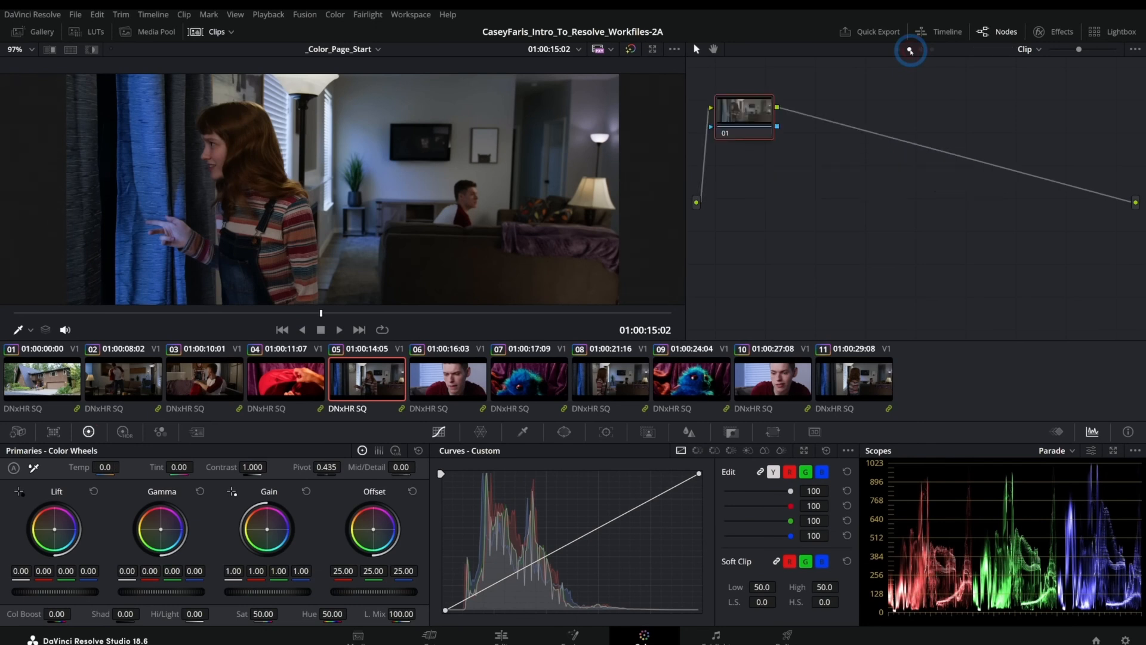
# Step: Raise the master Offset of node 01 on clip 05 to 28.75 and label the node Exposure
pyautogui.click(767, 157)
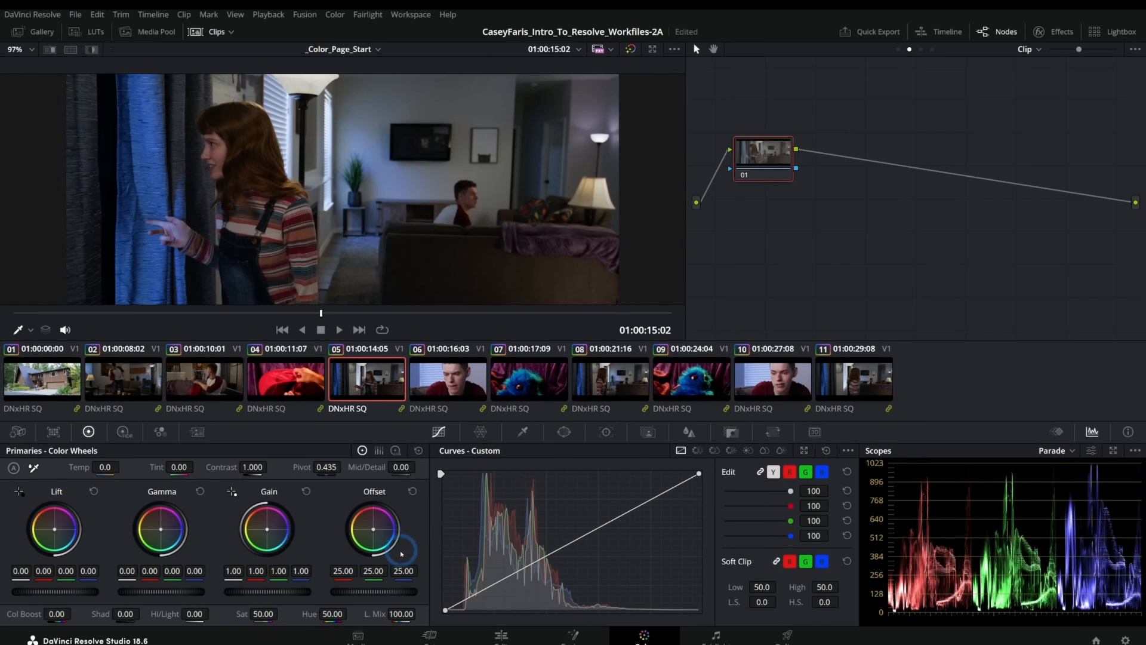
pyautogui.moveTo(358, 591); pyautogui.dragTo(456, 587)
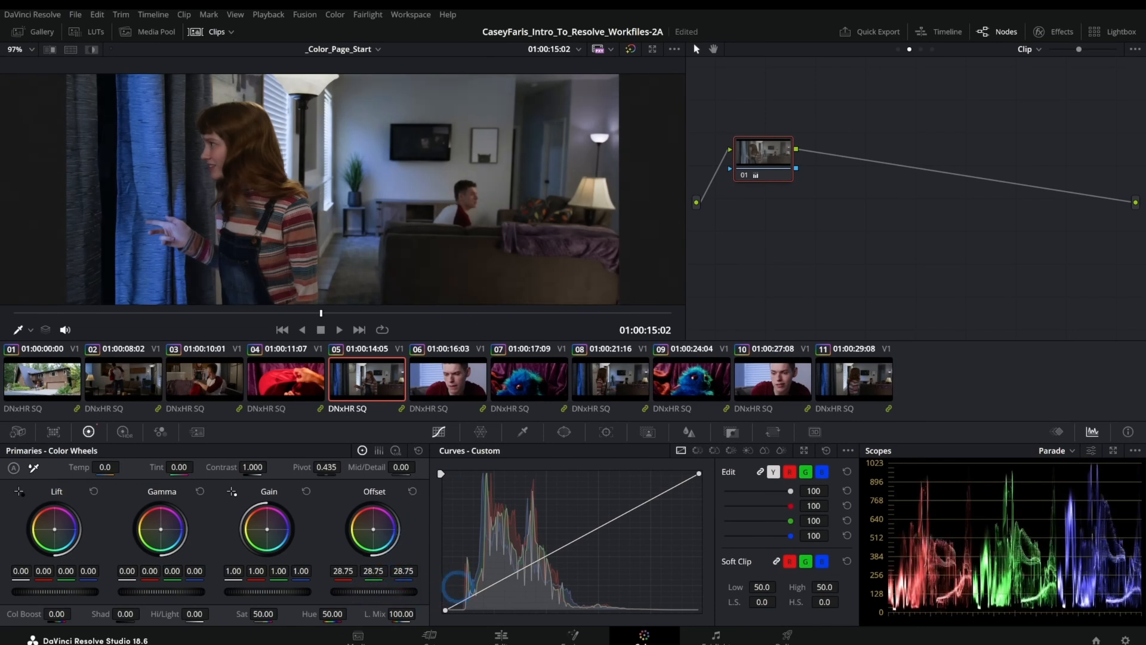
pyautogui.click(755, 154)
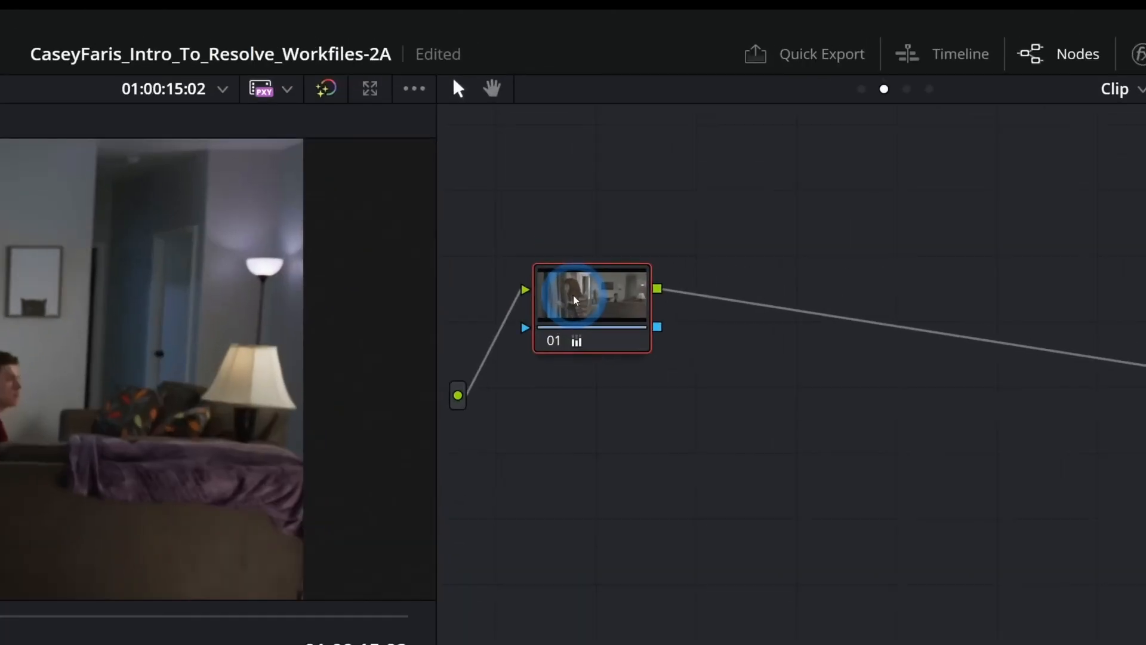
pyautogui.rightClick(575, 299)
pyautogui.click(619, 340)
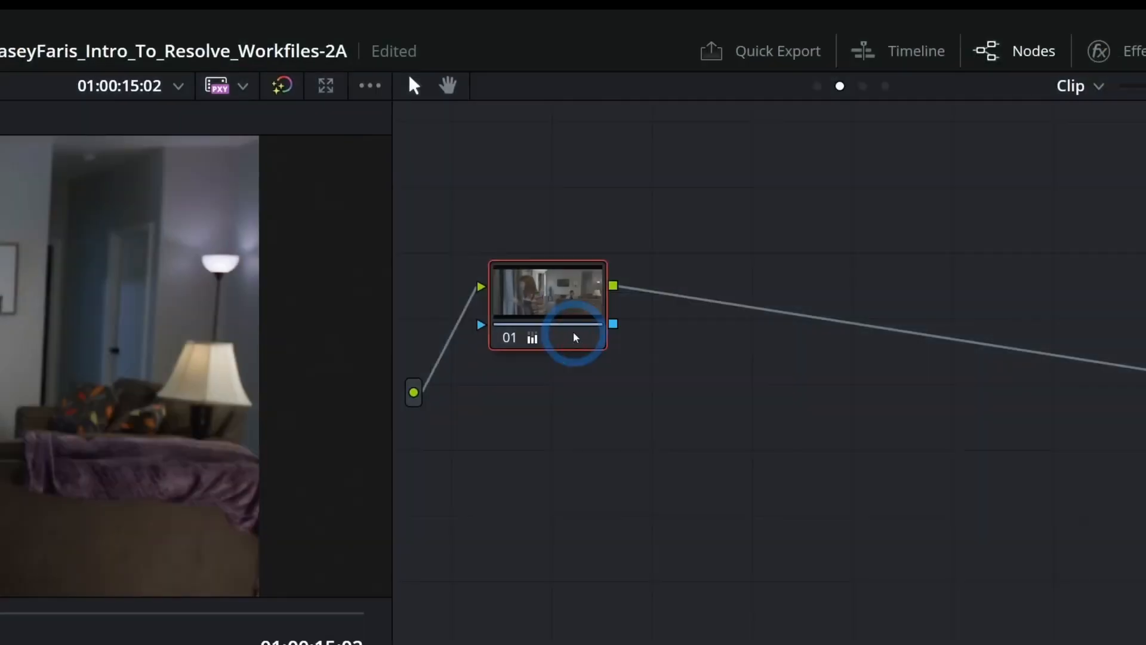
pyautogui.press('Return')
# Step: Add a serial node labelled Sat-temp after Exposure, with its temperature set to -40 and saturation to 57
pyautogui.hotkey('alt', 's')
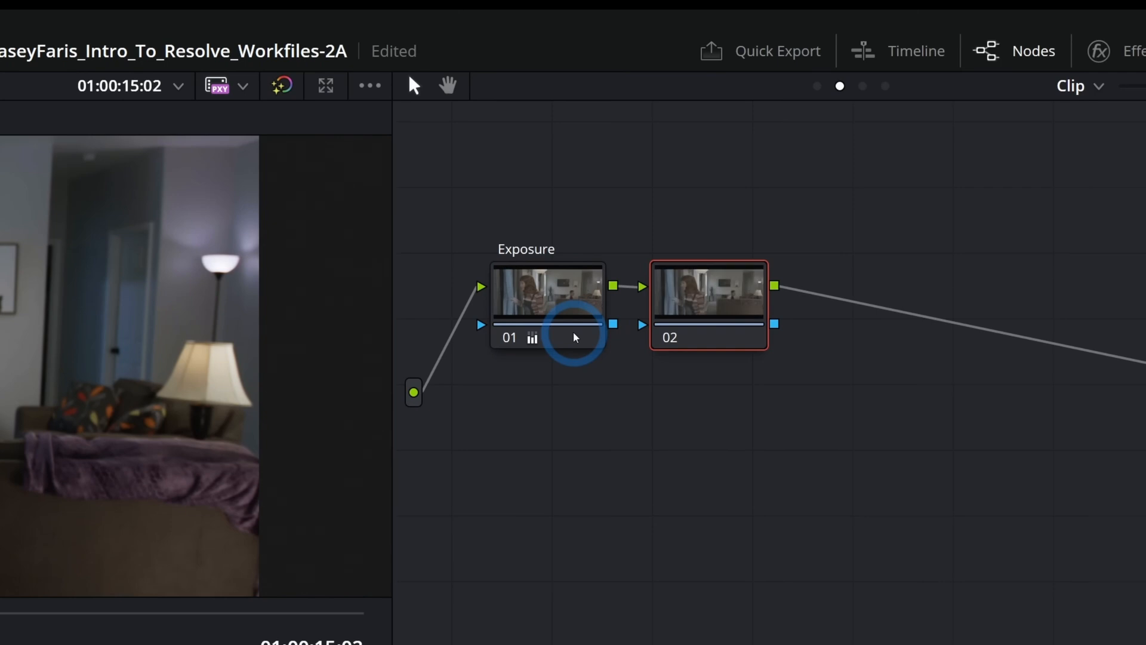
pyautogui.click(697, 308)
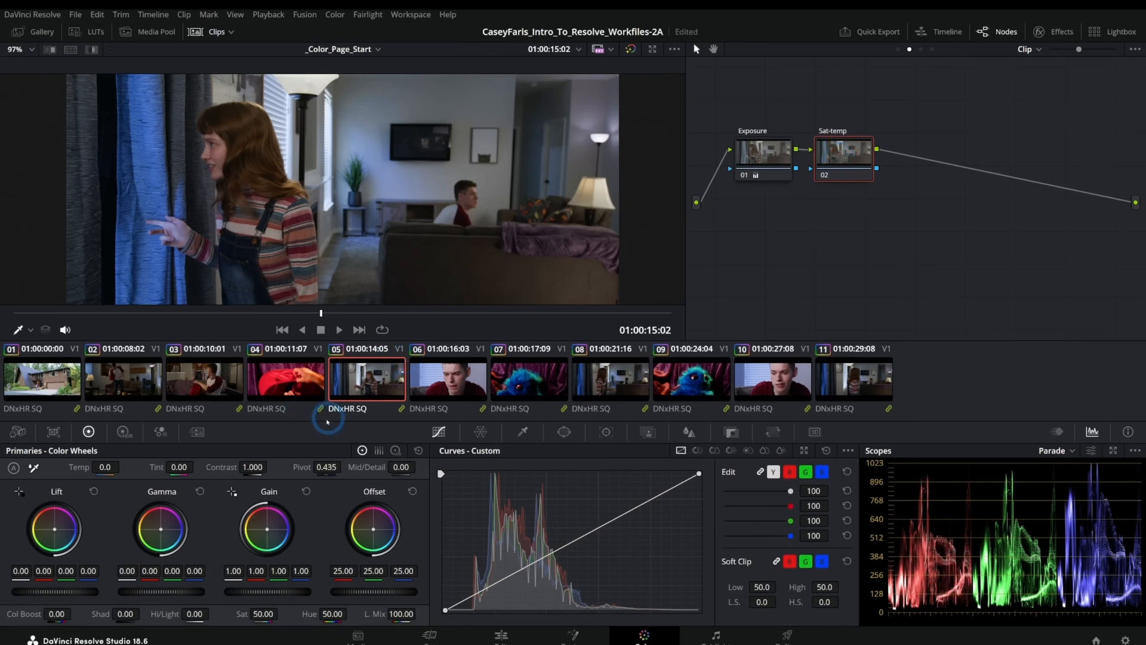
pyautogui.moveTo(122, 470); pyautogui.dragTo(110, 469)
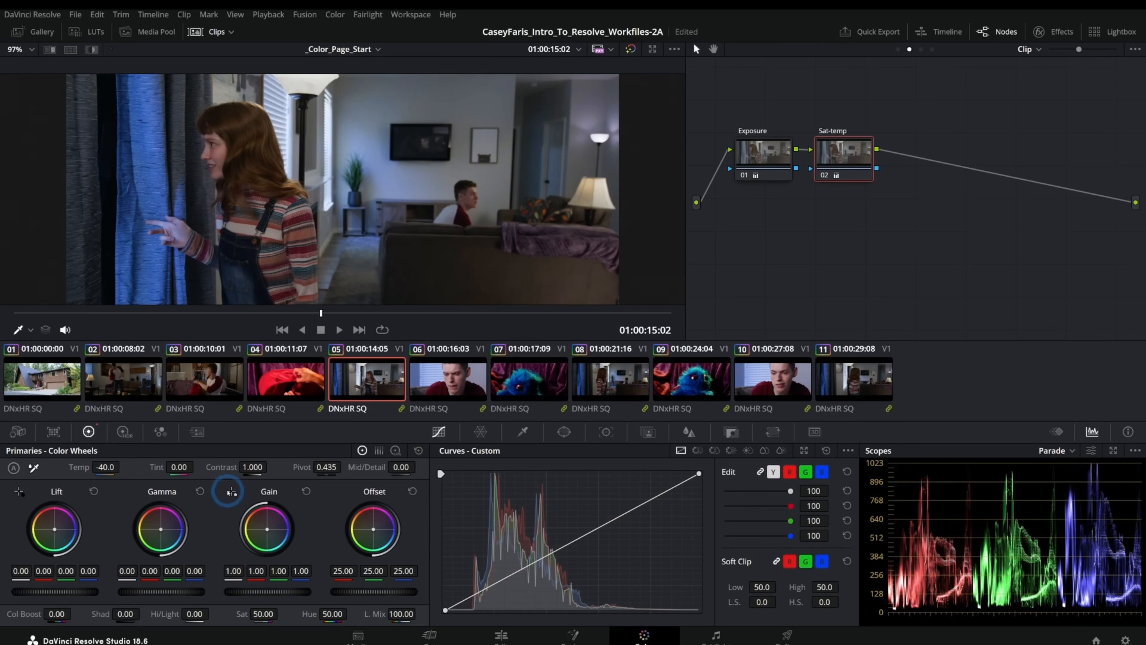
pyautogui.moveTo(262, 614)
pyautogui.mouseDown()
pyautogui.moveTo(349, 606)
pyautogui.moveTo(202, 617)
pyautogui.moveTo(282, 614)
pyautogui.mouseUp()
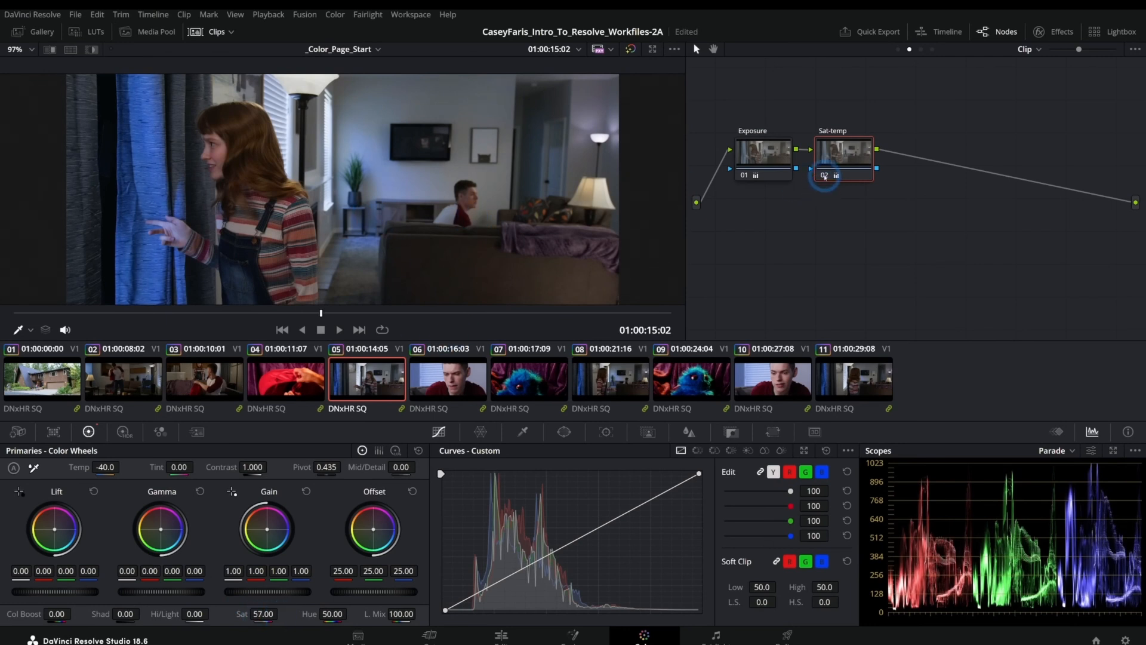
# Step: Toggle the Sat-temp node off and on several times to compare the image with and without its correction
pyautogui.click(825, 177)
pyautogui.click(825, 177)
pyautogui.click(825, 177)
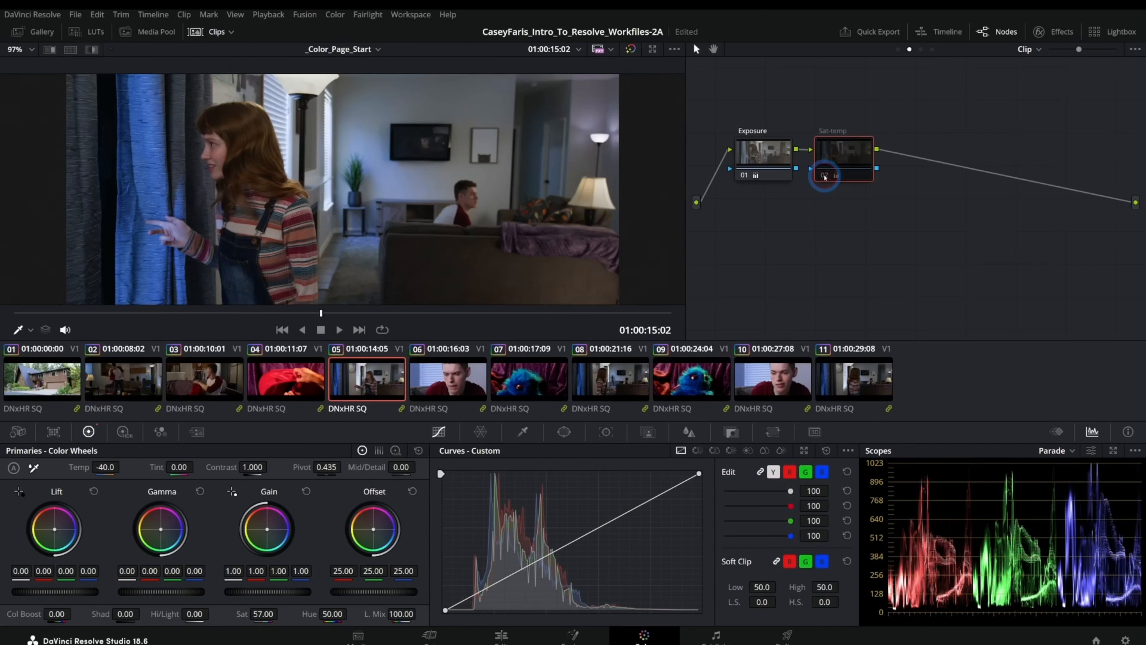
pyautogui.click(825, 177)
pyautogui.click(825, 176)
pyautogui.click(824, 177)
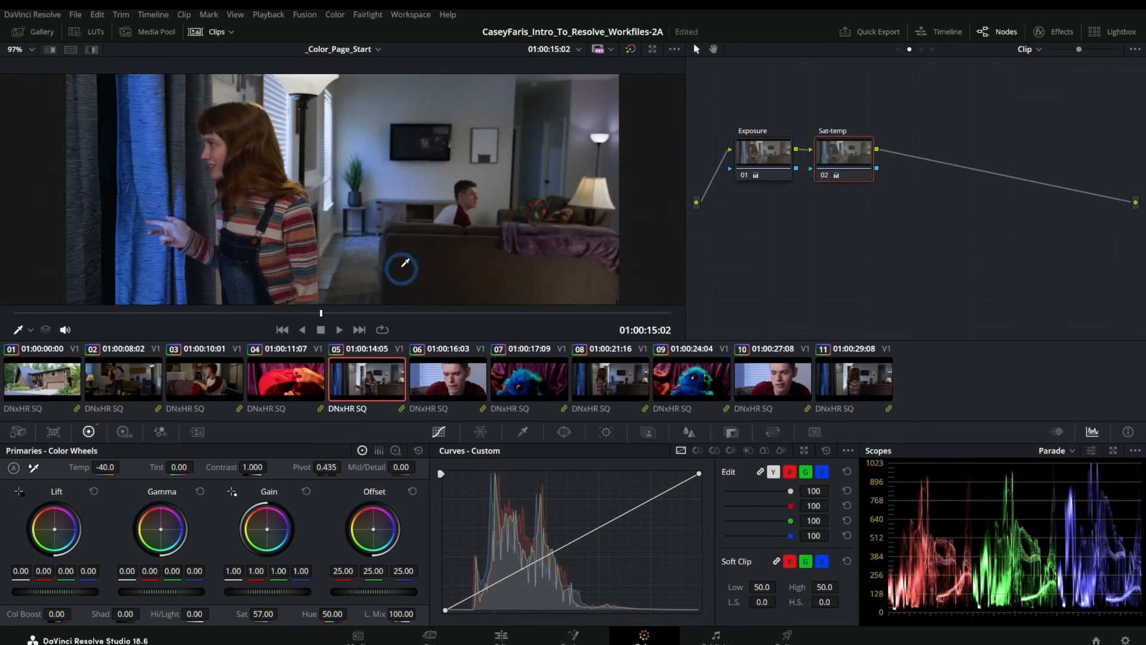
# Step: Scrub clip 05 briefly and view clips 02 through 11 one after another to compare their look across the scene
pyautogui.moveTo(325, 313)
pyautogui.mouseDown()
pyautogui.moveTo(438, 310)
pyautogui.moveTo(307, 314)
pyautogui.mouseUp()
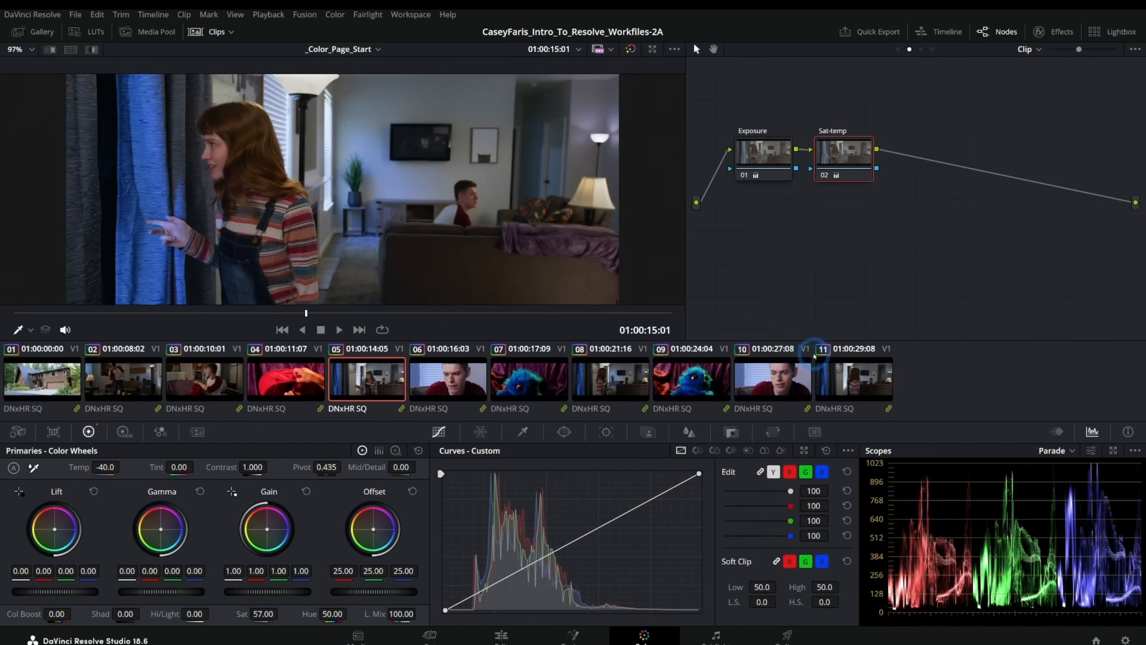
pyautogui.click(139, 371)
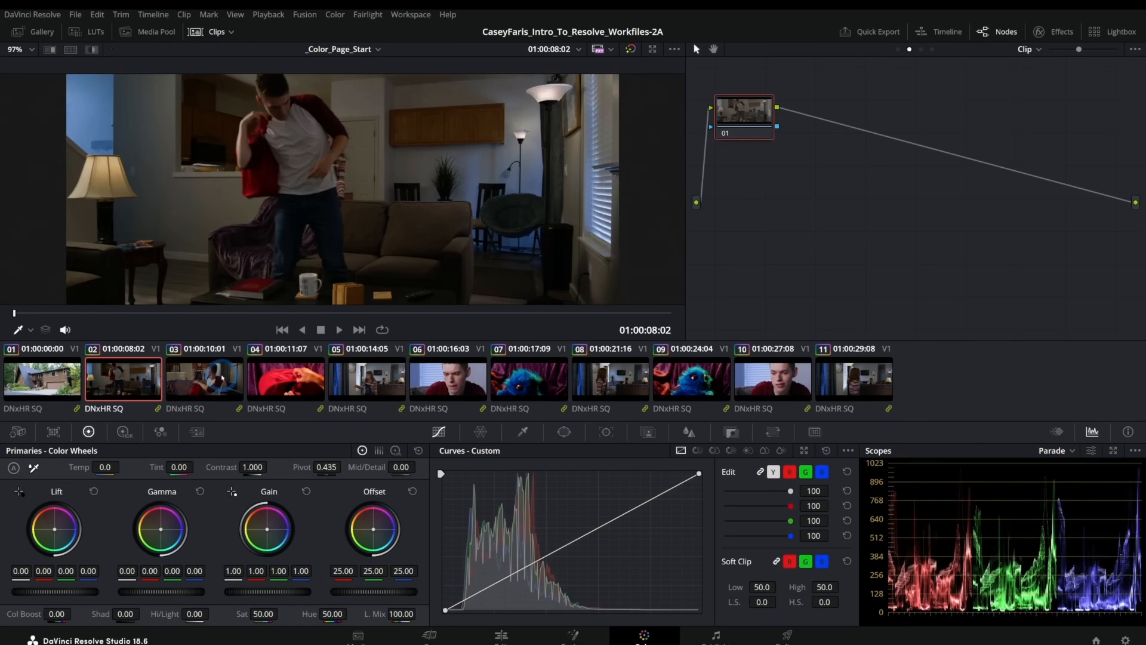
pyautogui.click(231, 391)
pyautogui.click(148, 371)
pyautogui.click(241, 379)
pyautogui.click(292, 386)
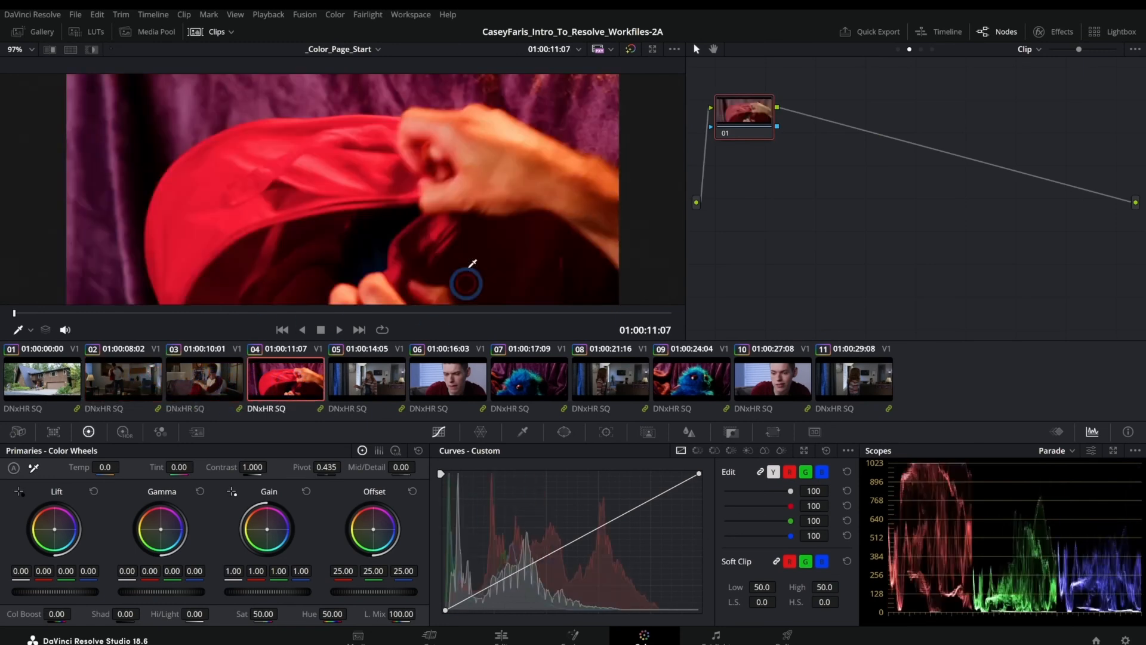
pyautogui.click(375, 394)
pyautogui.click(453, 380)
pyautogui.click(517, 418)
pyautogui.click(620, 412)
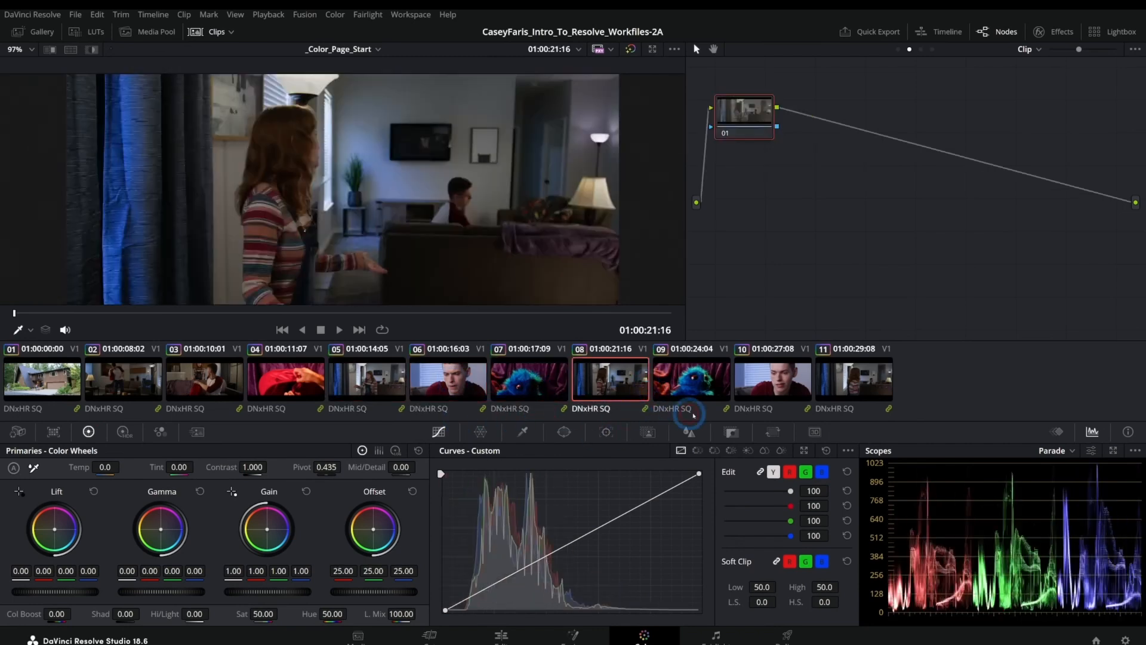
pyautogui.click(692, 408)
pyautogui.click(807, 411)
pyautogui.click(893, 351)
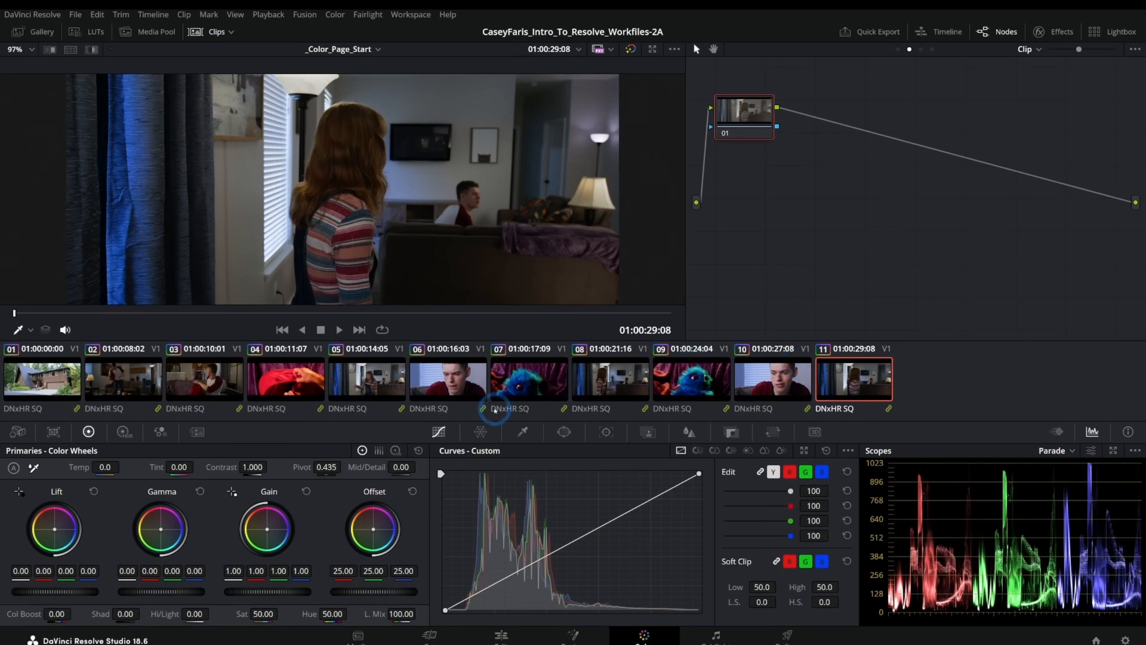
# Step: Return to clip 05 at 01:00:15:02 and grab a still of the graded frame
pyautogui.click(373, 385)
pyautogui.moveTo(218, 314); pyautogui.dragTo(321, 315)
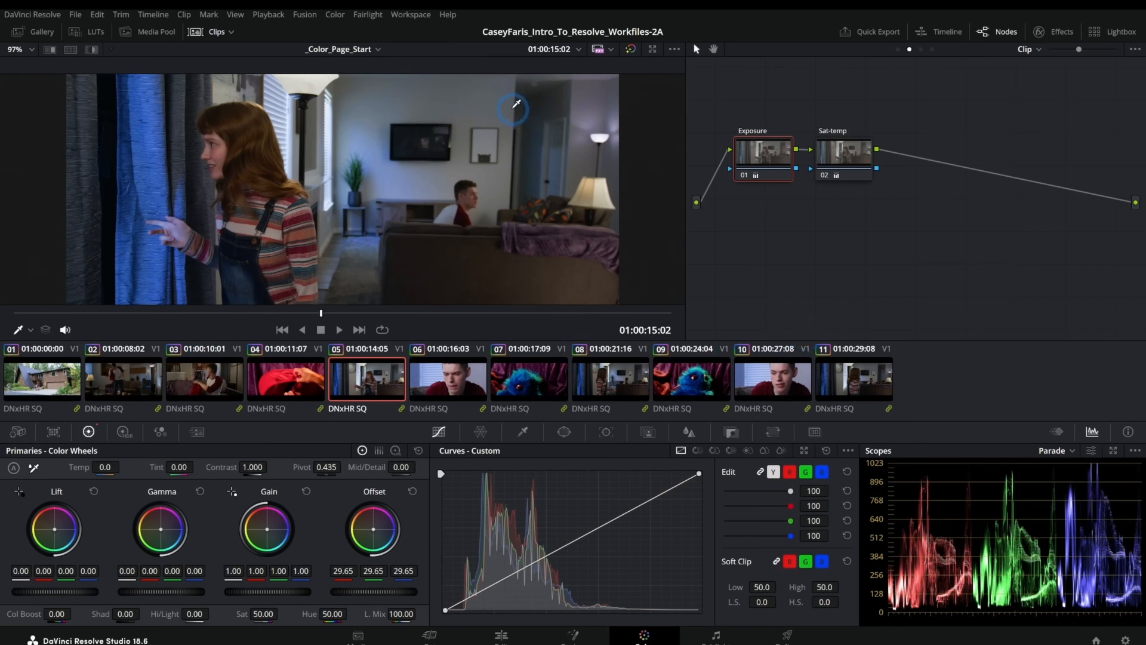
pyautogui.rightClick(394, 154)
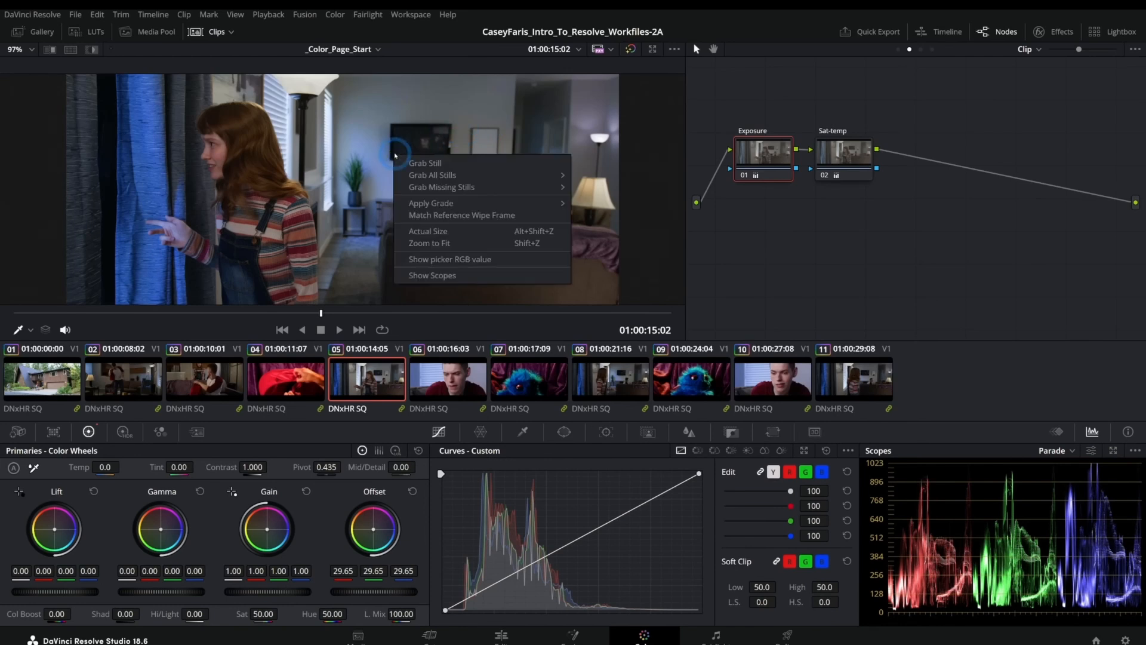
pyautogui.click(426, 162)
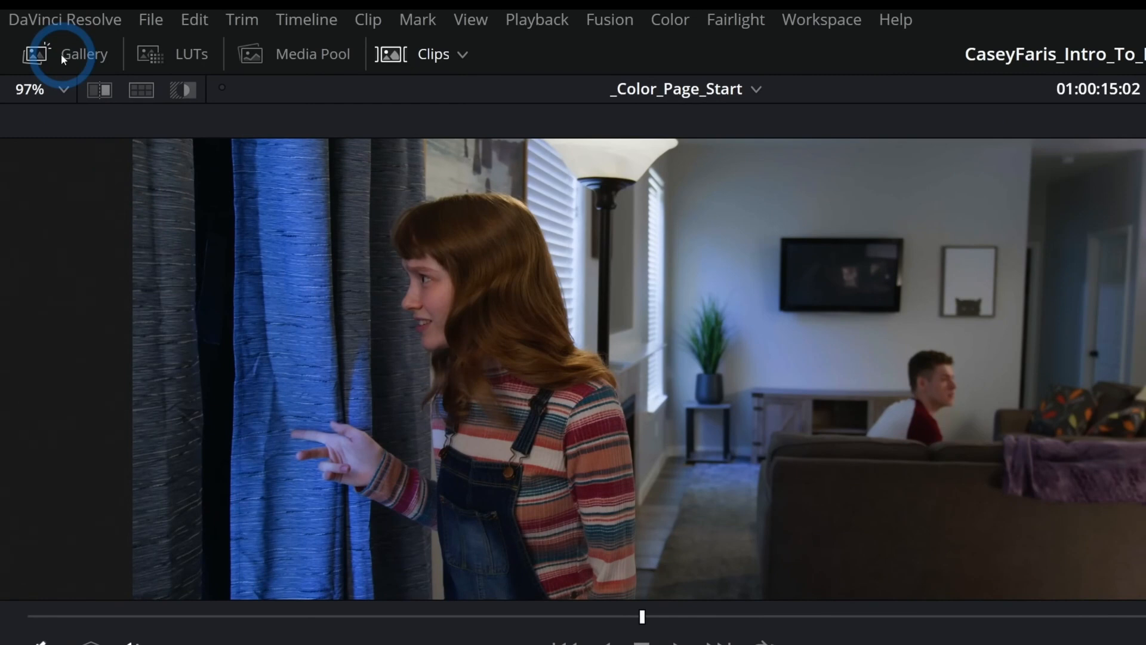
# Step: Open the Gallery and examine the node graph stored with the grabbed still, closing the graph when done
pyautogui.click(61, 54)
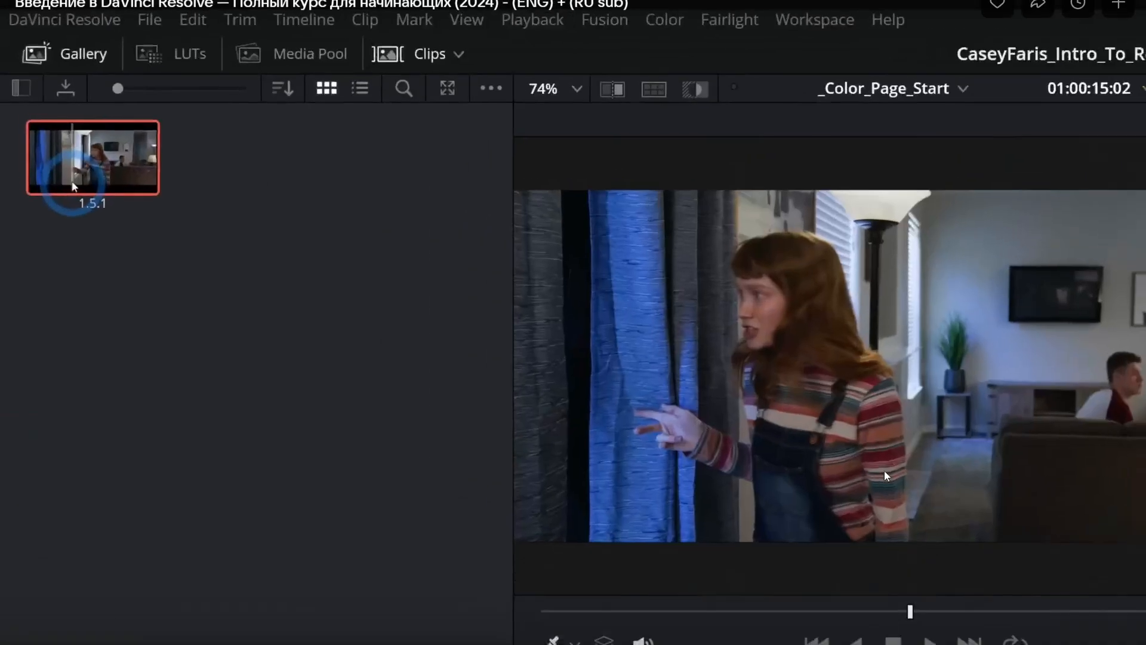
pyautogui.rightClick(112, 169)
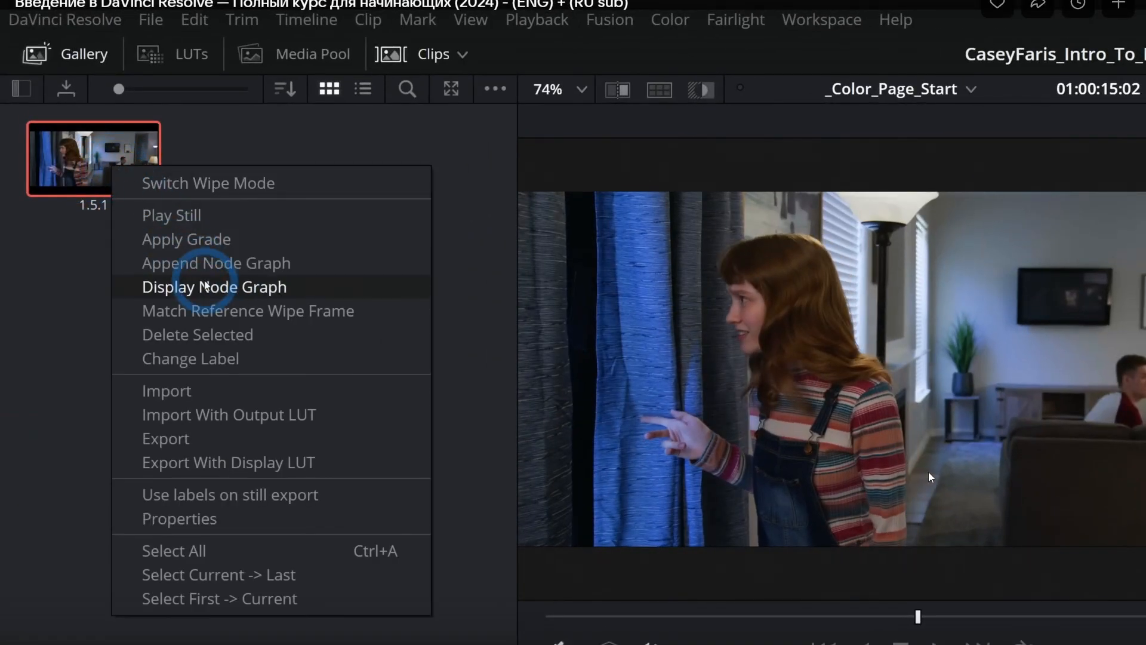
pyautogui.click(199, 287)
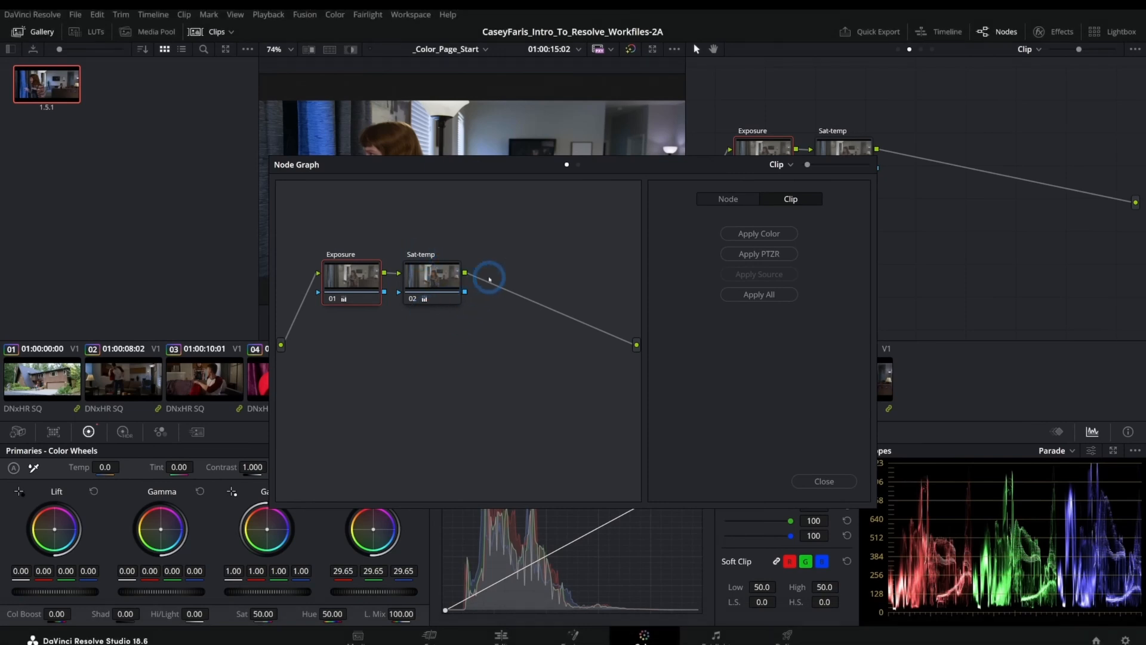
pyautogui.click(829, 481)
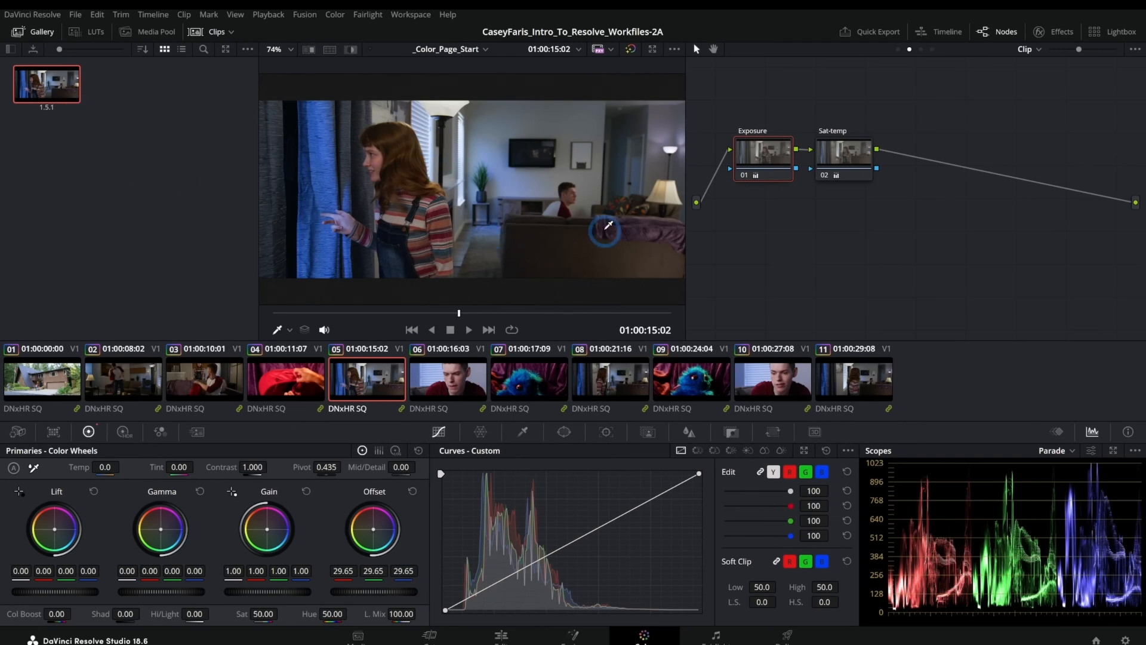
# Step: Select clip 06 and play the Gallery still as a reference wipe over it
pyautogui.click(453, 378)
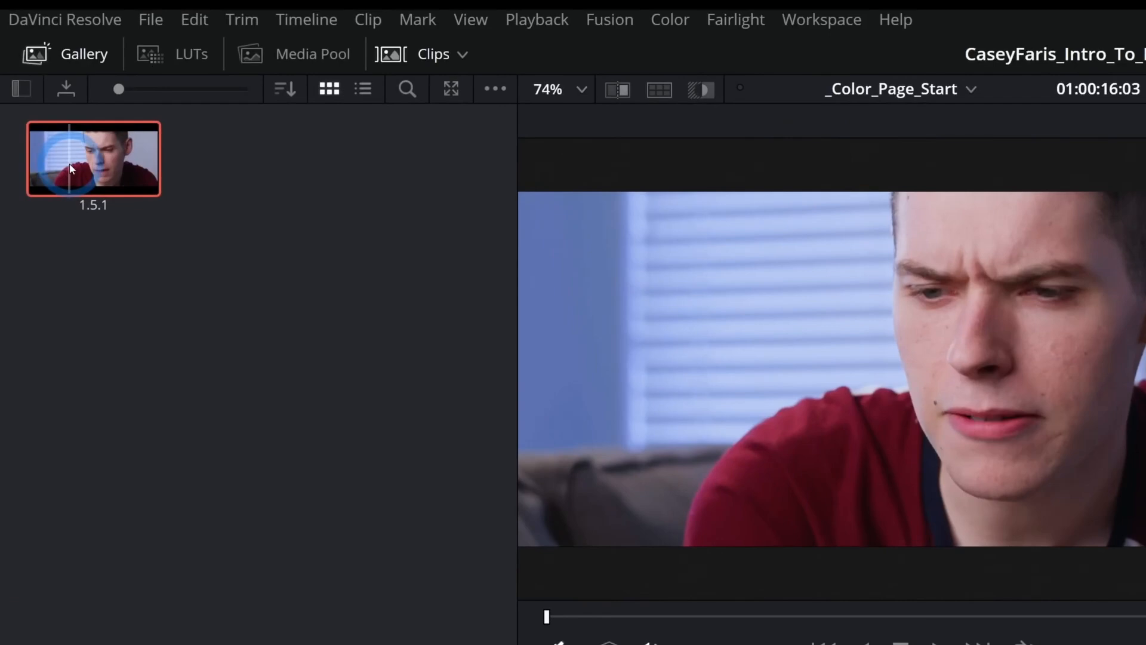
pyautogui.rightClick(35, 86)
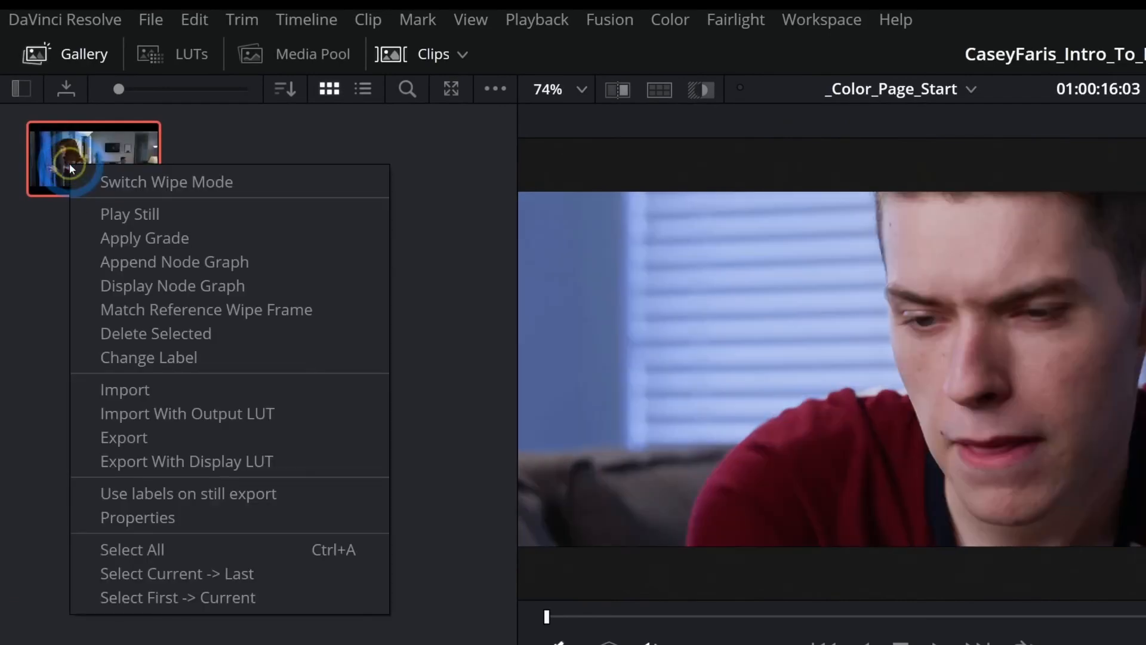
pyautogui.click(138, 214)
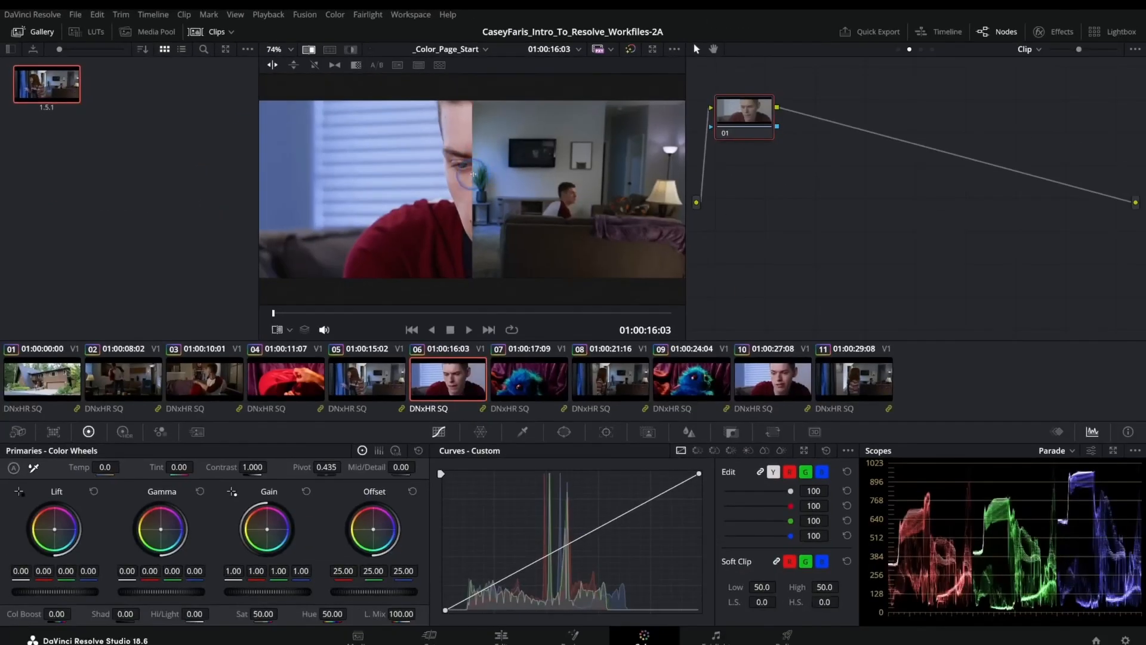
# Step: Compare clip 06 at 01:00:17:01 with the reference still by sweeping the wipe line across the frame, with the Gallery closed for a larger view
pyautogui.moveTo(473, 173); pyautogui.dragTo(546, 215)
pyautogui.moveTo(338, 312); pyautogui.dragTo(574, 311)
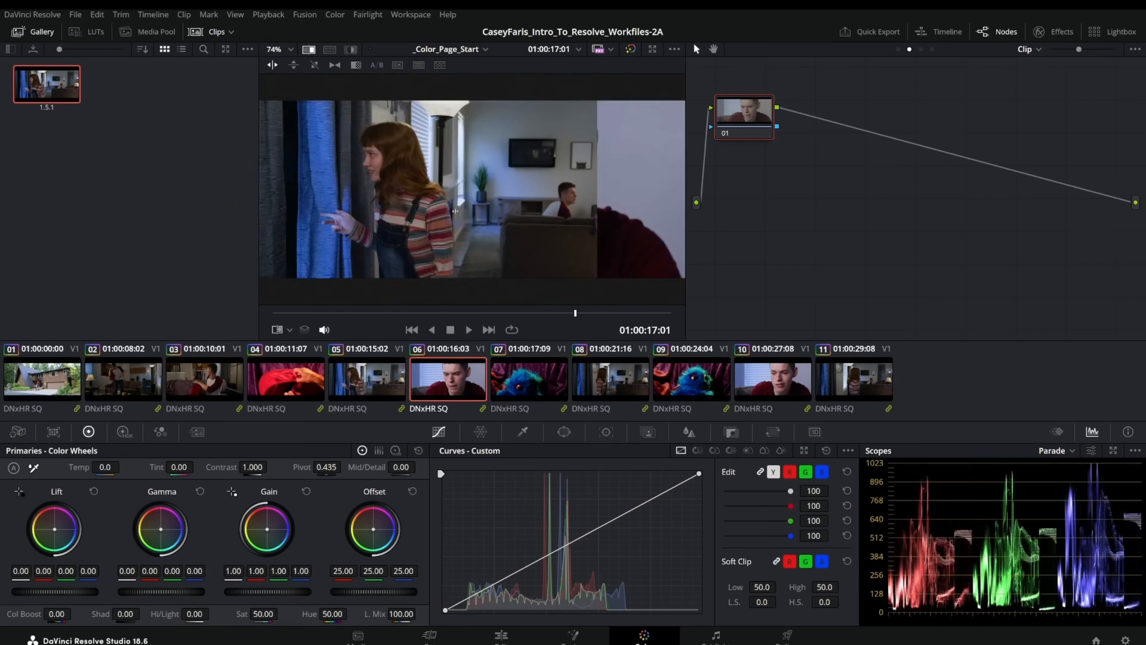
pyautogui.moveTo(455, 211); pyautogui.dragTo(448, 207)
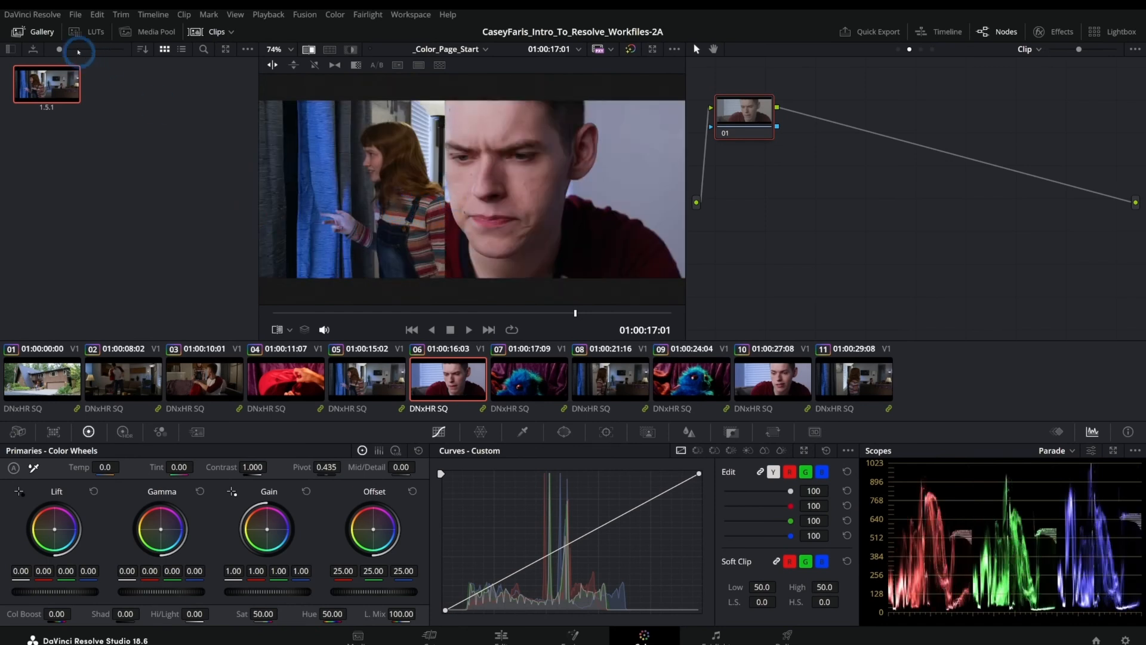
pyautogui.click(34, 32)
pyautogui.moveTo(245, 231); pyautogui.dragTo(545, 209)
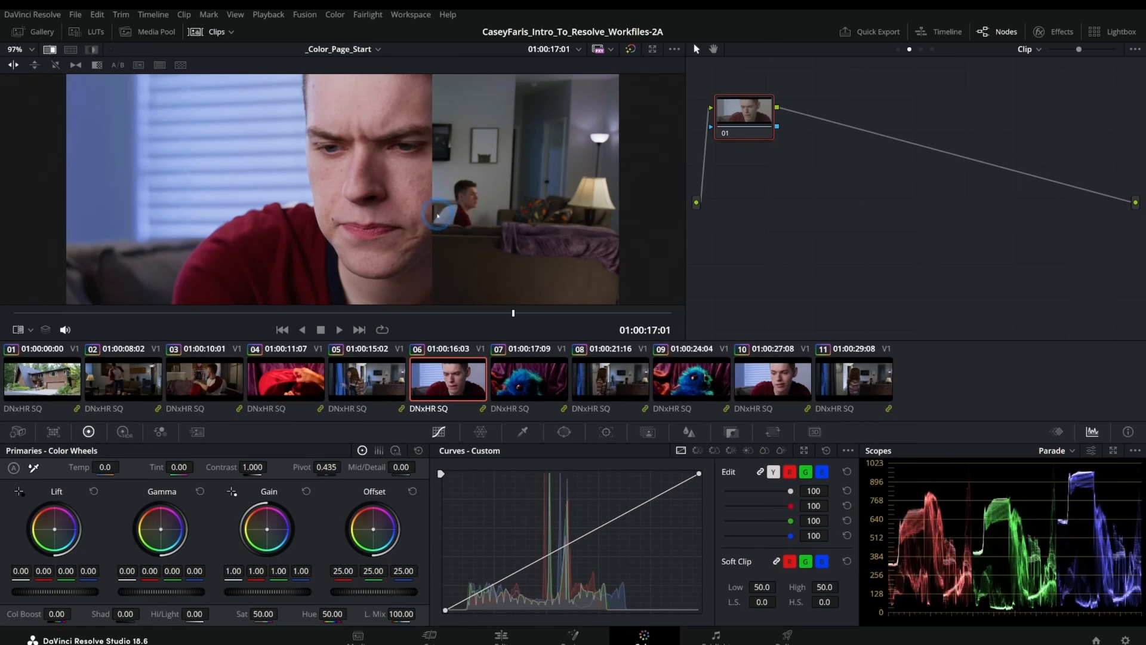
pyautogui.moveTo(437, 215); pyautogui.dragTo(472, 224)
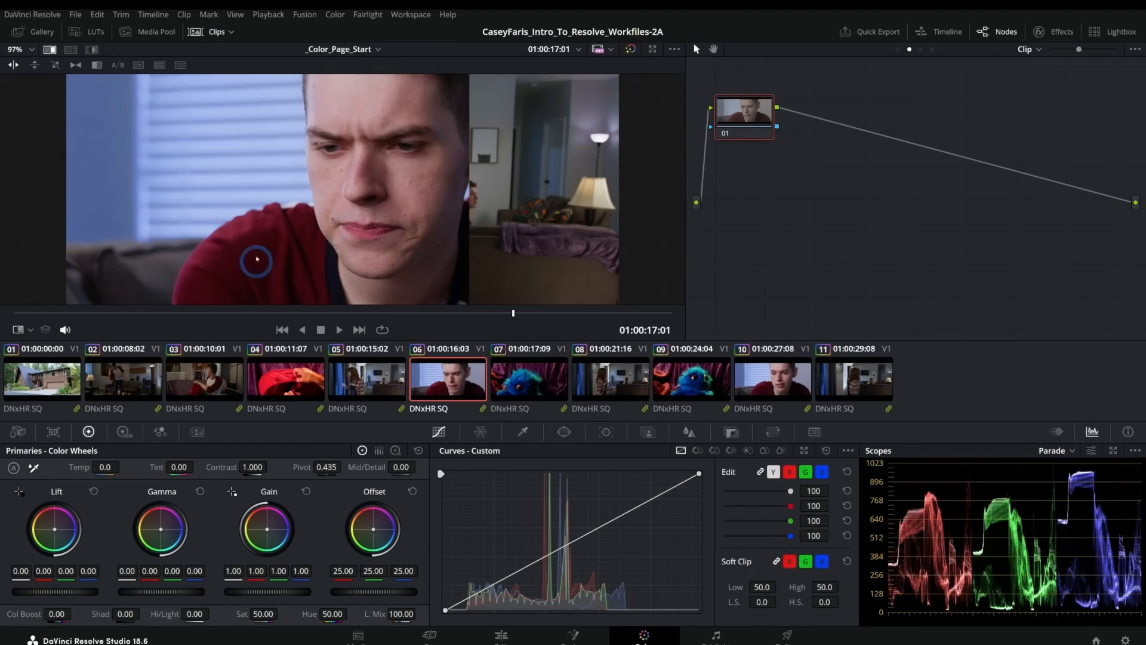
pyautogui.moveTo(477, 203); pyautogui.dragTo(611, 197)
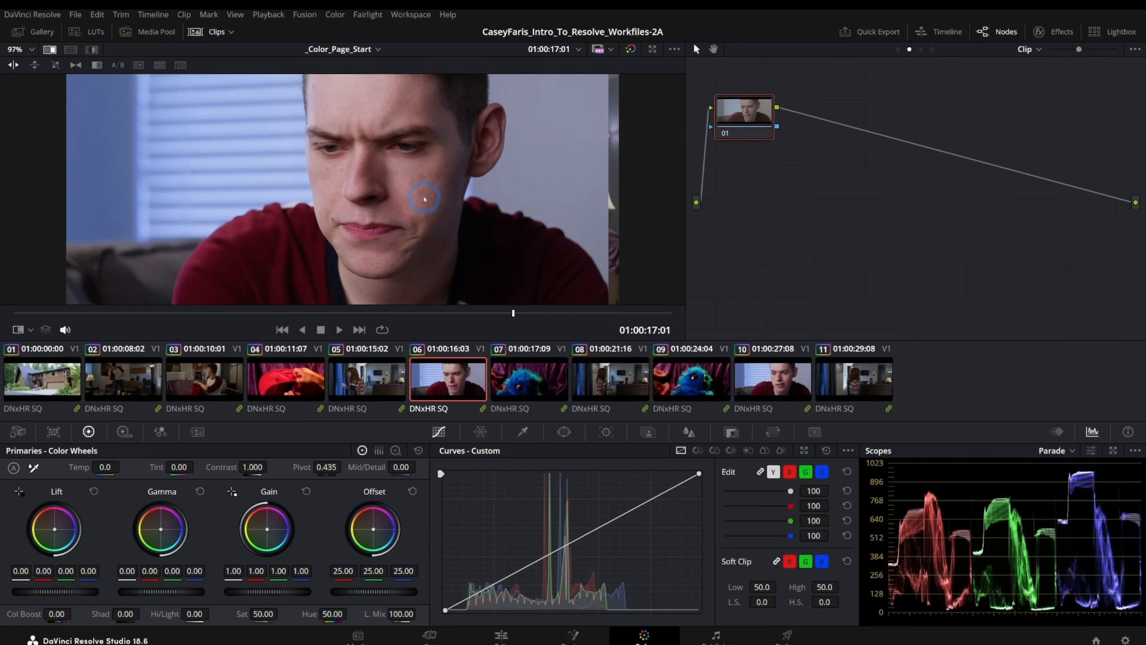
pyautogui.moveTo(588, 206); pyautogui.dragTo(145, 204)
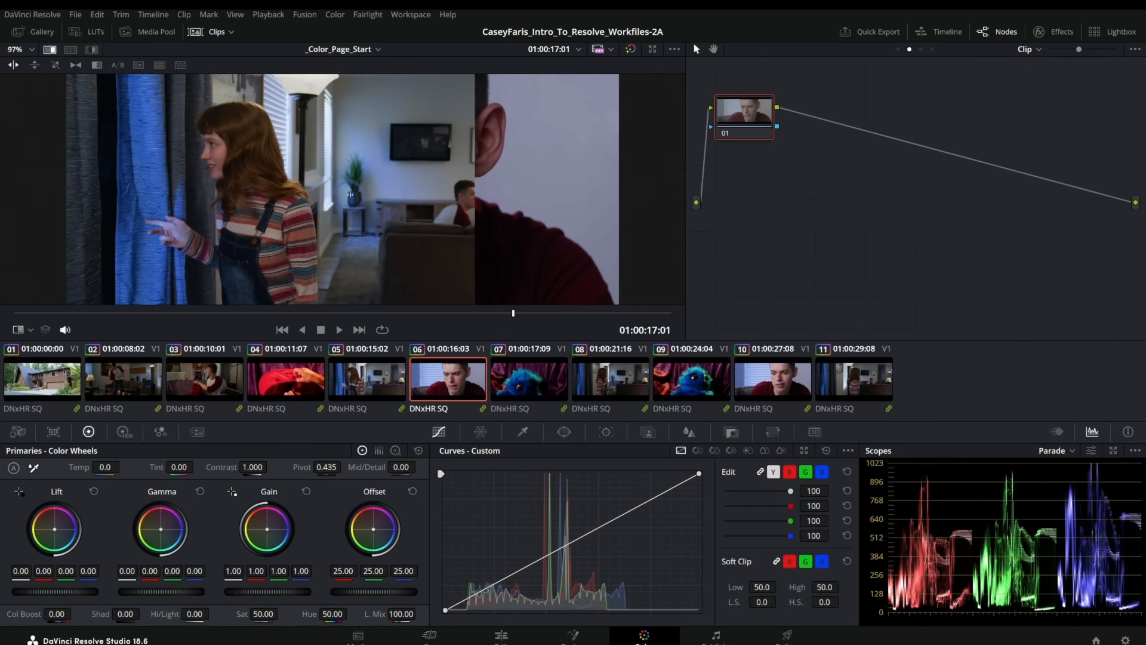
# Step: Compare clips 07 and 02 with the reference still by moving the wipe line across each shot
pyautogui.press('Down')
pyautogui.moveTo(263, 250); pyautogui.dragTo(426, 227)
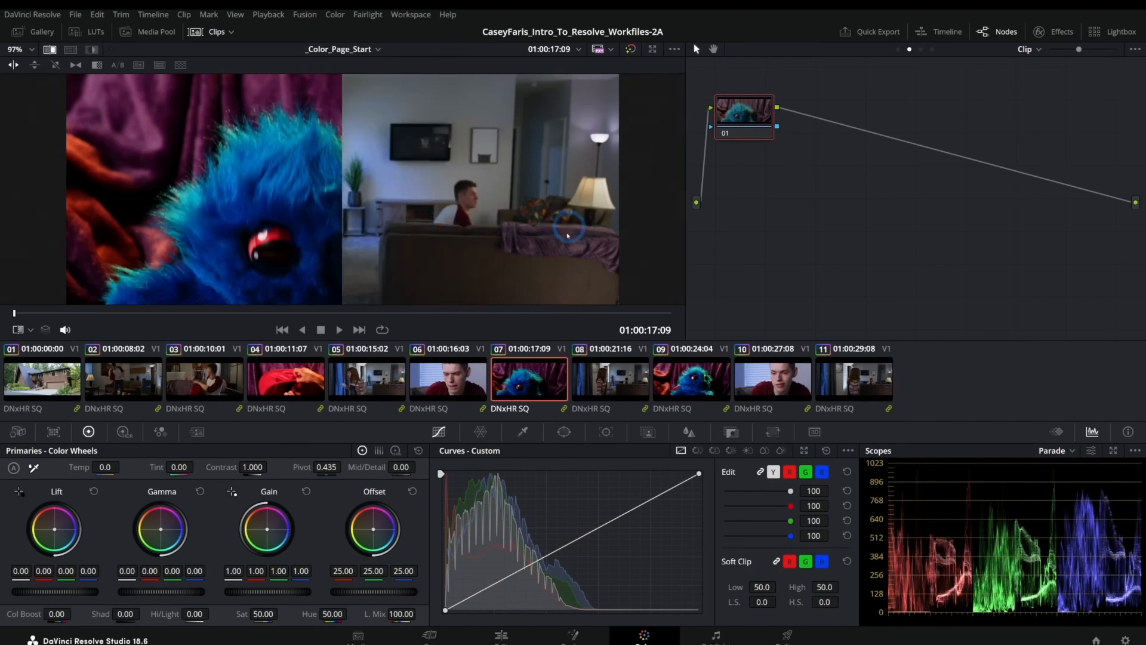
pyautogui.click(111, 375)
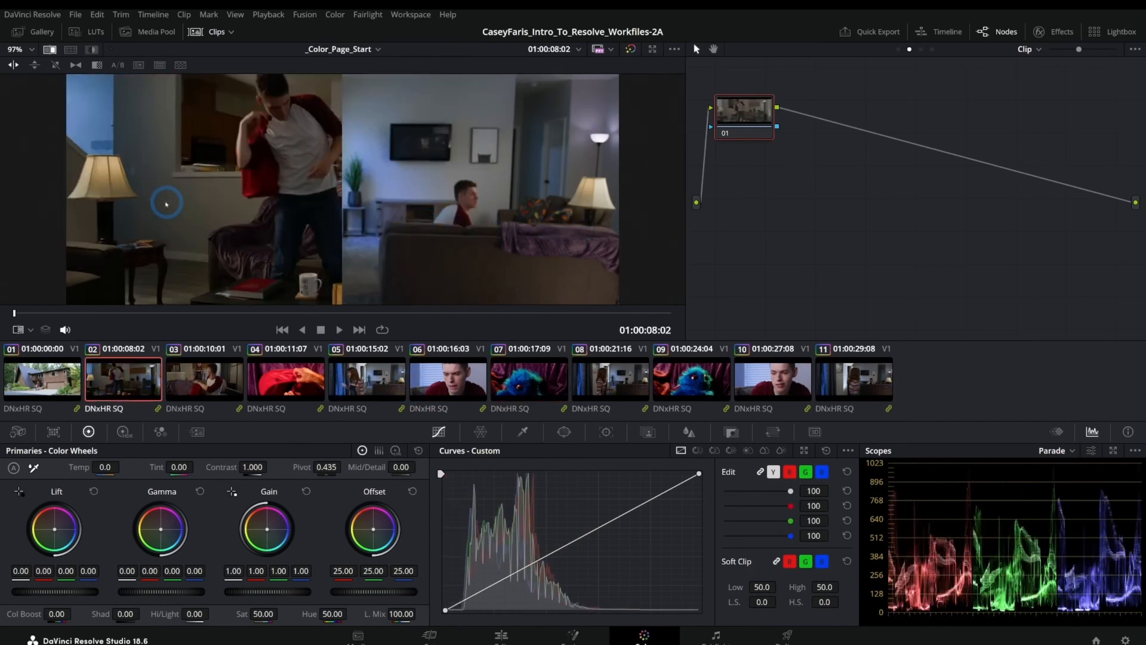
pyautogui.moveTo(392, 224); pyautogui.dragTo(140, 231)
pyautogui.moveTo(376, 228); pyautogui.dragTo(432, 228)
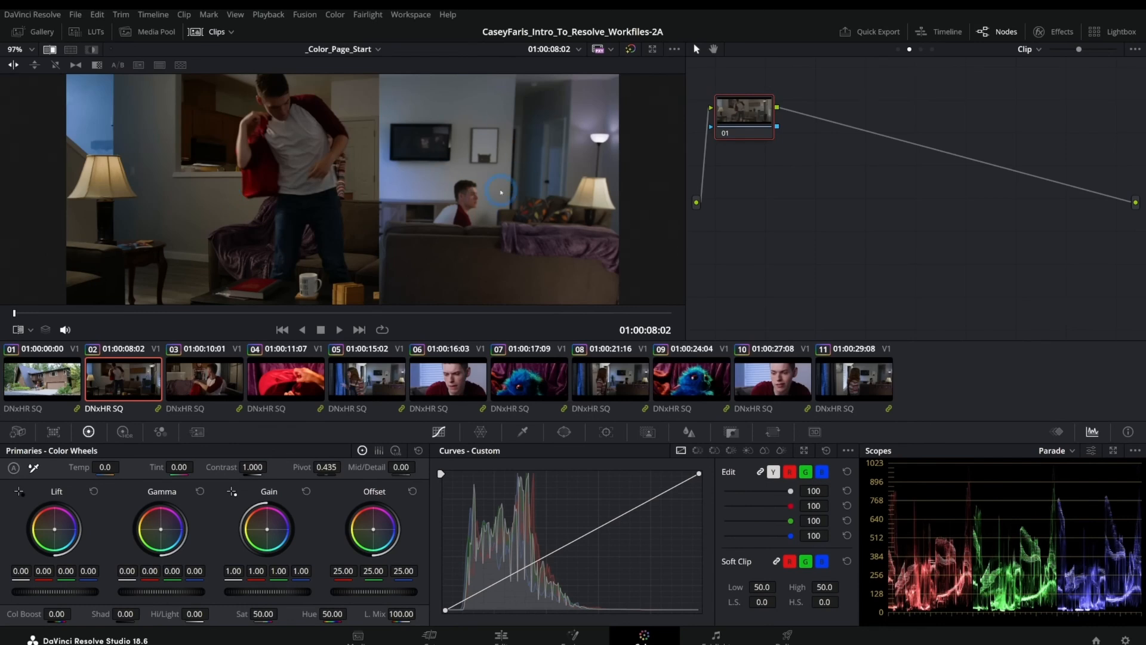
# Step: Copy the grade from clip 05 to clip 08, and from clip 08 to clip 11
pyautogui.click(611, 382)
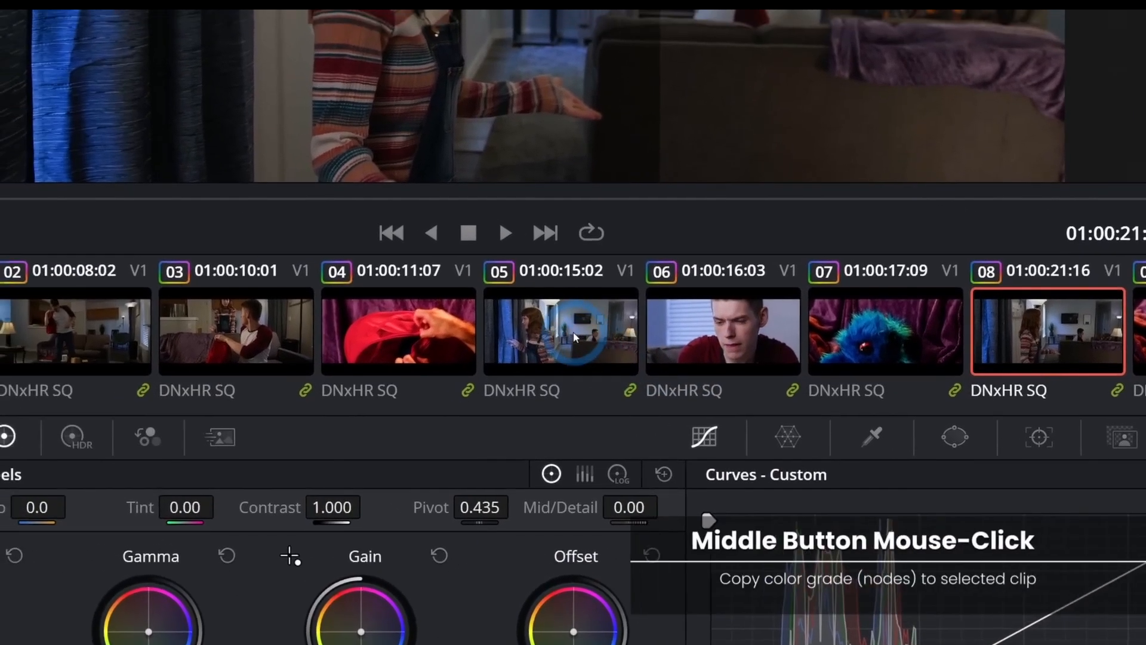
pyautogui.middleClick(575, 337)
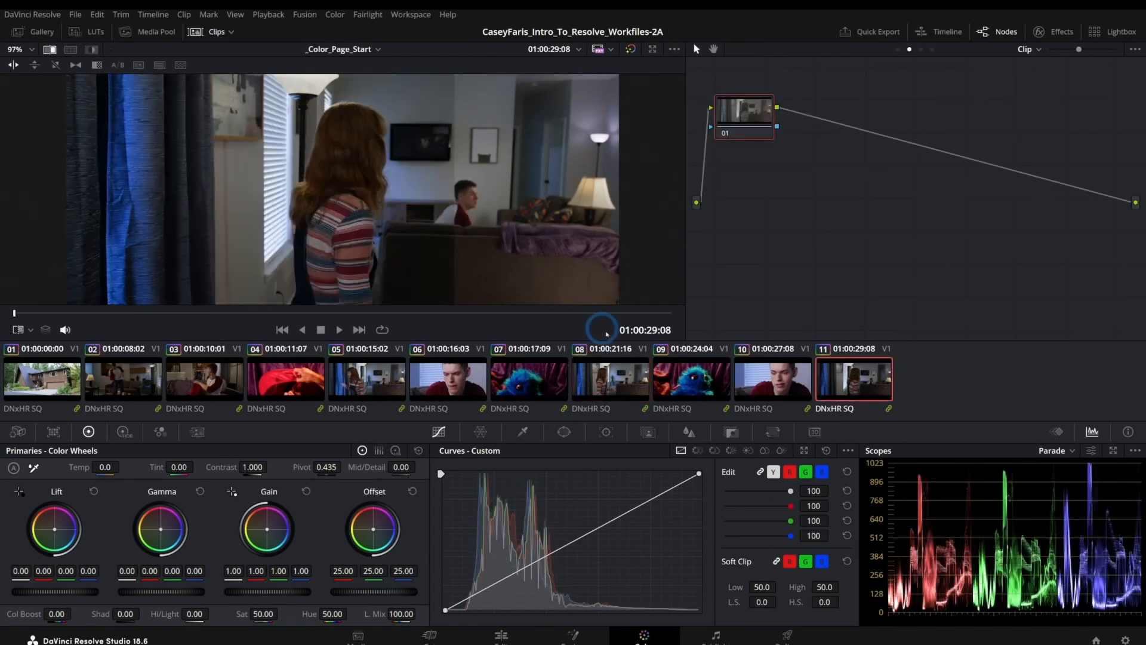
pyautogui.middleClick(614, 388)
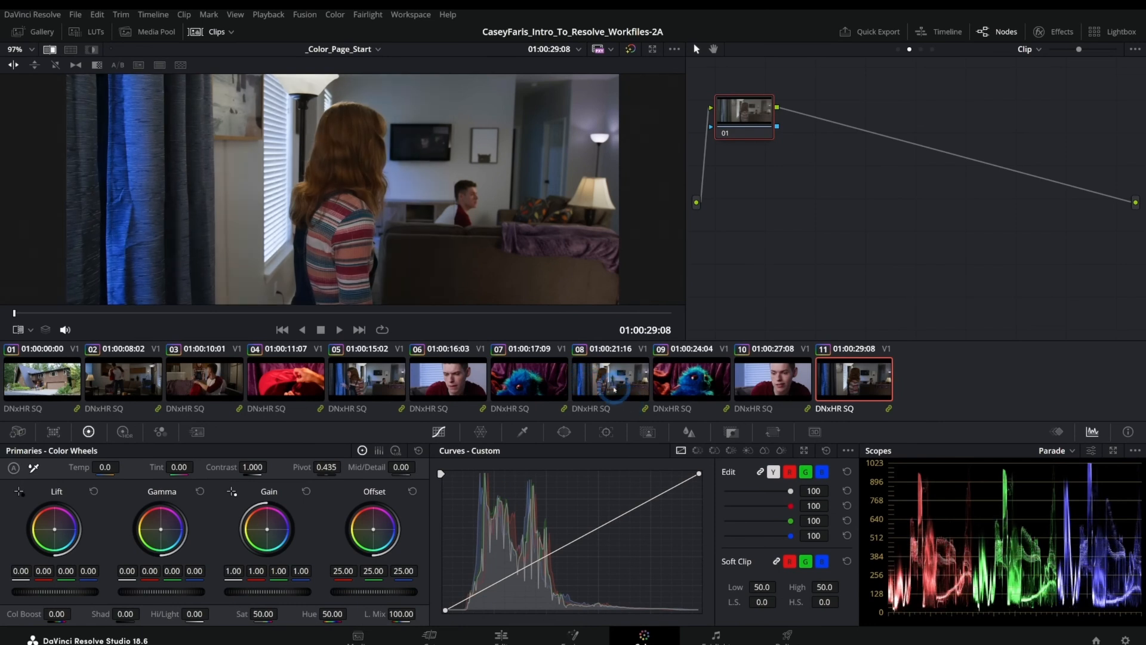
# Step: Copy clip 05's grade to clip 02 and compare it with the reference still at 01:00:09:12 by moving the wipe line
pyautogui.click(125, 383)
pyautogui.moveTo(418, 235); pyautogui.dragTo(406, 240)
pyautogui.moveTo(259, 240); pyautogui.dragTo(300, 246)
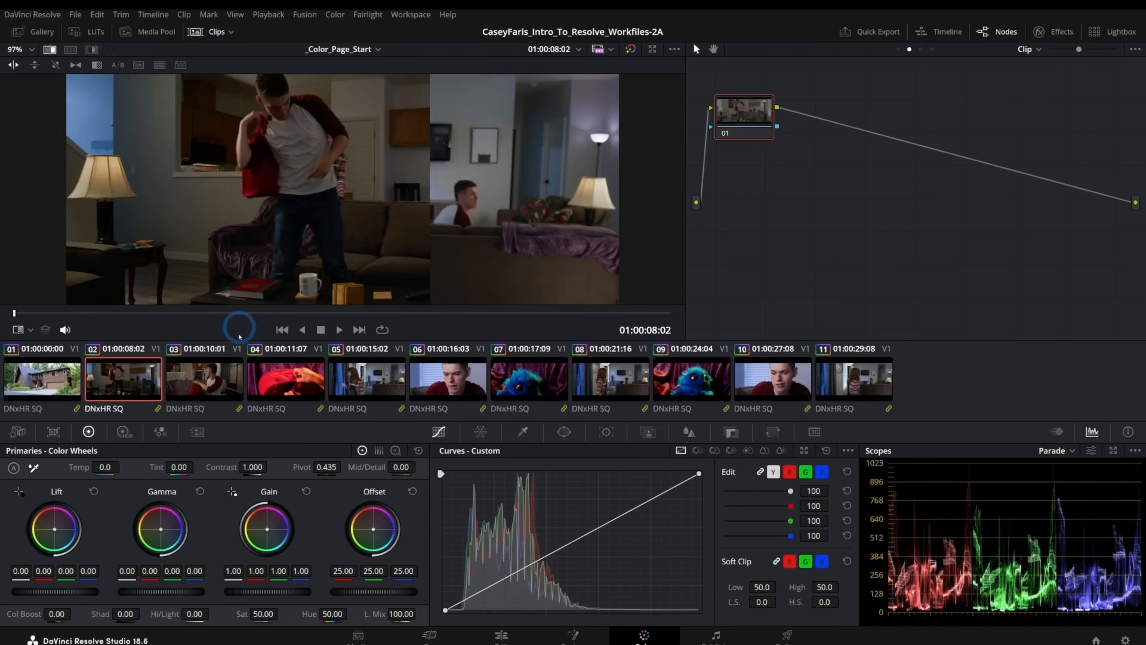
pyautogui.middleClick(361, 385)
pyautogui.moveTo(441, 210); pyautogui.dragTo(250, 224)
pyautogui.moveTo(545, 204); pyautogui.dragTo(453, 218)
pyautogui.moveTo(269, 313); pyautogui.dragTo(501, 299)
pyautogui.moveTo(388, 226); pyautogui.dragTo(421, 227)
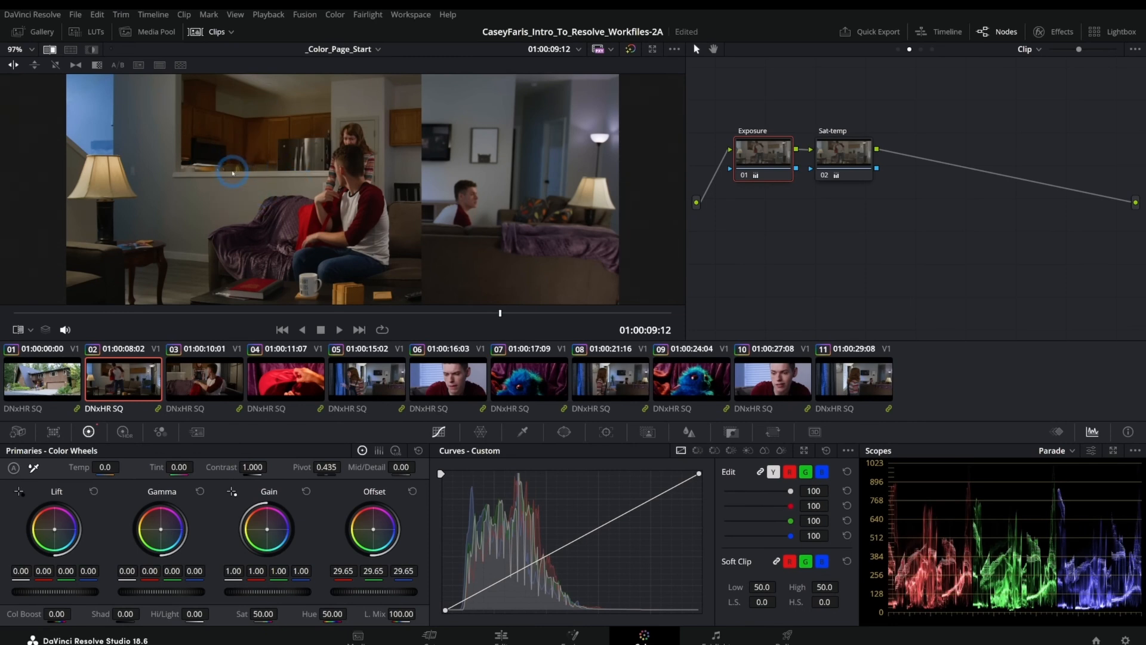
# Step: On clip 02's Sat-temp node, set Temp to -150 and Tint to 7.50
pyautogui.click(846, 160)
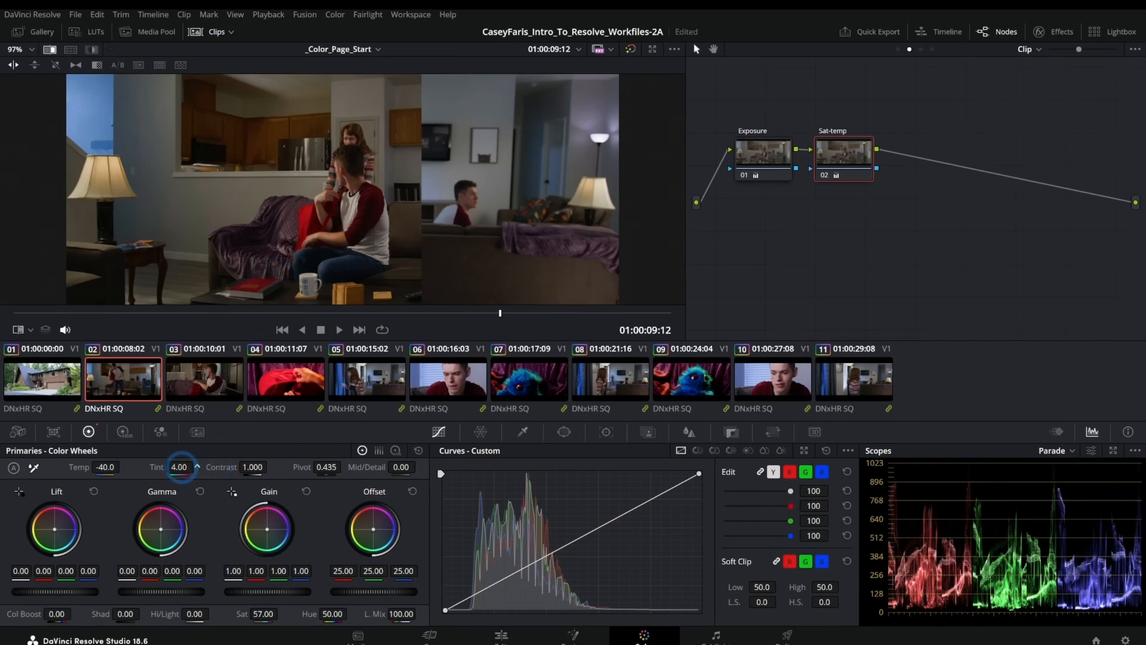
pyautogui.moveTo(185, 467); pyautogui.dragTo(186, 467)
pyautogui.moveTo(109, 465); pyautogui.dragTo(104, 465)
pyautogui.moveTo(424, 240)
pyautogui.mouseDown()
pyautogui.moveTo(256, 249)
pyautogui.moveTo(430, 248)
pyautogui.moveTo(182, 250)
pyautogui.moveTo(444, 236)
pyautogui.moveTo(417, 250)
pyautogui.mouseUp()
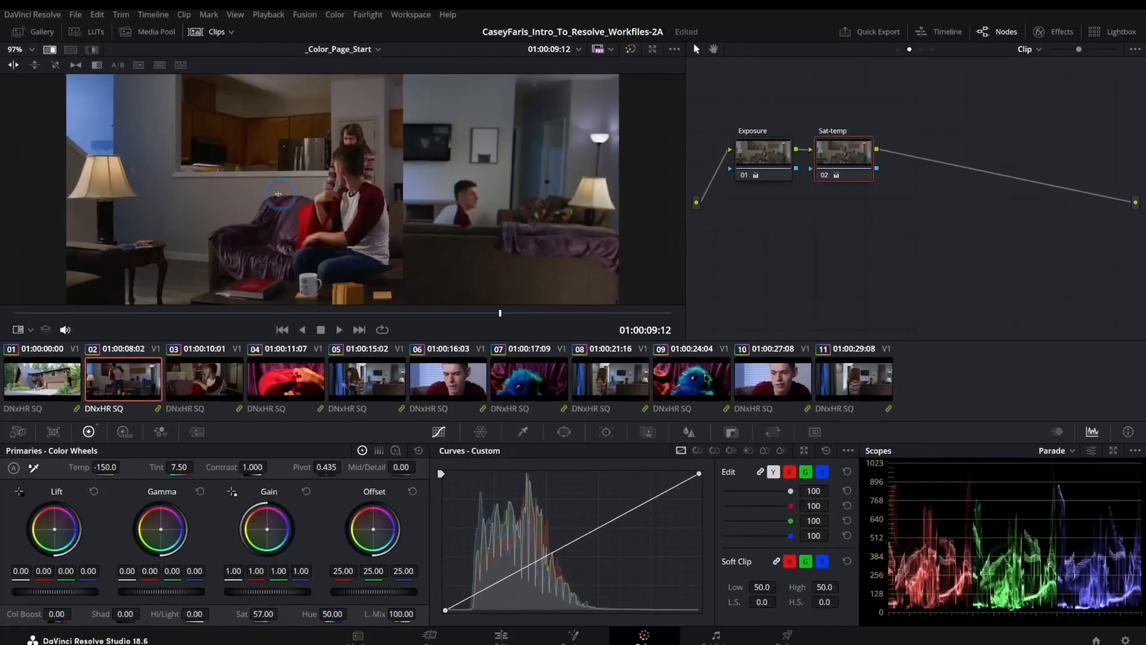
# Step: Sweep the wipe line across clip 02 to compare it with the still, and set the Sat-temp node's Tint to 5.00
pyautogui.moveTo(278, 193); pyautogui.dragTo(37, 203)
pyautogui.moveTo(505, 215); pyautogui.dragTo(267, 219)
pyautogui.moveTo(421, 213)
pyautogui.mouseDown()
pyautogui.moveTo(268, 212)
pyautogui.moveTo(245, 191)
pyautogui.moveTo(524, 186)
pyautogui.mouseUp()
pyautogui.moveTo(23, 200); pyautogui.dragTo(379, 205)
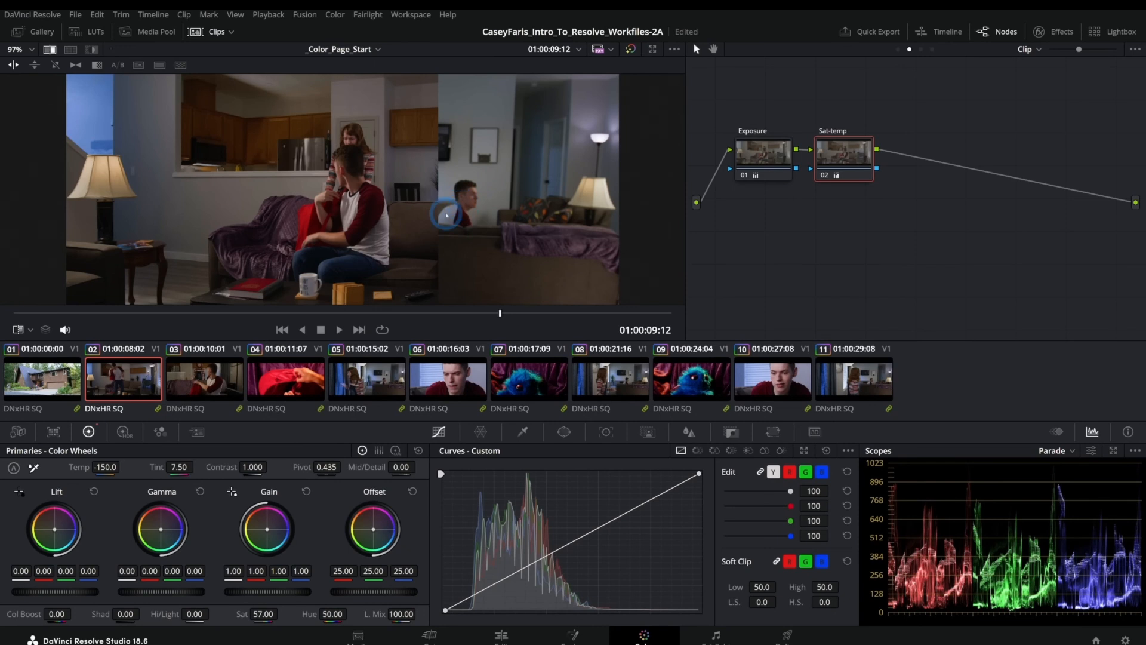
pyautogui.moveTo(442, 211); pyautogui.dragTo(424, 210)
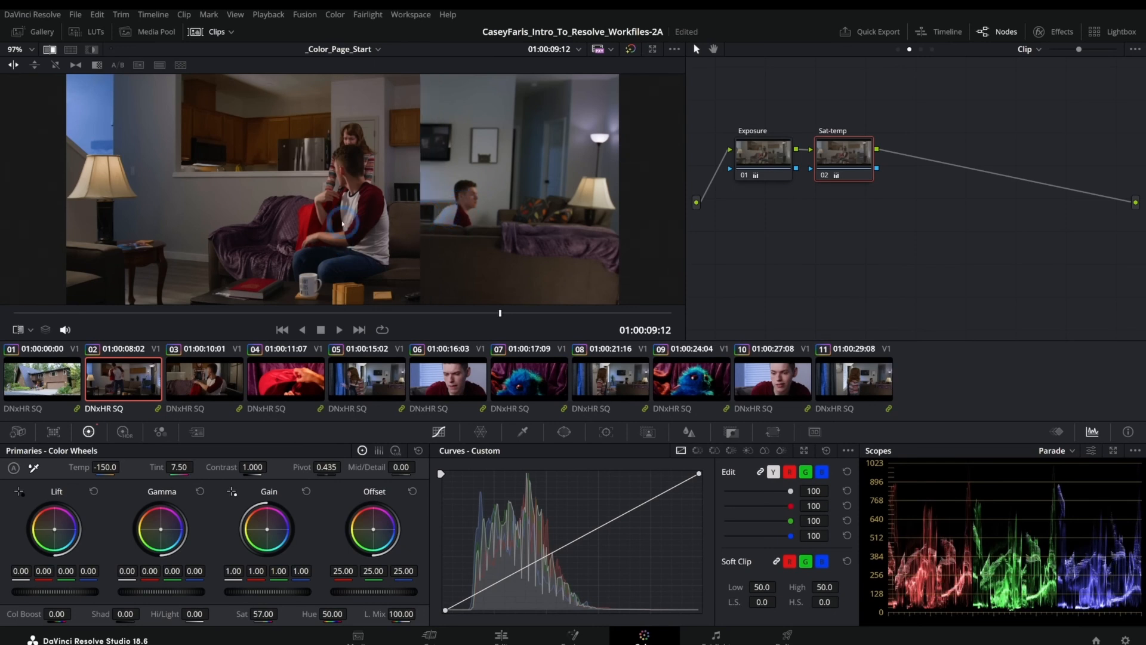
pyautogui.moveTo(176, 469)
pyautogui.mouseDown()
pyautogui.moveTo(165, 474)
pyautogui.moveTo(186, 469)
pyautogui.mouseUp()
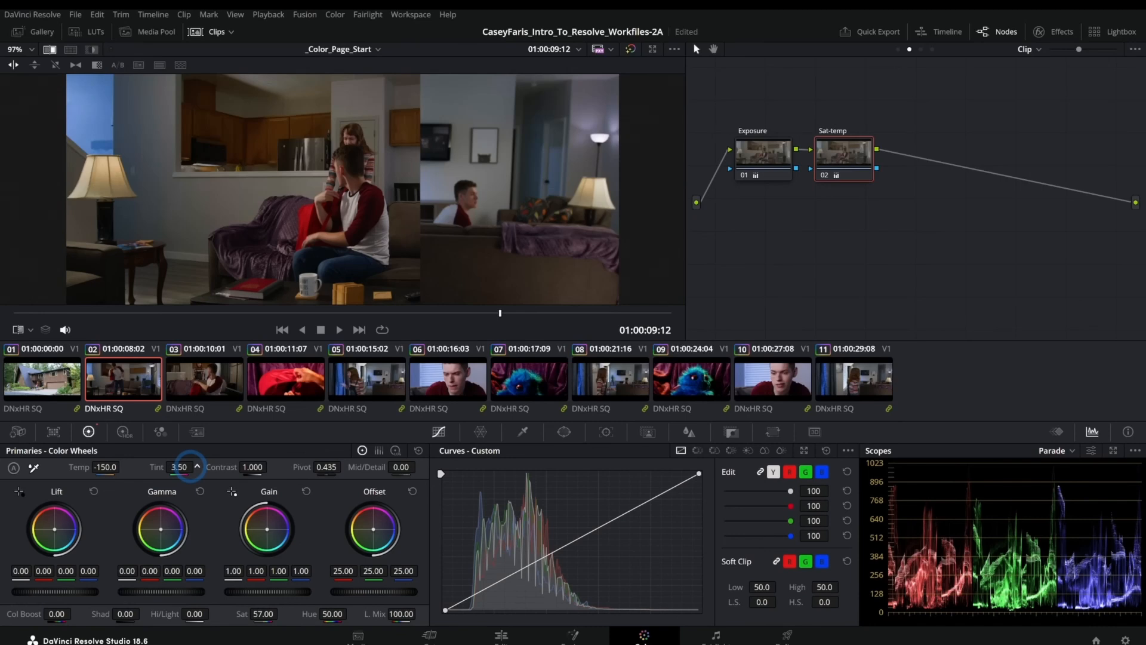
pyautogui.moveTo(386, 213); pyautogui.dragTo(406, 237)
# Step: Raise the Offset of clip 02's Exposure node to 30.75 and check the brightness against the reference wipe
pyautogui.click(770, 158)
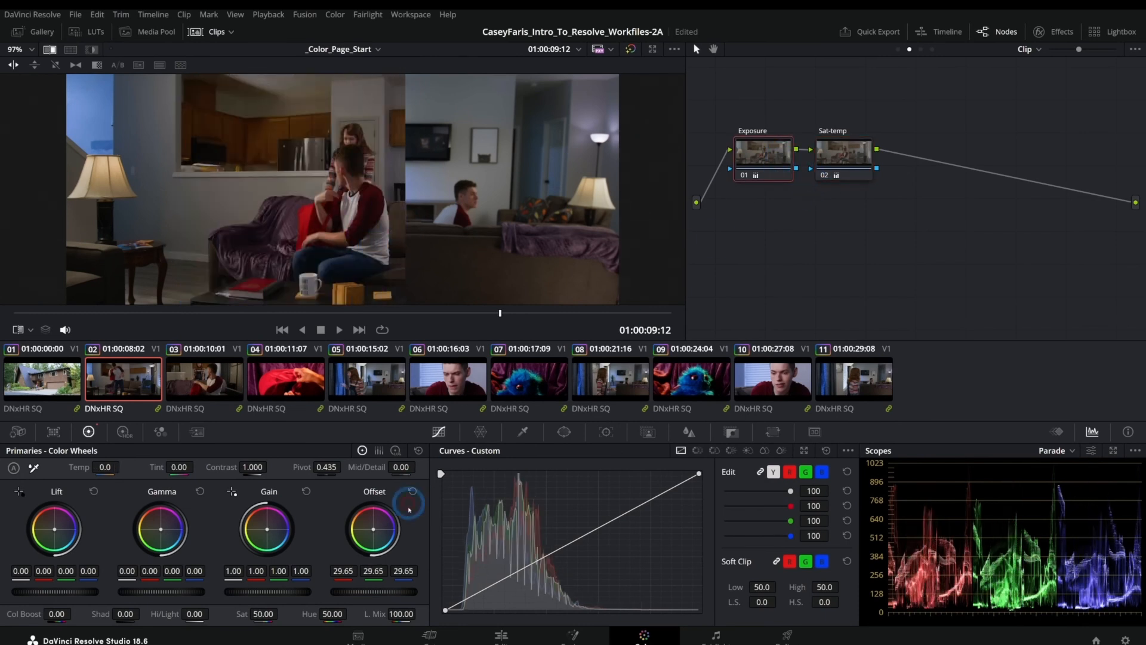
pyautogui.moveTo(374, 592); pyautogui.dragTo(401, 592)
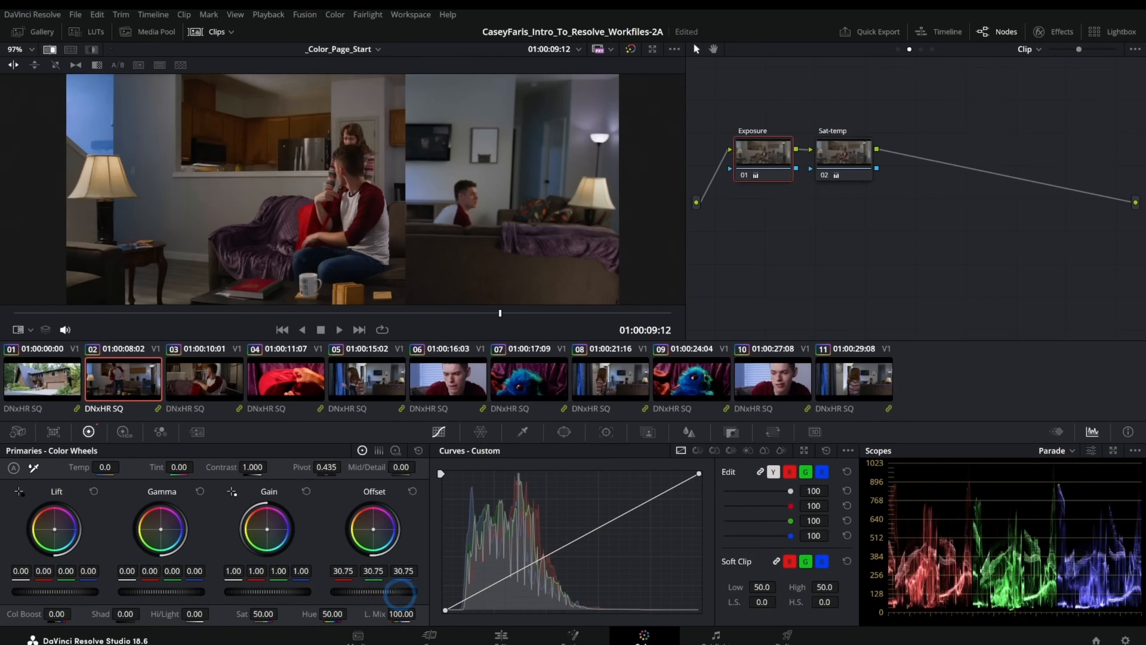
pyautogui.moveTo(466, 250)
pyautogui.mouseDown()
pyautogui.moveTo(417, 249)
pyautogui.moveTo(480, 262)
pyautogui.mouseUp()
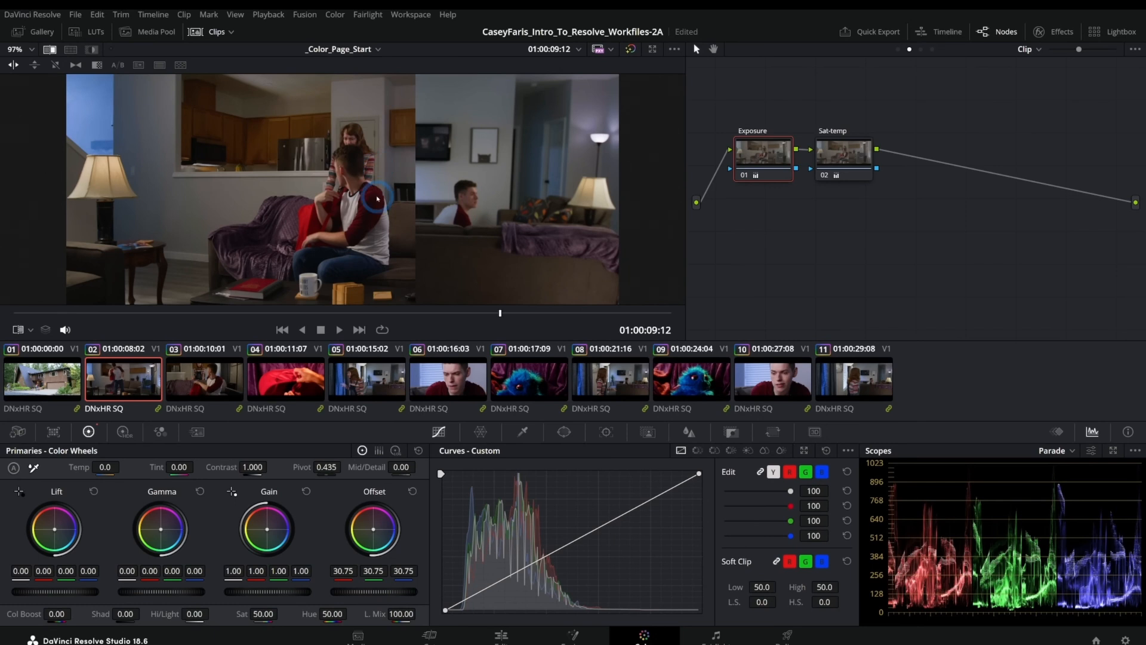
pyautogui.moveTo(325, 210); pyautogui.dragTo(443, 208)
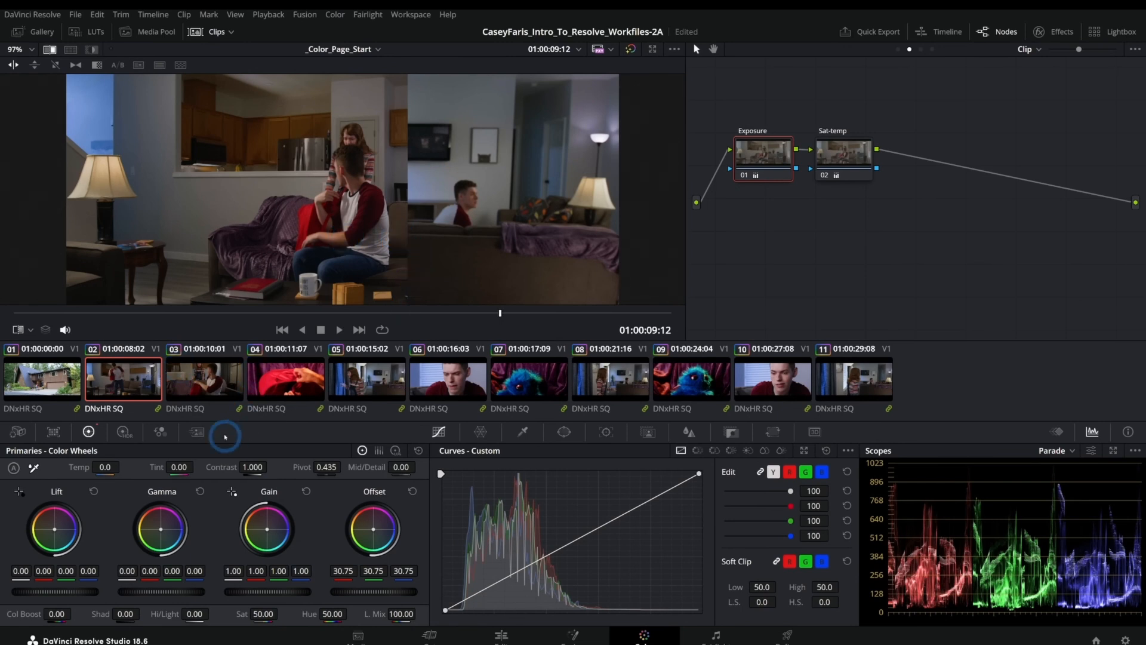
# Step: Review the grades on clips 05, 08, 11 and 02 one after another for consistency
pyautogui.click(376, 389)
pyautogui.click(614, 385)
pyautogui.click(847, 385)
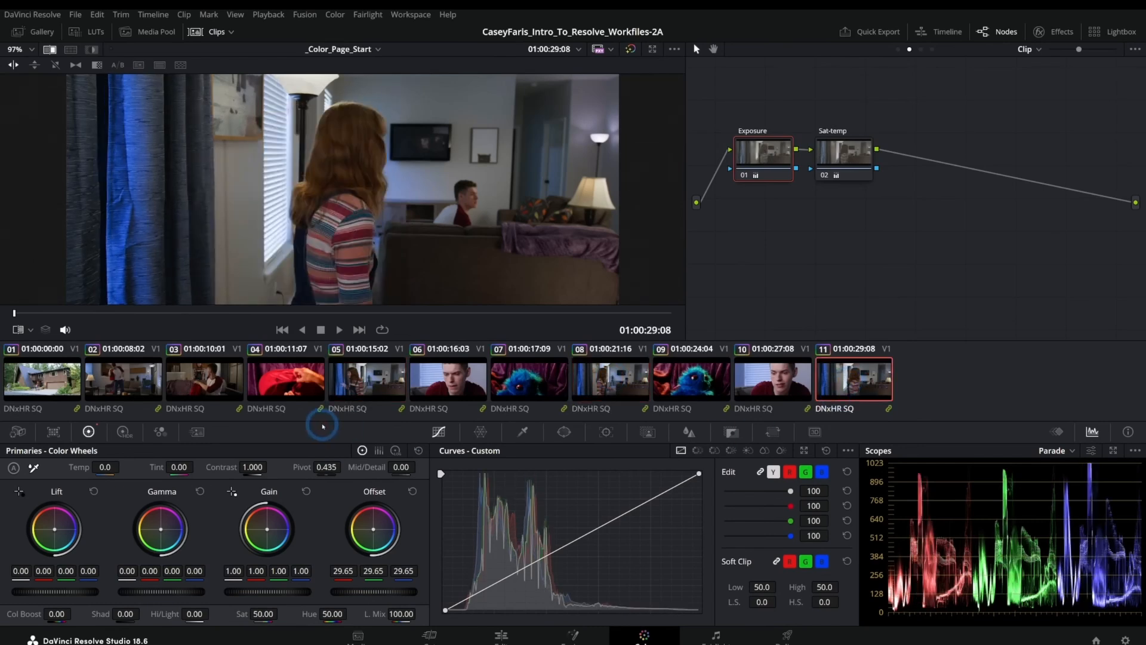
pyautogui.click(96, 394)
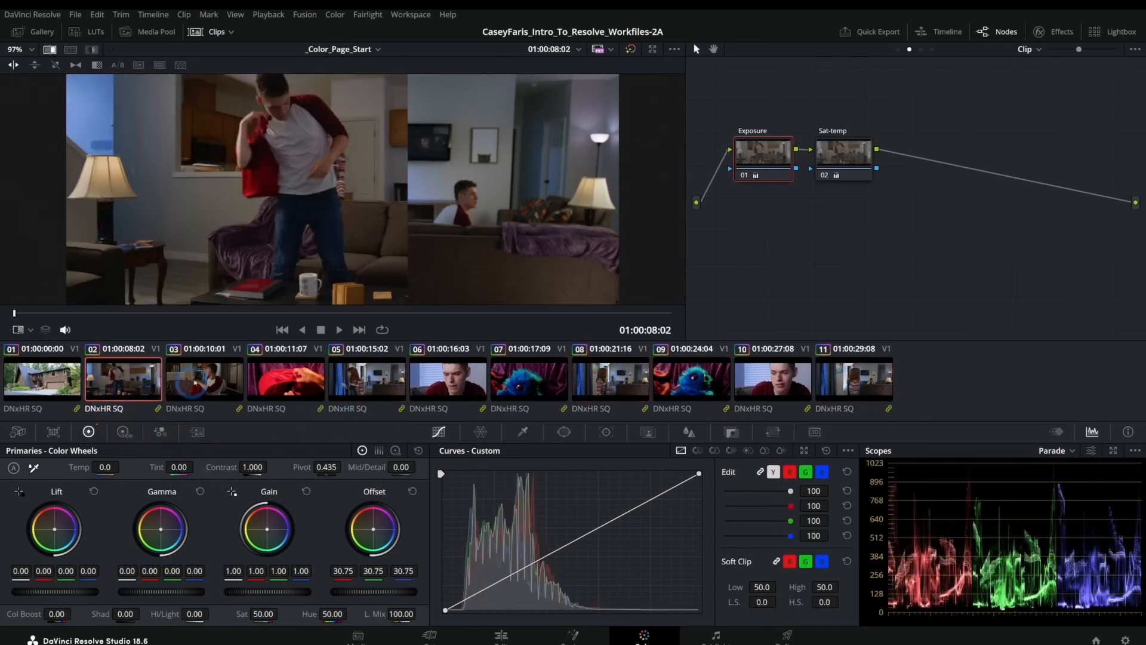
# Step: Copy clip 05's grade to clip 03 and compare the shot with the reference still using the wipe line
pyautogui.click(190, 386)
pyautogui.moveTo(472, 250)
pyautogui.mouseDown()
pyautogui.moveTo(447, 249)
pyautogui.moveTo(485, 251)
pyautogui.mouseUp()
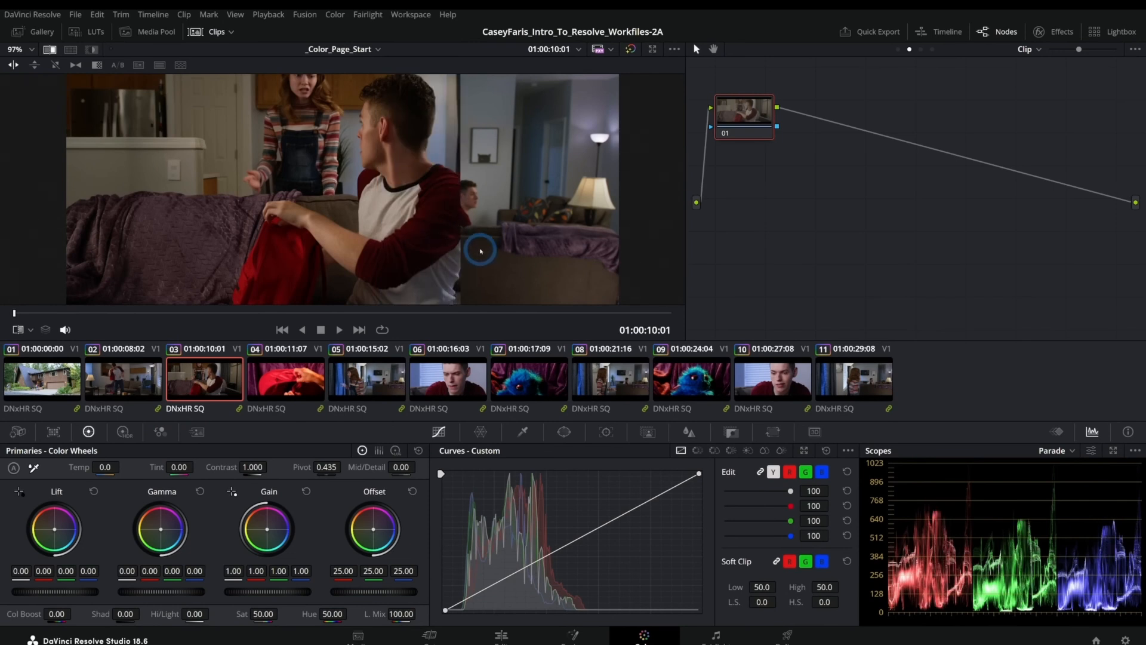
pyautogui.middleClick(368, 385)
pyautogui.moveTo(477, 205); pyautogui.dragTo(456, 219)
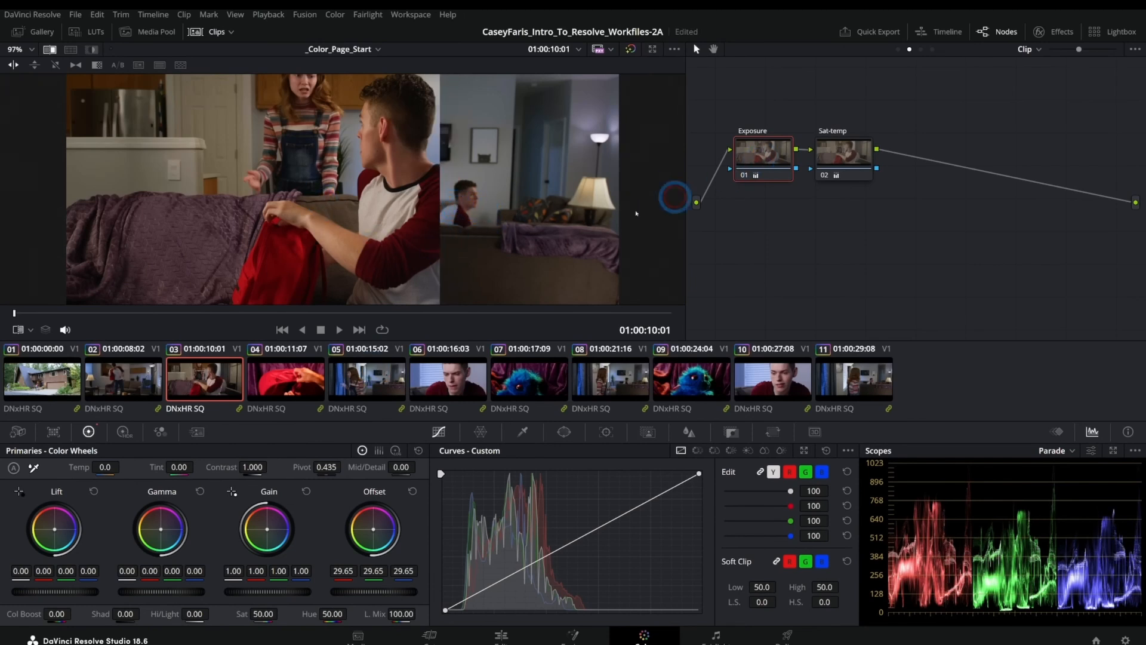
# Step: At clip 03's last frame, set the Exposure node's Offset to 28.65 and Gamma to 0.01
pyautogui.moveTo(385, 314); pyautogui.dragTo(672, 313)
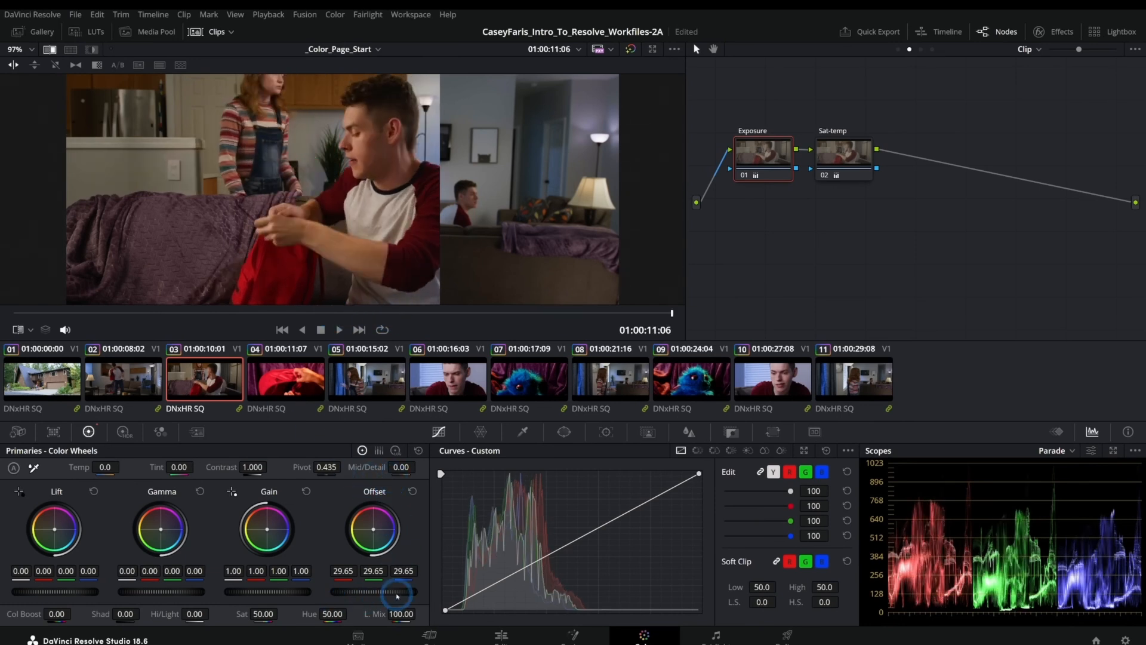
pyautogui.moveTo(397, 595); pyautogui.dragTo(397, 595)
pyautogui.moveTo(185, 594); pyautogui.dragTo(186, 594)
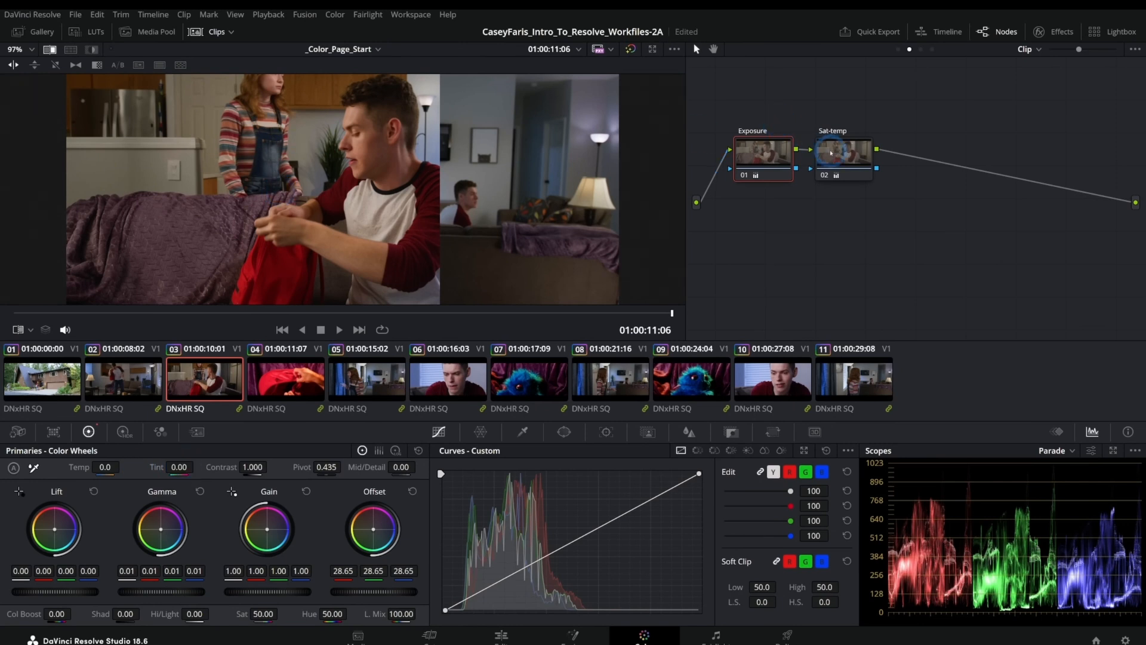
# Step: On clip 03's Sat-temp node, set Temp to -220 and Tint to 2.50, checking the match with the wipe line
pyautogui.click(847, 178)
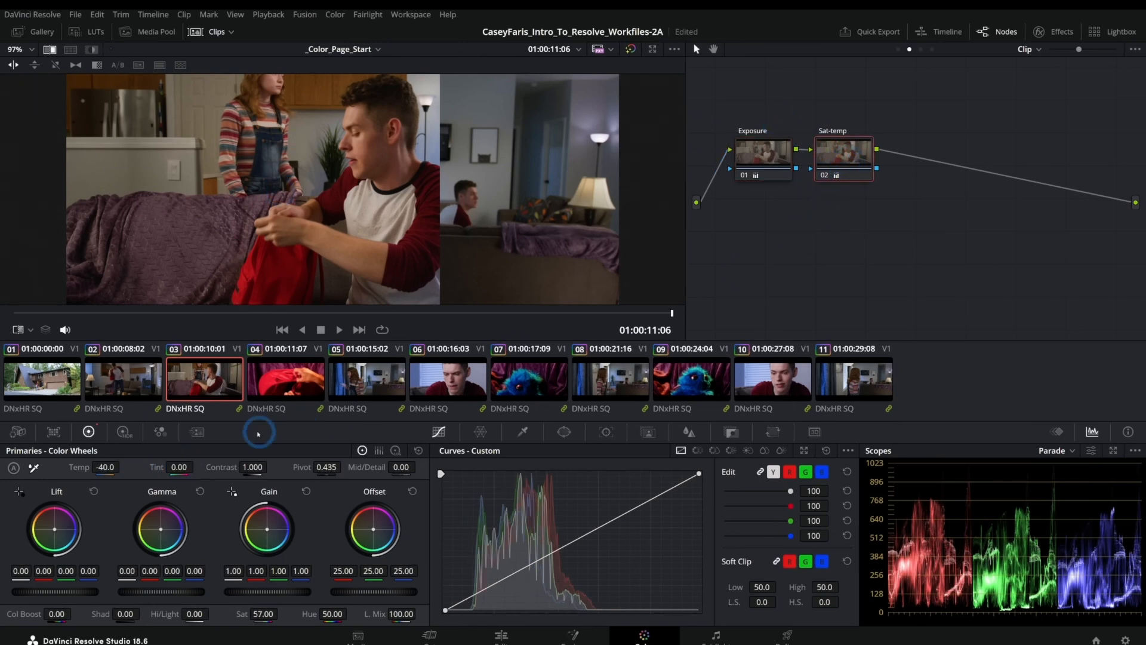
pyautogui.moveTo(114, 467); pyautogui.dragTo(94, 471)
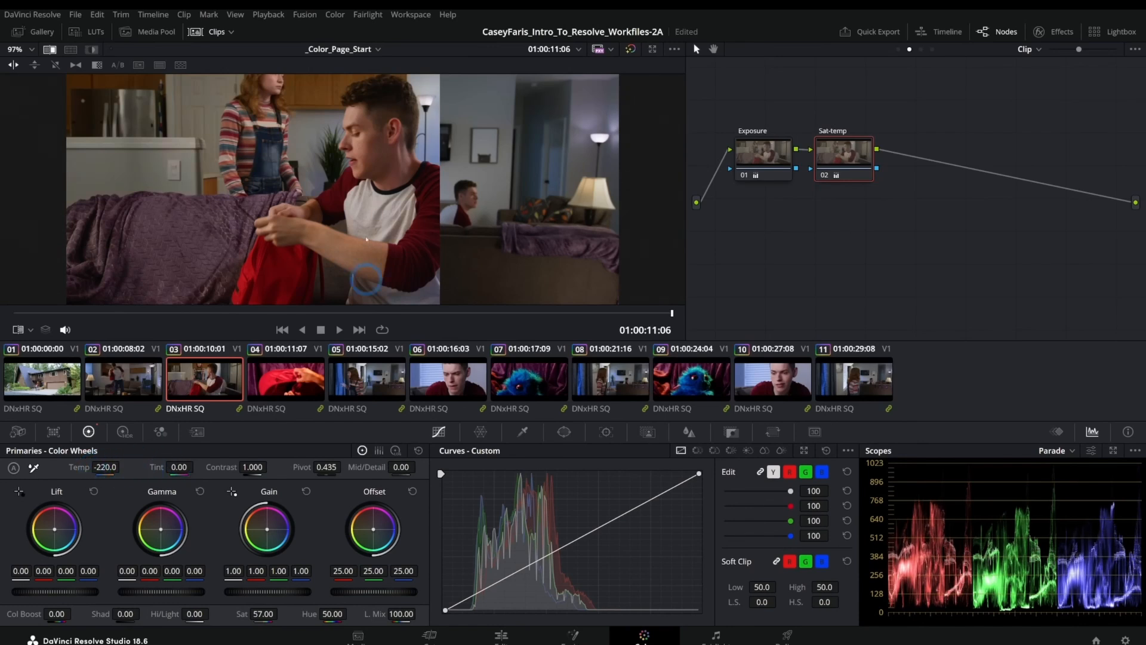
pyautogui.moveTo(446, 185); pyautogui.dragTo(408, 203)
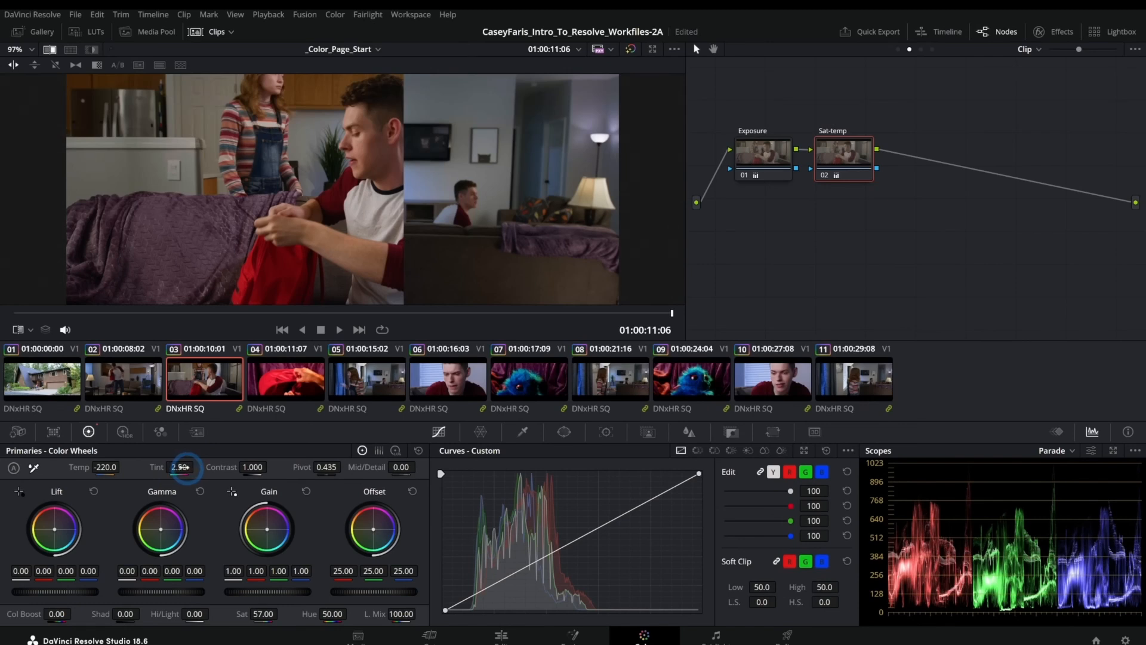
pyautogui.moveTo(423, 150); pyautogui.dragTo(408, 193)
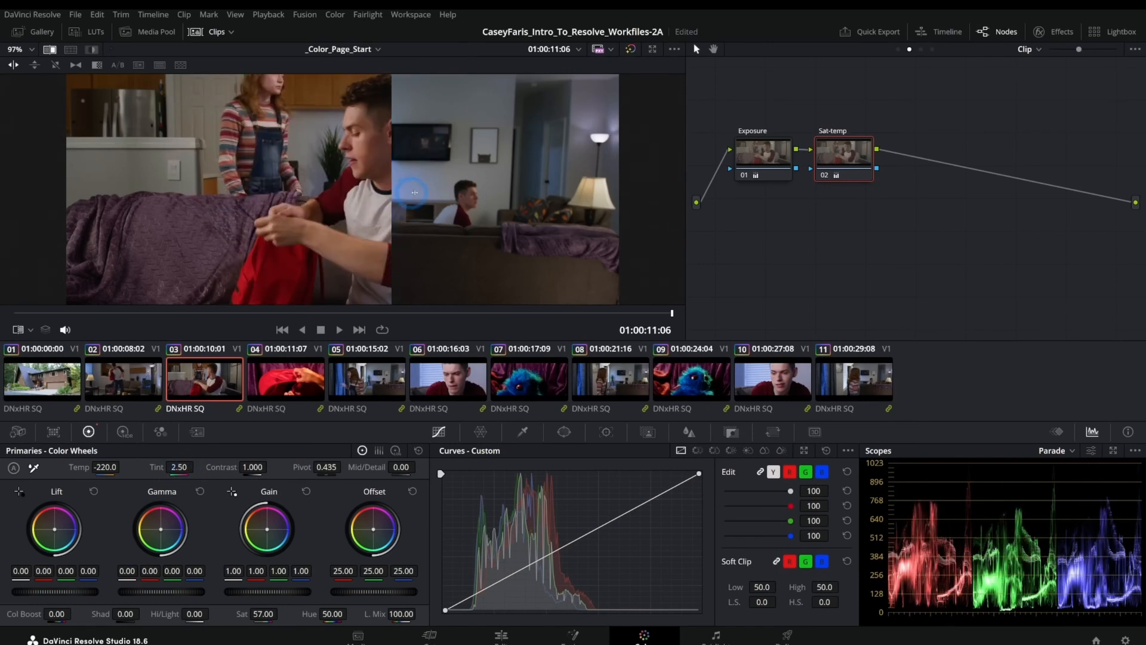
# Step: Compare the grades of clips 02 and 03 by switching back and forth between them, with the wipe moved aside to show more of each shot
pyautogui.click(620, 392)
pyautogui.click(117, 383)
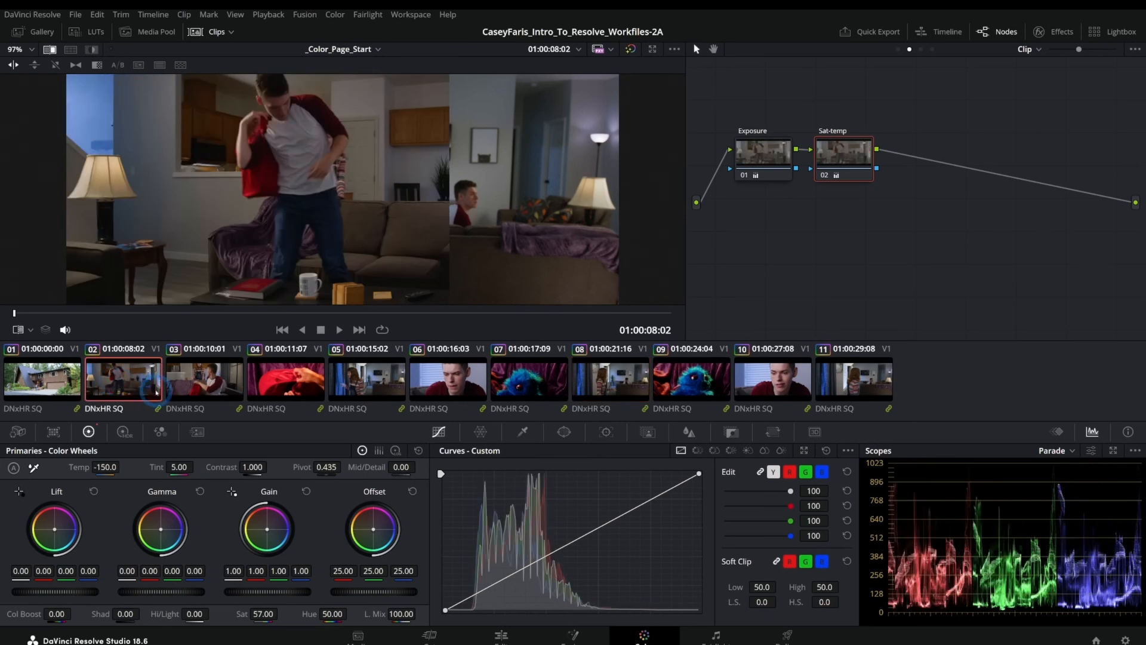
pyautogui.press('Down')
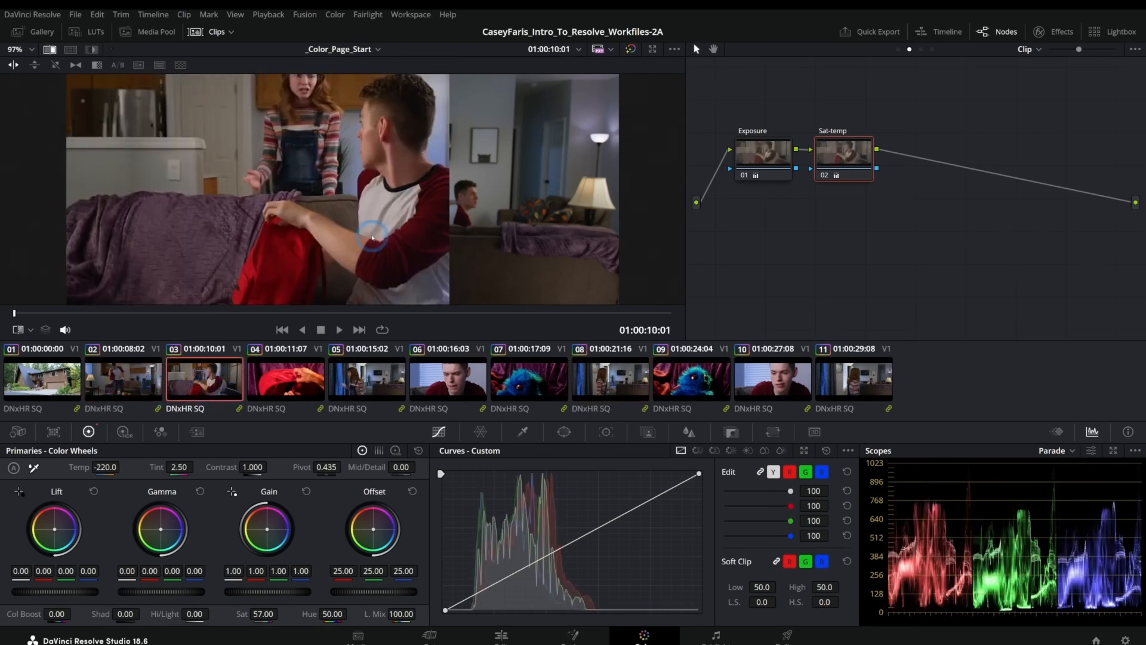
pyautogui.press('Up')
pyautogui.moveTo(451, 212); pyautogui.dragTo(543, 220)
pyautogui.press('Down')
pyautogui.press('Up')
pyautogui.press('Down')
pyautogui.press('Up')
pyautogui.press('Down')
pyautogui.press('Up')
pyautogui.press('Down')
pyautogui.press('Up')
pyautogui.press('Down')
# Step: Near the end of clip 03, set the Exposure node's Gain to 0.94 and Gamma to 0.02
pyautogui.moveTo(226, 315); pyautogui.dragTo(647, 289)
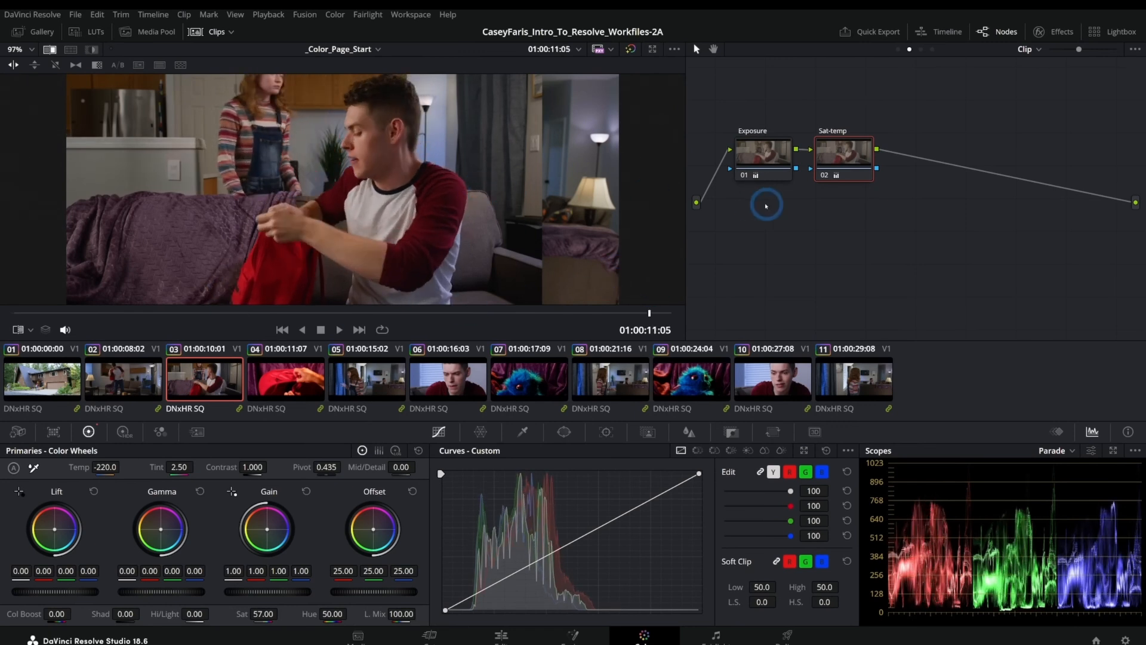
pyautogui.click(769, 165)
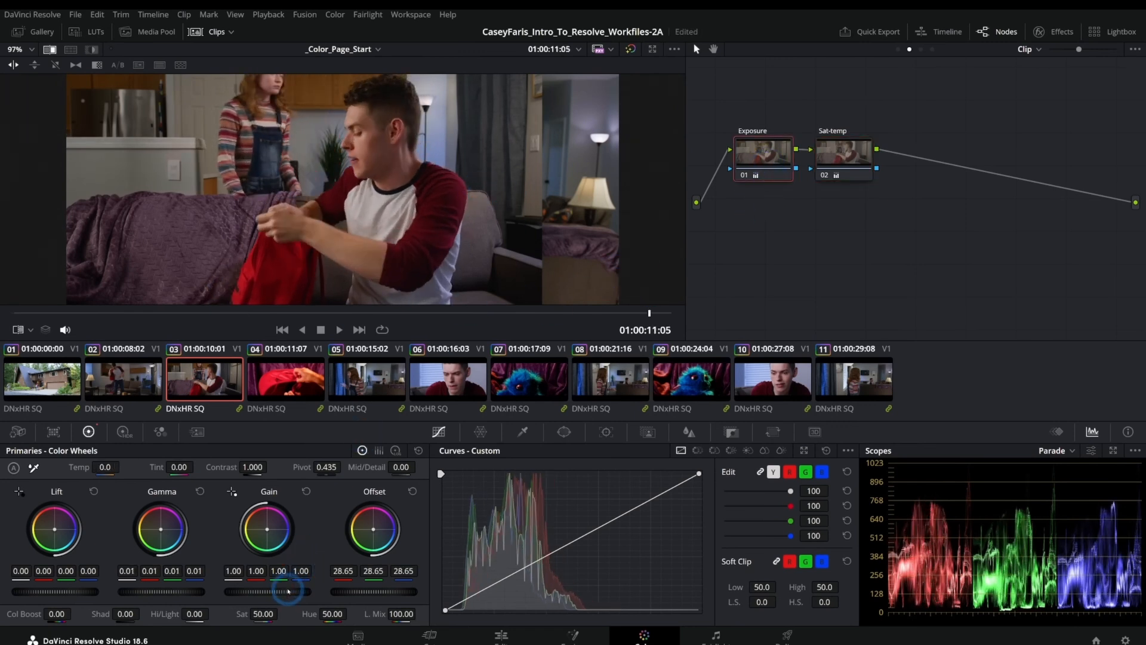
pyautogui.moveTo(289, 592); pyautogui.dragTo(254, 591)
pyautogui.moveTo(176, 591); pyautogui.dragTo(181, 592)
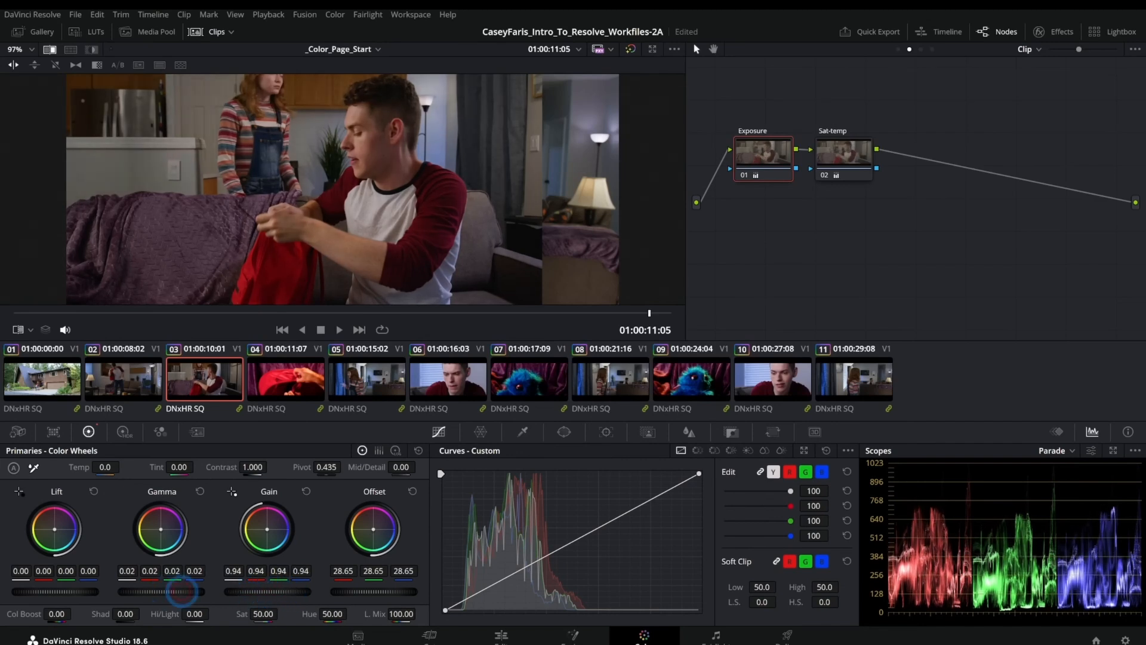
# Step: Check how clip 02 cuts to clip 03 by stepping back and forth across the edit between them
pyautogui.click(126, 380)
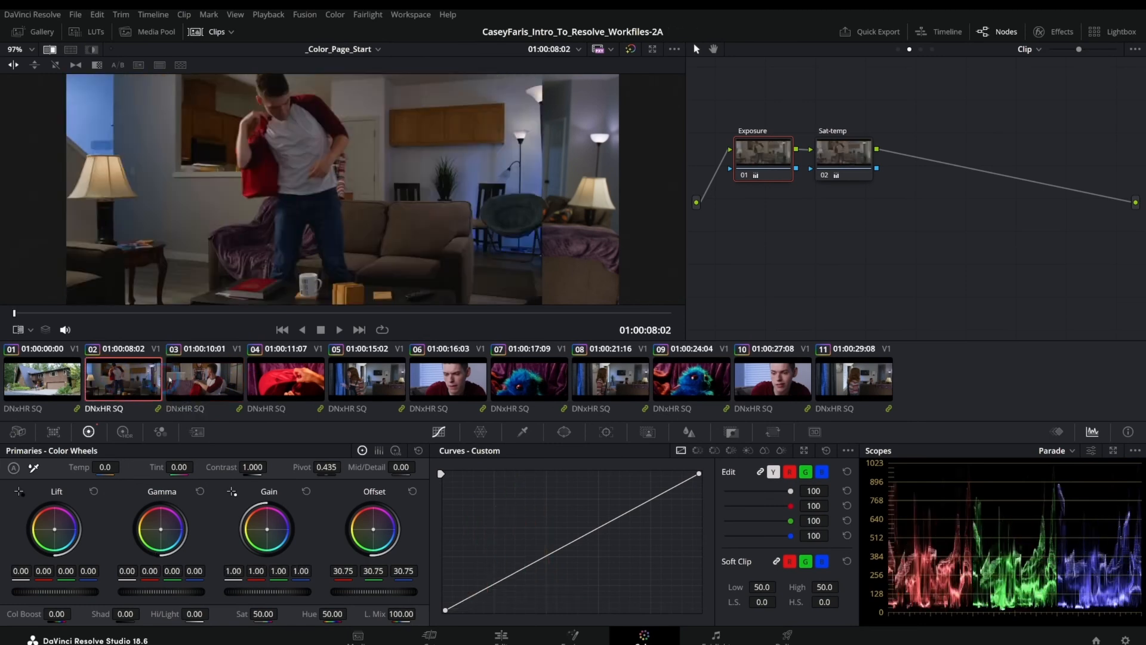
pyautogui.click(207, 381)
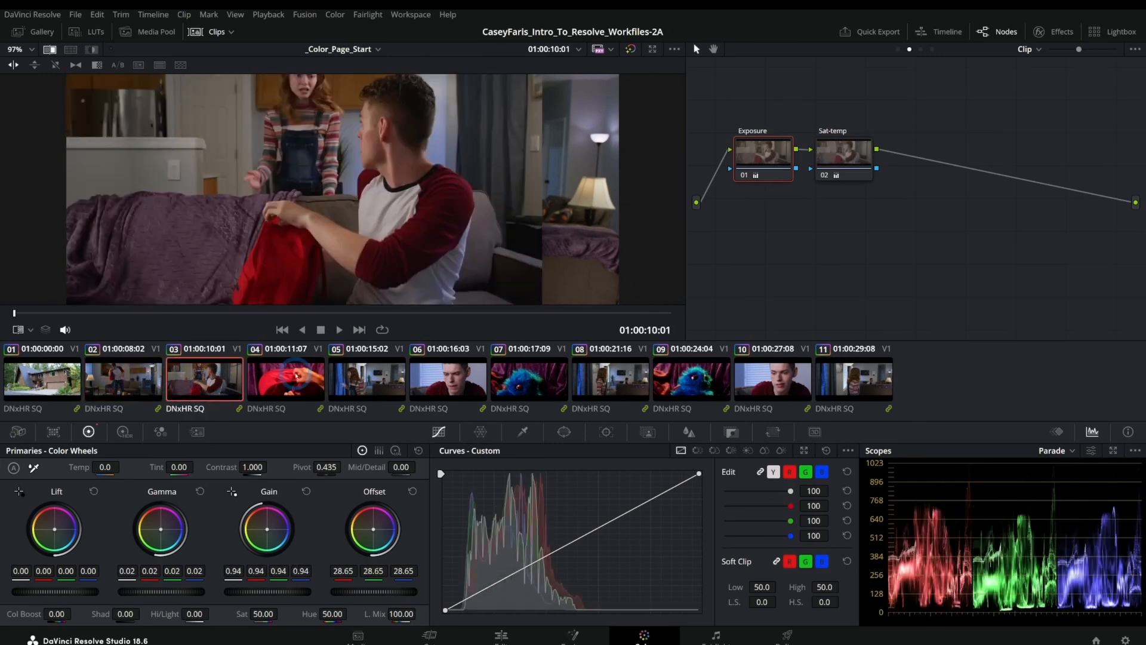
pyautogui.press('Left')
pyautogui.press('Right')
pyautogui.press('Left')
pyautogui.press('Right')
pyautogui.press('Left')
pyautogui.press('Right')
pyautogui.press('Left')
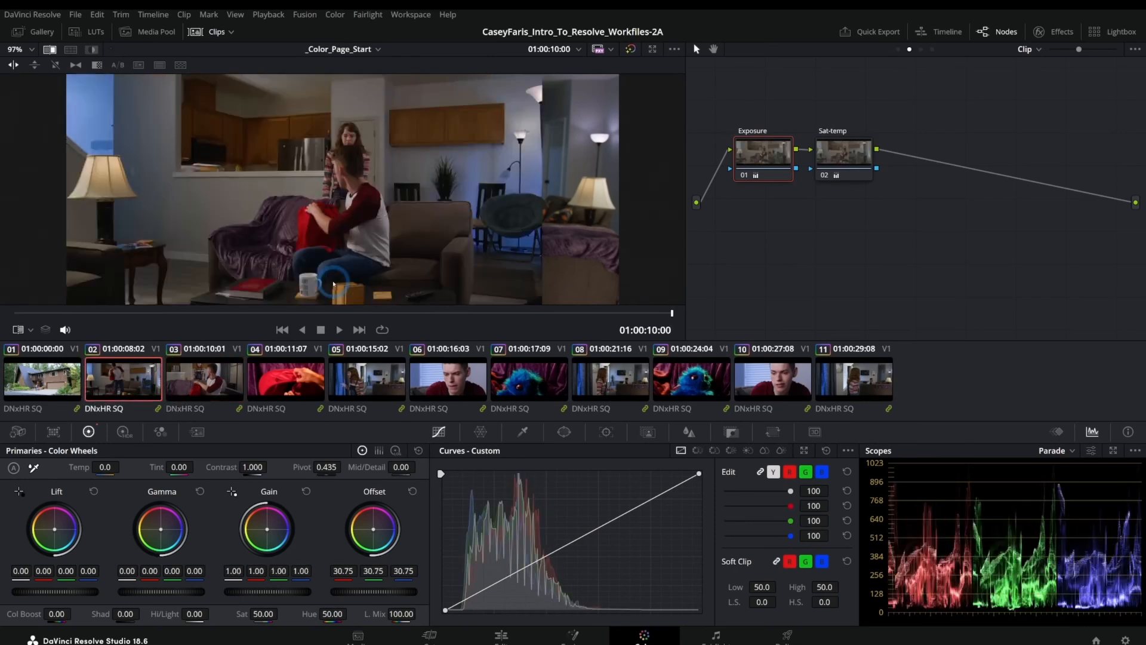
# Step: Scrub through clip 02 to review its grade, and select clip 06
pyautogui.moveTo(255, 313); pyautogui.dragTo(408, 313)
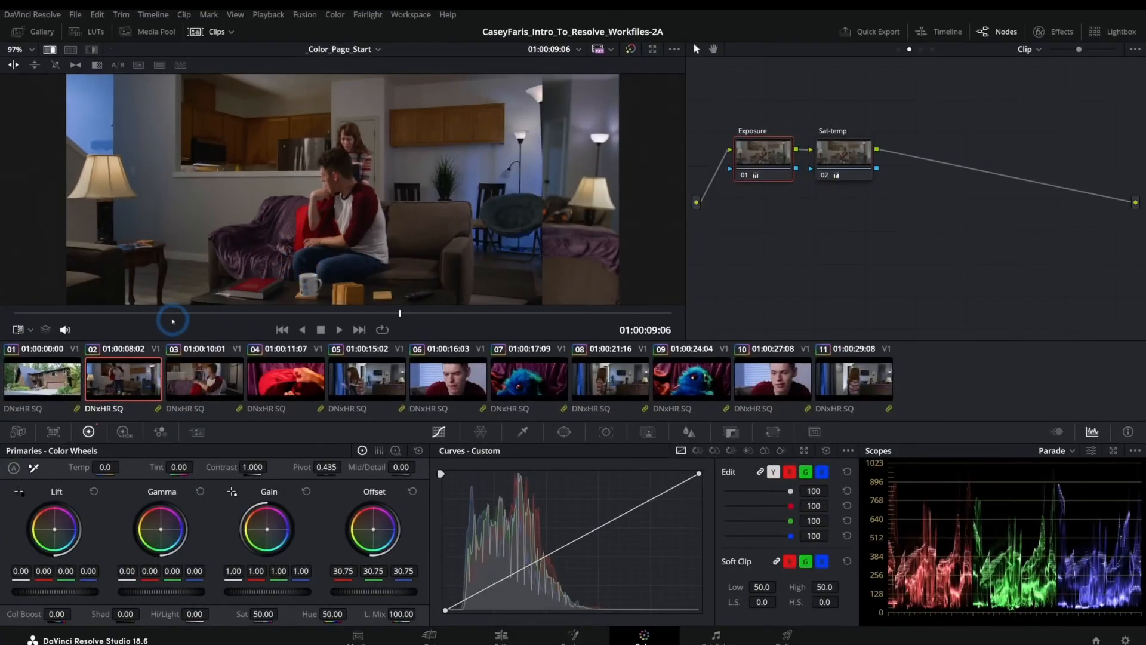
pyautogui.moveTo(172, 321); pyautogui.dragTo(400, 315)
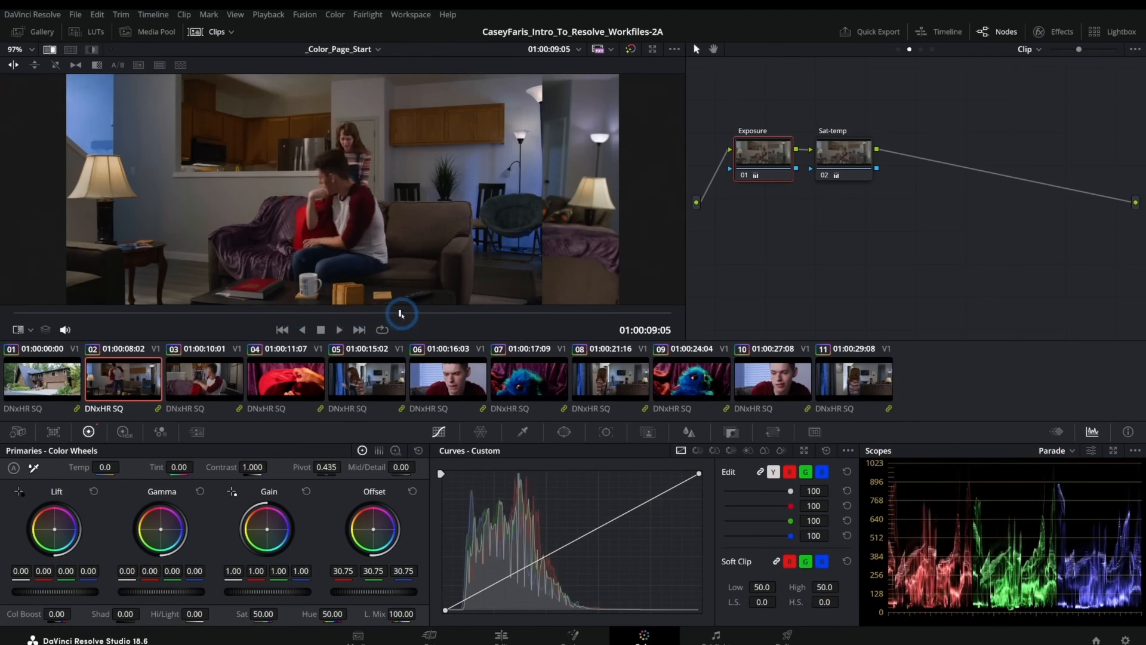
pyautogui.click(446, 391)
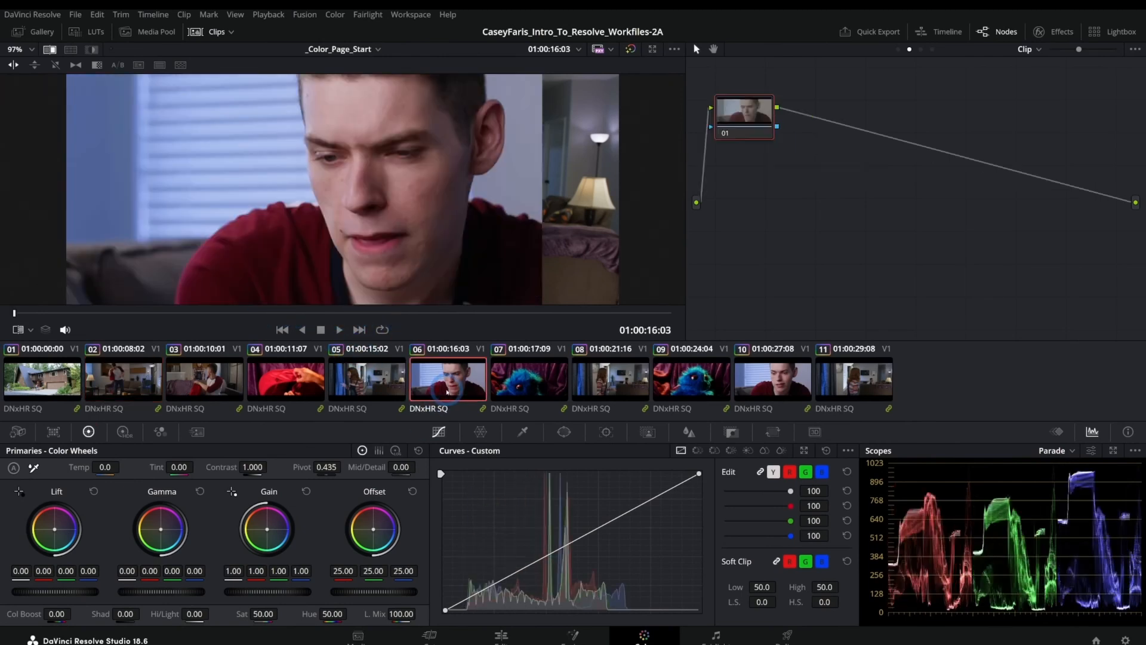
# Step: Copy clip 05's labelled node grade to clip 06 at a frame partway through, and move the wipe to compare it with the reference still
pyautogui.moveTo(266, 312); pyautogui.dragTo(378, 312)
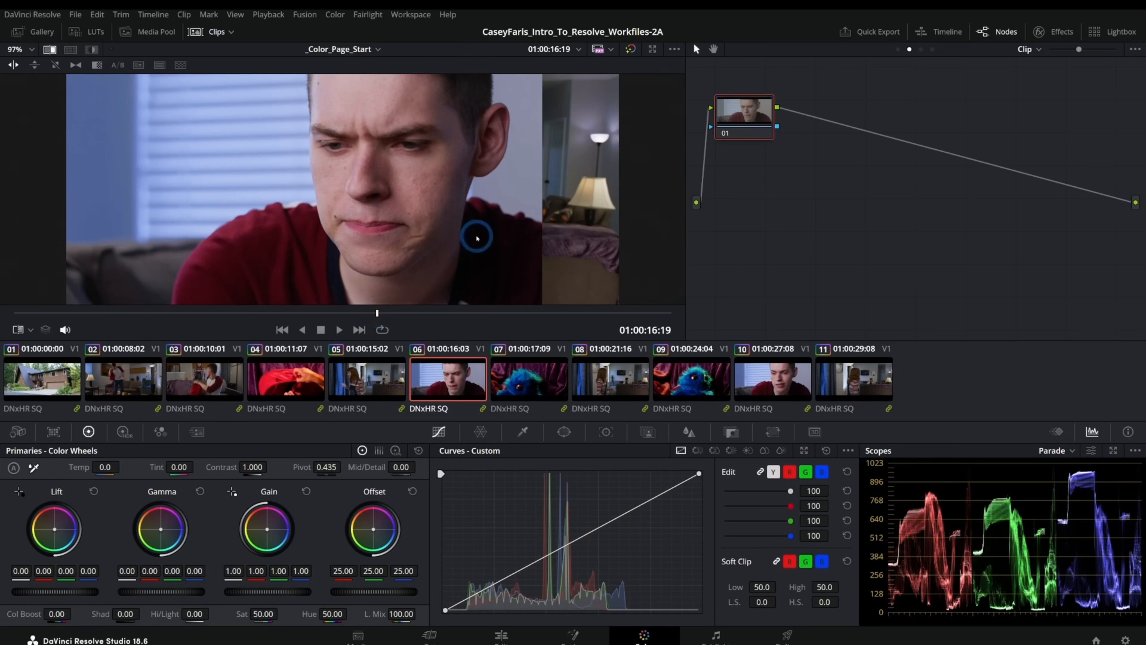
pyautogui.middleClick(370, 388)
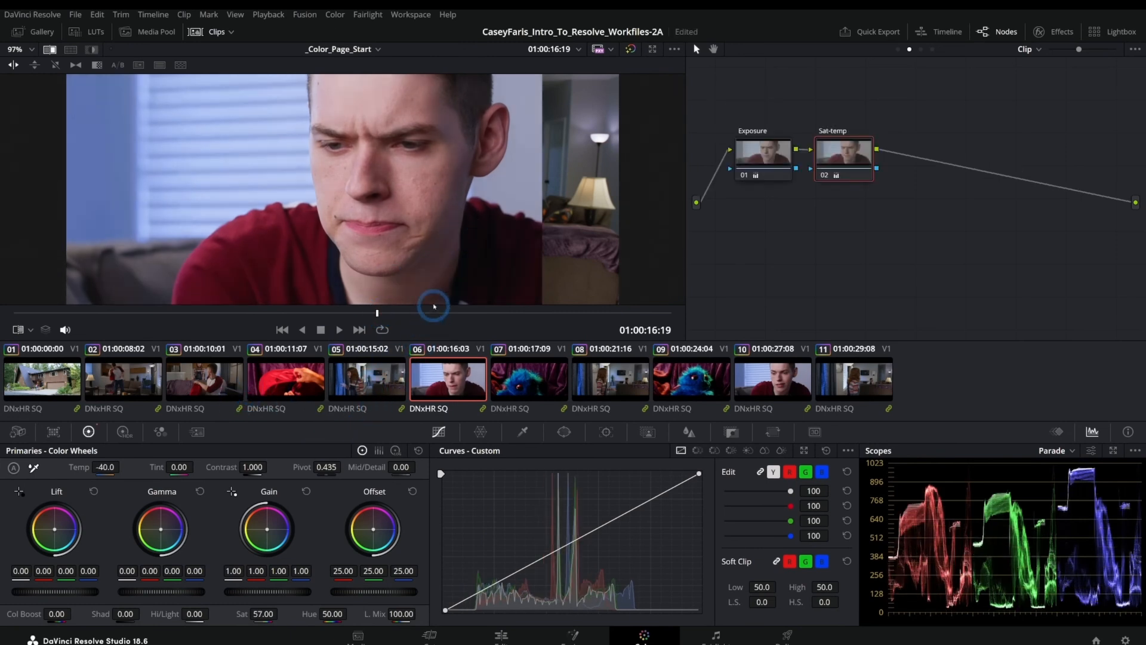
pyautogui.moveTo(525, 231); pyautogui.dragTo(444, 279)
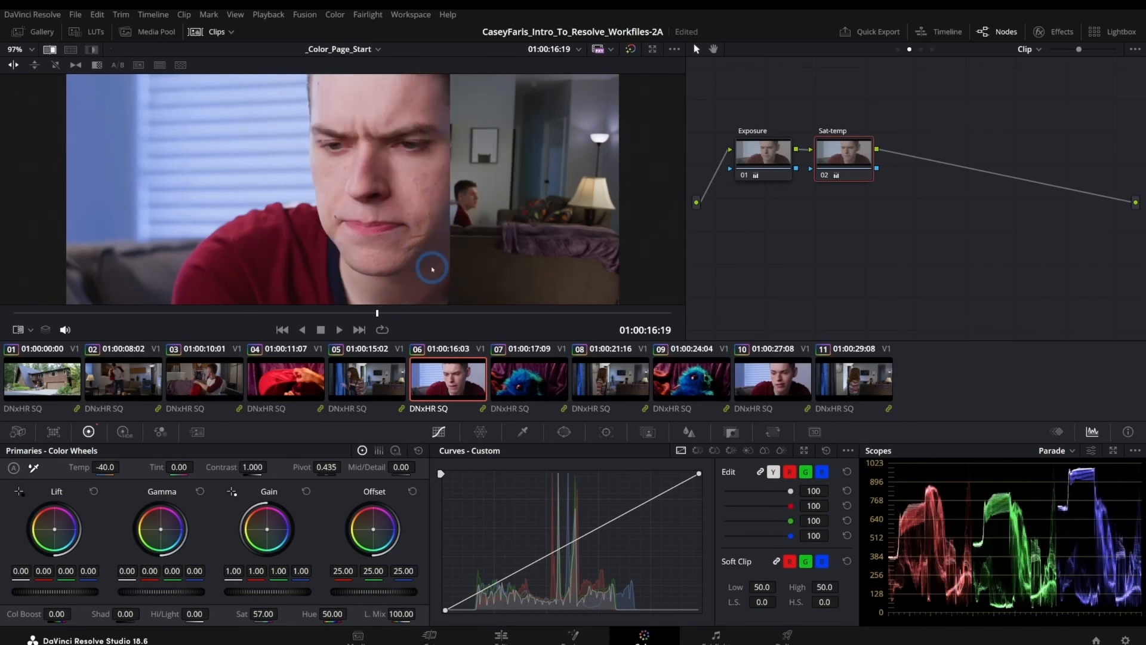
# Step: Reset the grades of clip 06's Sat-temp and Exposure nodes, keeping the labelled nodes
pyautogui.rightClick(809, 219)
pyautogui.rightClick(840, 166)
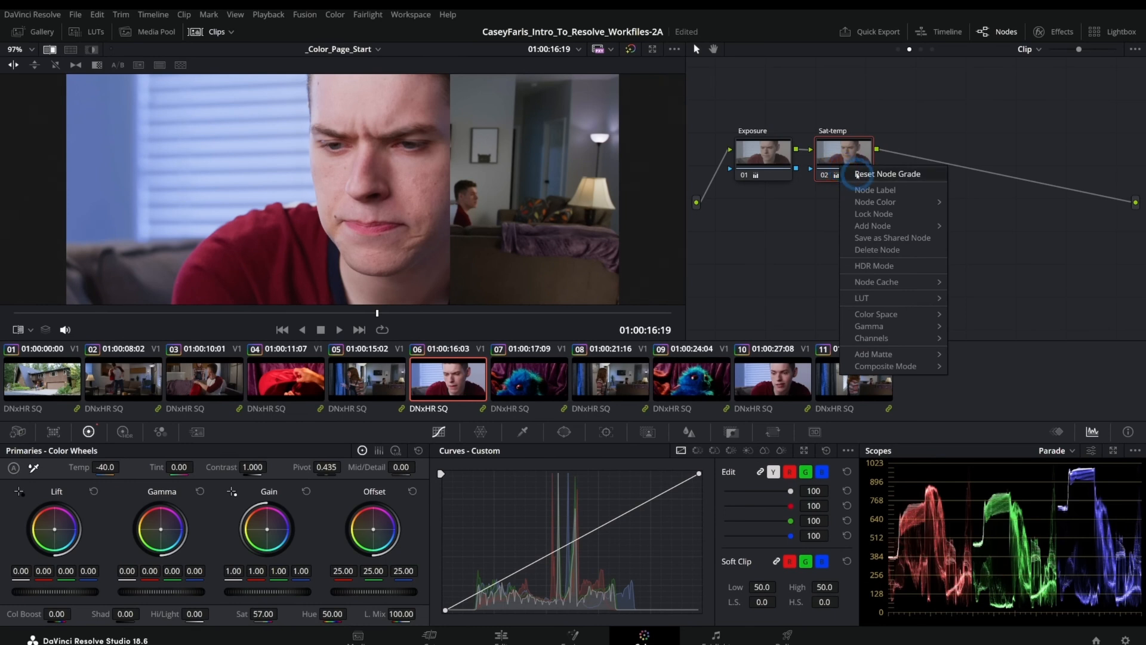
pyautogui.click(857, 174)
pyautogui.rightClick(769, 151)
pyautogui.click(772, 159)
# Step: Reveal more of the reference still and lower the Exposure node's Offset to 21.50
pyautogui.moveTo(469, 236); pyautogui.dragTo(431, 236)
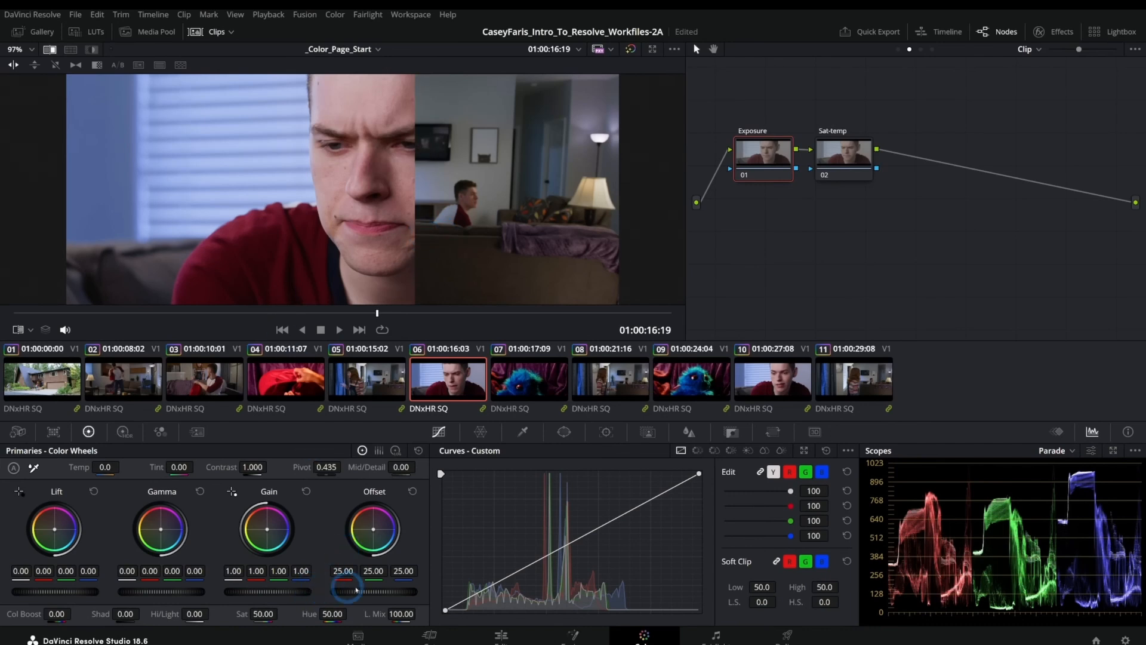
pyautogui.moveTo(380, 590); pyautogui.dragTo(381, 590)
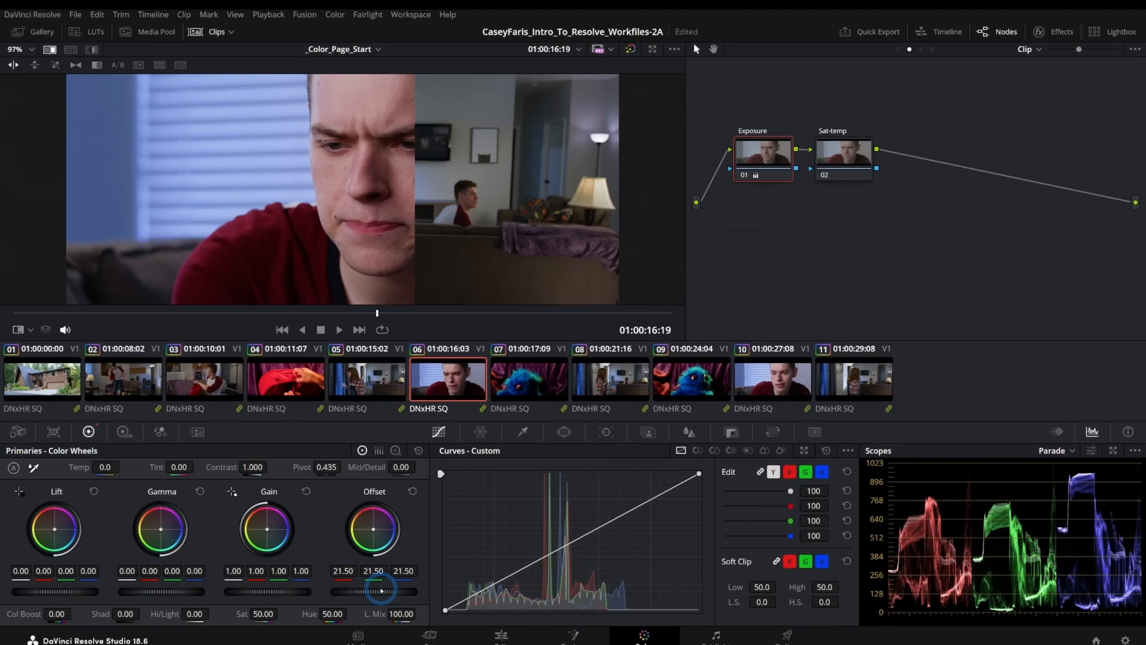
# Step: In clip 06's Sat-temp node, set Temp to 160 and Tint to -6.50, checking the match against the reference with the wipe
pyautogui.click(845, 156)
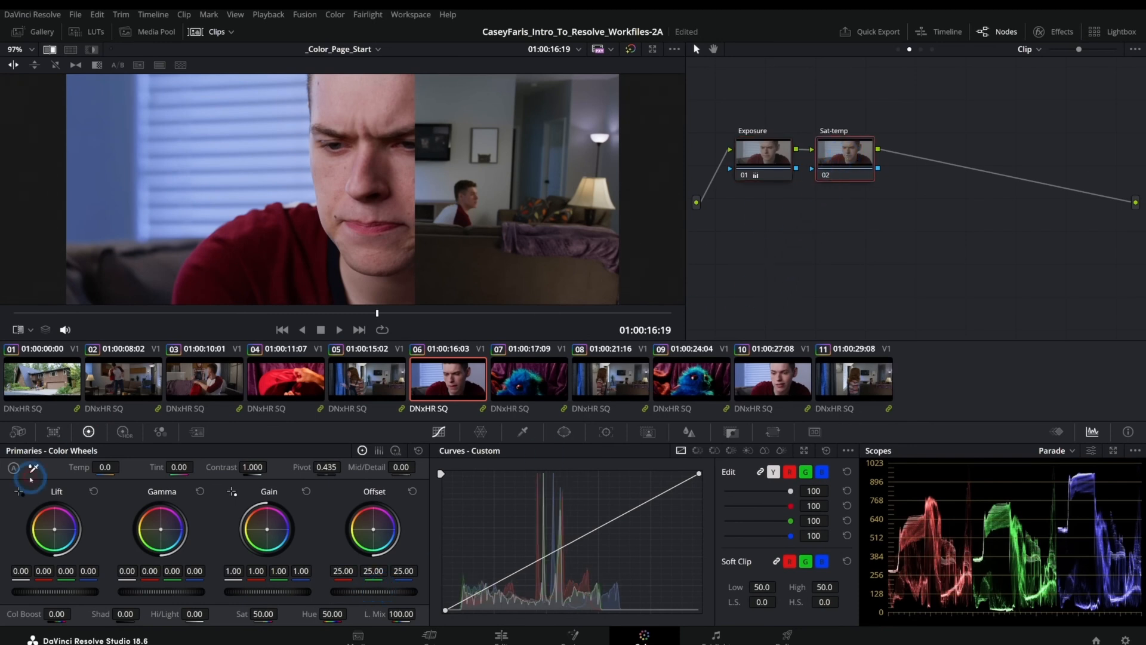
pyautogui.moveTo(109, 467); pyautogui.dragTo(114, 465)
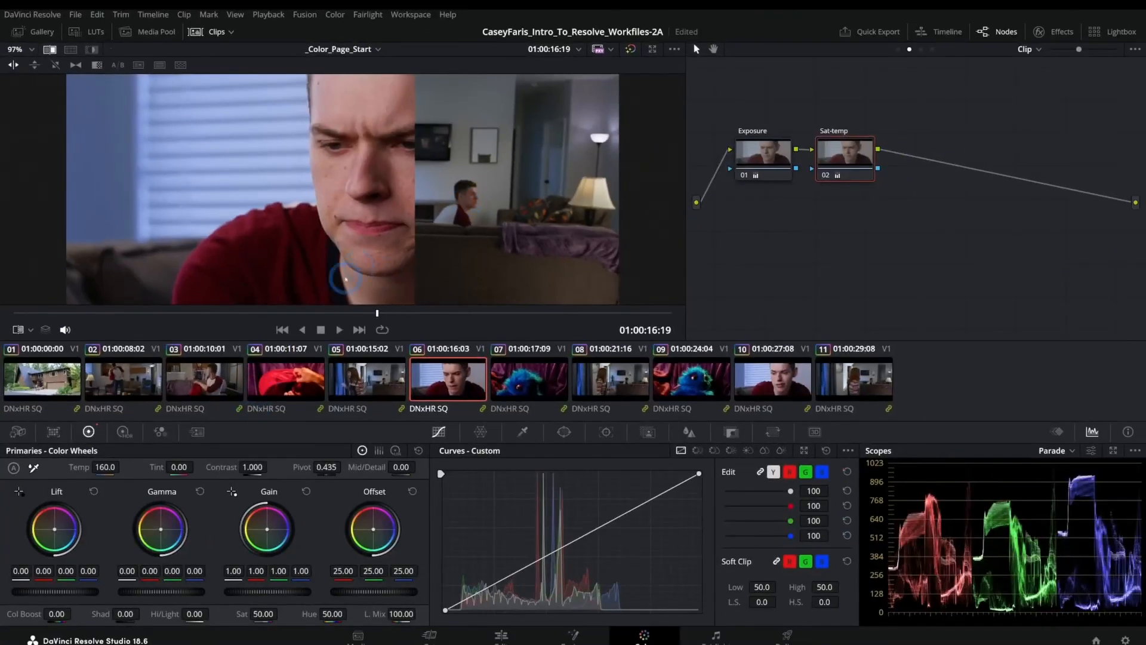
pyautogui.moveTo(346, 279); pyautogui.dragTo(465, 258)
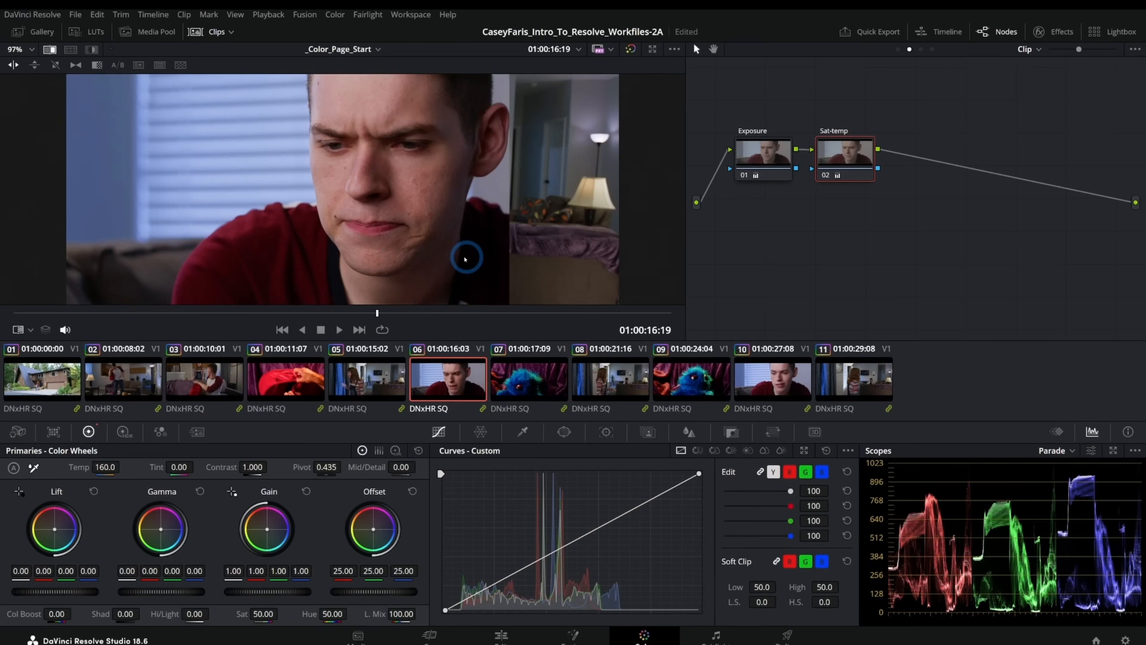
pyautogui.moveTo(464, 258); pyautogui.dragTo(481, 255)
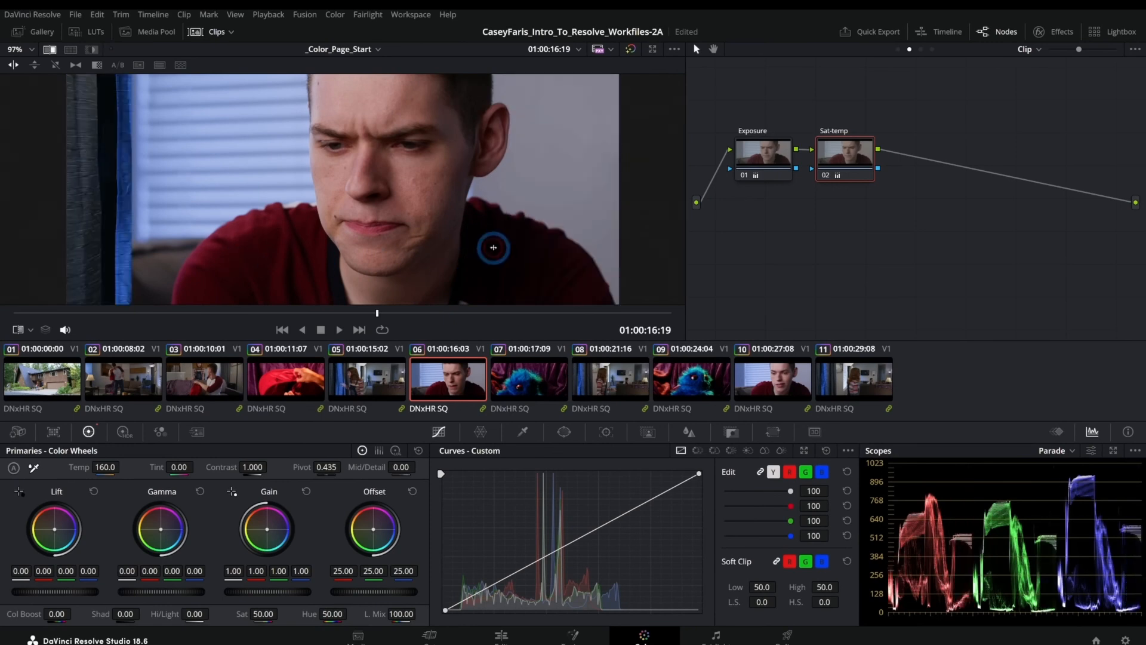
pyautogui.moveTo(186, 255); pyautogui.dragTo(406, 253)
pyautogui.moveTo(179, 466); pyautogui.dragTo(177, 466)
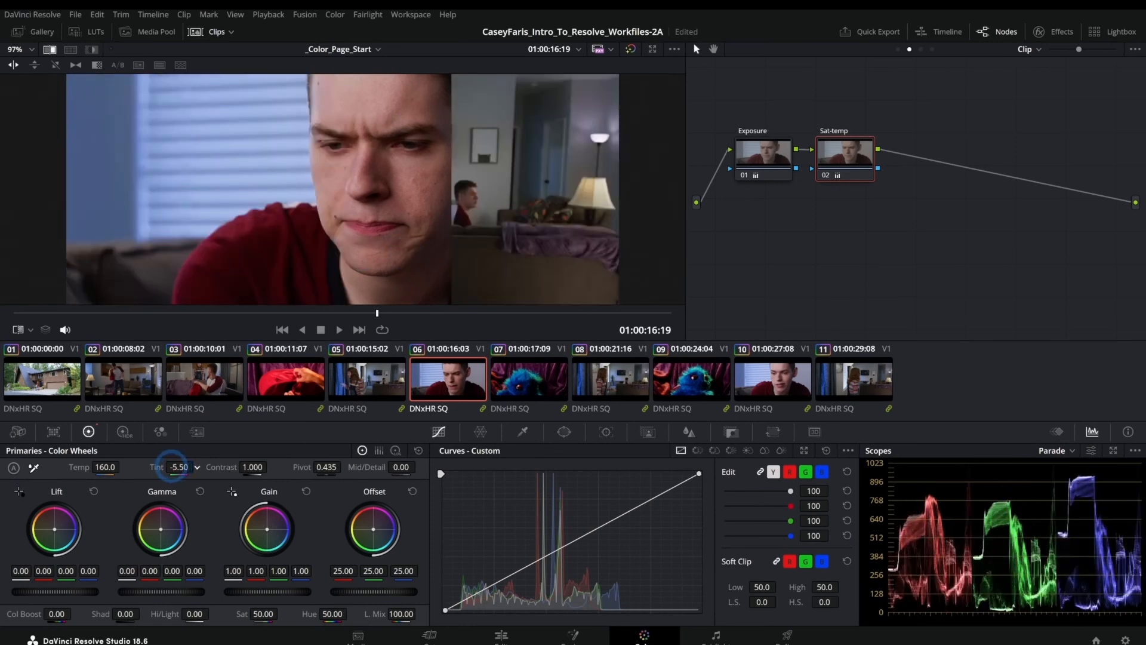
pyautogui.moveTo(169, 465); pyautogui.dragTo(178, 467)
# Step: Compare clip 06 with and without its grade by disabling and re-enabling both nodes beside the reference still
pyautogui.moveTo(428, 236); pyautogui.dragTo(499, 237)
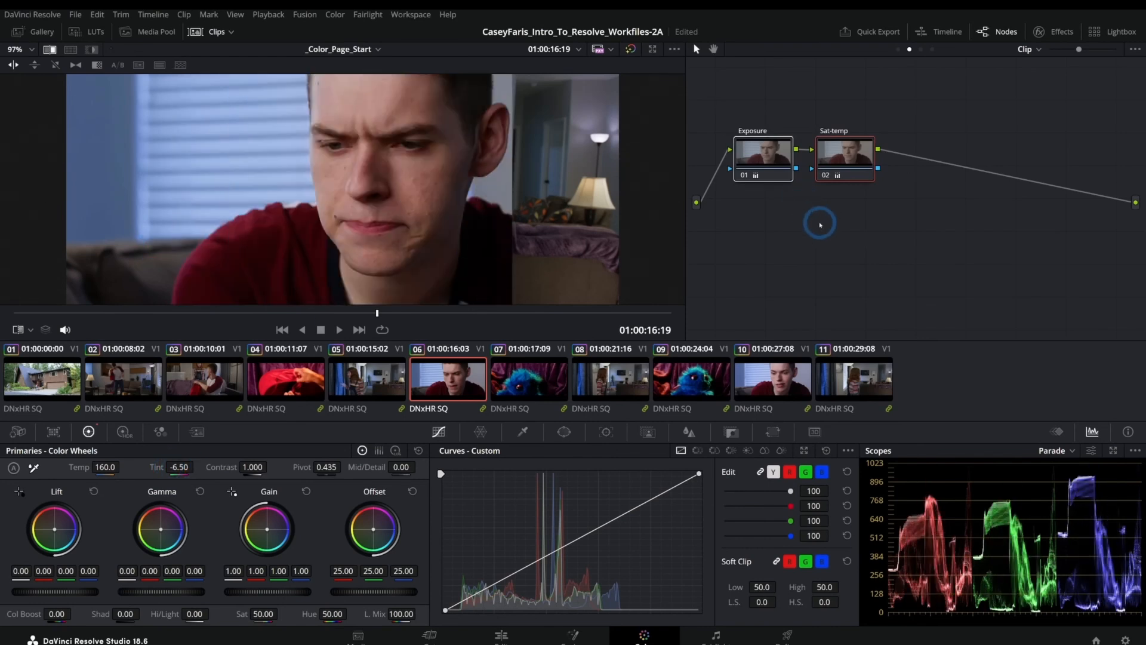
pyautogui.hotkey('alt', 'd')
pyautogui.hotkey('ctrl', 'd')
pyautogui.hotkey('ctrl', 'd')
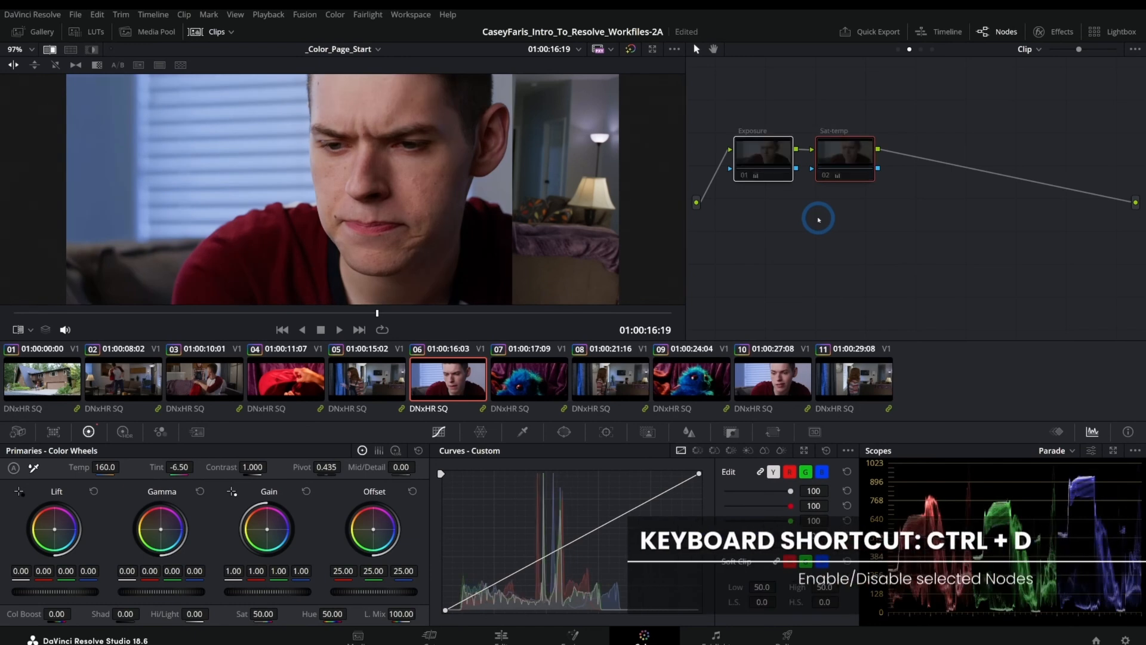
pyautogui.moveTo(520, 202); pyautogui.dragTo(538, 280)
pyautogui.hotkey('ctrl', 'd')
# Step: Try brightening the shadows in clip 06's Exposure node with Lift at 0.03 and with a raised black point on the custom curve
pyautogui.click(766, 160)
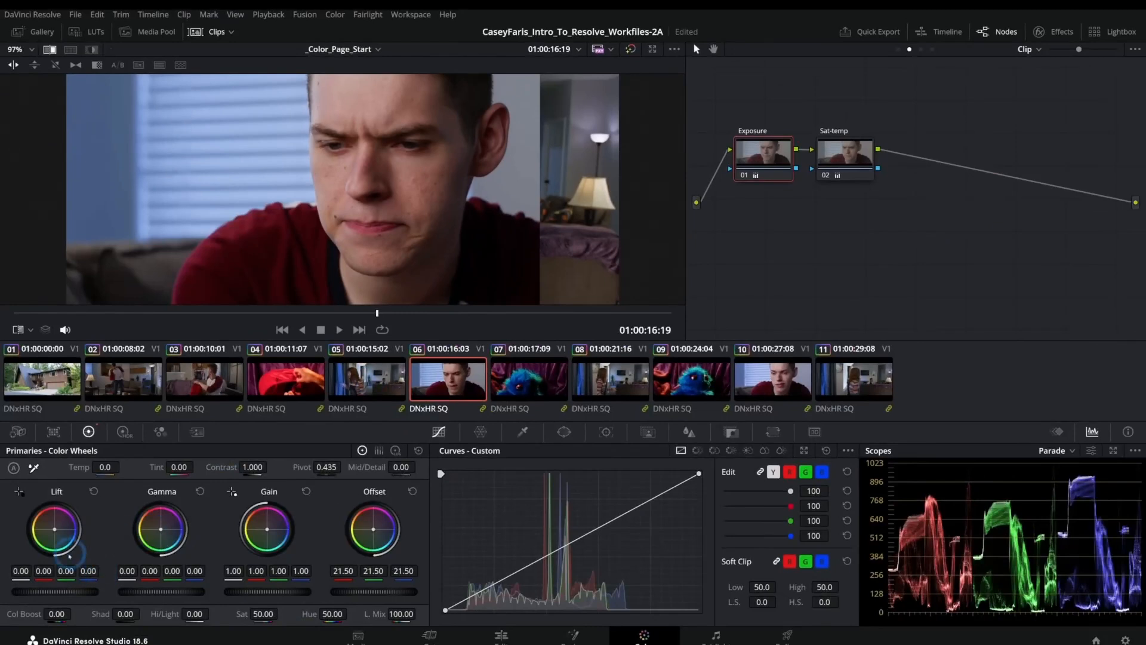
pyautogui.moveTo(60, 593); pyautogui.dragTo(122, 594)
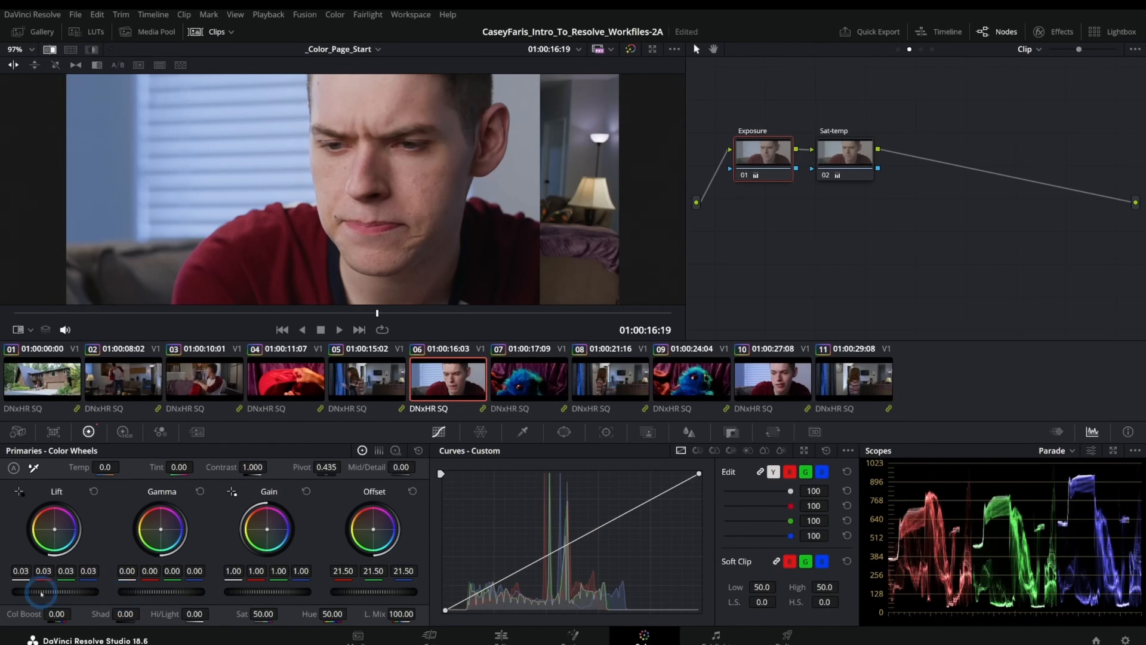
pyautogui.moveTo(186, 591); pyautogui.dragTo(178, 592)
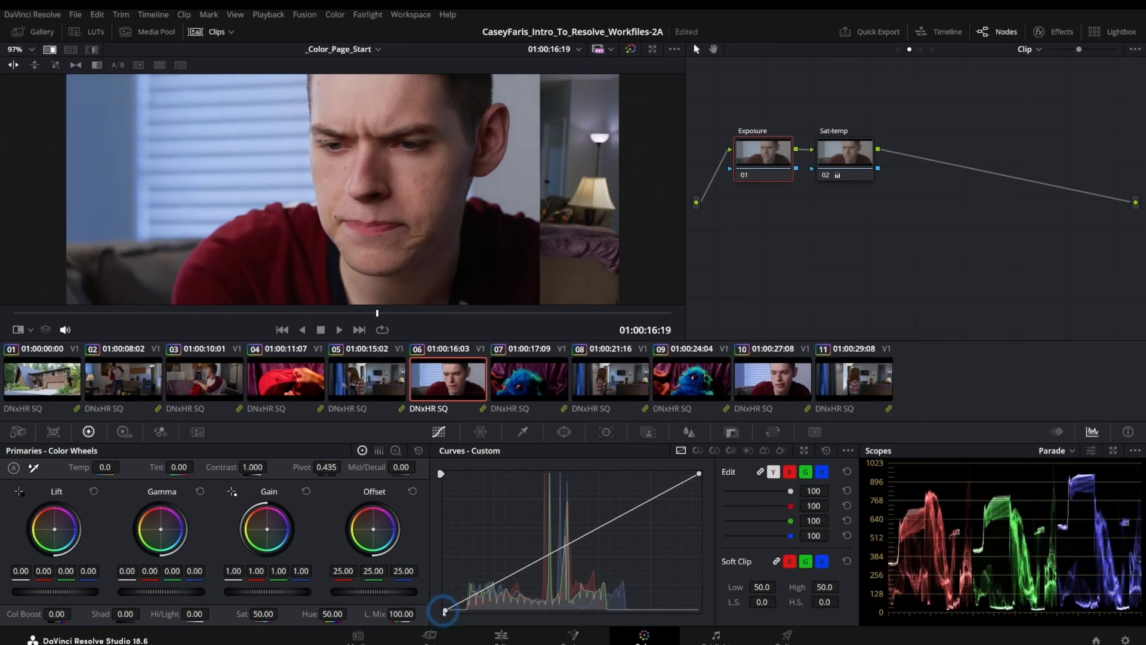
pyautogui.moveTo(444, 609); pyautogui.dragTo(436, 605)
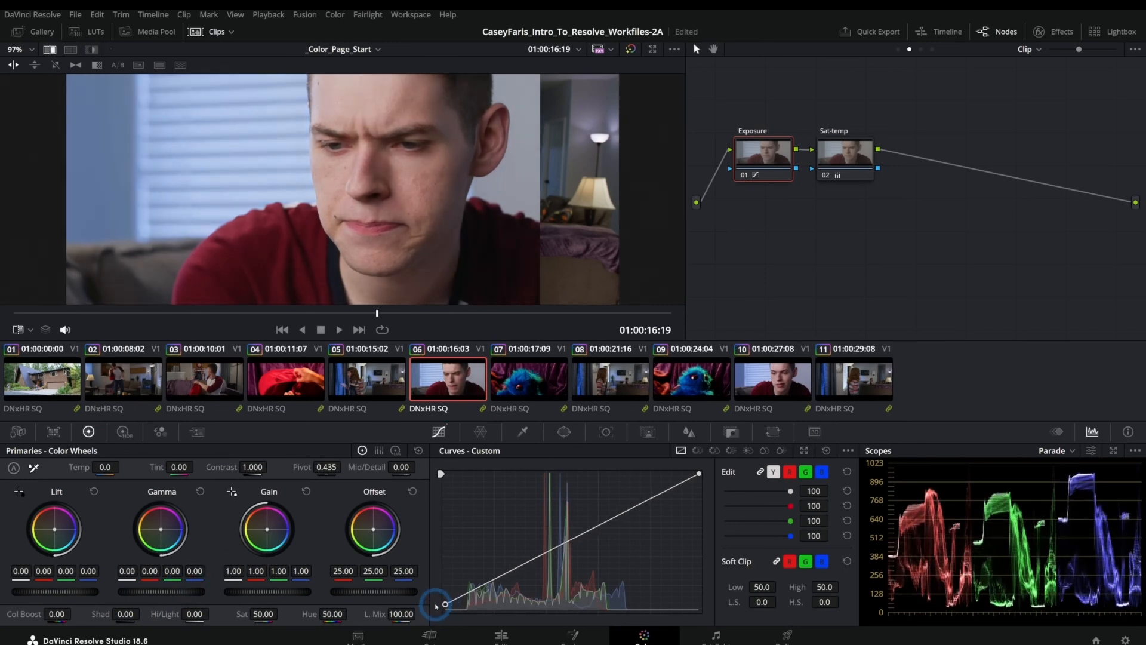
pyautogui.moveTo(501, 577); pyautogui.dragTo(501, 574)
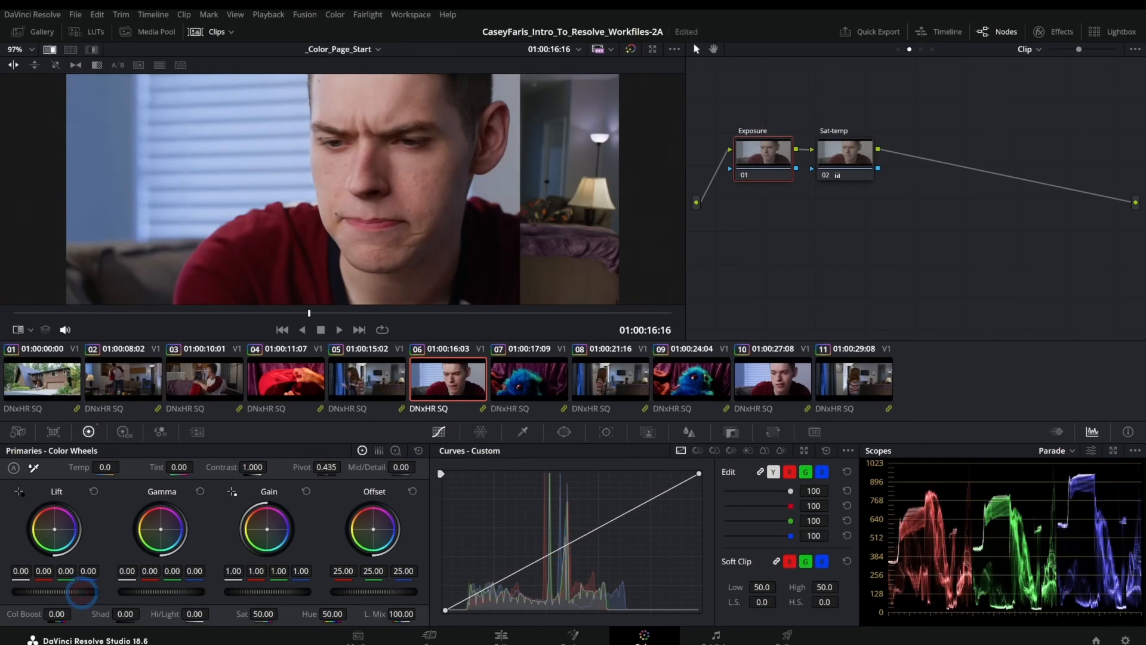
# Step: Set clip 06's Exposure node to Lift 0.03, Gamma 0.01 and Gain 0.87
pyautogui.moveTo(78, 592); pyautogui.dragTo(94, 593)
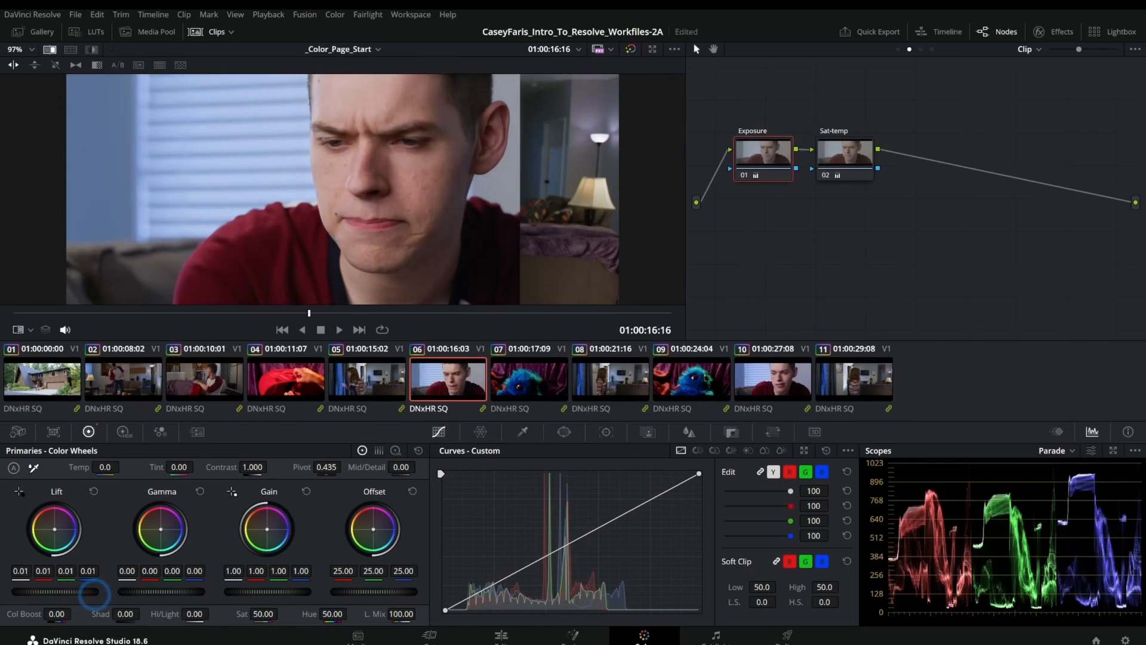
pyautogui.moveTo(289, 597); pyautogui.dragTo(235, 599)
pyautogui.moveTo(72, 591); pyautogui.dragTo(88, 592)
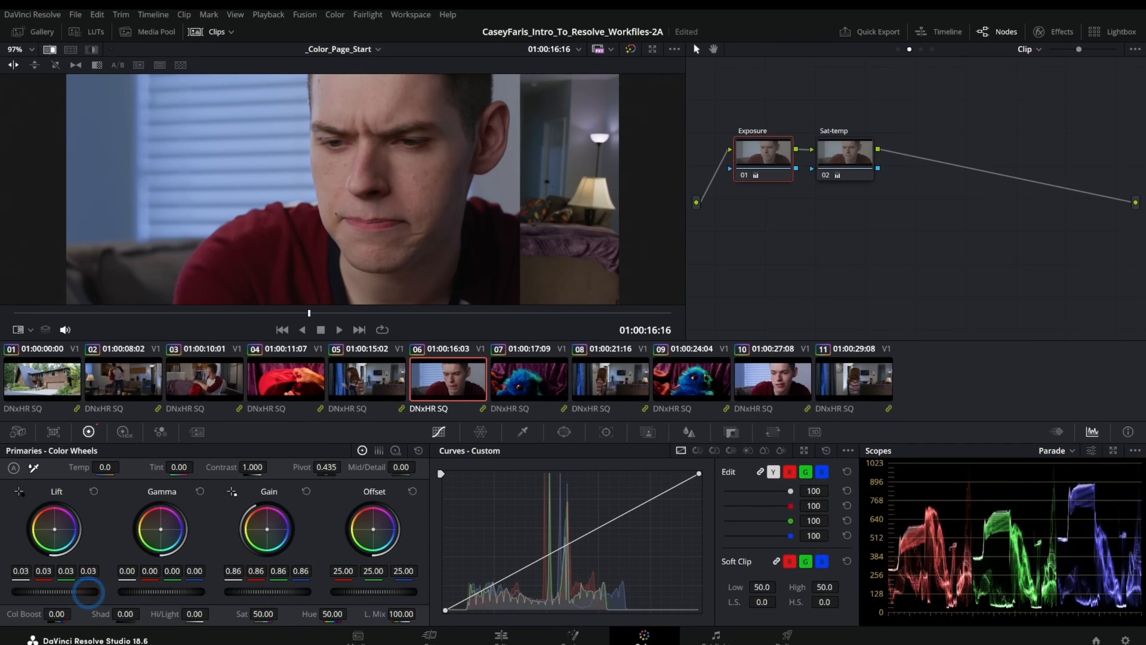
pyautogui.moveTo(284, 591); pyautogui.dragTo(291, 591)
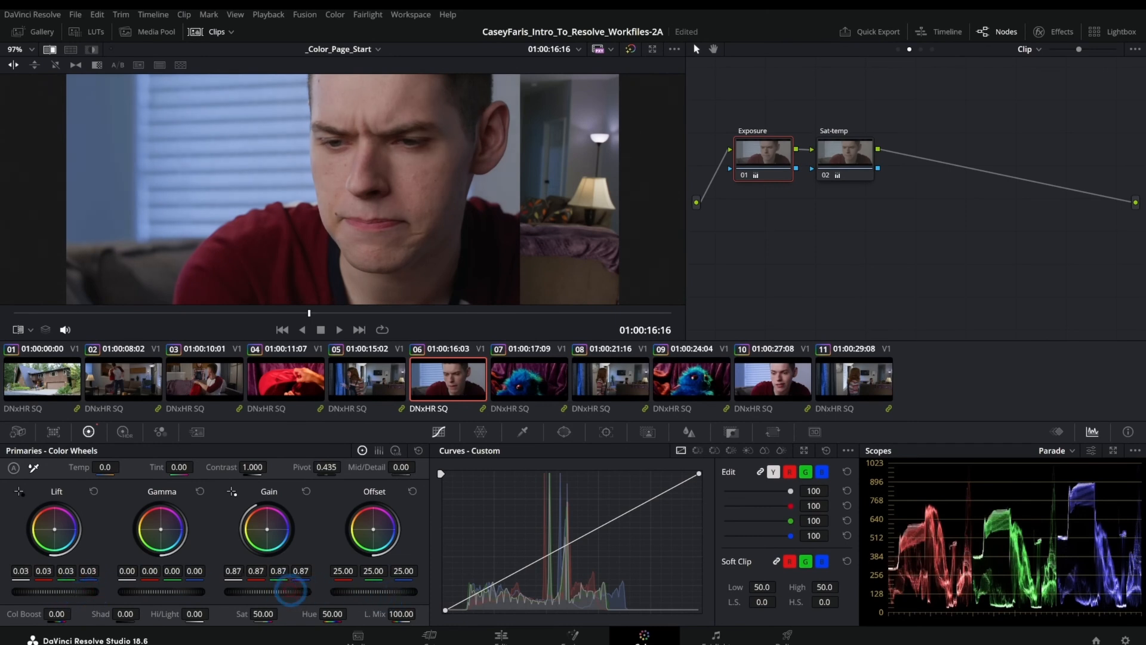
pyautogui.moveTo(116, 591); pyautogui.dragTo(129, 591)
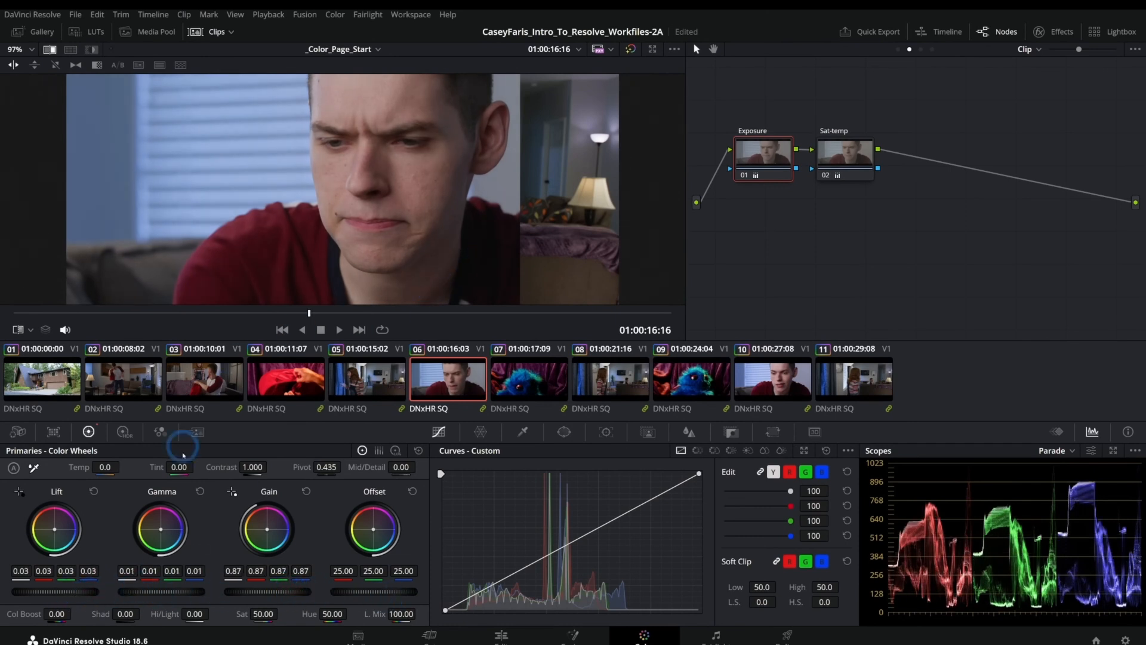
# Step: Raise the saturation slightly in clip 06's Sat-temp node and lower the Exposure node's Gamma to about 0.00
pyautogui.click(833, 158)
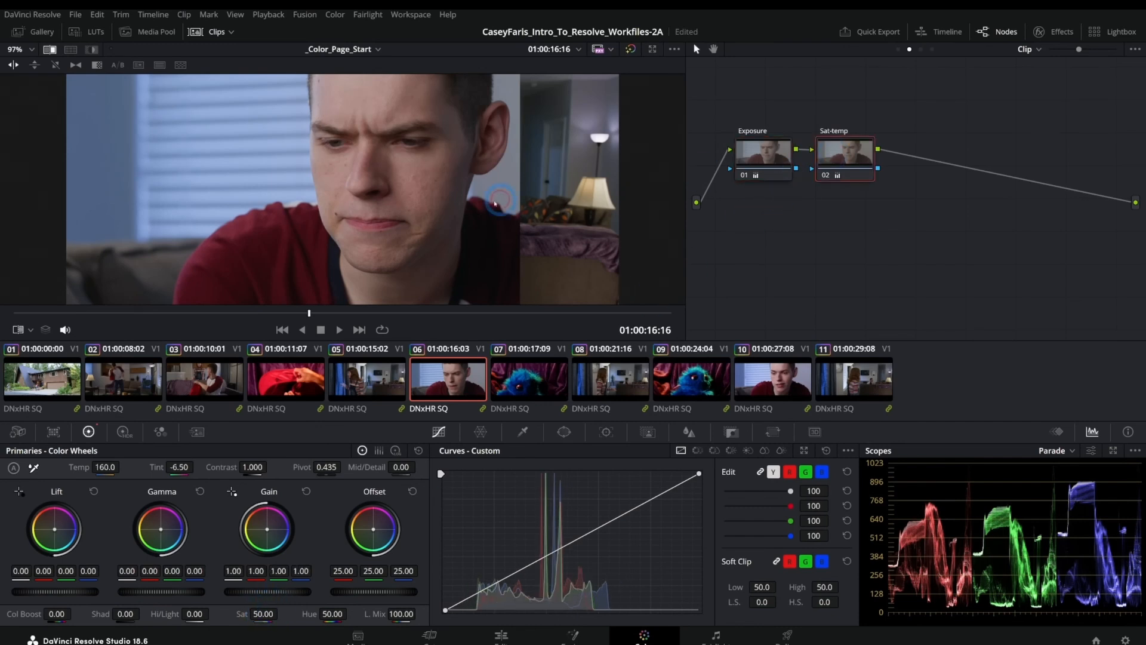
pyautogui.moveTo(260, 613); pyautogui.dragTo(275, 618)
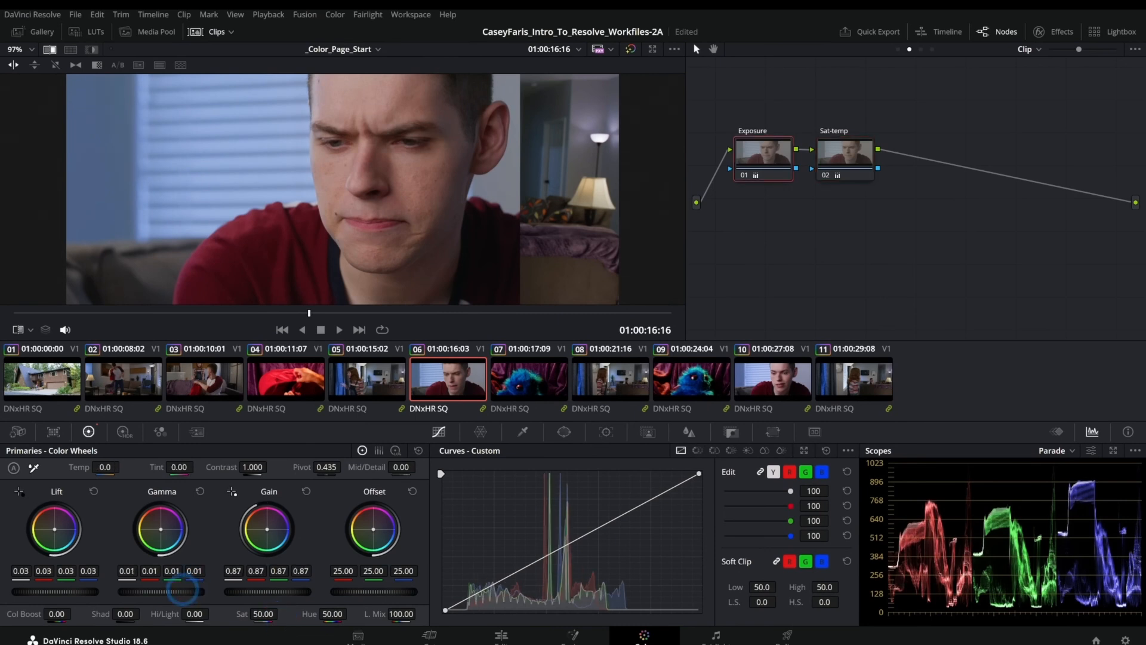
pyautogui.moveTo(160, 590); pyautogui.dragTo(148, 590)
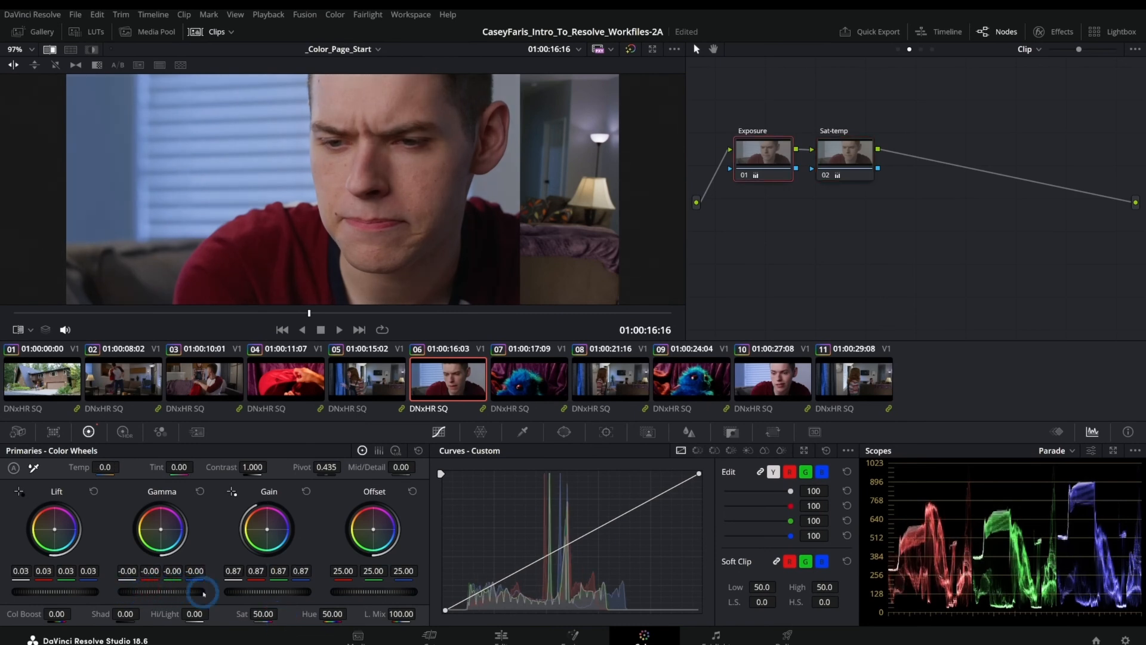
# Step: Check clip 06 against the reference with the wipe and copy its grade to clip 10
pyautogui.moveTo(493, 237)
pyautogui.mouseDown()
pyautogui.moveTo(450, 247)
pyautogui.moveTo(476, 246)
pyautogui.mouseUp()
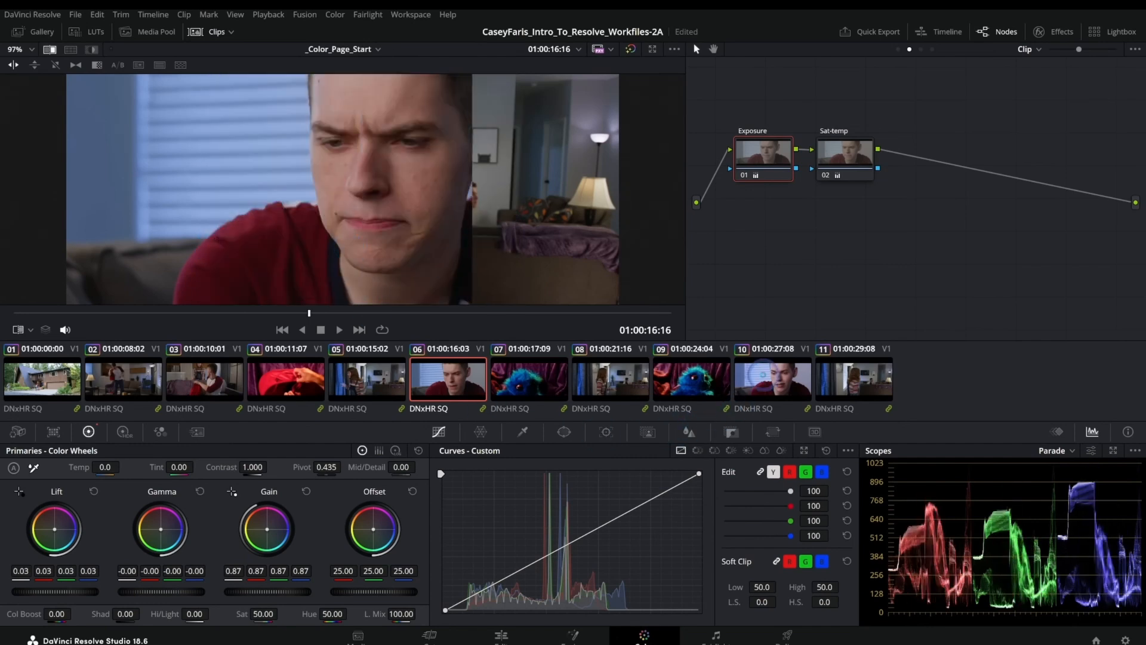
pyautogui.click(764, 376)
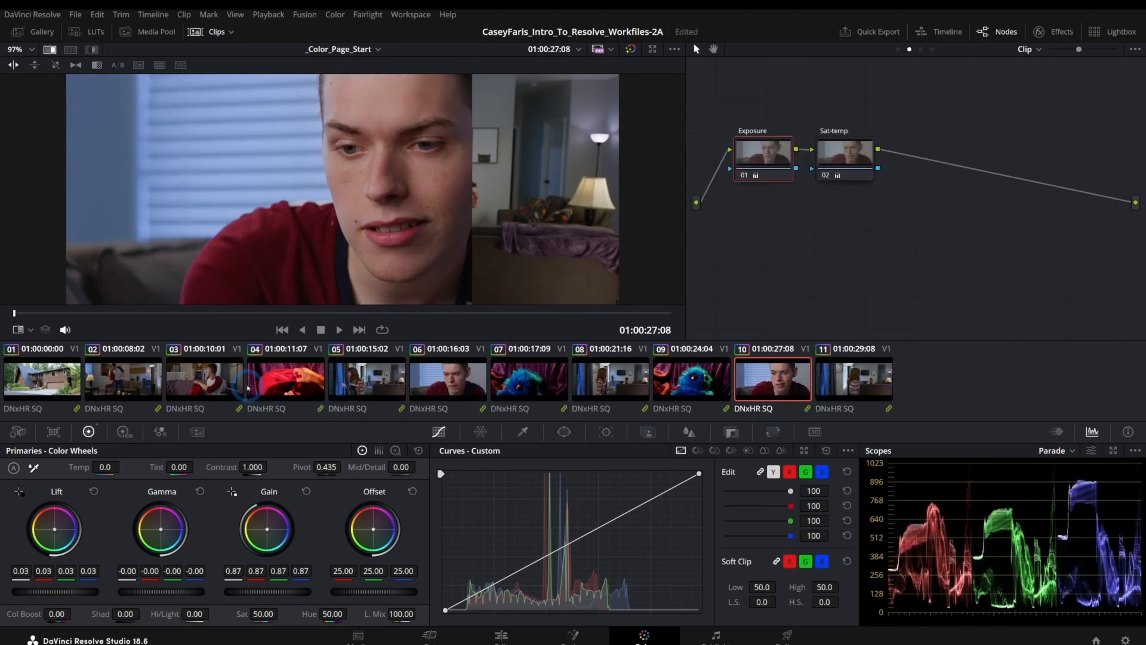
# Step: Examine ungraded clip 04 against the living-room reference still by sweeping the wipe across the shot
pyautogui.click(300, 382)
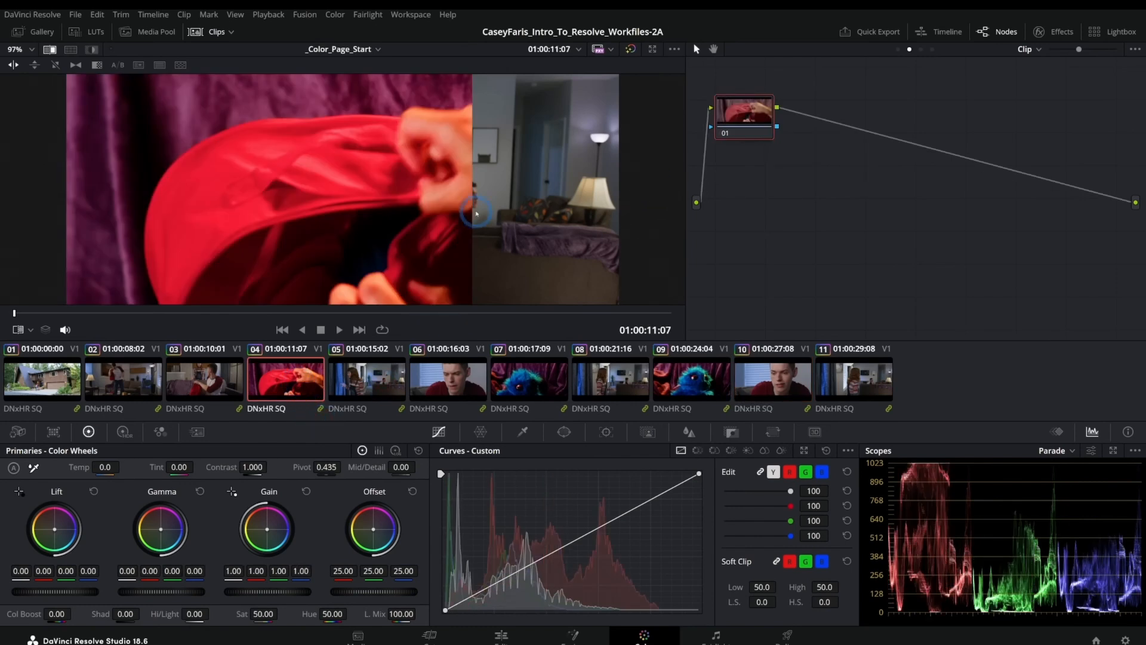
pyautogui.moveTo(321, 233); pyautogui.dragTo(559, 239)
pyautogui.moveTo(401, 233); pyautogui.dragTo(445, 237)
pyautogui.moveTo(245, 236); pyautogui.dragTo(508, 223)
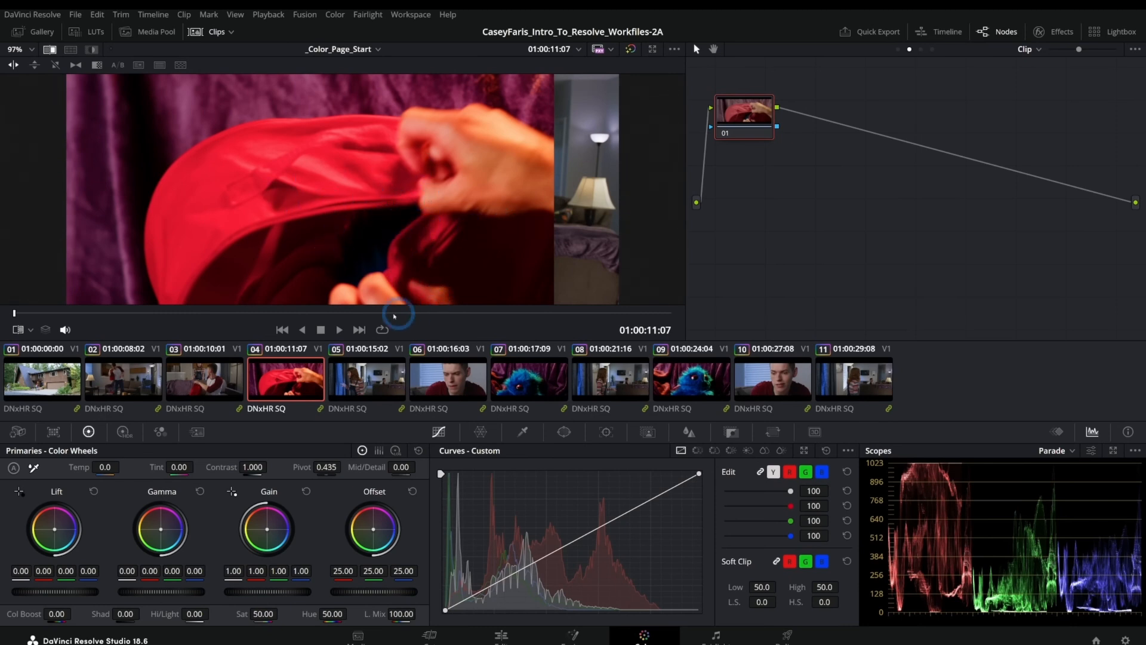
pyautogui.moveTo(530, 225); pyautogui.dragTo(539, 265)
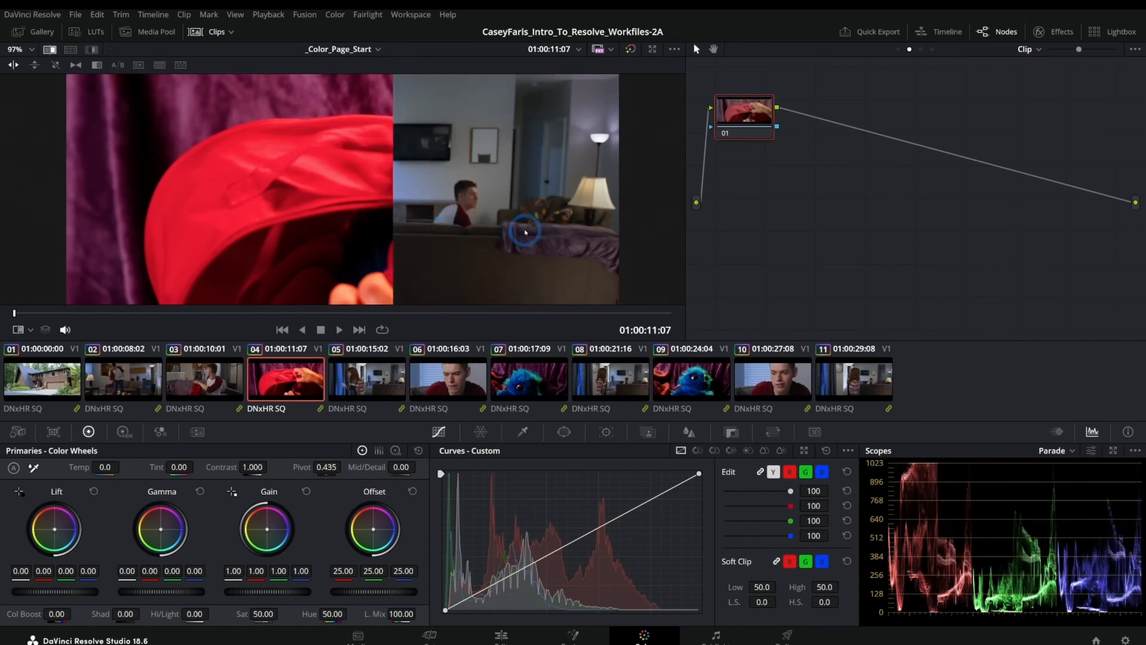
pyautogui.moveTo(529, 322); pyautogui.dragTo(401, 242)
# Step: Grab a still from the start of clip 03 with the wipe moved aside to show the full shot
pyautogui.click(210, 380)
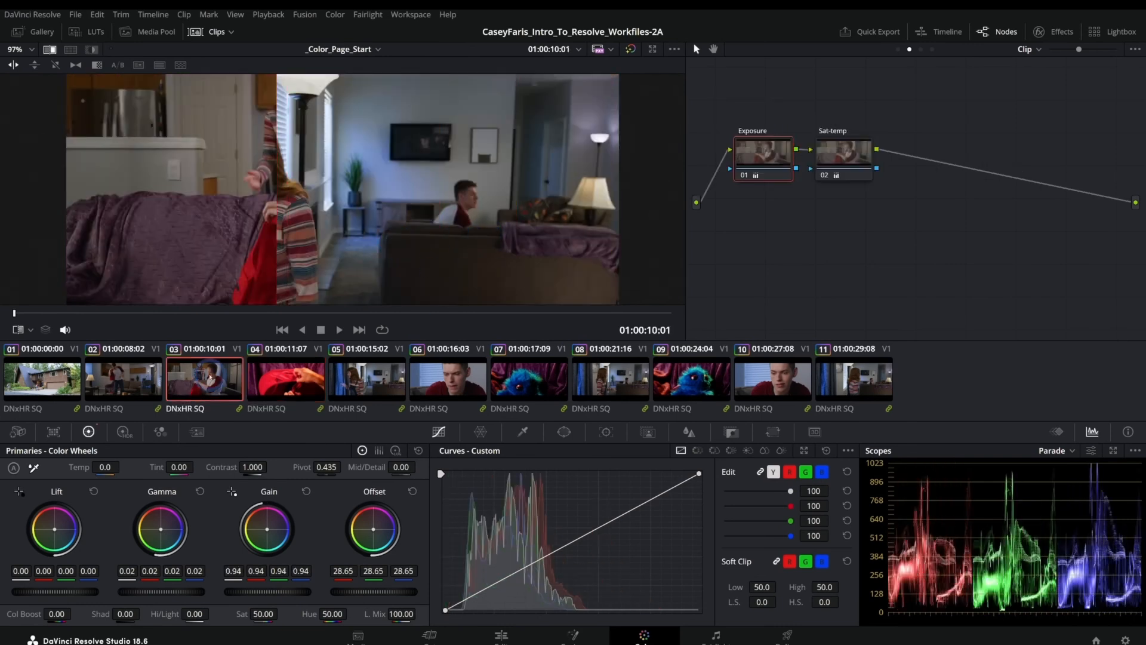
pyautogui.moveTo(302, 269); pyautogui.dragTo(458, 262)
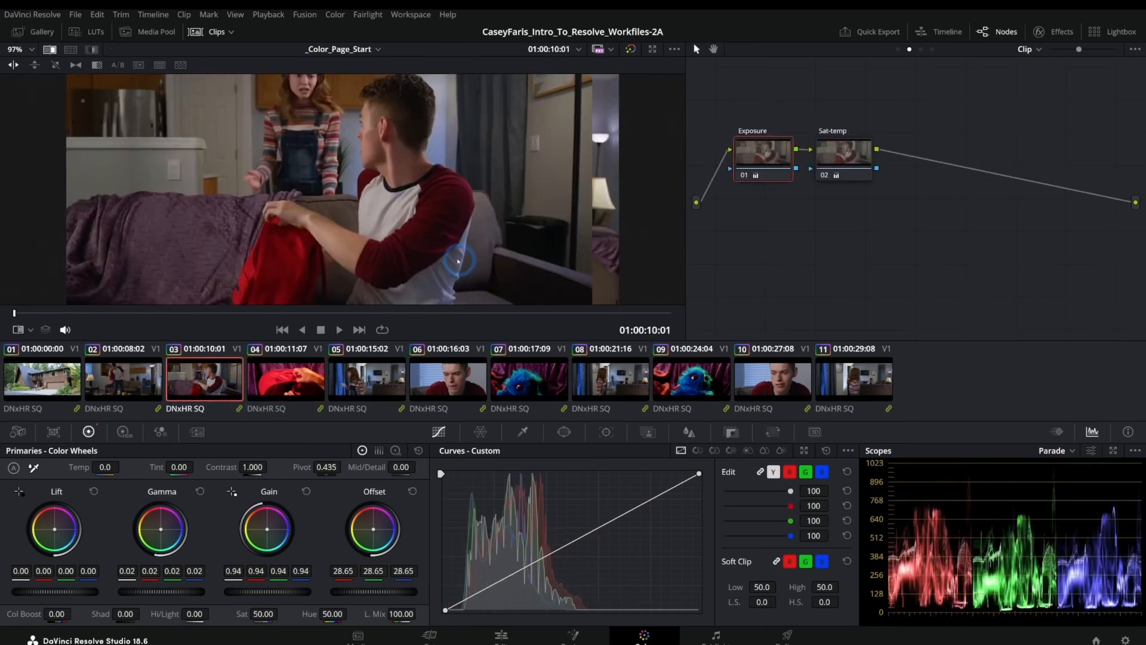
pyautogui.rightClick(381, 196)
pyautogui.click(416, 207)
# Step: Load the new clip 03 still from the Gallery as the wipe reference for clip 04, and close the Gallery
pyautogui.press('Down')
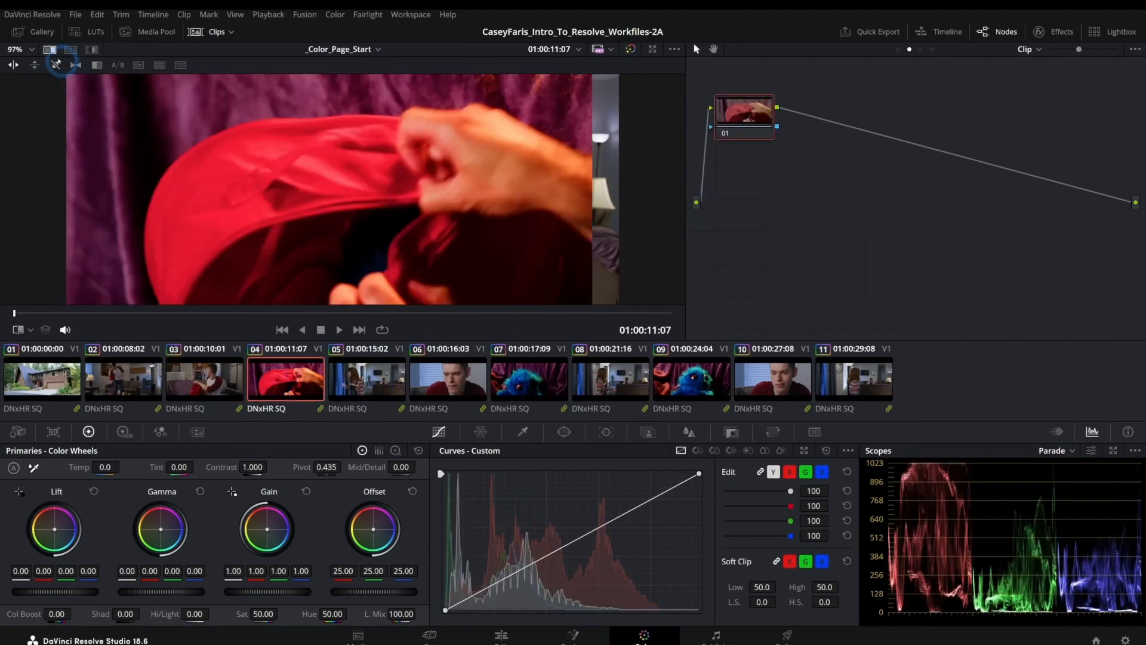
pyautogui.click(38, 31)
pyautogui.rightClick(52, 85)
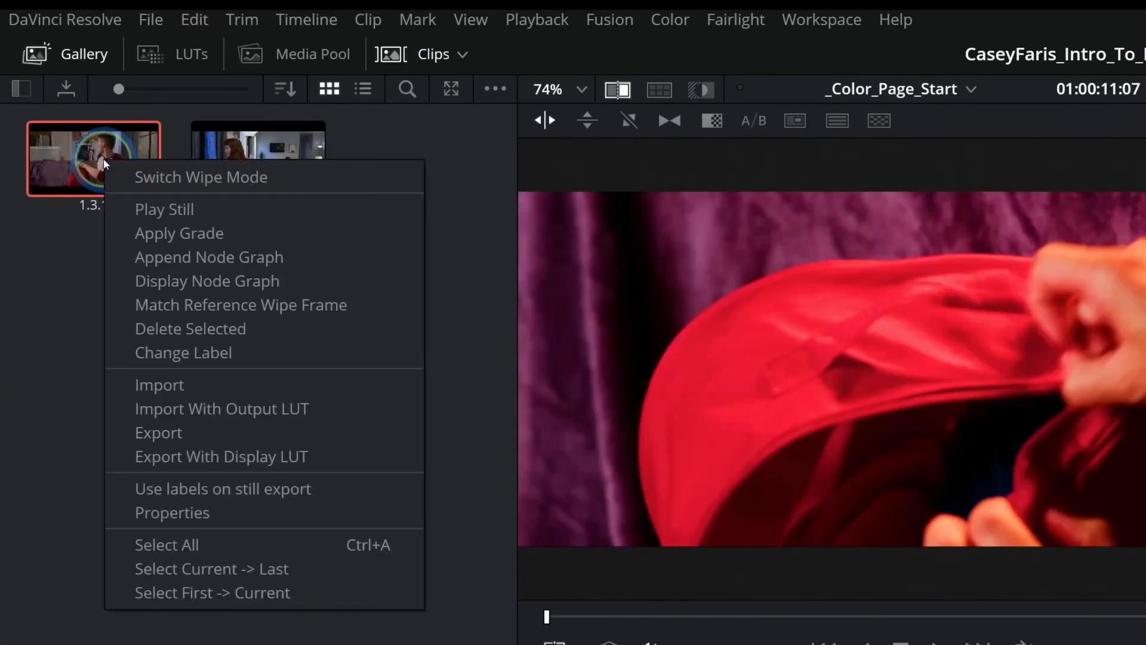
pyautogui.click(91, 109)
pyautogui.click(96, 65)
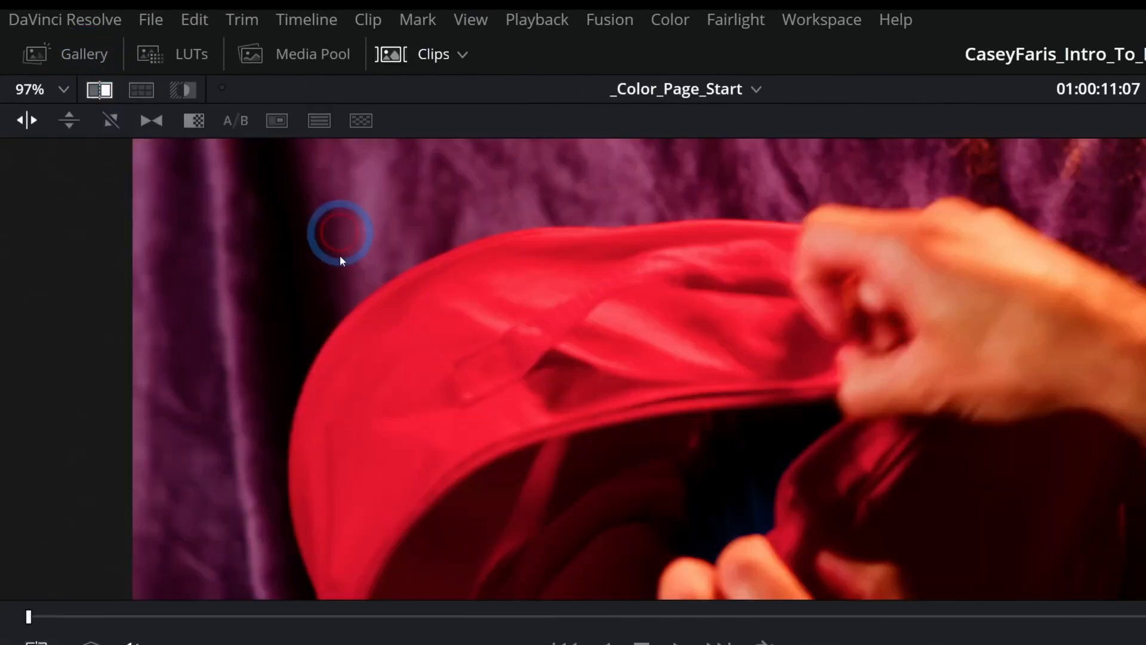
# Step: Try matching clip 04 to the wiped reference still with Offset 18.50, saturation 28.40 and Lift 0.06
pyautogui.moveTo(222, 183); pyautogui.dragTo(212, 240)
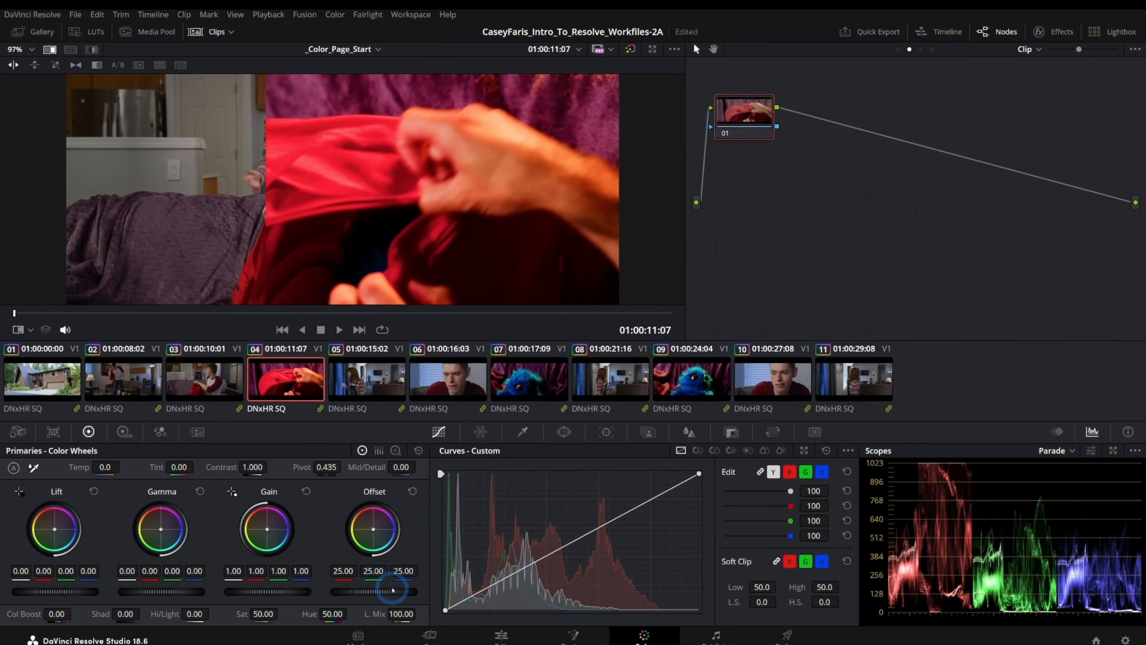
pyautogui.moveTo(396, 594); pyautogui.dragTo(396, 597)
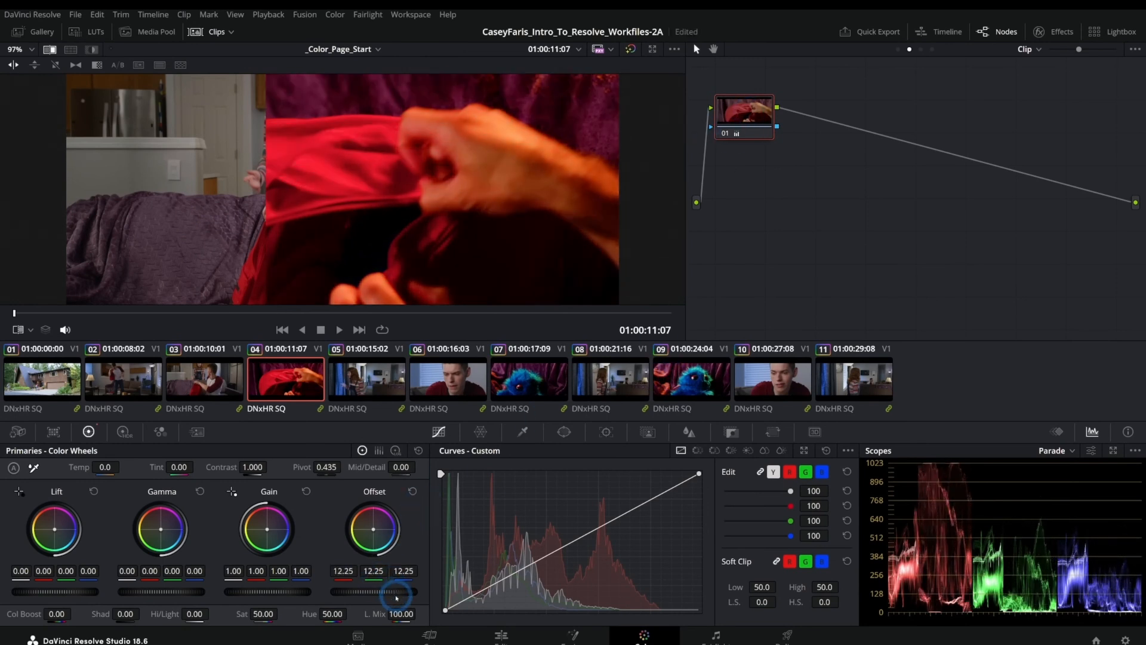
pyautogui.moveTo(268, 614); pyautogui.dragTo(216, 614)
pyautogui.moveTo(386, 594); pyautogui.dragTo(490, 579)
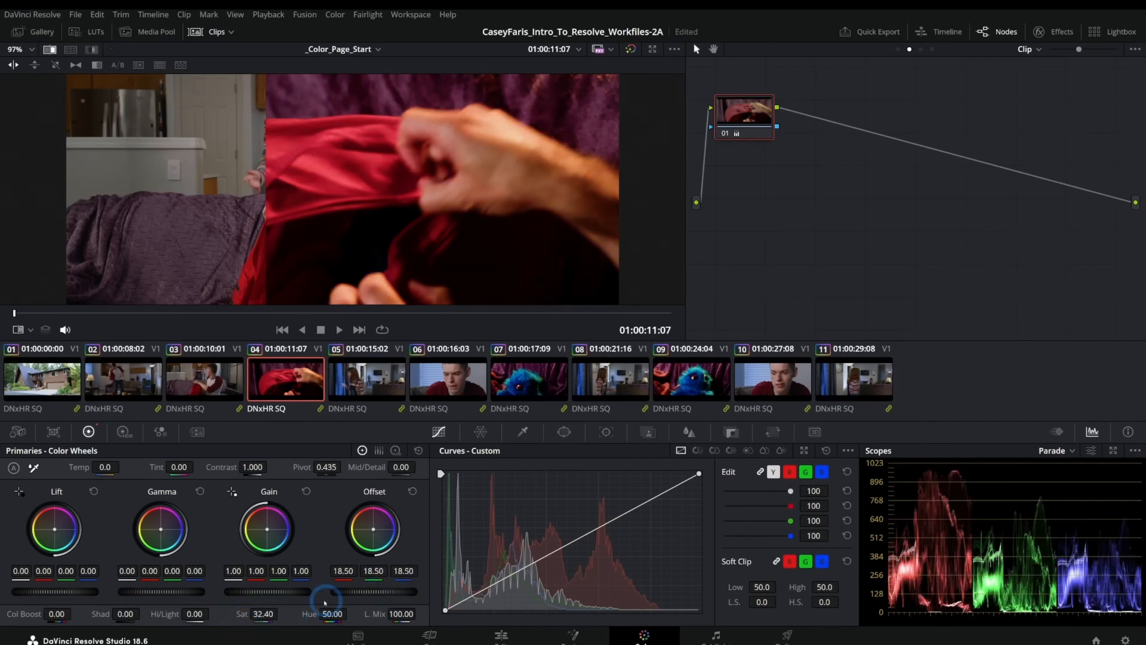
pyautogui.moveTo(262, 613); pyautogui.dragTo(250, 617)
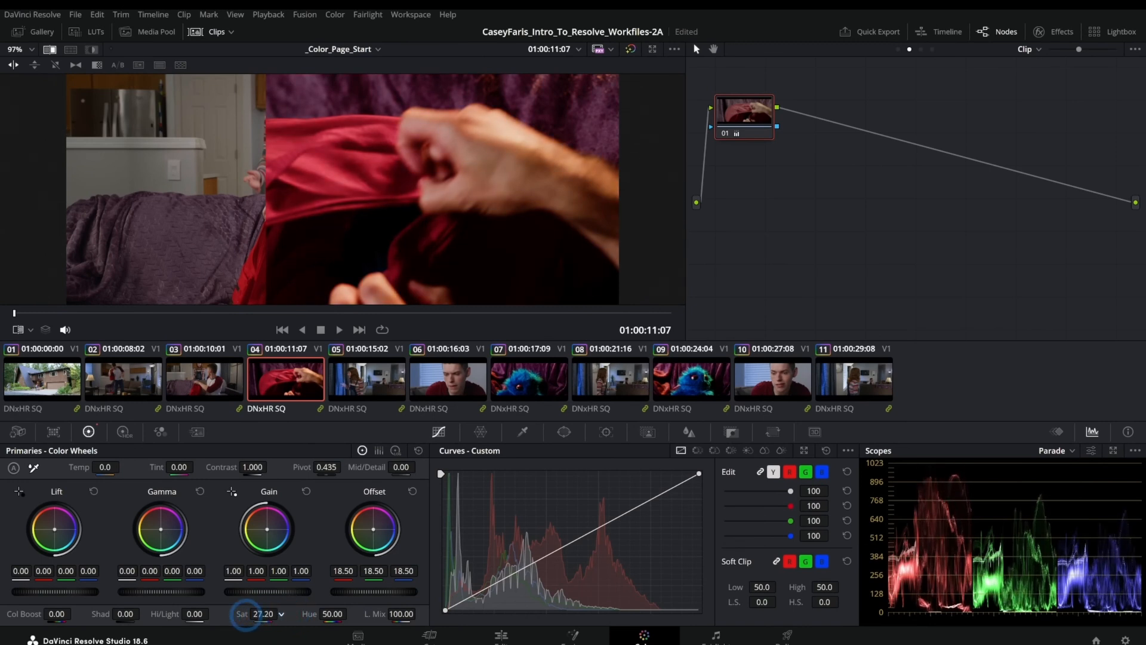
pyautogui.moveTo(253, 615); pyautogui.dragTo(248, 615)
pyautogui.moveTo(61, 592); pyautogui.dragTo(123, 591)
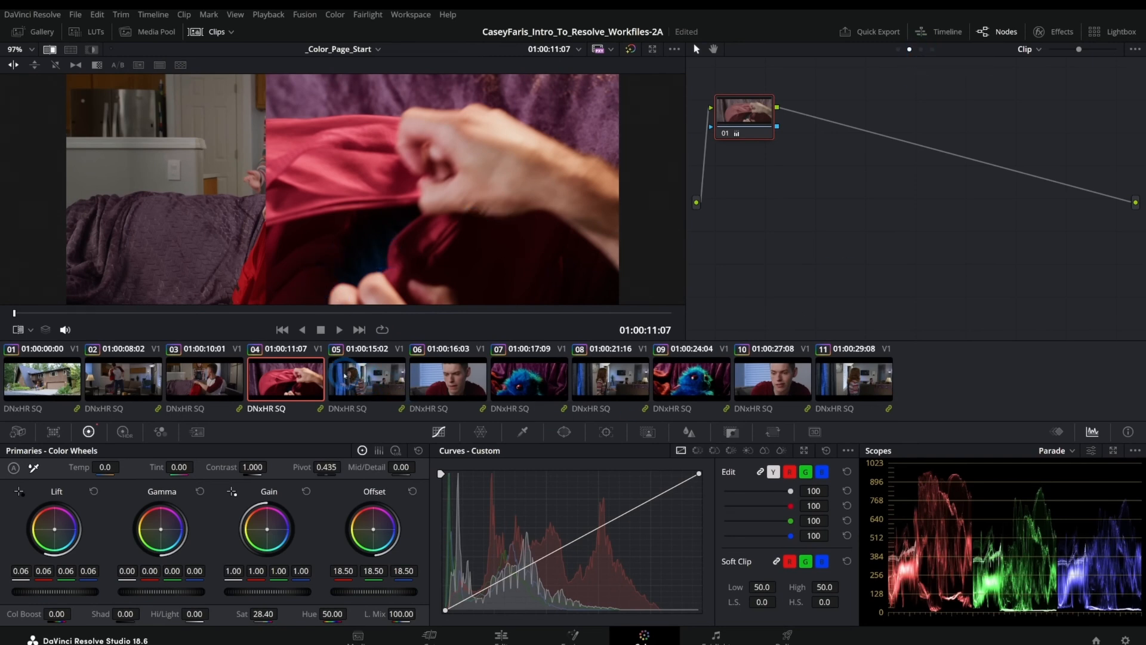
# Step: Add clip 04 to a new group named ALIENCST
pyautogui.rightClick(281, 382)
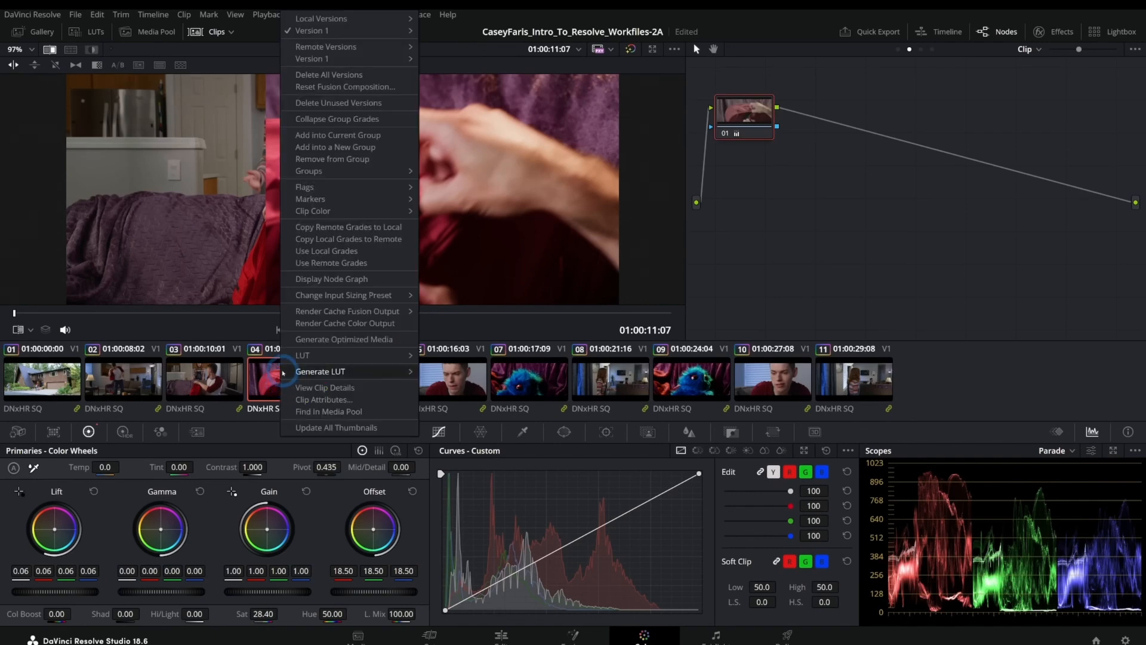
pyautogui.click(572, 291)
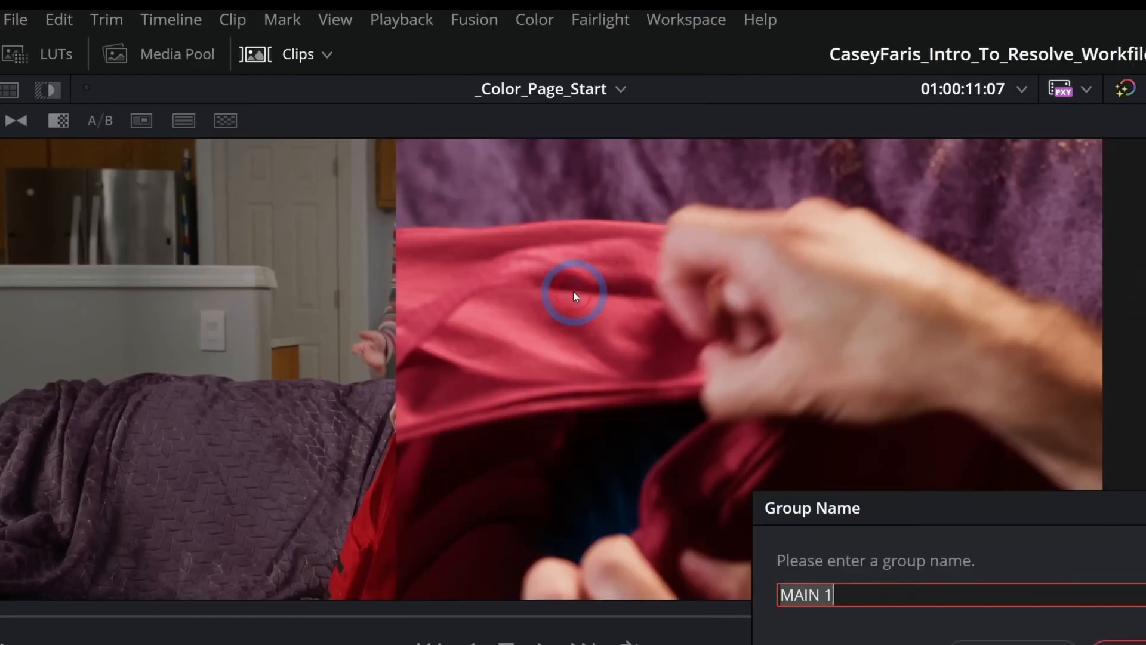
pyautogui.write('ALIENCST')
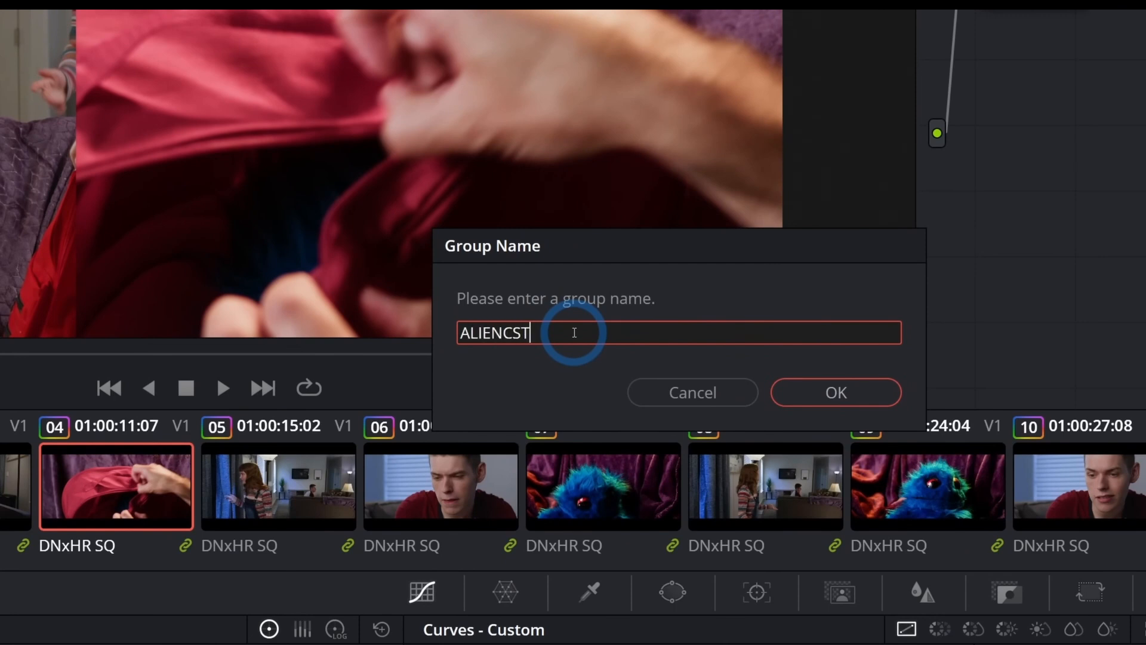
pyautogui.press('Return')
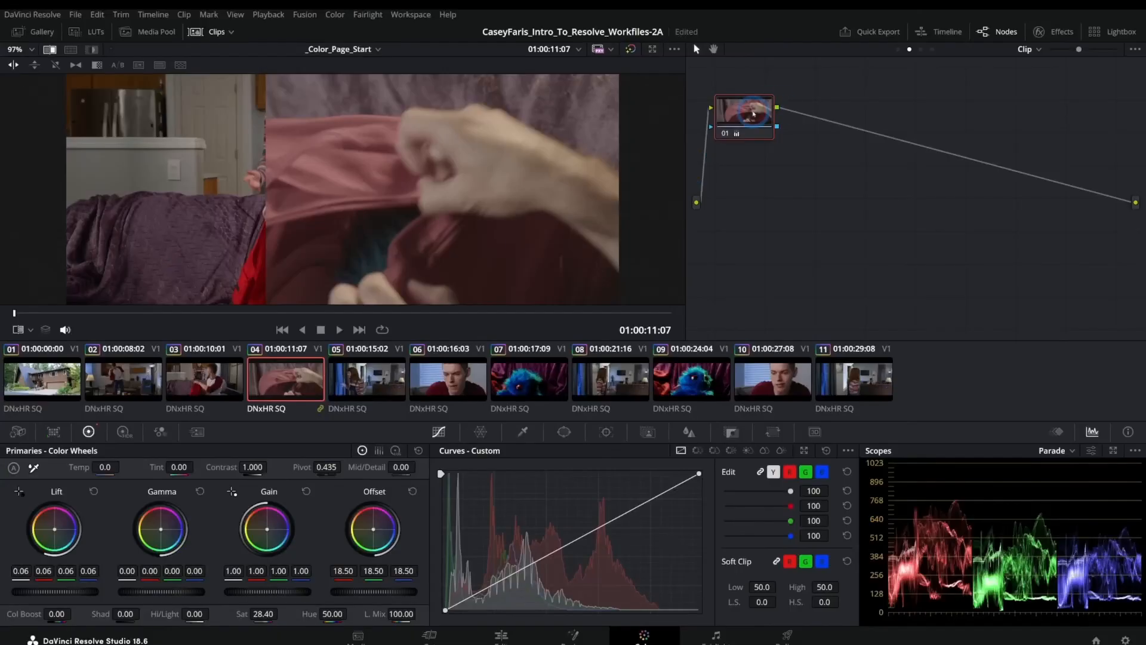
# Step: Check clip 05's Group Post-Clip node chain and build three serial nodes in clip 04's Group Post-Clip graph
pyautogui.click(921, 49)
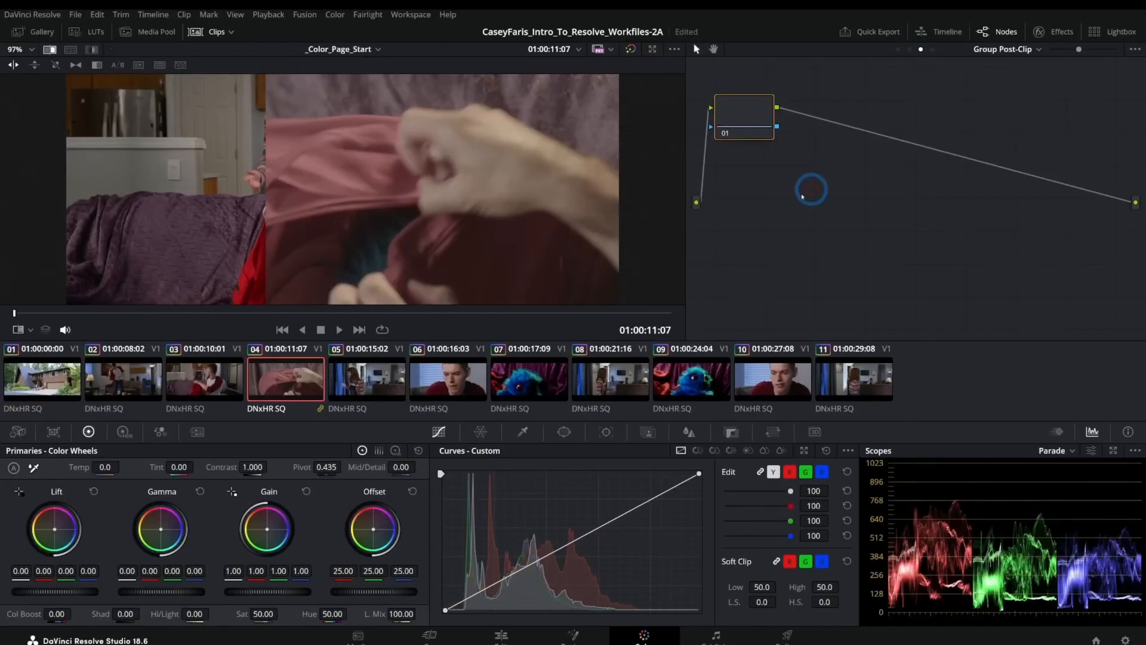
pyautogui.press('Down')
pyautogui.click(970, 172)
pyautogui.moveTo(1007, 121); pyautogui.dragTo(731, 250)
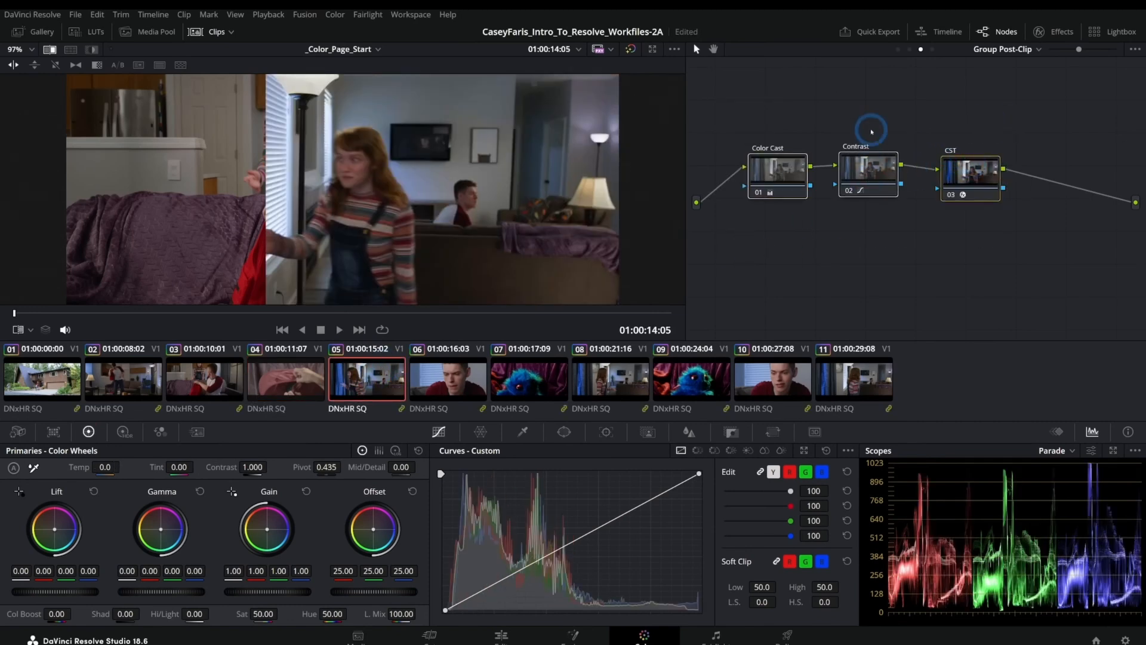
pyautogui.click(291, 382)
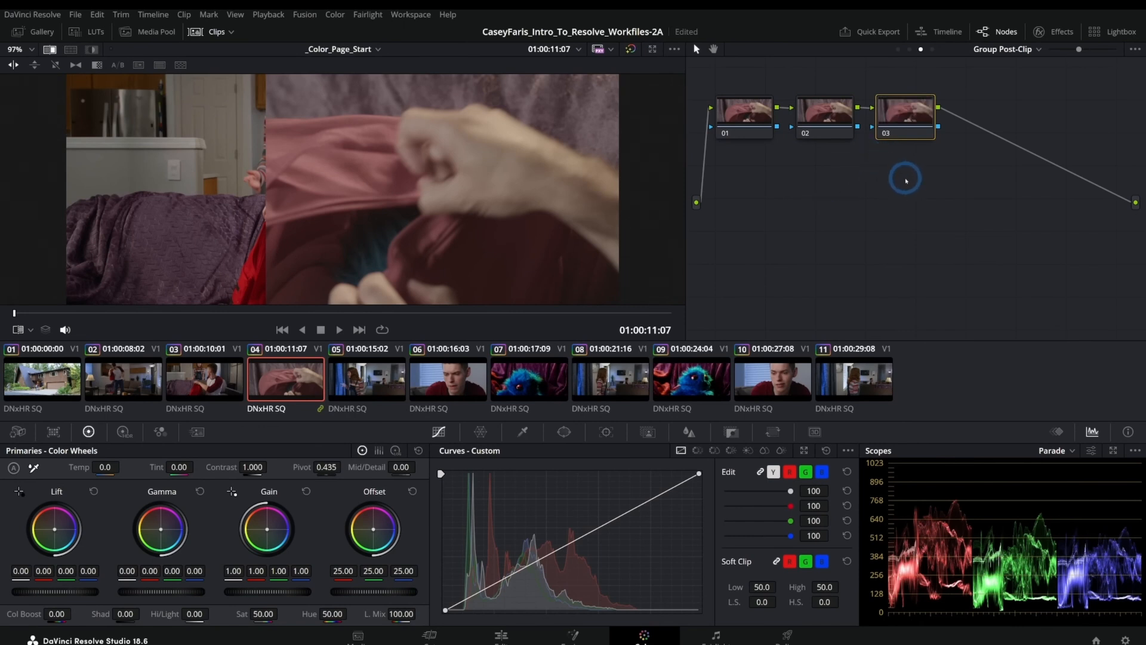
# Step: Copy clip 05's post-clip CST and Contrast node grades onto clip 04's post-clip nodes 03 and 02
pyautogui.press('Down')
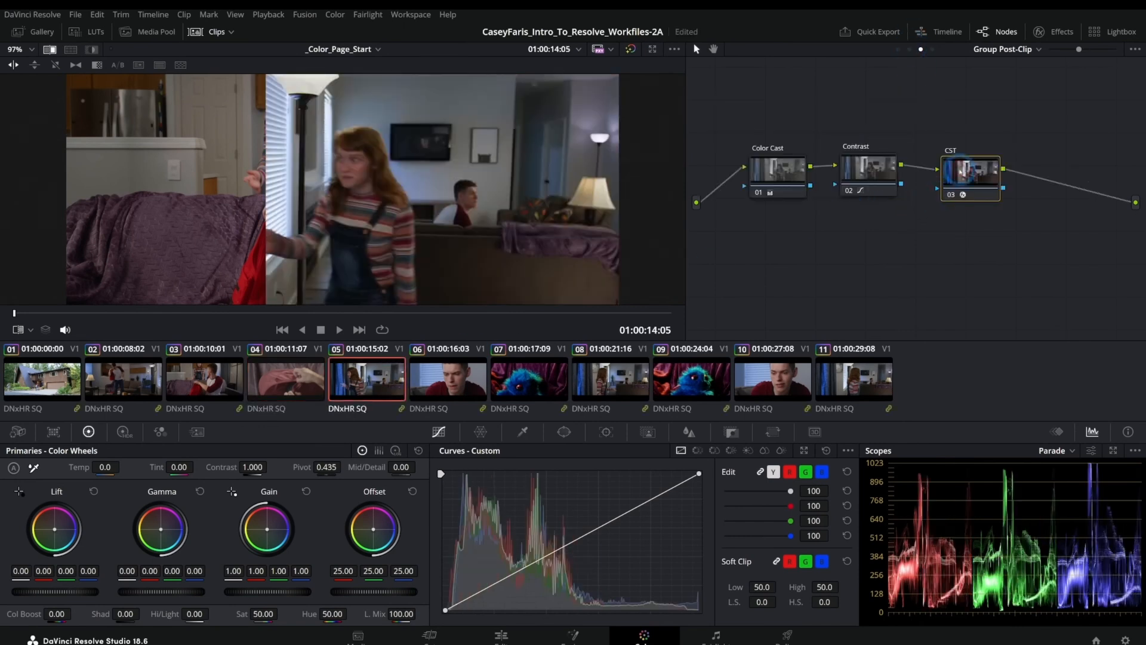
pyautogui.press('Up')
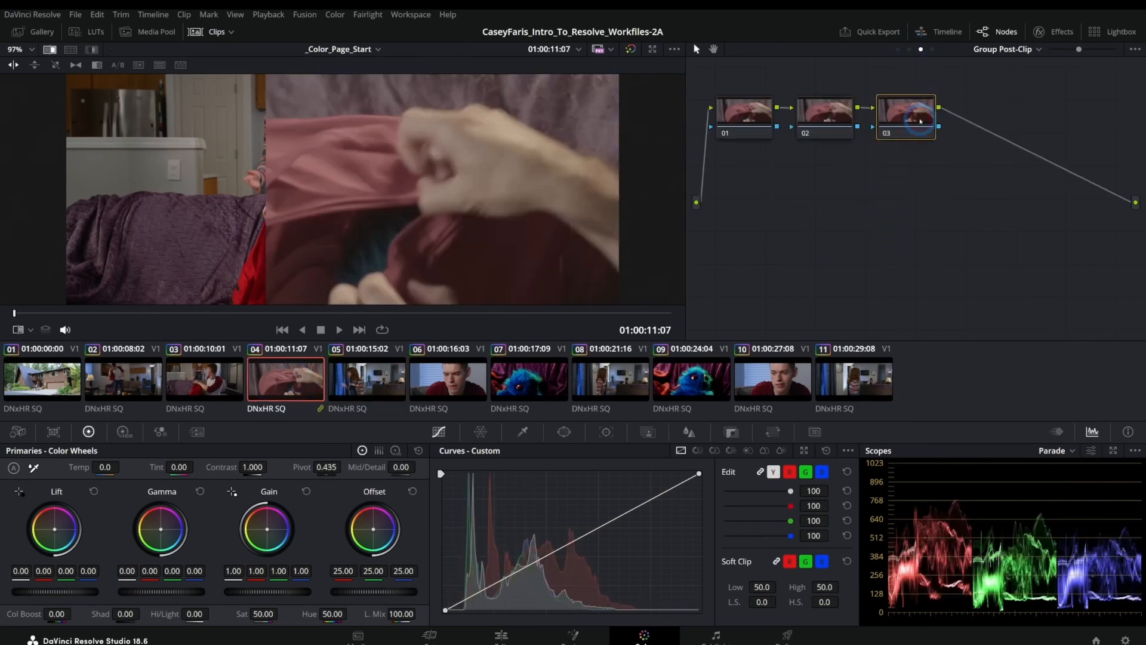
pyautogui.press('Down')
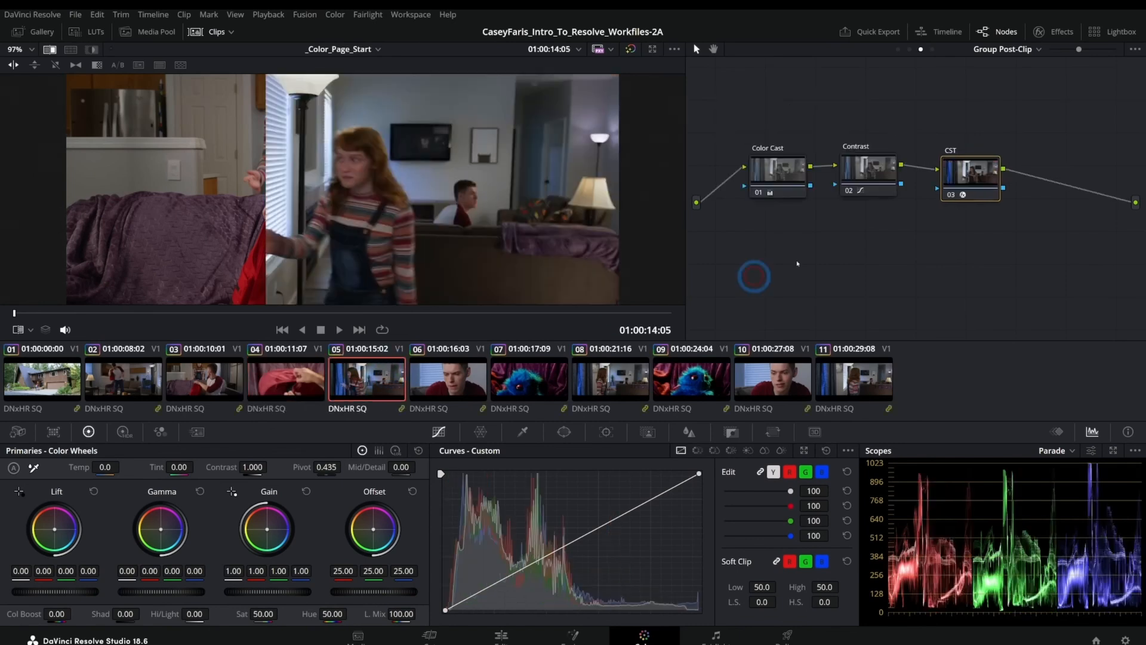
pyautogui.click(859, 168)
pyautogui.click(306, 388)
pyautogui.click(835, 118)
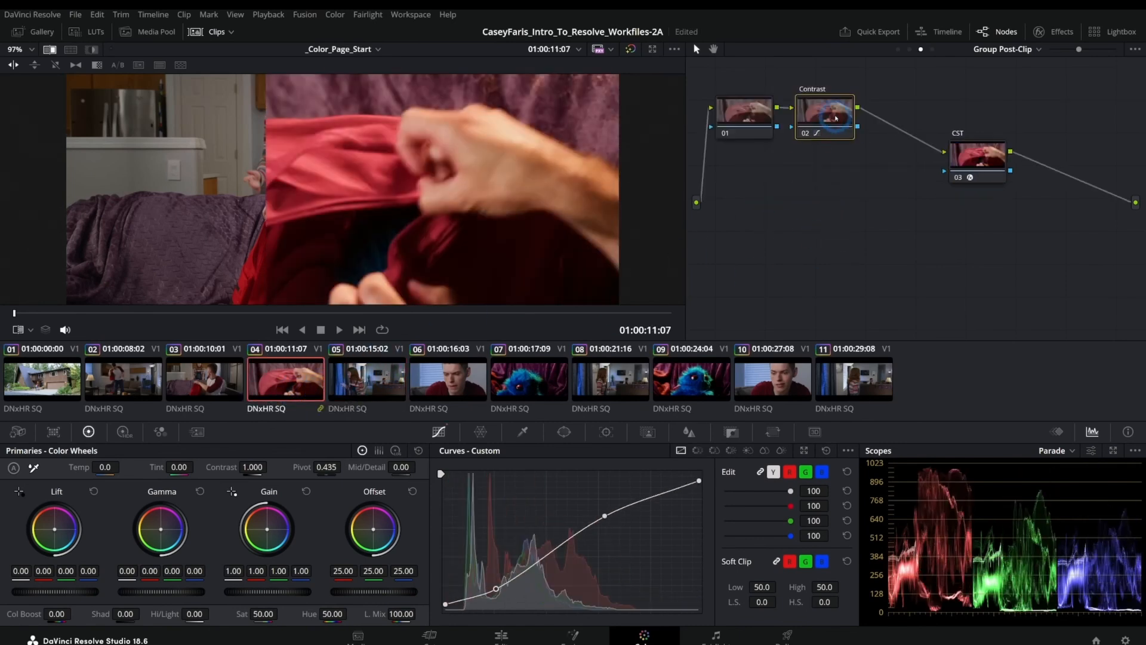
# Step: Copy clip 05's Color Cast node grade onto clip 04's post-clip node 01 and line up the nodes
pyautogui.moveTo(836, 117); pyautogui.dragTo(883, 163)
pyautogui.click(363, 374)
pyautogui.click(777, 173)
pyautogui.hotkey('ctrl', 'c')
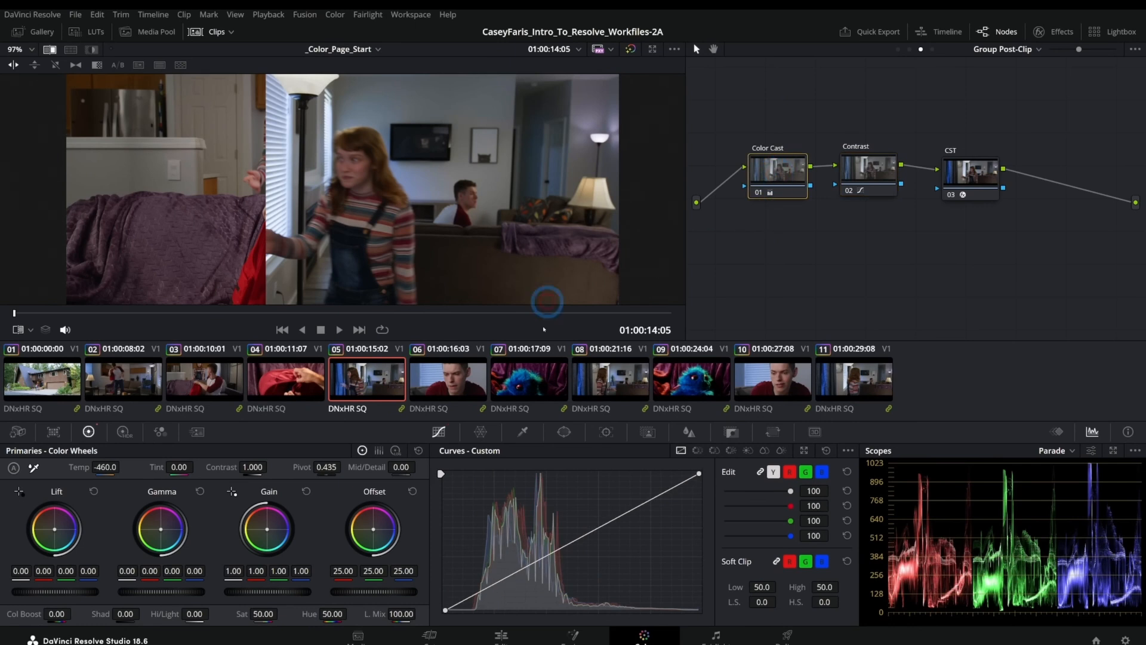
pyautogui.click(303, 406)
pyautogui.click(729, 126)
pyautogui.hotkey('ctrl', 'v')
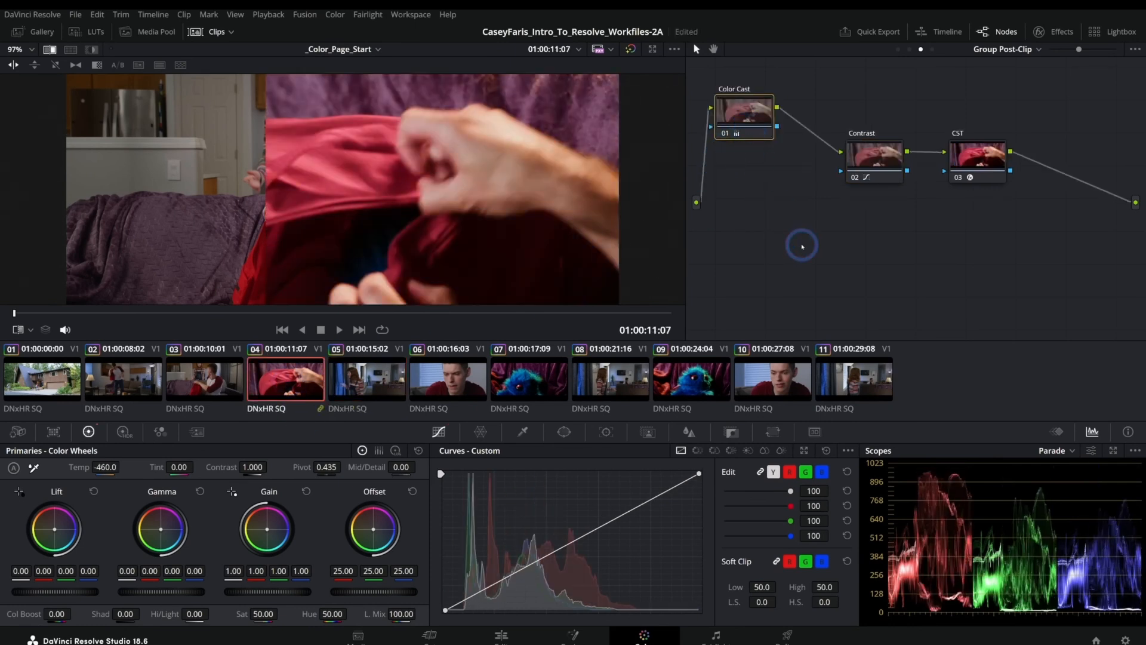
pyautogui.moveTo(762, 133); pyautogui.dragTo(787, 169)
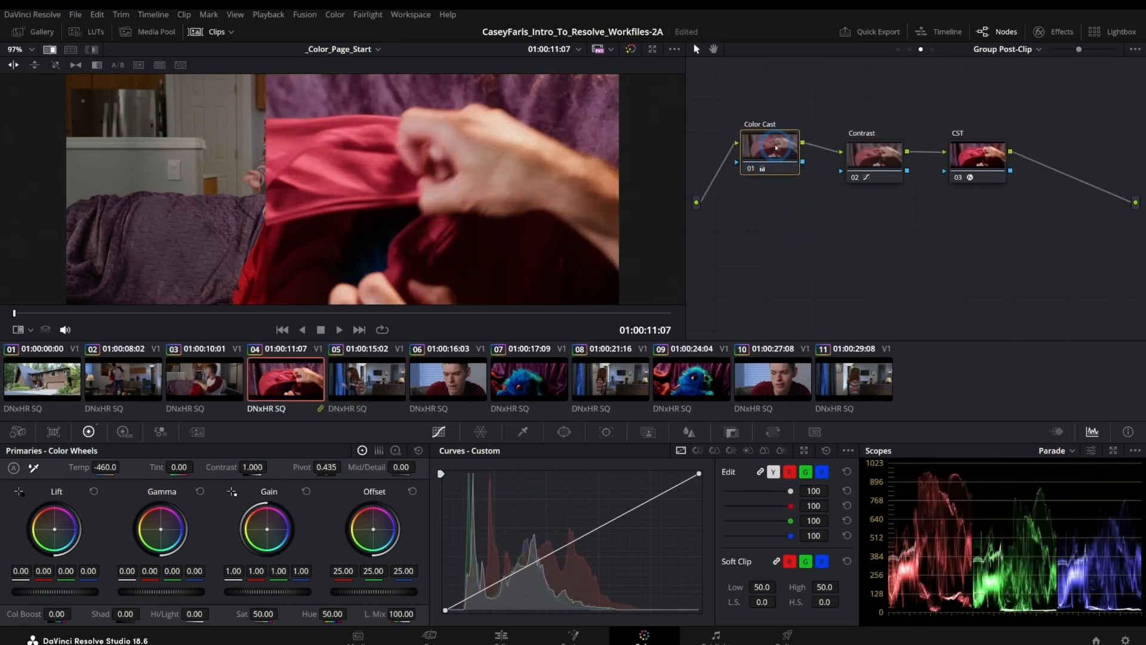
# Step: Reset clip 04's clip-level grade and set the post-clip CST node's Input Gamma to Blackmagic Design Video Gen 4
pyautogui.click(921, 50)
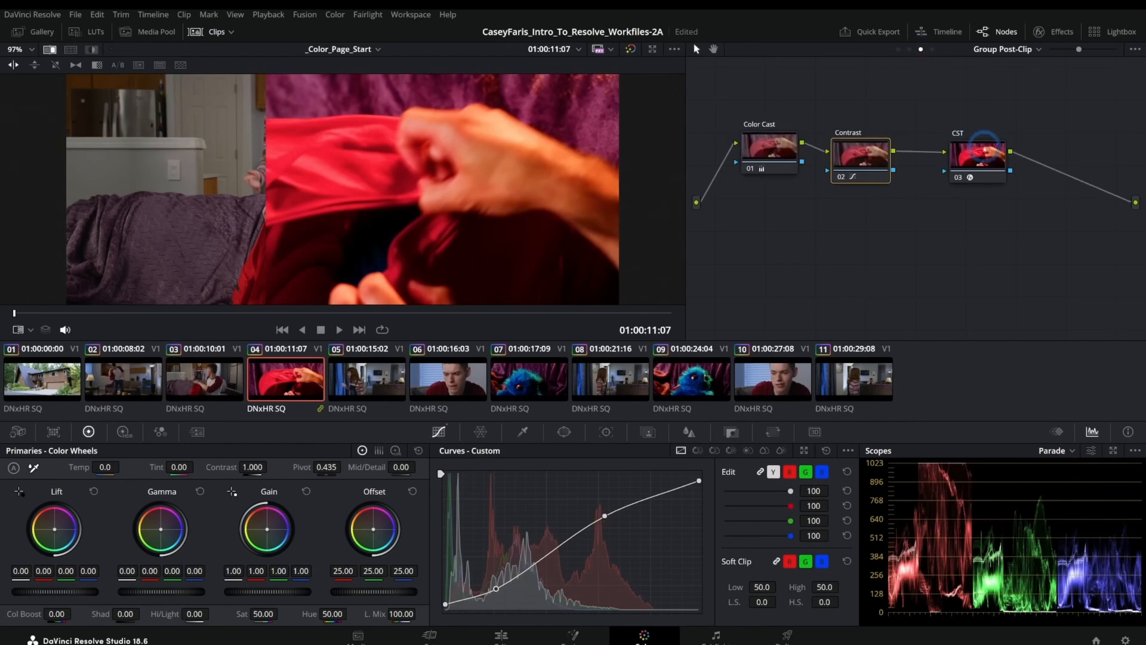
pyautogui.click(984, 149)
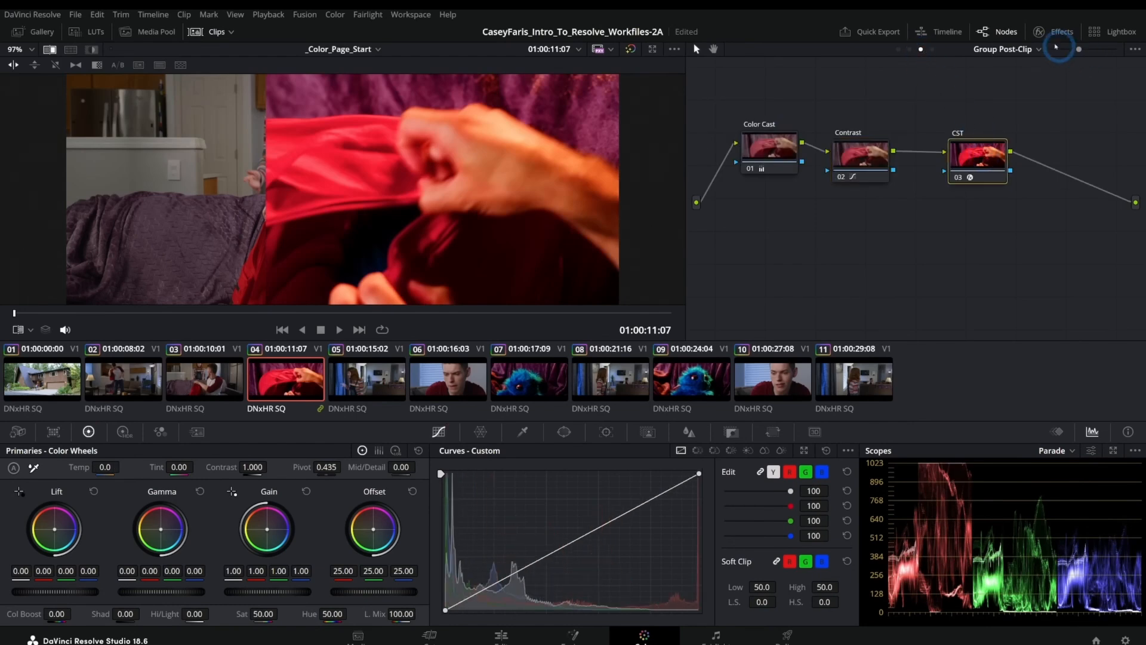
pyautogui.click(1054, 32)
pyautogui.click(1039, 109)
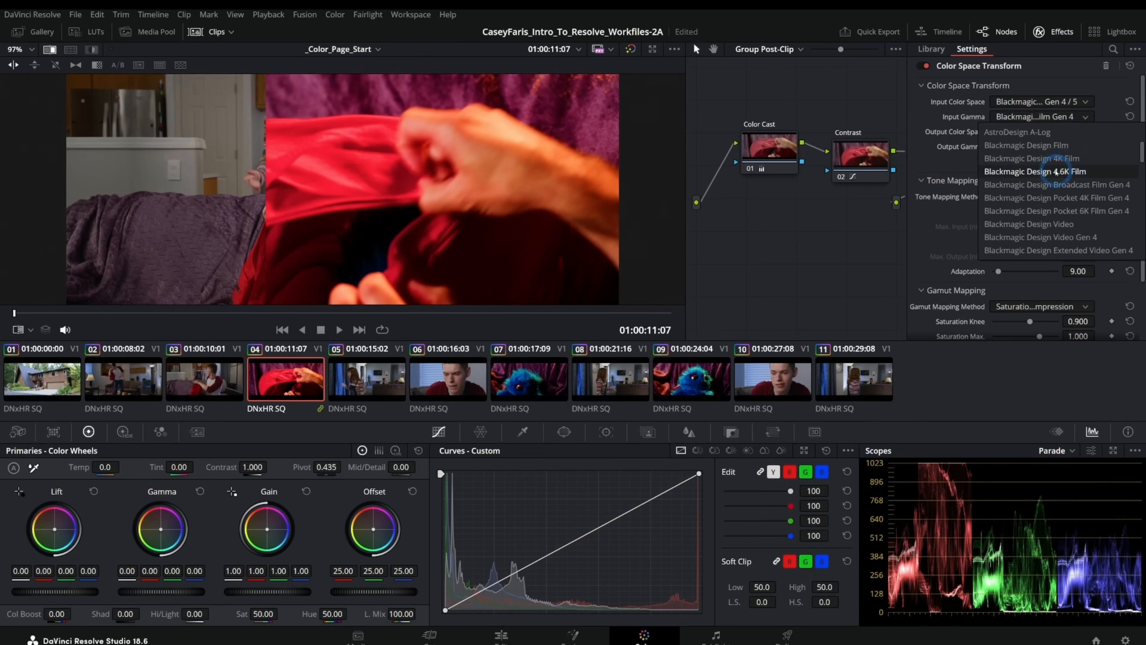
pyautogui.scroll(-3, 1063, 186)
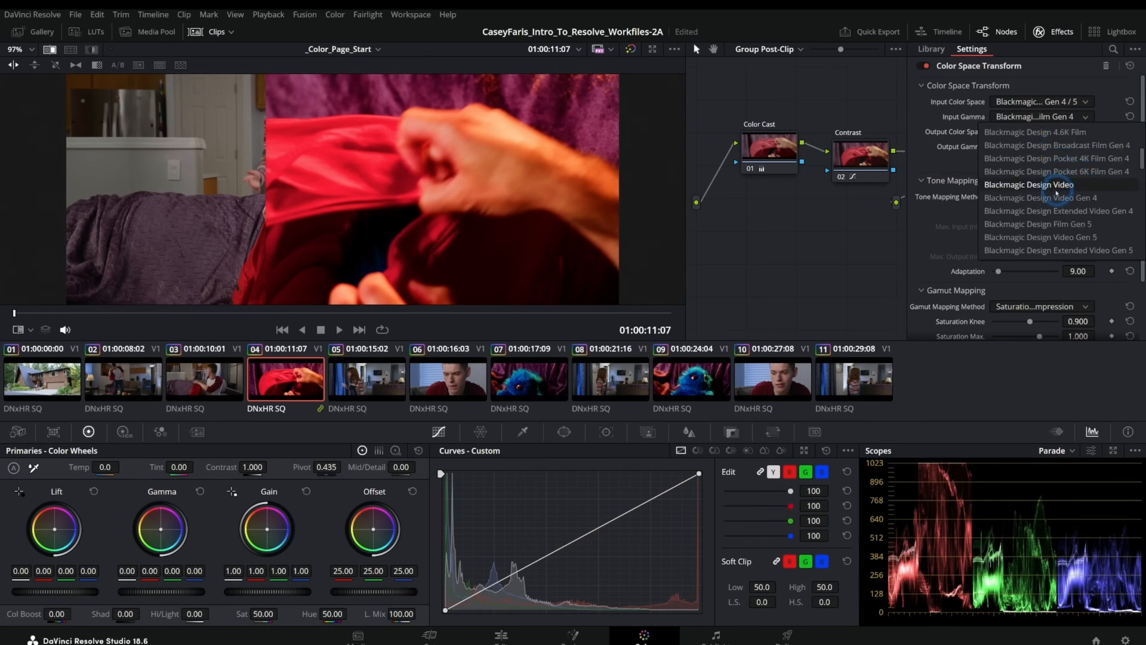
pyautogui.click(1057, 237)
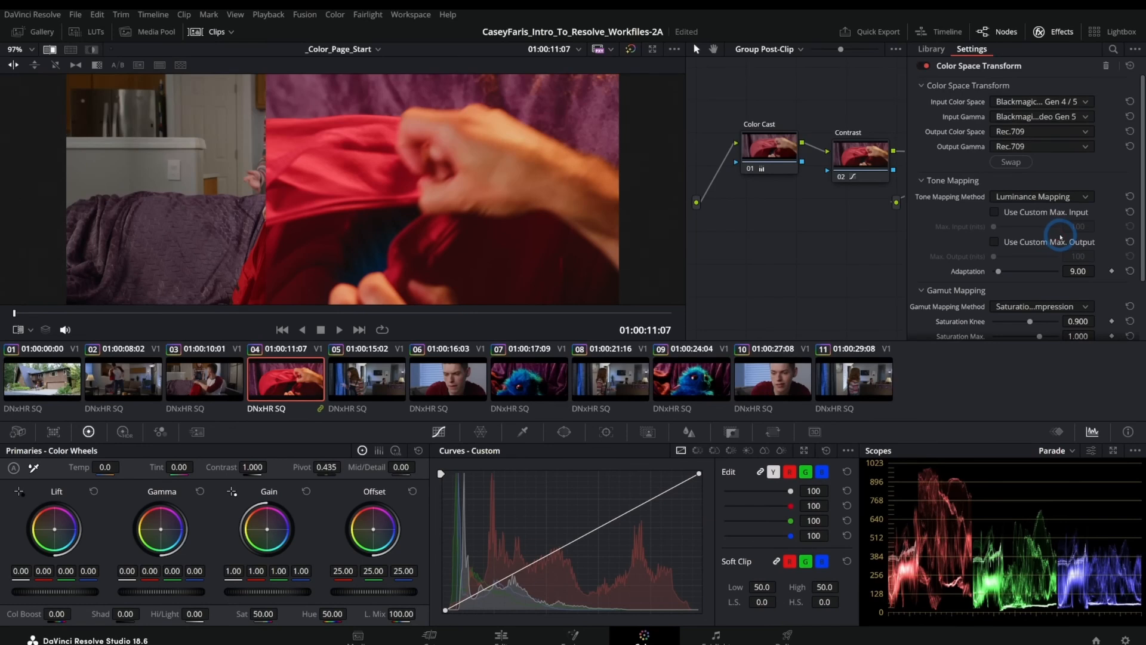
pyautogui.click(1056, 117)
pyautogui.click(1077, 201)
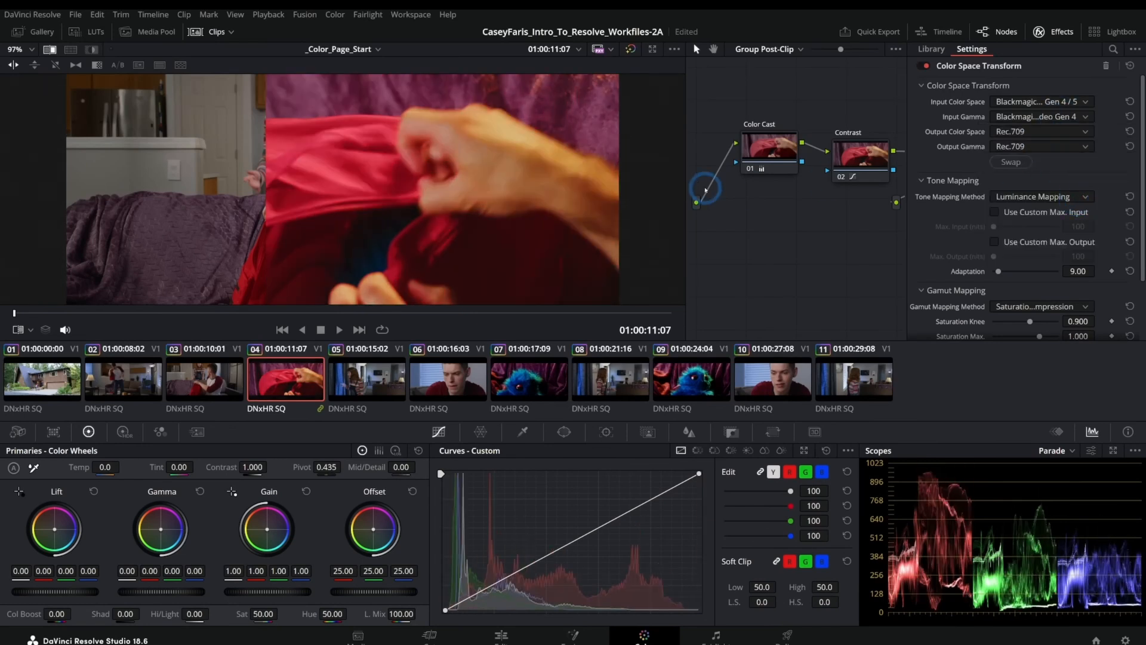
# Step: Compare the backpack and hand in clip 04 at 01:00:13:00 with the reference still, and close the Color Space Transform settings
pyautogui.moveTo(261, 208); pyautogui.dragTo(316, 216)
pyautogui.moveTo(368, 313); pyautogui.dragTo(405, 313)
pyautogui.moveTo(328, 214); pyautogui.dragTo(411, 210)
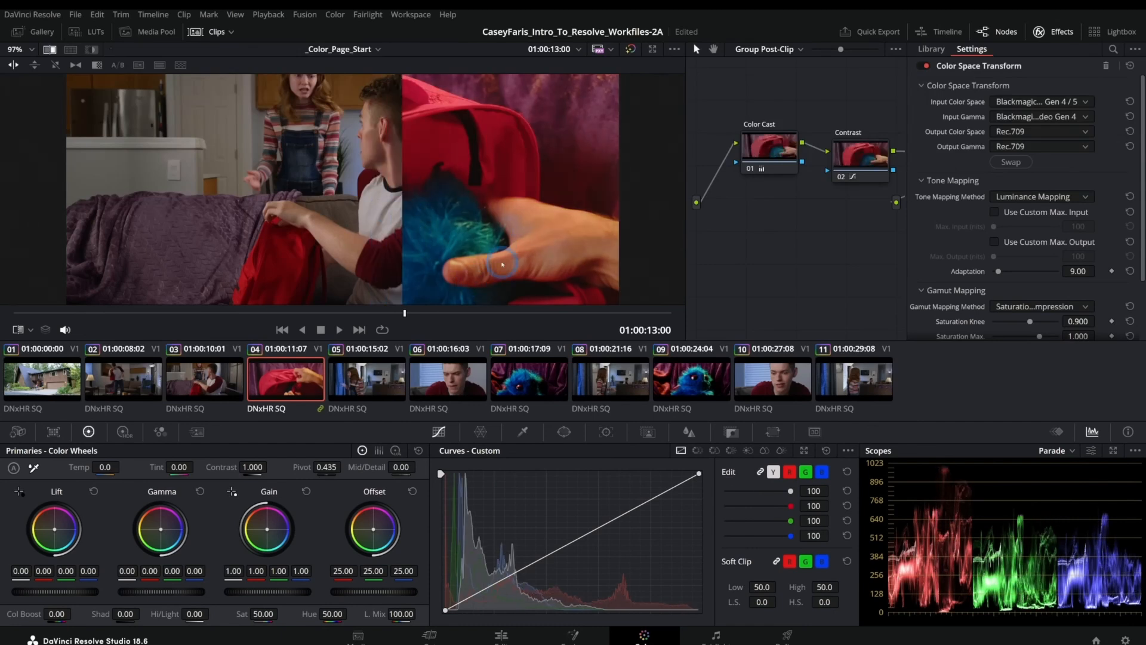
pyautogui.click(1041, 32)
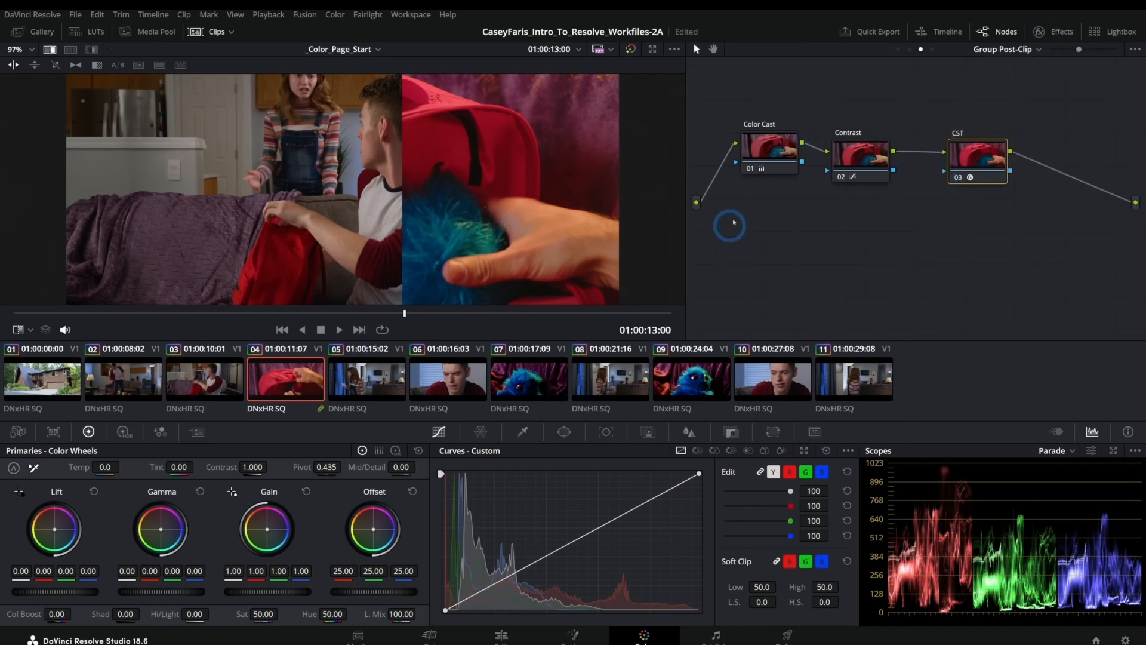
# Step: Add a second serial node to clip 04's clip-level graph and set the first node's Offset to 21.90
pyautogui.click(909, 49)
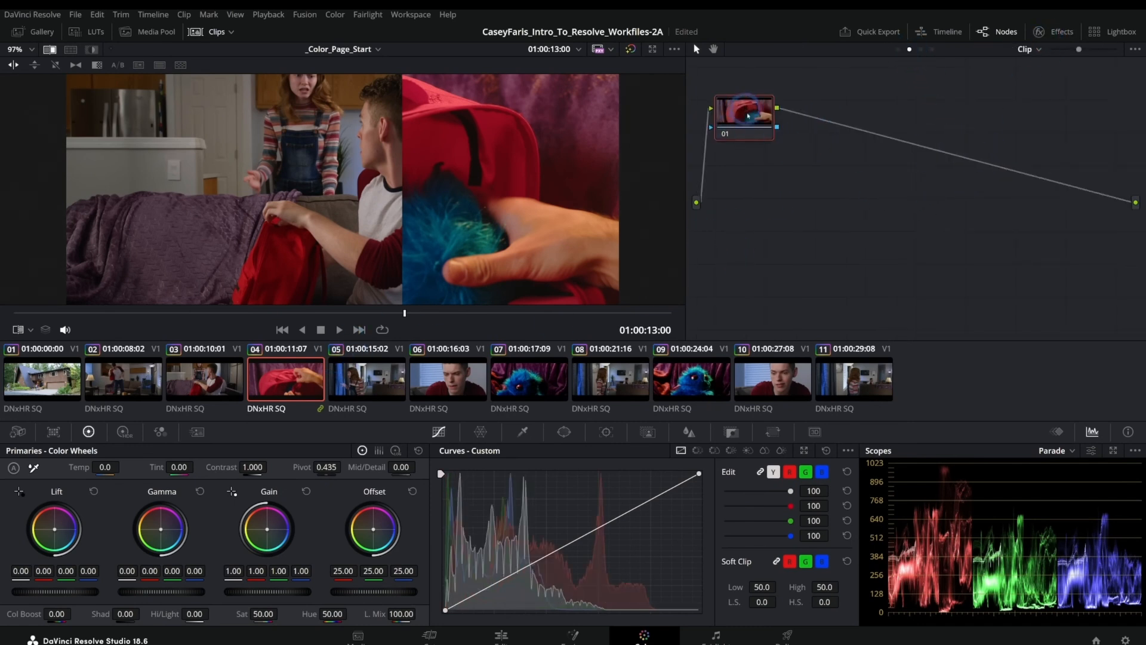
pyautogui.moveTo(404, 193)
pyautogui.mouseDown()
pyautogui.moveTo(305, 194)
pyautogui.moveTo(392, 194)
pyautogui.mouseUp()
pyautogui.moveTo(405, 313)
pyautogui.mouseDown()
pyautogui.moveTo(435, 305)
pyautogui.moveTo(408, 304)
pyautogui.mouseUp()
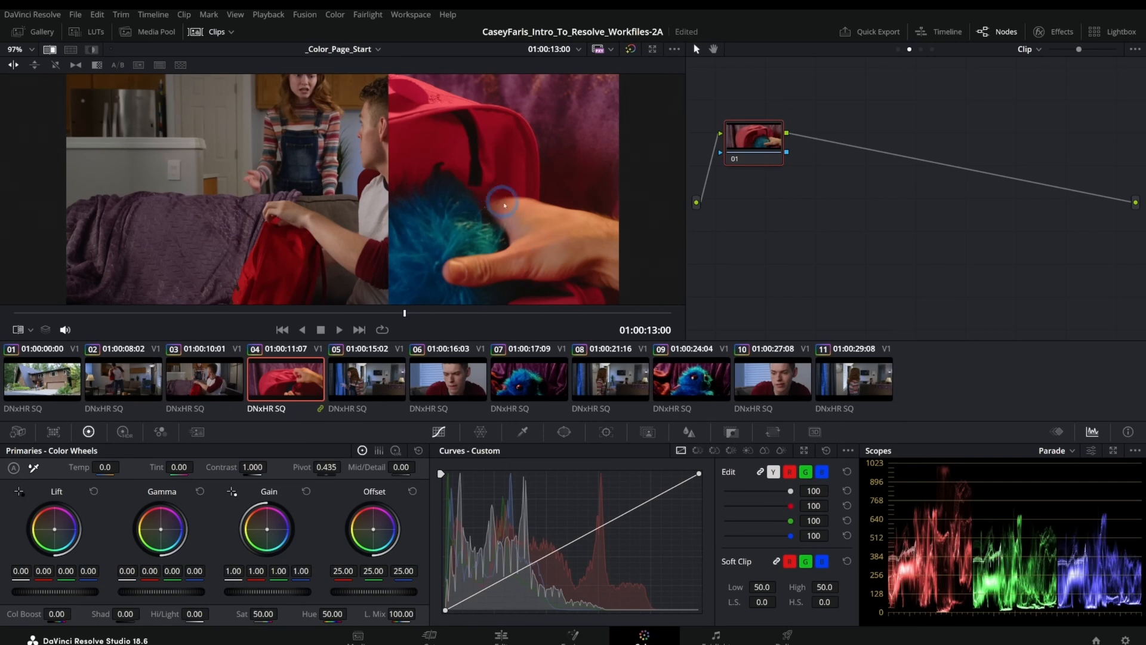
pyautogui.hotkey('alt', 's')
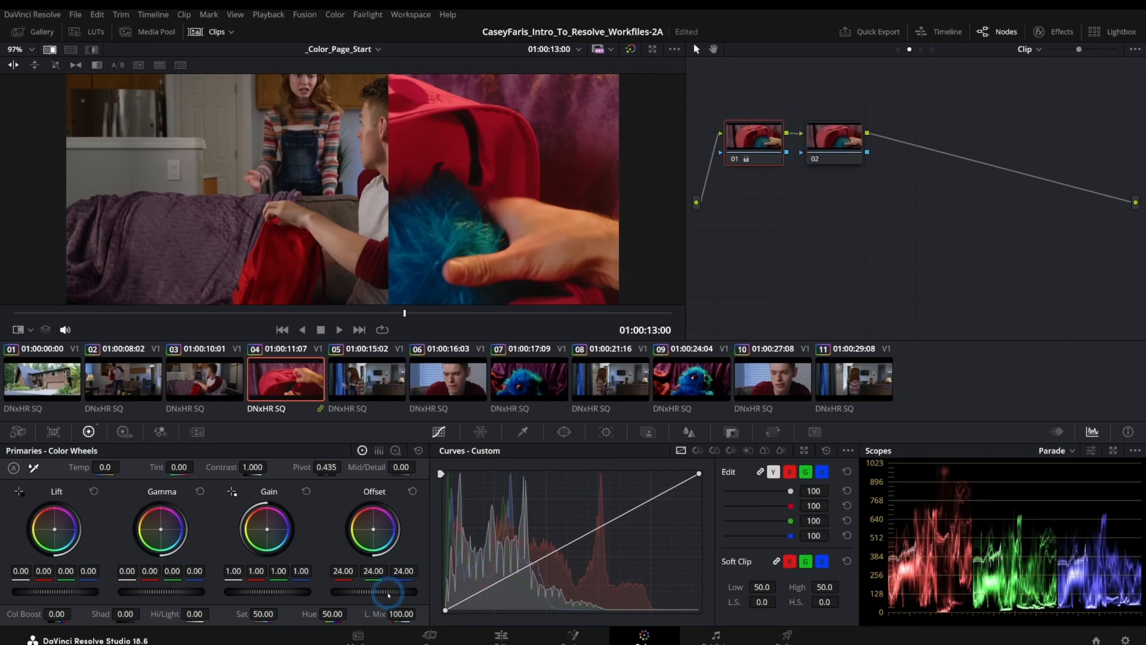
pyautogui.moveTo(394, 594); pyautogui.dragTo(353, 591)
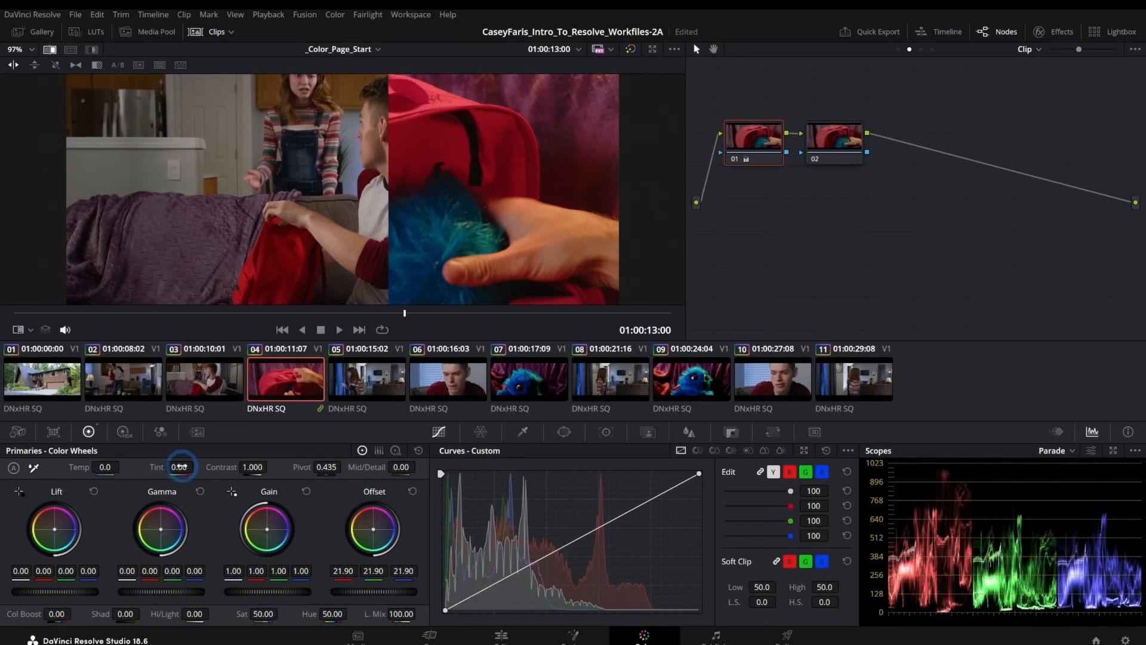
pyautogui.moveTo(389, 216); pyautogui.dragTo(341, 211)
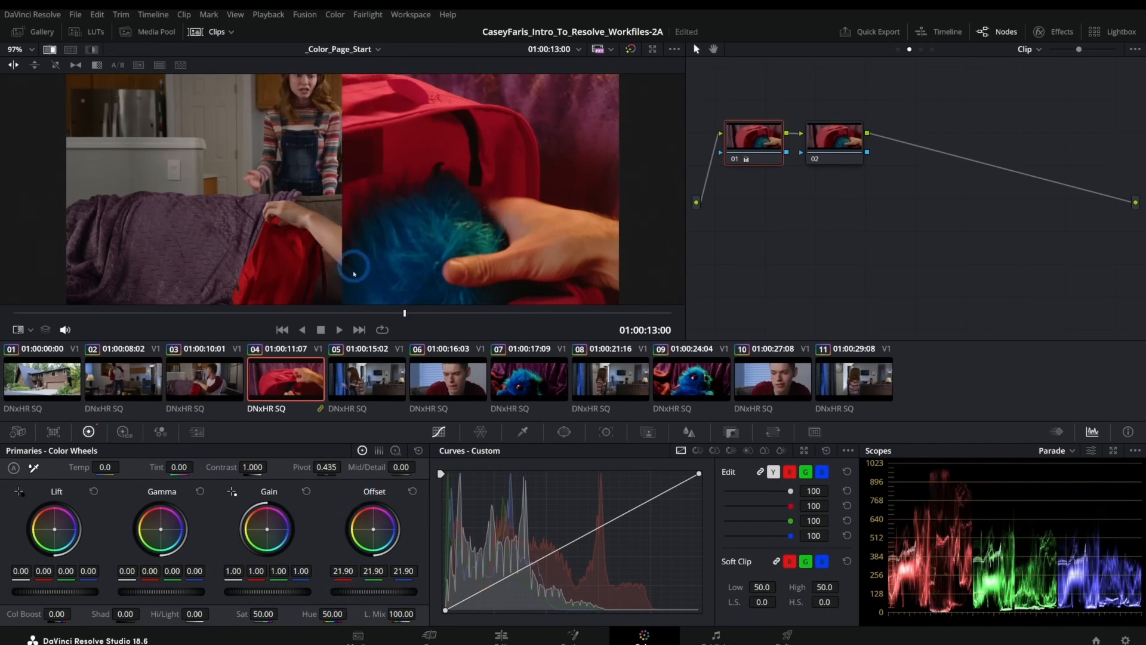
pyautogui.moveTo(179, 462); pyautogui.dragTo(170, 461)
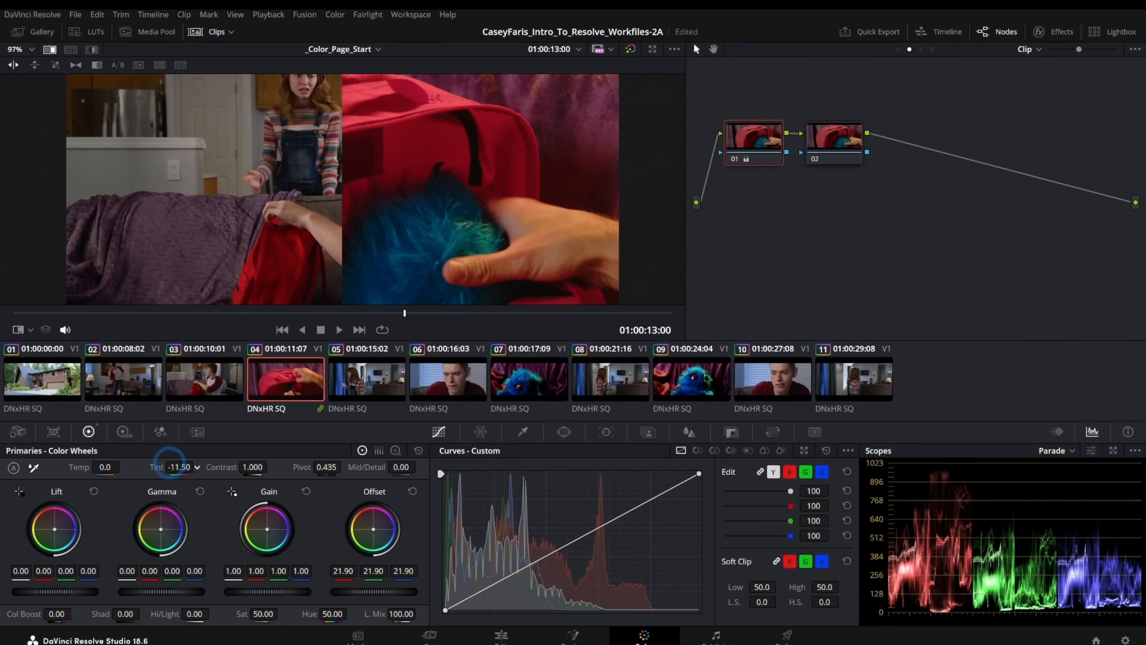
# Step: Label clip 04's first node Exposure and its second node Sat-Temp
pyautogui.rightClick(770, 141)
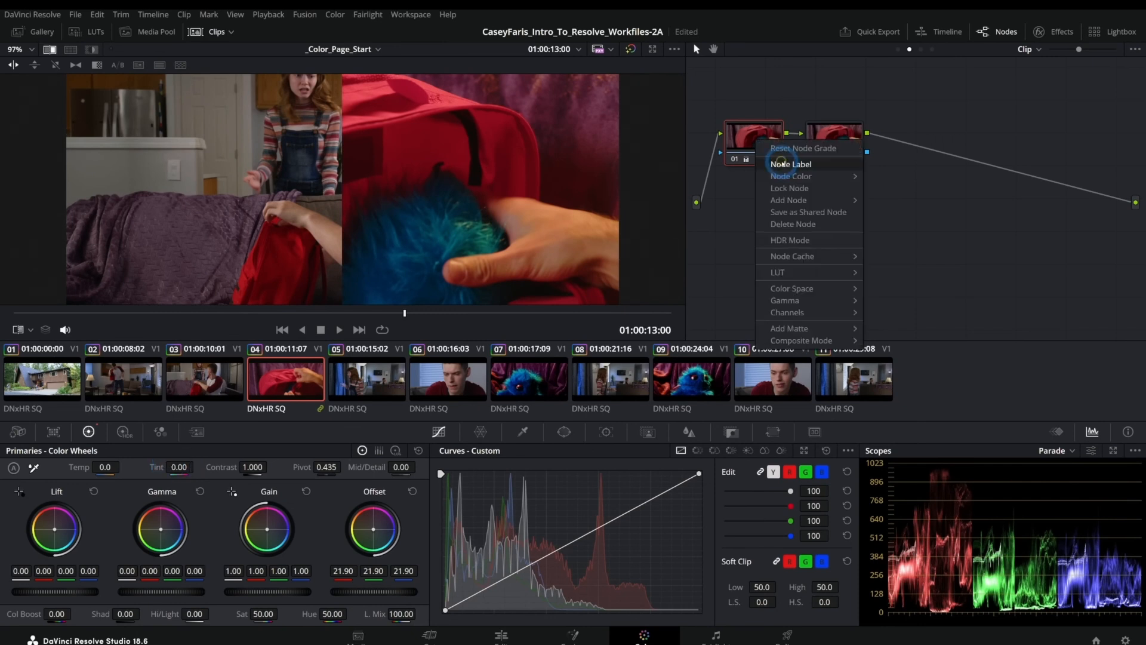
pyautogui.click(783, 164)
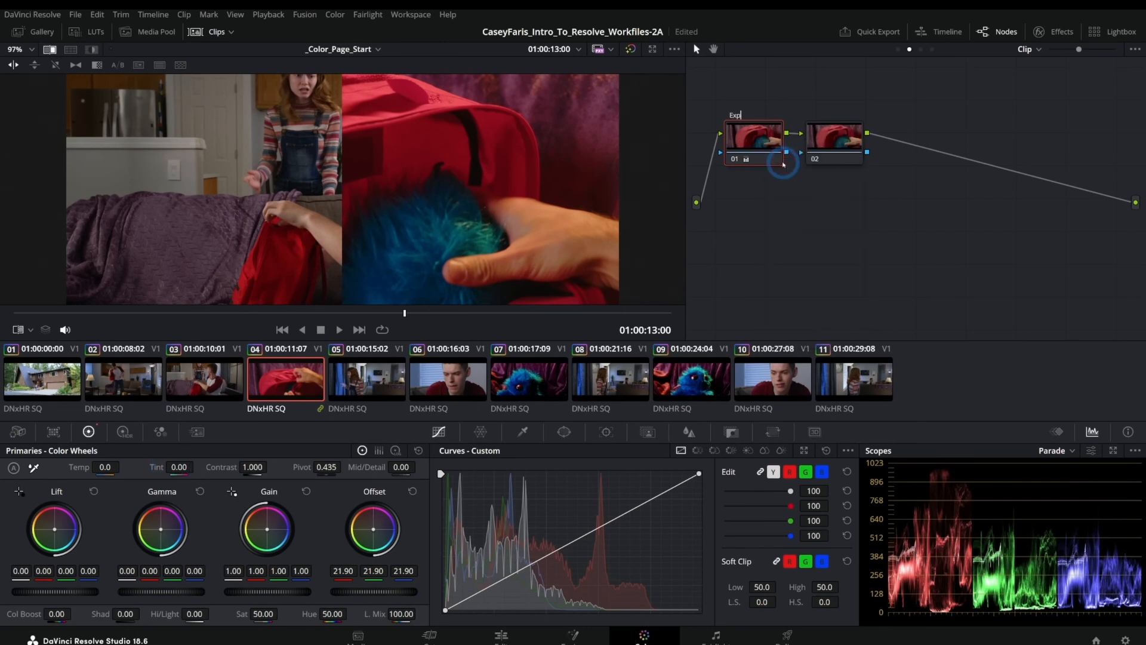
pyautogui.click(825, 142)
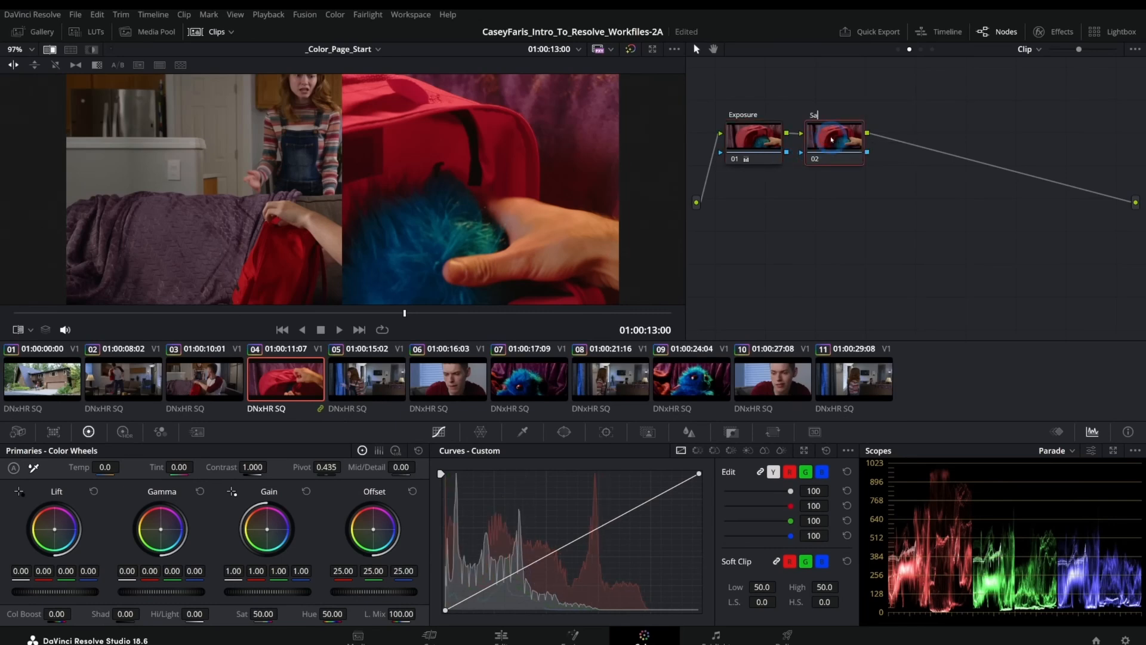
pyautogui.press('Return')
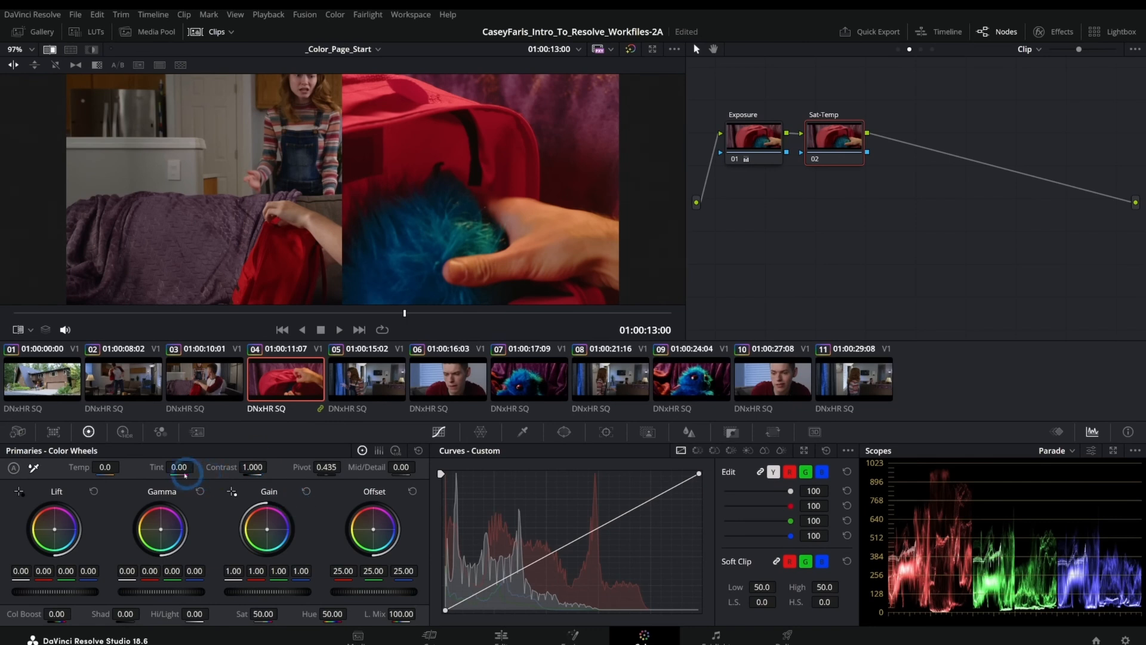
# Step: On clip 04's Sat-Temp node, set Tint to -32.00, Temp to -530.0 and saturation to 47.80, comparing against the reference still
pyautogui.moveTo(179, 469); pyautogui.dragTo(111, 476)
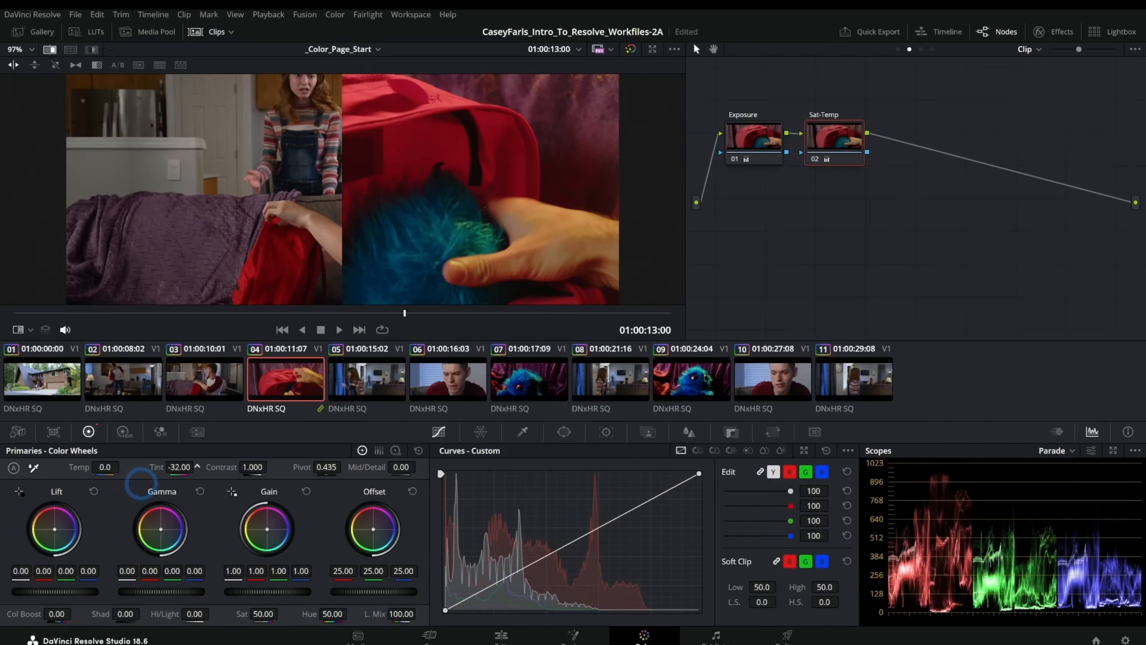
pyautogui.moveTo(105, 467); pyautogui.dragTo(36, 468)
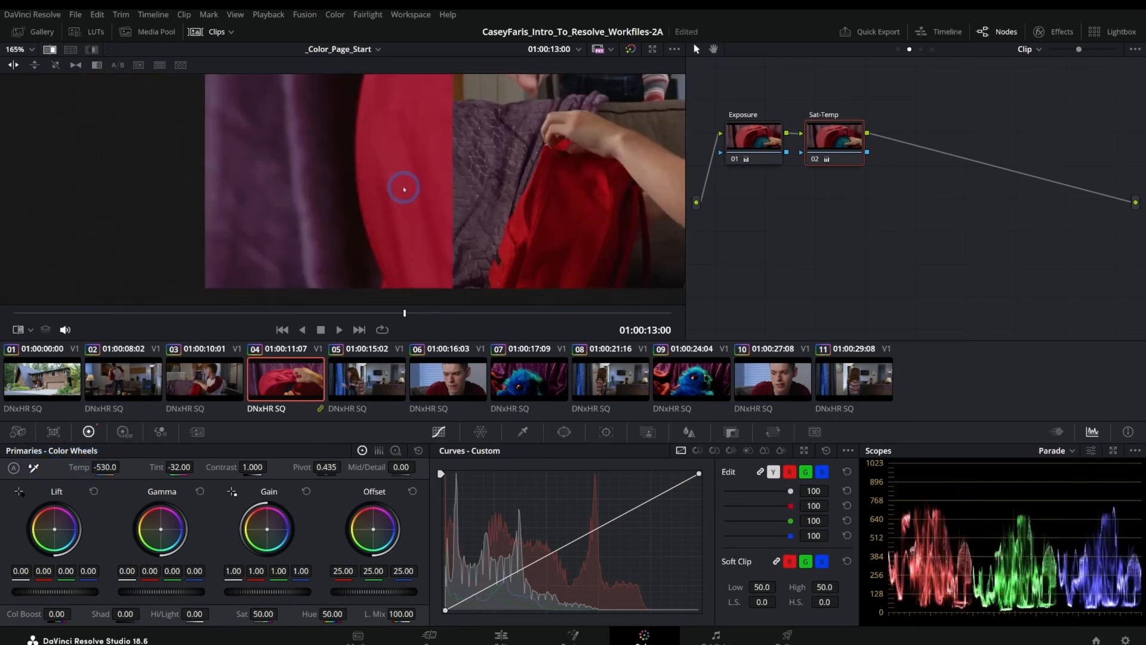
pyautogui.moveTo(485, 148); pyautogui.dragTo(413, 249)
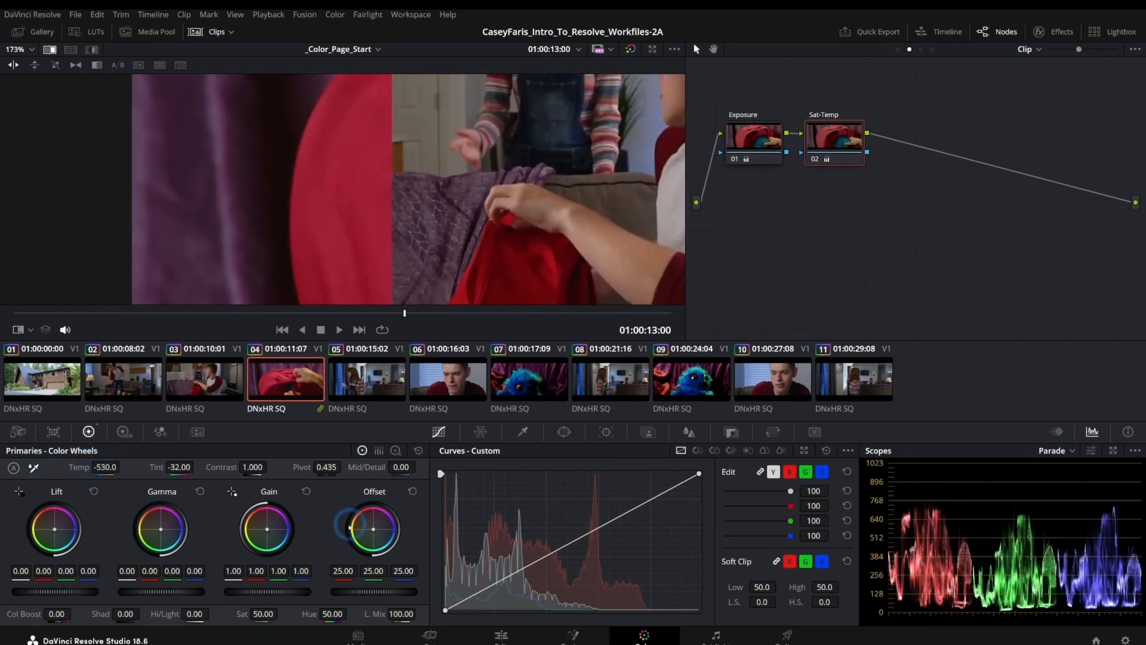
pyautogui.moveTo(267, 614); pyautogui.dragTo(250, 616)
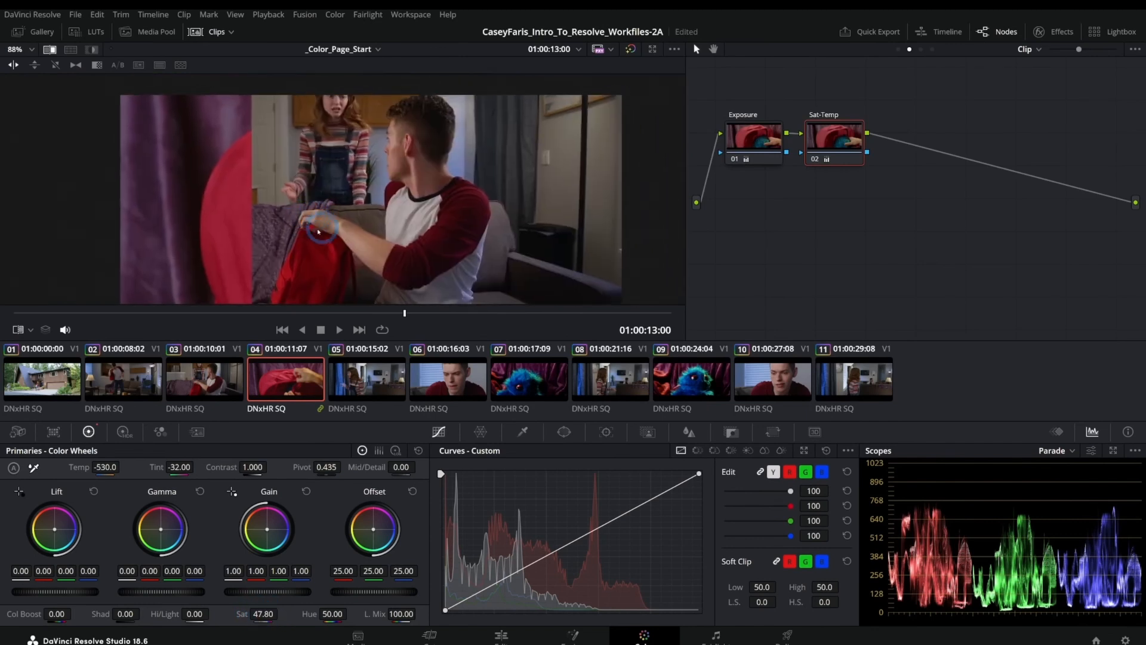
pyautogui.moveTo(225, 200); pyautogui.dragTo(345, 217)
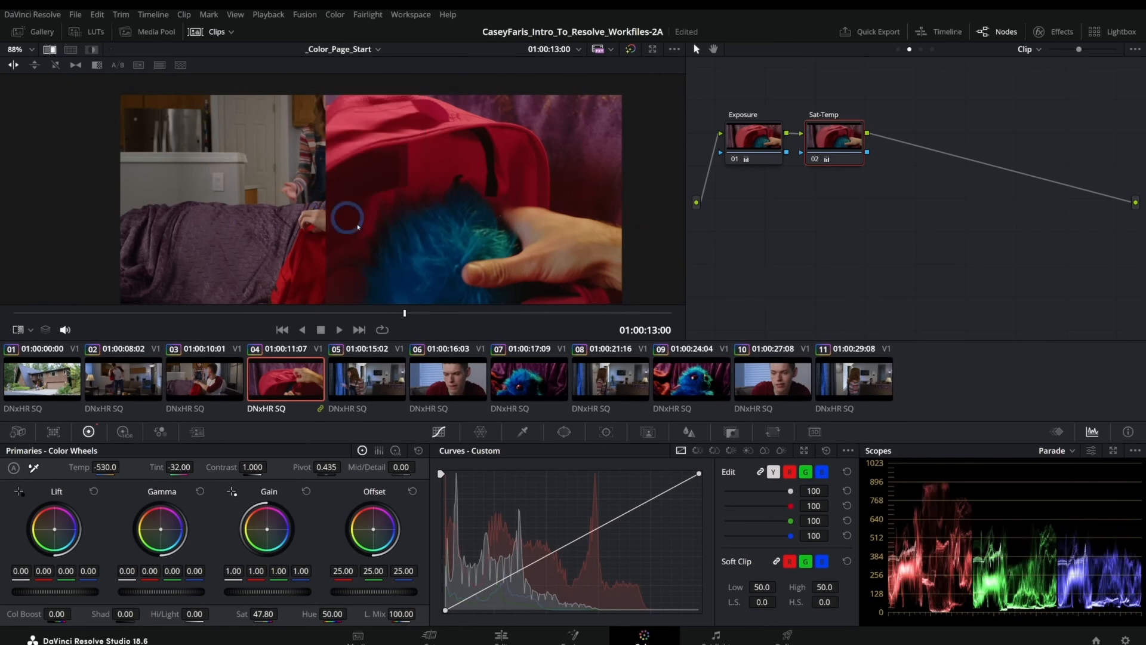
pyautogui.moveTo(407, 240); pyautogui.dragTo(381, 211)
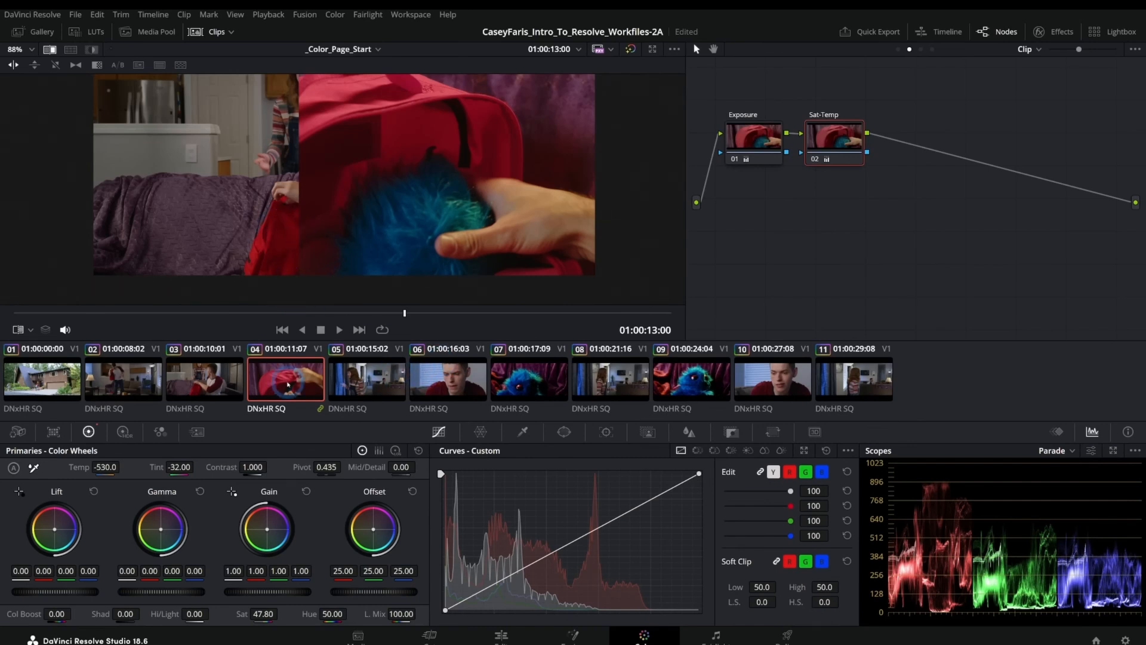
# Step: Assign clips 07 and 09 to the ALIENCST group
pyautogui.click(519, 383)
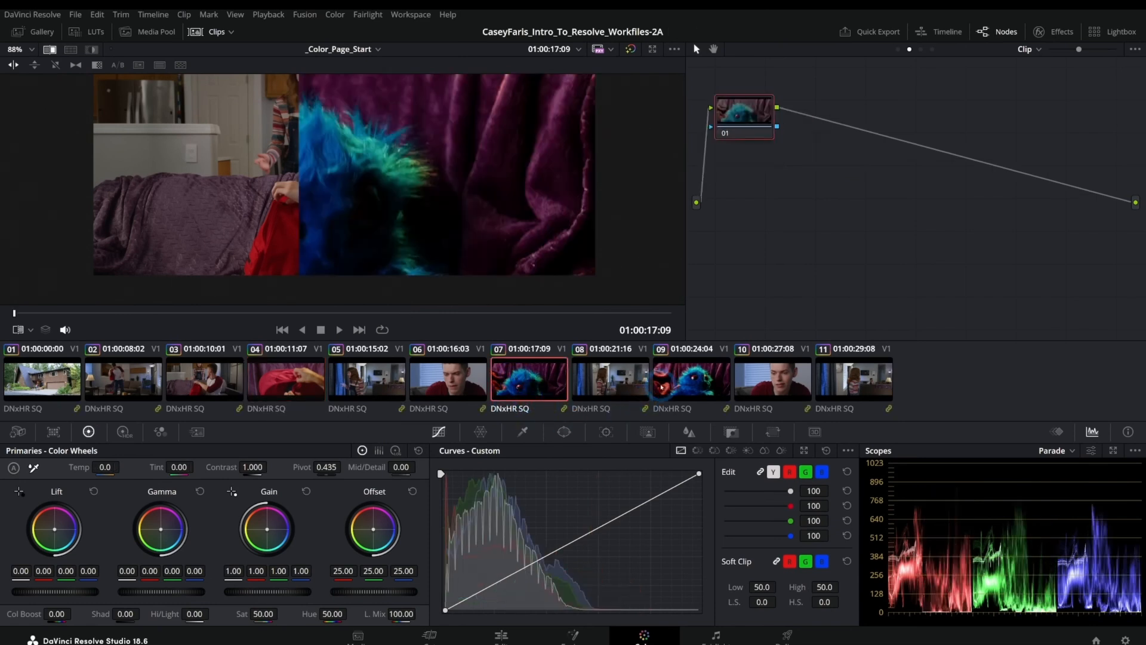
pyautogui.rightClick(527, 377)
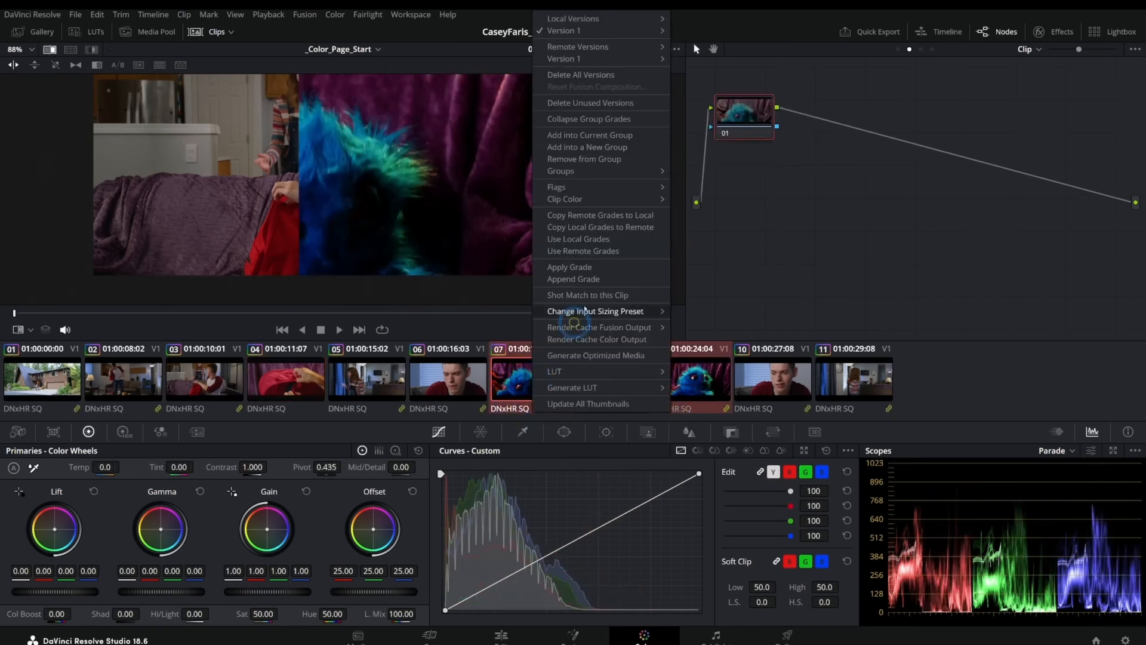
pyautogui.moveTo(640, 169)
pyautogui.moveTo(731, 206)
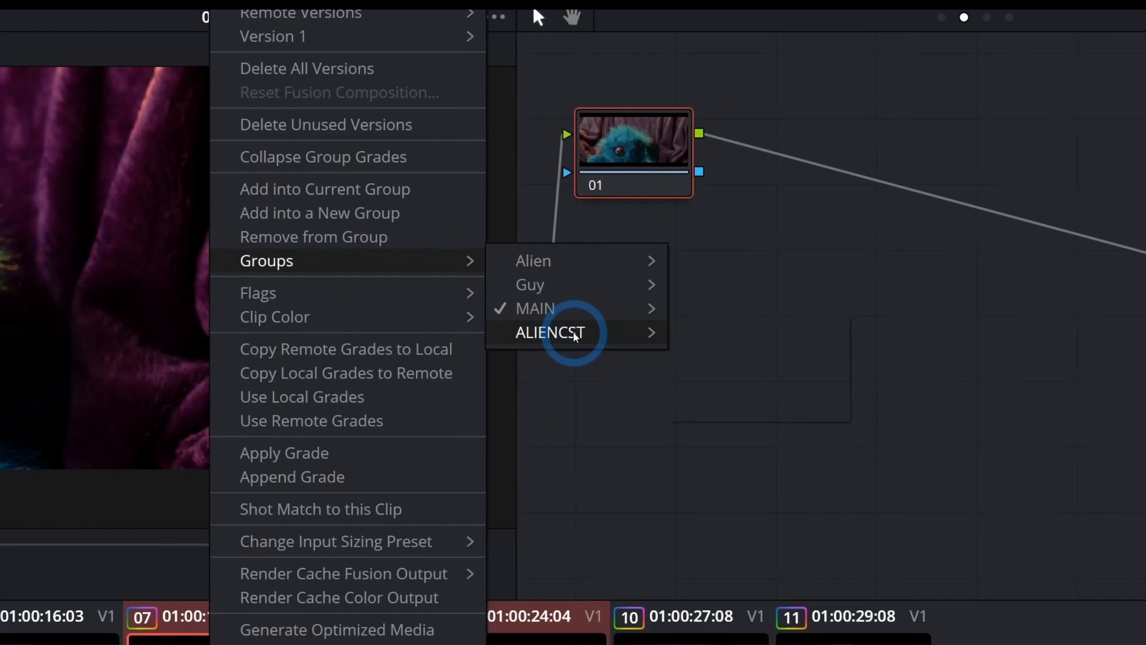
pyautogui.moveTo(575, 336)
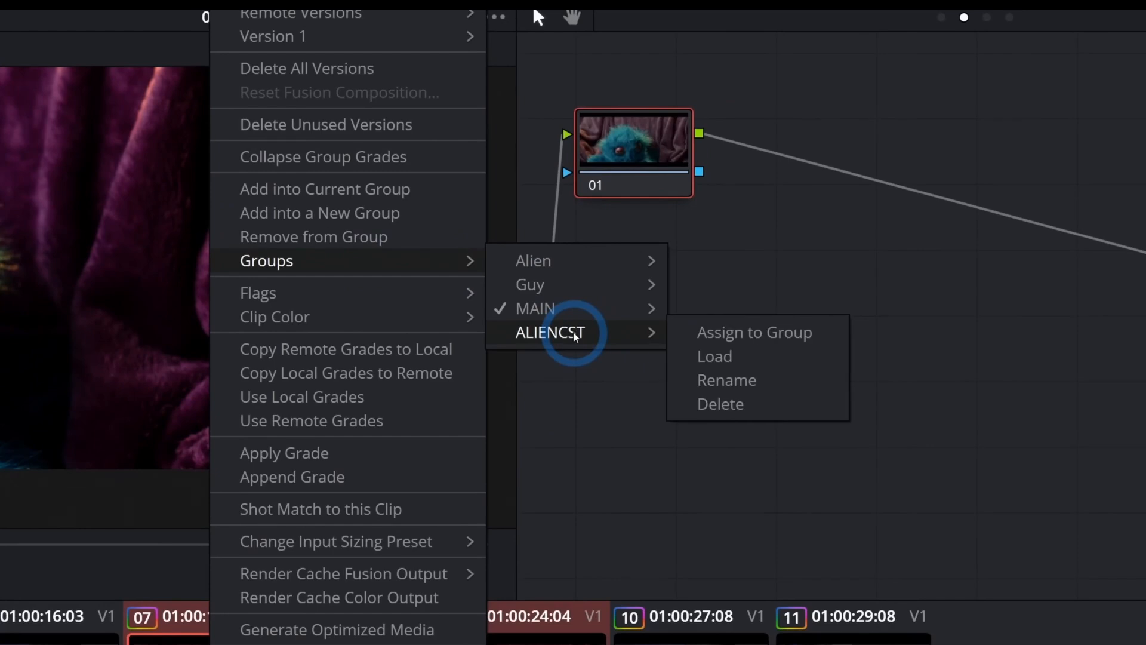
pyautogui.click(574, 336)
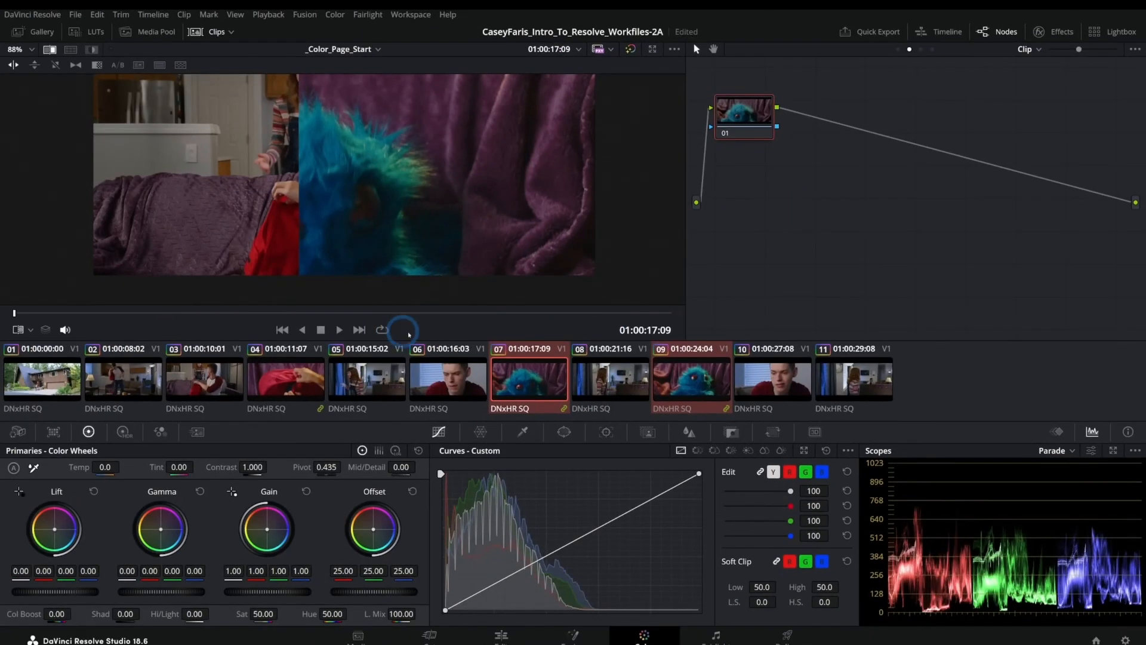
# Step: Copy clip 04's clip-level grade onto clips 07 and 09 and compare clip 07's blanket with the reference still
pyautogui.middleClick(284, 380)
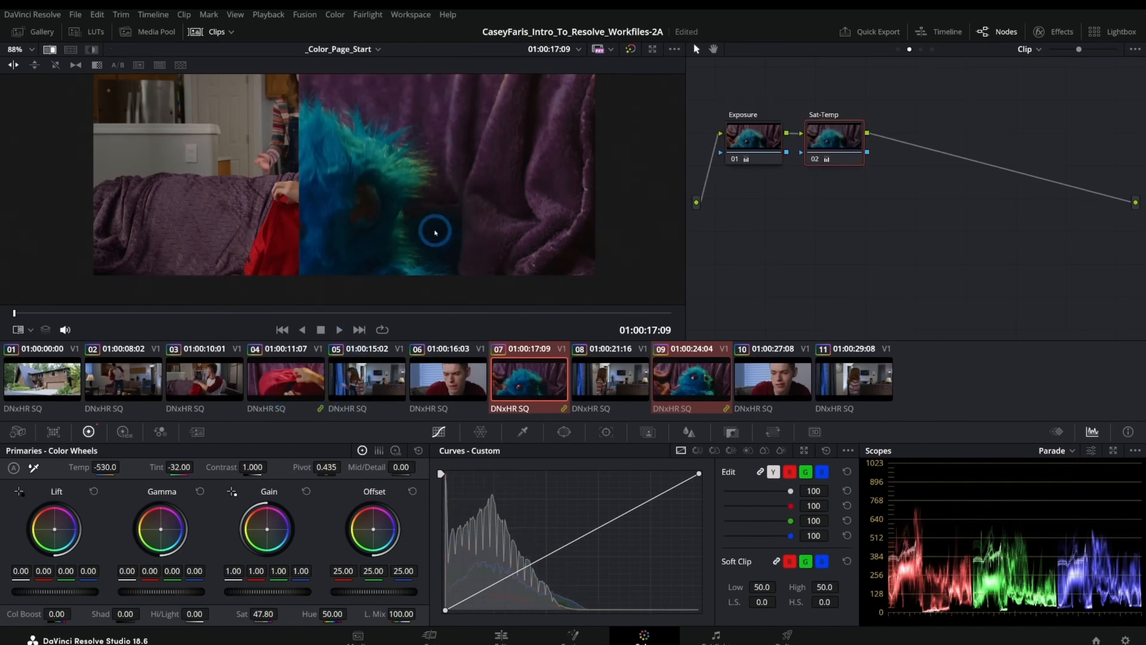
pyautogui.moveTo(243, 312); pyautogui.dragTo(484, 312)
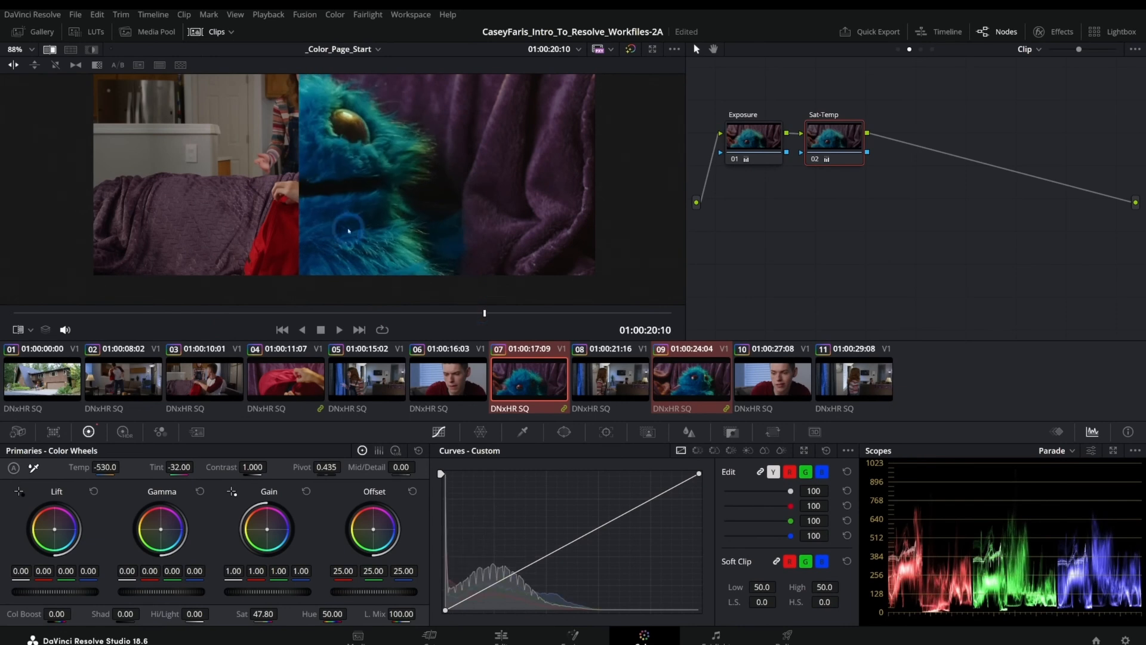
pyautogui.moveTo(181, 198); pyautogui.dragTo(208, 206)
pyautogui.moveTo(191, 311); pyautogui.dragTo(406, 307)
pyautogui.click(529, 380)
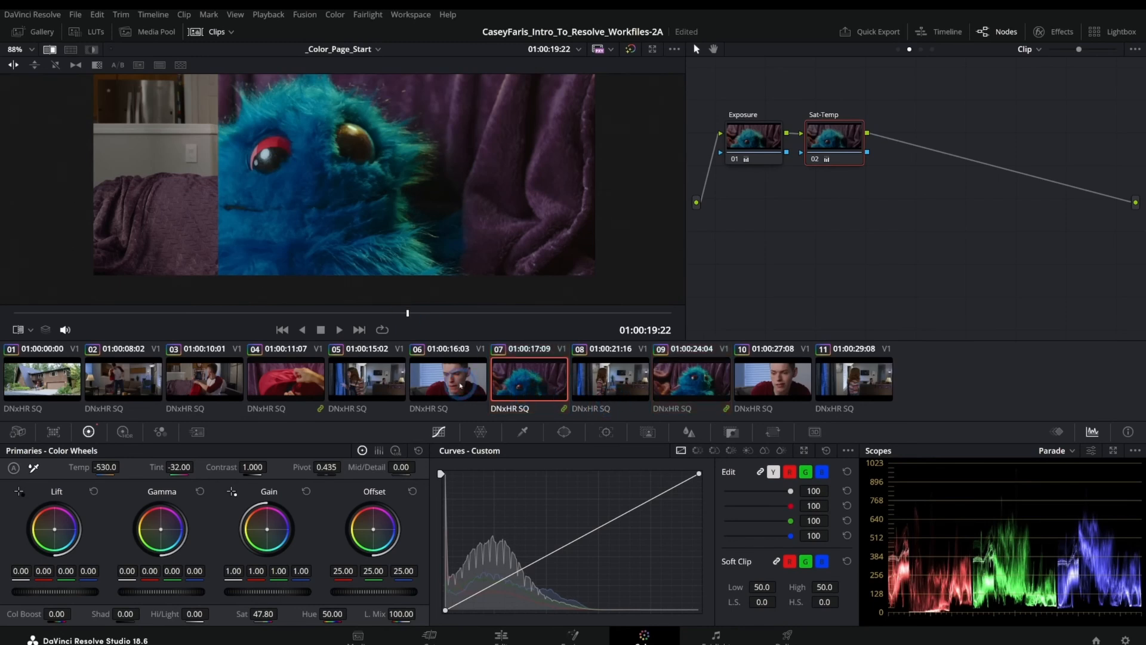
# Step: Look through the clips from 11 back to 02 to check how consistently the scene is matched
pyautogui.click(844, 378)
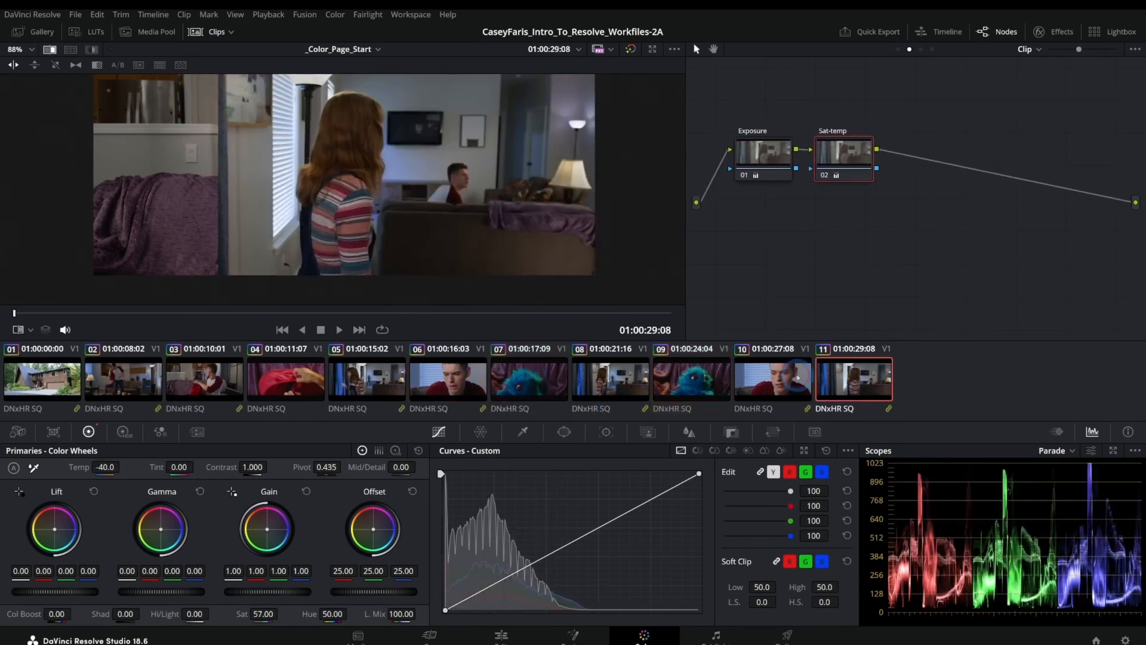
pyautogui.click(770, 377)
pyautogui.click(584, 376)
pyautogui.click(525, 373)
pyautogui.click(438, 374)
pyautogui.click(285, 376)
pyautogui.click(204, 371)
pyautogui.click(123, 377)
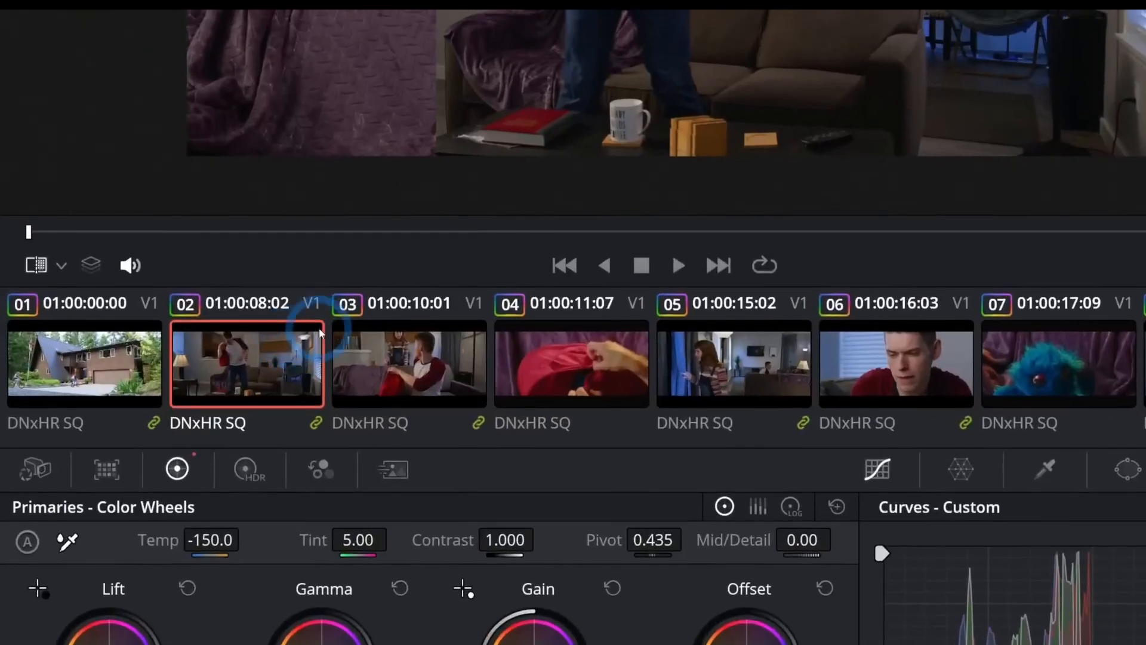
# Step: Open clip 01 and turn off the reference wipe so the whole house exterior fills the viewer
pyautogui.click(41, 377)
pyautogui.rightClick(279, 131)
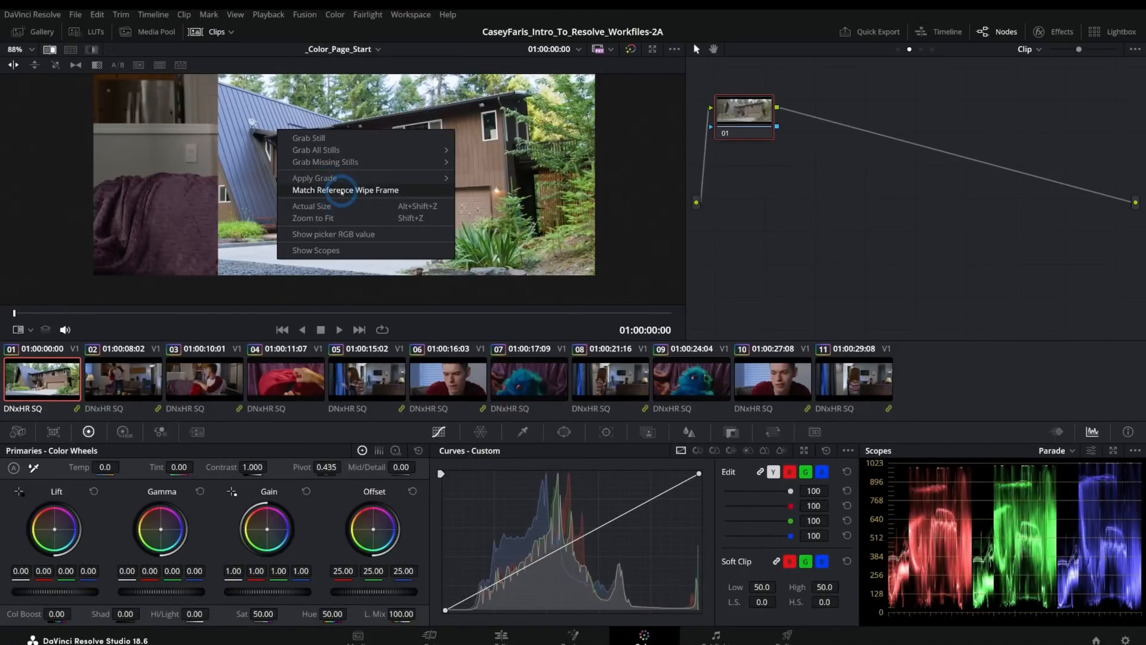
pyautogui.click(345, 191)
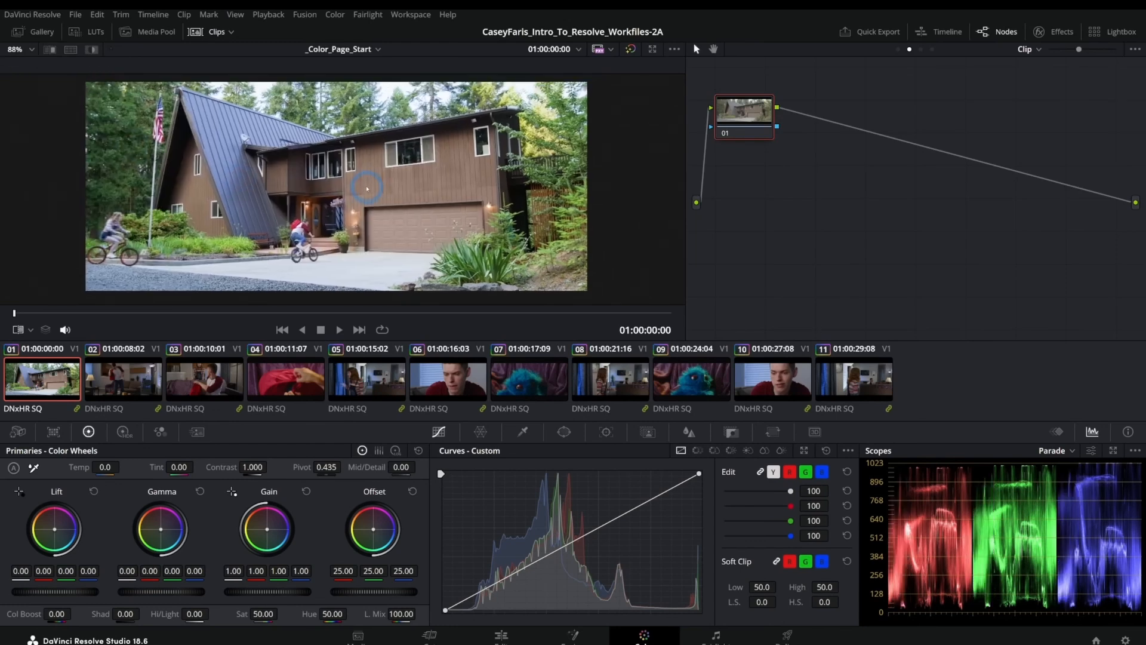
# Step: Add a second serial node to clip 01 and label the two nodes EXP and Sat-Temp
pyautogui.click(715, 250)
pyautogui.hotkey('alt', 's')
pyautogui.rightClick(749, 116)
pyautogui.click(771, 176)
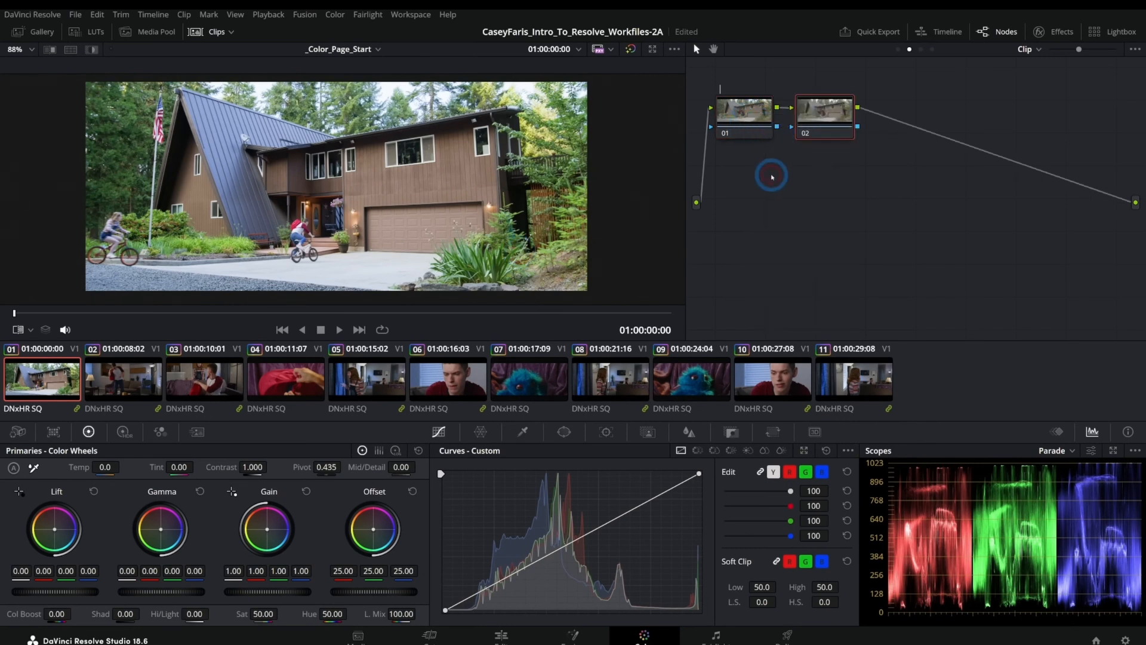
pyautogui.click(813, 123)
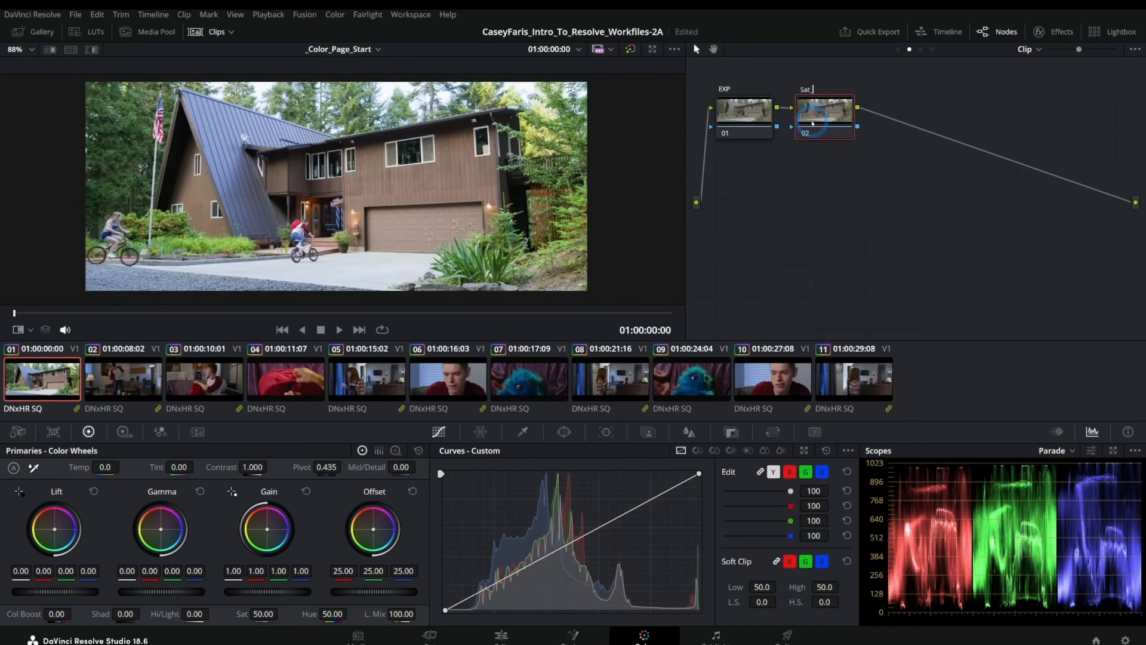
# Step: Darken clip 01 on the EXP node with Offset at -8.00, Gain at 0.91 and Gamma at 0.04
pyautogui.click(744, 112)
pyautogui.moveTo(394, 591); pyautogui.dragTo(89, 594)
pyautogui.moveTo(438, 591); pyautogui.dragTo(252, 586)
pyautogui.moveTo(177, 591); pyautogui.dragTo(200, 616)
# Step: Give clip 01's Sat-Temp node a cool night tint with Offset 16.99, 26.05, 31.26 and saturation 30.60
pyautogui.click(825, 114)
pyautogui.moveTo(373, 530); pyautogui.dragTo(395, 557)
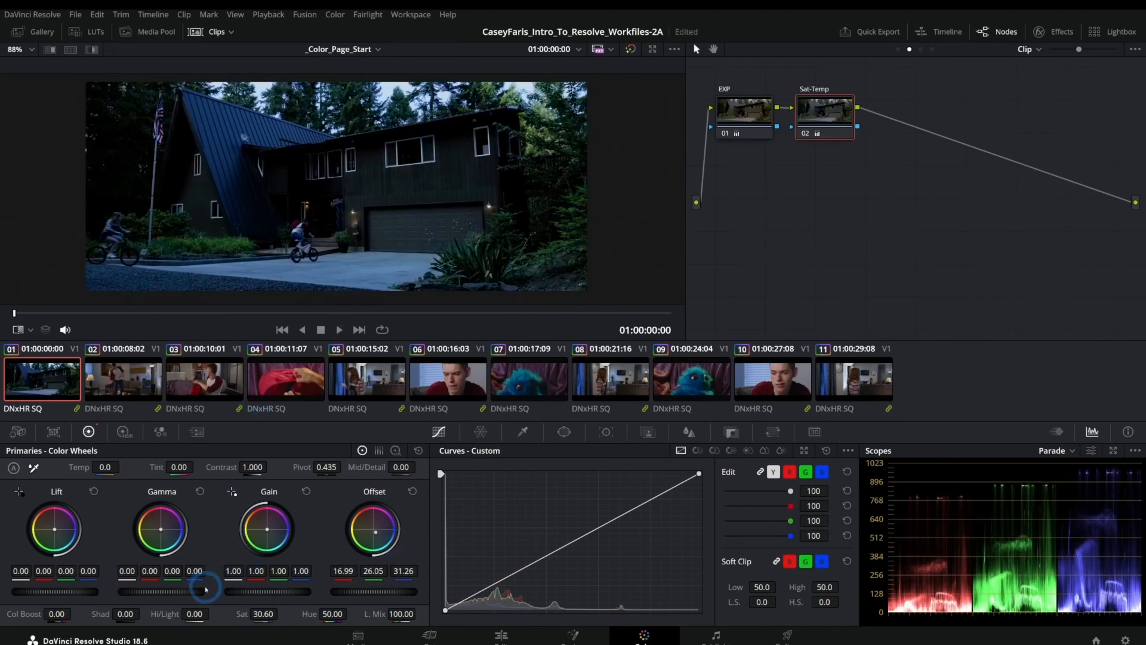
# Step: On clip 01's EXP node, lower the custom curve's white point, shape it with highlight and shadow points, and set Lift to 0.05
pyautogui.click(743, 110)
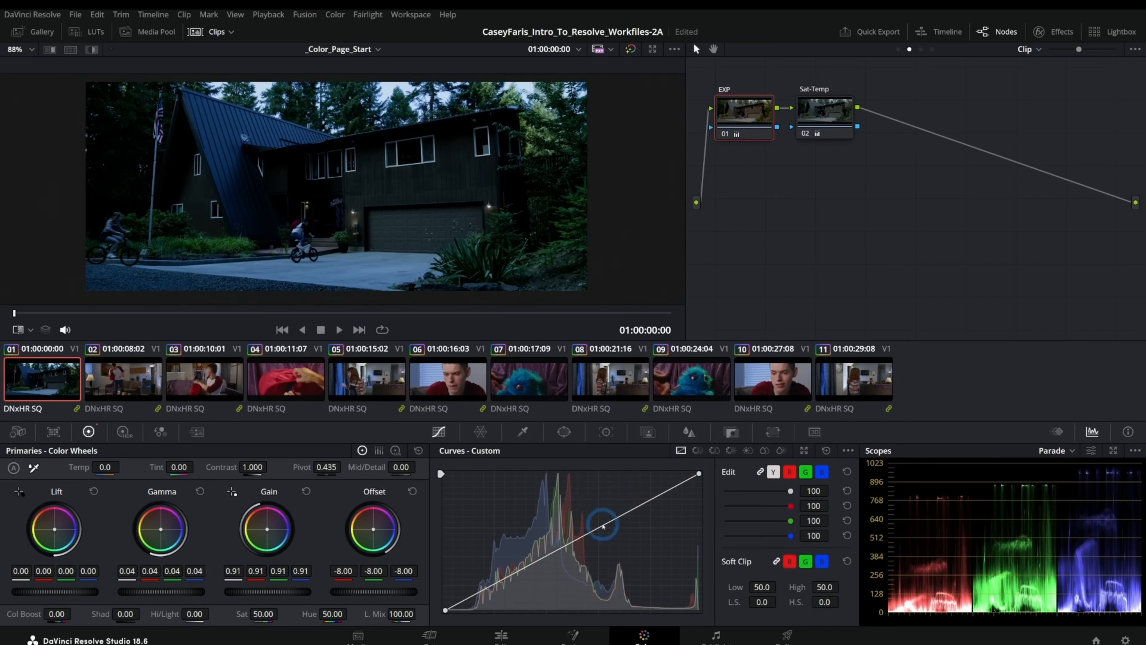
pyautogui.moveTo(698, 475); pyautogui.dragTo(704, 486)
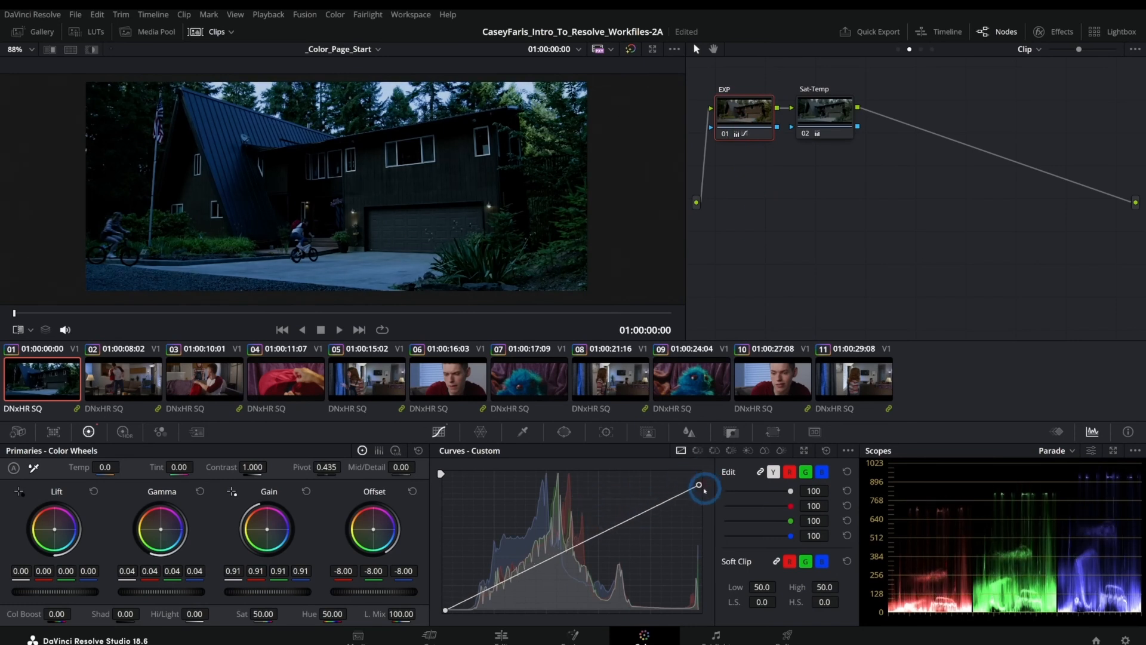
pyautogui.click(625, 514)
pyautogui.click(499, 584)
pyautogui.moveTo(498, 584); pyautogui.dragTo(502, 588)
pyautogui.moveTo(60, 591); pyautogui.dragTo(118, 599)
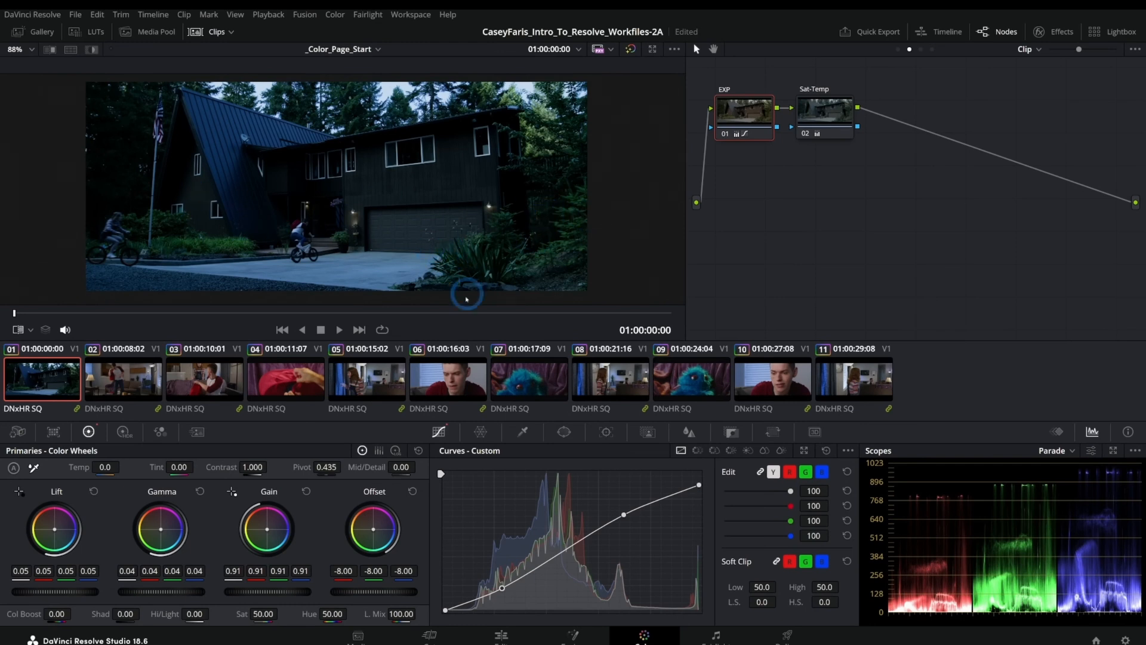
# Step: Scrub through clip 01 and play the timeline from clip 02 into clip 04 to review the grades
pyautogui.moveTo(189, 313); pyautogui.dragTo(317, 313)
pyautogui.click(134, 382)
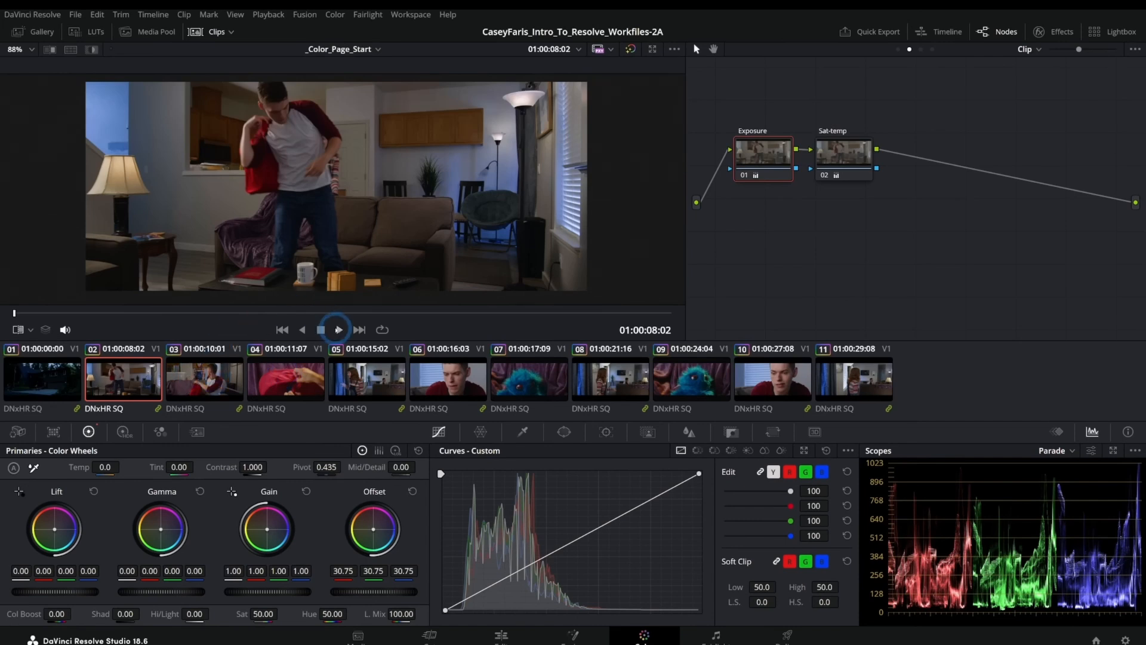
pyautogui.click(339, 330)
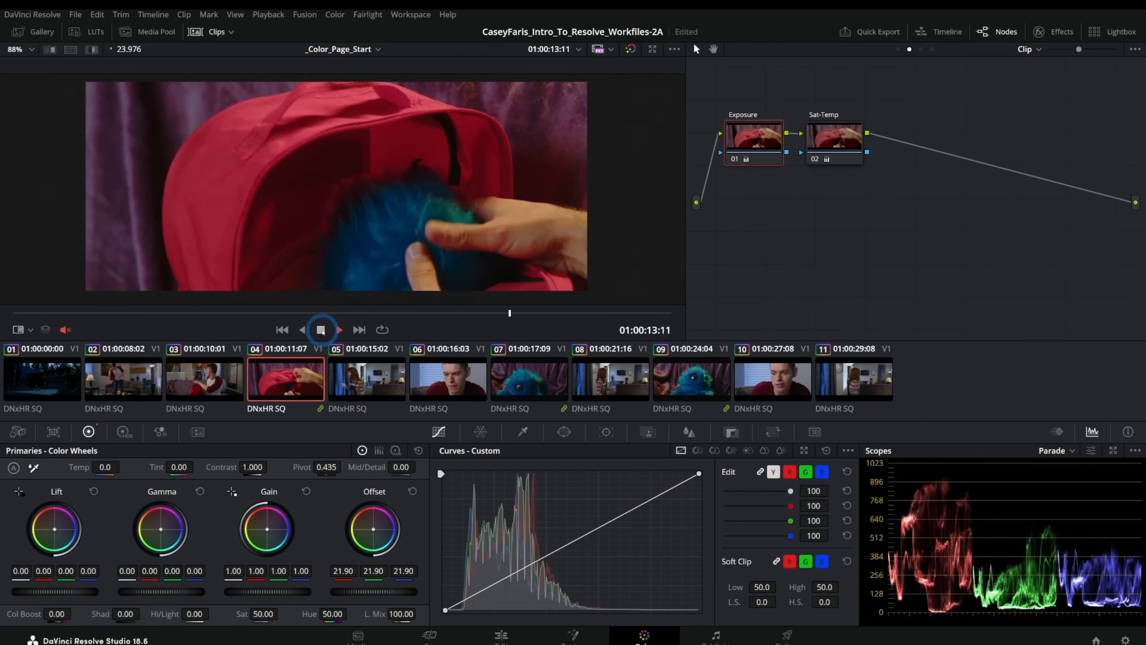
pyautogui.click(321, 329)
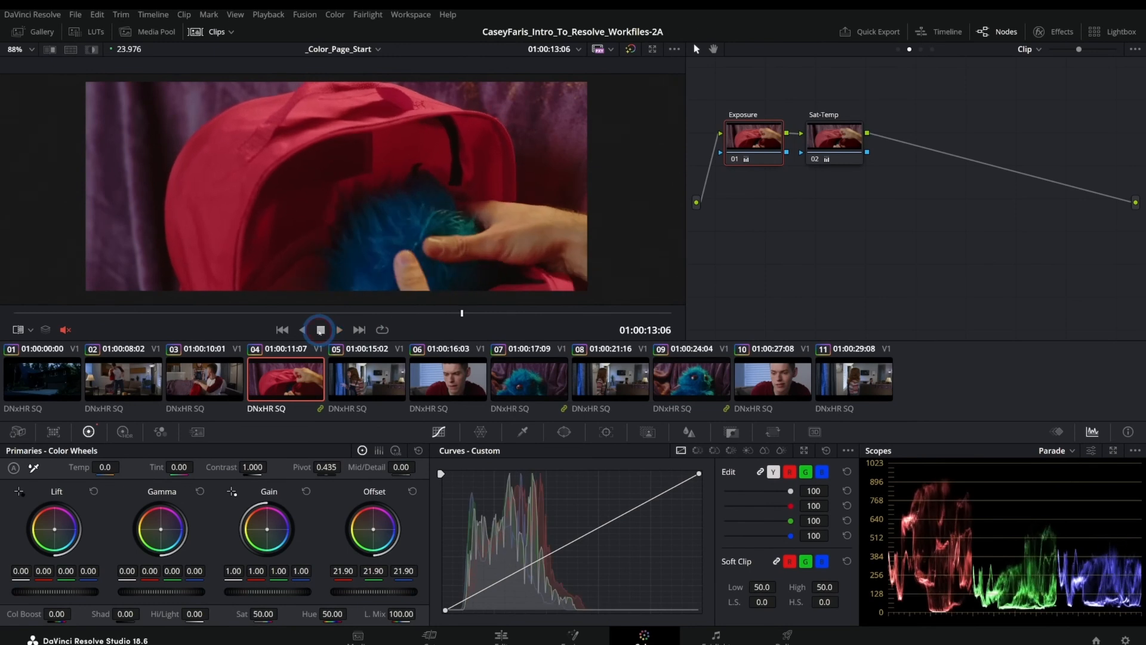
# Step: Set Temp to 0 on clip 04's Sat-Temp node and Gamma to -0.02 on its Exposure node
pyautogui.click(812, 156)
pyautogui.moveTo(109, 466); pyautogui.dragTo(139, 467)
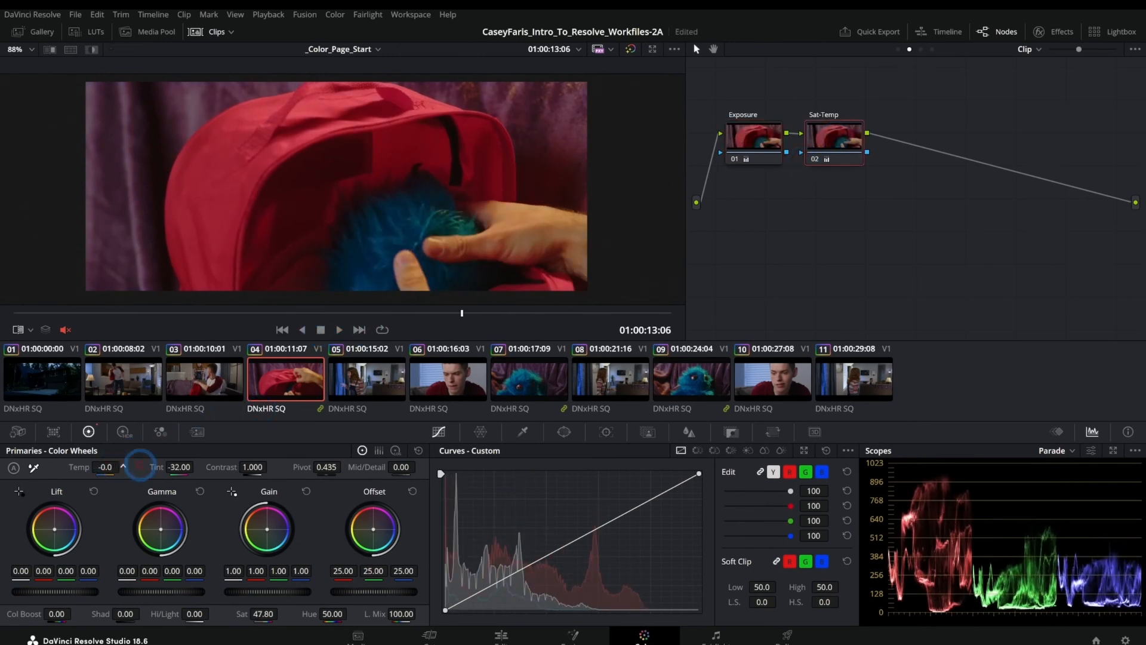
pyautogui.click(768, 156)
pyautogui.moveTo(188, 578); pyautogui.dragTo(184, 587)
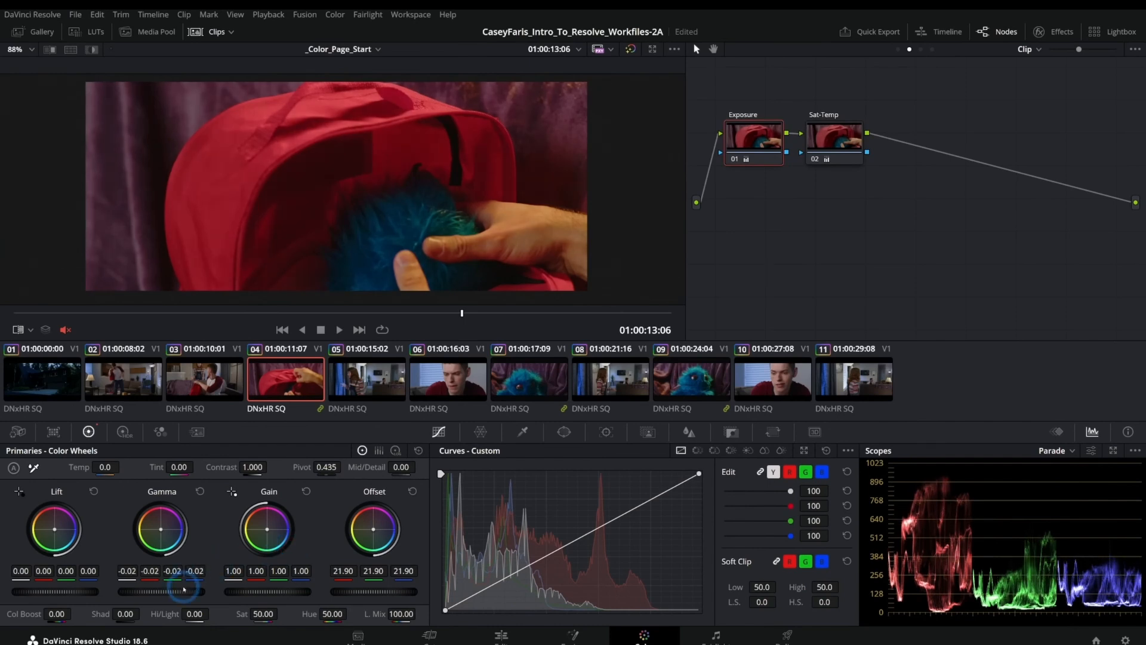
# Step: Switch repeatedly between clips 03 and 04 and scrub clip 04 to compare their backpack and skin colours
pyautogui.click(210, 379)
pyautogui.click(263, 376)
pyautogui.click(227, 376)
pyautogui.click(263, 376)
pyautogui.click(227, 376)
pyautogui.click(262, 375)
pyautogui.moveTo(220, 315); pyautogui.dragTo(519, 313)
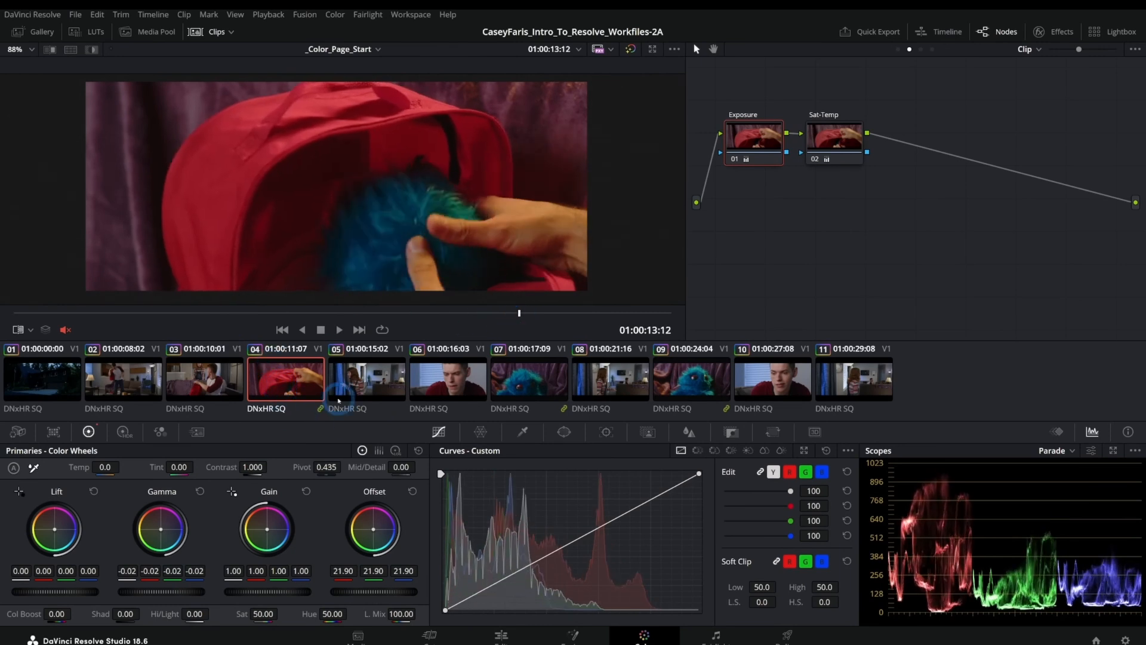
# Step: Review clips 07 and 03 with playback, and scrub clip 02 to 01:00:09:00
pyautogui.click(548, 385)
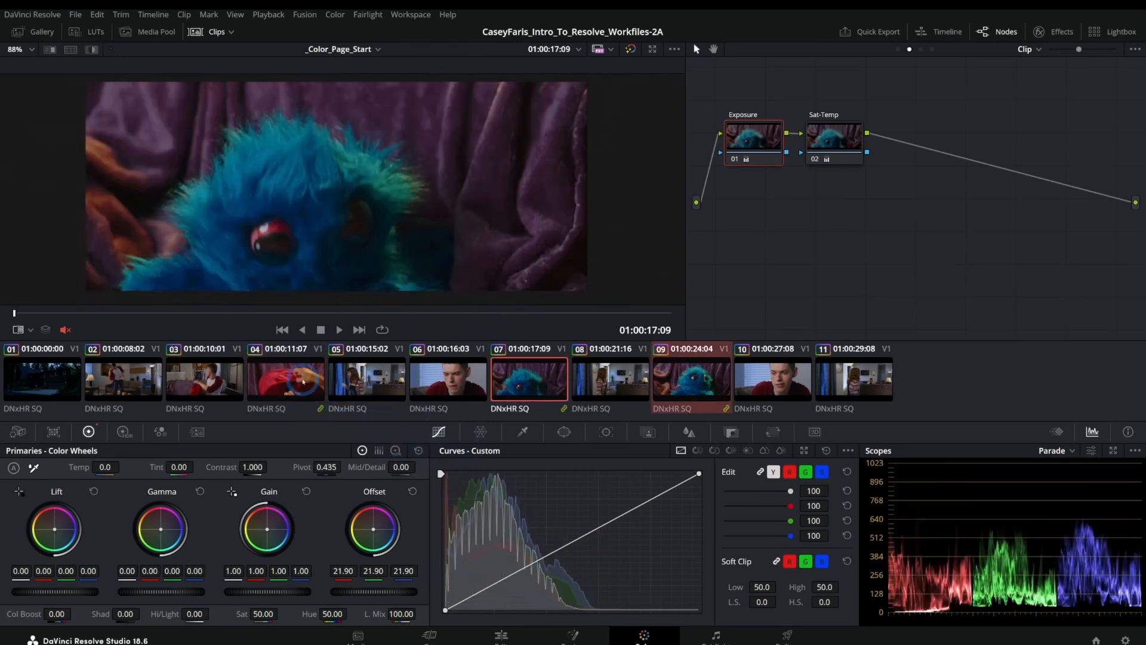
pyautogui.click(204, 378)
pyautogui.click(339, 330)
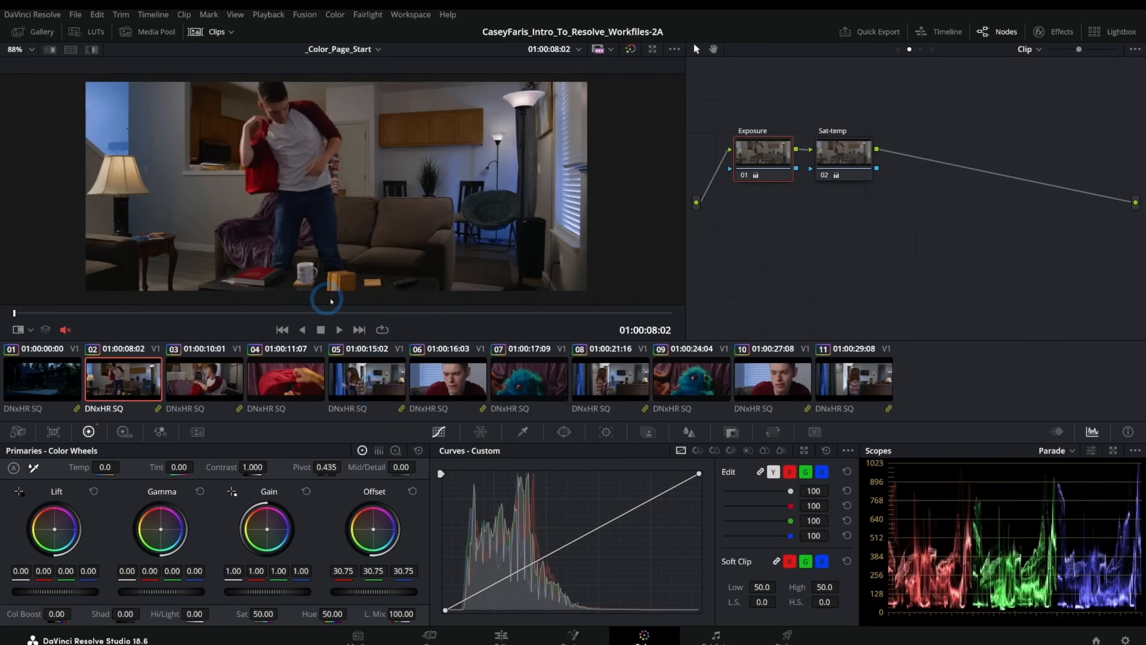
pyautogui.moveTo(308, 311)
pyautogui.mouseDown()
pyautogui.moveTo(470, 312)
pyautogui.moveTo(328, 311)
pyautogui.mouseUp()
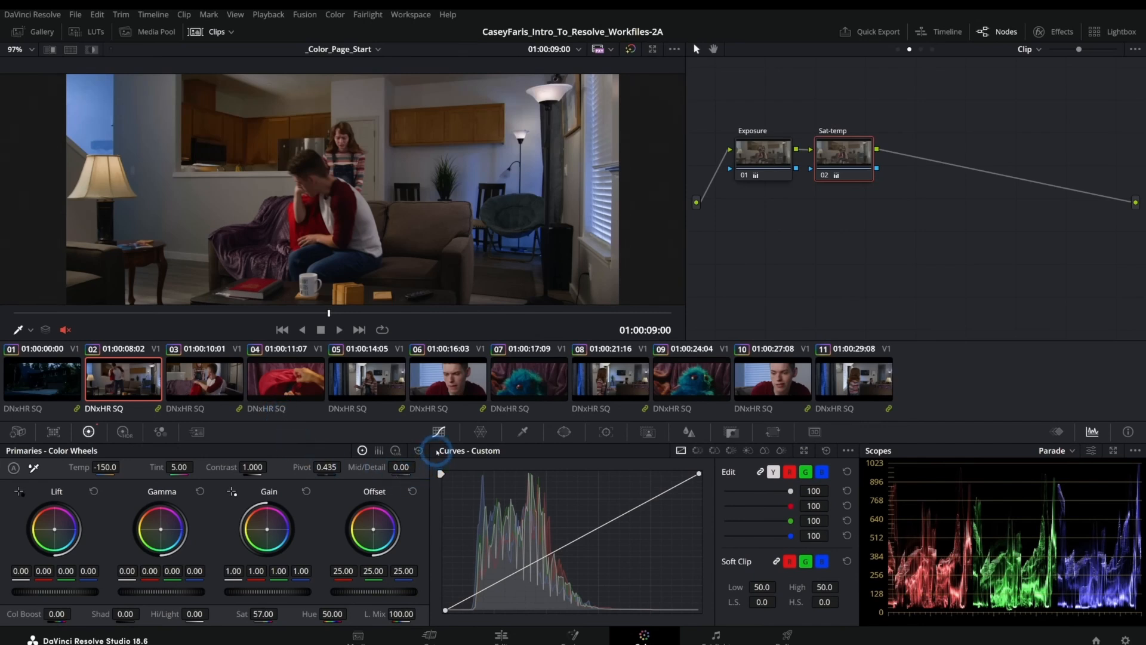
# Step: Compare close-up clips 06 and 10, and add a serial node after Sat-temp on clip 10
pyautogui.click(436, 394)
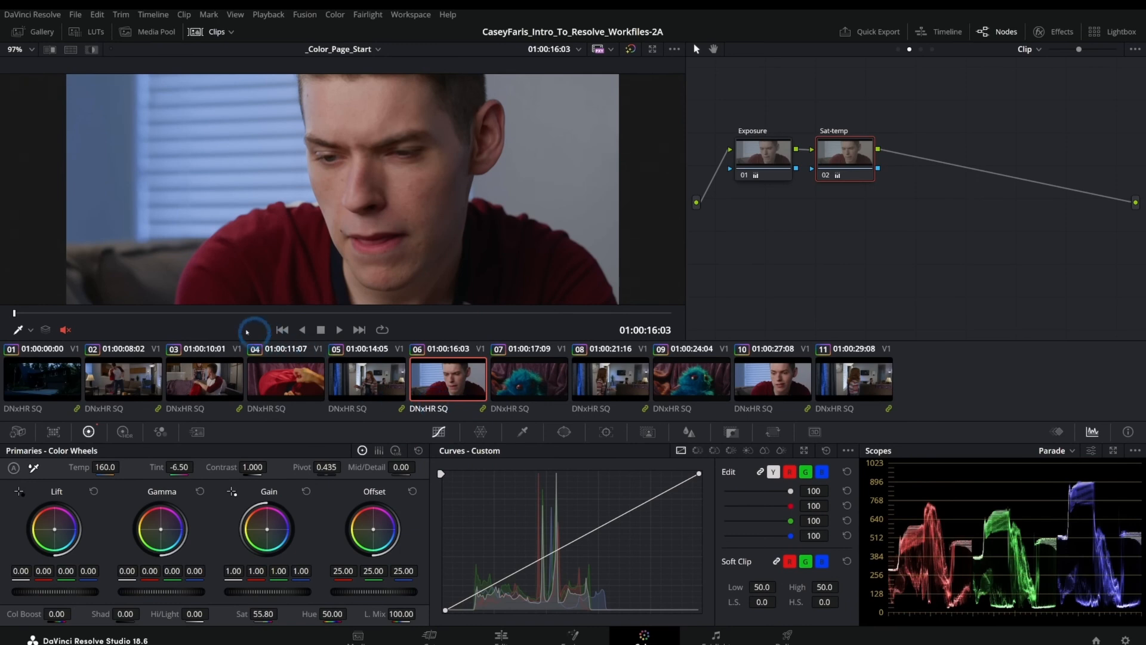
pyautogui.click(755, 385)
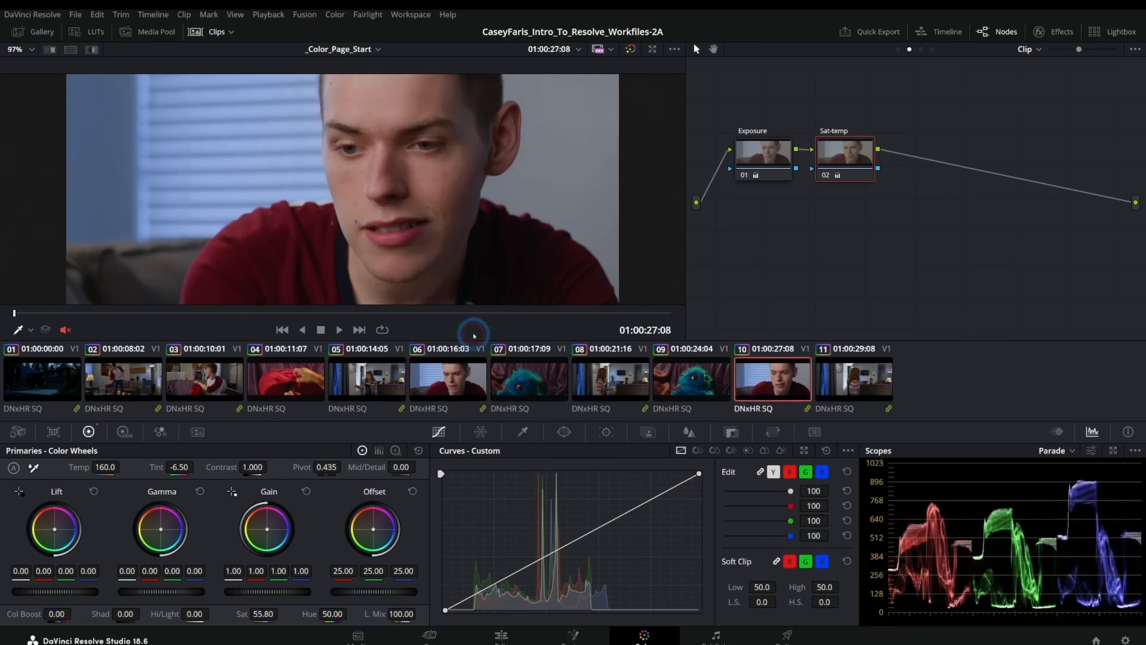
pyautogui.click(485, 391)
pyautogui.click(775, 389)
pyautogui.hotkey('alt', 's')
# Step: Try Offset at 17.45 and a strong magenta Gain shift on node 03, resetting each adjustment
pyautogui.moveTo(373, 594); pyautogui.dragTo(421, 490)
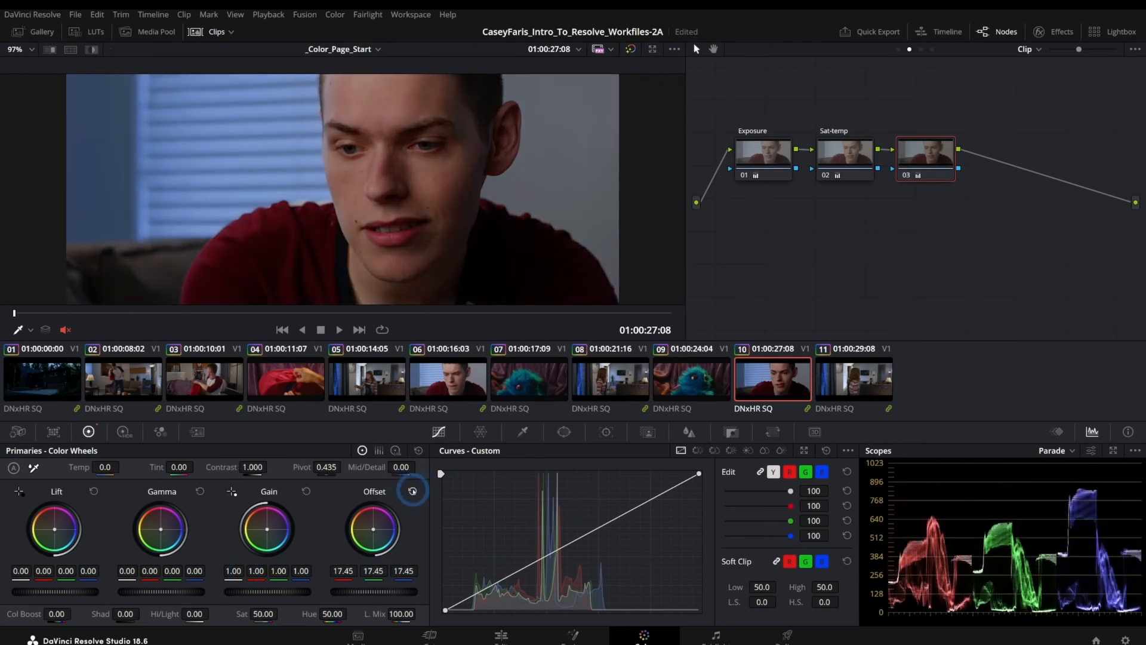
pyautogui.click(413, 491)
pyautogui.moveTo(267, 528); pyautogui.dragTo(324, 487)
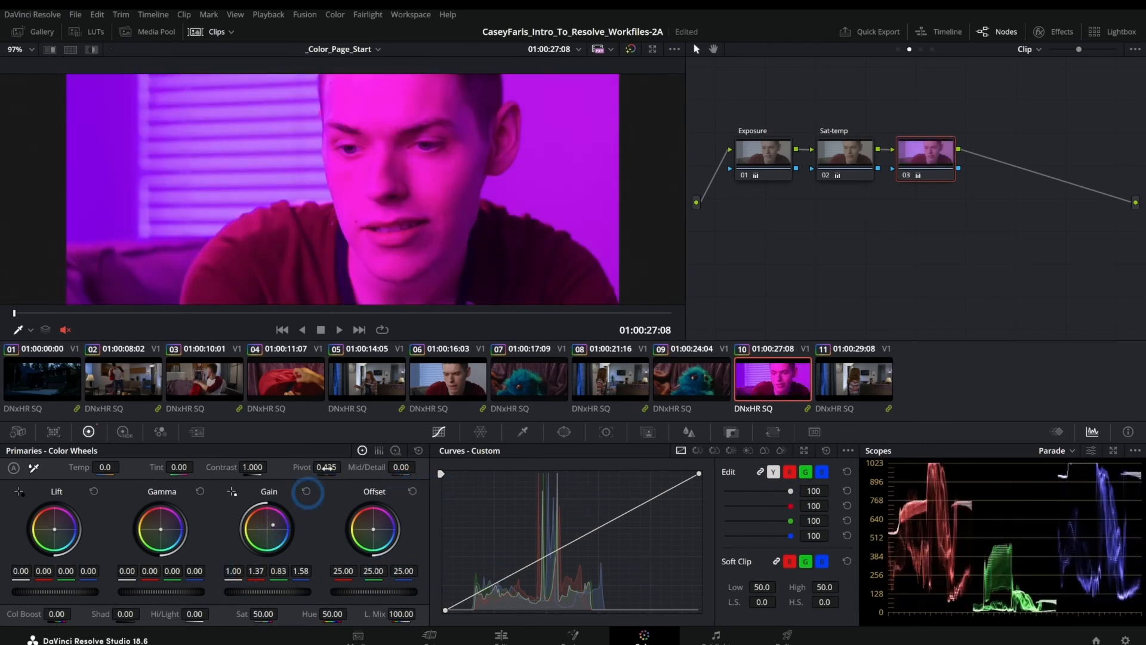
pyautogui.rightClick(930, 160)
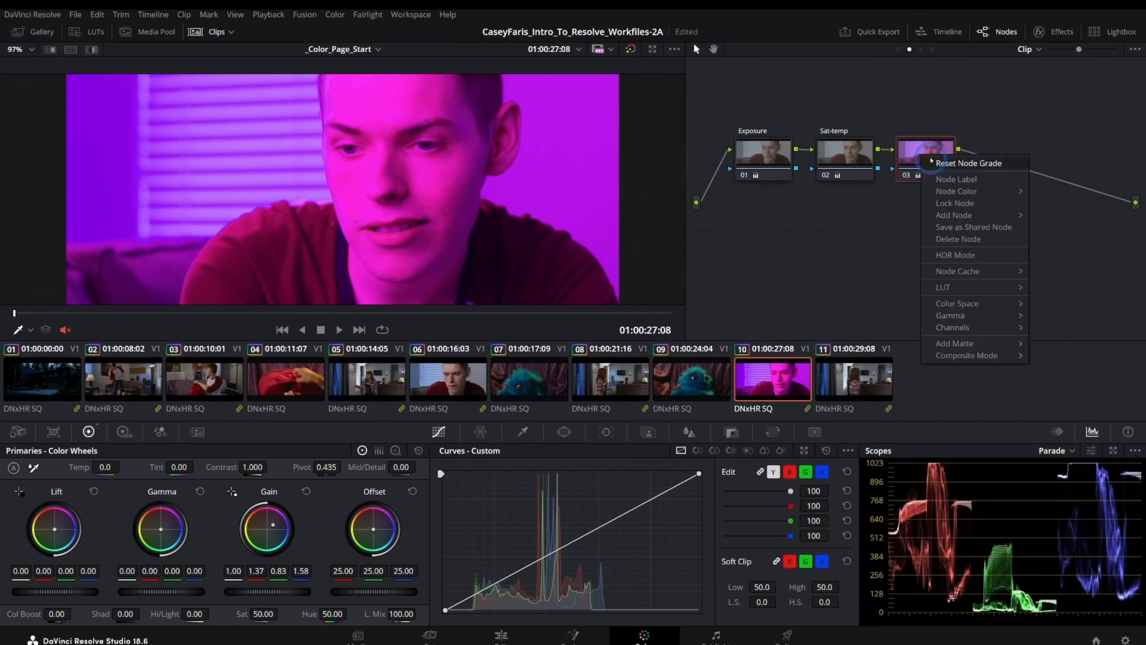
pyautogui.click(967, 163)
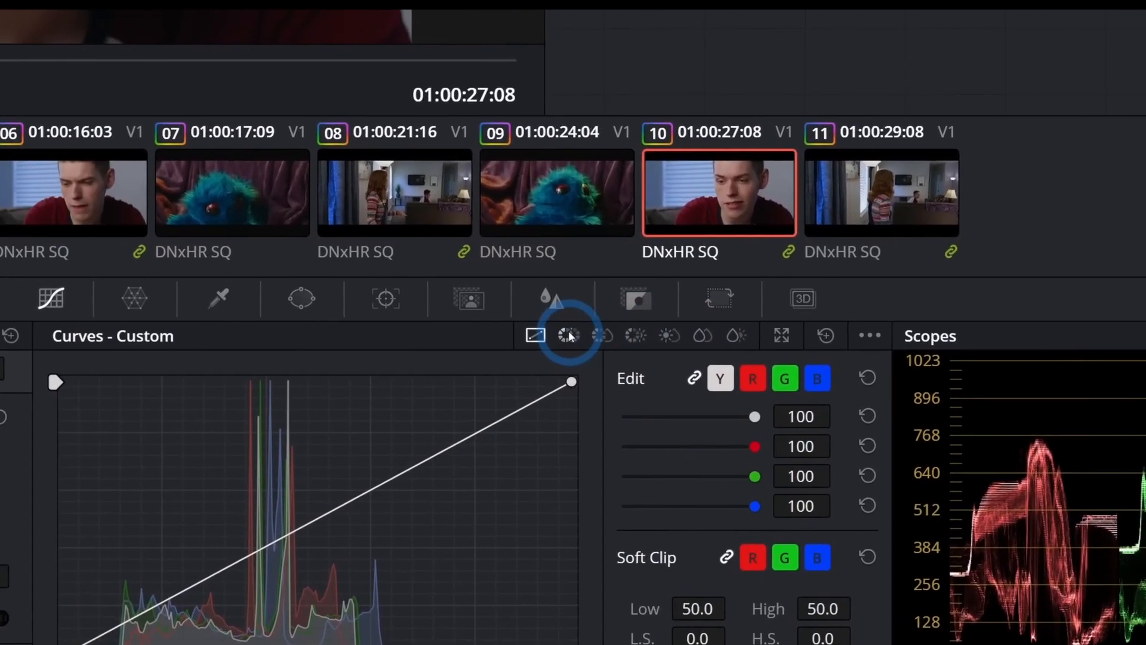
# Step: View the Hue Vs Hue, Hue Vs Sat and Hue Vs Lum curves, returning to Hue Vs Hue
pyautogui.click(459, 334)
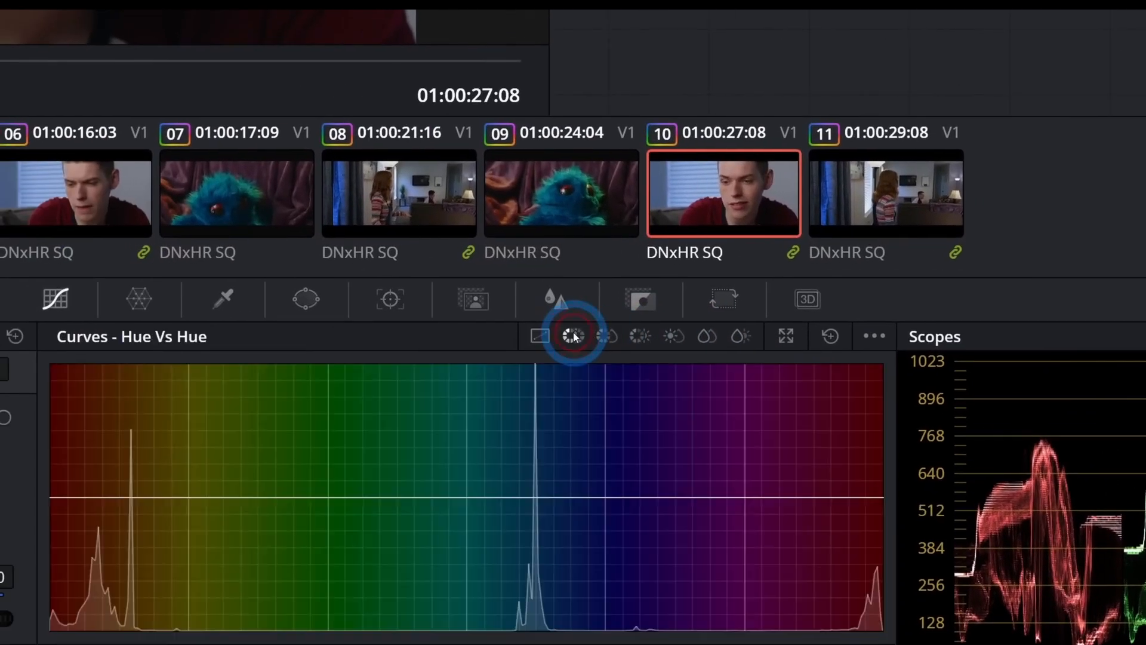
pyautogui.click(608, 336)
pyautogui.click(640, 336)
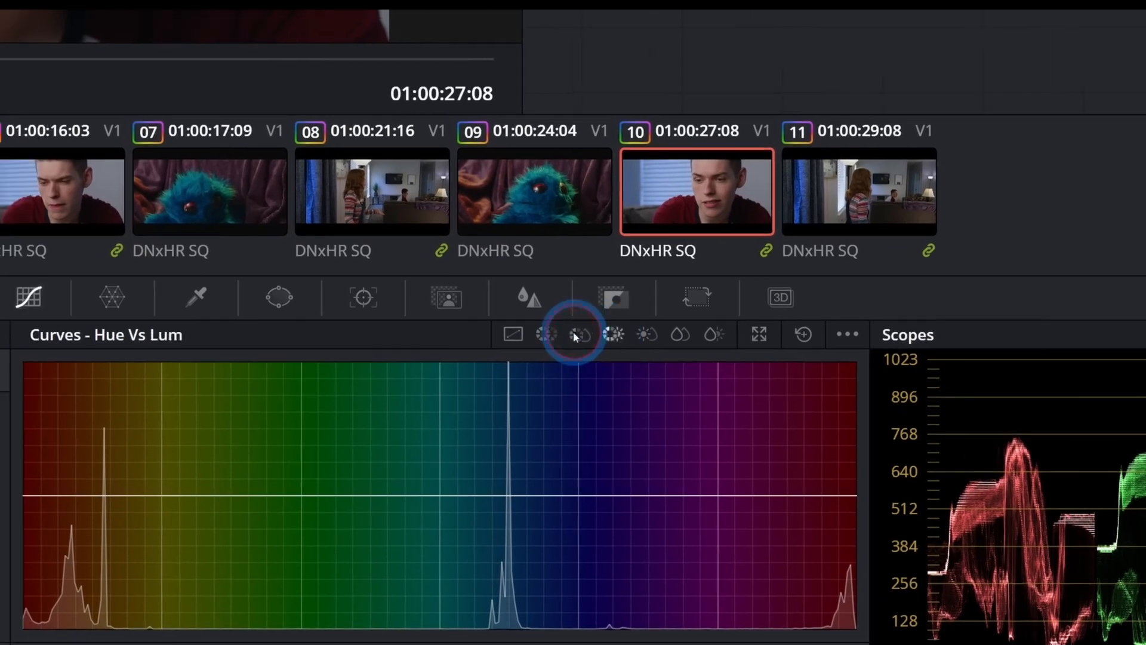
pyautogui.click(576, 335)
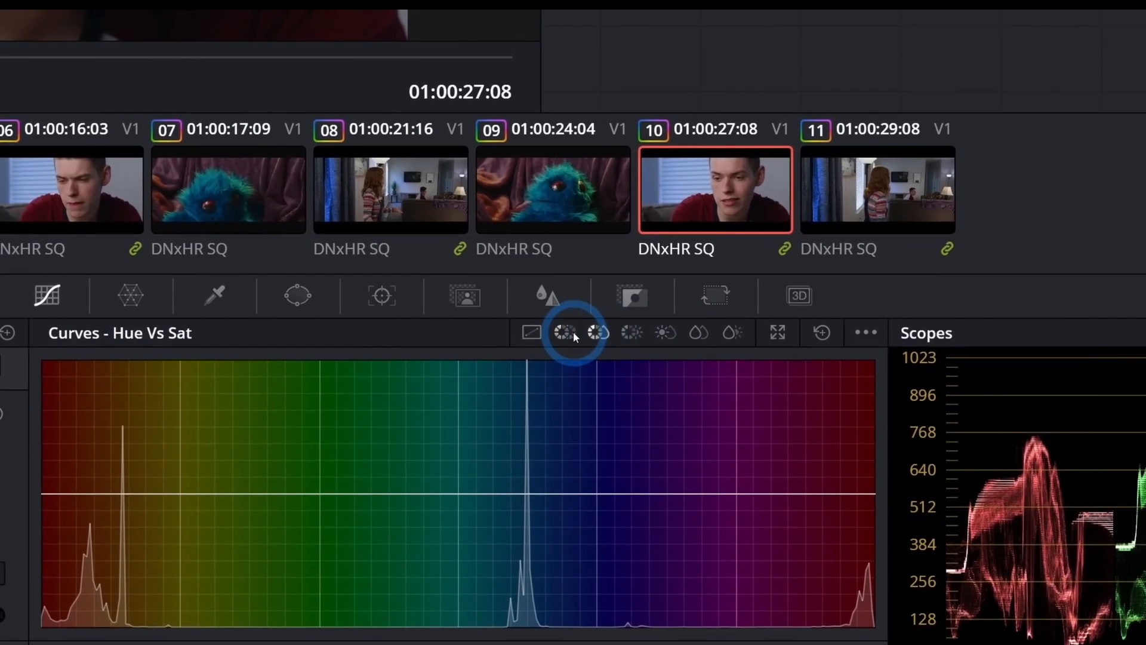
pyautogui.click(573, 333)
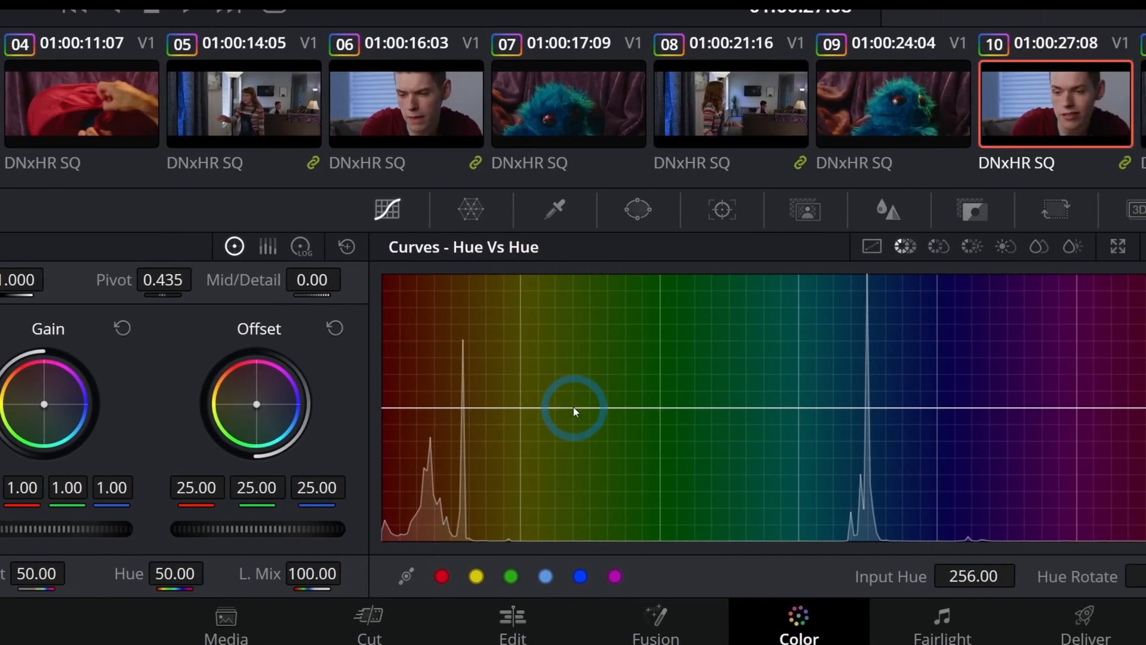
# Step: Try adding control points along the Hue Vs Hue line and bending the curve between them
pyautogui.click(597, 406)
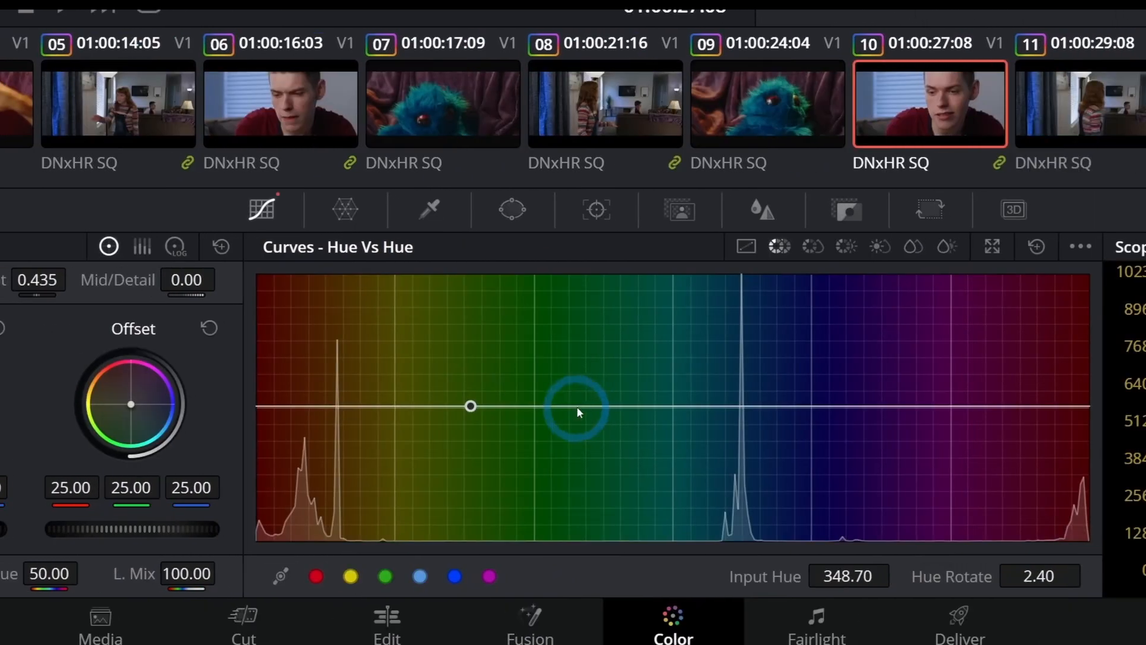
pyautogui.click(592, 407)
pyautogui.moveTo(529, 406); pyautogui.dragTo(573, 379)
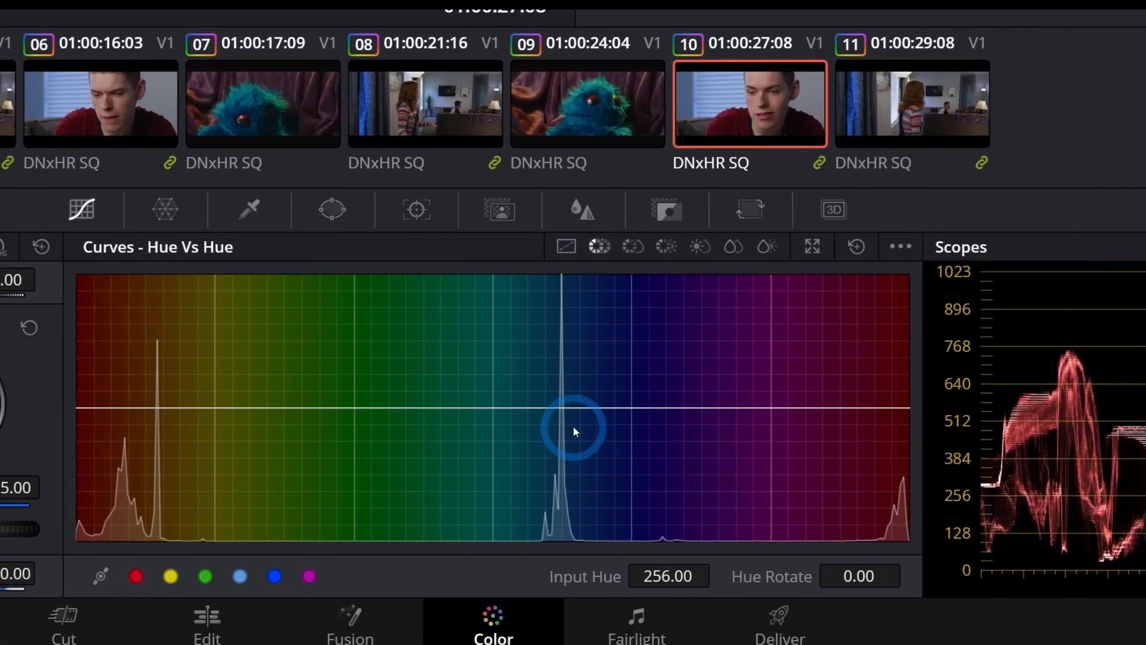
# Step: Bracket the blue histogram spike with Hue Vs Hue control points, level them, and add a point between them
pyautogui.click(573, 406)
pyautogui.click(462, 405)
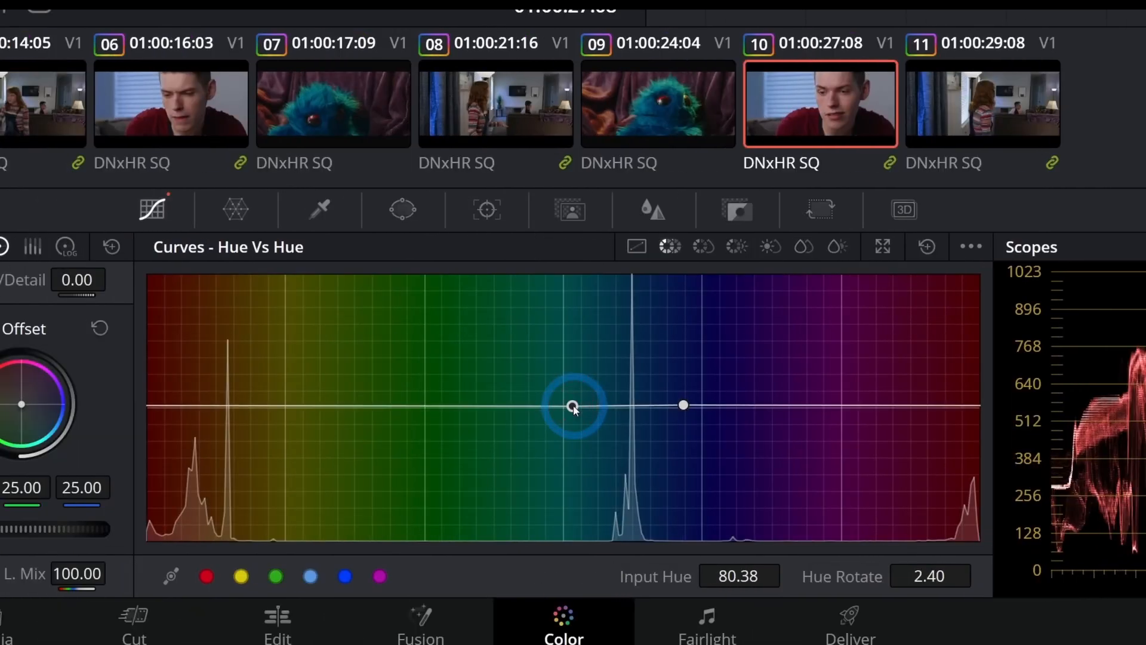
pyautogui.moveTo(572, 406); pyautogui.dragTo(572, 407)
pyautogui.moveTo(684, 404); pyautogui.dragTo(685, 407)
pyautogui.click(629, 406)
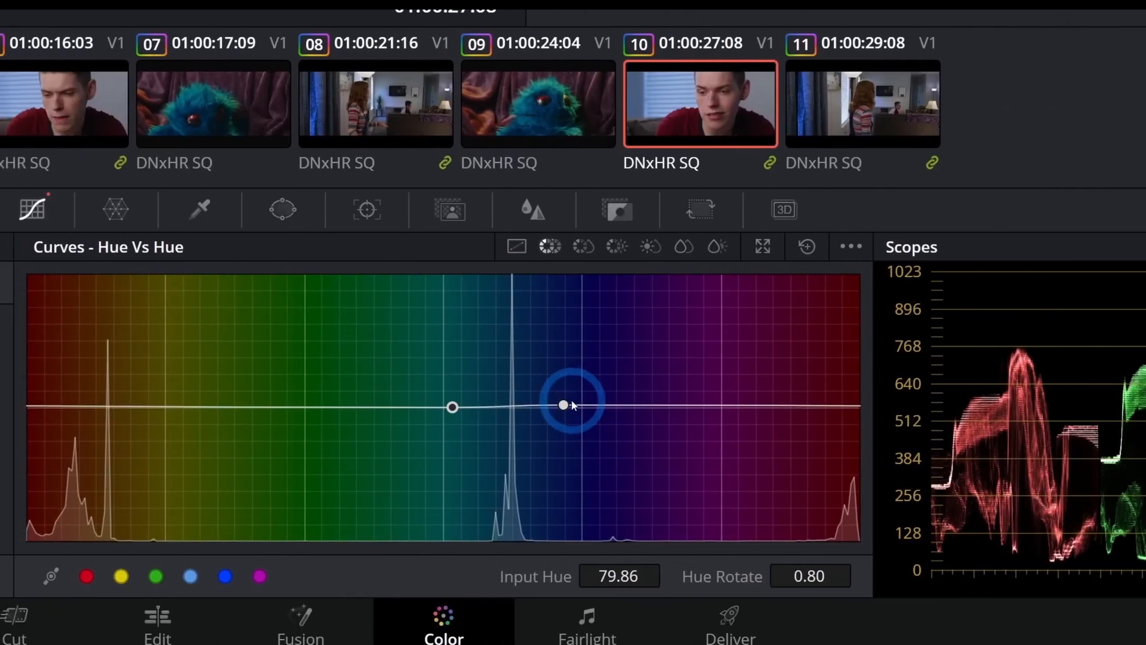
pyautogui.moveTo(573, 407)
pyautogui.mouseDown()
pyautogui.moveTo(572, 384)
pyautogui.moveTo(577, 404)
pyautogui.mouseUp()
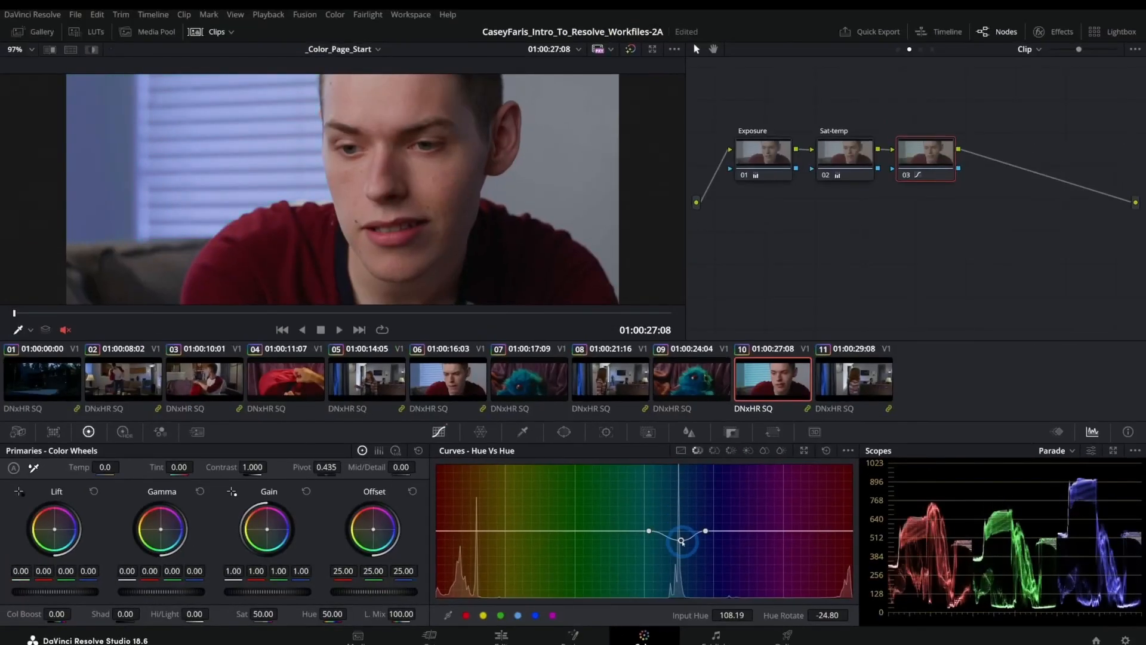
# Step: Try rotating the blue hue down and up with the middle Hue Vs Hue point, and reset the curve
pyautogui.moveTo(679, 521); pyautogui.dragTo(679, 554)
pyautogui.moveTo(677, 512); pyautogui.dragTo(678, 542)
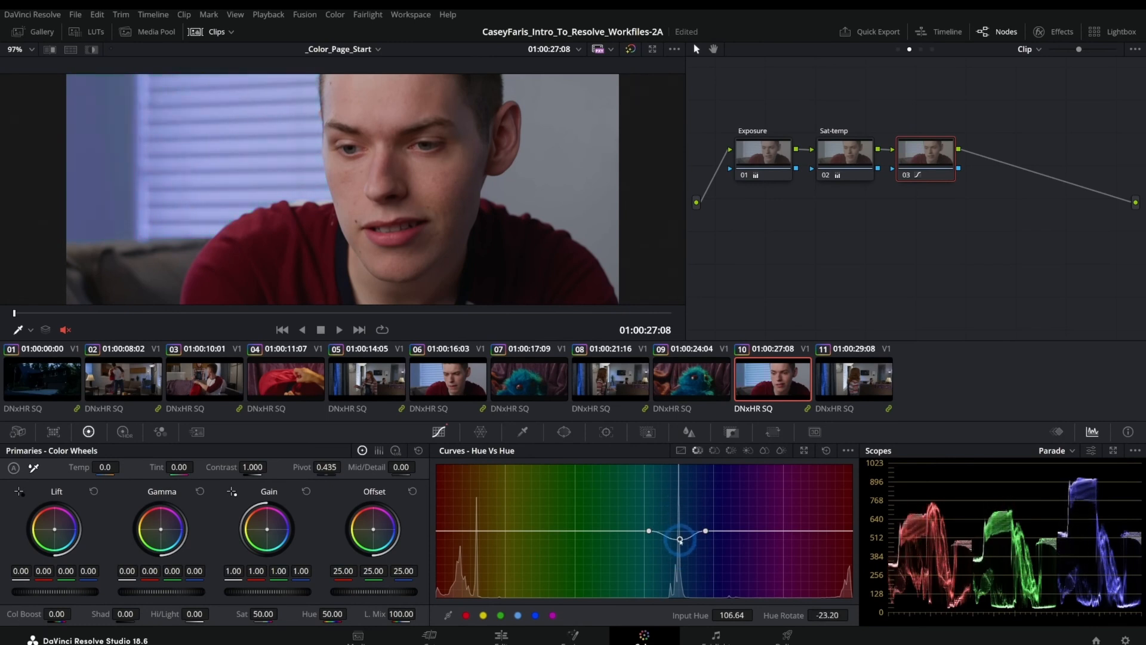
pyautogui.moveTo(680, 529)
pyautogui.mouseDown()
pyautogui.moveTo(678, 505)
pyautogui.moveTo(679, 549)
pyautogui.moveTo(678, 524)
pyautogui.mouseUp()
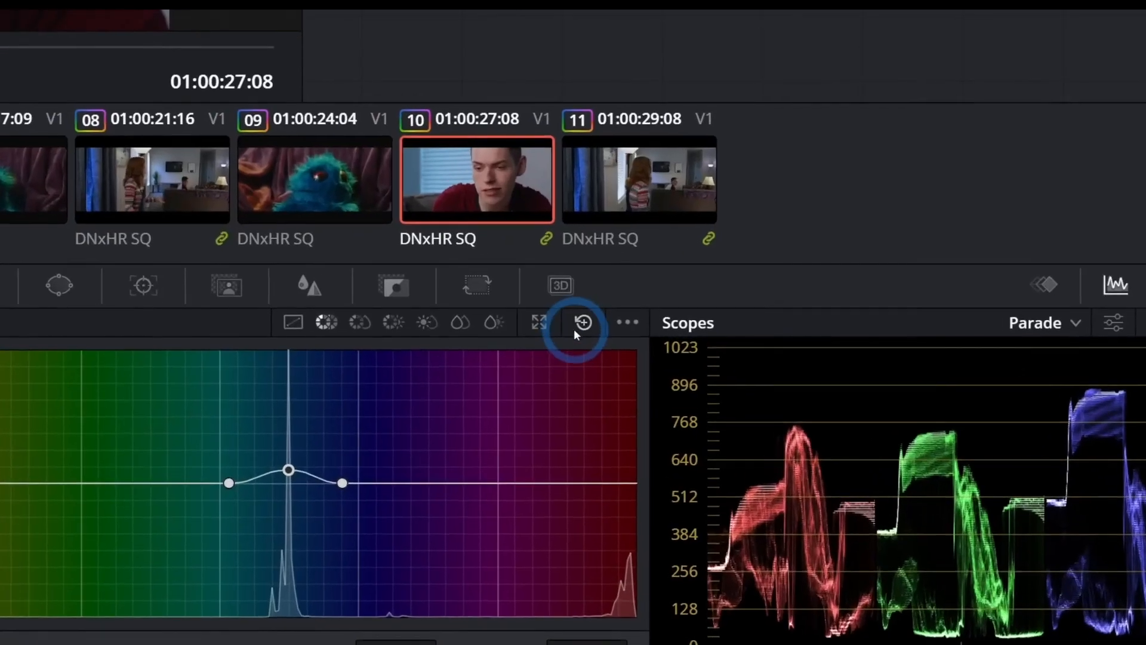
pyautogui.click(826, 450)
# Step: Try placing Hue Vs Sat control points on both sides of the blue spike, and undo them
pyautogui.click(558, 333)
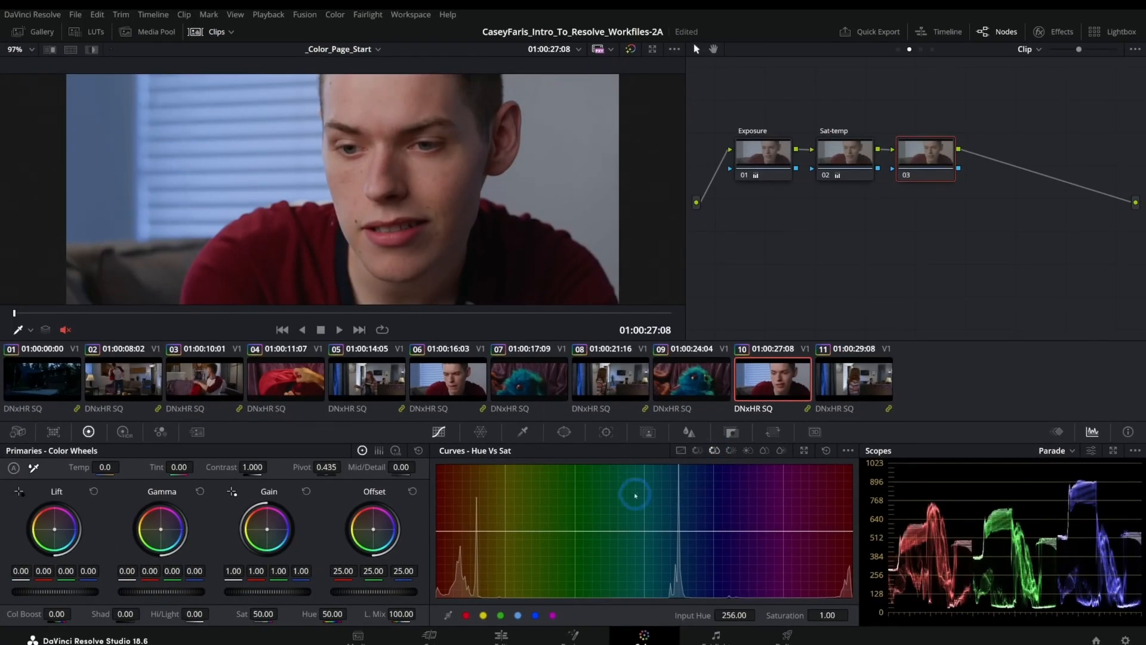
pyautogui.click(709, 530)
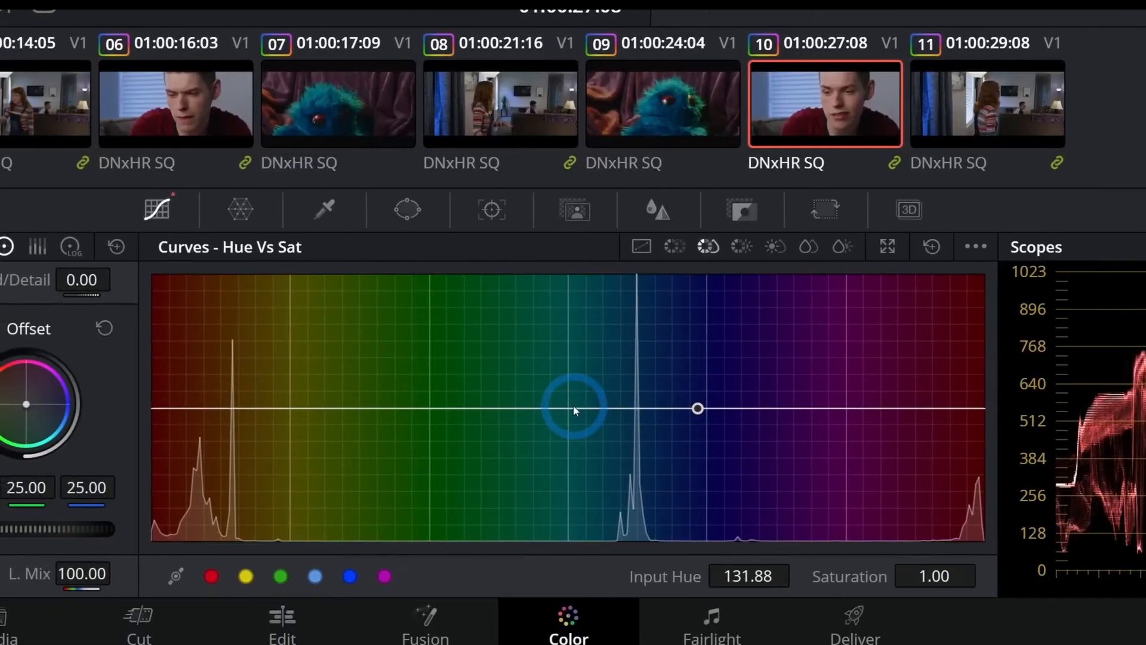
pyautogui.click(647, 530)
pyautogui.hotkey('ctrl', 'z')
pyautogui.hotkey('ctrl', 'z')
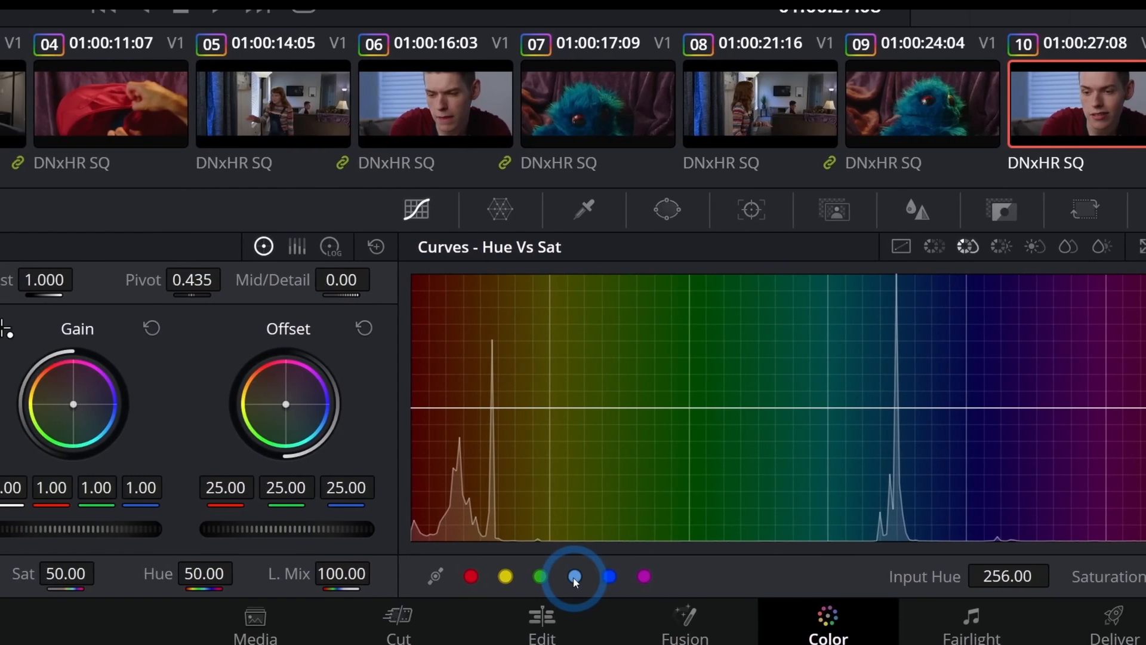
# Step: Try the preset cyan range on the Hue Vs Sat curve with its centre at 0.85 saturation, and undo it
pyautogui.click(574, 576)
pyautogui.click(829, 408)
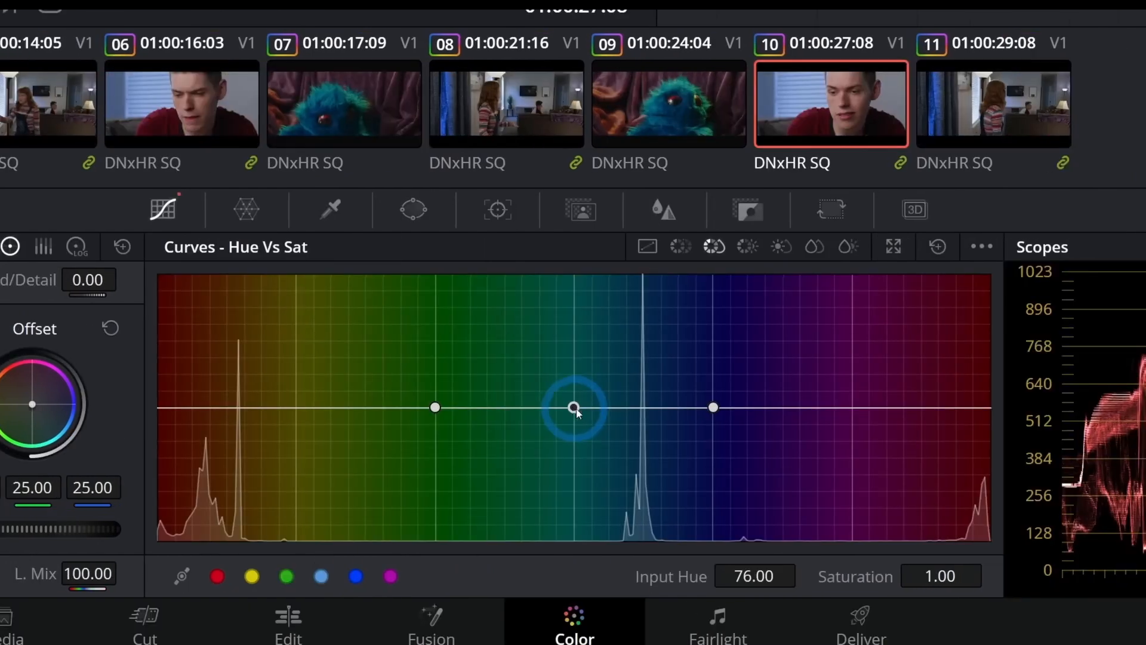
pyautogui.moveTo(573, 408); pyautogui.dragTo(573, 427)
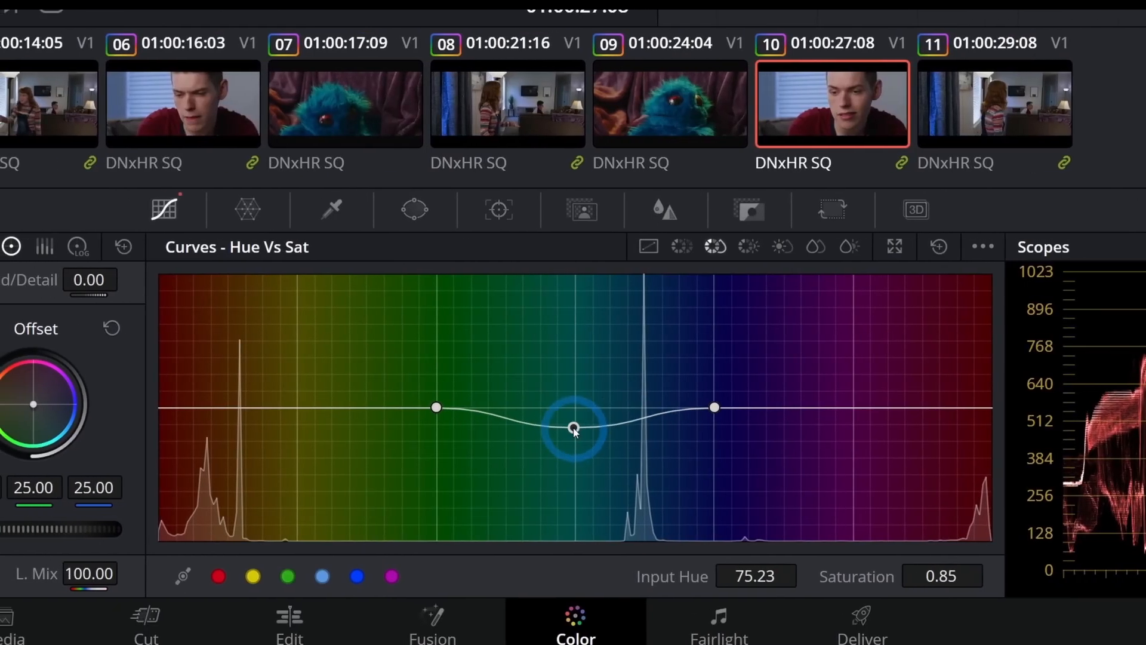
pyautogui.hotkey('ctrl', 'z')
pyautogui.hotkey('ctrl', 'z')
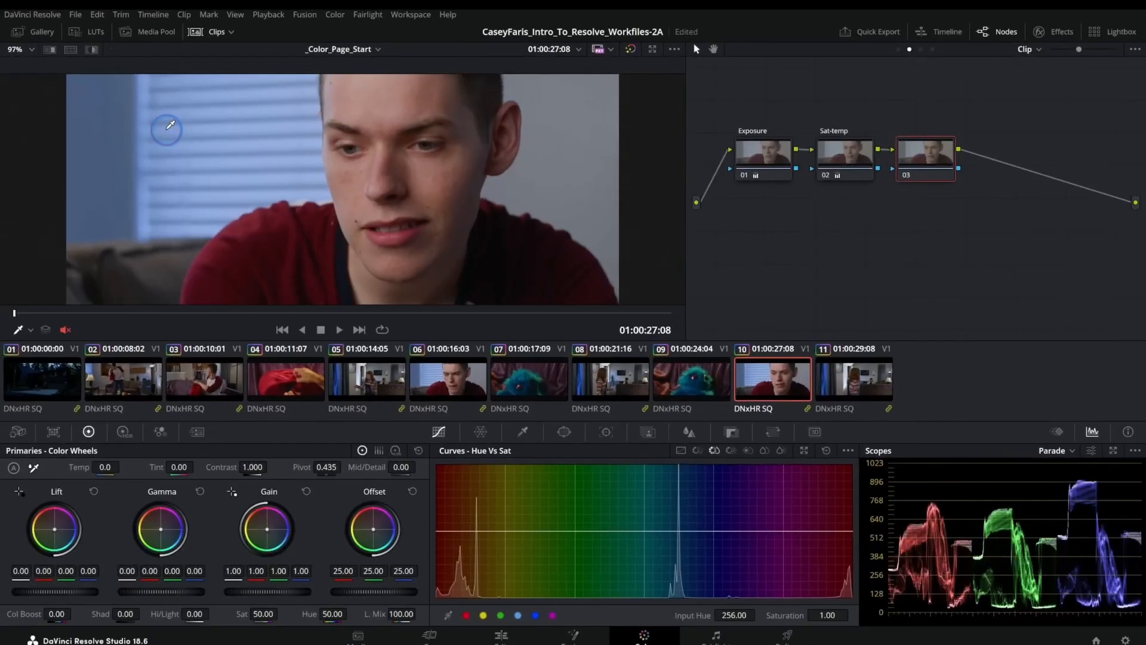
# Step: Sample a colour in the viewer to create Hue Vs Sat points on the blues, and lower their saturation to 0.49
pyautogui.click(333, 249)
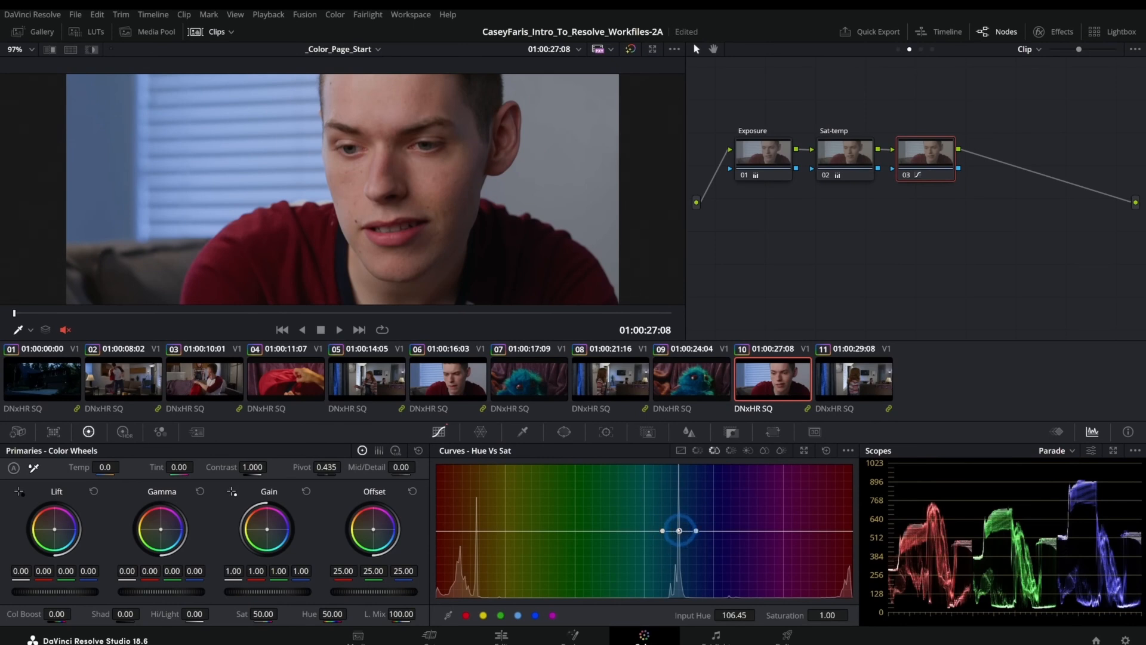
pyautogui.scroll(5, 233, 203)
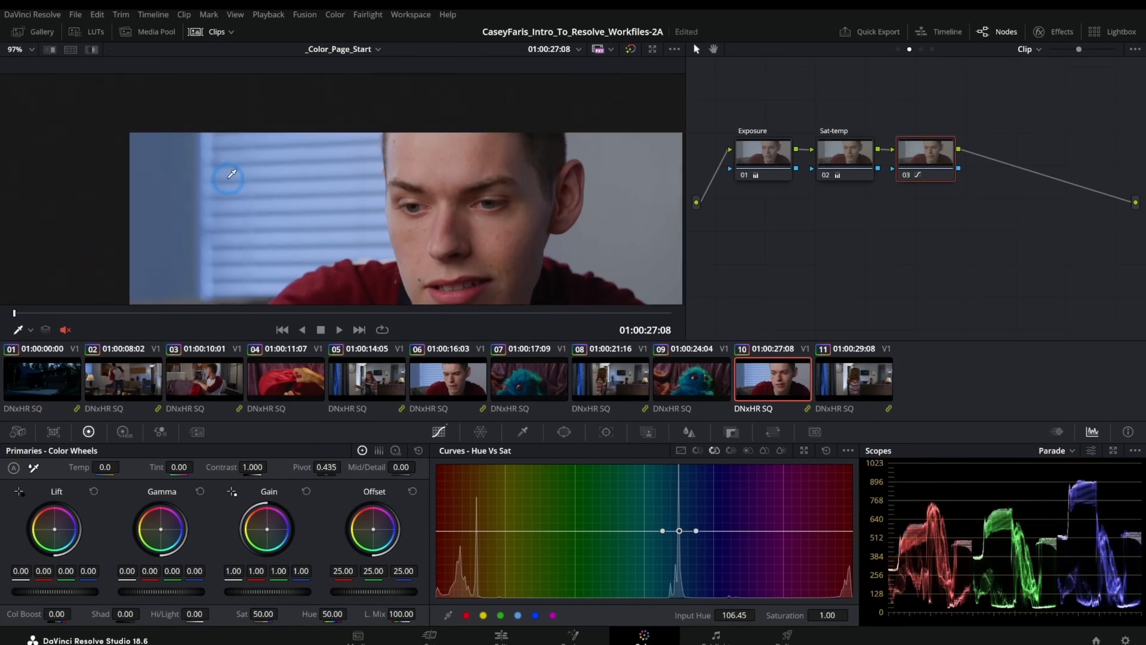
pyautogui.moveTo(235, 221); pyautogui.dragTo(314, 168)
pyautogui.moveTo(679, 531); pyautogui.dragTo(678, 565)
pyautogui.scroll(-6, 468, 179)
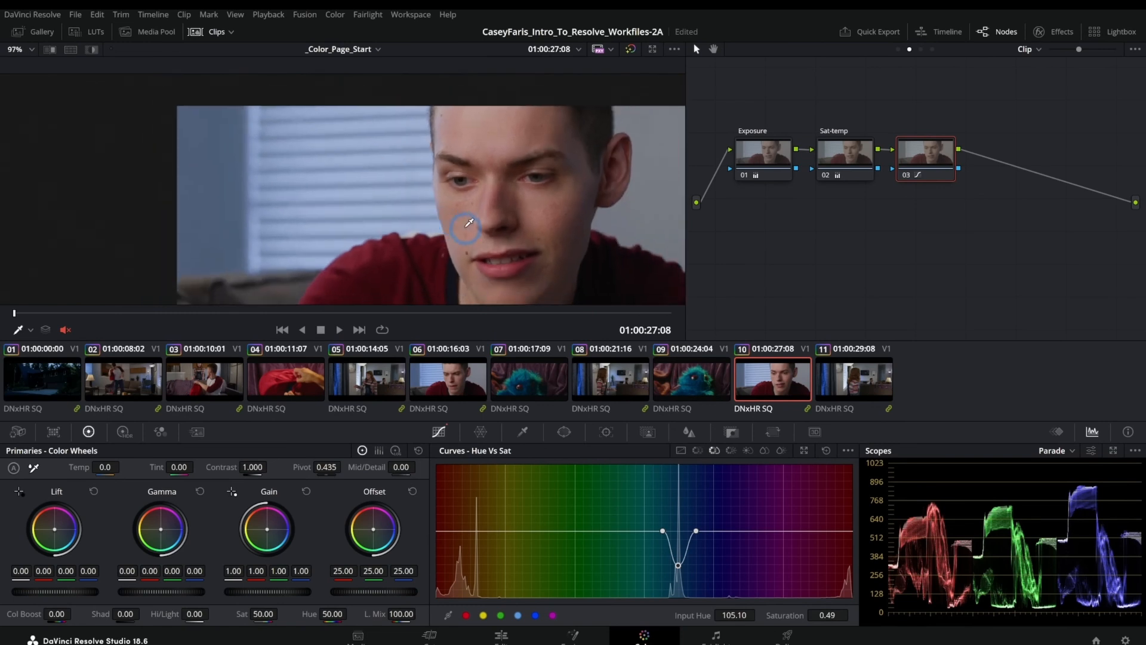
# Step: Toggle node 03 off and on repeatedly to compare the desaturated blue blinds with the original
pyautogui.click(865, 210)
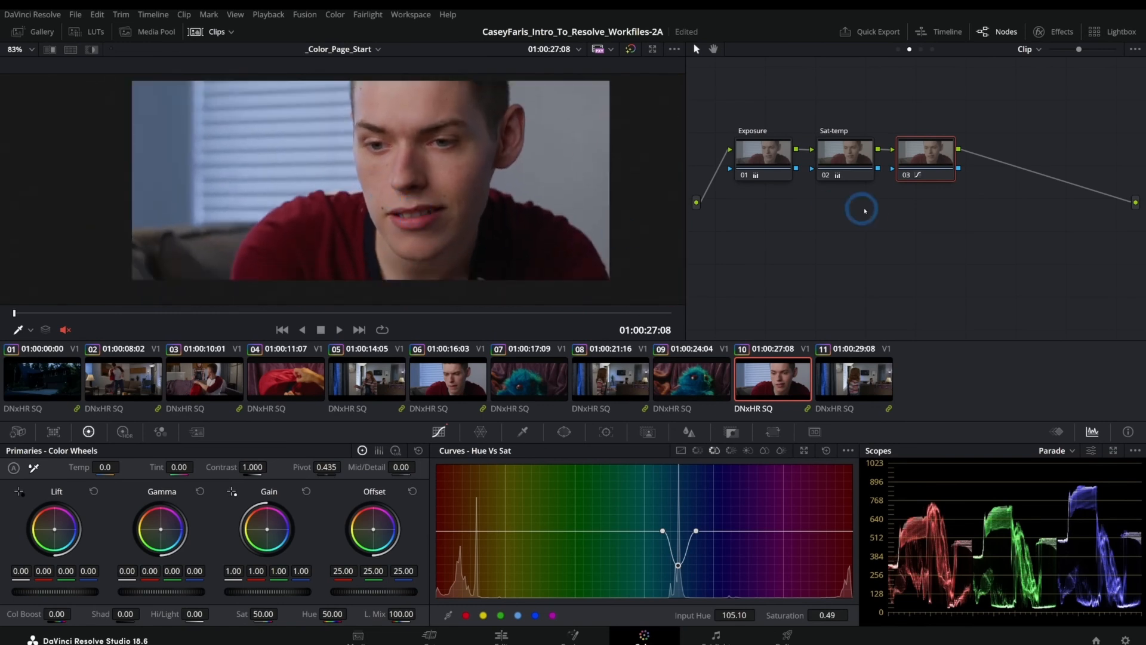
pyautogui.click(908, 175)
pyautogui.click(909, 178)
pyautogui.click(907, 179)
pyautogui.click(908, 179)
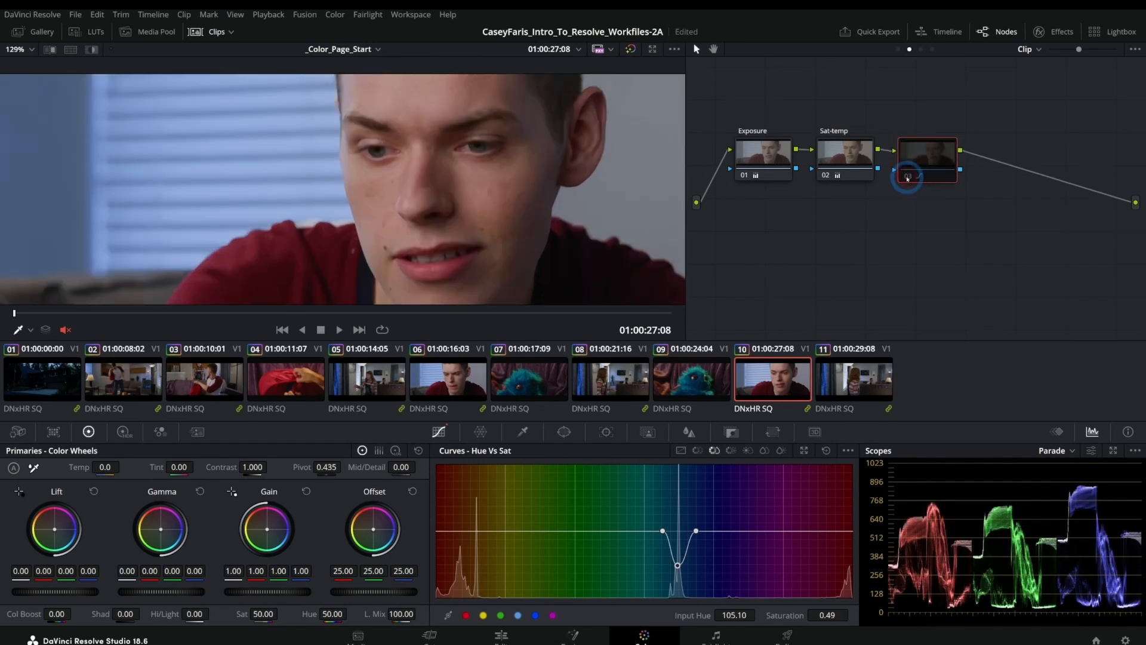
pyautogui.click(907, 179)
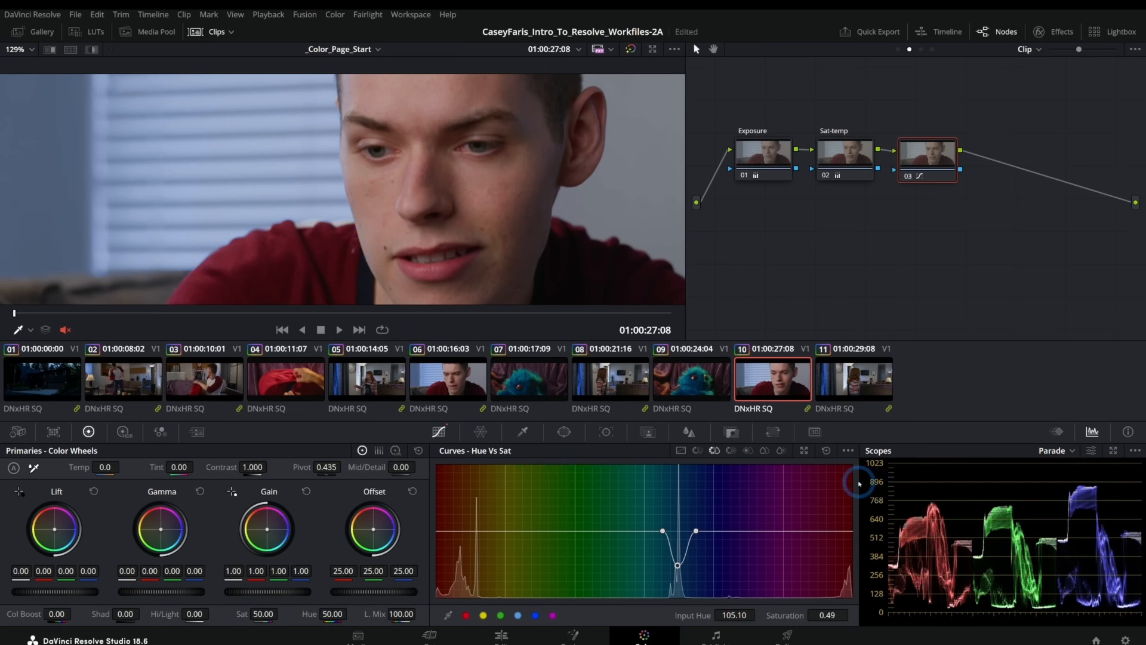
# Step: Reset the Hue Vs Sat curve on node 03 and display the Hue Vs Lum curve
pyautogui.click(826, 450)
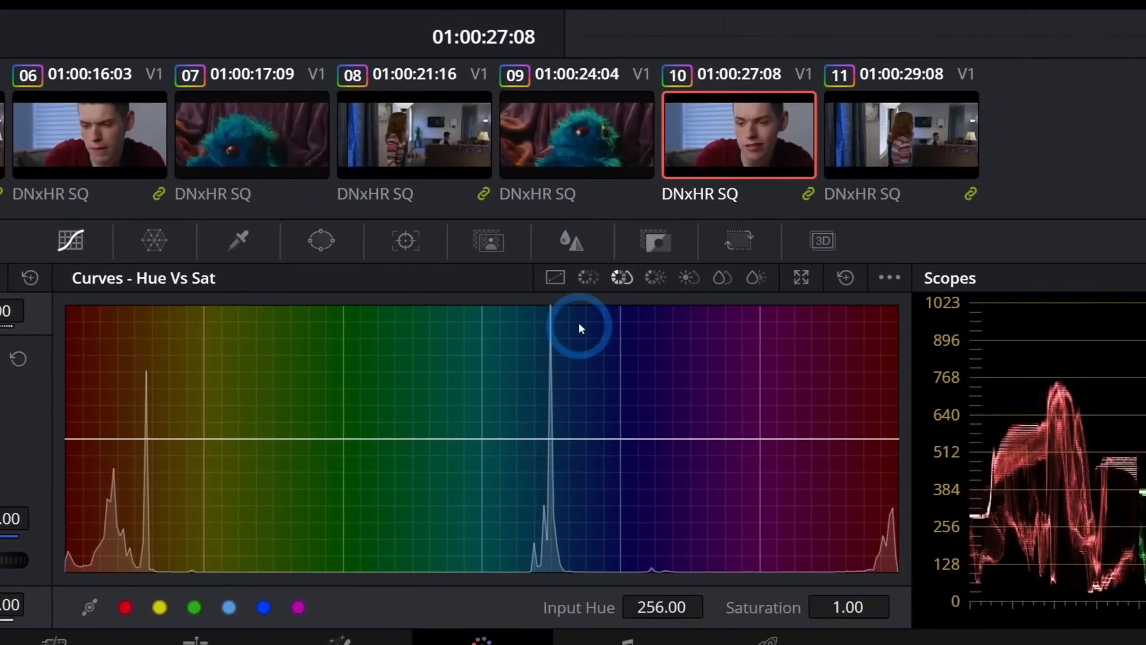
pyautogui.click(709, 451)
pyautogui.click(580, 331)
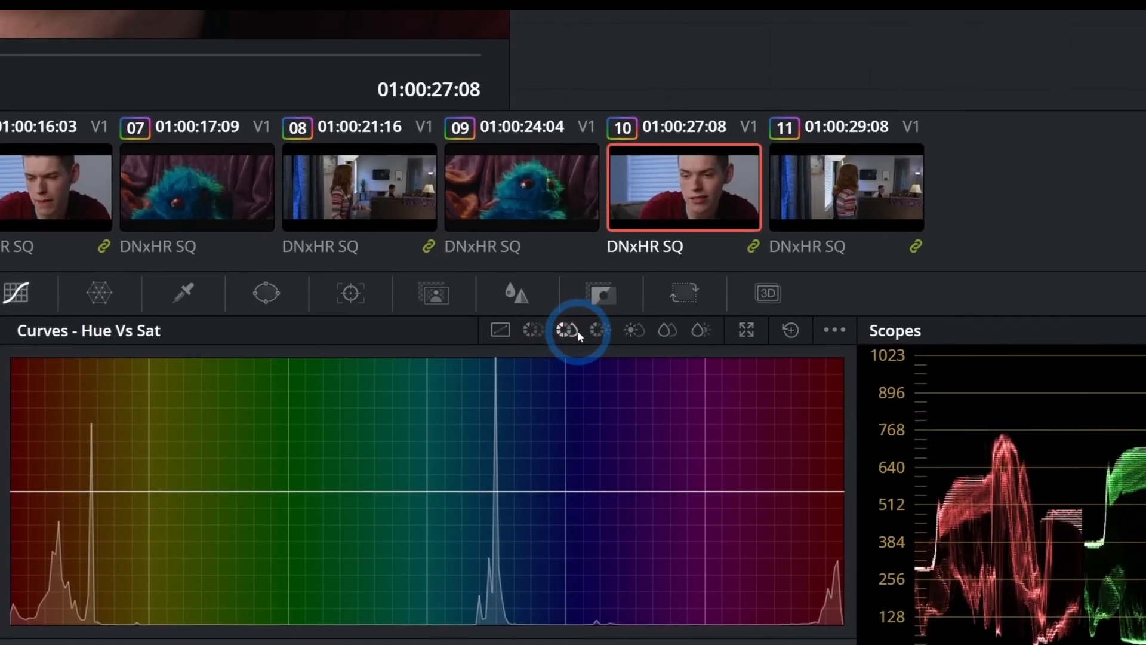
pyautogui.click(616, 330)
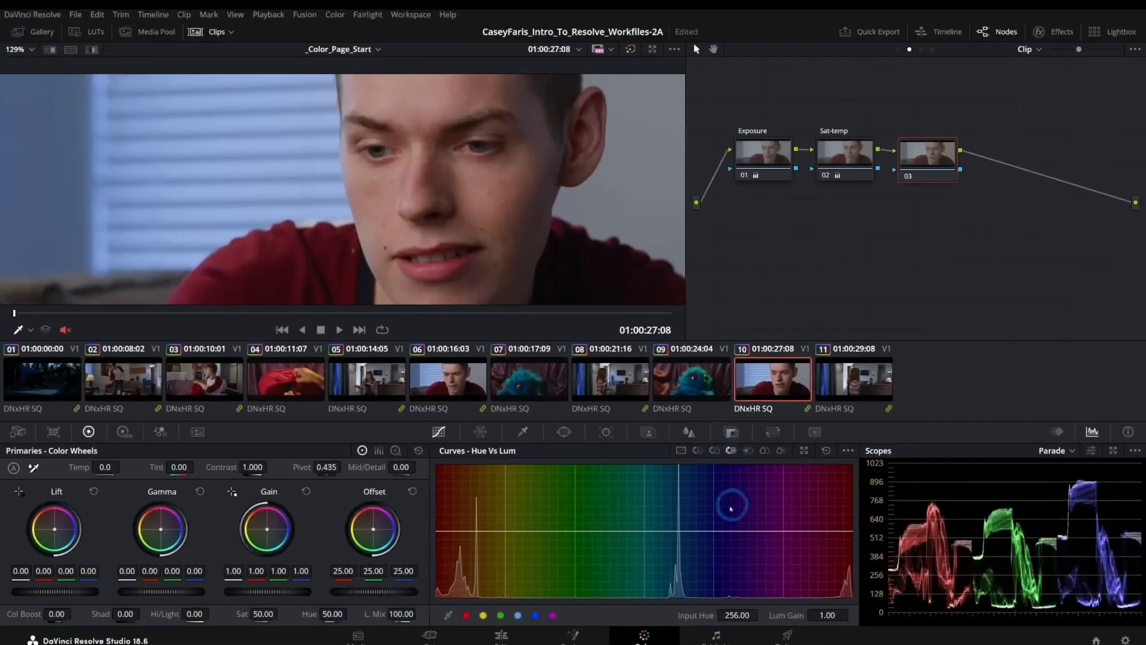
# Step: Try raising the luminance of the sampled blue blinds on the Hue Vs Lum curve, and display the Lum Vs Sat curve
pyautogui.click(148, 166)
pyautogui.moveTo(678, 531); pyautogui.dragTo(679, 495)
pyautogui.click(748, 450)
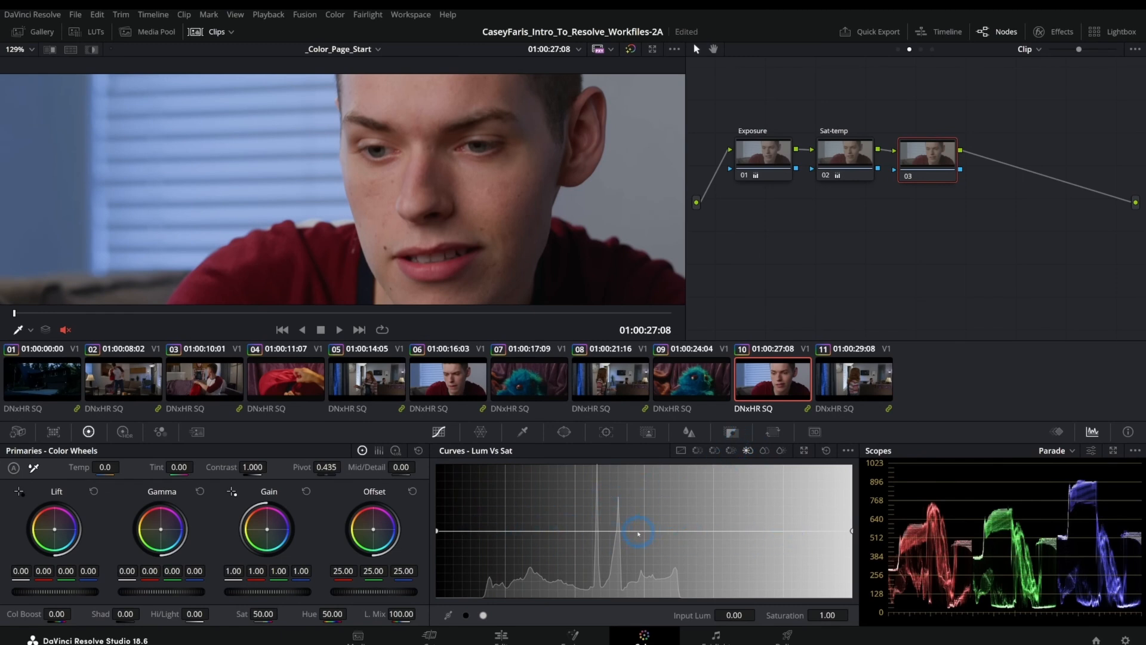
# Step: On clip 04, add a serial node after Sat-Temp and pull the high-saturation end of its Sat Vs Sat curve down to 0.00
pyautogui.click(764, 450)
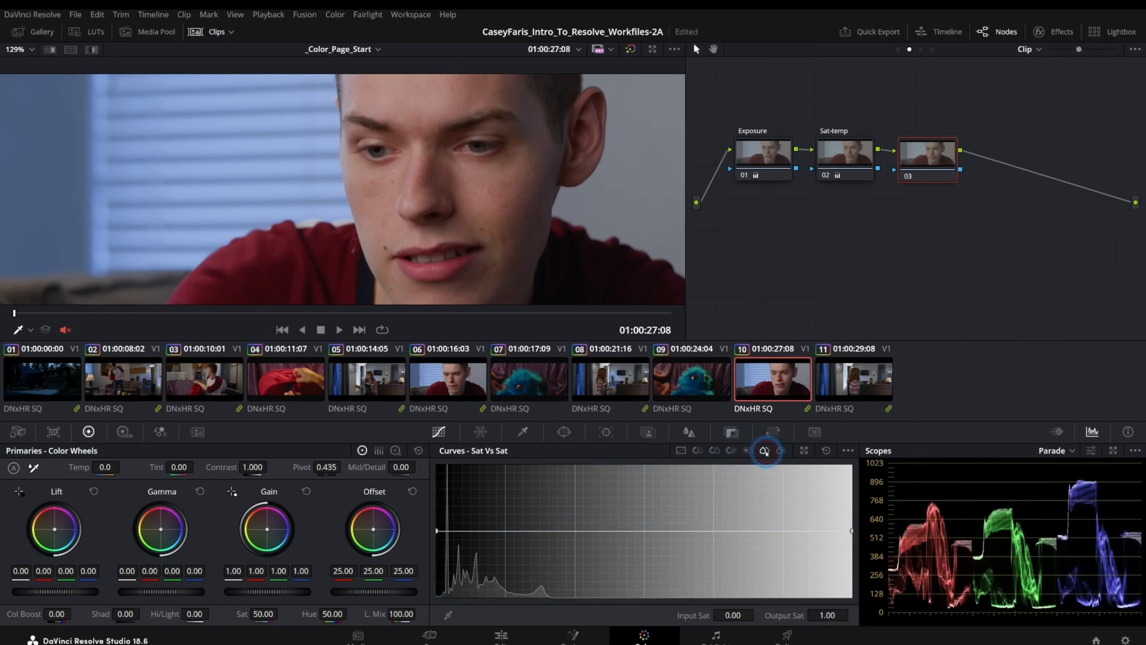
pyautogui.click(311, 369)
pyautogui.click(834, 149)
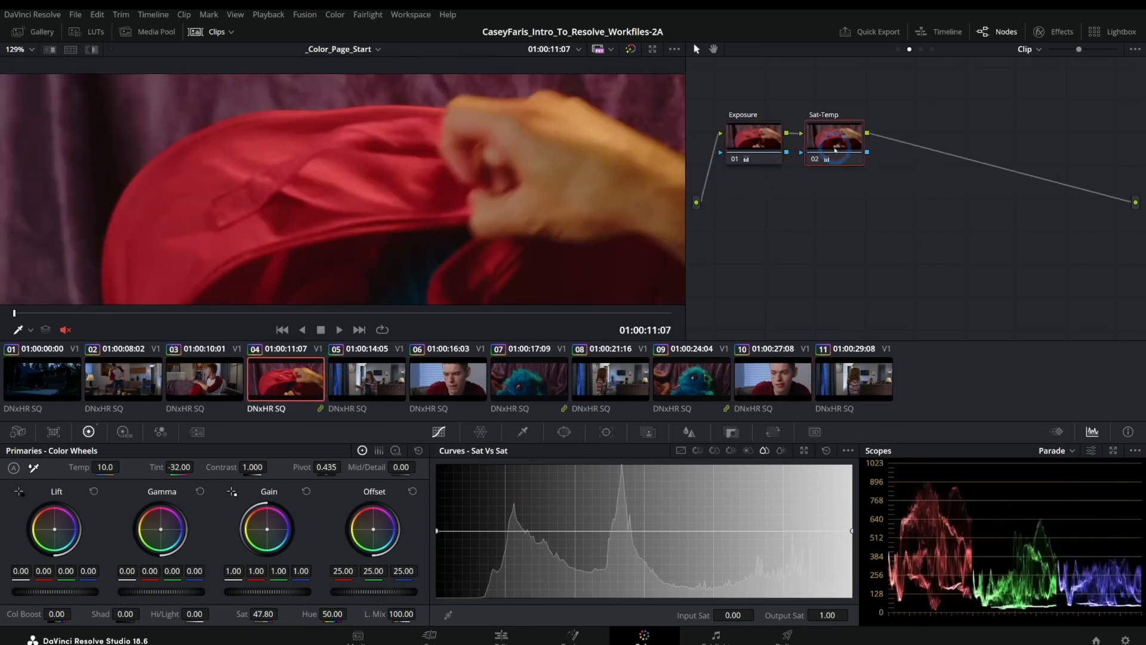
pyautogui.hotkey('alt', 's')
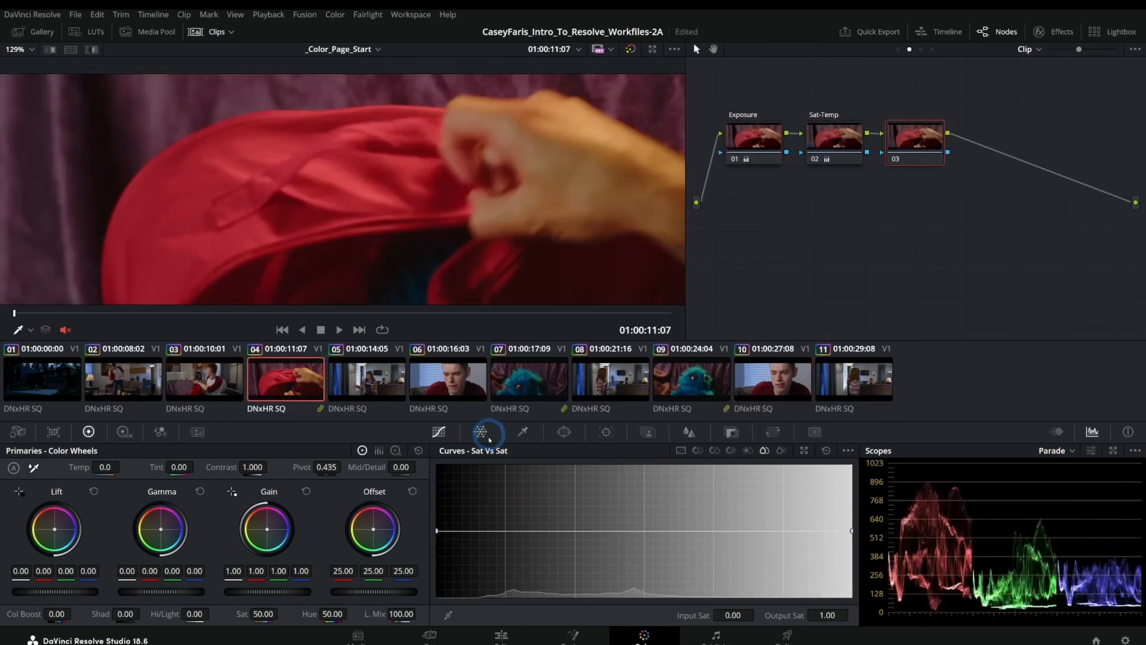
pyautogui.moveTo(850, 531); pyautogui.dragTo(848, 604)
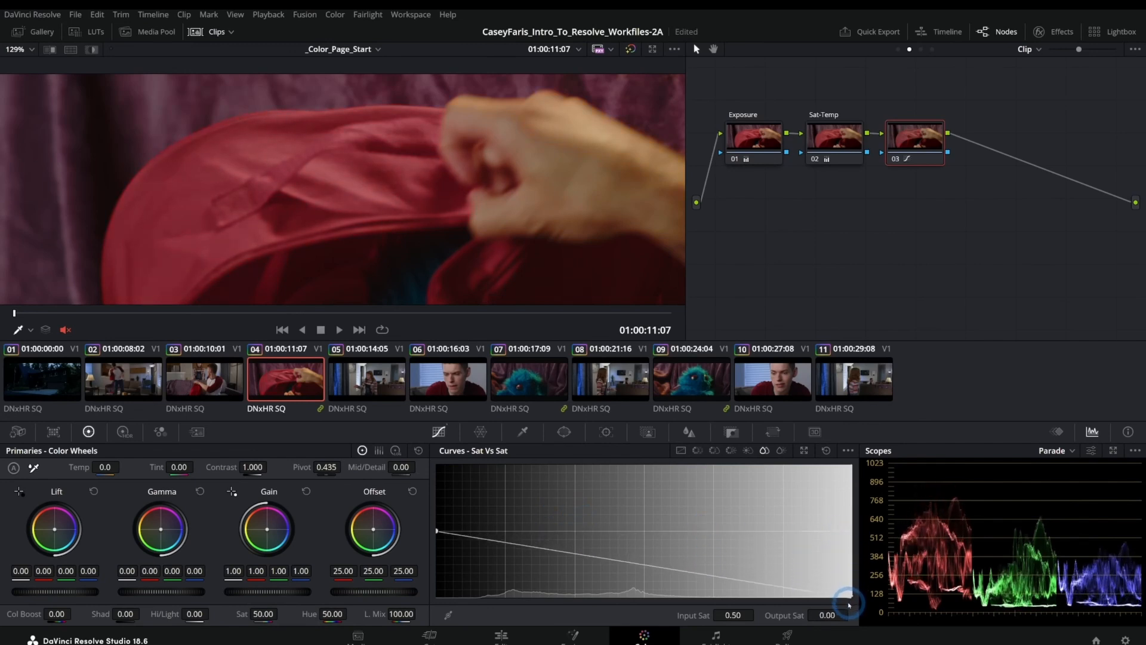
# Step: Toggle node 03 off and on to compare the desaturated red backpack with the original
pyautogui.scroll(-2, 394, 202)
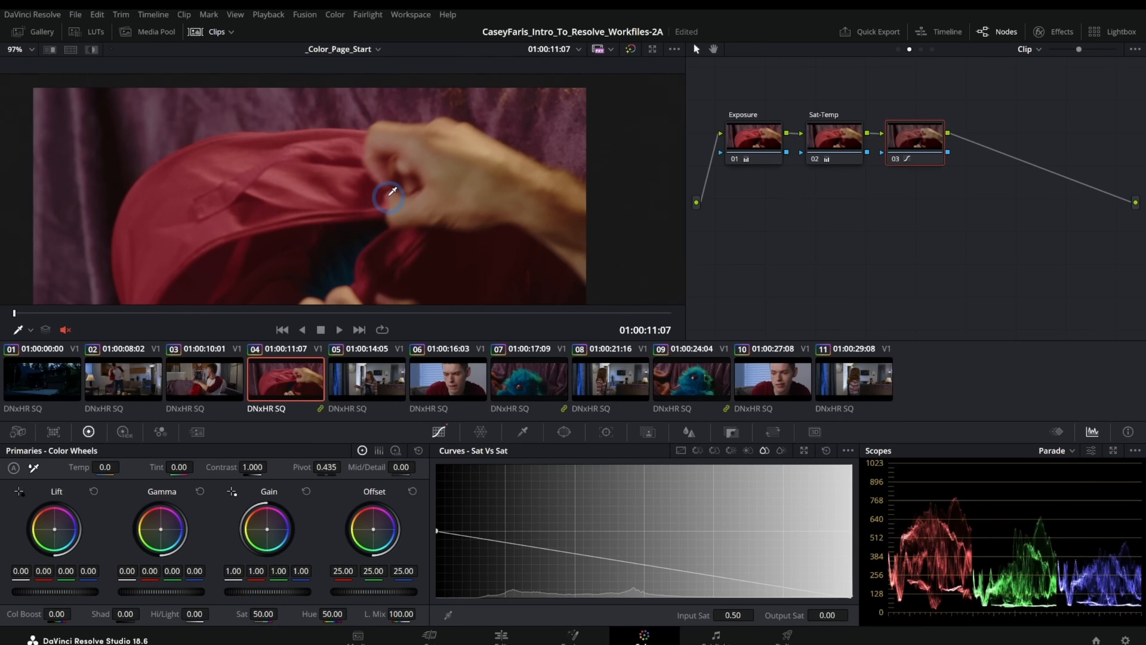
pyautogui.moveTo(389, 196); pyautogui.dragTo(397, 181)
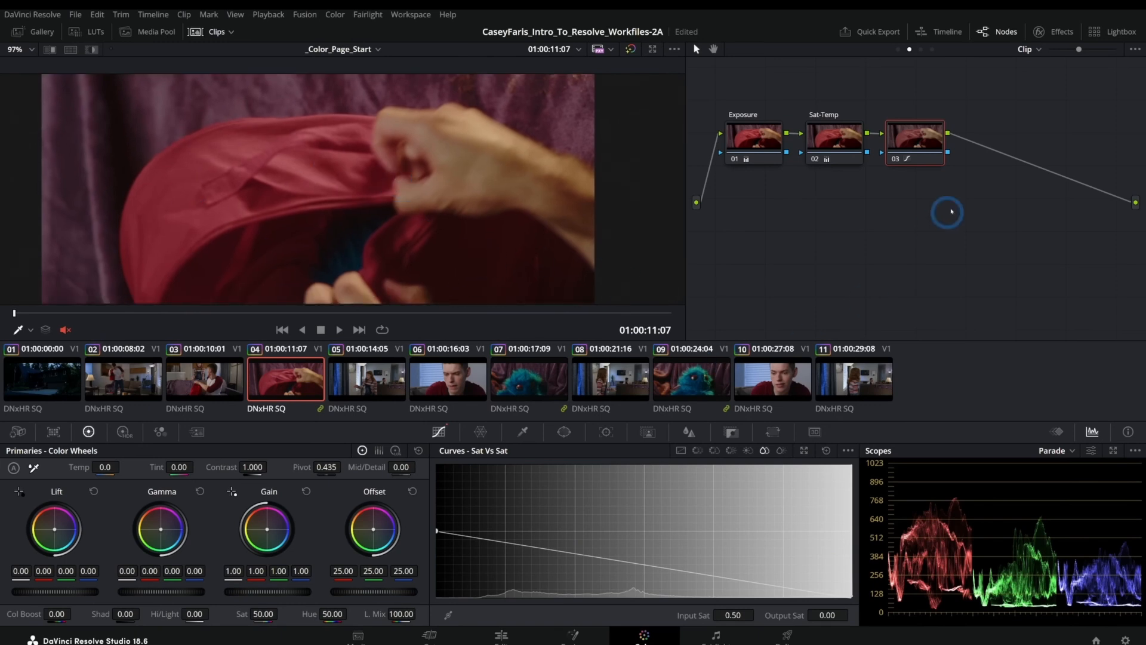
pyautogui.click(896, 159)
pyautogui.click(896, 158)
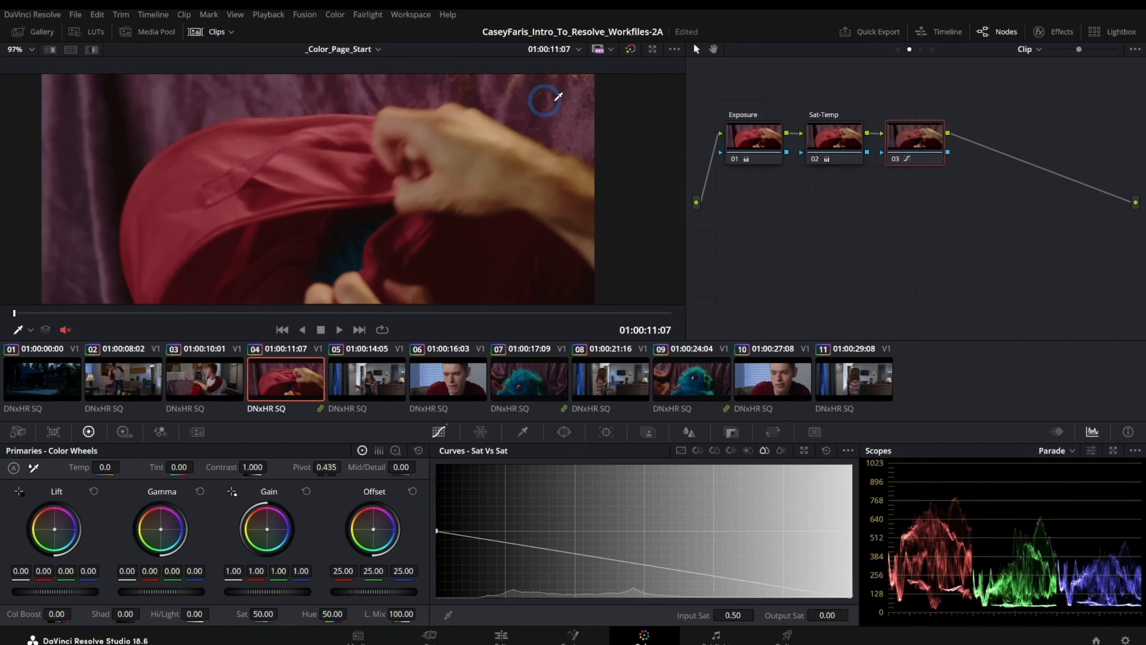
pyautogui.click(895, 159)
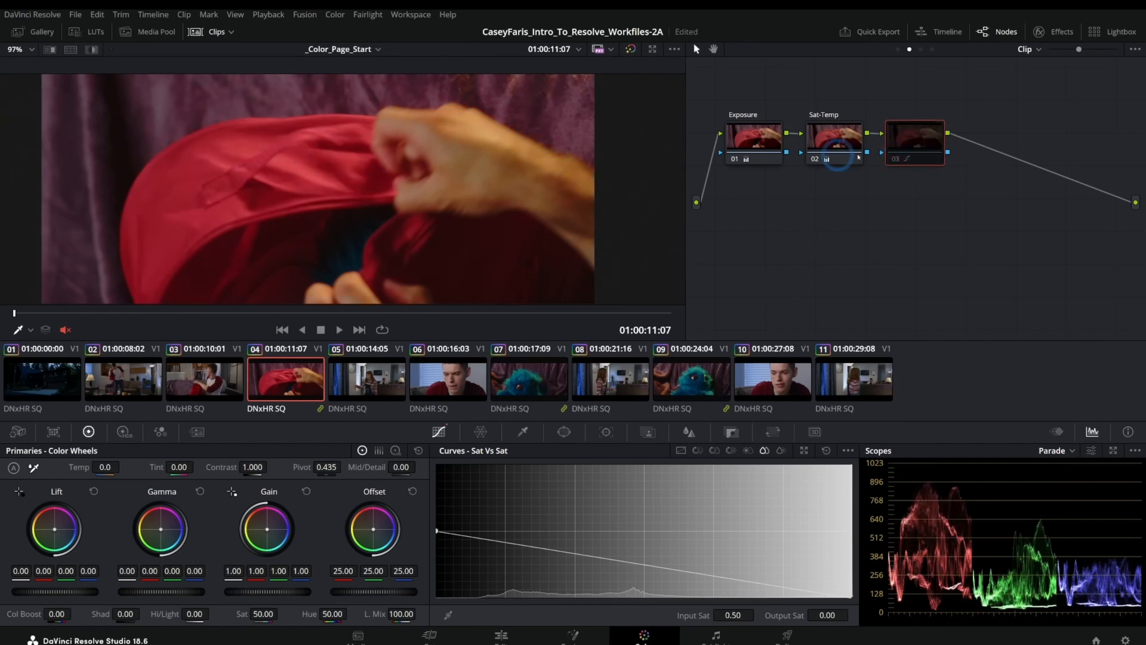
pyautogui.click(895, 160)
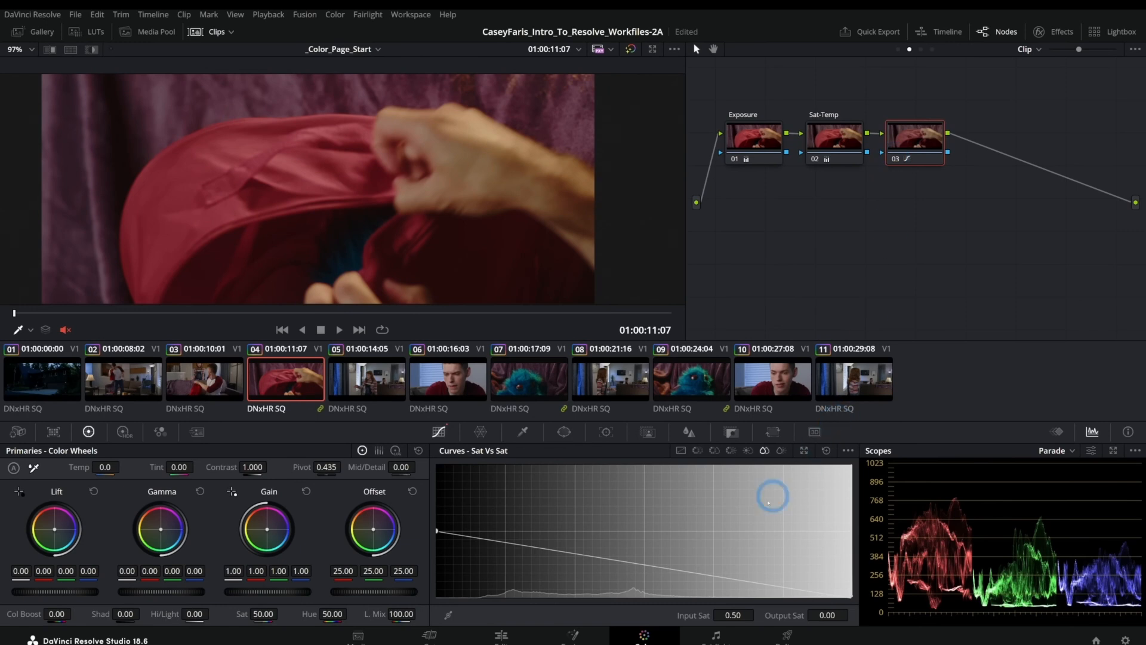
# Step: Reshape the Sat Vs Sat curve to hold 1.00 at input saturation 0.12 and fall to zero in the higher saturations
pyautogui.moveTo(656, 568); pyautogui.dragTo(621, 534)
pyautogui.moveTo(710, 550); pyautogui.dragTo(720, 607)
pyautogui.moveTo(621, 533); pyautogui.dragTo(538, 531)
# Step: Move the playhead to 01:00:12:20 and toggle node 03 to compare the backpack's saturation
pyautogui.moveTo(328, 314); pyautogui.dragTo(368, 311)
pyautogui.click(894, 159)
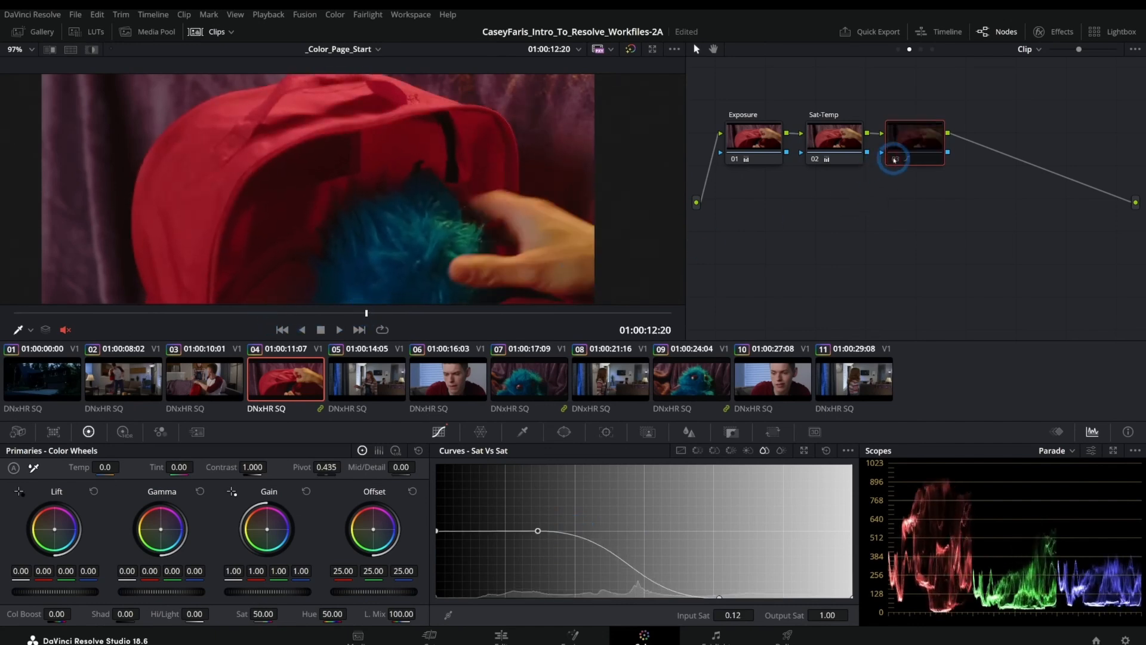
pyautogui.click(895, 159)
pyautogui.click(894, 159)
# Step: Try raising the sampled backpack red to 1.07 luminance on node 03's Sat Vs Lum curve, and undo it
pyautogui.click(781, 450)
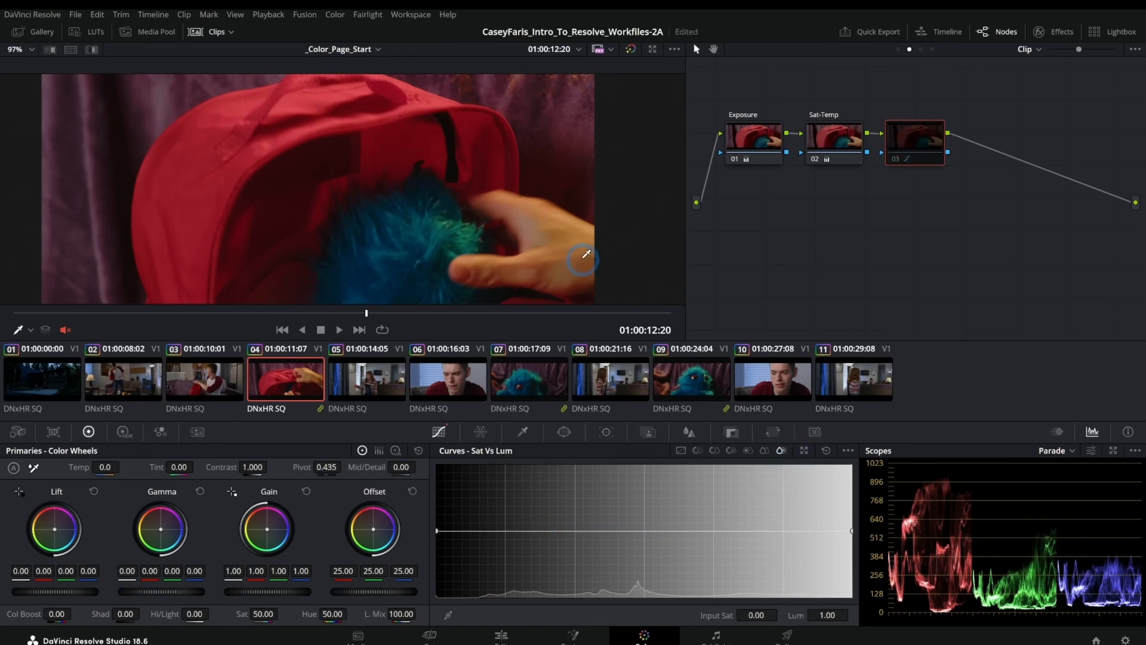
pyautogui.hotkey('ctrl', 'd')
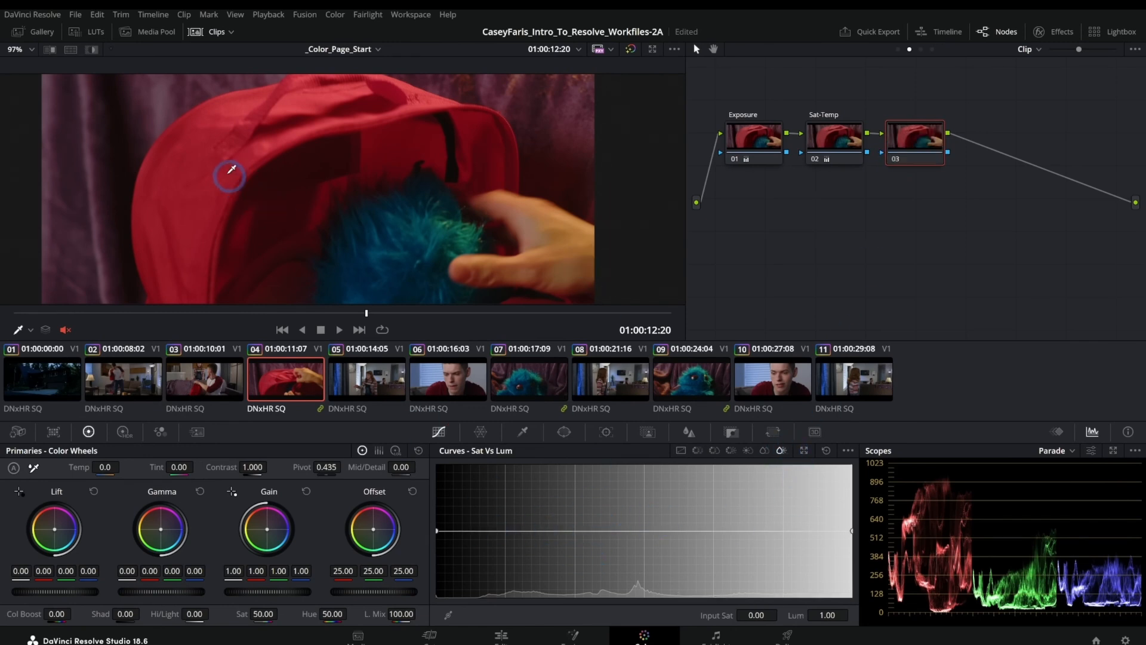
pyautogui.click(210, 189)
pyautogui.moveTo(579, 531)
pyautogui.mouseDown()
pyautogui.moveTo(581, 550)
pyautogui.moveTo(581, 527)
pyautogui.mouseUp()
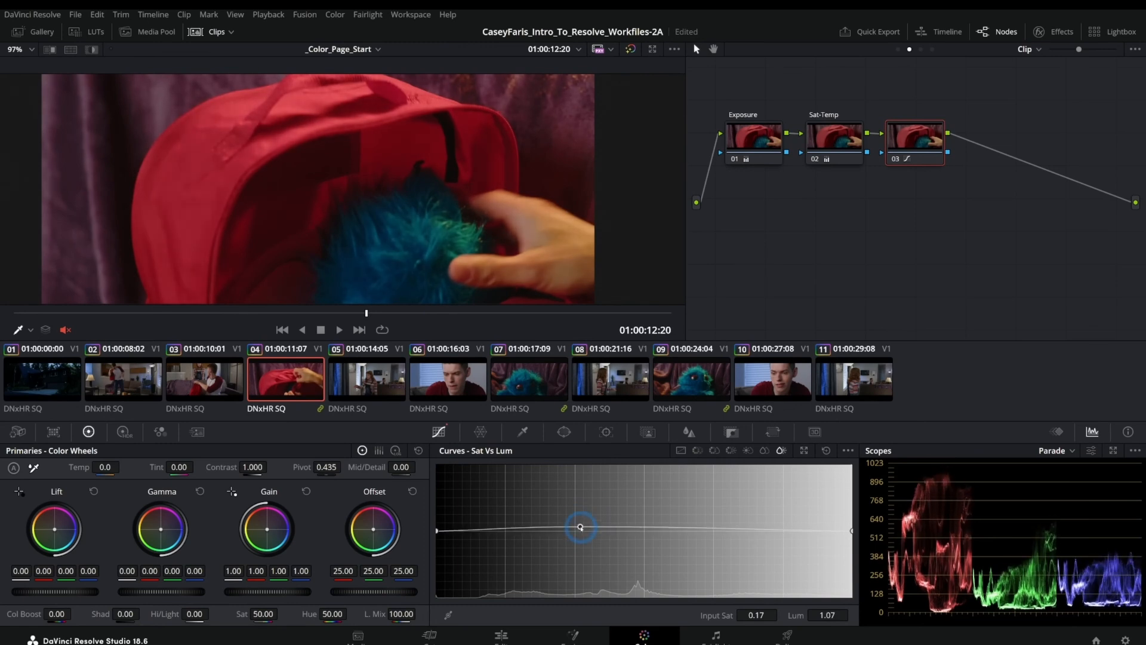
pyautogui.hotkey('ctrl', 'z')
# Step: Review the Custom and Hue Vs Hue curves, and display the Color Warper for node 03 of clip 10
pyautogui.click(681, 451)
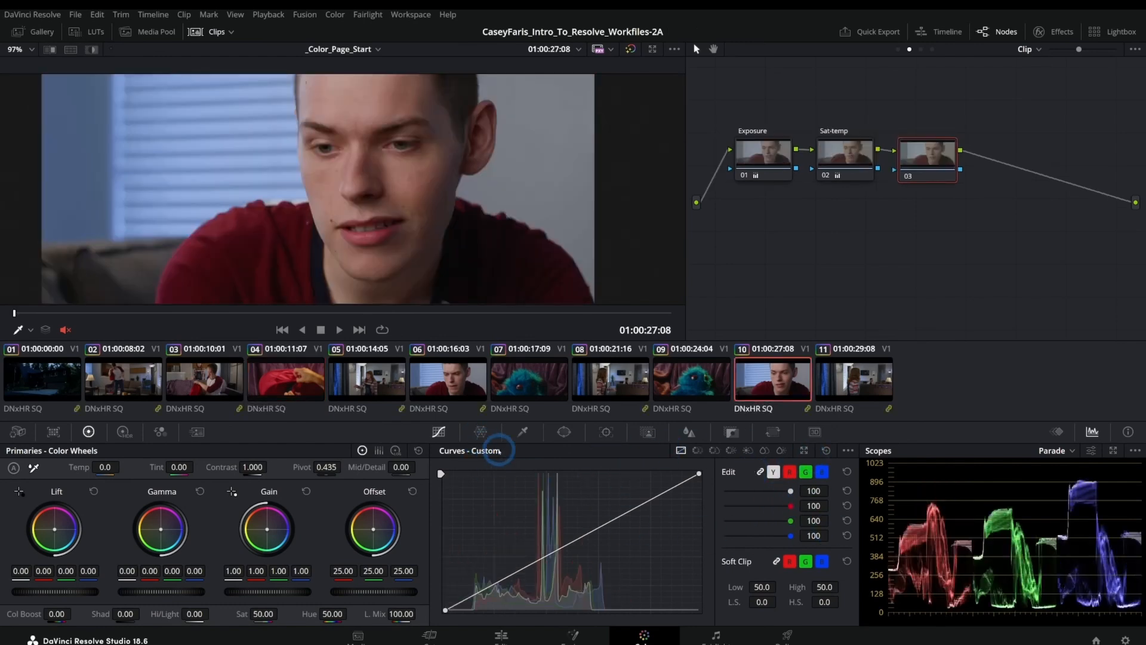
pyautogui.click(698, 450)
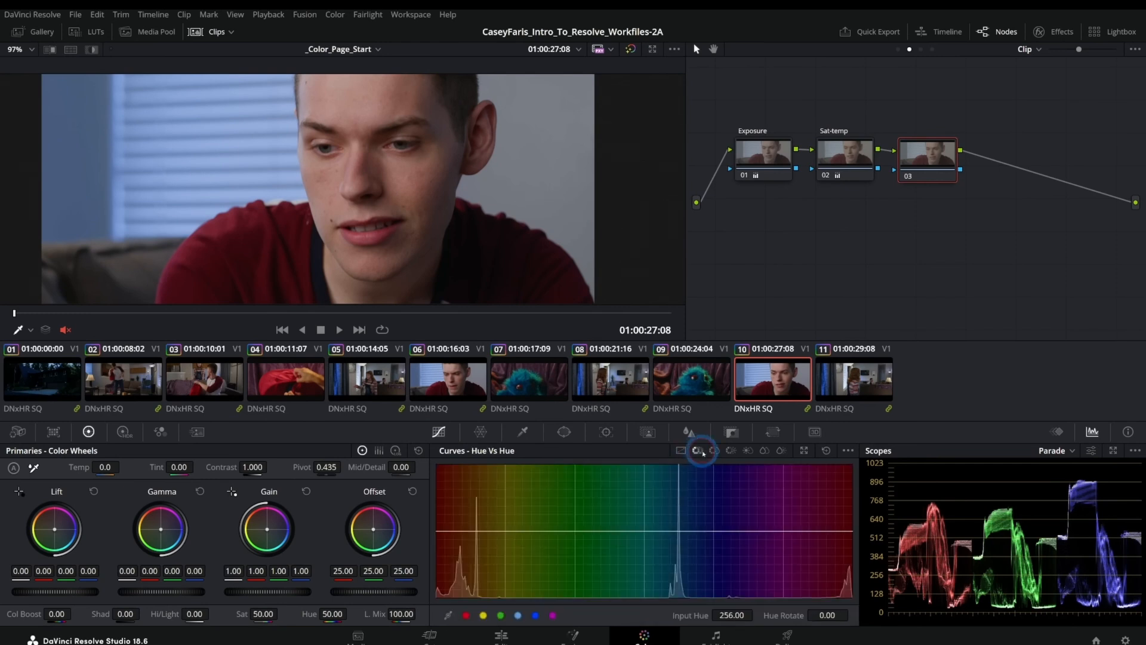
pyautogui.click(480, 431)
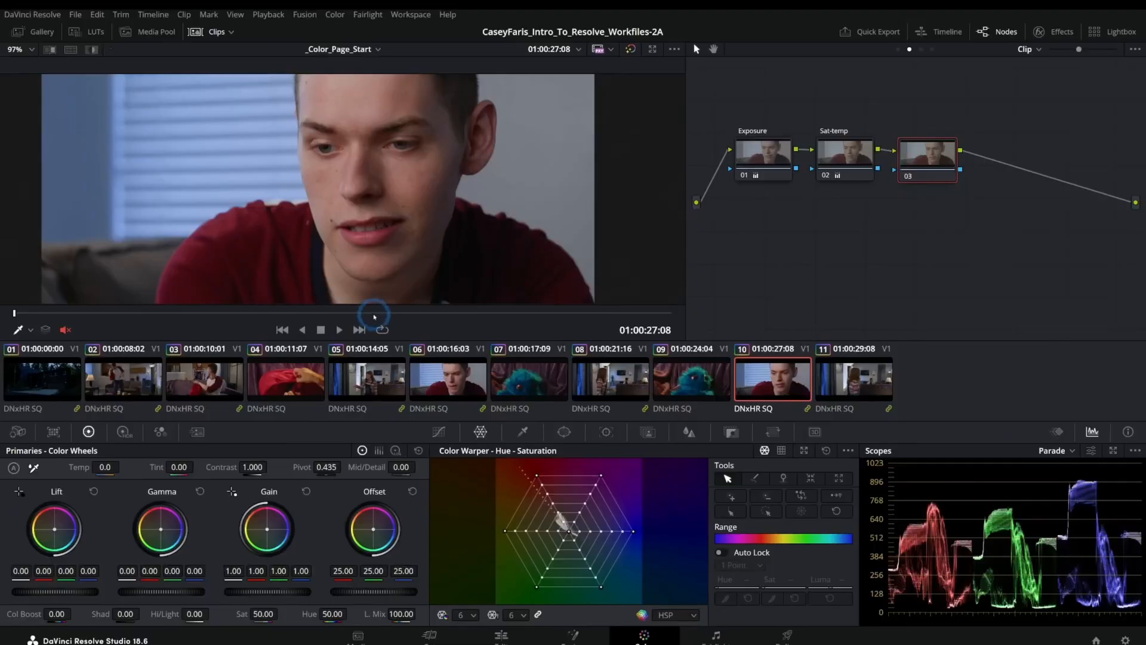
# Step: Sample the lips and try shifting their Color Warper point to hue 0.98 and saturation 0.32
pyautogui.click(382, 228)
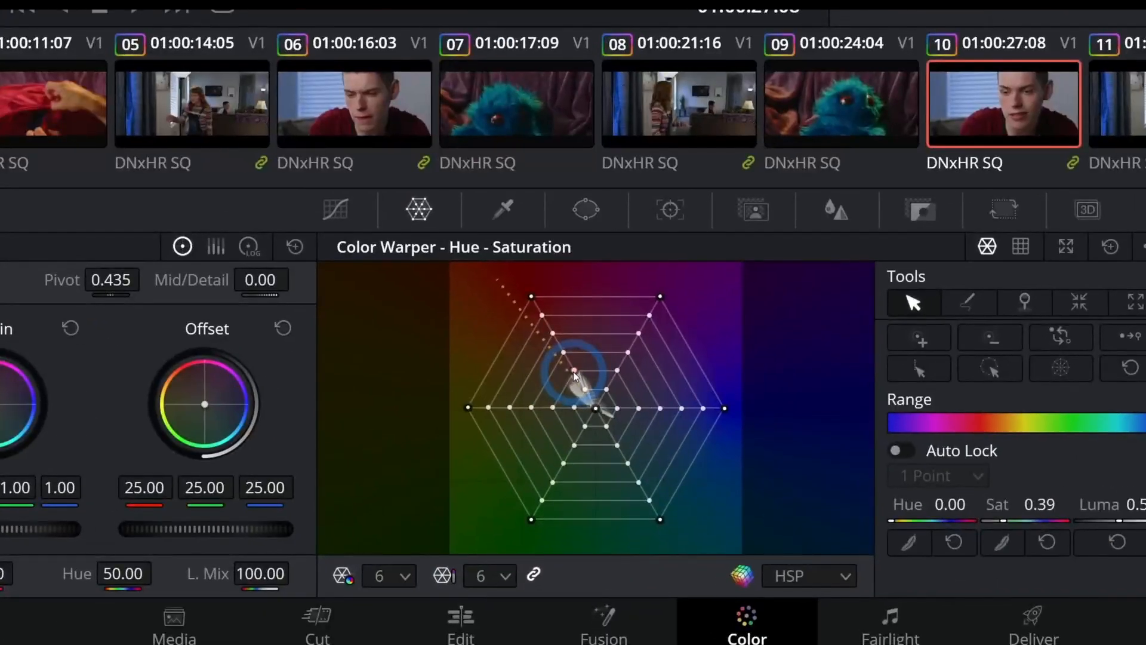
pyautogui.moveTo(573, 373)
pyautogui.mouseDown()
pyautogui.moveTo(561, 353)
pyautogui.moveTo(599, 398)
pyautogui.moveTo(573, 397)
pyautogui.moveTo(562, 379)
pyautogui.mouseUp()
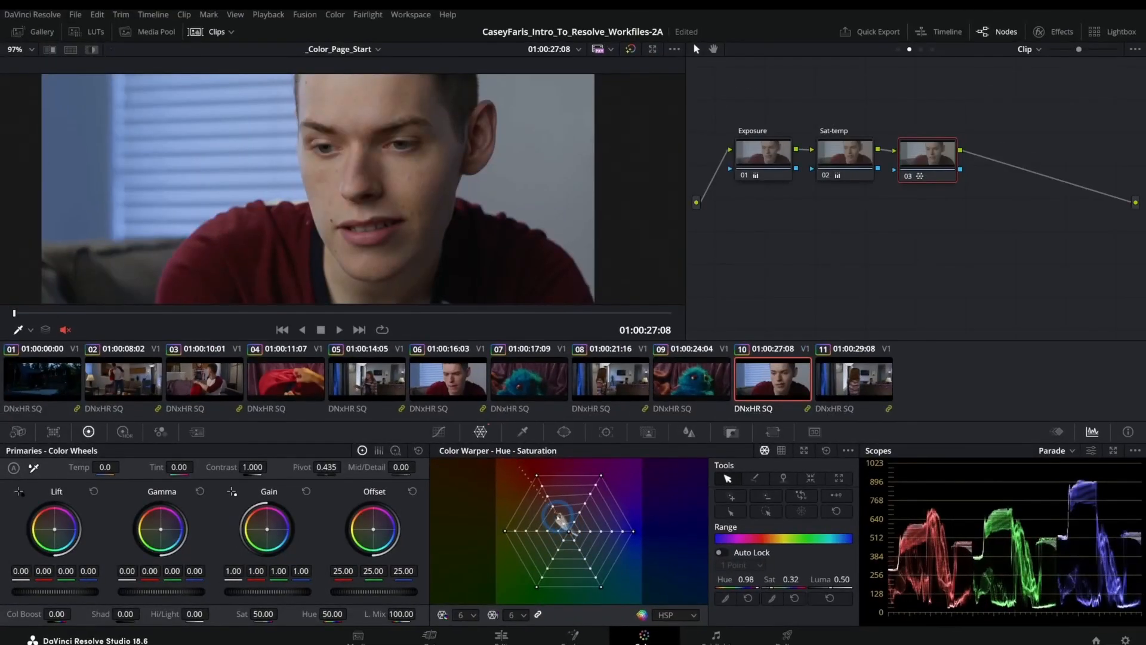
pyautogui.moveTo(561, 521); pyautogui.dragTo(565, 512)
# Step: Expand the Color Warper into a floating window and position it beside the face in the viewer
pyautogui.click(802, 452)
pyautogui.moveTo(508, 142); pyautogui.dragTo(840, 142)
pyautogui.moveTo(819, 266); pyautogui.dragTo(800, 271)
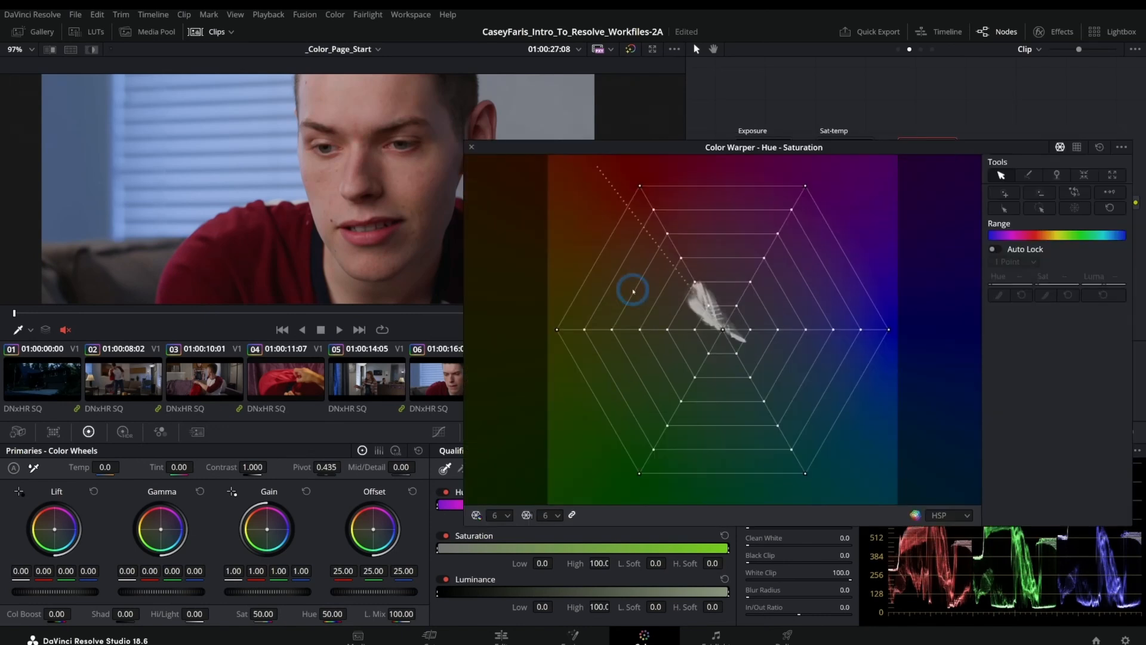
# Step: Try warping the lip colour towards magenta from the viewer, to hue 0.07 and saturation 0.31
pyautogui.moveTo(381, 232); pyautogui.dragTo(234, 228)
pyautogui.scroll(5, 233, 228)
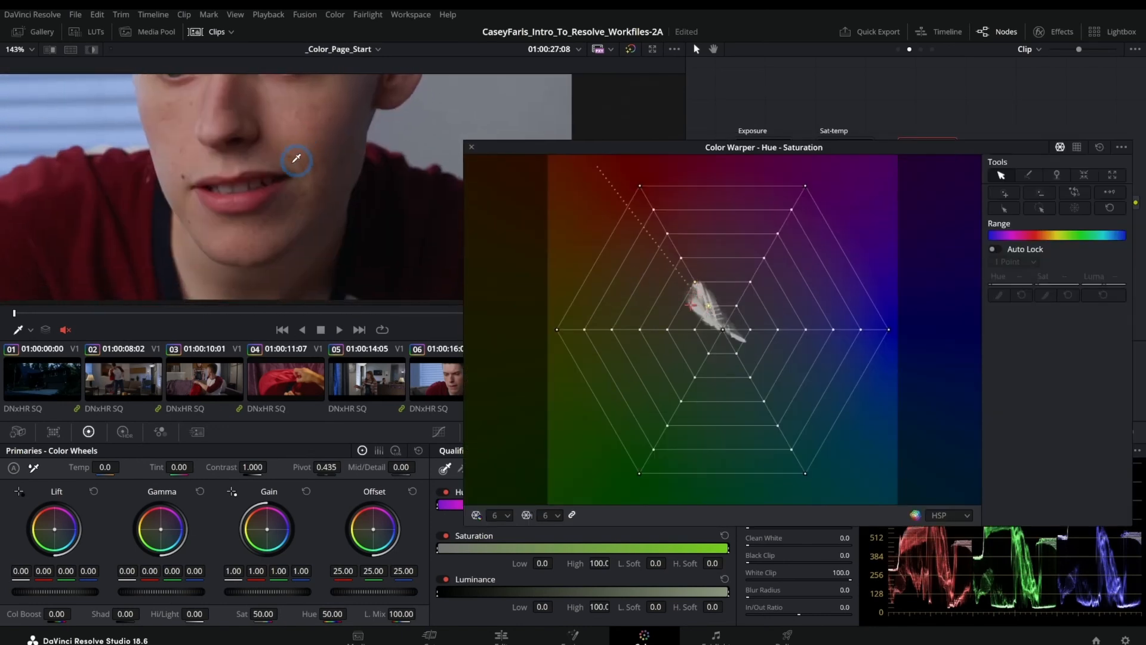
pyautogui.scroll(4, 244, 201)
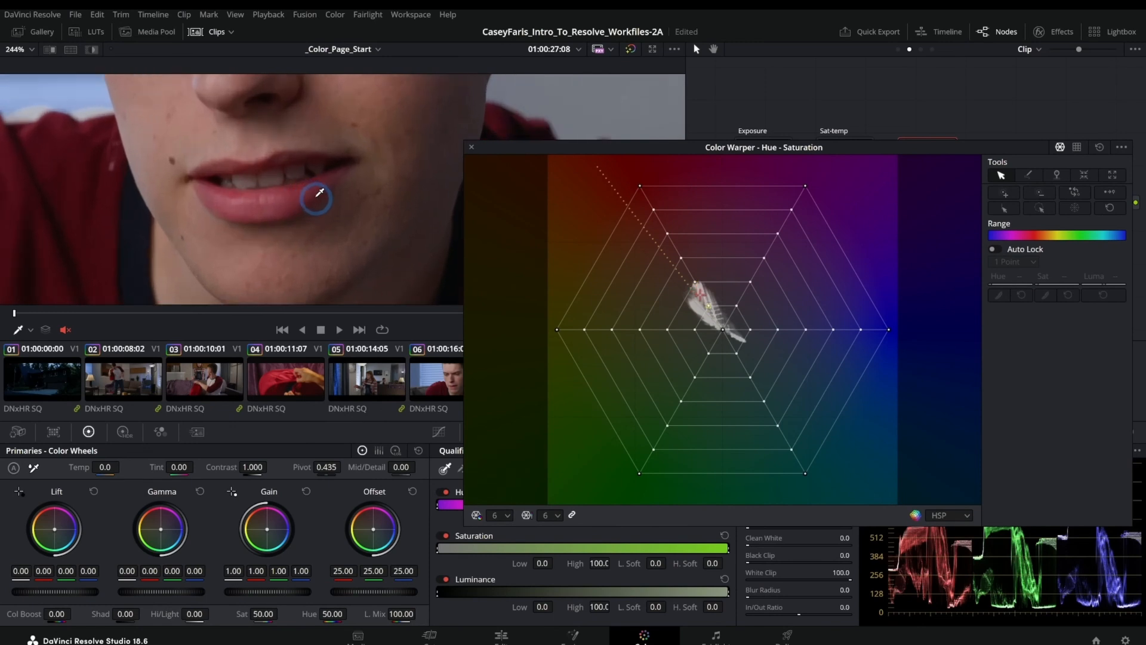
pyautogui.click(284, 191)
pyautogui.moveTo(284, 191); pyautogui.dragTo(322, 193)
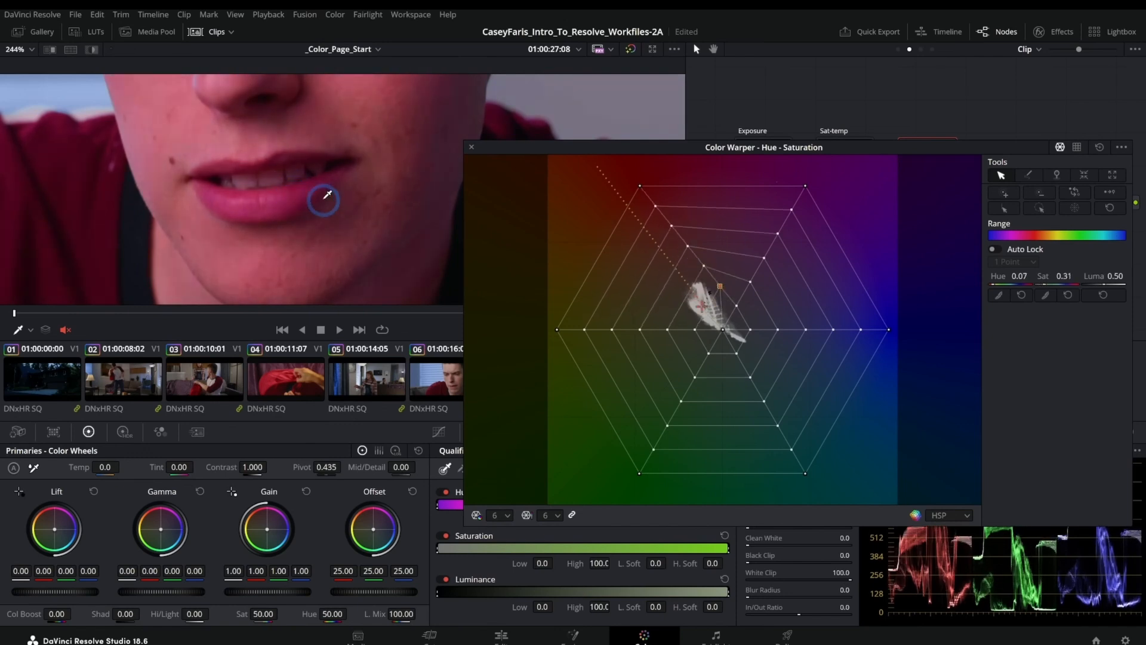
# Step: Set the Color Warper grid to 24 hue divisions and 12 saturation divisions
pyautogui.click(506, 516)
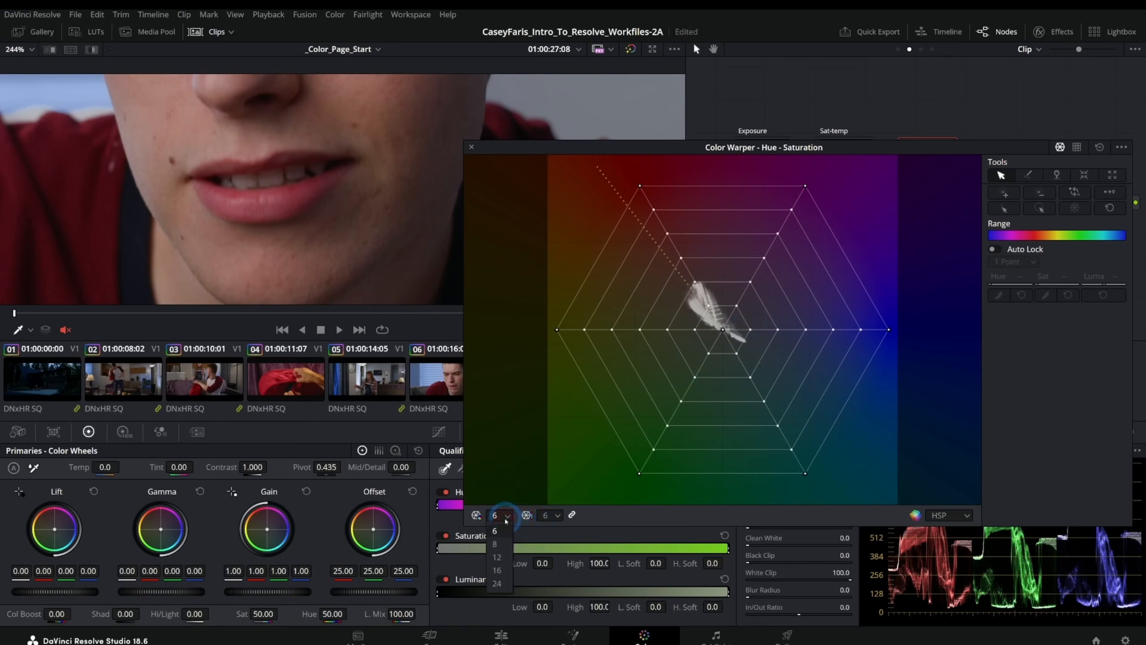
pyautogui.click(496, 583)
pyautogui.click(557, 516)
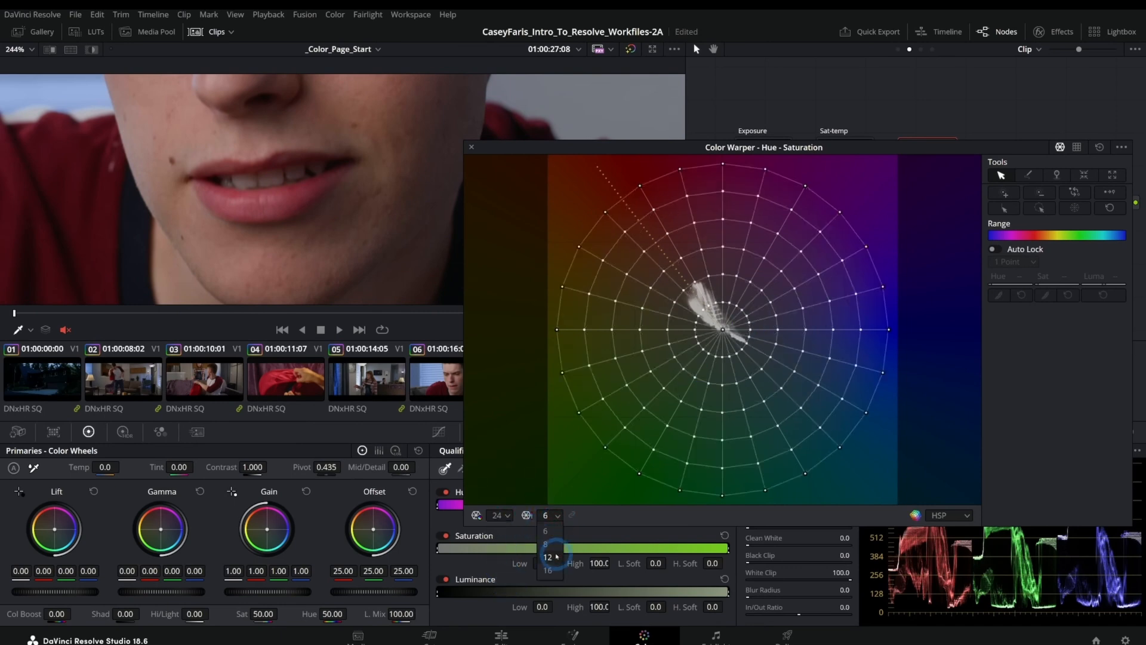
pyautogui.click(548, 557)
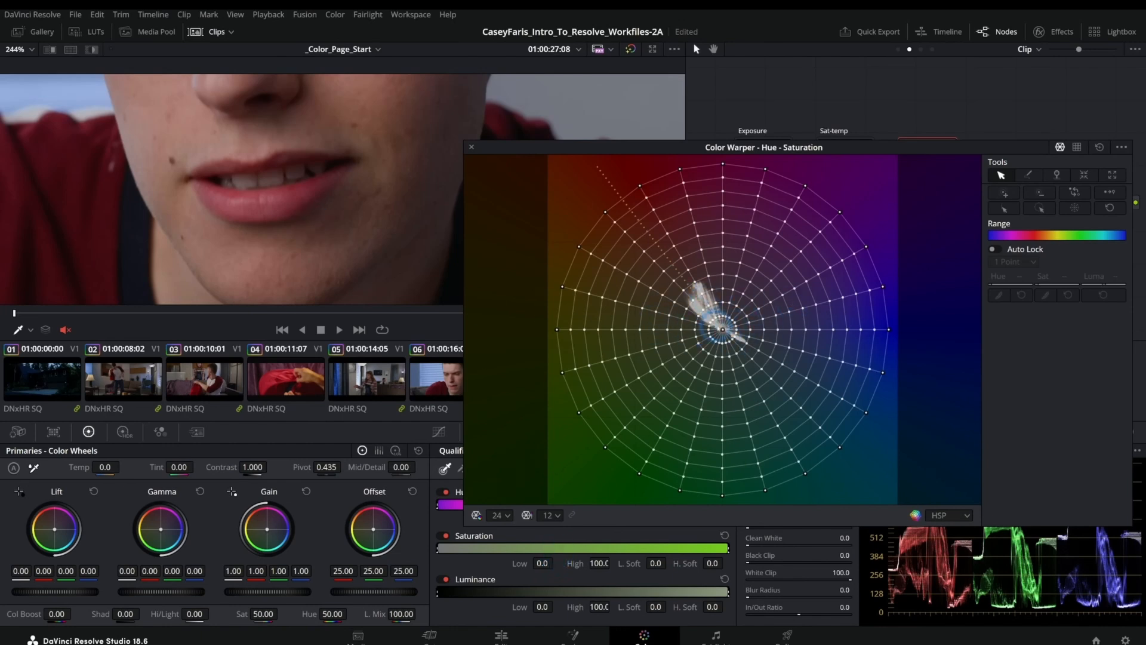
# Step: Warp the lip colour to hue 1.00 and saturation 0.34, and the cheek's skin tone to hue 0.96 and saturation 0.20
pyautogui.click(301, 191)
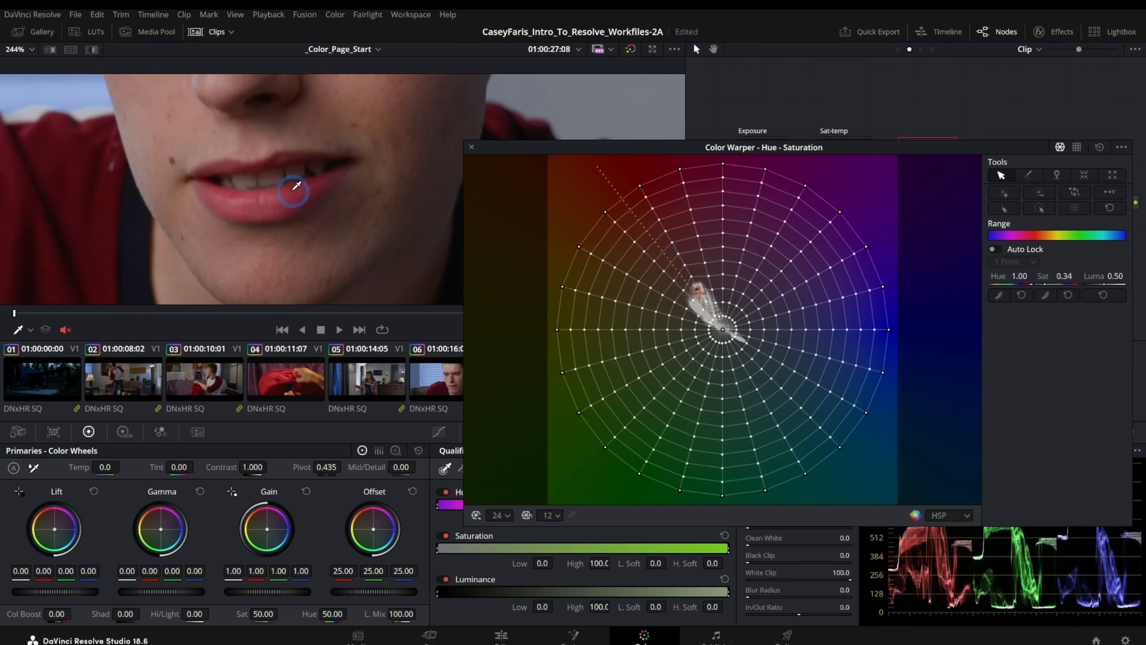
pyautogui.moveTo(249, 177); pyautogui.dragTo(360, 172)
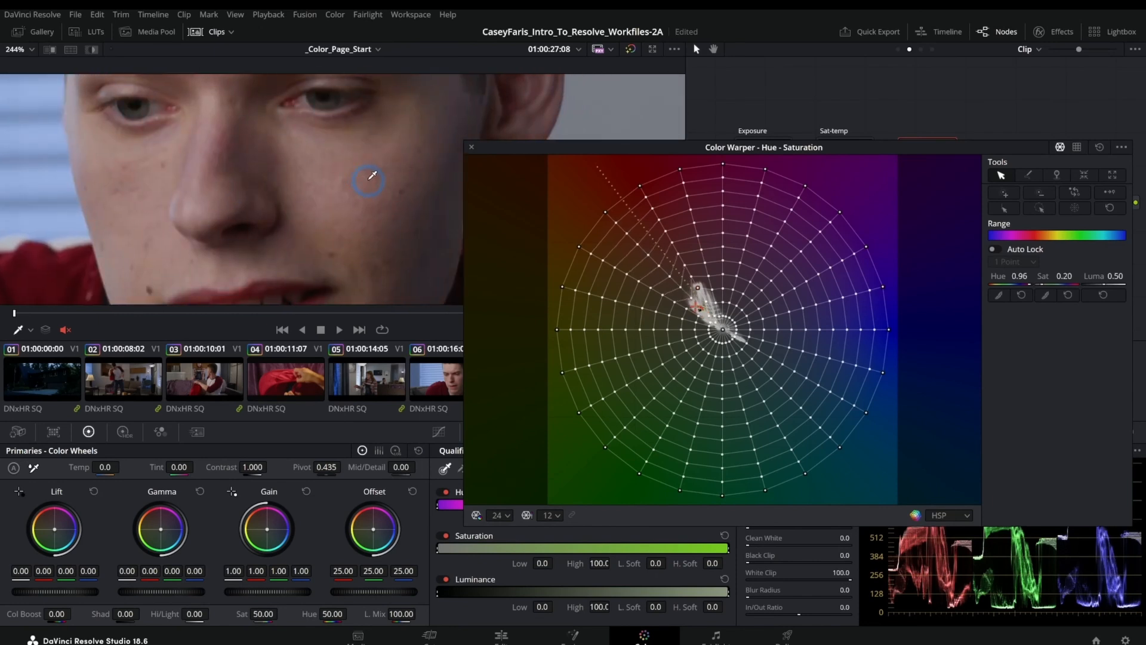
pyautogui.moveTo(370, 237); pyautogui.dragTo(360, 184)
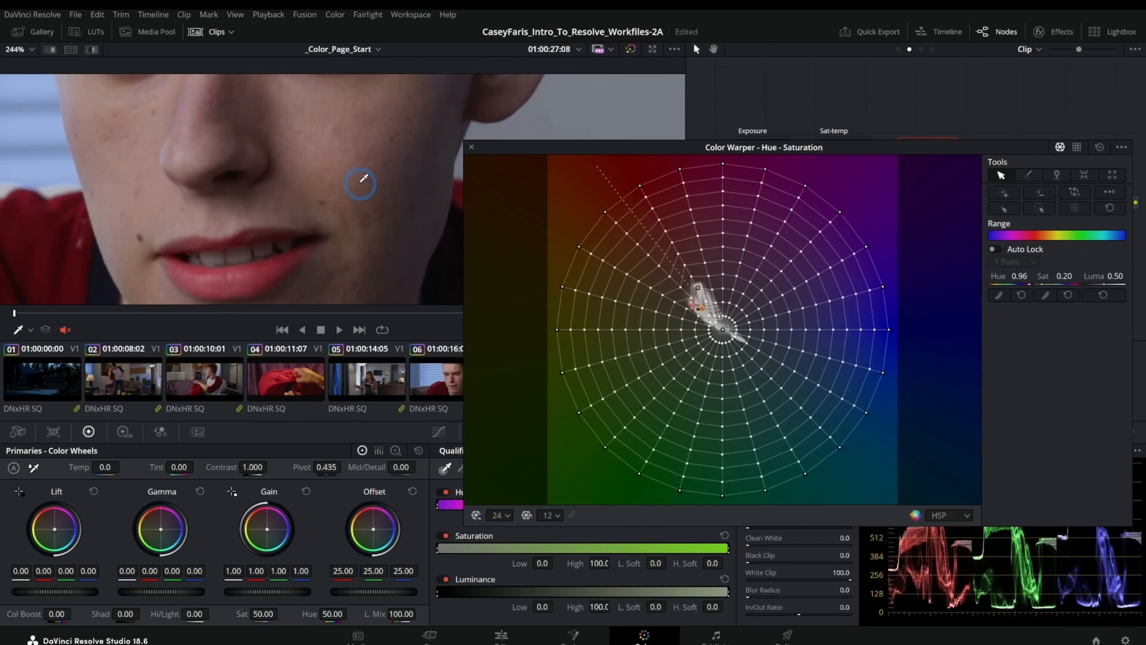
# Step: Warp the blue of the window blinds to hue 0.15 and saturation 0.02
pyautogui.moveTo(158, 164); pyautogui.dragTo(350, 235)
pyautogui.moveTo(181, 156); pyautogui.dragTo(176, 150)
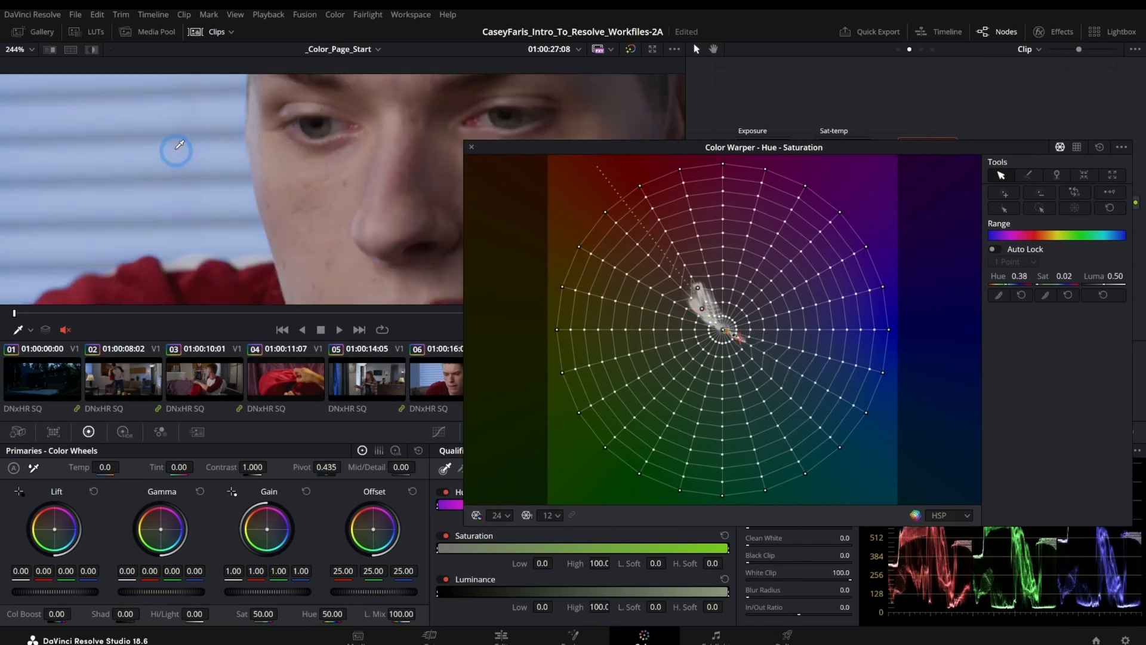
pyautogui.scroll(-2, 257, 162)
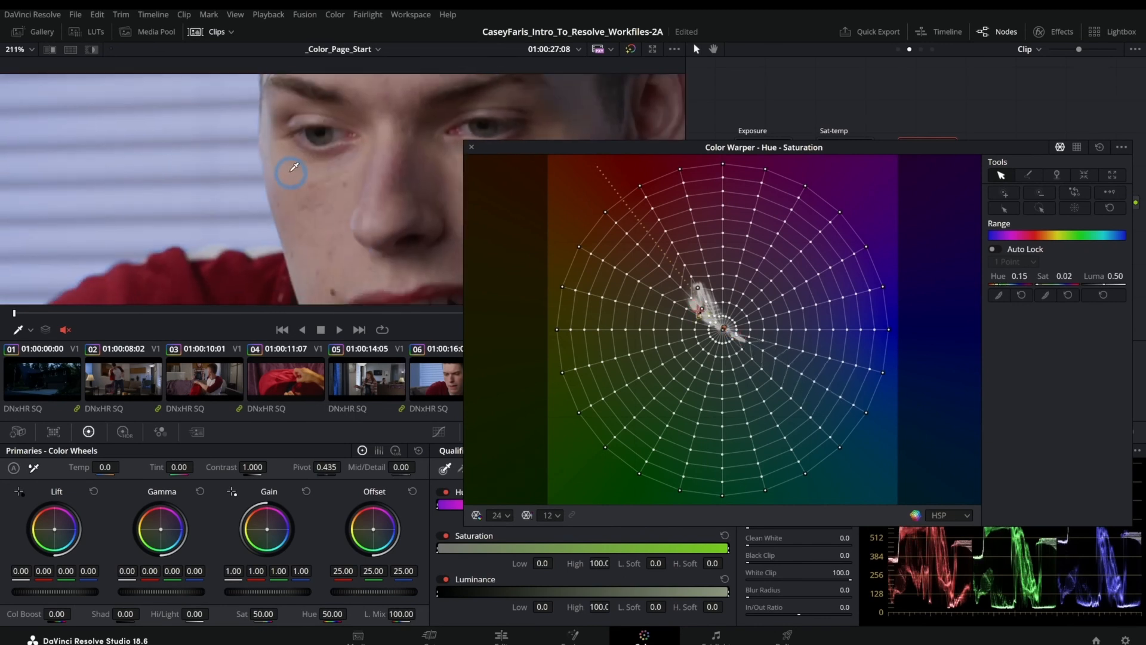
pyautogui.scroll(-5, 292, 168)
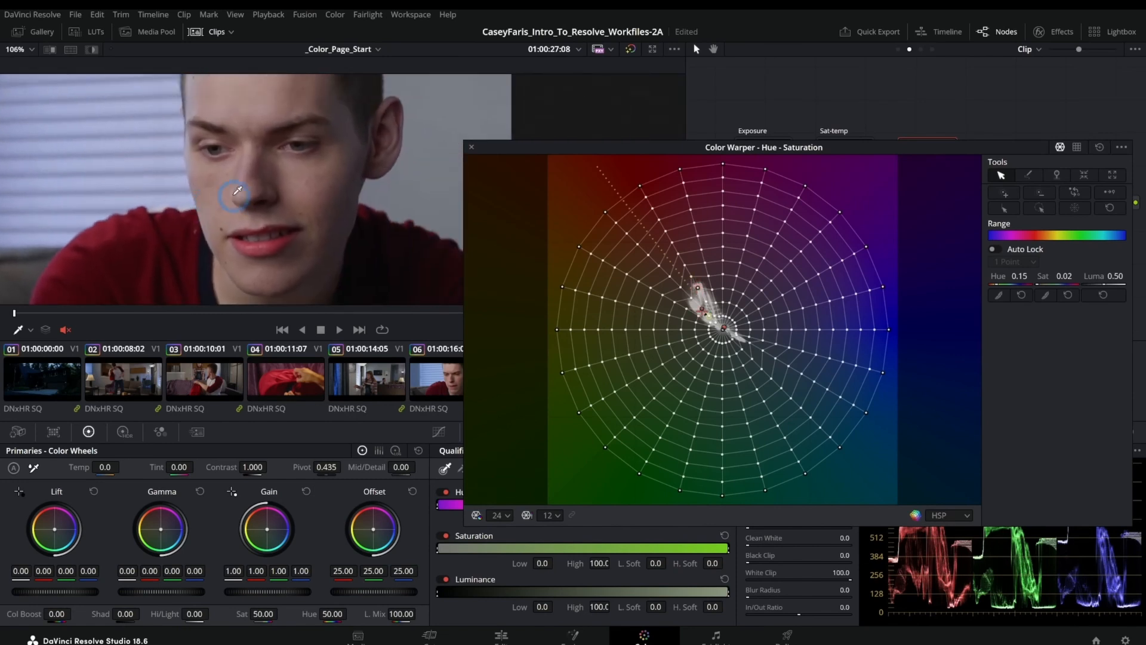
# Step: Move the Color Warper window clear of the node graph and compare the image with node 03 disabled and enabled
pyautogui.moveTo(237, 191); pyautogui.dragTo(260, 201)
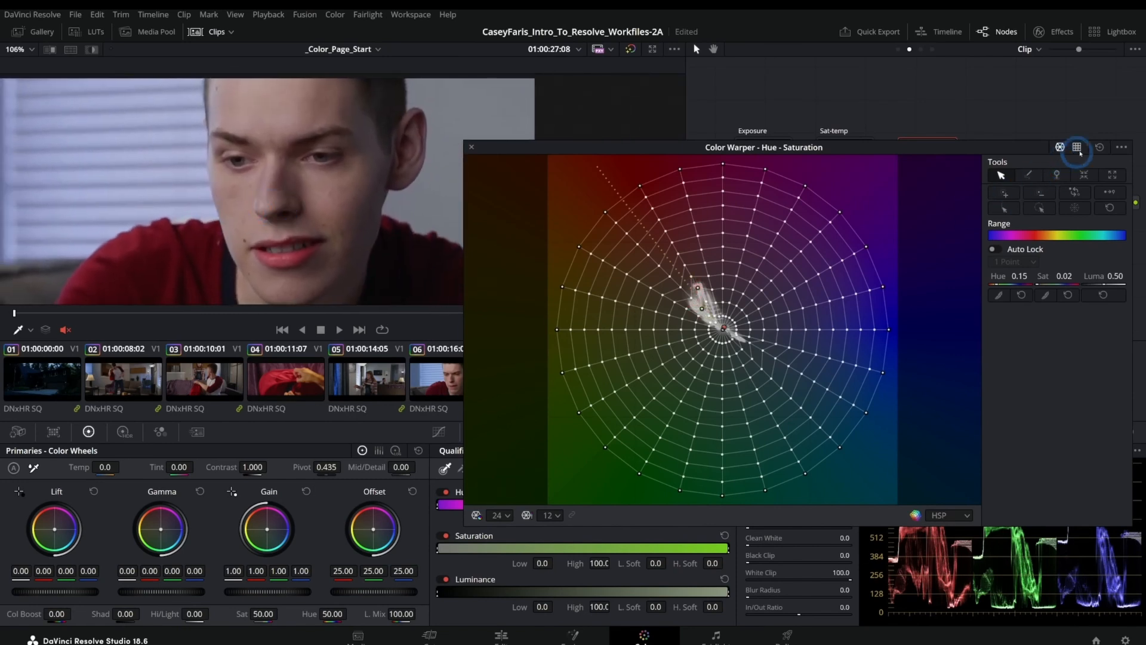
pyautogui.moveTo(917, 147); pyautogui.dragTo(904, 195)
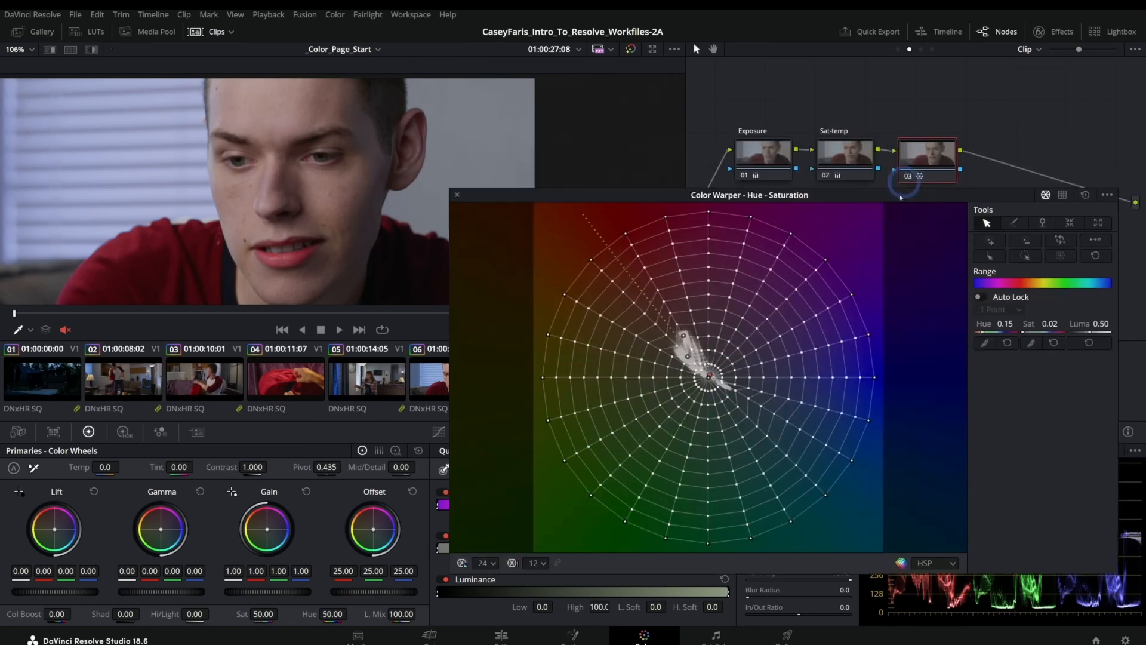
pyautogui.click(907, 177)
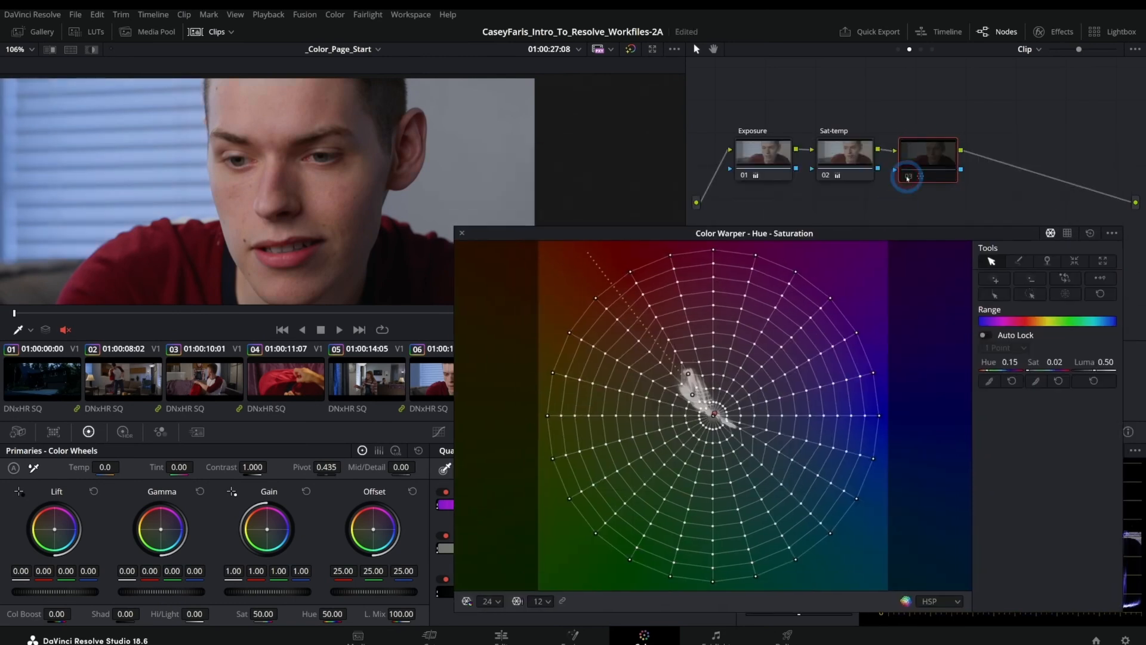
pyautogui.click(907, 177)
# Step: Try warping the lip colour towards magenta from the viewer, to hue 0.06 and saturation 0.32, and inspect the mouth up close
pyautogui.click(293, 253)
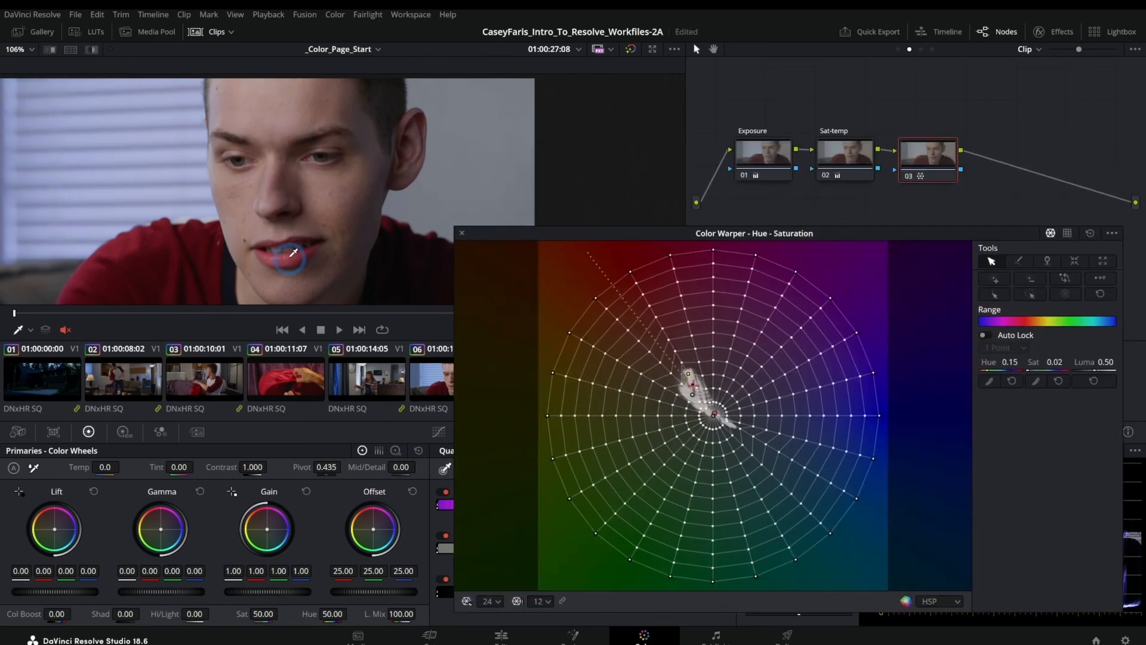
pyautogui.moveTo(293, 256); pyautogui.dragTo(311, 255)
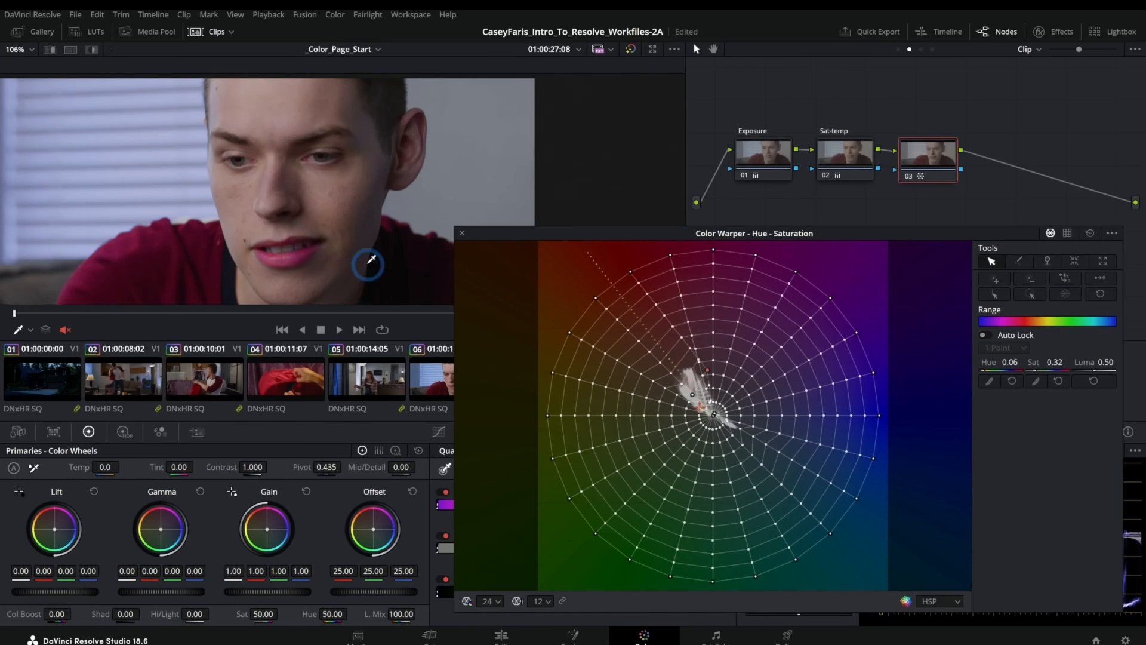
pyautogui.scroll(5, 309, 258)
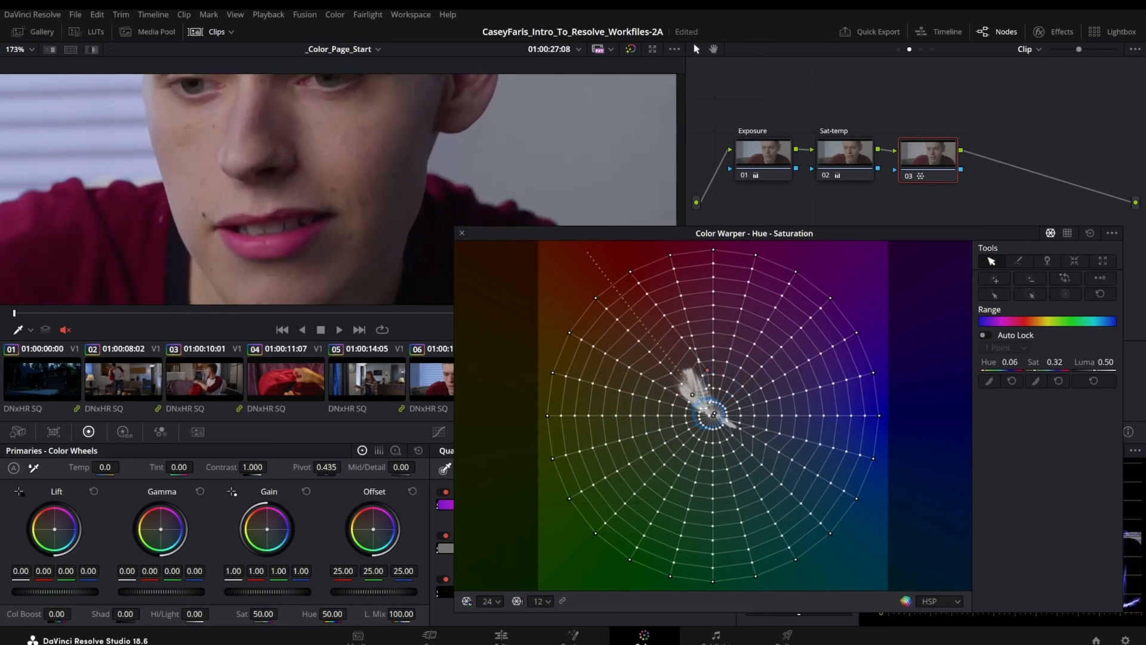
# Step: Reset the Color Warper and set its grid to 6 hue divisions and 6 saturation divisions
pyautogui.click(1089, 233)
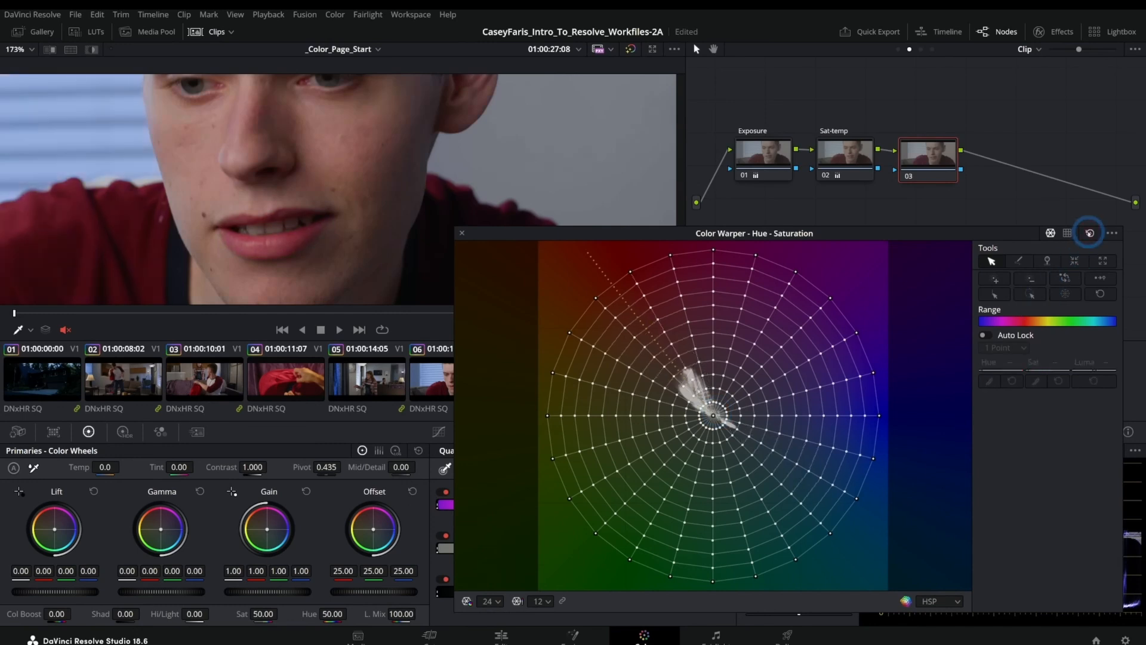
pyautogui.click(489, 601)
pyautogui.click(495, 558)
pyautogui.click(539, 599)
pyautogui.click(543, 550)
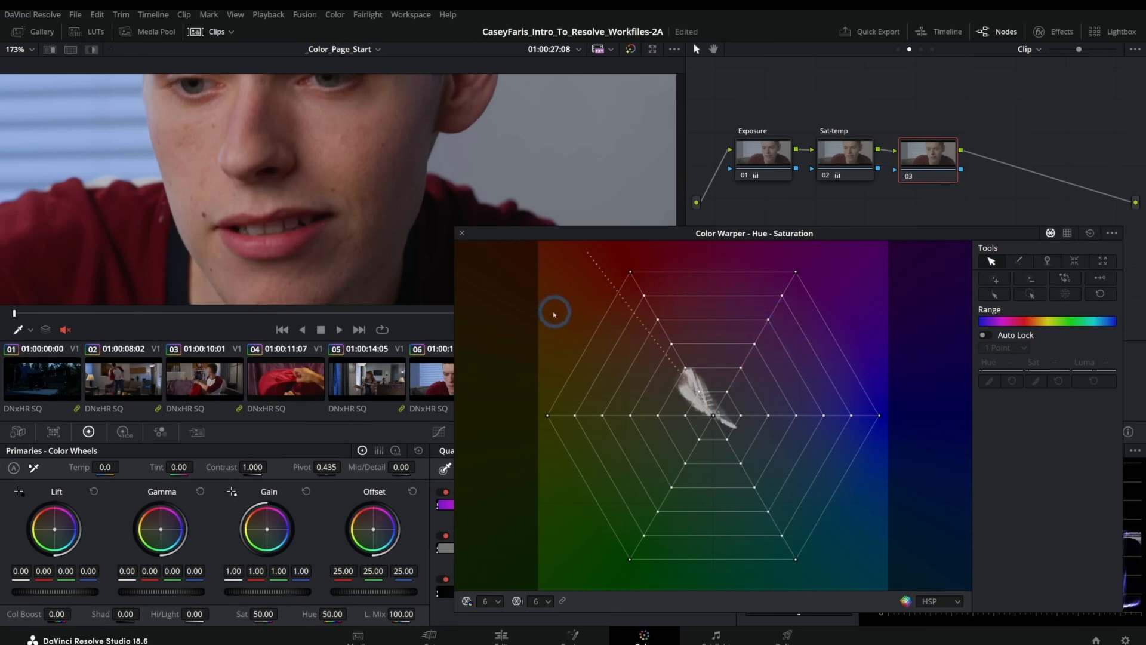
# Step: On clip 02, show the Group Post-Clip nodes, shift them over and add a serial node before Color Cast
pyautogui.moveTo(649, 233); pyautogui.dragTo(807, 242)
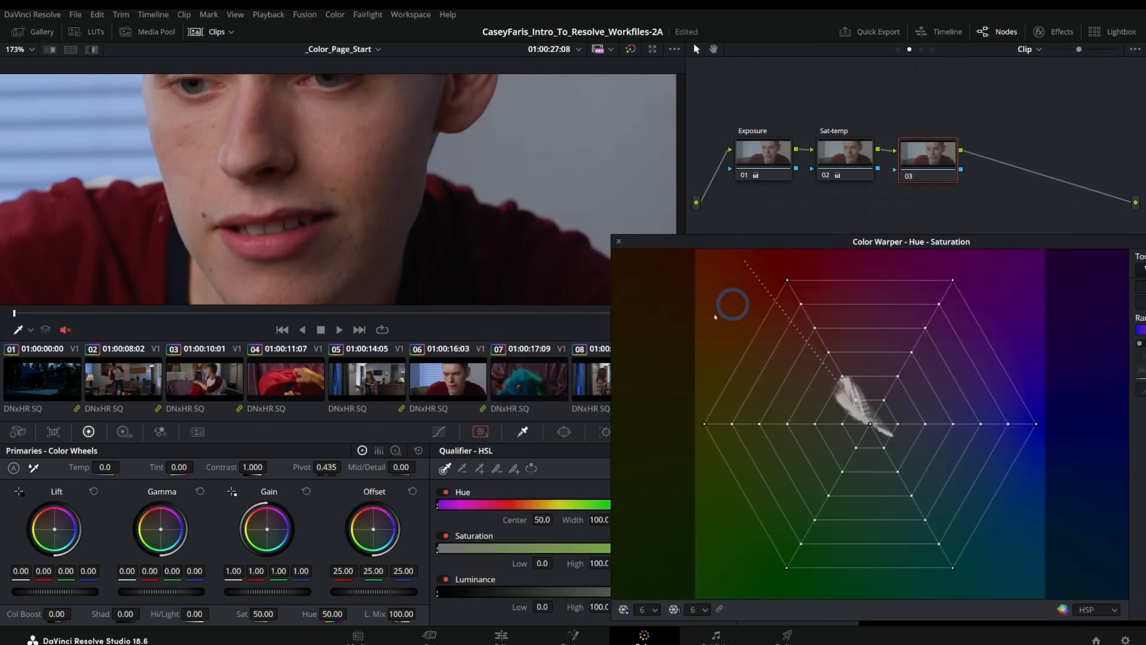
pyautogui.click(123, 379)
pyautogui.scroll(-5, 329, 209)
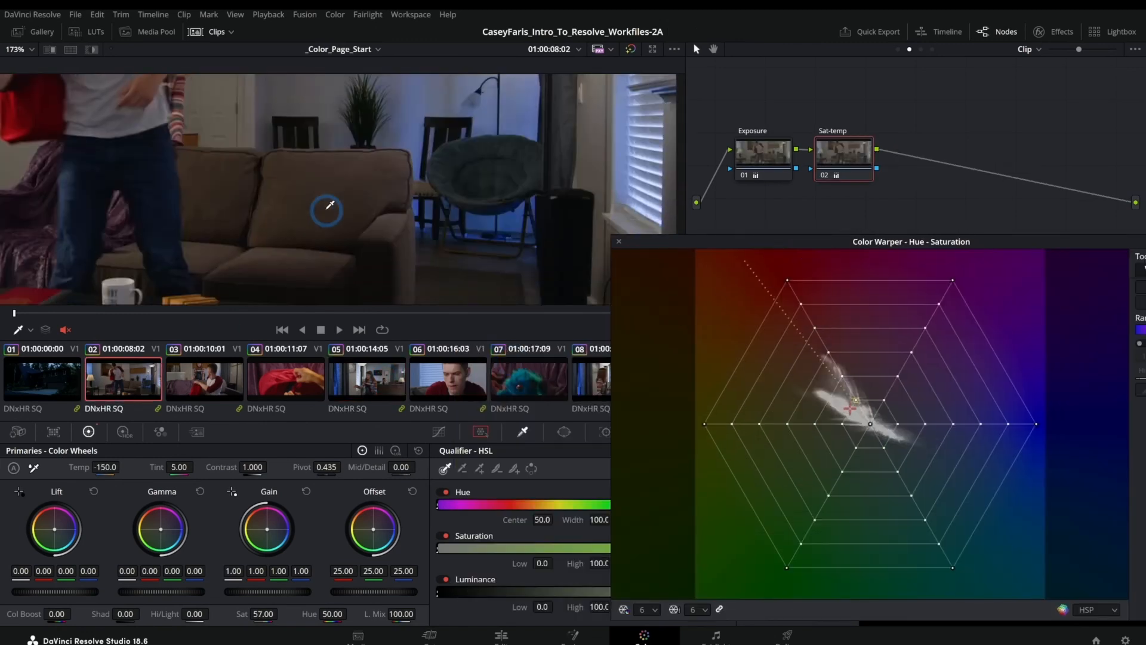
pyautogui.moveTo(344, 185); pyautogui.dragTo(317, 249)
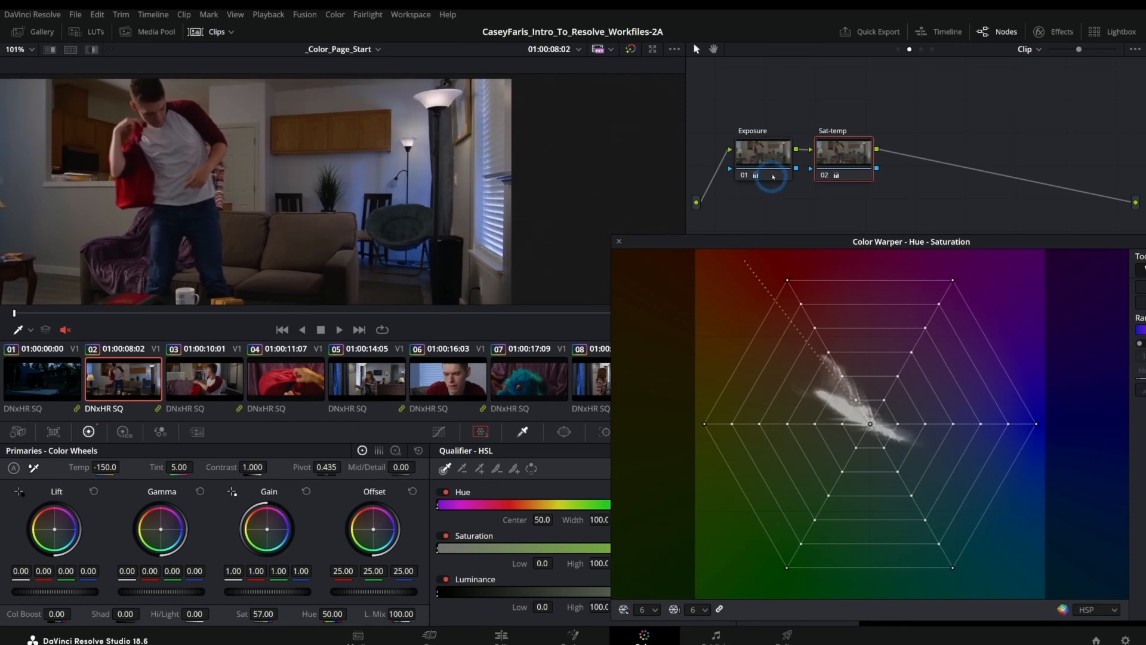
pyautogui.click(921, 50)
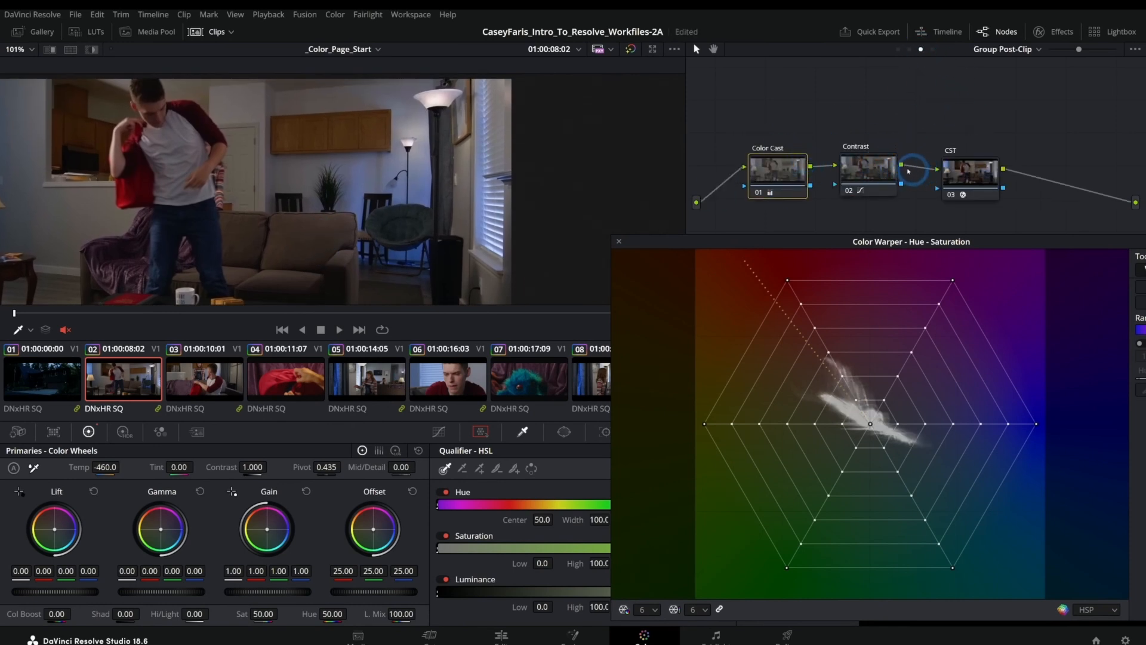
pyautogui.moveTo(782, 124); pyautogui.dragTo(1042, 202)
pyautogui.moveTo(786, 177)
pyautogui.mouseDown()
pyautogui.moveTo(949, 178)
pyautogui.moveTo(925, 180)
pyautogui.mouseUp()
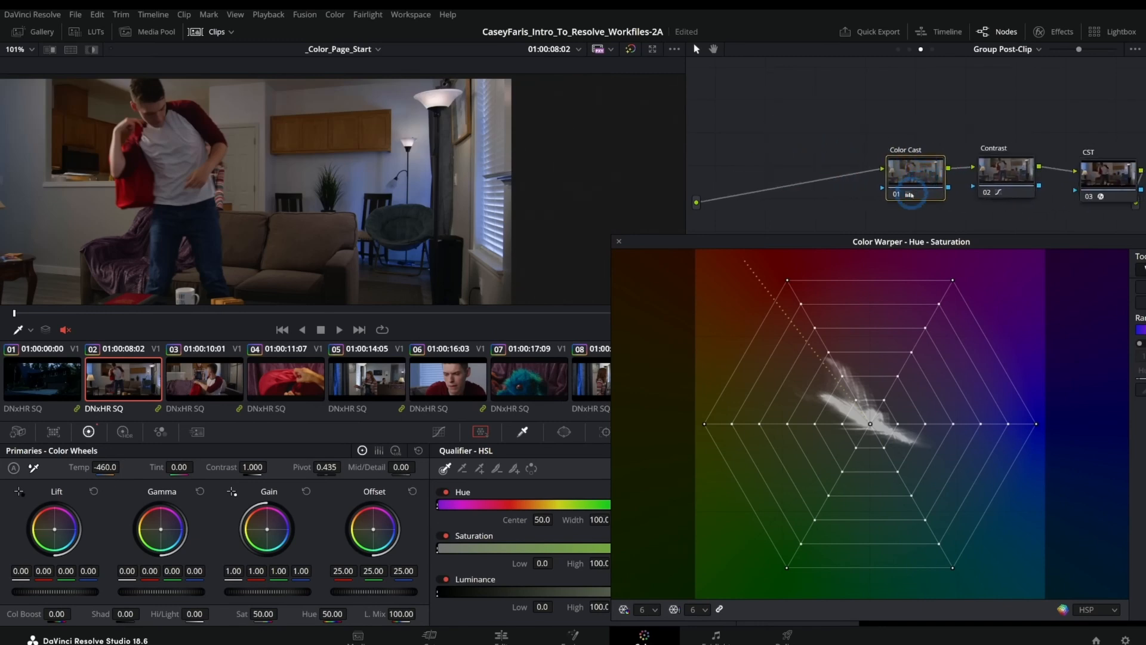
pyautogui.hotkey('shift', 's')
# Step: On the new node, pull the Color Warper grid's outer yellow point and outer magenta point inward to reduce those colours' saturation
pyautogui.click(716, 428)
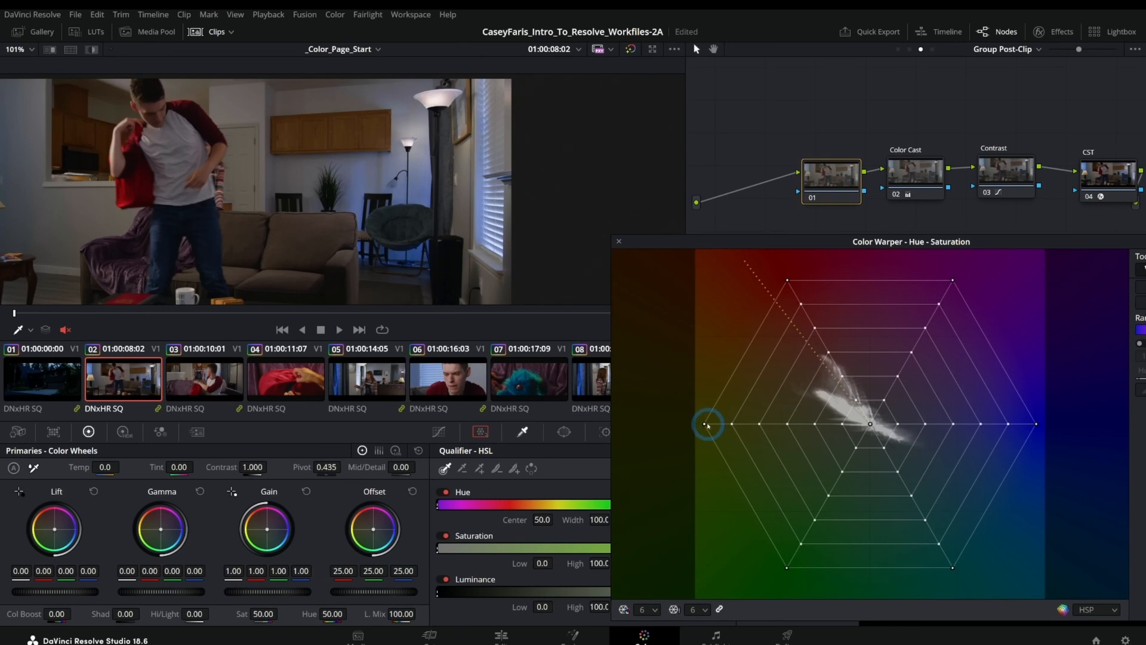
pyautogui.moveTo(295, 227); pyautogui.dragTo(394, 208)
pyautogui.click(748, 429)
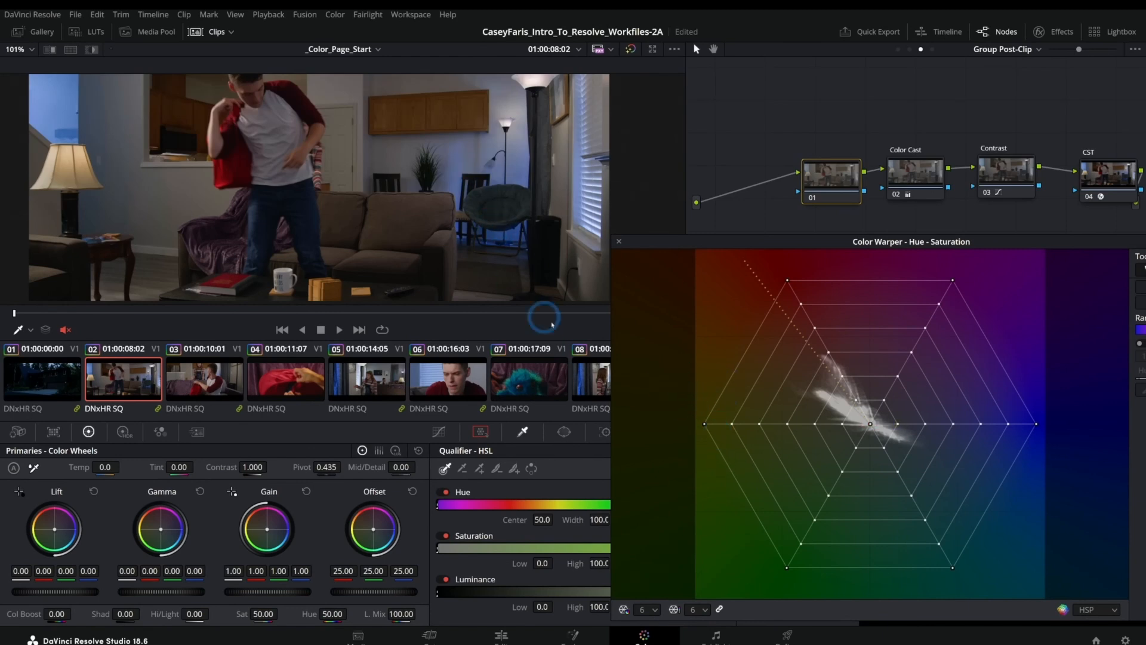
pyautogui.moveTo(705, 424); pyautogui.dragTo(773, 426)
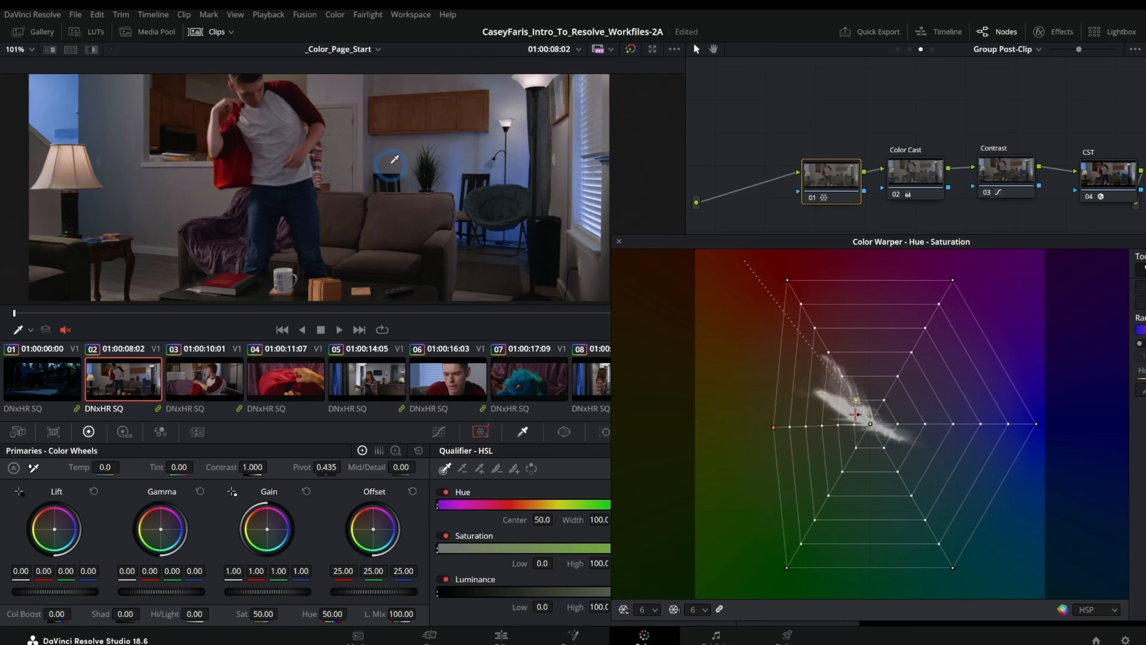
pyautogui.moveTo(952, 280); pyautogui.dragTo(924, 337)
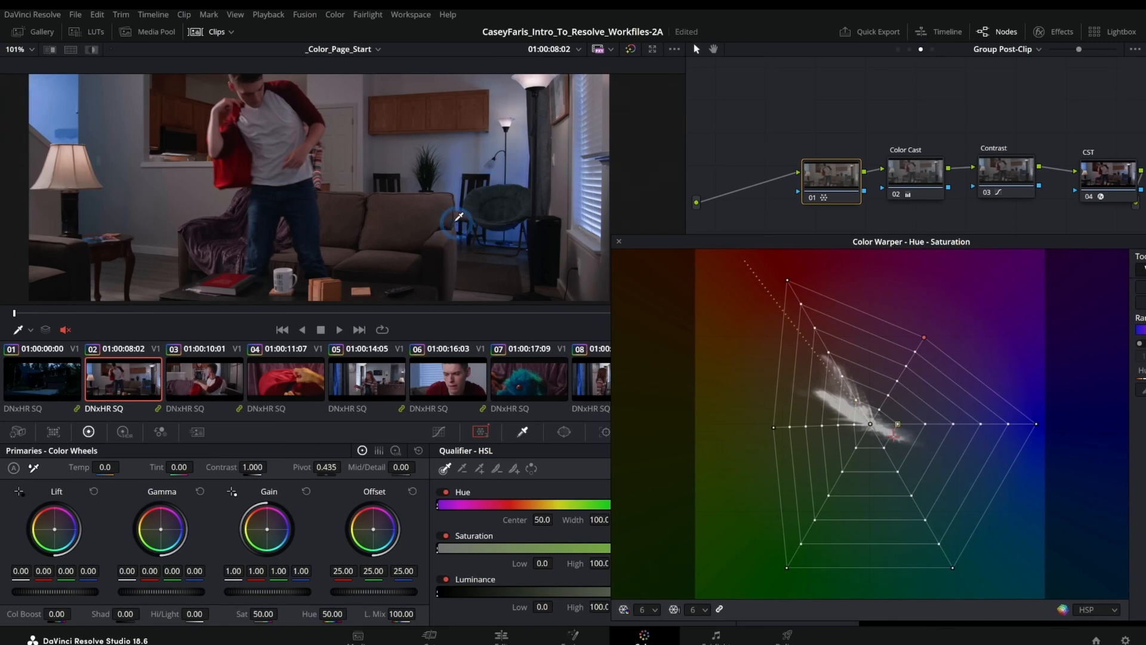
# Step: Compare clip 02 with the Color Warper node disabled and enabled, examining the skin, cabinet and wall colours up close
pyautogui.click(813, 199)
pyautogui.click(814, 199)
pyautogui.click(815, 200)
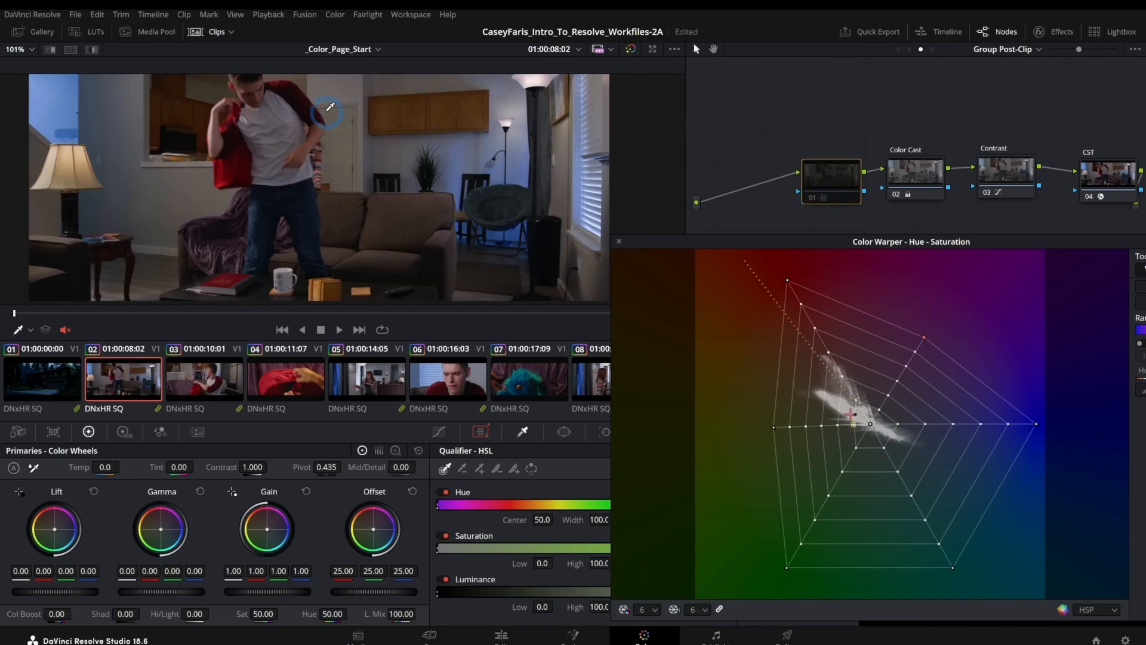
pyautogui.scroll(6, 329, 107)
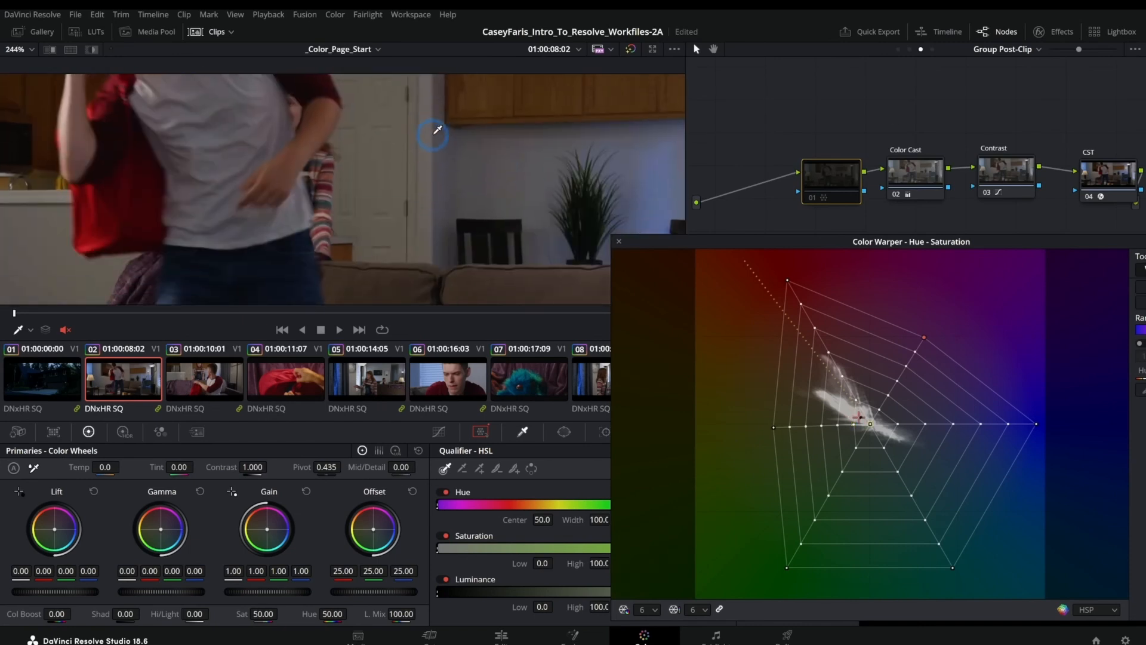
pyautogui.click(814, 199)
pyautogui.click(814, 199)
pyautogui.click(814, 199)
pyautogui.click(815, 201)
pyautogui.click(815, 200)
# Step: Shift the Color Warper grid's outer blue point and outer green point towards cyan
pyautogui.scroll(-5, 589, 191)
pyautogui.moveTo(497, 168); pyautogui.dragTo(472, 200)
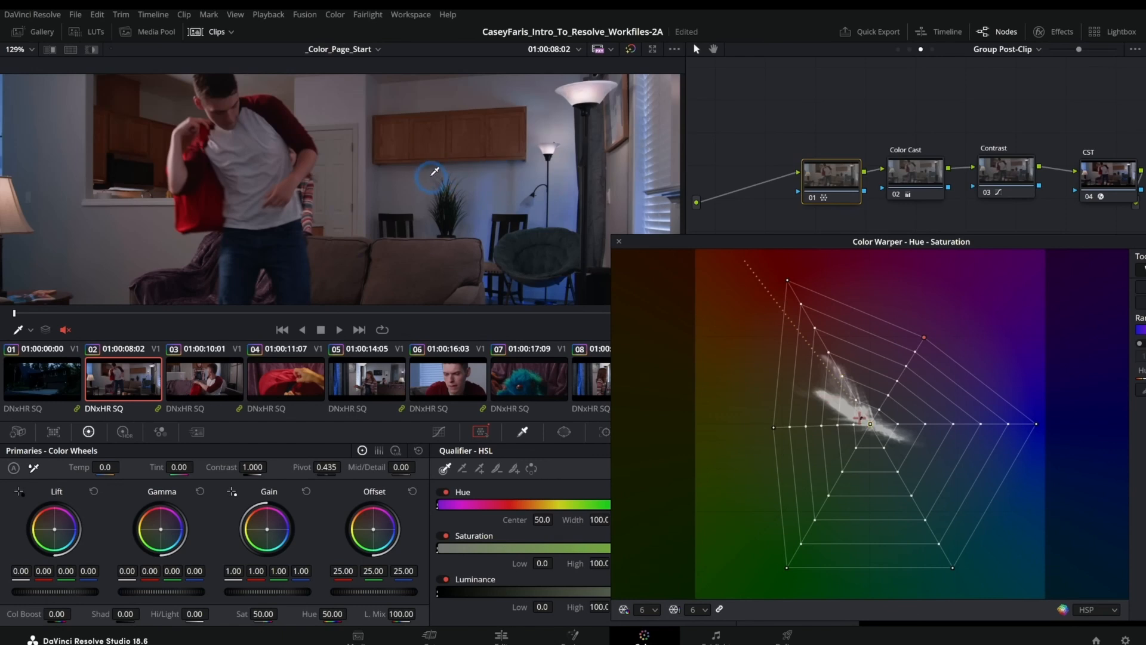
pyautogui.moveTo(506, 253); pyautogui.dragTo(461, 193)
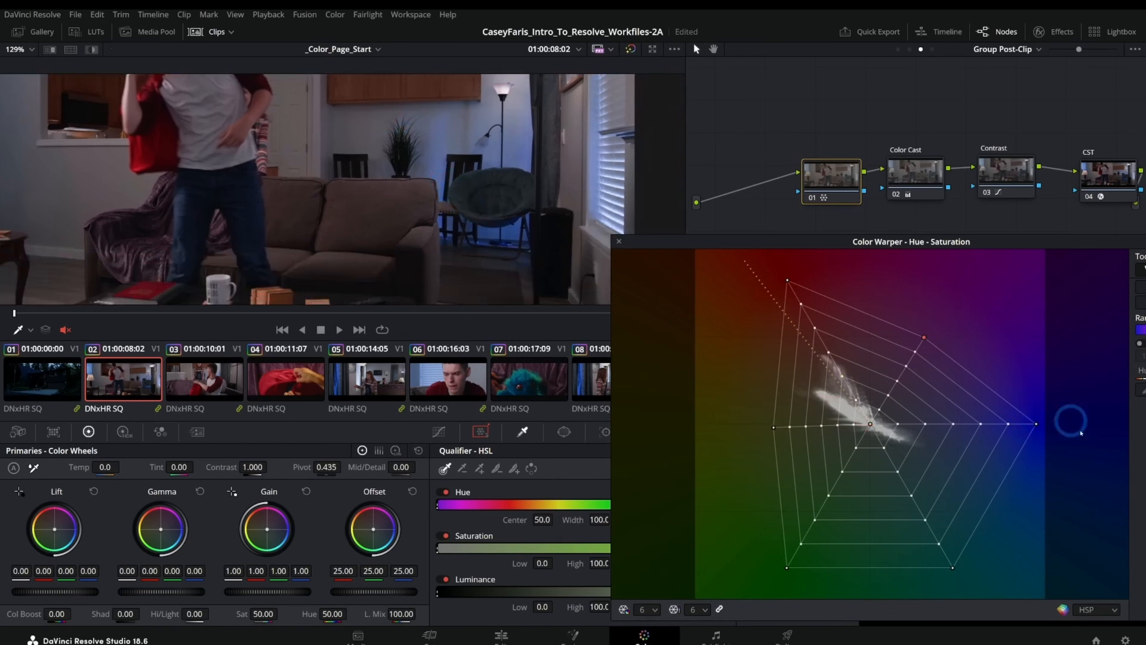
pyautogui.moveTo(1037, 425); pyautogui.dragTo(1025, 462)
pyautogui.moveTo(786, 568); pyautogui.dragTo(832, 569)
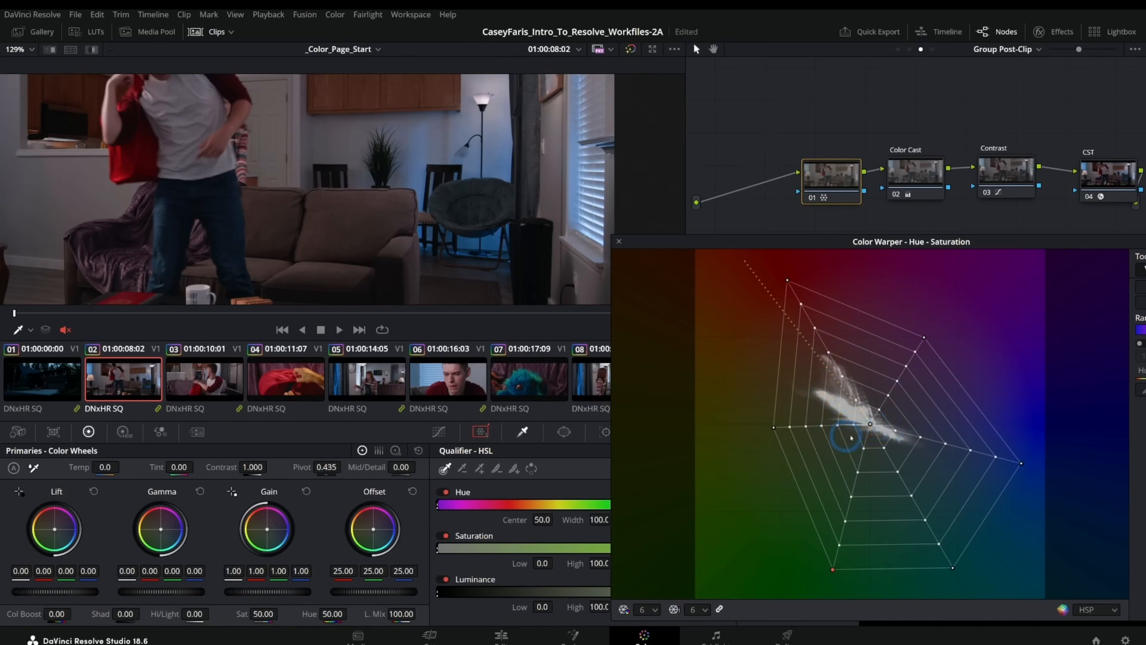
# Step: Review the group grade on clips 03 and 04, and compare clip 03 with the Color Warper node disabled and enabled
pyautogui.click(216, 383)
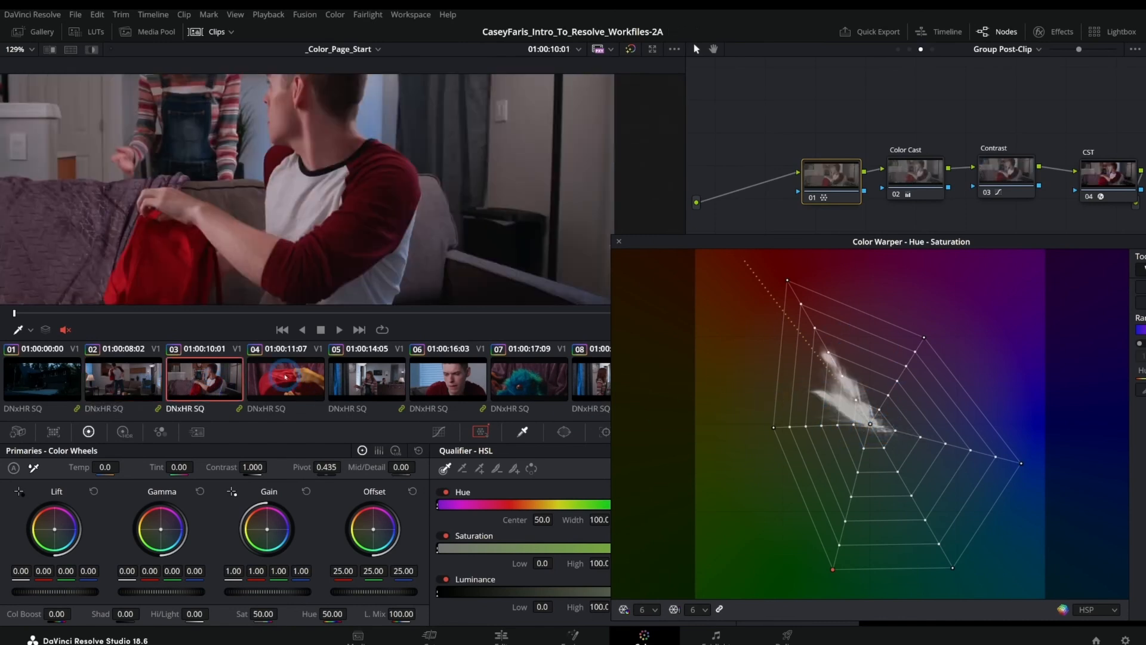
pyautogui.click(288, 375)
pyautogui.click(226, 363)
pyautogui.scroll(-3, 398, 212)
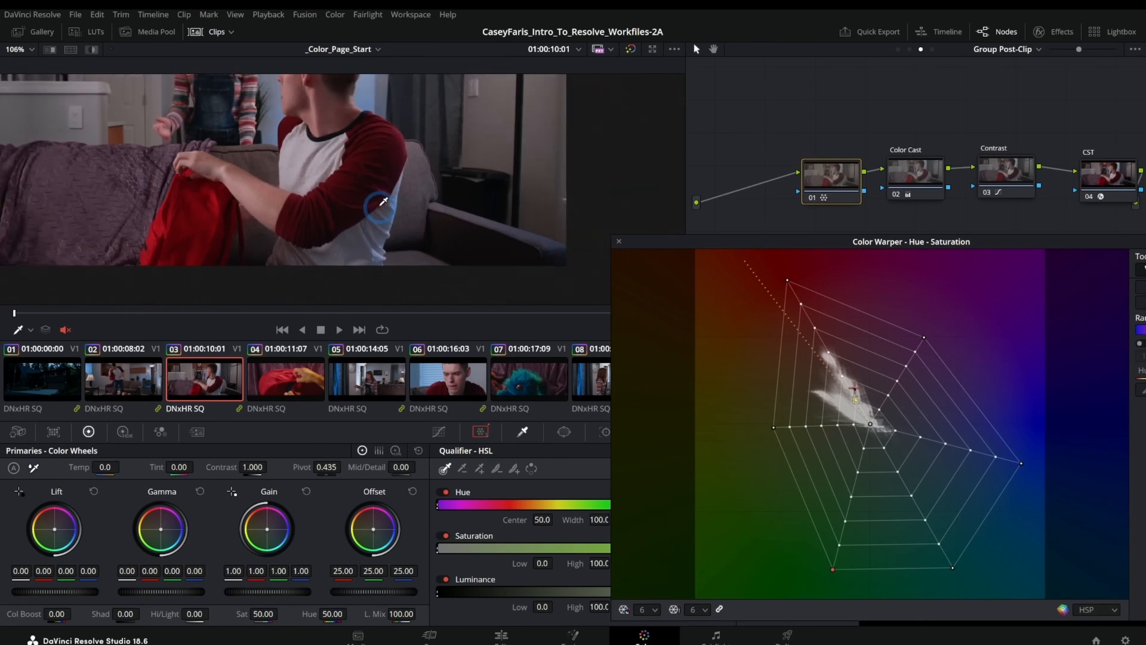
pyautogui.scroll(1, 400, 208)
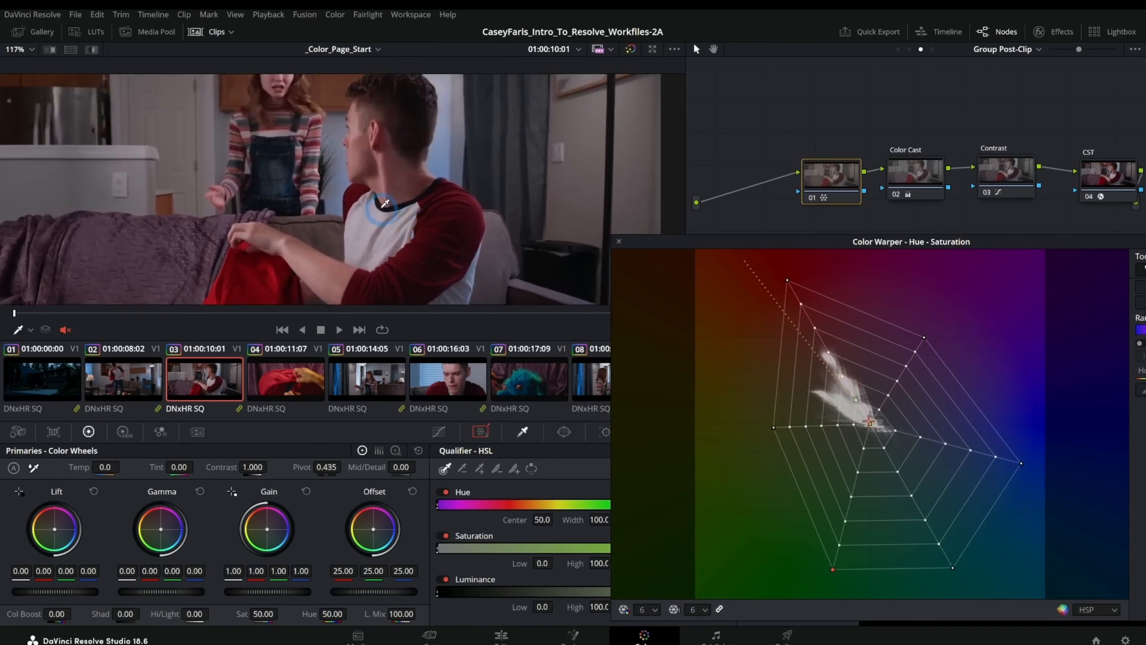
pyautogui.click(809, 200)
pyautogui.click(810, 199)
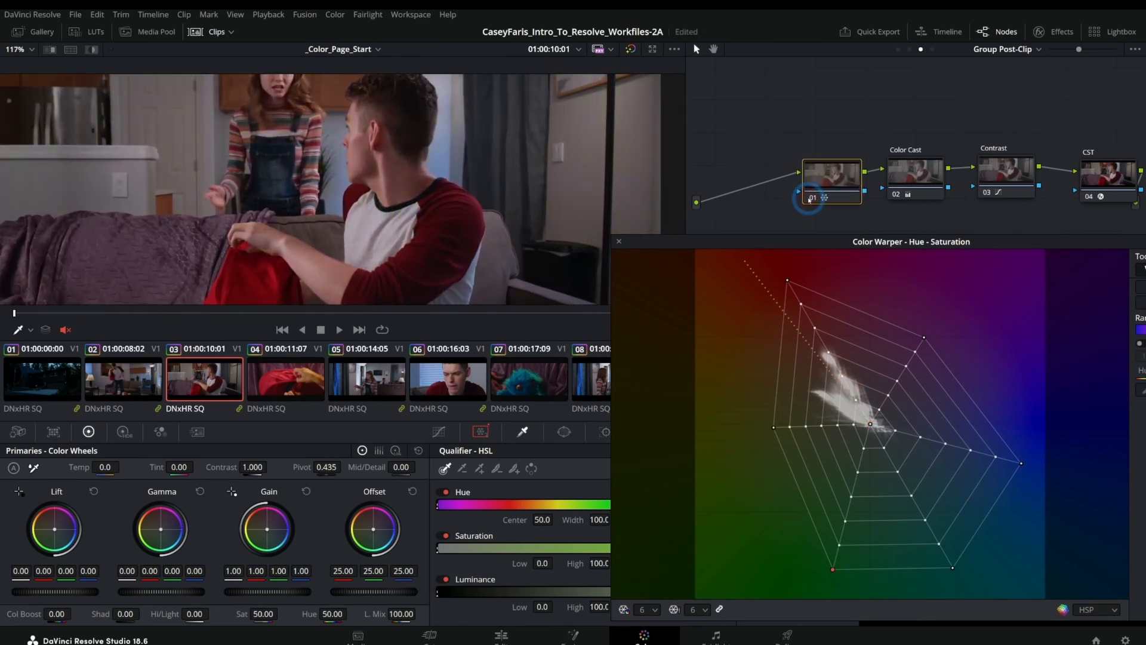
pyautogui.click(809, 199)
pyautogui.click(809, 199)
pyautogui.click(809, 199)
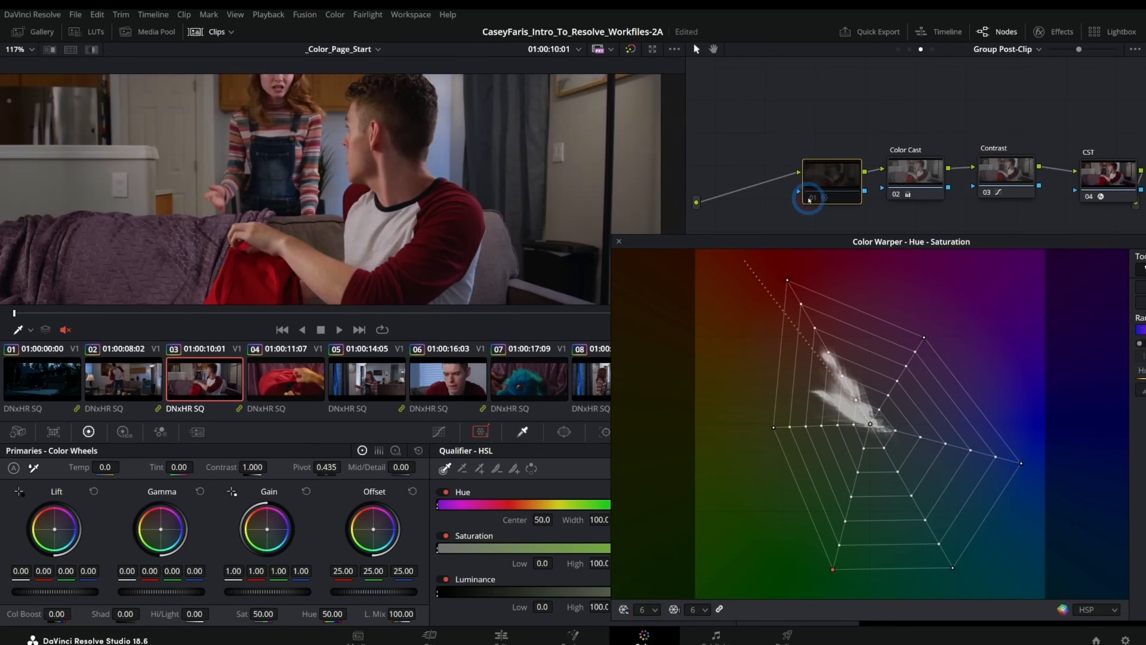
pyautogui.click(809, 199)
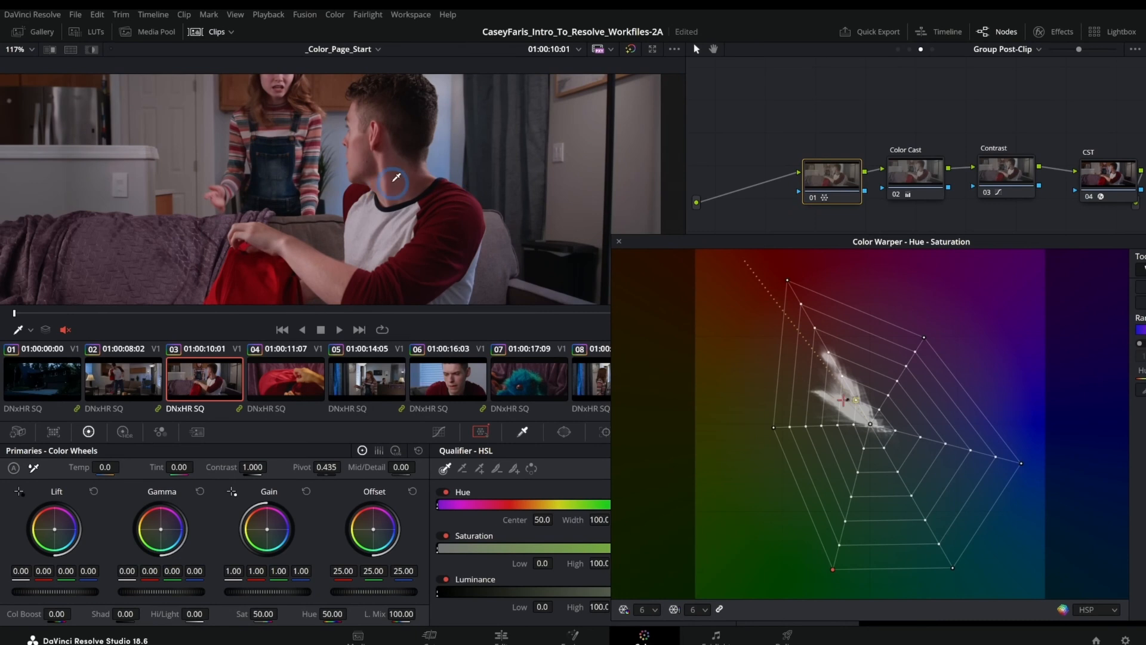
# Step: Shift the grid's outer red point towards orange, to hue 0.98 and saturation 1.19, and check clips 06, 05, 04 and 03
pyautogui.moveTo(788, 280); pyautogui.dragTo(769, 287)
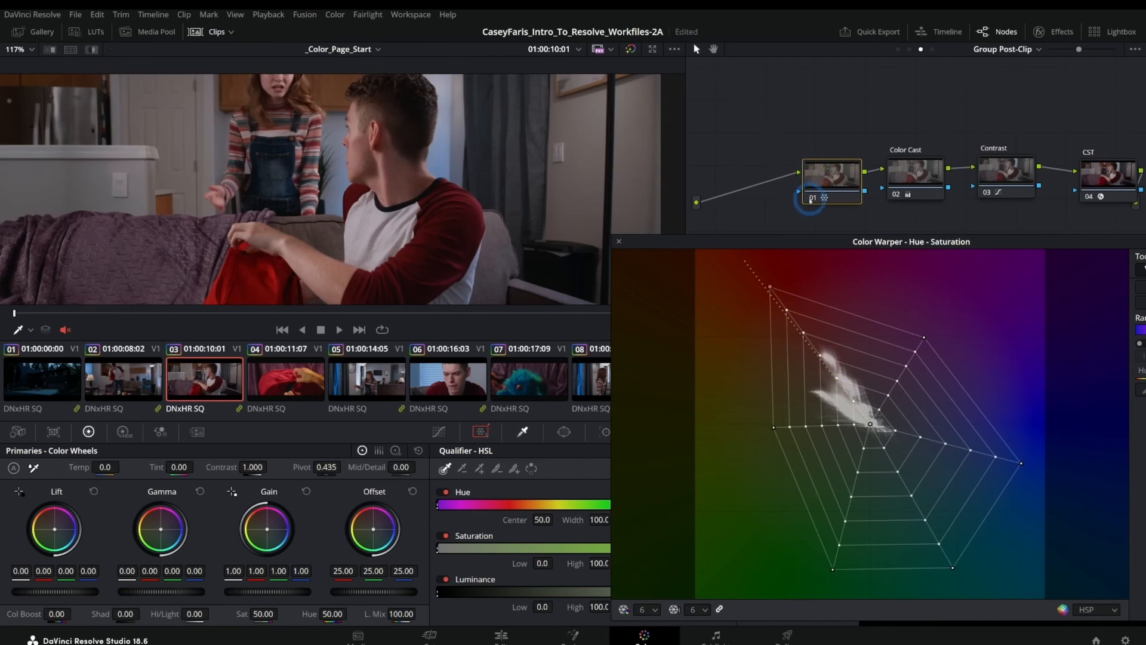
pyautogui.click(811, 199)
pyautogui.click(810, 199)
pyautogui.click(449, 381)
pyautogui.click(370, 385)
pyautogui.click(293, 387)
pyautogui.click(199, 388)
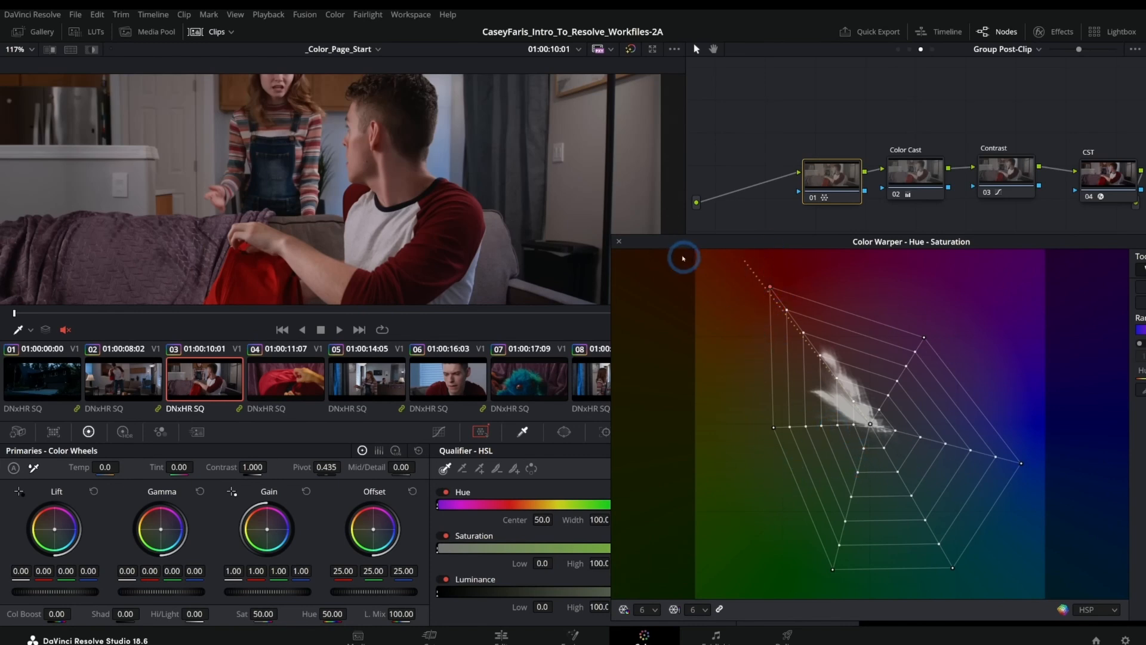
# Step: Close the enlarged Color Warper window and label the new first node Col_Pal
pyautogui.click(619, 242)
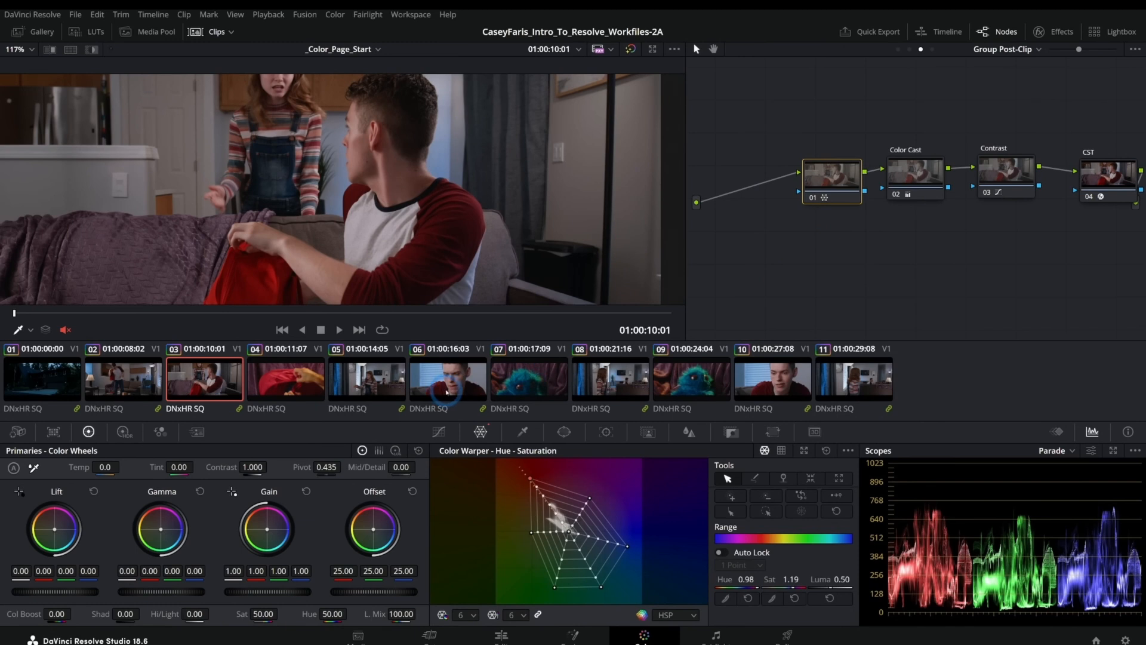
pyautogui.rightClick(831, 184)
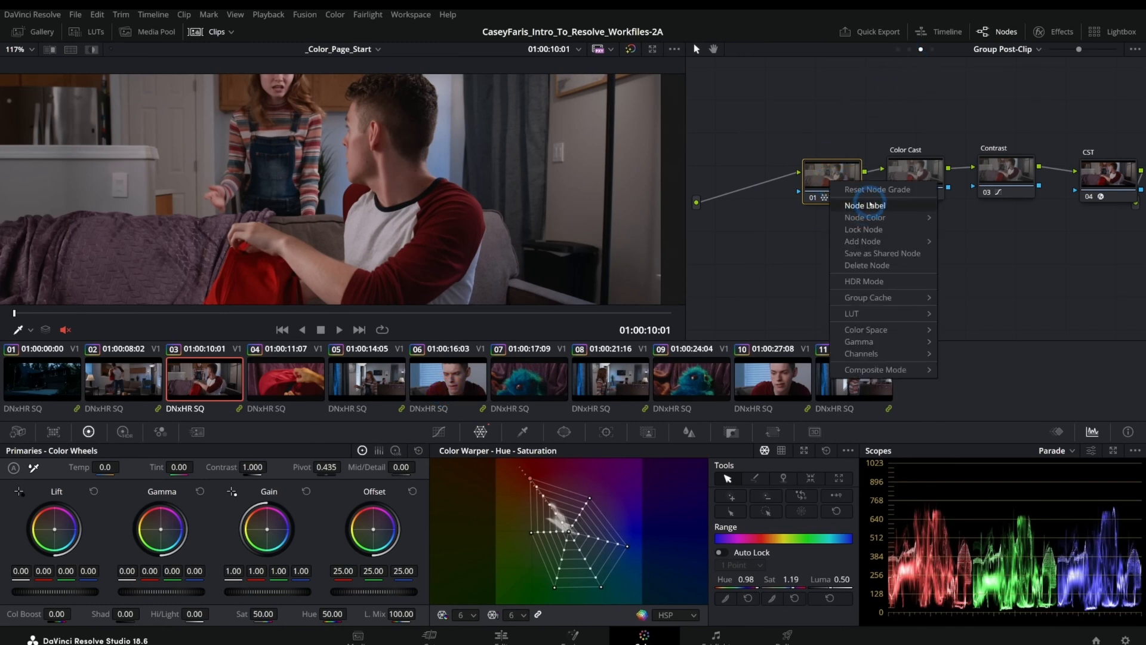
pyautogui.click(867, 205)
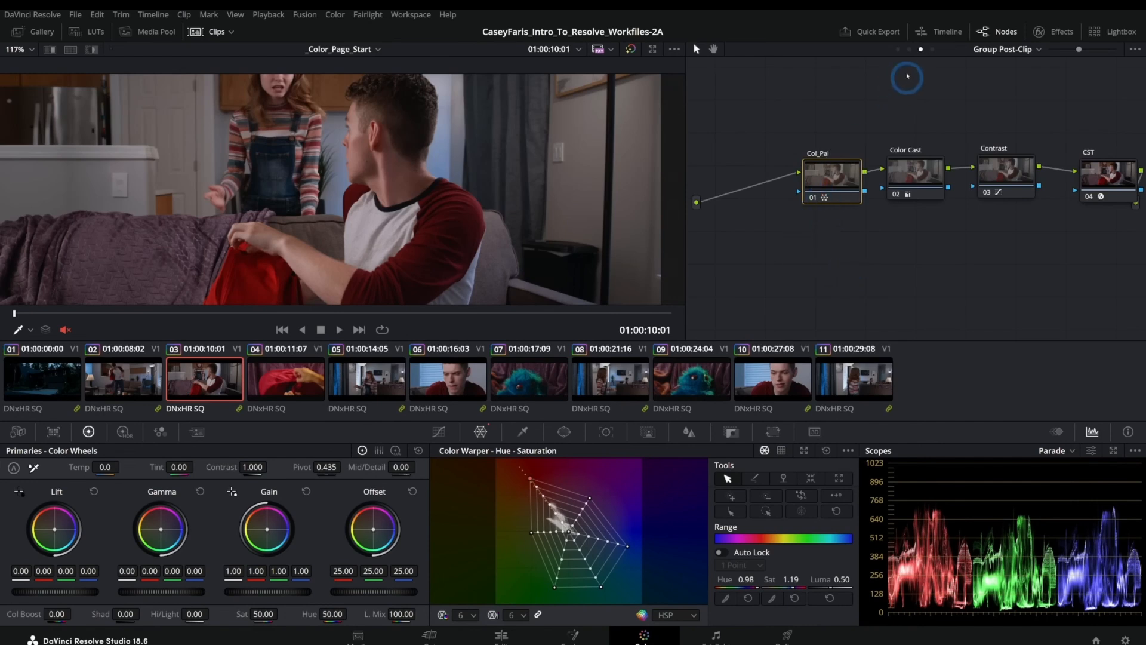
# Step: Switch the node graph back to the clip level and fit more of clip 03 in the viewer
pyautogui.click(909, 49)
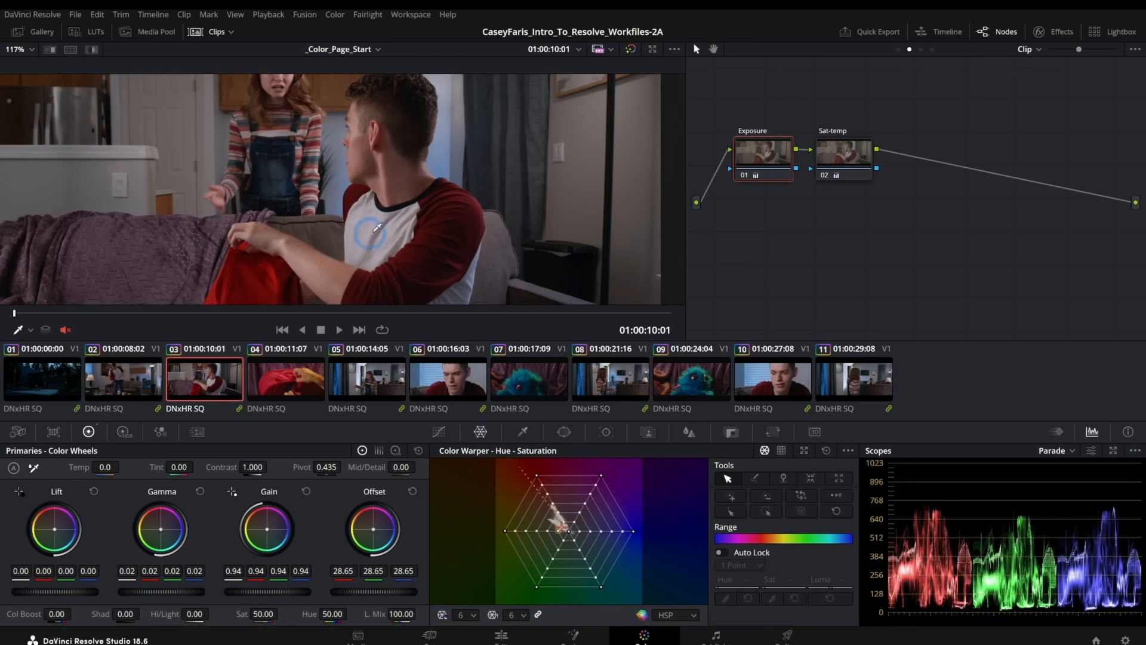
pyautogui.scroll(-3, 421, 225)
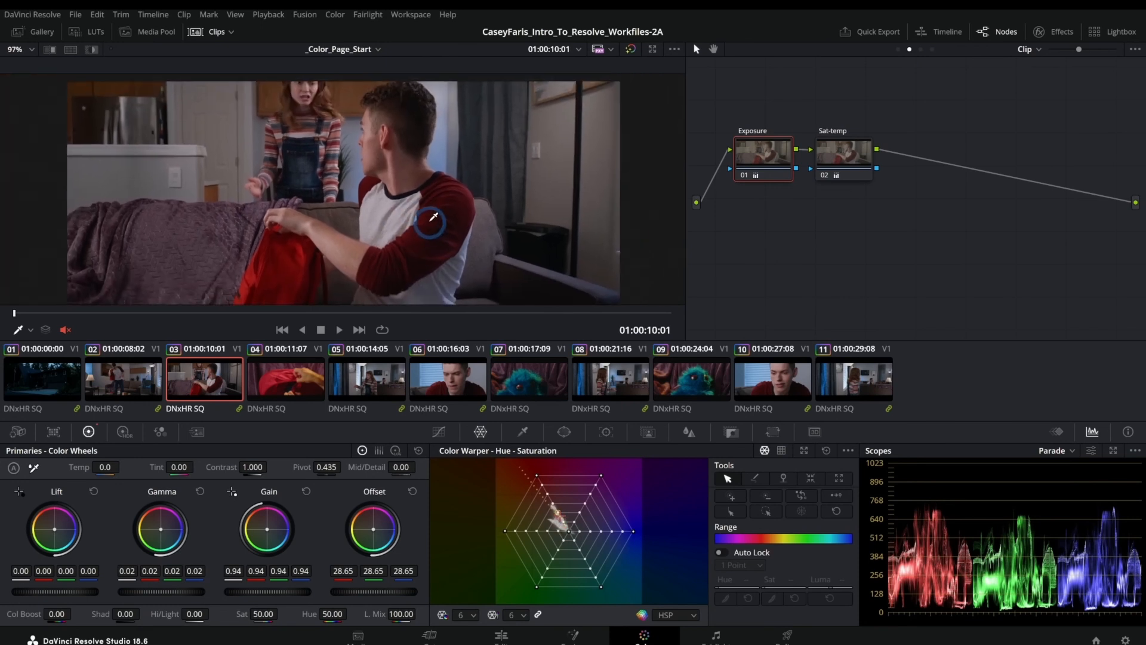
# Step: Bring up the HSL Qualifier on clip 10's third node, turn on the highlight view and sample the man's skin
pyautogui.scroll(1, 434, 217)
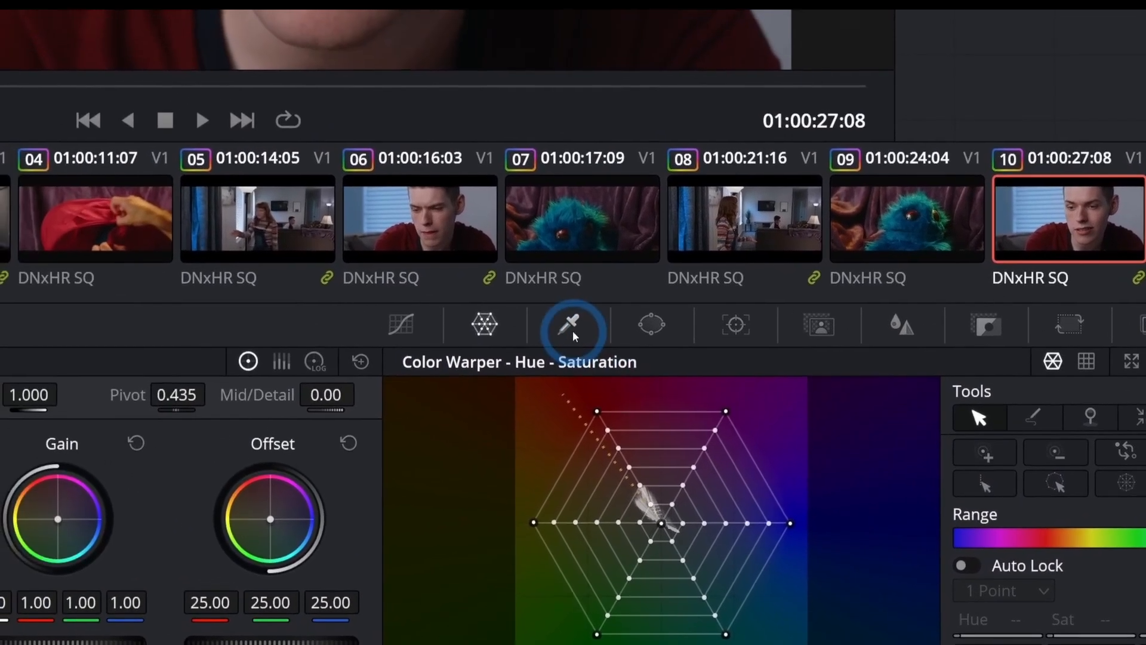
pyautogui.click(572, 330)
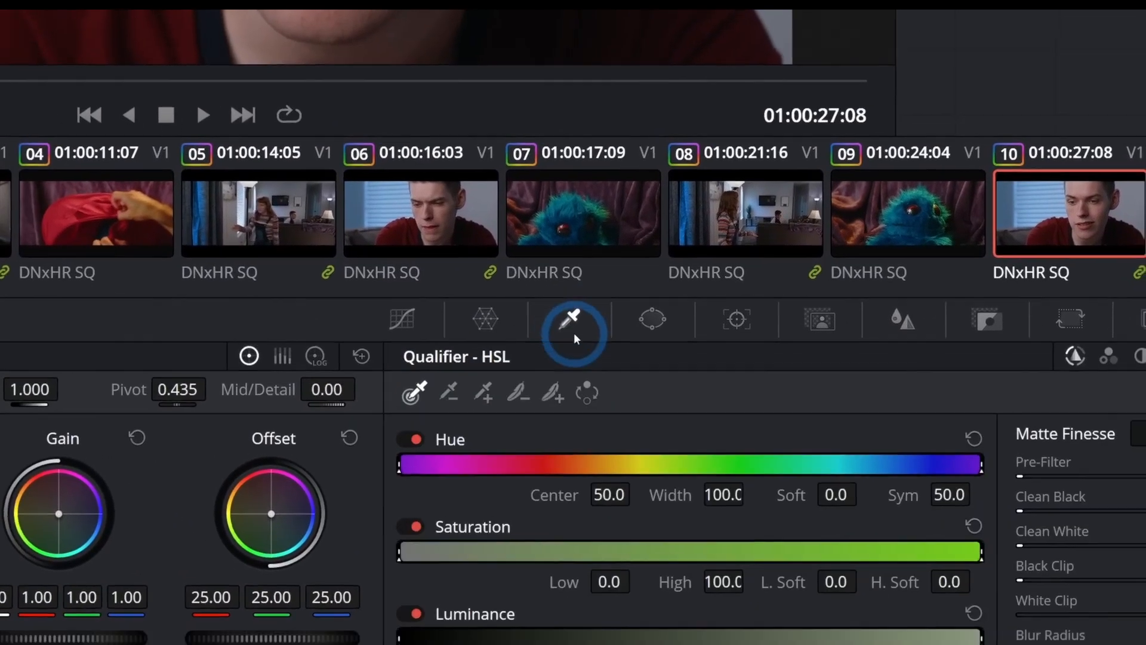
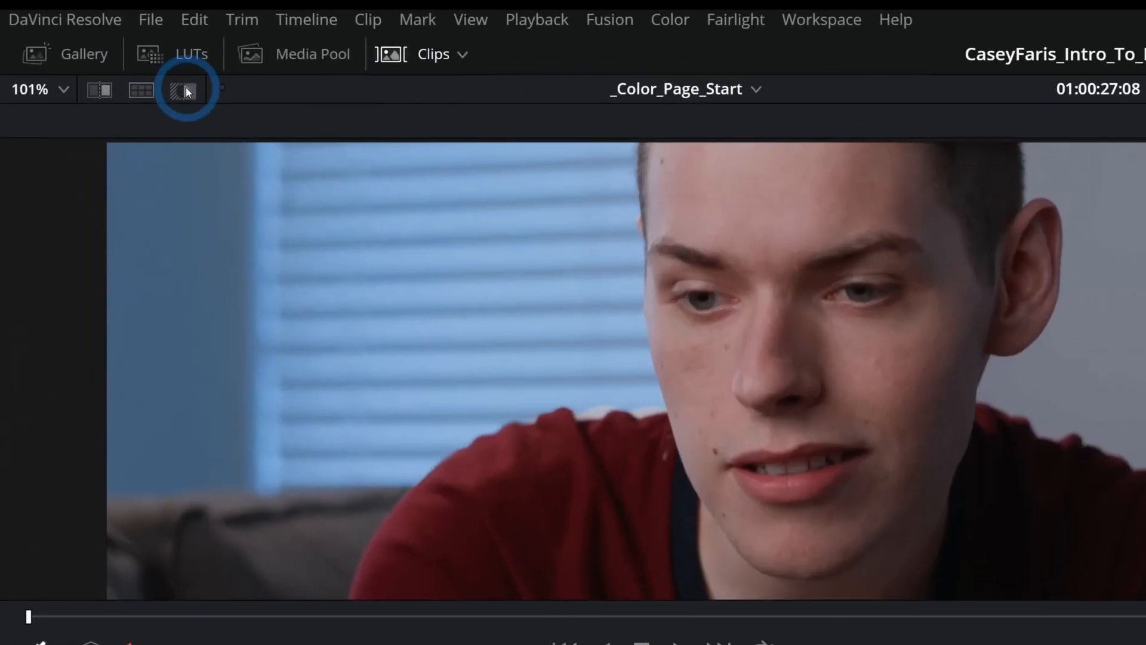
pyautogui.click(186, 88)
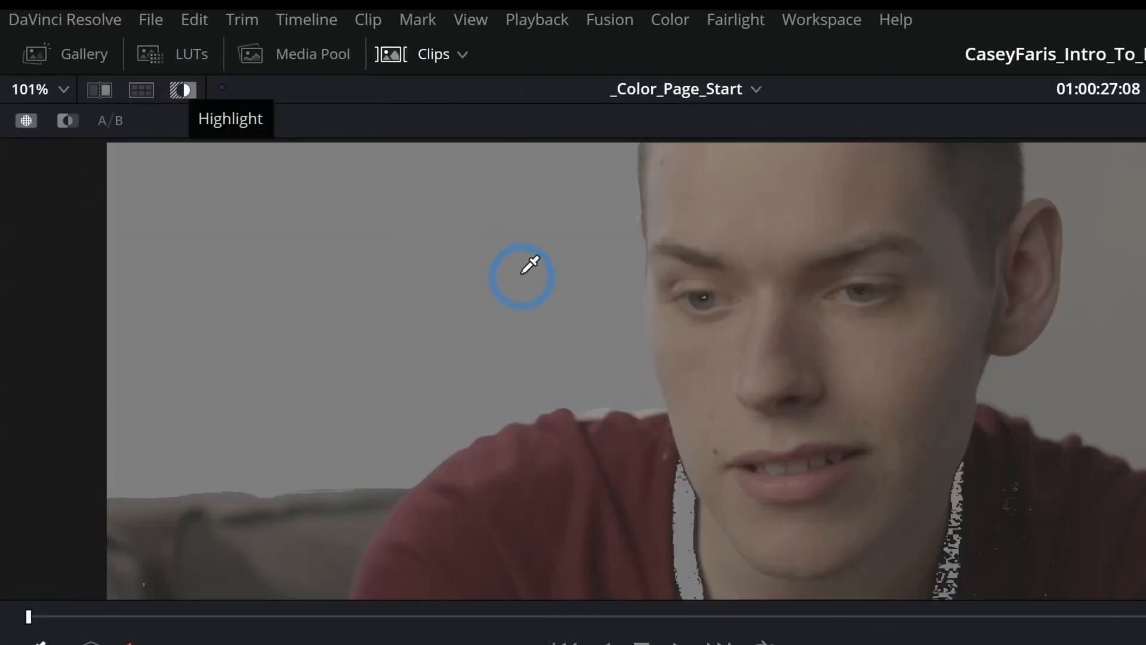
pyautogui.click(713, 322)
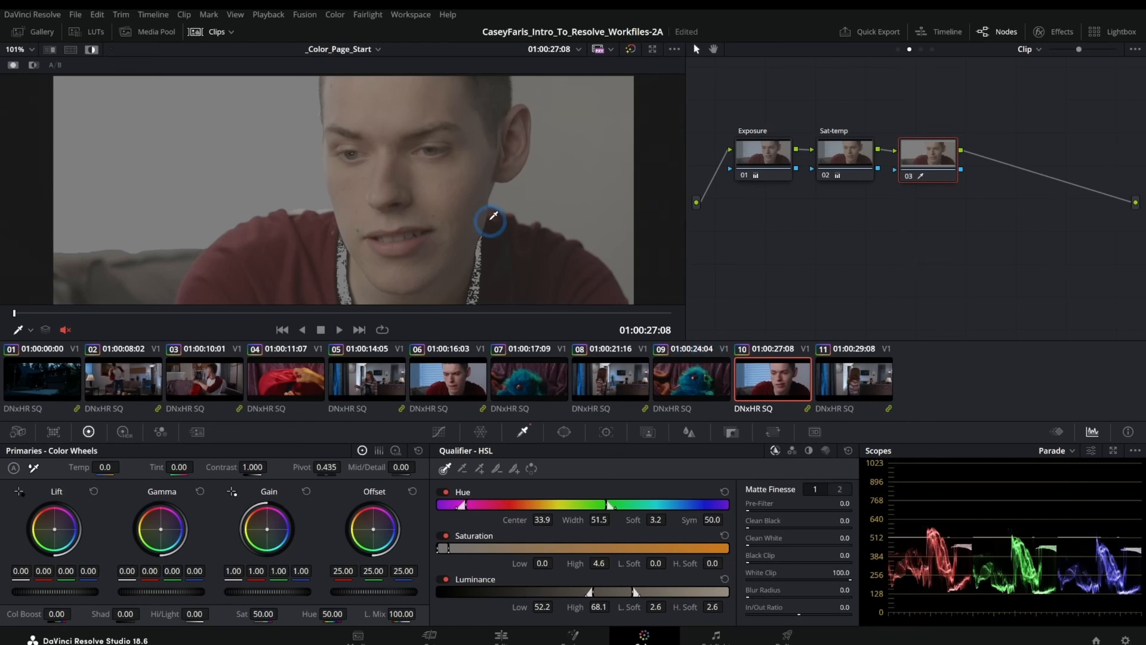
# Step: Tint the qualified area strongly blue with Gain at red 0.66, green 0.97 and blue 2.32, with the highlight view off
pyautogui.moveTo(267, 529); pyautogui.dragTo(352, 523)
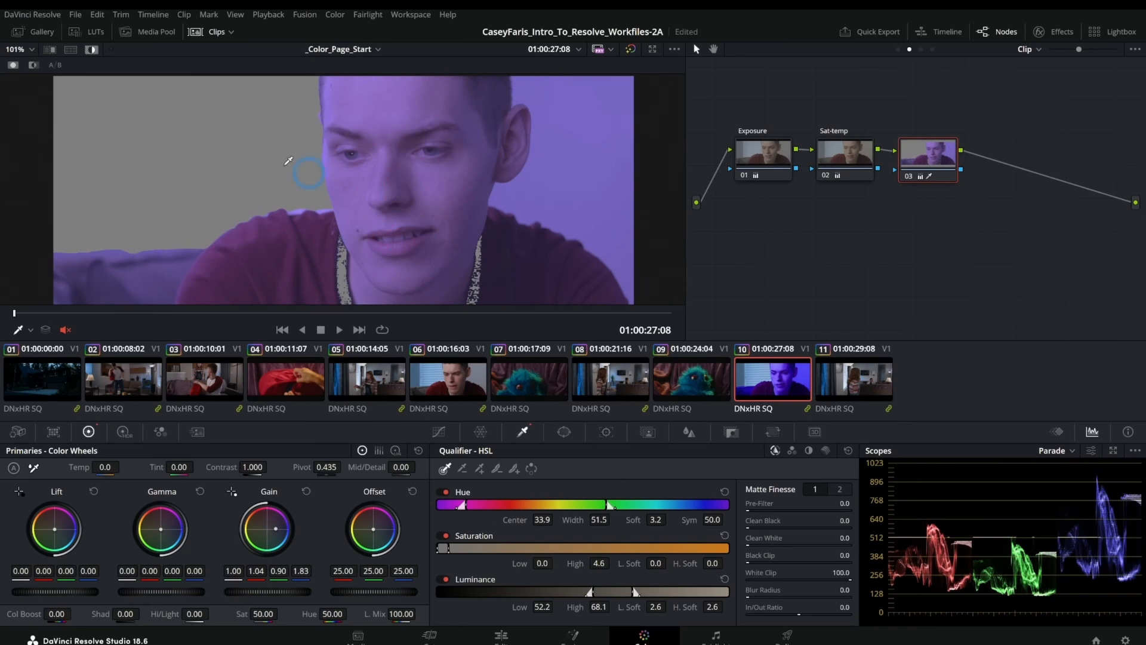
pyautogui.click(93, 49)
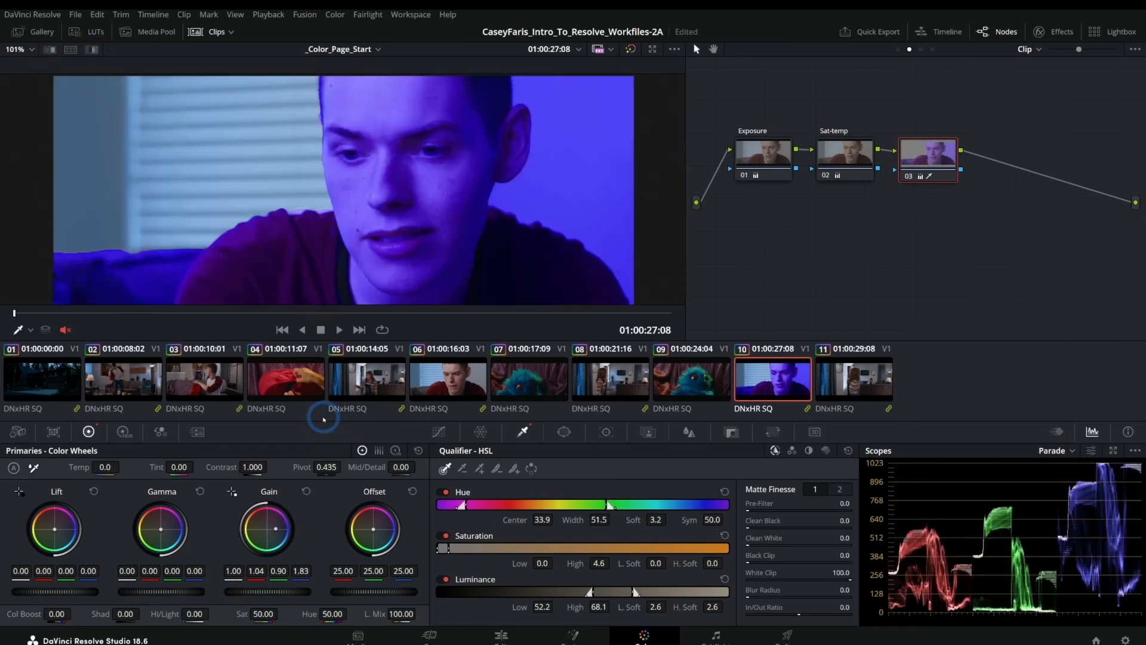
pyautogui.moveTo(284, 525); pyautogui.dragTo(290, 533)
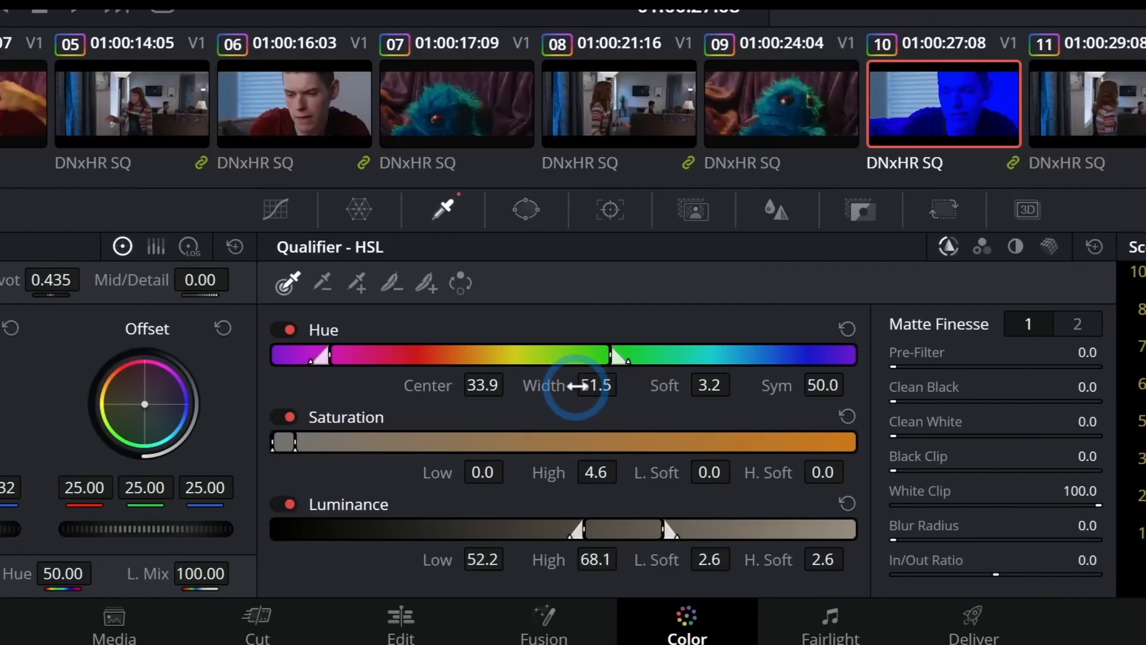
# Step: Qualify by hue only, with center 34.4, width 8.8 and soft 6.6, turning off the saturation and luminance ranges
pyautogui.moveTo(581, 519); pyautogui.dragTo(341, 513)
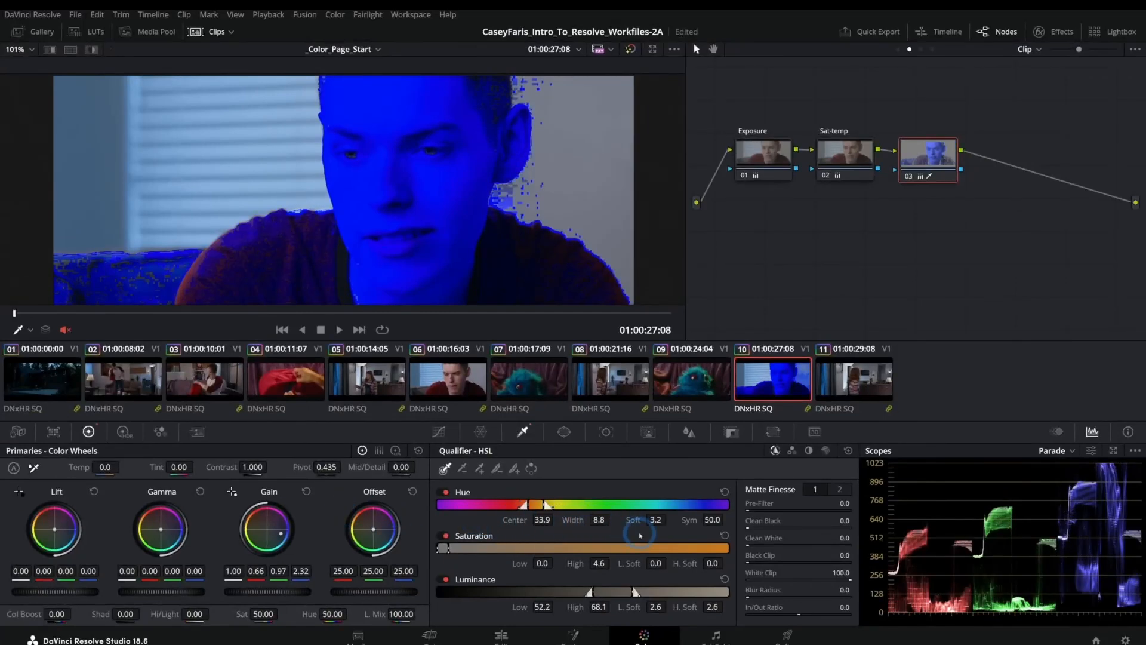
pyautogui.moveTo(538, 524); pyautogui.dragTo(550, 524)
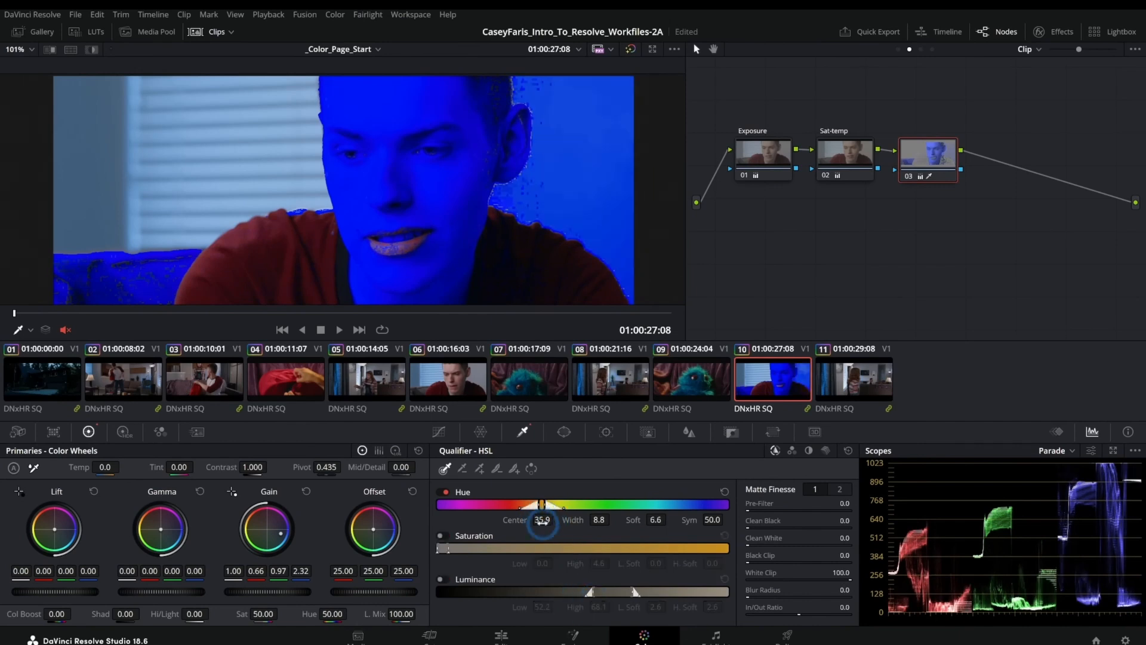
pyautogui.moveTo(542, 520)
pyautogui.mouseDown()
pyautogui.moveTo(522, 523)
pyautogui.moveTo(531, 523)
pyautogui.mouseUp()
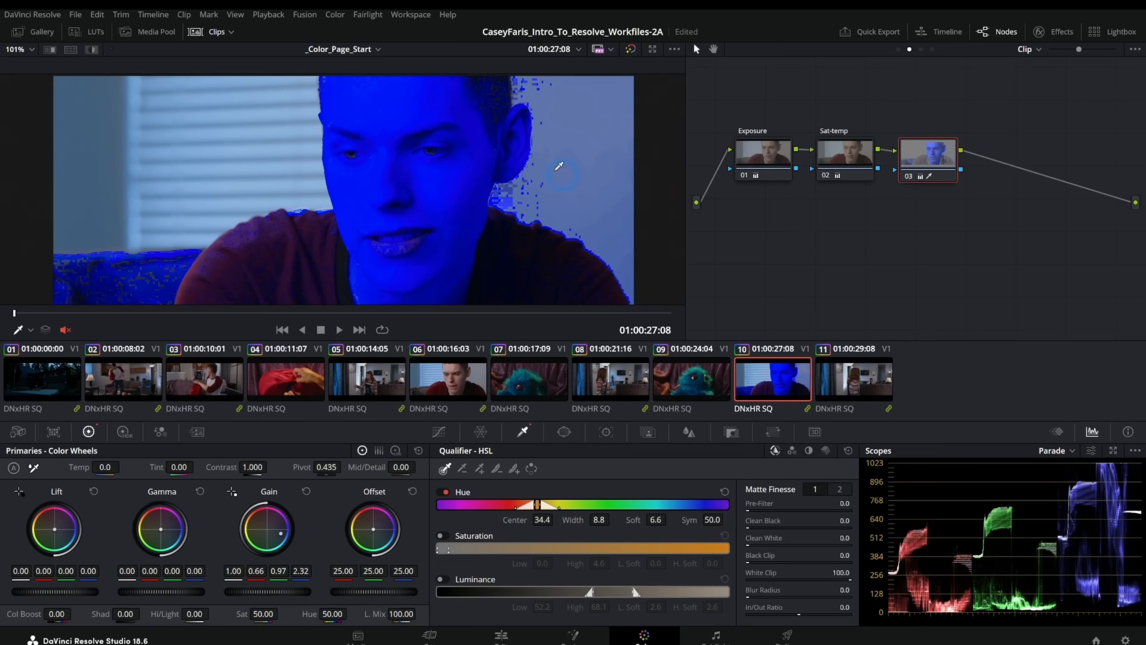
# Step: Inspect the blue key's edges between the ear and shoulder close up, and check them at 01:00:28:00
pyautogui.scroll(1, 496, 204)
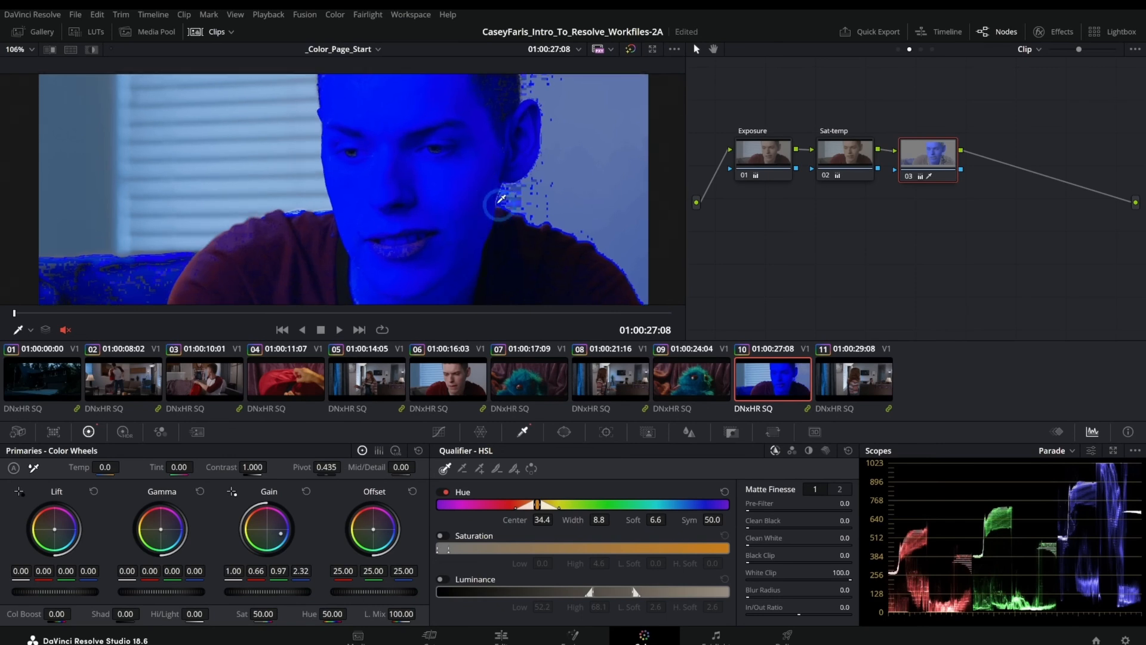
pyautogui.scroll(6, 490, 207)
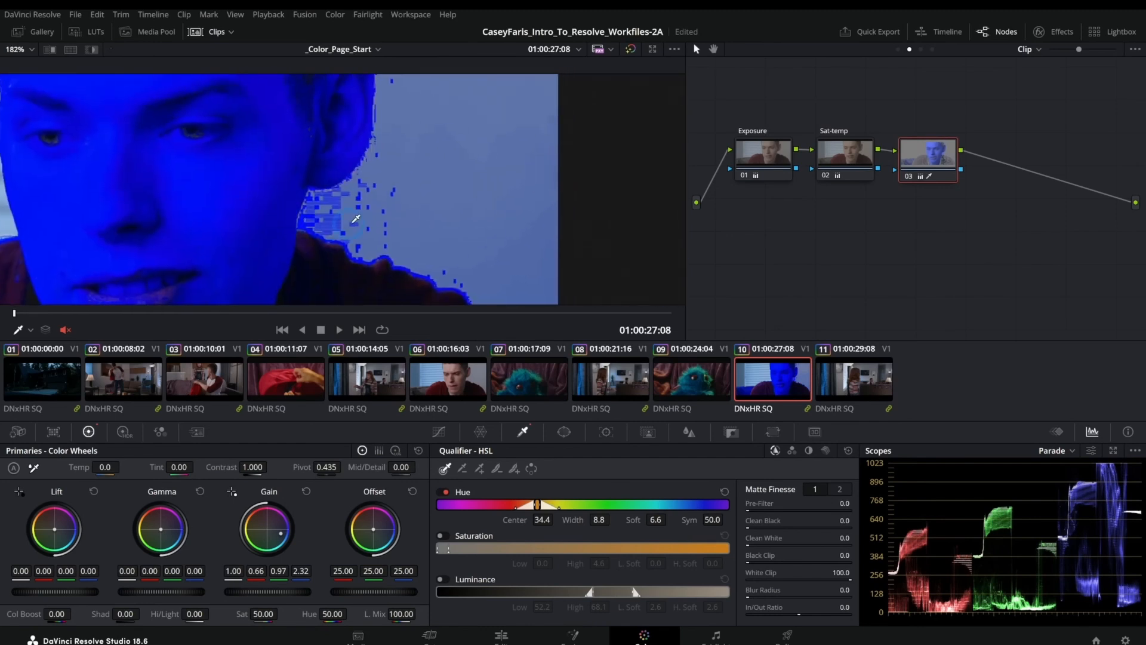
pyautogui.moveTo(343, 224); pyautogui.dragTo(312, 142)
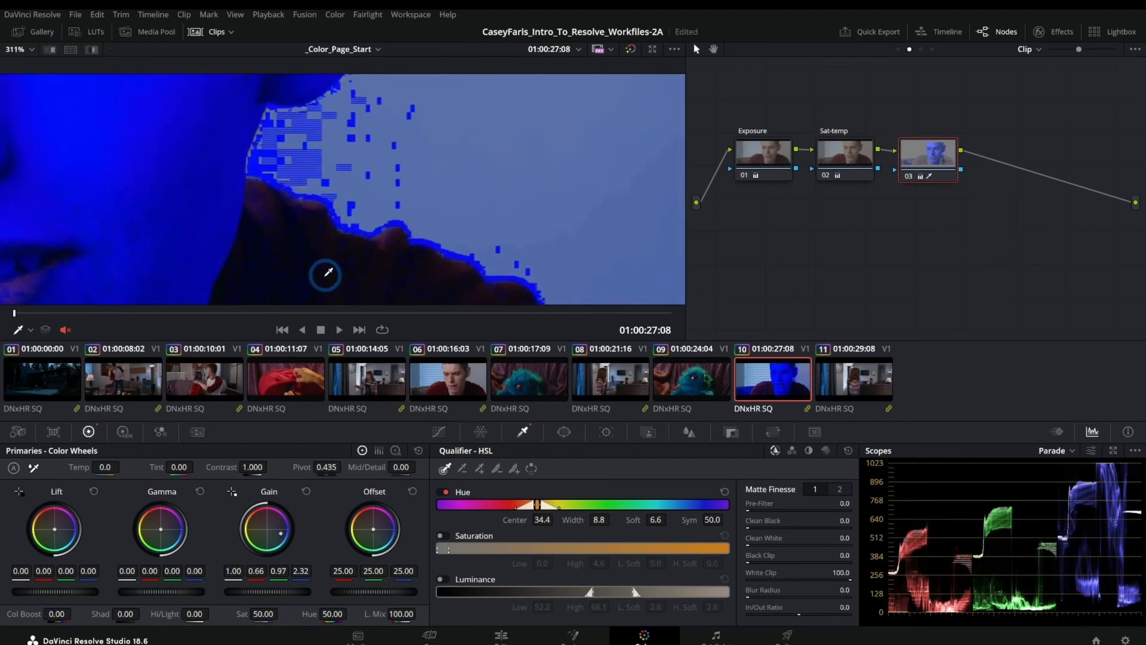
pyautogui.moveTo(245, 312)
pyautogui.mouseDown()
pyautogui.moveTo(324, 322)
pyautogui.moveTo(229, 313)
pyautogui.mouseUp()
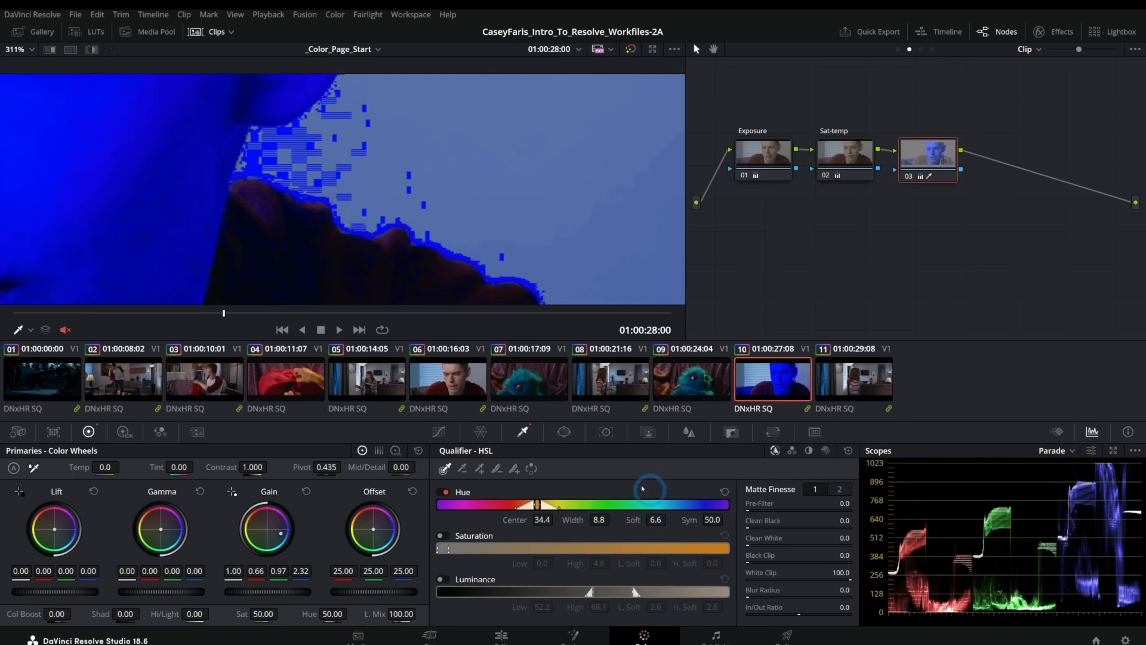
# Step: Reset the qualifier and the blue grade on clip 10's third node
pyautogui.click(848, 451)
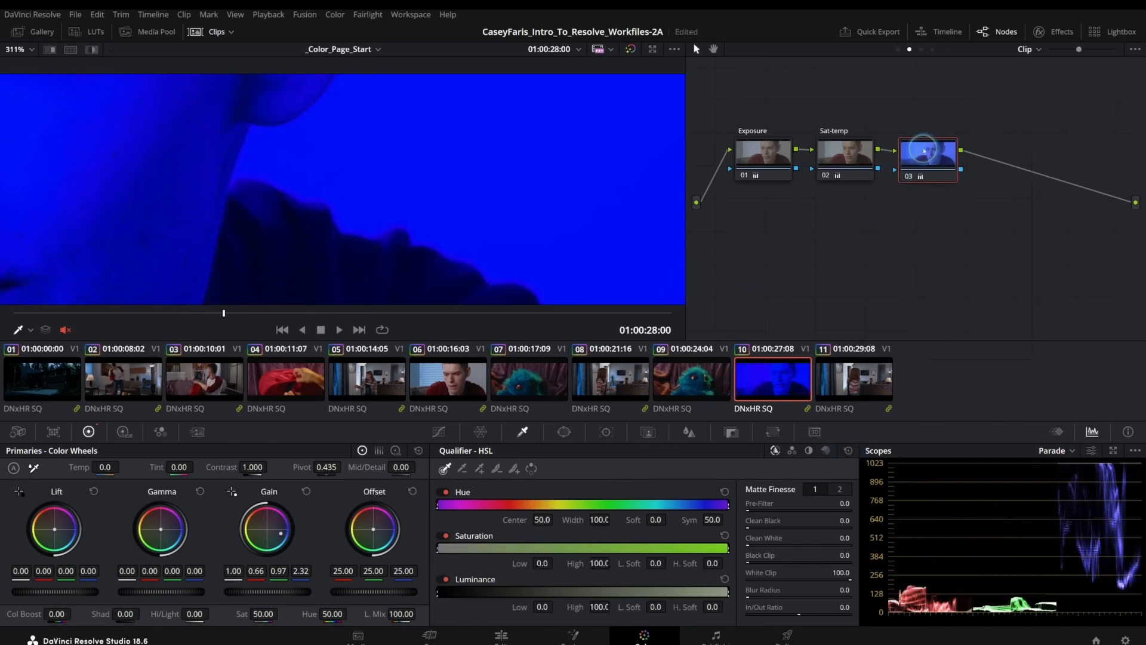
pyautogui.rightClick(924, 151)
pyautogui.click(942, 161)
pyautogui.scroll(-5, 401, 245)
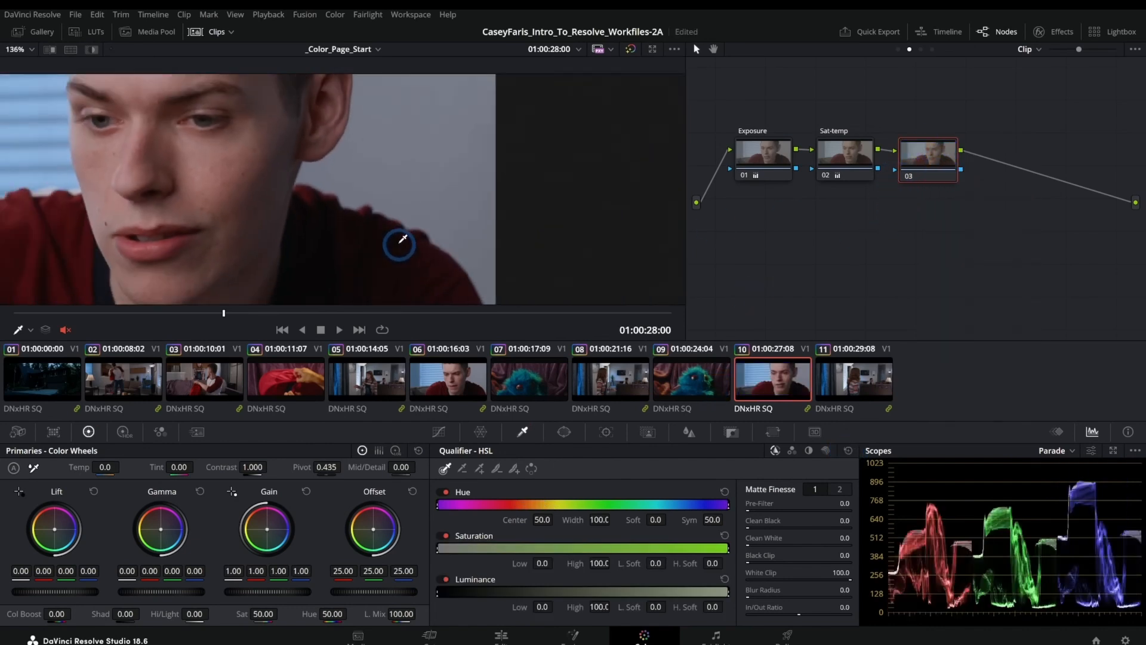
pyautogui.scroll(-2, 418, 248)
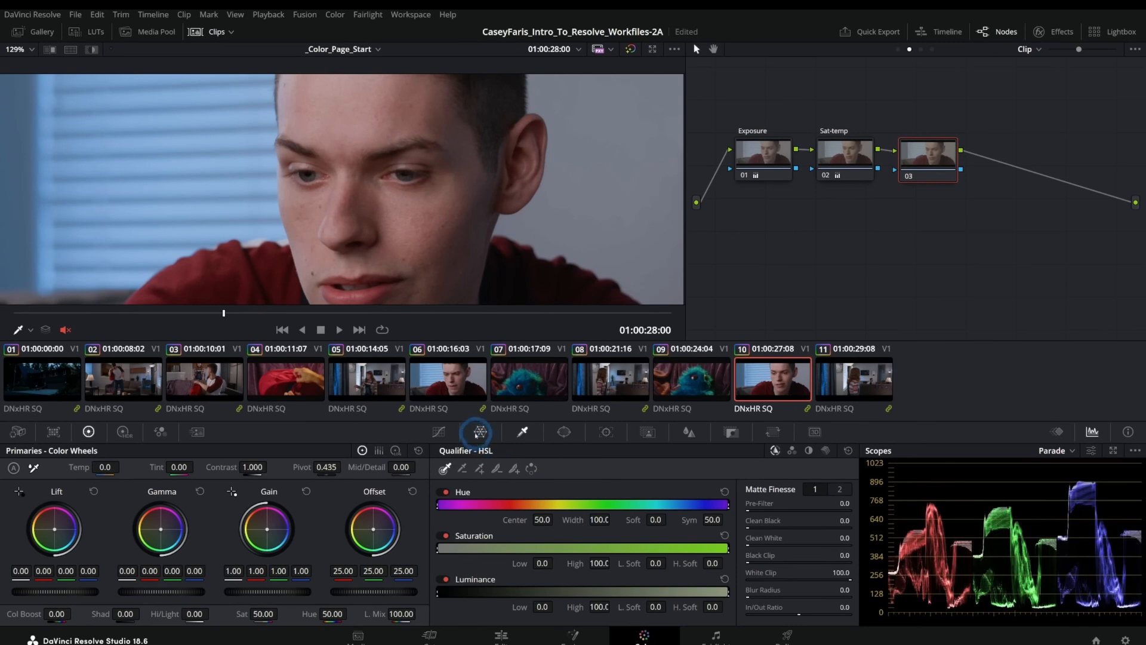
# Step: Sample the man's facial skin tone with the HSL Qualifier and show the resulting key as a black-and-white highlight
pyautogui.click(438, 431)
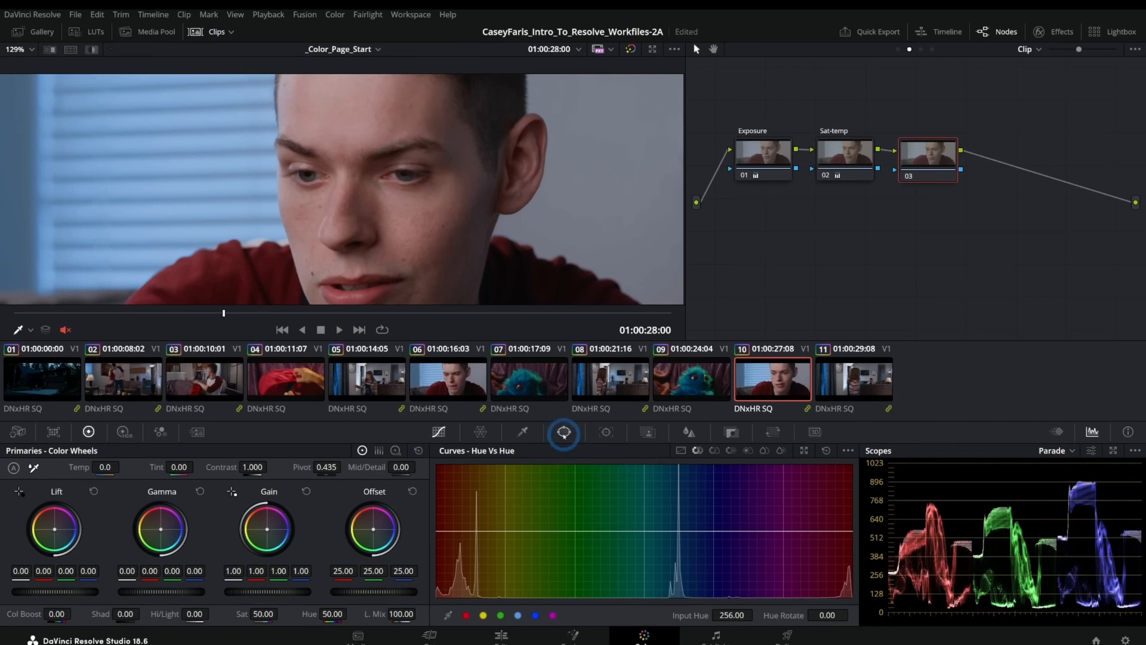
pyautogui.click(525, 431)
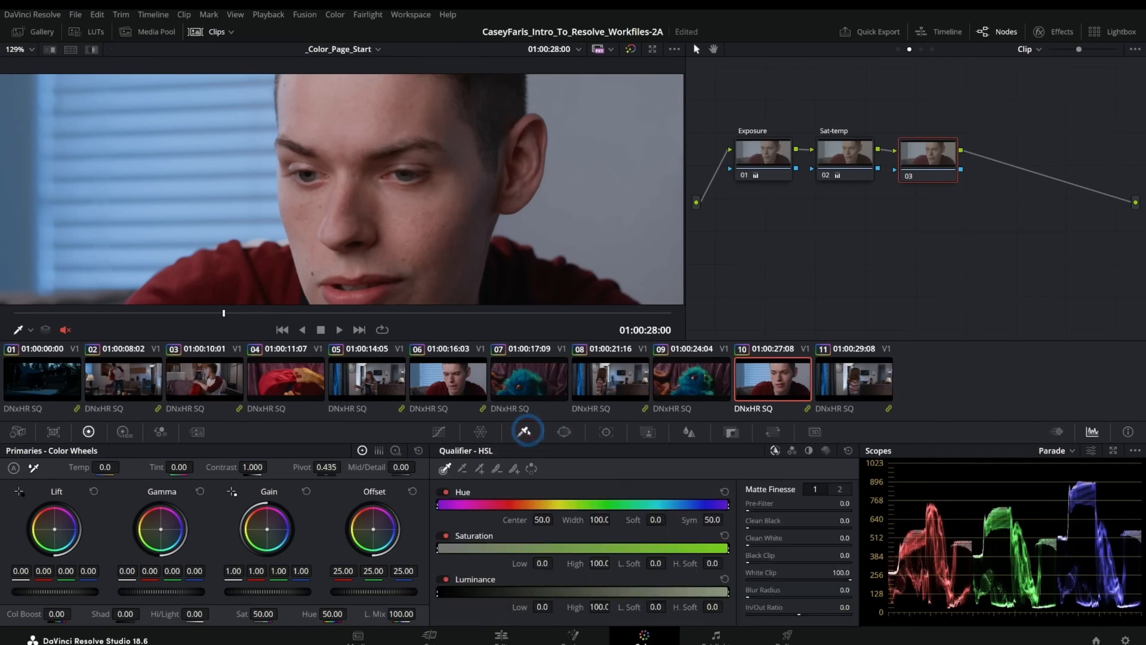
pyautogui.scroll(3, 382, 207)
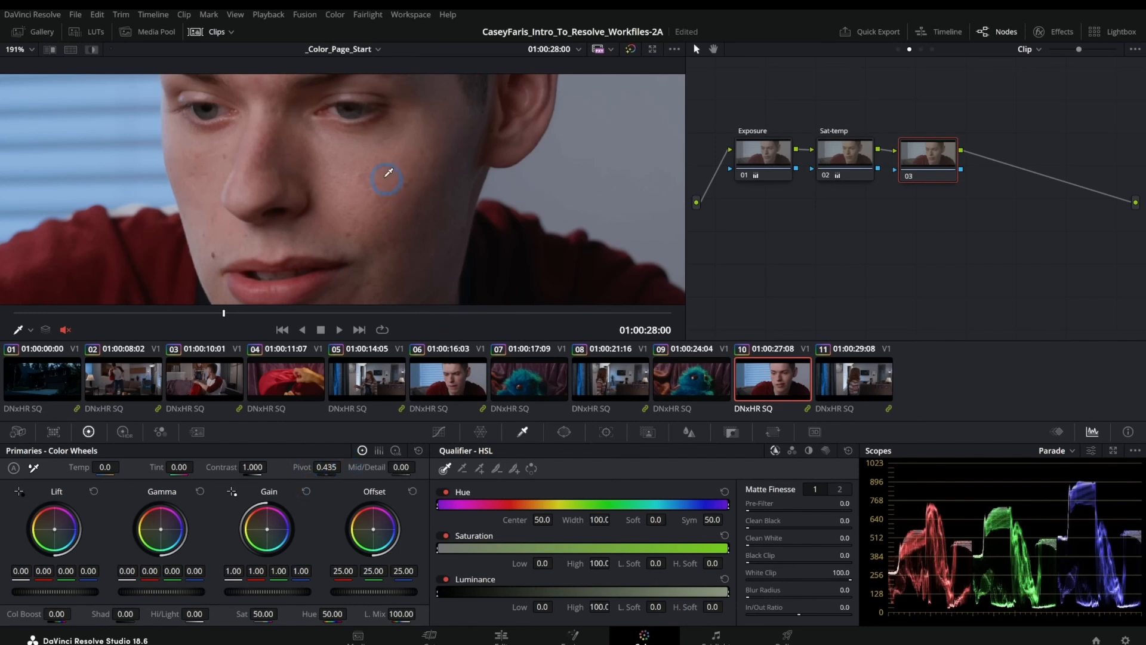
pyautogui.click(309, 146)
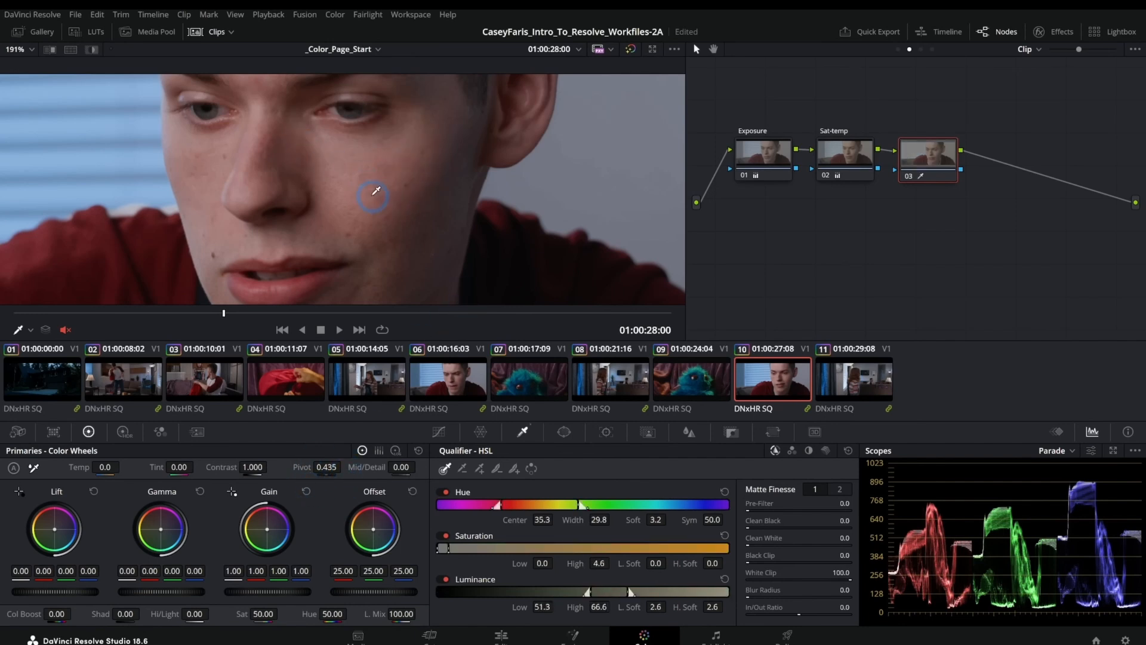
pyautogui.click(91, 49)
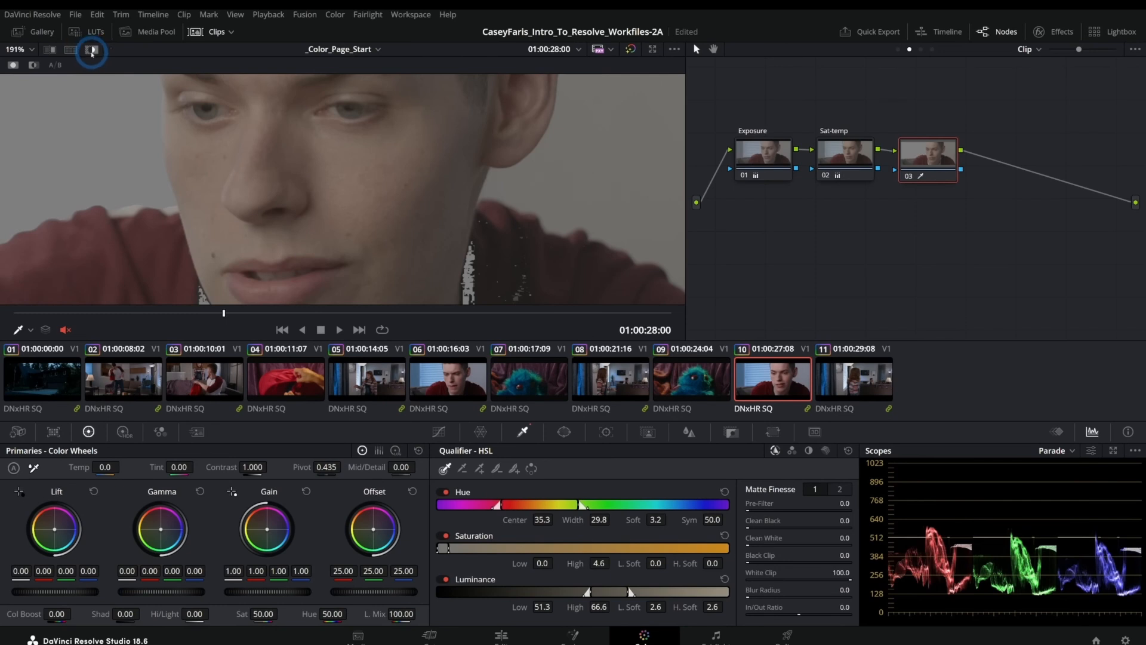
pyautogui.click(34, 65)
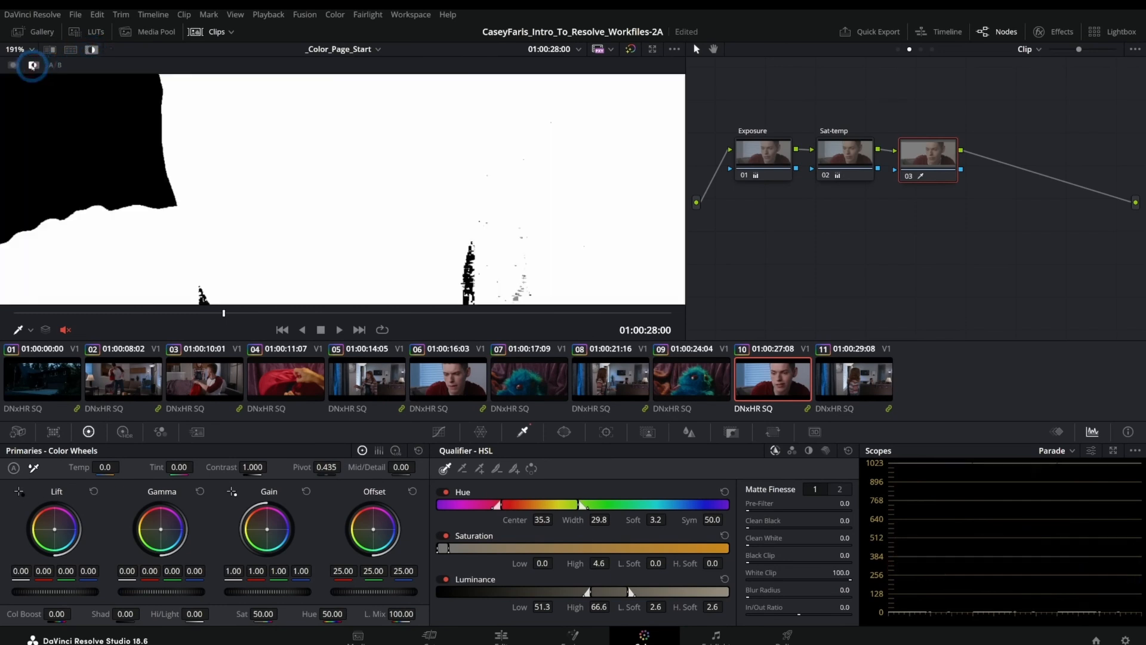
# Step: Key by hue only with center 35.0, width 6.2 and soft 5.1, turning off the saturation and luminance ranges
pyautogui.moveTo(542, 520); pyautogui.dragTo(507, 520)
pyautogui.moveTo(600, 519); pyautogui.dragTo(573, 519)
pyautogui.moveTo(501, 520); pyautogui.dragTo(556, 519)
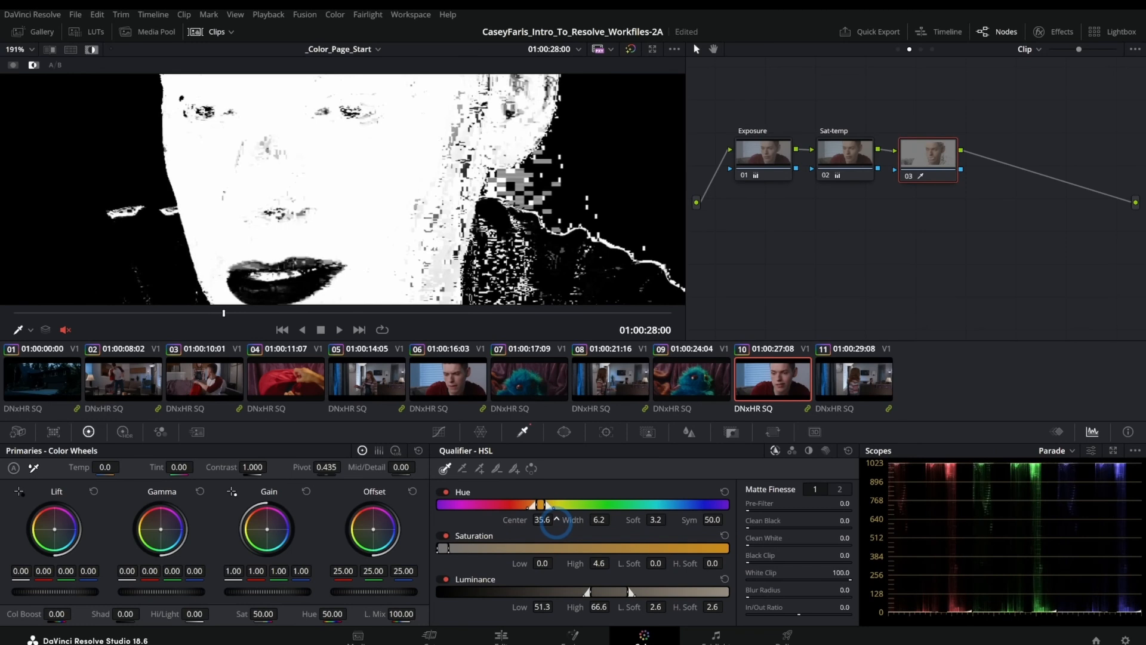
pyautogui.click(446, 536)
pyautogui.click(446, 578)
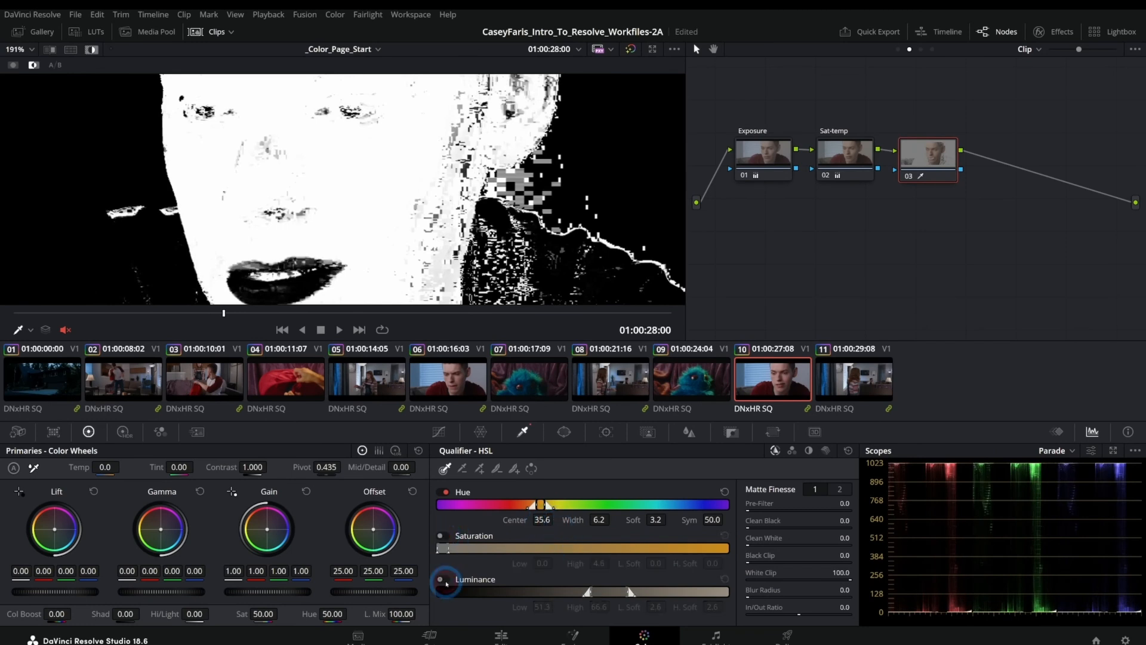
pyautogui.moveTo(656, 519); pyautogui.dragTo(662, 519)
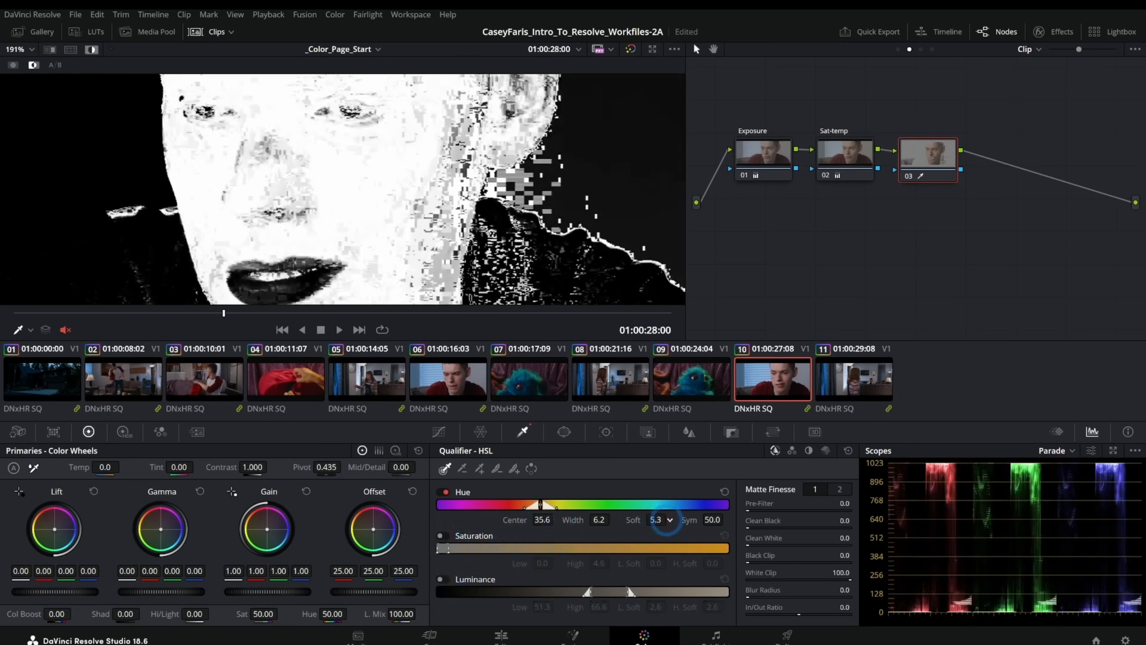
pyautogui.moveTo(542, 519); pyautogui.dragTo(542, 521)
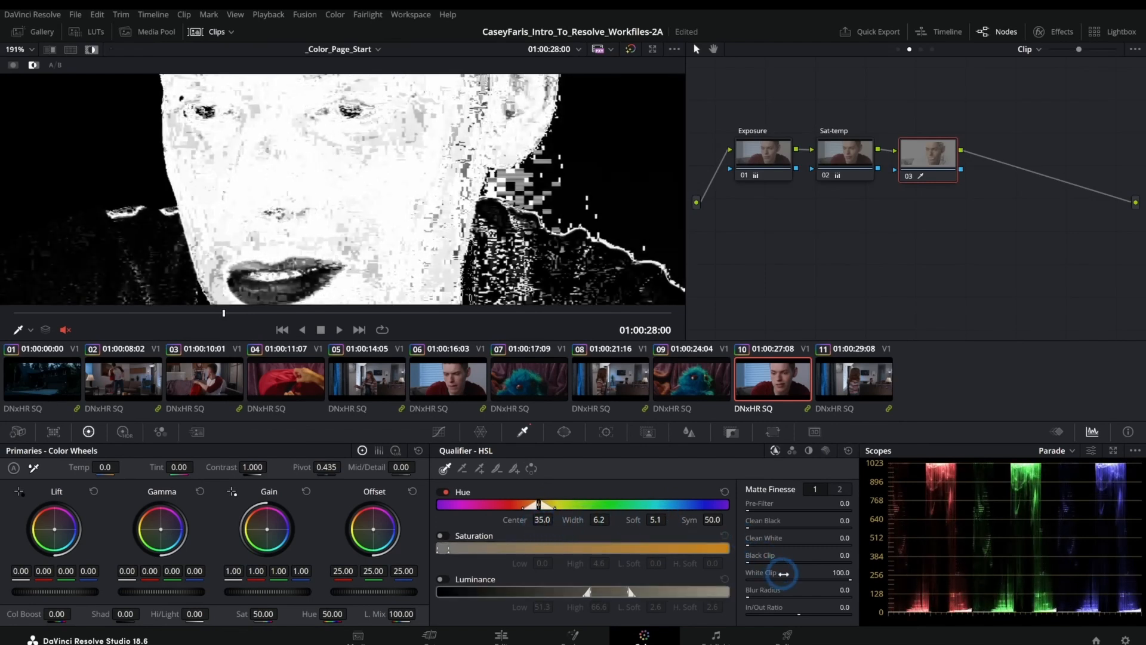
# Step: Refine the skin matte with blur radius 36.7, clean black 41.1, clean white 13.2 and pre-filter 0.7
pyautogui.moveTo(746, 595); pyautogui.dragTo(869, 591)
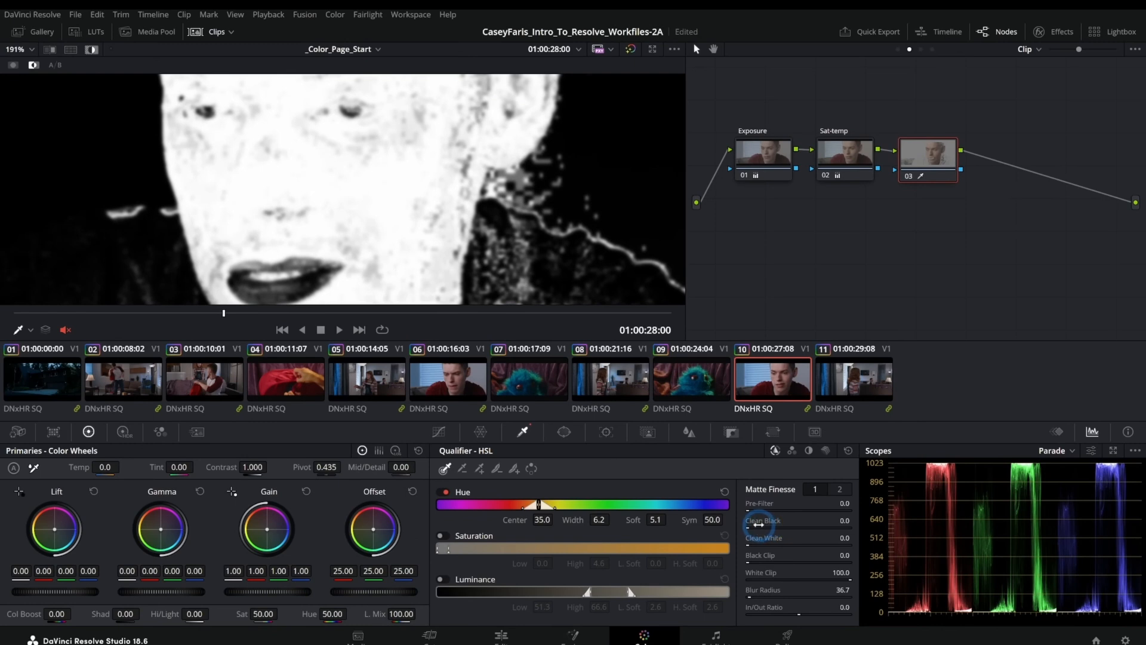
pyautogui.moveTo(757, 543); pyautogui.dragTo(1002, 534)
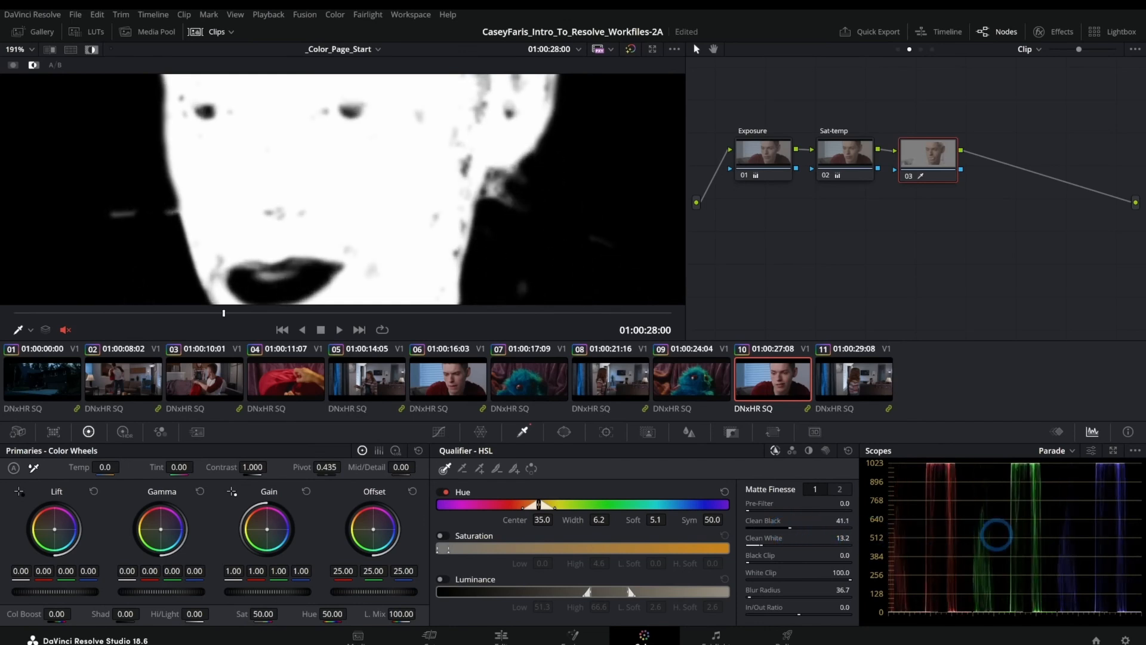
pyautogui.moveTo(752, 512); pyautogui.dragTo(753, 513)
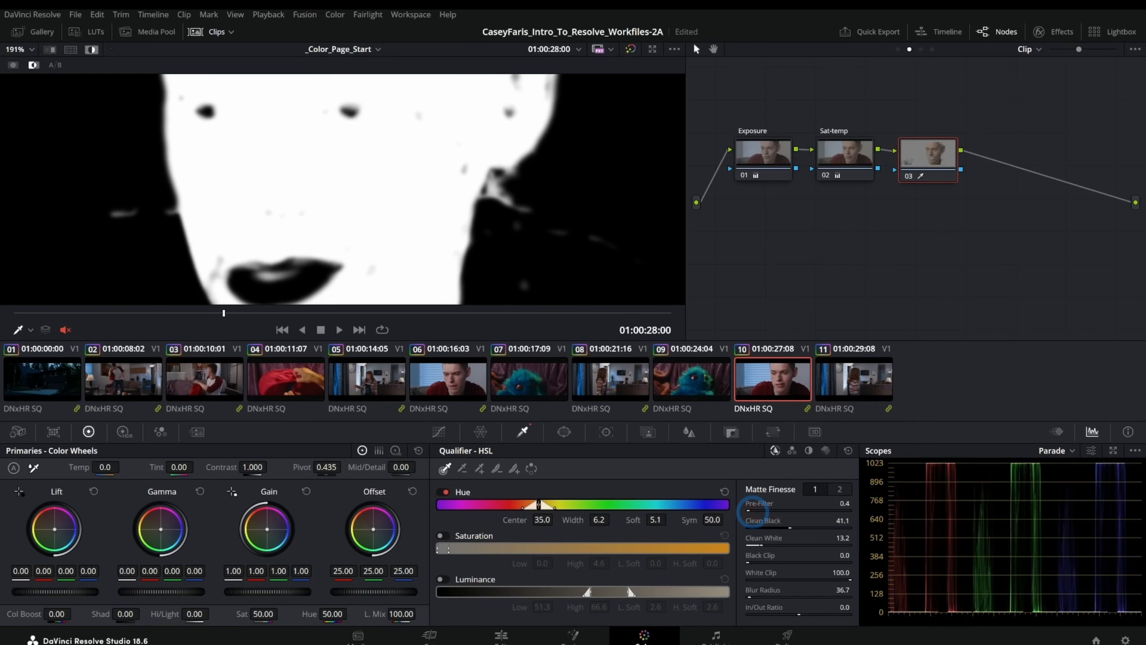
# Step: Check the skin matte across more of the picture at 01:00:27:17
pyautogui.moveTo(270, 313); pyautogui.dragTo(139, 313)
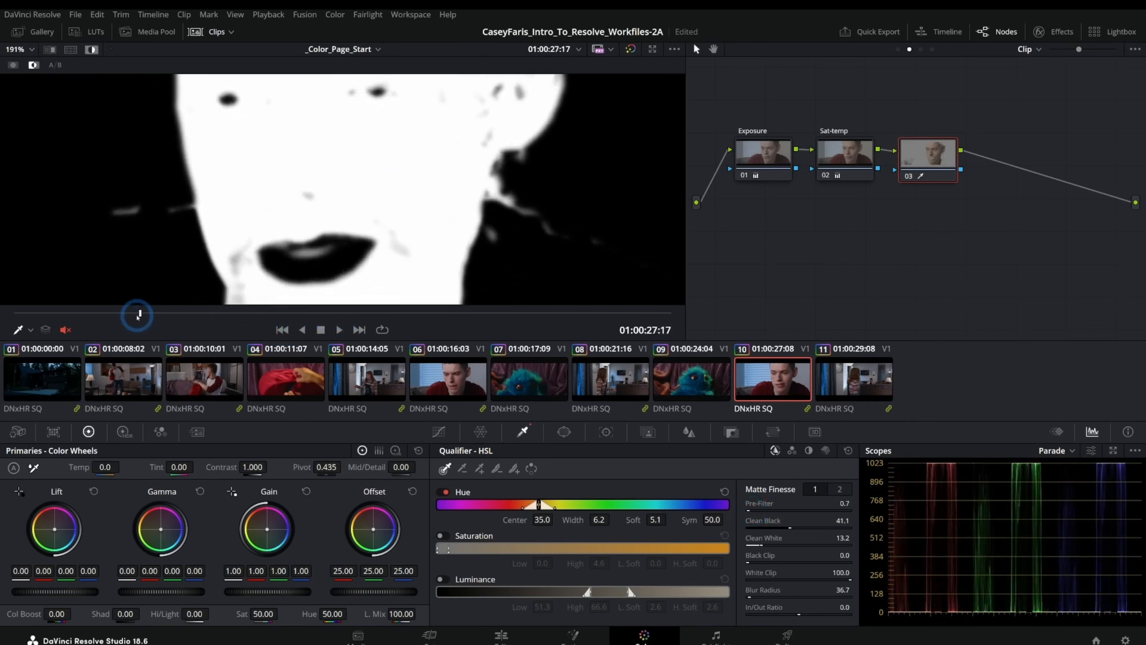
pyautogui.scroll(-2, 357, 224)
pyautogui.scroll(-2, 357, 225)
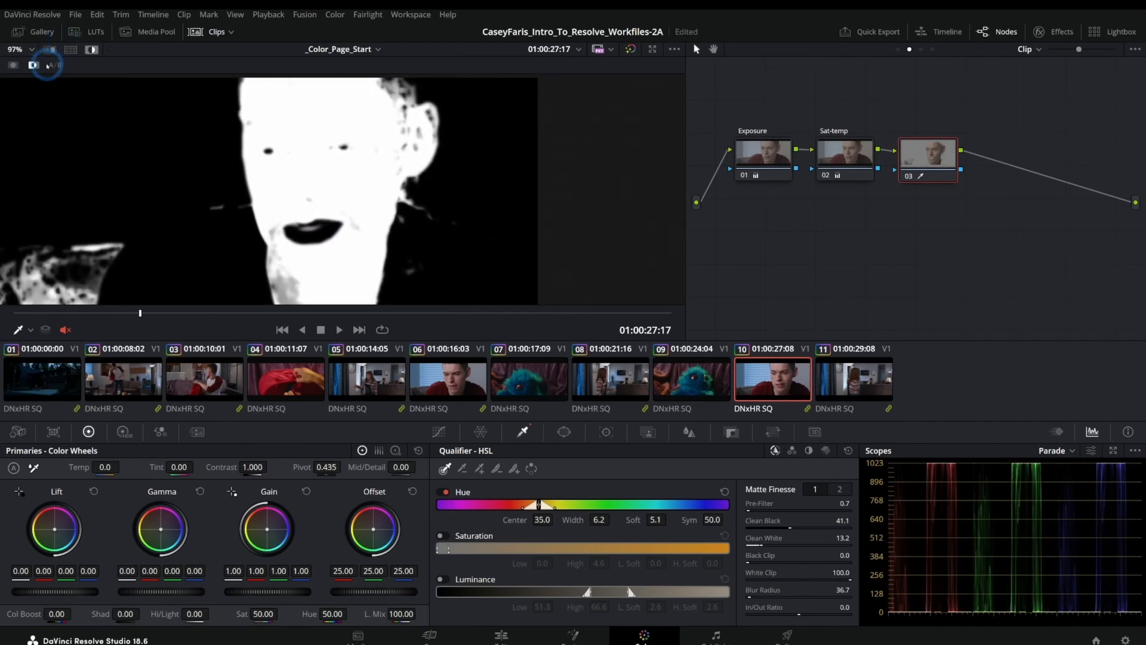
# Step: Turn off the highlight view and move node 03 slightly farther from the Sat-temp node
pyautogui.click(91, 49)
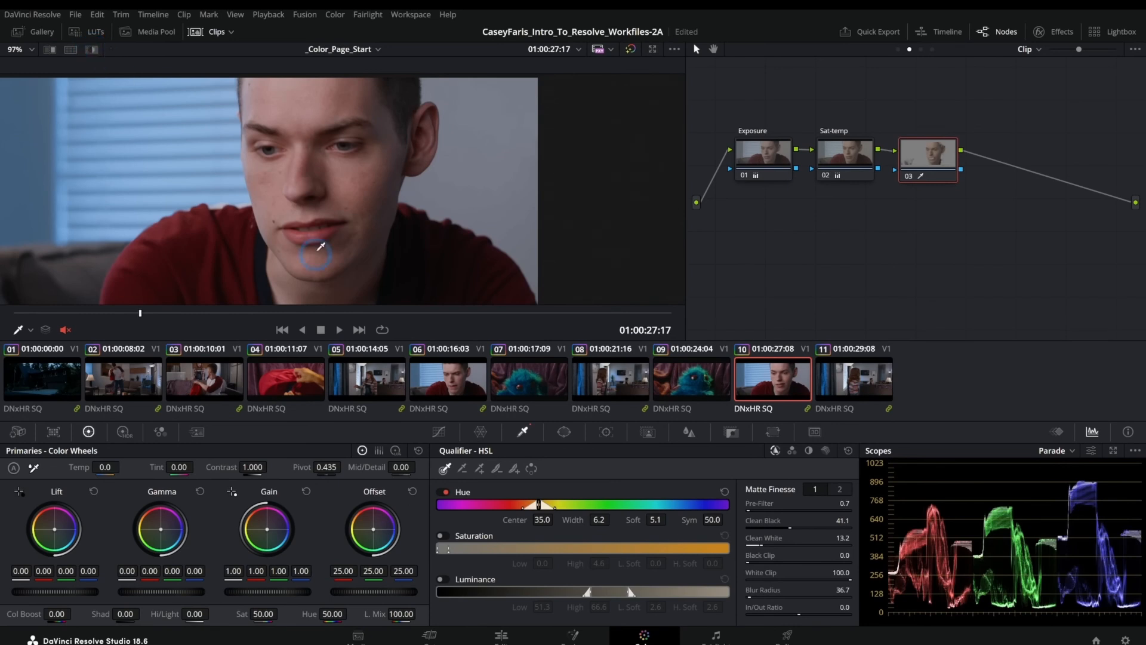
pyautogui.scroll(2, 332, 197)
pyautogui.moveTo(926, 160); pyautogui.dragTo(930, 158)
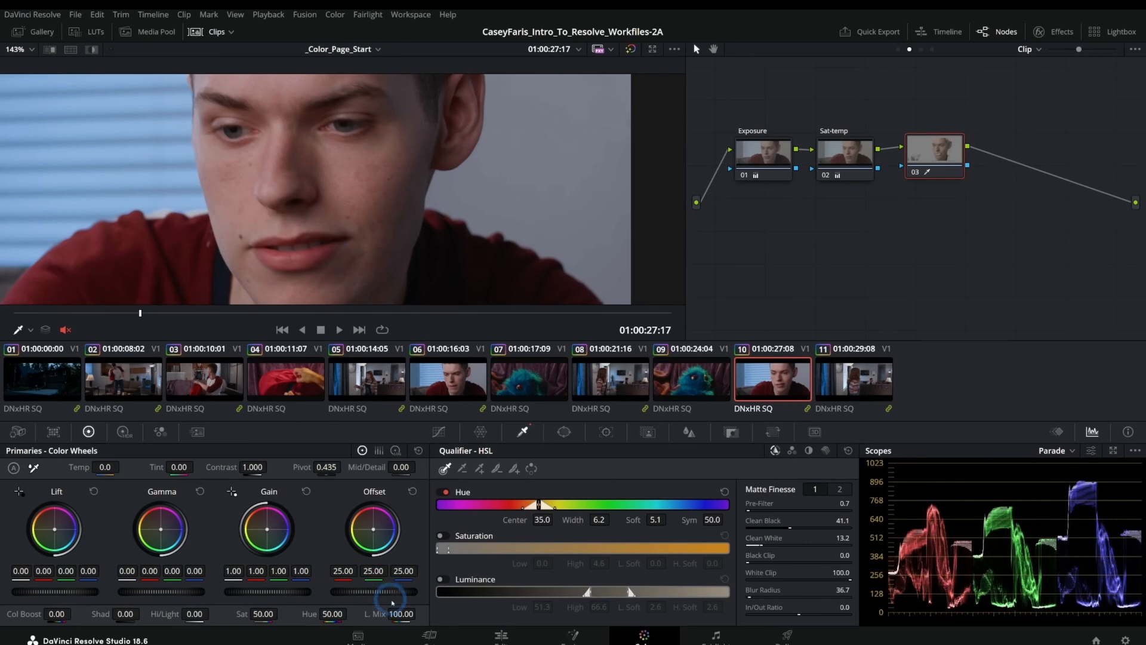
# Step: Try a hue of 76.40 and a blur radius of 0.67 on the isolated skin, resetting each one
pyautogui.moveTo(310, 613); pyautogui.dragTo(413, 608)
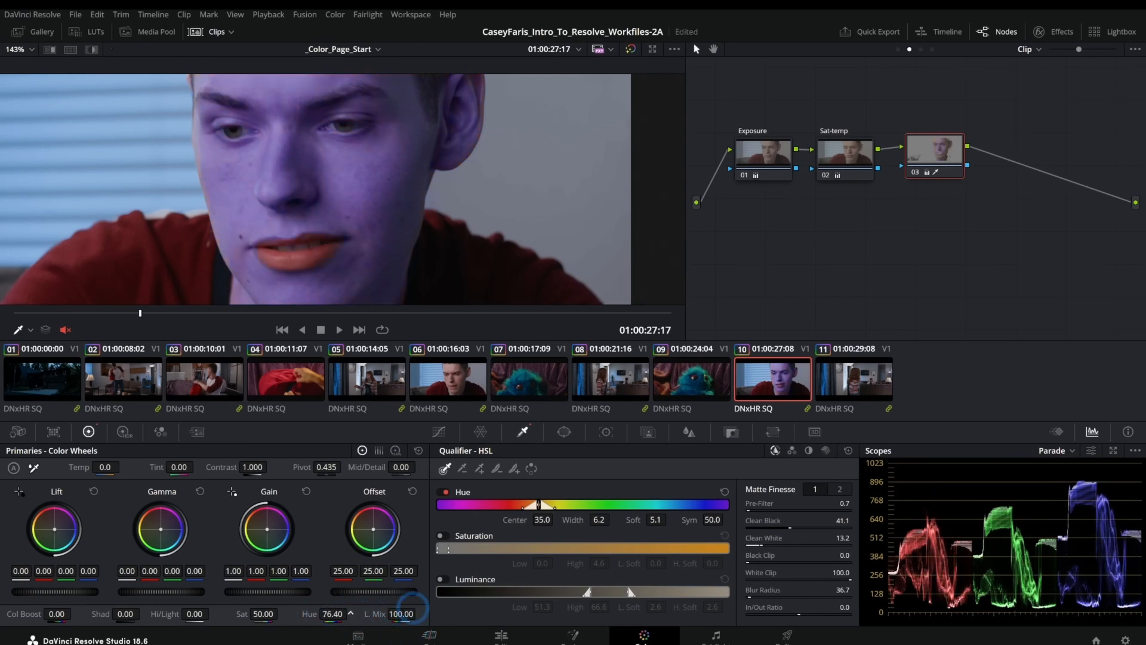
pyautogui.doubleClick(309, 614)
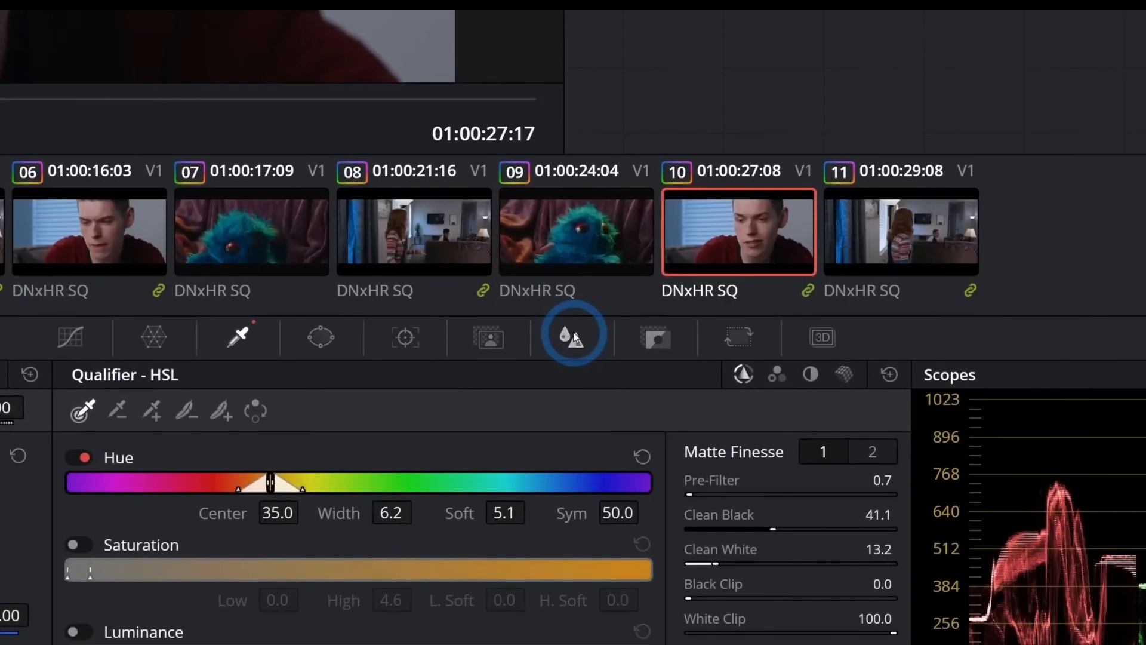
pyautogui.click(573, 336)
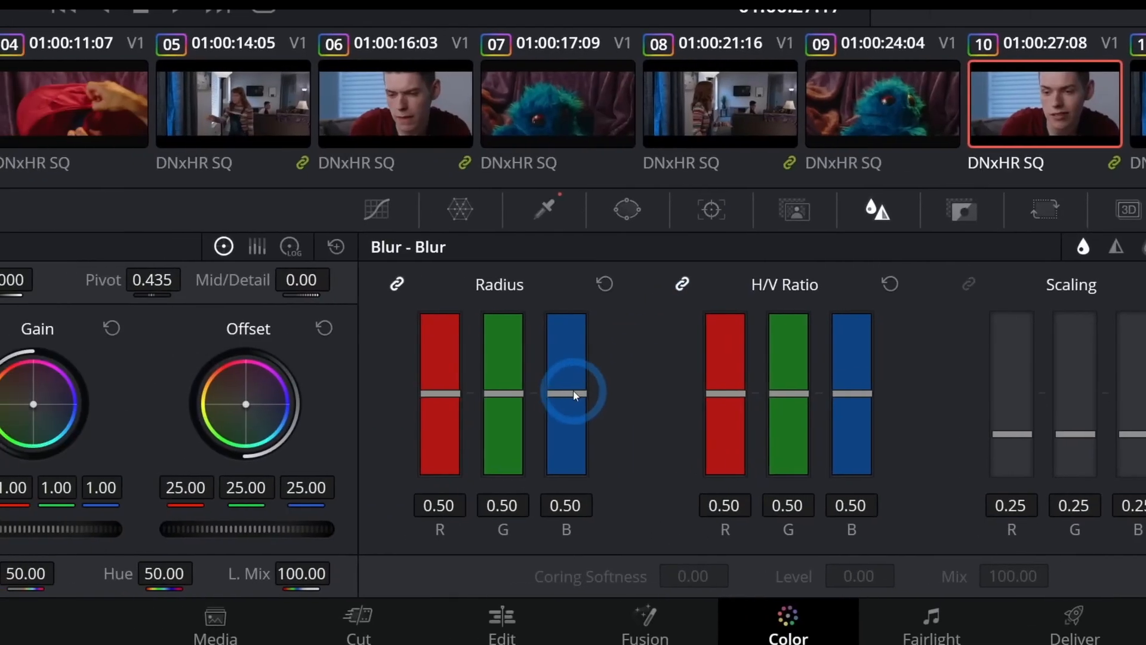
pyautogui.moveTo(260, 521); pyautogui.dragTo(260, 515)
pyautogui.moveTo(574, 476); pyautogui.dragTo(573, 463)
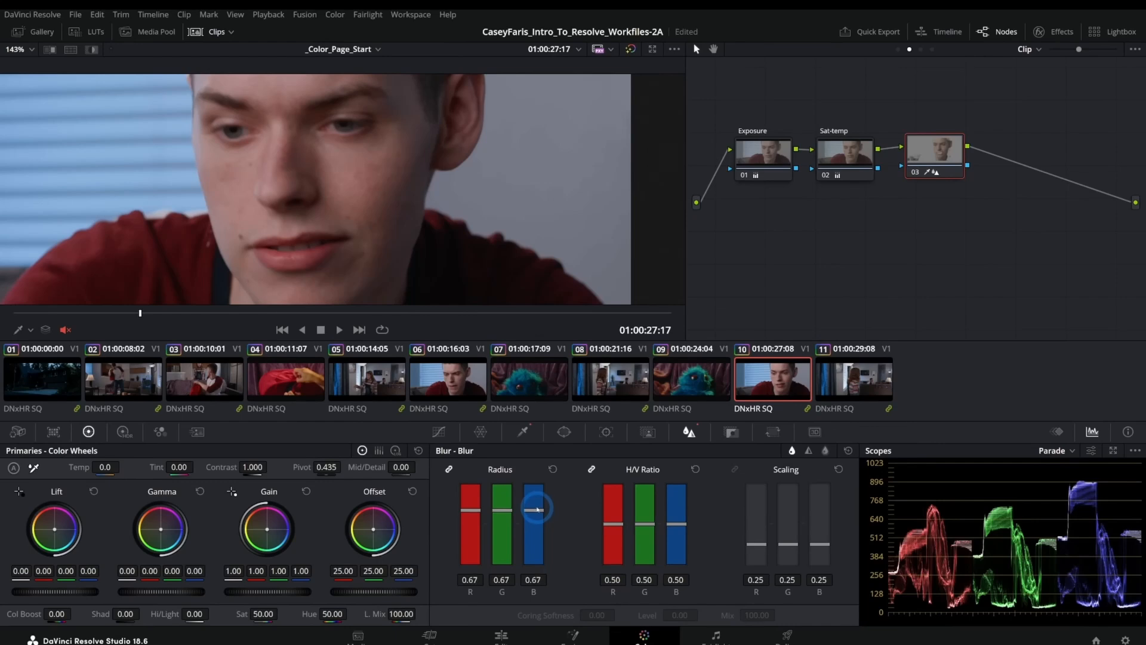
pyautogui.click(845, 451)
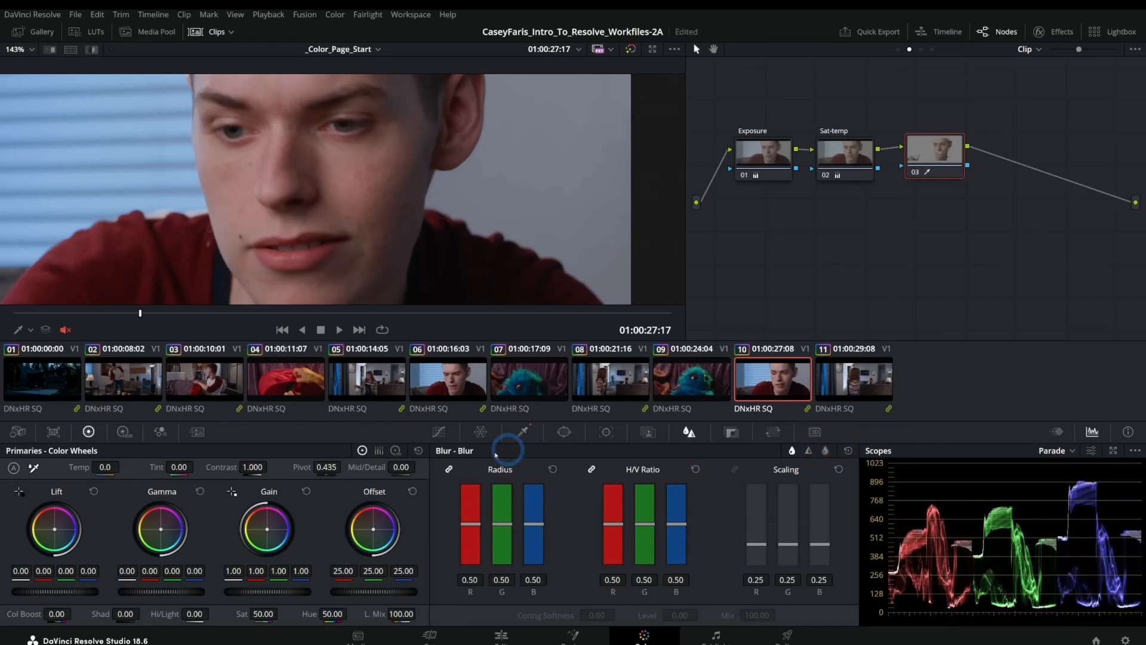
# Step: Soften the isolated skin by setting Mid/Detail to -50.50 on node 03
pyautogui.scroll(2, 376, 214)
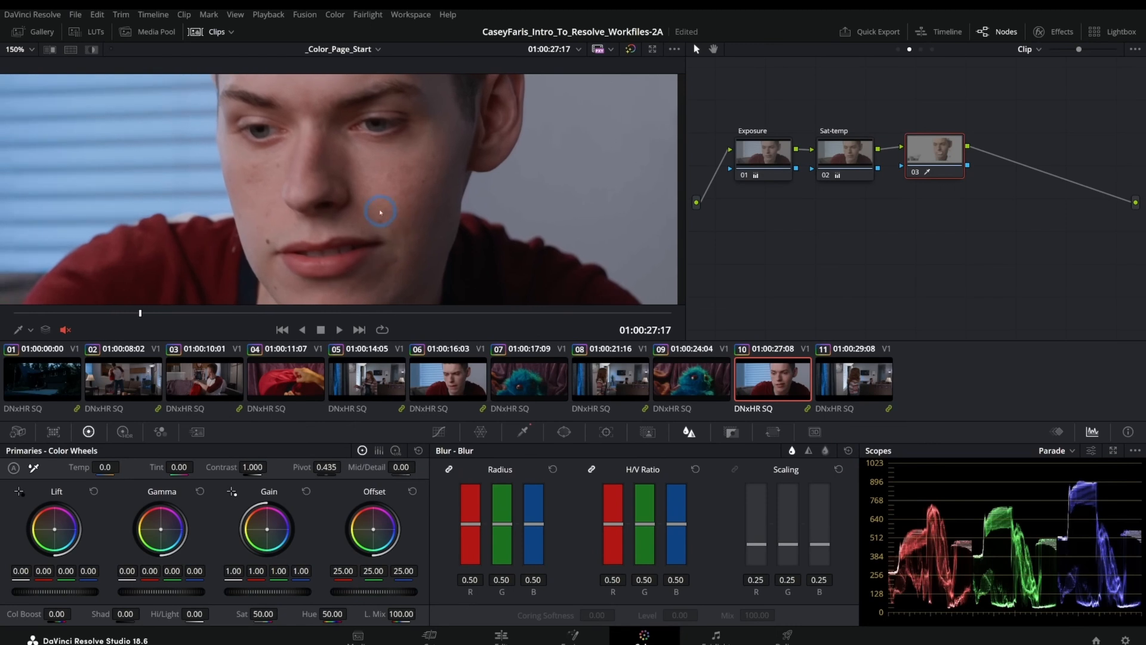
pyautogui.scroll(4, 380, 212)
pyautogui.moveTo(400, 463); pyautogui.dragTo(382, 469)
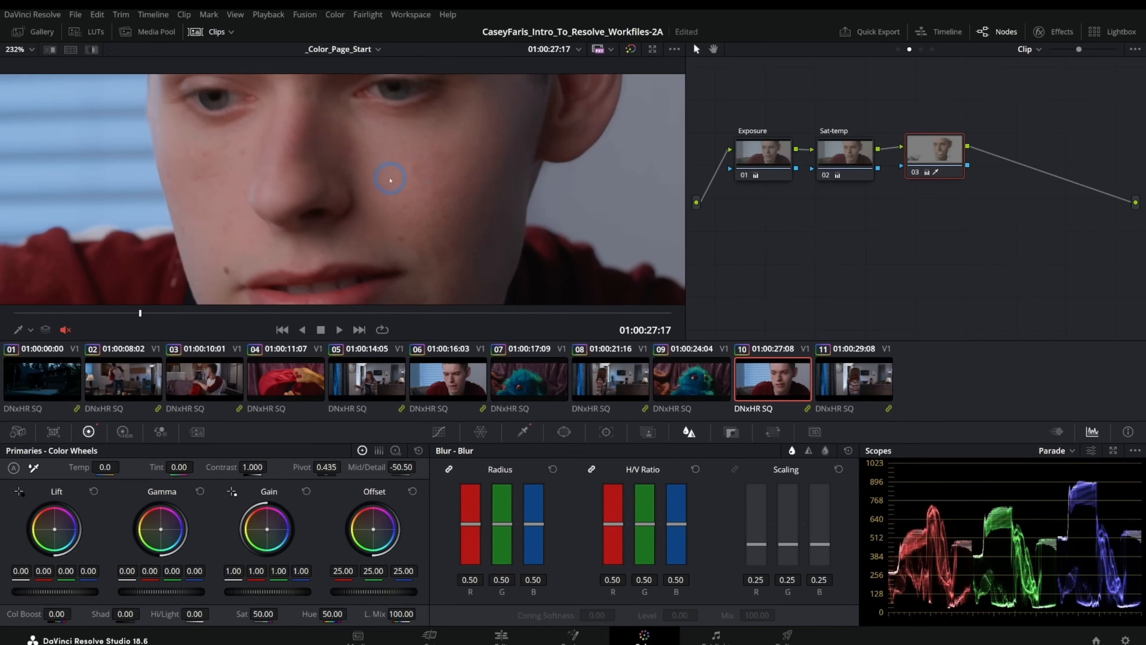
pyautogui.moveTo(431, 108); pyautogui.dragTo(423, 139)
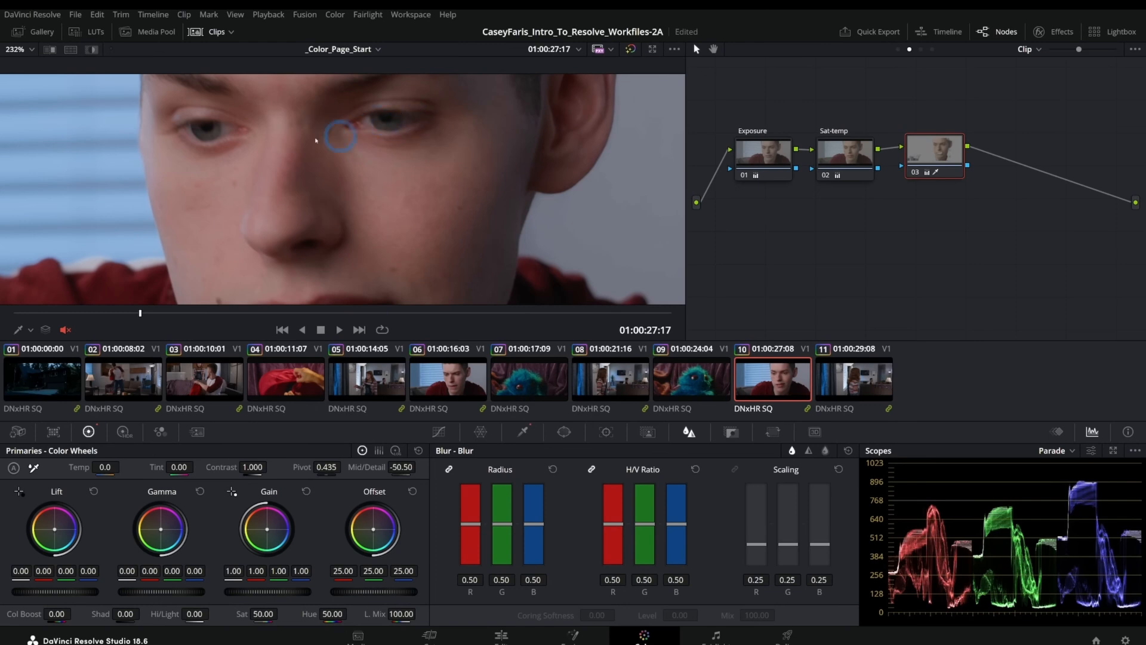
pyautogui.moveTo(444, 203); pyautogui.dragTo(456, 200)
# Step: Compare the face with node 03 turned off and on, leaving the node enabled
pyautogui.click(916, 174)
pyautogui.click(915, 174)
pyautogui.click(915, 175)
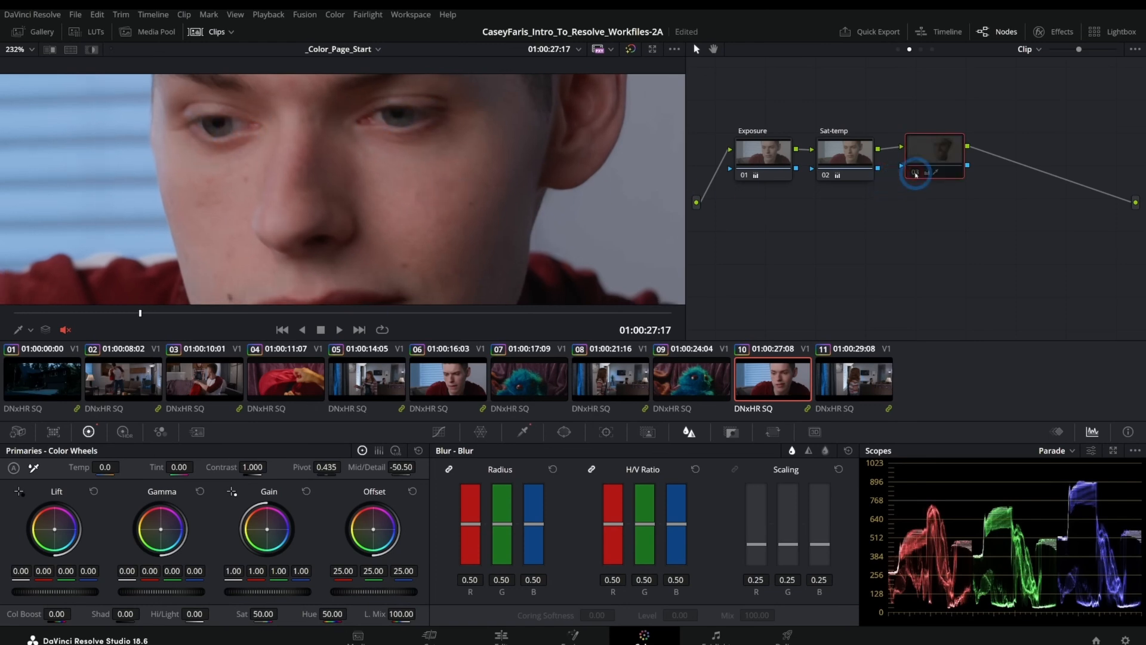
pyautogui.click(916, 175)
pyautogui.click(505, 178)
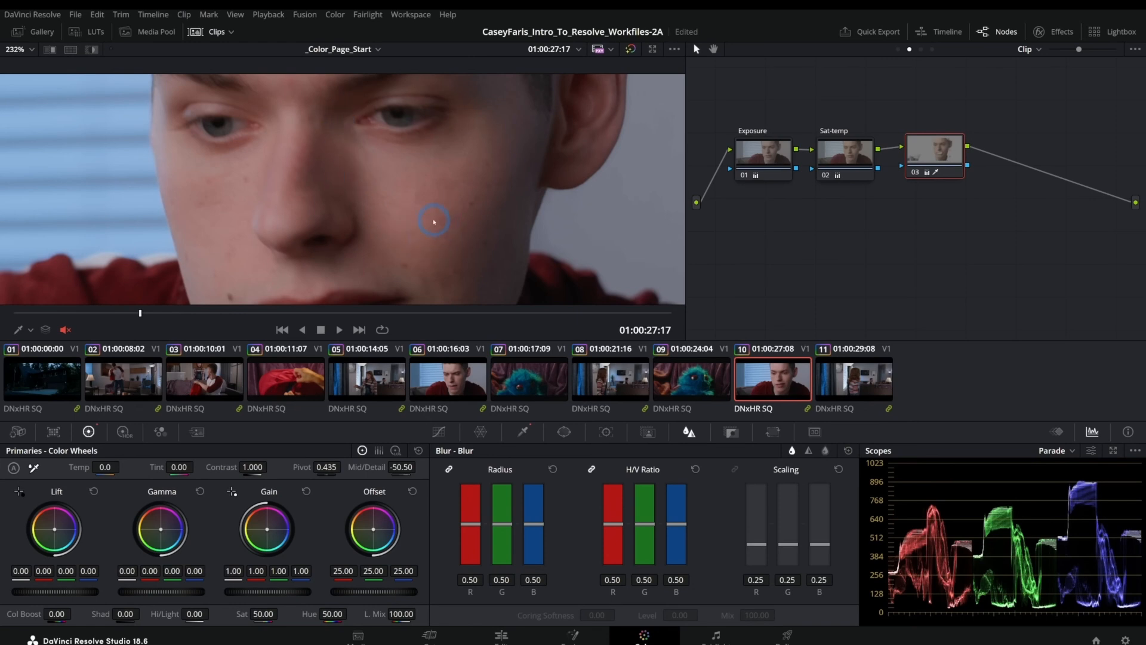
# Step: Check the skin matte in the highlight view, and return to the normal picture with the Hue Vs Hue curve open
pyautogui.click(523, 431)
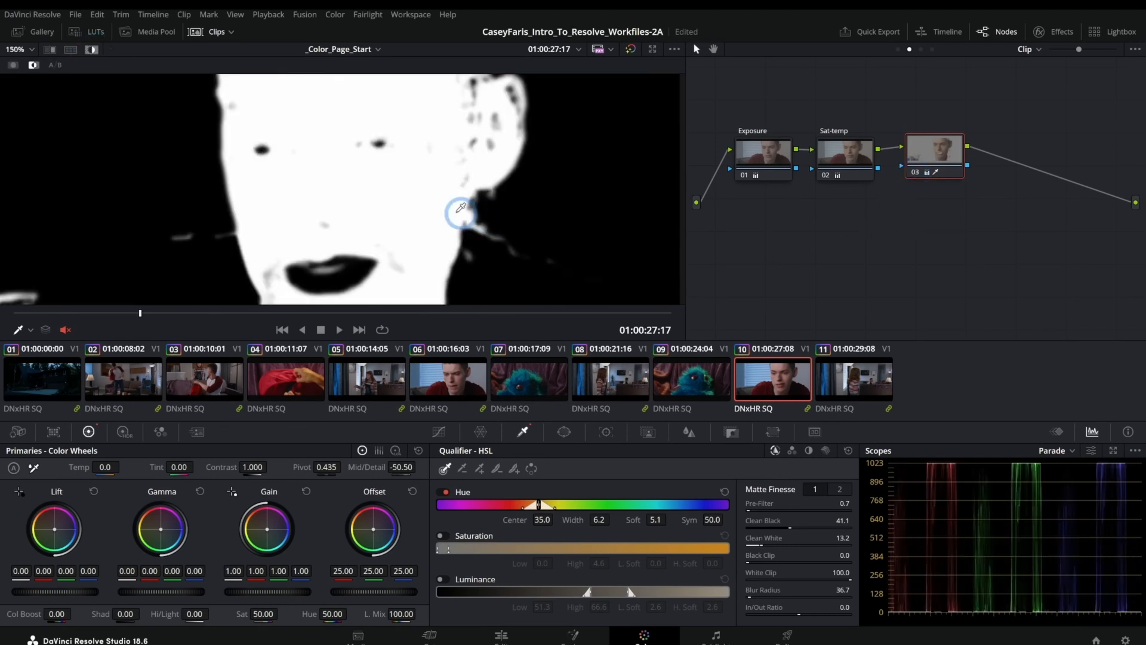
pyautogui.scroll(-3, 417, 199)
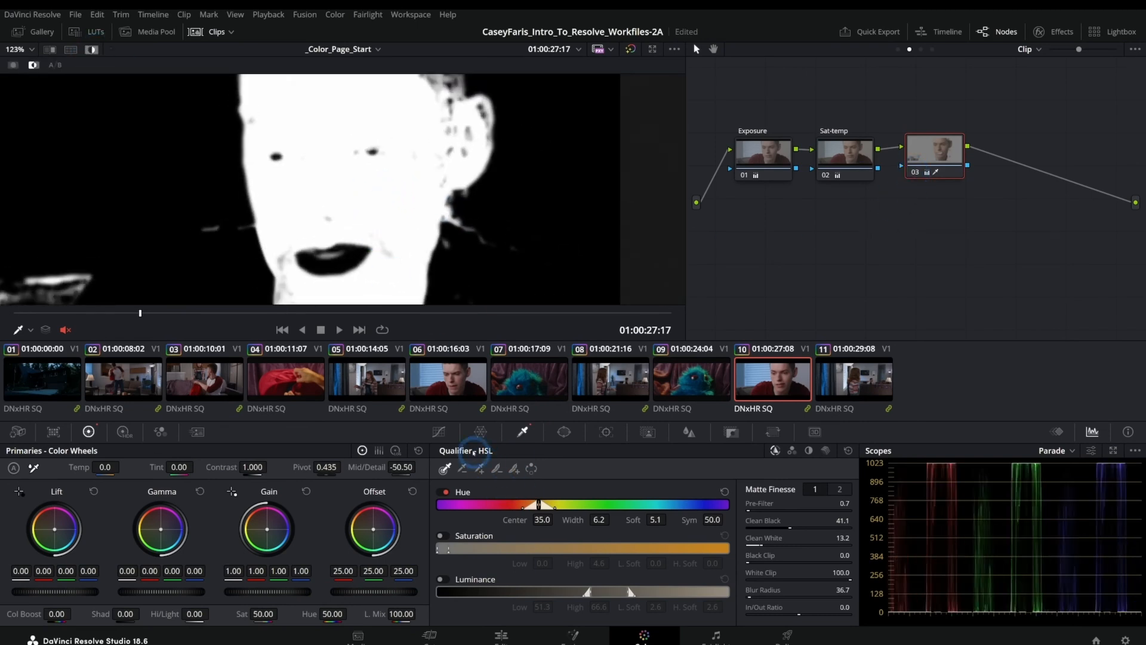
pyautogui.click(441, 433)
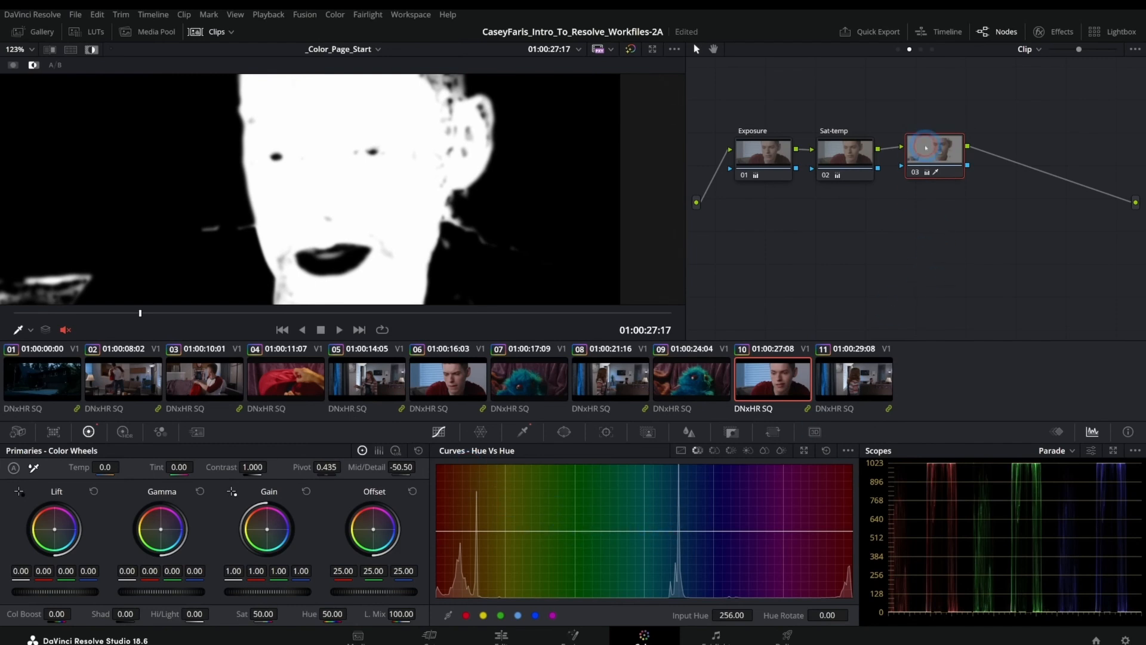
pyautogui.hotkey('shift', 'h')
pyautogui.scroll(-3, 430, 232)
pyautogui.moveTo(430, 232); pyautogui.dragTo(471, 225)
pyautogui.scroll(2, 469, 224)
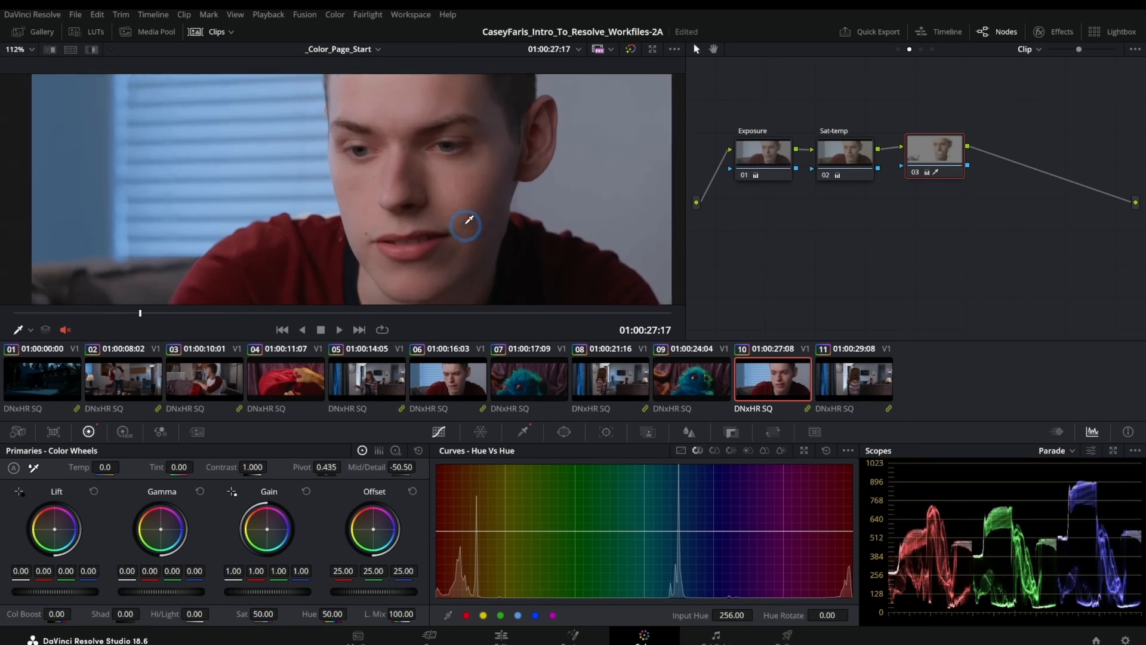
pyautogui.scroll(1, 465, 225)
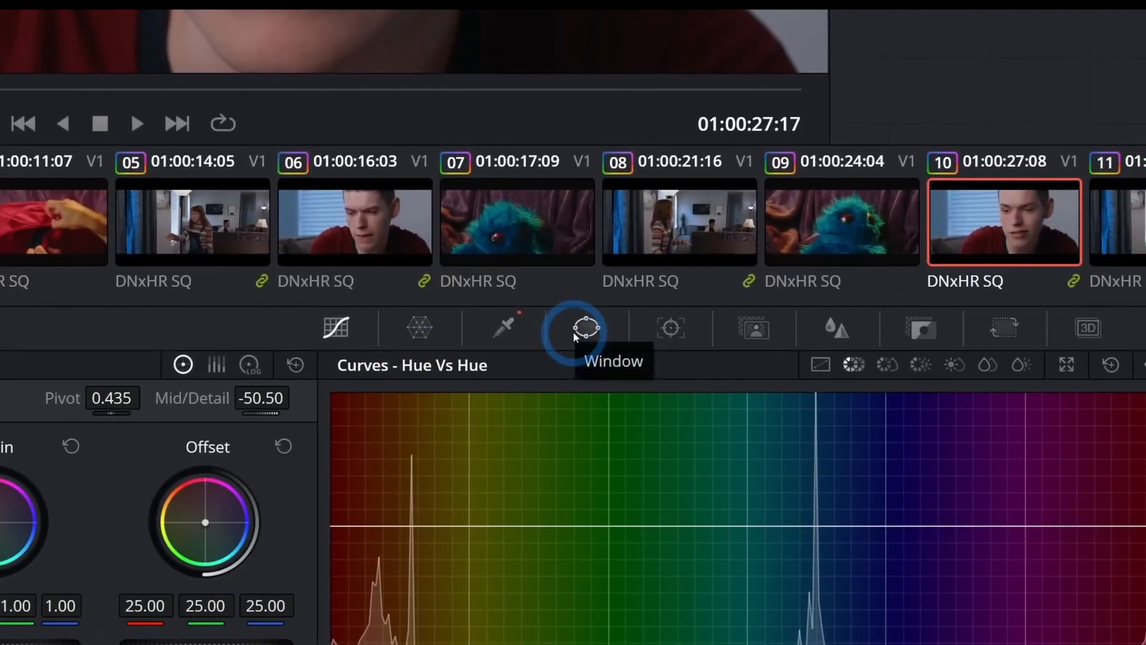
# Step: Add a circular window over the face at pan 52.52 and tilt 51.14, and set Offset to 33.91, 17.59 and 70.65
pyautogui.click(559, 436)
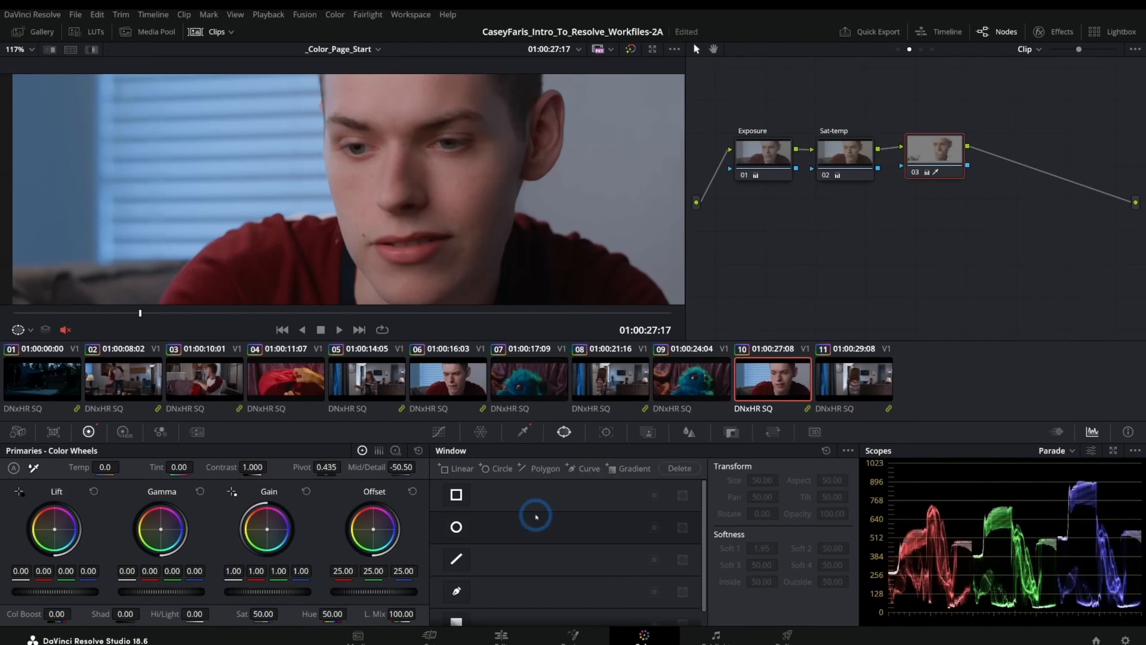
pyautogui.click(934, 154)
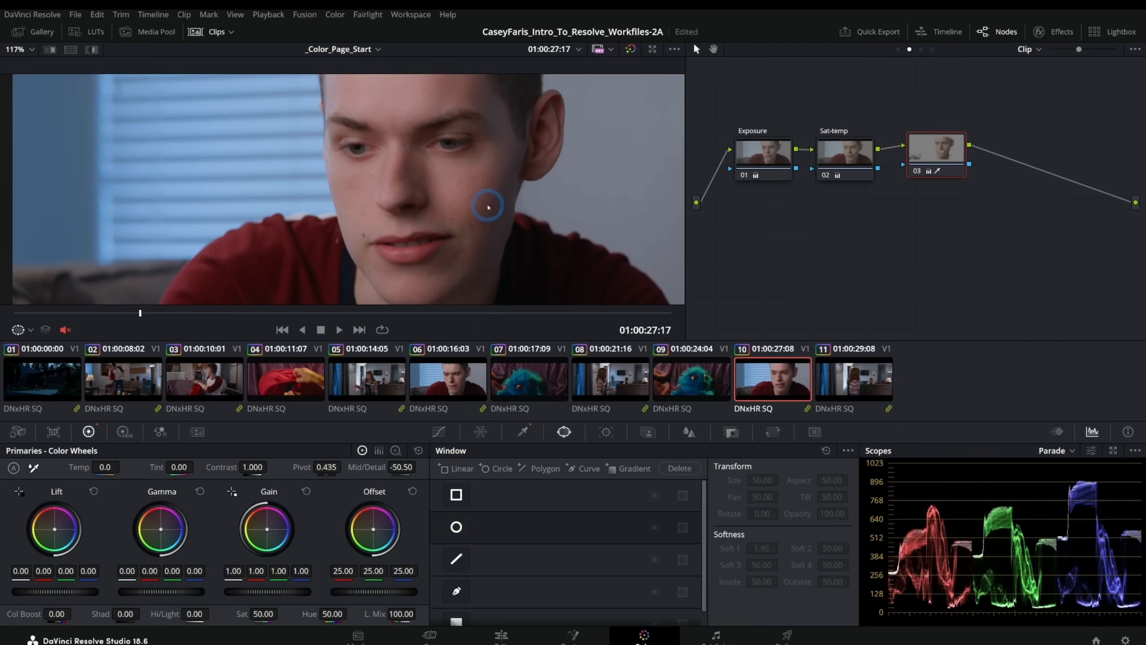
pyautogui.click(456, 527)
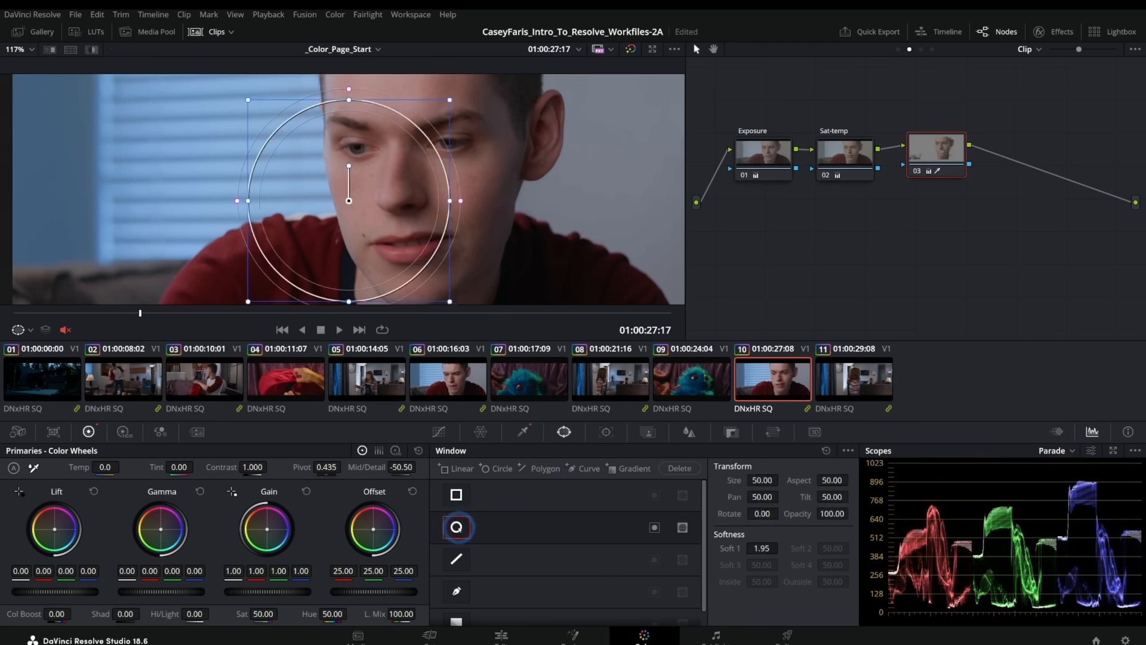
pyautogui.moveTo(402, 253); pyautogui.dragTo(465, 210)
pyautogui.scroll(-1, 466, 210)
pyautogui.scroll(3, 465, 210)
pyautogui.moveTo(374, 528); pyautogui.dragTo(526, 495)
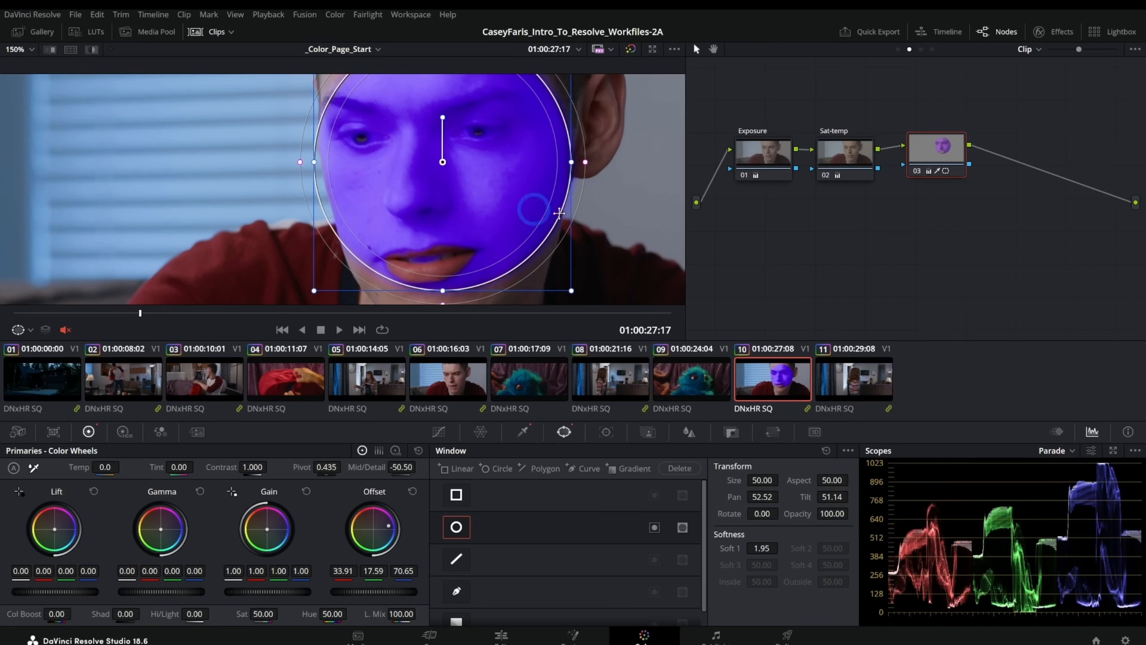
# Step: Stretch the circular window around the whole head and neck with size 55.80, aspect 29.67 and tilt 51.97
pyautogui.click(523, 431)
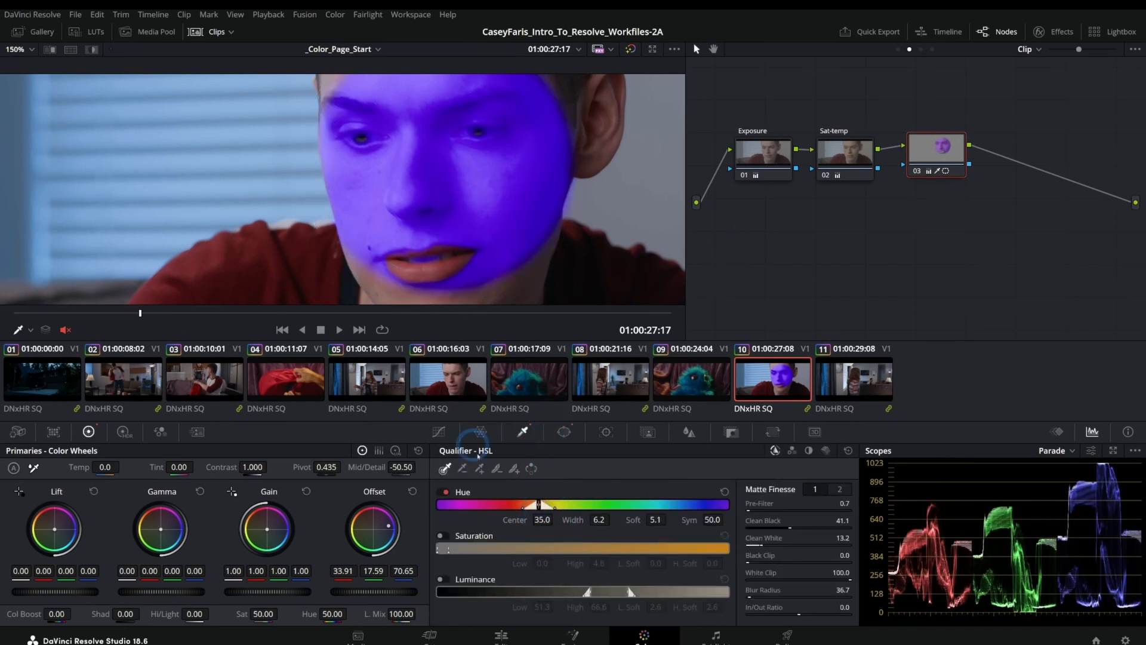
pyautogui.click(564, 431)
pyautogui.scroll(-5, 435, 227)
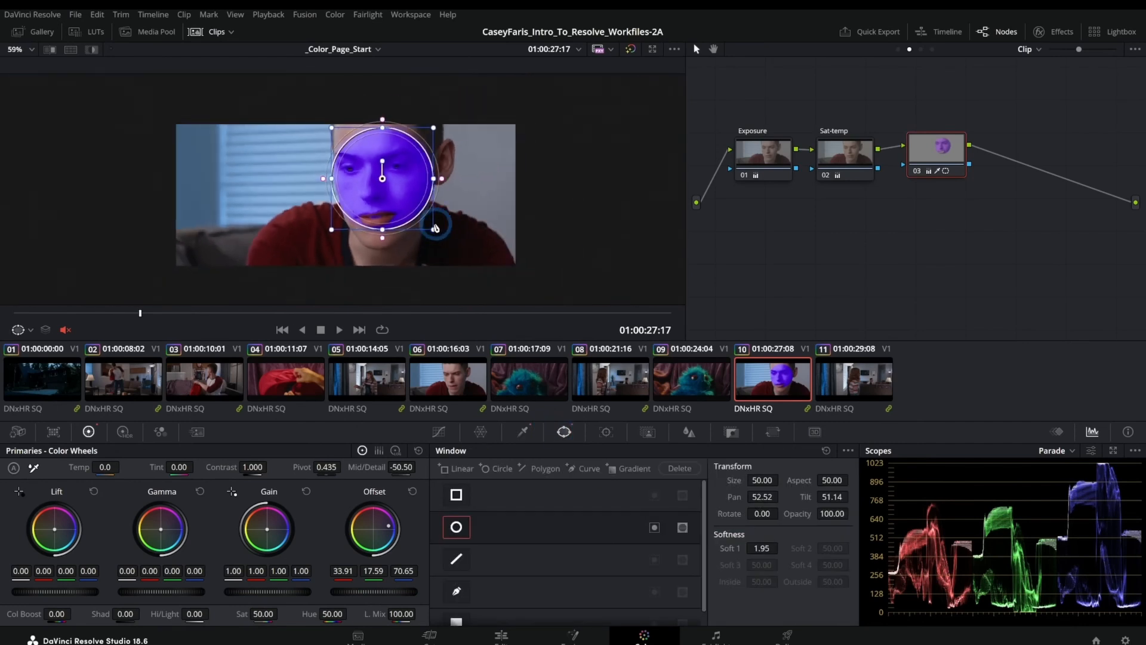
pyautogui.moveTo(441, 179)
pyautogui.mouseDown()
pyautogui.moveTo(468, 169)
pyautogui.moveTo(458, 173)
pyautogui.mouseUp()
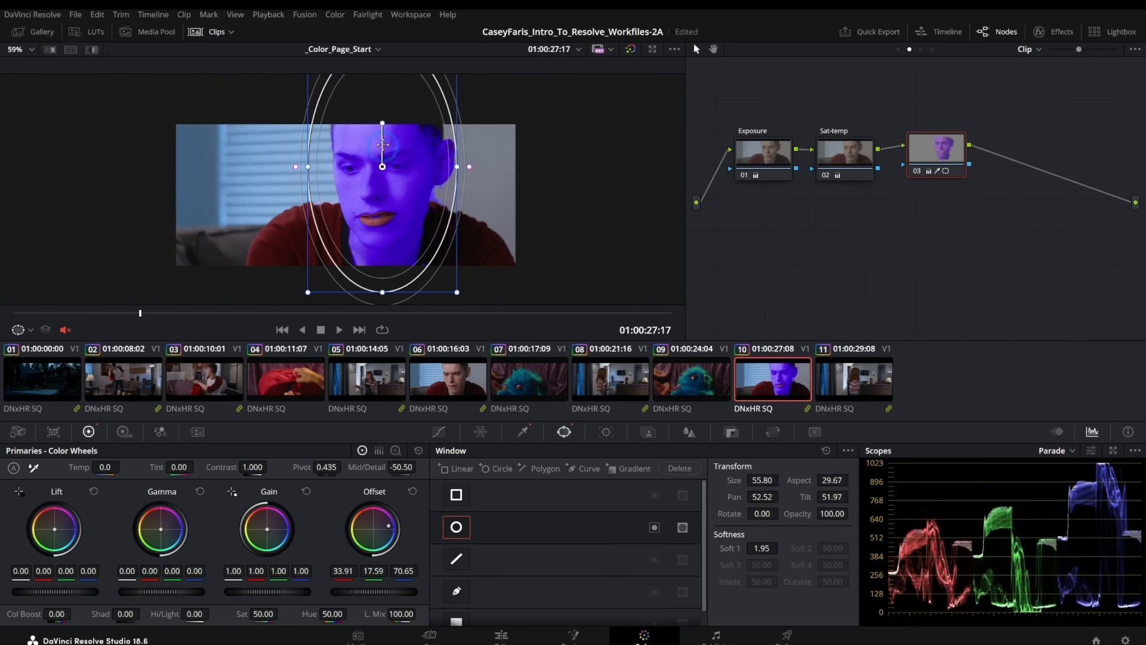
# Step: Reset the grade of node 03 and open the Window controls for it
pyautogui.click(439, 431)
pyautogui.scroll(2, 397, 194)
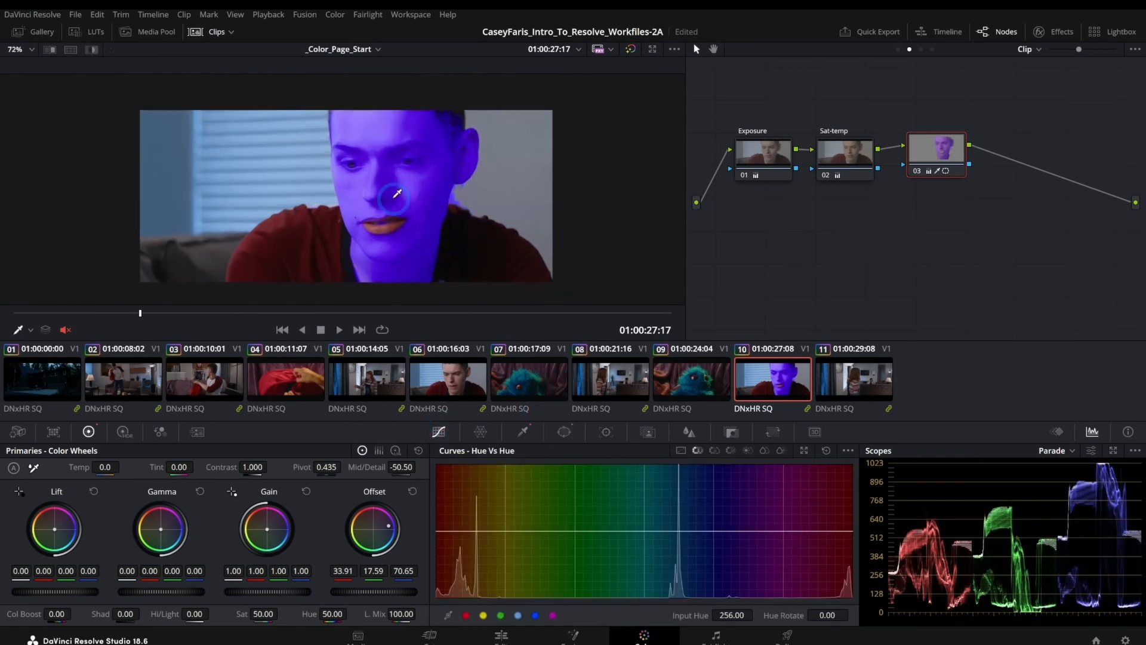
pyautogui.scroll(2, 397, 194)
pyautogui.rightClick(949, 140)
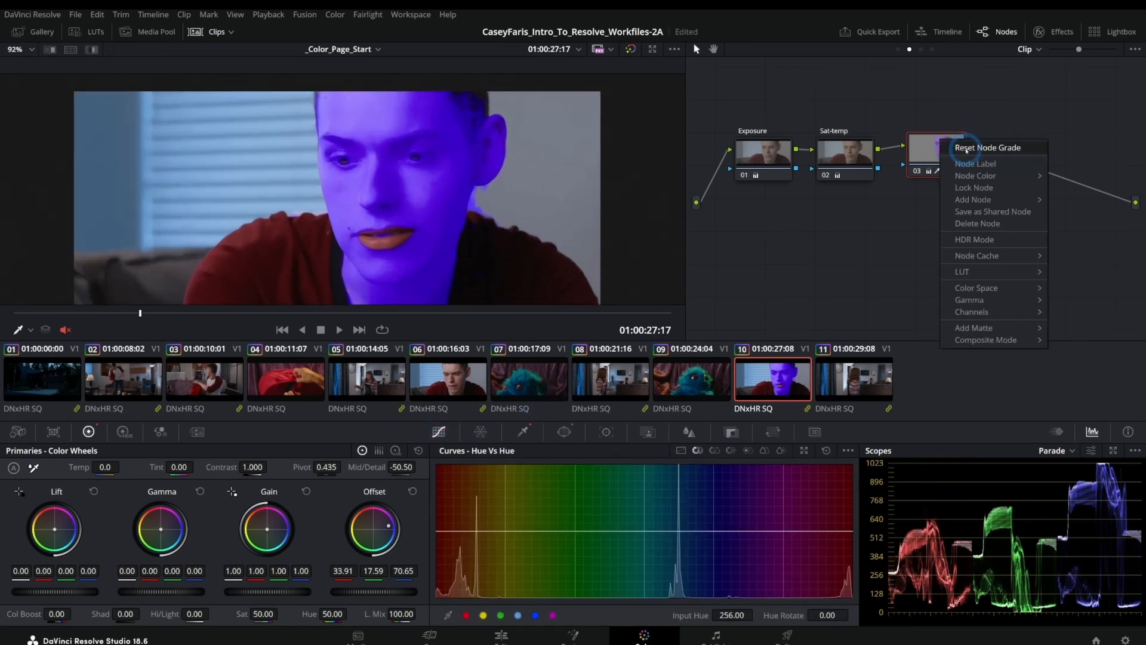
pyautogui.click(985, 145)
pyautogui.moveTo(222, 161); pyautogui.dragTo(260, 186)
pyautogui.click(564, 431)
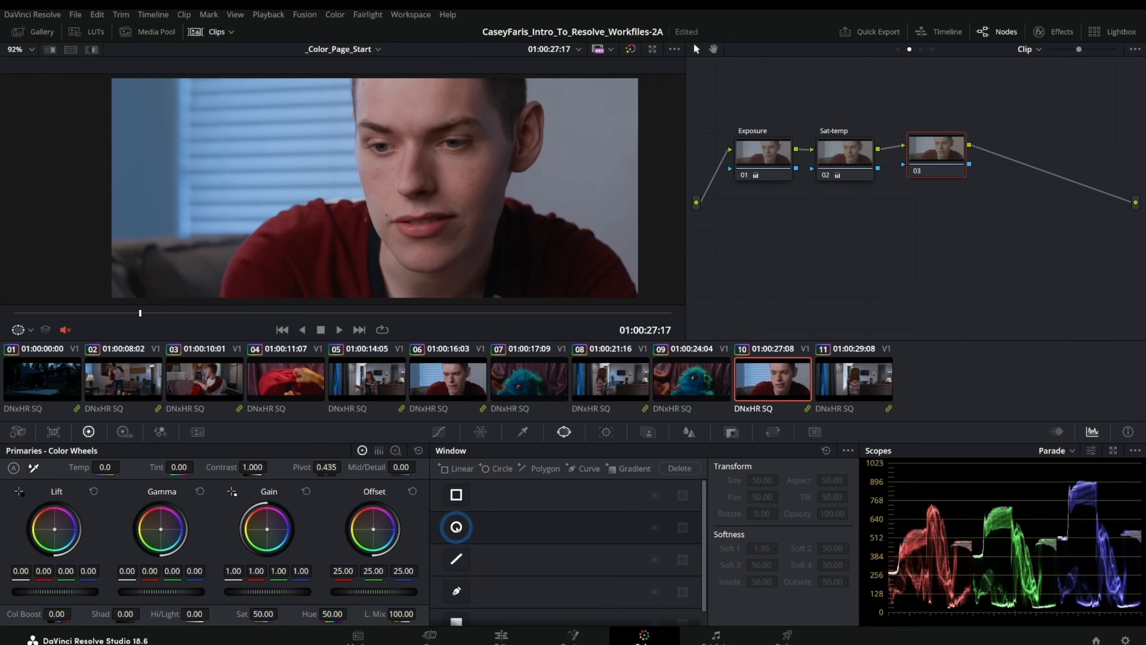
# Step: Add a circular power window to node 03, enlarge it over the face to about size 58, and soften its edge to about 4.4
pyautogui.click(456, 526)
pyautogui.moveTo(374, 267); pyautogui.dragTo(380, 335)
pyautogui.moveTo(454, 188); pyautogui.dragTo(538, 194)
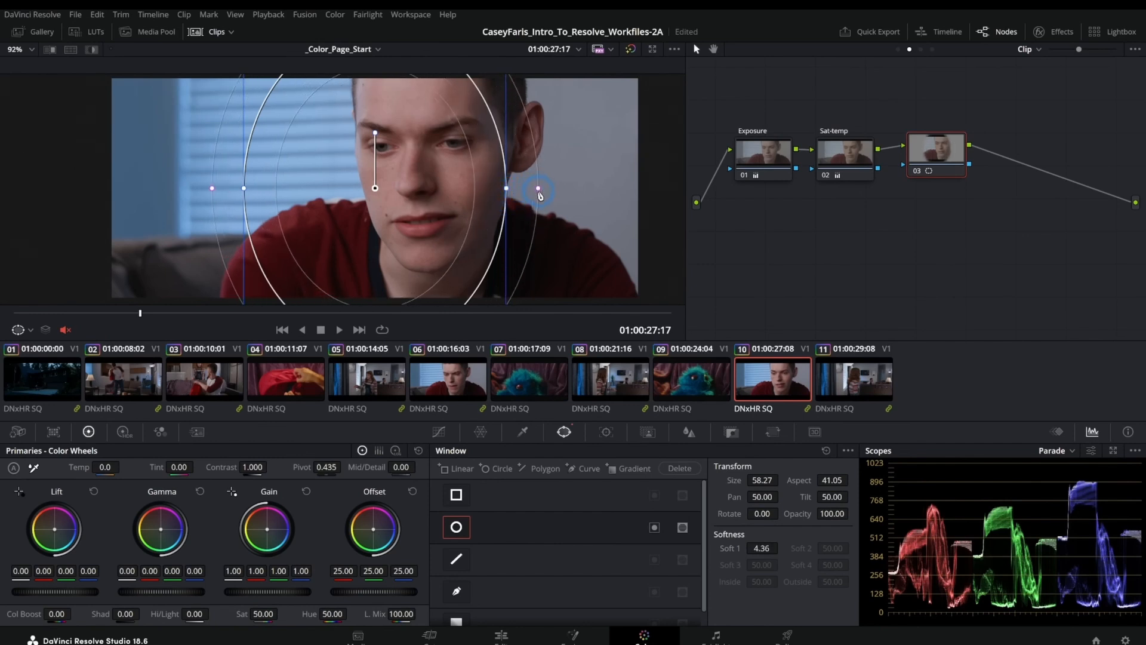
# Step: Push the Offset strongly toward blue (1.92, 26.03, 81.31) inside the circle and reduce the window's softness to 0.60
pyautogui.moveTo(374, 530); pyautogui.dragTo(392, 538)
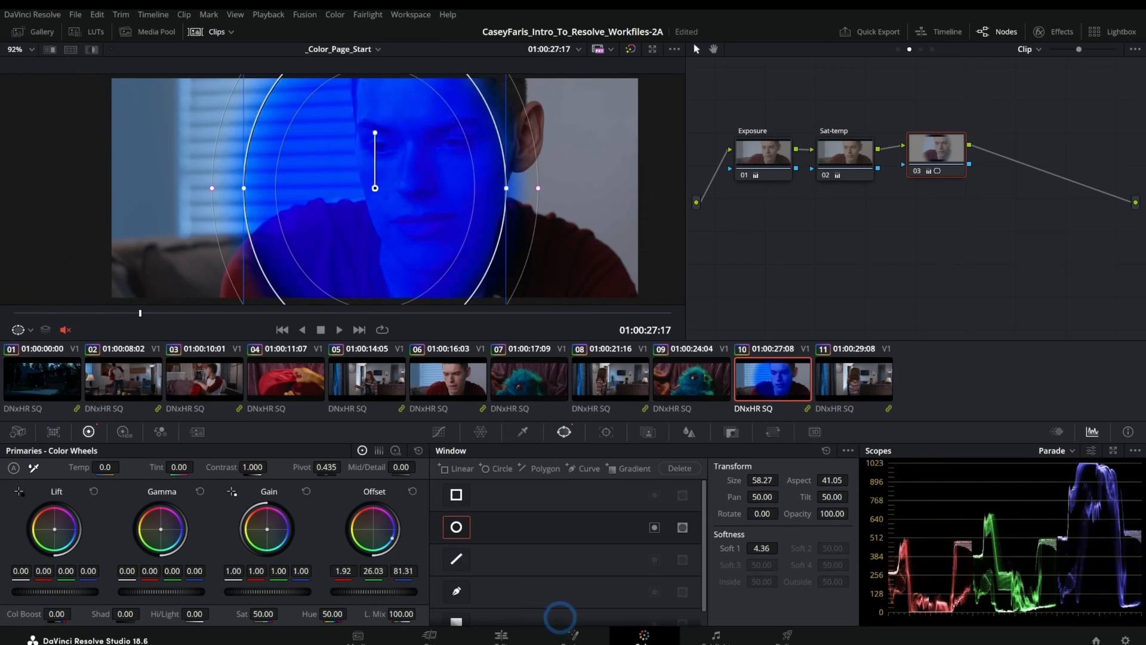
pyautogui.moveTo(538, 191); pyautogui.dragTo(520, 190)
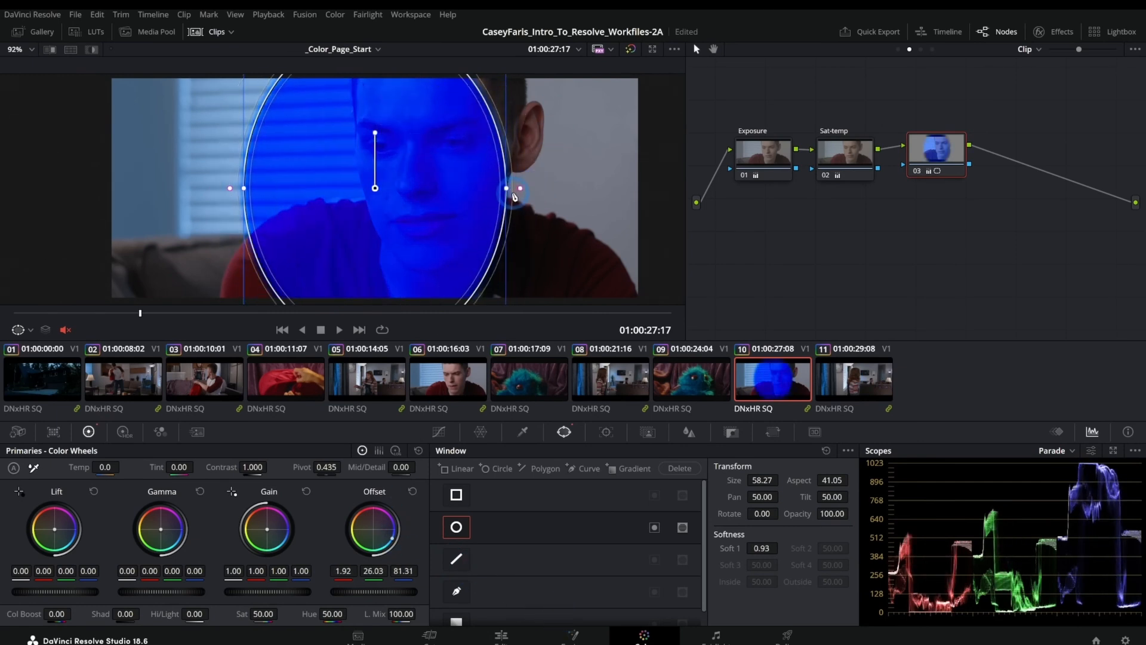
# Step: Hide the power window outline in the viewer and show it again
pyautogui.click(28, 331)
pyautogui.click(29, 351)
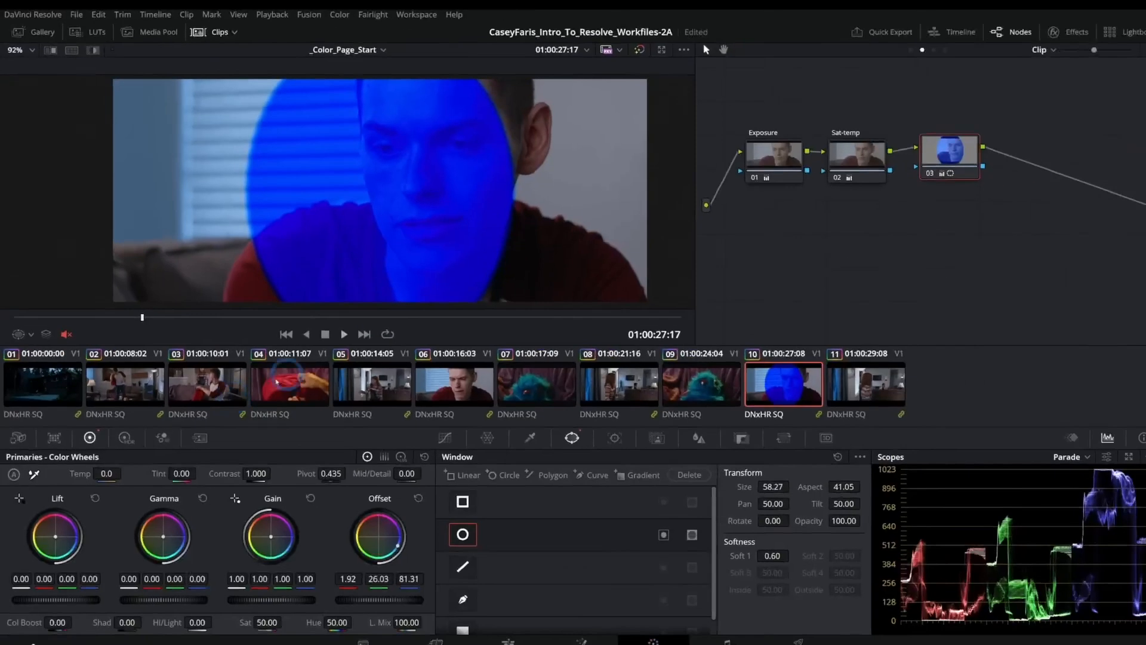
pyautogui.click(30, 331)
pyautogui.click(61, 380)
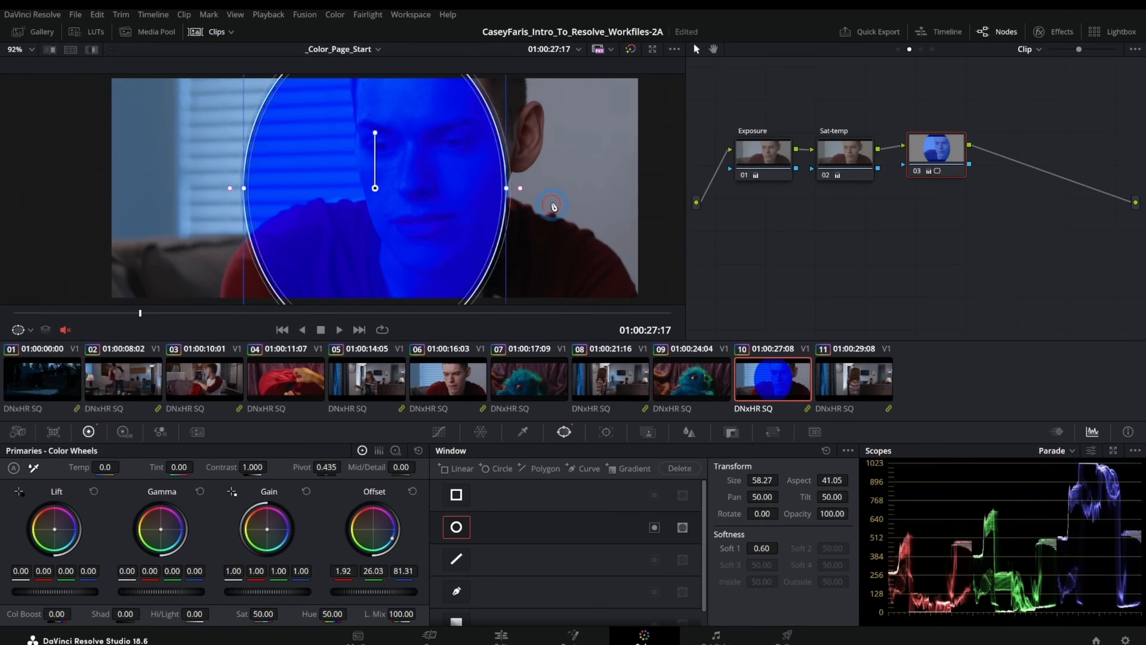
# Step: Widen the circle's softness to 11.40 and shift the window across the face toward the wall behind his ear
pyautogui.moveTo(519, 189); pyautogui.dragTo(589, 187)
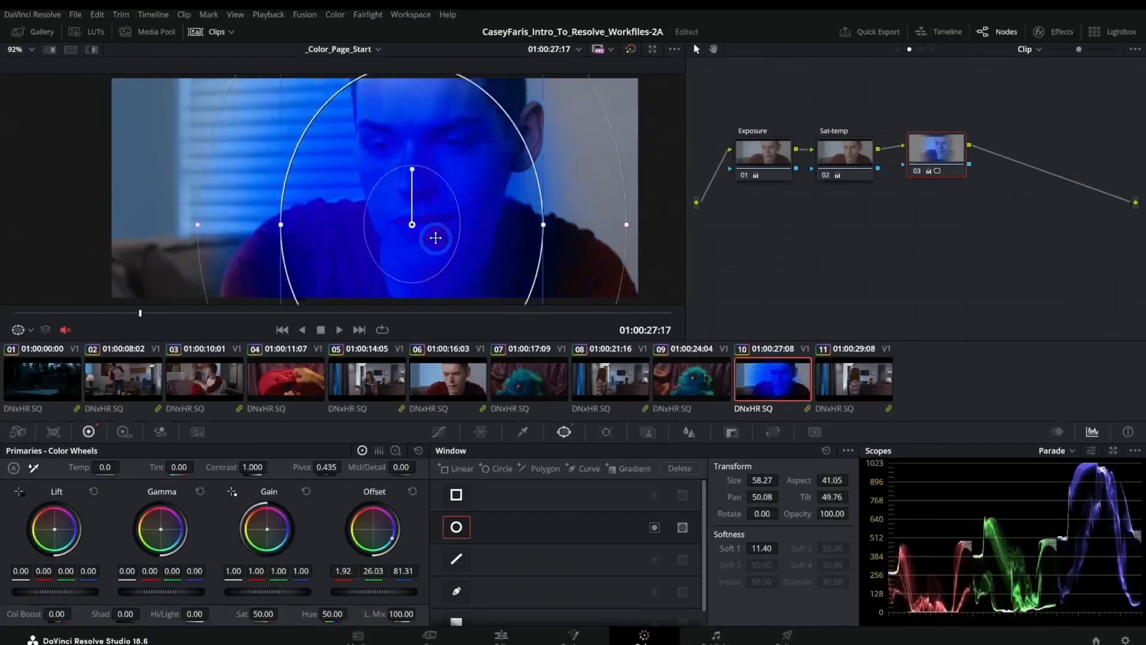
pyautogui.moveTo(435, 238); pyautogui.dragTo(492, 236)
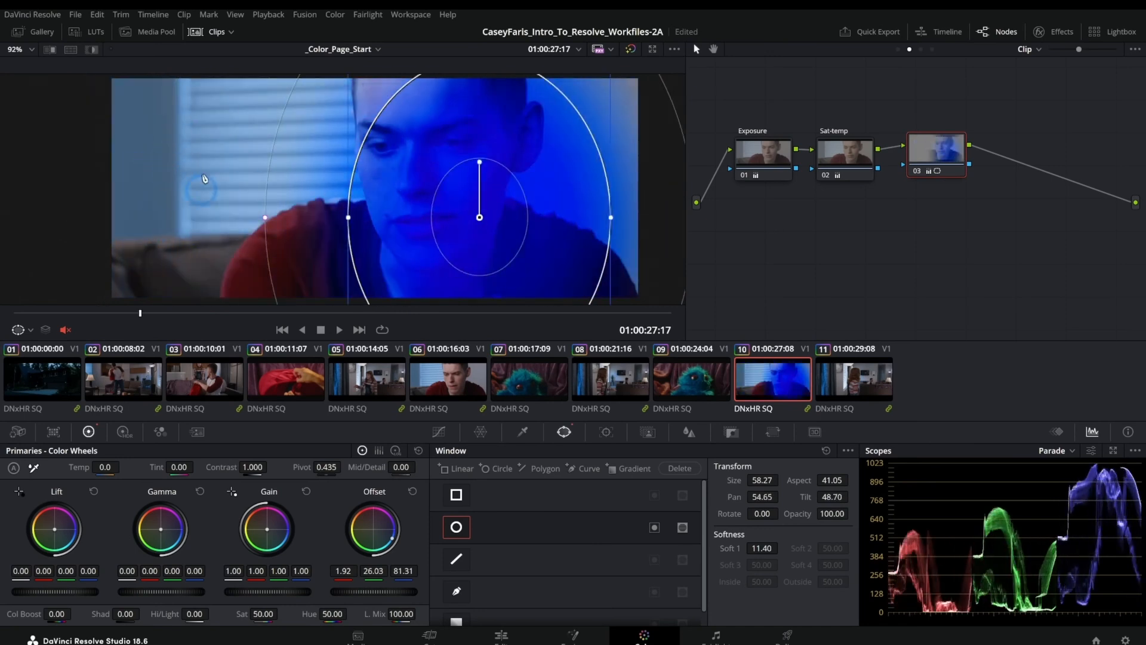
# Step: Reset the primary corrections and reposition the circular window over the window blinds, with softness about 15.2
pyautogui.click(418, 450)
pyautogui.moveTo(501, 234); pyautogui.dragTo(189, 152)
pyautogui.scroll(-3, 212, 219)
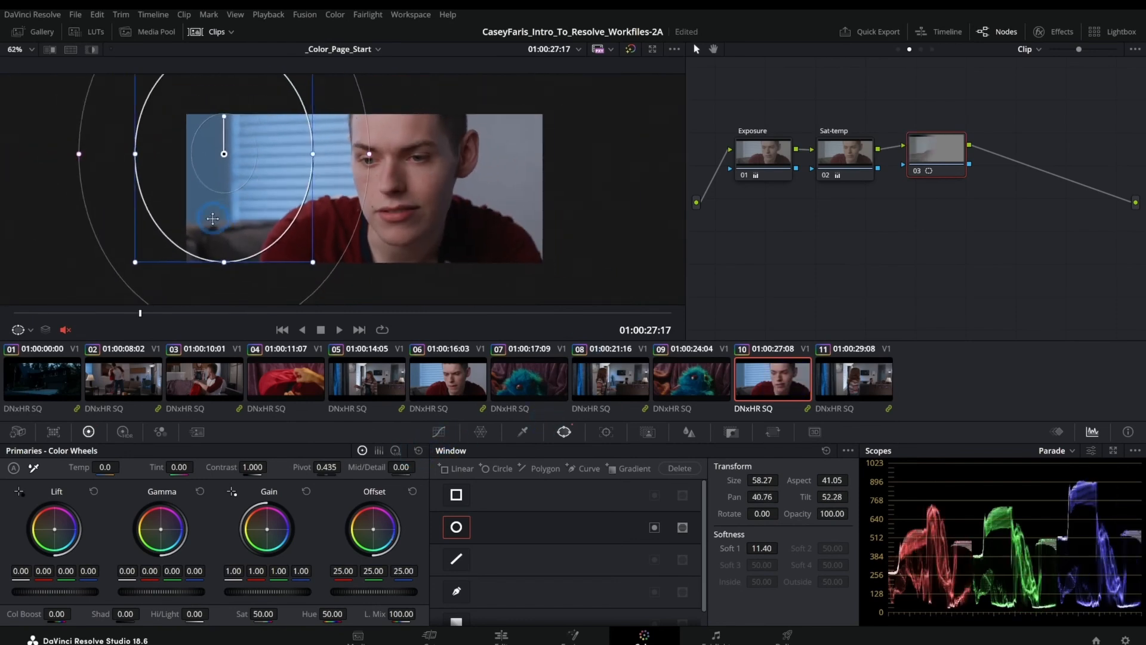
pyautogui.scroll(-2, 212, 218)
pyautogui.moveTo(319, 246); pyautogui.dragTo(349, 282)
pyautogui.moveTo(275, 199); pyautogui.dragTo(252, 199)
pyautogui.moveTo(369, 160); pyautogui.dragTo(384, 160)
pyautogui.moveTo(297, 182); pyautogui.dragTo(305, 186)
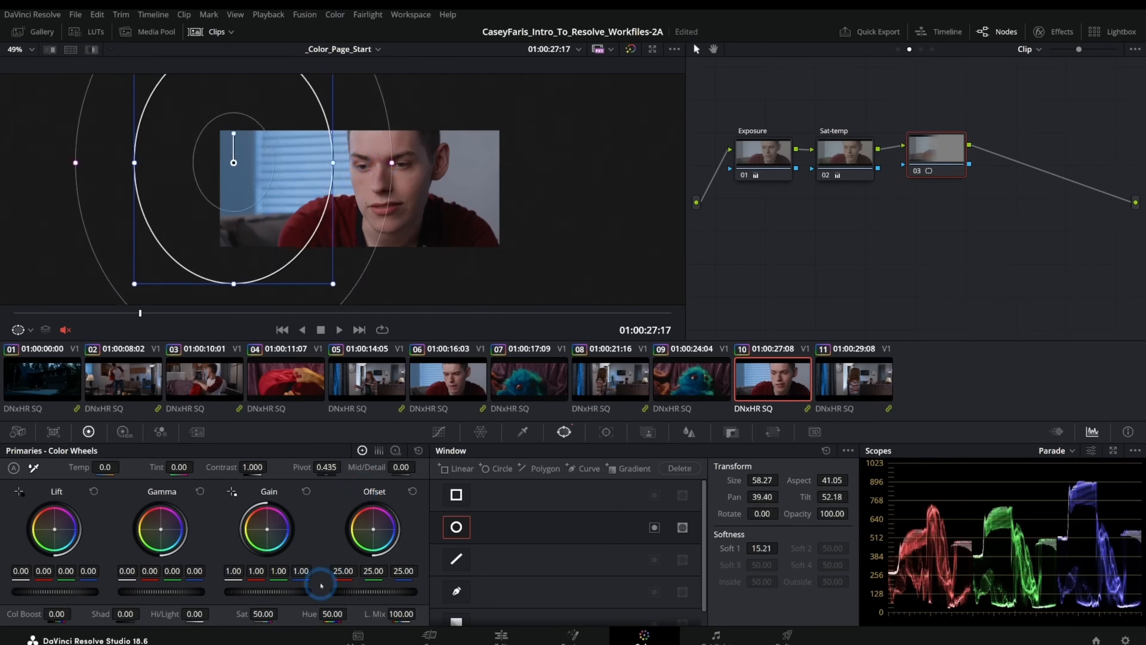
# Step: Darken the area inside the window by lowering the Offset to 18.25, and show the curves so the outline is hidden
pyautogui.moveTo(391, 590); pyautogui.dragTo(387, 592)
pyautogui.click(438, 431)
# Step: Toggle node 03 off and on to compare the darkened background with the original
pyautogui.scroll(2, 347, 197)
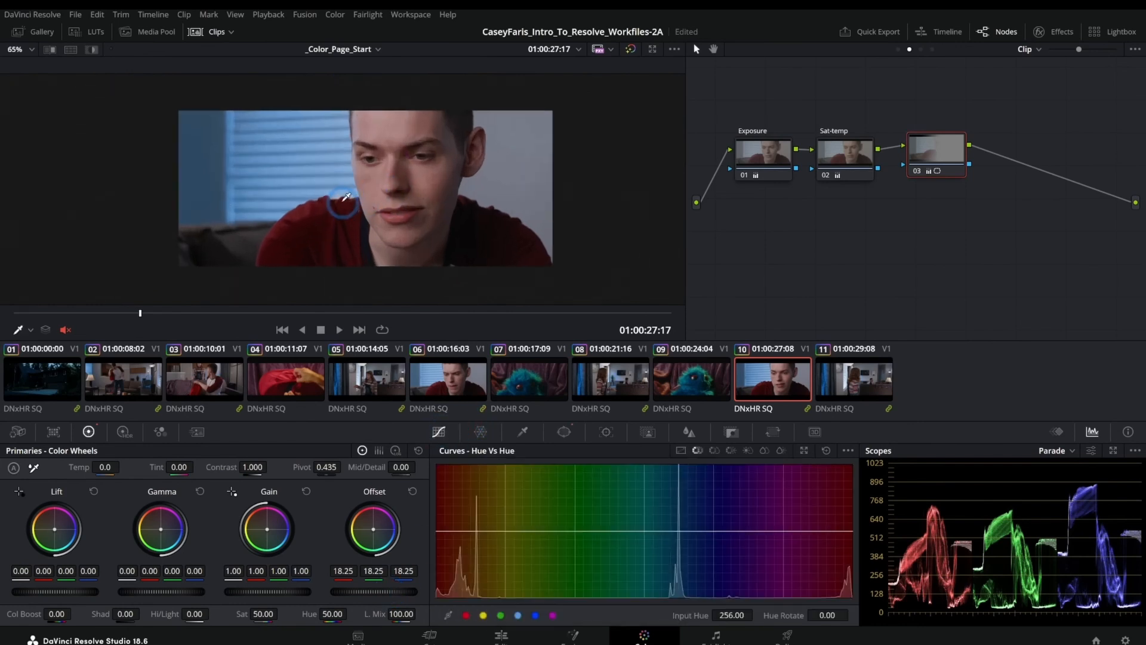
pyautogui.scroll(1, 346, 197)
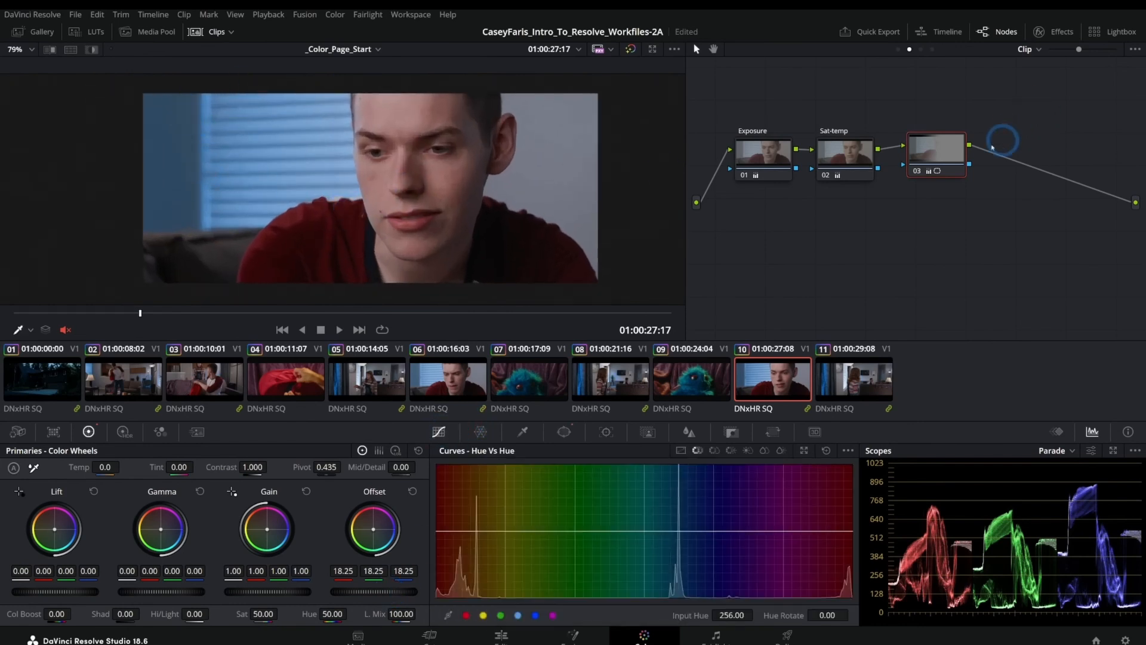
pyautogui.click(918, 171)
pyautogui.click(917, 171)
pyautogui.click(917, 170)
pyautogui.click(918, 171)
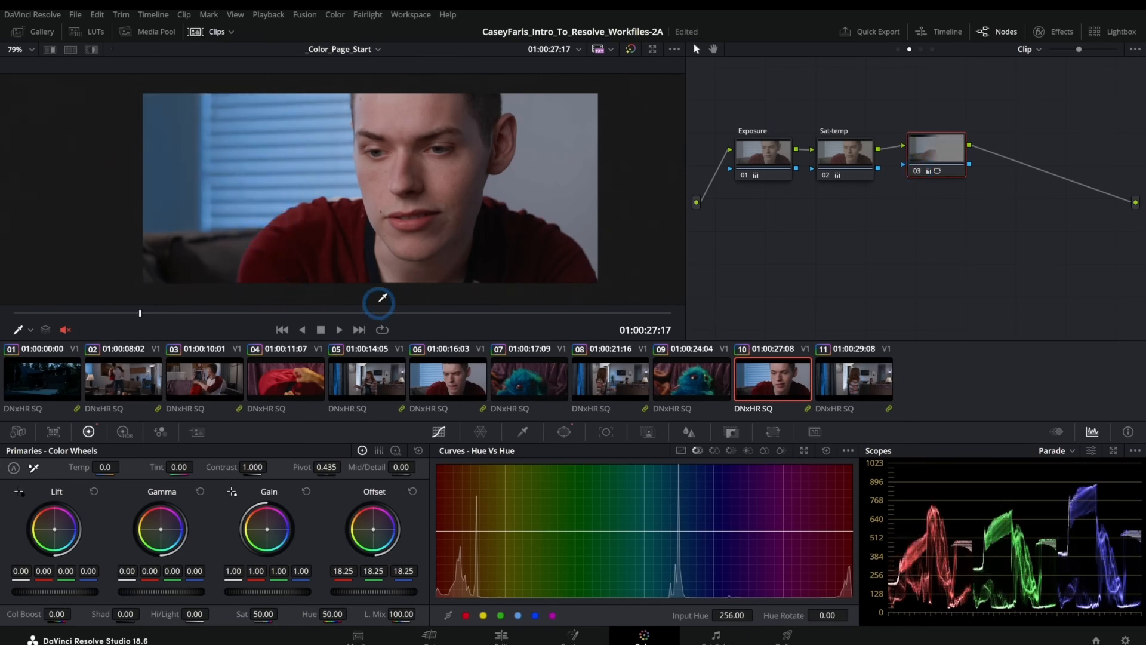
# Step: Reset node 03's grade and place a new circular window over the face, rotated about -5.4 with softness about 18.3
pyautogui.rightClick(933, 157)
pyautogui.click(911, 182)
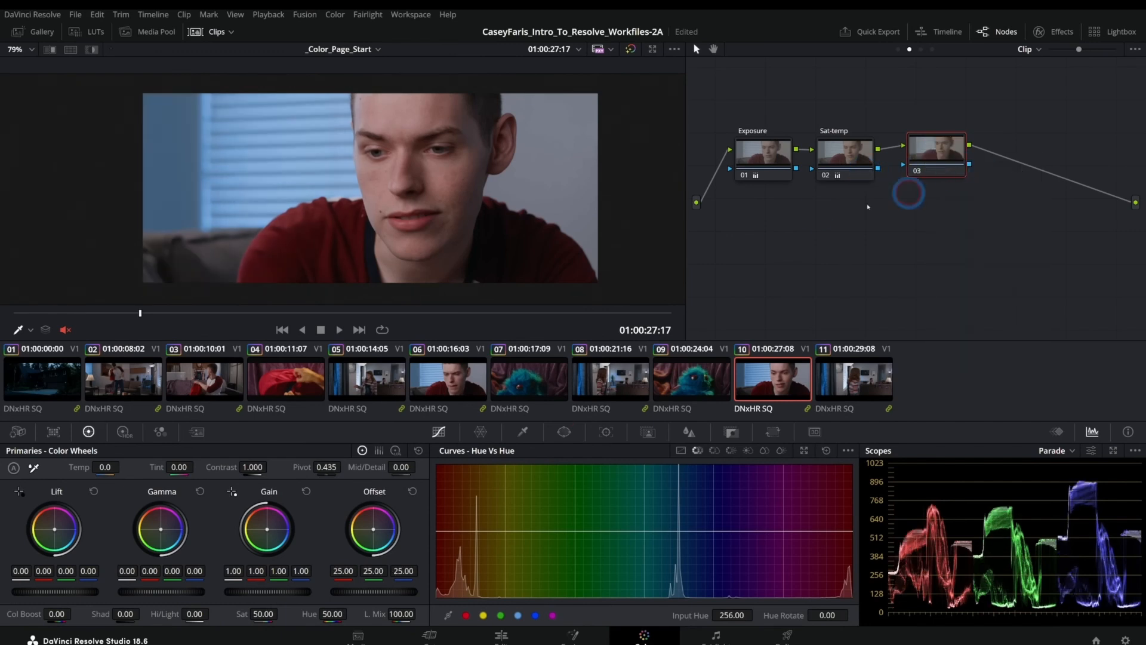
pyautogui.click(563, 431)
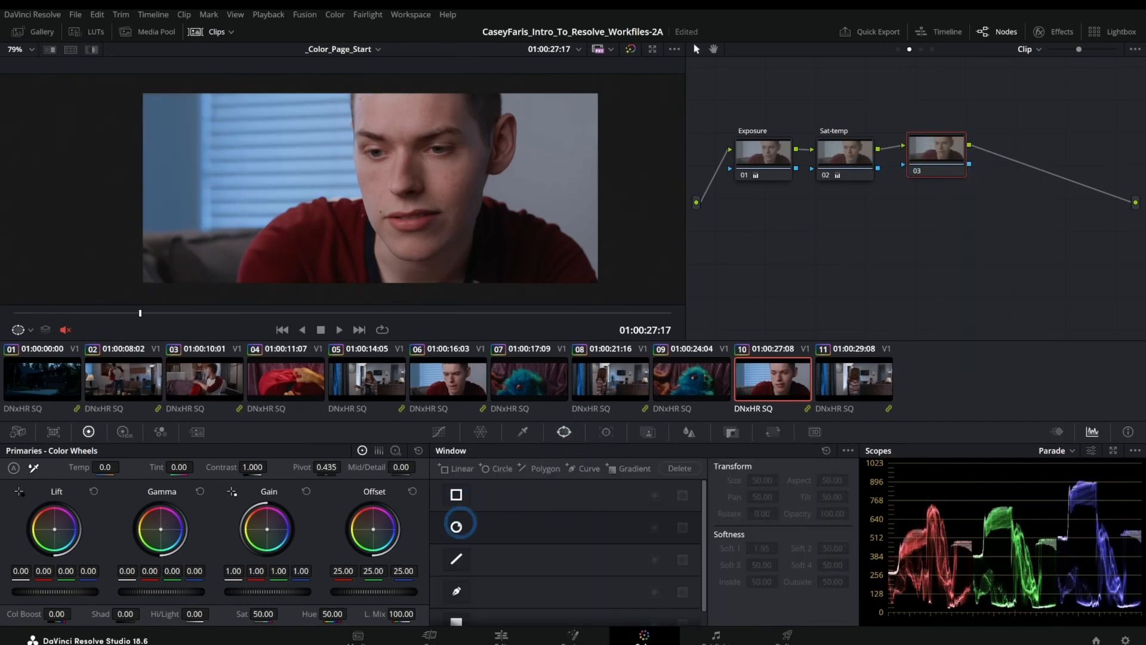
pyautogui.click(460, 526)
pyautogui.moveTo(424, 190); pyautogui.dragTo(457, 195)
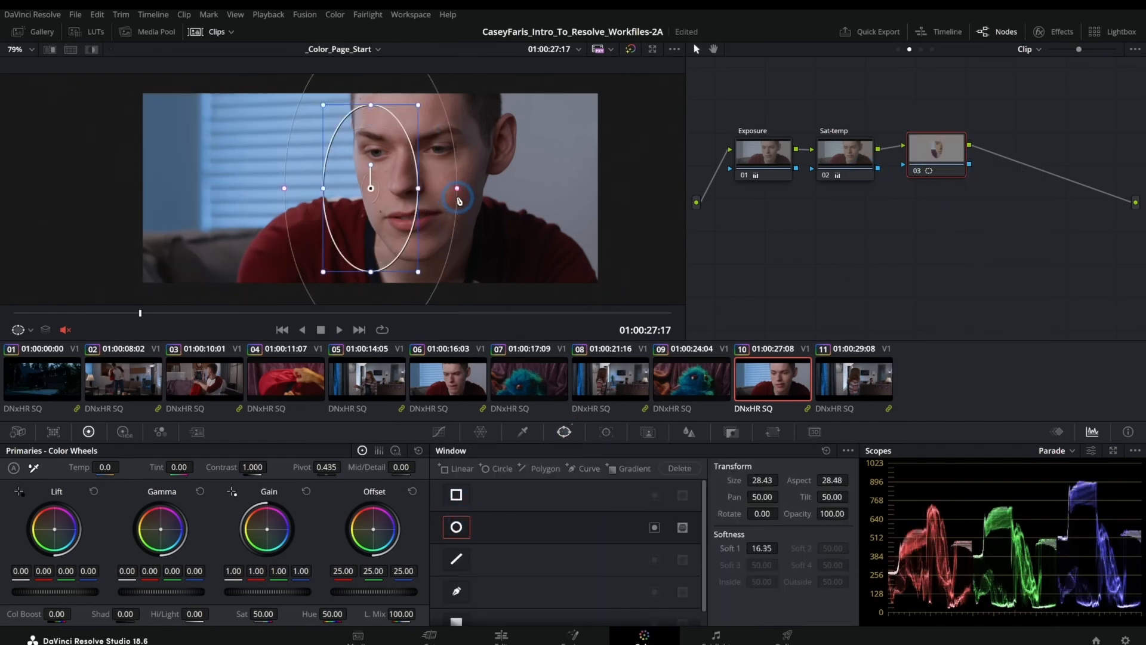
pyautogui.moveTo(370, 181); pyautogui.dragTo(411, 140)
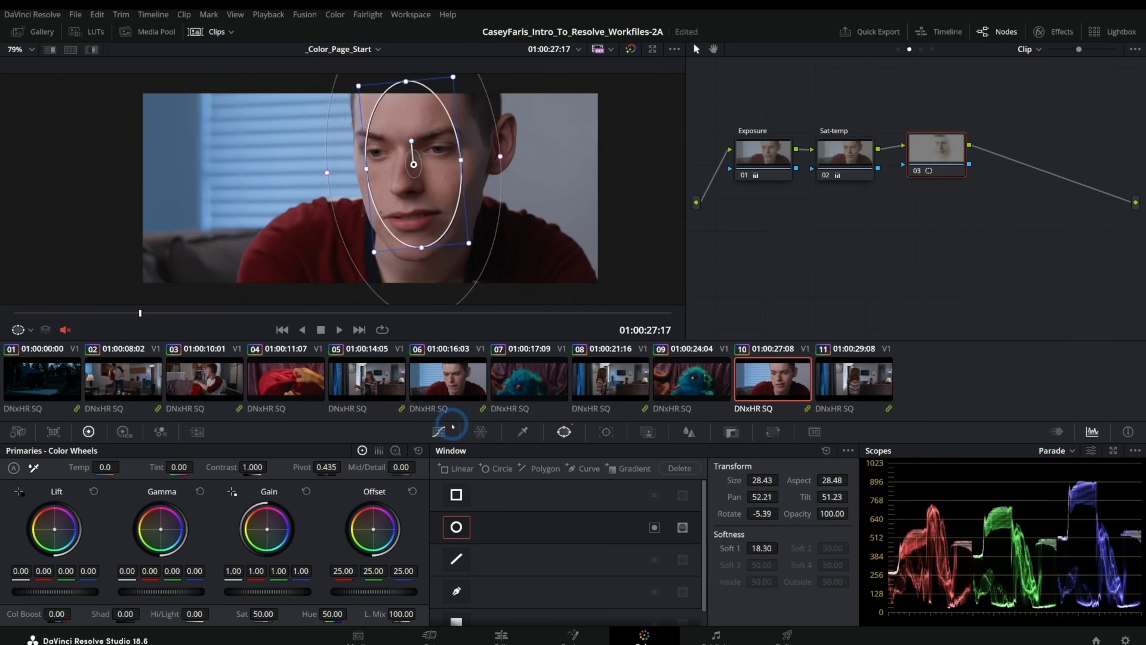
# Step: Brighten the face by setting Offset to 29.10, Gain to 1.12 and Gamma to -0.02
pyautogui.click(452, 426)
pyautogui.moveTo(365, 593); pyautogui.dragTo(442, 593)
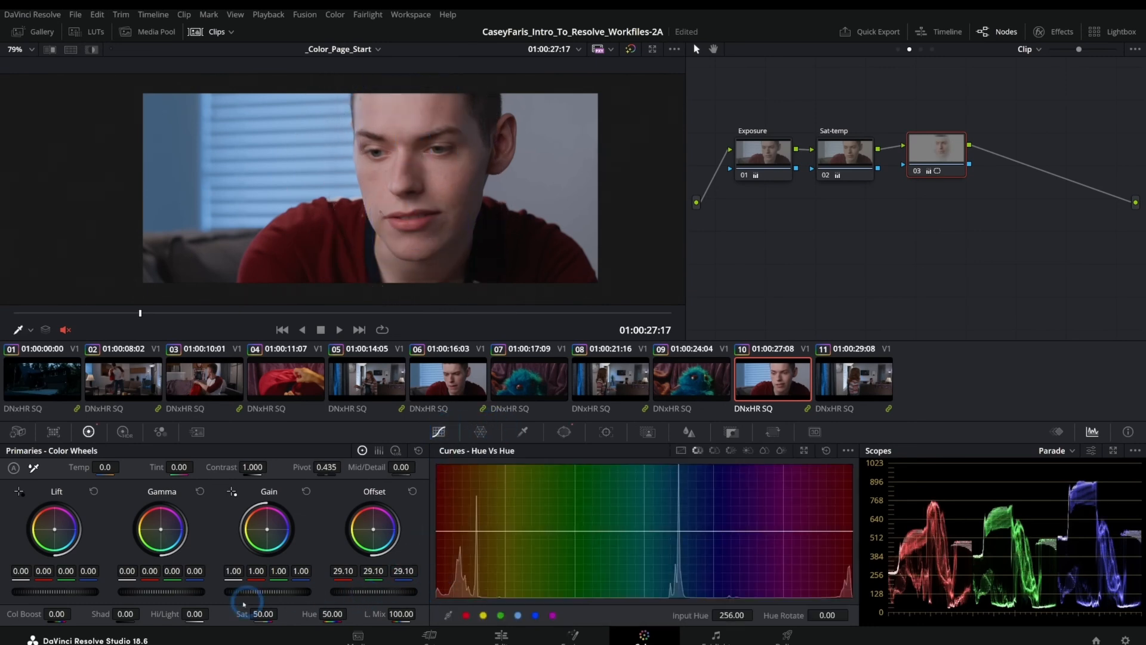
pyautogui.moveTo(275, 595); pyautogui.dragTo(318, 594)
pyautogui.moveTo(184, 593); pyautogui.dragTo(183, 593)
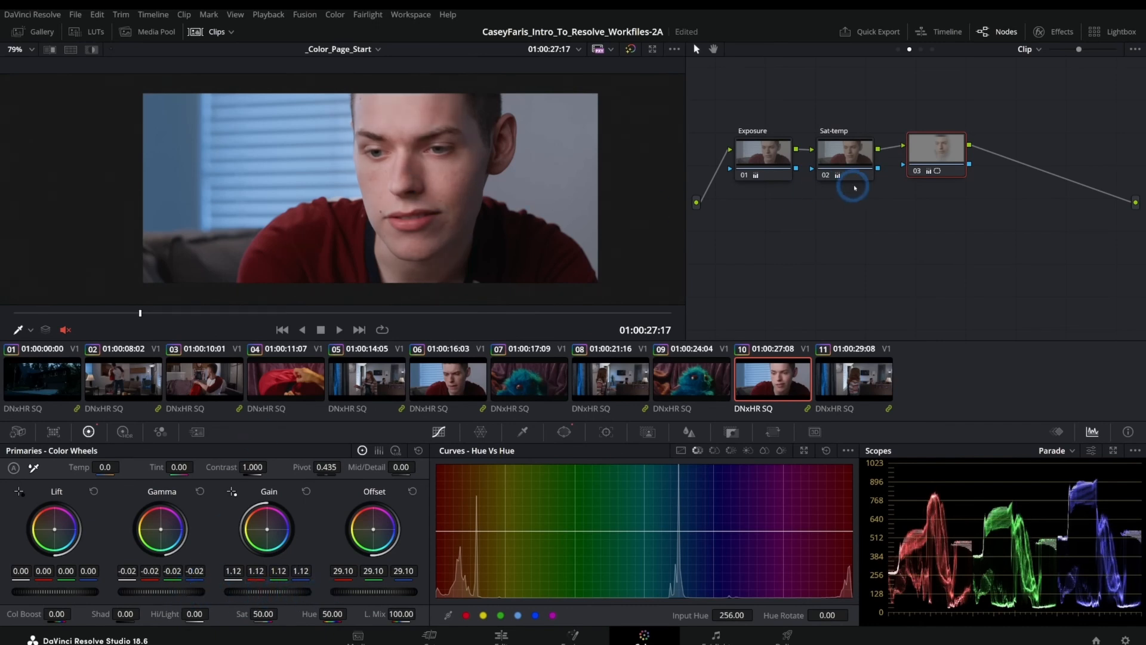
# Step: Toggle node 03 off and on to compare the brightened face with the original
pyautogui.click(916, 170)
pyautogui.click(916, 170)
pyautogui.click(916, 170)
pyautogui.click(916, 170)
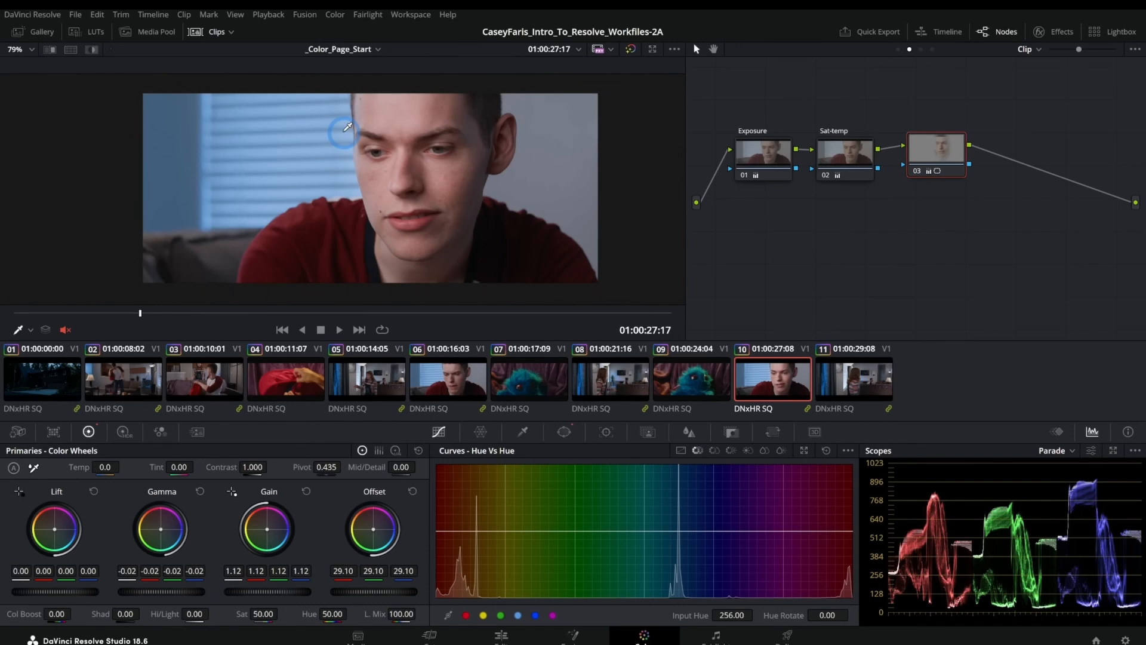
# Step: Reopen the power windows for node 03 and turn off the circular window on the face
pyautogui.click(564, 430)
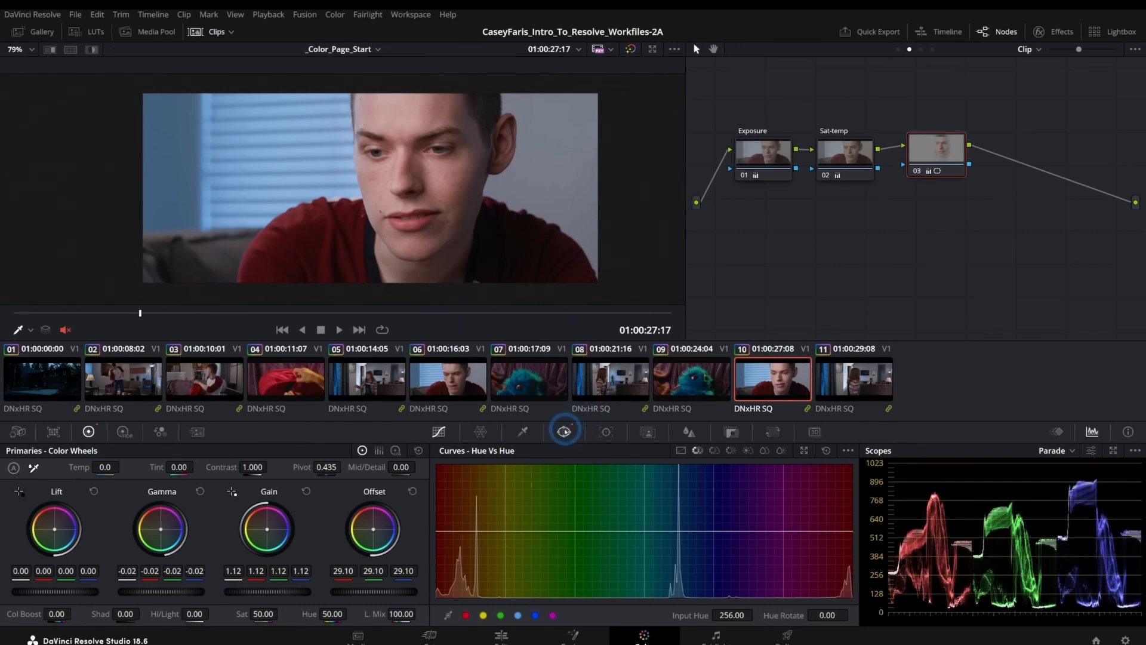
pyautogui.click(559, 510)
pyautogui.click(461, 529)
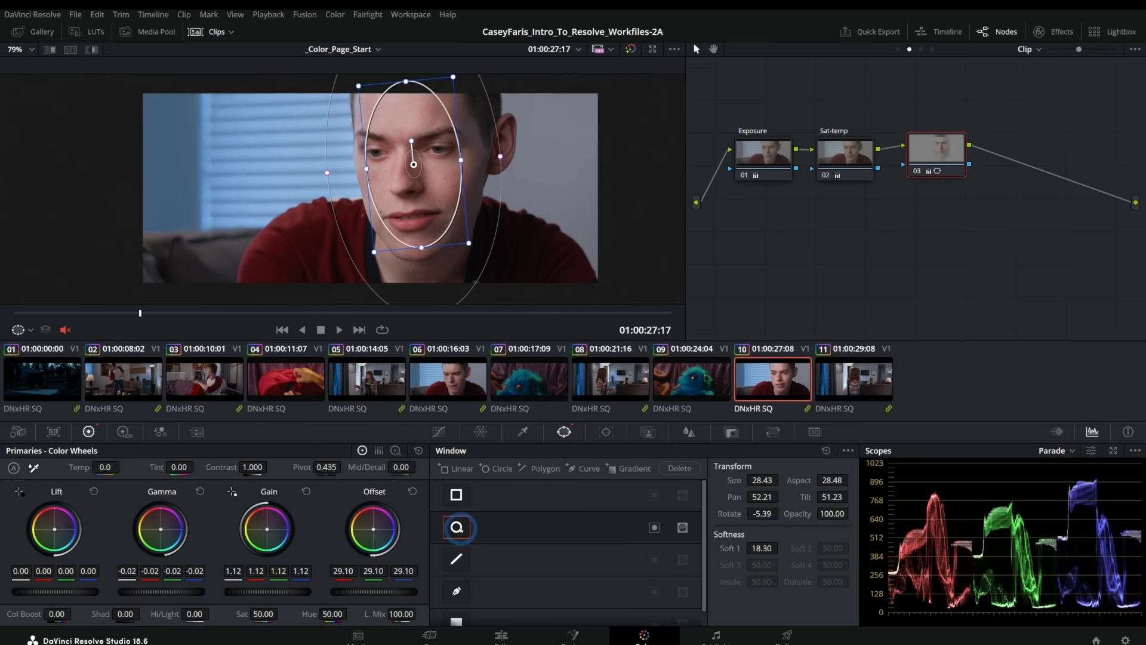
pyautogui.click(460, 529)
# Step: Draw a closed curve window around the face from forehead to chin and refine its outline along the jaw
pyautogui.click(456, 591)
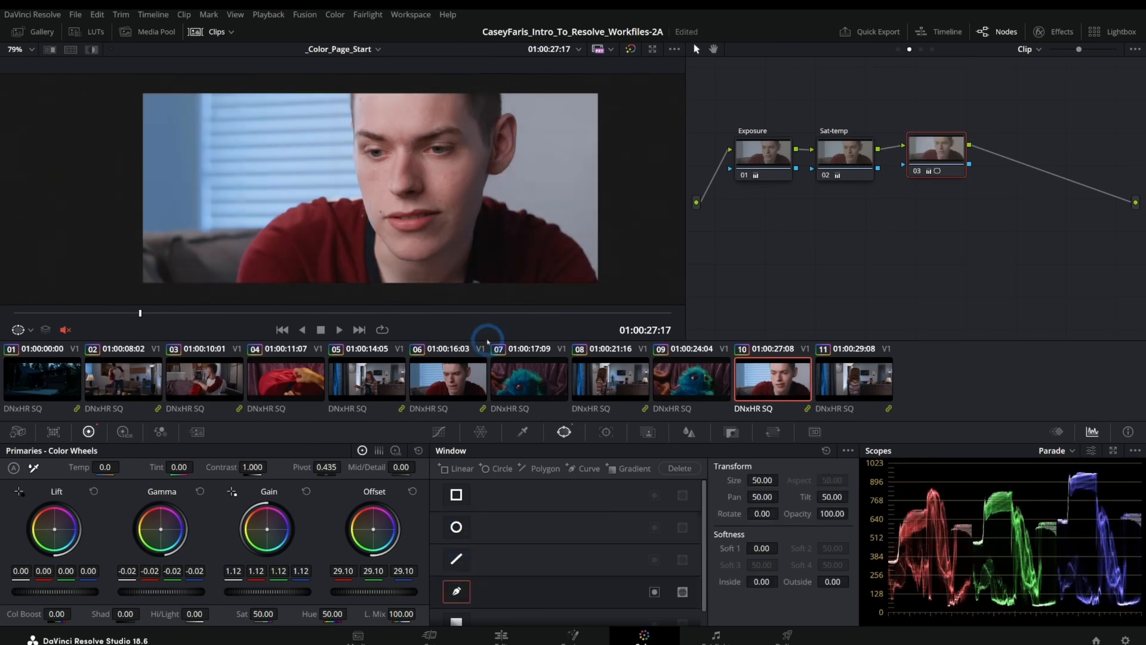
pyautogui.click(364, 202)
pyautogui.click(357, 150)
pyautogui.click(359, 101)
pyautogui.click(468, 89)
pyautogui.click(490, 137)
pyautogui.click(467, 216)
pyautogui.click(417, 261)
pyautogui.click(367, 220)
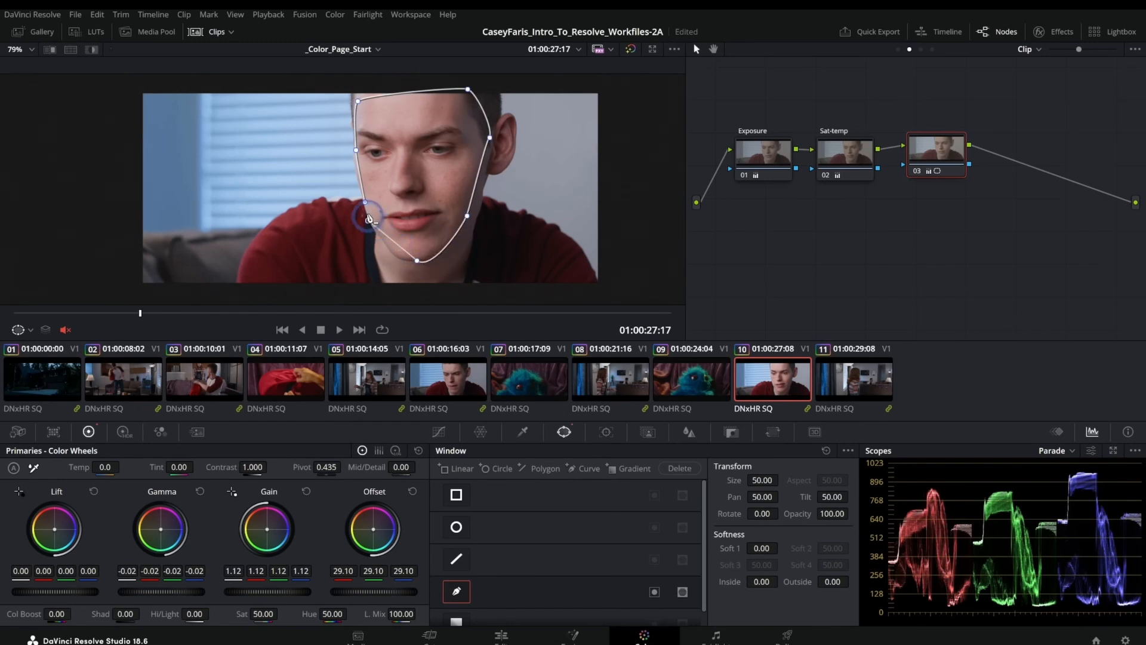
pyautogui.click(365, 202)
pyautogui.moveTo(370, 224); pyautogui.dragTo(383, 241)
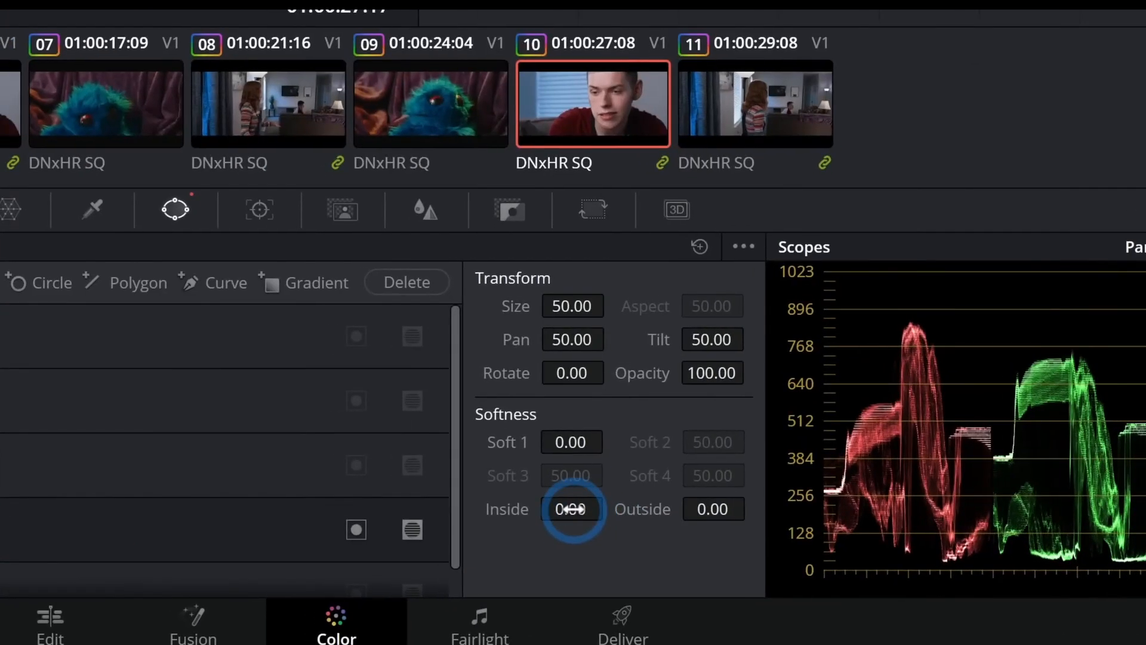
# Step: Feather the curve window with Outside softness about 10.5, reshape the outer feather below the chin, and adjust the Inside softness
pyautogui.moveTo(571, 508); pyautogui.dragTo(638, 508)
pyautogui.moveTo(712, 508); pyautogui.dragTo(712, 509)
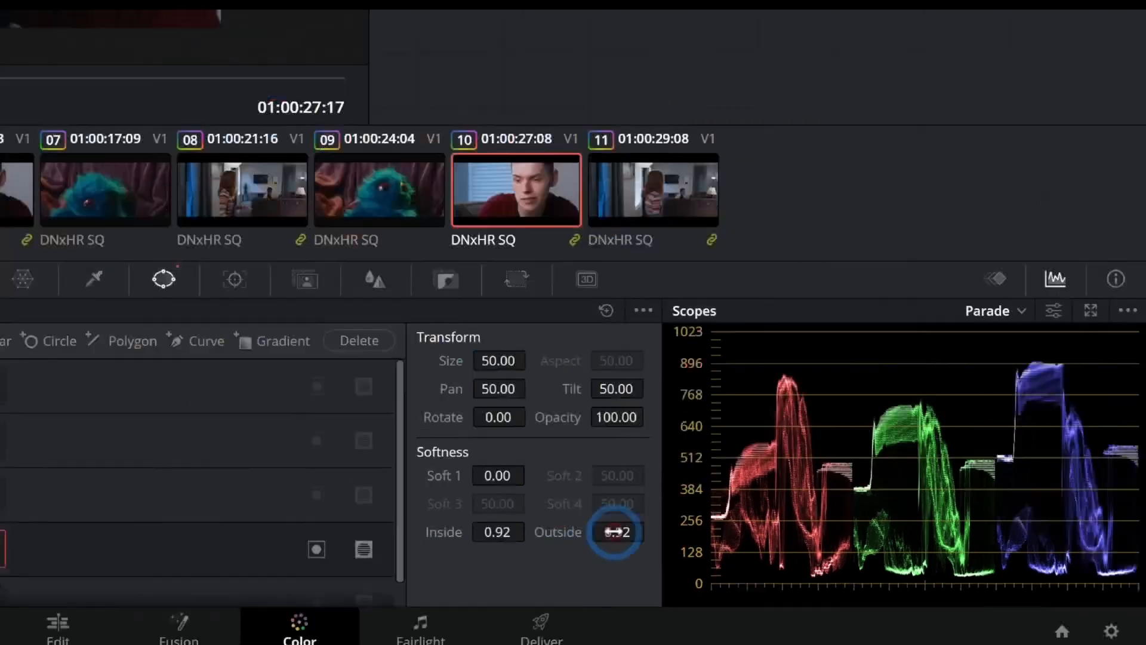
pyautogui.moveTo(614, 531); pyautogui.dragTo(1014, 531)
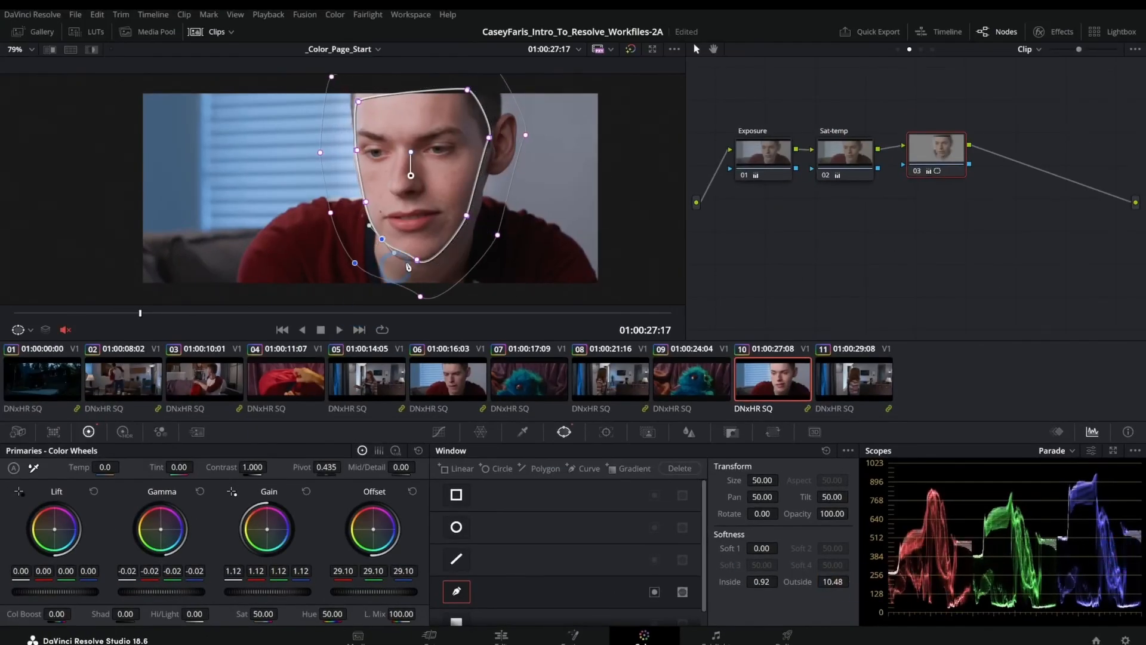
pyautogui.moveTo(420, 296); pyautogui.dragTo(412, 297)
pyautogui.moveTo(354, 263); pyautogui.dragTo(351, 273)
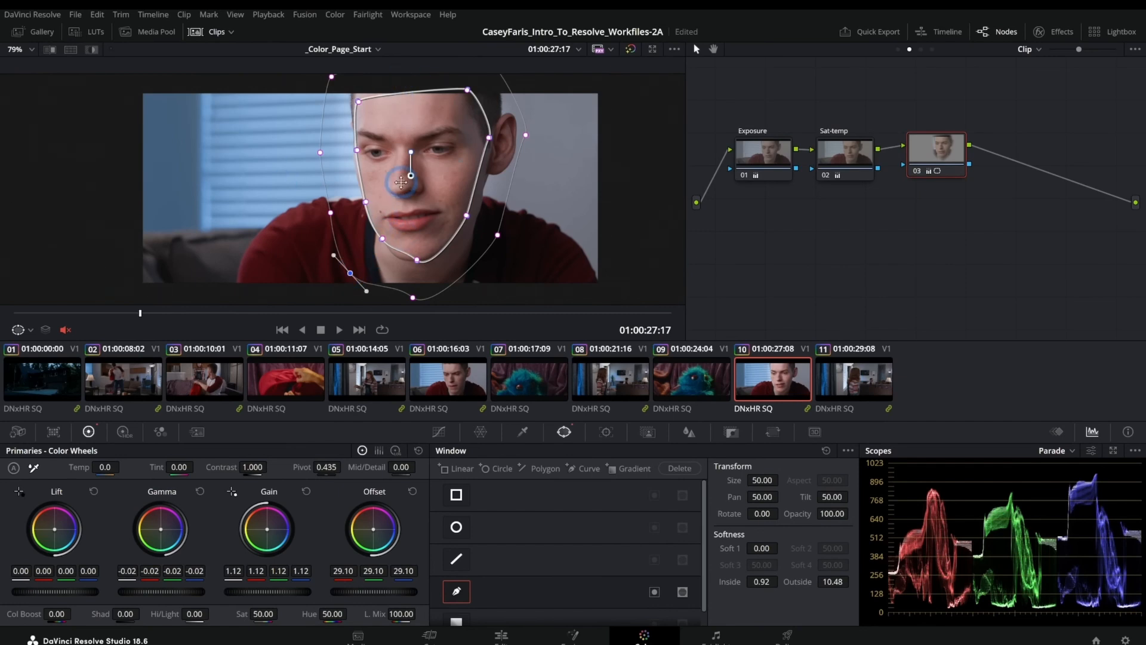
pyautogui.moveTo(761, 581)
pyautogui.mouseDown()
pyautogui.moveTo(813, 579)
pyautogui.moveTo(780, 579)
pyautogui.mouseUp()
# Step: Hide the window outline and push the Gain toward orange, with red 1.33, green 1.08 and blue 0.94
pyautogui.click(438, 430)
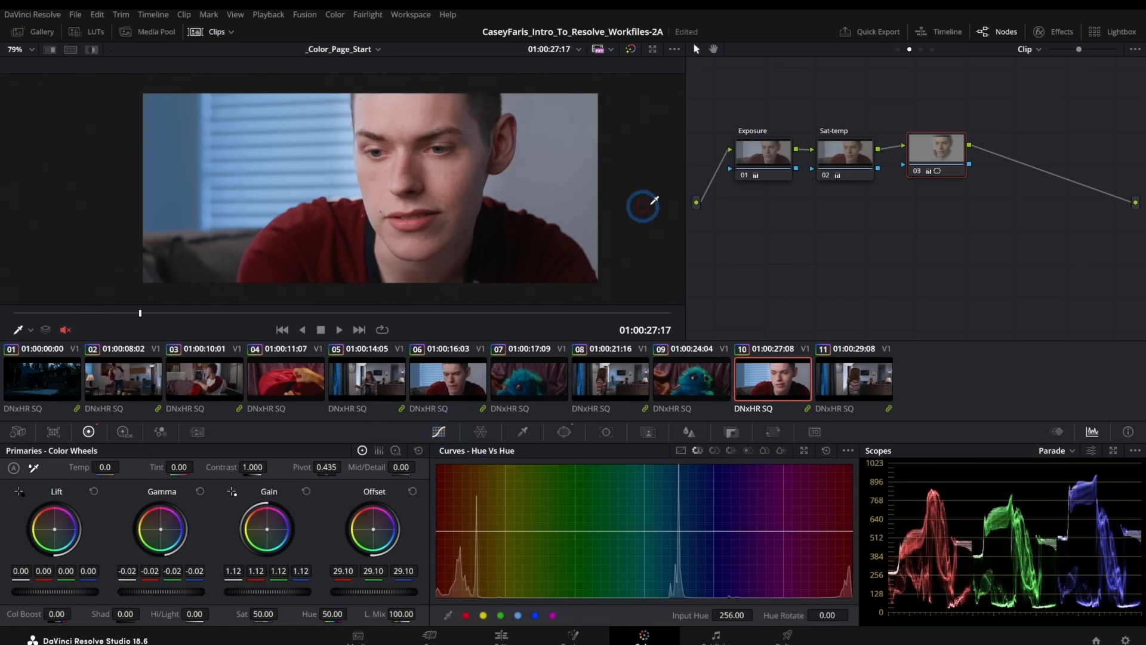
pyautogui.moveTo(267, 529); pyautogui.dragTo(232, 493)
# Step: Reset node 03's grade and fit a new circular window over the whole face, size about 35.7 with softness about 15.8
pyautogui.rightClick(932, 169)
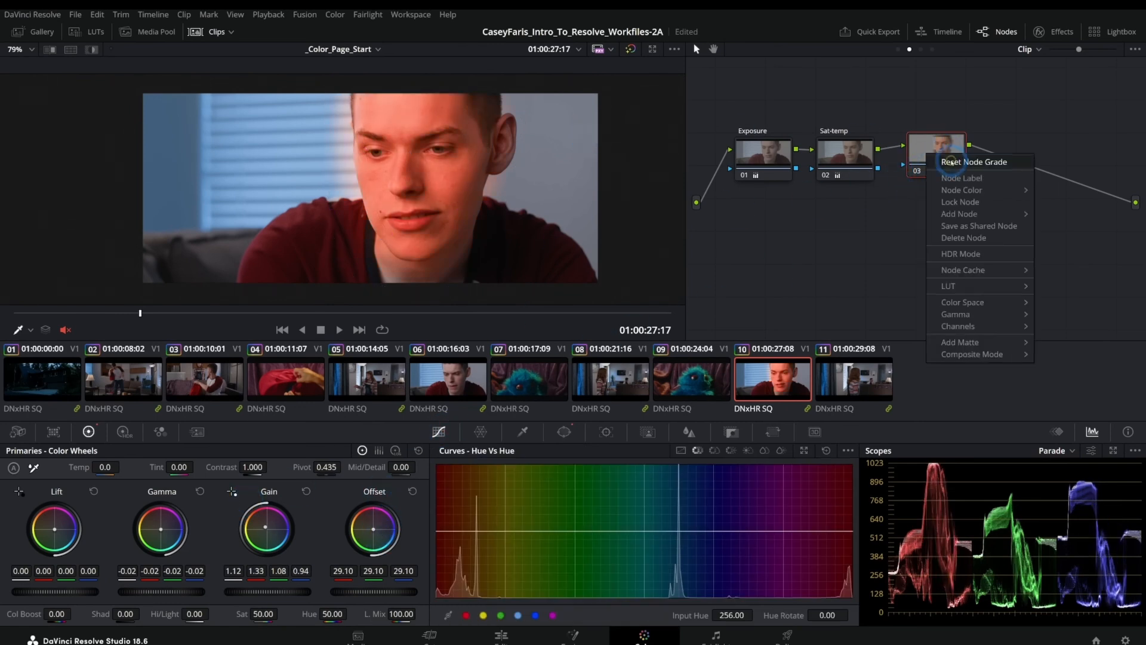
pyautogui.click(943, 159)
pyautogui.click(564, 431)
pyautogui.click(508, 512)
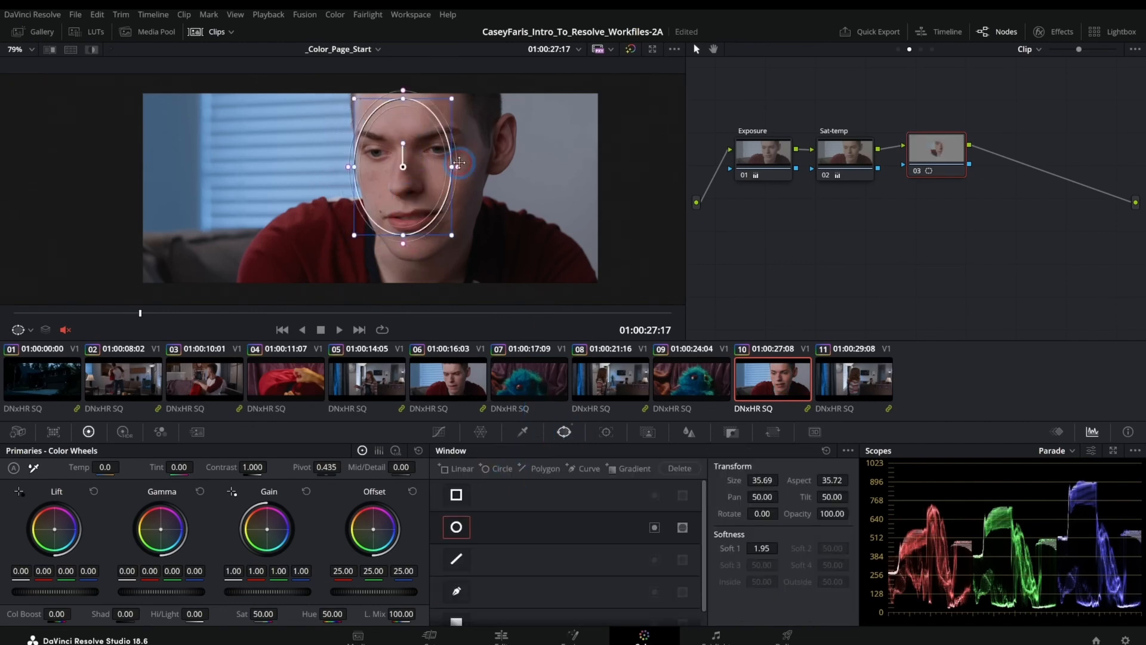
pyautogui.moveTo(416, 230); pyautogui.dragTo(416, 265)
pyautogui.moveTo(464, 222); pyautogui.dragTo(492, 259)
pyautogui.moveTo(422, 300); pyautogui.dragTo(421, 313)
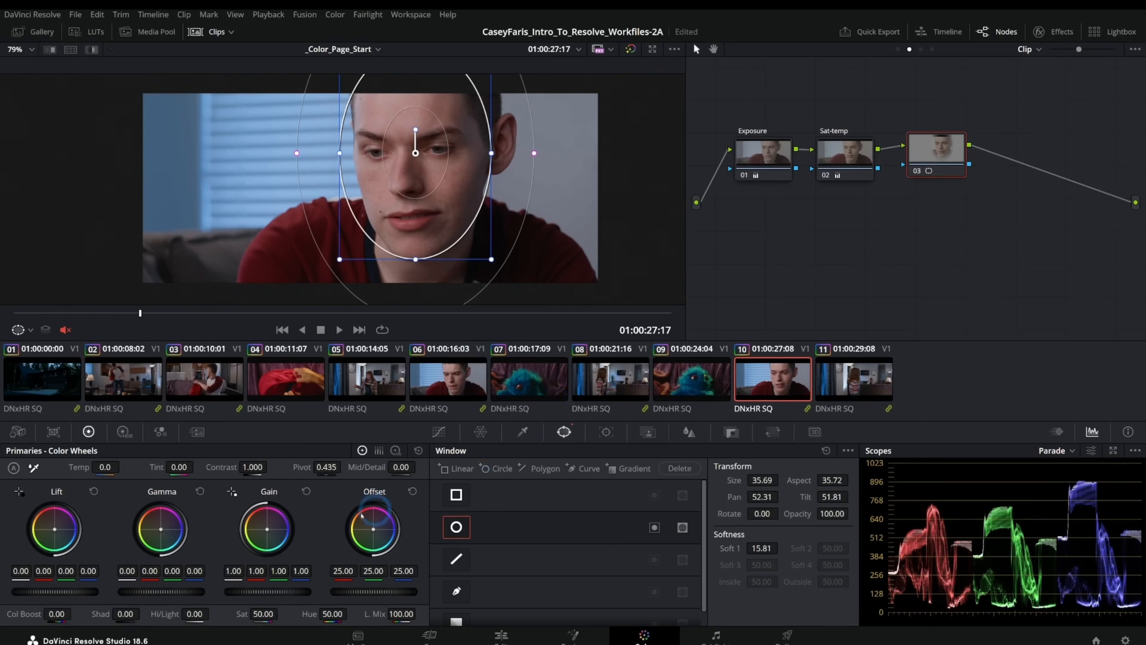
# Step: Shift the Offset toward purple (35.58, 20.01, 42.99) and turn off the circular window
pyautogui.moveTo(375, 510); pyautogui.dragTo(525, 504)
pyautogui.click(529, 519)
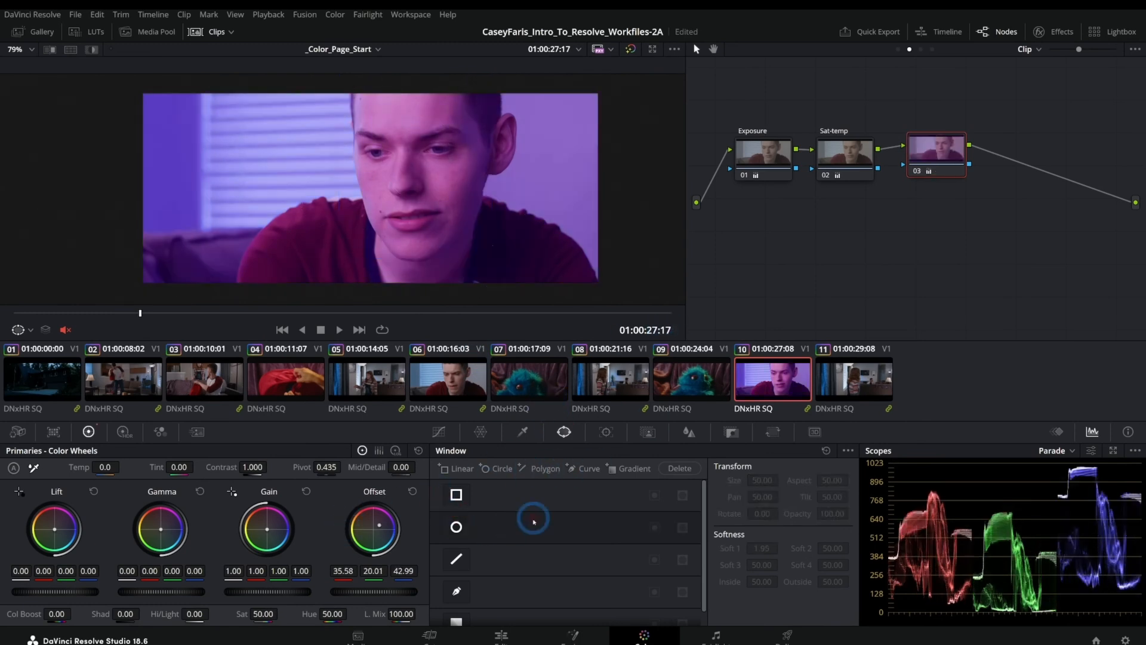
# Step: Enable a gradient window and place it at the blinds' side of the frame, fading toward the face, rotated about -87 with softness 8.73
pyautogui.scroll(-1, 477, 591)
pyautogui.click(456, 609)
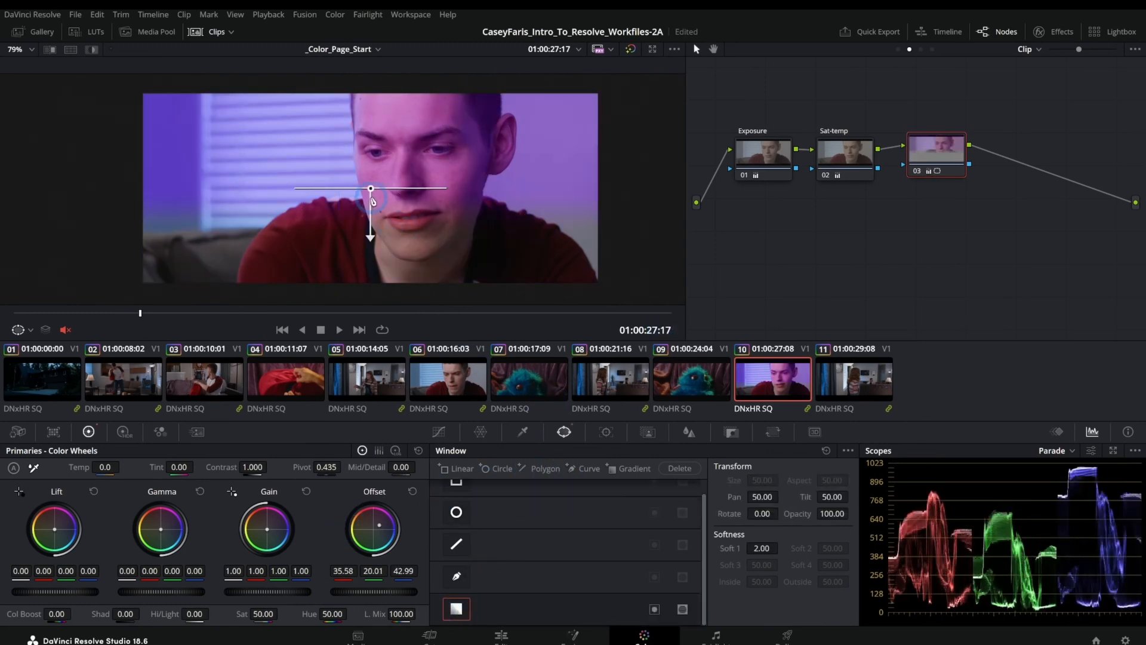
pyautogui.moveTo(370, 183); pyautogui.dragTo(399, 184)
pyautogui.moveTo(239, 169); pyautogui.dragTo(156, 184)
pyautogui.moveTo(329, 198); pyautogui.dragTo(361, 193)
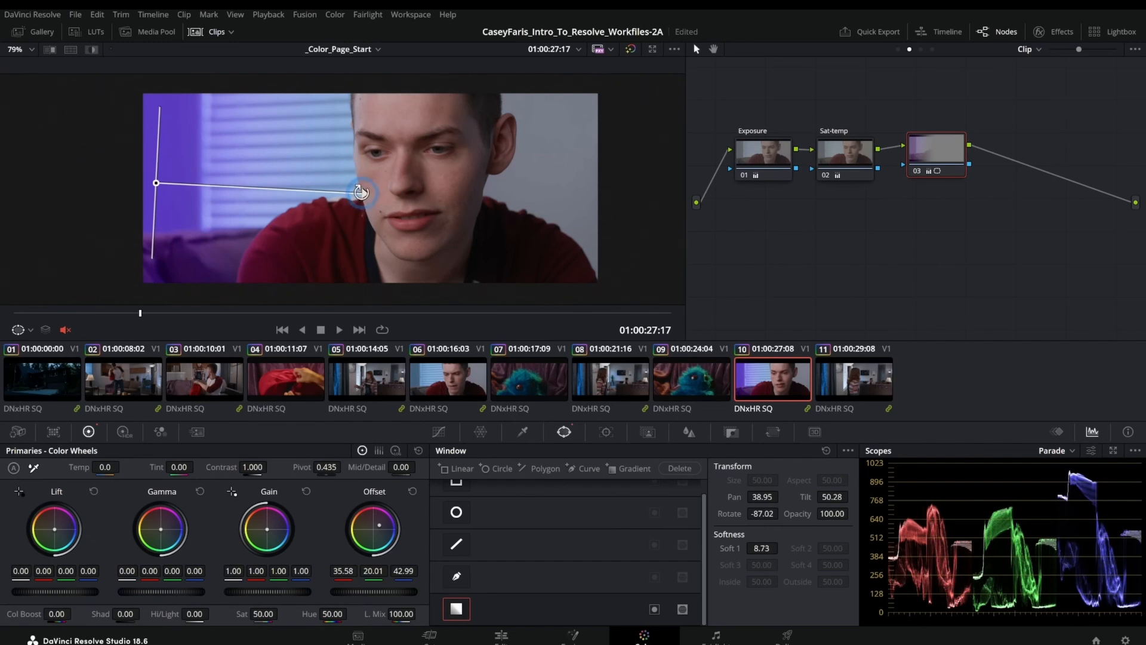
# Step: Reset the primary corrections, lower the Offset to 17.75 to darken the gradient area, and show the curves to hide the outline
pyautogui.click(418, 450)
pyautogui.moveTo(390, 591); pyautogui.dragTo(374, 591)
pyautogui.click(440, 431)
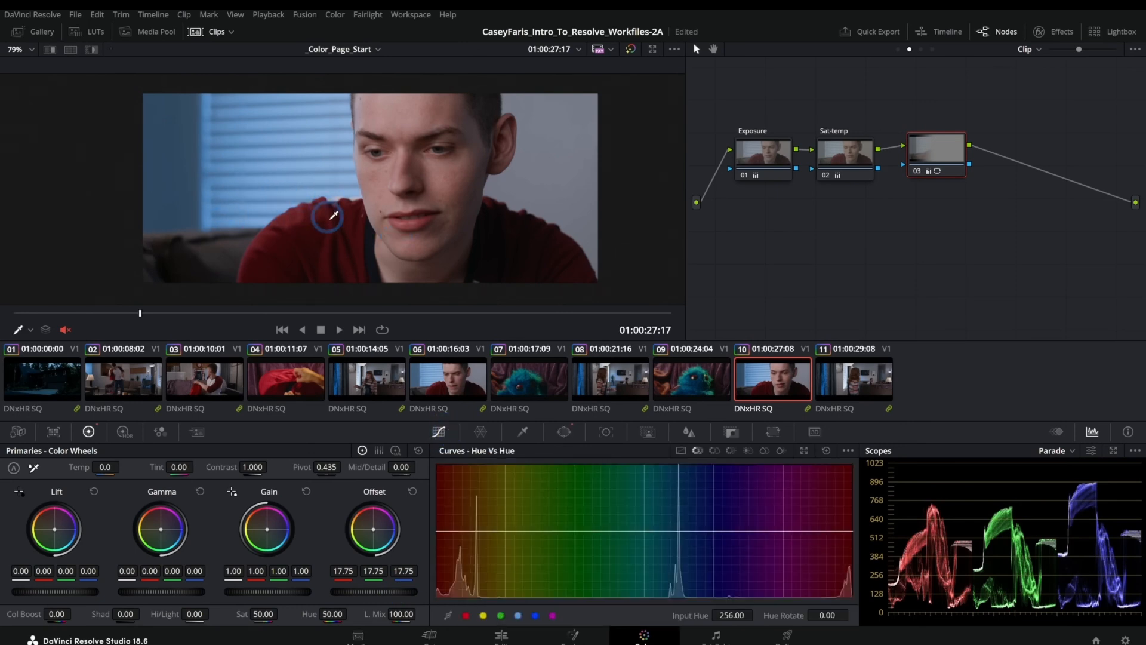
# Step: Bracket the blinds' blue on the Hue vs Hue curve with two slightly raised anchor points and pull the point between them to the minimum
pyautogui.click(570, 441)
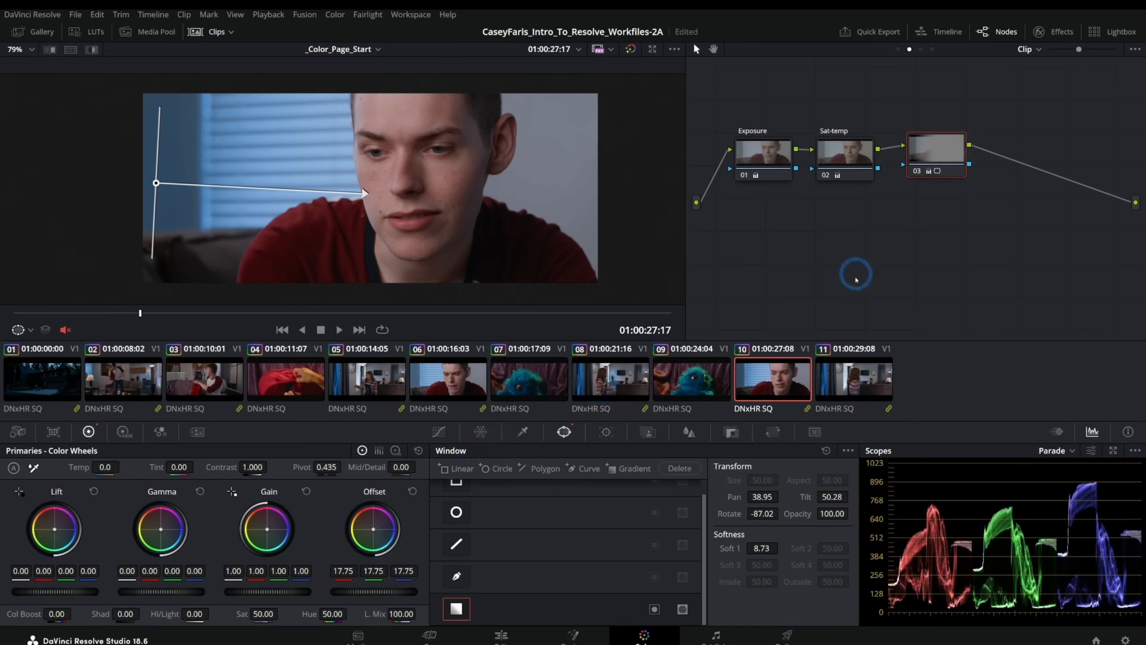
pyautogui.click(440, 430)
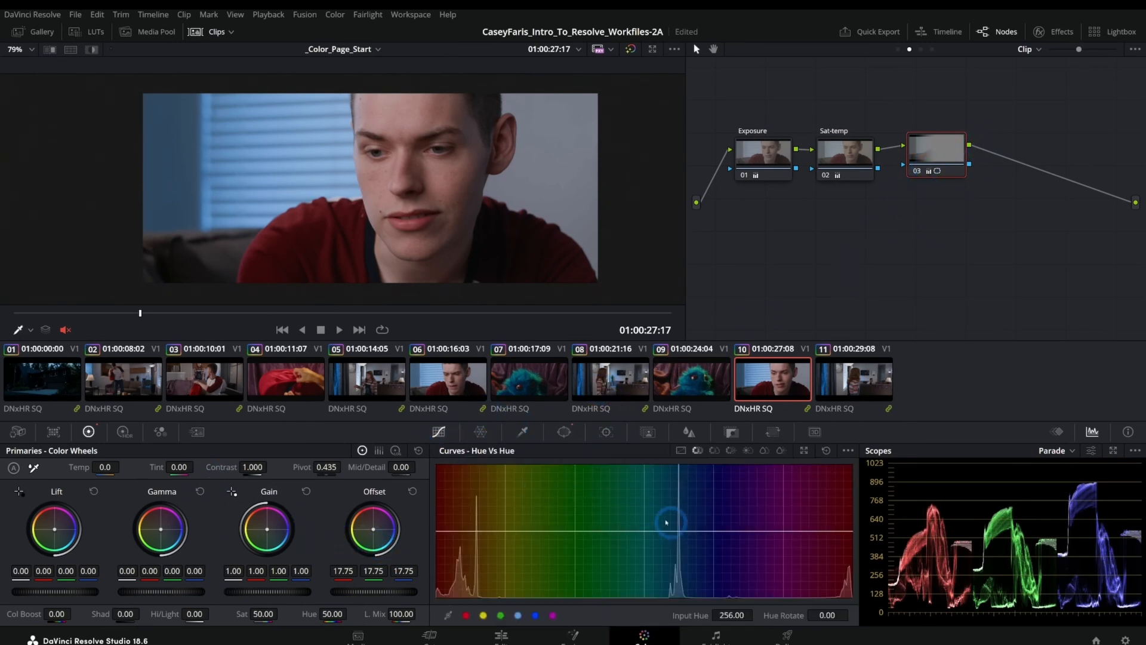
pyautogui.click(714, 532)
pyautogui.click(641, 535)
pyautogui.moveTo(677, 533); pyautogui.dragTo(676, 618)
pyautogui.moveTo(641, 535); pyautogui.dragTo(642, 526)
pyautogui.moveTo(715, 533); pyautogui.dragTo(718, 524)
# Step: Raise the Offset to 21.00 and warm the Gain to red 1.04, green 1.00, blue 0.89
pyautogui.moveTo(367, 588); pyautogui.dragTo(413, 591)
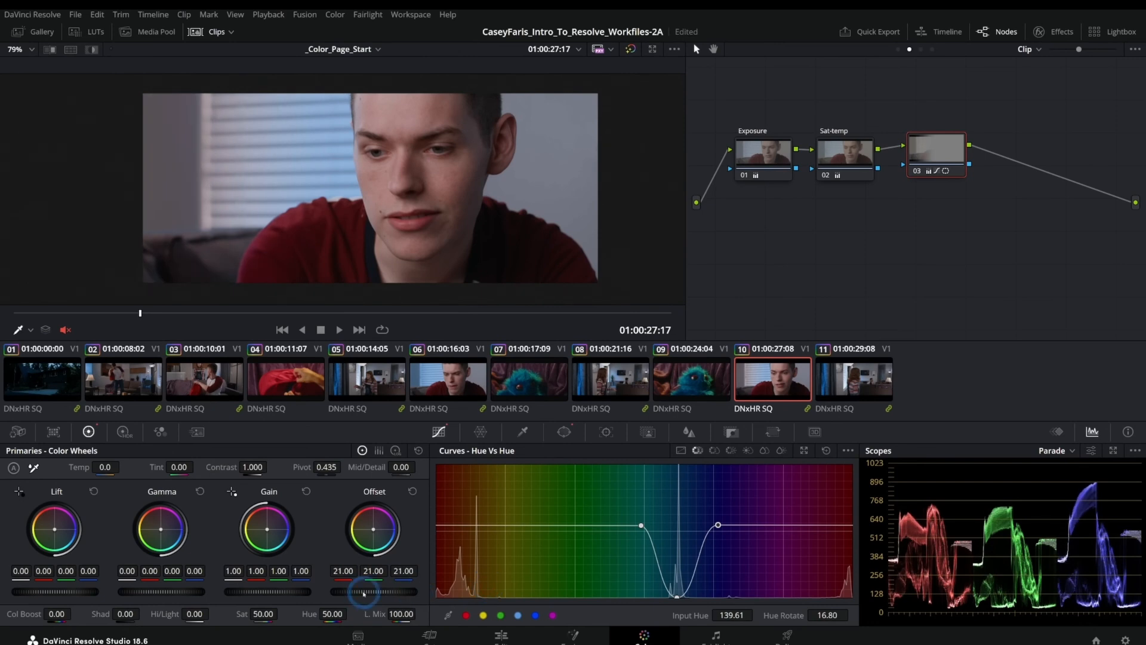
pyautogui.moveTo(268, 529); pyautogui.dragTo(256, 524)
# Step: Pull the outer magenta and green points inward on the Color Warper's Hue-Saturation web, with the green point at Hue 0.66 and Sat 0.84
pyautogui.click(480, 431)
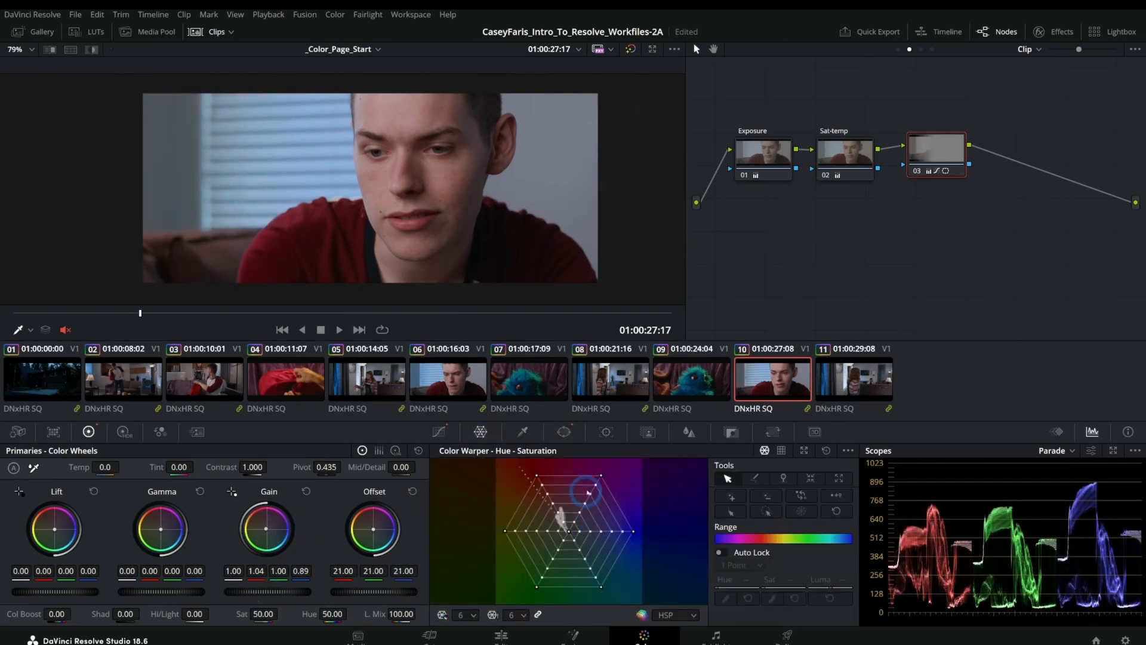
pyautogui.moveTo(602, 476); pyautogui.dragTo(592, 491)
pyautogui.moveTo(536, 588); pyautogui.dragTo(547, 571)
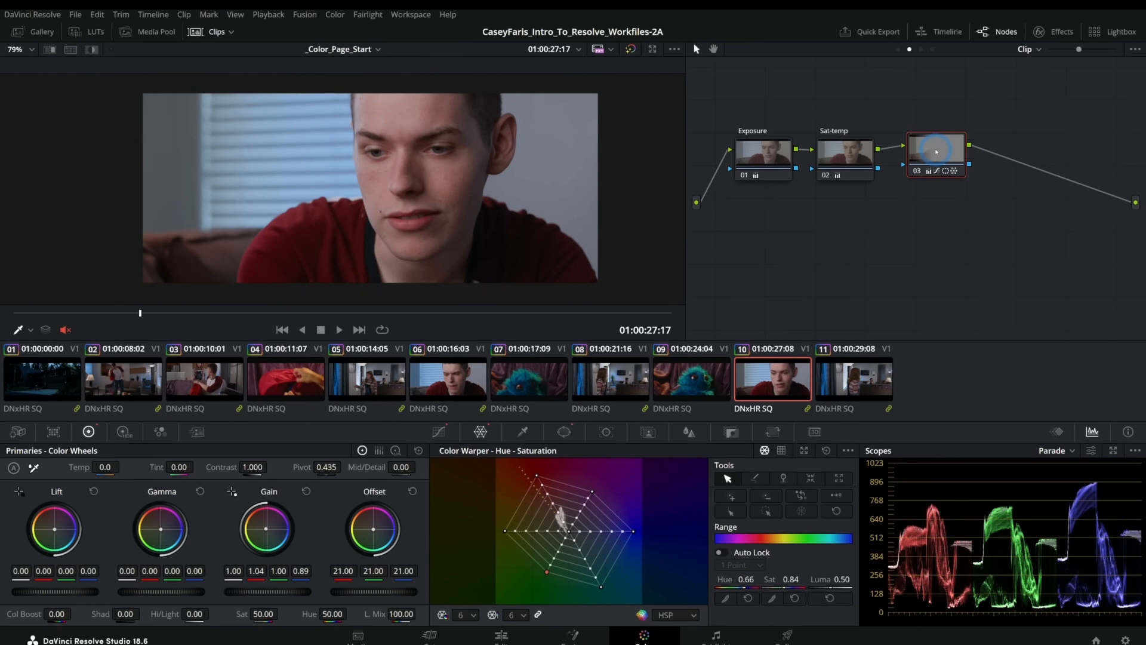
pyautogui.moveTo(937, 154)
pyautogui.mouseDown()
pyautogui.moveTo(970, 167)
pyautogui.moveTo(950, 168)
pyautogui.mouseUp()
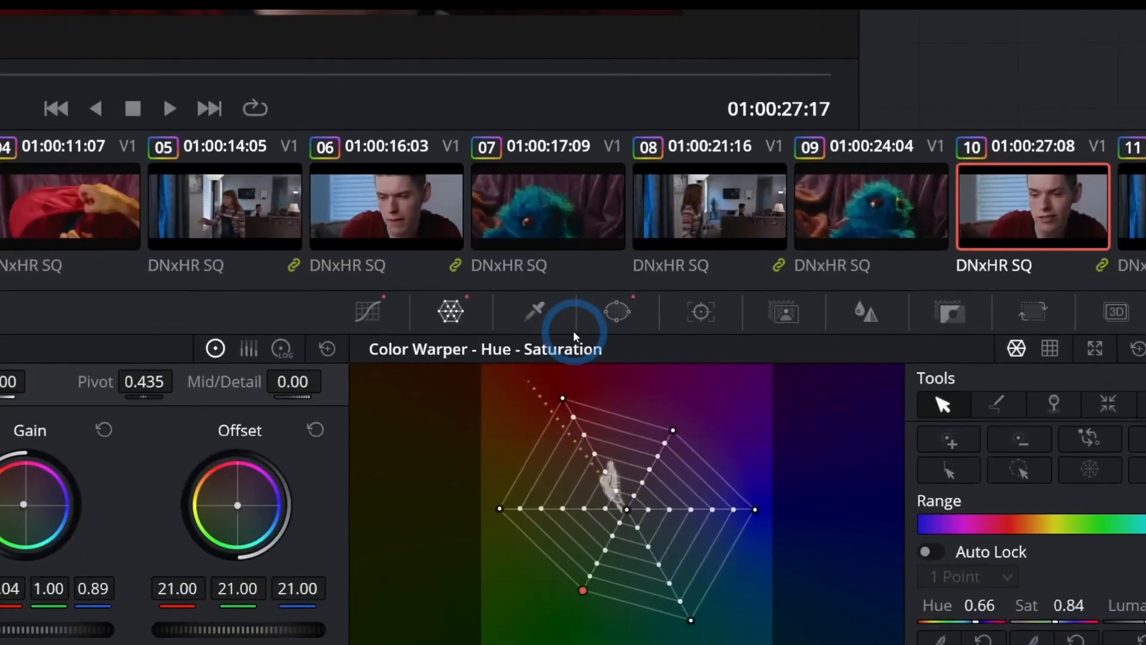
# Step: Look at the Qualifier controls and preview the gradient window's mask as a black-and-white highlight
pyautogui.click(524, 432)
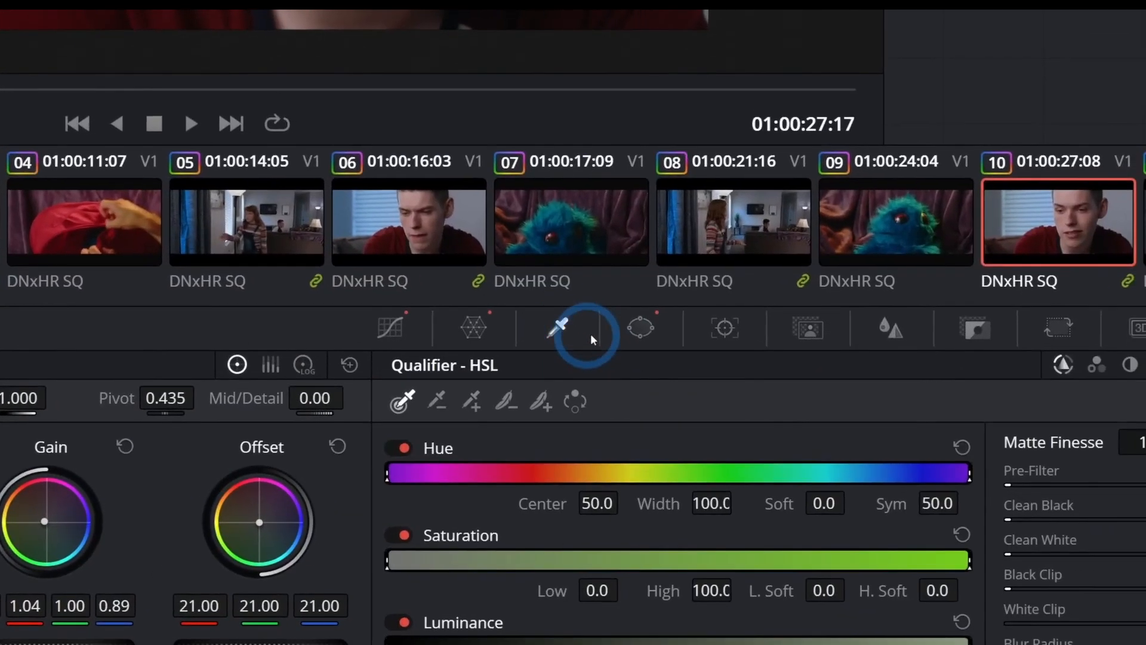
pyautogui.click(642, 329)
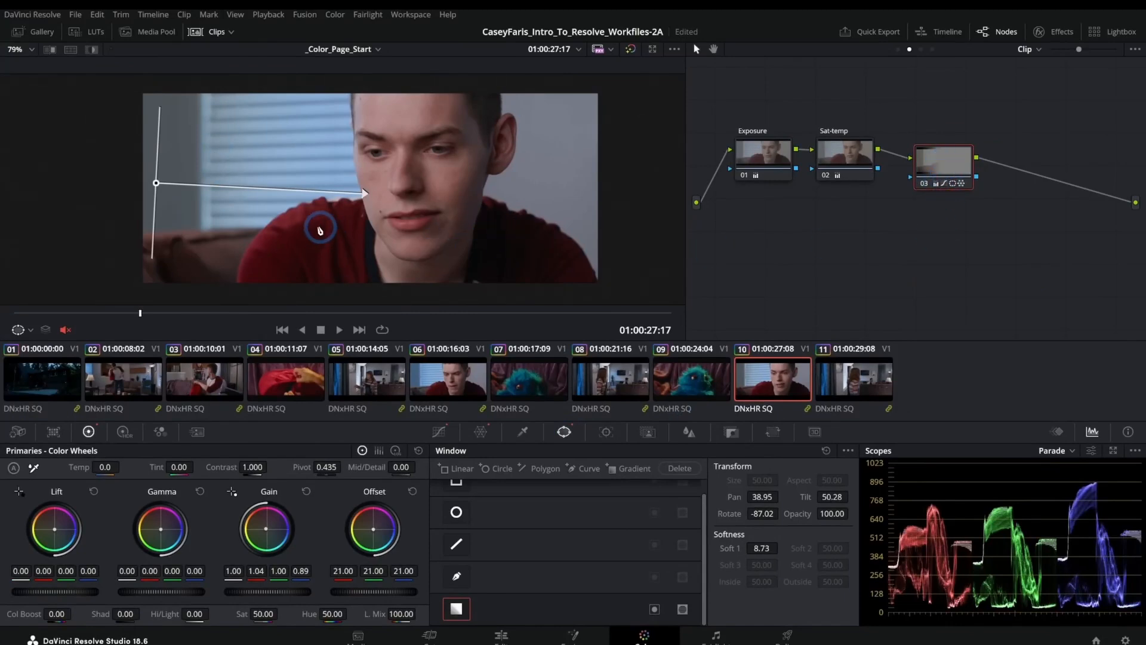
pyautogui.click(91, 50)
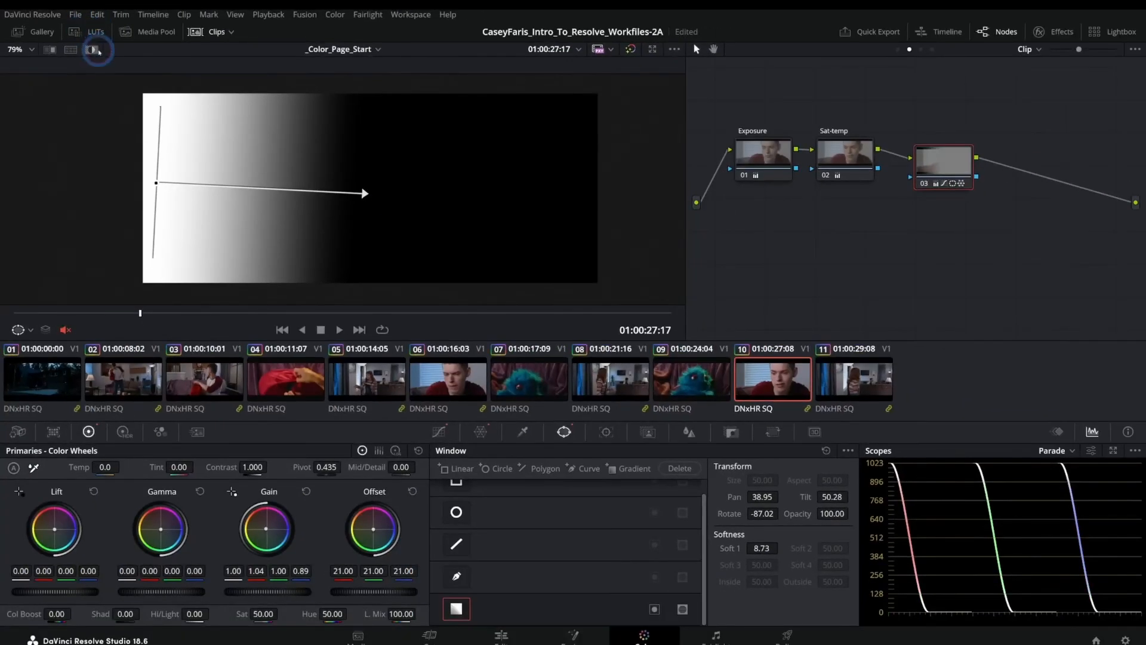
pyautogui.click(113, 69)
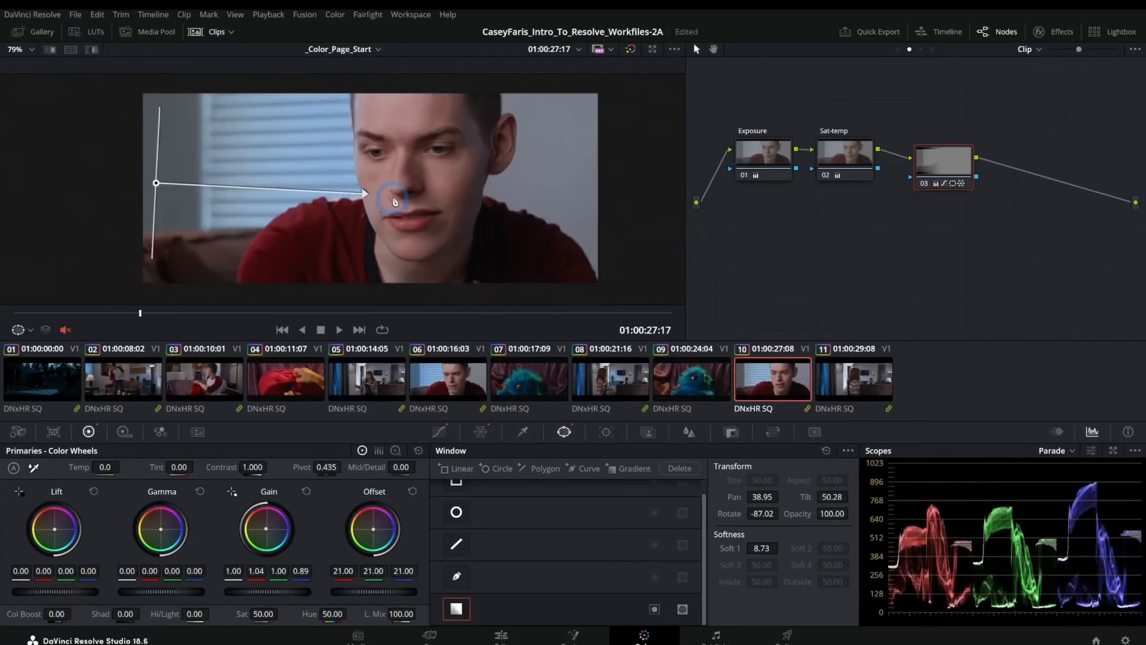
# Step: Toggle node 03 off and on repeatedly to compare the shot with and without its grade
pyautogui.click(925, 183)
pyautogui.click(924, 183)
pyautogui.click(924, 184)
pyautogui.click(924, 184)
pyautogui.click(924, 183)
pyautogui.click(925, 183)
pyautogui.click(925, 183)
# Step: Reset node 03 and fit a circular window around the eye nearer the ear, size about 39, aspect about 61, rotated about -12
pyautogui.rightClick(953, 153)
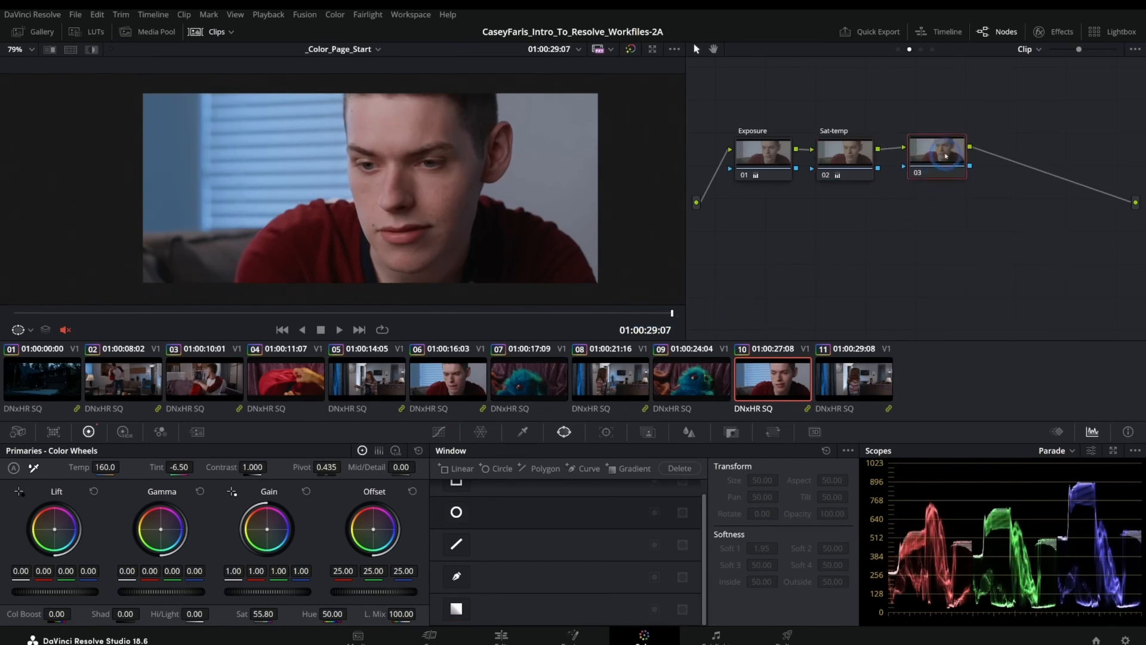
pyautogui.click(945, 155)
pyautogui.scroll(5, 375, 197)
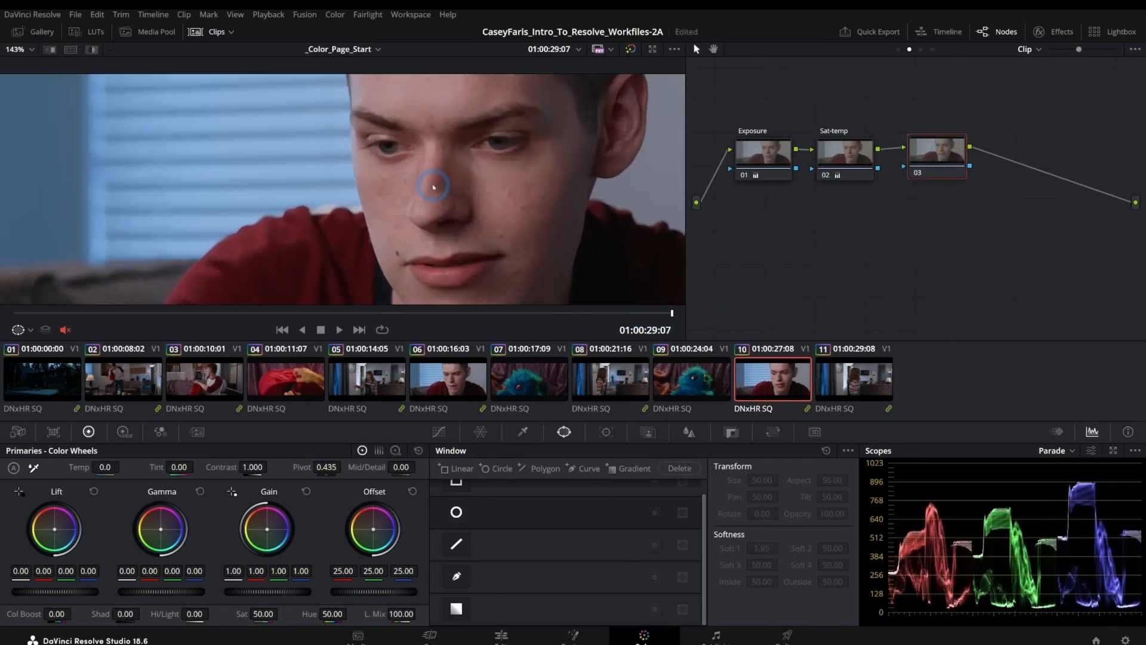
pyautogui.moveTo(422, 176); pyautogui.dragTo(427, 205)
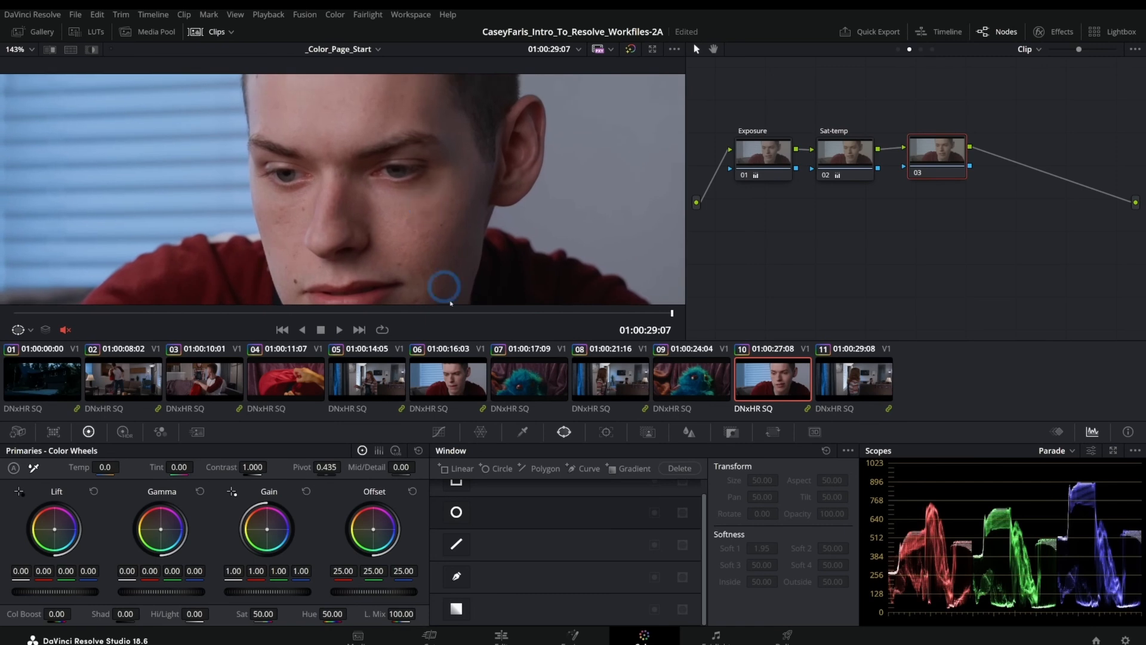
pyautogui.click(457, 513)
pyautogui.moveTo(414, 92); pyautogui.dragTo(330, 175)
pyautogui.moveTo(292, 216); pyautogui.dragTo(402, 188)
pyautogui.moveTo(410, 233); pyautogui.dragTo(409, 219)
pyautogui.moveTo(400, 141); pyautogui.dragTo(390, 142)
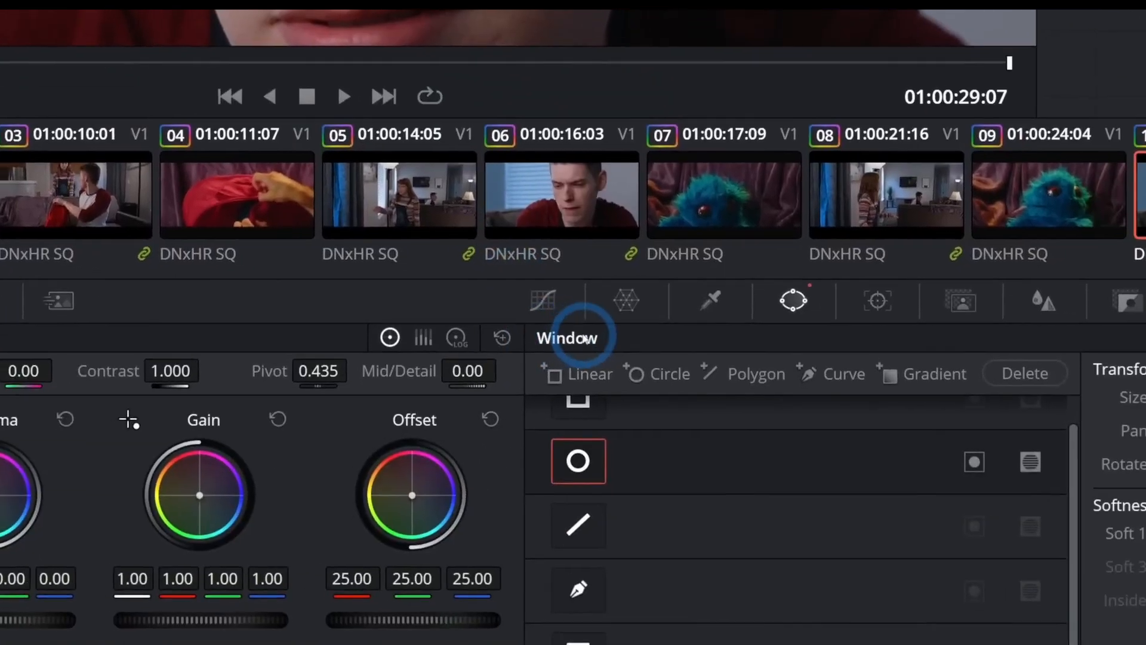
# Step: Darken the window area like a black eye with Offset 20.00, Gamma -0.03, -0.02, -0.03, -0.04 and saturation 47.20, hiding the outline
pyautogui.click(542, 300)
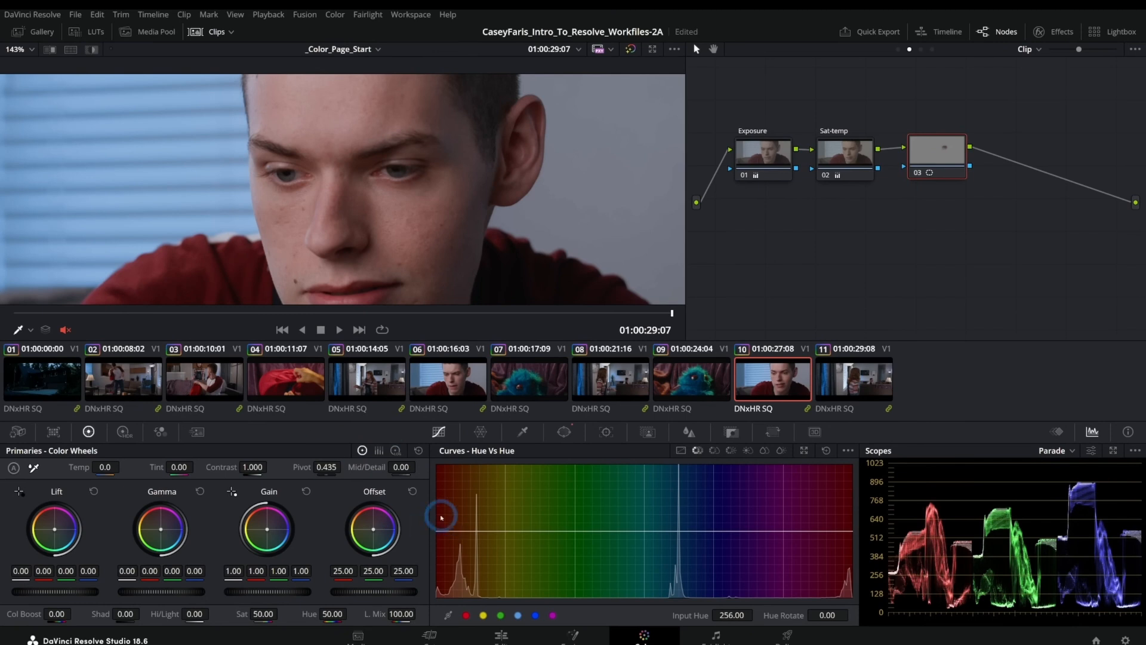
pyautogui.moveTo(373, 530); pyautogui.dragTo(452, 478)
pyautogui.doubleClick(388, 599)
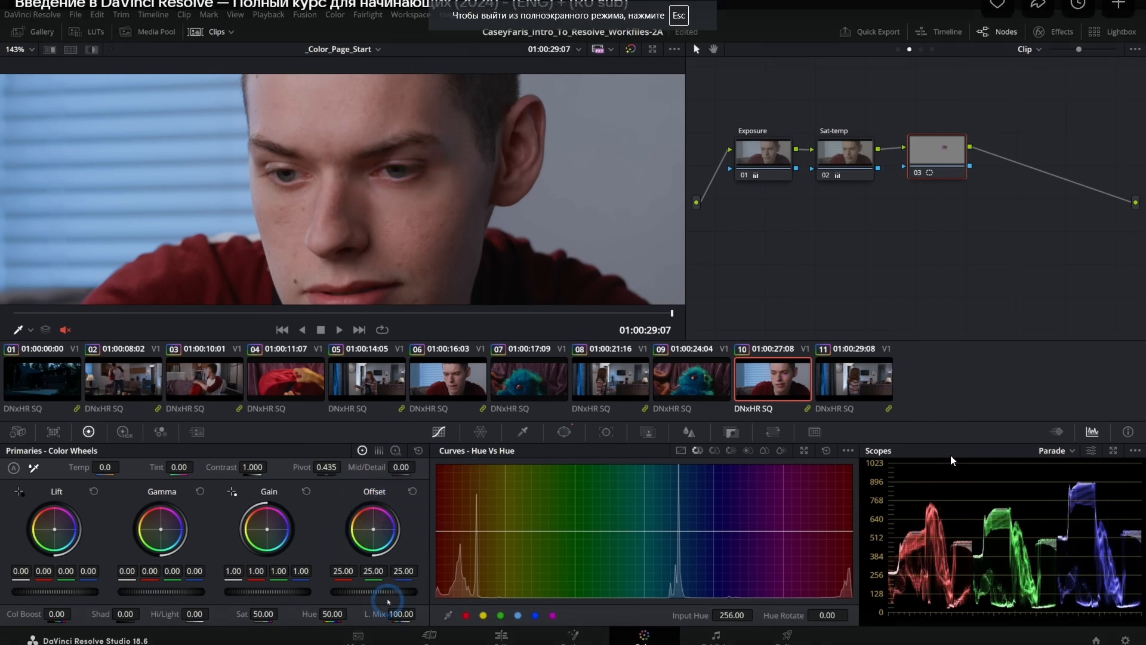
pyautogui.moveTo(387, 593); pyautogui.dragTo(387, 591)
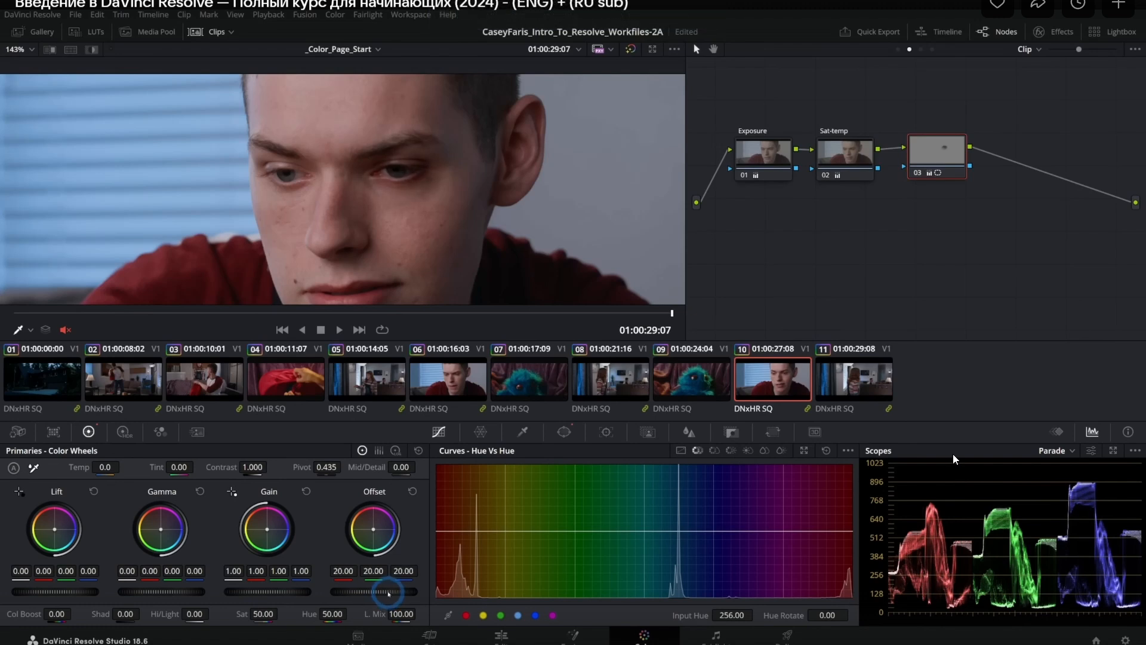
pyautogui.moveTo(179, 582); pyautogui.dragTo(177, 592)
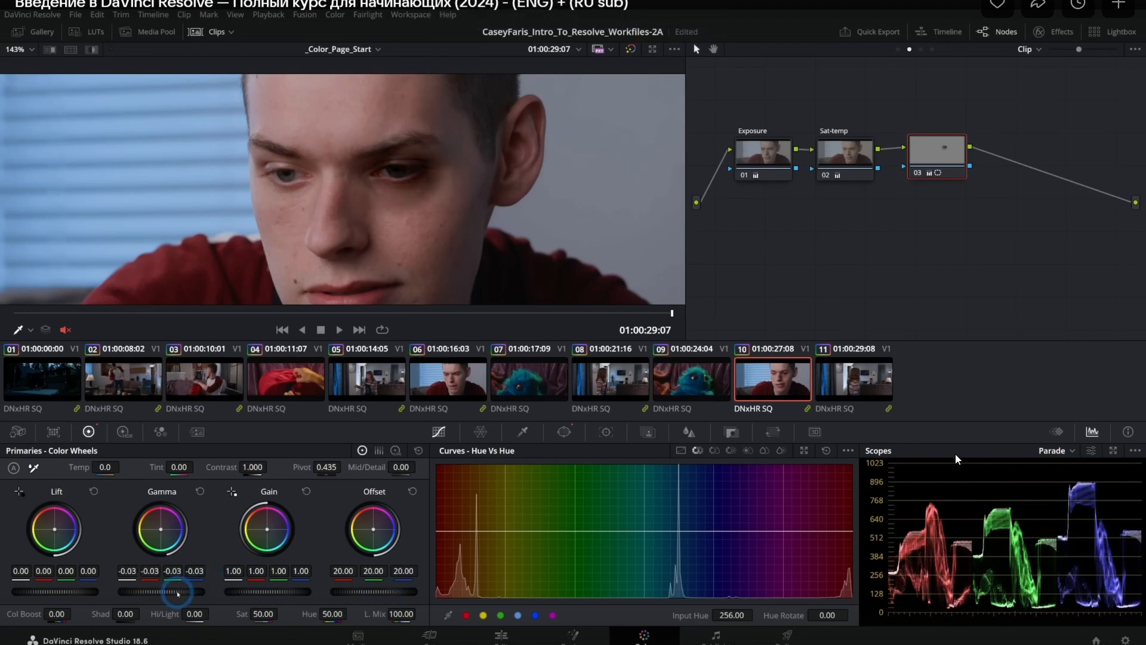
pyautogui.moveTo(160, 529); pyautogui.dragTo(154, 522)
# Step: Play the clip in a loop and scrub through it to check how the black eye sits on the moving face
pyautogui.moveTo(541, 313); pyautogui.dragTo(679, 323)
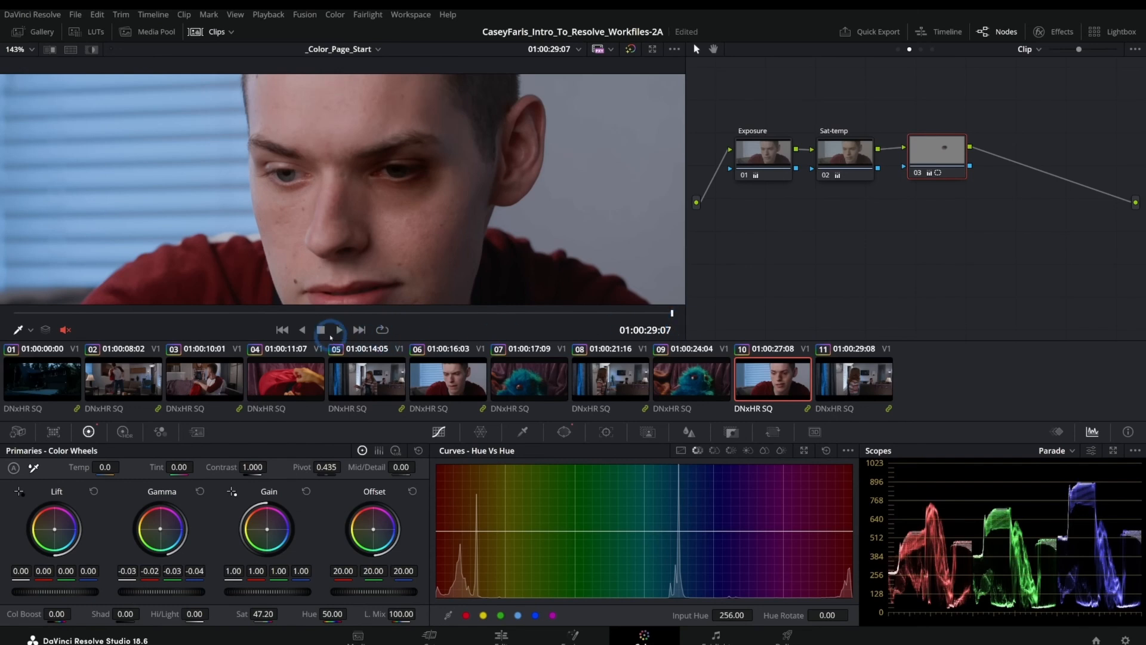
pyautogui.click(382, 330)
pyautogui.click(338, 329)
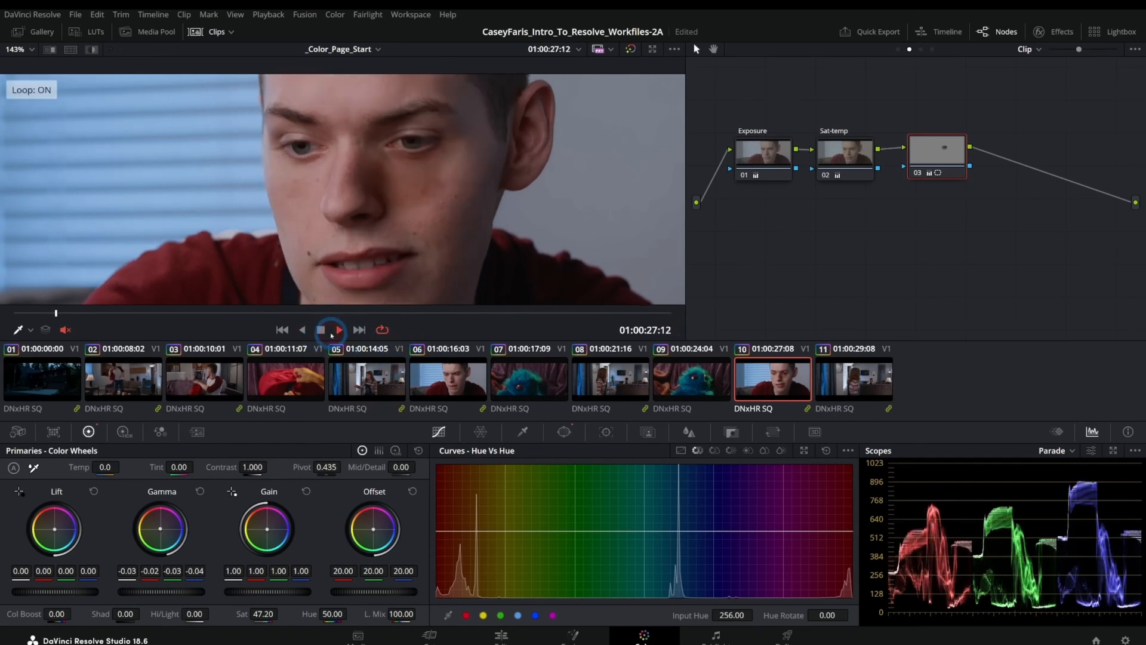
pyautogui.press('space')
pyautogui.moveTo(111, 313); pyautogui.dragTo(421, 316)
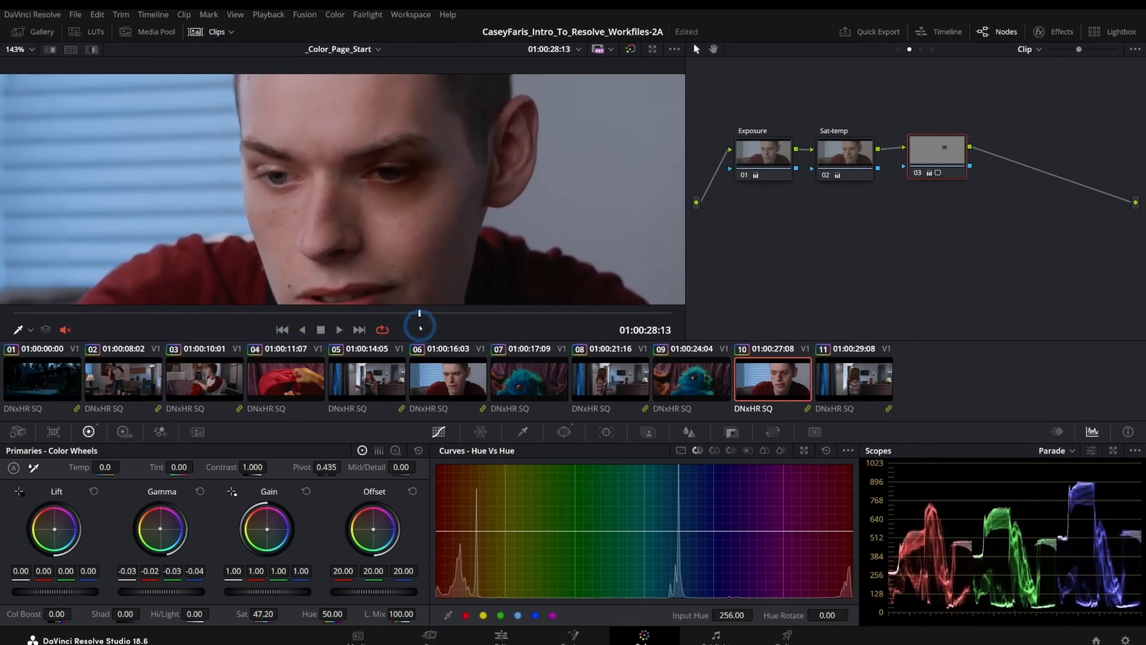
# Step: Track the eye window forward and in reverse across the whole clip, starting from the clip's last frame
pyautogui.click(564, 431)
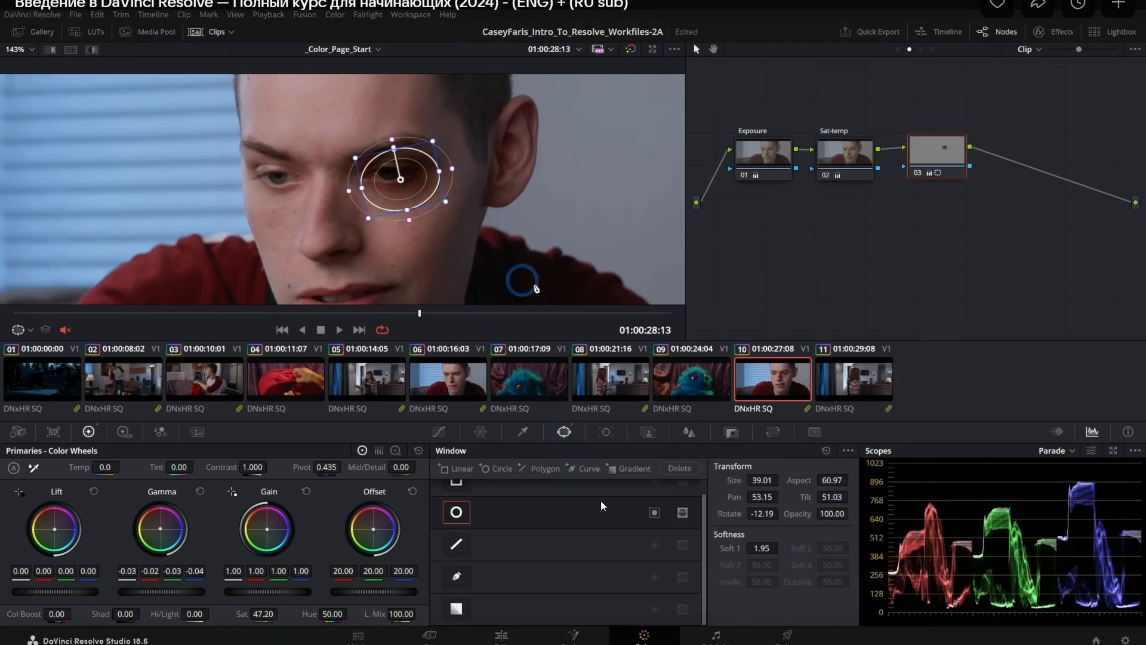
pyautogui.moveTo(463, 314); pyautogui.dragTo(672, 329)
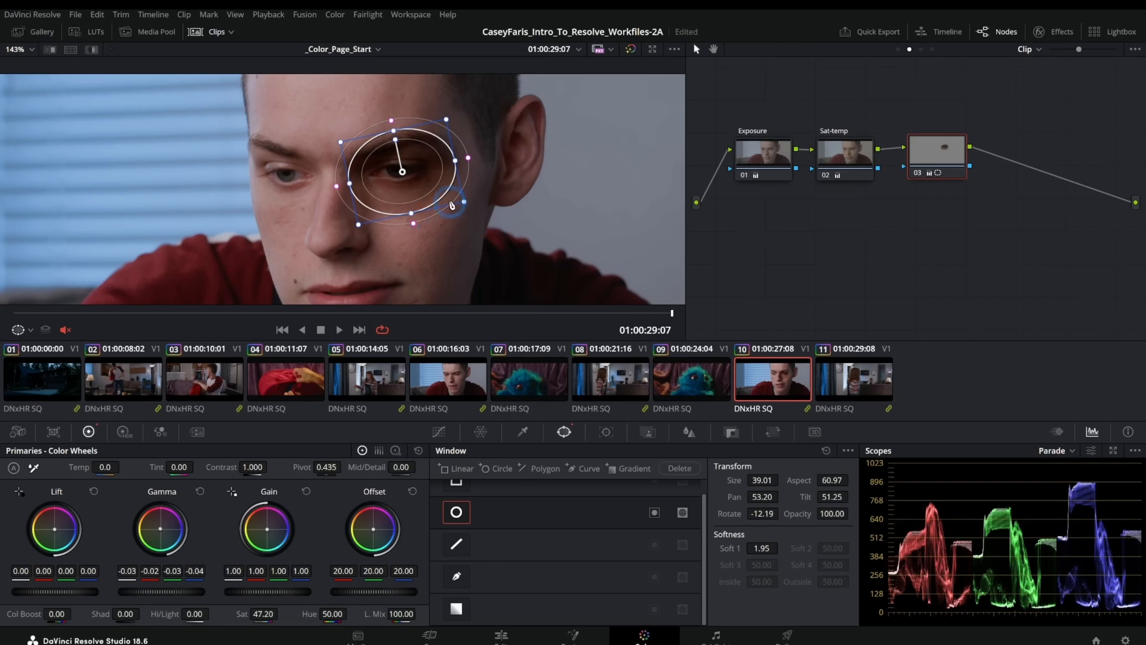
pyautogui.click(606, 434)
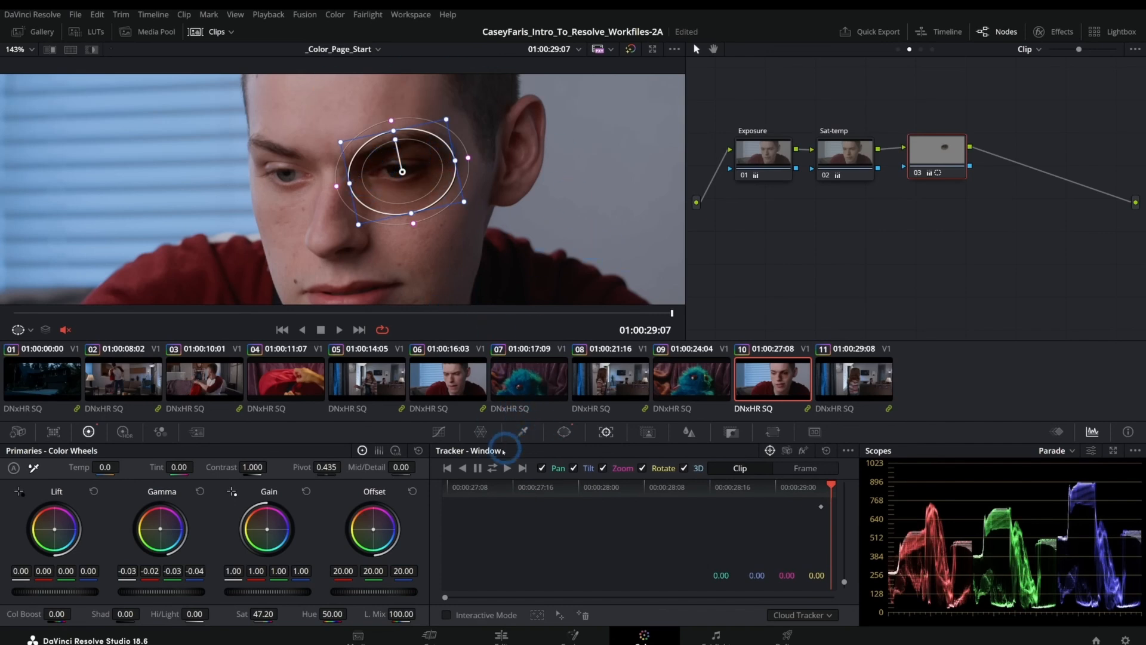
pyautogui.click(492, 468)
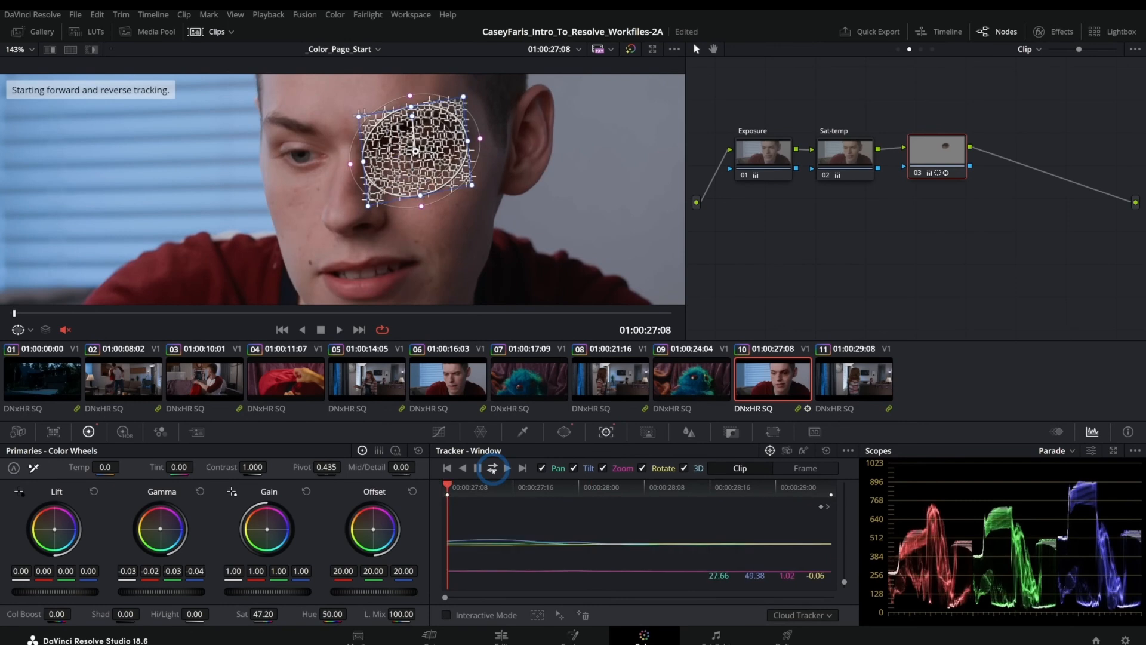
# Step: Scrub and play the clip with the outline hidden to check that the tracked black eye follows the face
pyautogui.moveTo(77, 312); pyautogui.dragTo(549, 289)
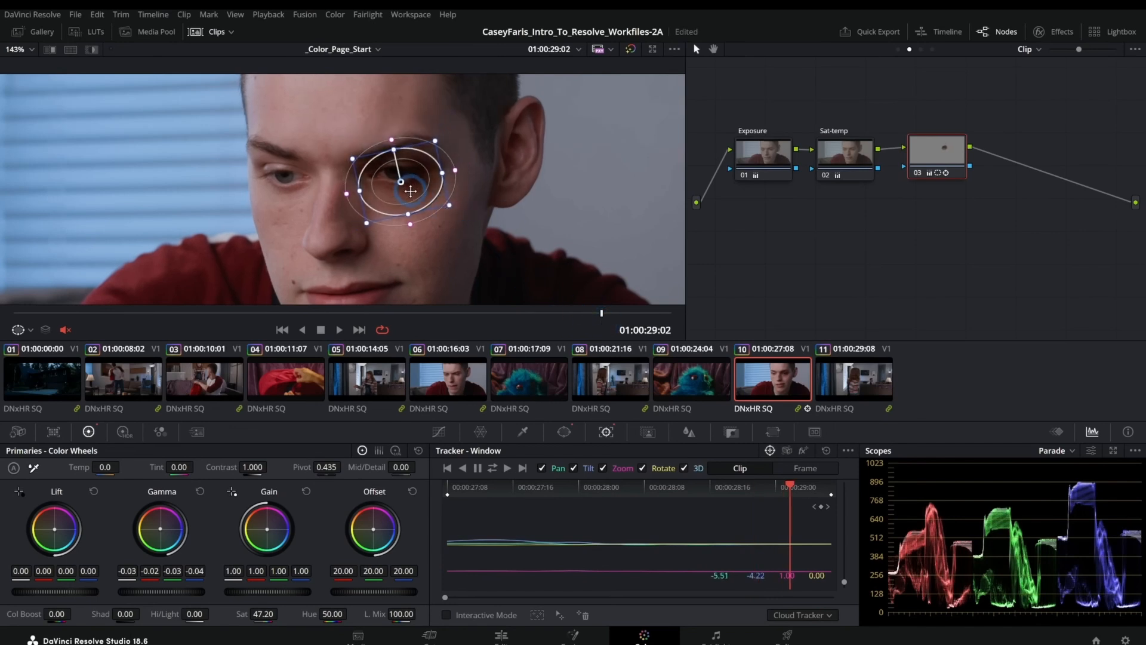
pyautogui.click(439, 431)
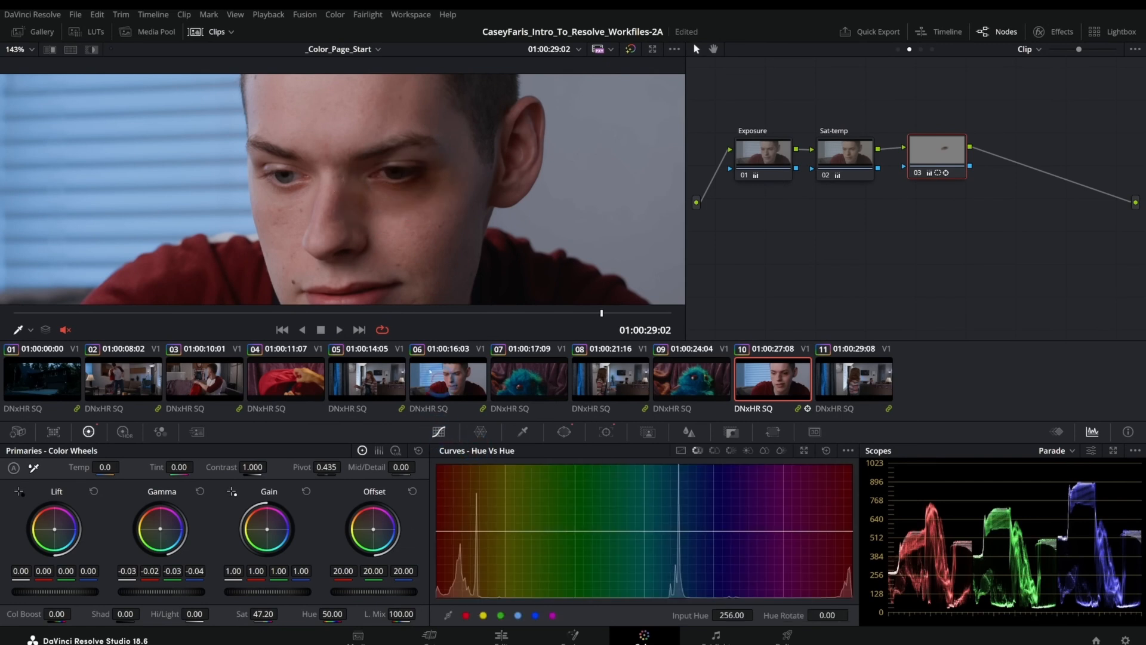
pyautogui.press('space')
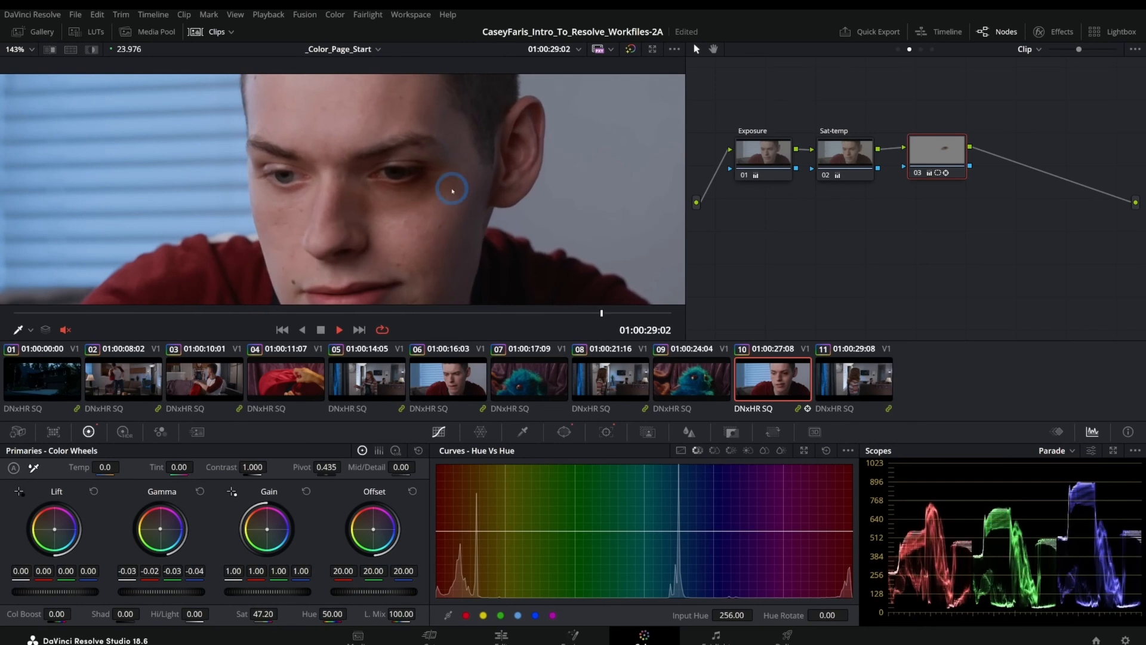
pyautogui.click(339, 329)
# Step: Flatten the tracked window under the eye to size 26.36, aspect 77.66 and softness 0.23, lower the Offset to 15.25, and play it back
pyautogui.click(563, 431)
pyautogui.click(653, 512)
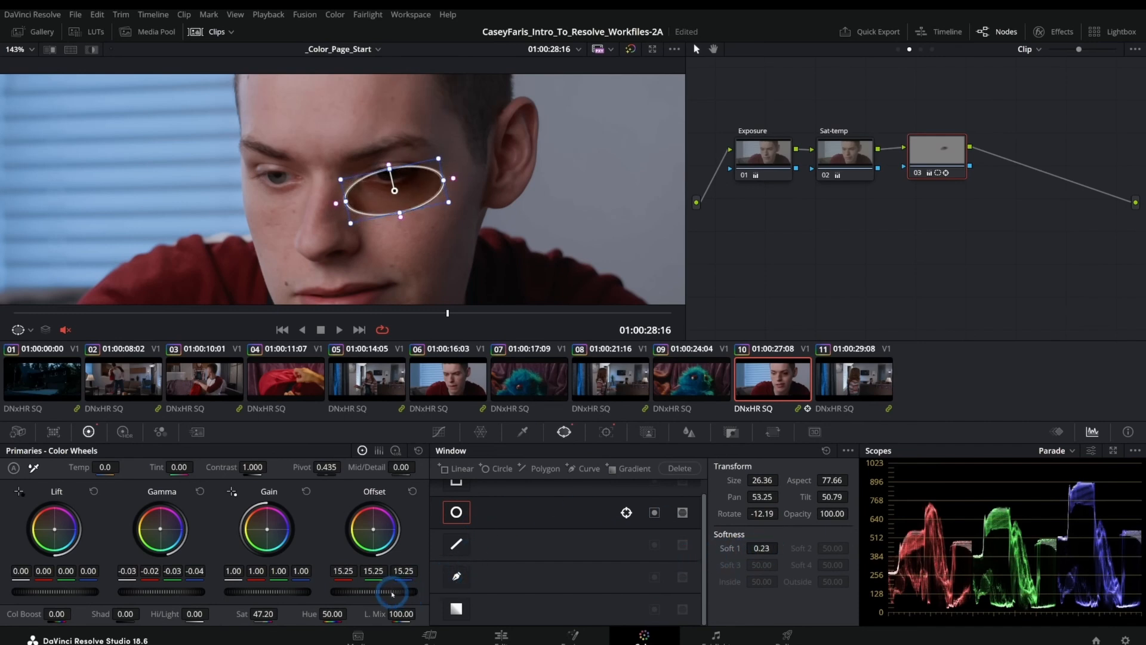
pyautogui.click(439, 432)
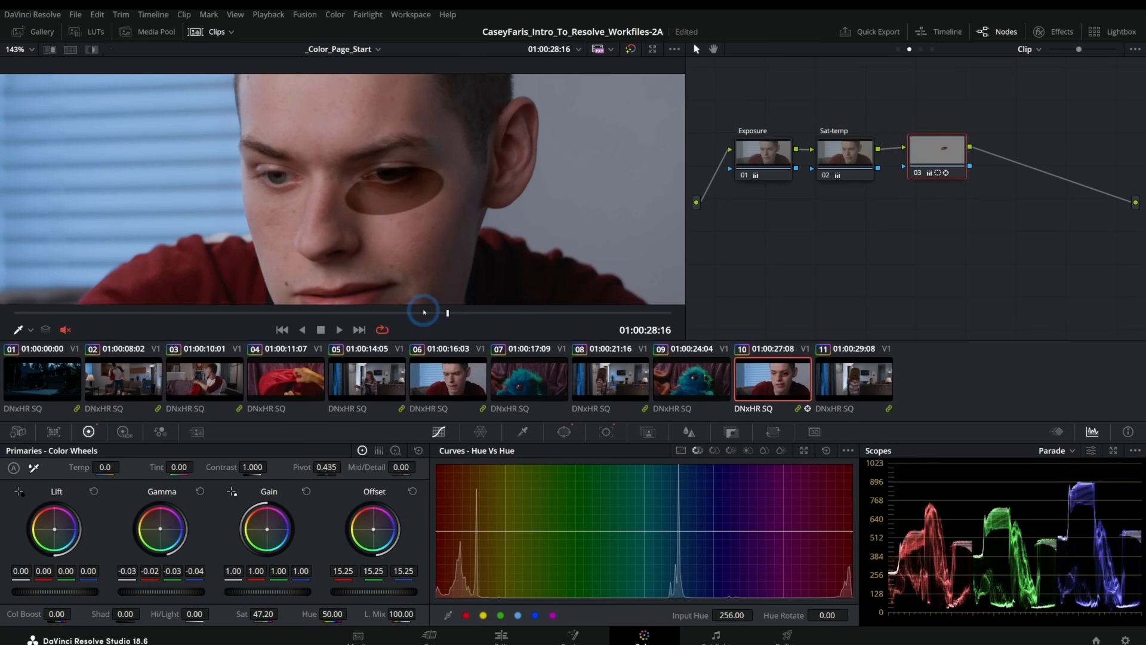
pyautogui.click(339, 330)
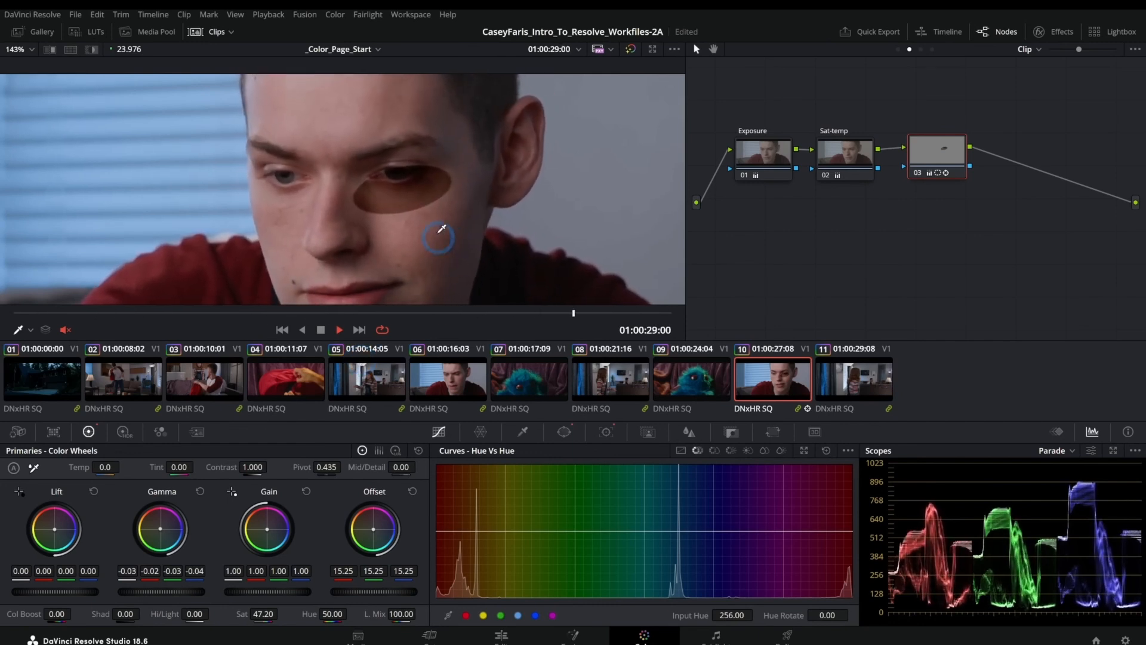
pyautogui.click(321, 330)
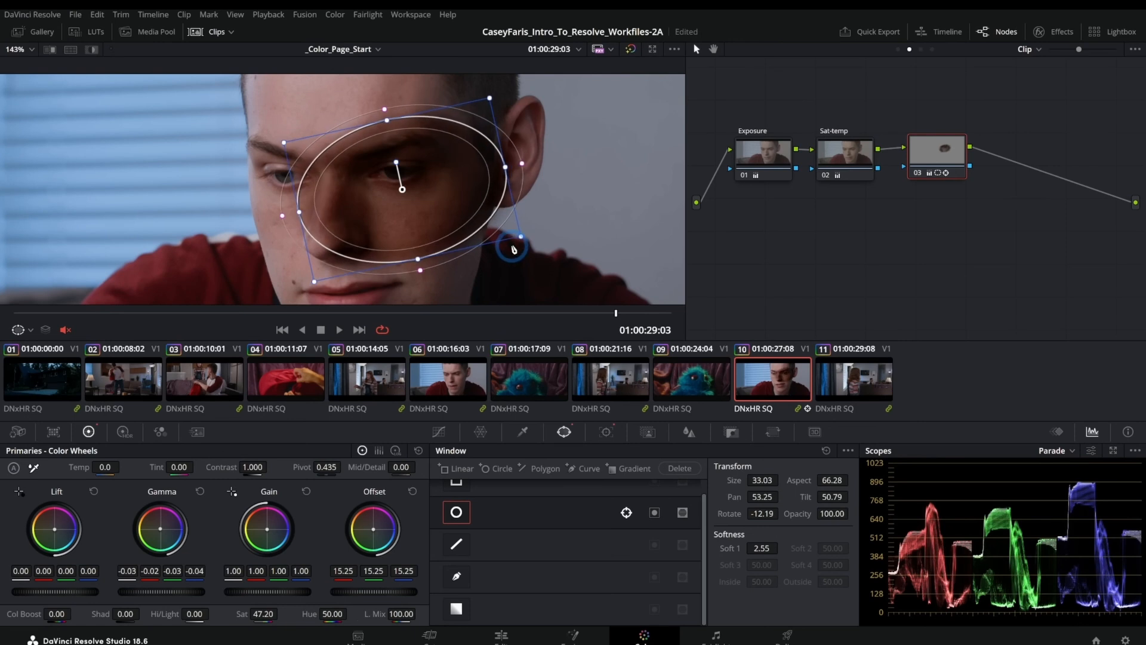
# Step: Shrink the tracked window and reposition it over the eye at the clip's first frame, at about pan 53.33 and tilt 51.05
pyautogui.moveTo(602, 318); pyautogui.dragTo(430, 310)
pyautogui.moveTo(262, 302); pyautogui.dragTo(309, 303)
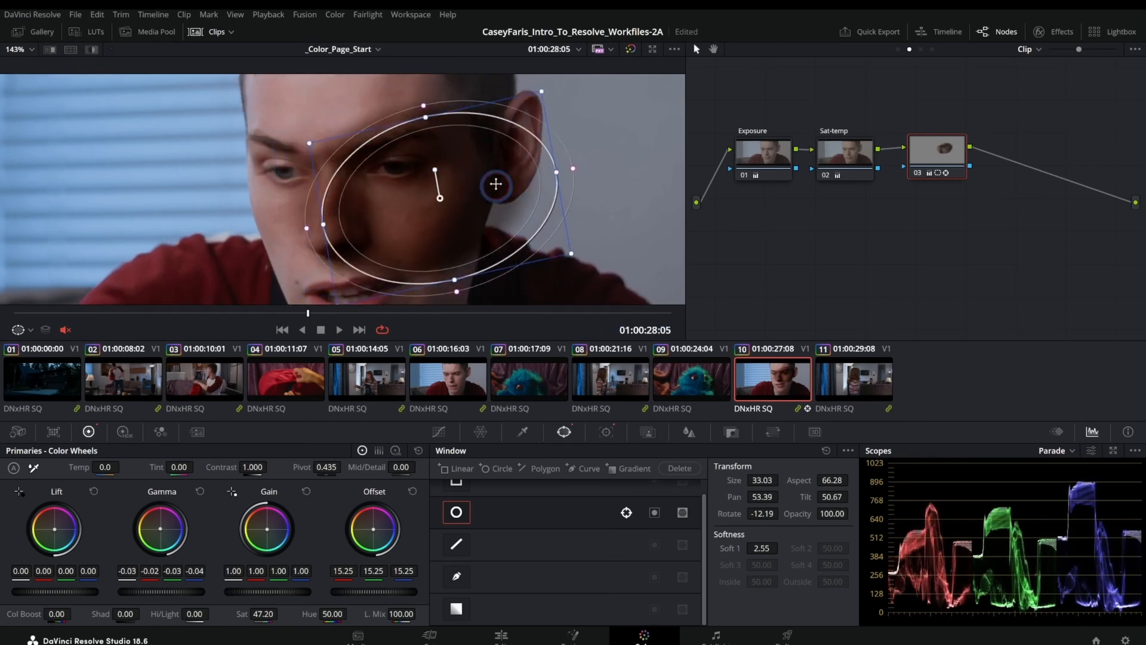
pyautogui.moveTo(495, 184); pyautogui.dragTo(532, 167)
pyautogui.moveTo(609, 238); pyautogui.dragTo(518, 227)
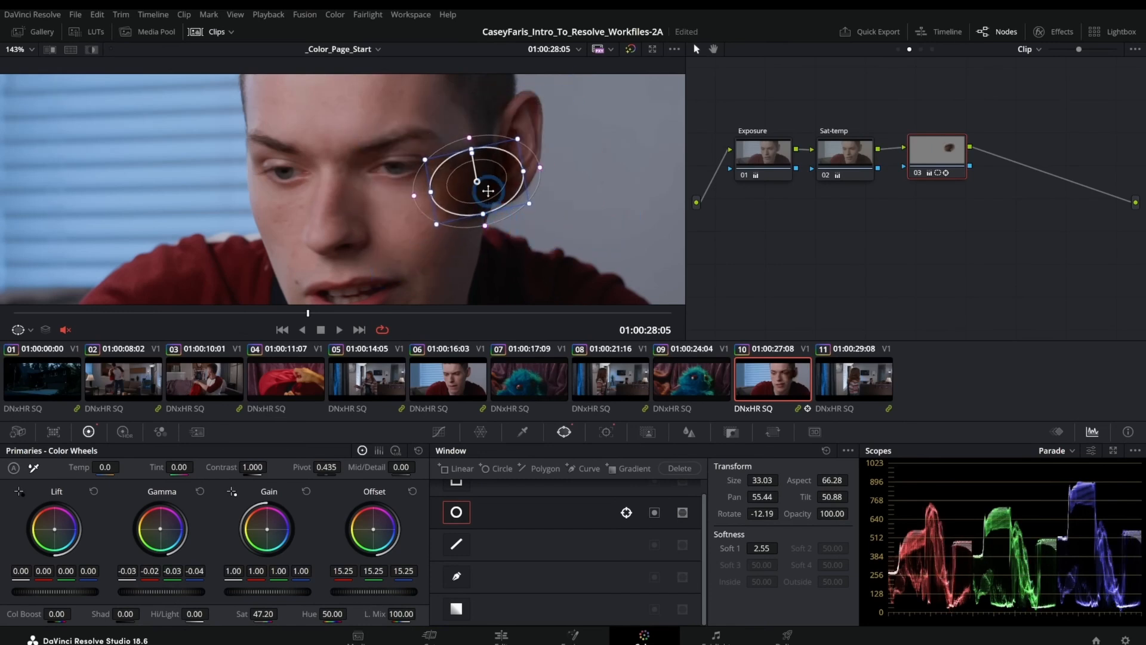
pyautogui.moveTo(120, 307); pyautogui.dragTo(14, 312)
pyautogui.moveTo(499, 160); pyautogui.dragTo(437, 159)
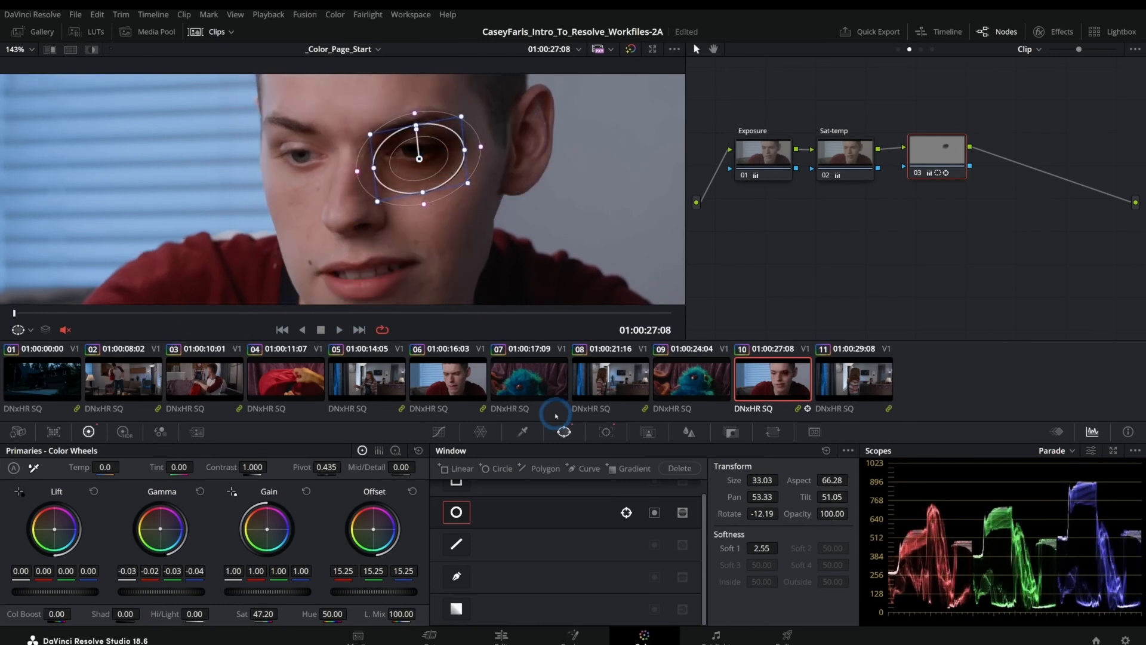
# Step: Hide the window outline and play the close-up clip to check the black eye
pyautogui.click(438, 431)
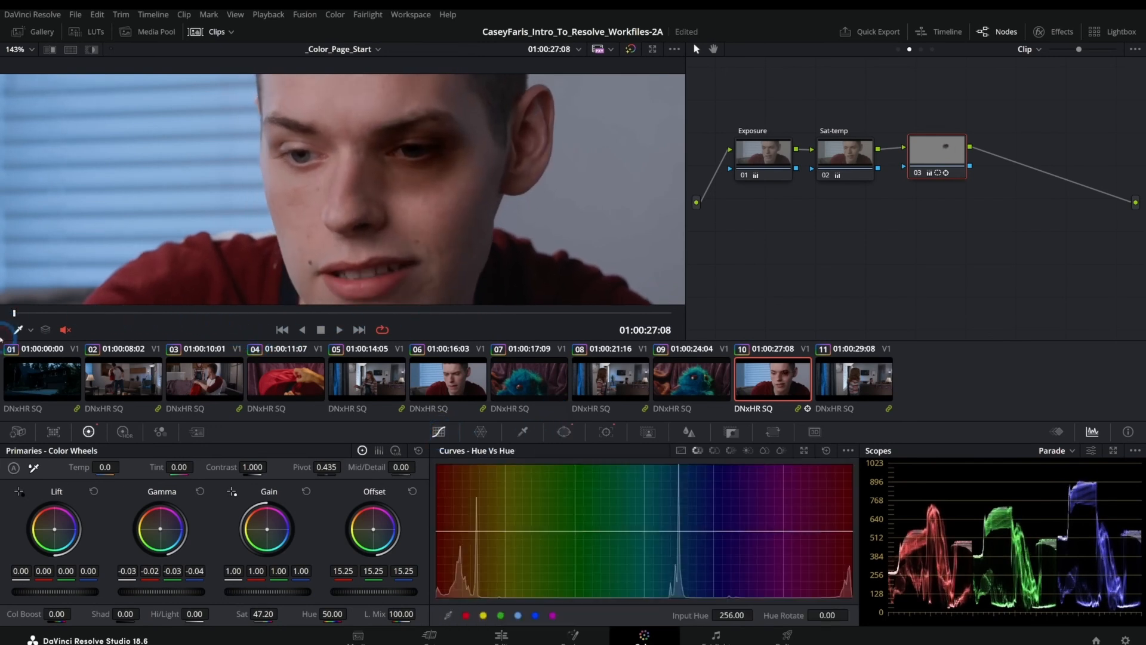
pyautogui.click(342, 333)
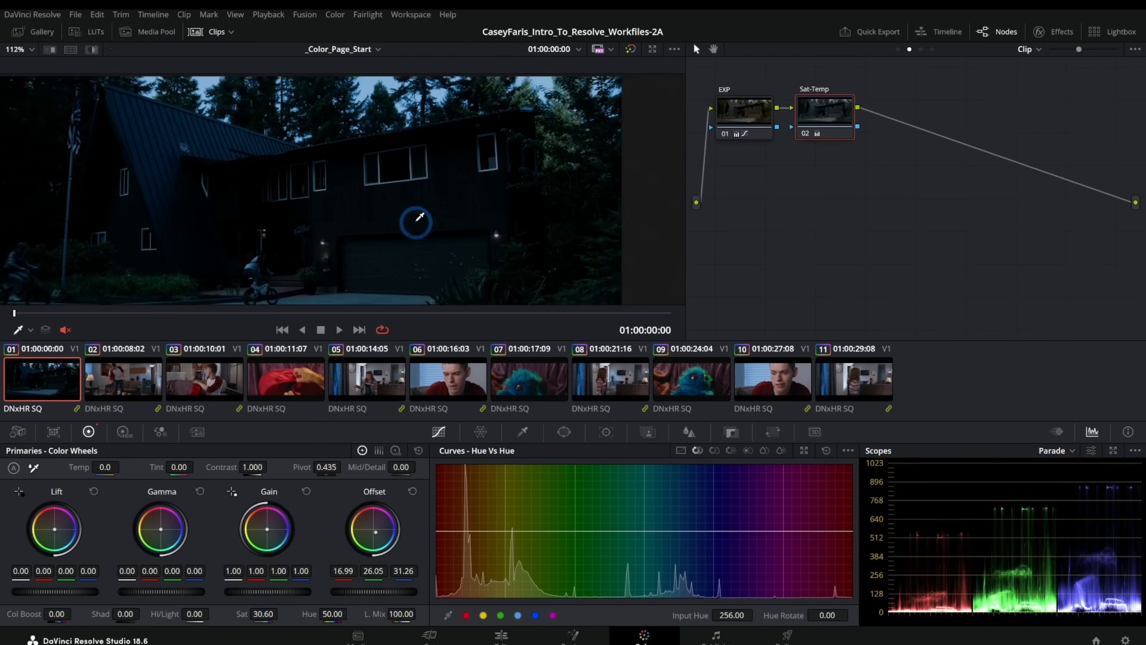
# Step: Open clip 01 of the house at night, hide the clip thumbnails, and add a serial node after Sat-Temp
pyautogui.moveTo(443, 253); pyautogui.dragTo(474, 225)
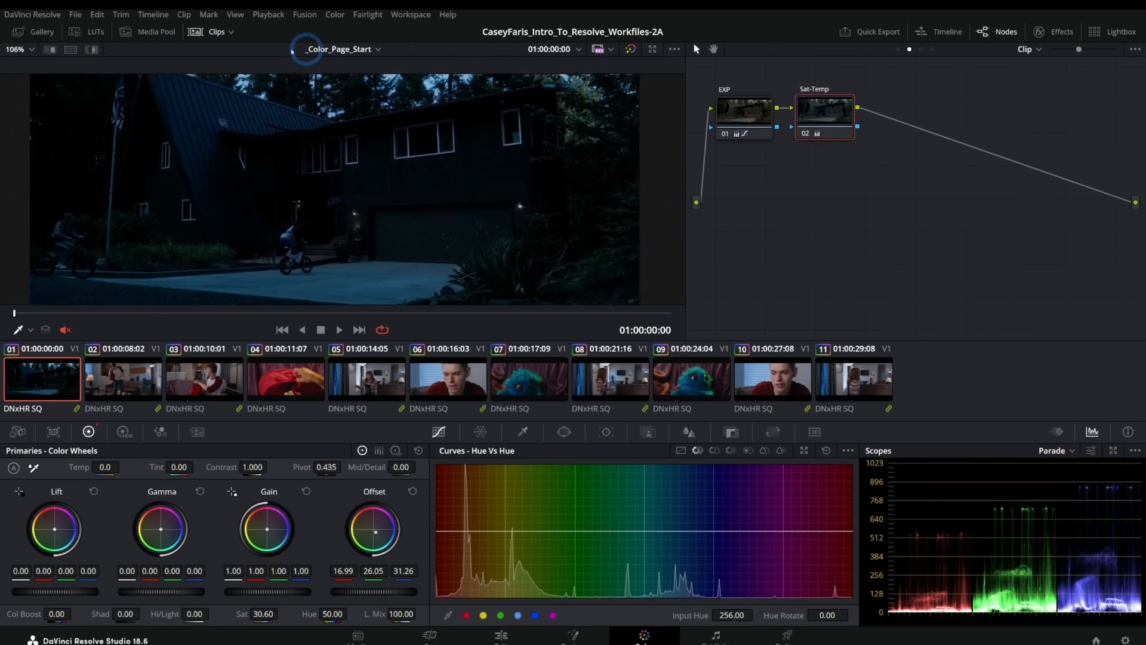
pyautogui.click(209, 33)
pyautogui.scroll(3, 450, 238)
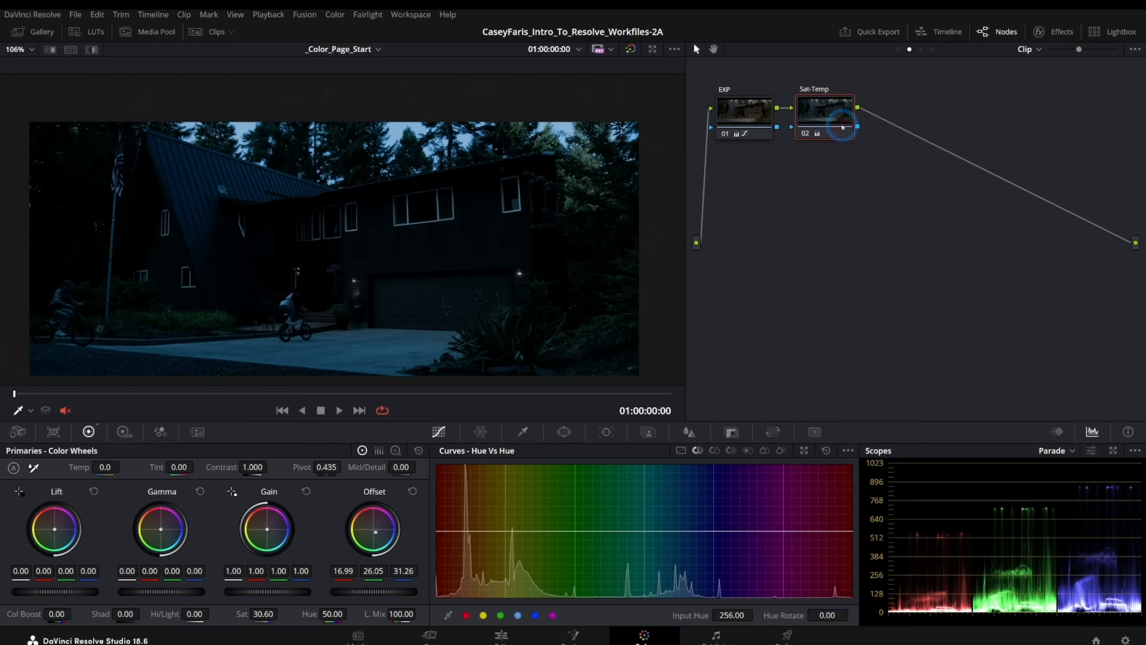
pyautogui.hotkey('alt', 's')
# Step: Draw a closed curve window on node 03 along the roofline and treetops, enclosing the sky above the house
pyautogui.click(564, 431)
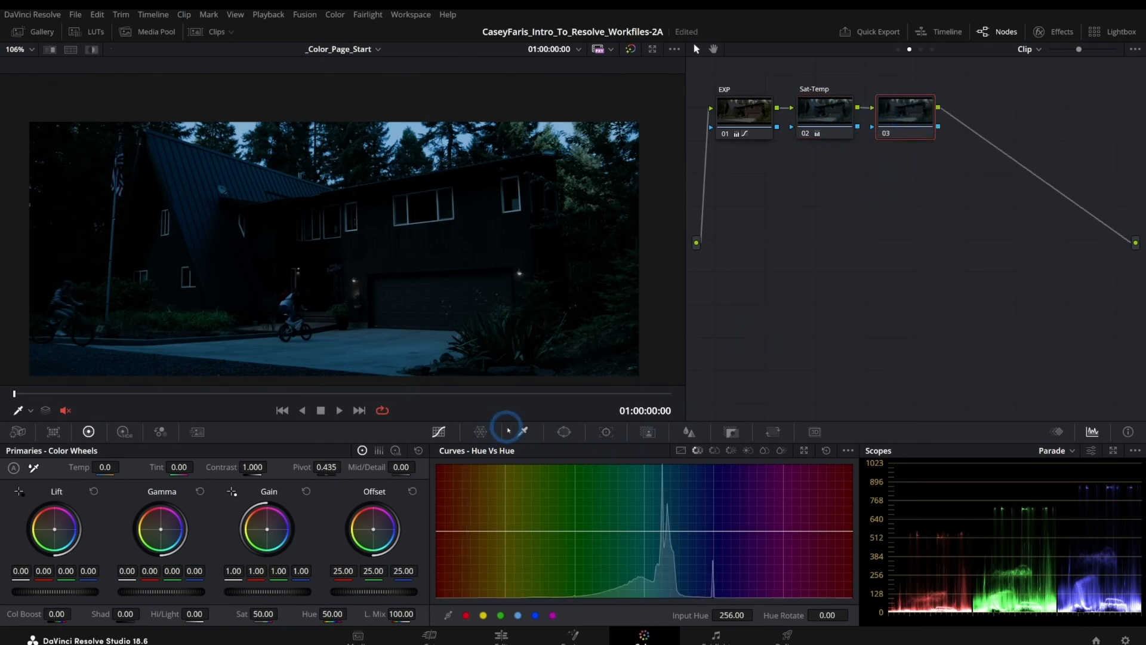
pyautogui.click(457, 575)
pyautogui.click(632, 215)
pyautogui.click(554, 222)
pyautogui.click(536, 160)
pyautogui.click(339, 192)
pyautogui.click(320, 183)
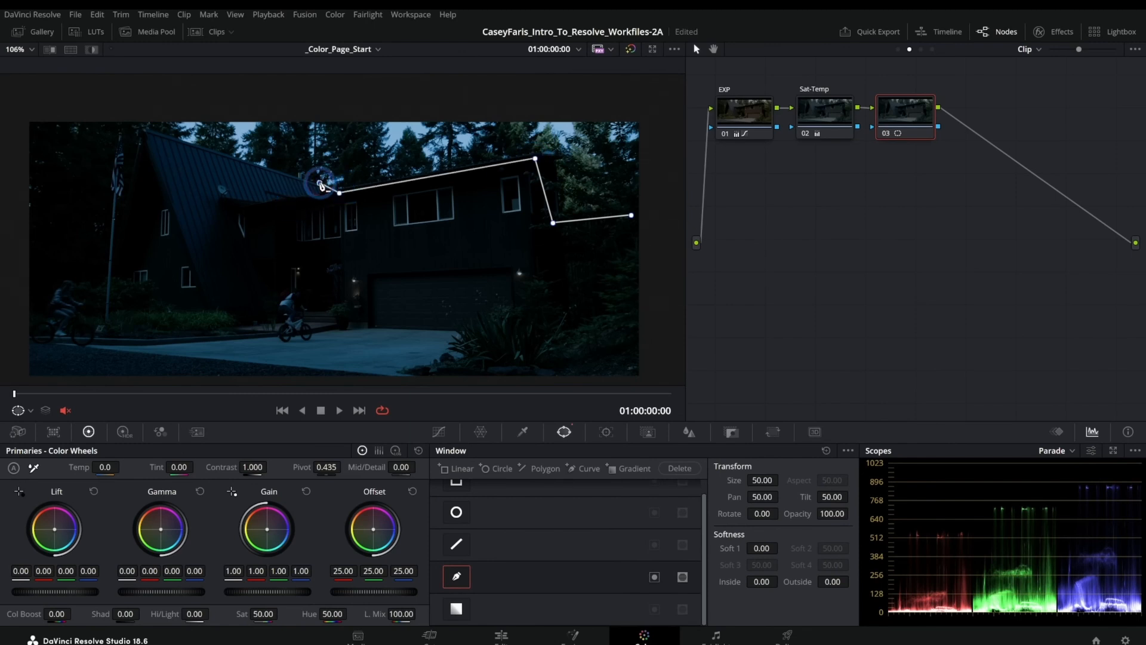
pyautogui.click(152, 134)
pyautogui.click(90, 163)
pyautogui.click(36, 226)
pyautogui.click(2, 207)
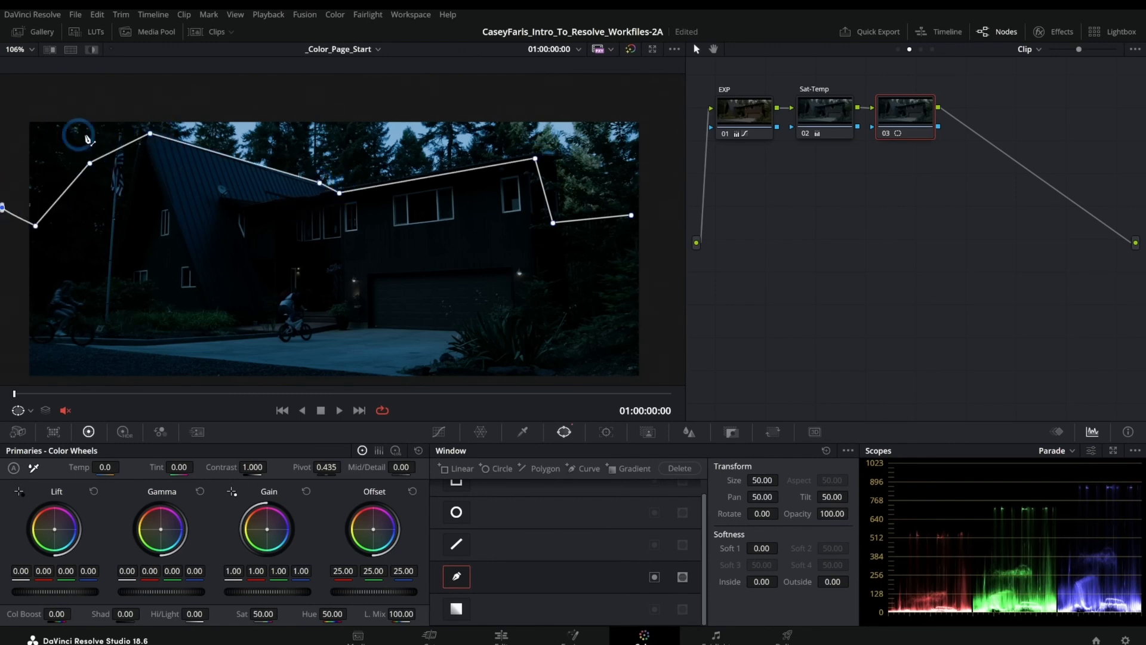
pyautogui.click(31, 180)
pyautogui.click(65, 108)
# Step: Set the sky window's inside softness to 2.28 and outside to 3.00, and pull its lower softness points down over the house and trees
pyautogui.moveTo(768, 581)
pyautogui.mouseDown()
pyautogui.moveTo(828, 587)
pyautogui.moveTo(822, 579)
pyautogui.mouseUp()
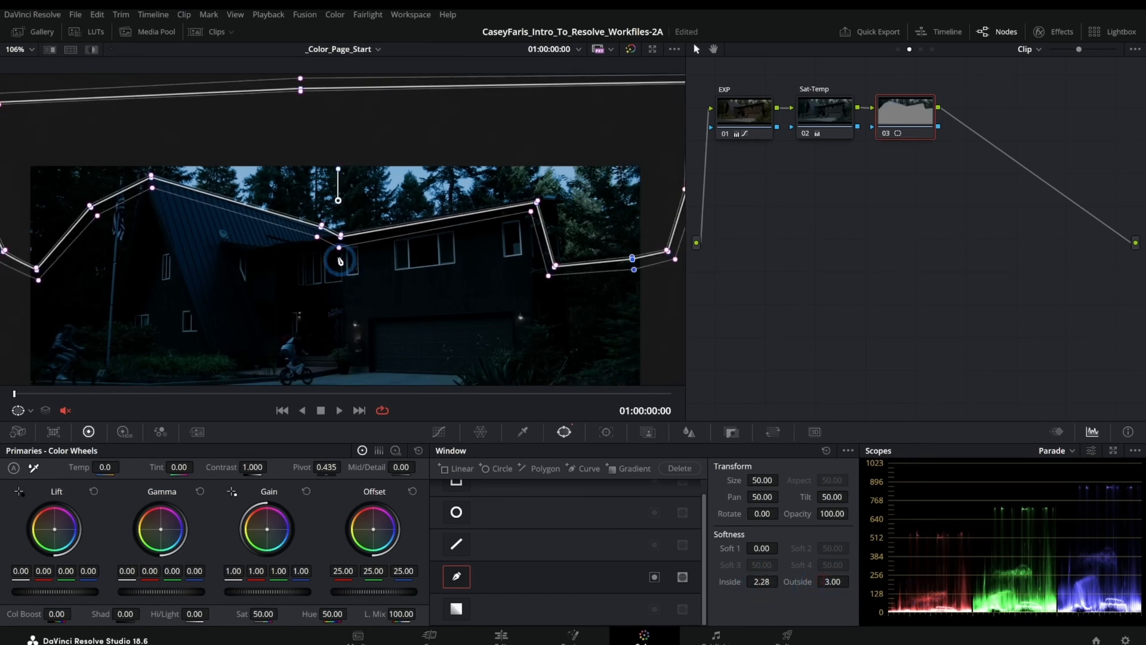
pyautogui.moveTo(179, 285); pyautogui.dragTo(182, 288)
pyautogui.moveTo(97, 216); pyautogui.dragTo(125, 287)
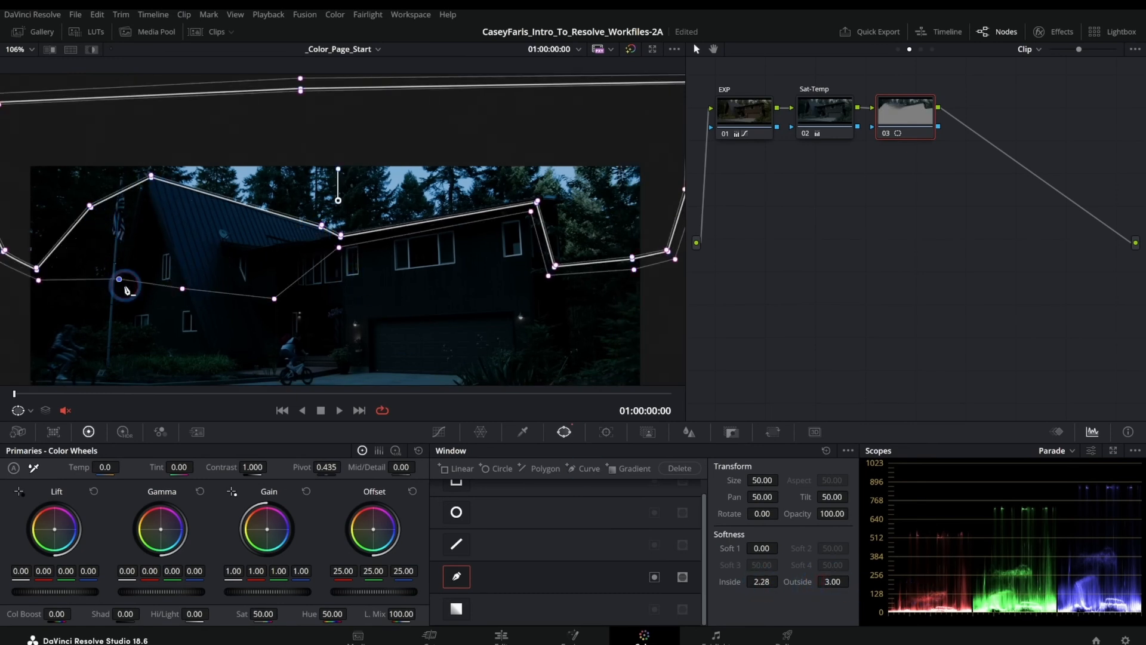
pyautogui.moveTo(38, 280); pyautogui.dragTo(43, 335)
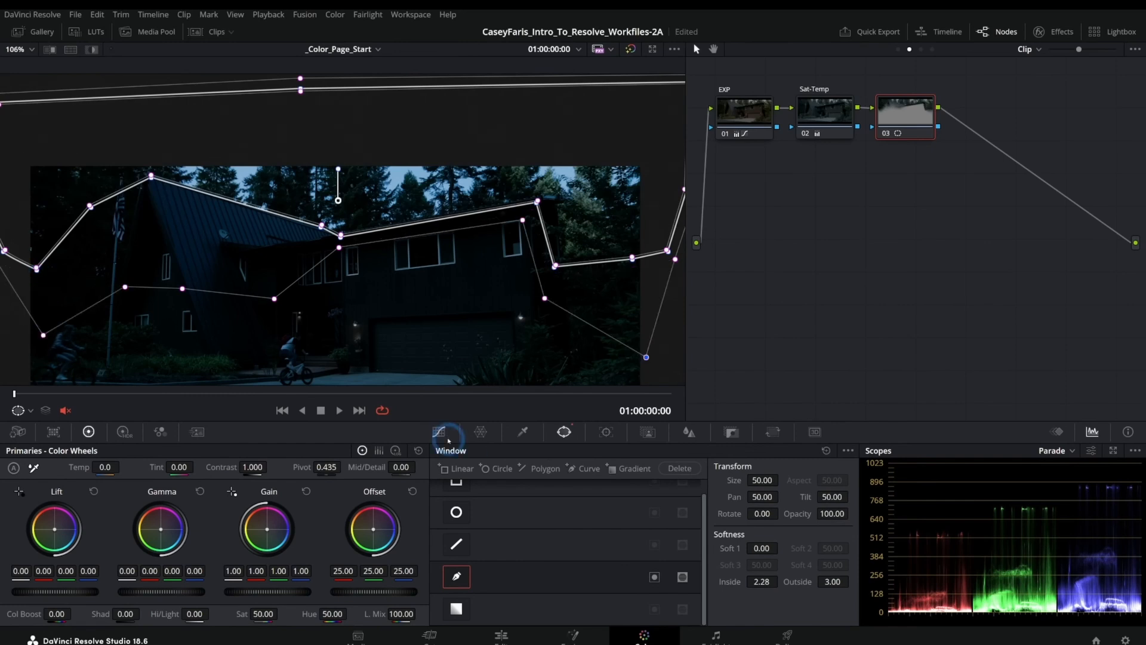
# Step: Darken the windowed sky with the custom curve, lowering the white point to a little over half height and keeping a shadow control point
pyautogui.click(439, 432)
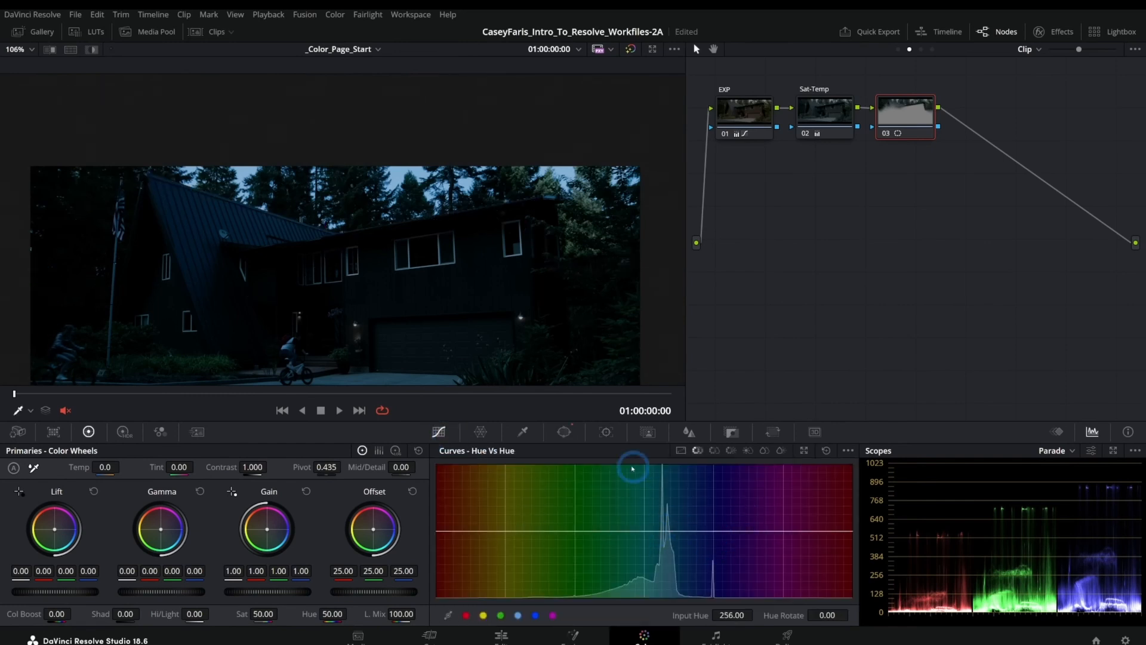
pyautogui.click(681, 450)
pyautogui.moveTo(699, 474); pyautogui.dragTo(718, 531)
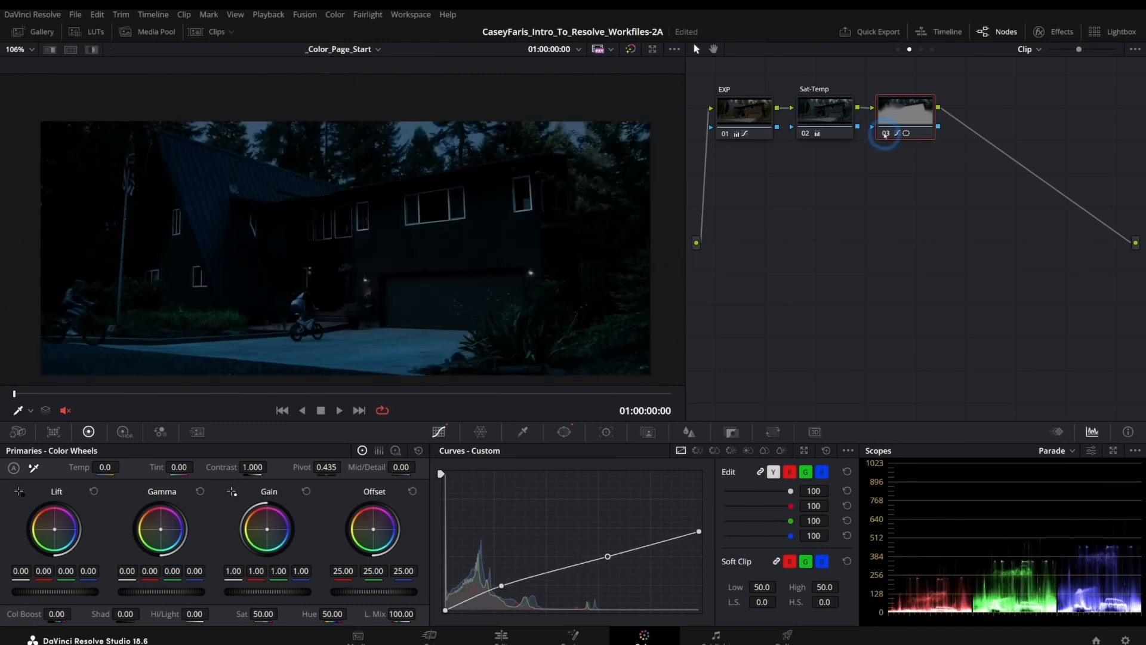
# Step: Compare the shot with node 03 disabled and enabled, and scrub the clip to check the darkened sky
pyautogui.click(885, 134)
pyautogui.click(885, 133)
pyautogui.click(885, 133)
pyautogui.click(885, 134)
pyautogui.moveTo(102, 394)
pyautogui.mouseDown()
pyautogui.moveTo(500, 394)
pyautogui.moveTo(86, 391)
pyautogui.mouseUp()
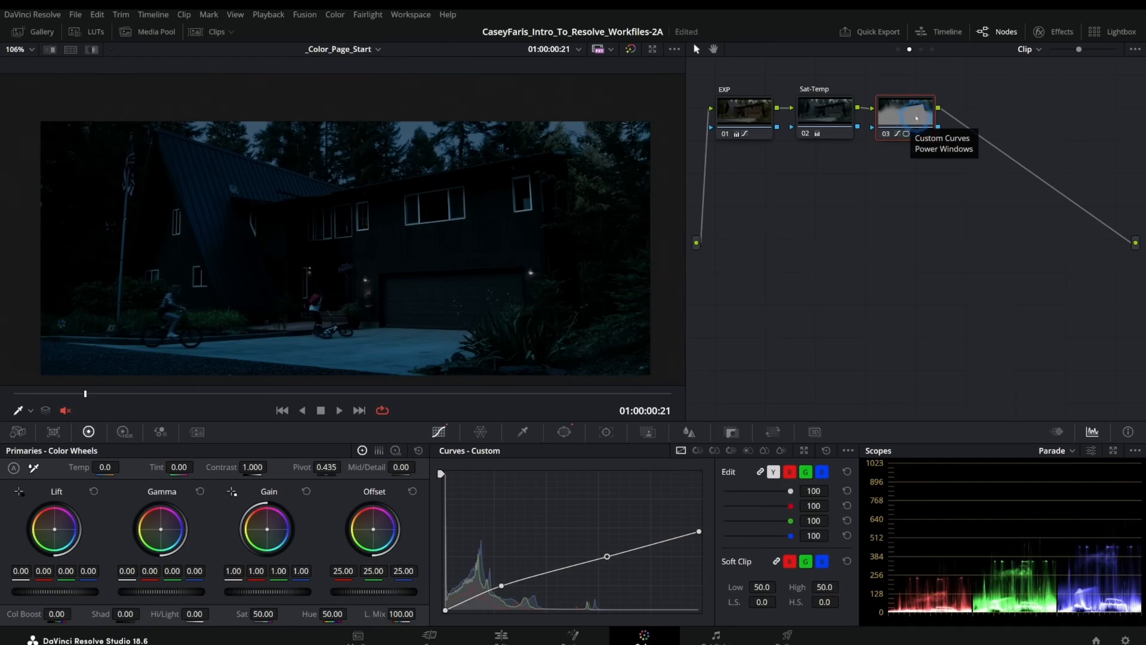
# Step: Add a layer node to node 03 and feed it directly from the source input instead of the Sat-Temp node
pyautogui.rightClick(916, 117)
pyautogui.moveTo(973, 177)
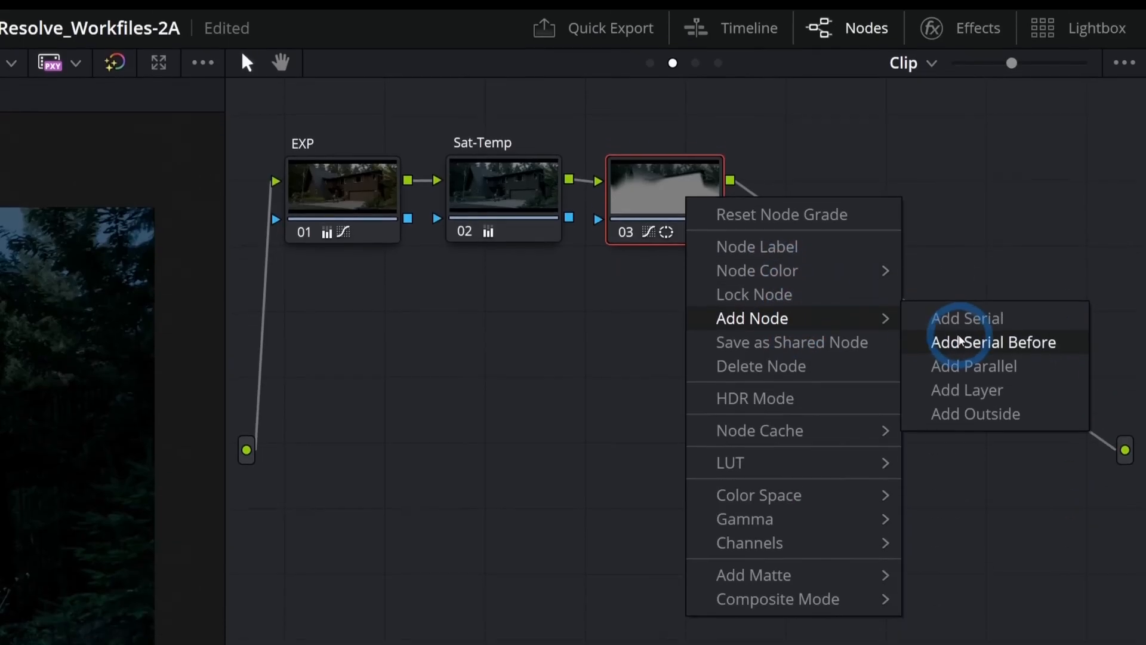
pyautogui.click(968, 389)
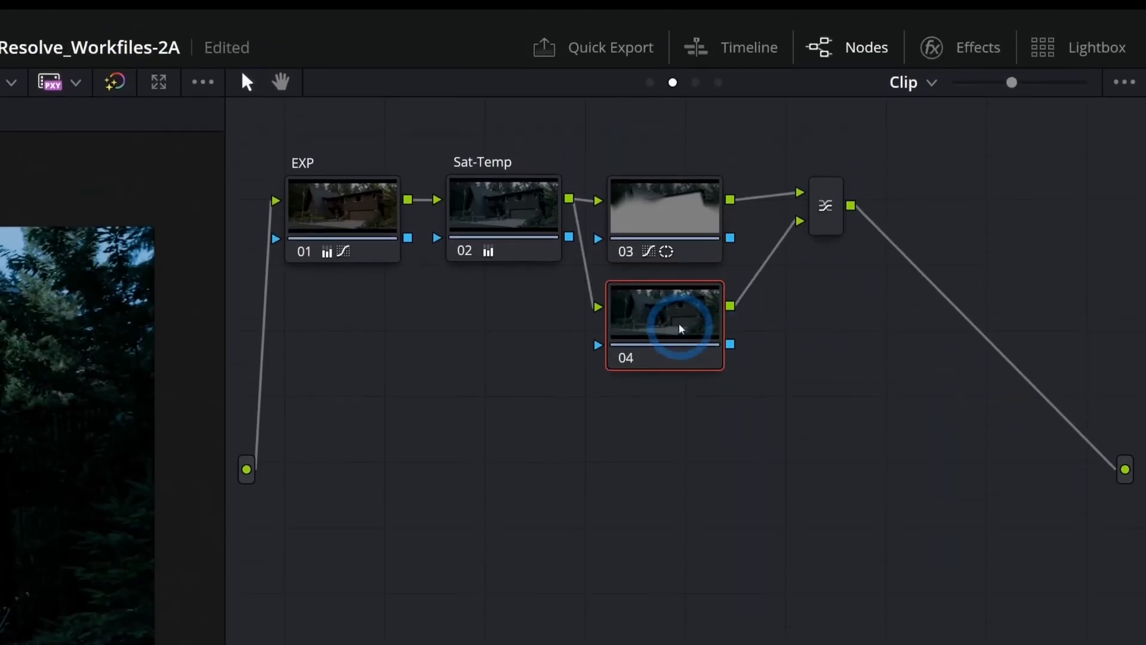
pyautogui.moveTo(671, 328); pyautogui.dragTo(706, 409)
pyautogui.click(617, 339)
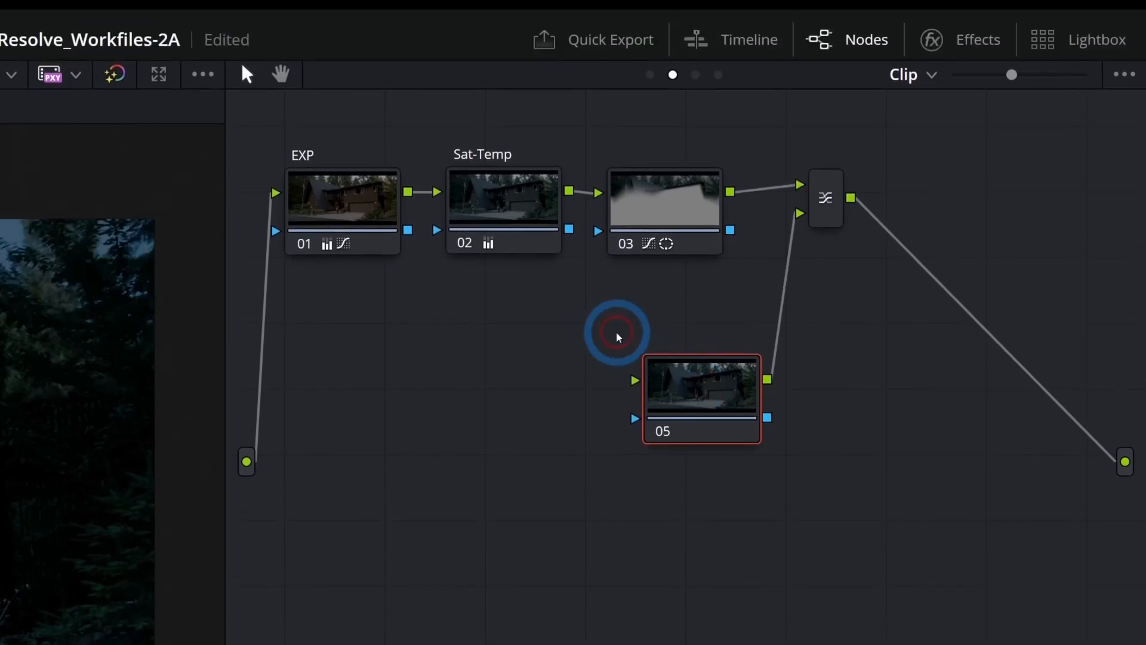
pyautogui.moveTo(247, 462); pyautogui.dragTo(635, 380)
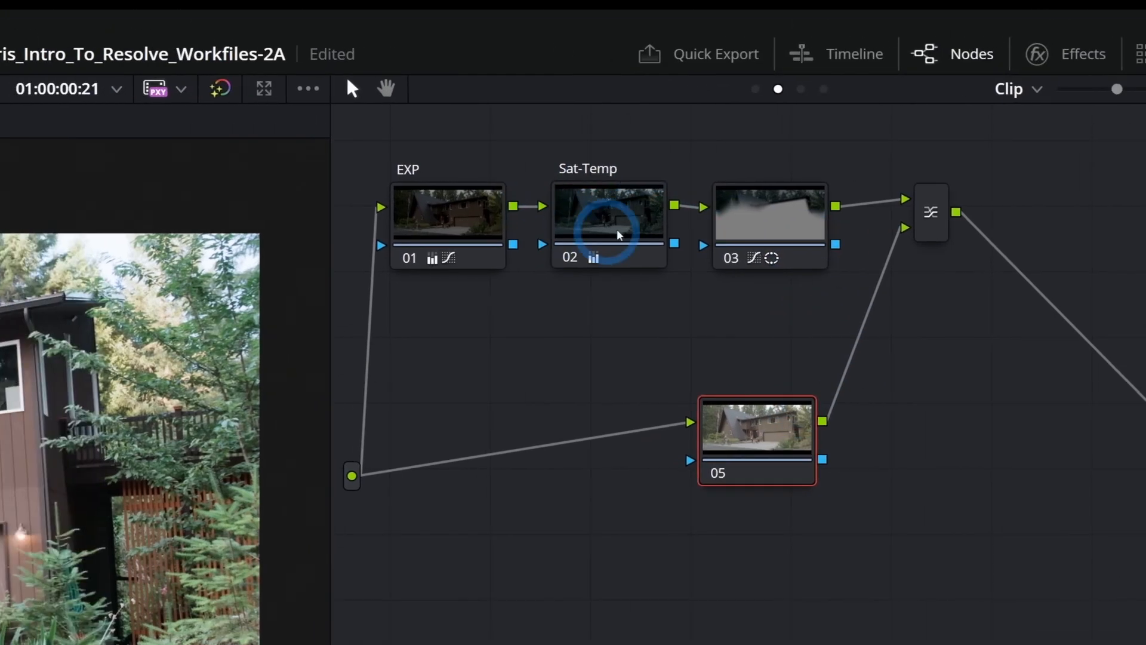
pyautogui.click(932, 229)
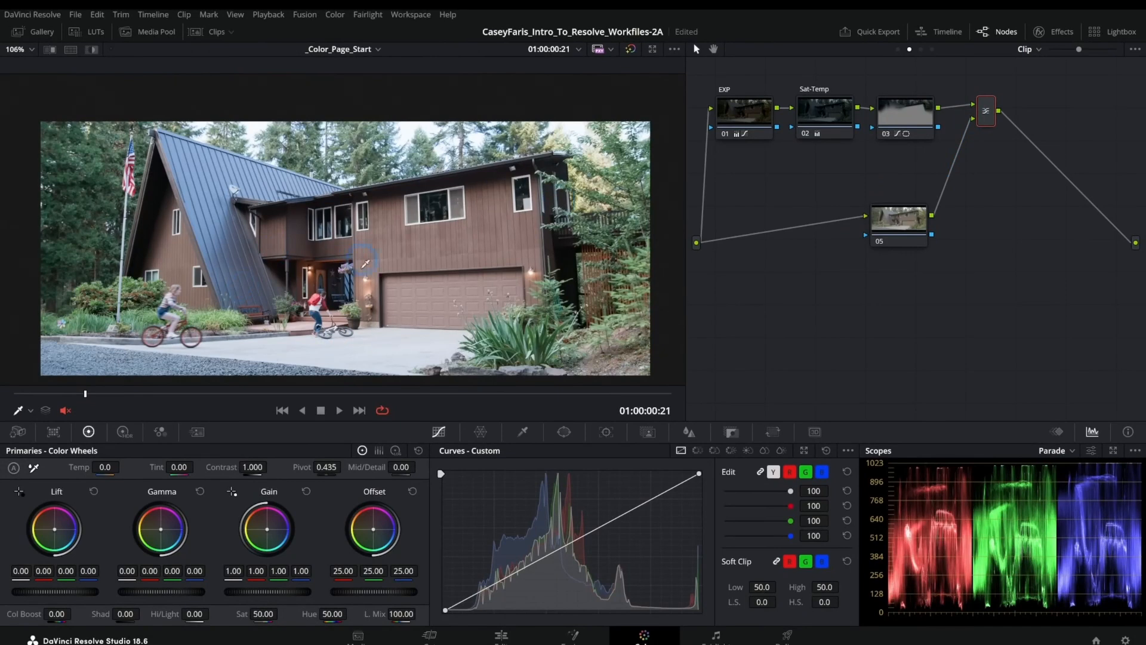
# Step: Fit a circle window on node 05 over the light beside the garage's left edge: size 33.37, aspect 33.40, pan 50.71, tilt 48.26, softness 4.78
pyautogui.click(563, 432)
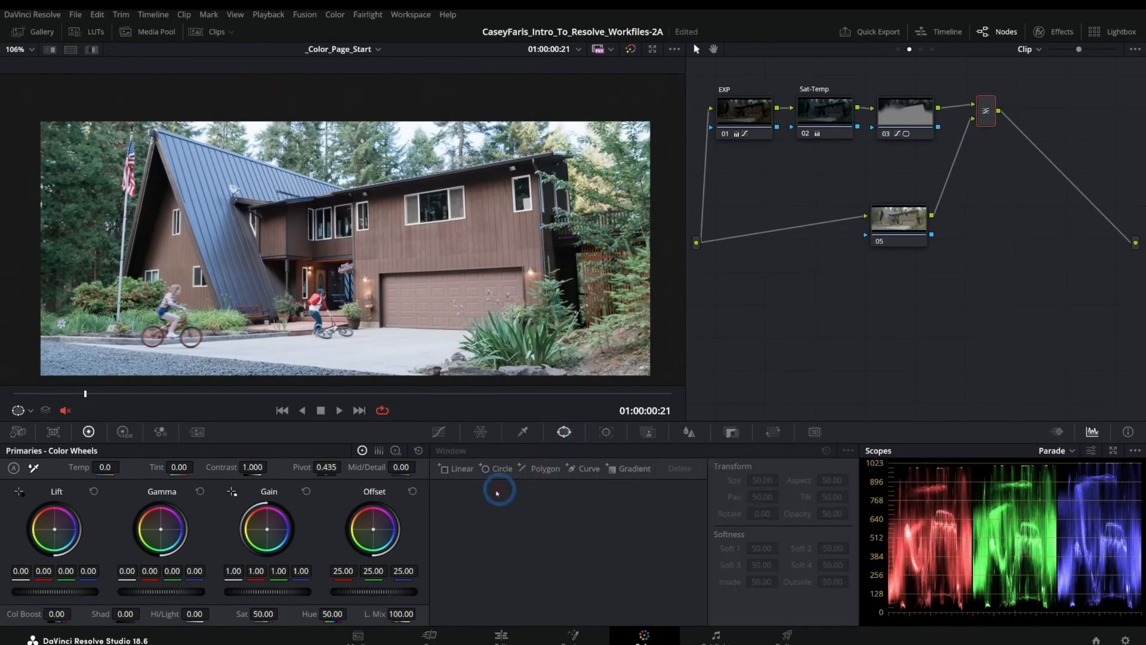
pyautogui.click(456, 527)
pyautogui.moveTo(363, 299)
pyautogui.mouseDown()
pyautogui.moveTo(377, 320)
pyautogui.moveTo(366, 307)
pyautogui.mouseUp()
pyautogui.scroll(5, 372, 310)
pyautogui.moveTo(438, 239); pyautogui.dragTo(405, 268)
pyautogui.moveTo(406, 306); pyautogui.dragTo(392, 307)
pyautogui.moveTo(366, 307); pyautogui.dragTo(452, 258)
pyautogui.moveTo(422, 213); pyautogui.dragTo(417, 218)
pyautogui.moveTo(480, 303); pyautogui.dragTo(427, 269)
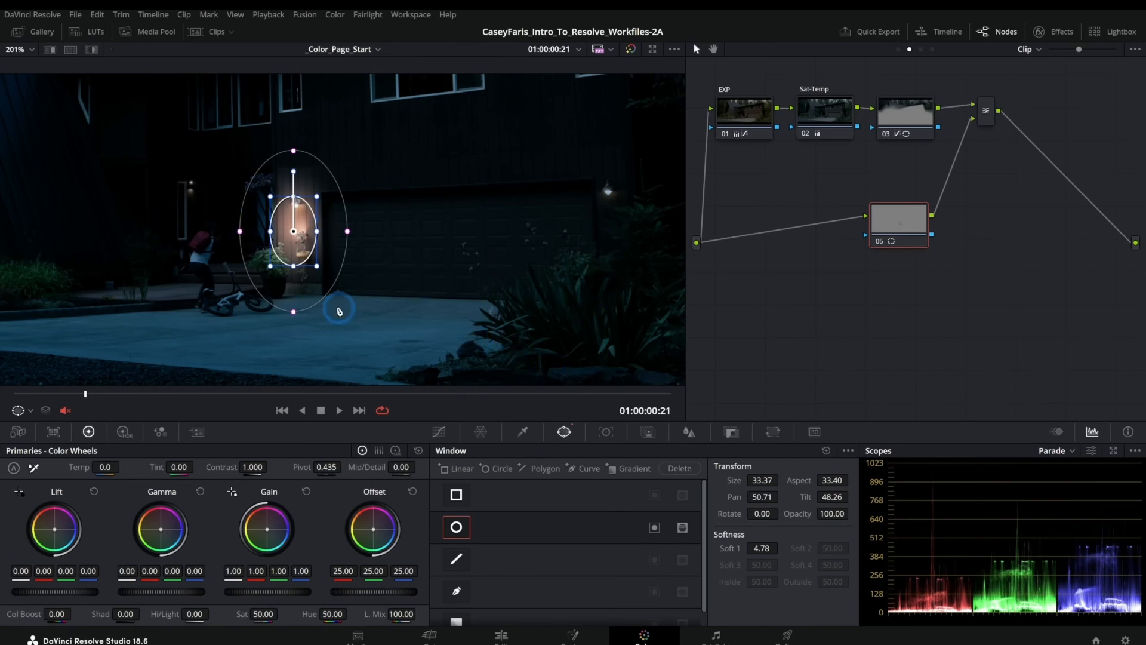
pyautogui.click(457, 593)
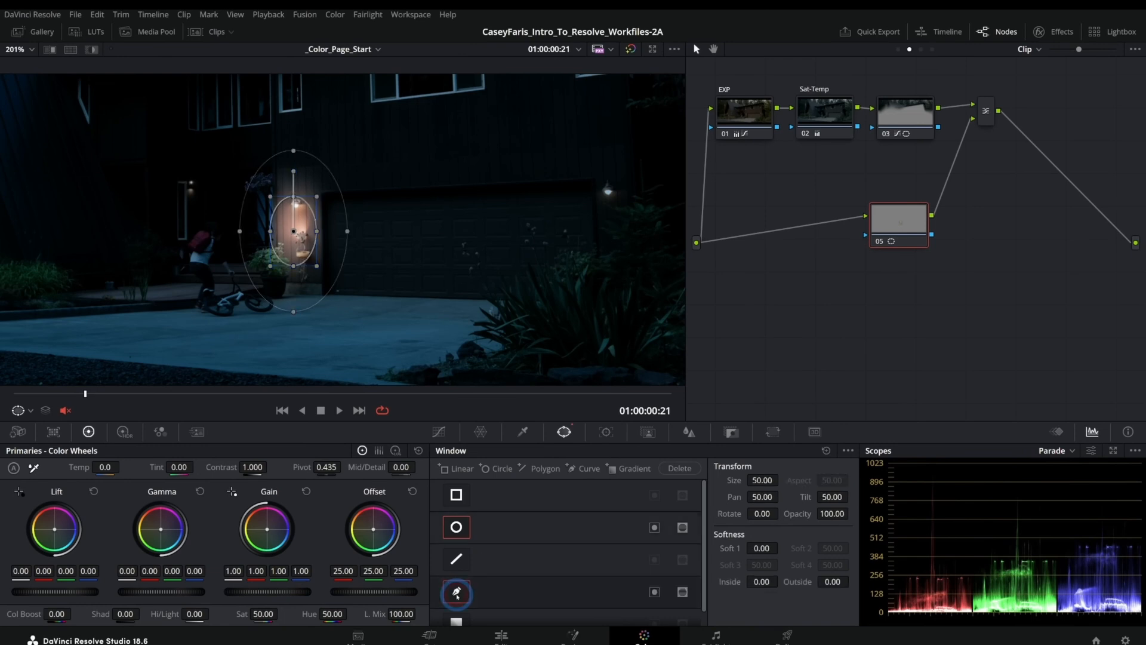
pyautogui.click(412, 270)
pyautogui.click(492, 218)
pyautogui.click(494, 282)
pyautogui.click(420, 303)
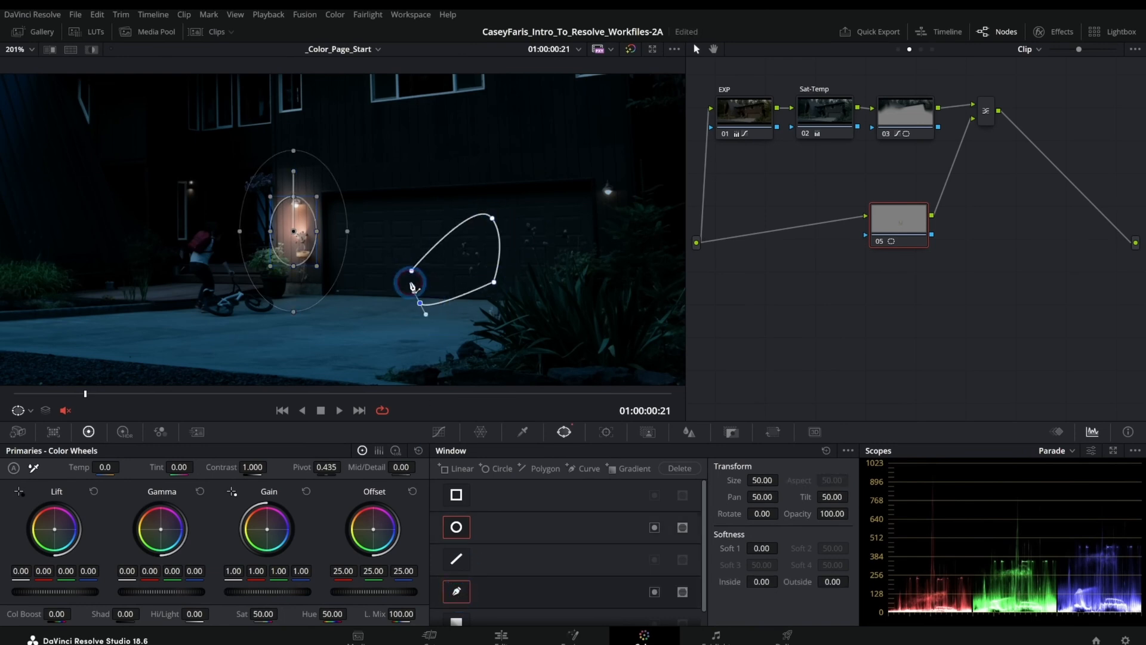
pyautogui.click(411, 270)
pyautogui.click(461, 591)
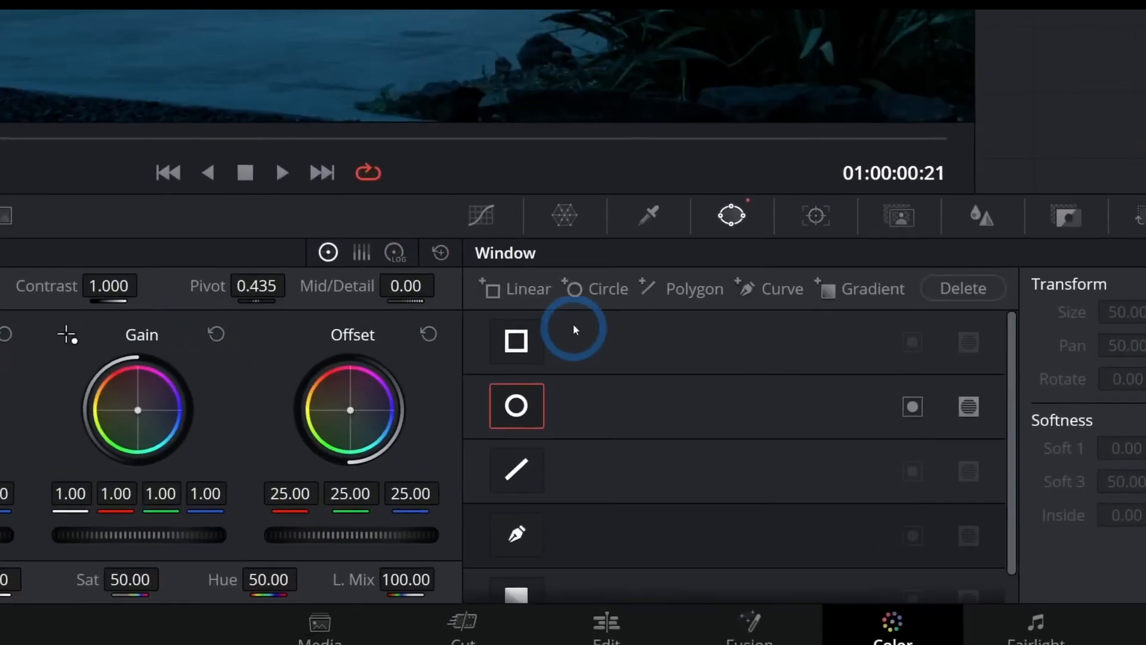
# Step: Add a second circle window over the garage's right-hand light, with size 28.47, aspect 36.40, pan 57.12, tilt 48.54 and softness 4.63
pyautogui.click(586, 336)
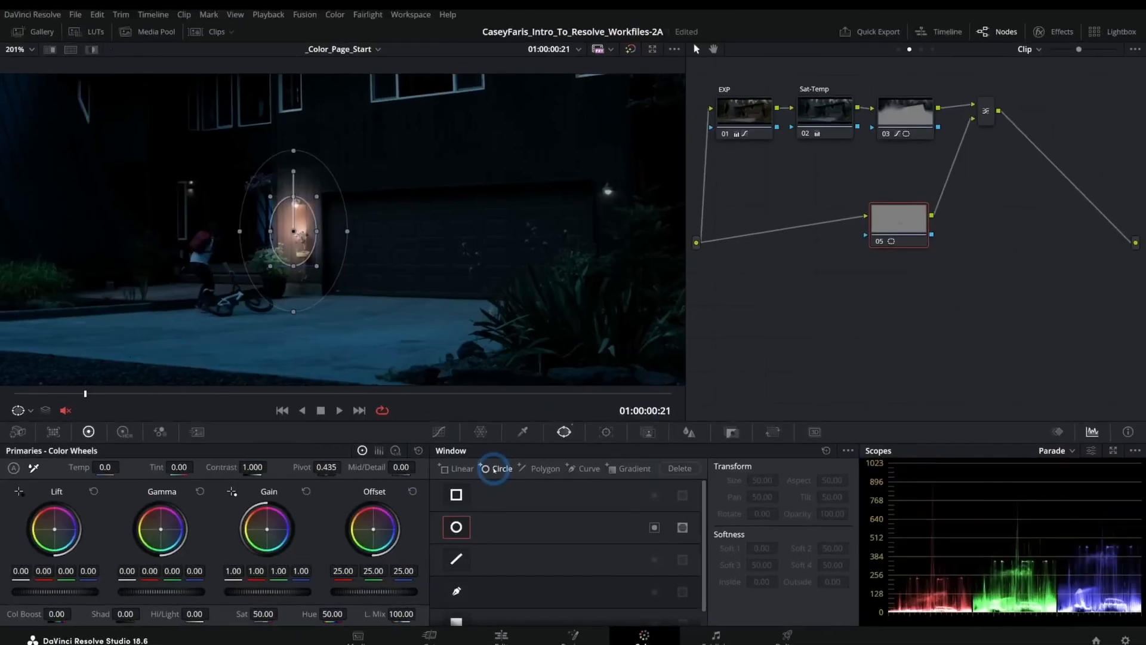
pyautogui.moveTo(431, 318); pyautogui.dragTo(302, 190)
pyautogui.moveTo(259, 145); pyautogui.dragTo(606, 213)
pyautogui.moveTo(650, 213); pyautogui.dragTo(688, 232)
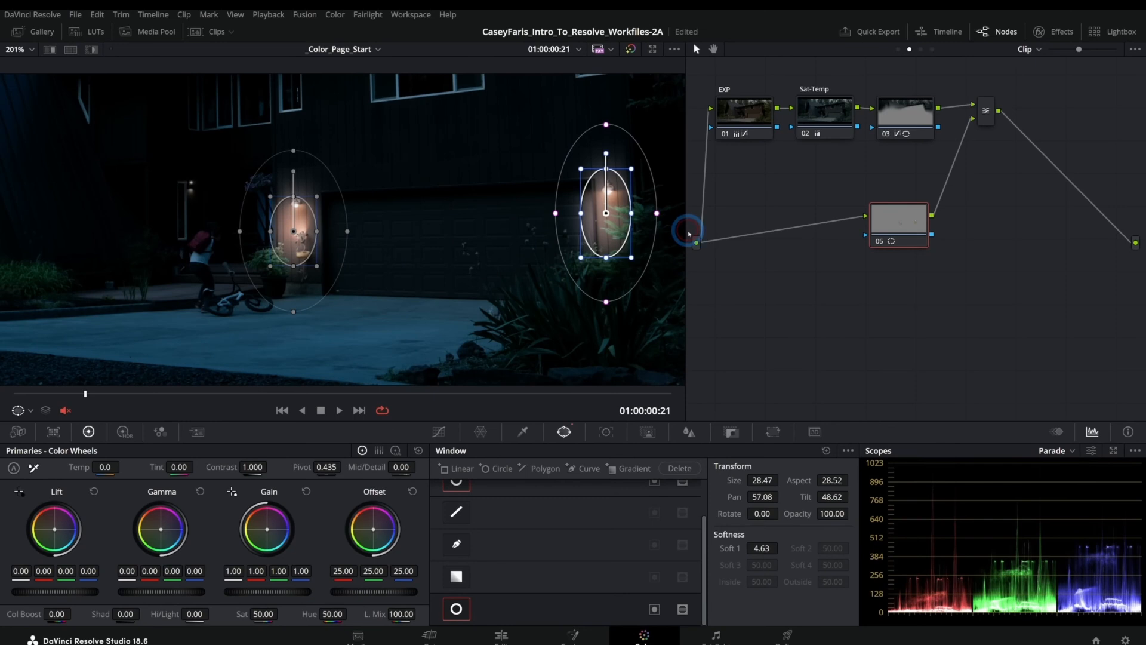
pyautogui.moveTo(607, 257); pyautogui.dragTo(619, 240)
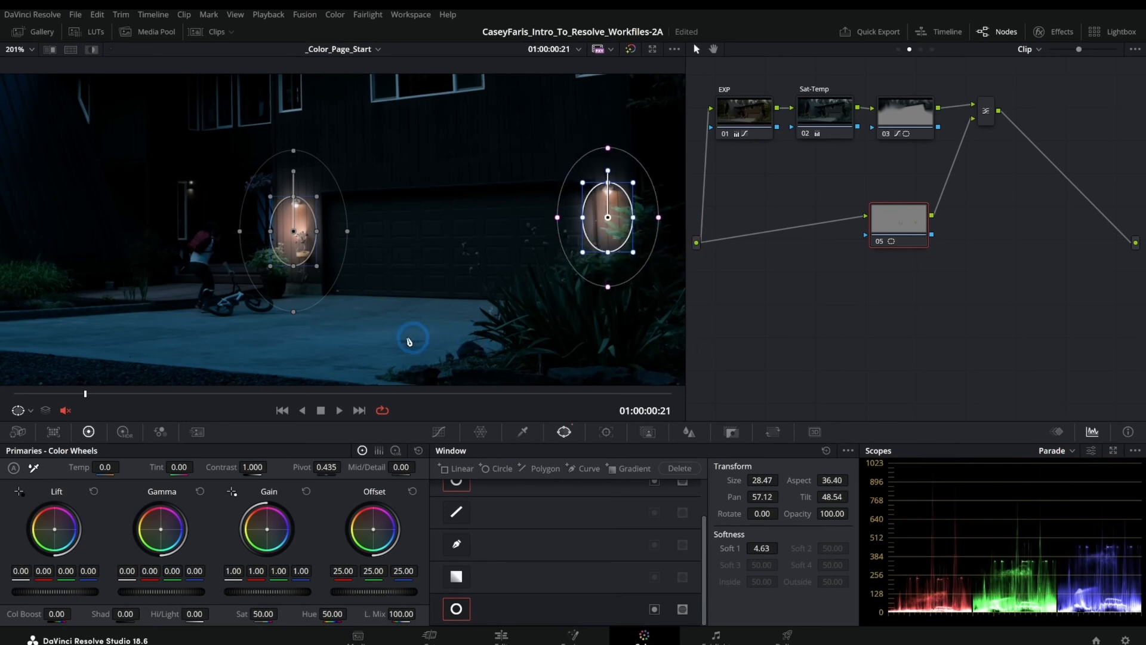
# Step: Add a third circle window over the front door light, at about size 35.09, aspect 35.12, pan 48.64, tilt 48.94 and softness 4.16
pyautogui.click(498, 469)
pyautogui.moveTo(361, 194); pyautogui.dragTo(500, 233)
pyautogui.moveTo(570, 357); pyautogui.dragTo(439, 226)
pyautogui.moveTo(455, 188); pyautogui.dragTo(348, 237)
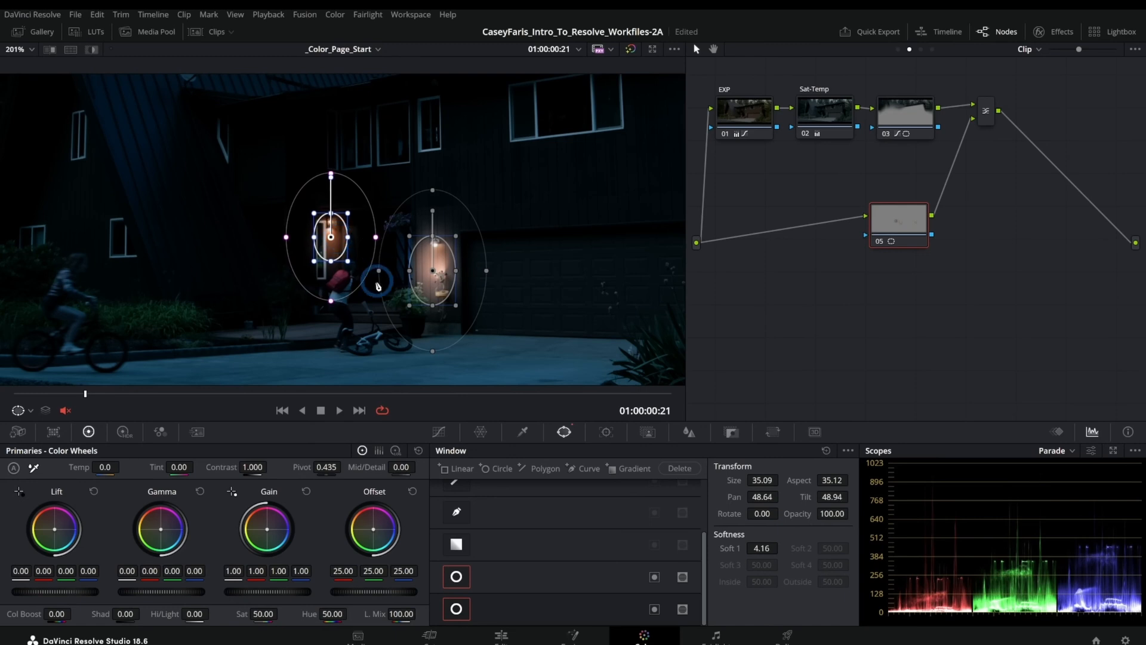
pyautogui.moveTo(333, 300); pyautogui.dragTo(333, 300)
# Step: Hide the window outlines and raise node 05's saturation to 62.40 for the exterior lights
pyautogui.click(439, 430)
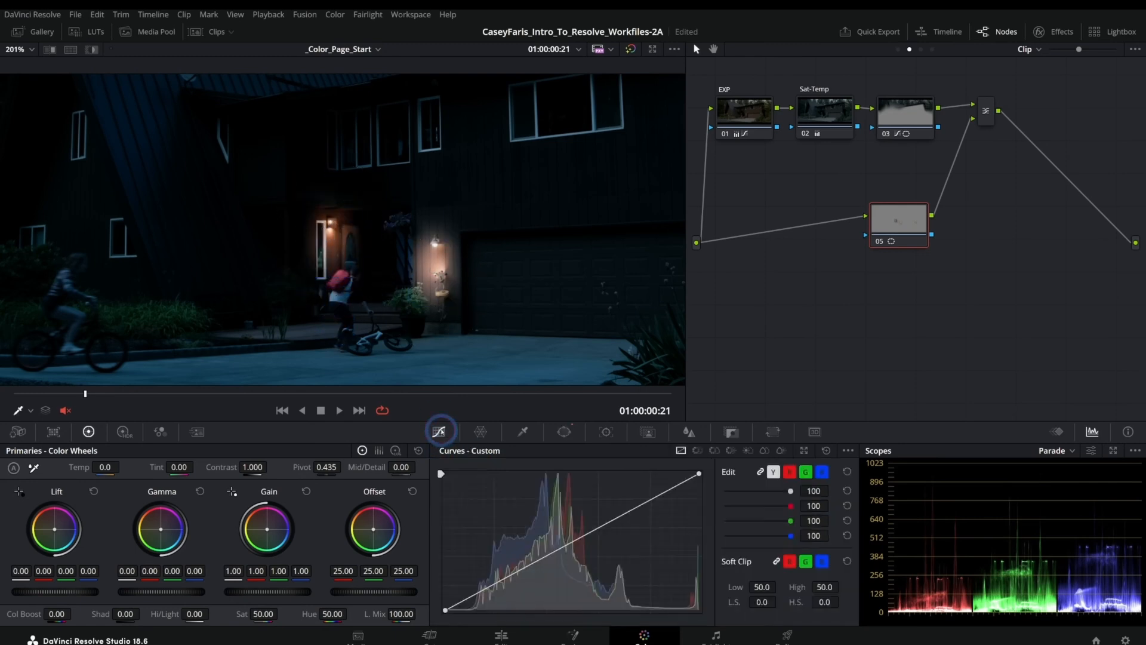
pyautogui.scroll(-4, 486, 246)
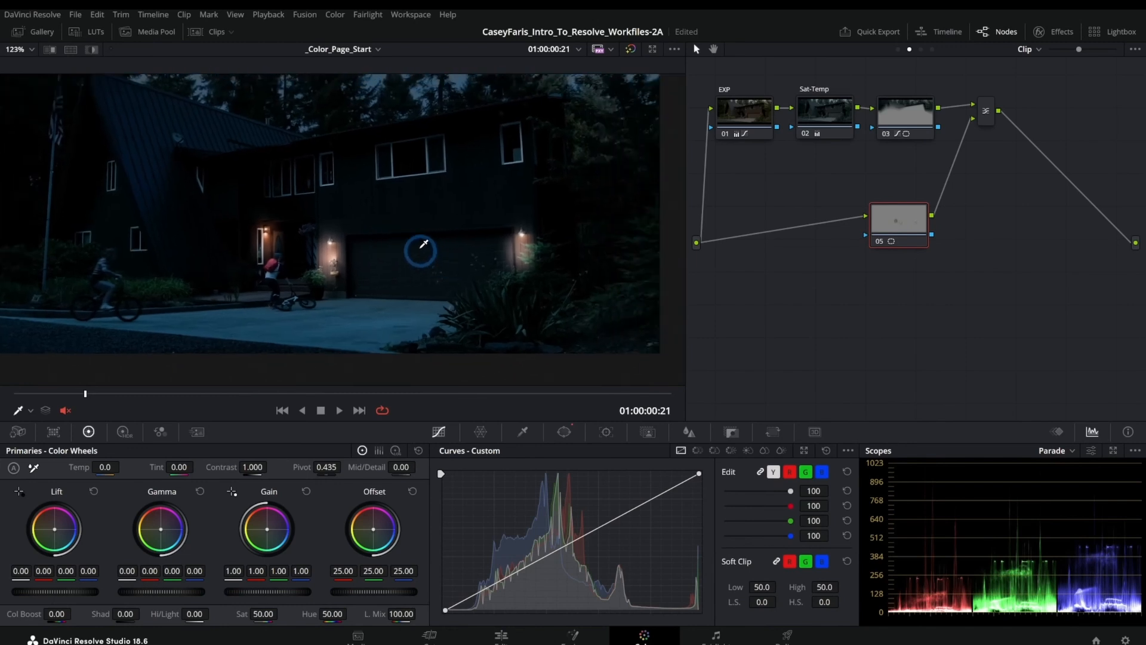
pyautogui.scroll(-1, 420, 250)
pyautogui.scroll(1, 426, 250)
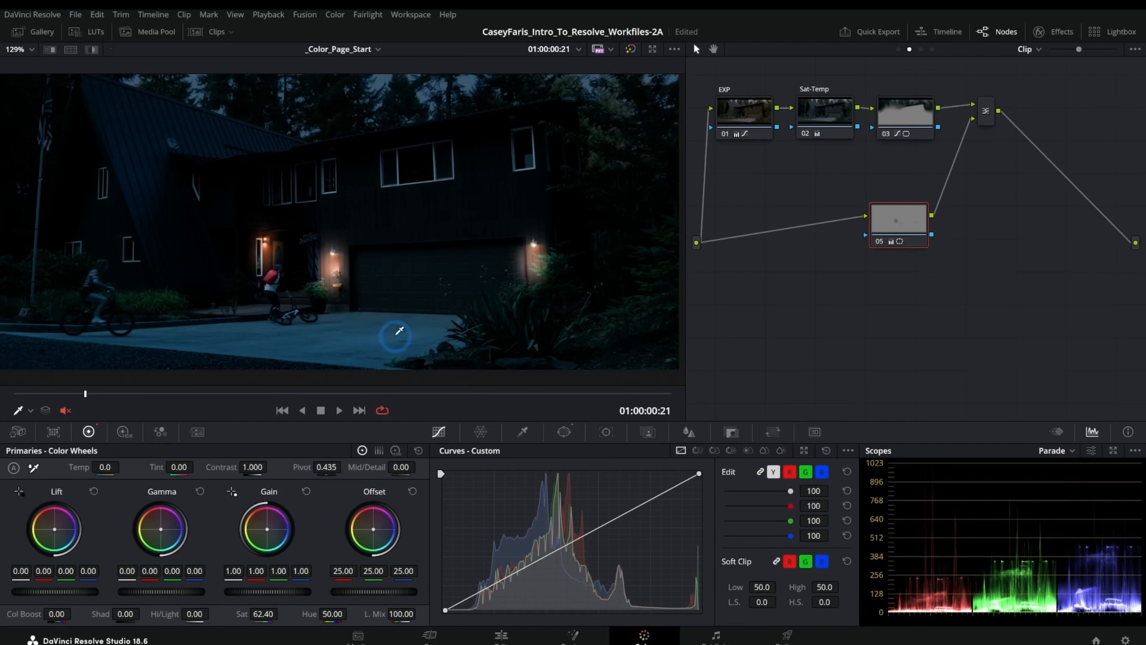
# Step: Play and scrub through the night house clip to check the glowing lights
pyautogui.press('space')
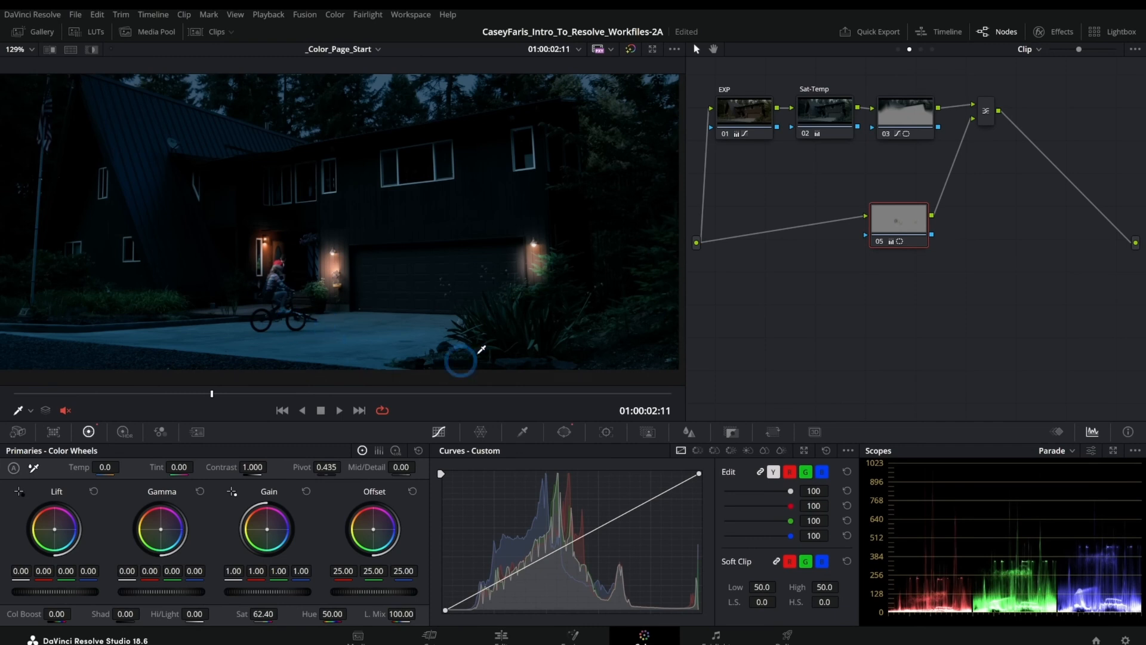
pyautogui.moveTo(196, 393); pyautogui.dragTo(570, 393)
pyautogui.scroll(-2, 418, 235)
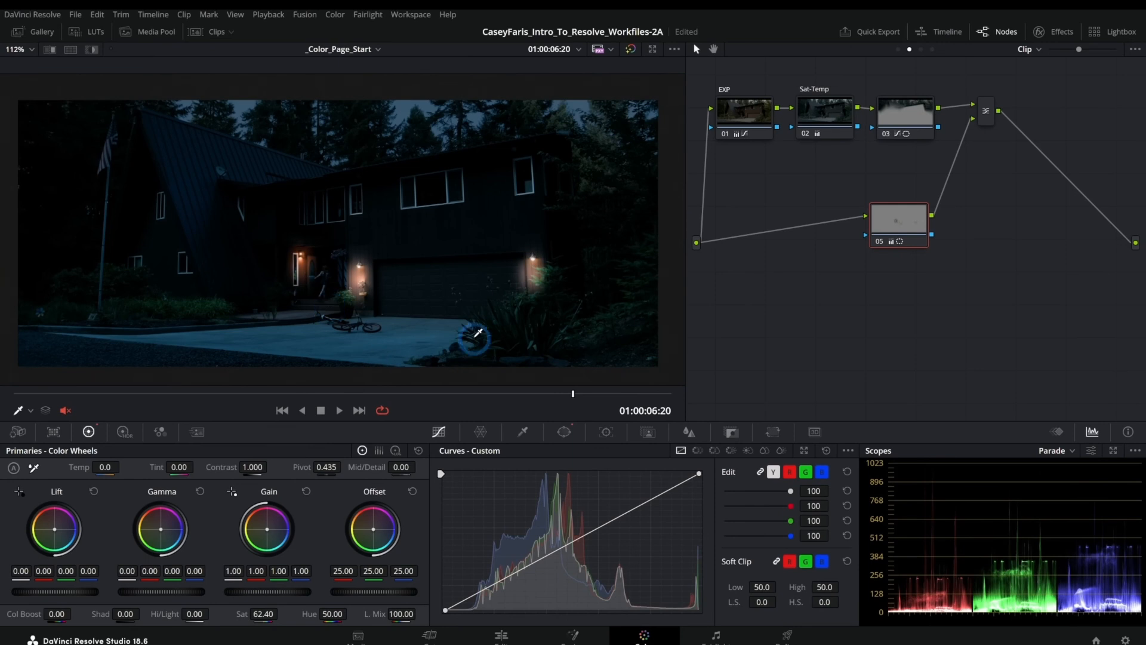
# Step: Show the clip thumbnails, open clip 02 at 01:00:09:09, and add a serial node after Sat-temp
pyautogui.click(215, 31)
pyautogui.click(115, 385)
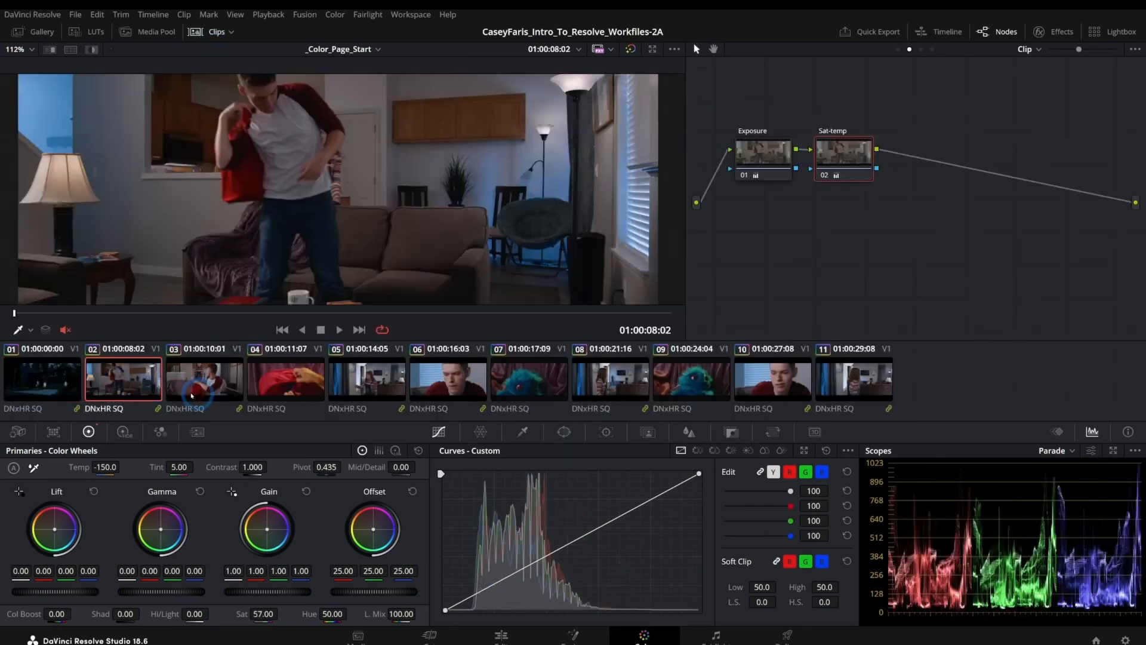
pyautogui.moveTo(199, 322); pyautogui.dragTo(463, 322)
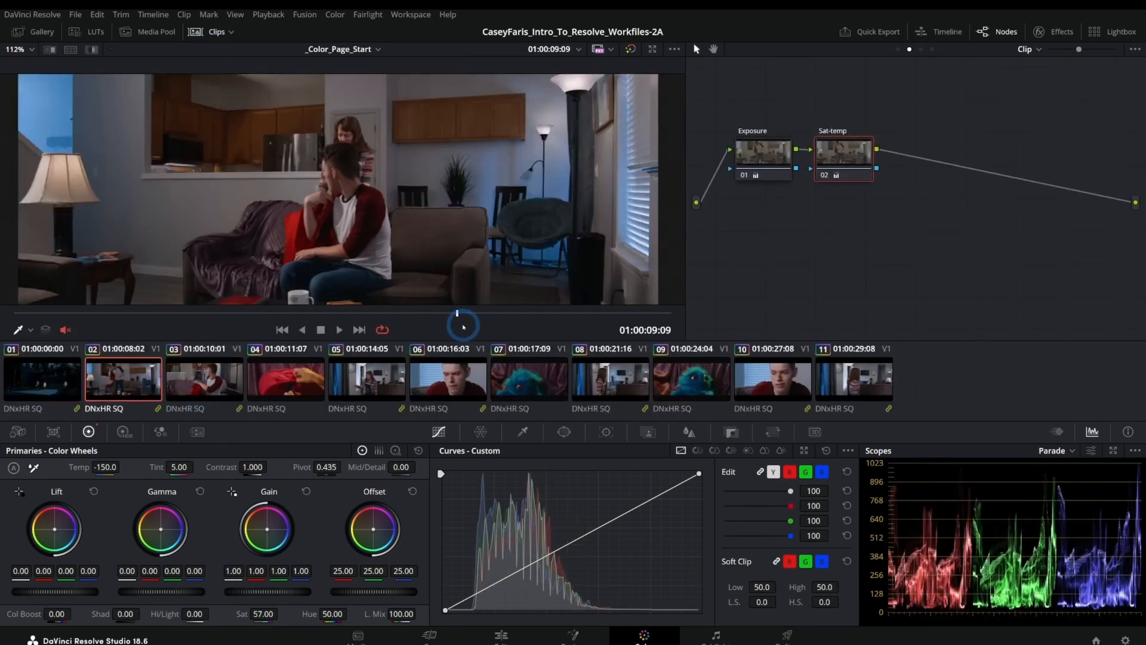
pyautogui.scroll(-1, 488, 209)
pyautogui.moveTo(484, 213); pyautogui.dragTo(462, 241)
pyautogui.scroll(-1, 464, 232)
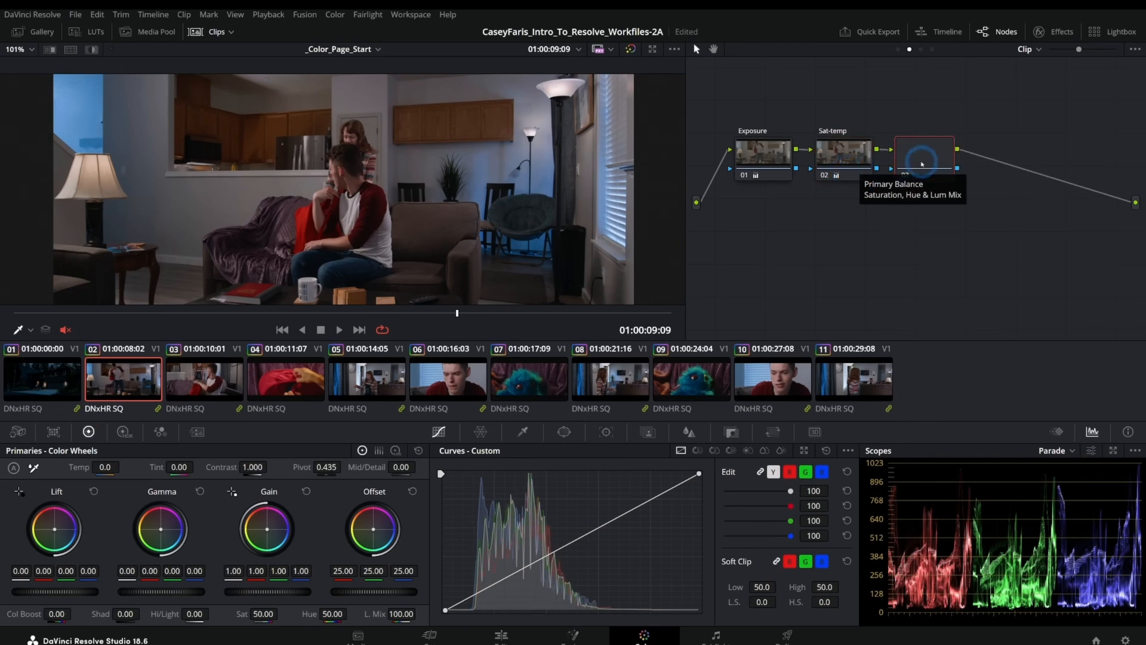
# Step: Label the new third node 2ndary
pyautogui.hotkey('alt', 's')
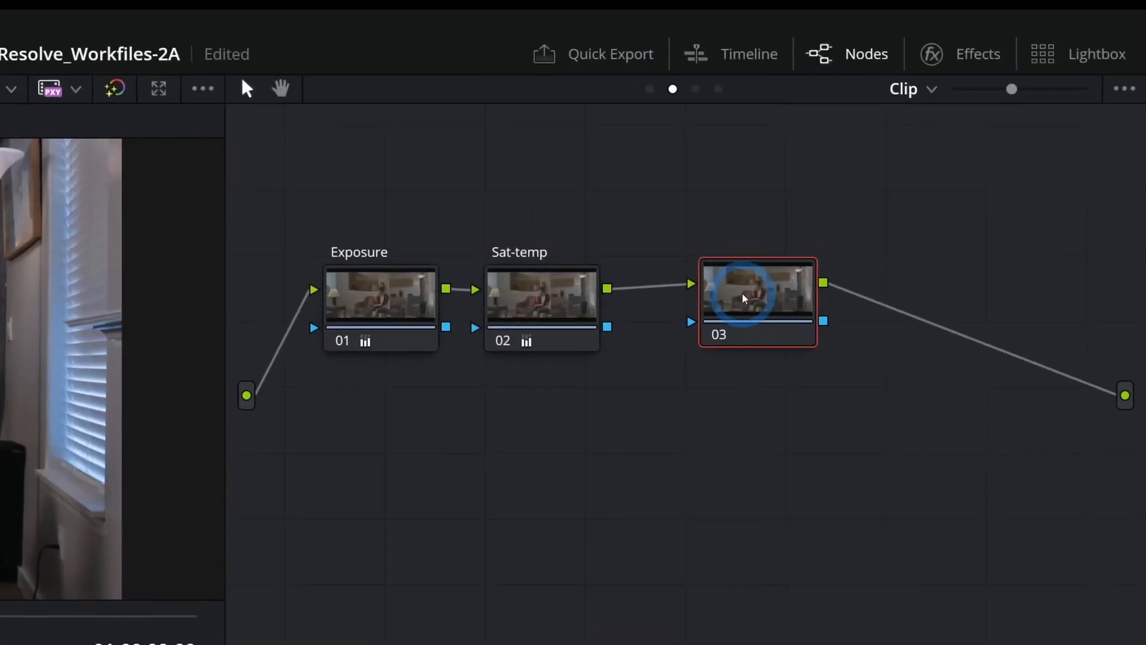
pyautogui.rightClick(744, 299)
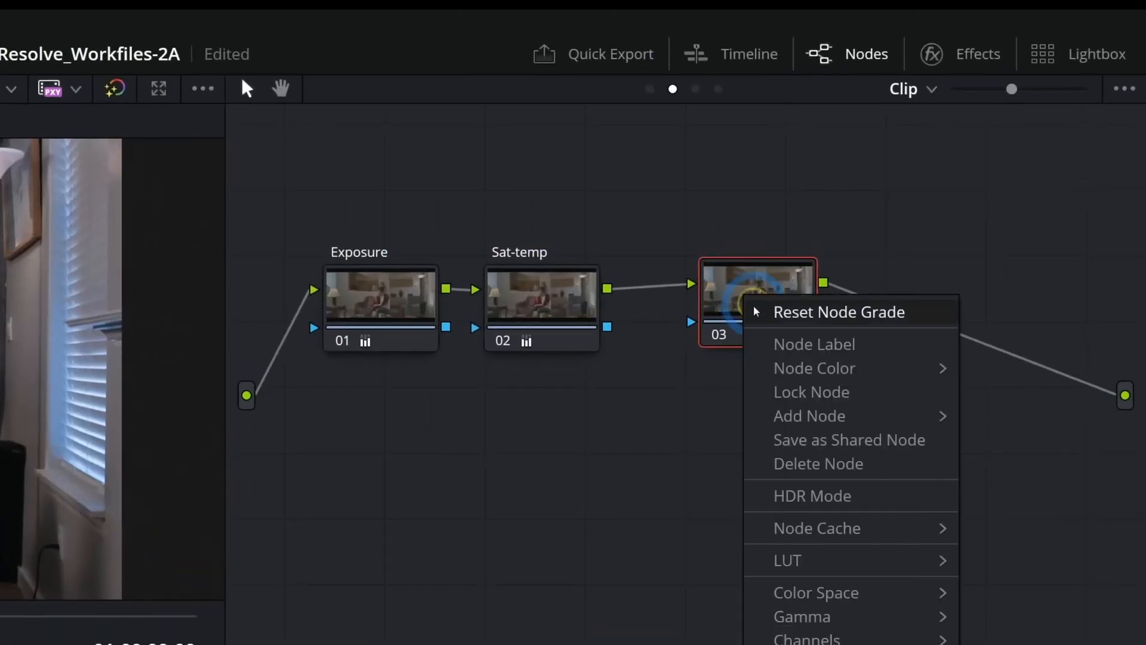
pyautogui.click(810, 342)
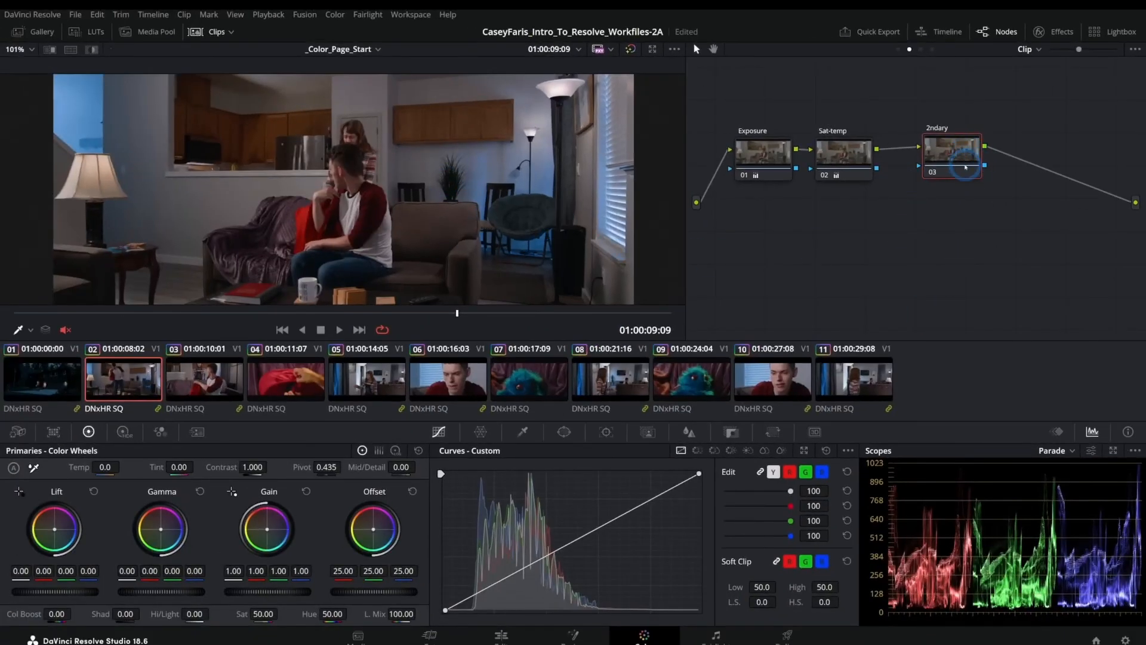
# Step: Add a circle window on 2ndary around the armchair and back wall, at about size 50.00, pan 53.42, tilt 50.87 and softness 1.95
pyautogui.click(574, 424)
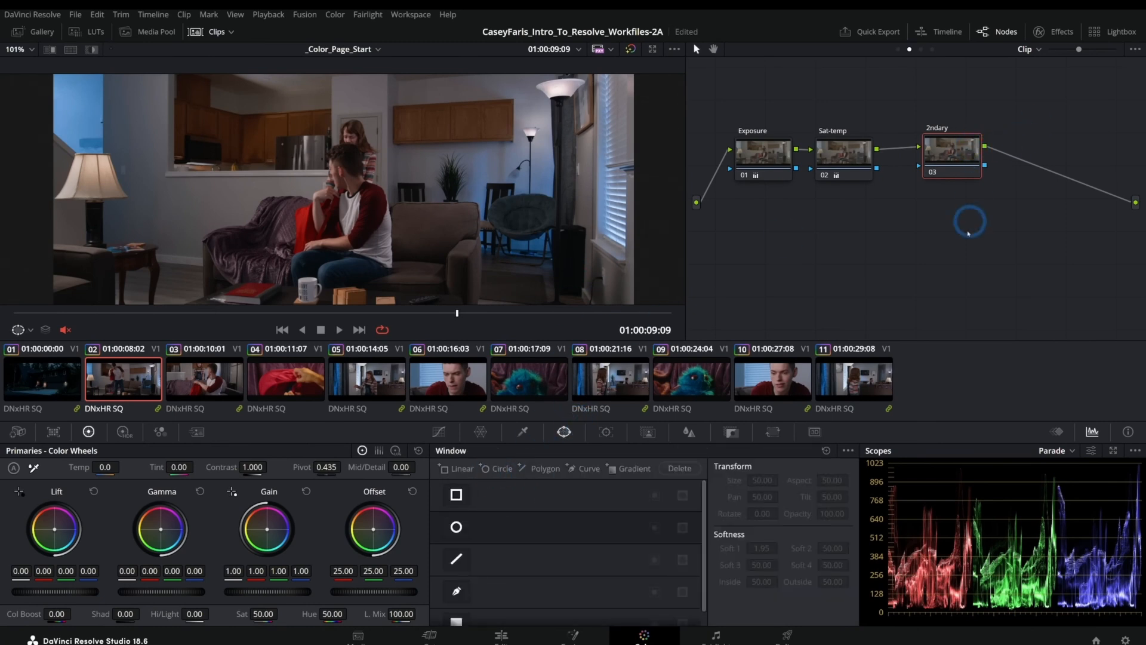
pyautogui.click(456, 526)
pyautogui.moveTo(399, 222); pyautogui.dragTo(478, 203)
pyautogui.moveTo(520, 258); pyautogui.dragTo(565, 283)
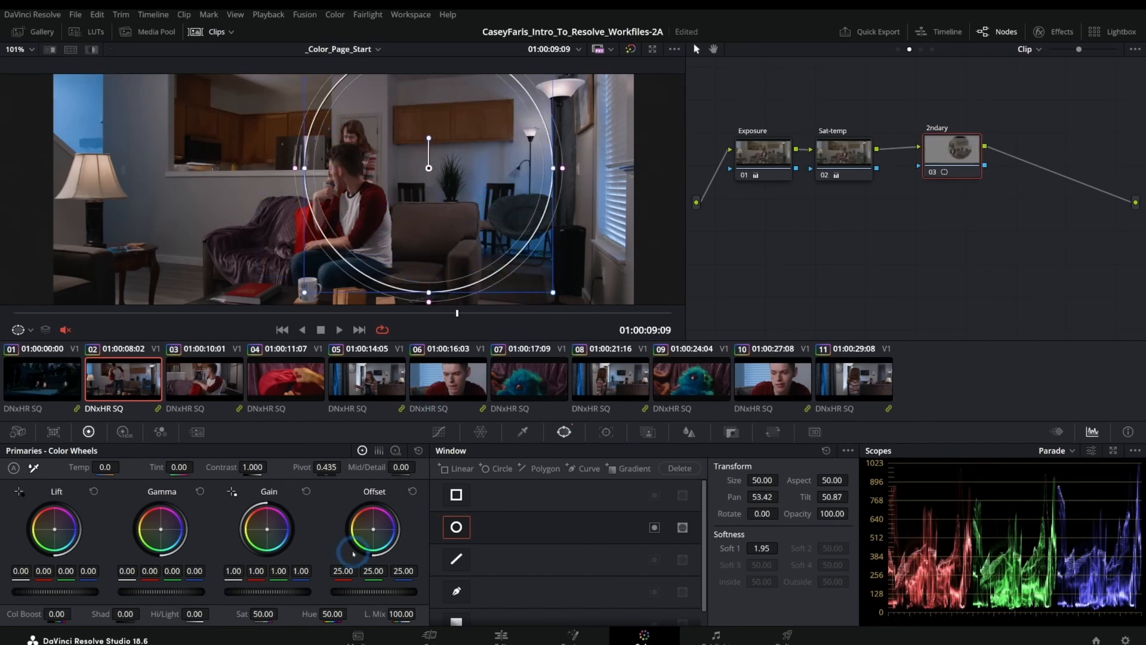
# Step: Shift the windowed area toward blue with offset 18.69, 25.42, 34.75, raise gain to 1.10 and lower lift to -0.02
pyautogui.moveTo(379, 532)
pyautogui.mouseDown()
pyautogui.moveTo(449, 594)
pyautogui.moveTo(392, 514)
pyautogui.mouseUp()
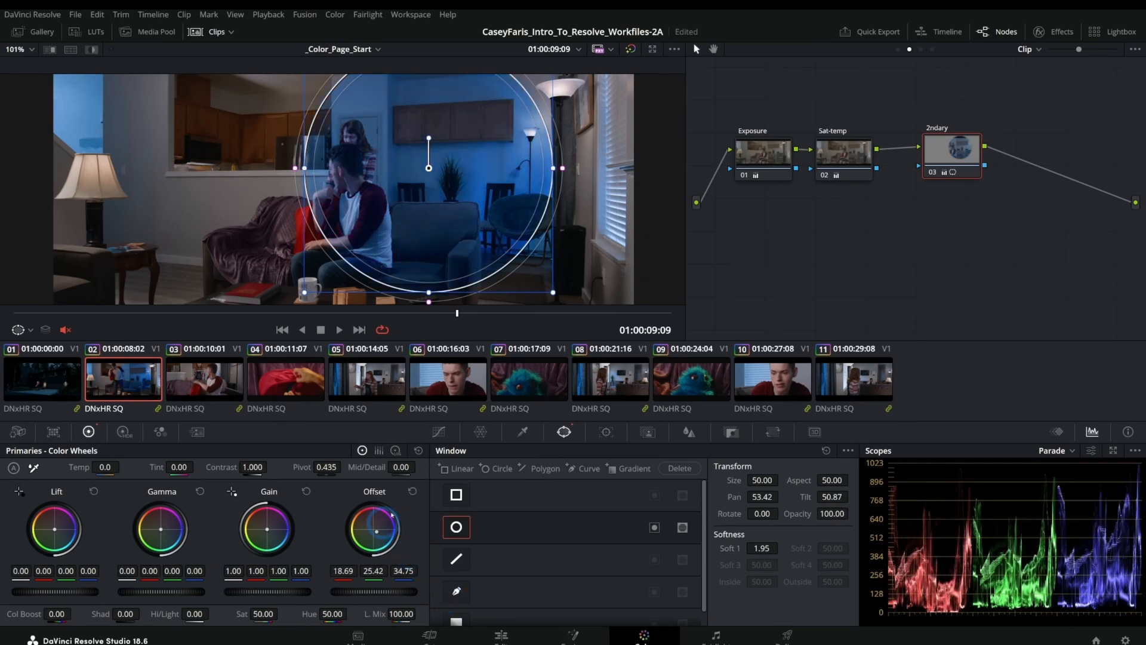
pyautogui.moveTo(305, 591); pyautogui.dragTo(330, 592)
pyautogui.moveTo(69, 592); pyautogui.dragTo(53, 593)
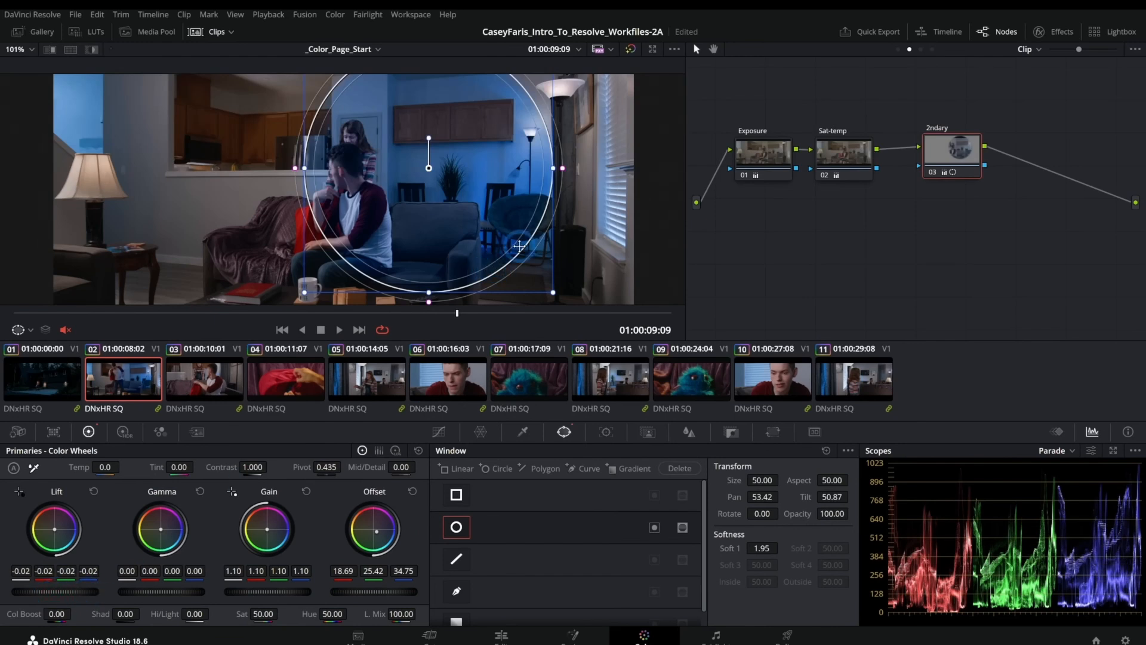
# Step: Add a serial node after 2ndary with a circle window over the kitchen side, at about pan 45.30, tilt 50.89 and softness 1.95
pyautogui.hotkey('alt', 's')
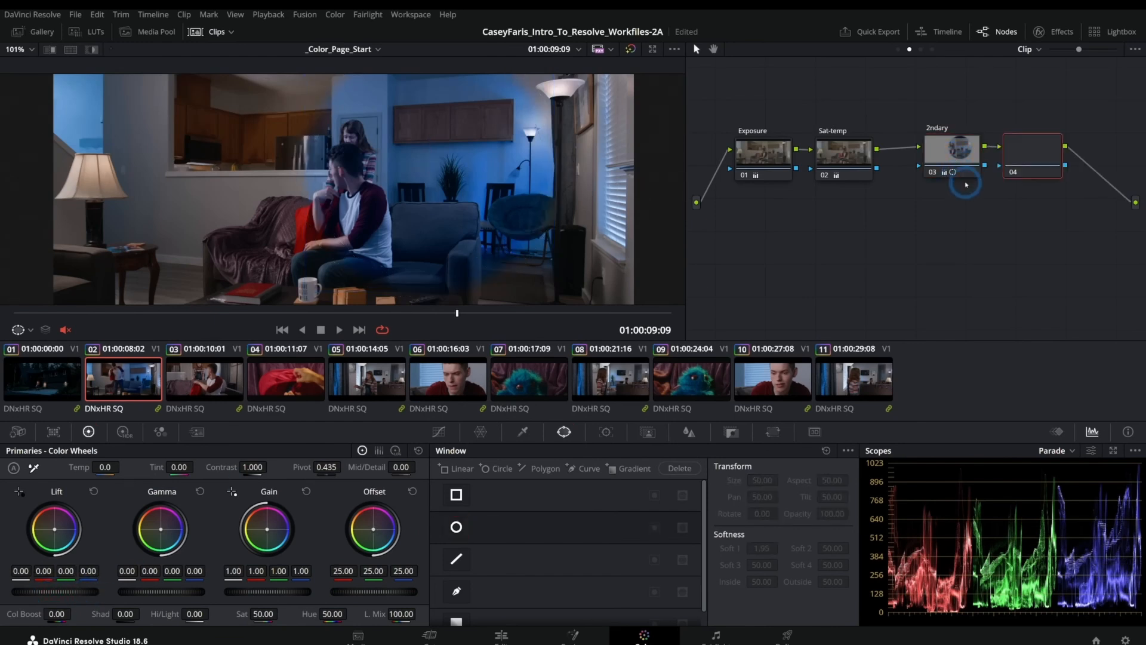
pyautogui.click(456, 527)
pyautogui.moveTo(332, 167); pyautogui.dragTo(227, 173)
pyautogui.moveTo(316, 256); pyautogui.dragTo(350, 296)
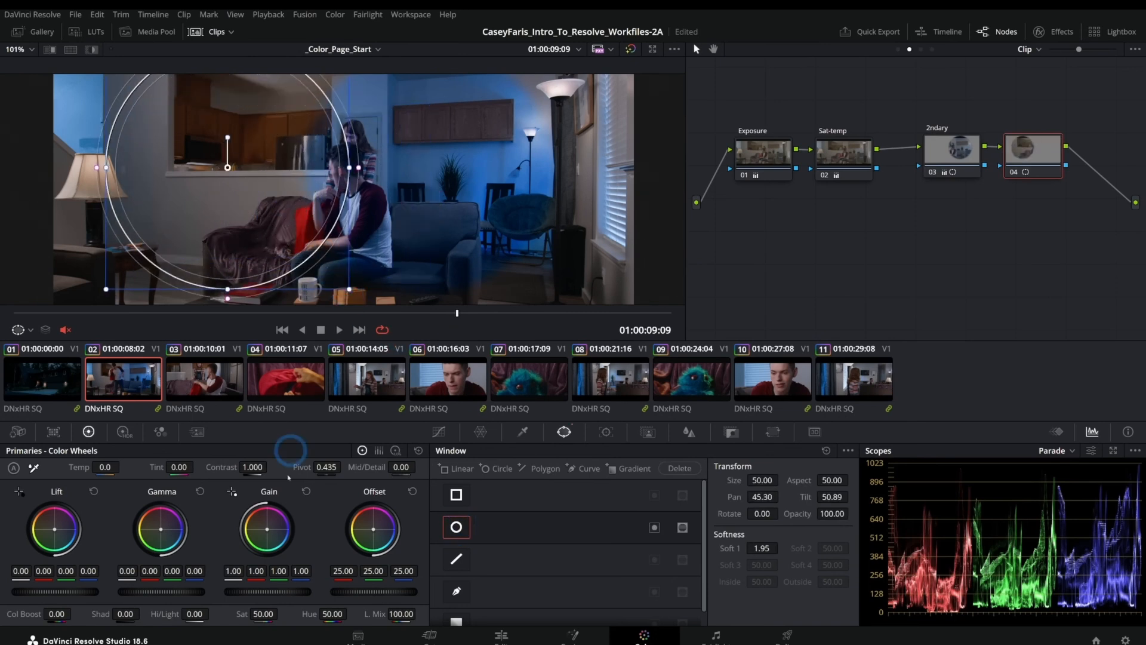
# Step: Tint node 04's kitchen area yellow with offset 28.04, 26.43, 0.11 and saturation 59.60, and hide the window outline
pyautogui.moveTo(373, 529); pyautogui.dragTo(365, 529)
pyautogui.moveTo(255, 614); pyautogui.dragTo(261, 612)
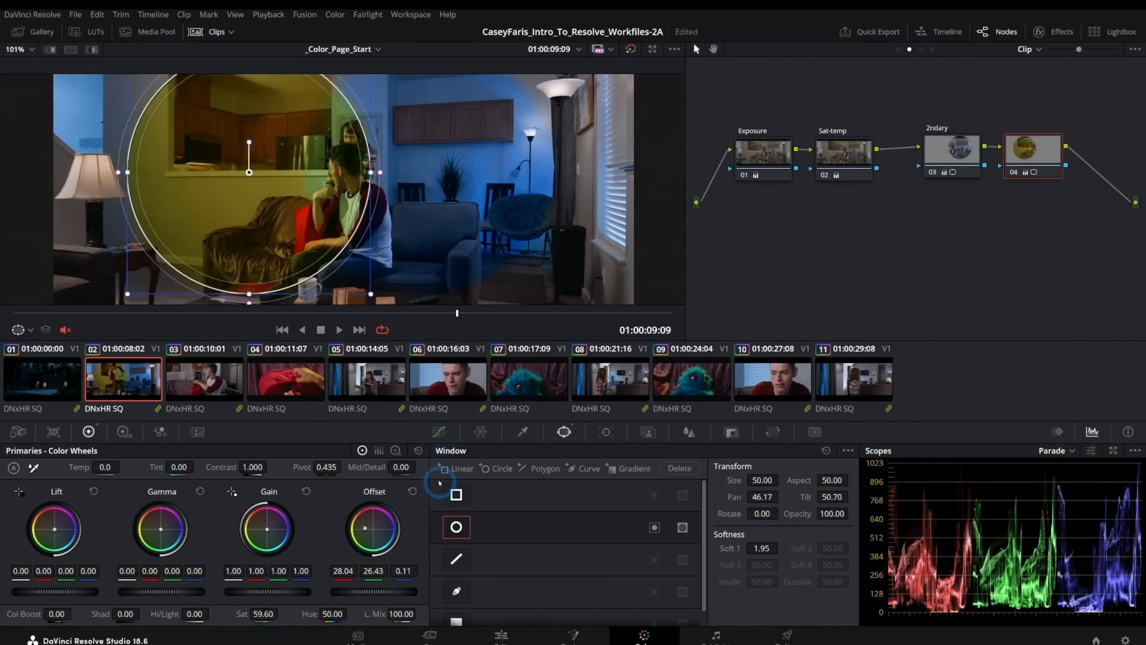
pyautogui.click(439, 432)
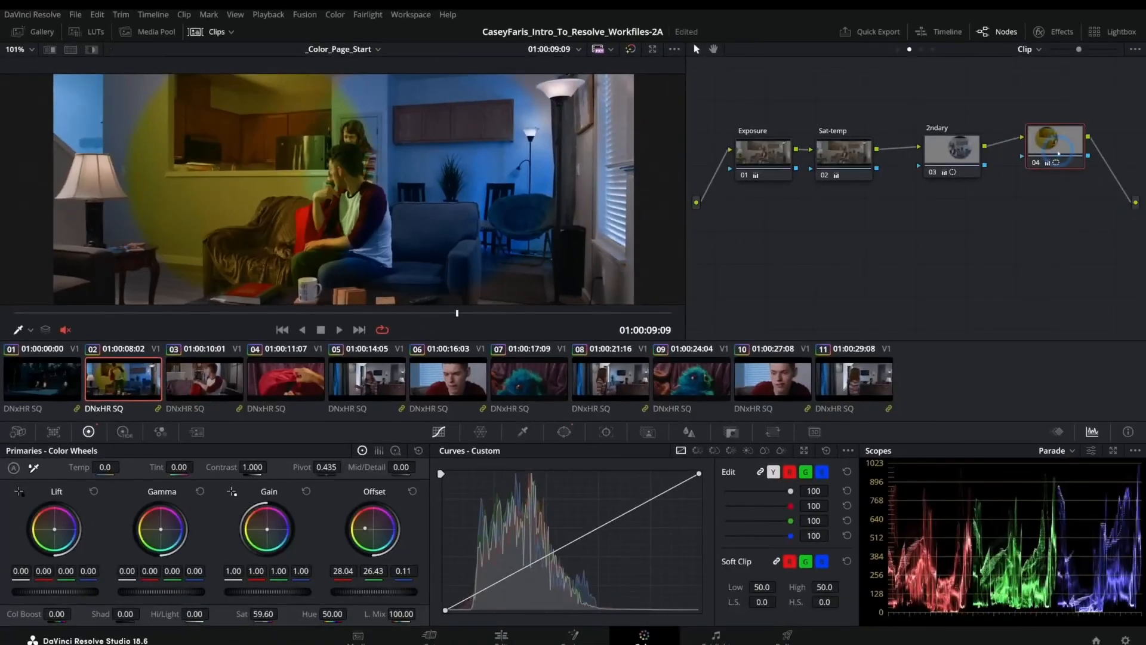
# Step: Add a layer node alongside 2ndary and move the yellow-graded node above the mixer
pyautogui.click(925, 162)
pyautogui.rightClick(953, 156)
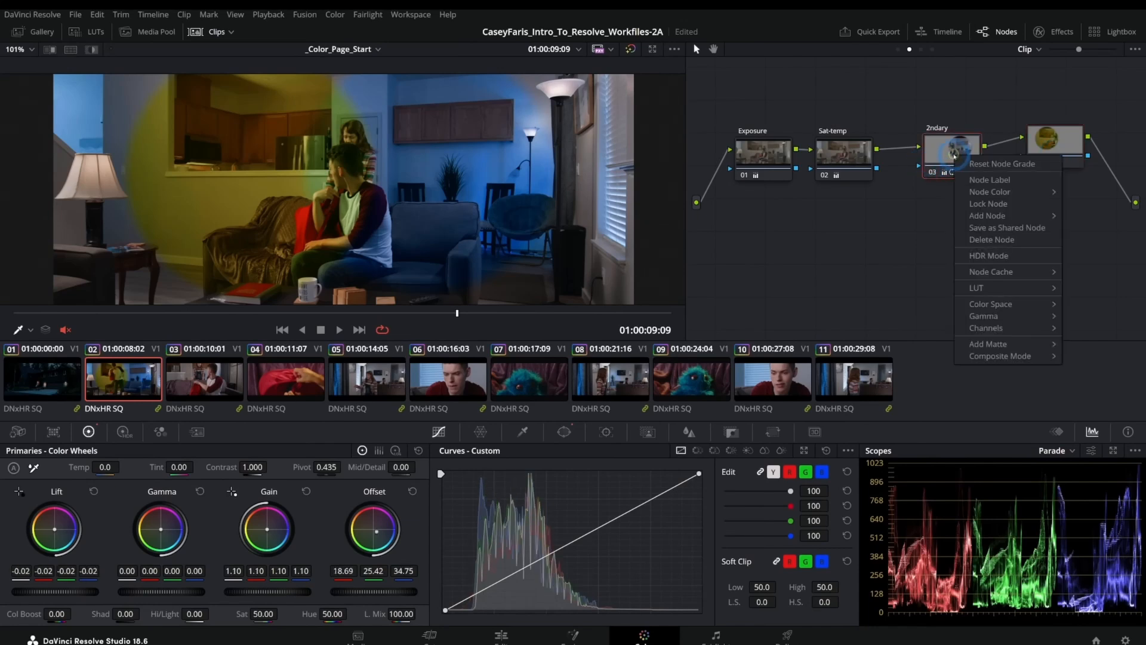
pyautogui.click(1008, 196)
pyautogui.moveTo(994, 215)
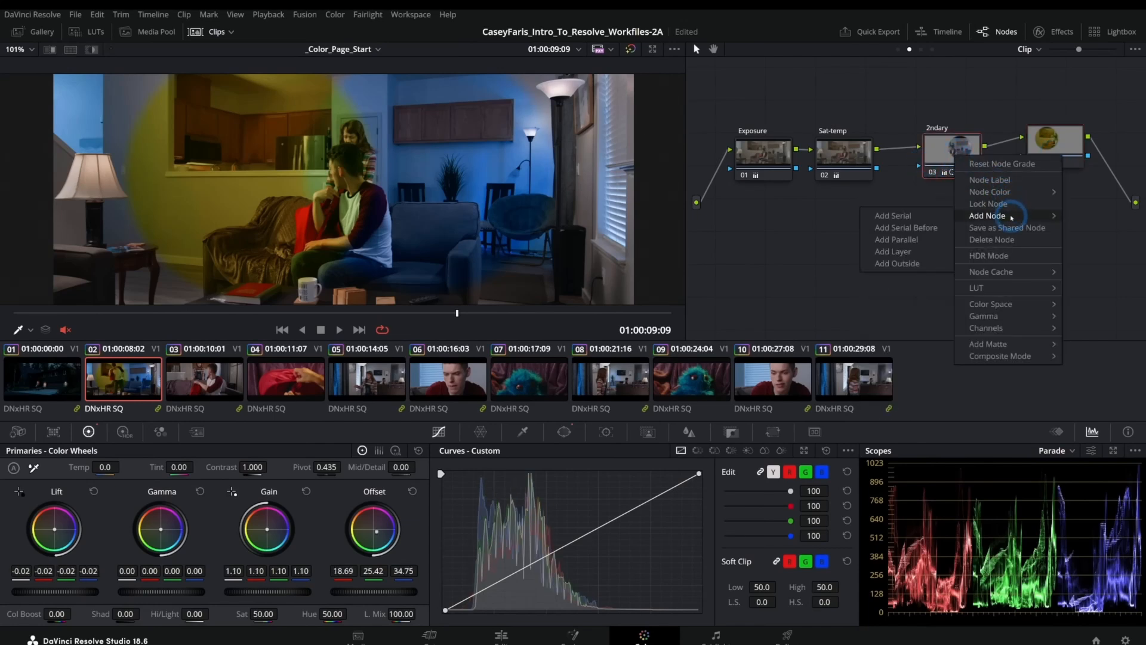
pyautogui.click(908, 241)
pyautogui.moveTo(952, 220); pyautogui.dragTo(1066, 126)
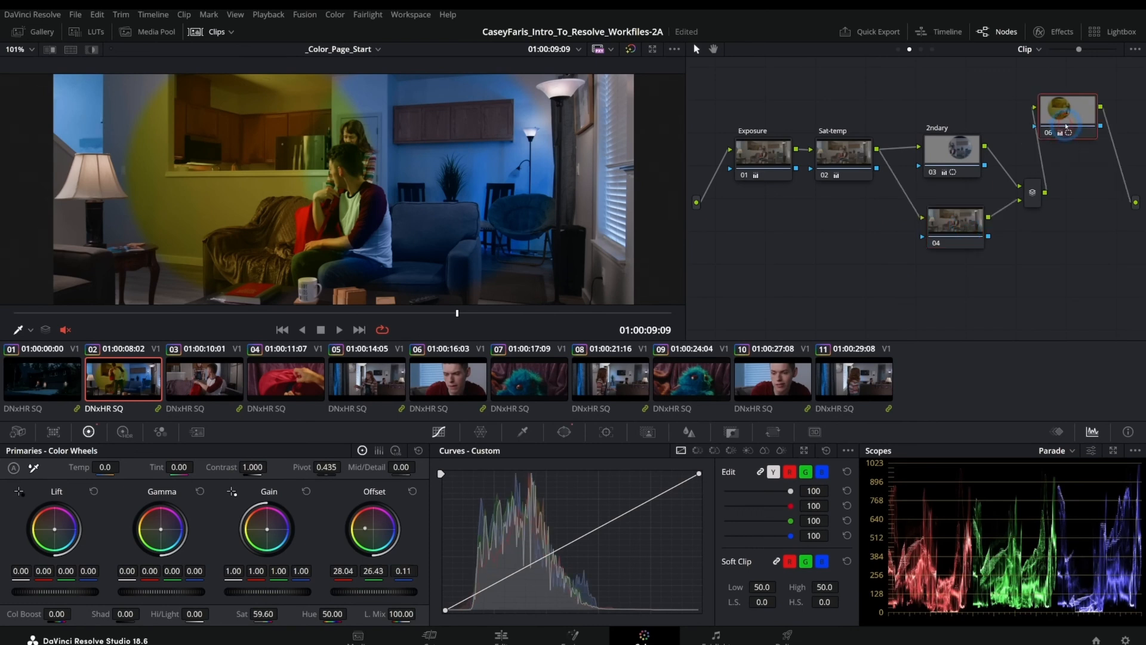
# Step: Copy the yellow grade onto the new layer node 04 and delete the original yellow node after the mixer
pyautogui.click(959, 215)
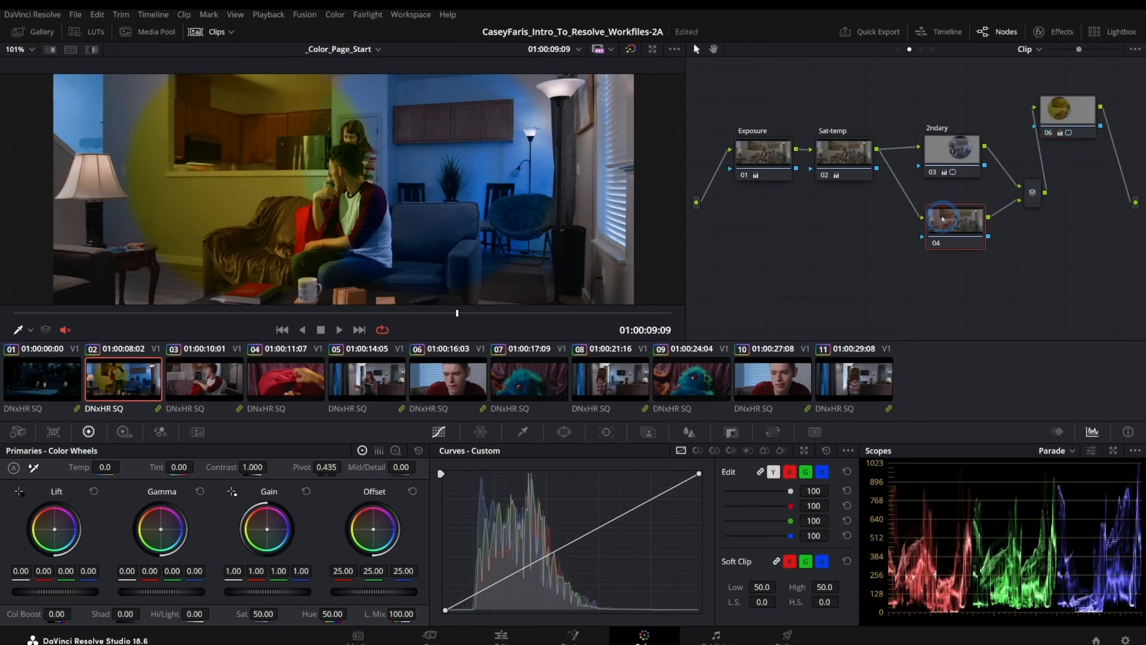
pyautogui.hotkey('ctrl', 'v')
pyautogui.click(1067, 117)
pyautogui.press('Delete')
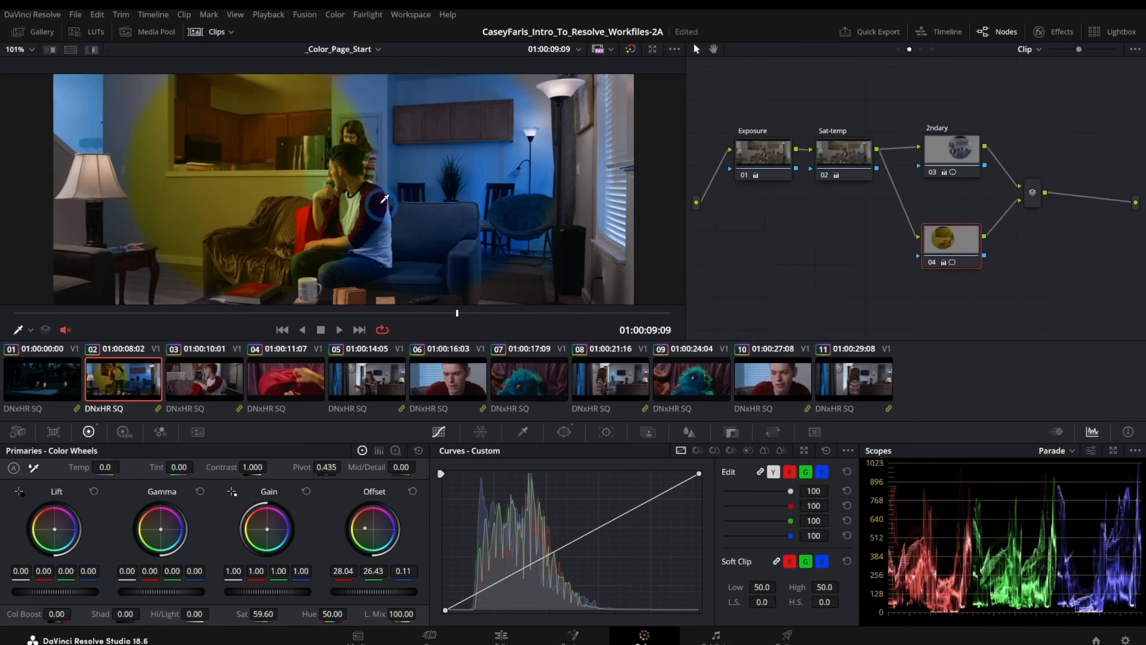
# Step: Adjust node 04's circle window to about pan 47.66, tilt 50.43 and softness 4.27, and grab a still of the layered version
pyautogui.click(564, 432)
pyautogui.moveTo(382, 175); pyautogui.dragTo(411, 191)
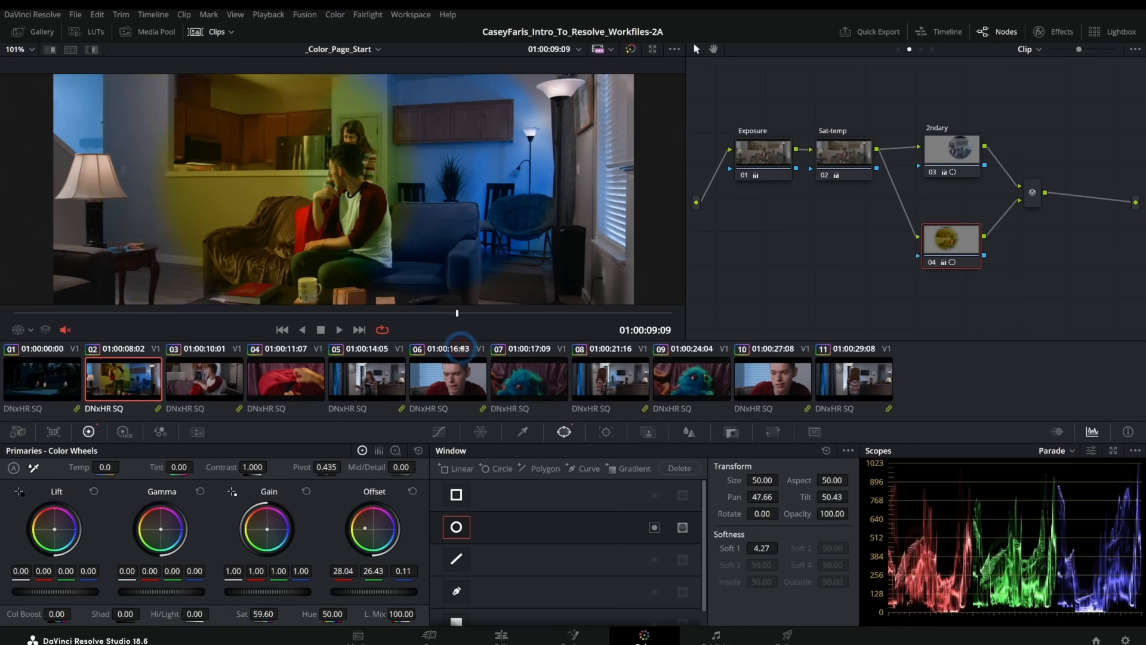
pyautogui.rightClick(527, 141)
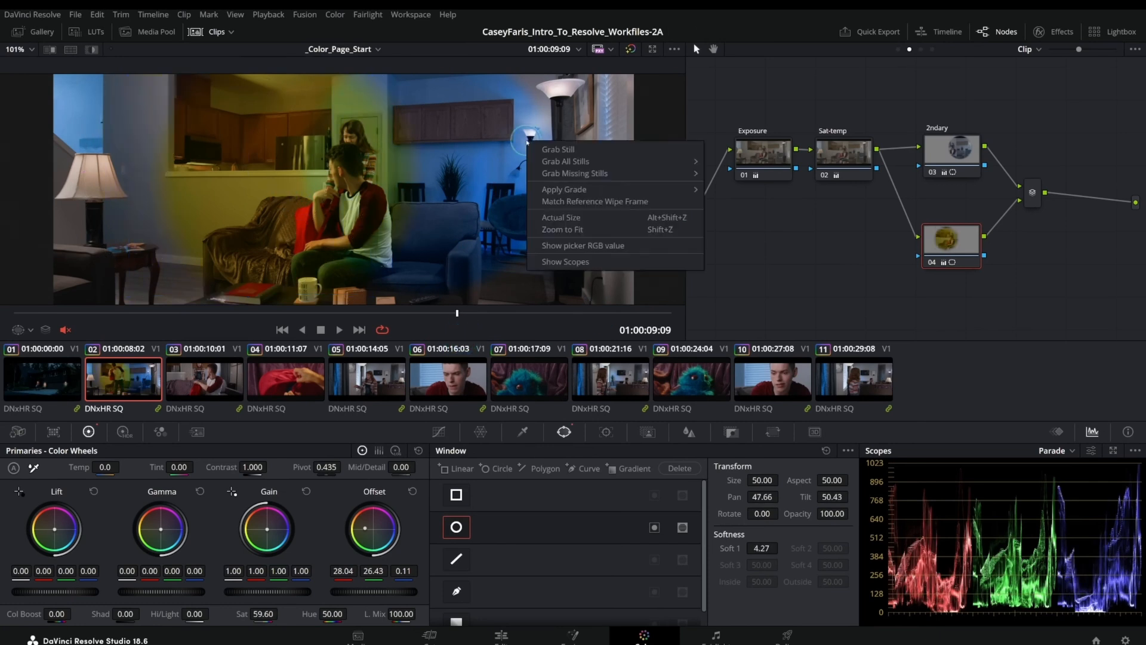
pyautogui.click(834, 238)
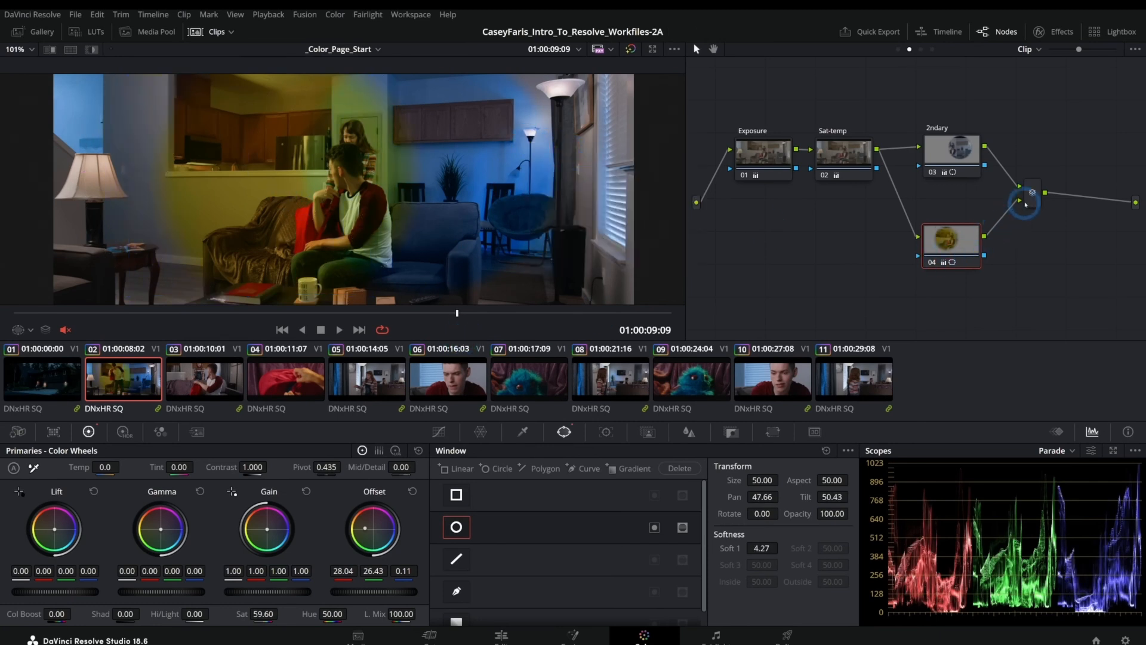
# Step: Put the yellow node back in series after 2ndary and compare it with the grabbed still using an image wipe
pyautogui.hotkey('ctrl', 'z')
pyautogui.click(697, 236)
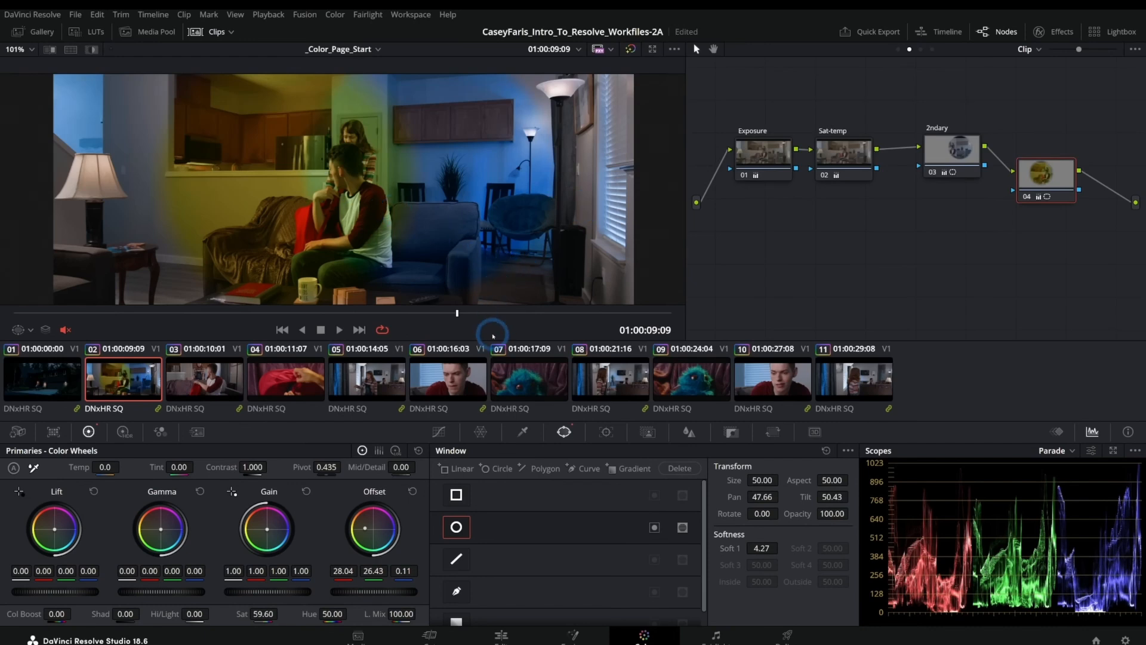
pyautogui.click(34, 32)
pyautogui.rightClick(50, 87)
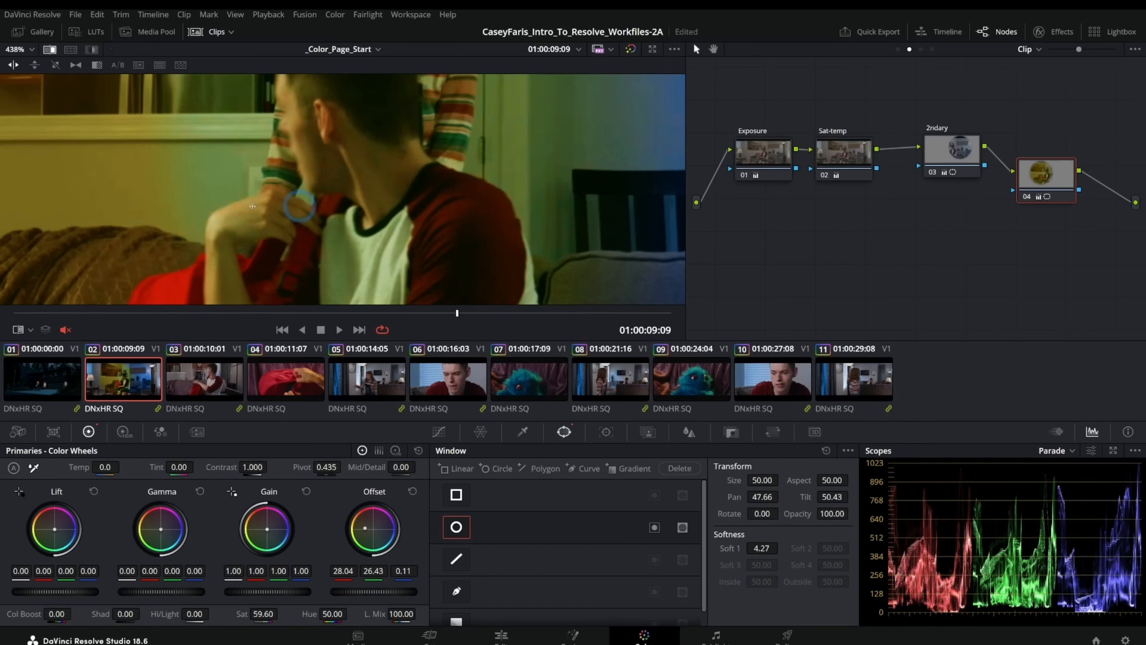
pyautogui.scroll(-5, 500, 175)
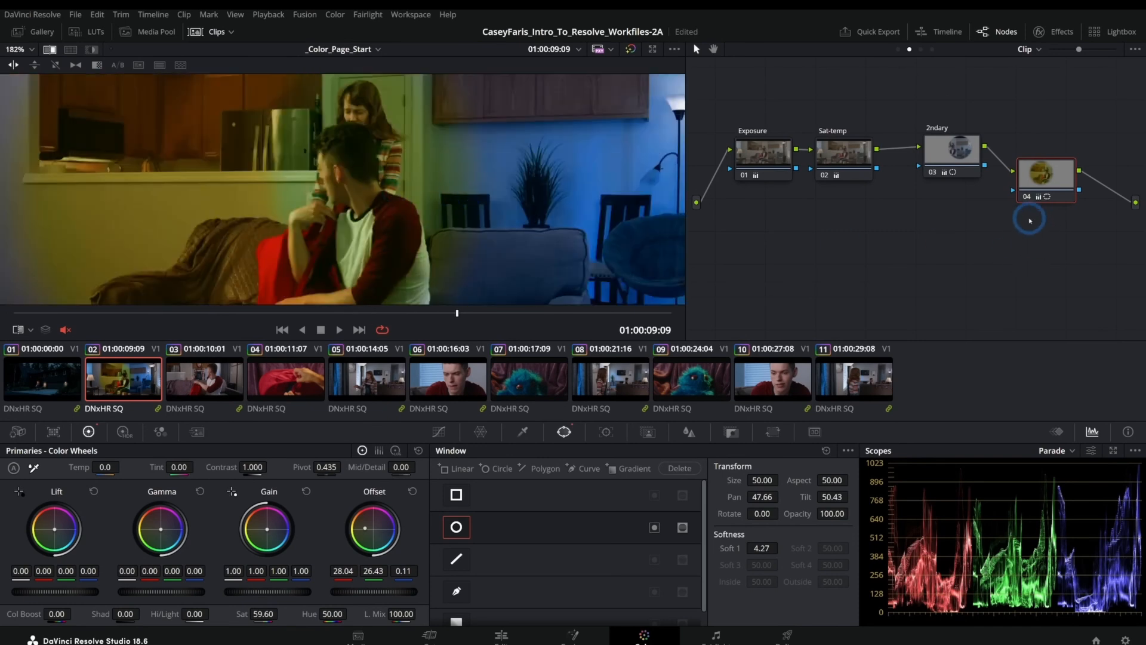
# Step: Replace the serial yellow node with an empty layer node below 2ndary, space out the nodes and turn off the image wipe
pyautogui.moveTo(1019, 193); pyautogui.dragTo(1021, 175)
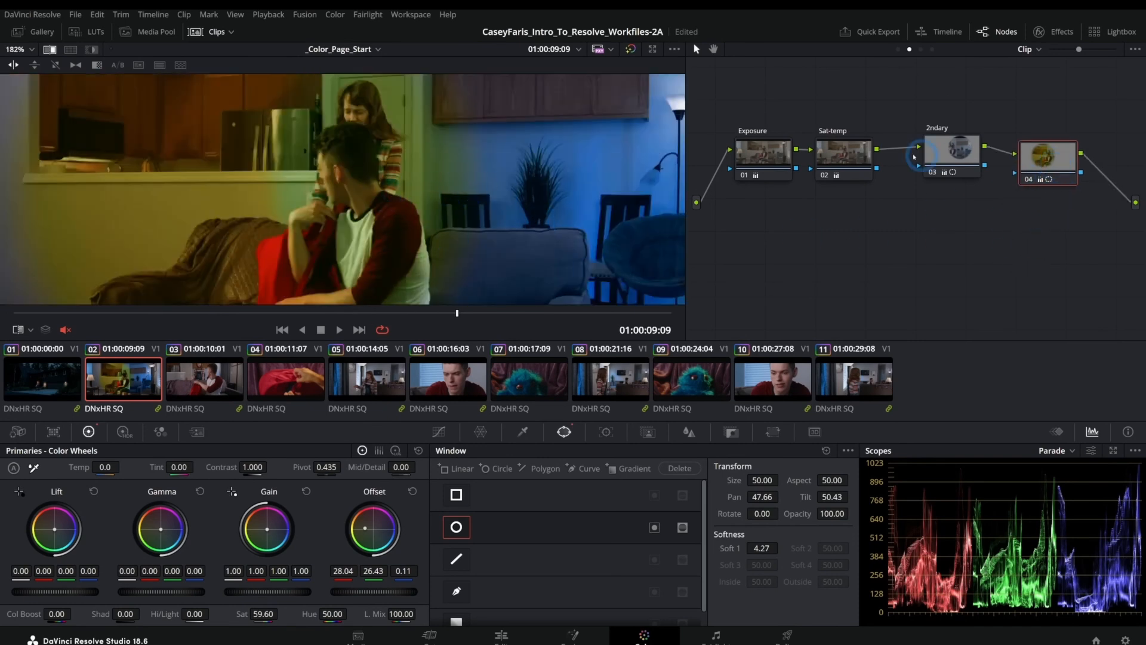
pyautogui.press('Delete')
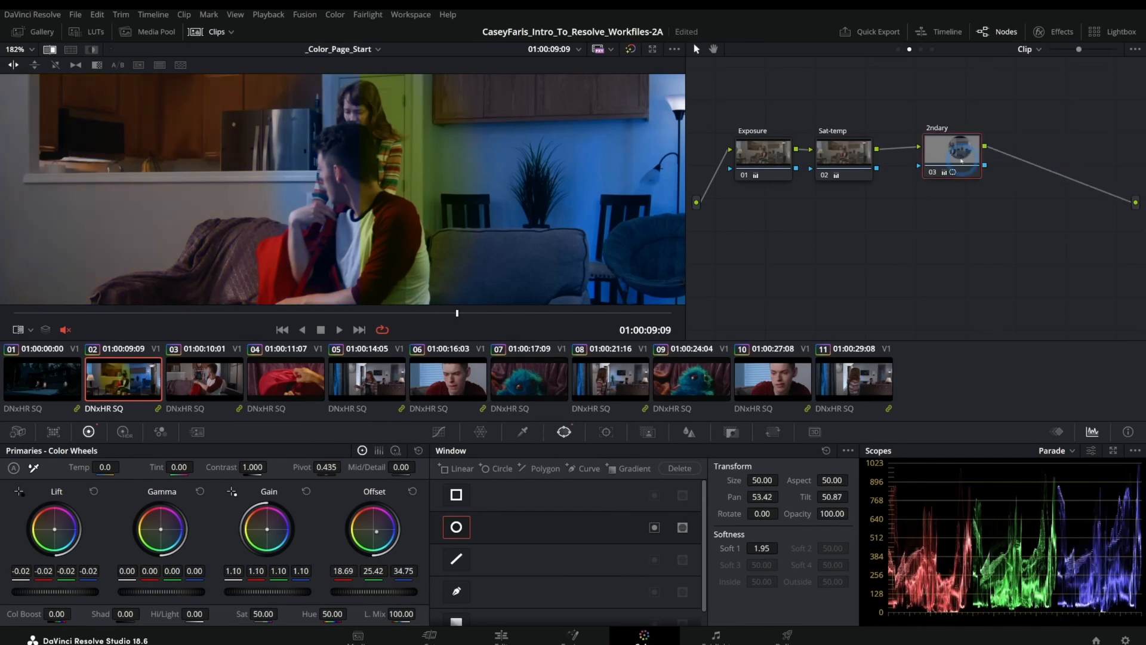
pyautogui.hotkey('alt', 'l')
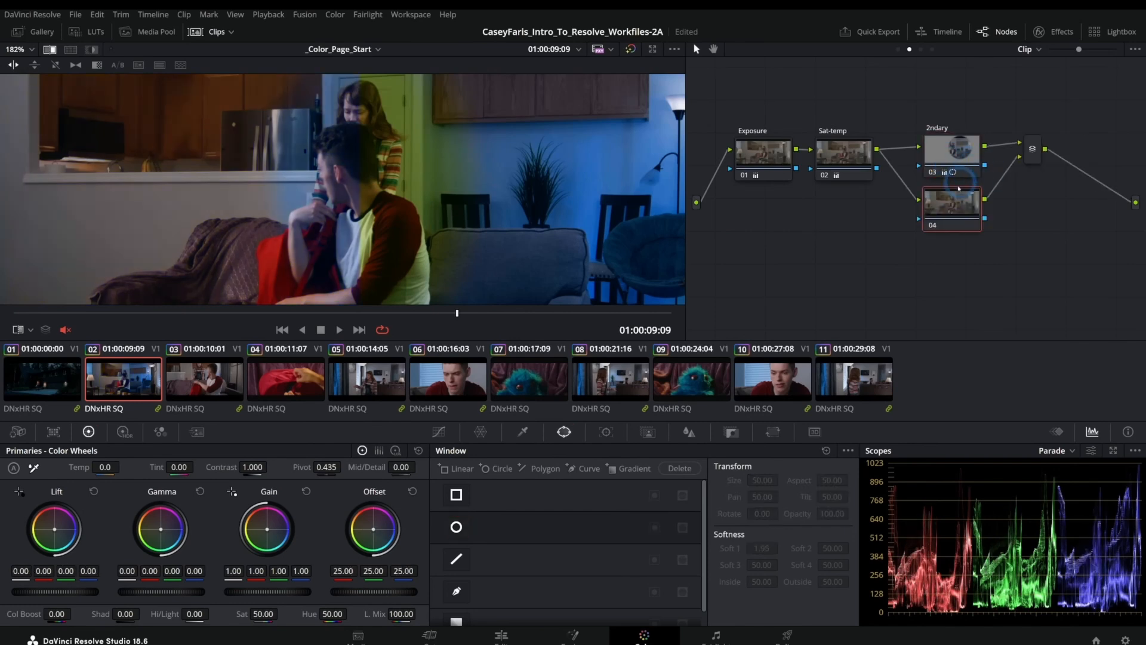
pyautogui.moveTo(958, 198); pyautogui.dragTo(960, 227)
pyautogui.moveTo(1035, 149); pyautogui.dragTo(1040, 178)
pyautogui.click(964, 229)
pyautogui.hotkey('ctrl', 'w')
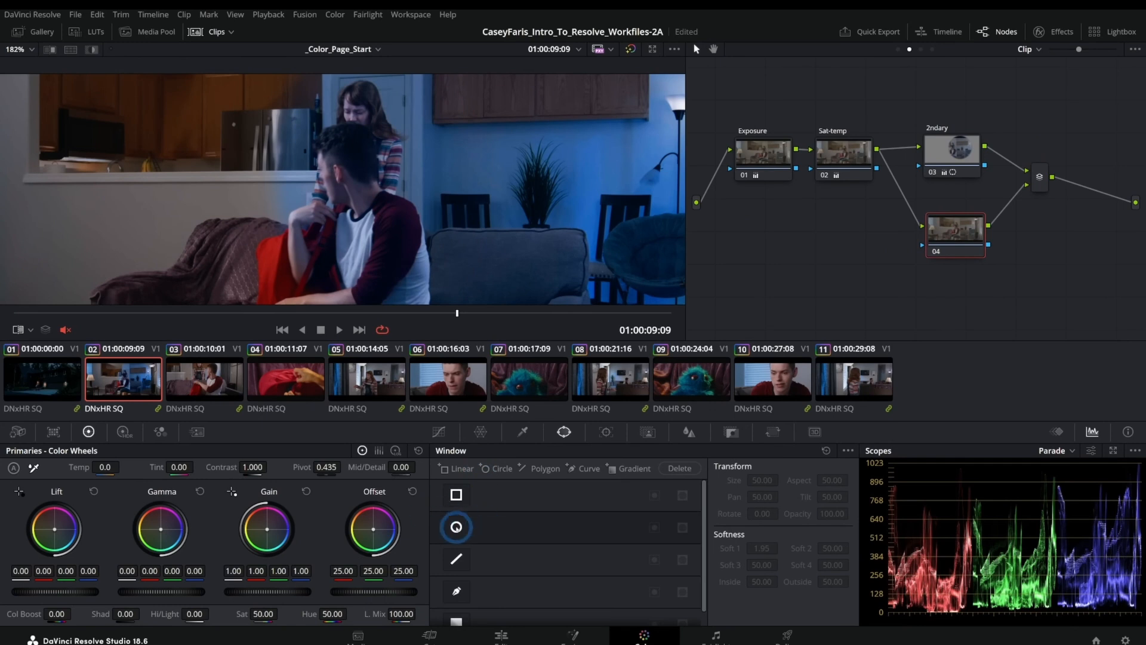
# Step: Add a circle window to layer node 04 and place it over the kitchen, at about size 50.00, pan 45.30 and tilt 51.13
pyautogui.click(456, 526)
pyautogui.scroll(-5, 443, 221)
pyautogui.scroll(3, 443, 204)
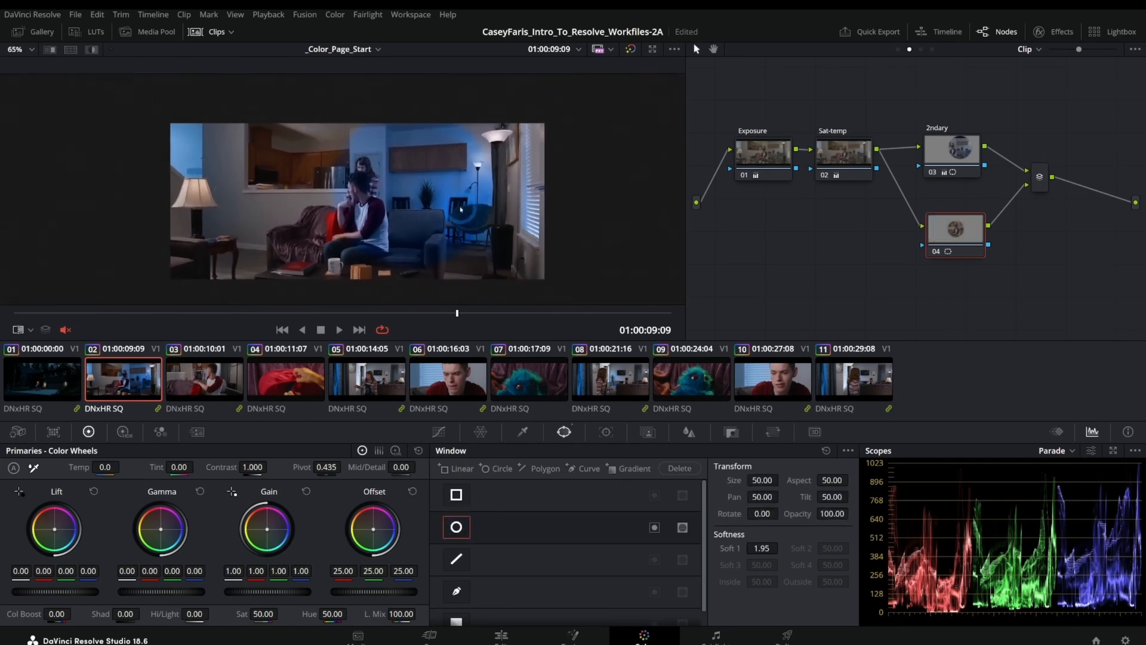
pyautogui.scroll(3, 384, 215)
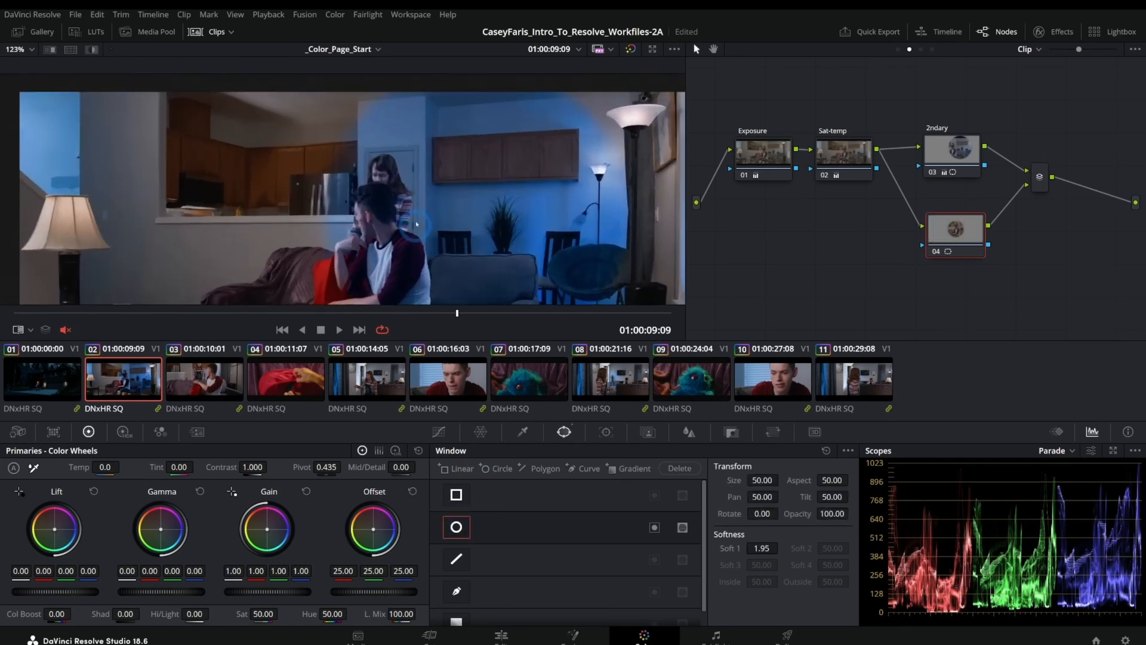
pyautogui.click(24, 329)
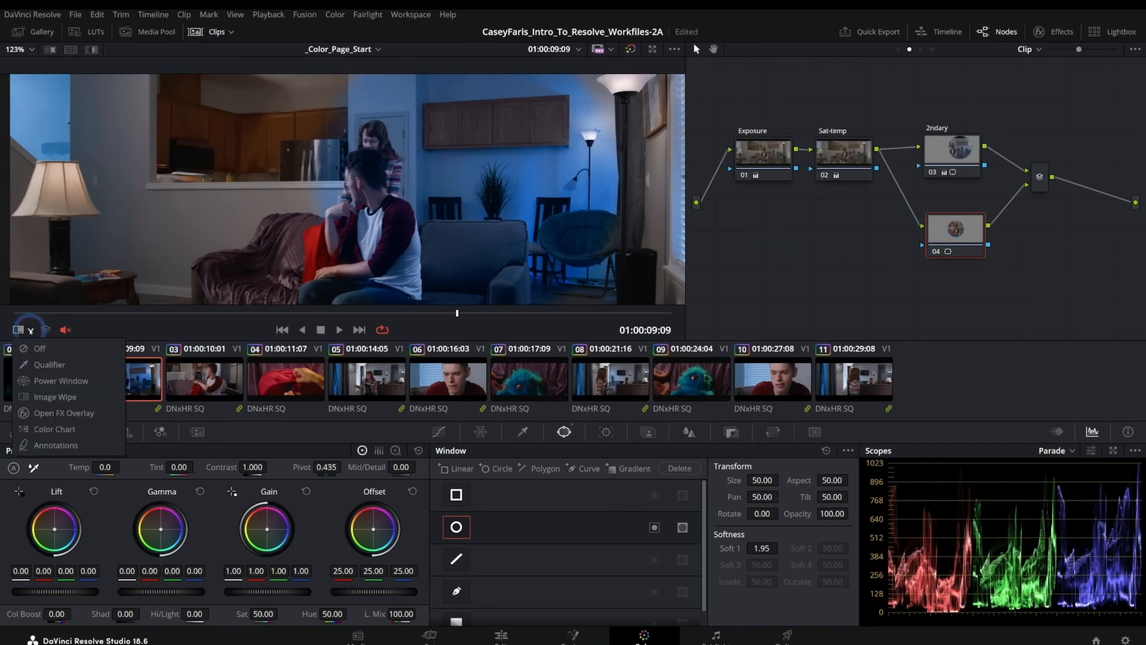
pyautogui.click(35, 366)
pyautogui.moveTo(241, 228); pyautogui.dragTo(286, 192)
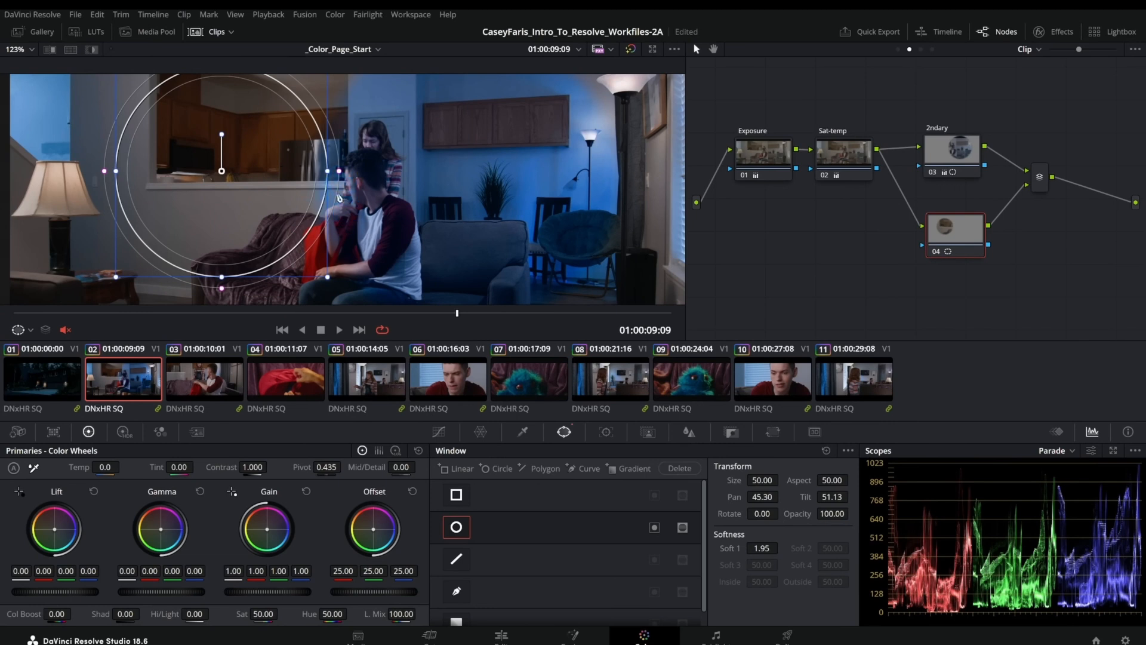
pyautogui.moveTo(335, 275); pyautogui.dragTo(348, 296)
pyautogui.moveTo(971, 233); pyautogui.dragTo(969, 235)
pyautogui.moveTo(1025, 304); pyautogui.dragTo(974, 306)
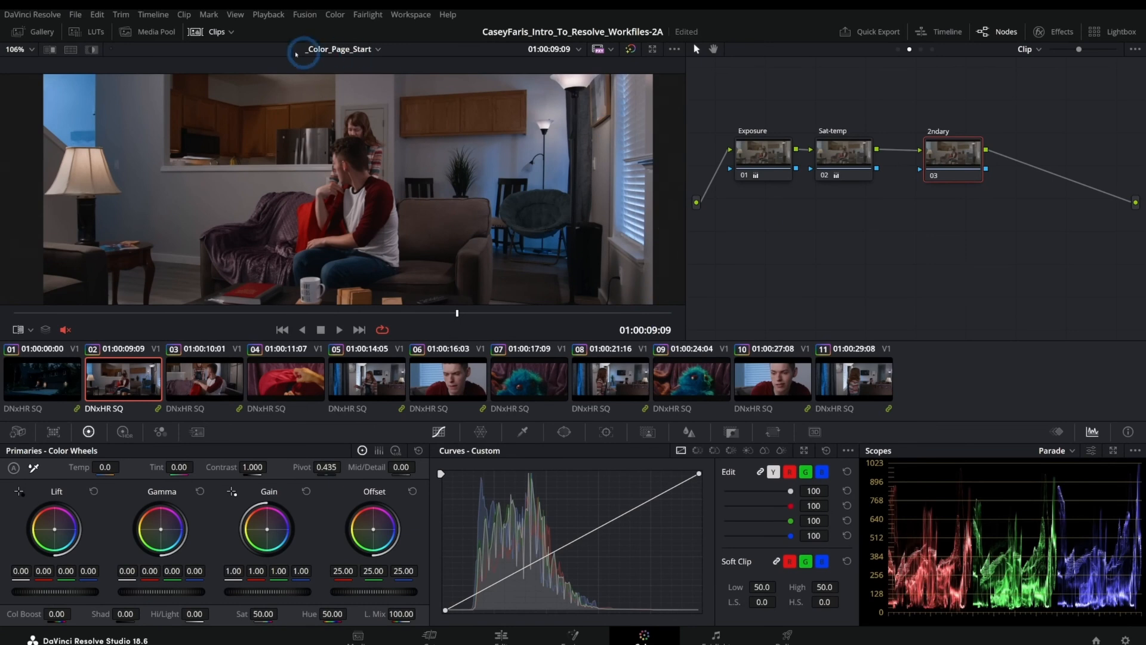
# Step: Hide the clip thumbnails and add a circle window on 2ndary around the floor lamp, at about pan 58.85, tilt 53.82 and softness 12.12
pyautogui.click(213, 33)
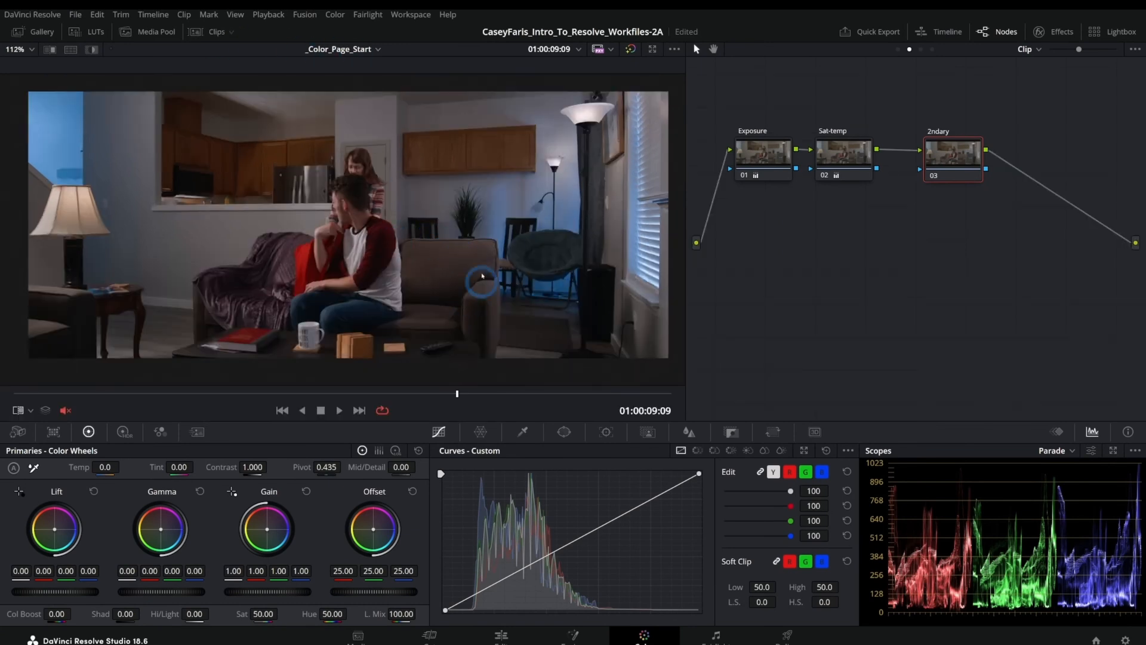
pyautogui.click(564, 431)
pyautogui.click(456, 527)
pyautogui.moveTo(445, 294); pyautogui.dragTo(530, 304)
pyautogui.moveTo(539, 217); pyautogui.dragTo(599, 283)
pyautogui.moveTo(461, 244); pyautogui.dragTo(610, 148)
# Step: Warm the floor lamp area with offset 26.67, 24.57, 22.38, hide the window outline and toggle 2ndary to compare
pyautogui.moveTo(373, 529); pyautogui.dragTo(362, 518)
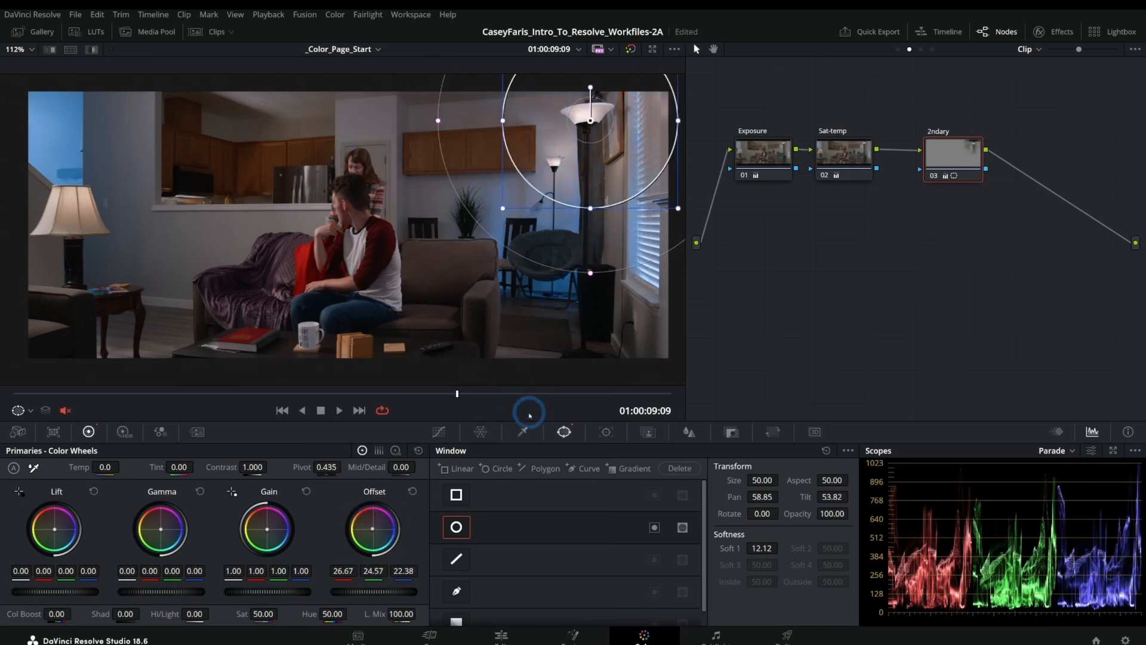
pyautogui.click(439, 432)
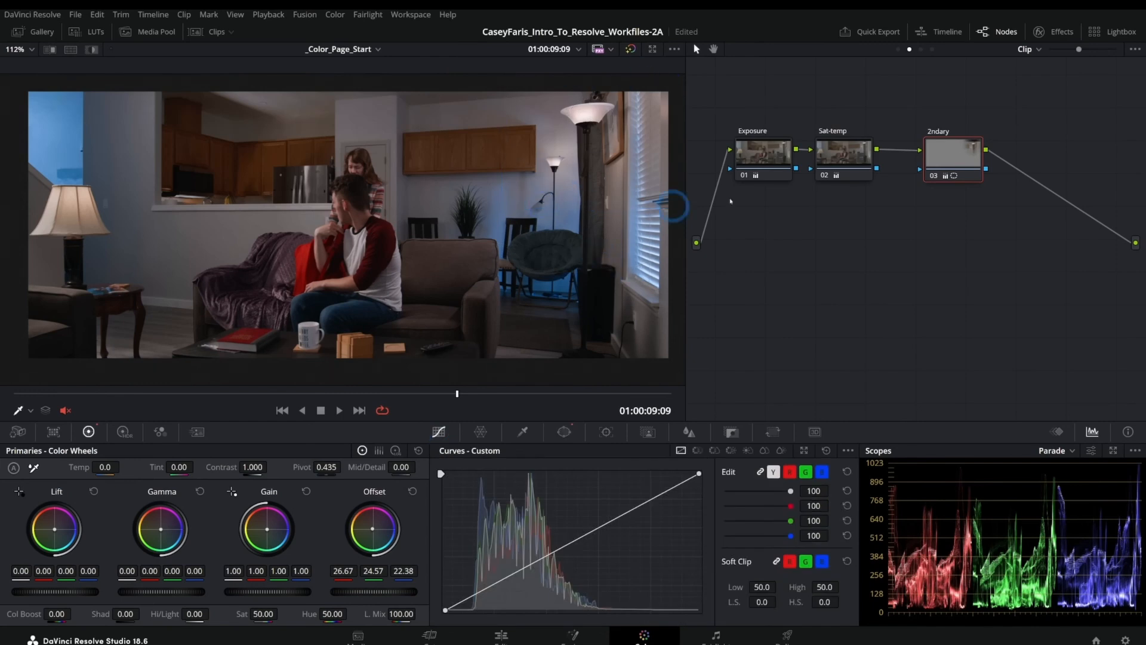
pyautogui.click(933, 177)
pyautogui.click(932, 176)
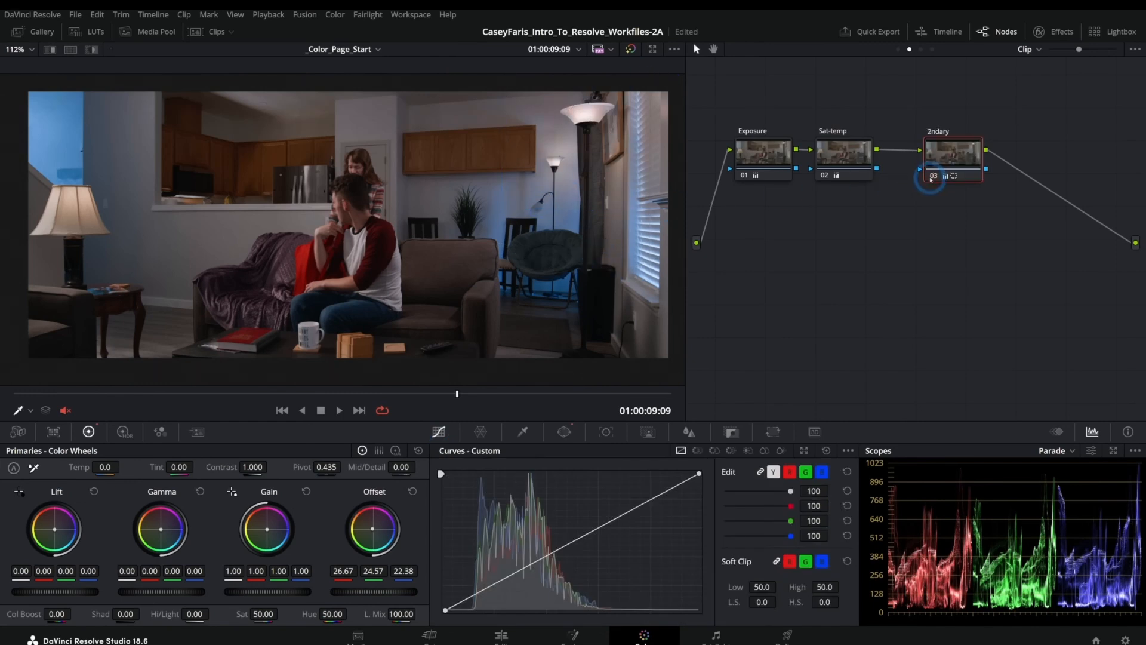
# Step: Warm the floor lamp area on 2ndary to offset 27.32, 23.85, 22.56, and bring back the clip thumbnails
pyautogui.moveTo(375, 530)
pyautogui.mouseDown()
pyautogui.moveTo(354, 501)
pyautogui.moveTo(374, 529)
pyautogui.mouseUp()
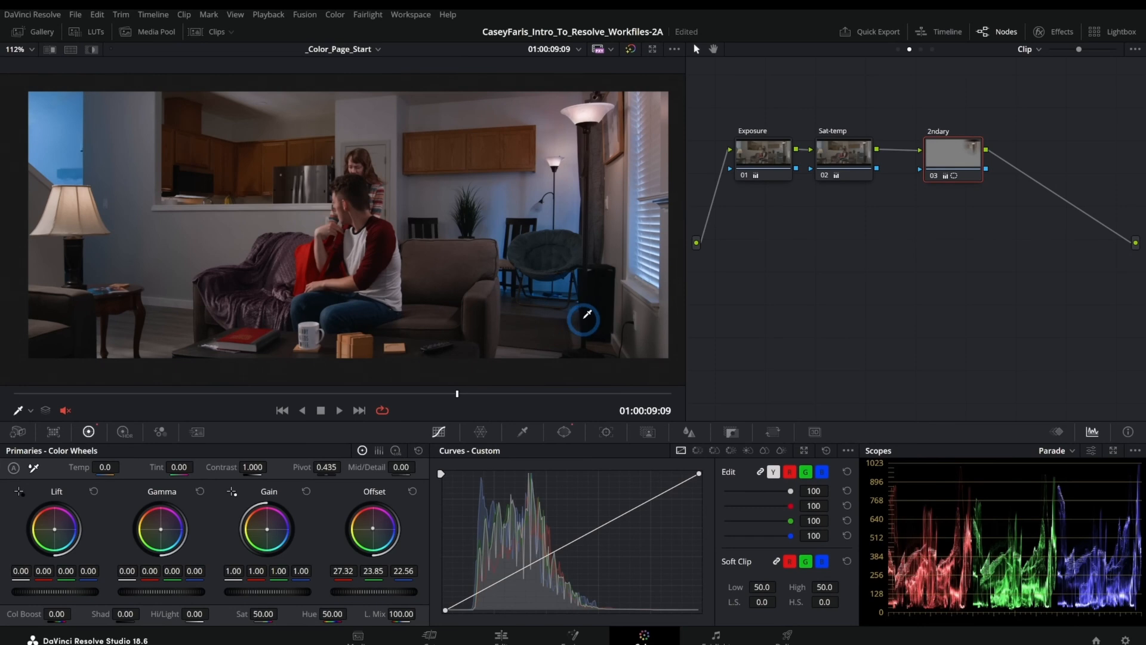
pyautogui.press('Down')
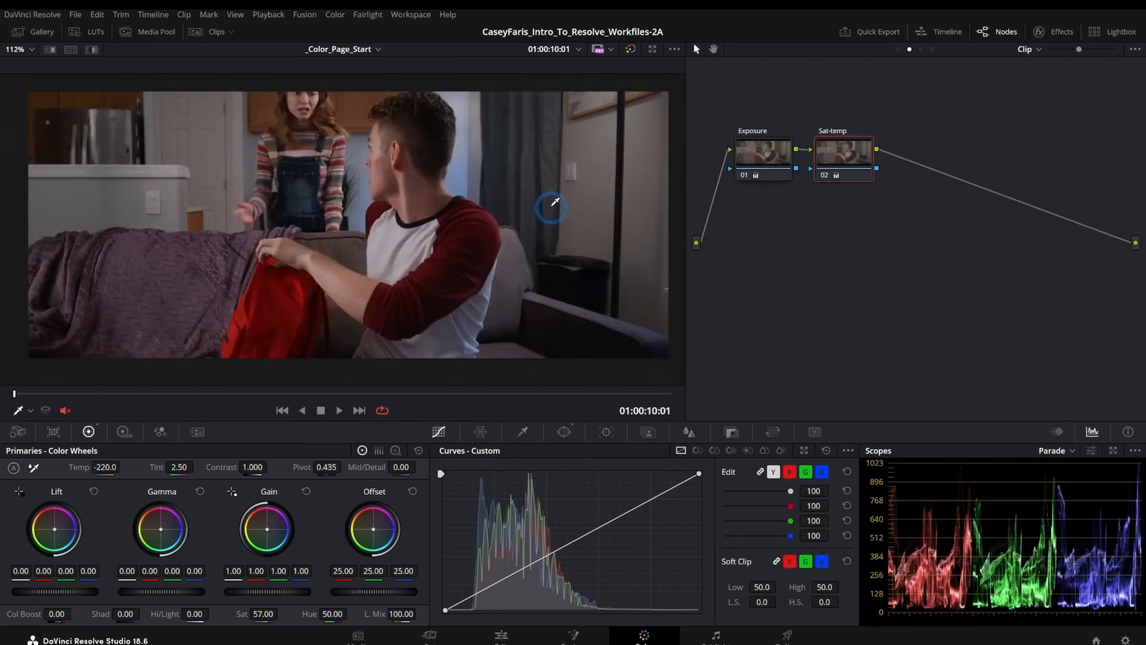
pyautogui.click(212, 32)
# Step: Flip between clips 02, 03 and 04 and scrub clip 04 to 01:00:12:17 to compare the red backpack's color
pyautogui.press('Down')
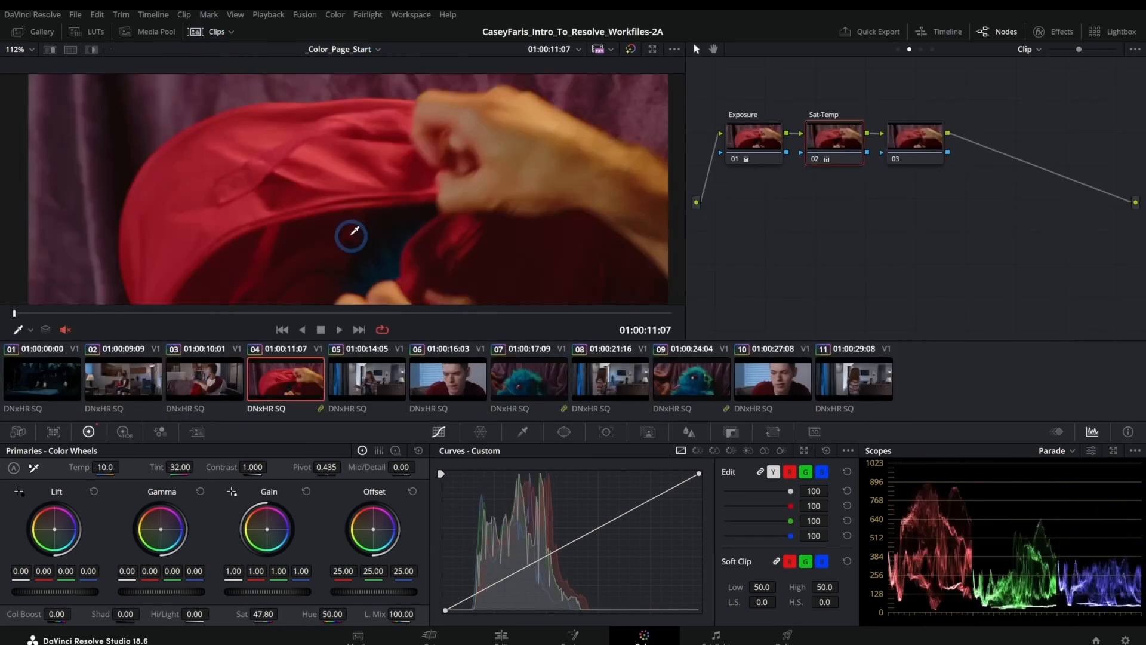
pyautogui.press('Down')
pyautogui.press('Up')
pyautogui.press('Up')
pyautogui.press('Up')
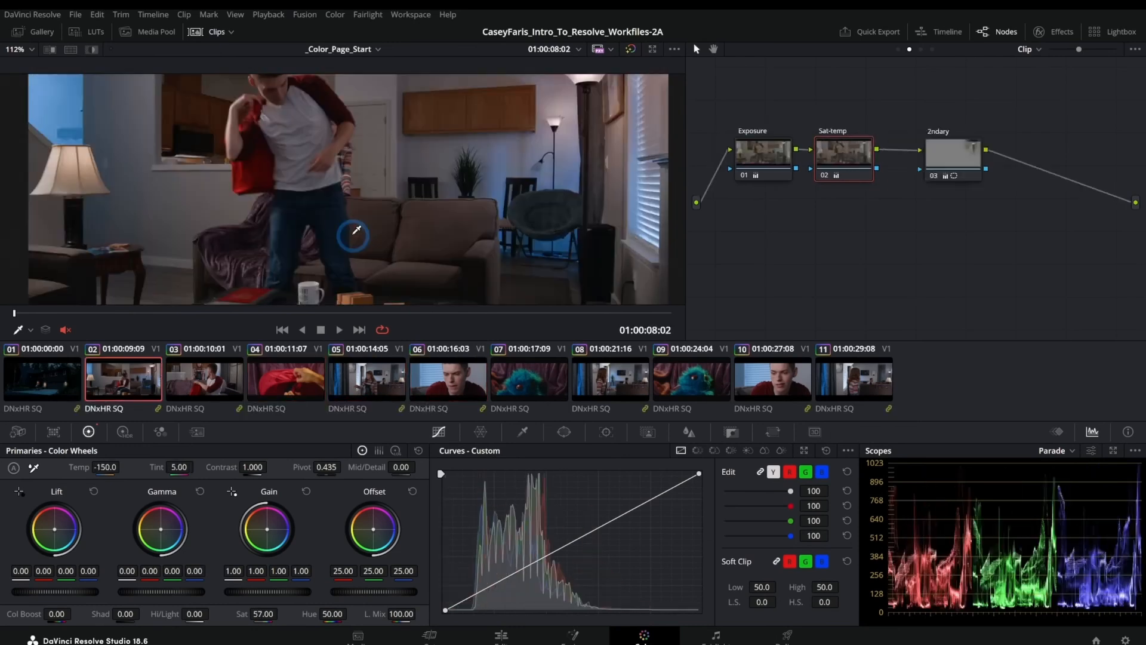
pyautogui.press('Down')
pyautogui.click(212, 31)
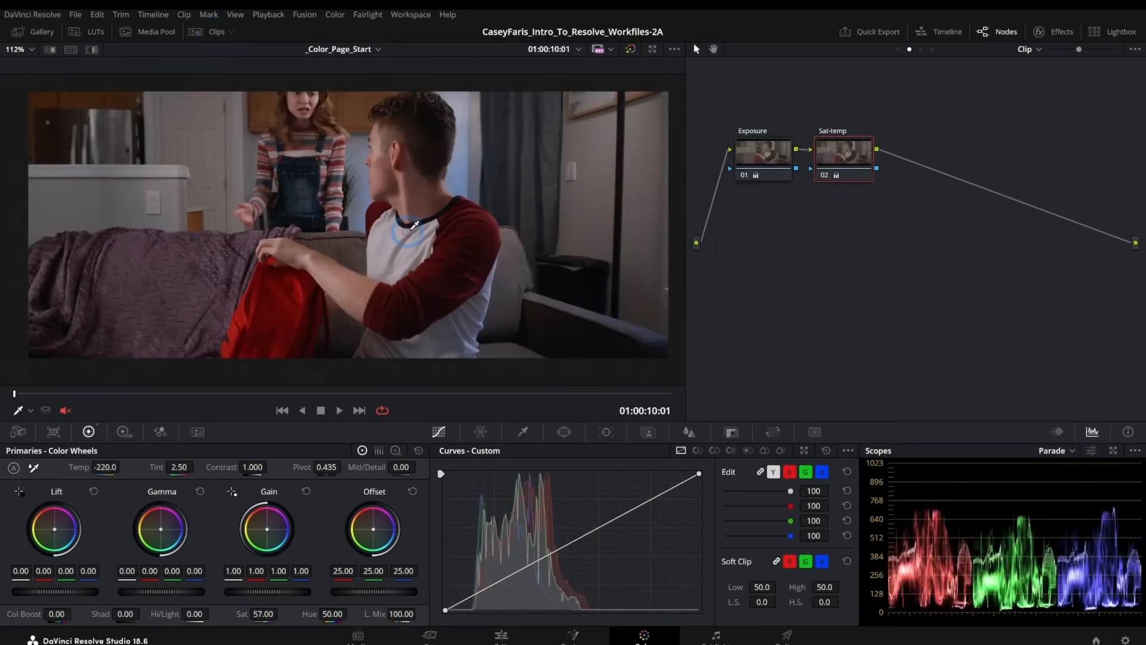
pyautogui.press('Up')
pyautogui.press('Down')
pyautogui.press('Up')
pyautogui.press('Down')
pyautogui.press('Up')
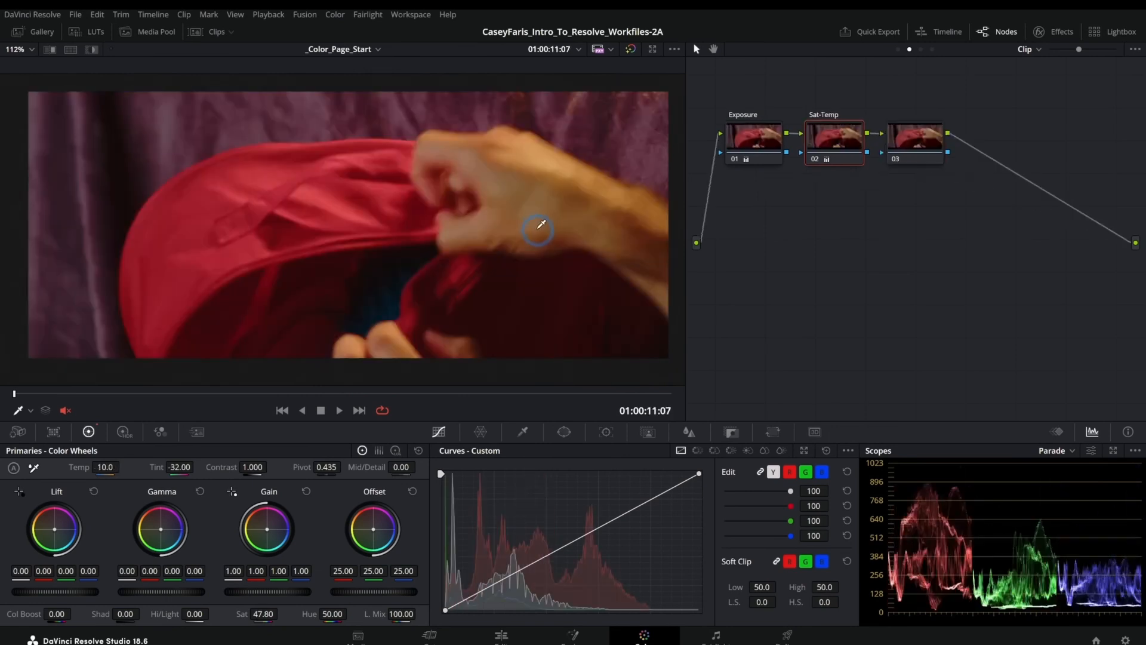
pyautogui.click(899, 161)
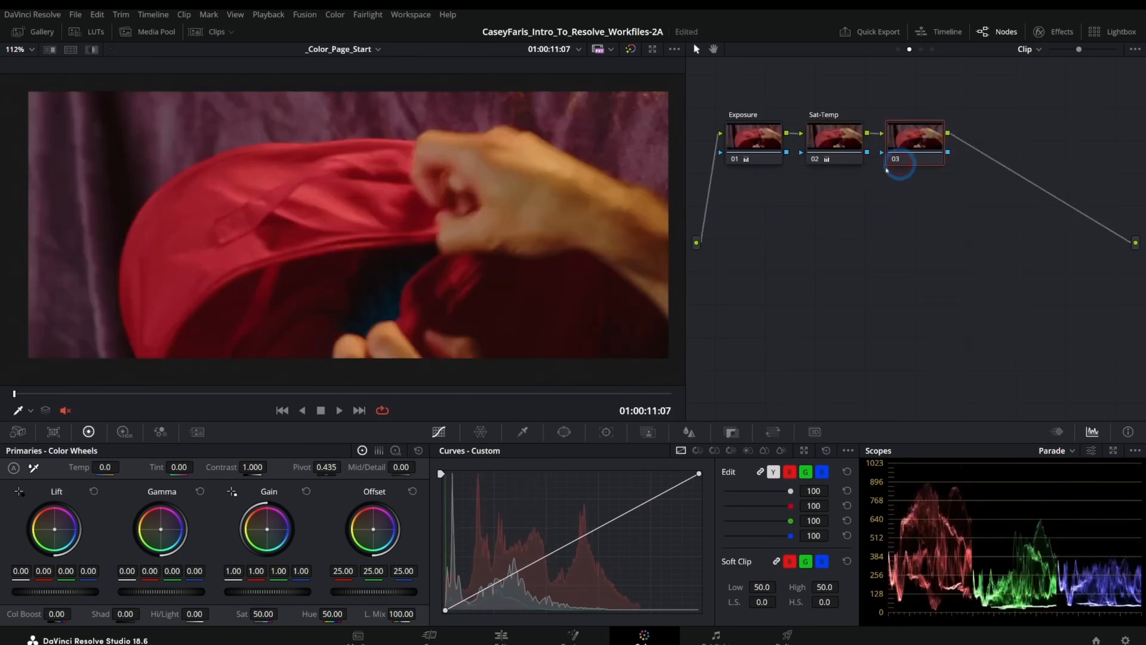
pyautogui.moveTo(179, 394); pyautogui.dragTo(338, 394)
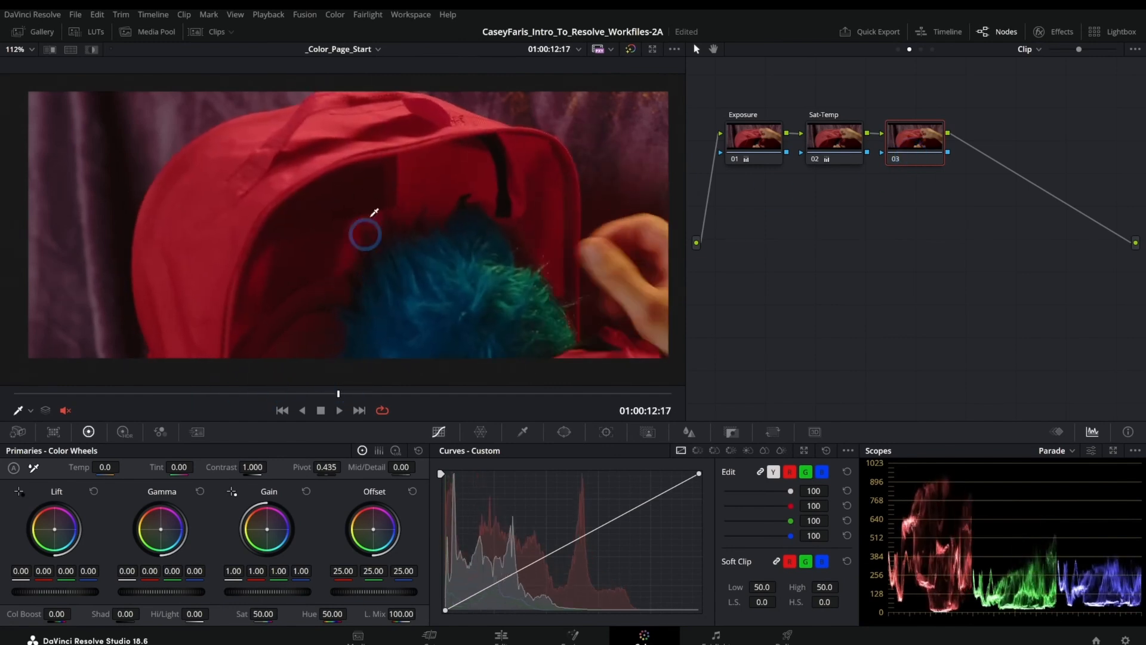
# Step: Grab a still of clip 03 and wipe it against clip 04 to compare the red backpack
pyautogui.click(33, 32)
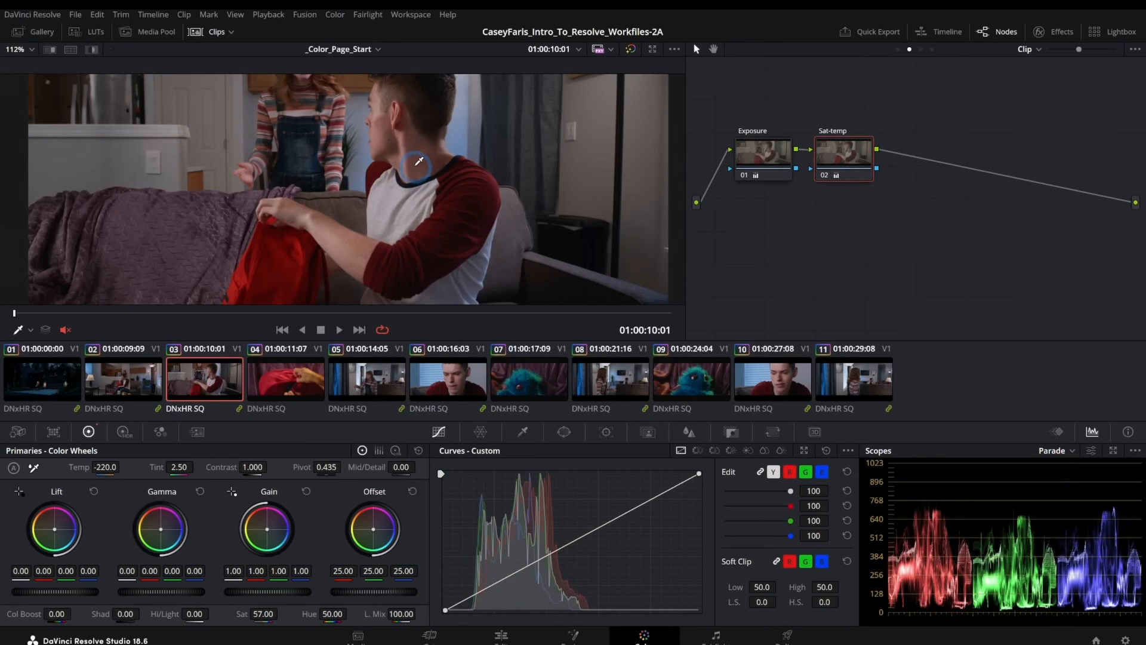
pyautogui.rightClick(418, 161)
pyautogui.click(819, 173)
pyautogui.click(298, 398)
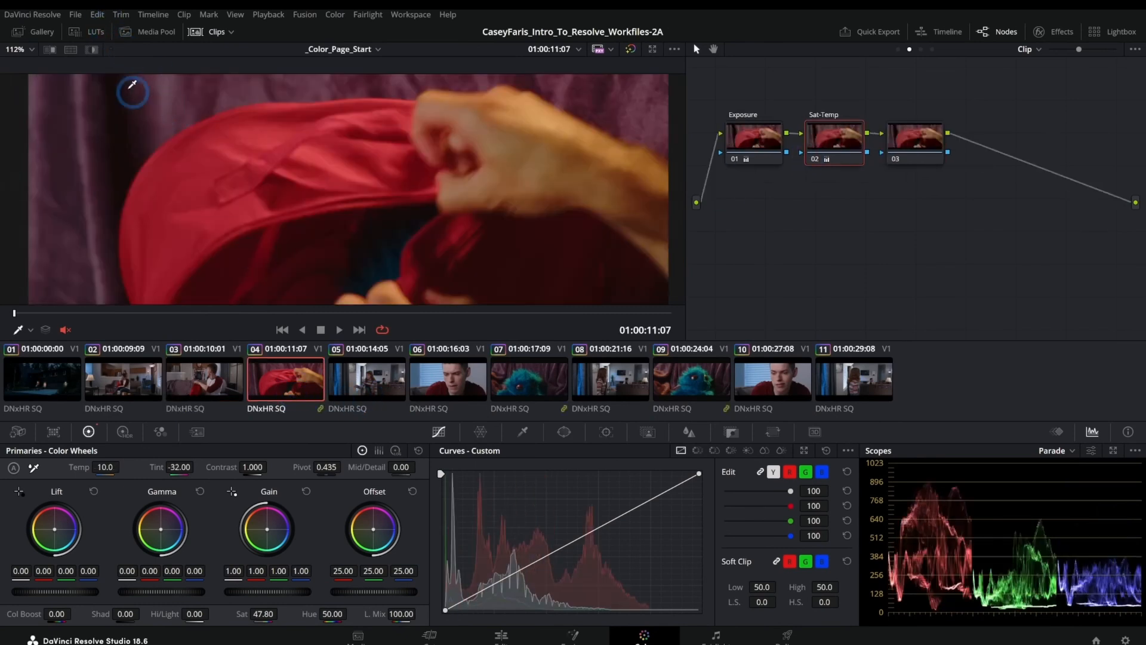
pyautogui.click(50, 49)
pyautogui.moveTo(502, 195); pyautogui.dragTo(129, 196)
pyautogui.click(913, 141)
pyautogui.moveTo(446, 262); pyautogui.dragTo(276, 219)
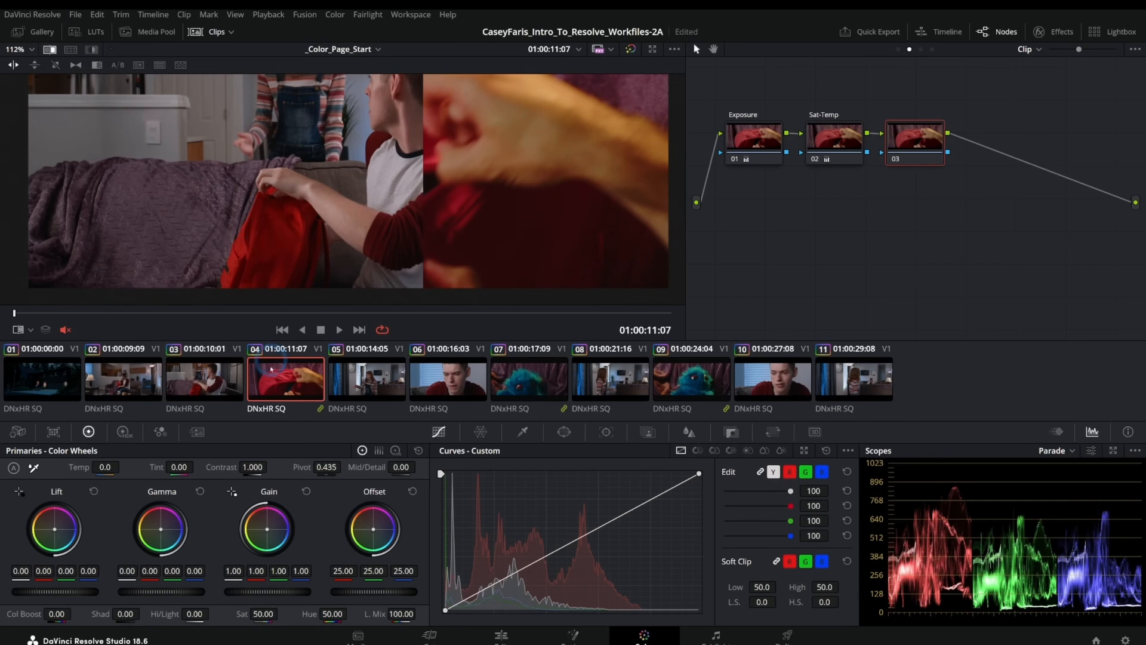
# Step: Add a serial node on clip 03 with a circle window over the red backpack, at about pan 47.12 and tilt 46.85
pyautogui.click(208, 373)
pyautogui.click(867, 174)
pyautogui.hotkey('alt', 's')
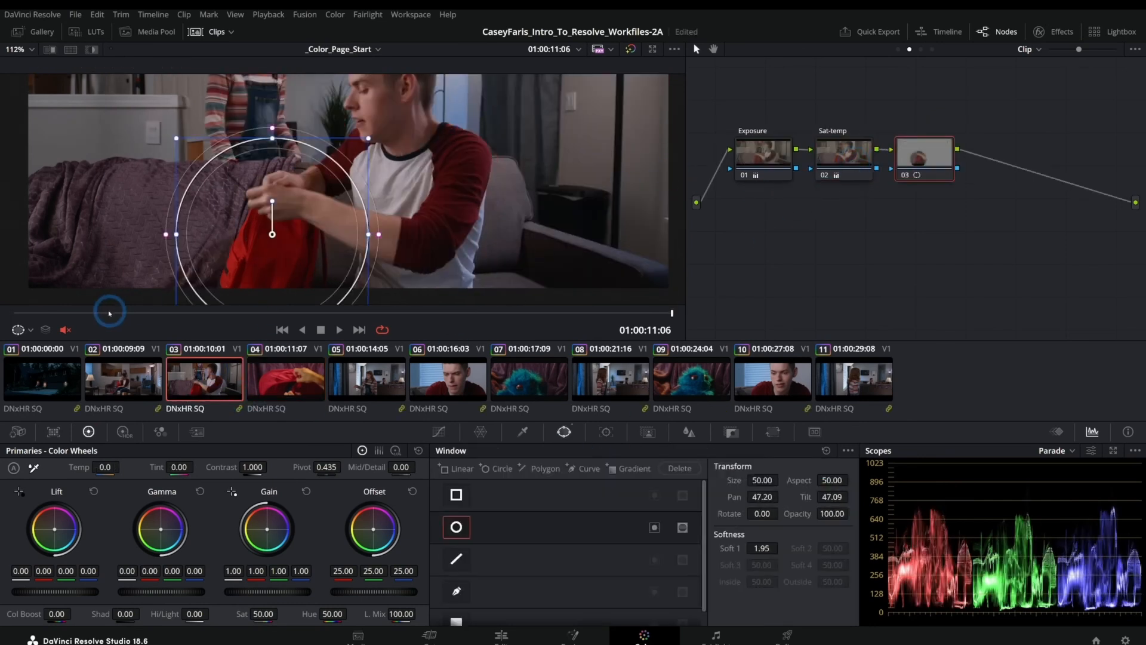
pyautogui.moveTo(107, 312); pyautogui.dragTo(61, 322)
pyautogui.moveTo(297, 235); pyautogui.dragTo(294, 242)
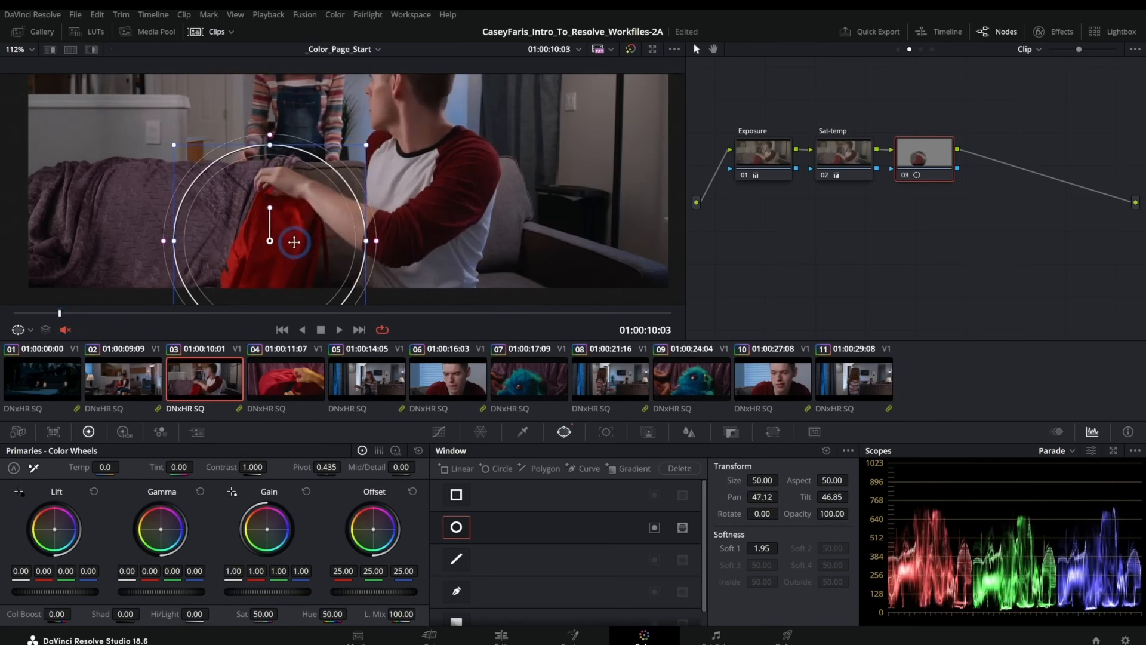
# Step: Lower the red backpack's saturation to about 0.77 at input hue 252.39 with the Hue Vs Sat curve
pyautogui.click(439, 431)
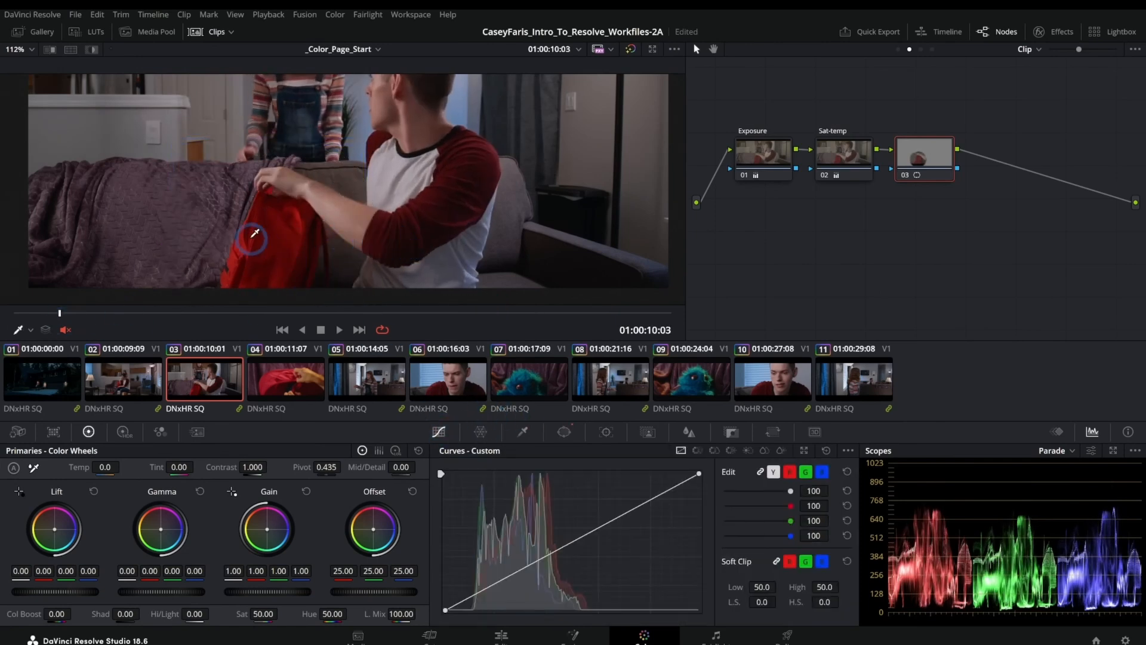
pyautogui.click(697, 451)
pyautogui.scroll(5, 228, 286)
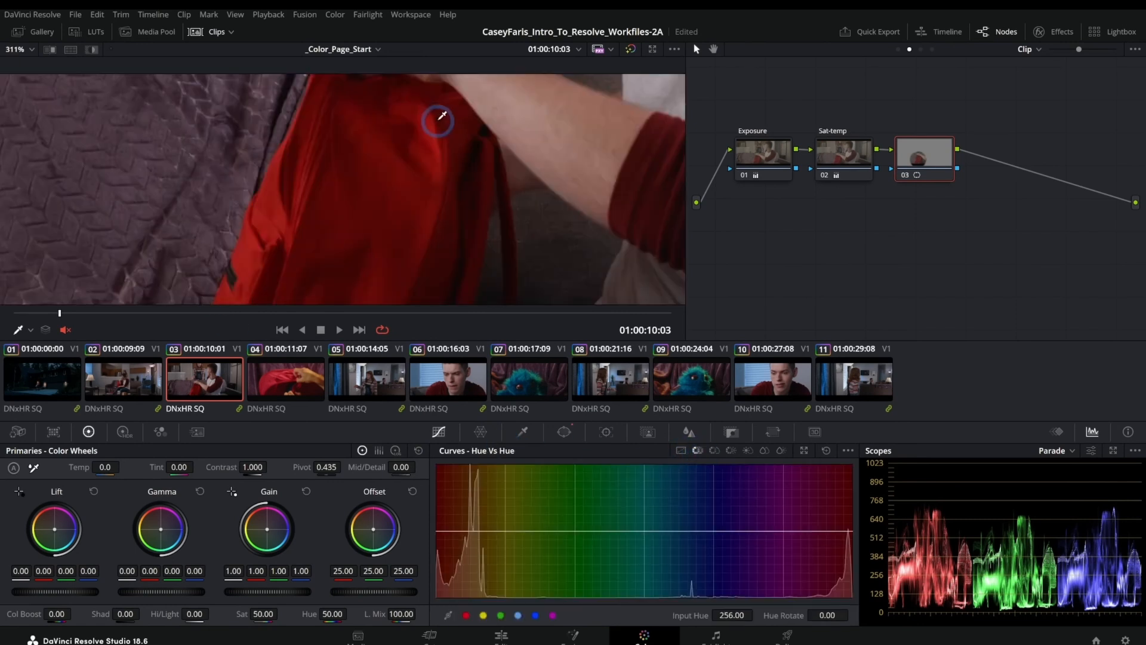
pyautogui.click(714, 450)
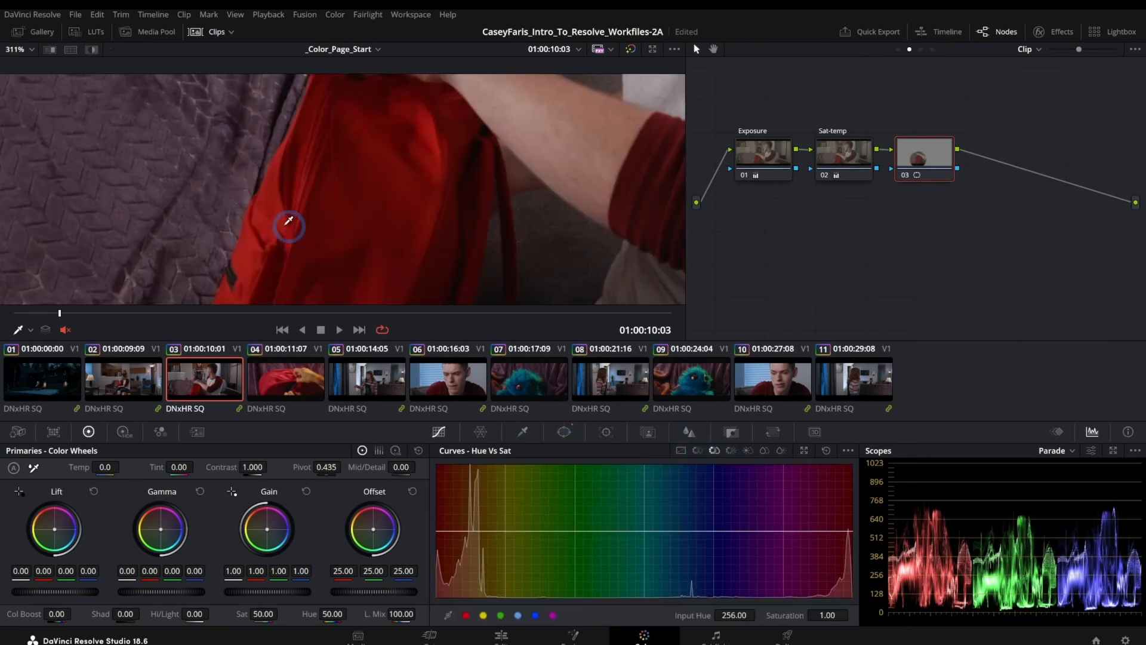
pyautogui.click(262, 229)
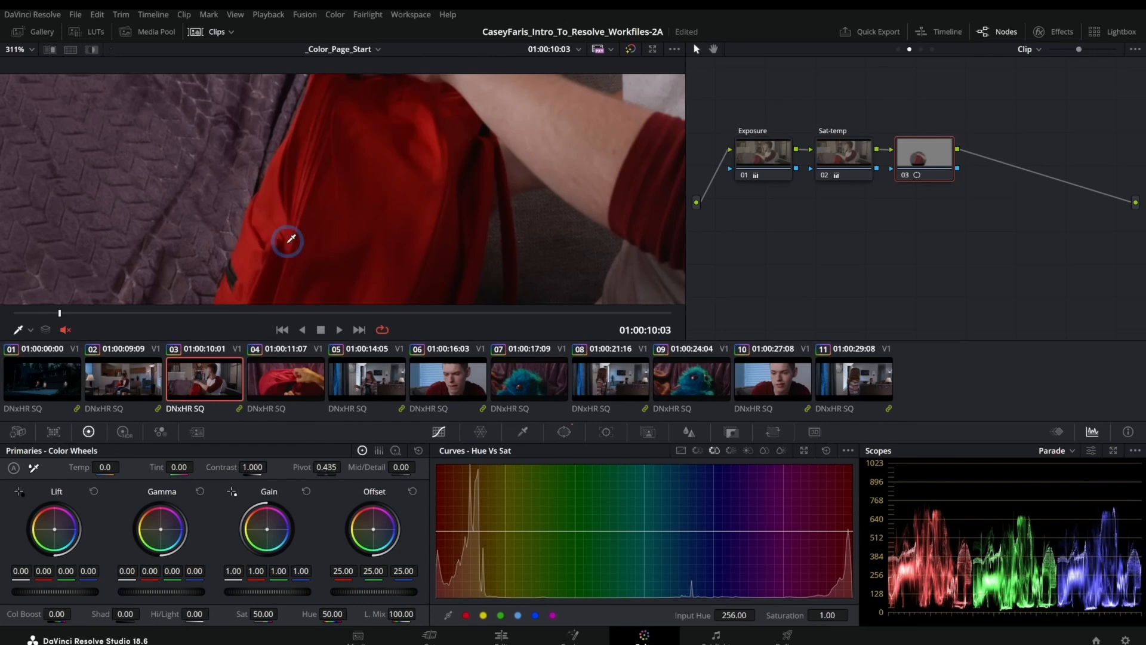
pyautogui.click(851, 532)
pyautogui.moveTo(852, 532); pyautogui.dragTo(848, 546)
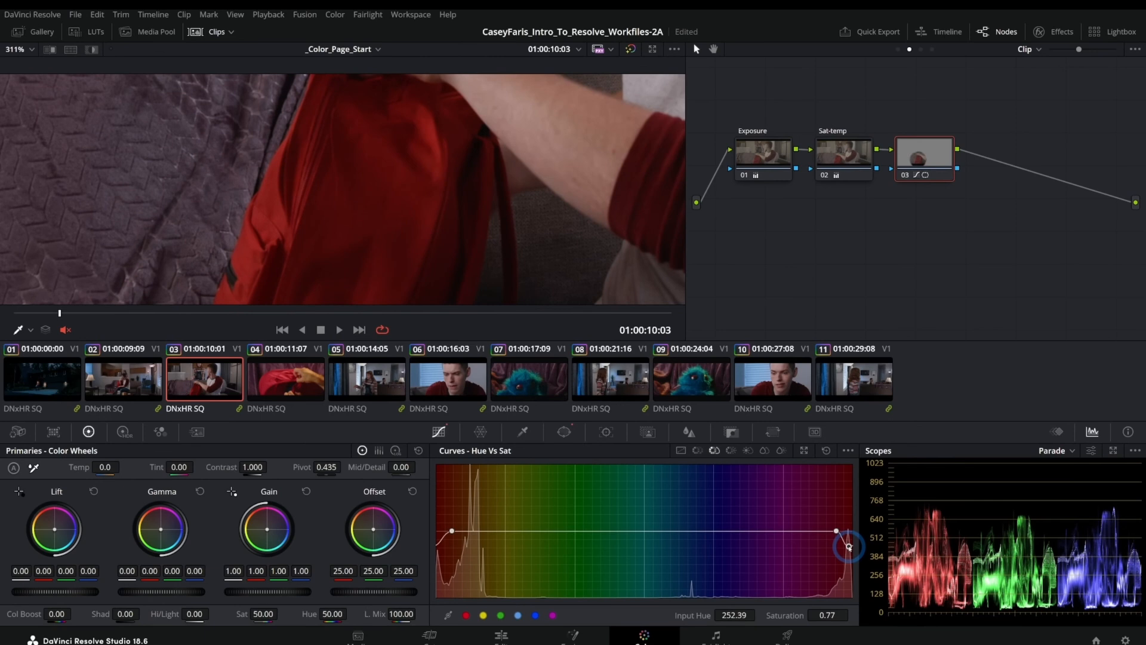
# Step: Toggle node 03 off and on and flip between clips 03 and 04 to compare the backpack's saturation
pyautogui.scroll(-3, 450, 239)
pyautogui.click(904, 174)
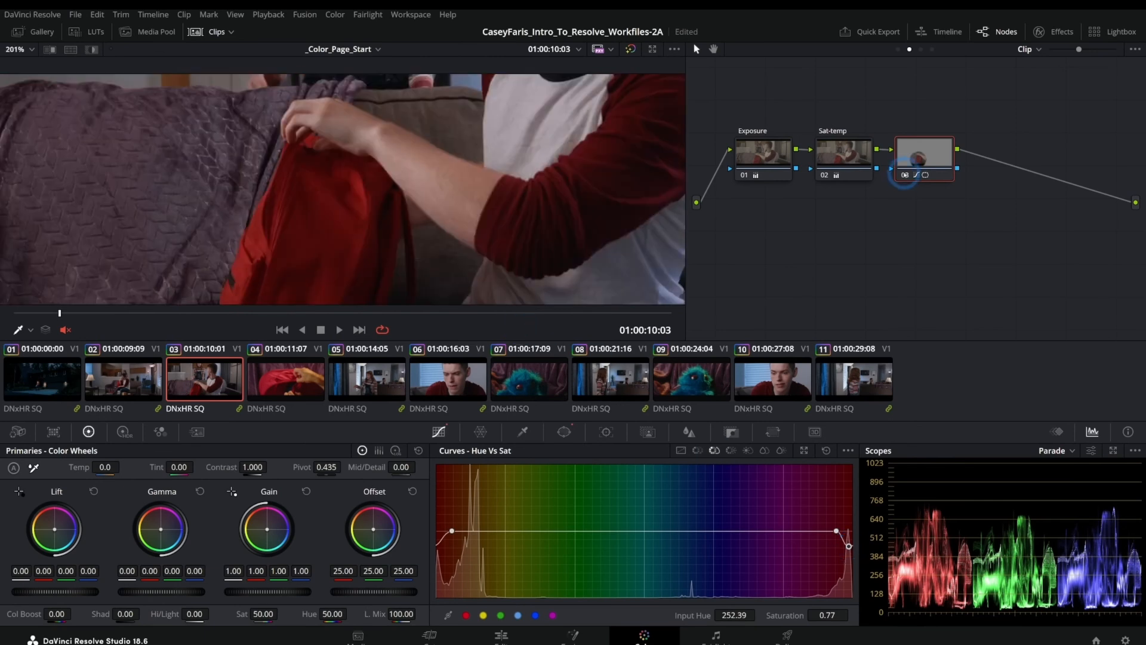
pyautogui.click(905, 175)
pyautogui.click(904, 175)
pyautogui.click(905, 175)
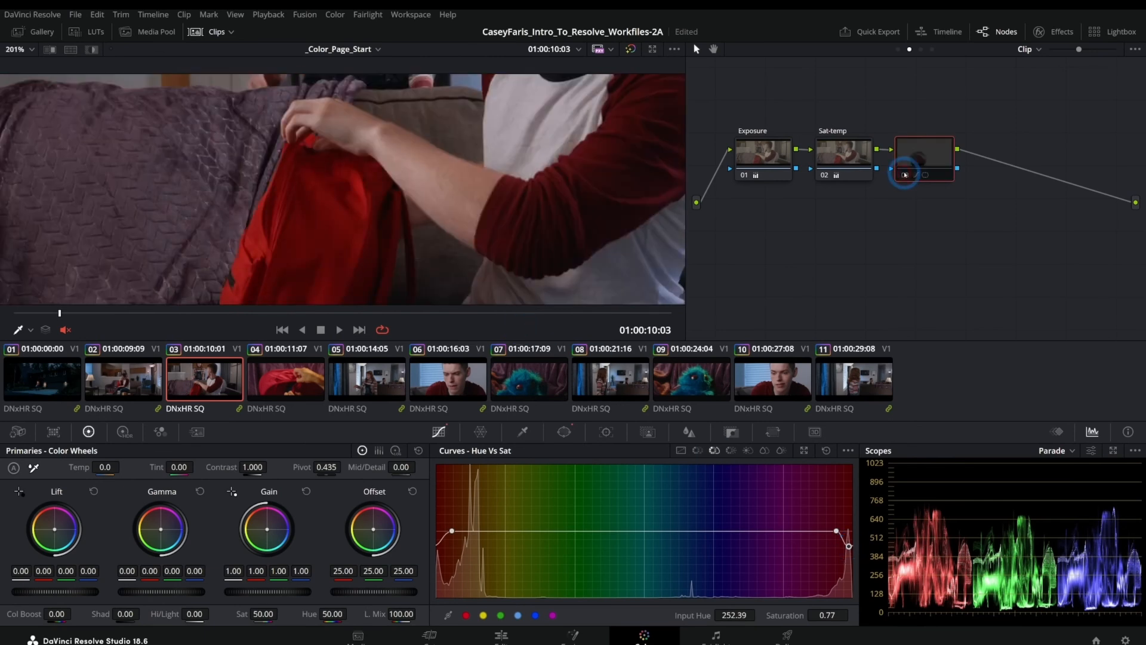
pyautogui.click(904, 175)
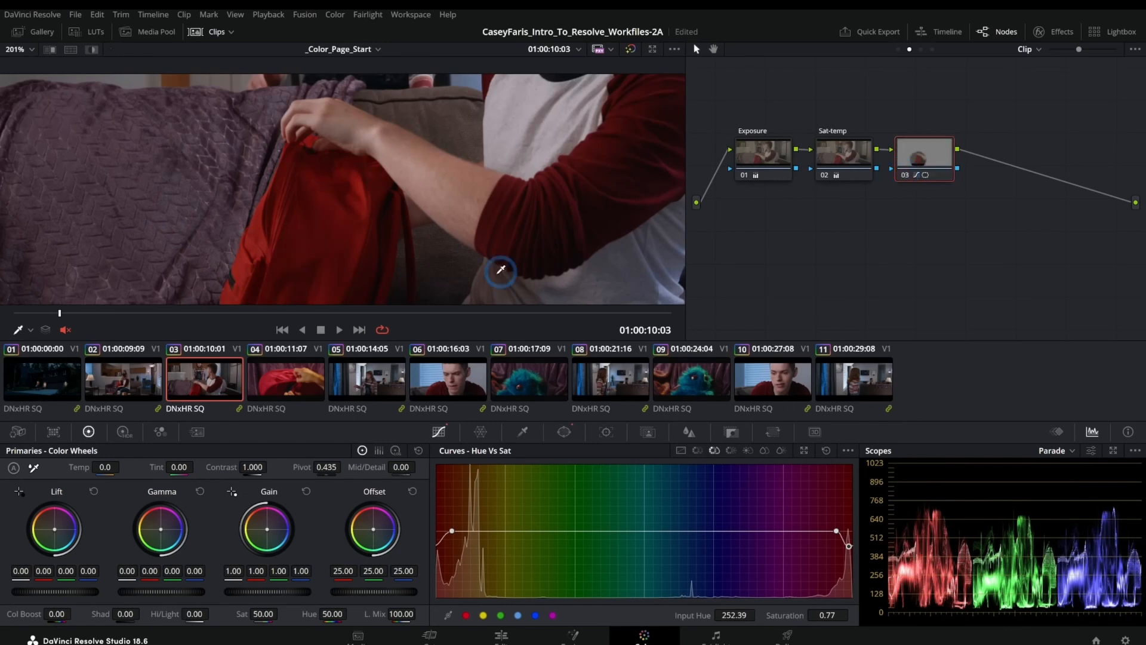
pyautogui.click(272, 374)
pyautogui.scroll(-3, 376, 242)
pyautogui.click(206, 373)
pyautogui.click(286, 376)
# Step: Add a serial node on clip 05 with a circle window around the far lamps, at about pan 60.85, tilt 50.84 and softness 7.96
pyautogui.click(385, 385)
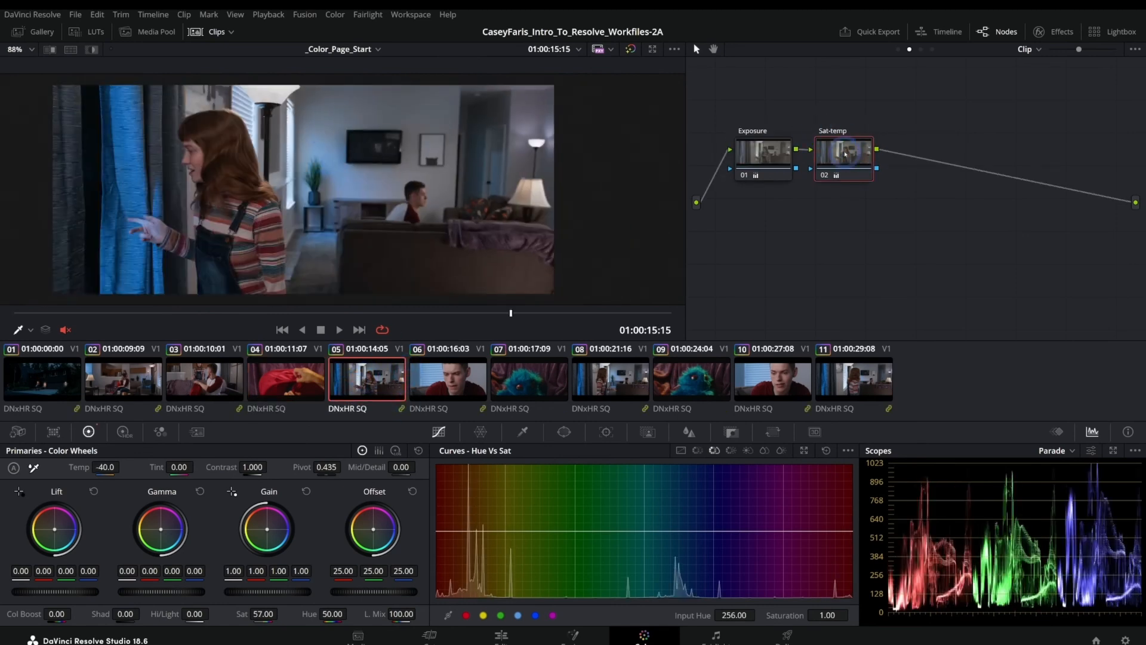
pyautogui.hotkey('alt', 's')
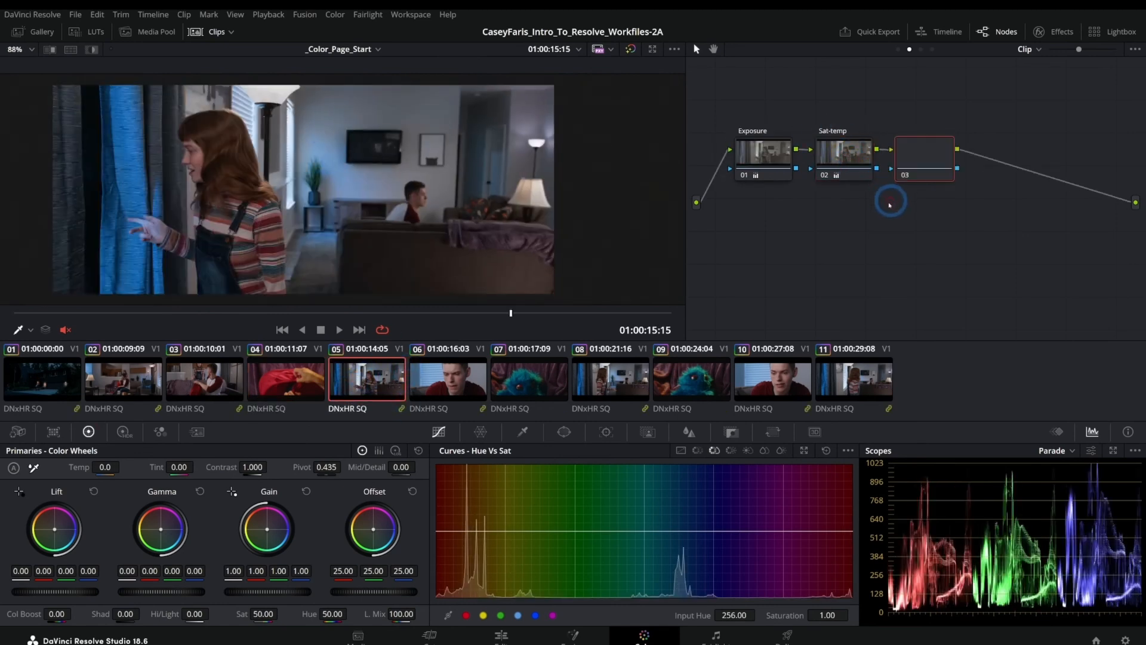
pyautogui.click(564, 431)
pyautogui.click(456, 527)
pyautogui.moveTo(359, 224); pyautogui.dragTo(535, 228)
pyautogui.moveTo(555, 267); pyautogui.dragTo(535, 249)
pyautogui.moveTo(543, 194); pyautogui.dragTo(568, 194)
pyautogui.moveTo(478, 213); pyautogui.dragTo(534, 192)
# Step: Warm the far lamps to temp 460.0 and refine their window to about aspect 47.96, tilt 51.00 and softness 11.23
pyautogui.moveTo(105, 467); pyautogui.dragTo(135, 469)
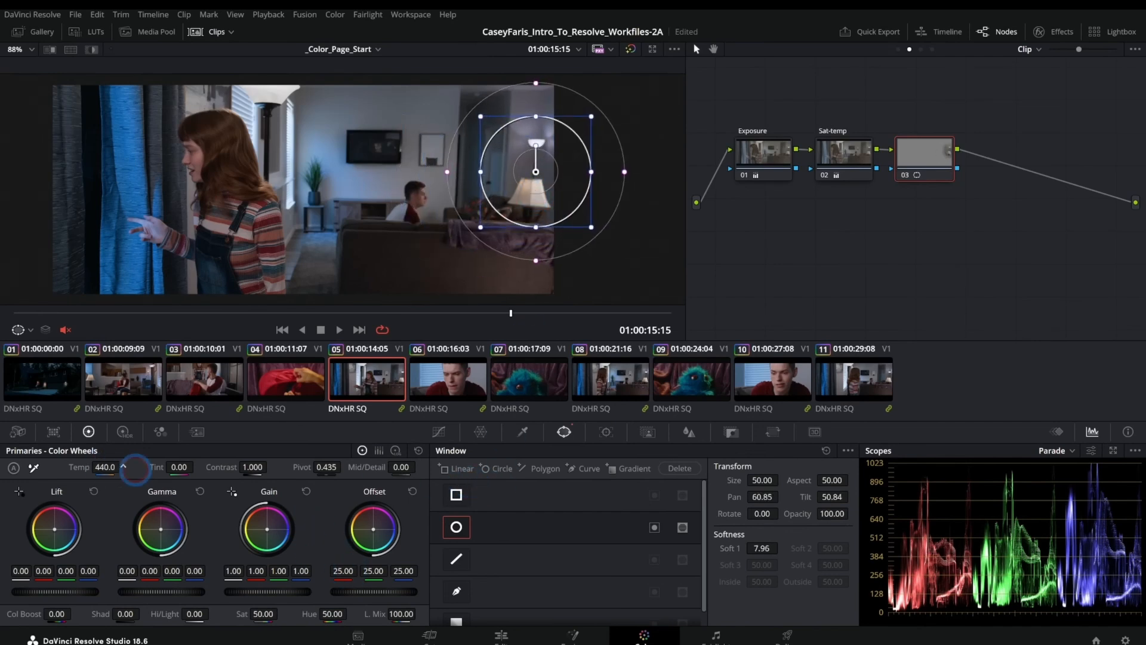
pyautogui.click(438, 431)
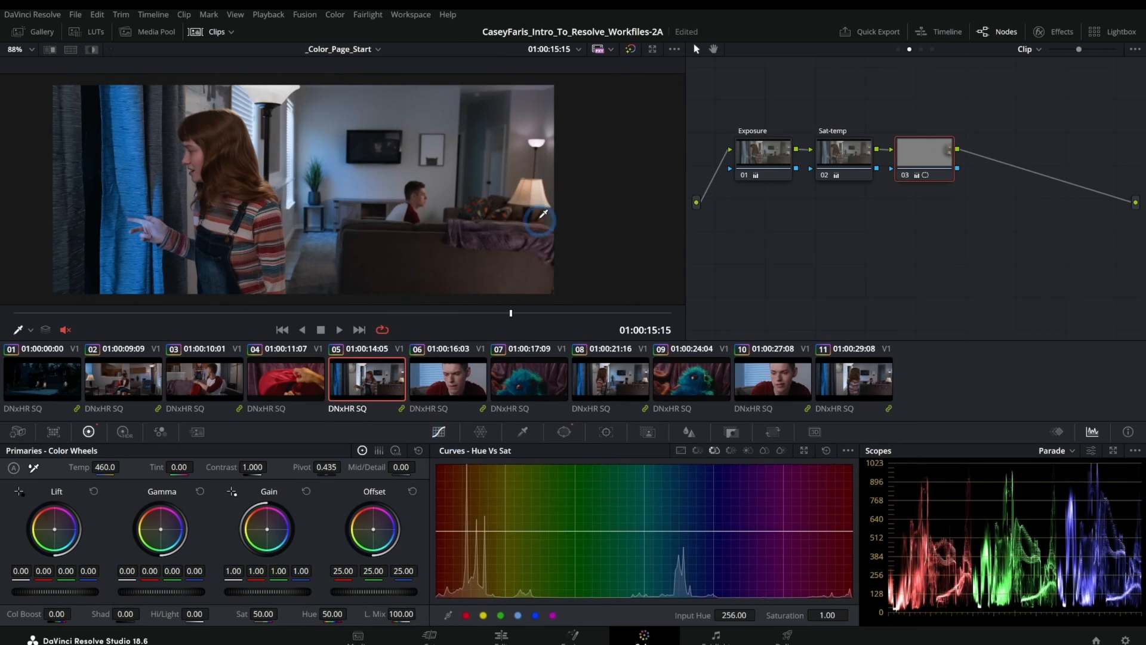
pyautogui.click(564, 431)
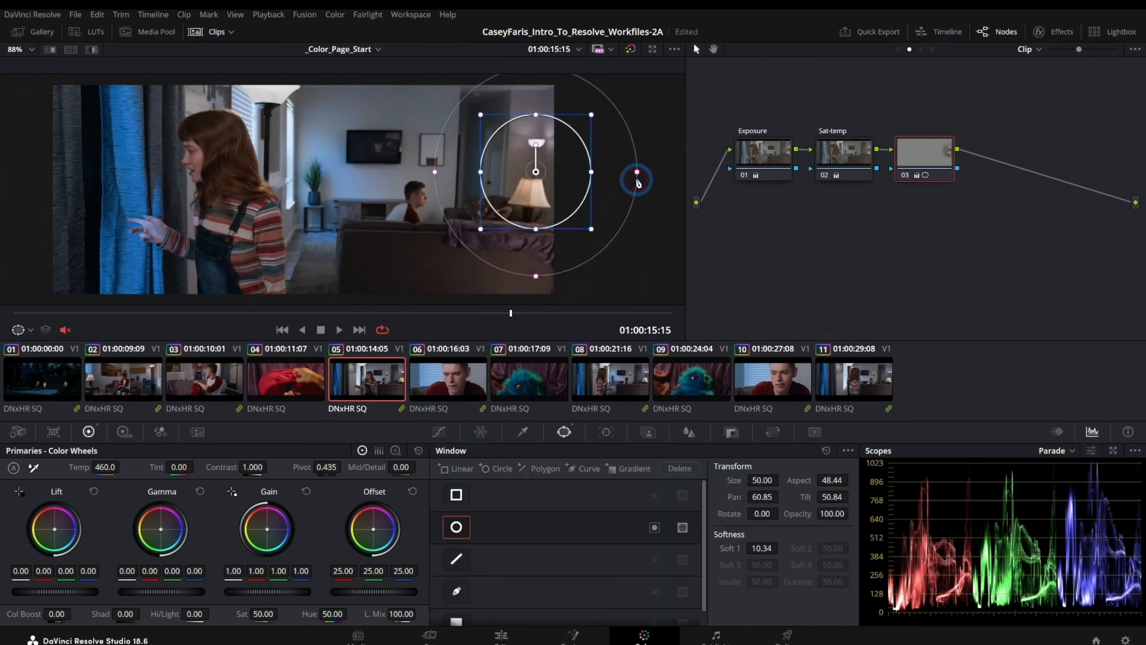
pyautogui.moveTo(539, 227); pyautogui.dragTo(526, 186)
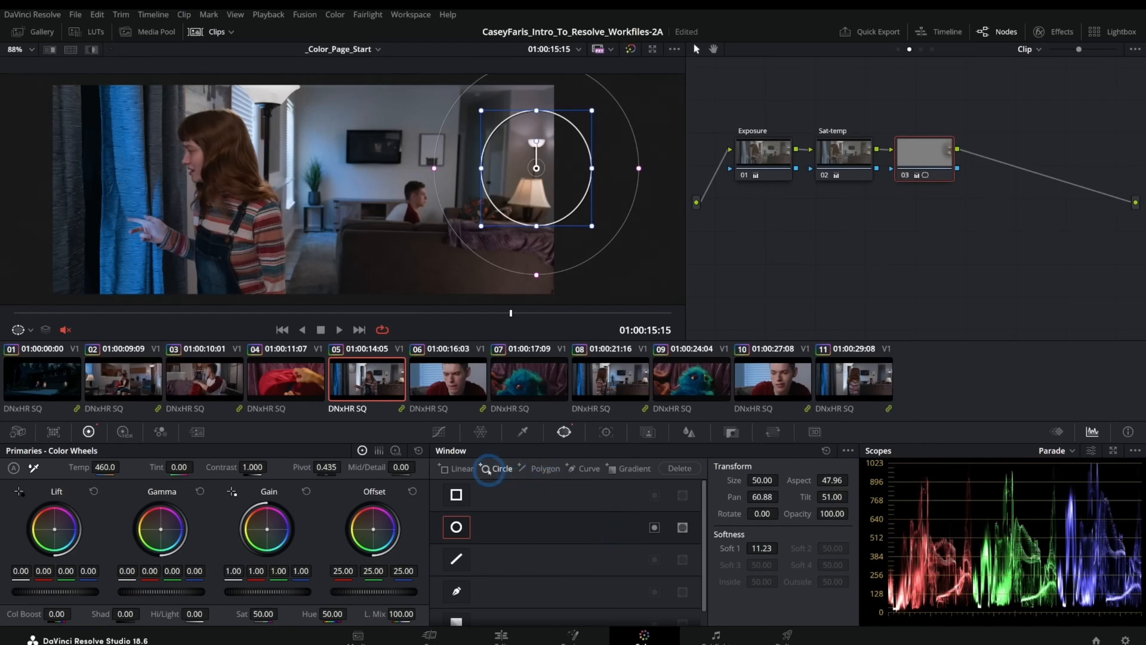
# Step: Add a second circle window around the near floor lamp, with softness about 14.52, and toggle node 03 to compare
pyautogui.click(488, 468)
pyautogui.moveTo(347, 207); pyautogui.dragTo(317, 102)
pyautogui.moveTo(274, 169); pyautogui.dragTo(273, 221)
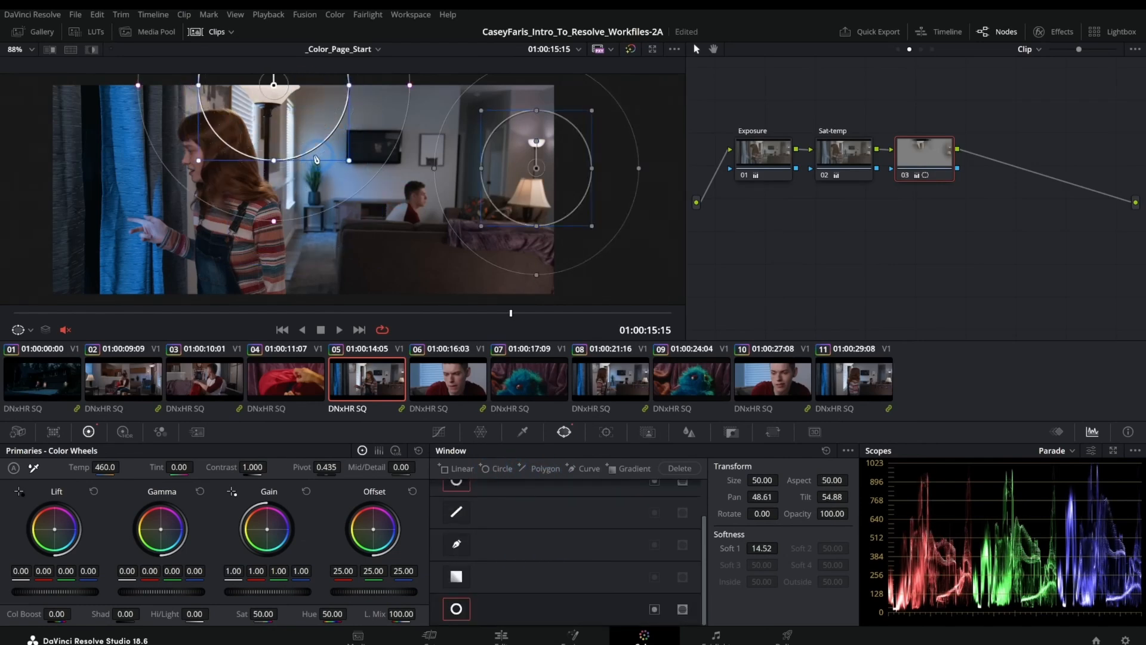
pyautogui.moveTo(276, 166); pyautogui.dragTo(269, 124)
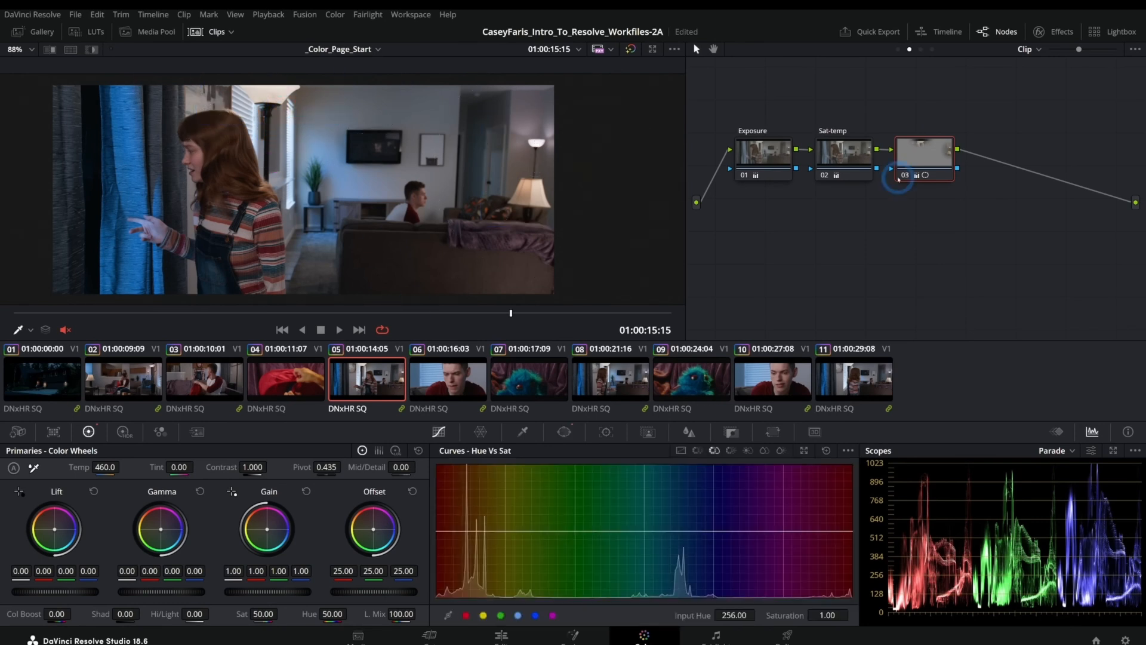
pyautogui.click(903, 177)
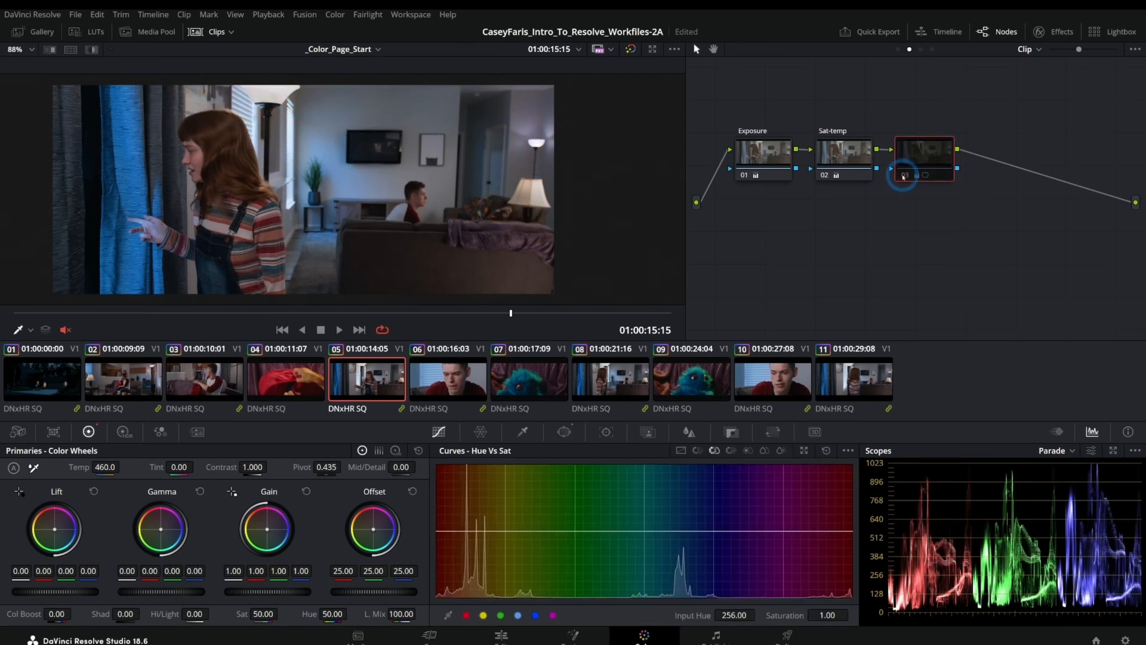
pyautogui.click(903, 177)
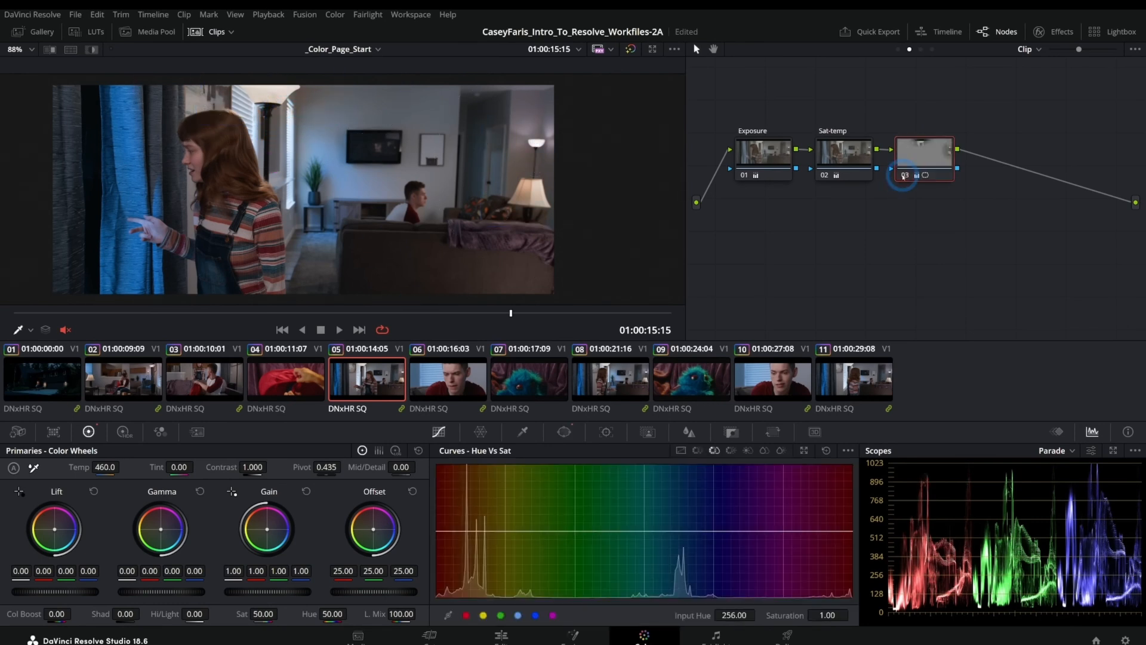
# Step: Add a serial node on clip 06 and lower the window blue in Hue Vs Sat to saturation 0.60 at input hue about 106.13
pyautogui.press('Down')
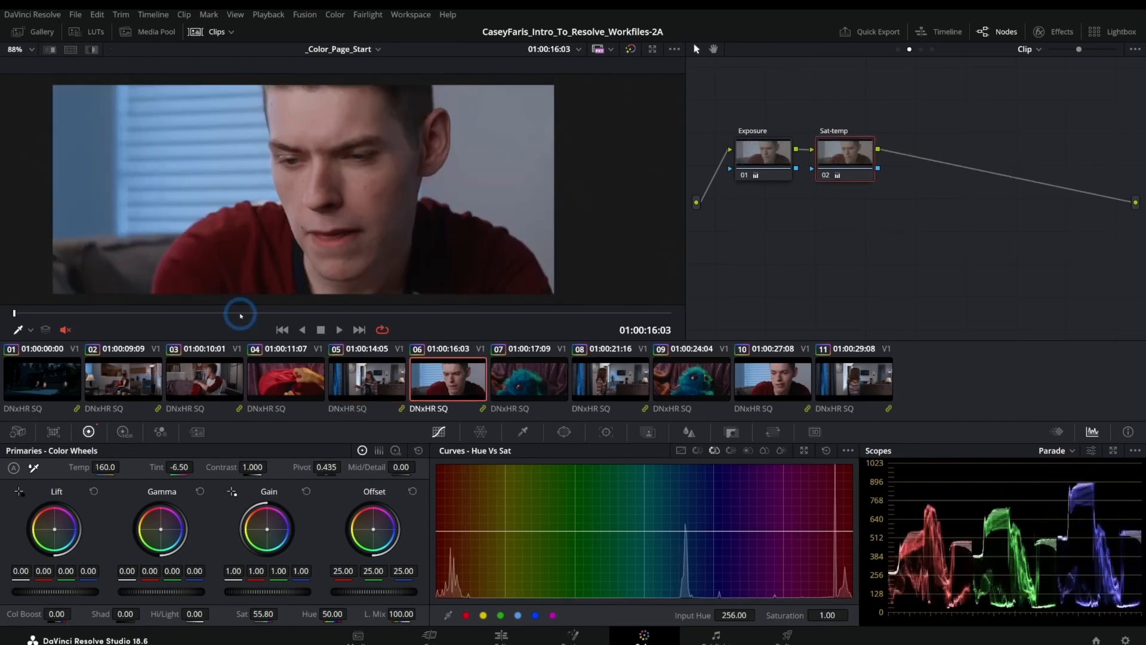
pyautogui.moveTo(160, 313); pyautogui.dragTo(308, 312)
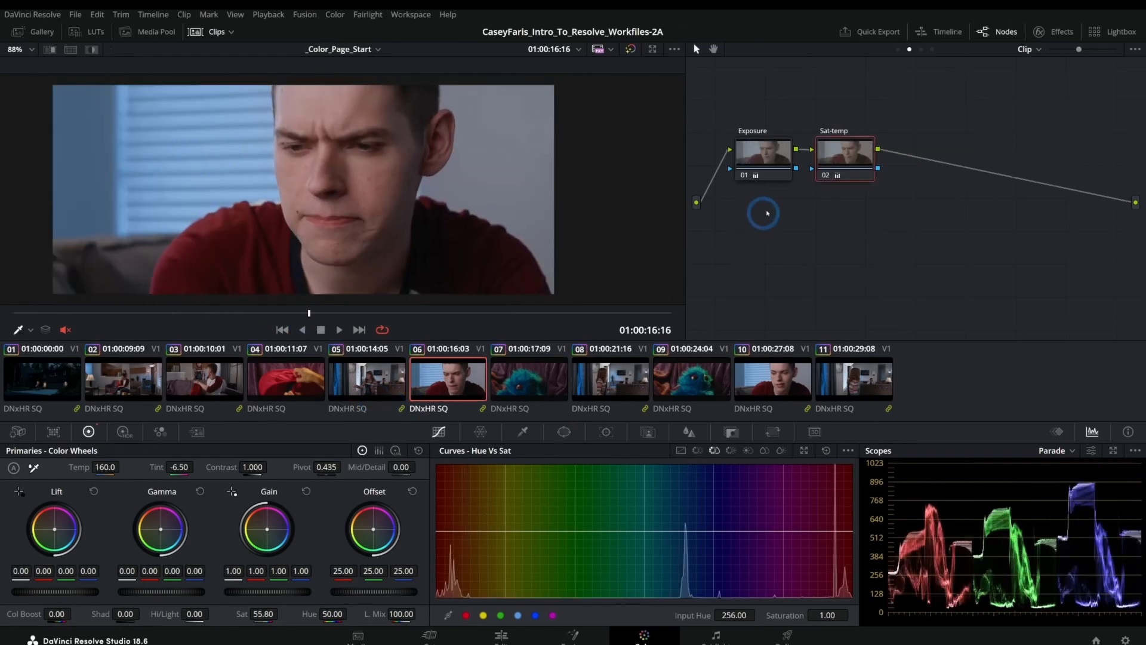
pyautogui.hotkey('alt', 's')
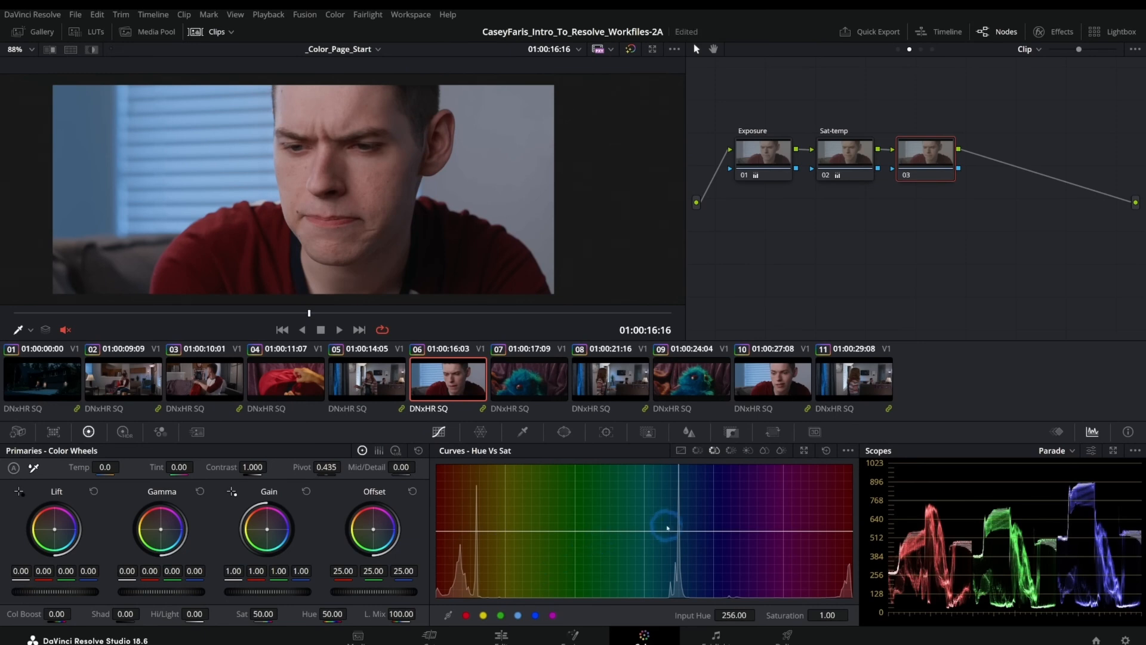
pyautogui.click(160, 130)
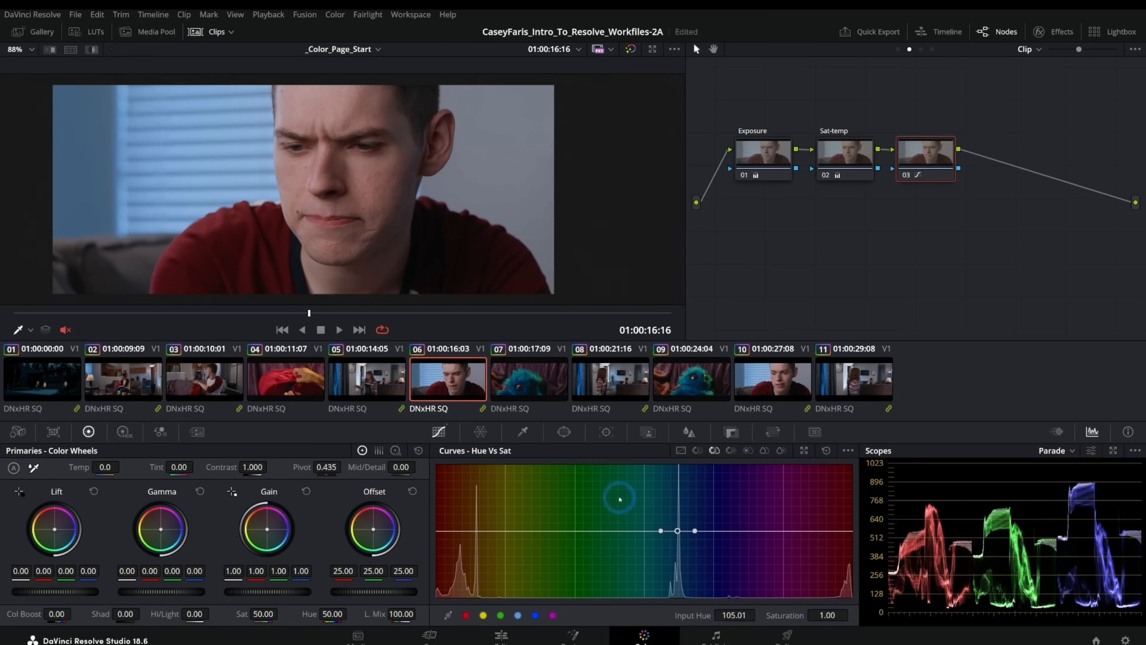
pyautogui.moveTo(677, 531); pyautogui.dragTo(679, 558)
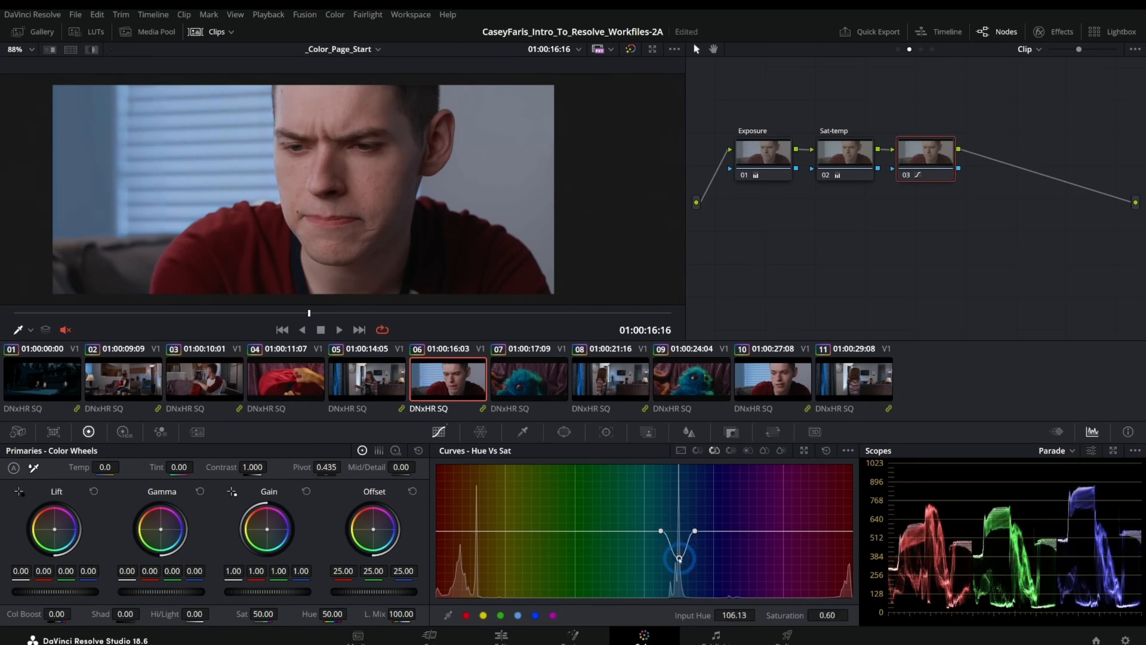
# Step: Copy the grade of clip 06 to clip 10, clip 05 to clip 08, and clip 08 to clip 11
pyautogui.click(770, 380)
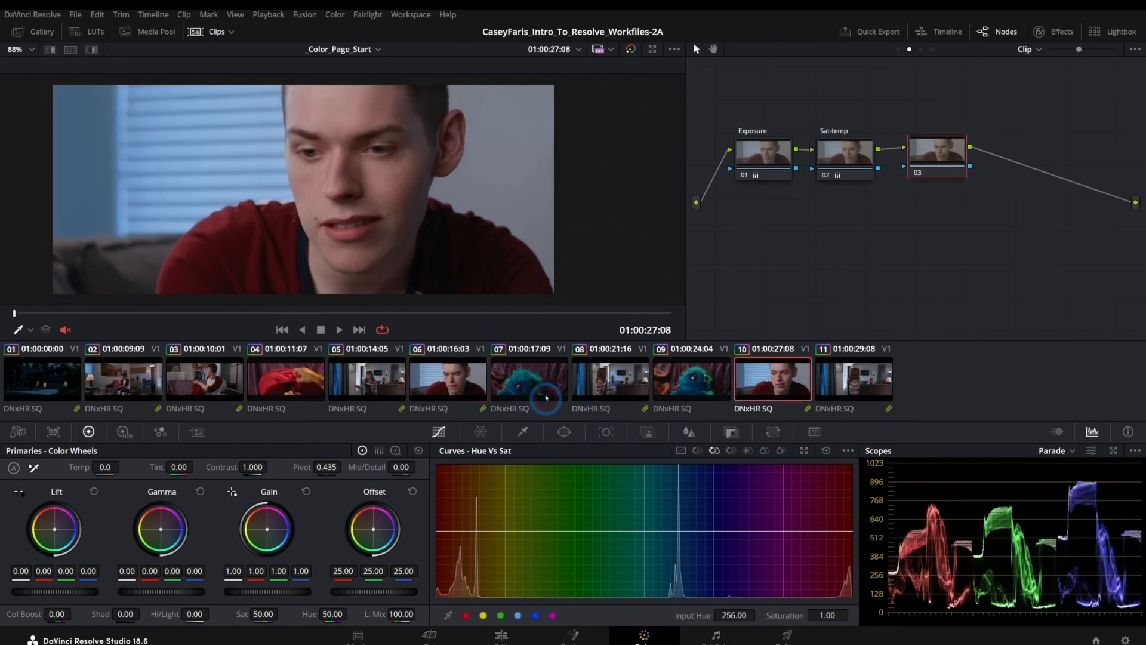
pyautogui.middleClick(456, 377)
pyautogui.click(602, 391)
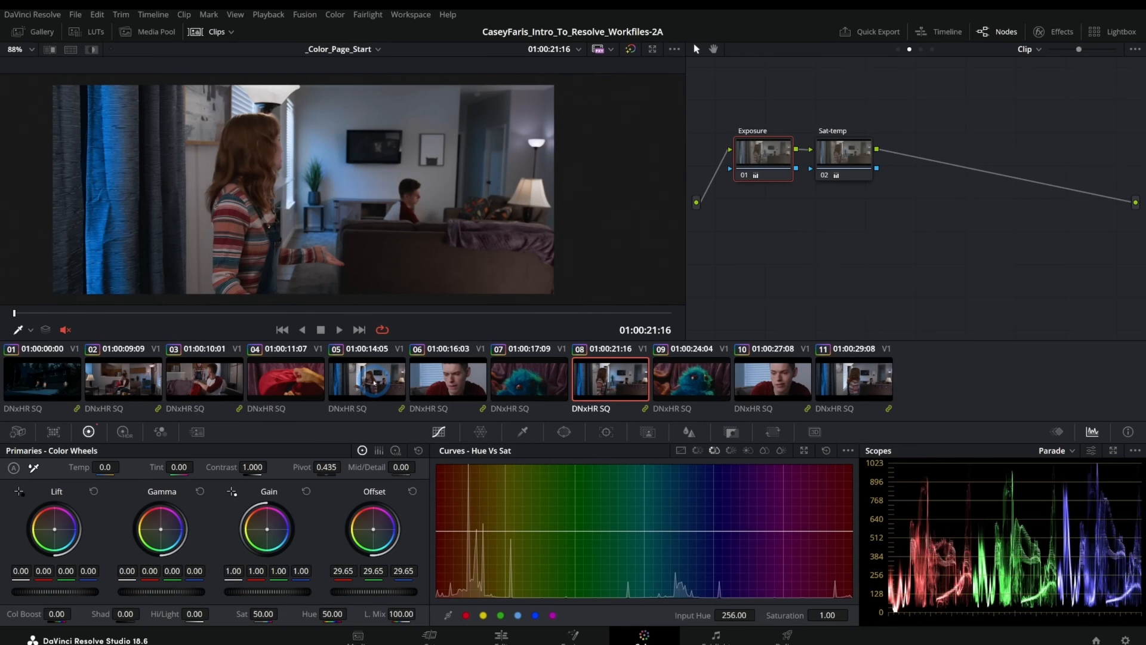
pyautogui.middleClick(373, 385)
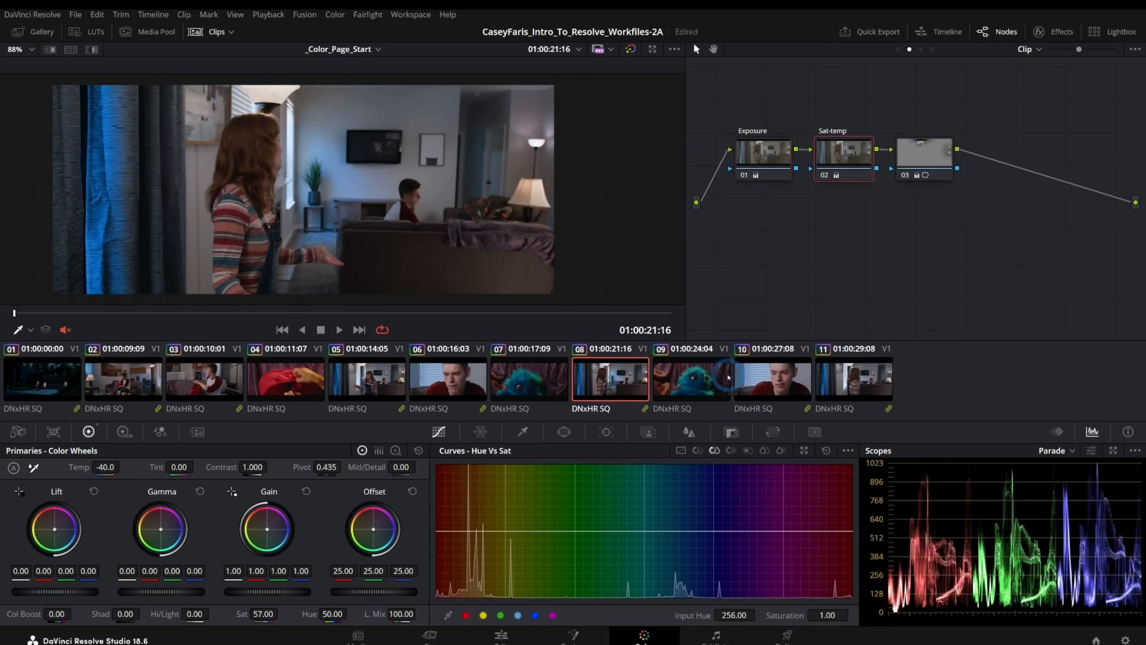
pyautogui.click(875, 382)
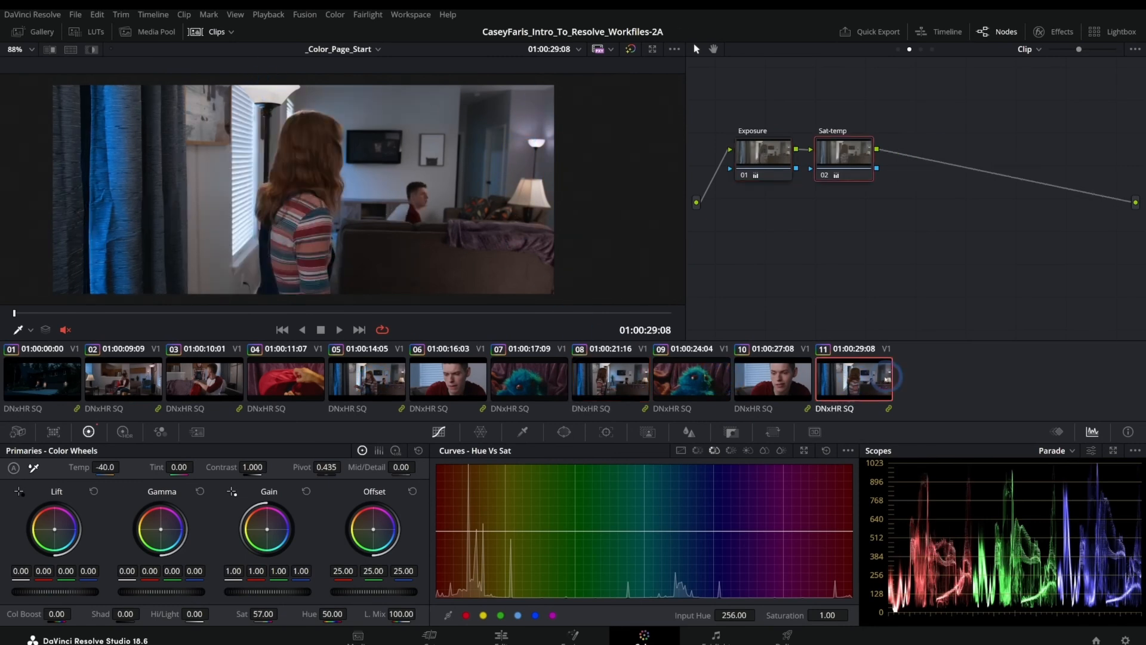
pyautogui.middleClick(620, 384)
# Step: On clip 11, add a serial node labelled Curtain after node 03, with a gradient window over the curtain rotated about -86.76, softness 2.43
pyautogui.moveTo(573, 312); pyautogui.dragTo(538, 329)
pyautogui.moveTo(123, 261); pyautogui.dragTo(235, 259)
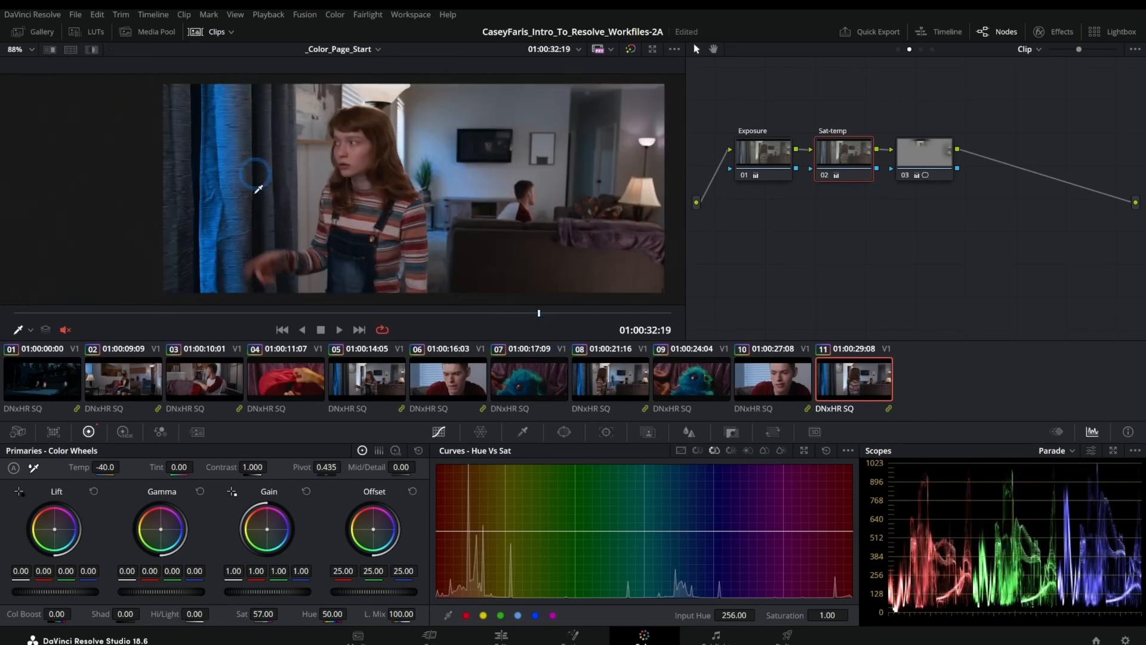
pyautogui.click(927, 156)
pyautogui.hotkey('alt', 's')
pyautogui.rightClick(1005, 154)
pyautogui.click(1035, 176)
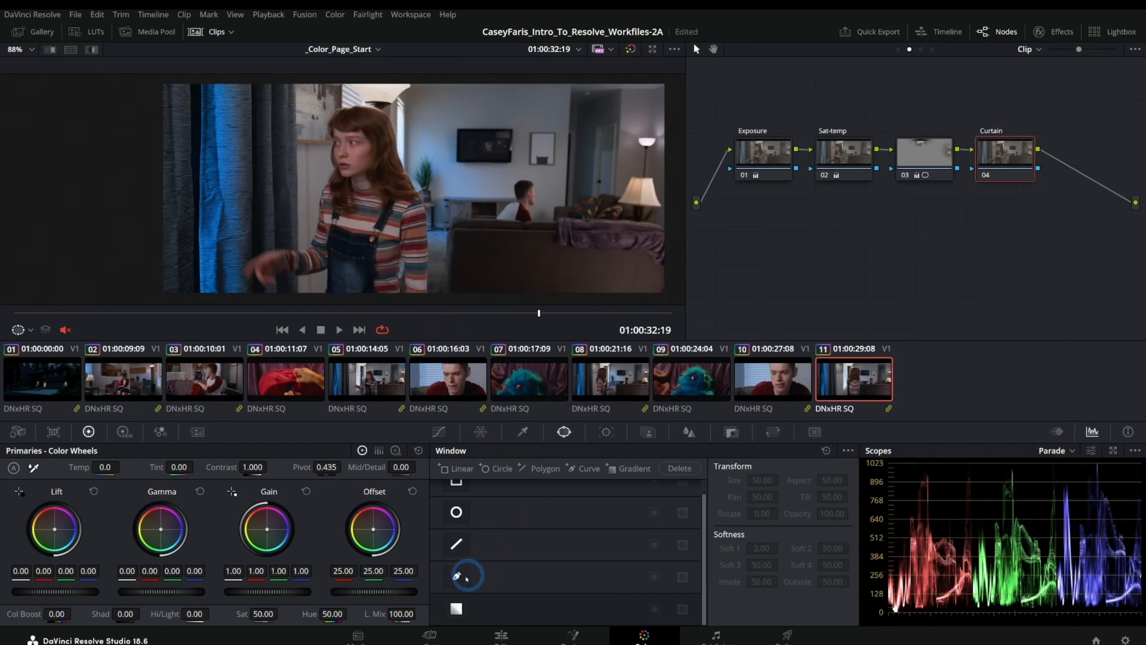
pyautogui.click(456, 609)
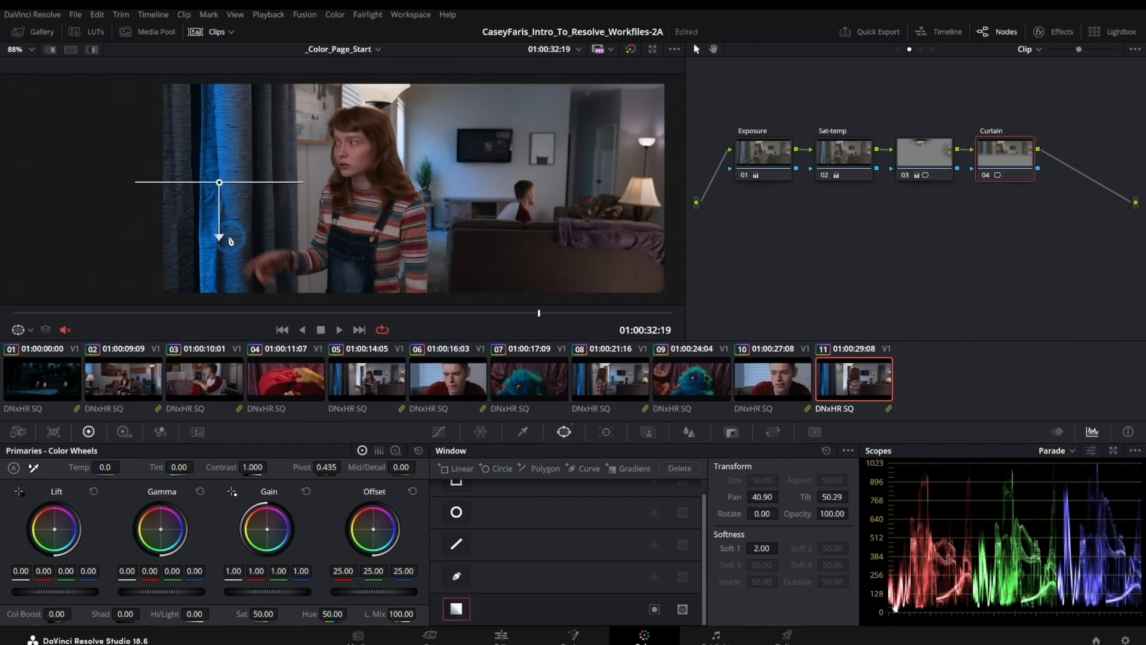
pyautogui.moveTo(221, 238); pyautogui.dragTo(285, 185)
# Step: Lower the Curtain node's saturation to 36.60 and its offset to 21.00, and toggle the node off and on to compare
pyautogui.moveTo(263, 613); pyautogui.dragTo(221, 616)
pyautogui.moveTo(391, 590); pyautogui.dragTo(216, 593)
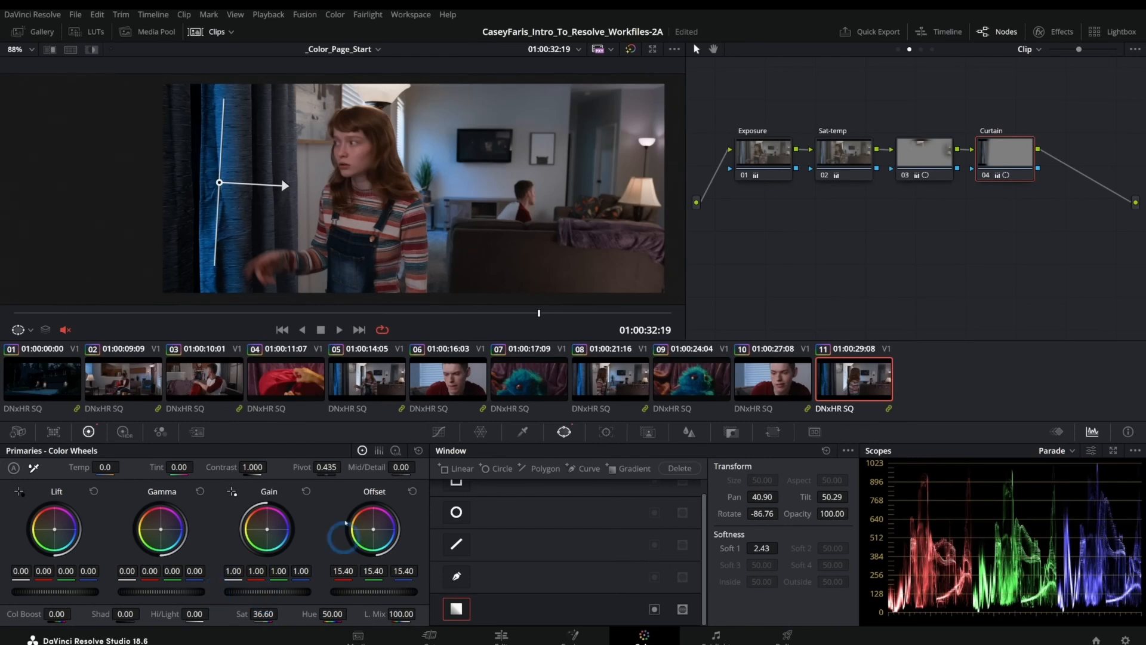
pyautogui.scroll(5, 182, 133)
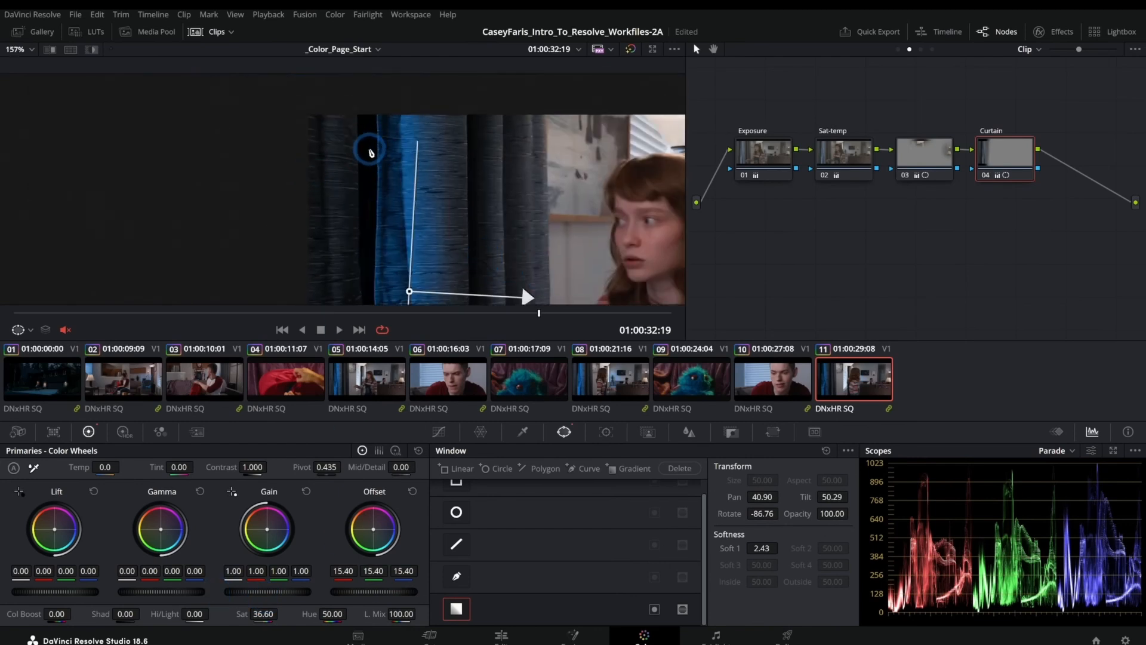
pyautogui.scroll(-2, 388, 179)
pyautogui.moveTo(357, 604); pyautogui.dragTo(495, 595)
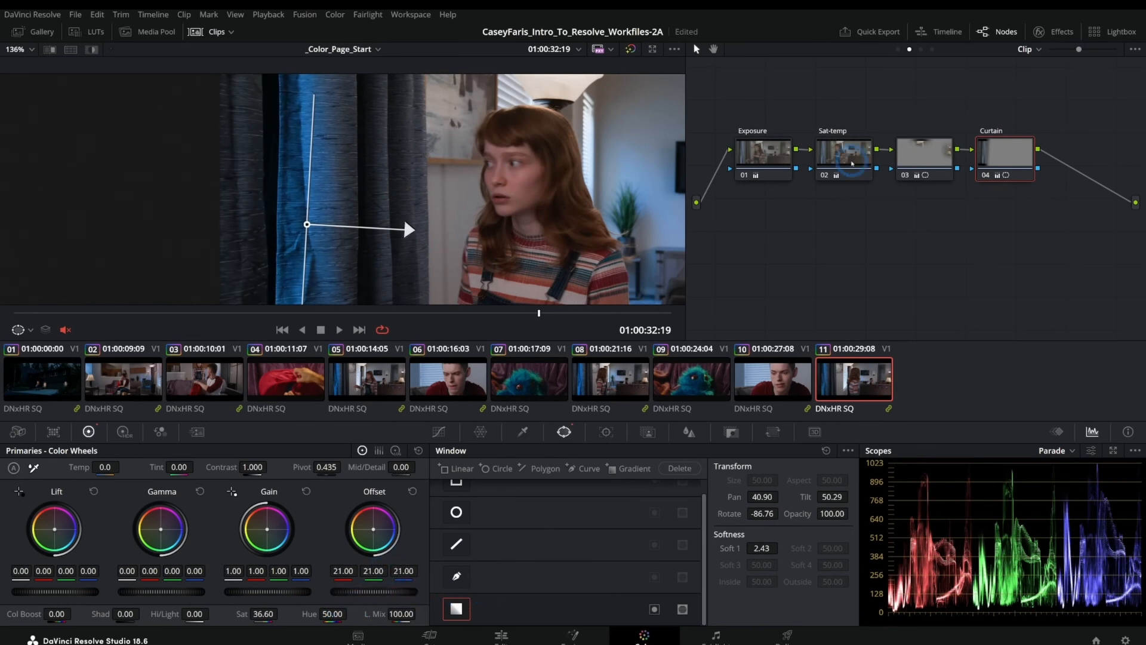
pyautogui.click(983, 175)
pyautogui.click(984, 176)
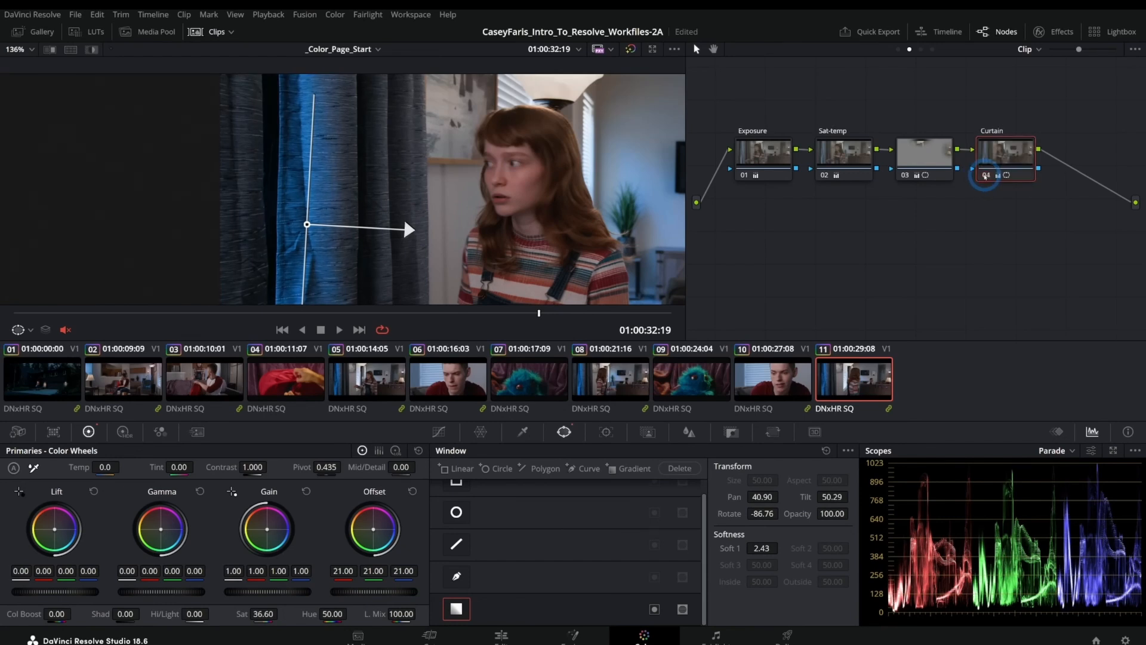
pyautogui.moveTo(526, 236); pyautogui.dragTo(356, 187)
pyautogui.scroll(-3, 357, 186)
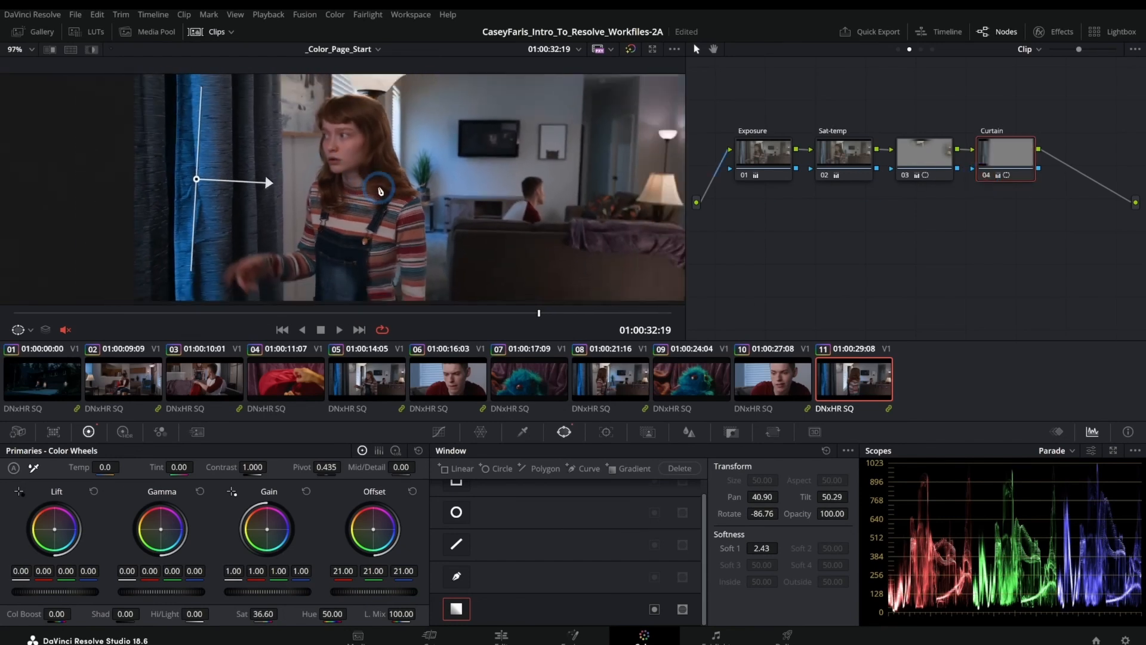
# Step: Add node 05 with a circle window on the wall behind the woman, rotated about -14.95 with softness 18.00, and lower its offset to 15.00
pyautogui.moveTo(438, 177); pyautogui.dragTo(353, 185)
pyautogui.press('Down')
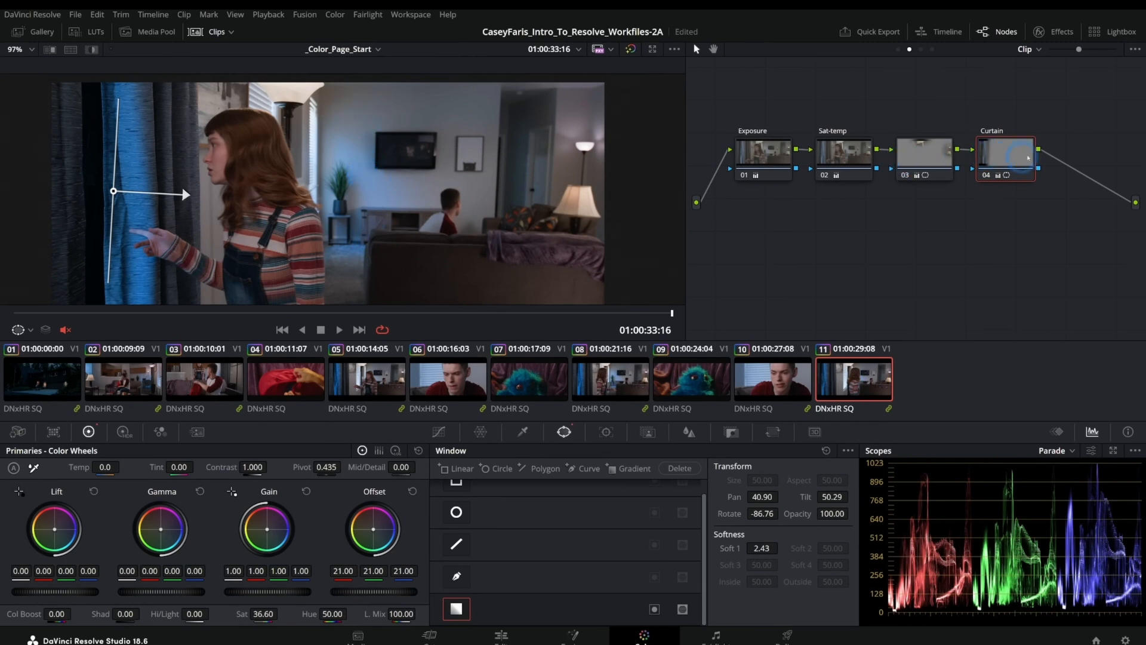
pyautogui.hotkey('alt', 's')
pyautogui.moveTo(1065, 164); pyautogui.dragTo(897, 245)
pyautogui.click(456, 511)
pyautogui.moveTo(422, 197); pyautogui.dragTo(363, 183)
pyautogui.moveTo(357, 139); pyautogui.dragTo(350, 122)
pyautogui.click(439, 431)
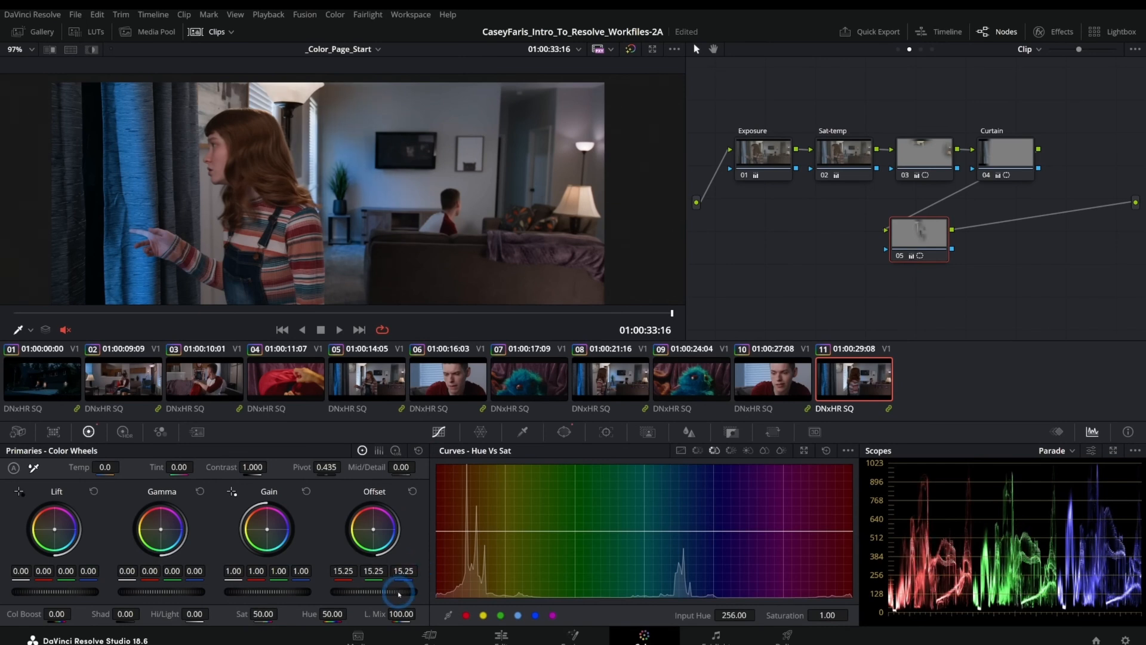
# Step: At 01:00:30:06, add a second circle window to node 05 that subtracts from the first, and check the matte in the black-and-white highlight view
pyautogui.moveTo(231, 317); pyautogui.dragTo(34, 328)
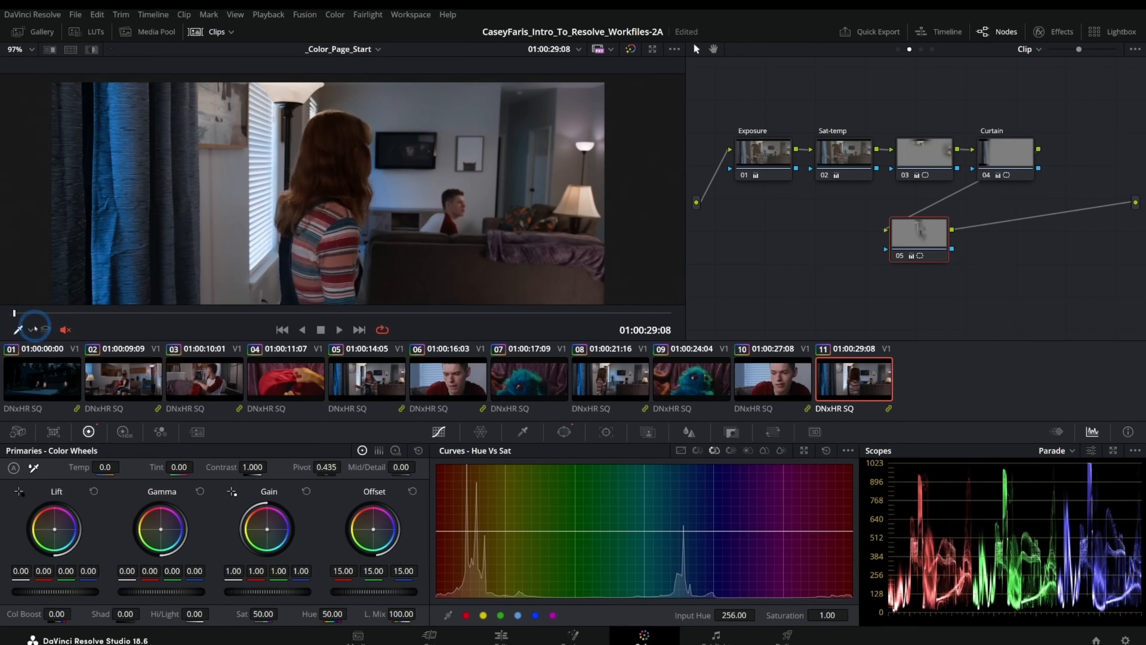
pyautogui.moveTo(153, 315); pyautogui.dragTo(372, 132)
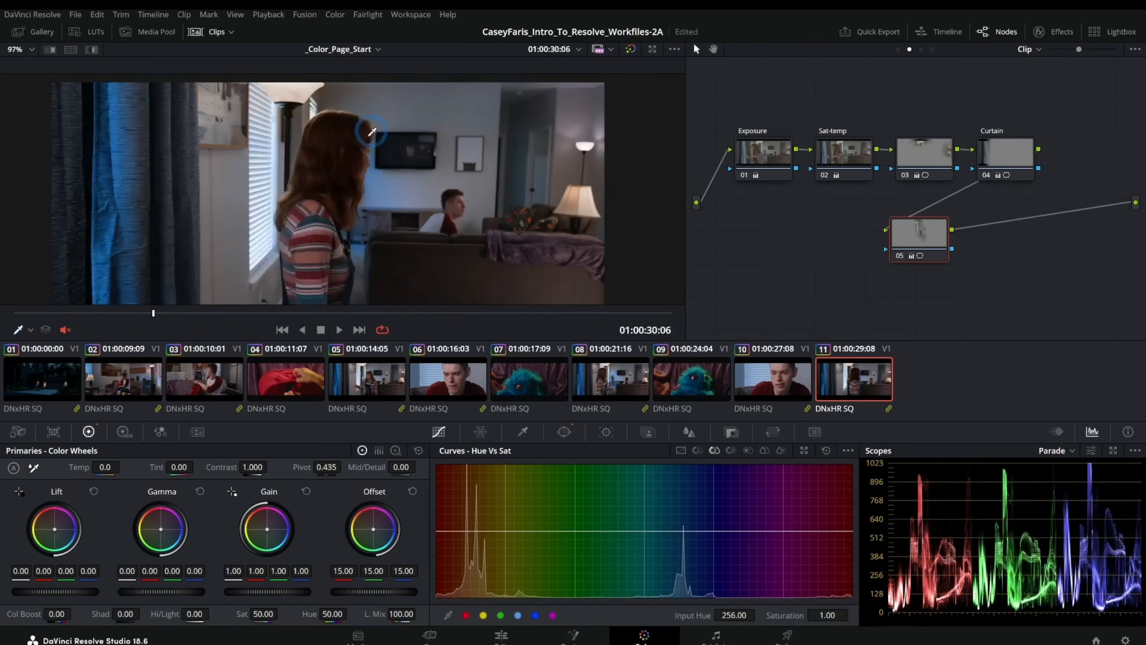
pyautogui.click(564, 431)
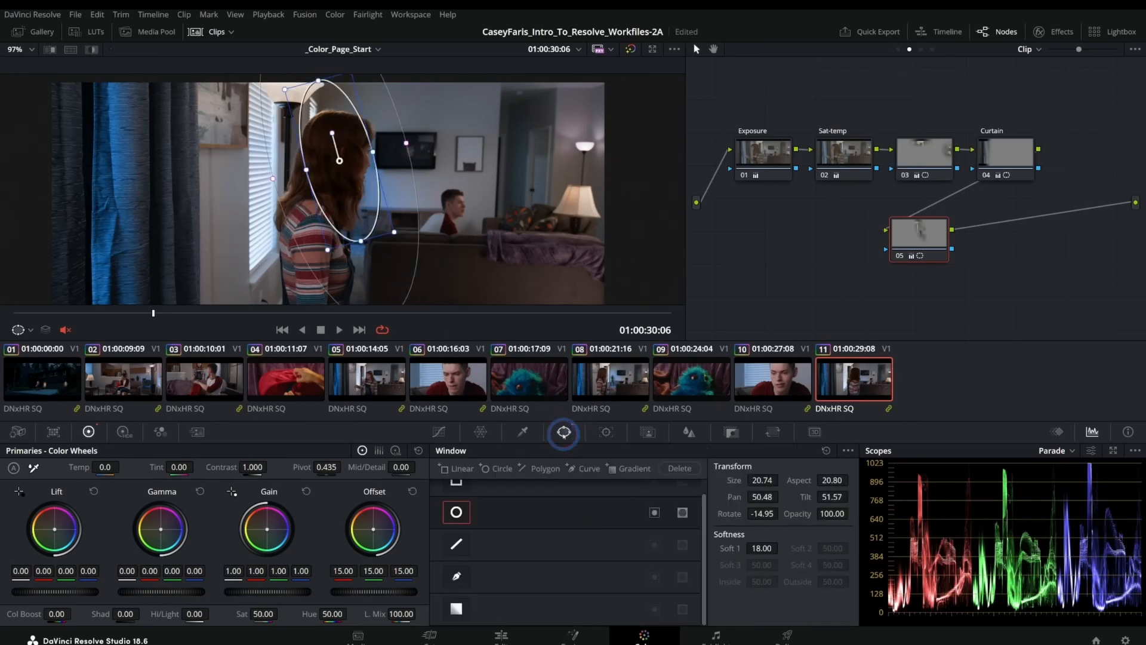
pyautogui.click(490, 480)
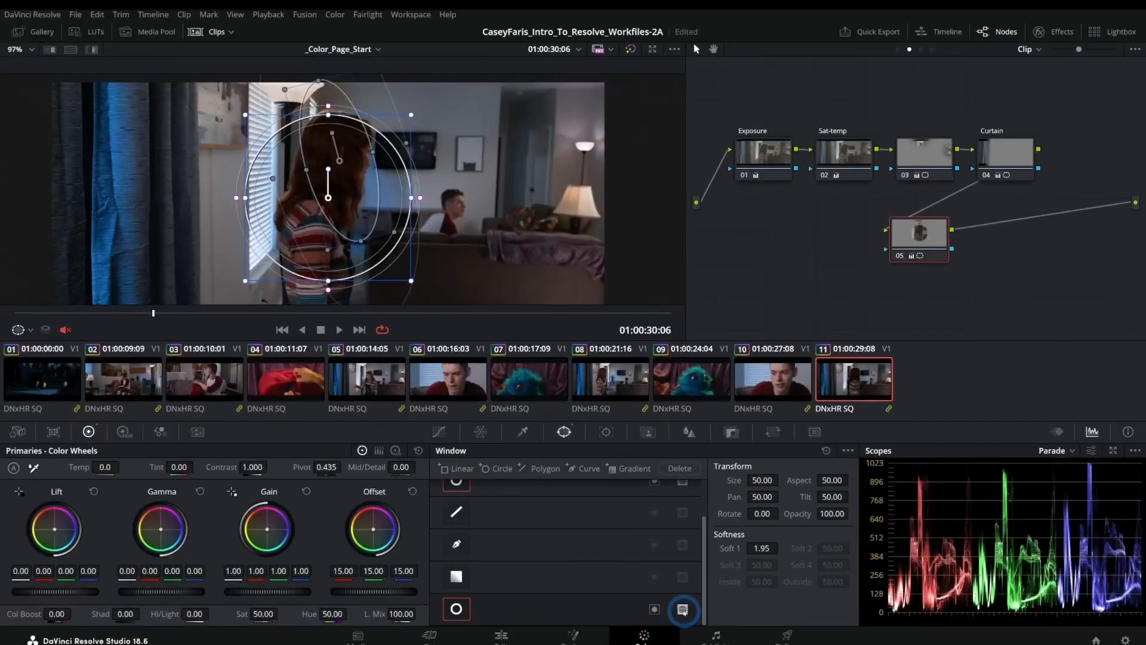
pyautogui.click(574, 567)
pyautogui.moveTo(263, 204); pyautogui.dragTo(352, 193)
pyautogui.moveTo(500, 269); pyautogui.dragTo(484, 258)
pyautogui.moveTo(341, 209); pyautogui.dragTo(442, 203)
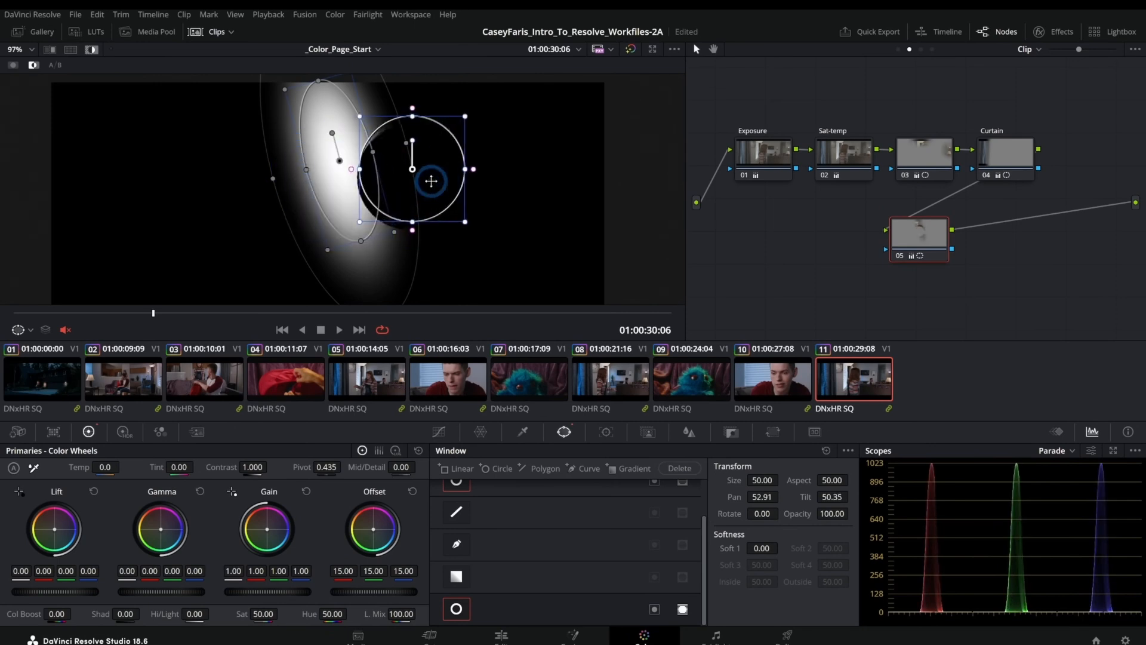
pyautogui.click(91, 50)
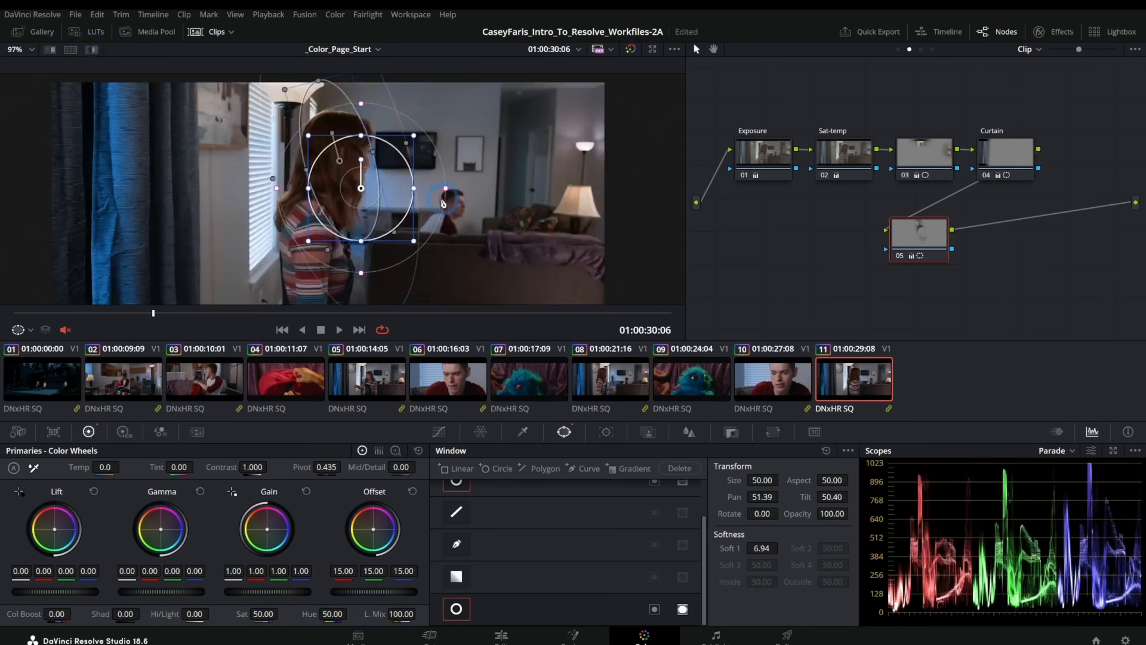
# Step: Fit the subtracting window around the woman's head at about pan 50.13, tilt 50.61, aspect 25.87, rotation 11.05 and softness 6.94
pyautogui.moveTo(359, 241); pyautogui.dragTo(398, 260)
pyautogui.moveTo(361, 189); pyautogui.dragTo(334, 184)
pyautogui.moveTo(334, 127); pyautogui.dragTo(345, 127)
pyautogui.moveTo(338, 201); pyautogui.dragTo(335, 201)
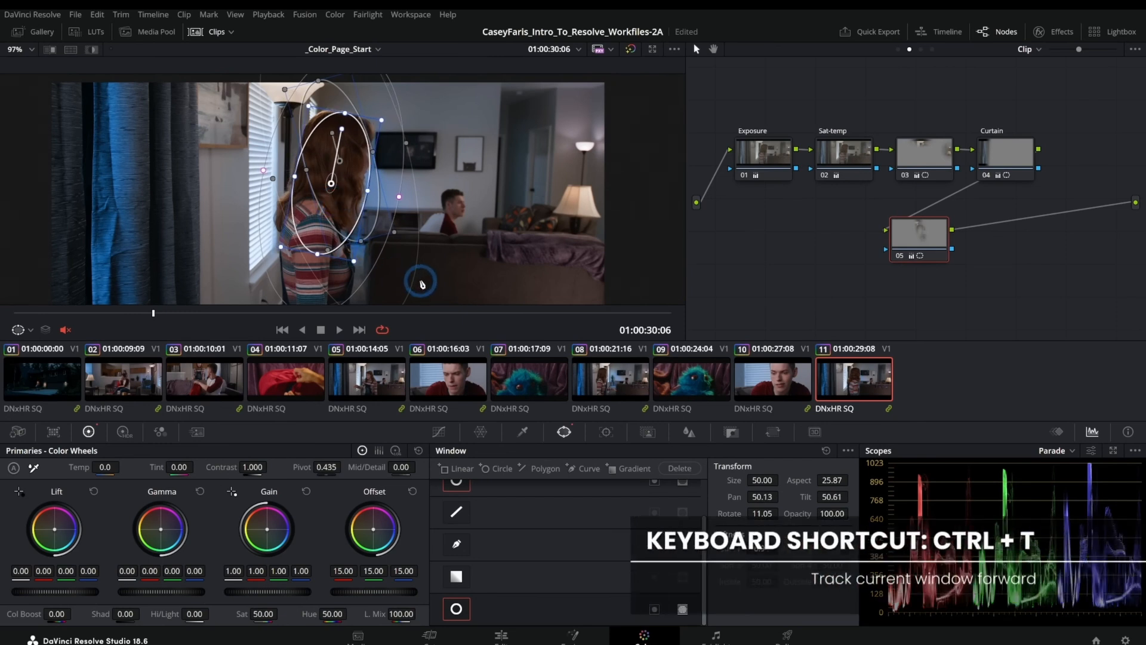
# Step: Try tracking the head window forward through clip 11, review it from the clip's start, and reset the tracking data
pyautogui.click(605, 432)
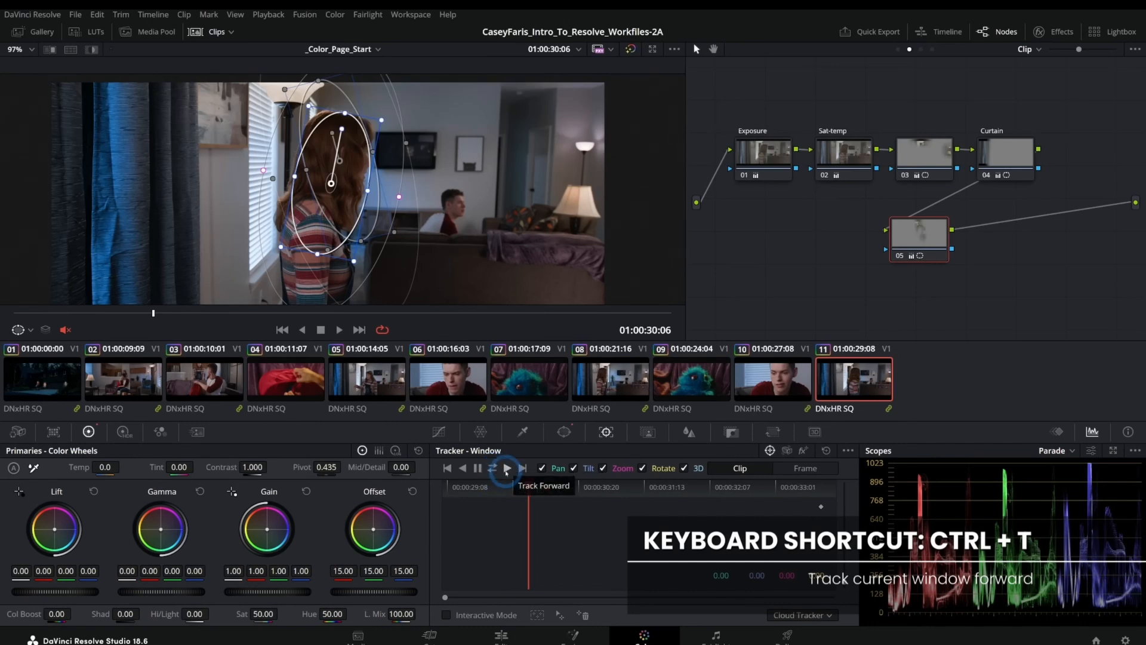
pyautogui.hotkey('ctrl', 't')
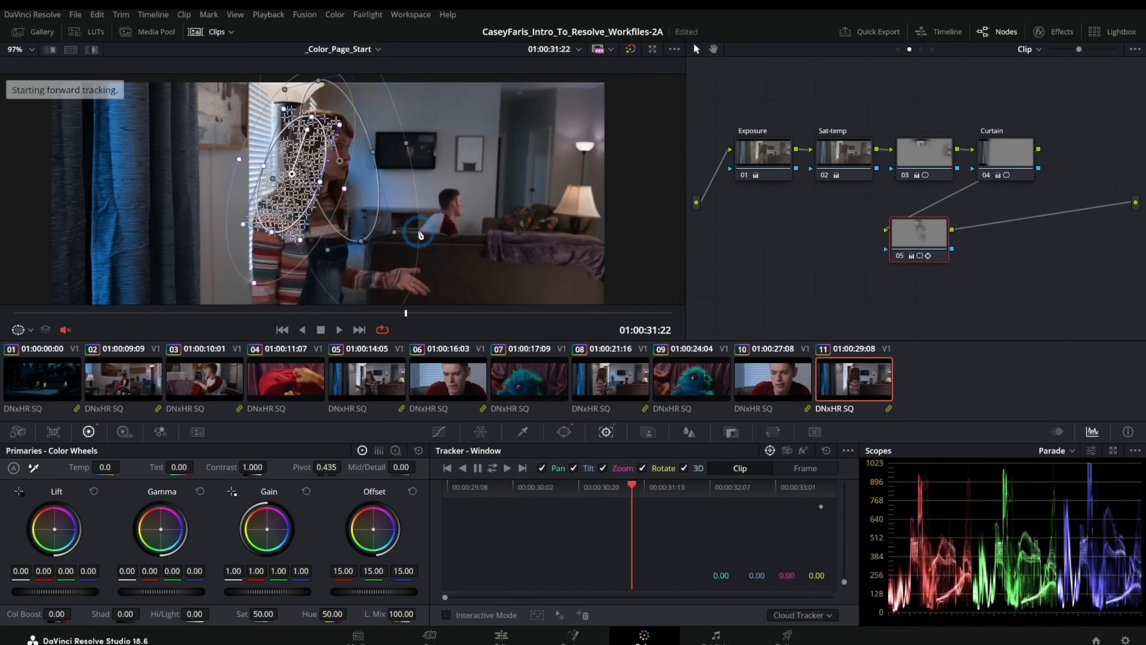
pyautogui.moveTo(590, 314)
pyautogui.mouseDown()
pyautogui.moveTo(230, 317)
pyautogui.moveTo(407, 330)
pyautogui.moveTo(537, 325)
pyautogui.moveTo(133, 322)
pyautogui.moveTo(1, 351)
pyautogui.mouseUp()
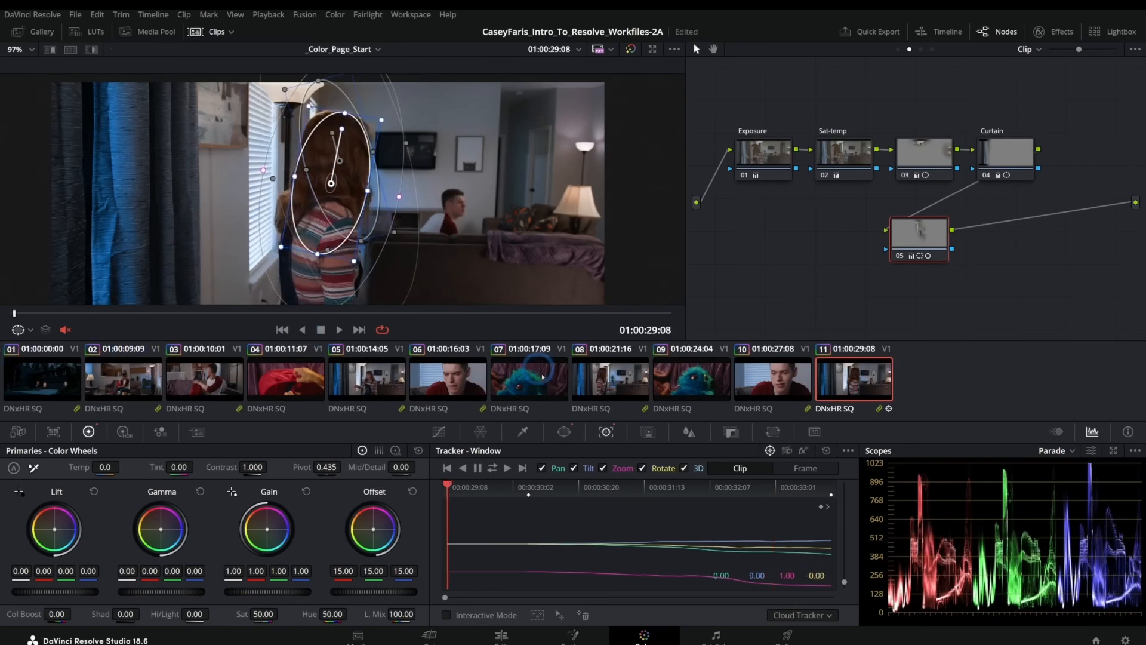
pyautogui.click(826, 450)
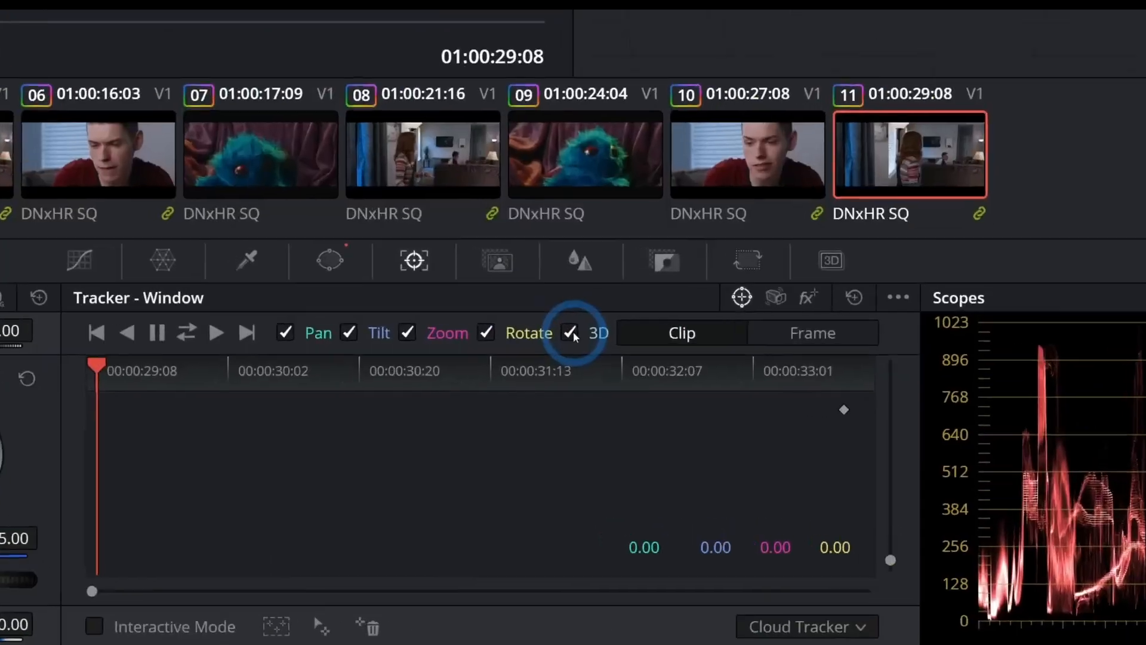
# Step: Try tracking the head window forward again with 3D tracking disabled, and reset the tracking data
pyautogui.click(685, 468)
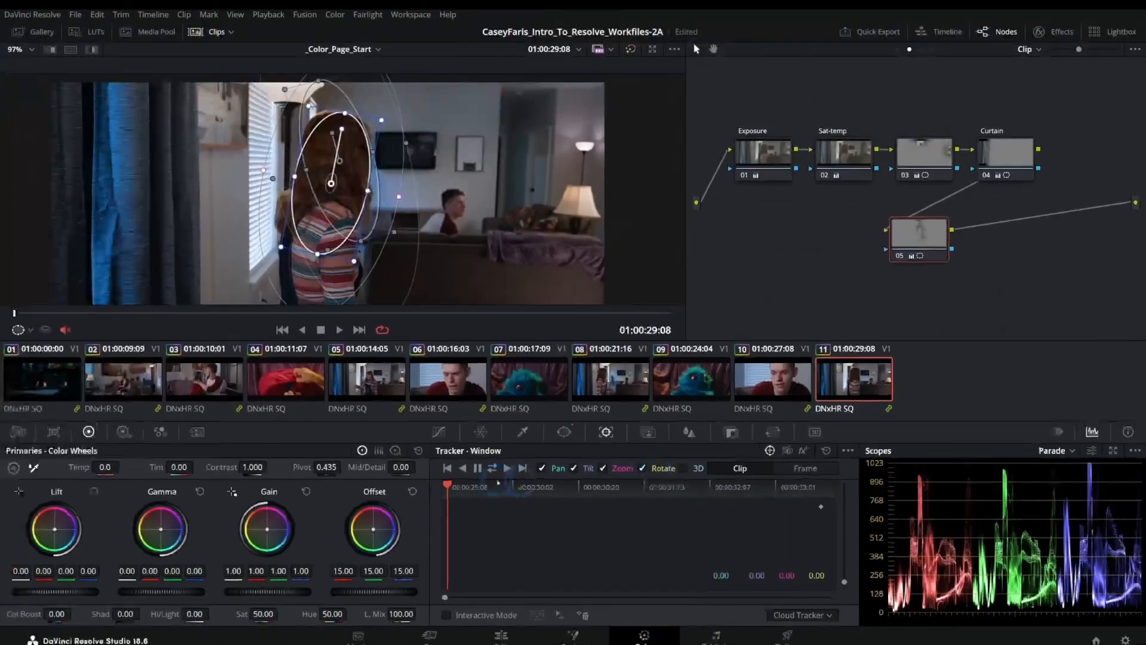
pyautogui.click(508, 468)
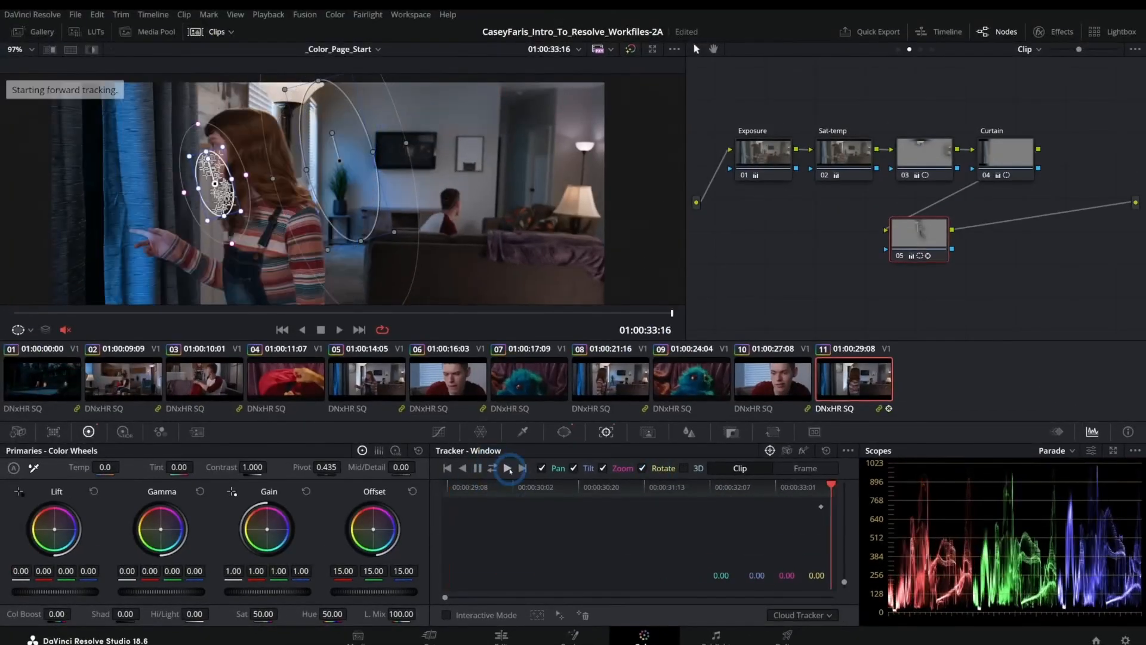
pyautogui.click(827, 450)
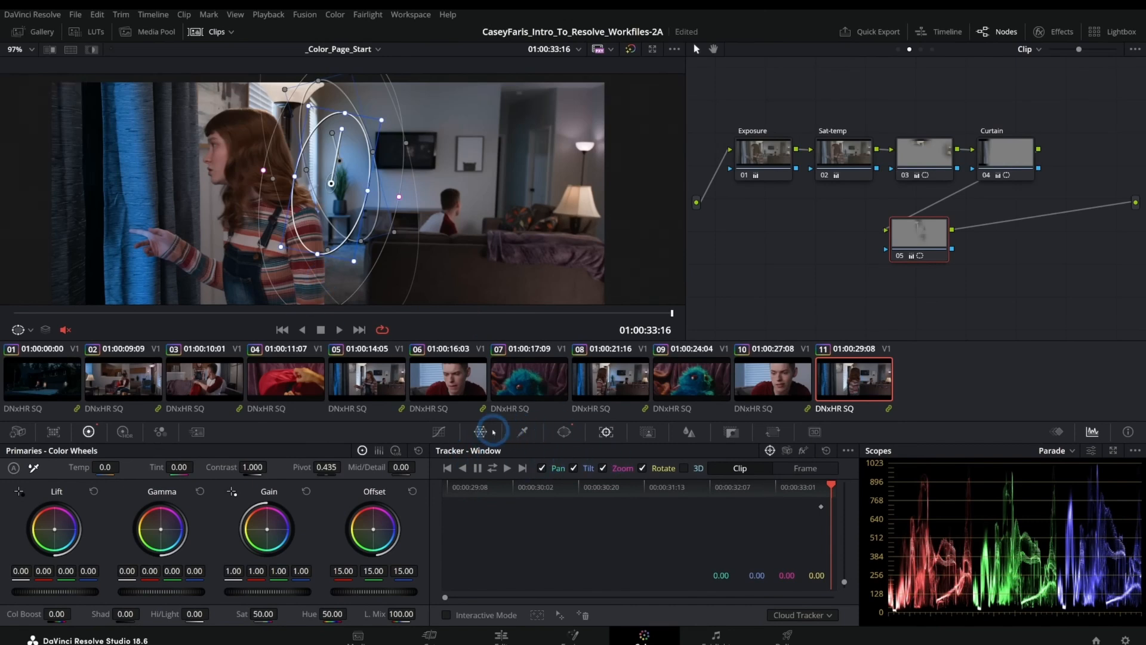
# Step: At 01:00:31:06, enable automatic keyframing for Corrector 5 and move the head window to about pan 49.75, tilt 50.46
pyautogui.click(564, 431)
pyautogui.moveTo(239, 314); pyautogui.dragTo(305, 320)
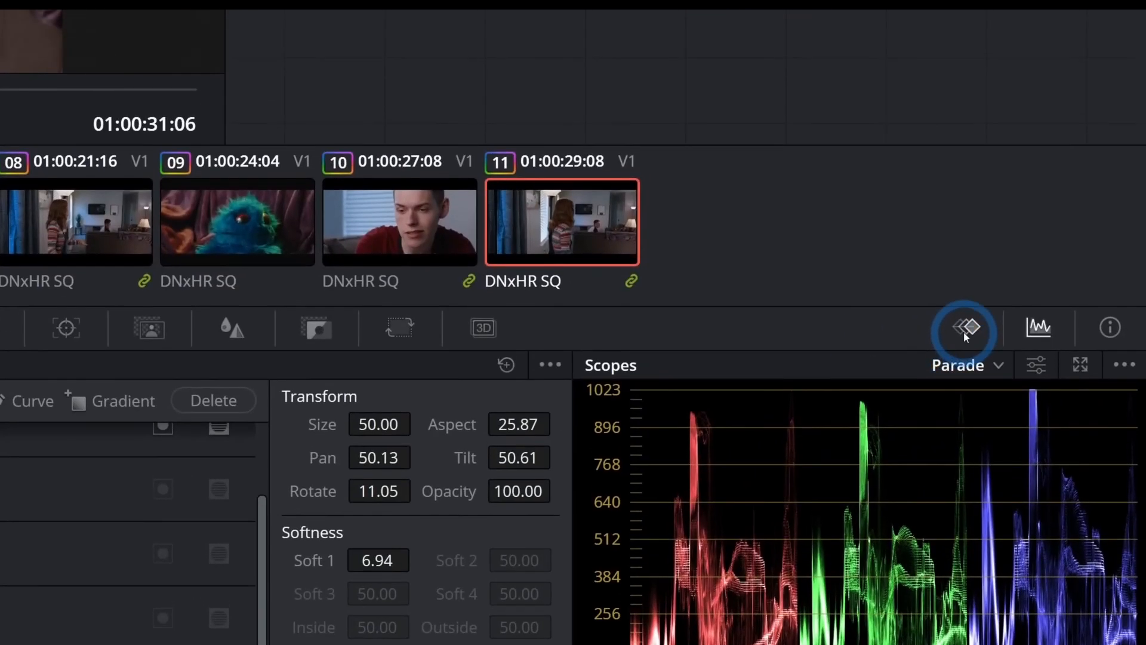
pyautogui.click(965, 328)
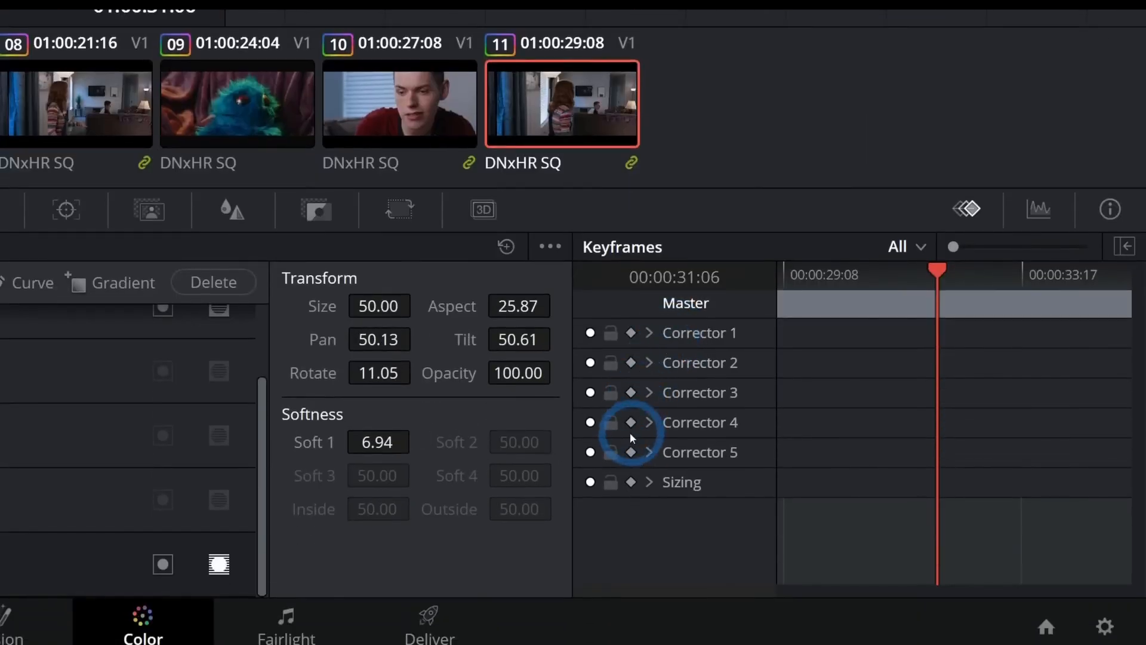
pyautogui.click(631, 453)
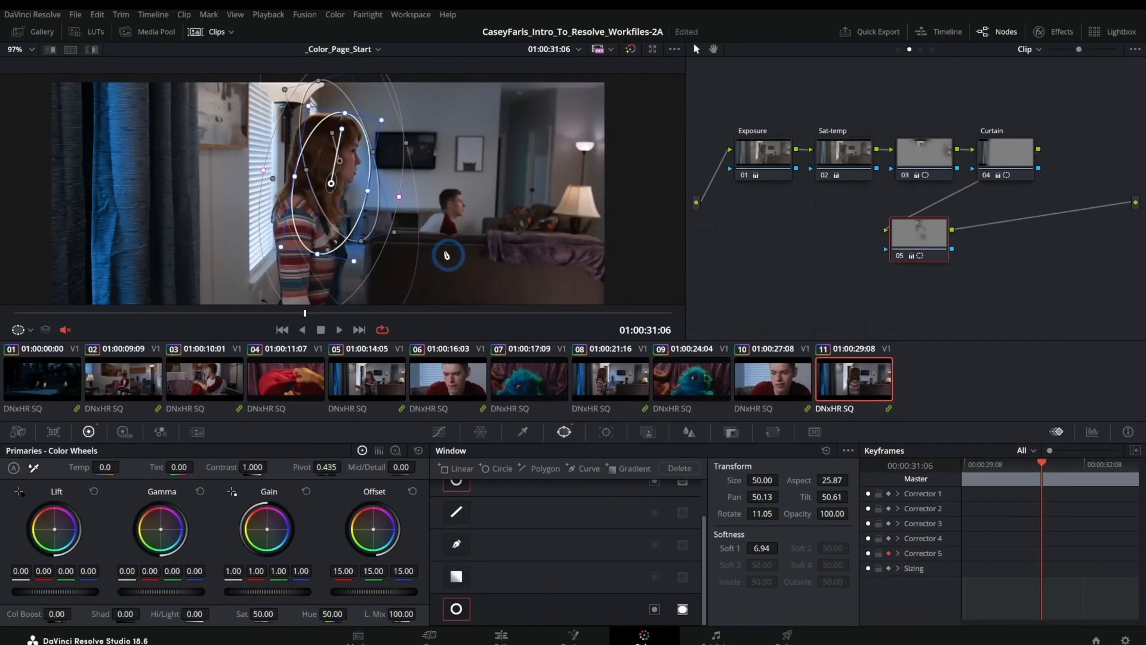
pyautogui.moveTo(345, 198); pyautogui.dragTo(337, 203)
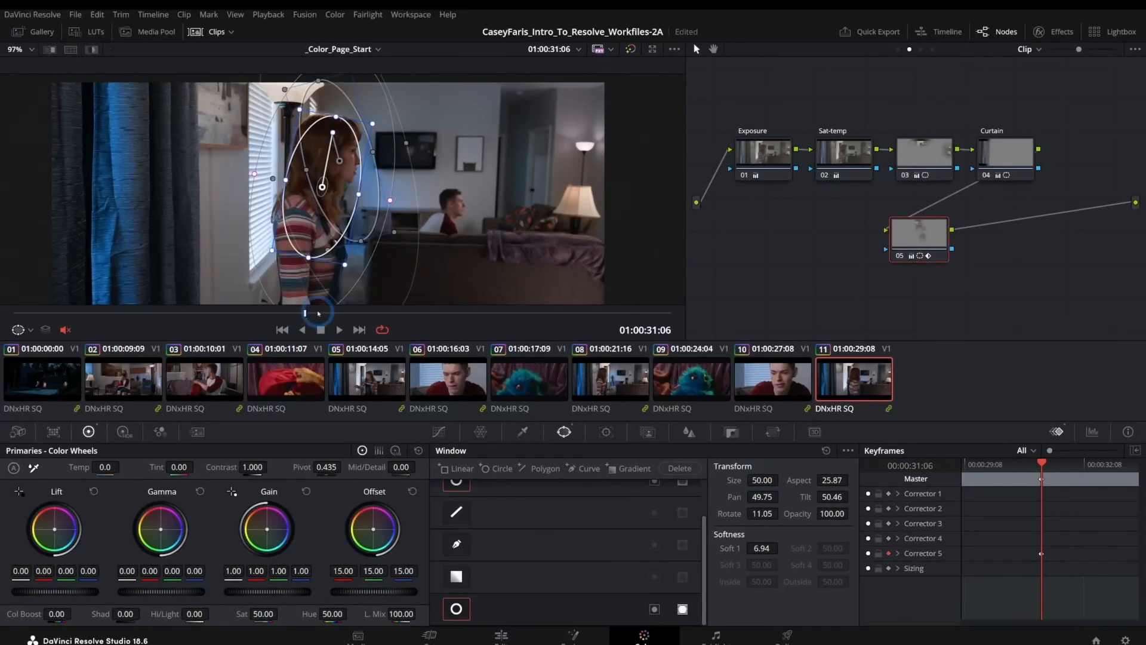
# Step: Keyframe the head window at 01:00:32:04 to about pan 49.04, tilt 50.43, and at 01:00:33:16 to about pan 46.69, tilt 50.76, rotation -15.67
pyautogui.moveTo(325, 313); pyautogui.dragTo(447, 320)
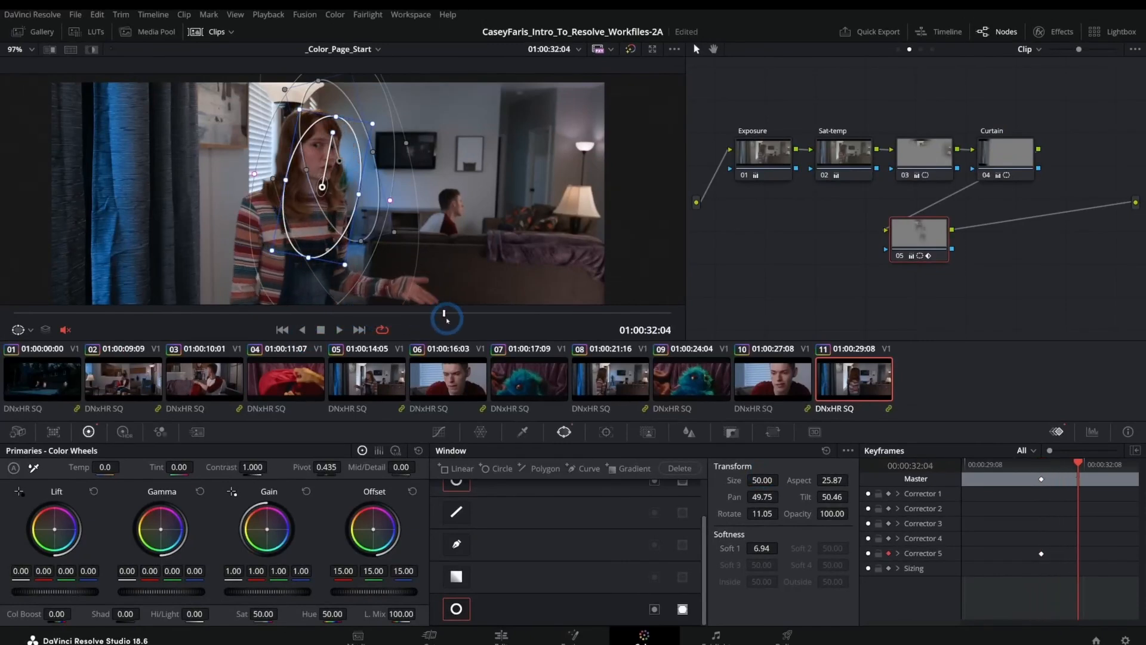
pyautogui.moveTo(321, 232); pyautogui.dragTo(304, 237)
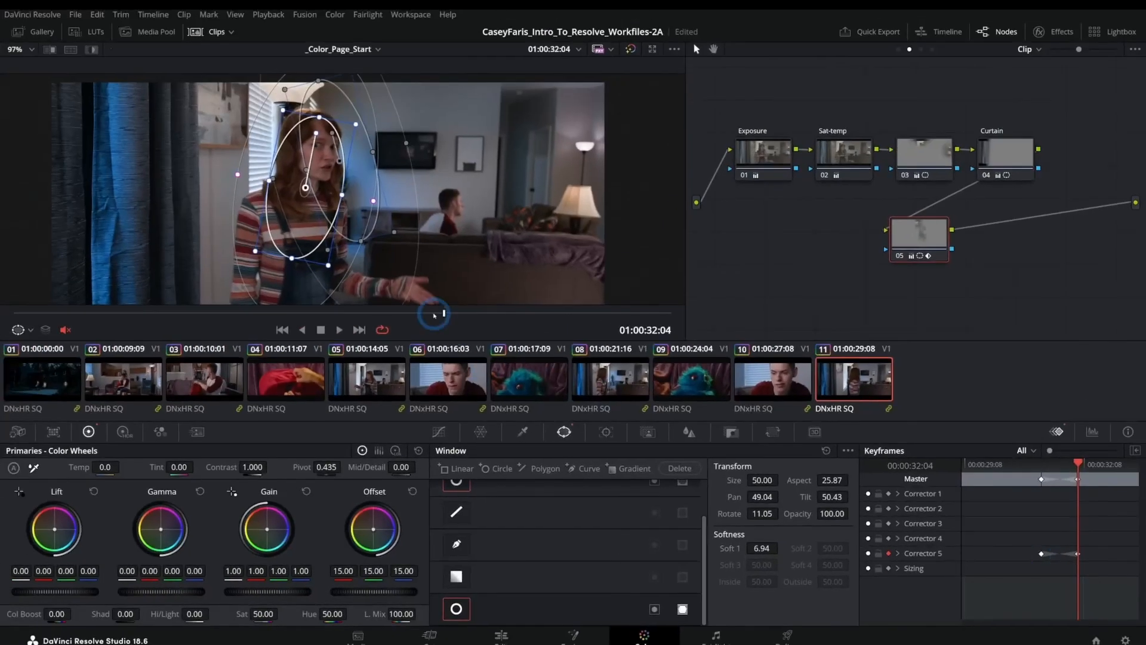
pyautogui.moveTo(434, 315); pyautogui.dragTo(732, 303)
pyautogui.moveTo(315, 215); pyautogui.dragTo(260, 216)
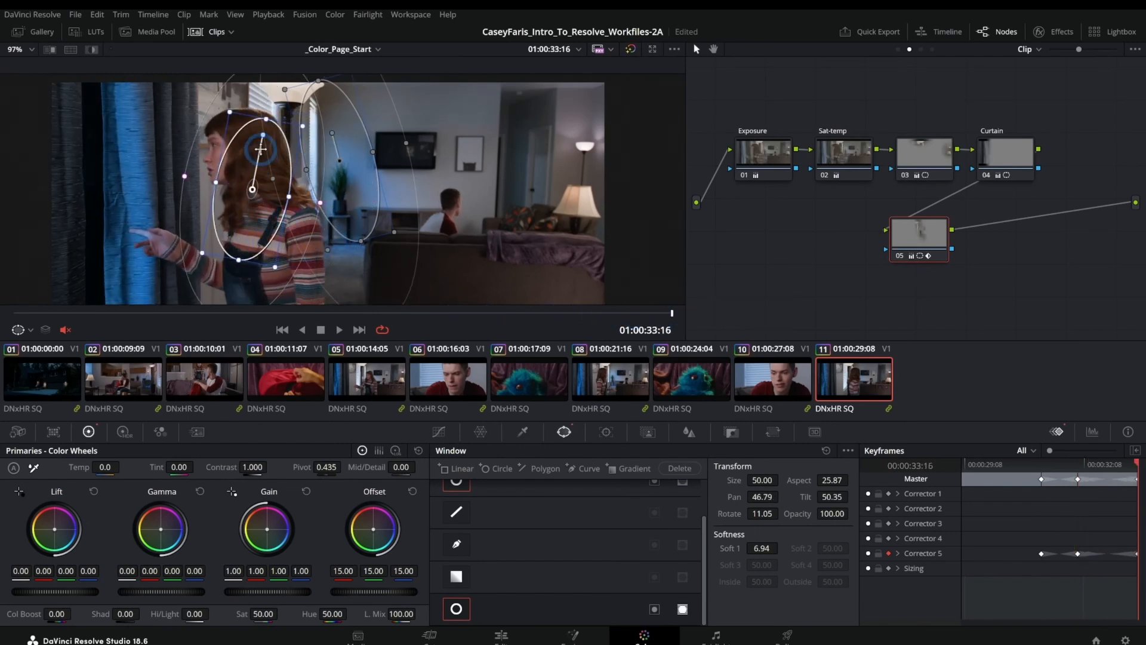
pyautogui.moveTo(248, 129); pyautogui.dragTo(247, 128)
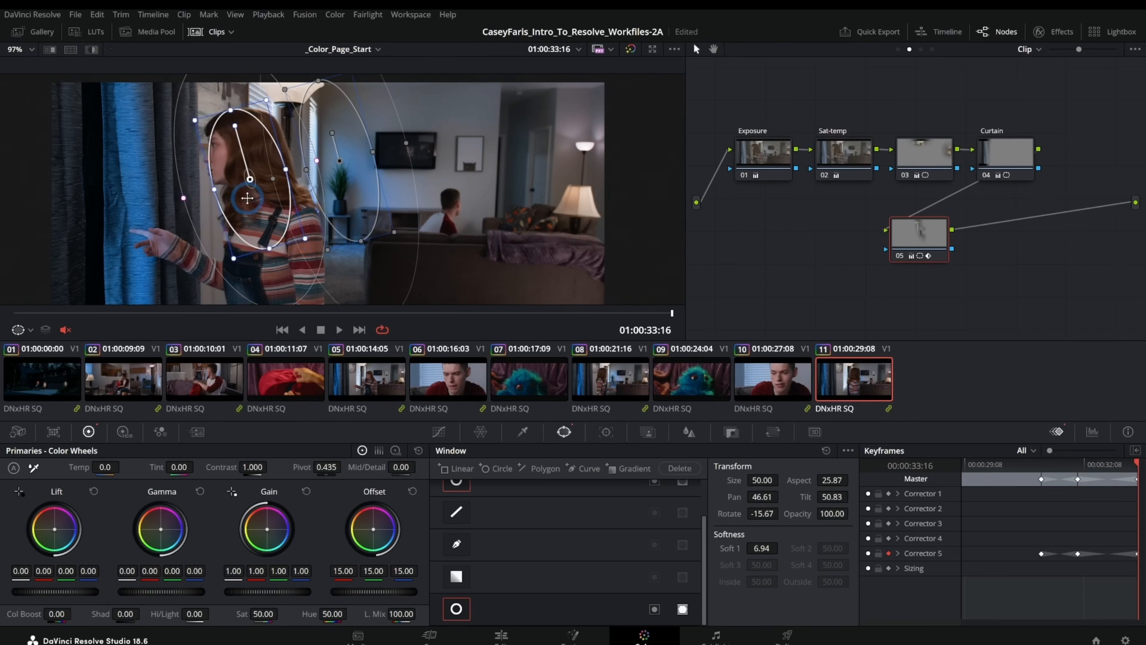
pyautogui.moveTo(540, 313); pyautogui.dragTo(794, 320)
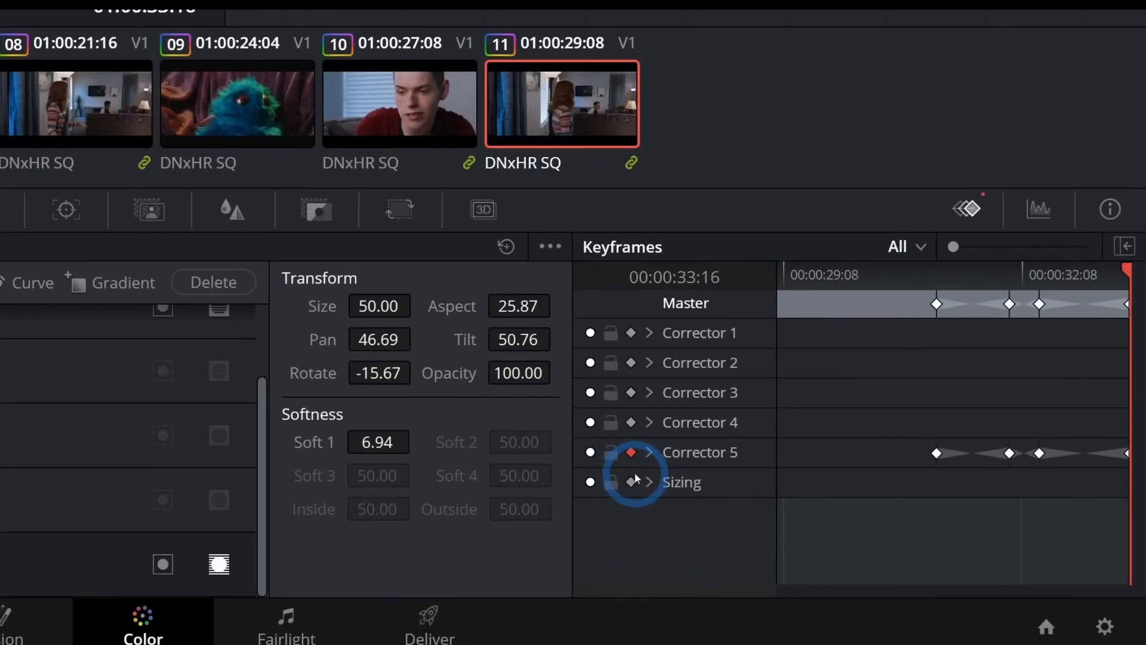
# Step: Turn off automatic keyframing for Corrector 5 and compare the shot at 01:00:33:03 with node 05 disabled and enabled
pyautogui.click(632, 456)
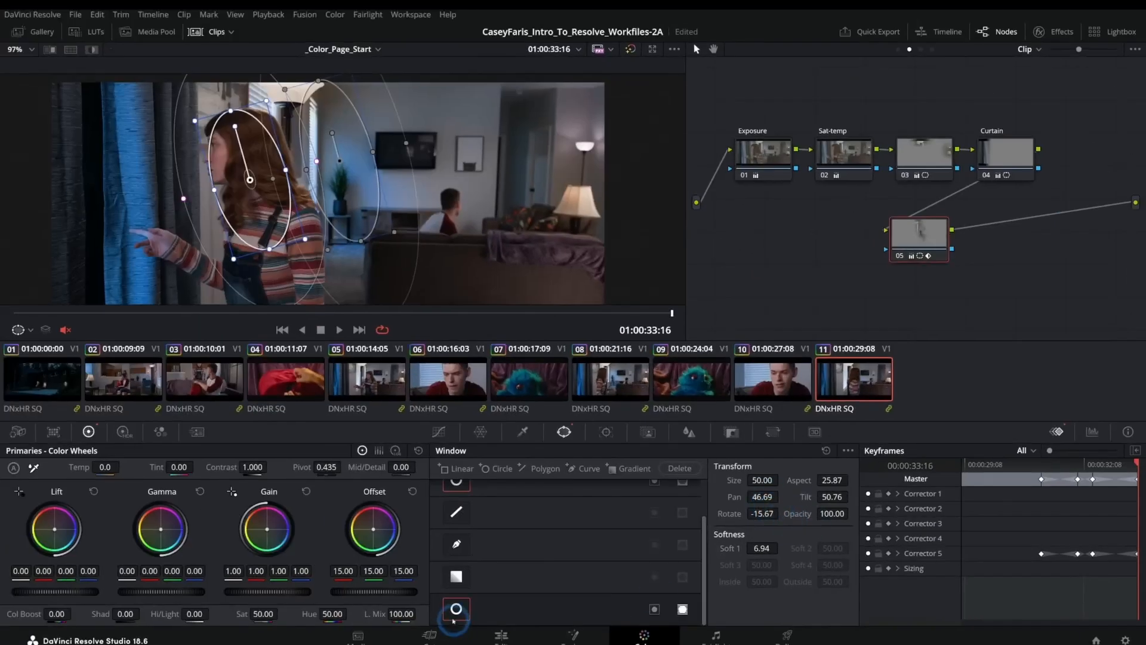
pyautogui.moveTo(653, 317); pyautogui.dragTo(589, 298)
pyautogui.click(439, 431)
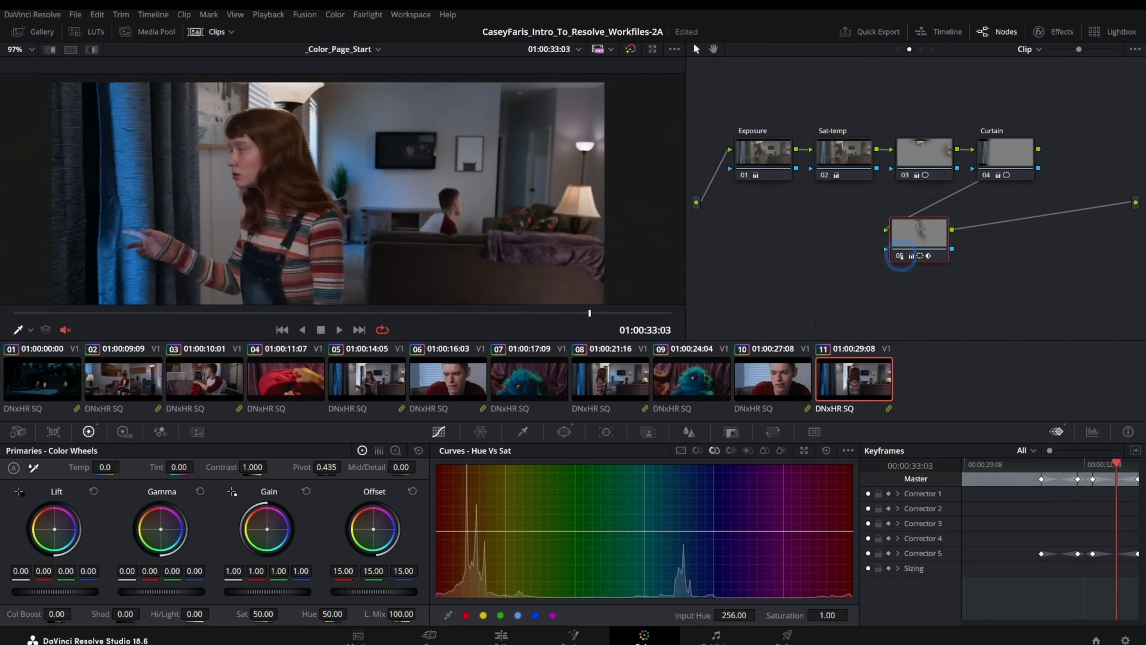
pyautogui.click(900, 256)
pyautogui.click(900, 256)
pyautogui.click(900, 256)
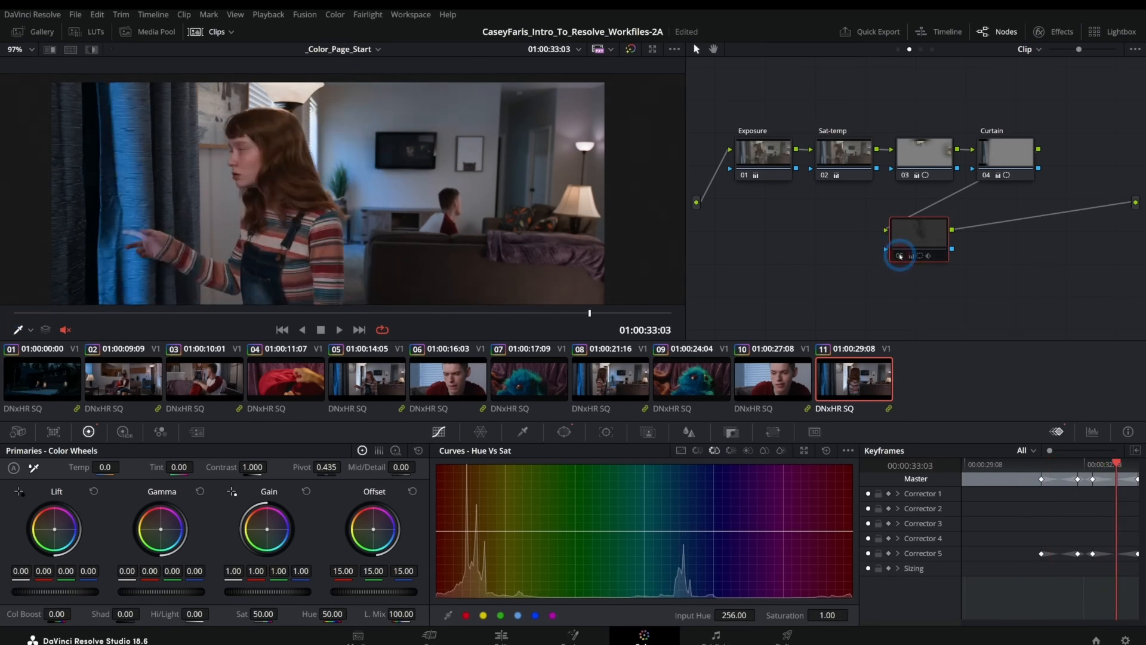
pyautogui.click(900, 256)
pyautogui.moveTo(573, 298); pyautogui.dragTo(252, 245)
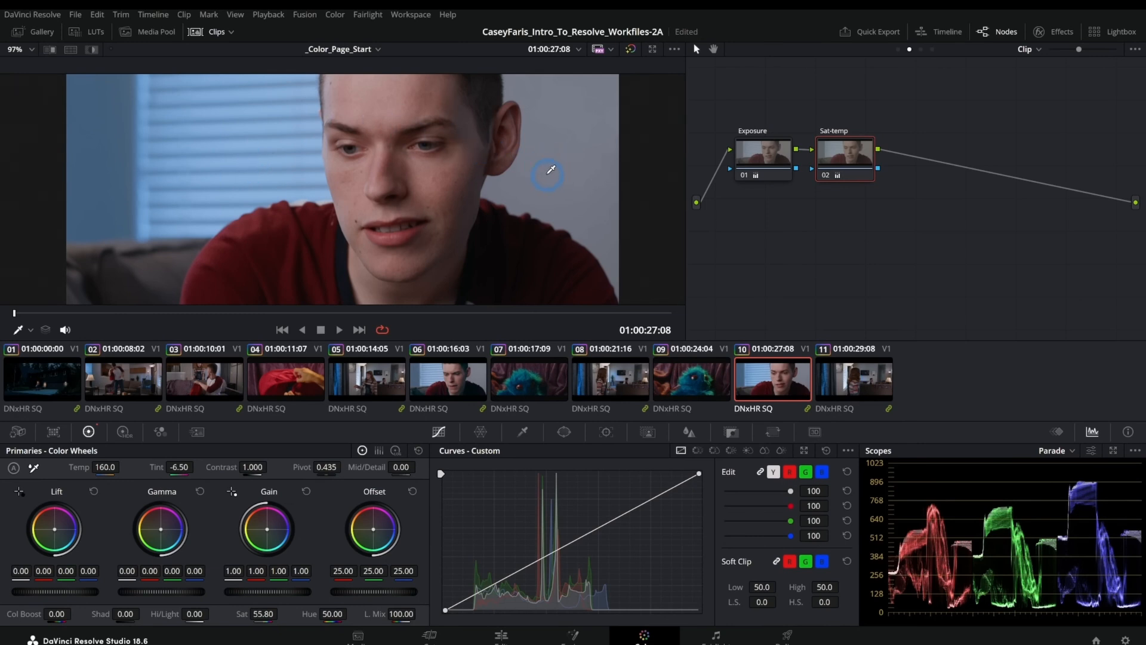
# Step: Compare clip 10 with its grades bypassed and restored, and open the scopes in an expanded floating window
pyautogui.click(630, 49)
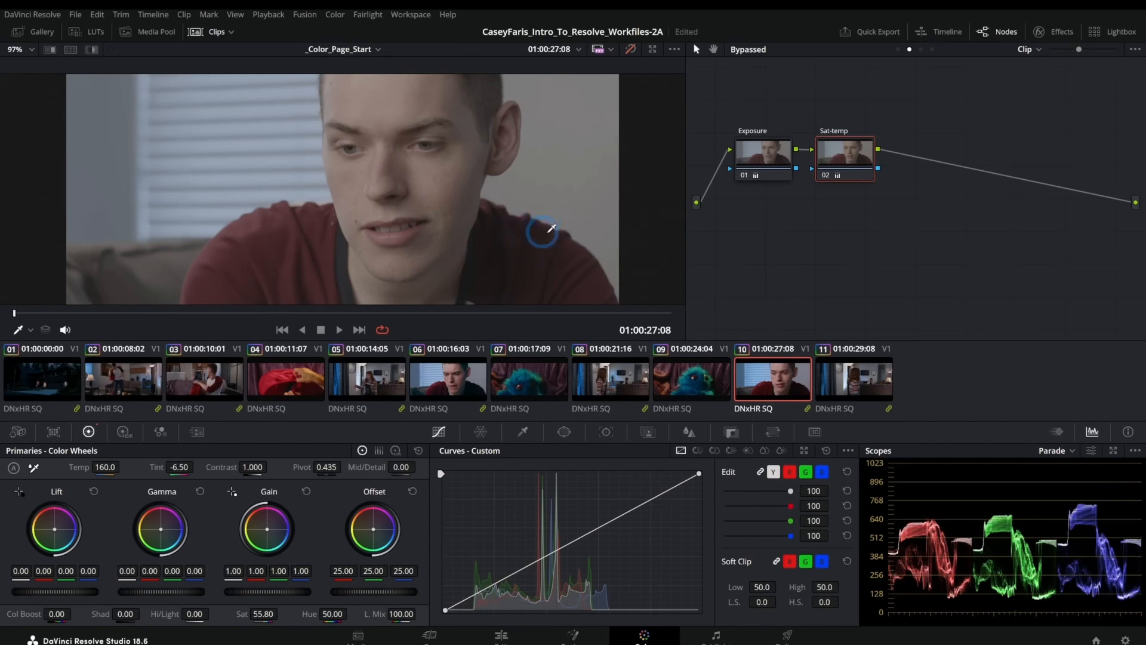
pyautogui.click(630, 49)
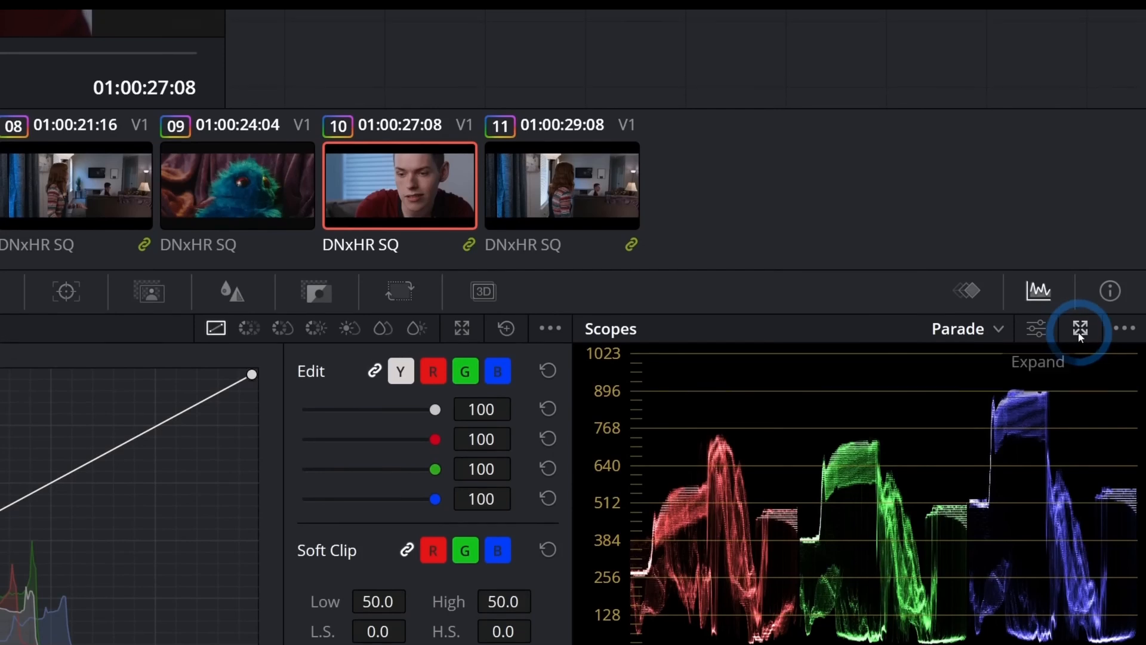
pyautogui.click(1078, 334)
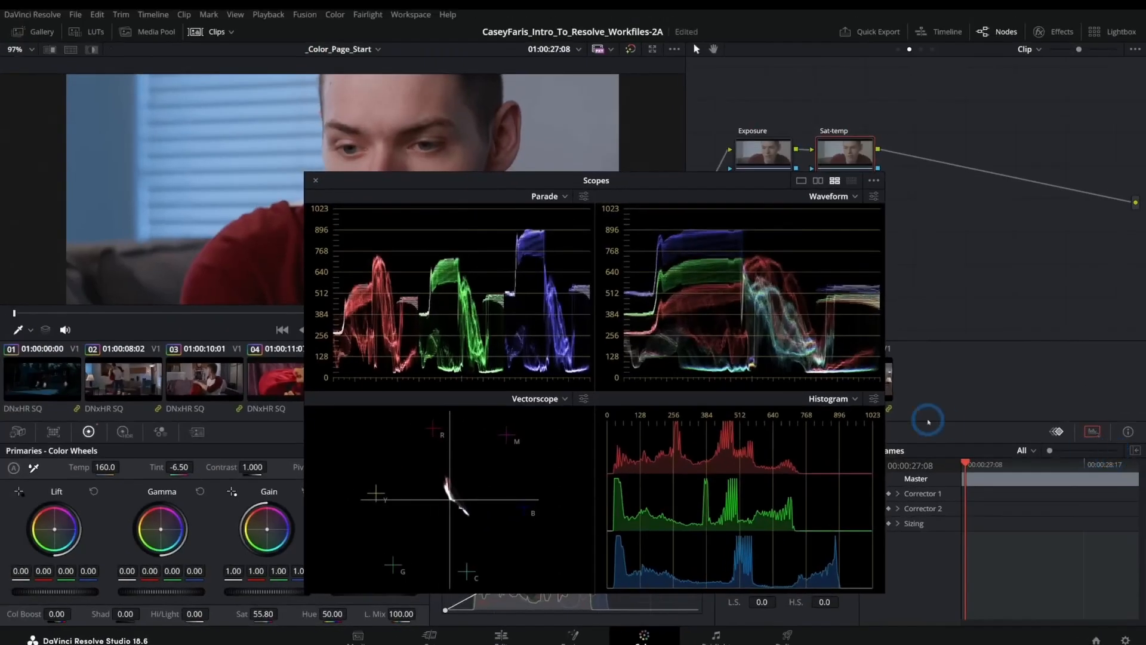
pyautogui.moveTo(695, 177); pyautogui.dragTo(691, 133)
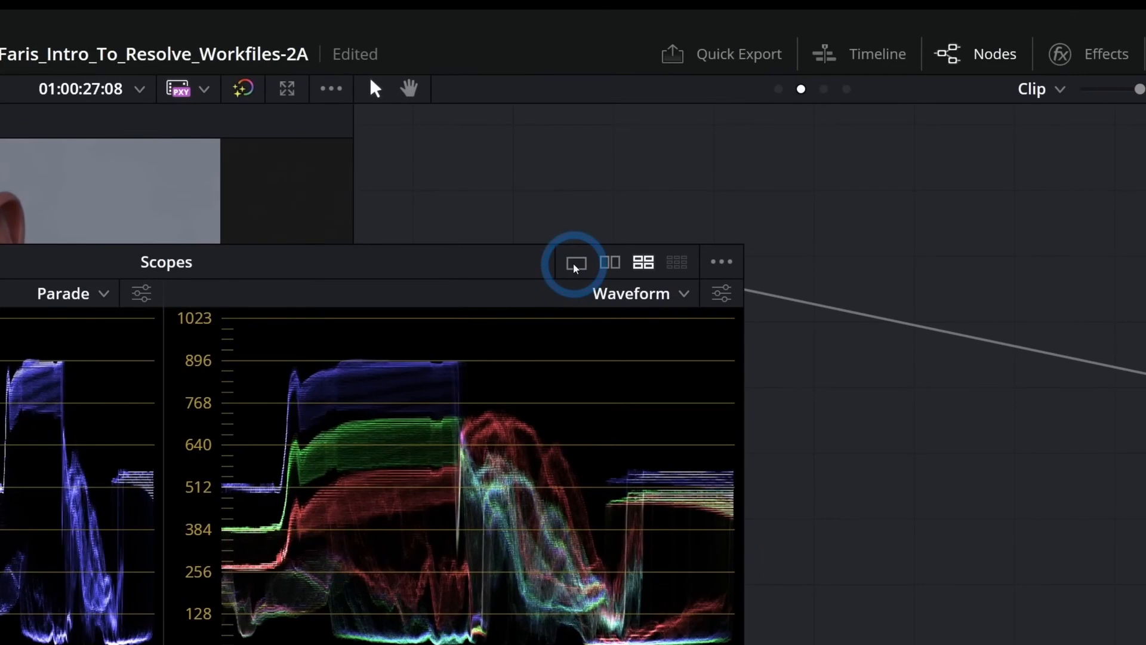
# Step: Show a single Waveform scope in Y mode with Colorize off, and arrange it beside the man's face in the viewer
pyautogui.click(576, 262)
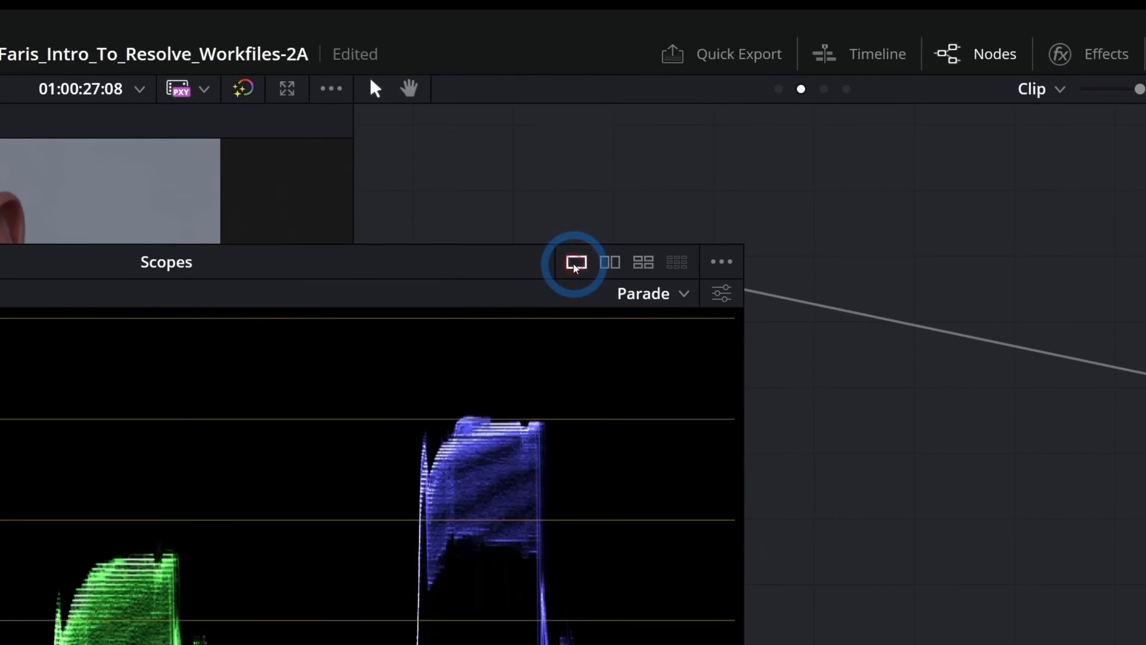
pyautogui.click(644, 293)
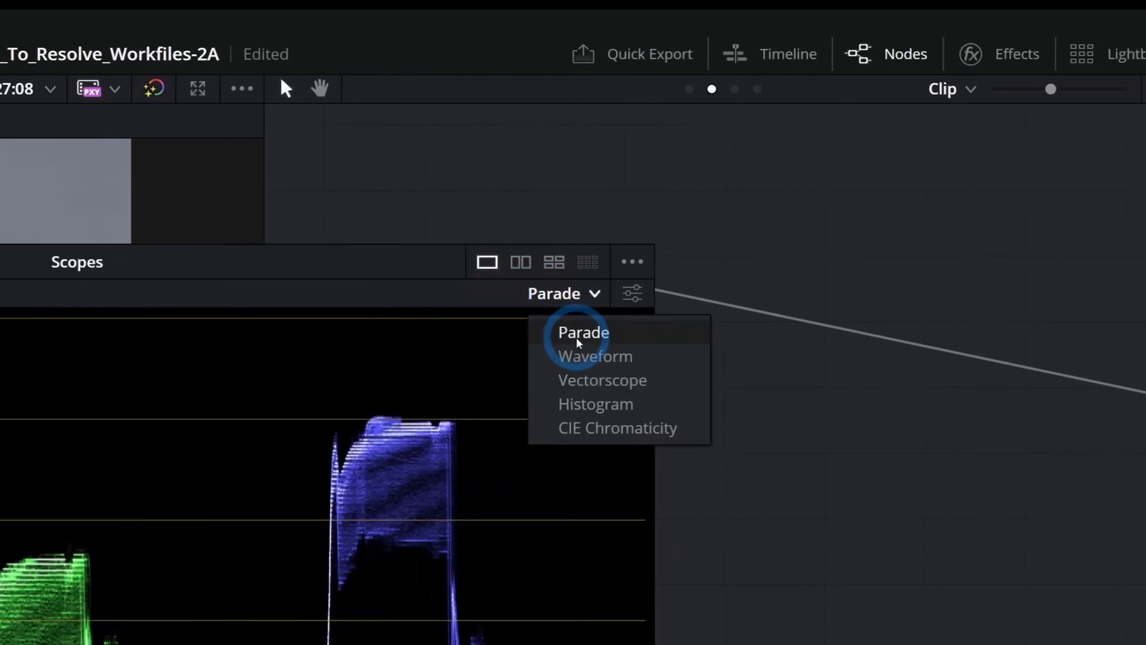
pyautogui.click(579, 355)
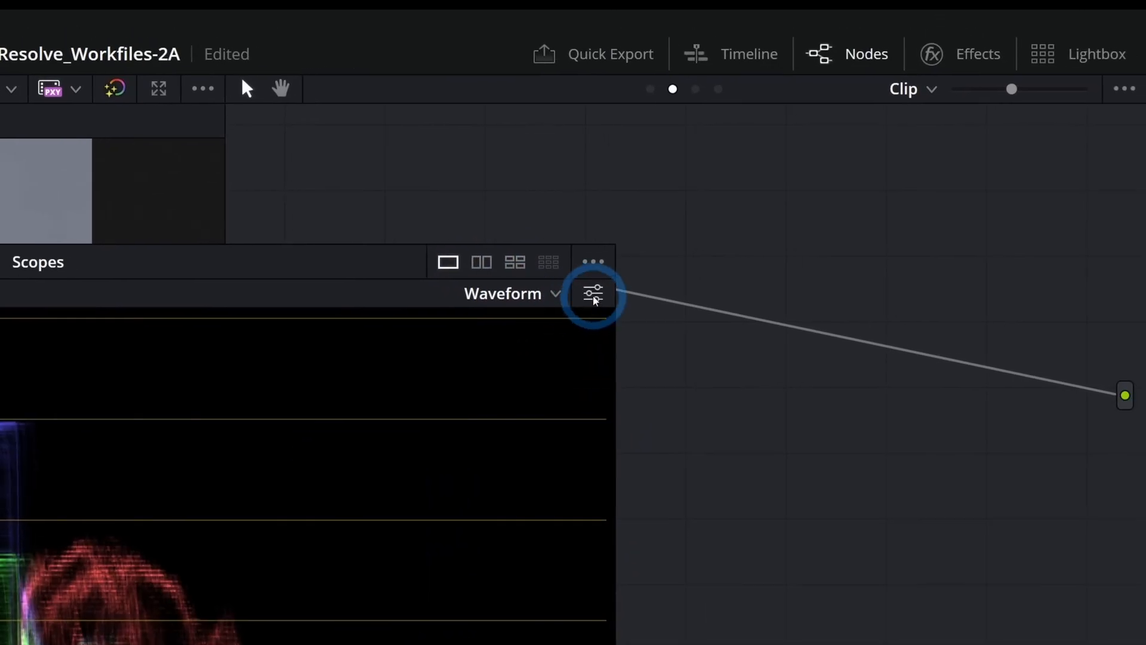
pyautogui.click(593, 293)
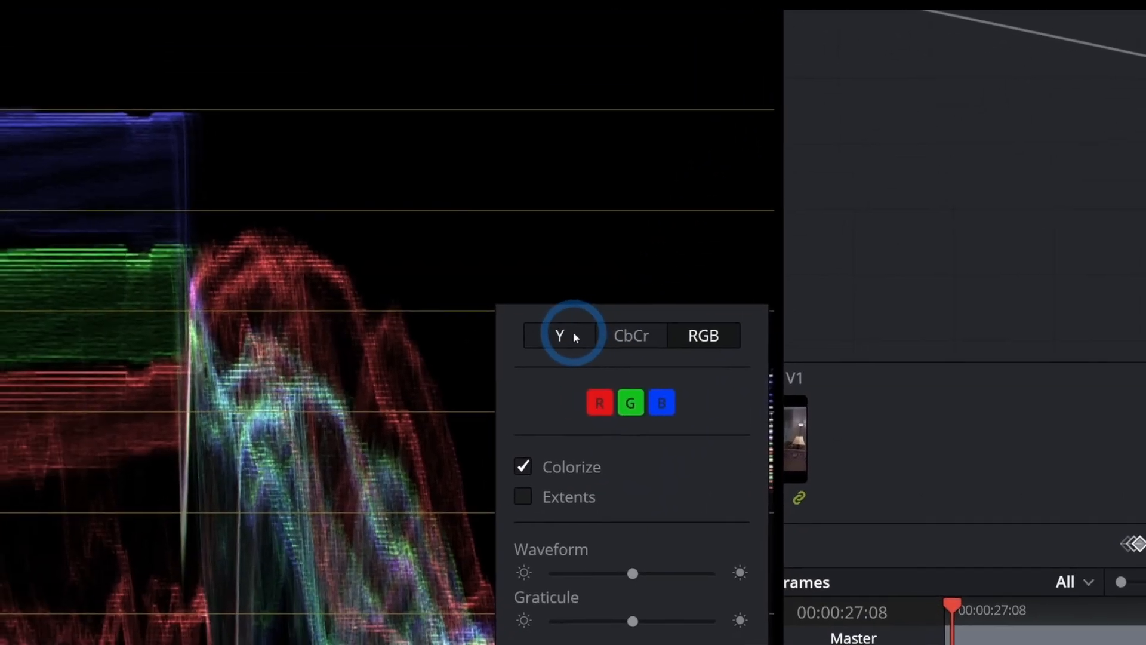
pyautogui.click(407, 638)
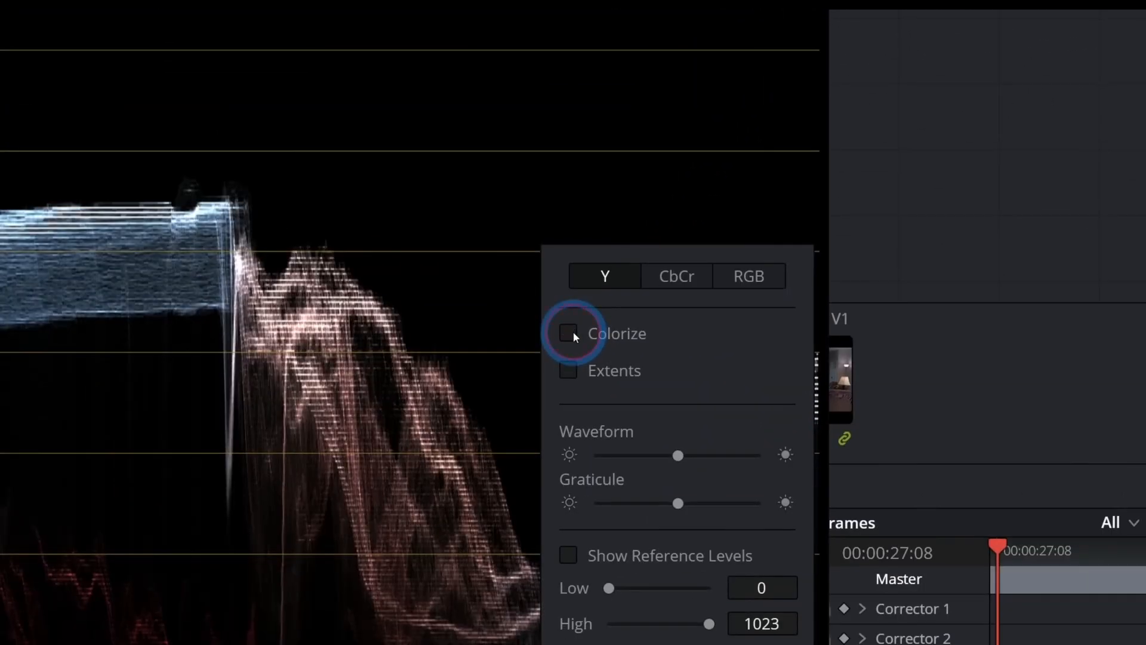
pyautogui.click(528, 393)
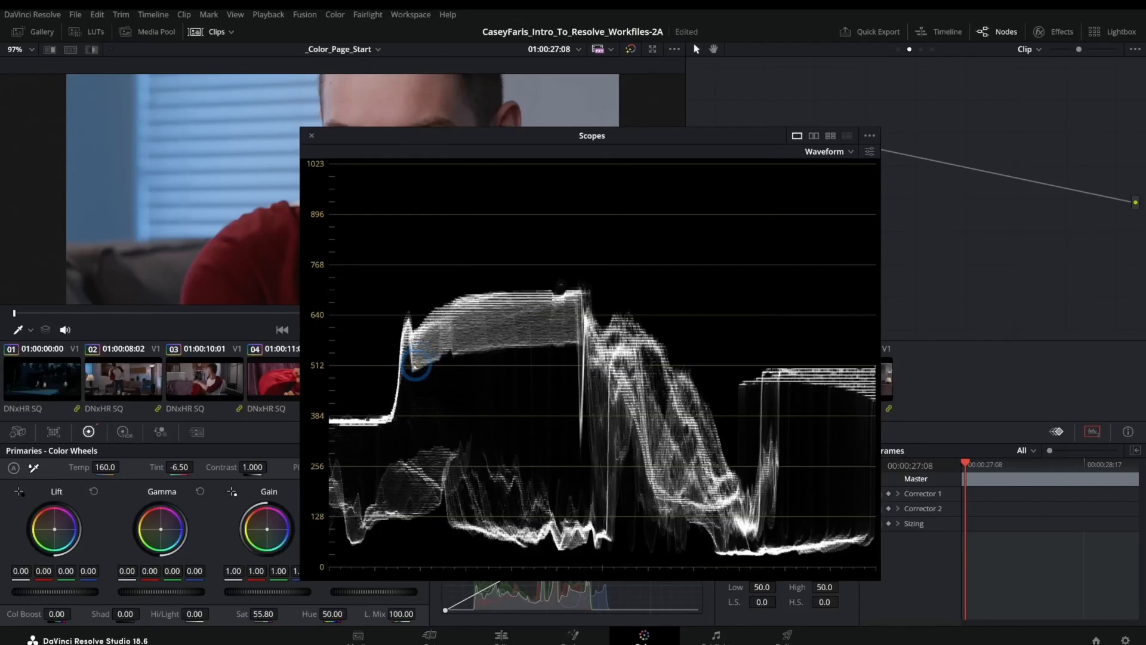
pyautogui.moveTo(562, 138); pyautogui.dragTo(795, 99)
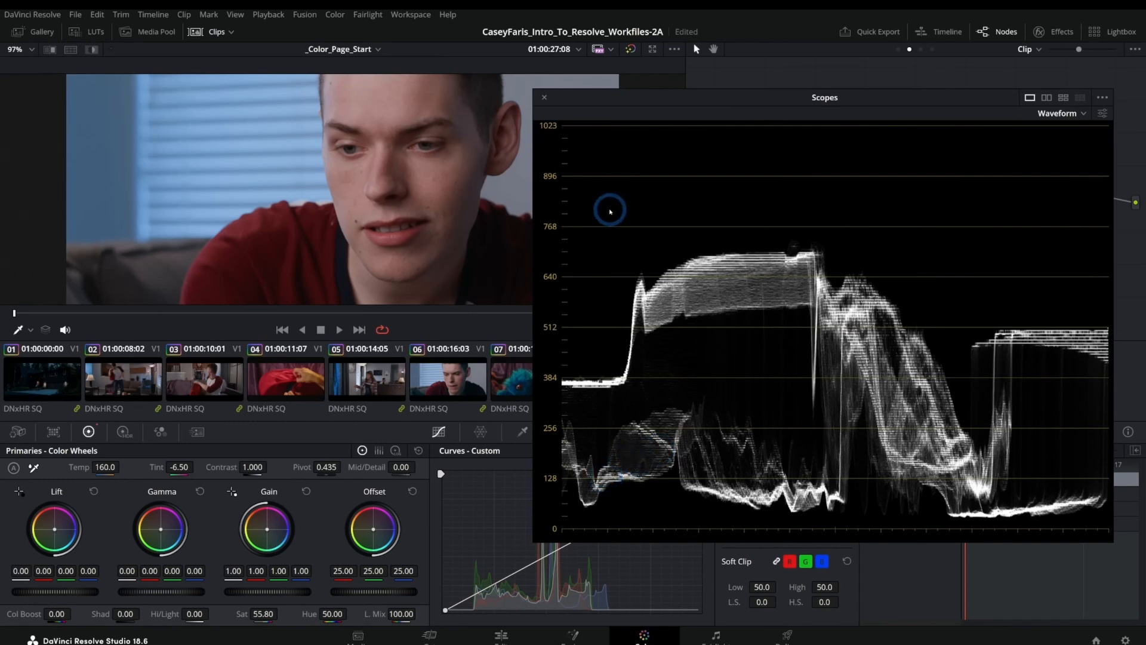
pyautogui.moveTo(444, 257); pyautogui.dragTo(370, 256)
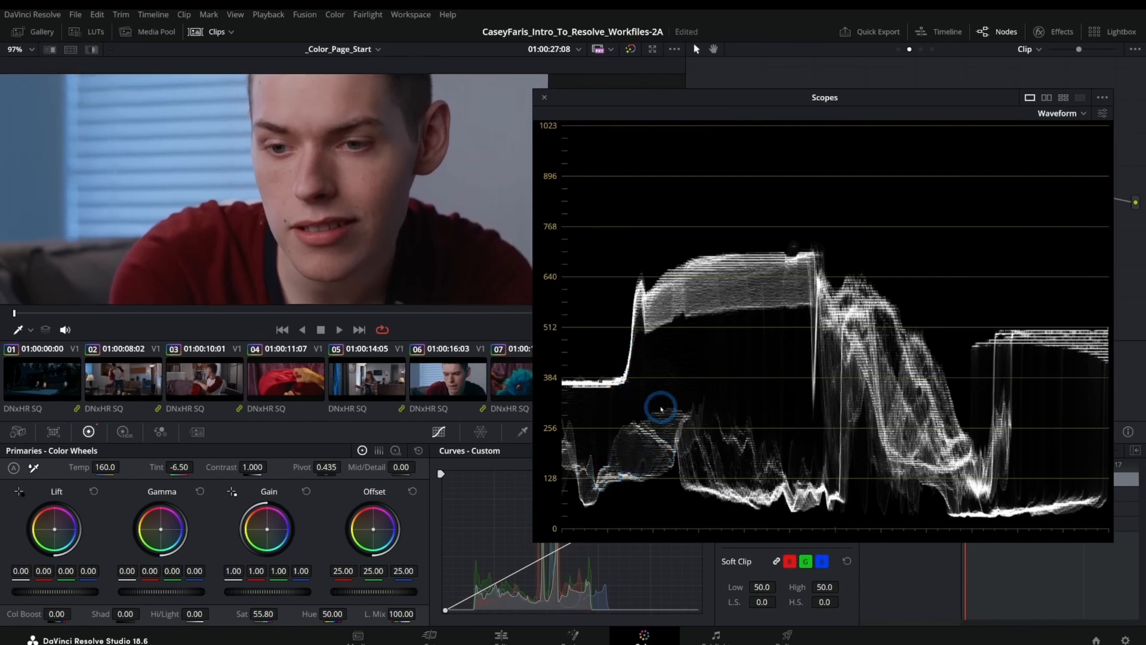
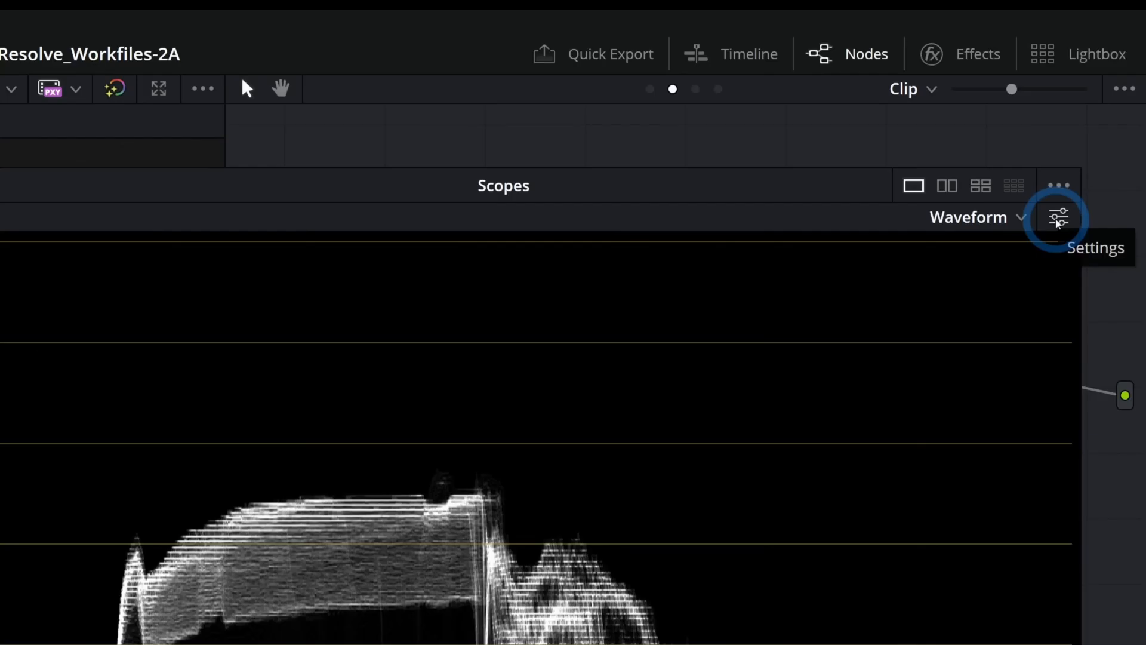
# Step: Set the Waveform scope to RGB mode
pyautogui.click(1102, 114)
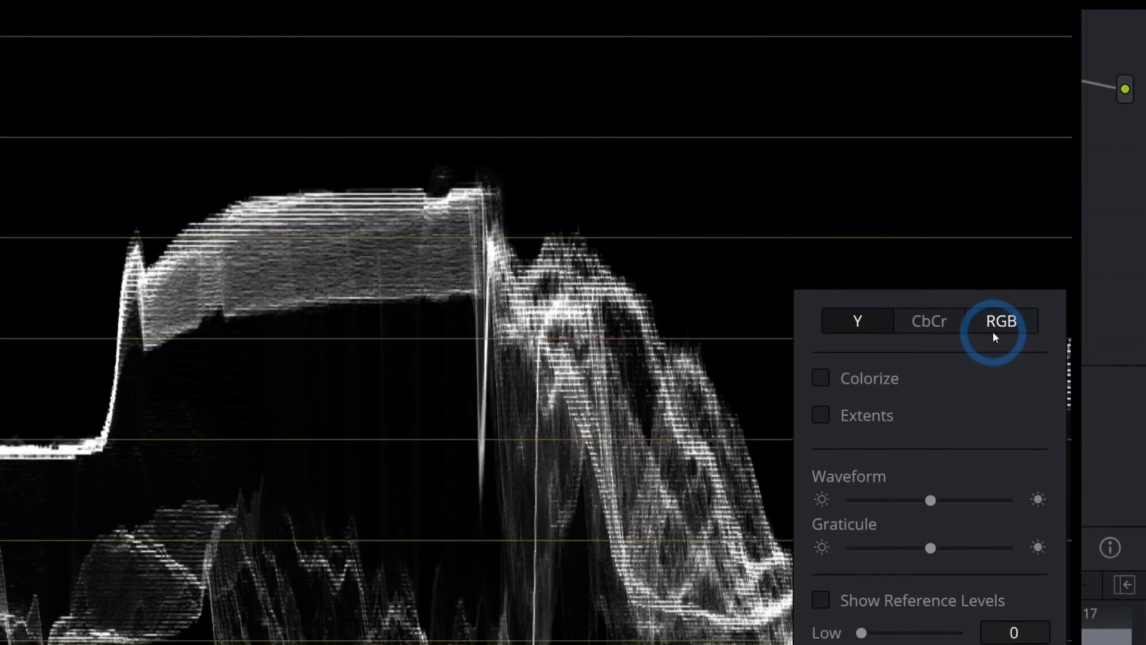
pyautogui.click(998, 350)
pyautogui.click(857, 467)
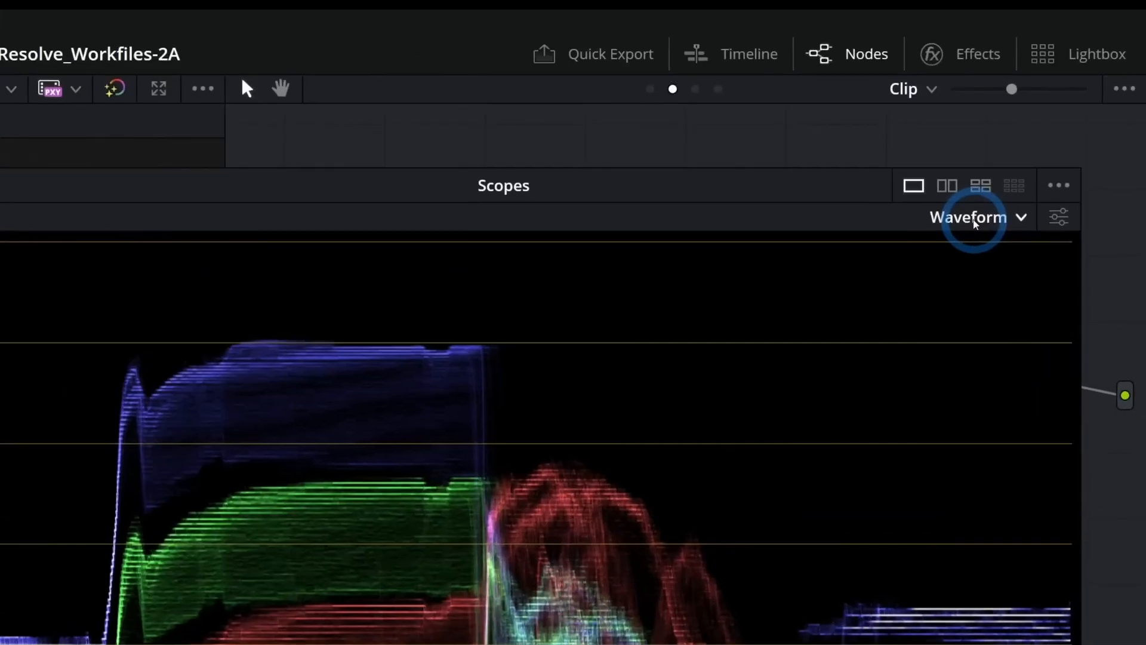
# Step: Switch the scope to Parade and shift clip 10's Offset balance to about 25.55 red, 24.75 green and 21.13 blue
pyautogui.click(974, 223)
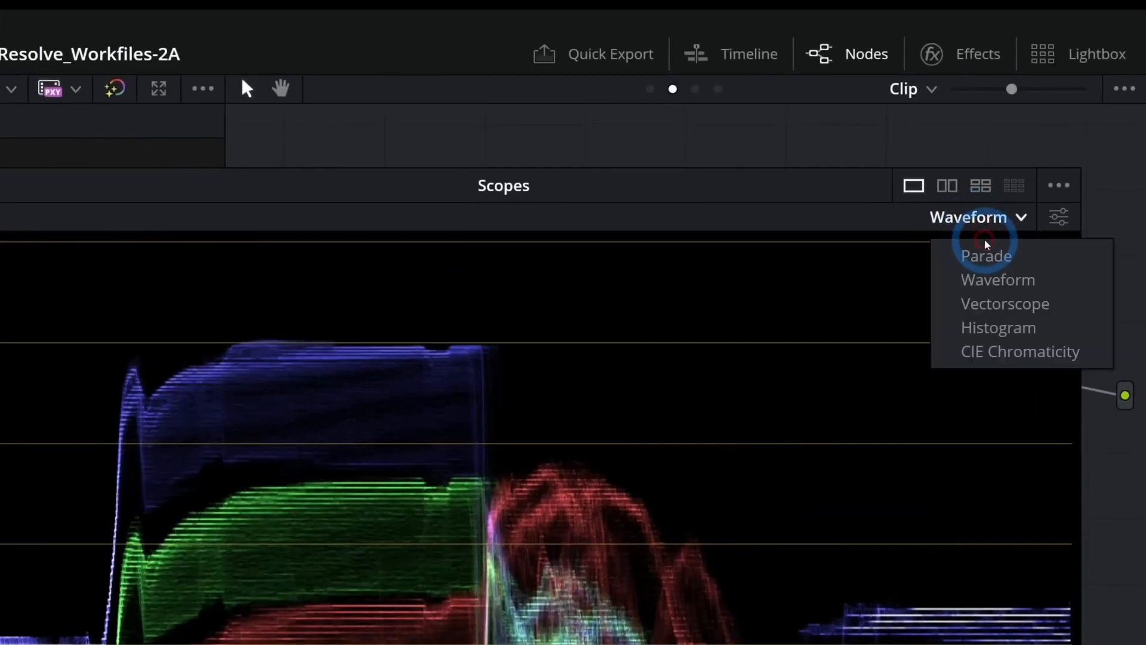
pyautogui.click(985, 254)
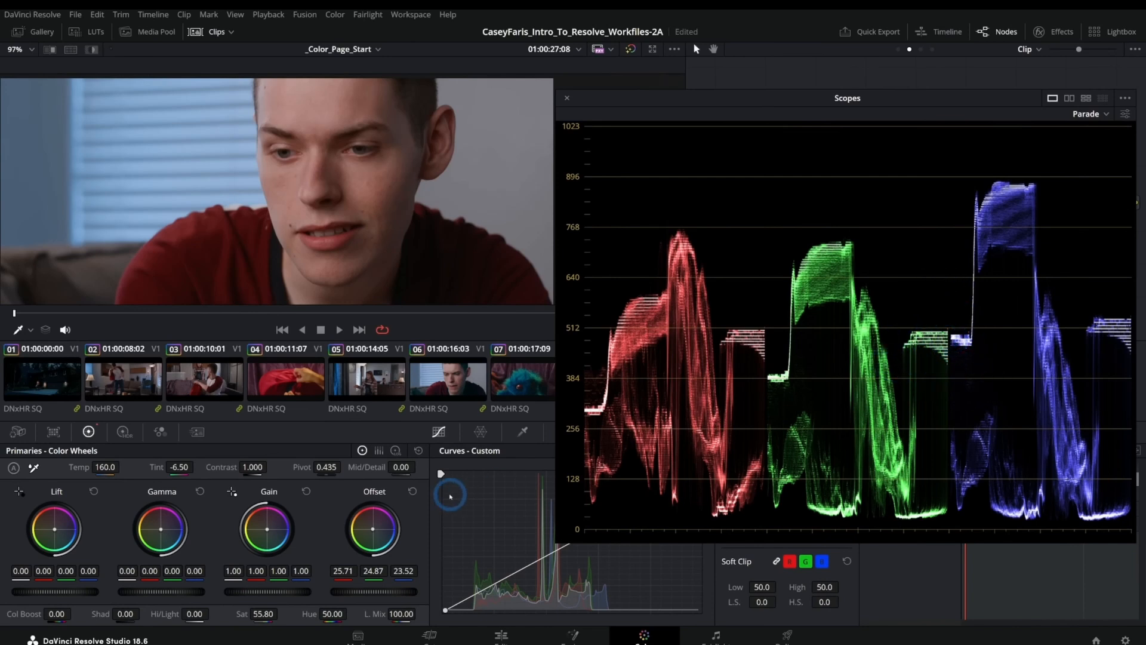
pyautogui.moveTo(373, 529); pyautogui.dragTo(372, 529)
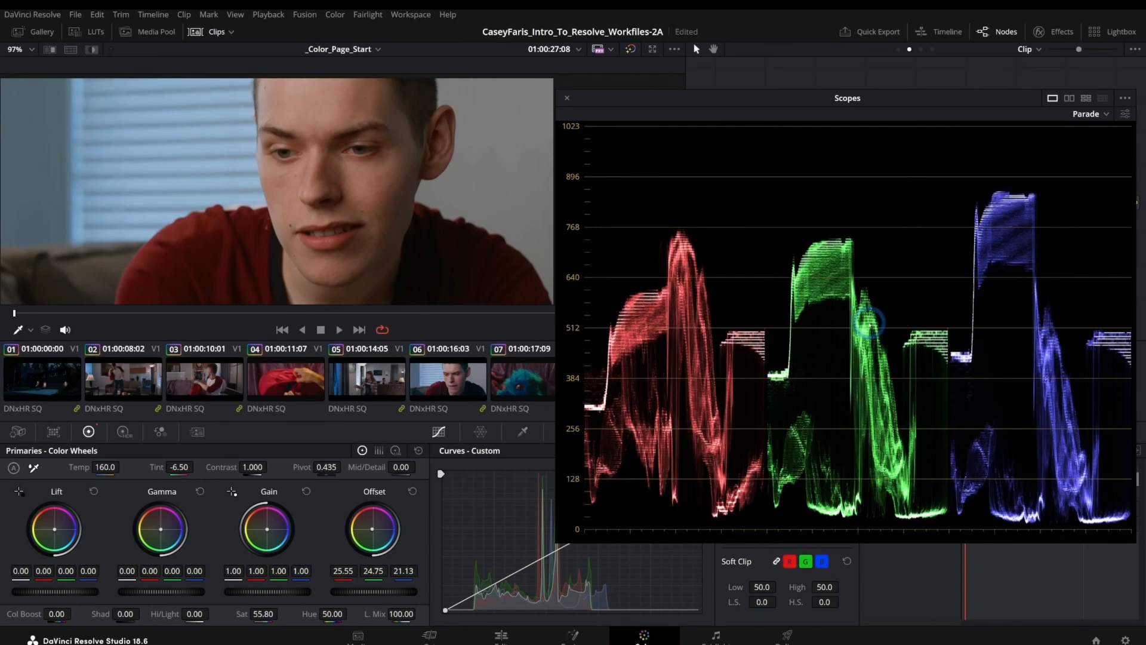
# Step: Switch the scope to Vectorscope, try pushing Offset strongly toward green at about -8.10, 37.36, -16.27, and reset Offset
pyautogui.click(1086, 114)
pyautogui.click(1087, 116)
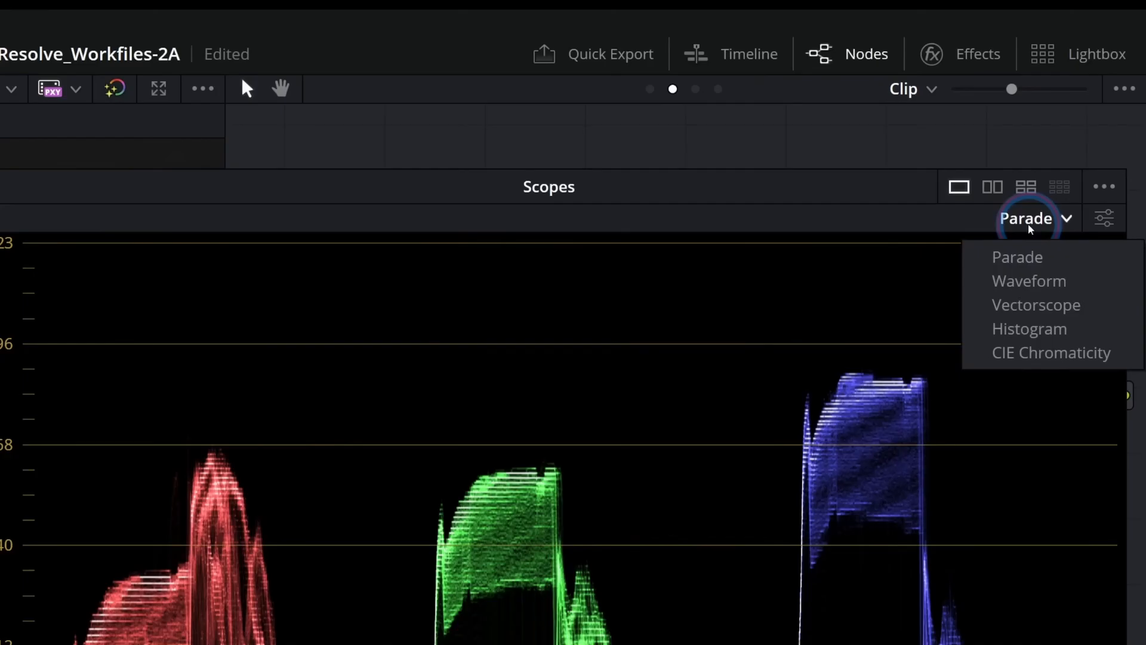
pyautogui.click(1029, 224)
pyautogui.click(1050, 310)
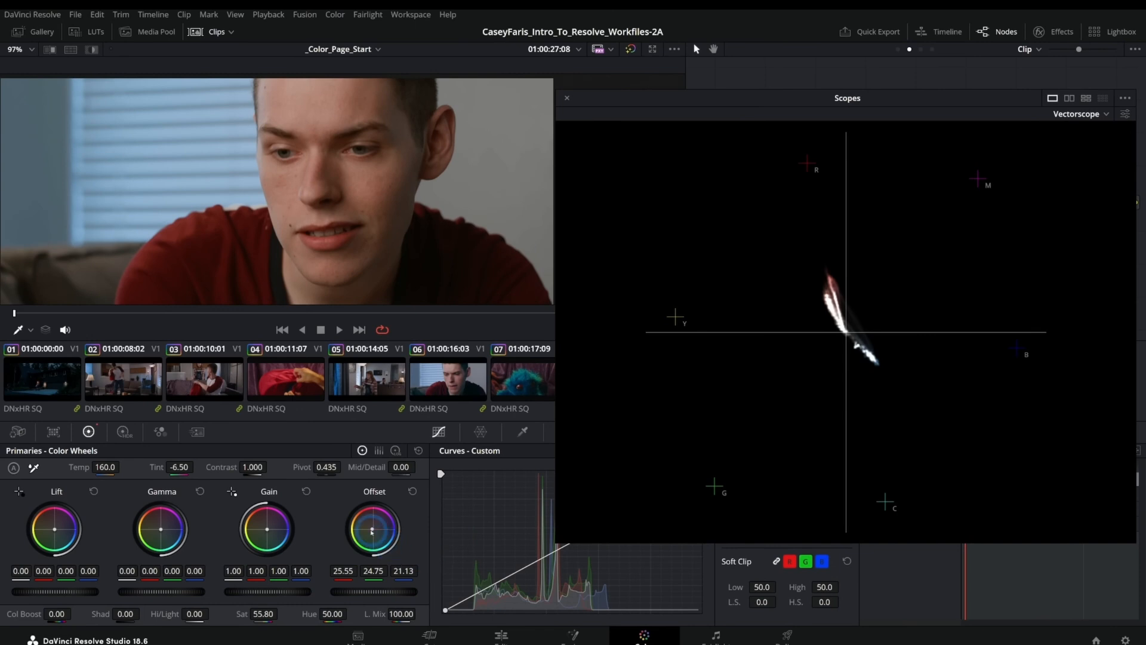
pyautogui.moveTo(358, 522)
pyautogui.mouseDown()
pyautogui.moveTo(307, 470)
pyautogui.moveTo(422, 593)
pyautogui.moveTo(397, 614)
pyautogui.moveTo(397, 632)
pyautogui.moveTo(571, 333)
pyautogui.moveTo(426, 345)
pyautogui.mouseUp()
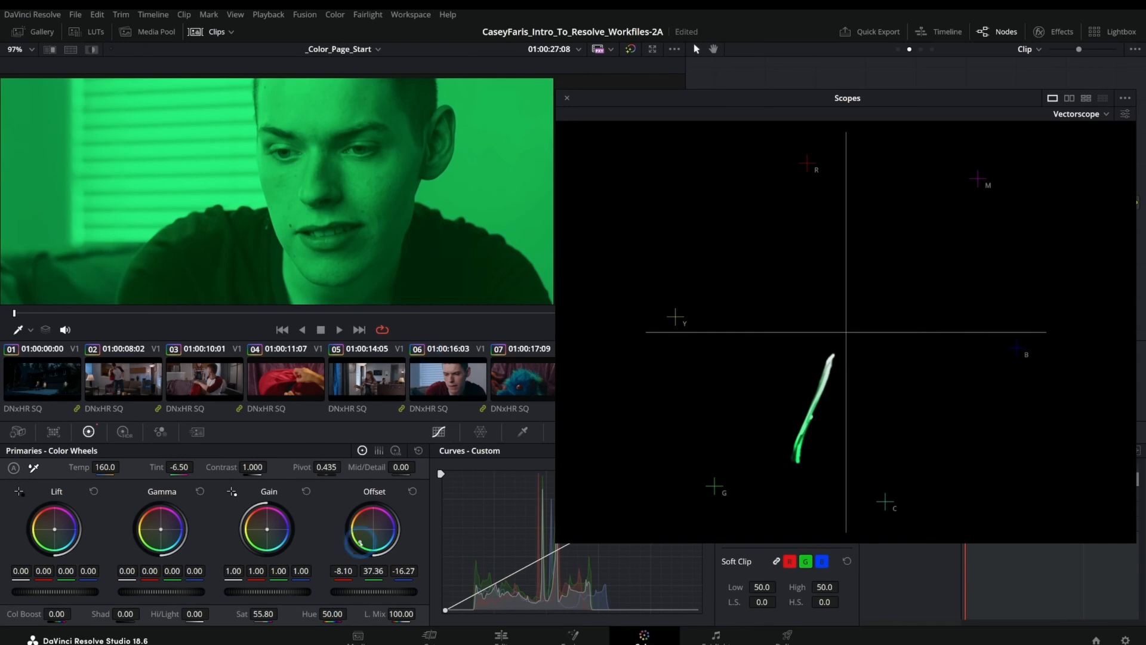
pyautogui.click(412, 490)
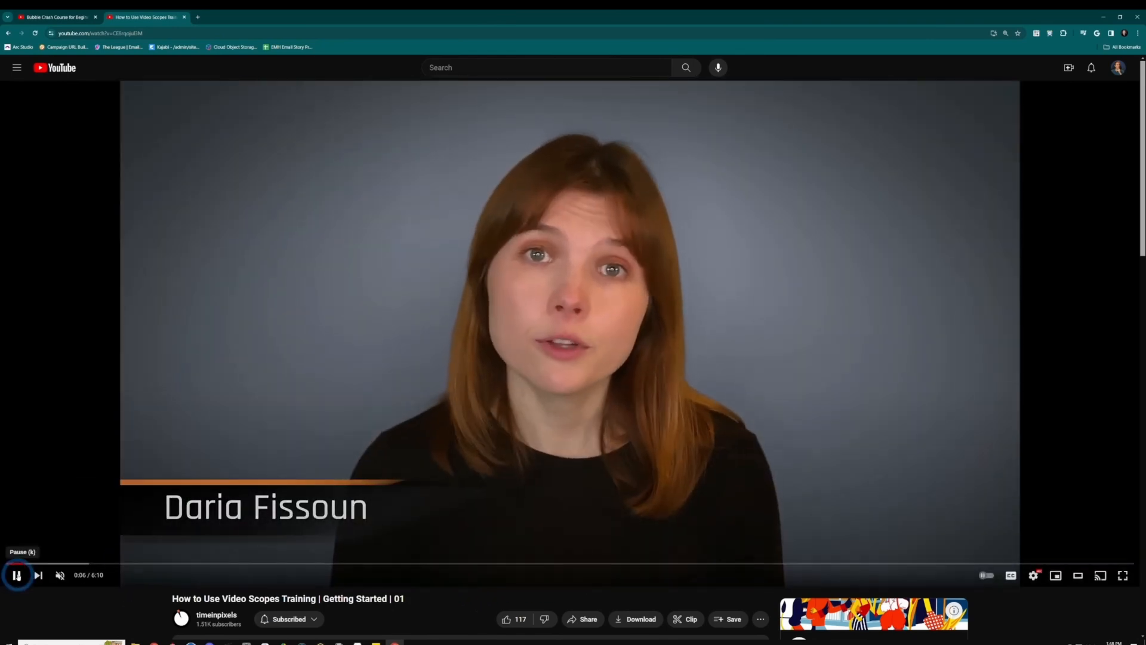
pyautogui.click(17, 575)
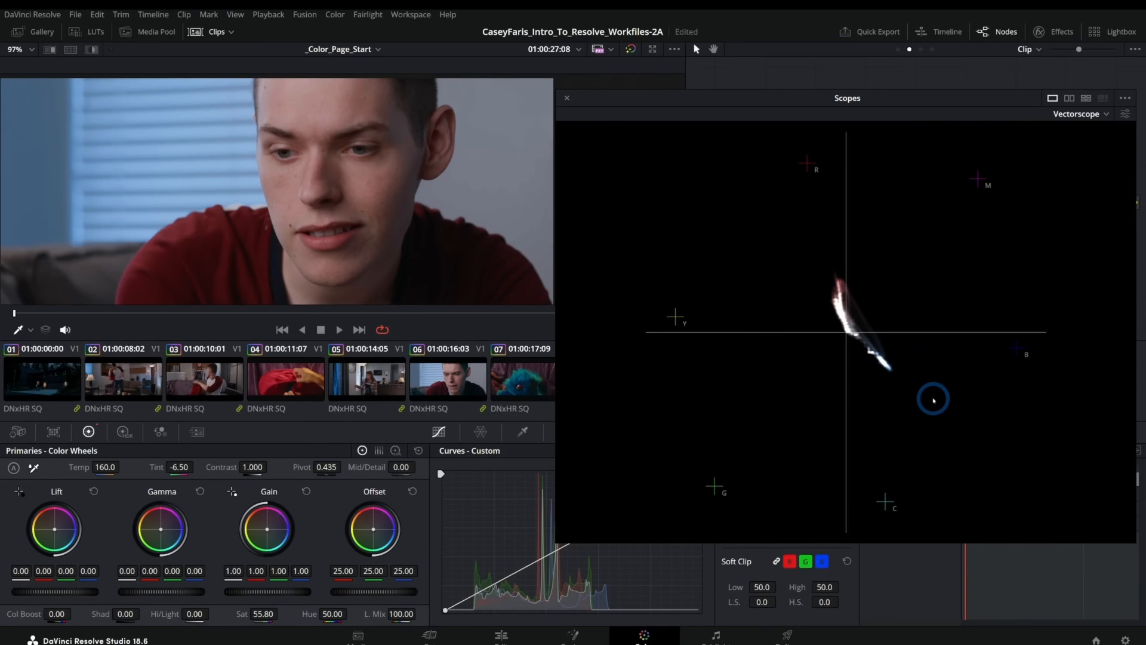
# Step: Close the floating Scopes window and set the docked scope to Parade
pyautogui.click(567, 98)
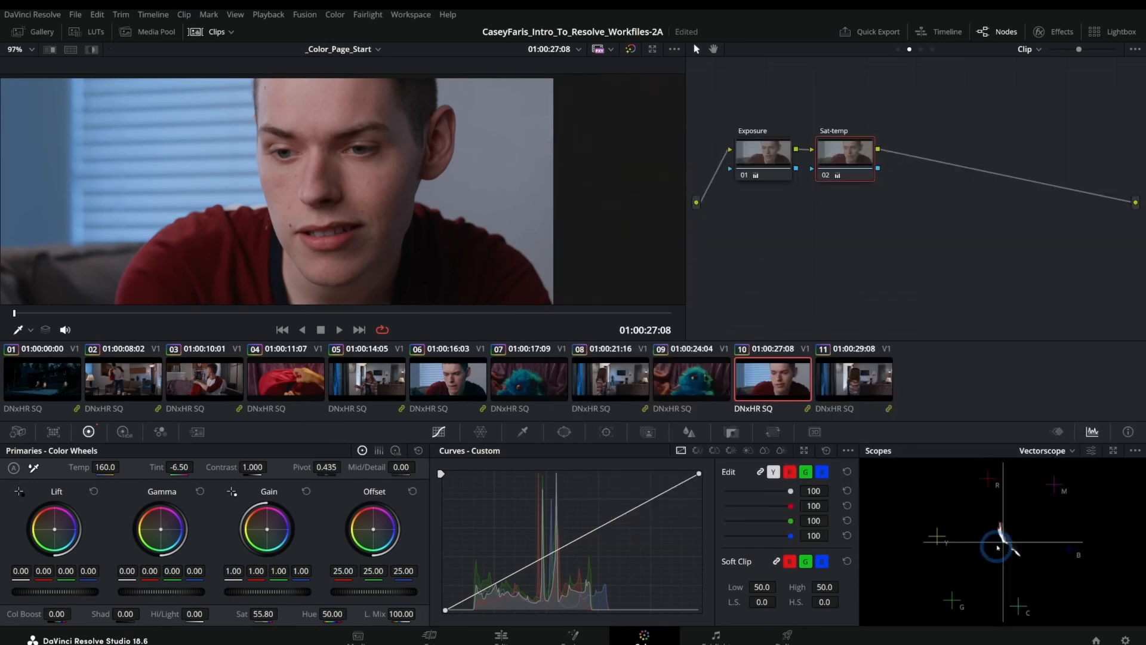
pyautogui.click(1068, 450)
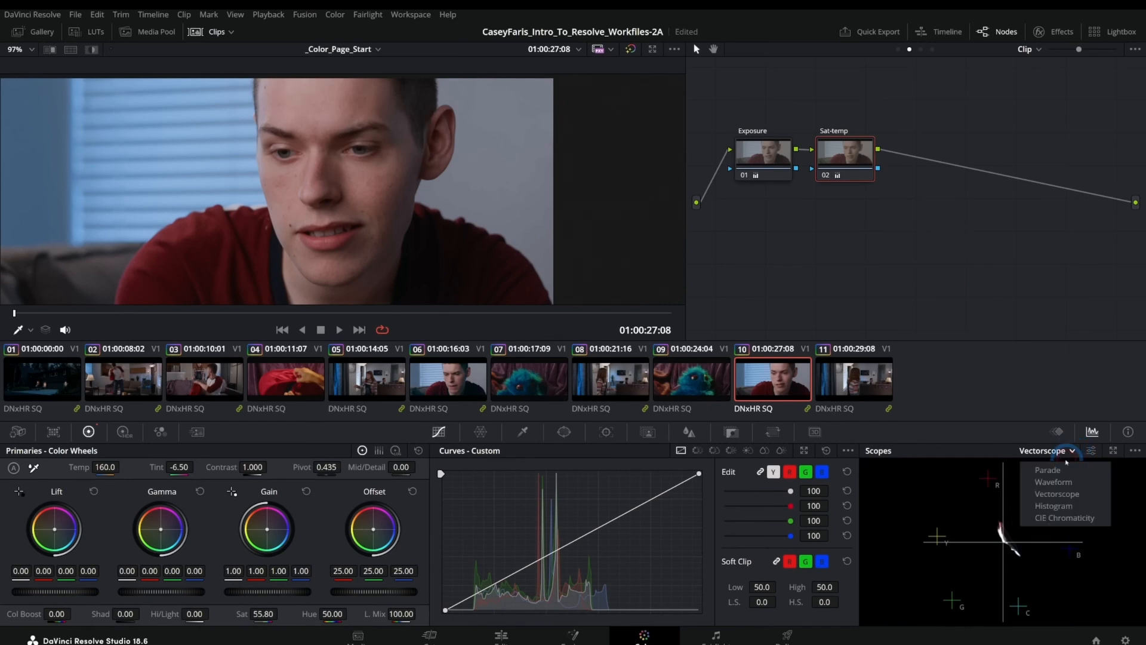
pyautogui.click(1058, 473)
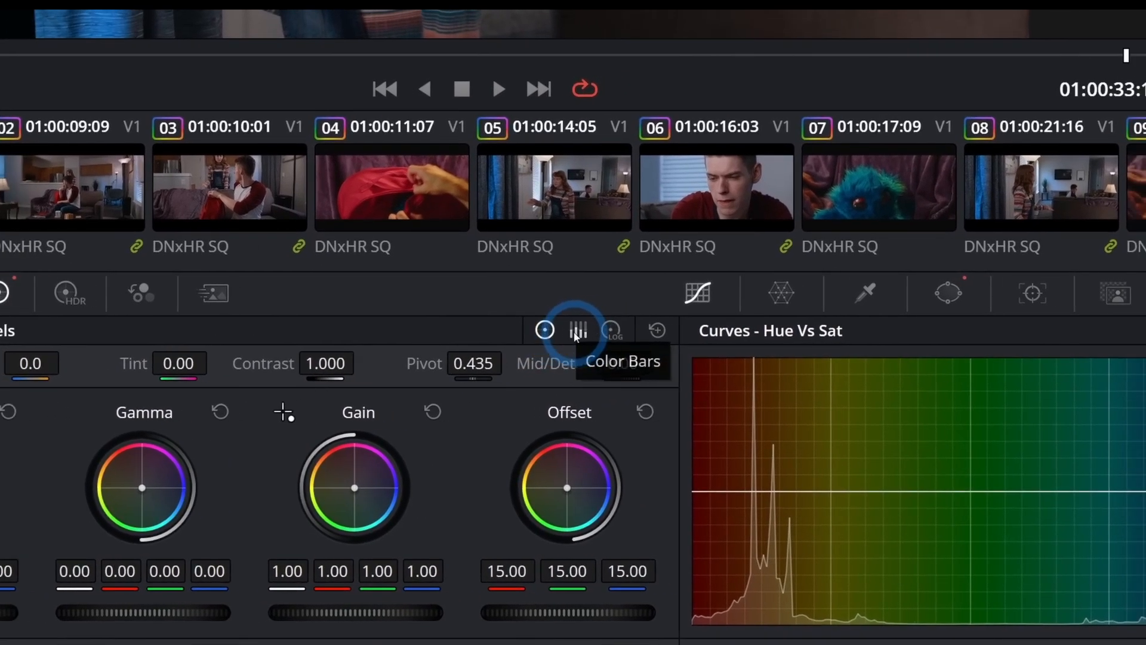
# Step: Display clip 11's primaries as Color Bars, try green Gain at values such as 1.34 and 0.94, and reset it
pyautogui.click(542, 328)
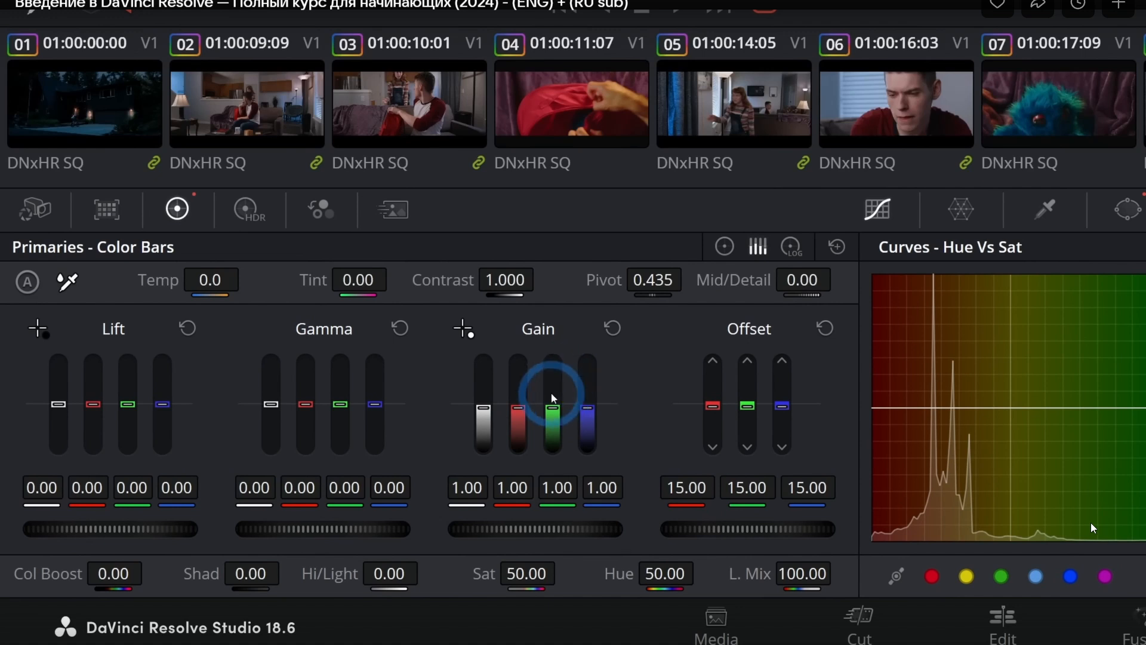
pyautogui.moveTo(553, 398); pyautogui.dragTo(554, 397)
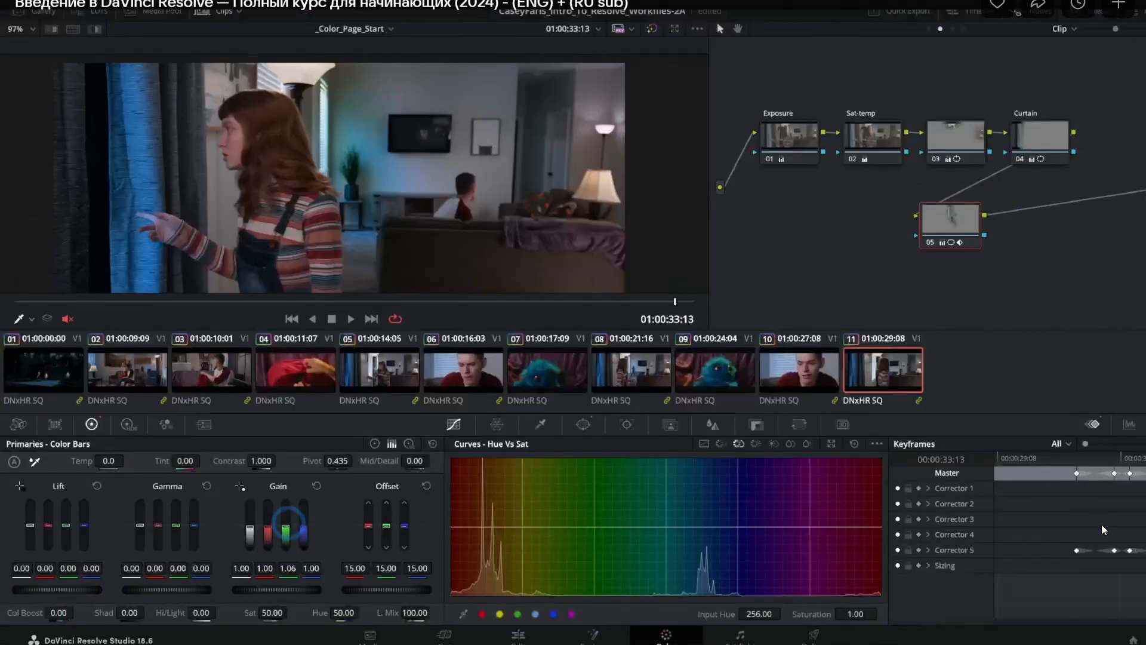
pyautogui.moveTo(288, 524); pyautogui.dragTo(289, 525)
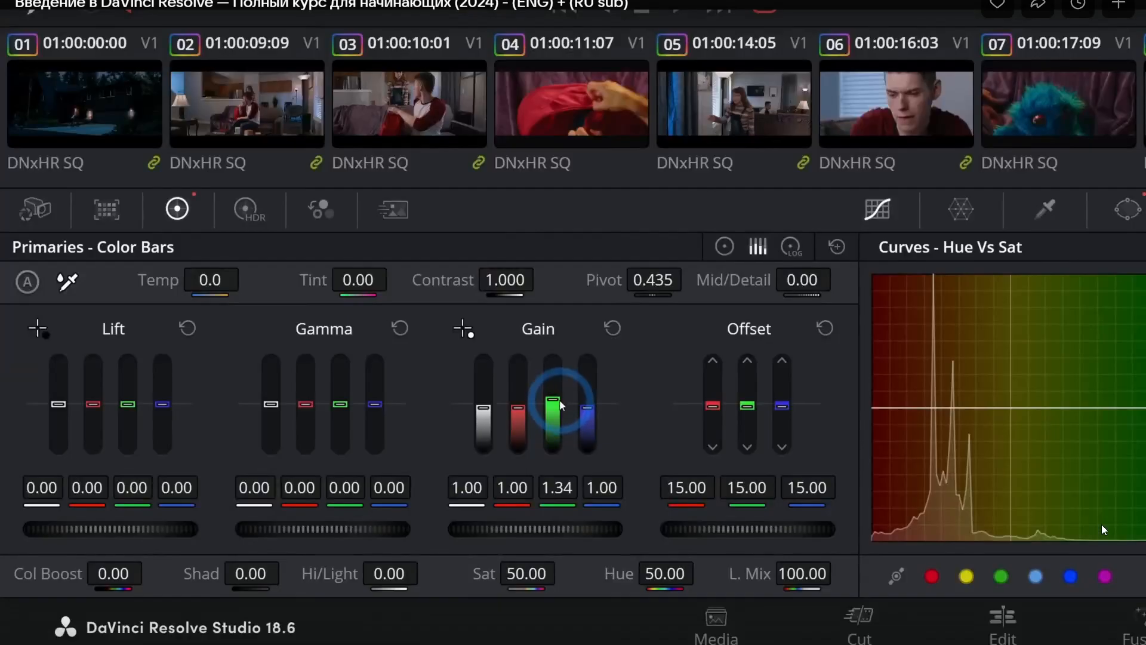
pyautogui.moveTo(561, 403); pyautogui.dragTo(551, 428)
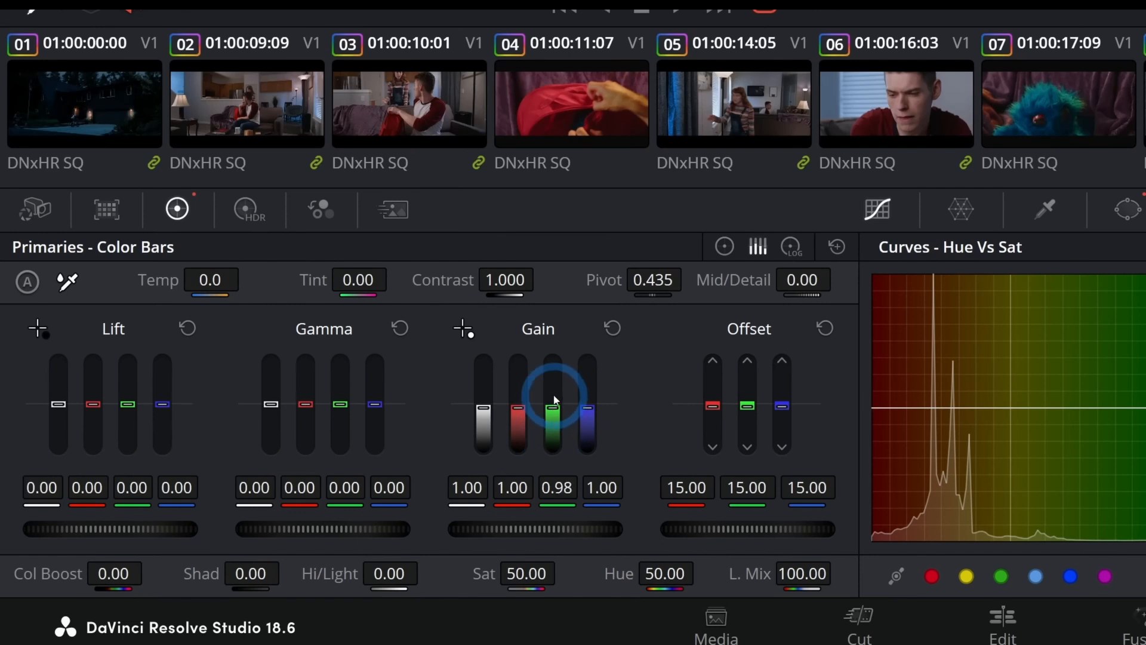
pyautogui.moveTo(552, 389); pyautogui.dragTo(558, 400)
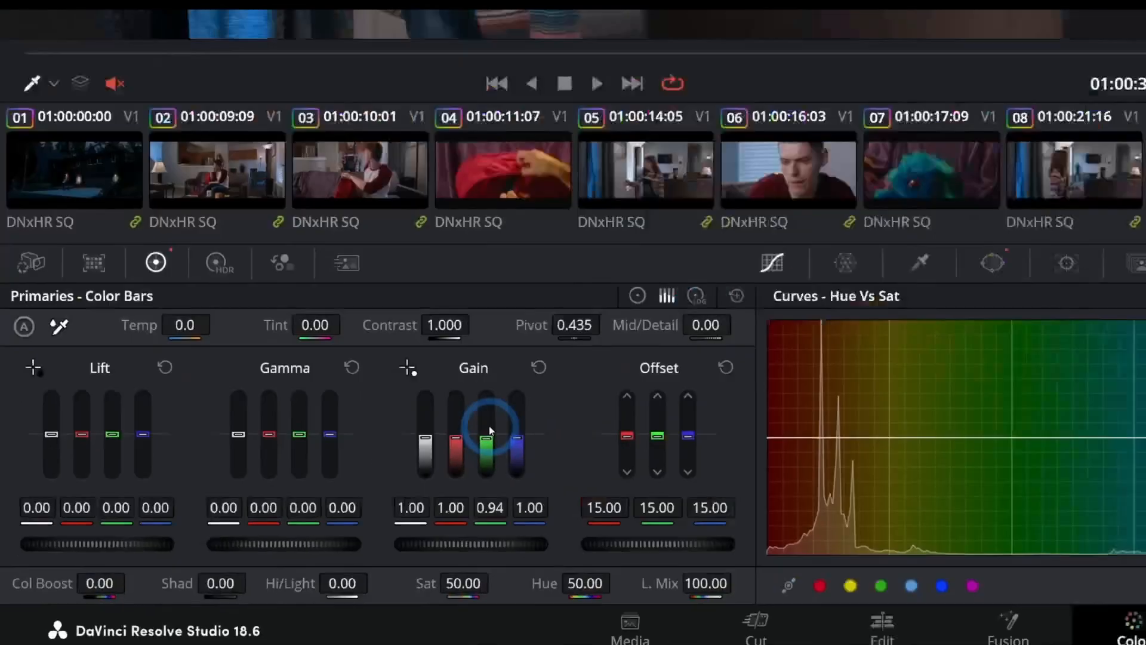
pyautogui.doubleClick(278, 527)
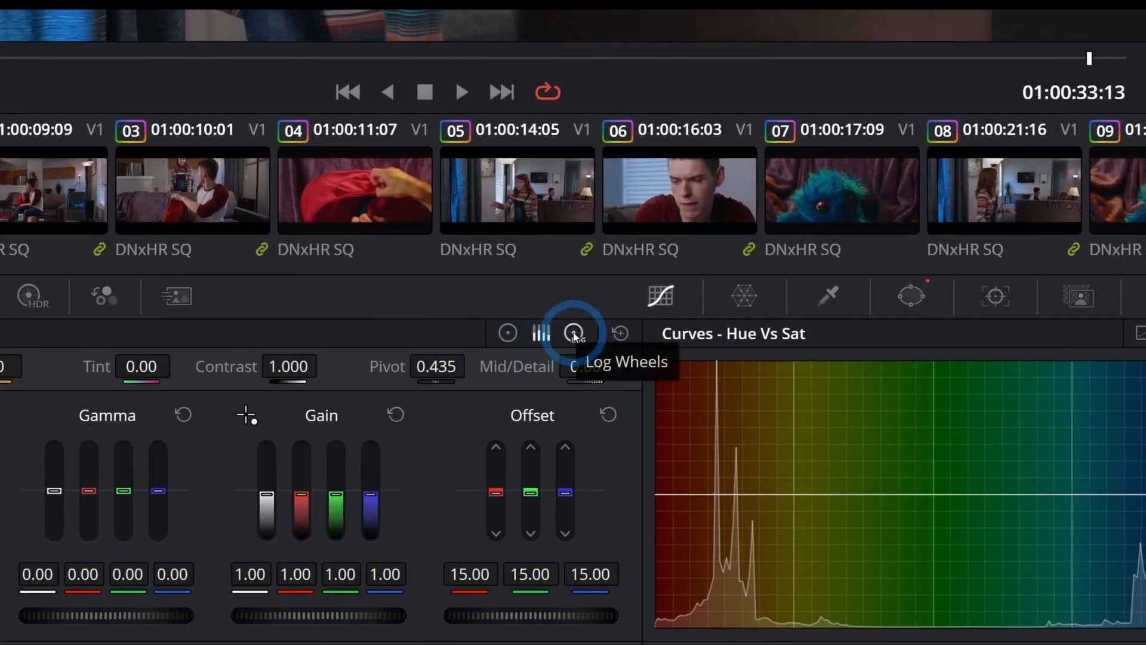
# Step: On clip 06 at 01:00:17:06, add an empty node 04 after node 03 and show the primaries as Log Wheels
pyautogui.click(574, 333)
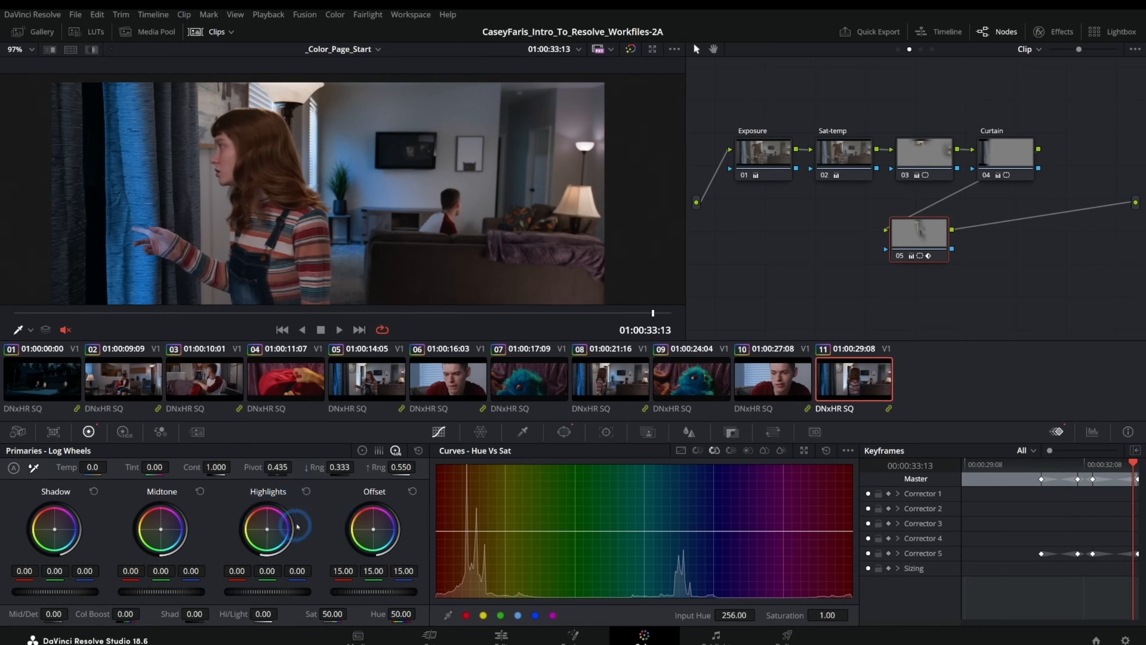
pyautogui.click(465, 382)
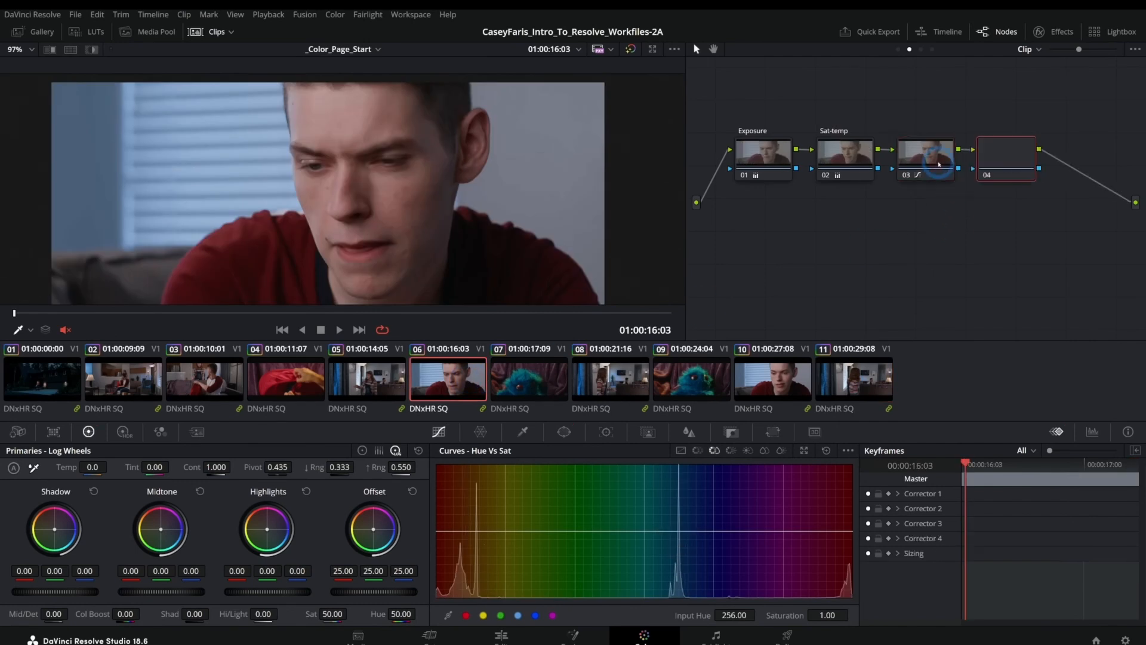
pyautogui.click(626, 323)
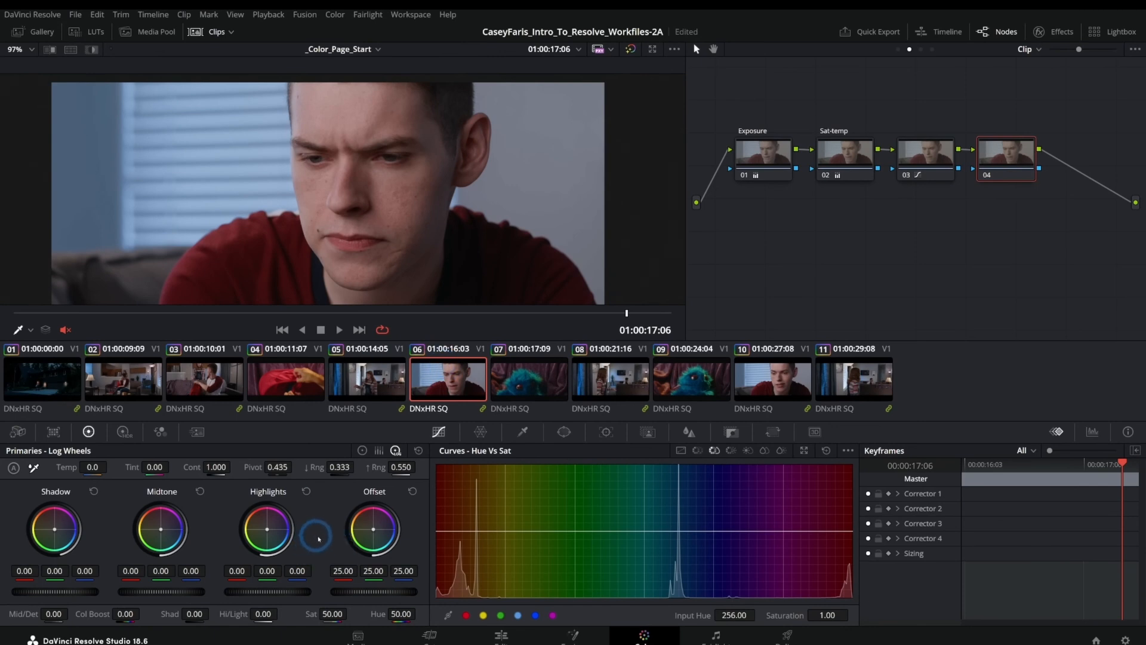
pyautogui.click(363, 450)
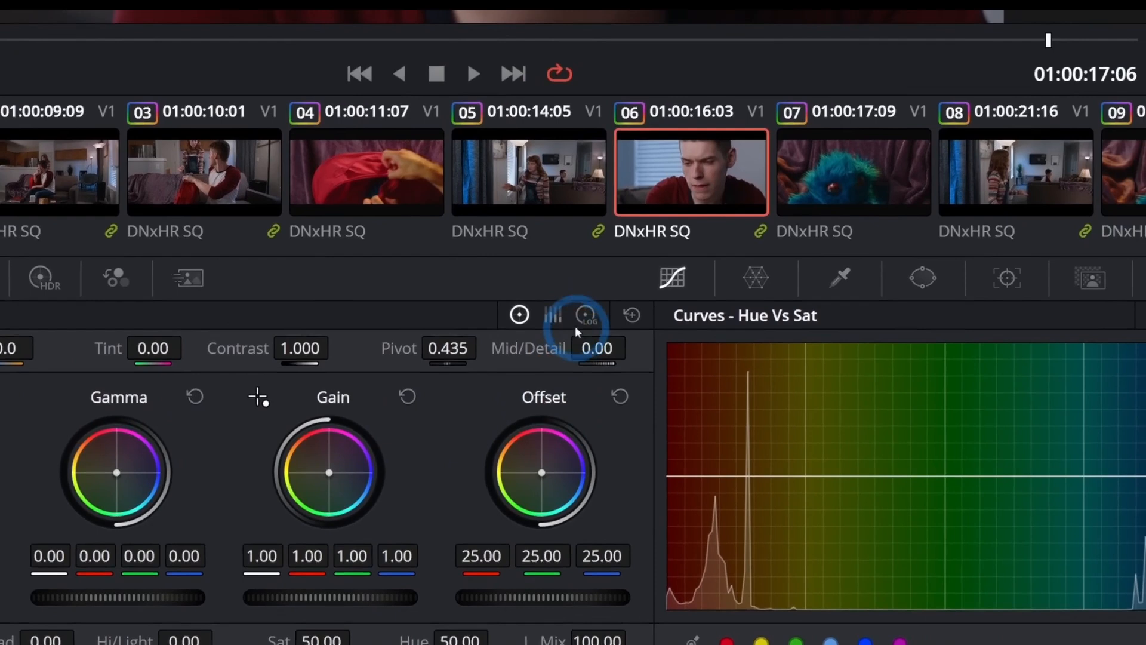
pyautogui.click(576, 325)
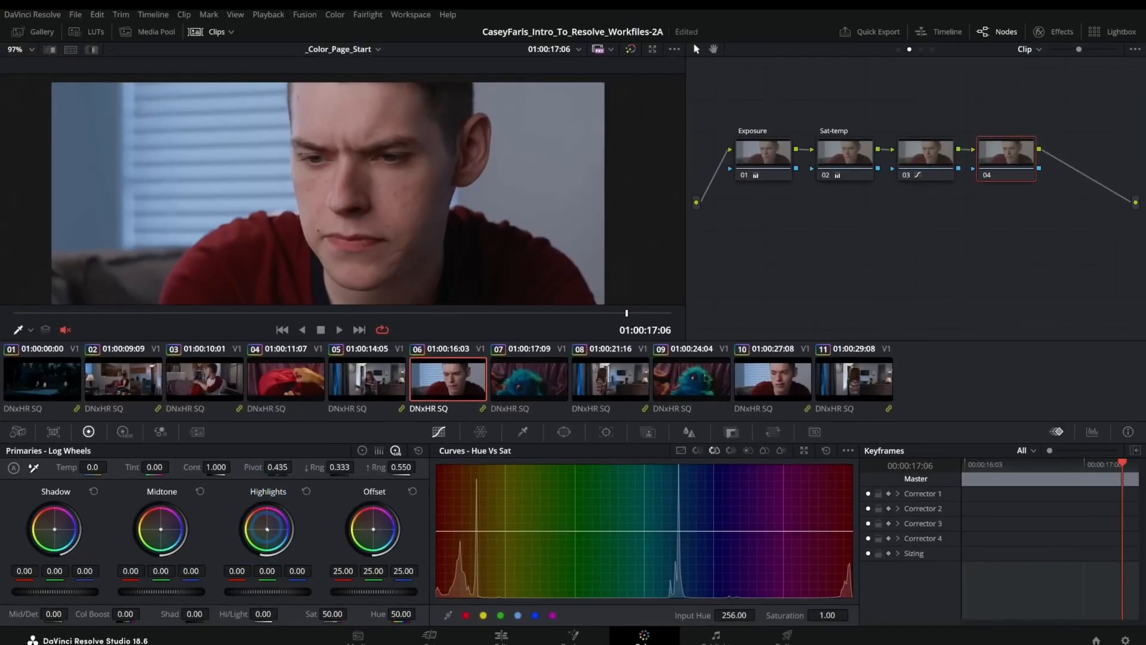
# Step: Try pushing the log Highlights toward magenta at 1.08, -0.42, 1.02, and vary the high range down to 0.000
pyautogui.moveTo(267, 529); pyautogui.dragTo(408, 351)
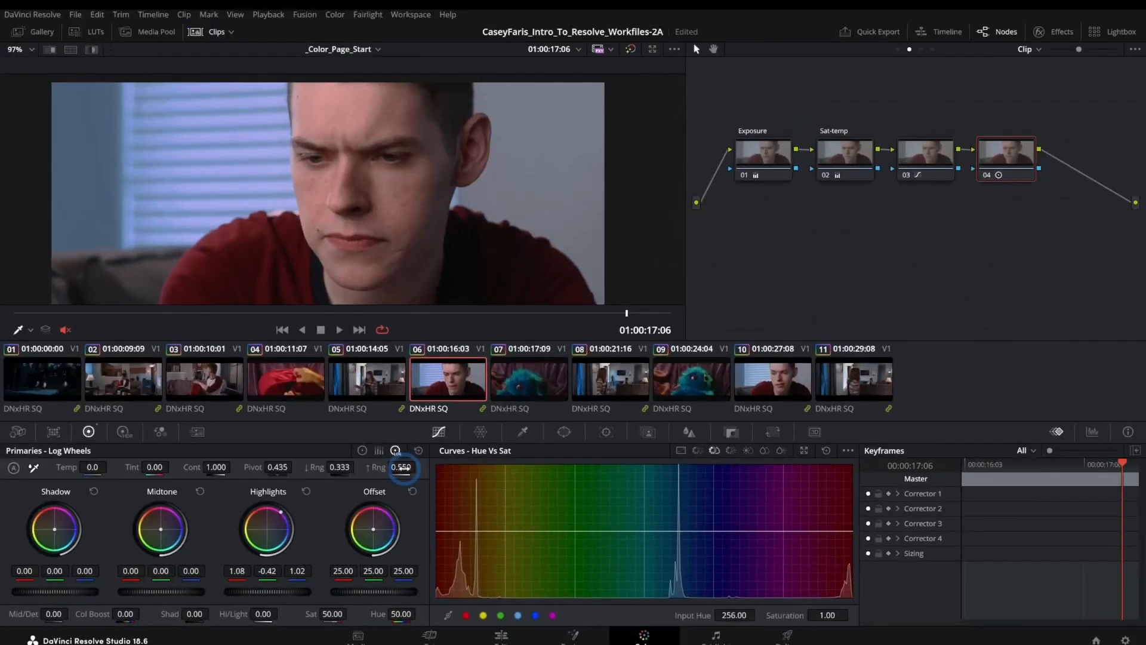
pyautogui.moveTo(398, 466); pyautogui.dragTo(235, 466)
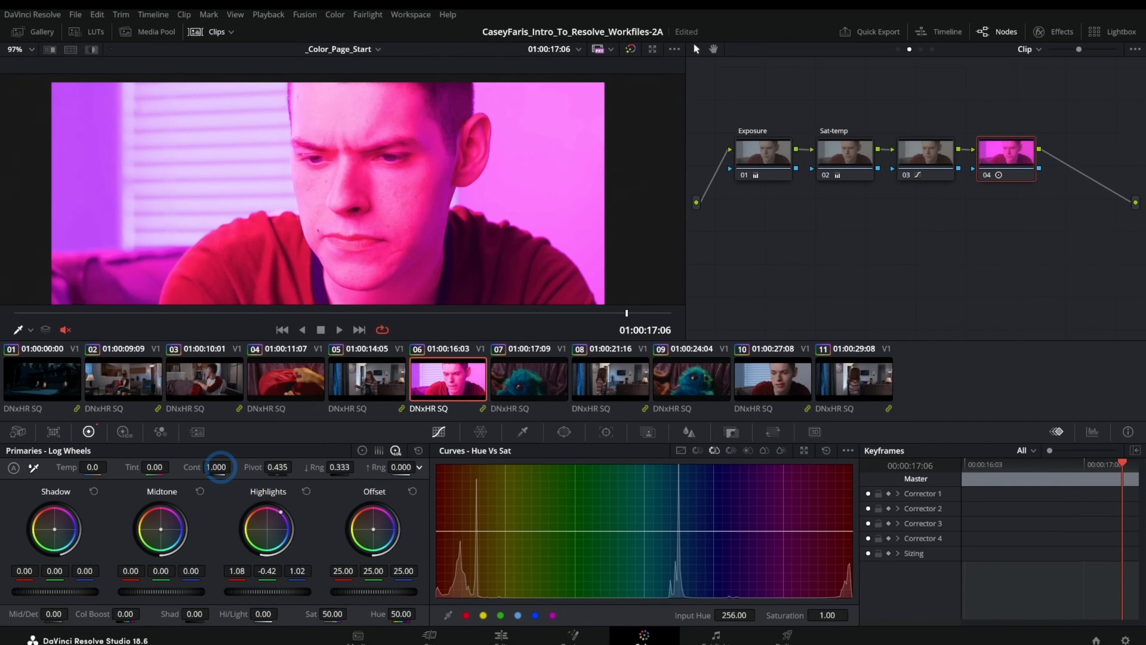
pyautogui.moveTo(220, 467); pyautogui.dragTo(326, 469)
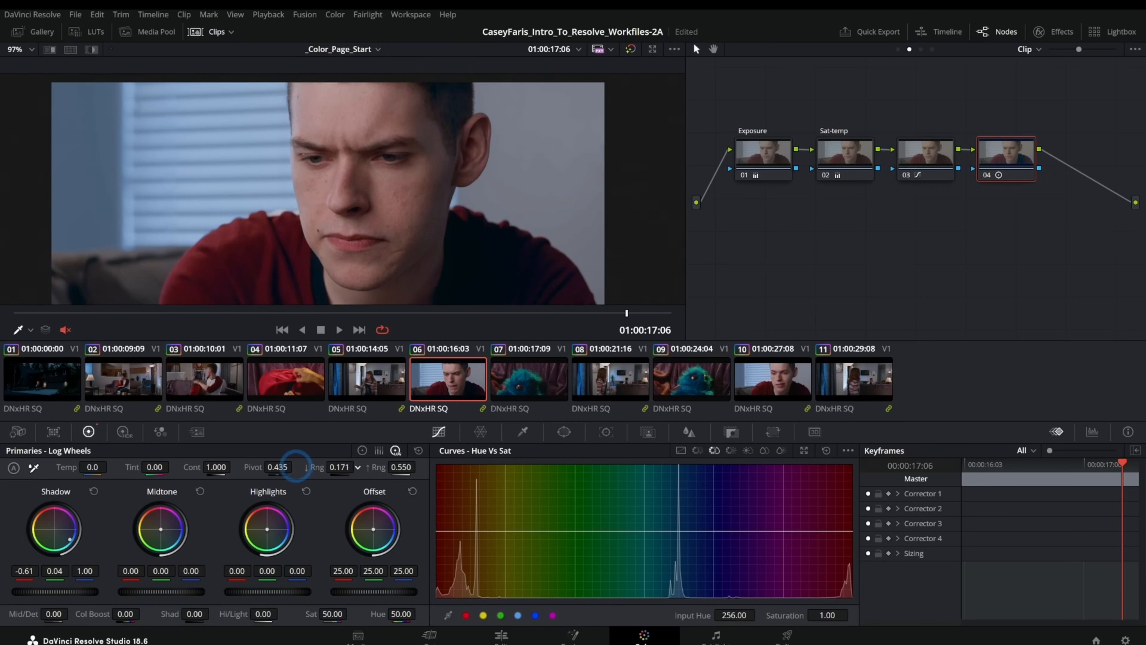
# Step: Try different low range values with the log Shadow tinted blue at -0.61, 0.04, 1.00, compare with Color Wheels, and reset Shadow
pyautogui.moveTo(301, 465); pyautogui.dragTo(326, 455)
pyautogui.click(363, 451)
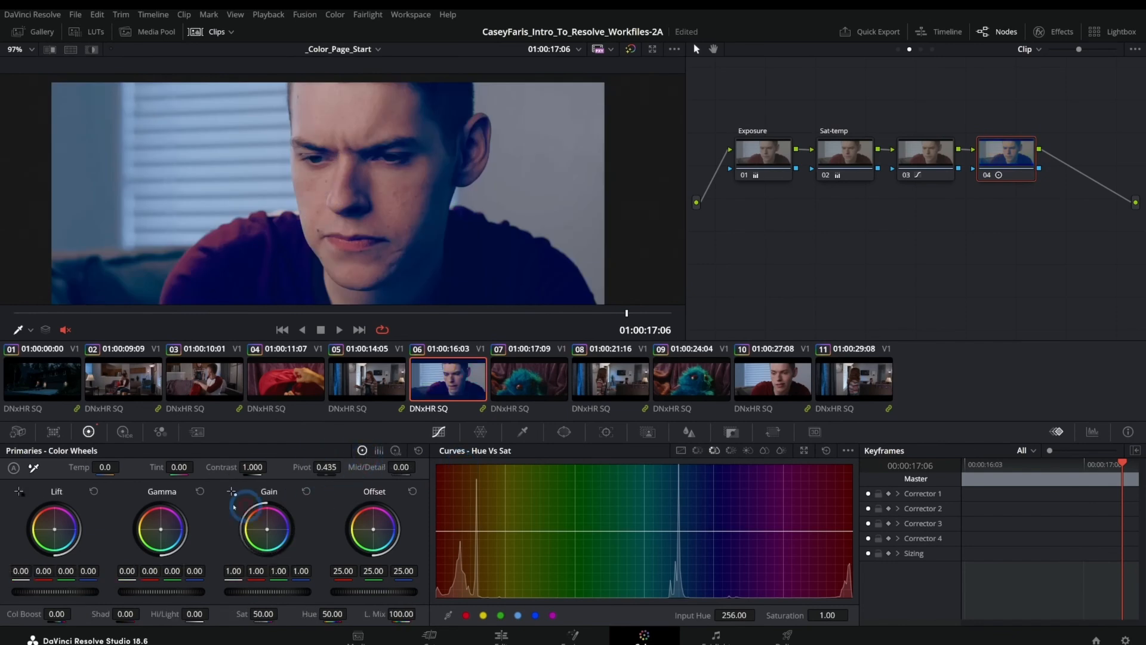
pyautogui.click(396, 451)
pyautogui.click(93, 490)
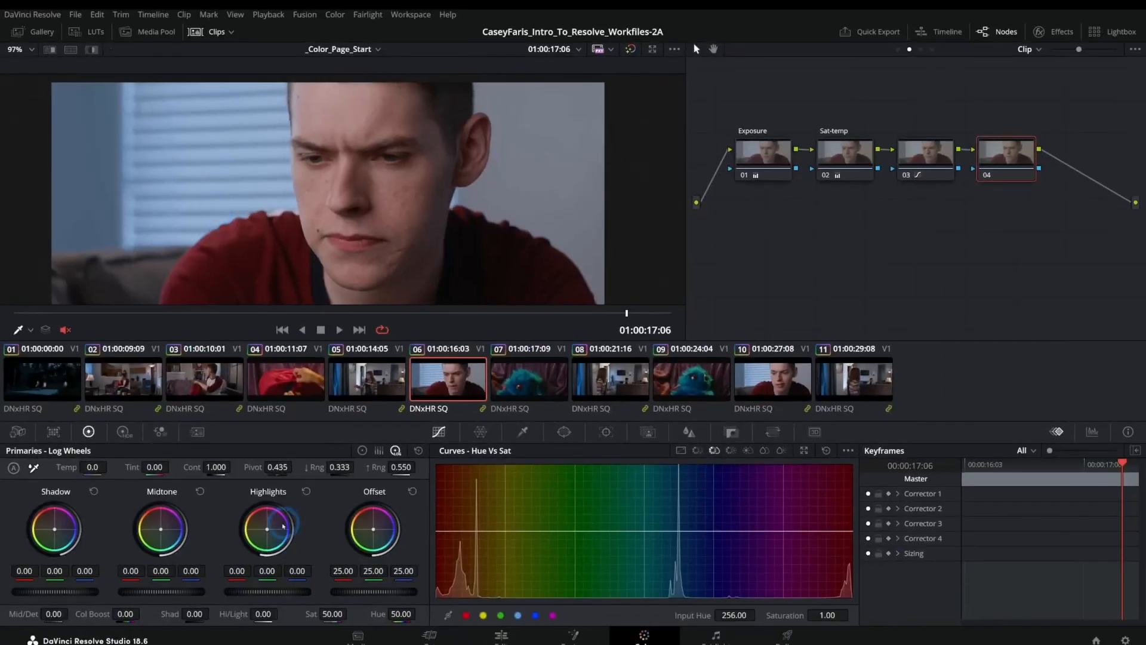
# Step: Try warming the window blinds with log Highlights at 0.29, -0.06, -0.22, high range 0.394 and a circle window, and reset node 04
pyautogui.moveTo(267, 531); pyautogui.dragTo(247, 498)
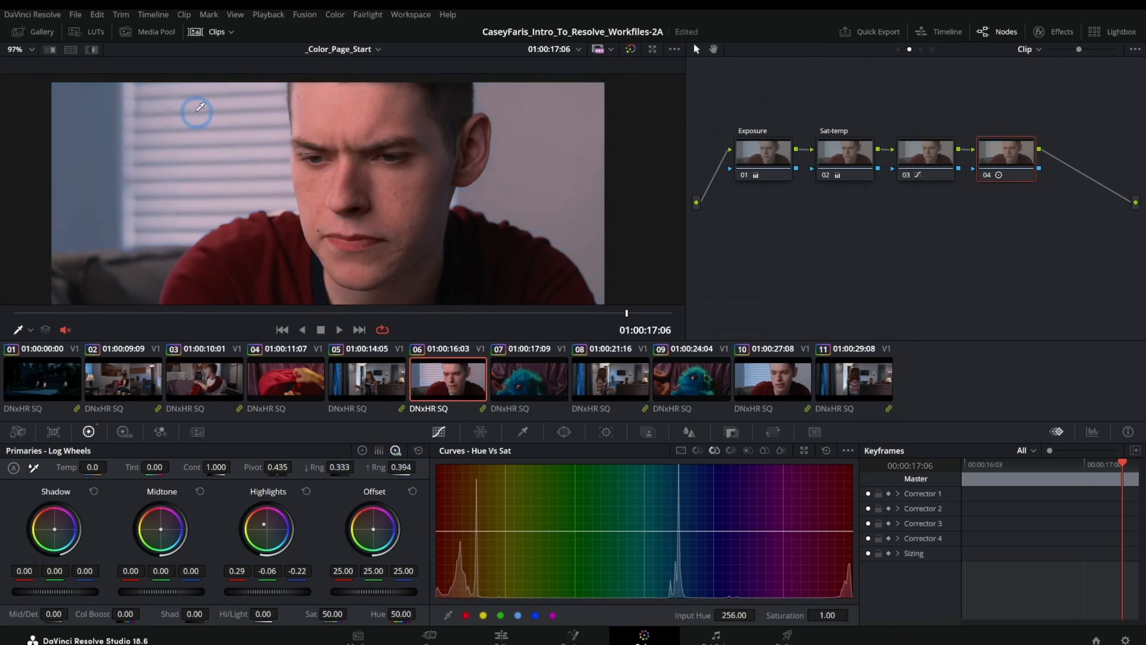
pyautogui.click(564, 431)
pyautogui.click(456, 526)
pyautogui.moveTo(341, 256); pyautogui.dragTo(318, 292)
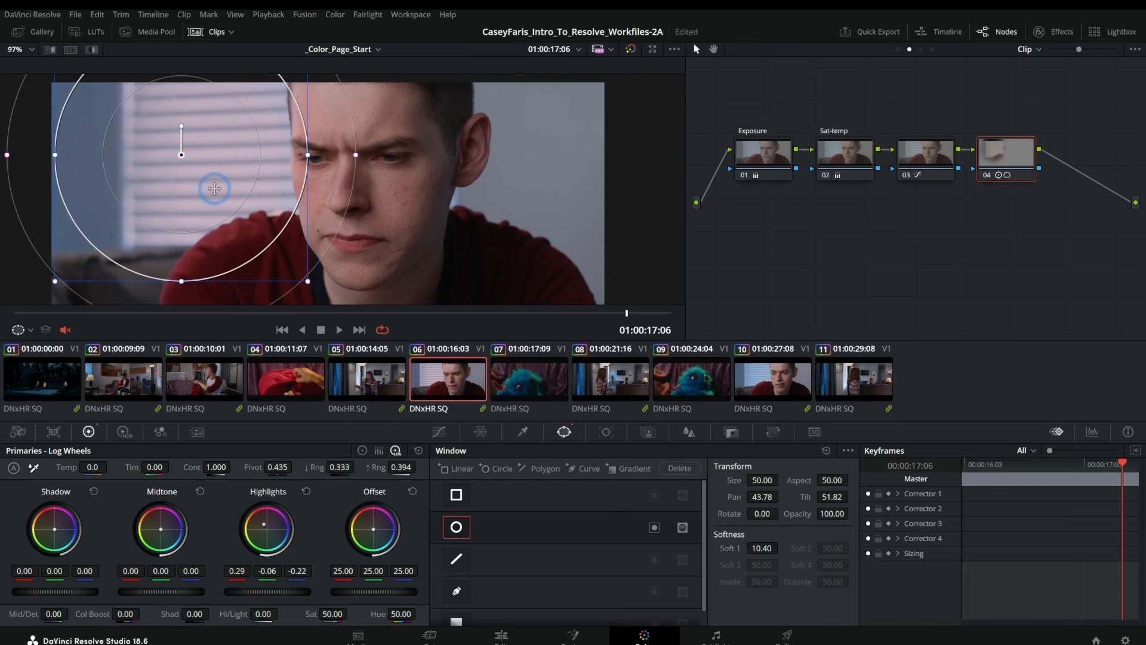
pyautogui.click(439, 432)
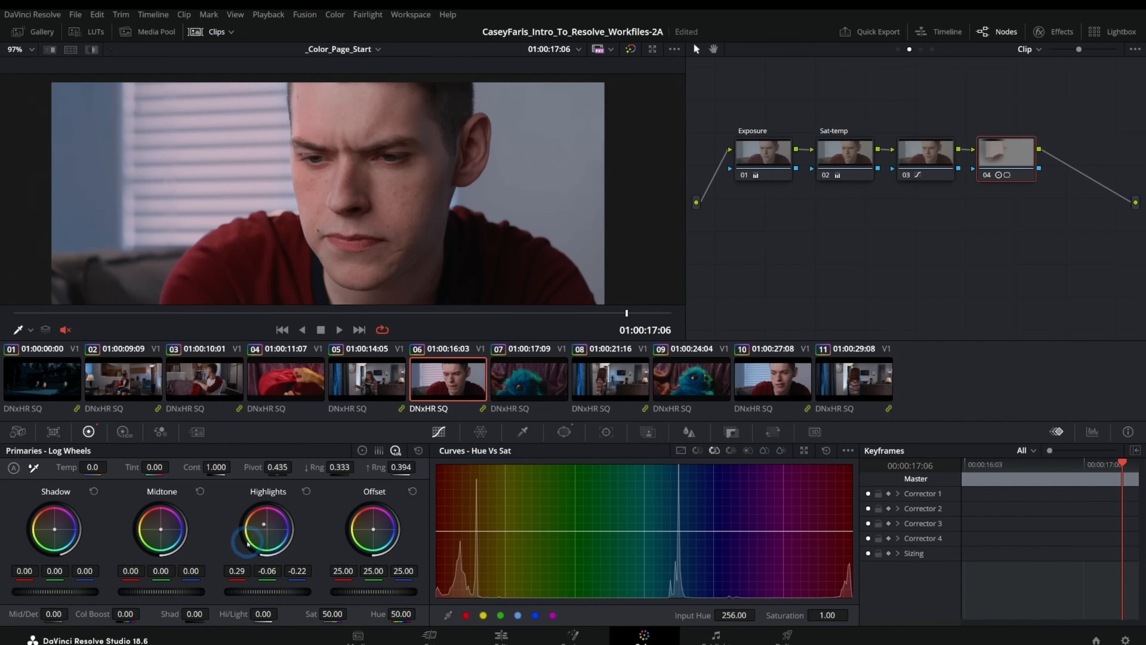
pyautogui.rightClick(1015, 173)
pyautogui.click(1033, 323)
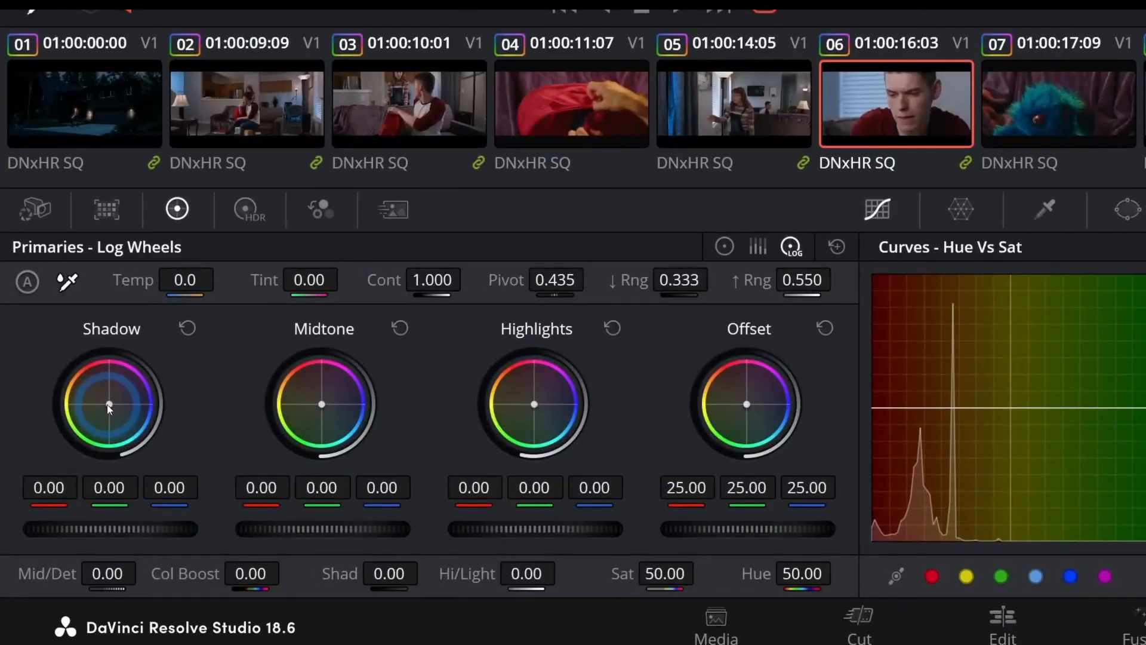
# Step: Try tinting the log Shadow teal at -0.36, 0.08, 0.25, adjust the low range to 0.234, and reset Shadow
pyautogui.moveTo(110, 406); pyautogui.dragTo(171, 524)
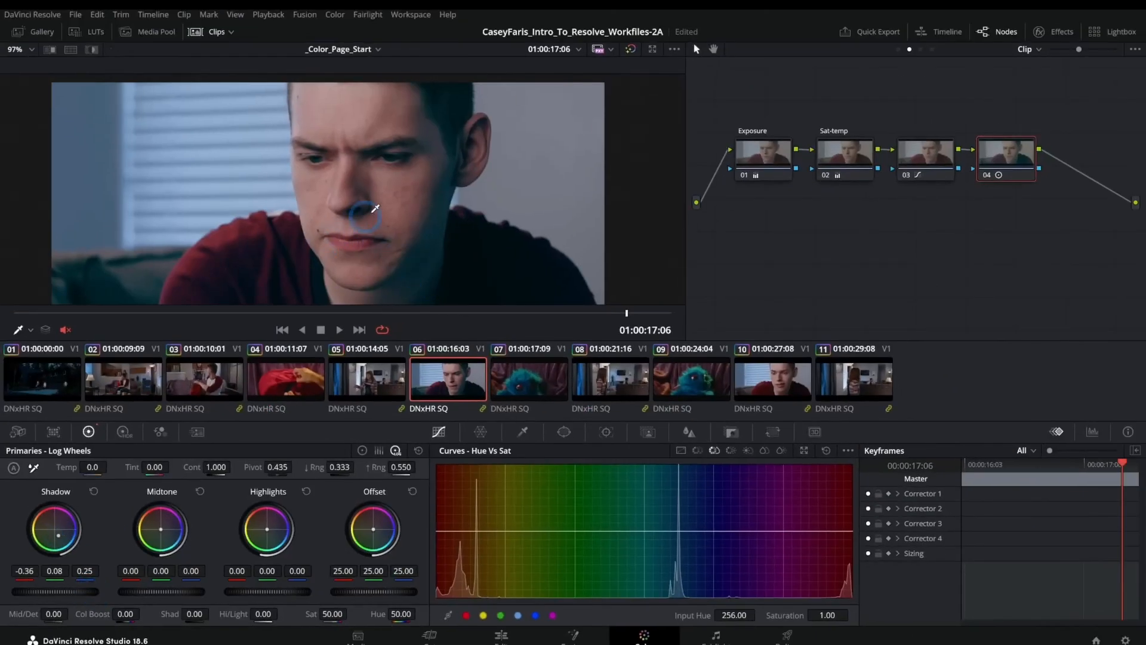
pyautogui.moveTo(339, 467); pyautogui.dragTo(142, 478)
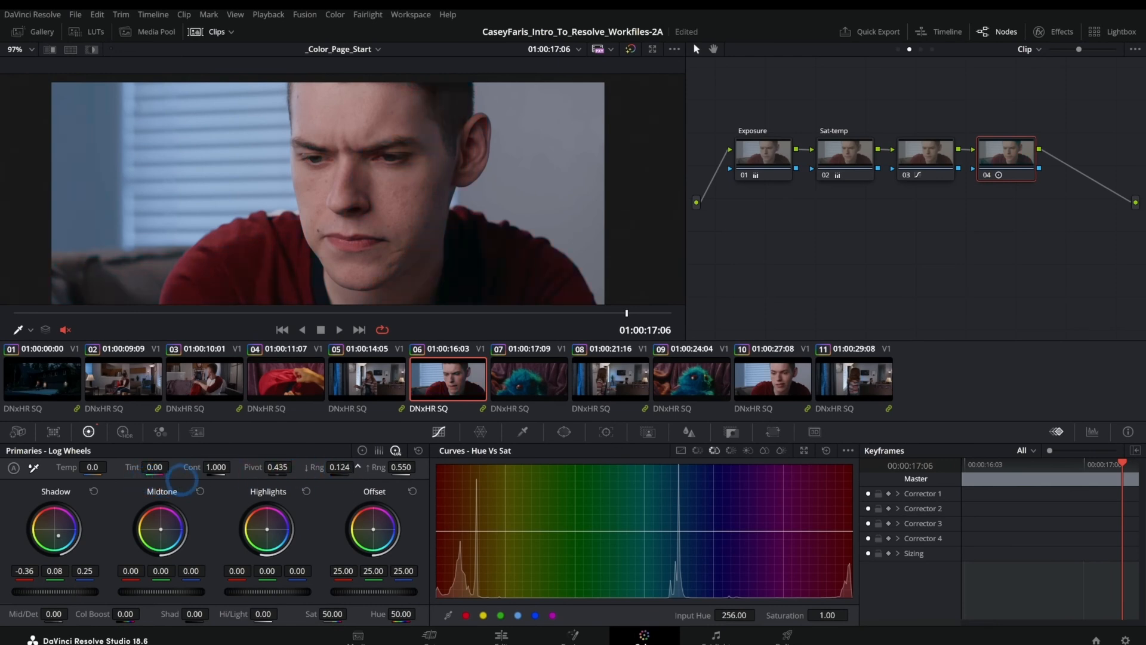
pyautogui.moveTo(184, 475); pyautogui.dragTo(214, 475)
pyautogui.doubleClick(78, 539)
# Step: In the custom curves, try raising the shadows of the blue channel alone and anchor its midtones with a second point
pyautogui.click(680, 450)
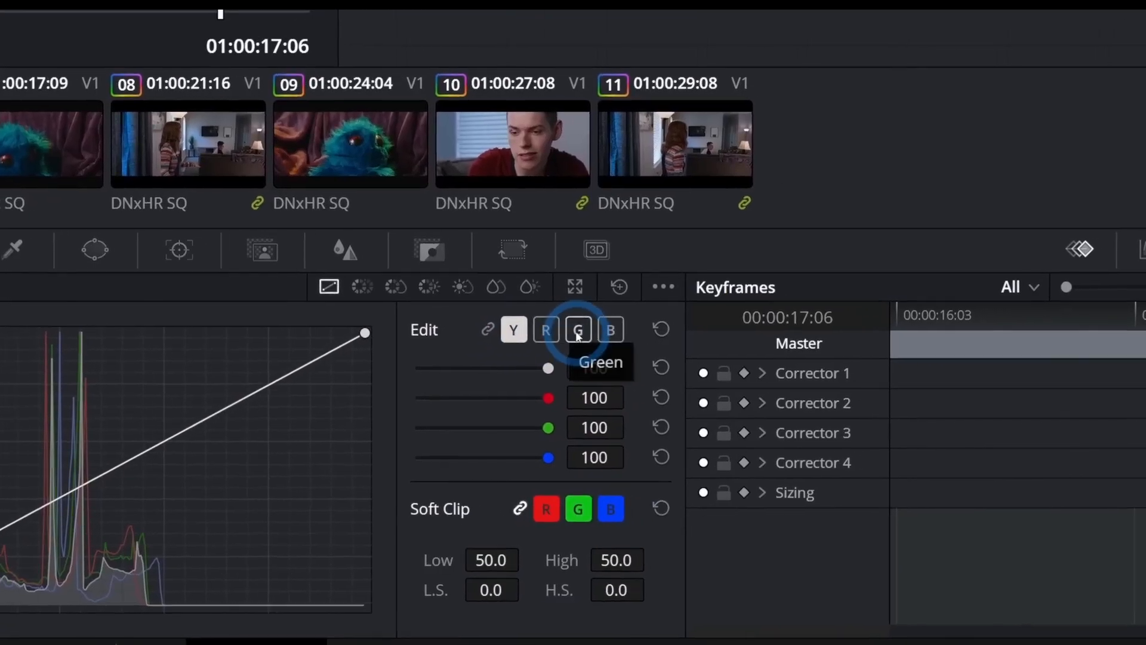
pyautogui.click(583, 333)
pyautogui.moveTo(572, 529); pyautogui.dragTo(574, 525)
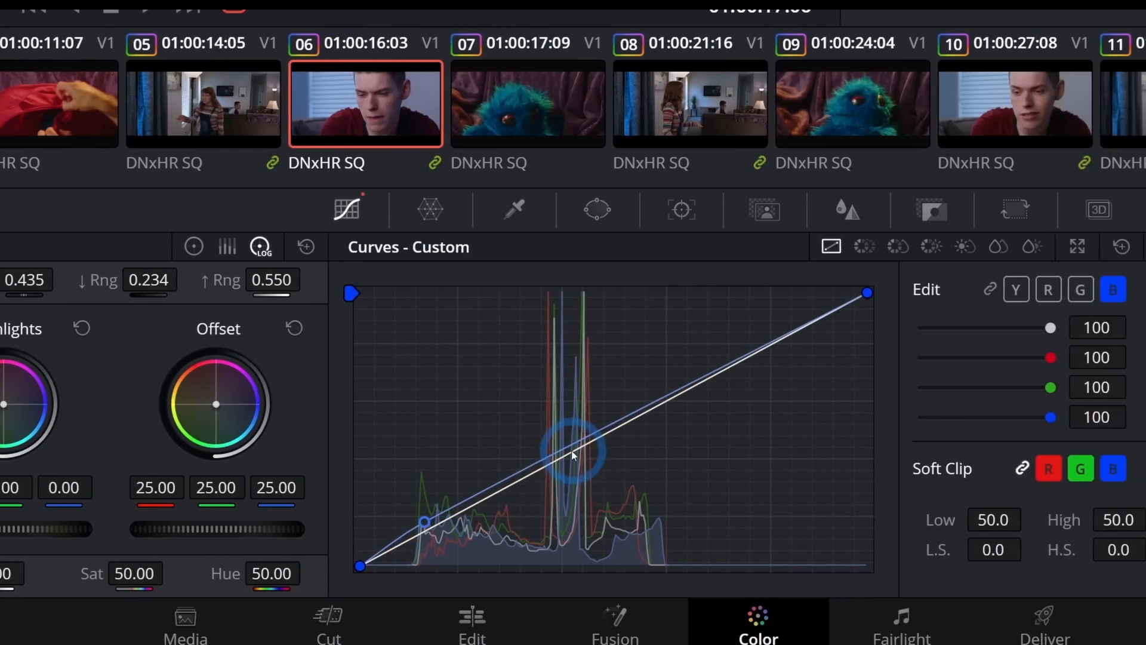
pyautogui.click(717, 448)
# Step: Try lowering the shadows of the red curve with its midtones anchored, and reset all custom curves
pyautogui.click(1053, 290)
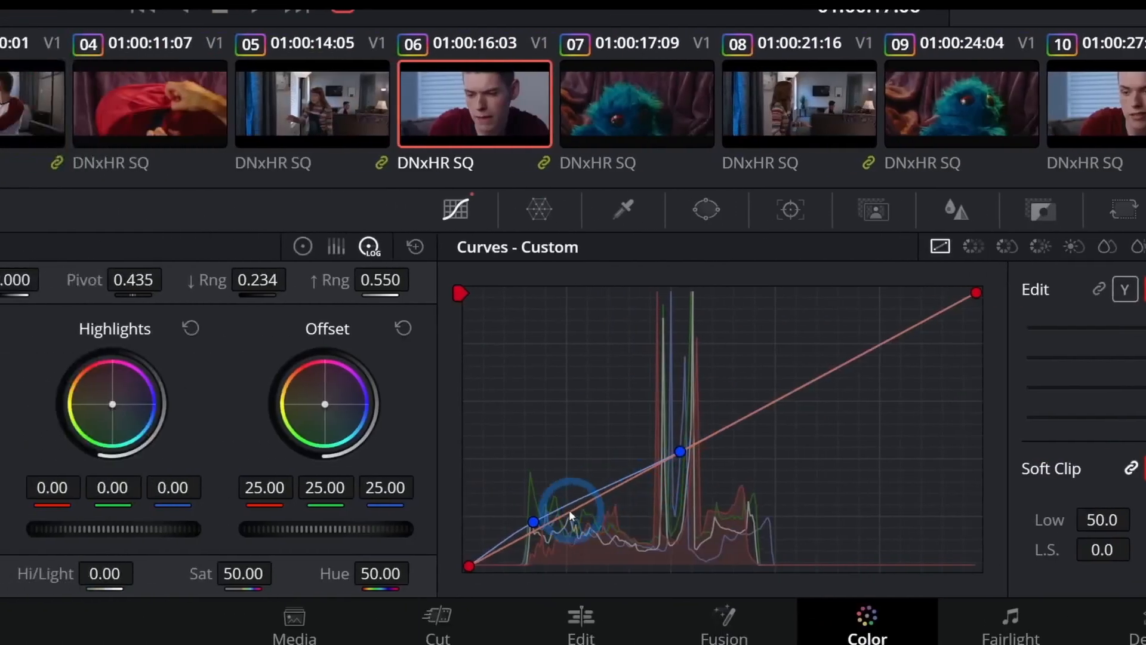
pyautogui.click(457, 520)
pyautogui.moveTo(573, 521); pyautogui.dragTo(576, 526)
pyautogui.click(710, 443)
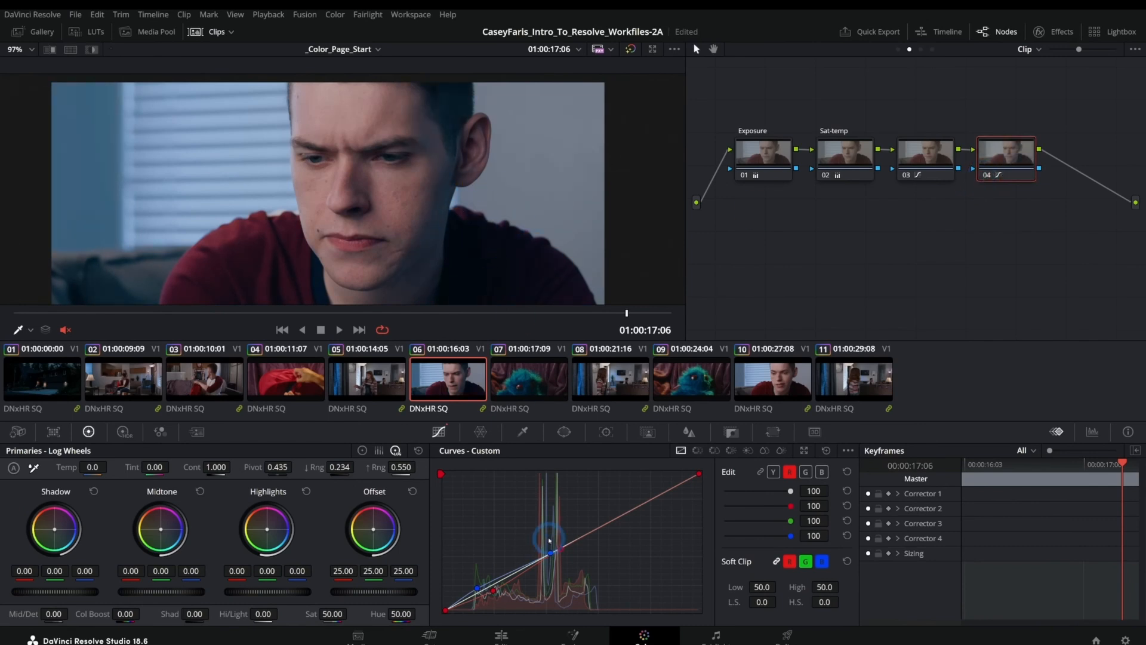
pyautogui.click(826, 451)
# Step: Tint node 04's log Shadow teal at -0.29, 0.07, 0.19 and set the low range to 0.286
pyautogui.moveTo(56, 529); pyautogui.dragTo(85, 579)
pyautogui.moveTo(337, 469); pyautogui.dragTo(354, 470)
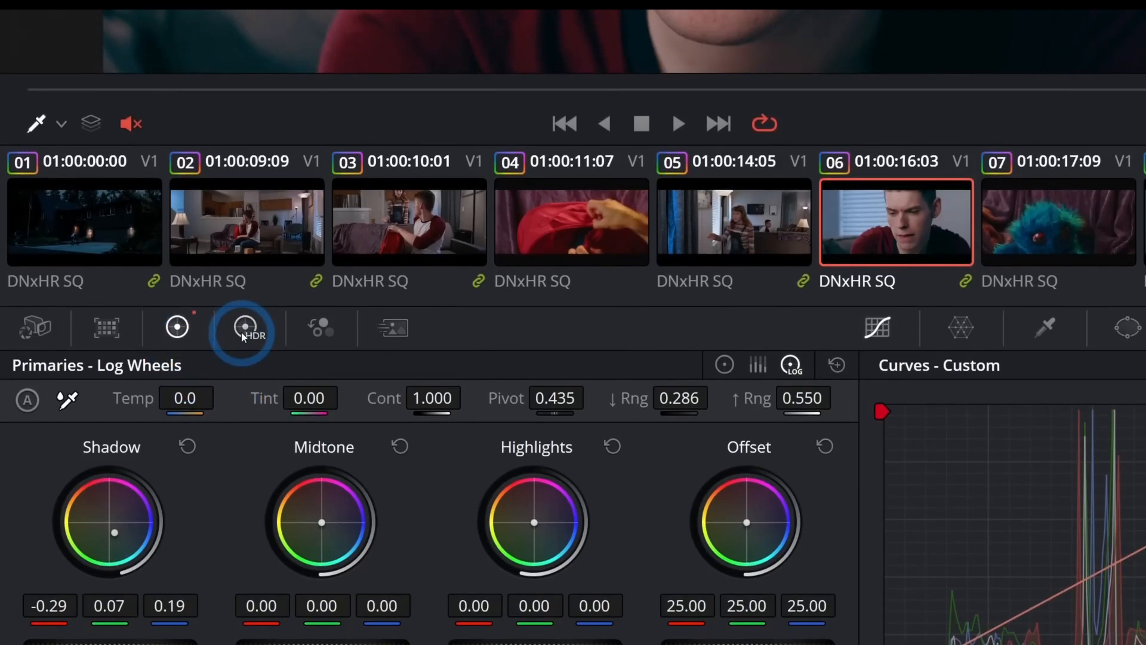
# Step: Compare the primaries with the HDR color wheels, and shift the visible HDR zones to Black, Dark and Shadow
pyautogui.click(243, 336)
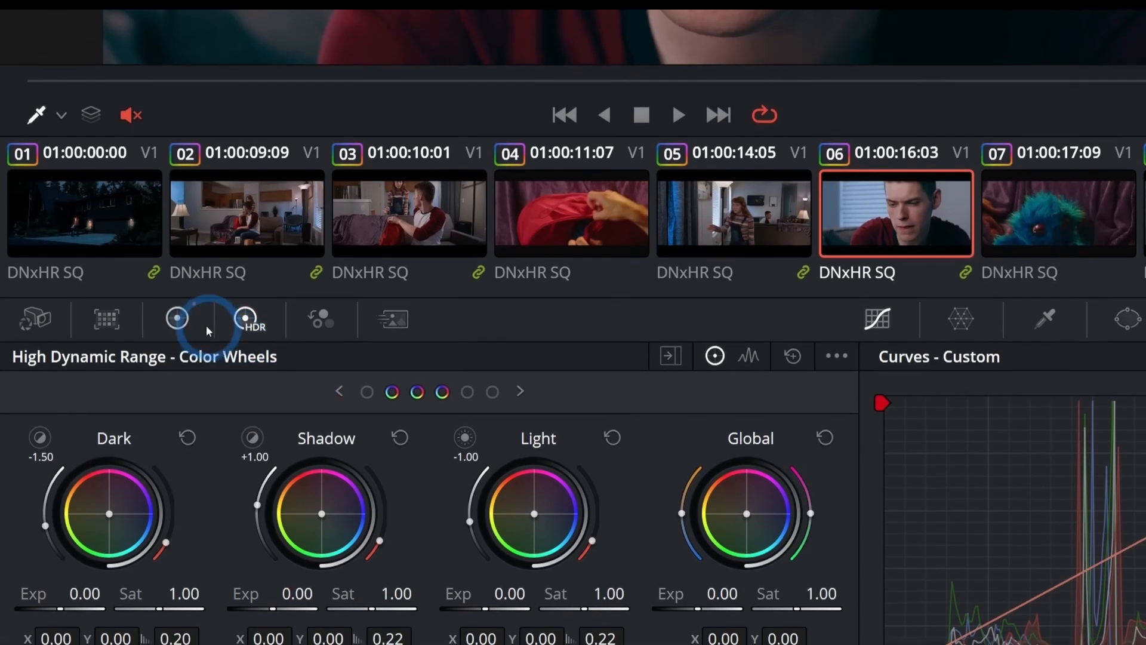
pyautogui.click(178, 253)
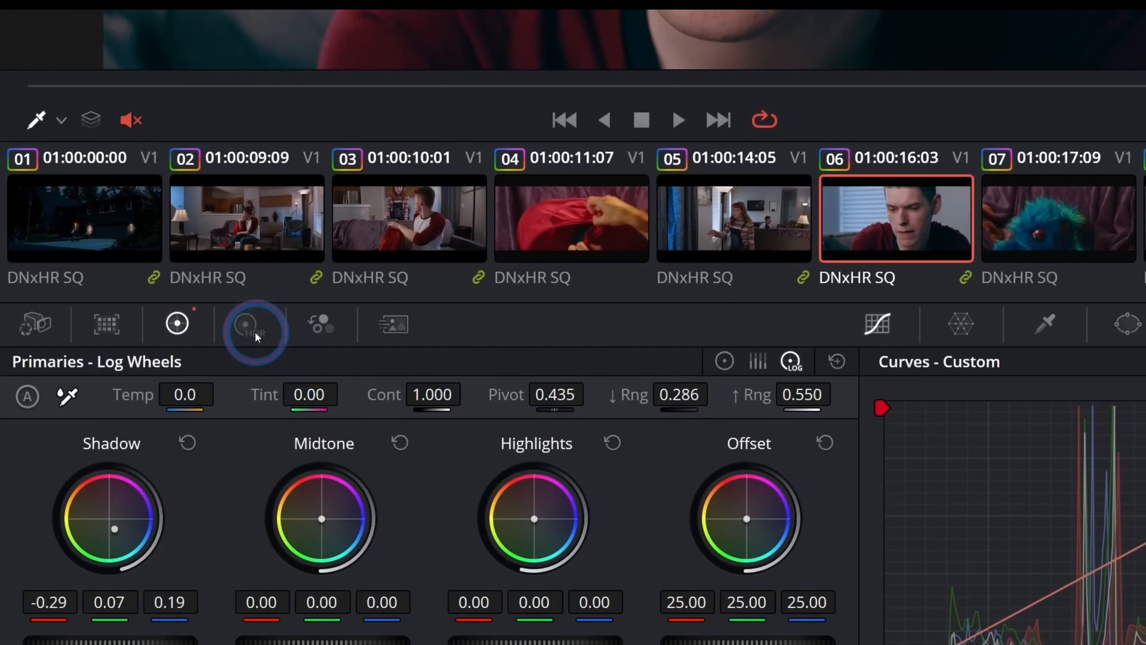
pyautogui.click(245, 210)
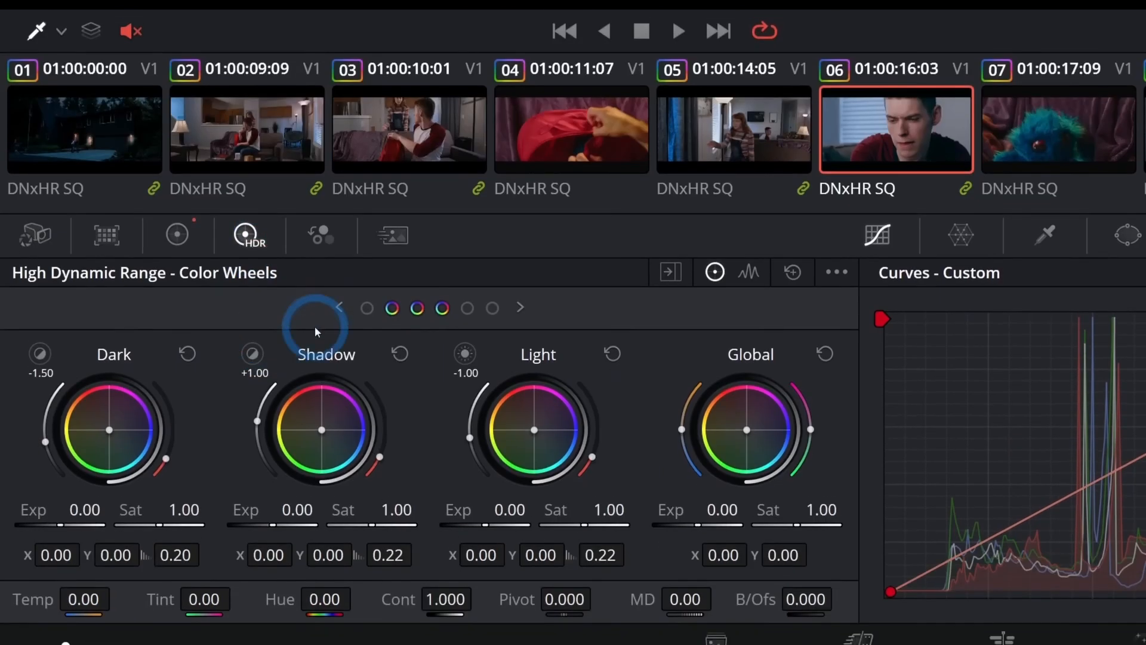
pyautogui.click(388, 384)
pyautogui.click(441, 384)
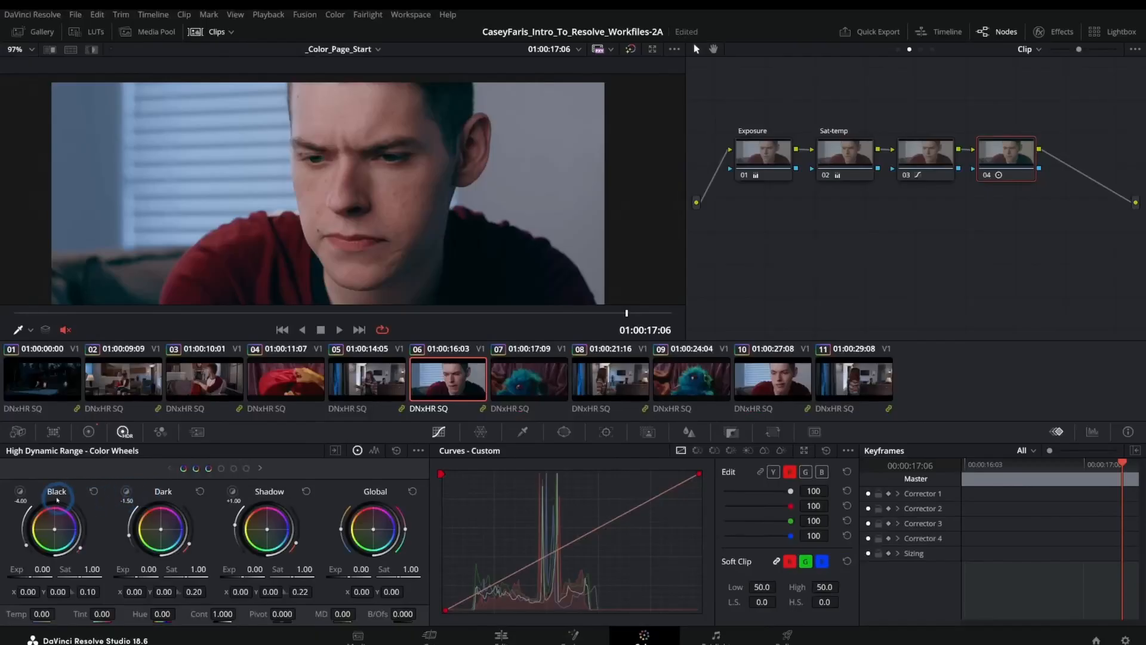
# Step: Preview the tonal ranges of the HDR zones, stepping the visible wheels toward Highlight and back to Dark, Shadow and Light
pyautogui.moveTo(18, 496)
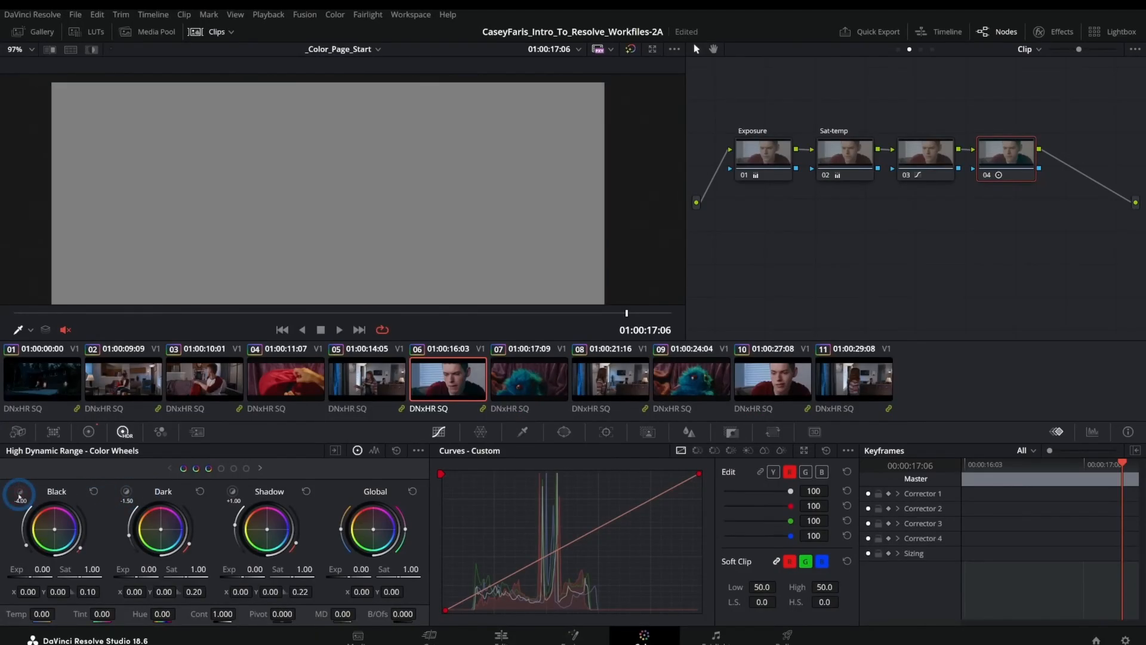
pyautogui.moveTo(124, 494)
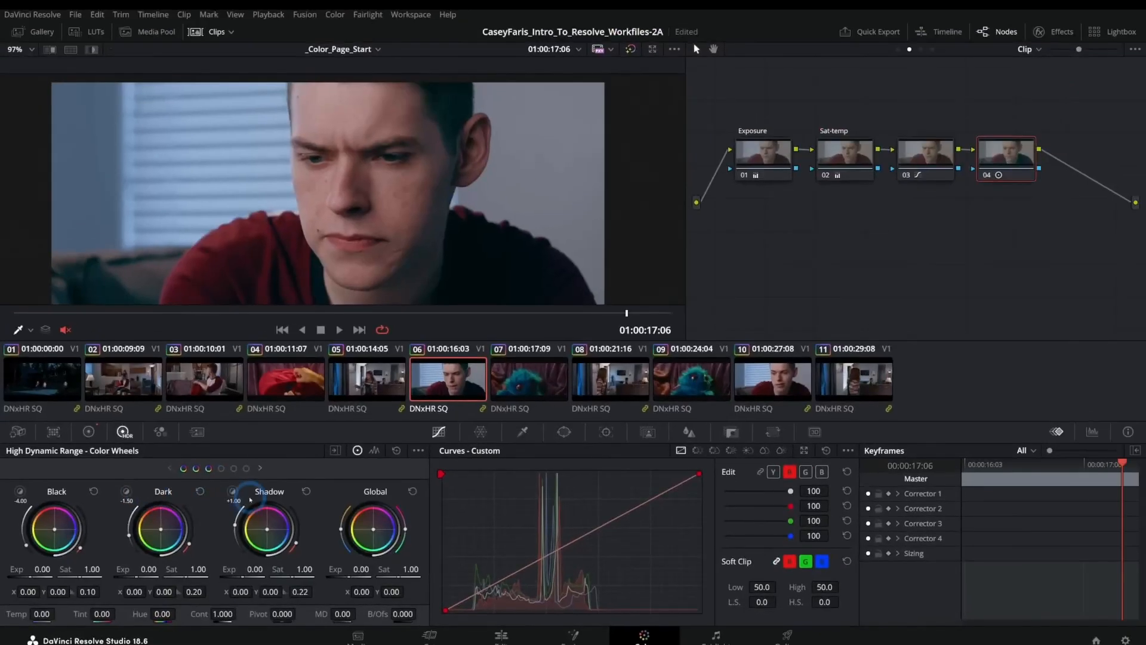
pyautogui.moveTo(464, 329)
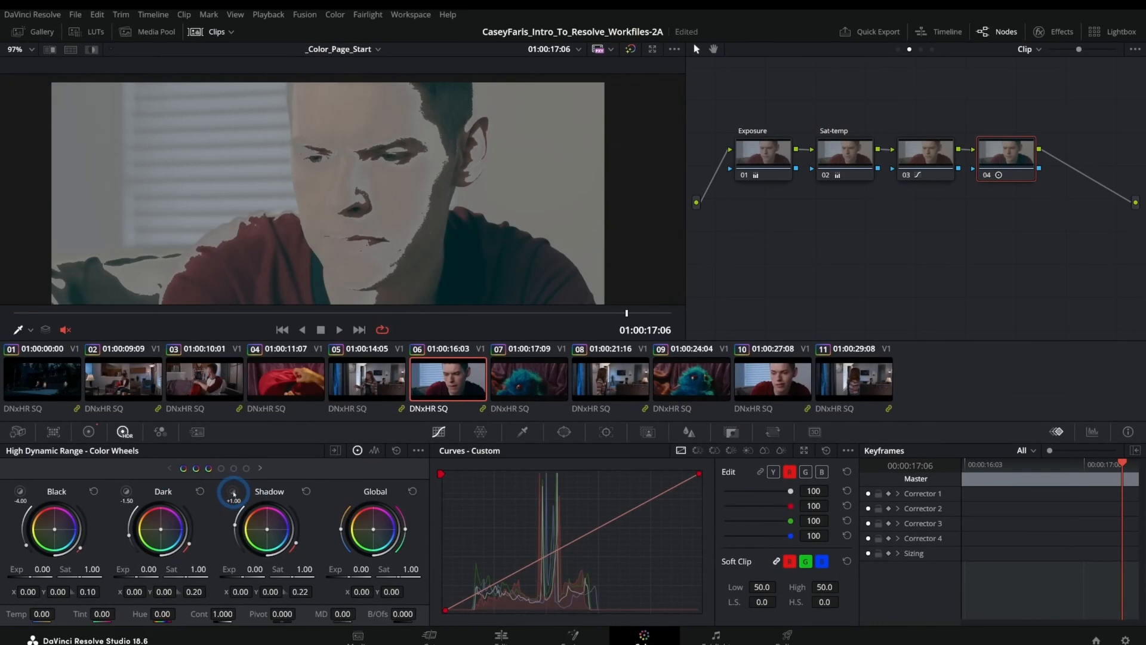
pyautogui.click(220, 468)
pyautogui.moveTo(233, 492)
pyautogui.click(234, 468)
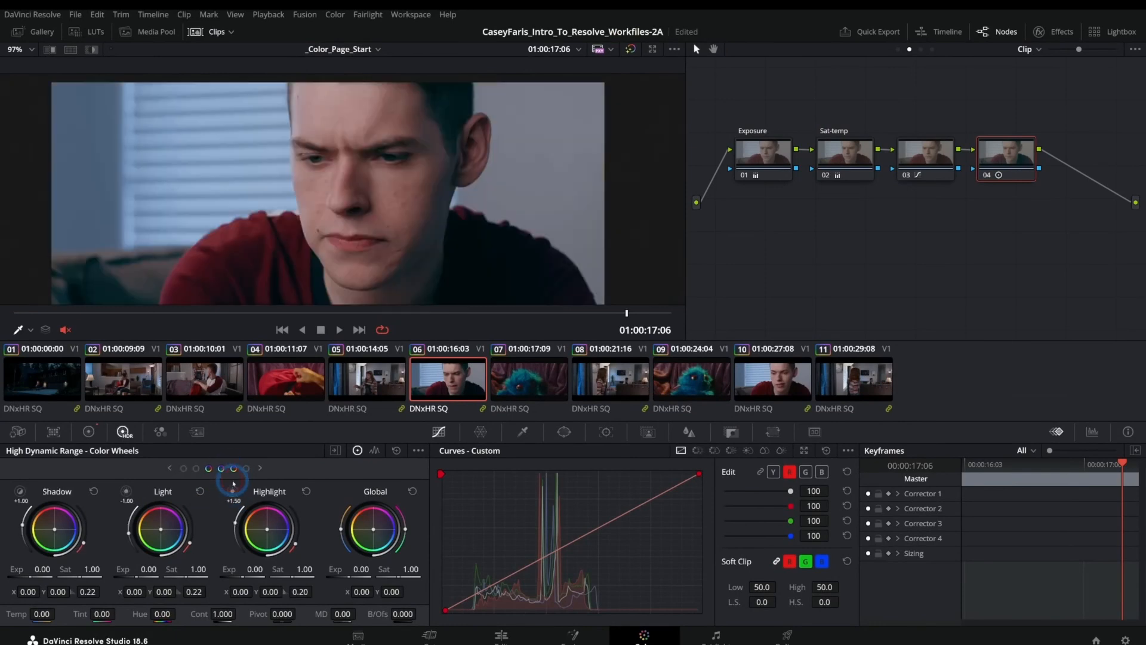
pyautogui.click(196, 469)
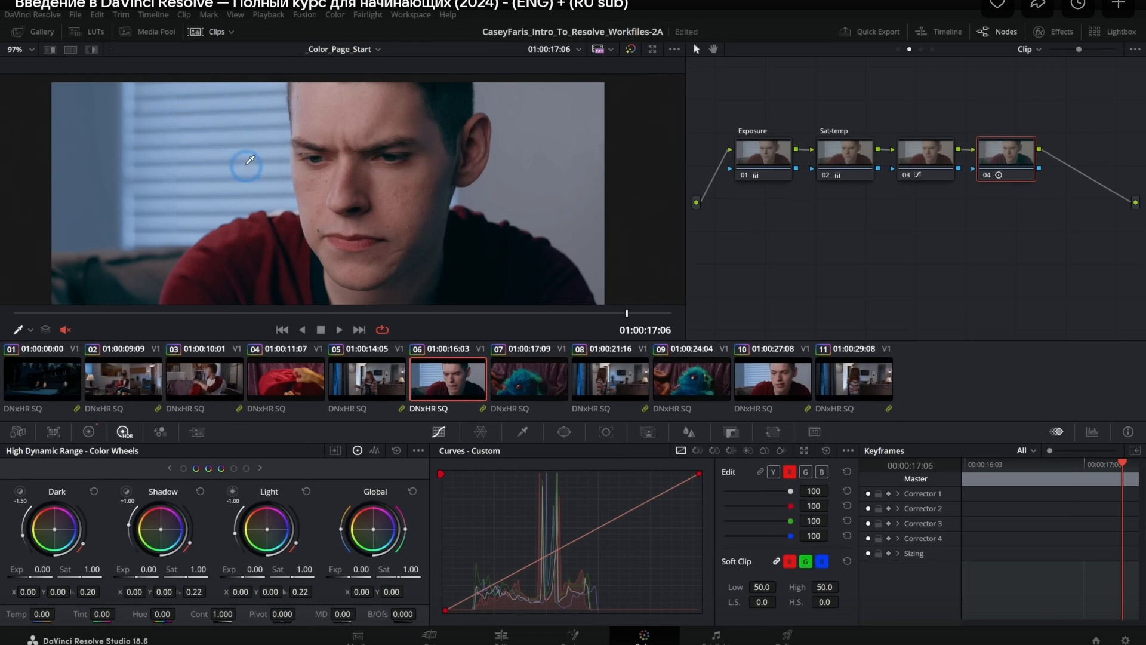
# Step: Preview the range covered by the HDR Light zone on the image, and return to the primaries color wheels
pyautogui.click(233, 493)
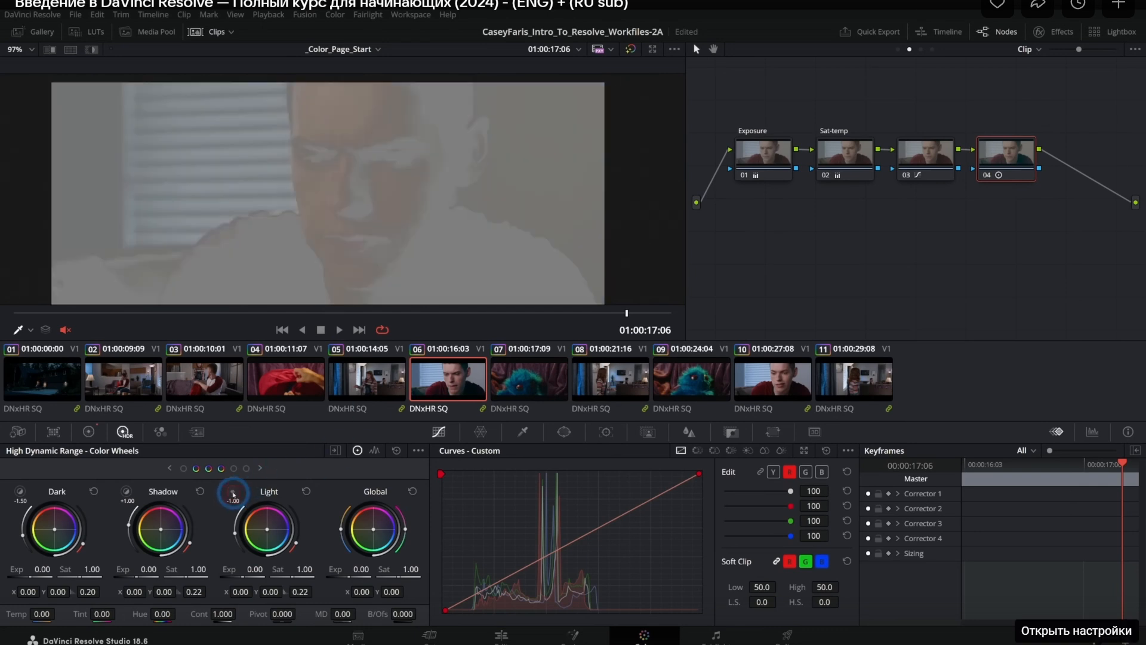
pyautogui.click(233, 492)
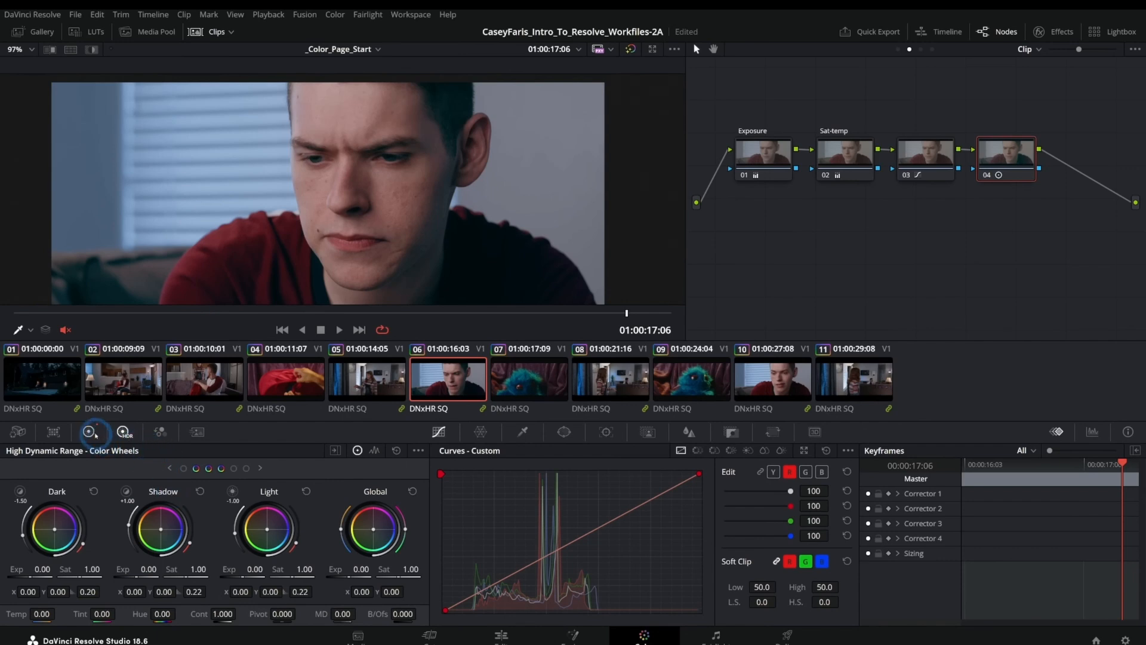
pyautogui.click(89, 431)
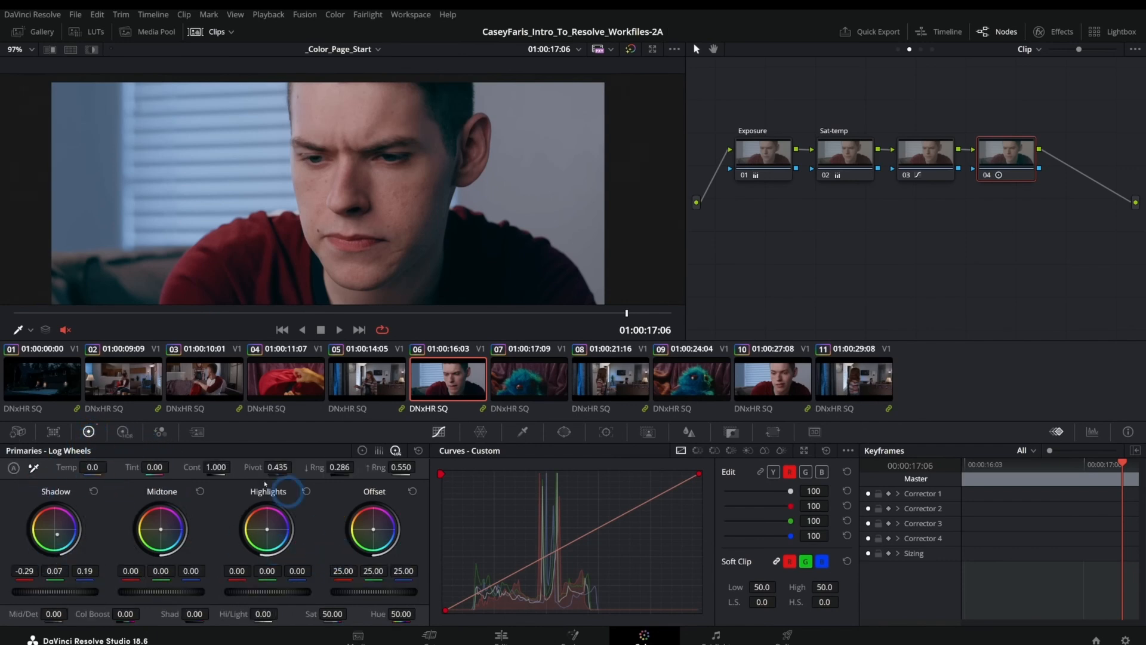
pyautogui.click(363, 450)
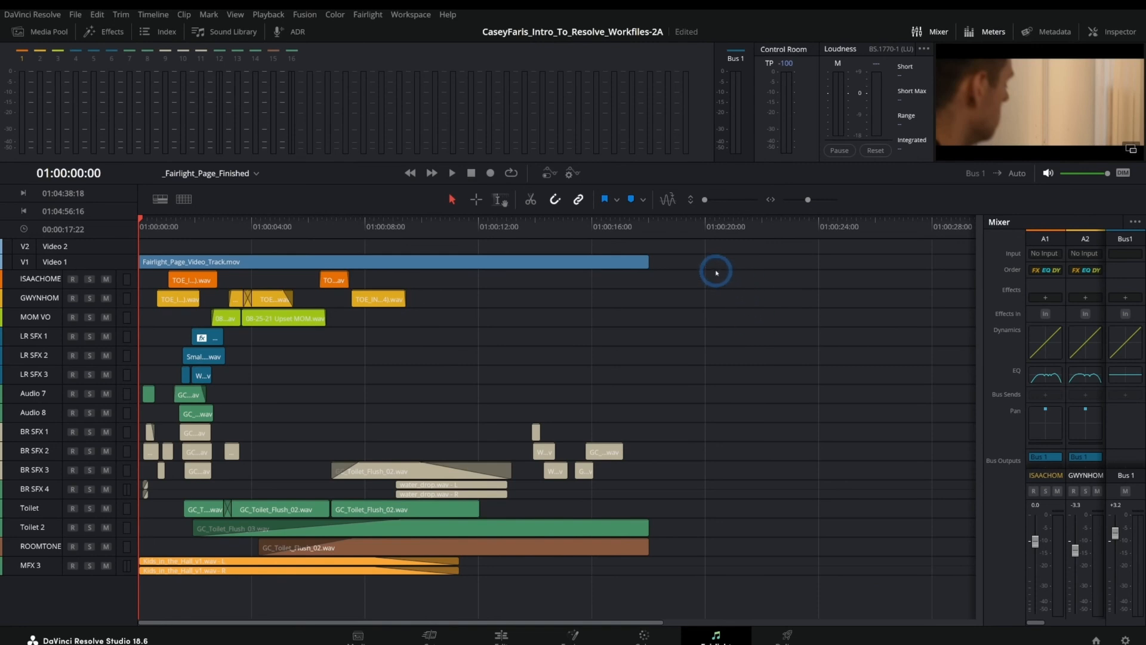
# Step: Compare the _Fairlight_Page_Finished timeline on the Edit page with its view on the Fairlight page
pyautogui.click(502, 635)
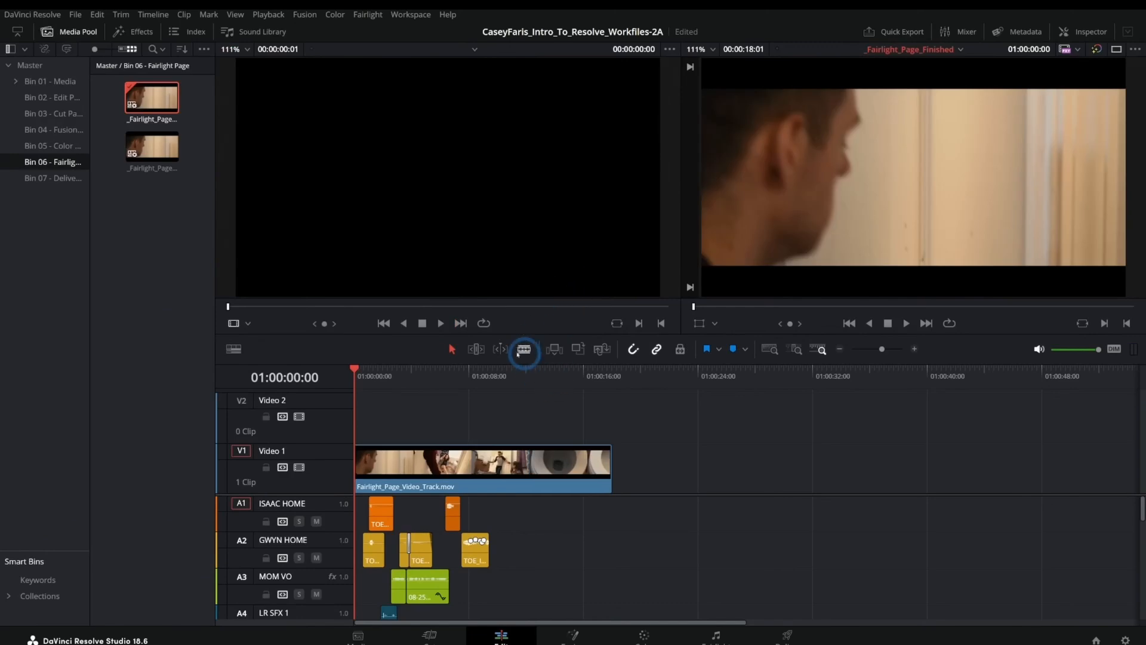
pyautogui.click(716, 635)
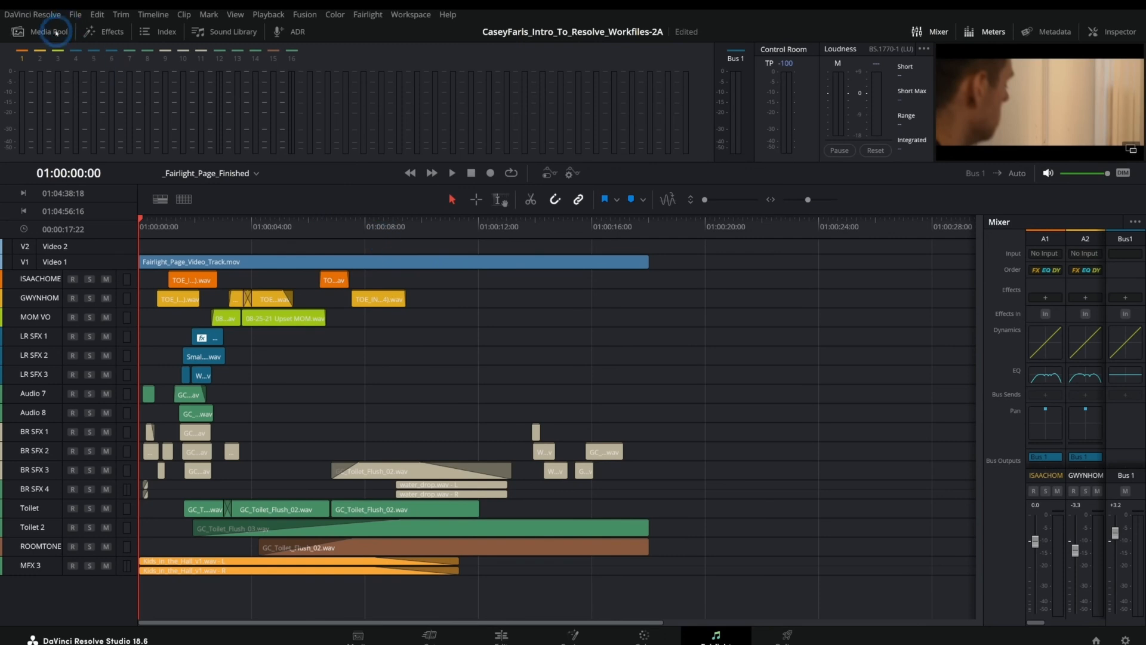
# Step: Widen the bin list in the Media Pool, switch its clips to list view, and hide the pool
pyautogui.click(50, 34)
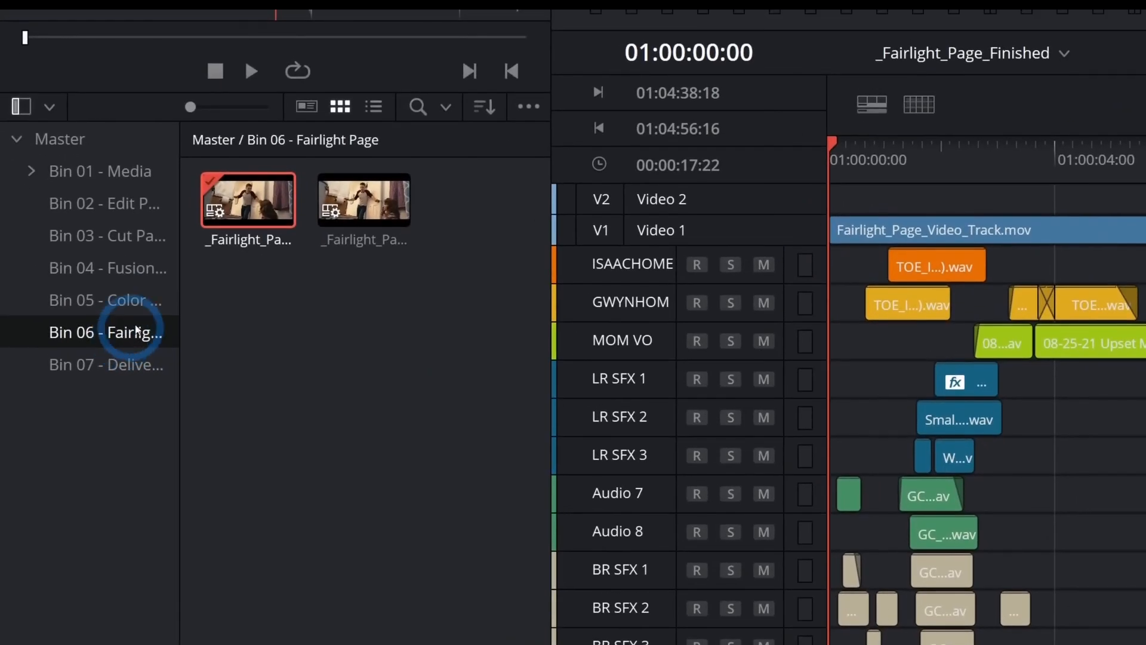
pyautogui.moveTo(179, 288); pyautogui.dragTo(252, 299)
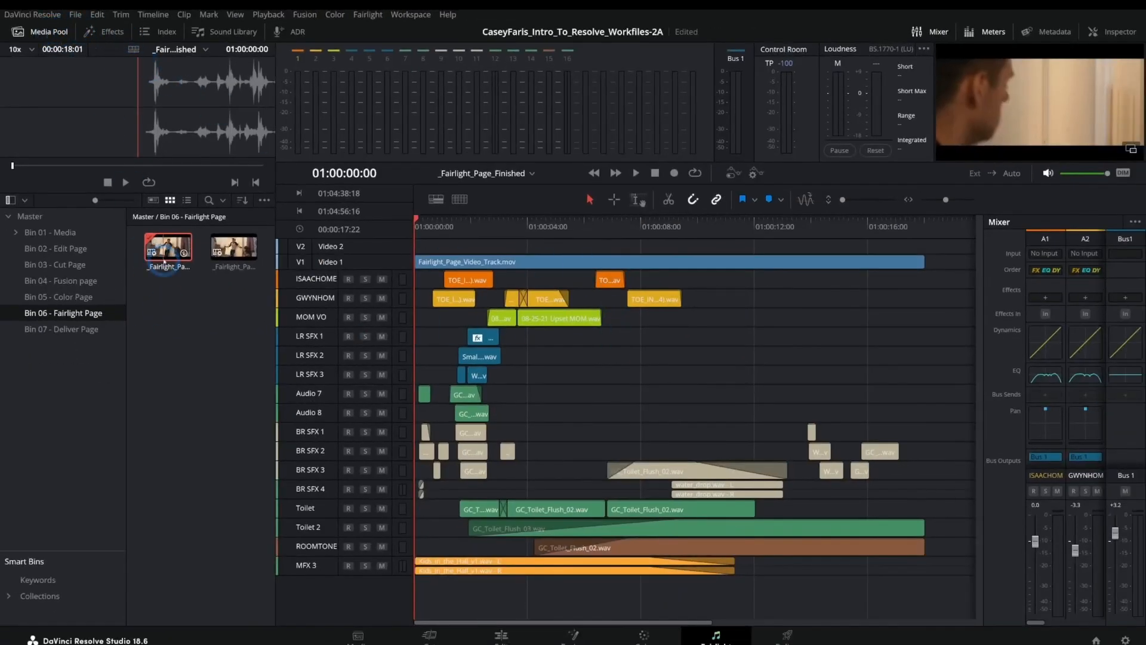
pyautogui.click(187, 200)
pyautogui.click(66, 33)
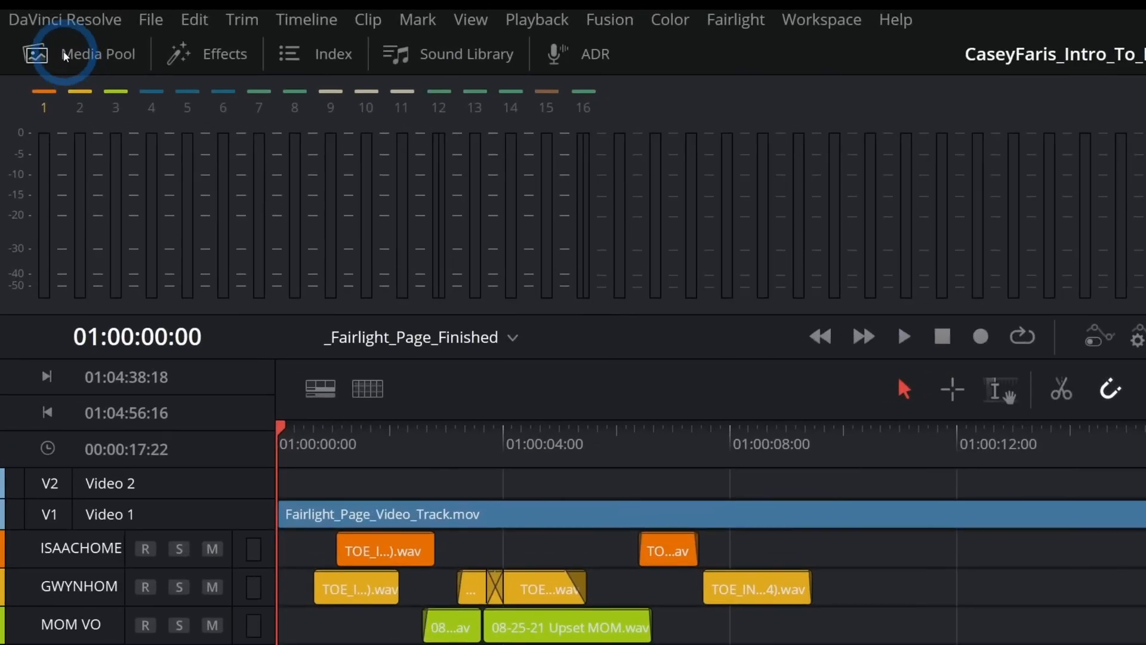
# Step: Preview the finished timeline's audio waveform in the Media Pool viewer around 01:00:07:18
pyautogui.click(26, 32)
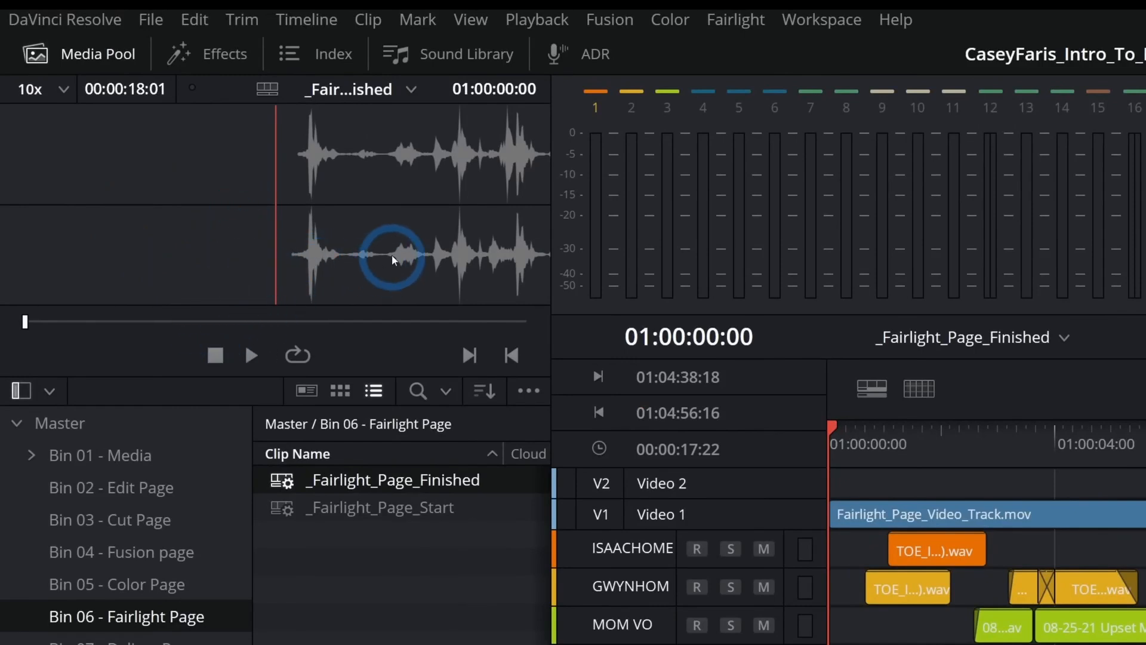
pyautogui.click(239, 324)
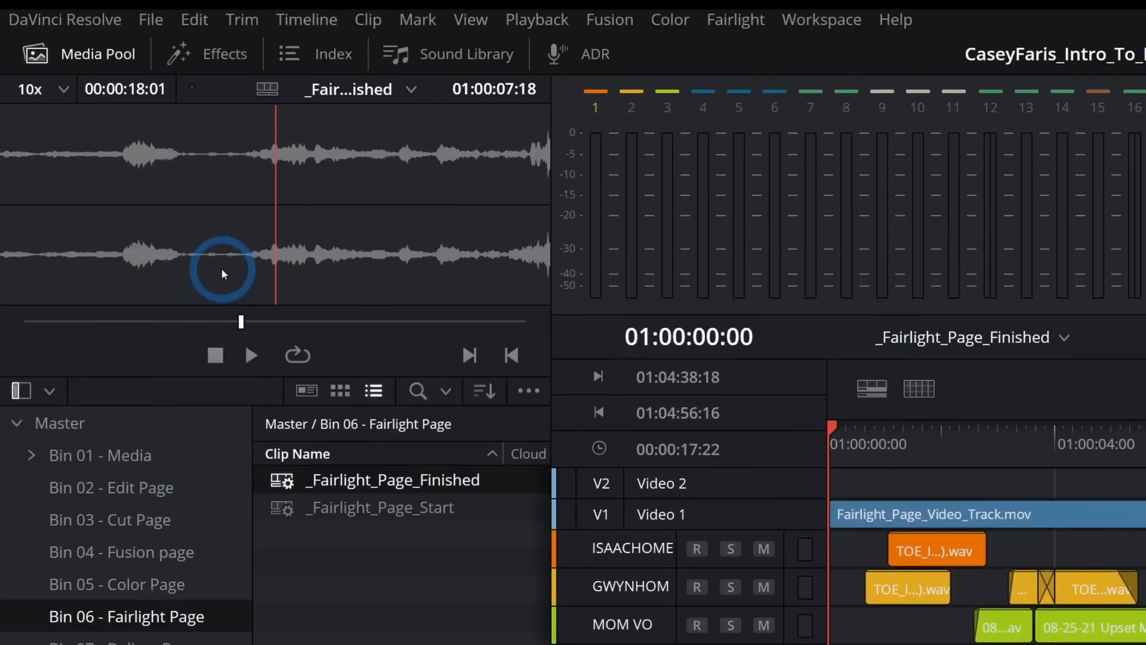
pyautogui.moveTo(282, 250); pyautogui.dragTo(287, 249)
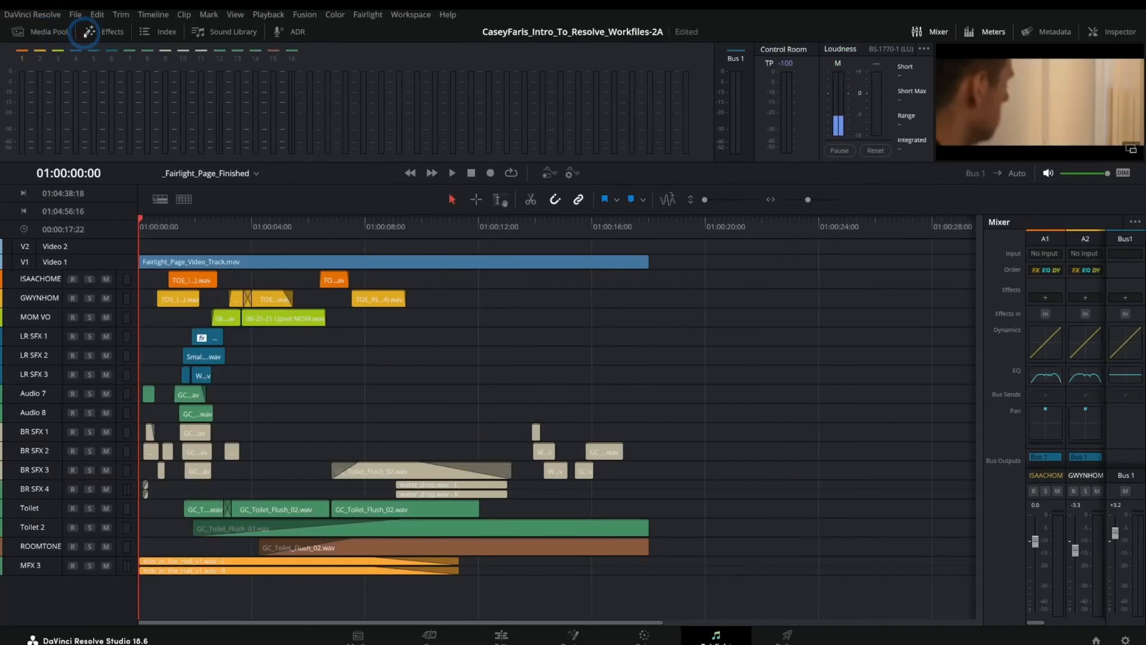
# Step: Look through the available audio transitions and Fairlight FX in the effects library
pyautogui.click(90, 31)
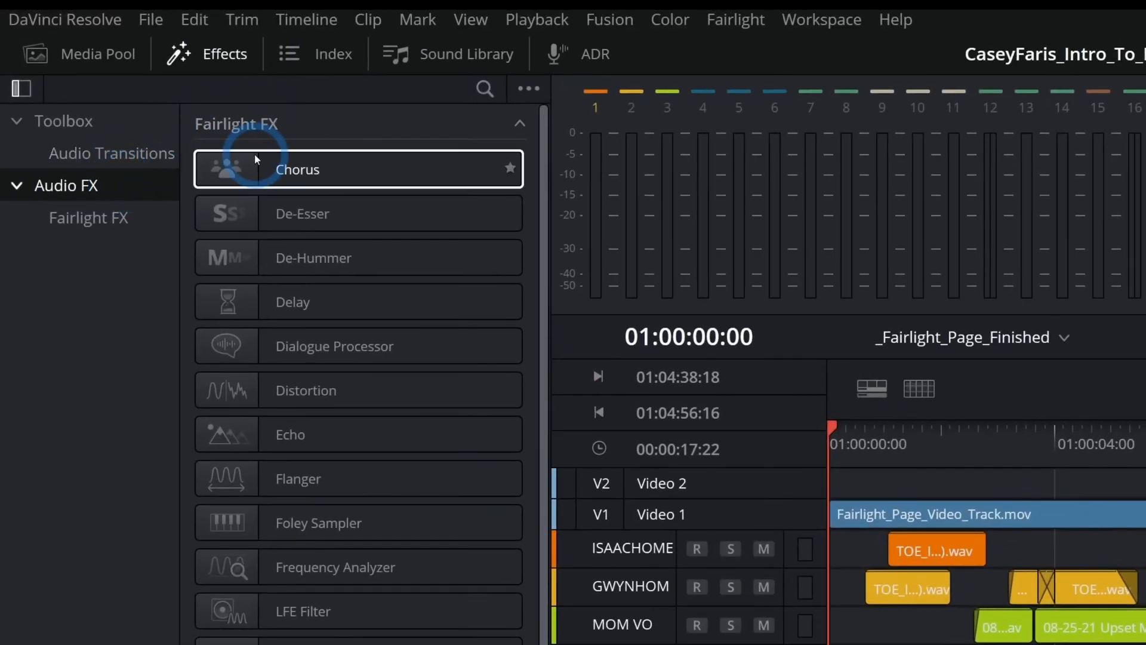
pyautogui.click(100, 158)
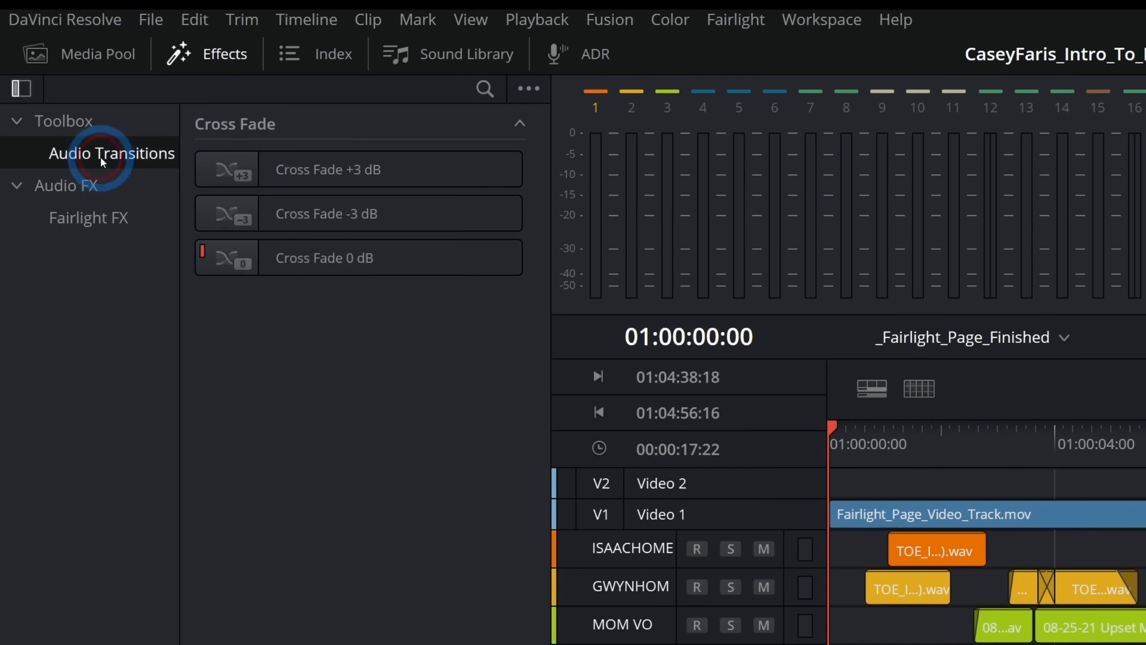
pyautogui.click(112, 193)
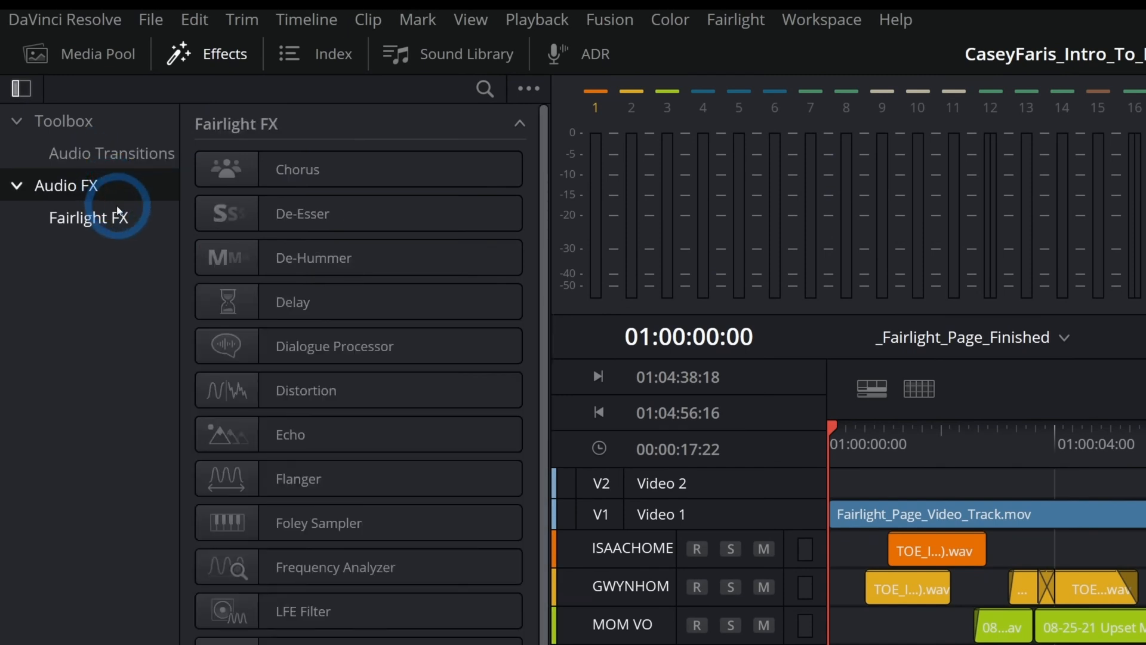
pyautogui.scroll(-2, 244, 223)
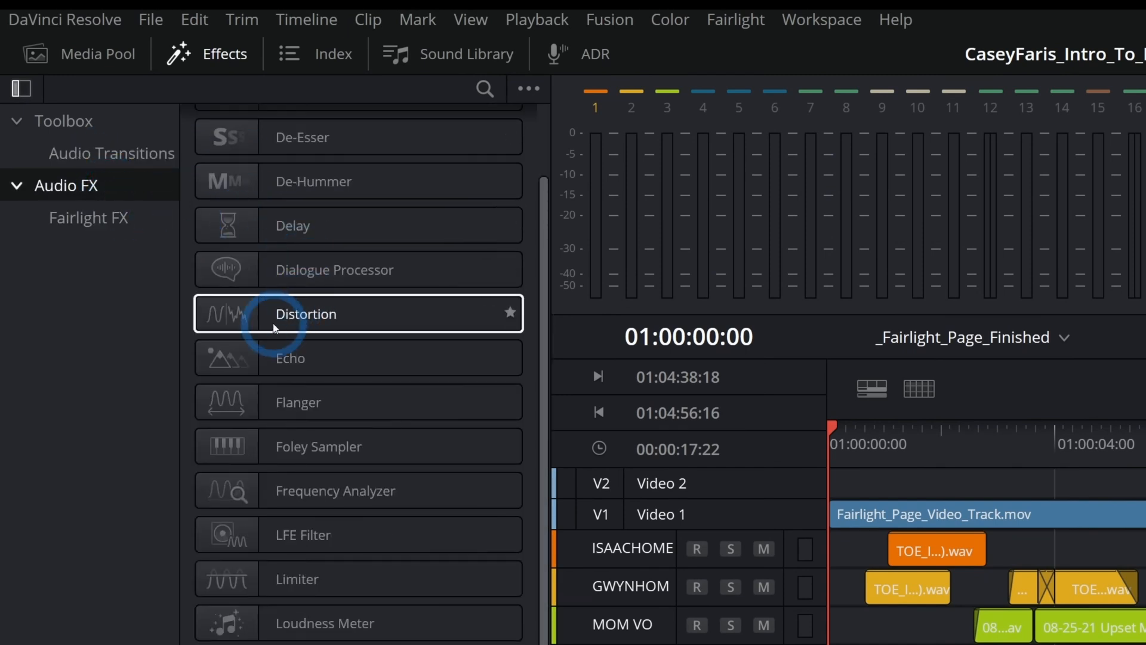
# Step: Try placing the Echo effect on the first clip of the MOM VO track
pyautogui.click(232, 356)
pyautogui.moveTo(232, 332); pyautogui.dragTo(1036, 563)
pyautogui.moveTo(579, 337); pyautogui.dragTo(646, 384)
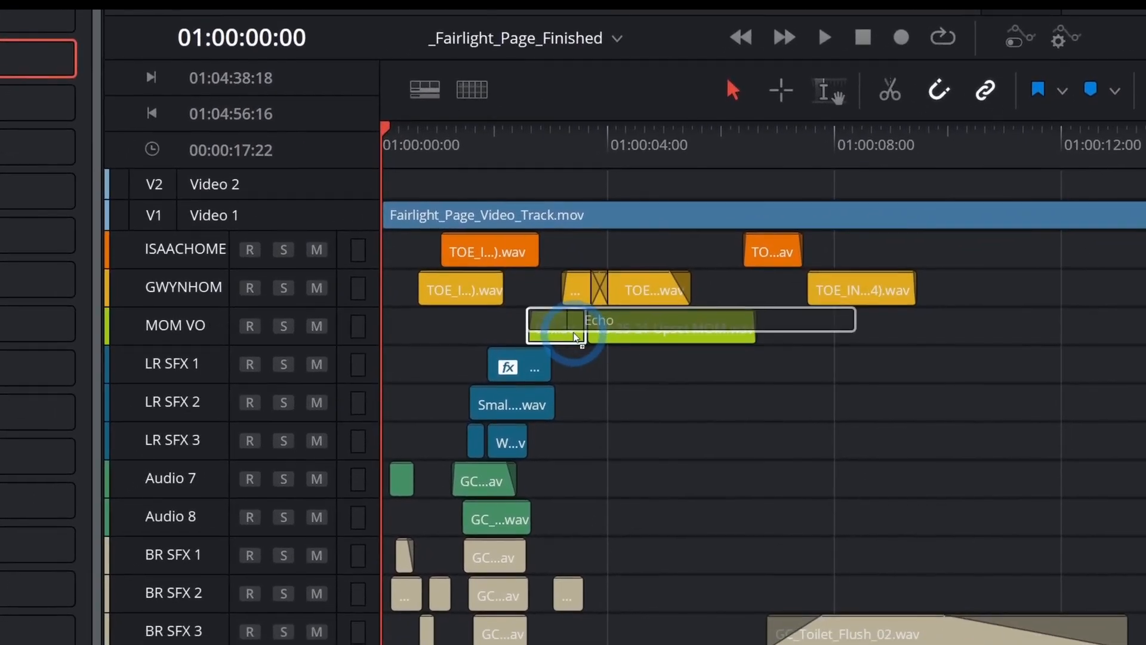
pyautogui.moveTo(574, 333)
pyautogui.mouseDown()
pyautogui.moveTo(573, 296)
pyautogui.moveTo(593, 332)
pyautogui.mouseUp()
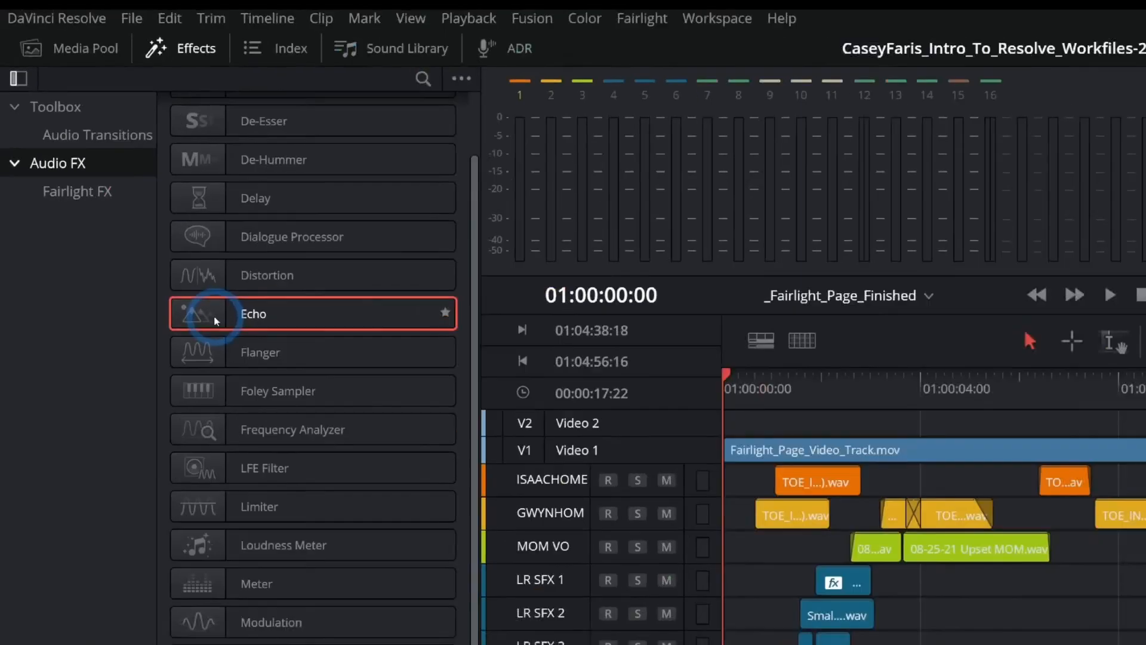
# Step: Apply the Echo effect to the whole A1 dialogue track, and audition the track soloed
pyautogui.moveTo(216, 321); pyautogui.dragTo(457, 454)
pyautogui.moveTo(522, 346); pyautogui.dragTo(635, 505)
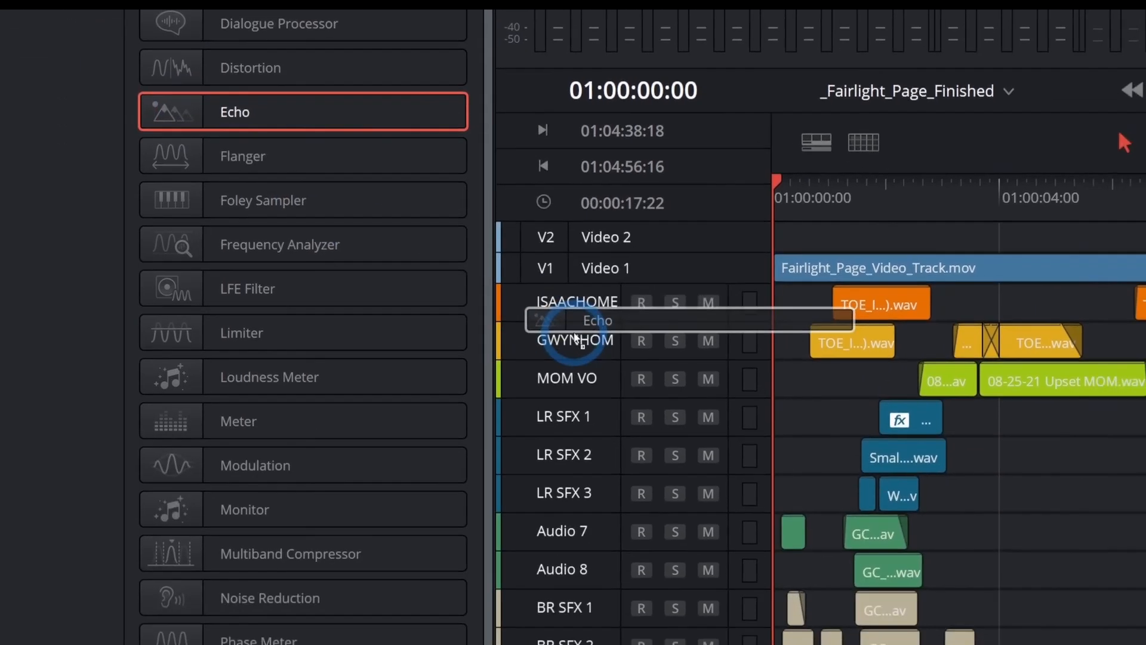
pyautogui.moveTo(572, 338); pyautogui.dragTo(572, 407)
pyautogui.moveTo(575, 336); pyautogui.dragTo(577, 142)
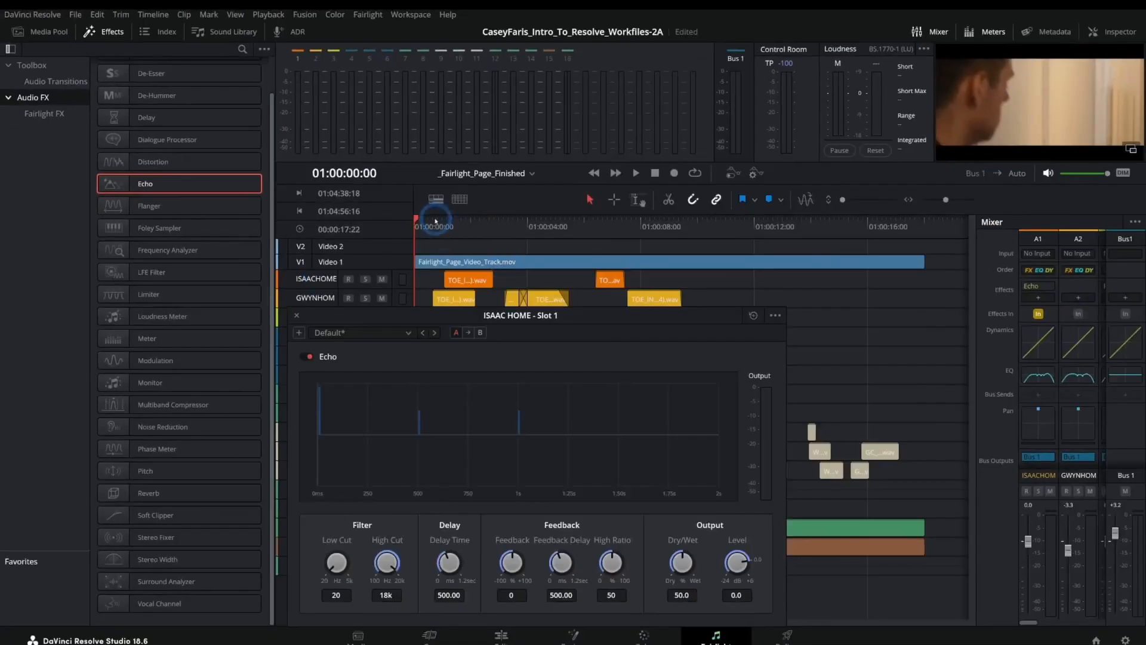
pyautogui.moveTo(427, 219); pyautogui.dragTo(454, 223)
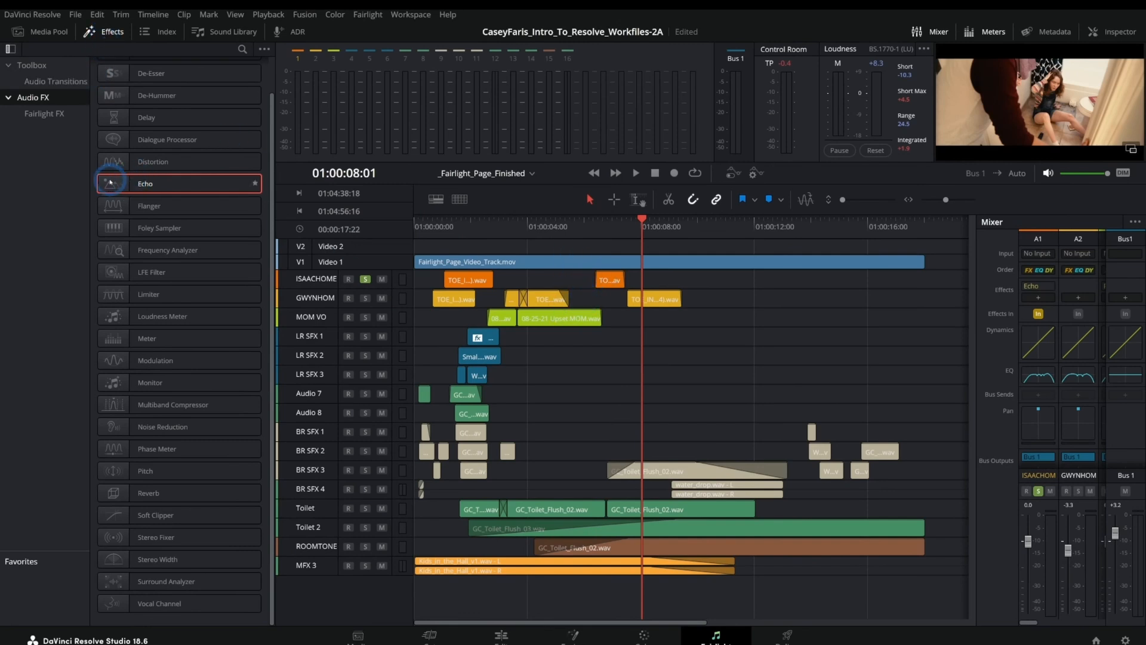
# Step: Add a second Echo effect to the A1 track and reposition its settings window
pyautogui.moveTo(110, 182); pyautogui.dragTo(319, 279)
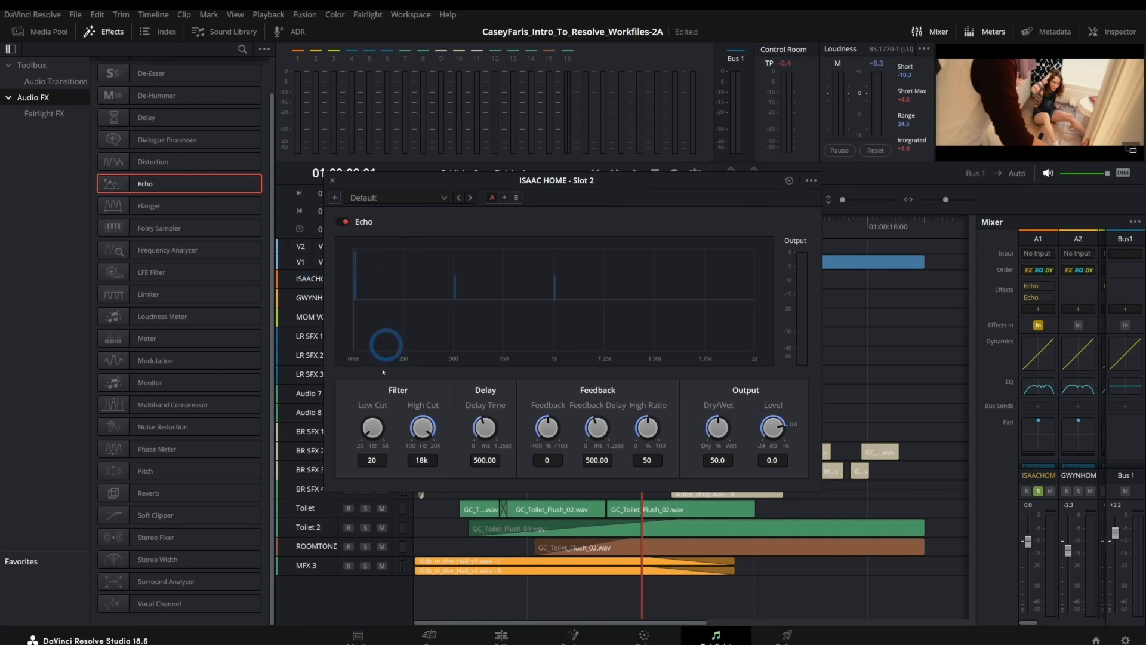
pyautogui.moveTo(659, 180); pyautogui.dragTo(722, 200)
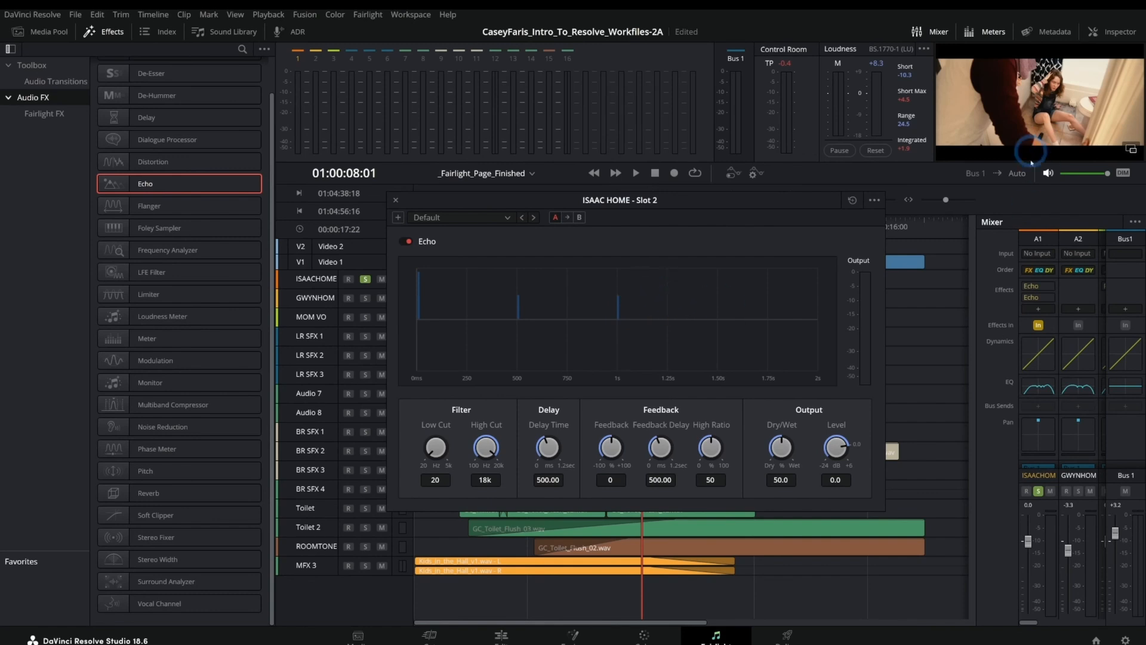
pyautogui.moveTo(691, 204); pyautogui.dragTo(628, 199)
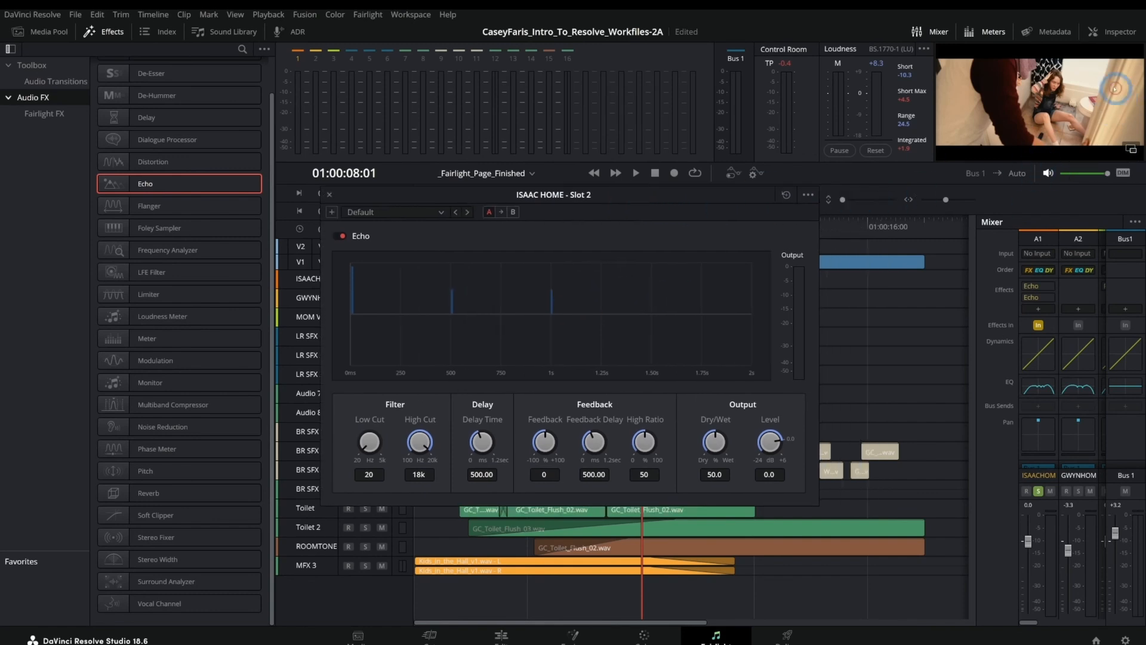
# Step: Review the A1 track's Echo parameters in the Inspector and in the effect's full settings window, and close both
pyautogui.click(1114, 32)
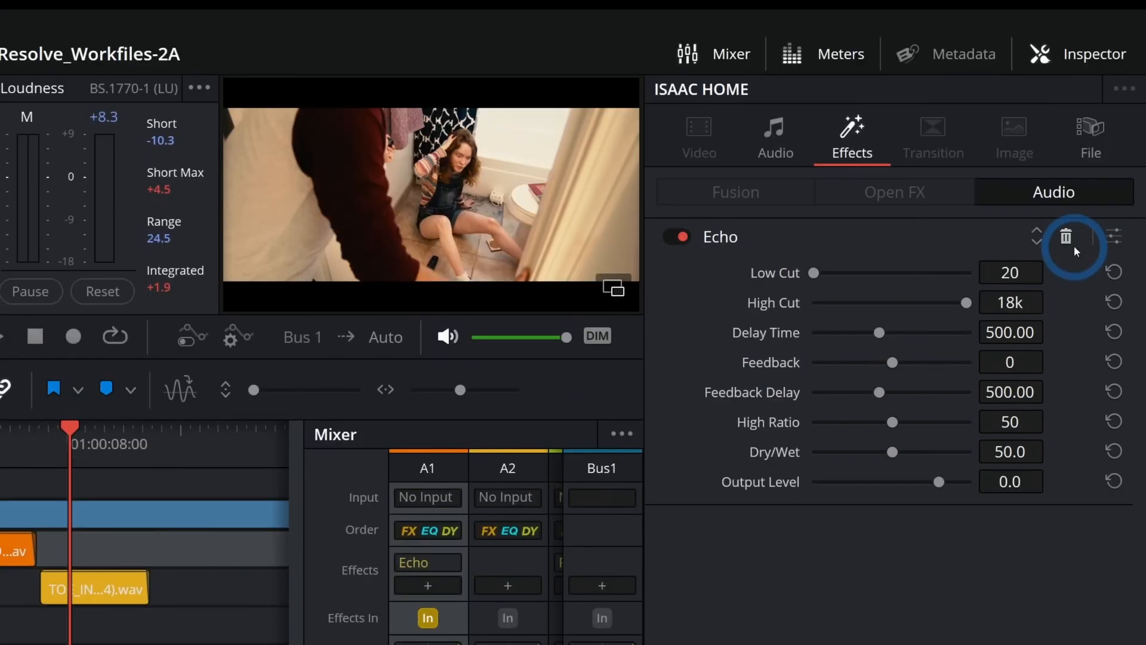
pyautogui.click(1113, 239)
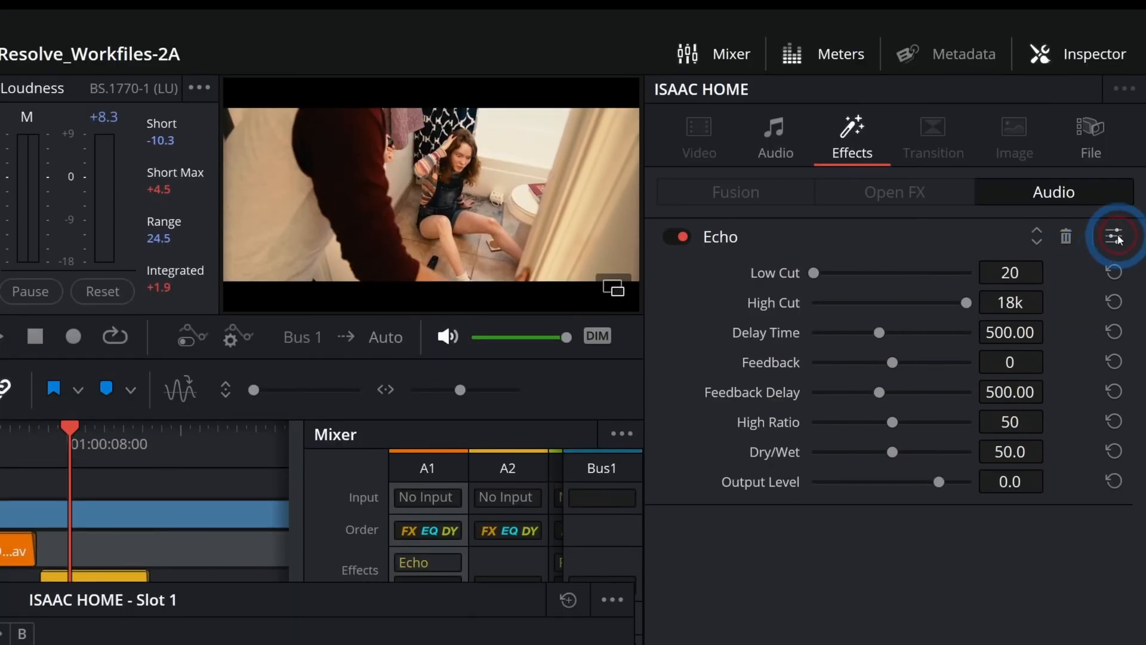
pyautogui.moveTo(728, 301); pyautogui.dragTo(713, 166)
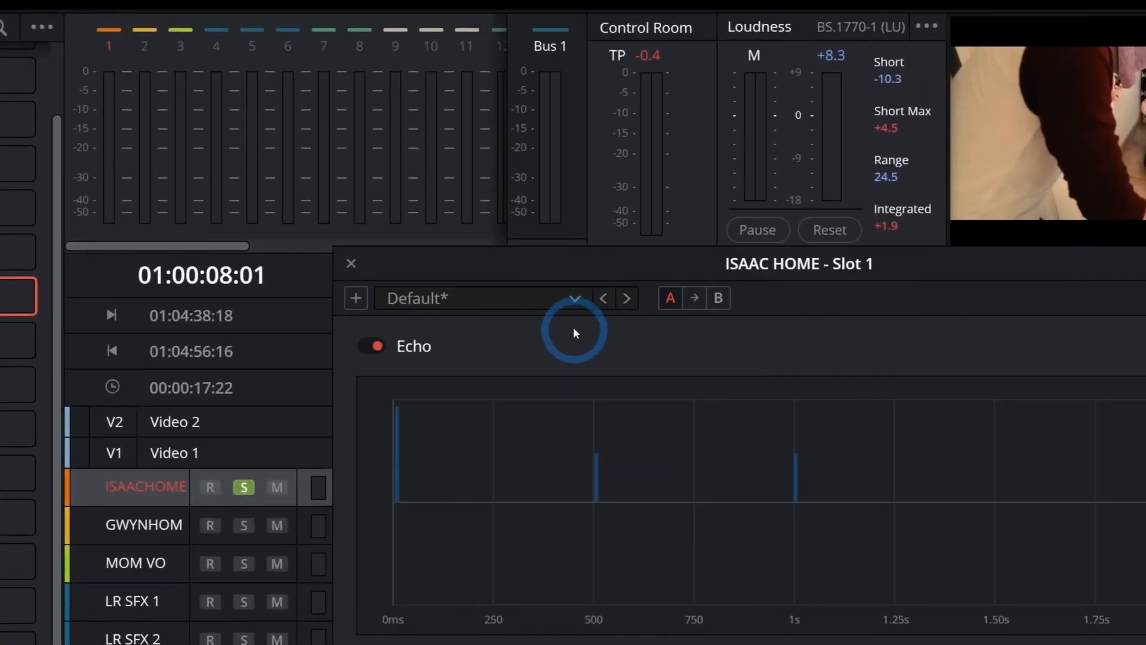
pyautogui.click(496, 186)
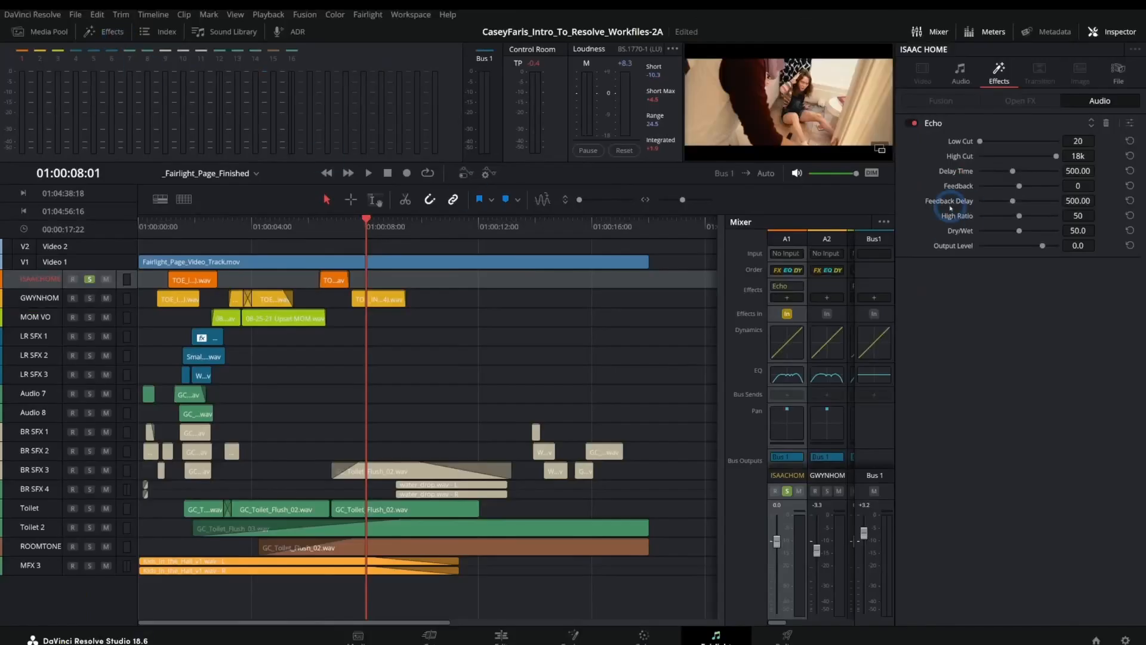
pyautogui.click(1096, 31)
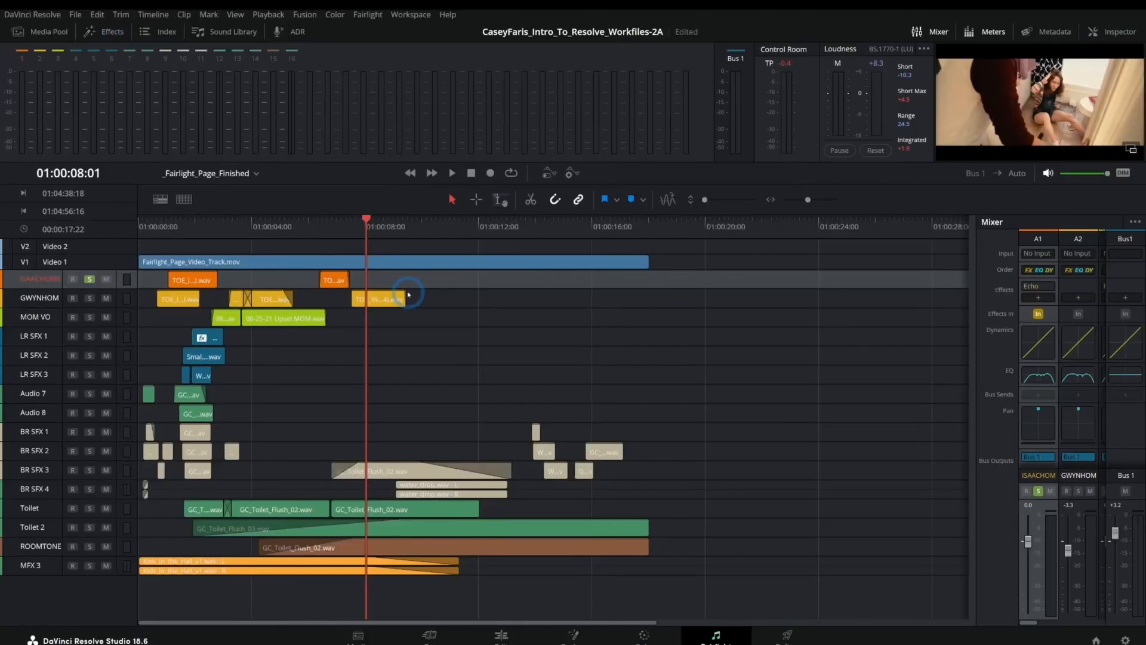
pyautogui.click(495, 332)
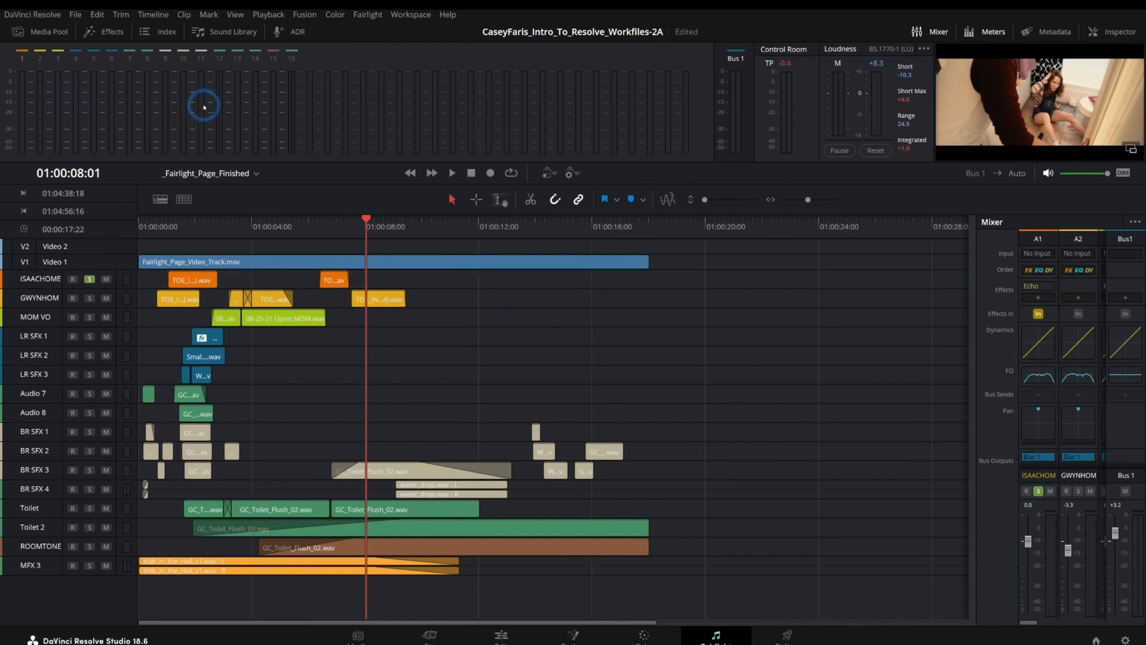
# Step: Play back the soloed ISAACHOME track while watching its level meter, and return the playhead to the start of the timeline
pyautogui.moveTo(245, 227); pyautogui.dragTo(119, 231)
pyautogui.press('space')
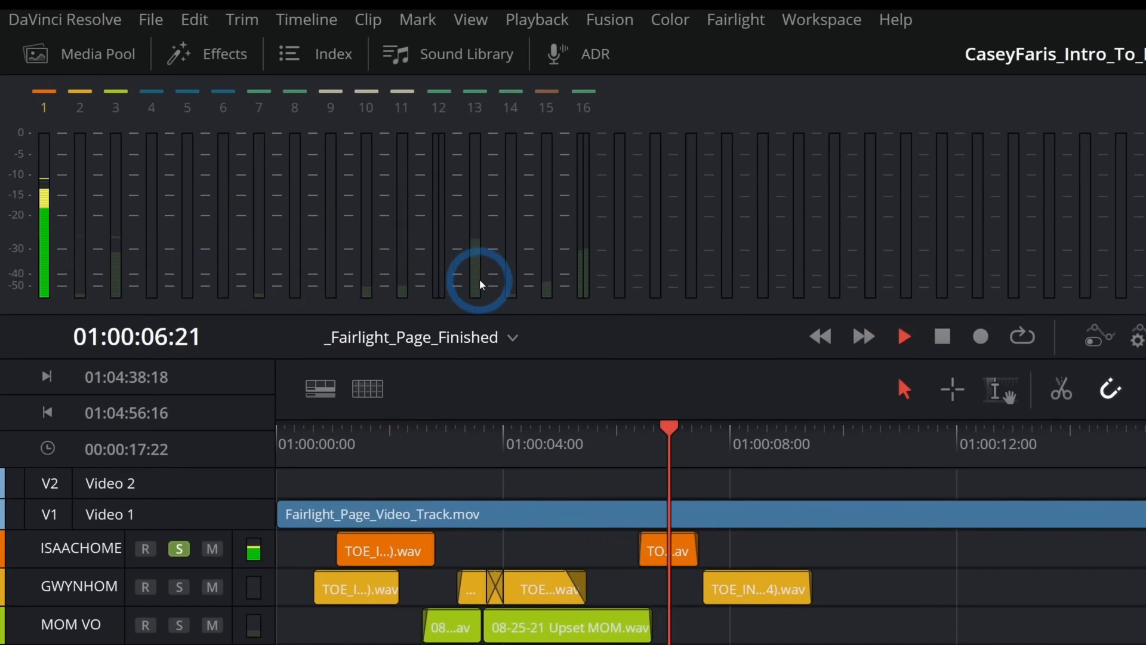
pyautogui.press('space')
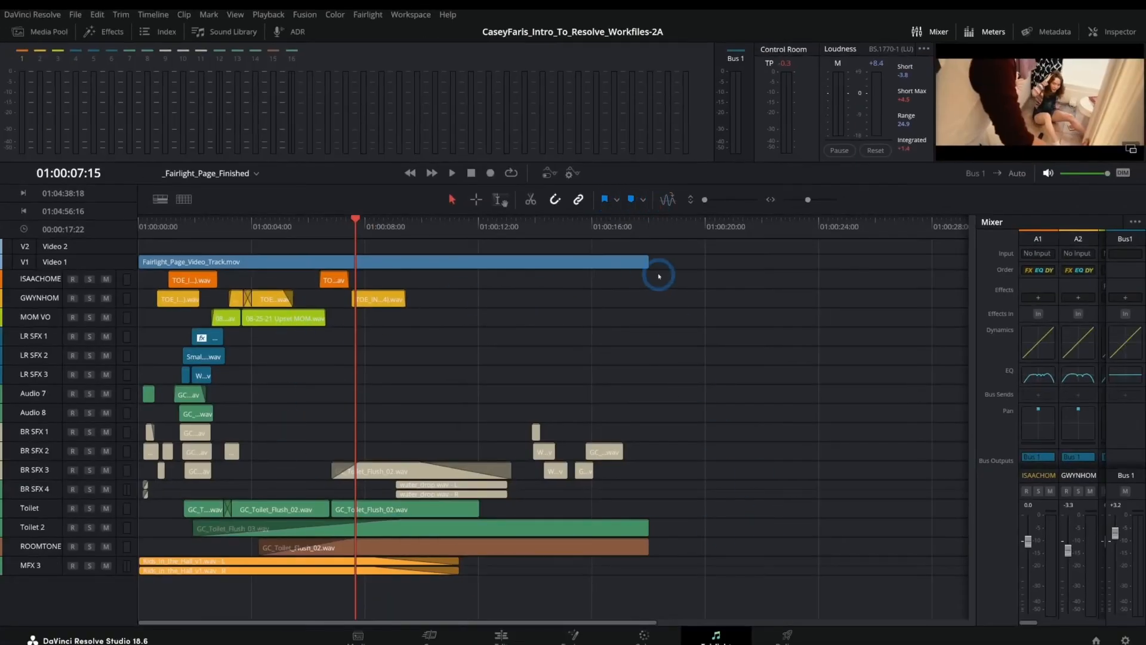
pyautogui.moveTo(268, 232); pyautogui.dragTo(106, 266)
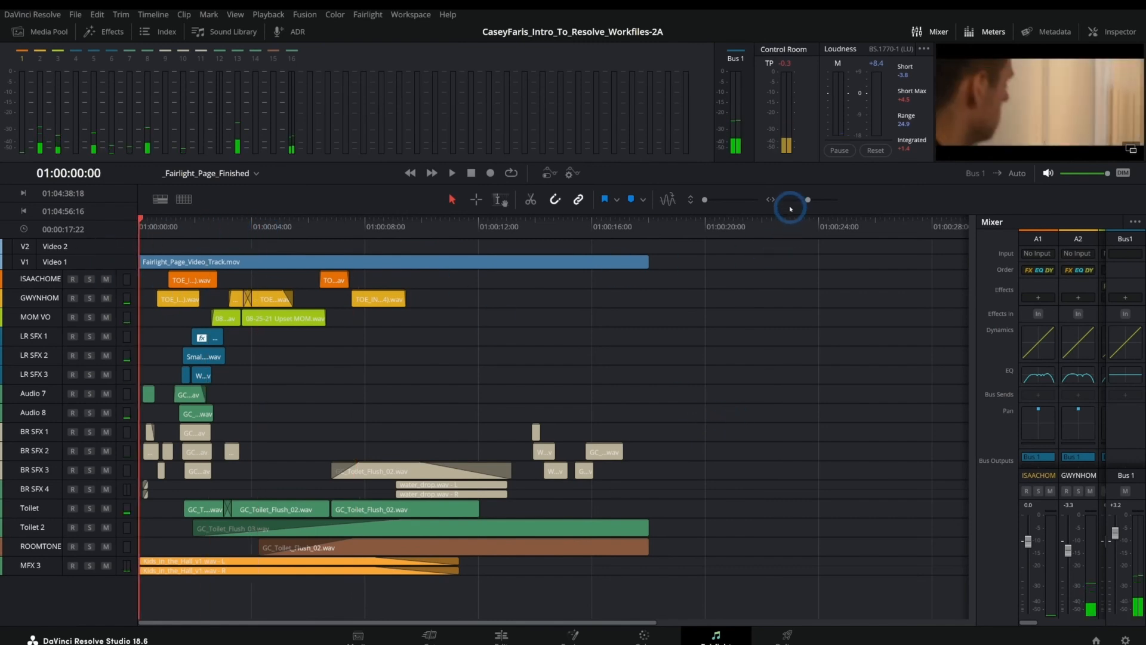
# Step: Examine the opening clips at a closer timeline zoom, trying taller and shorter track heights and scrolling along the timeline and back
pyautogui.scroll(5, 248, 303)
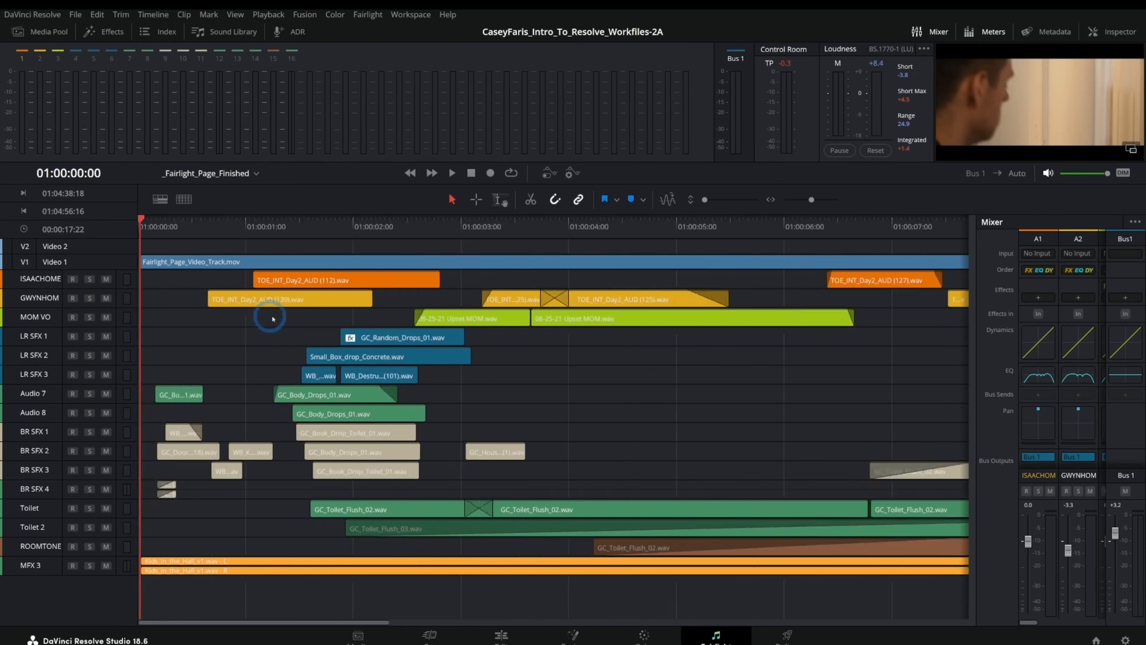
pyautogui.scroll(3, 328, 319)
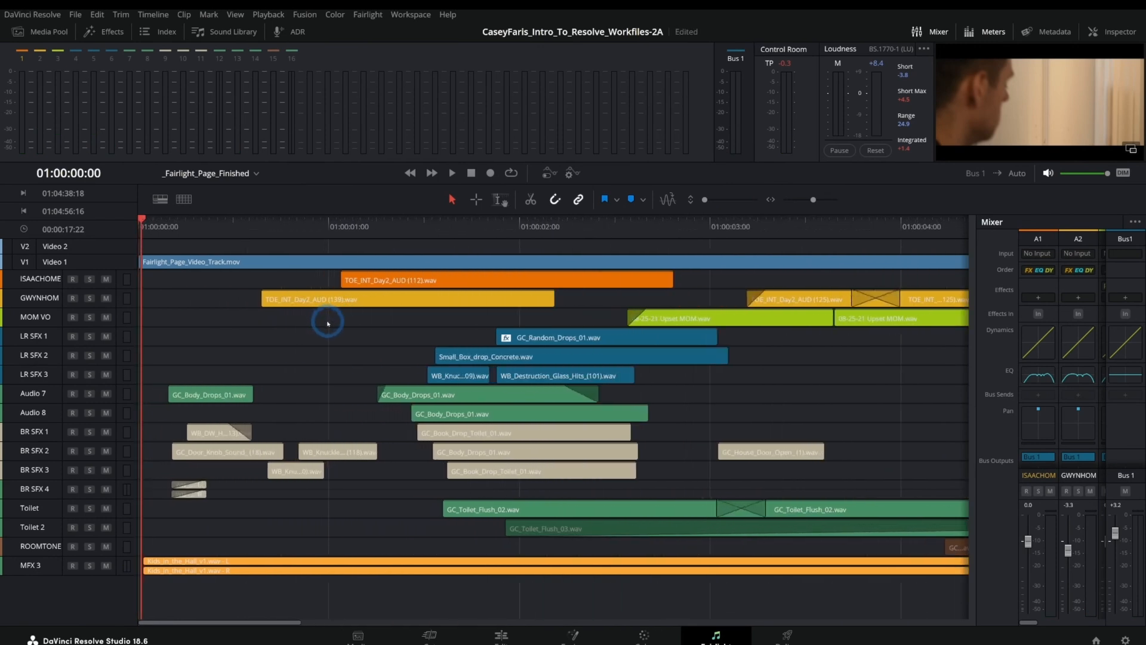
pyautogui.keyDown('shift'); pyautogui.scroll(8, 251, 332); pyautogui.keyUp('shift')
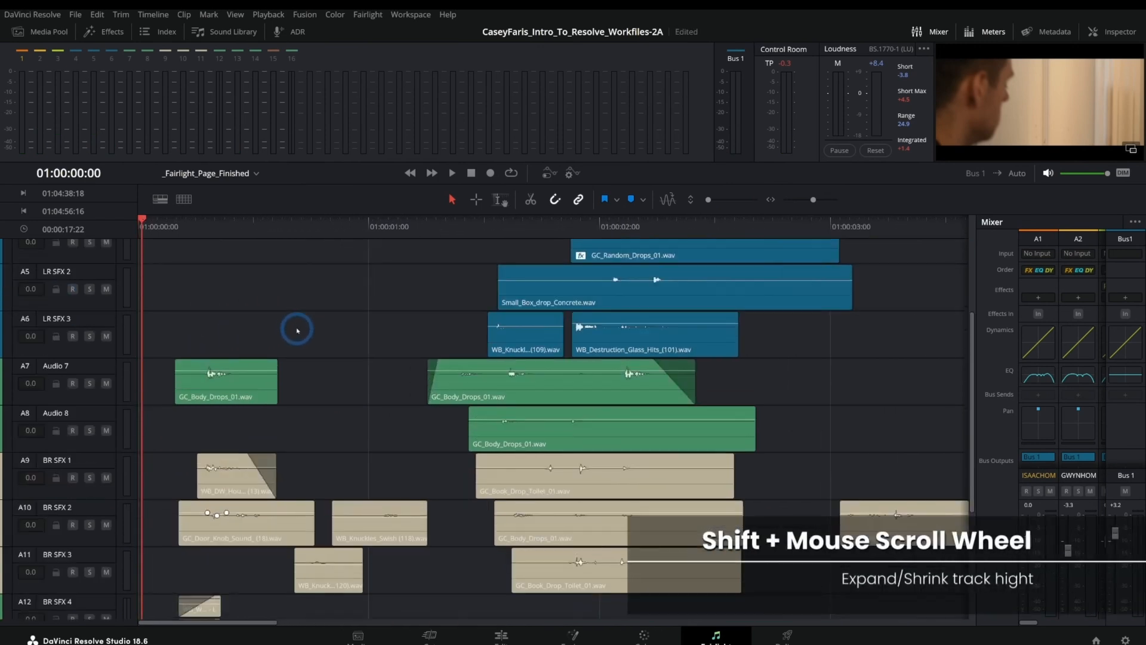
pyautogui.keyDown('shift'); pyautogui.scroll(-8, 323, 321); pyautogui.keyUp('shift')
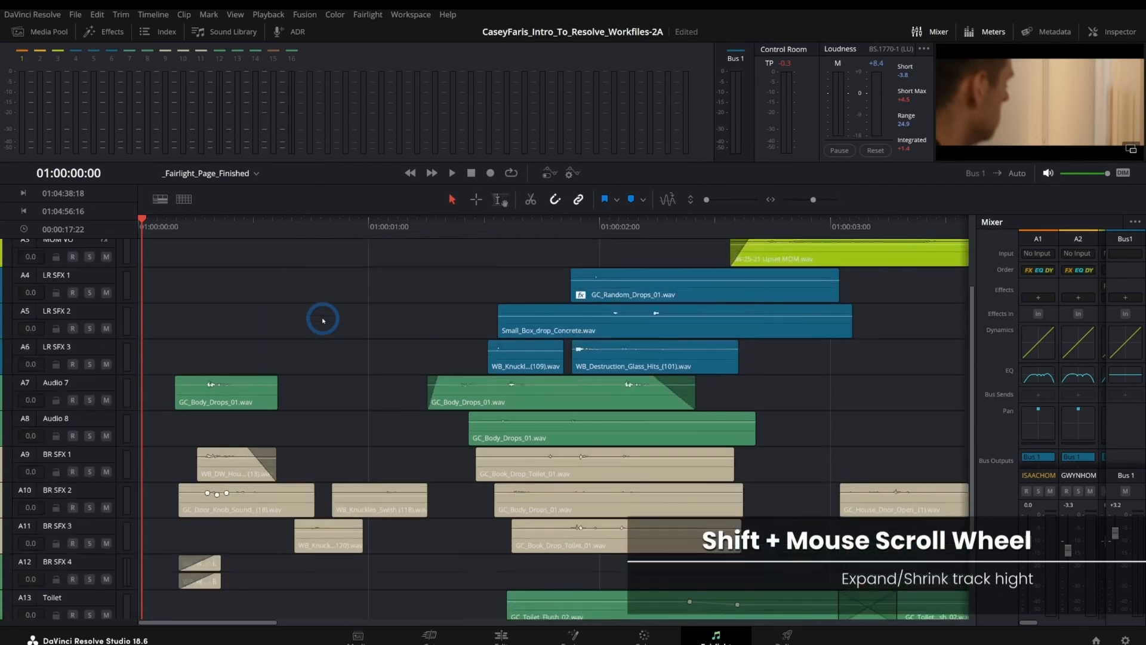
pyautogui.keyDown('ctrl'); pyautogui.scroll(-6, 323, 320); pyautogui.keyUp('ctrl')
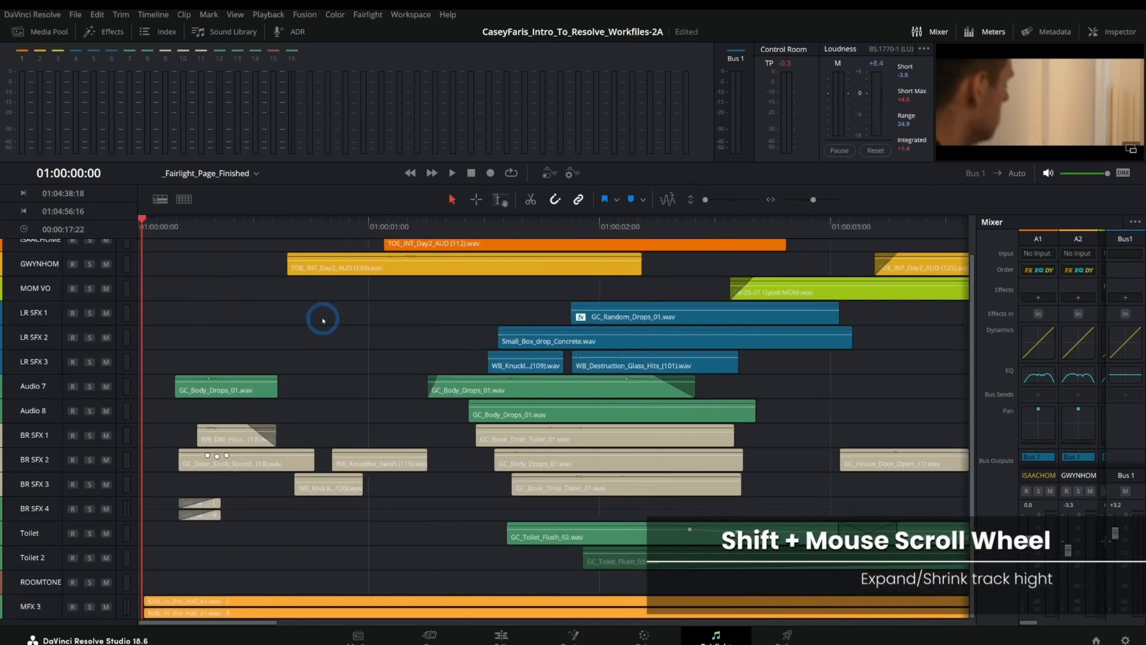
pyautogui.keyDown('ctrl'); pyautogui.scroll(-3, 323, 321); pyautogui.keyUp('ctrl')
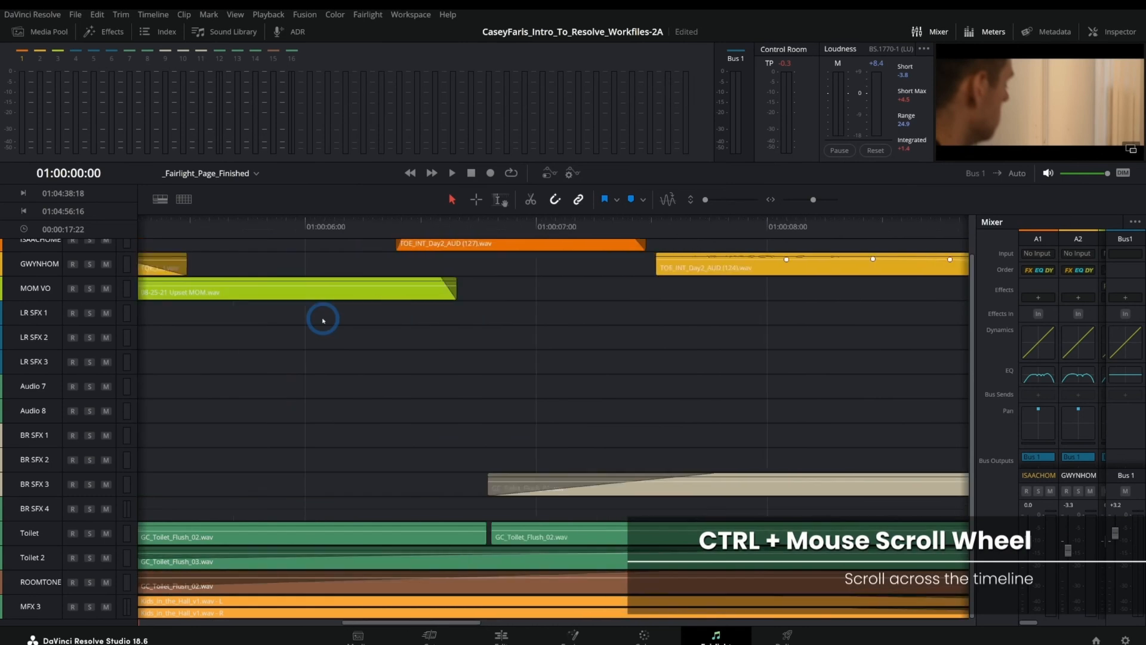
pyautogui.keyDown('ctrl'); pyautogui.scroll(9, 323, 320); pyautogui.keyUp('ctrl')
# Step: Examine the GC_Body_Drops_01.wav waveform on the Audio 7 track down to its individual samples, and return to a multi-track view
pyautogui.keyDown('shift'); pyautogui.scroll(8, 499, 371); pyautogui.keyUp('shift')
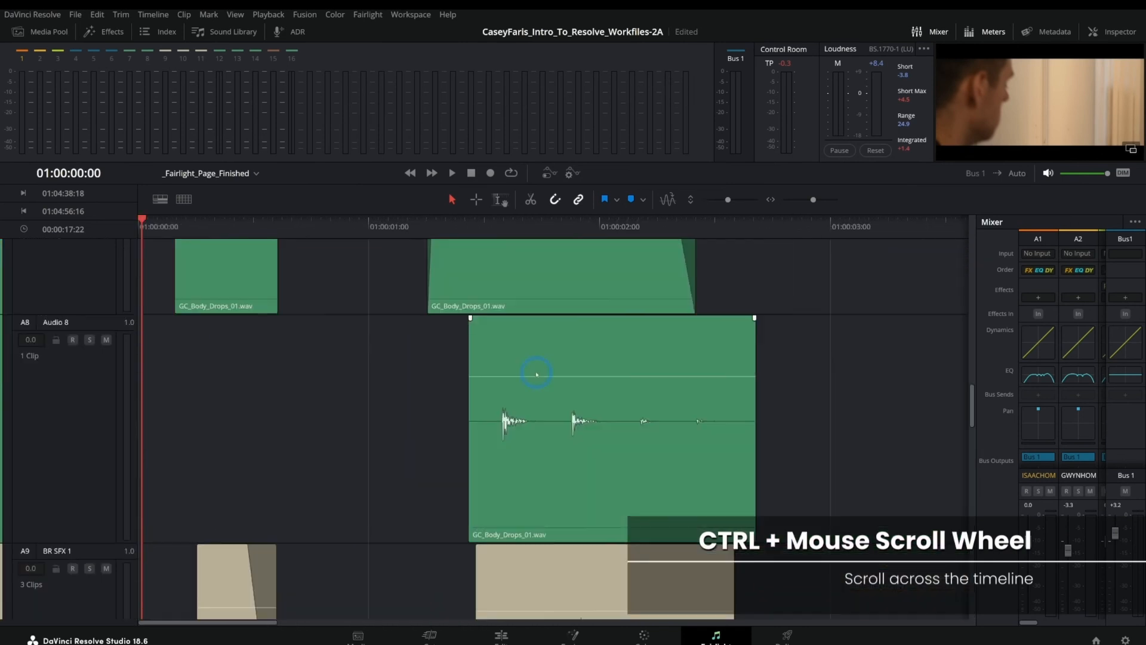
pyautogui.scroll(3, 537, 374)
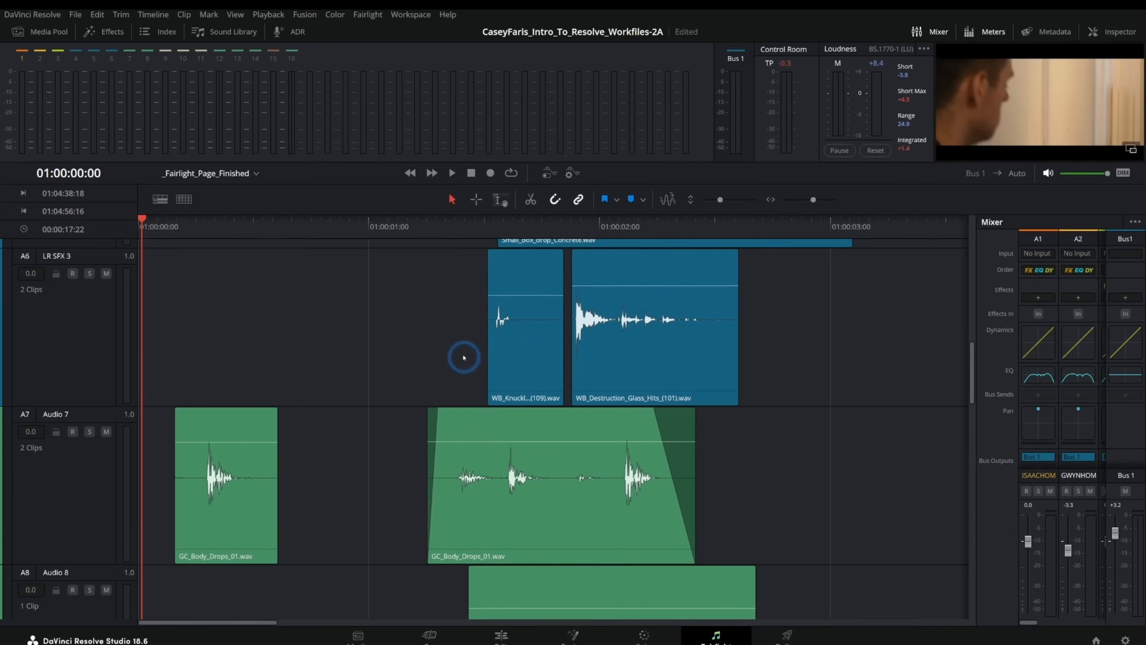
pyautogui.scroll(1, 464, 357)
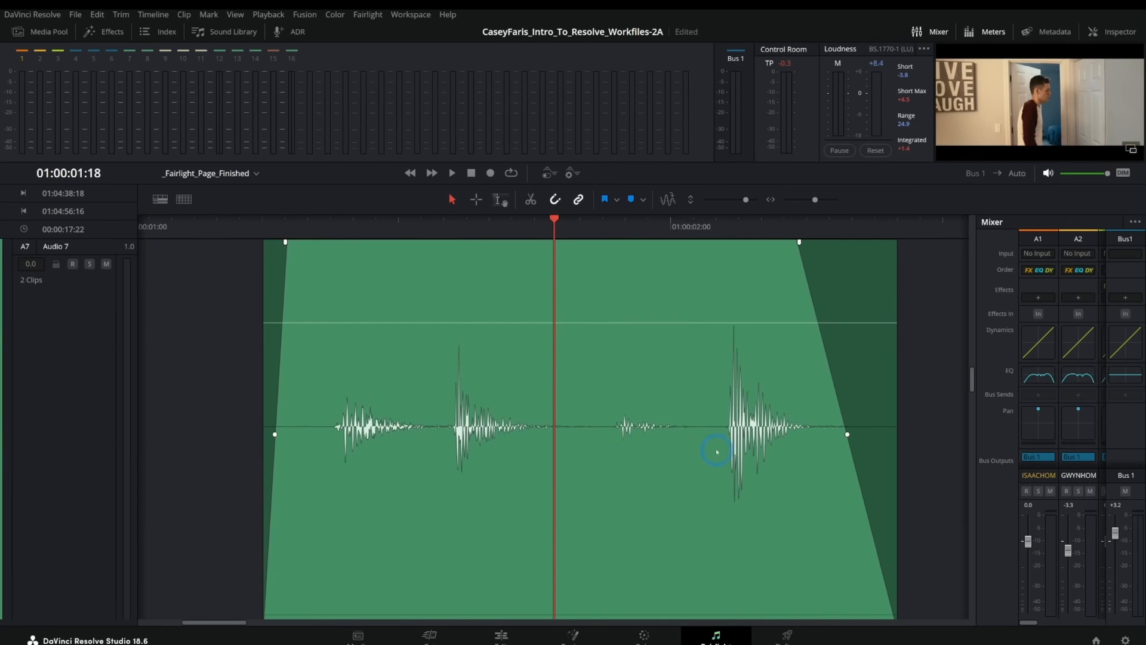
pyautogui.keyDown('alt'); pyautogui.scroll(4, 631, 455); pyautogui.keyUp('alt')
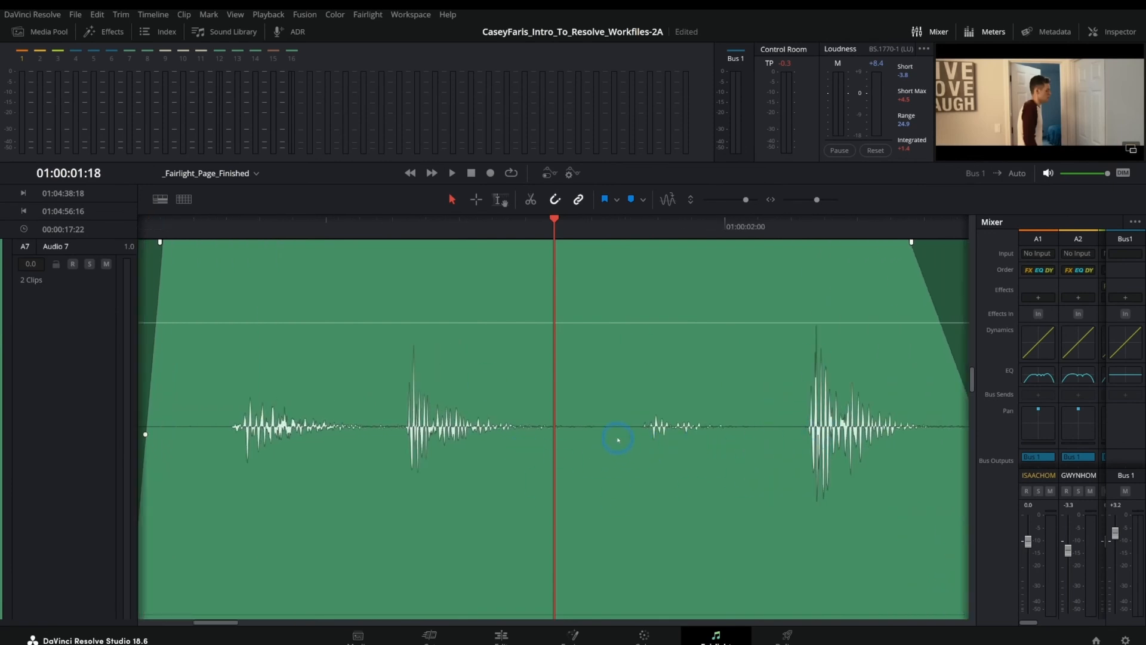
pyautogui.keyDown('alt'); pyautogui.scroll(5, 617, 440); pyautogui.keyUp('alt')
pyautogui.keyDown('alt'); pyautogui.scroll(1, 563, 430); pyautogui.keyUp('alt')
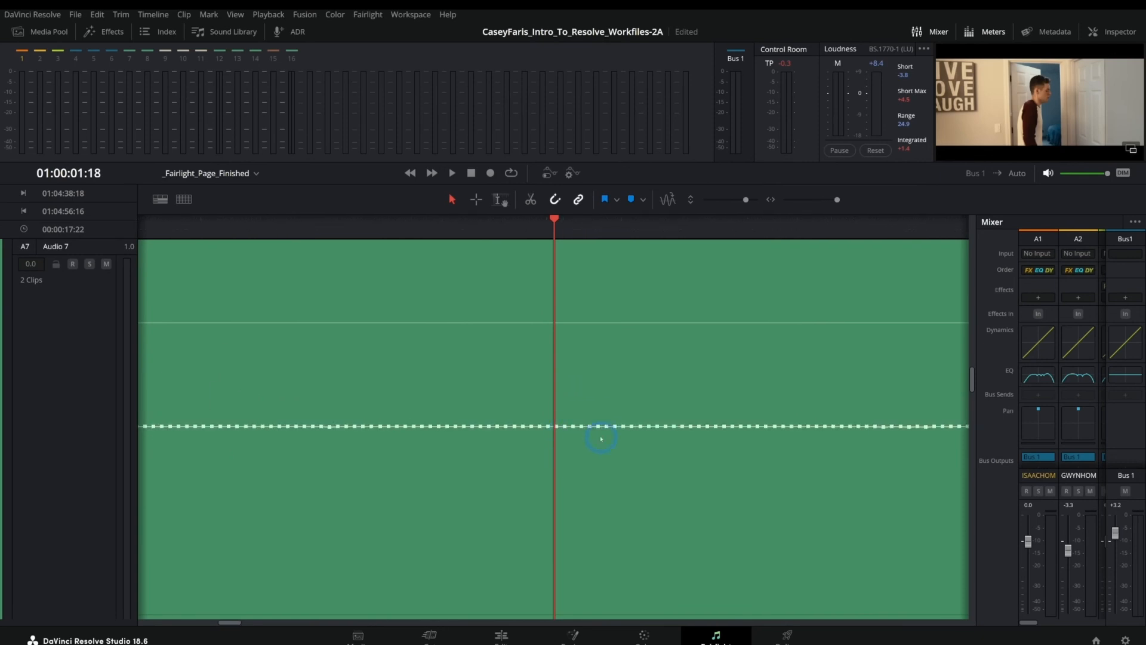
pyautogui.keyDown('alt'); pyautogui.scroll(-5, 568, 457); pyautogui.keyUp('alt')
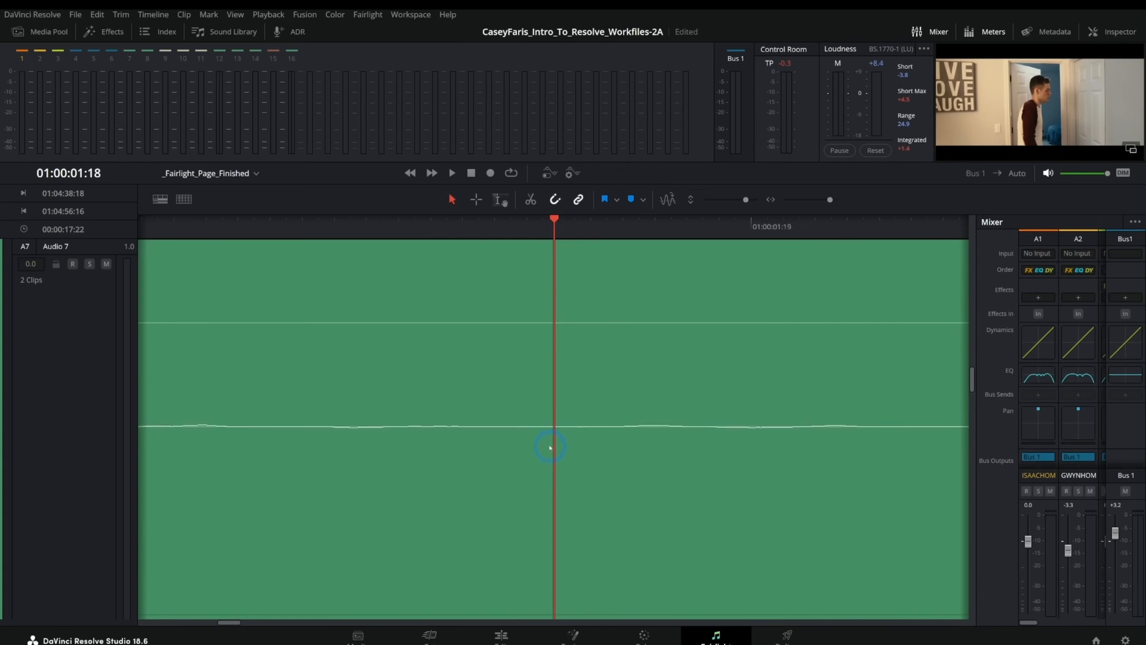
pyautogui.keyDown('alt'); pyautogui.scroll(-3, 549, 452); pyautogui.keyUp('alt')
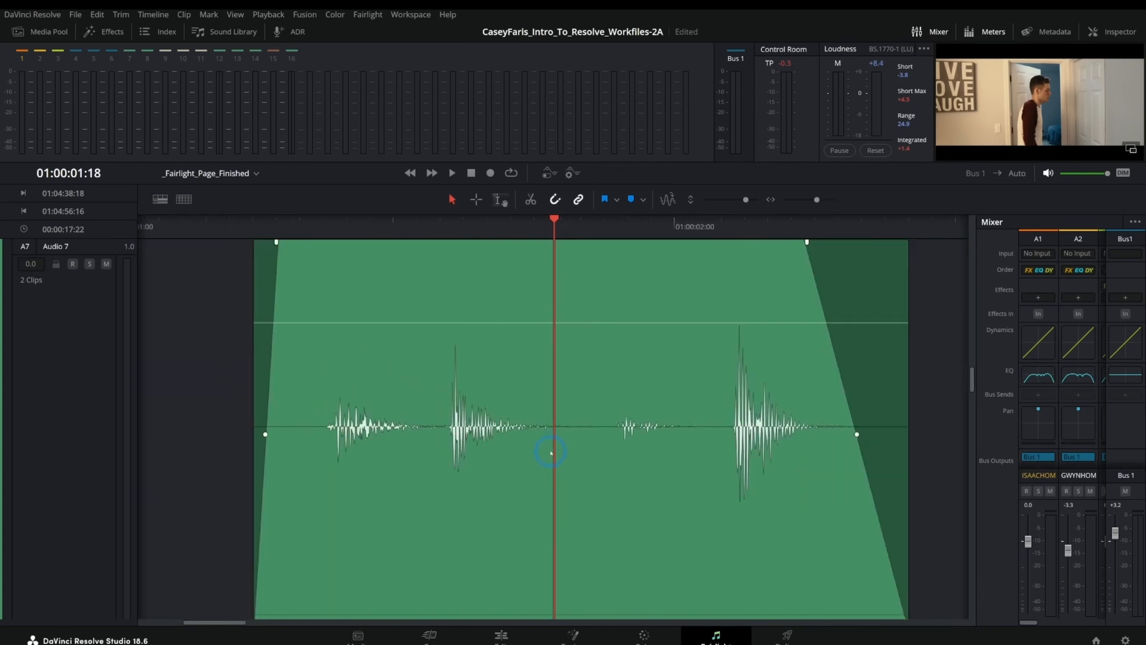
pyautogui.keyDown('shift'); pyautogui.scroll(-5, 559, 416); pyautogui.keyUp('shift')
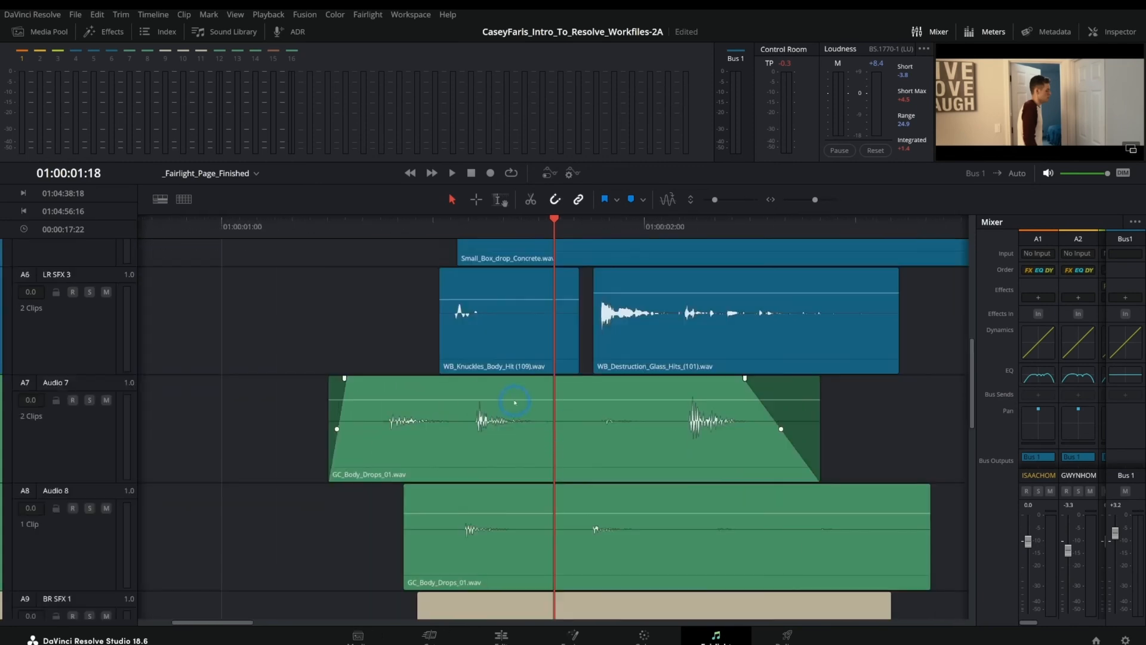
# Step: Lengthen the fade-in of the second GC_Body_Drops_01.wav clip on Audio 7 and shift the clip slightly earlier
pyautogui.moveTo(344, 387)
pyautogui.mouseDown()
pyautogui.moveTo(330, 386)
pyautogui.moveTo(349, 385)
pyautogui.mouseUp()
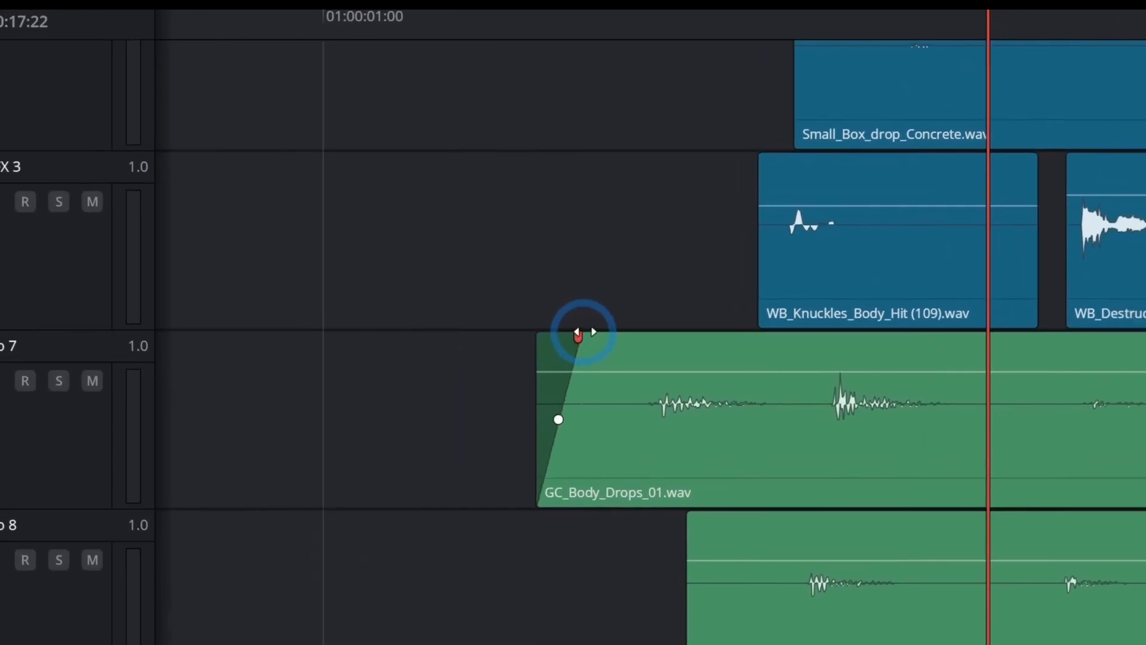
pyautogui.moveTo(578, 335)
pyautogui.mouseDown()
pyautogui.moveTo(588, 334)
pyautogui.moveTo(553, 334)
pyautogui.moveTo(647, 334)
pyautogui.moveTo(555, 334)
pyautogui.mouseUp()
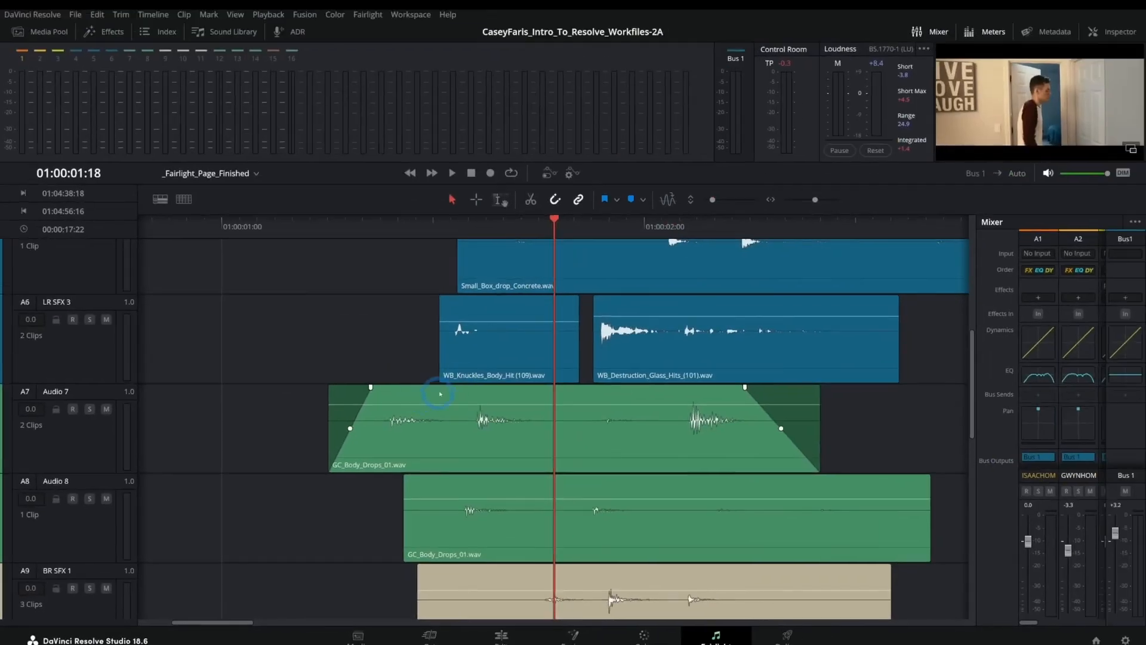
pyautogui.moveTo(539, 445); pyautogui.dragTo(517, 435)
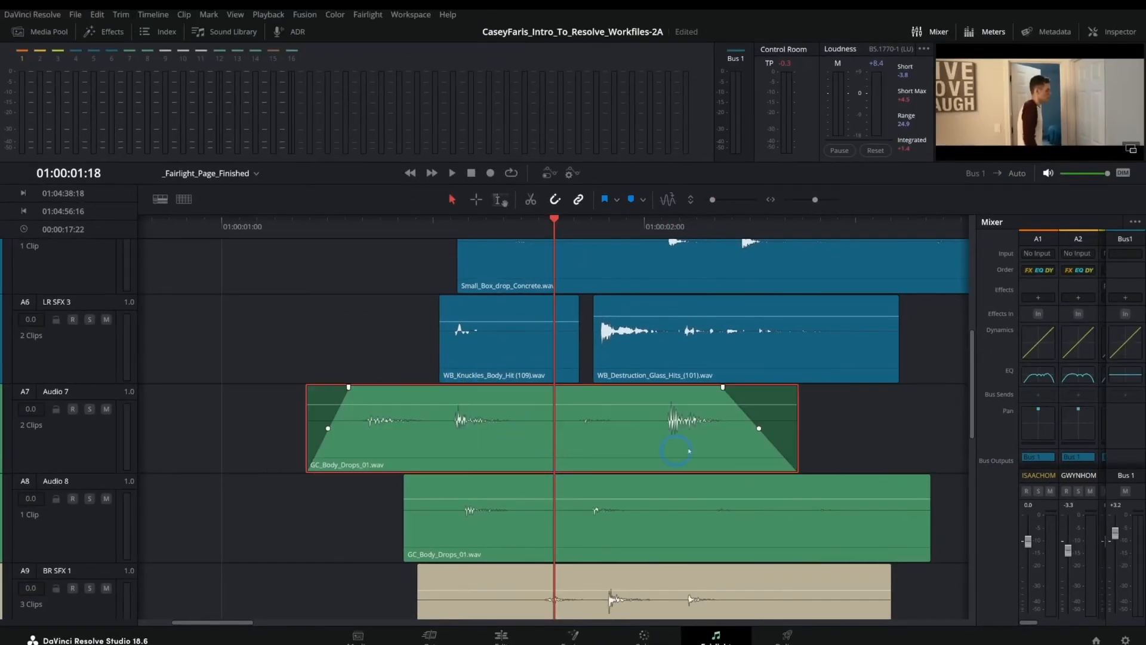
pyautogui.moveTo(794, 426)
pyautogui.mouseDown()
pyautogui.moveTo(776, 429)
pyautogui.moveTo(794, 428)
pyautogui.mouseUp()
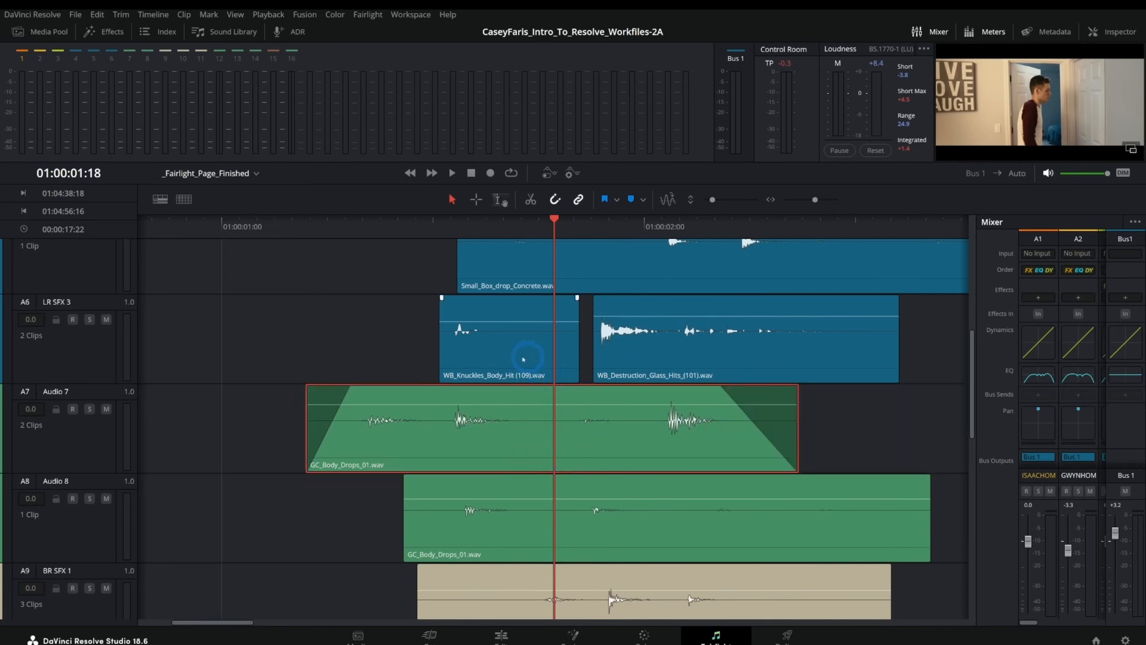
# Step: Widen the Mixer to show more channel strips, and open the A1 track's EQ
pyautogui.moveTo(972, 335); pyautogui.dragTo(546, 363)
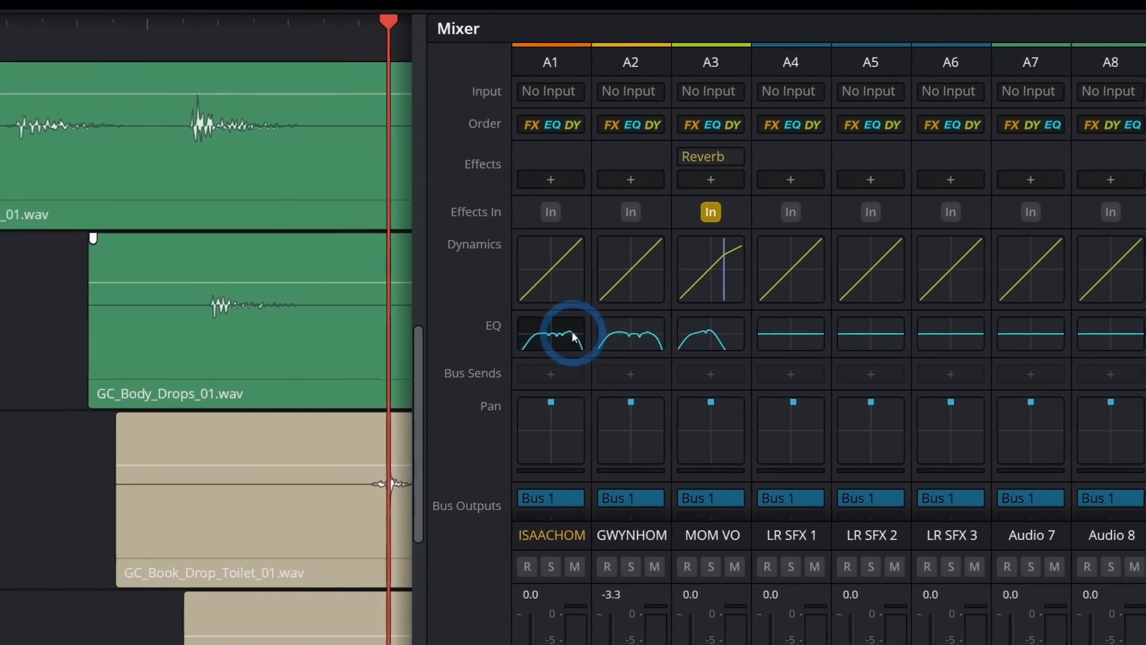
pyautogui.doubleClick(522, 327)
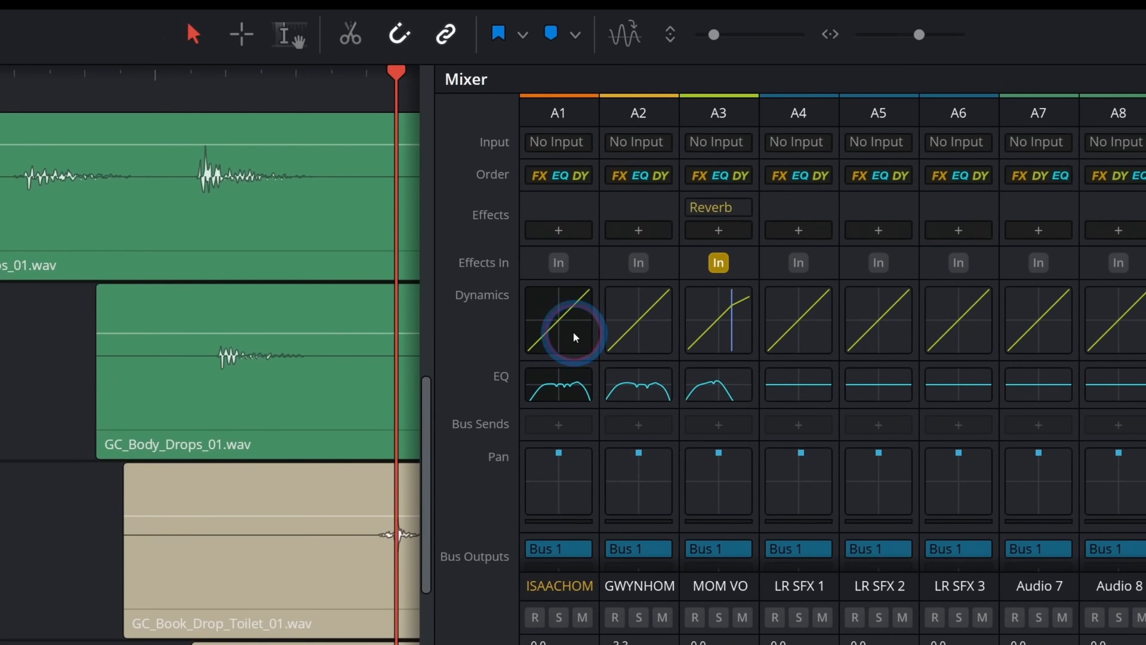
# Step: Examine the Dynamics settings of mixer track A1 and the input options of track A2 without changing them
pyautogui.doubleClick(574, 337)
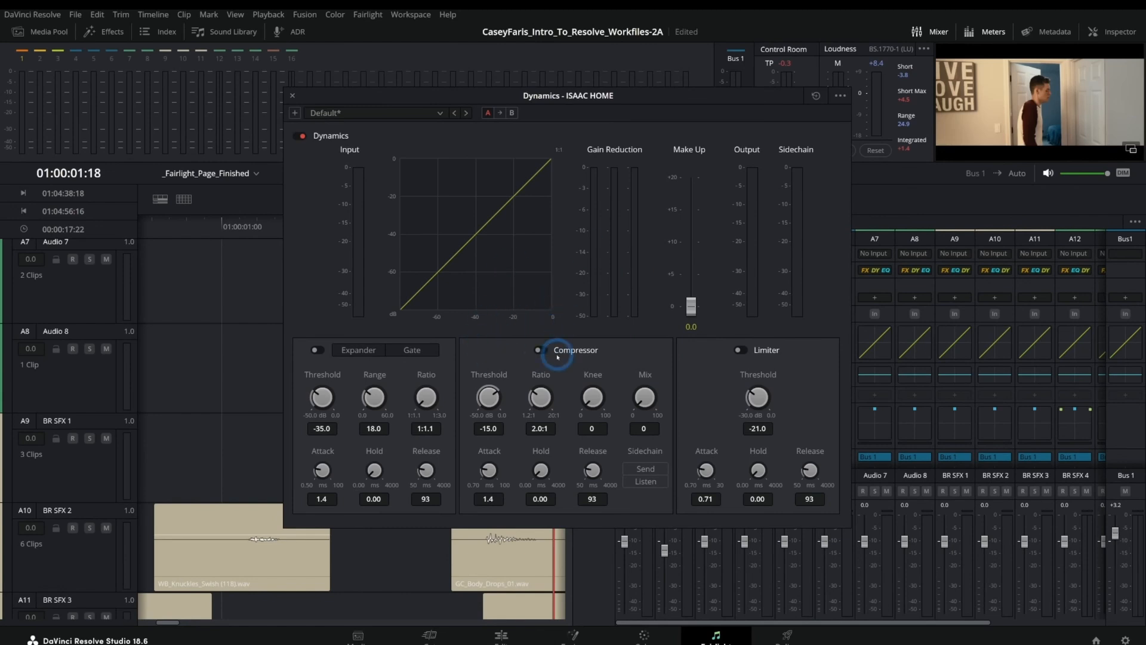
pyautogui.click(292, 97)
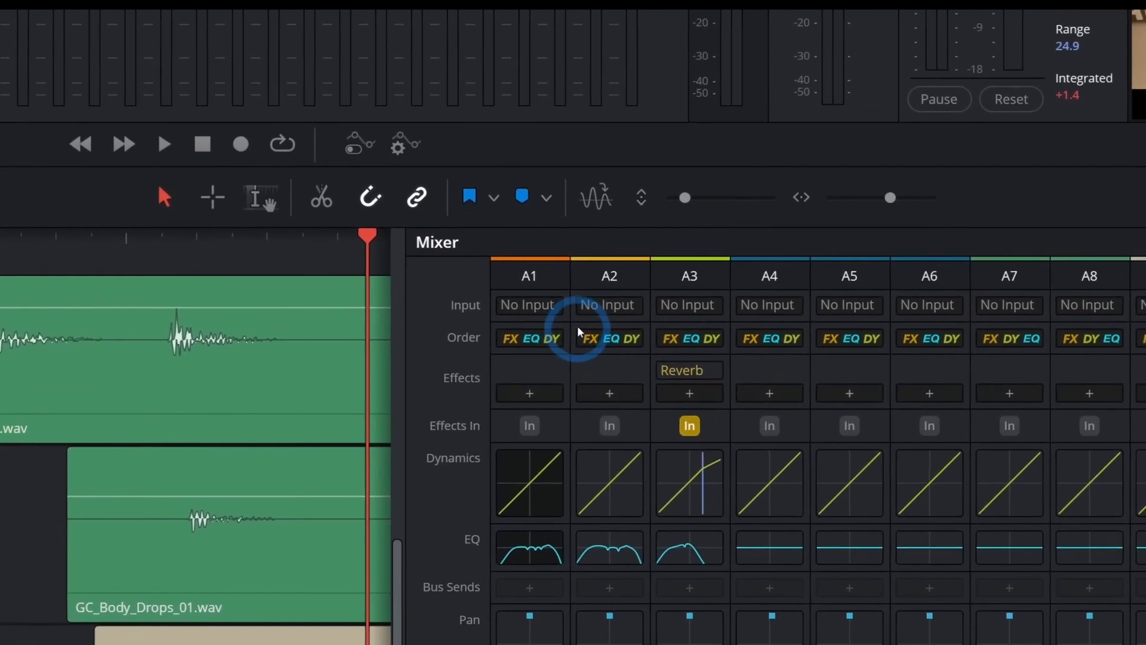
pyautogui.click(594, 305)
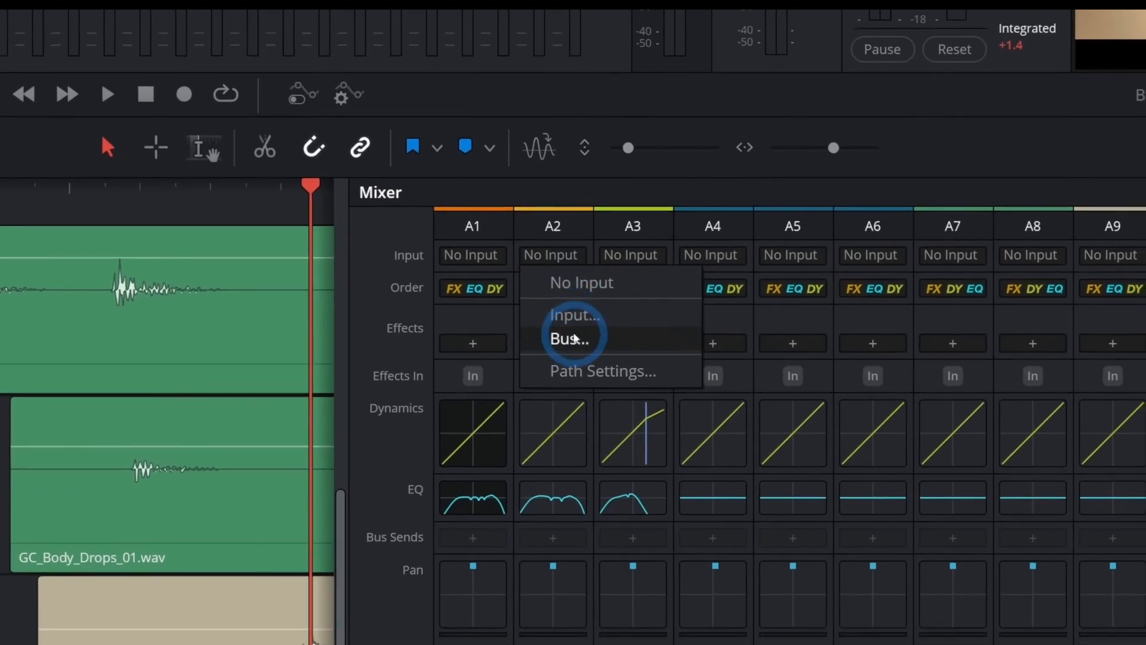
pyautogui.click(575, 251)
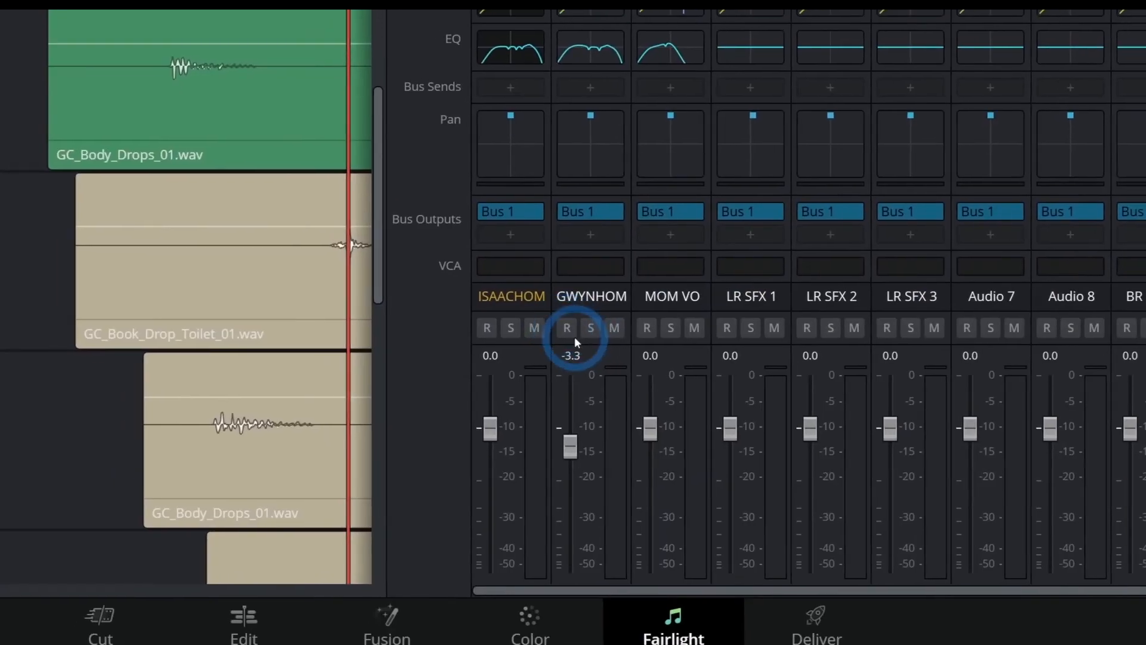
# Step: Try the record-arm, solo and mute switches on the A2 mixer strip
pyautogui.click(567, 328)
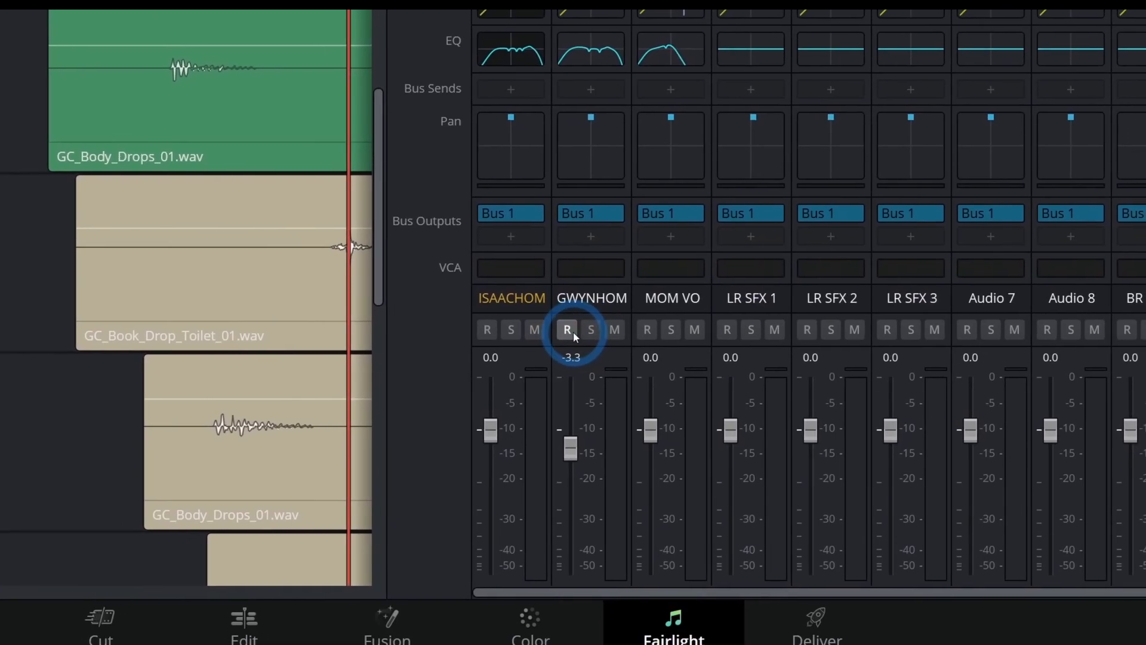
pyautogui.click(568, 329)
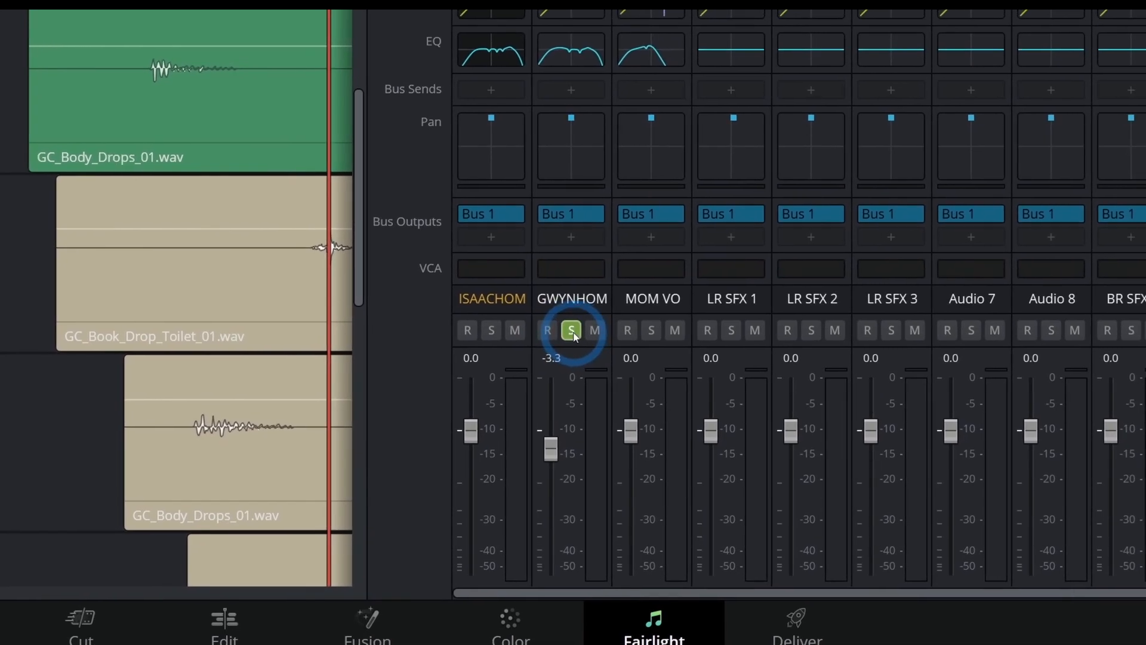
pyautogui.click(571, 330)
pyautogui.click(594, 330)
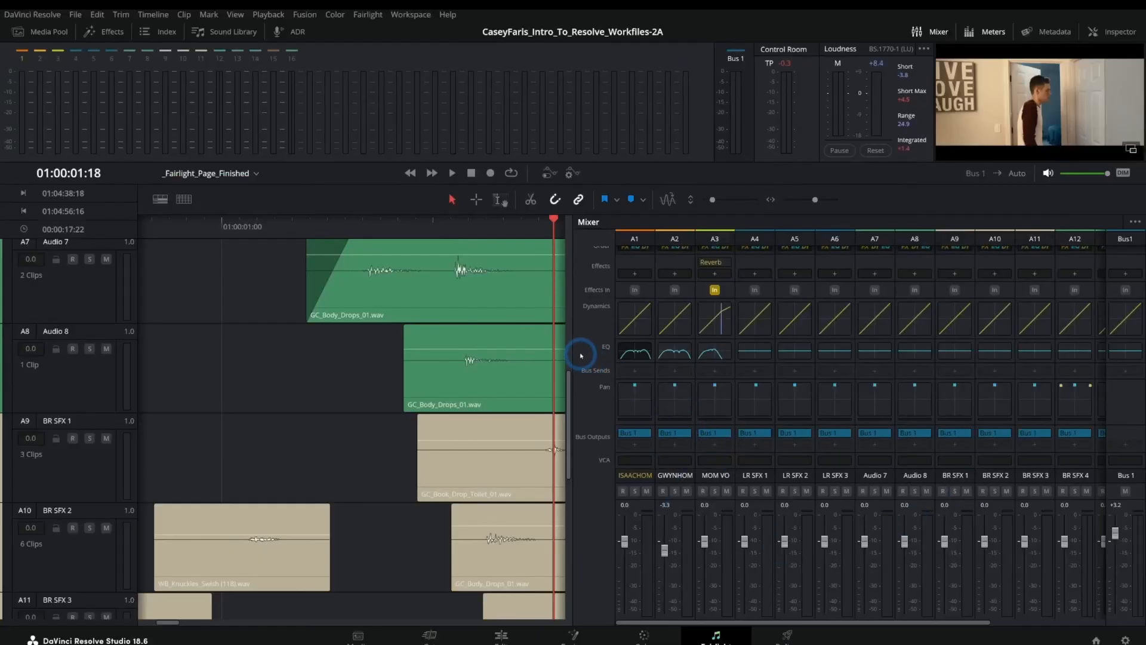
# Step: Narrow the mixer until only tracks A1, A2 and Bus 1 show, and fit the whole timeline in view
pyautogui.scroll(1, 762, 427)
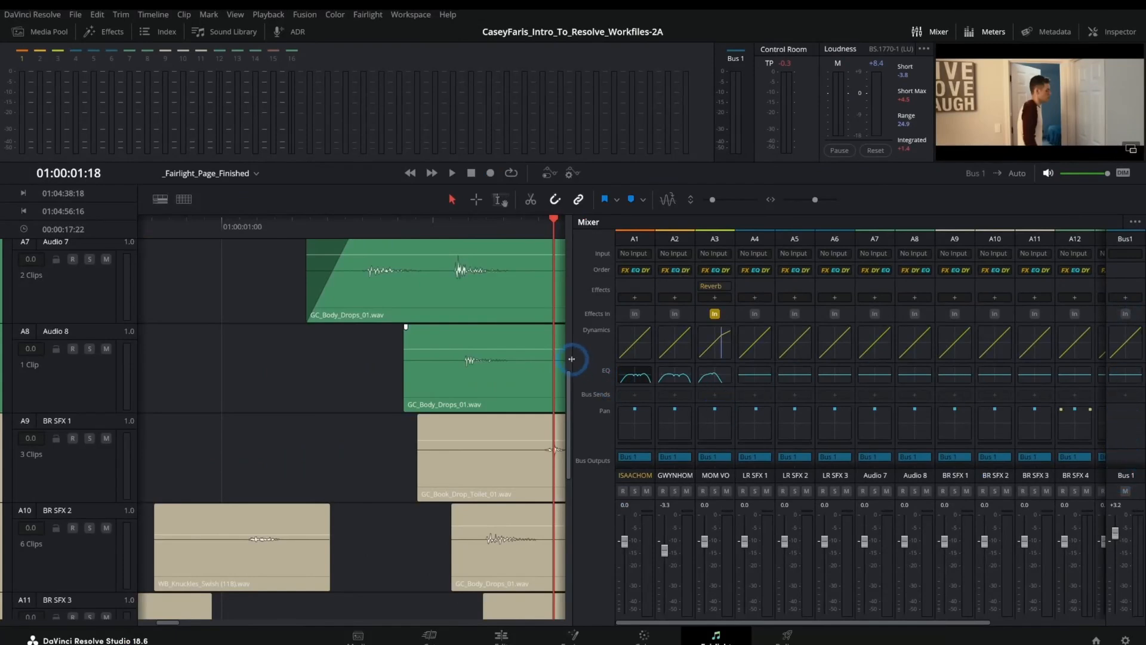
pyautogui.moveTo(577, 361); pyautogui.dragTo(1039, 364)
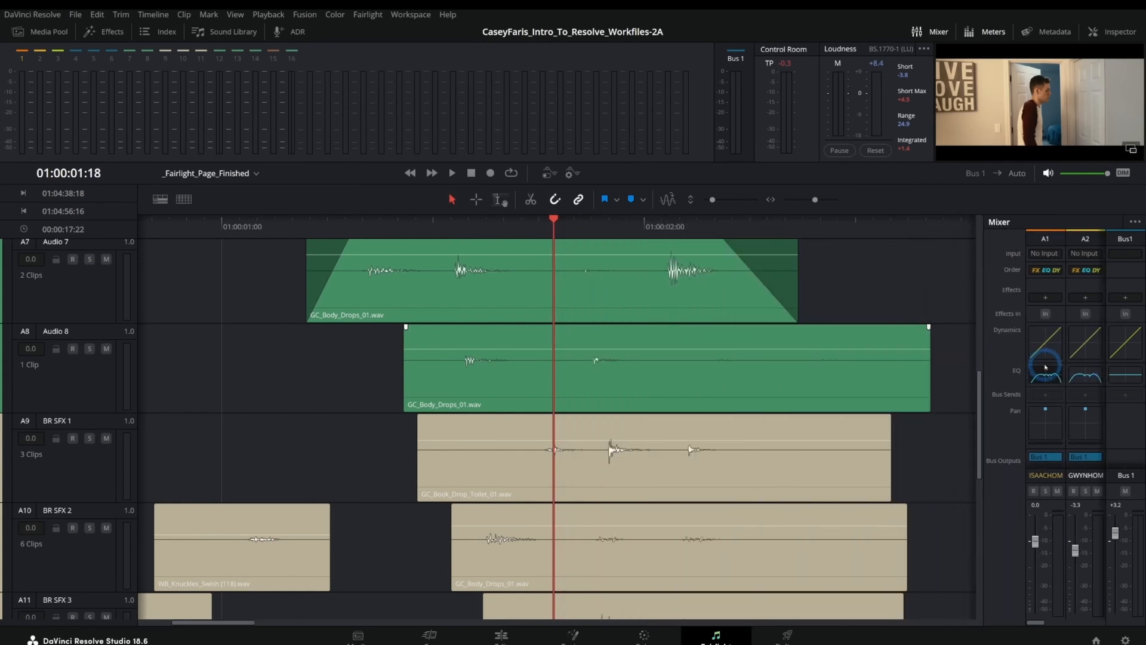
pyautogui.hotkey('shift', 'z')
# Step: Try hiding and restoring the meters and mixer, and view an audio clip's settings in the Inspector
pyautogui.click(985, 31)
pyautogui.click(939, 33)
pyautogui.click(939, 33)
pyautogui.click(982, 31)
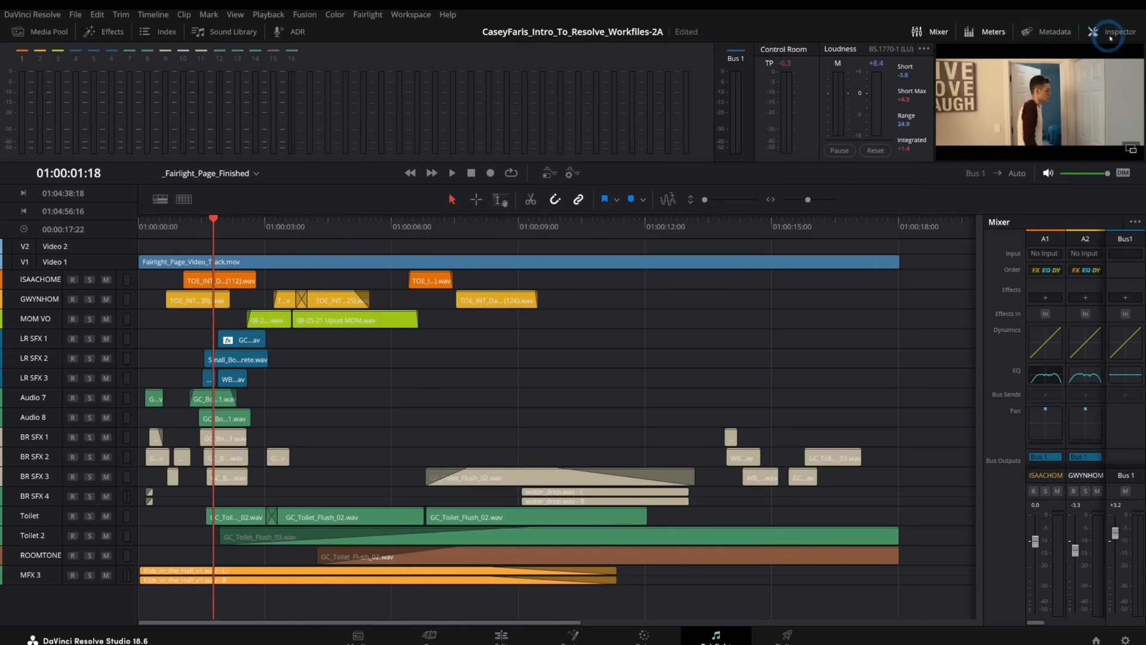
pyautogui.click(1107, 33)
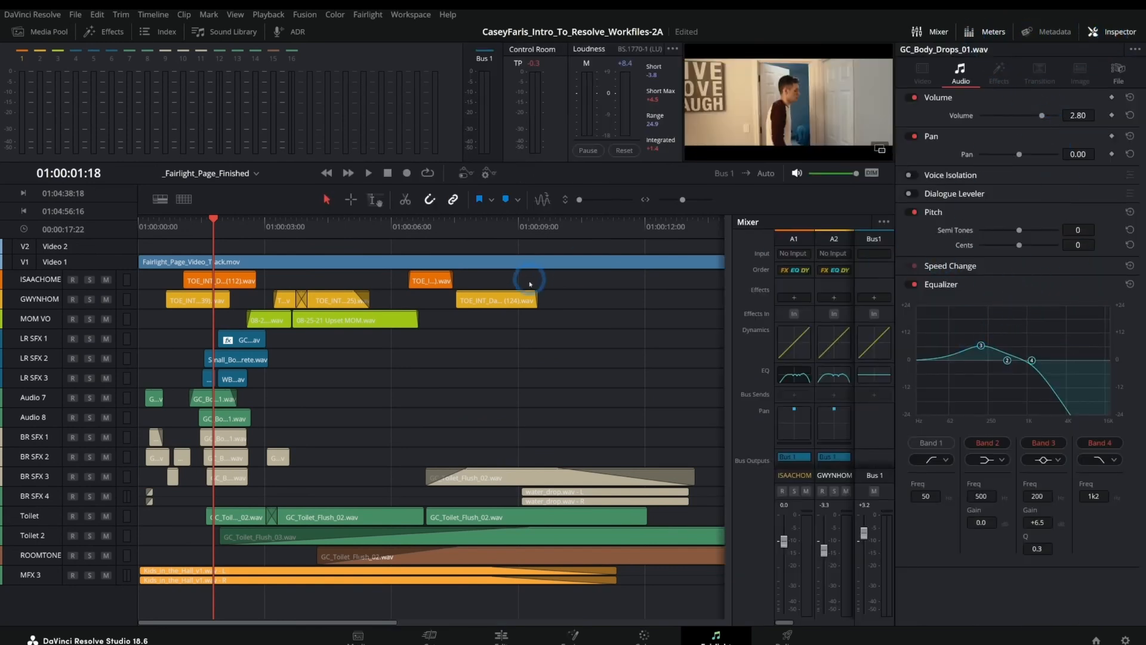
pyautogui.click(487, 302)
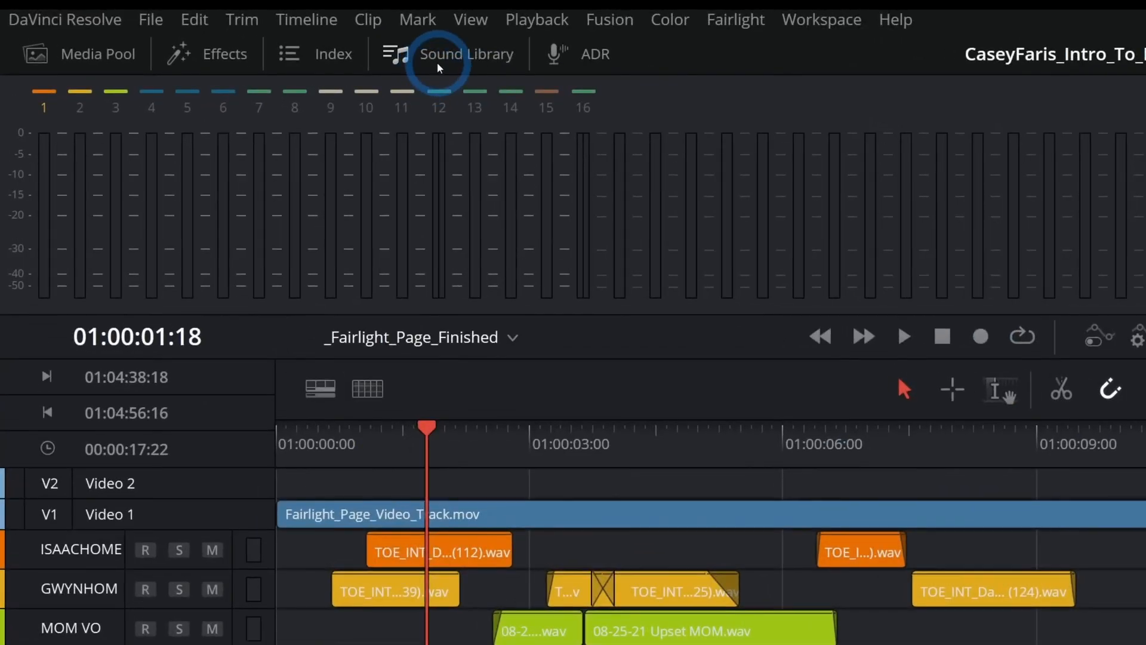
# Step: Add the Explosion Sound Effects folder to the Sound Library and have its clips scanned in
pyautogui.click(218, 35)
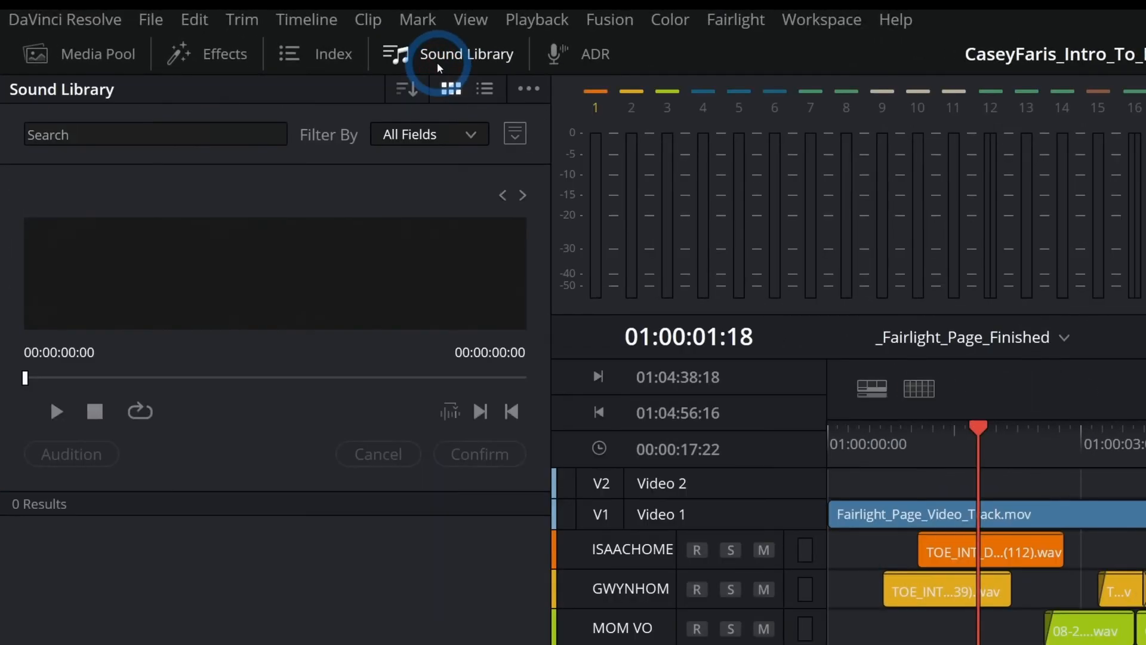
pyautogui.click(202, 135)
pyautogui.click(222, 191)
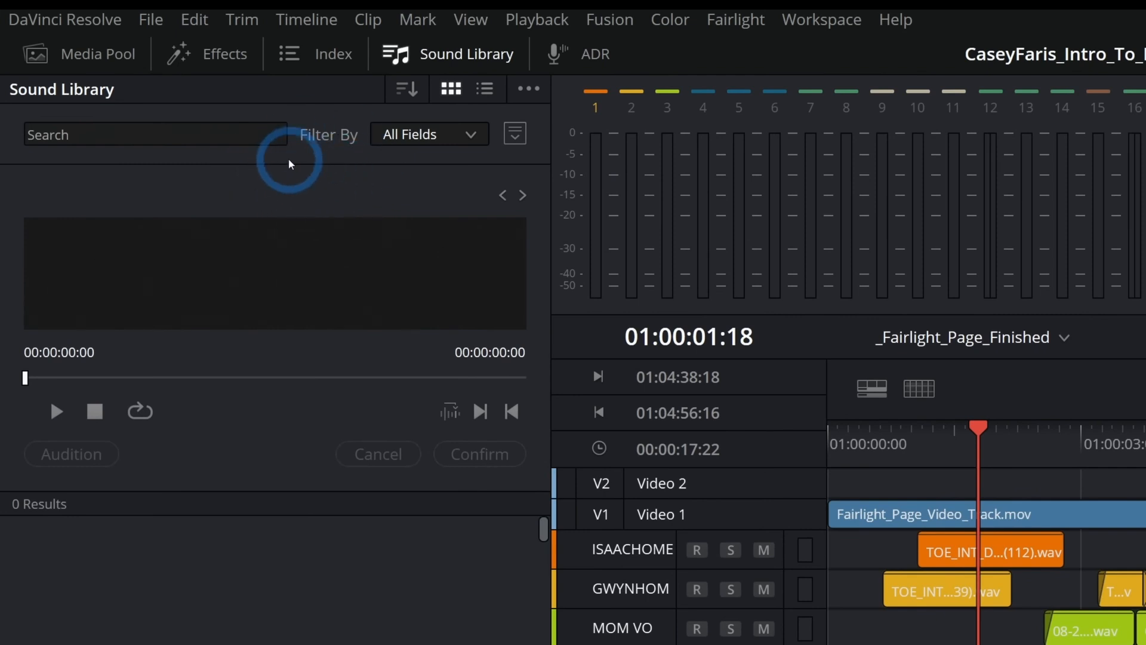
pyautogui.click(529, 89)
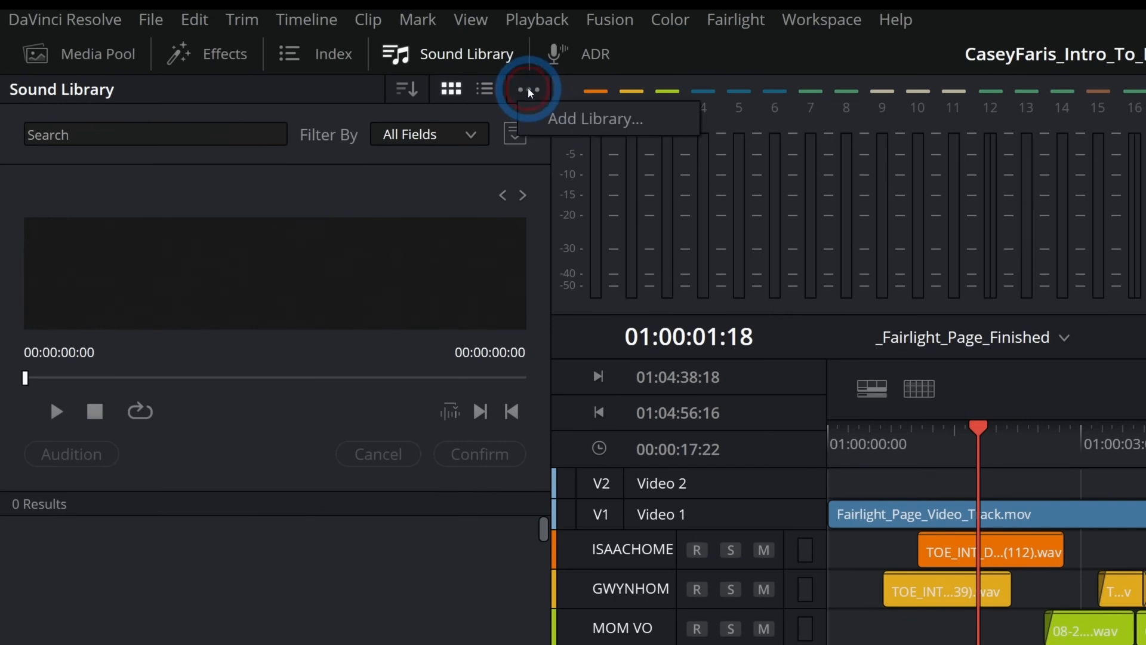
pyautogui.click(546, 117)
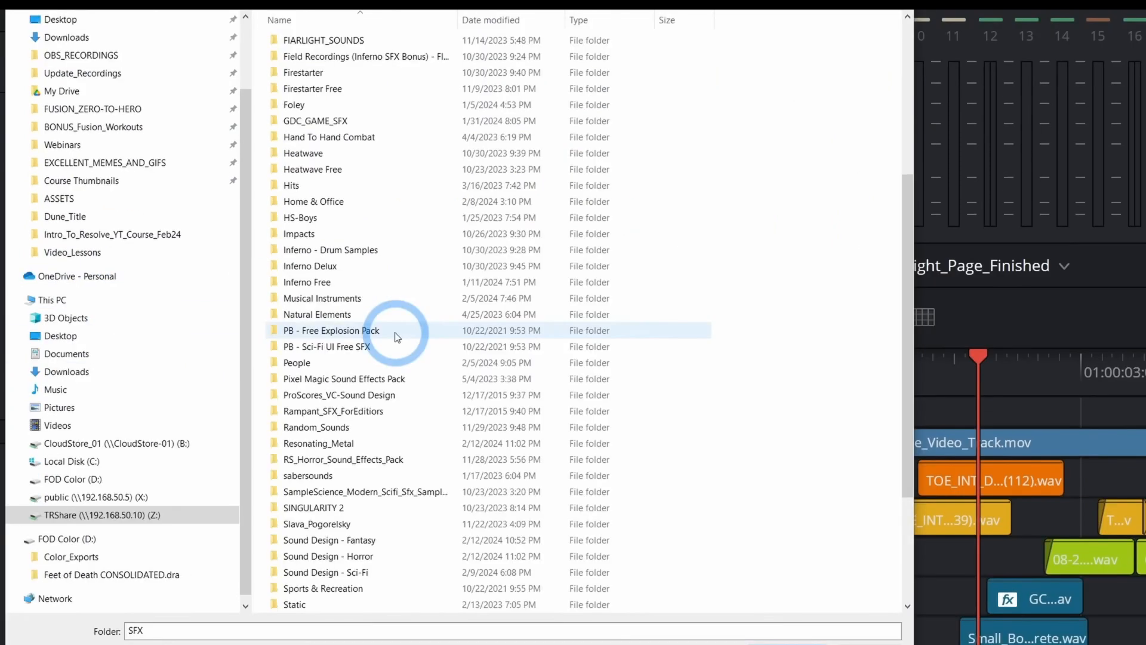
pyautogui.doubleClick(334, 331)
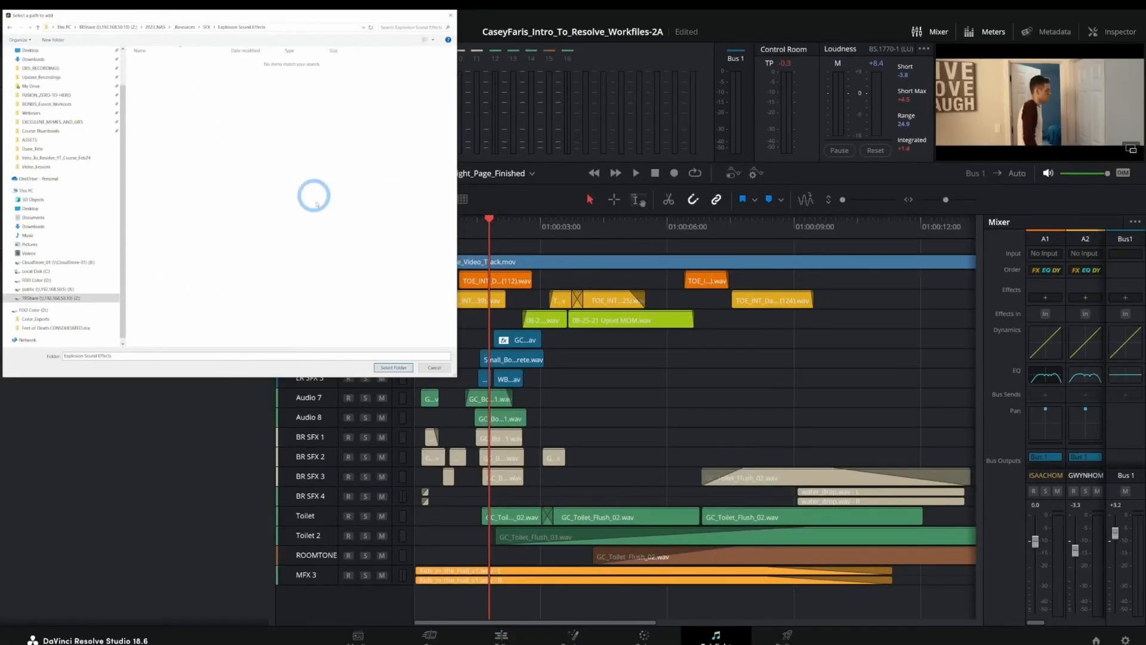
pyautogui.click(398, 367)
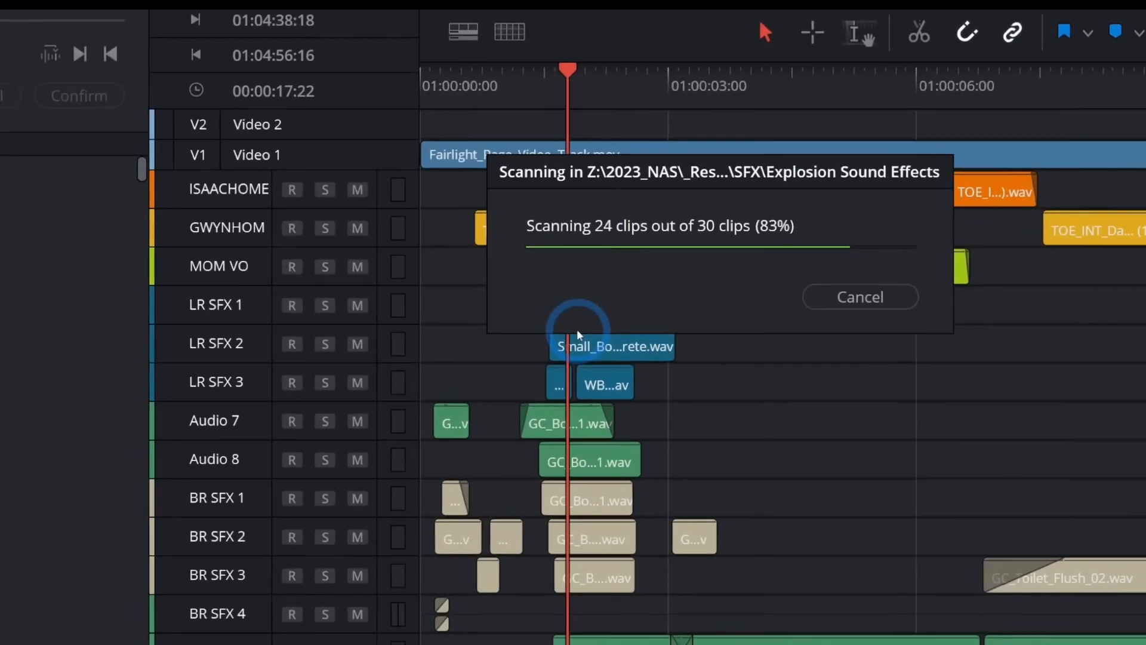
pyautogui.click(575, 338)
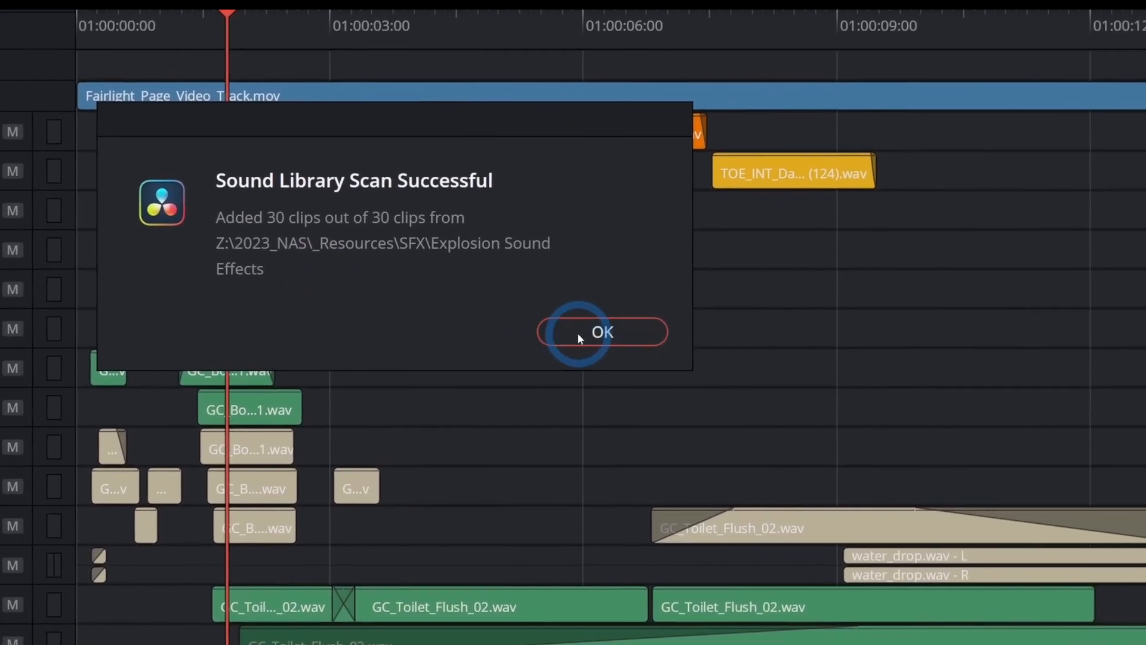
pyautogui.click(686, 349)
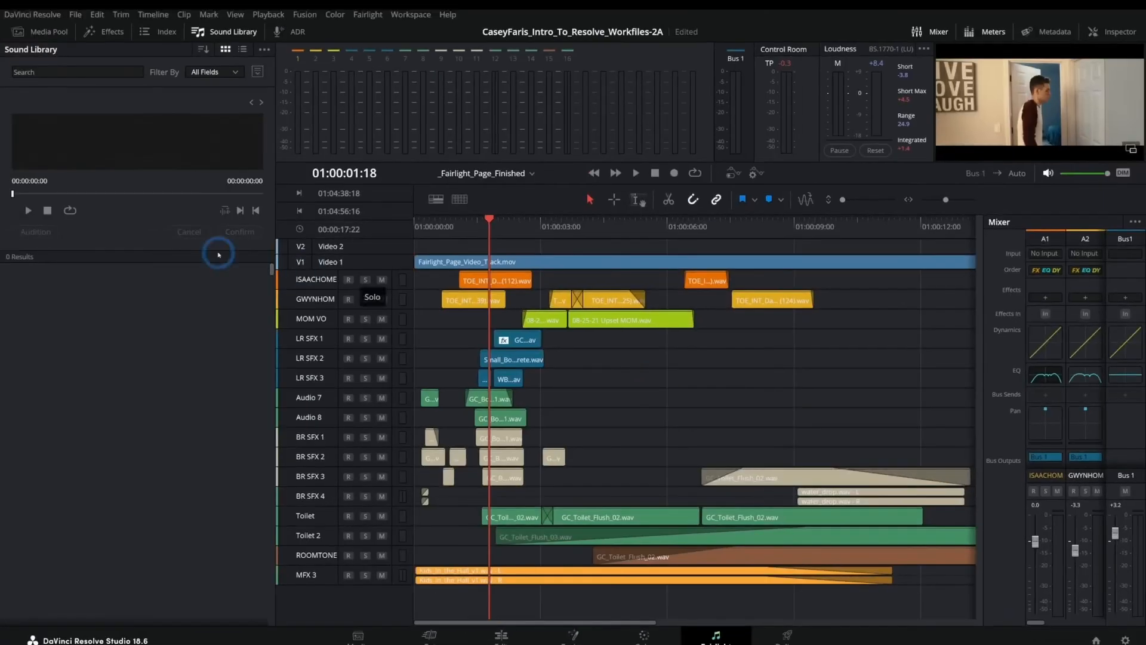
# Step: Search the sound library for "exp" and audition the explo bomb 07 and Grenade Explosion 14 sounds
pyautogui.click(80, 72)
pyautogui.write('exp')
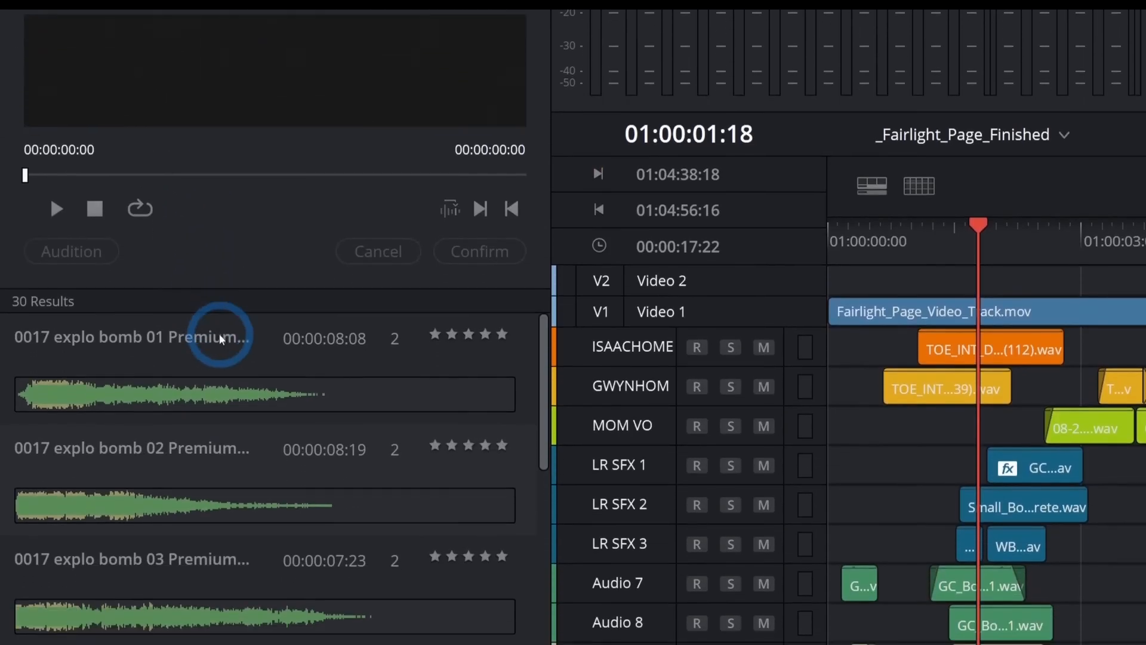
pyautogui.scroll(-6, 219, 333)
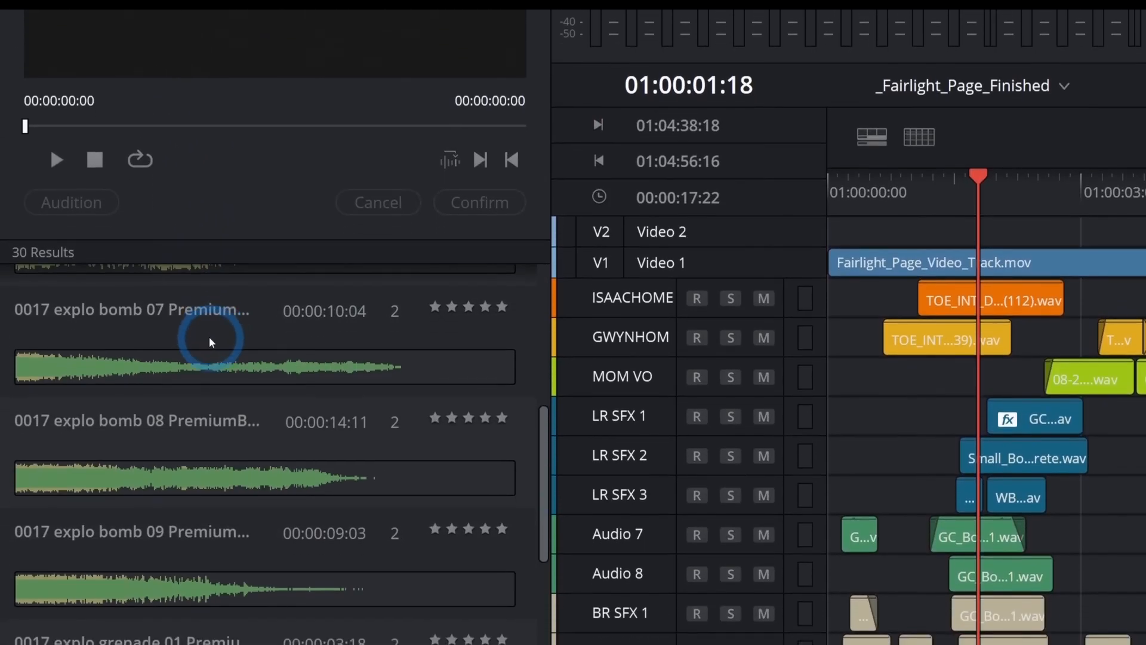
pyautogui.click(200, 365)
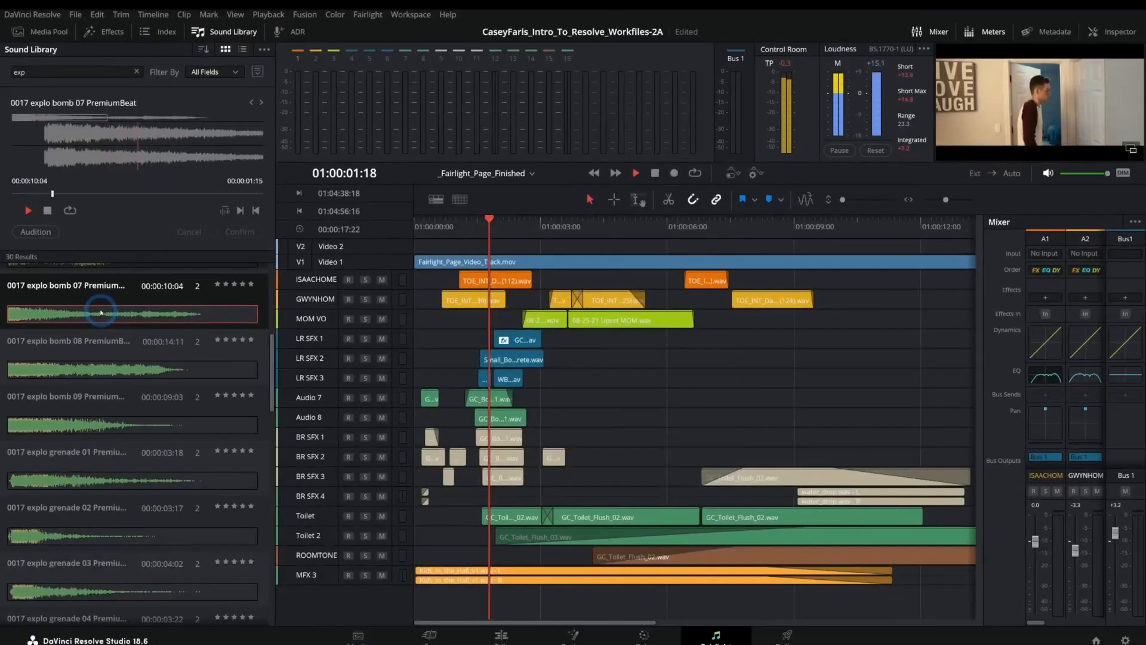
pyautogui.scroll(-7, 100, 312)
pyautogui.scroll(-5, 118, 490)
pyautogui.click(118, 489)
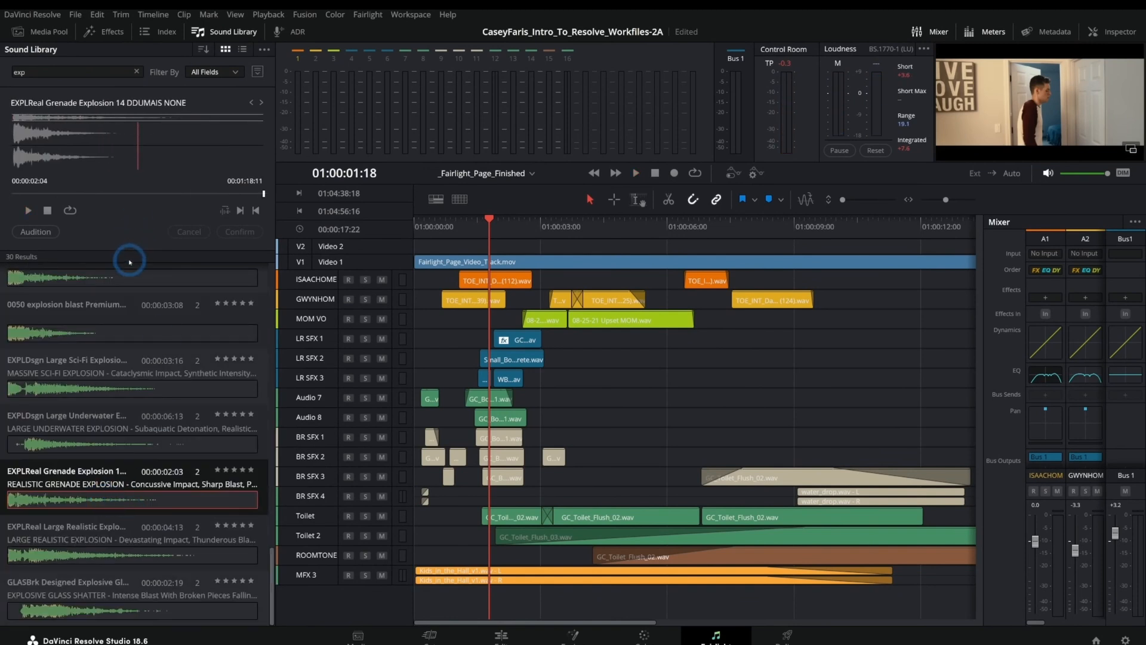
pyautogui.scroll(15, 136, 358)
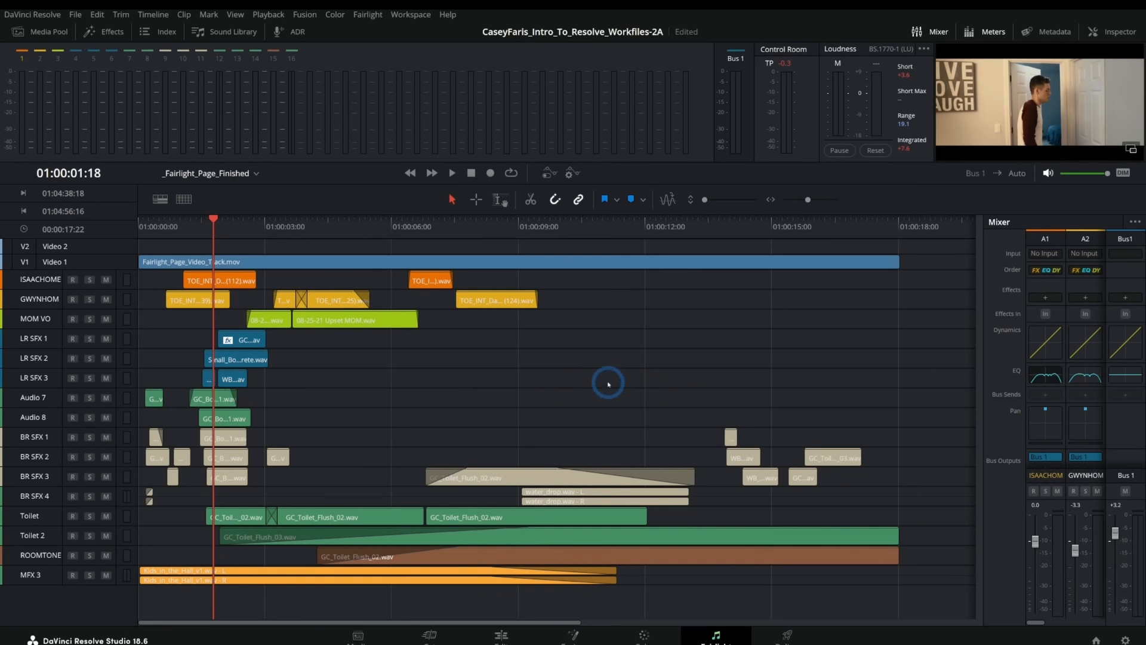
# Step: Open the _Fairlight_Page_Start timeline from the Fairlight Page bin, fit it in view with taller tracks, and place the playhead at the start
pyautogui.click(48, 31)
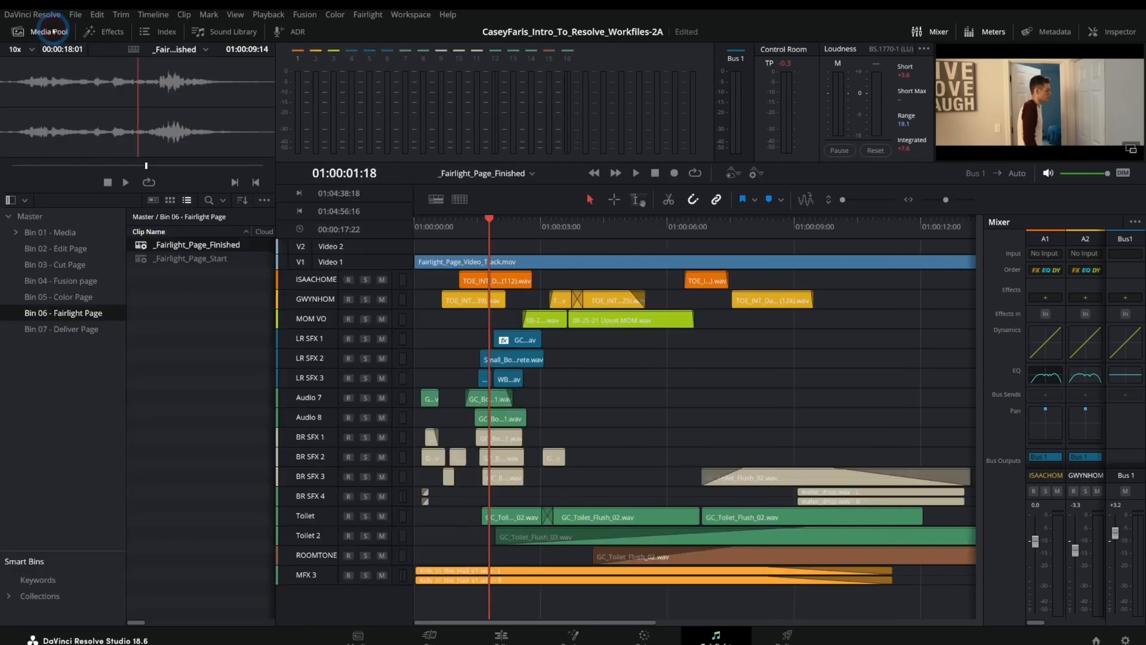
pyautogui.doubleClick(141, 259)
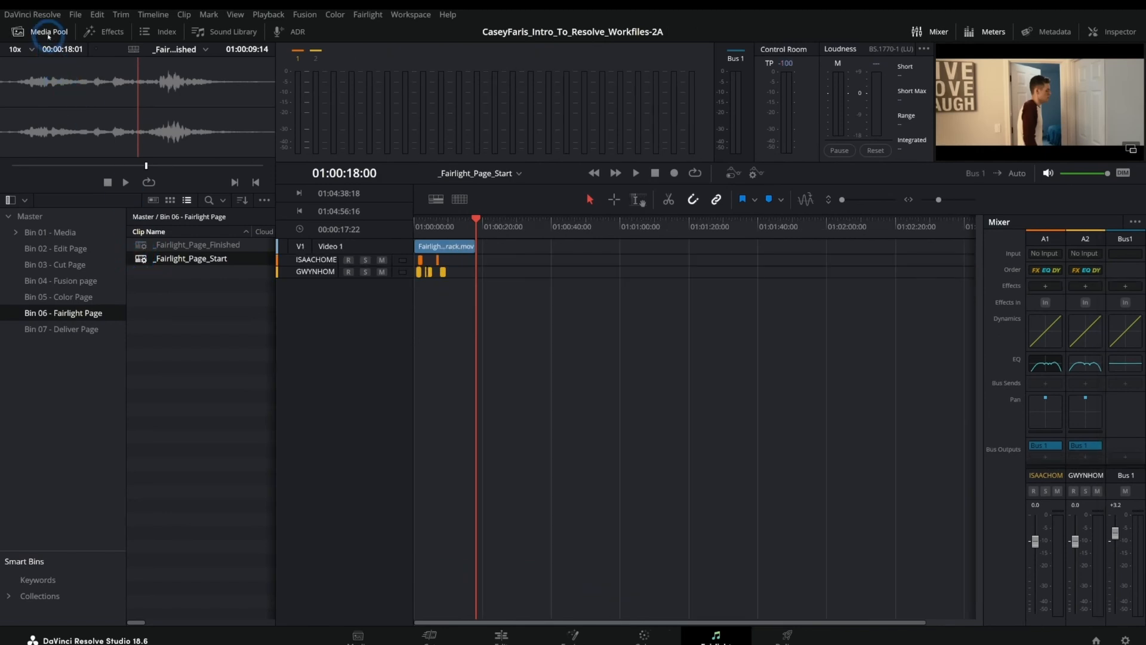
pyautogui.click(48, 36)
pyautogui.hotkey('shift', 'z')
pyautogui.scroll(5, 114, 313)
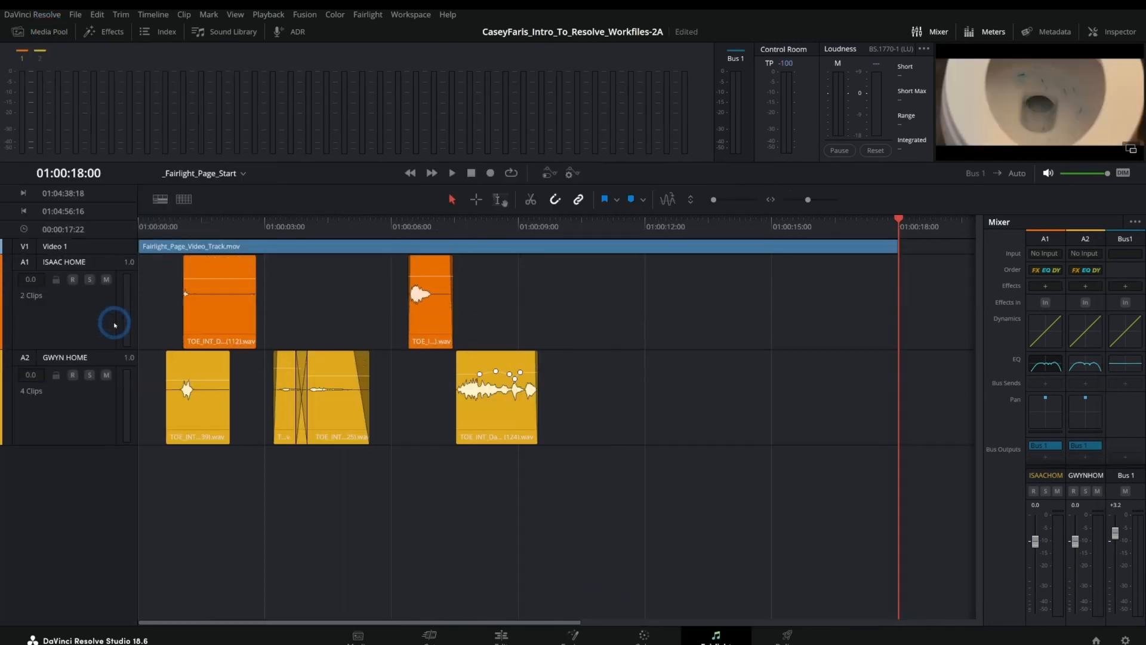
pyautogui.moveTo(374, 227); pyautogui.dragTo(138, 229)
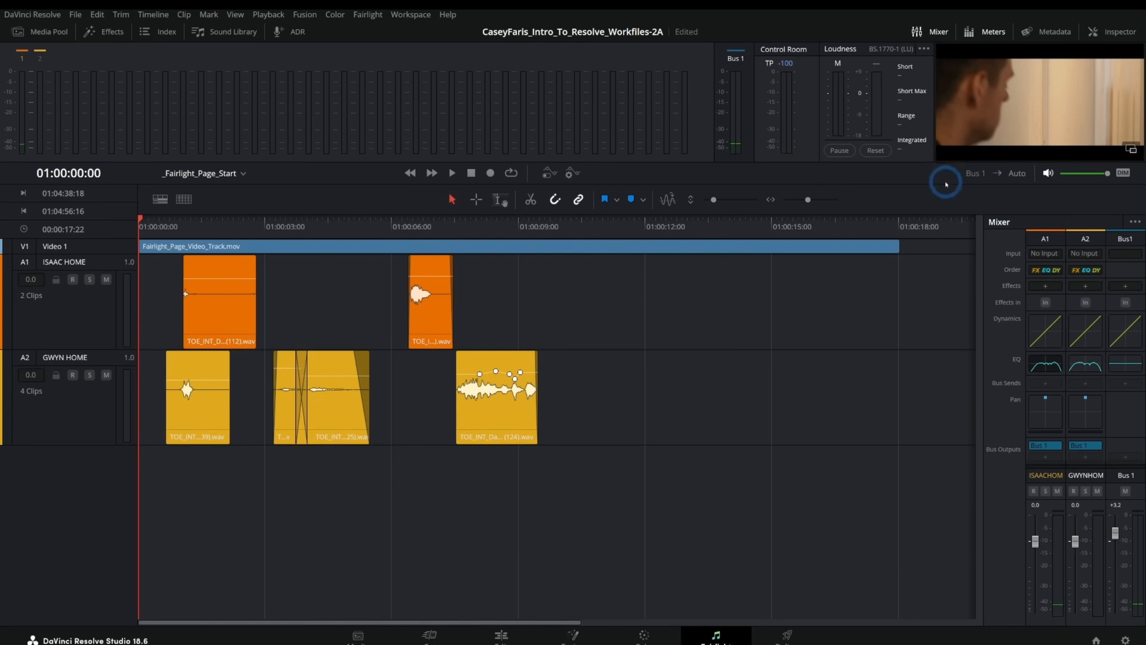
# Step: Enlarge the video viewer in height and width, and reduce the heights of audio tracks A1 and A2
pyautogui.moveTo(950, 186); pyautogui.dragTo(949, 250)
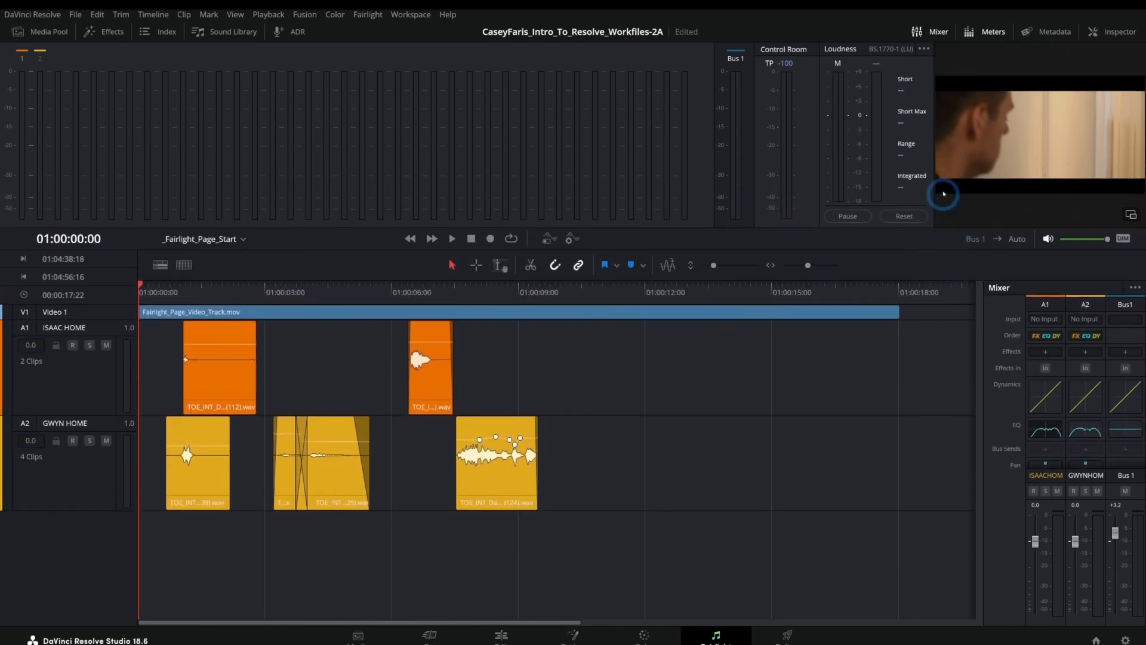
pyautogui.moveTo(933, 163); pyautogui.dragTo(762, 173)
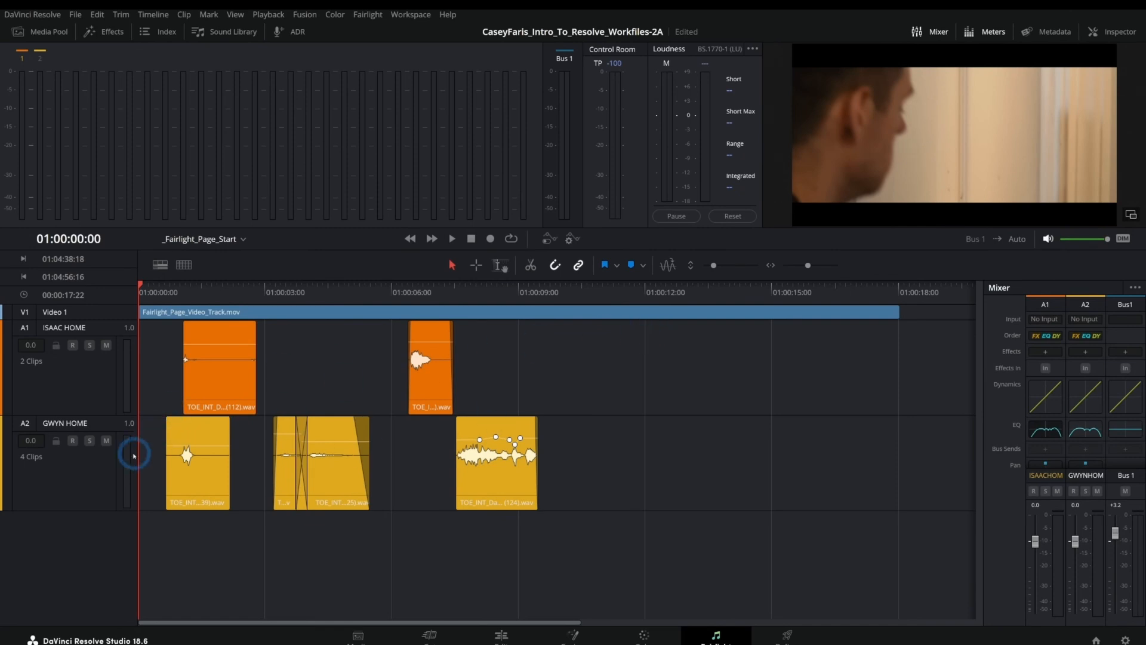
pyautogui.moveTo(116, 509); pyautogui.dragTo(113, 475)
pyautogui.moveTo(97, 417); pyautogui.dragTo(98, 386)
# Step: Scrub through the dialogue clips, return to the start and play the timeline until about 01:00:15:10
pyautogui.click(429, 291)
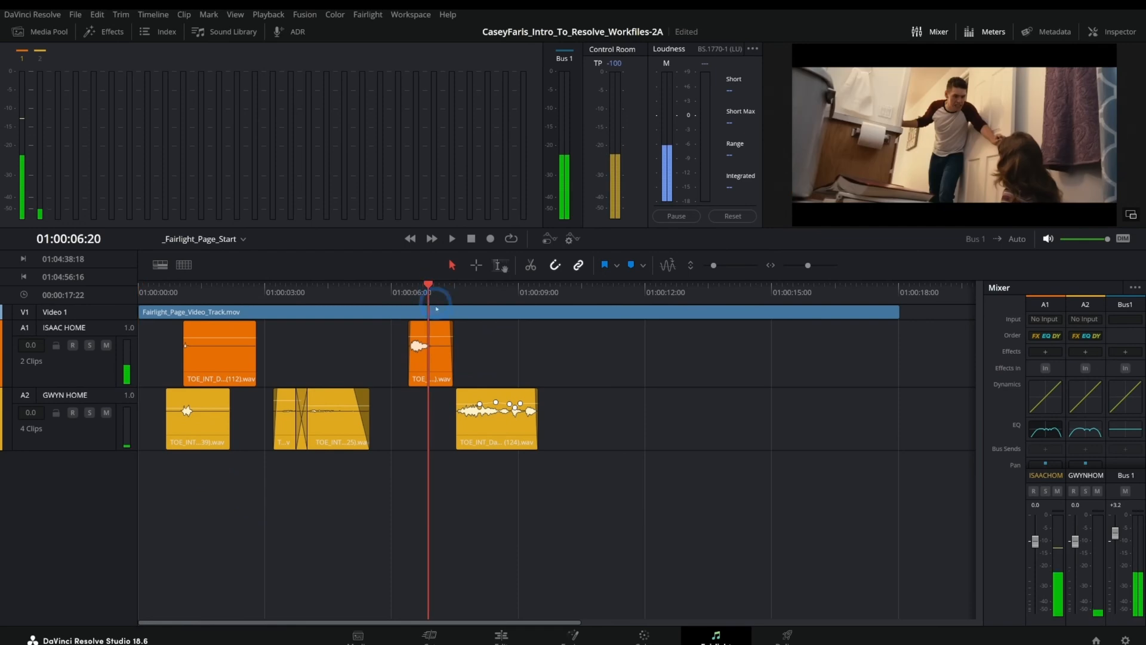
pyautogui.click(459, 290)
pyautogui.moveTo(467, 293); pyautogui.dragTo(23, 335)
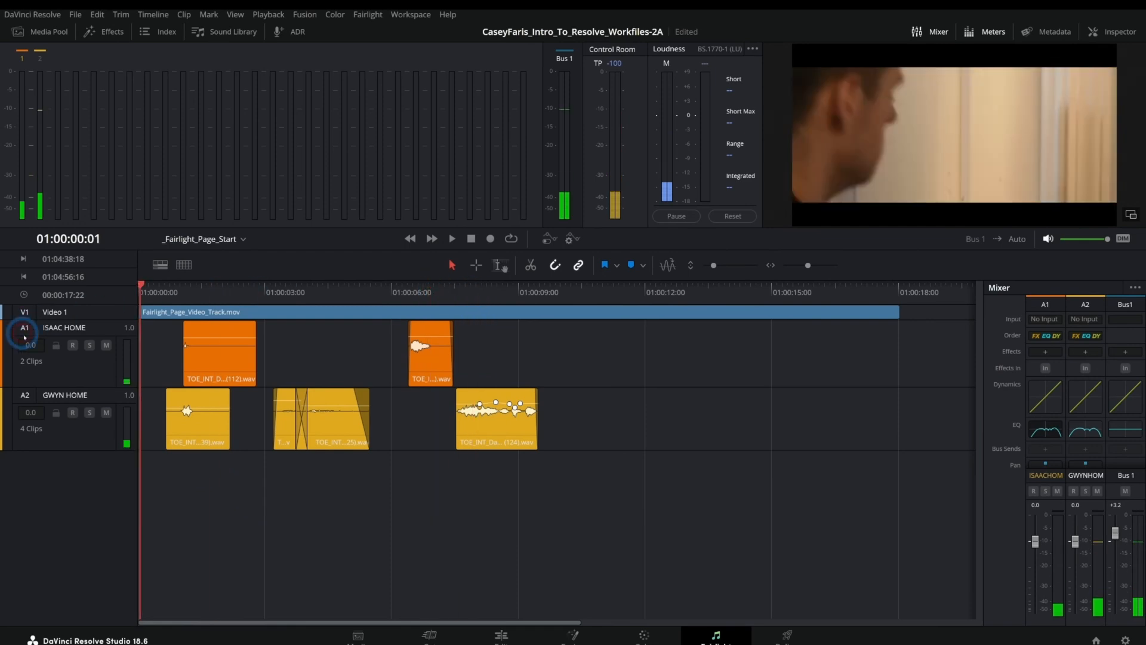
pyautogui.press('space')
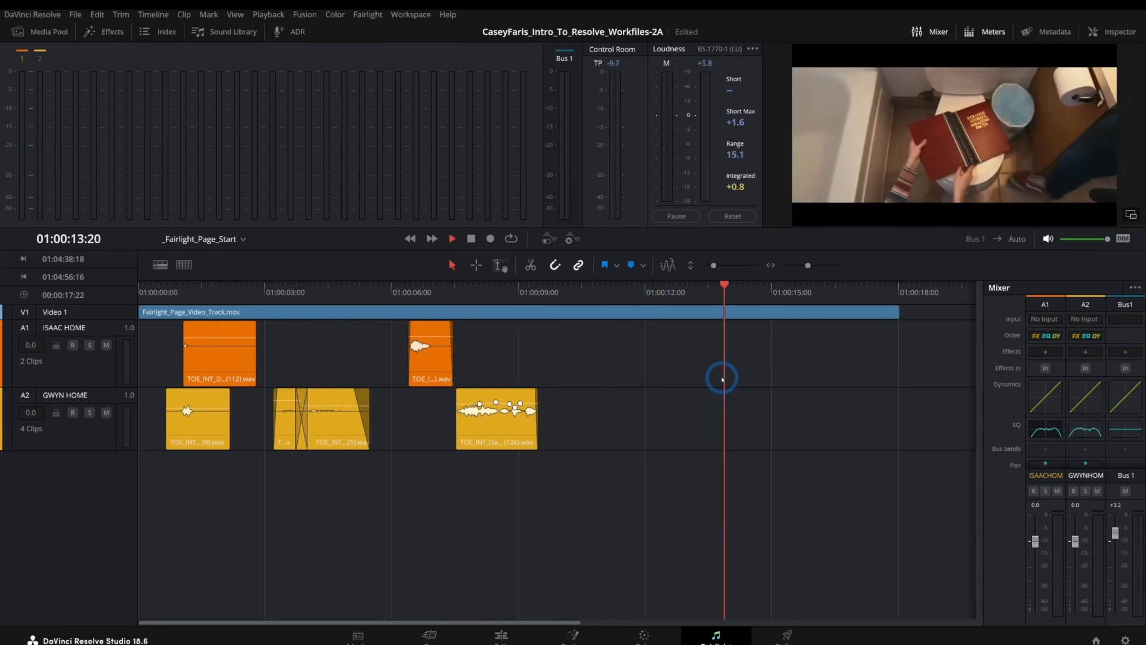
pyautogui.press('space')
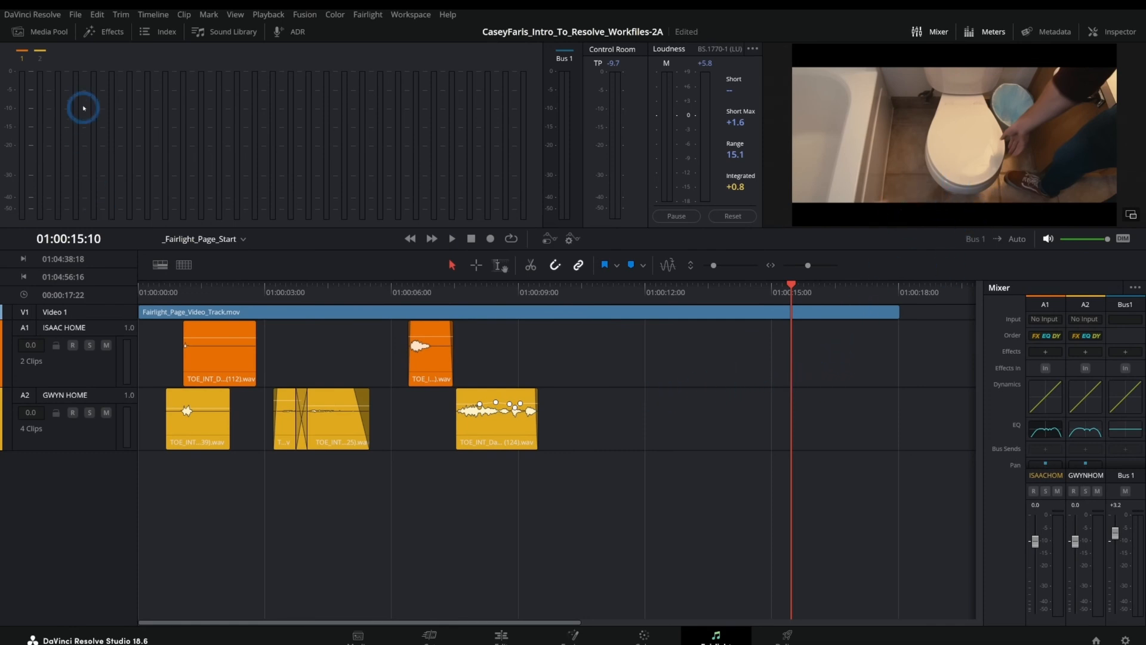
# Step: Show the media pool, open the Fairlight Media sub-bin of Bin 01 - Media, hide the bin list, and widen the Clip Name column
pyautogui.click(36, 35)
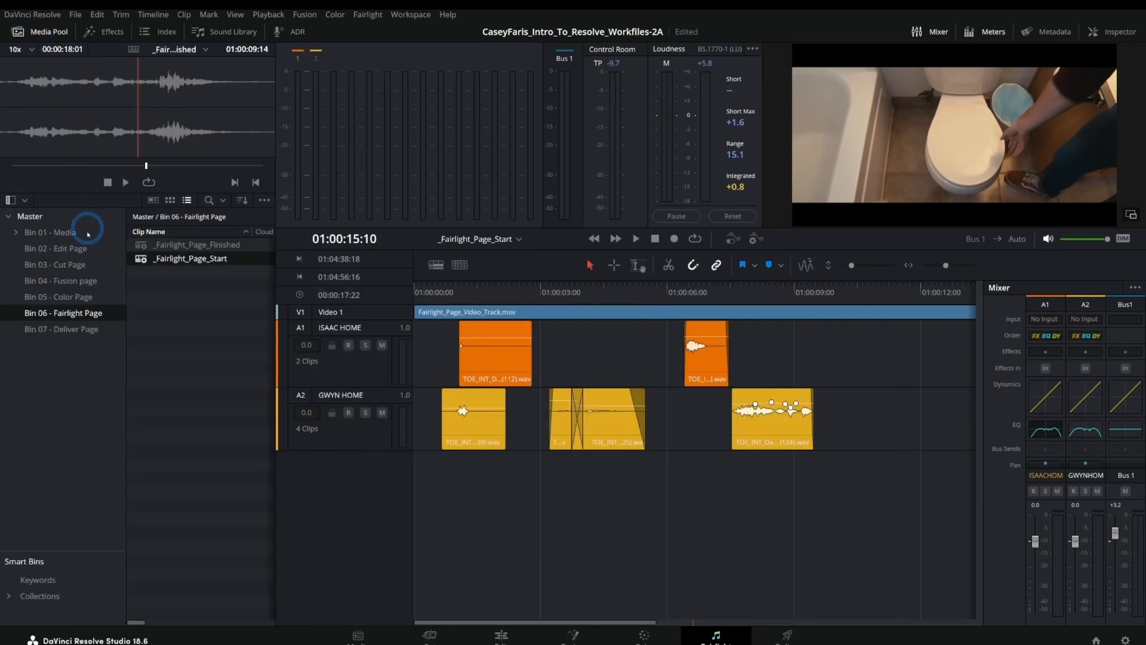
pyautogui.click(65, 231)
pyautogui.click(16, 234)
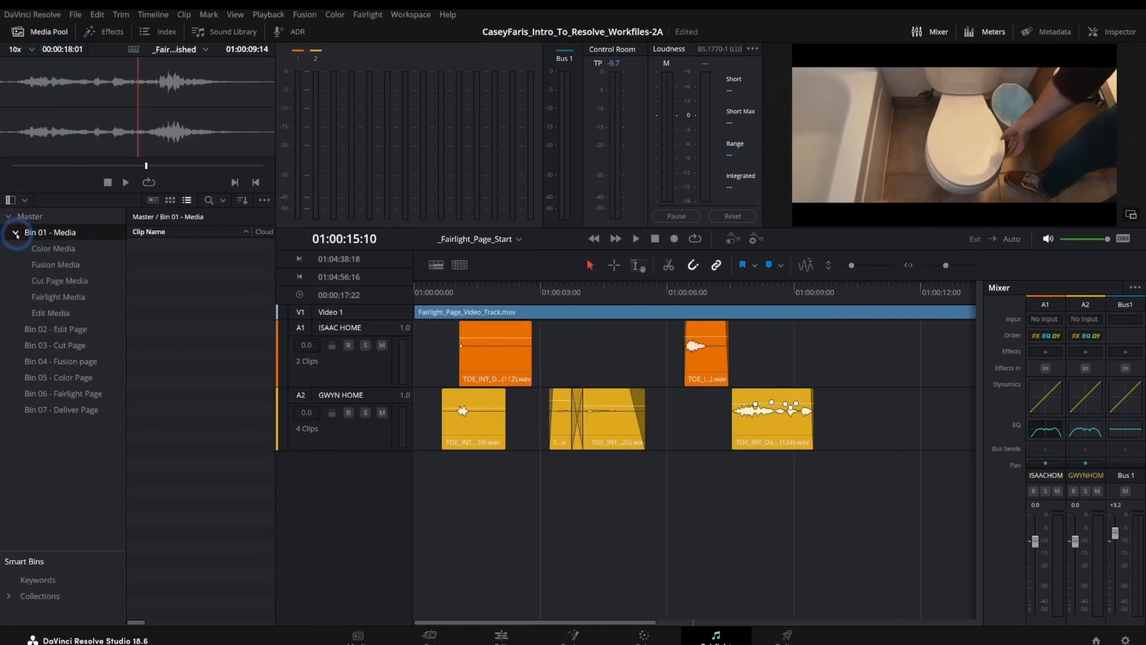
pyautogui.click(65, 297)
pyautogui.click(13, 215)
pyautogui.click(10, 200)
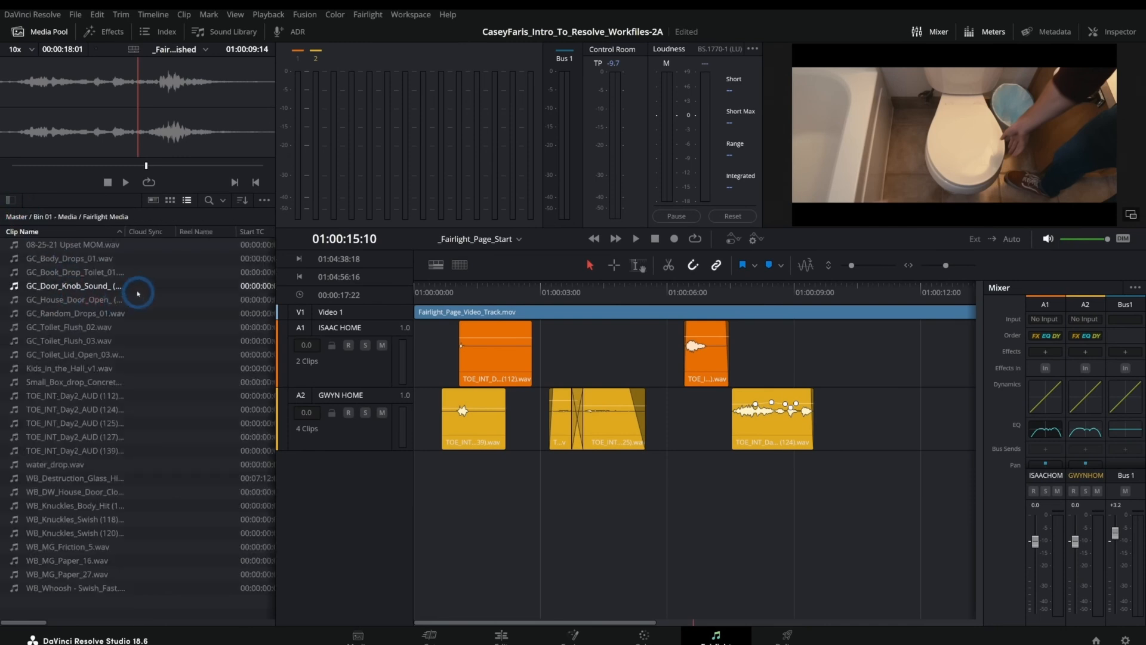
pyautogui.moveTo(125, 232); pyautogui.dragTo(204, 231)
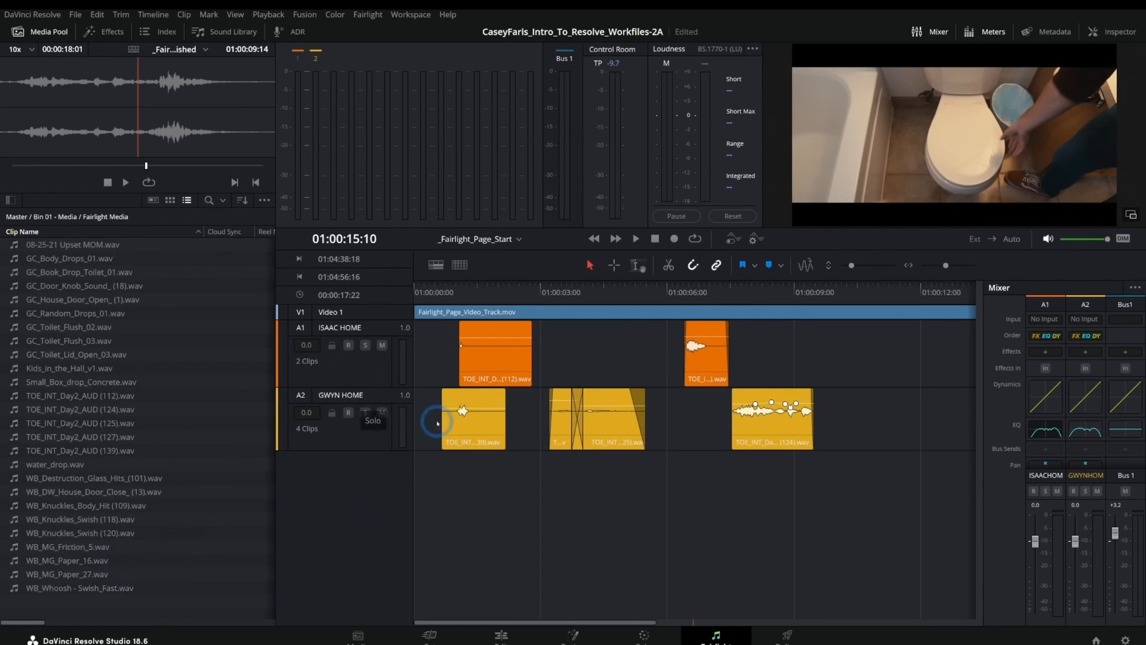
# Step: Play the opening shot from the start of the timeline and step back to 01:00:00:05
pyautogui.moveTo(459, 296); pyautogui.dragTo(405, 313)
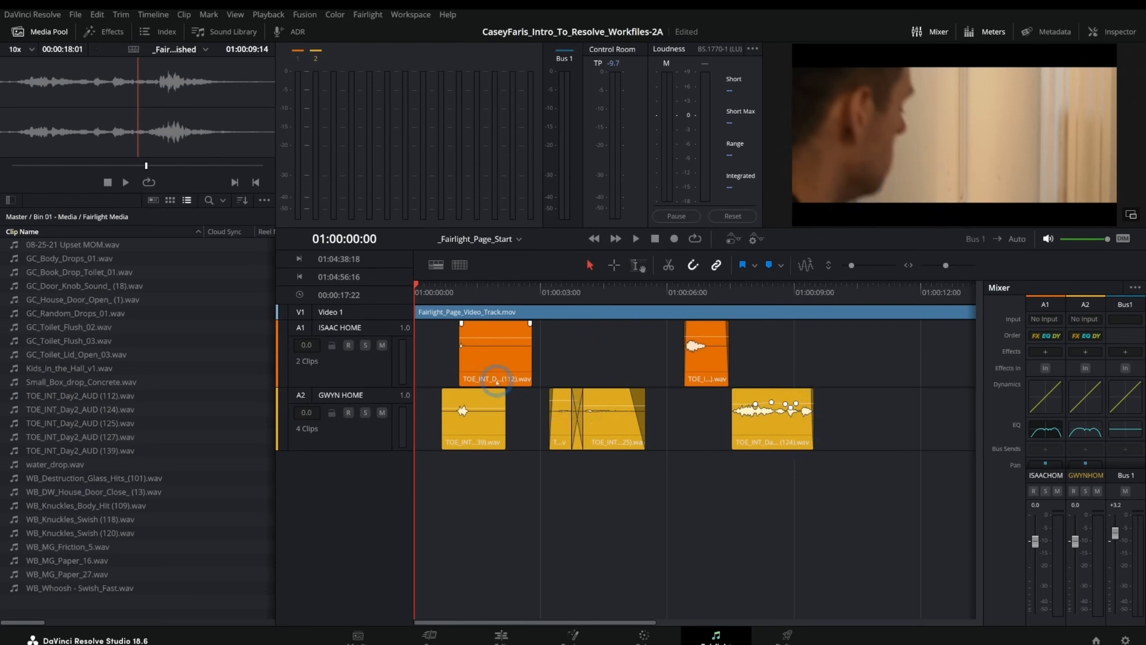
pyautogui.press('space')
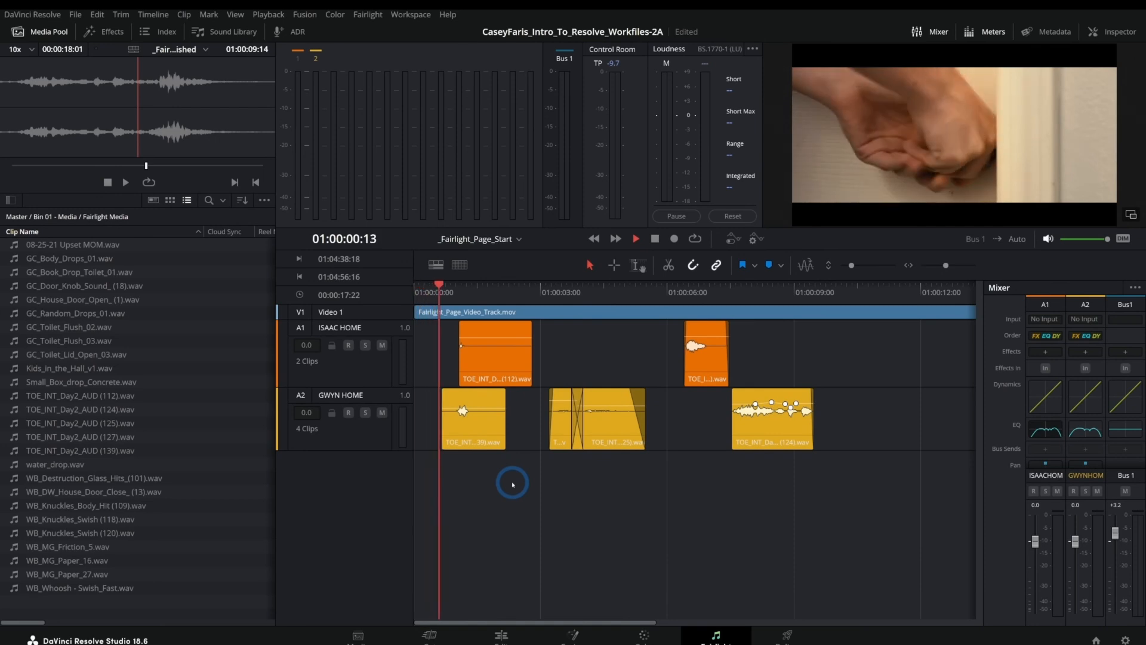
pyautogui.press('j')
pyautogui.press('k')
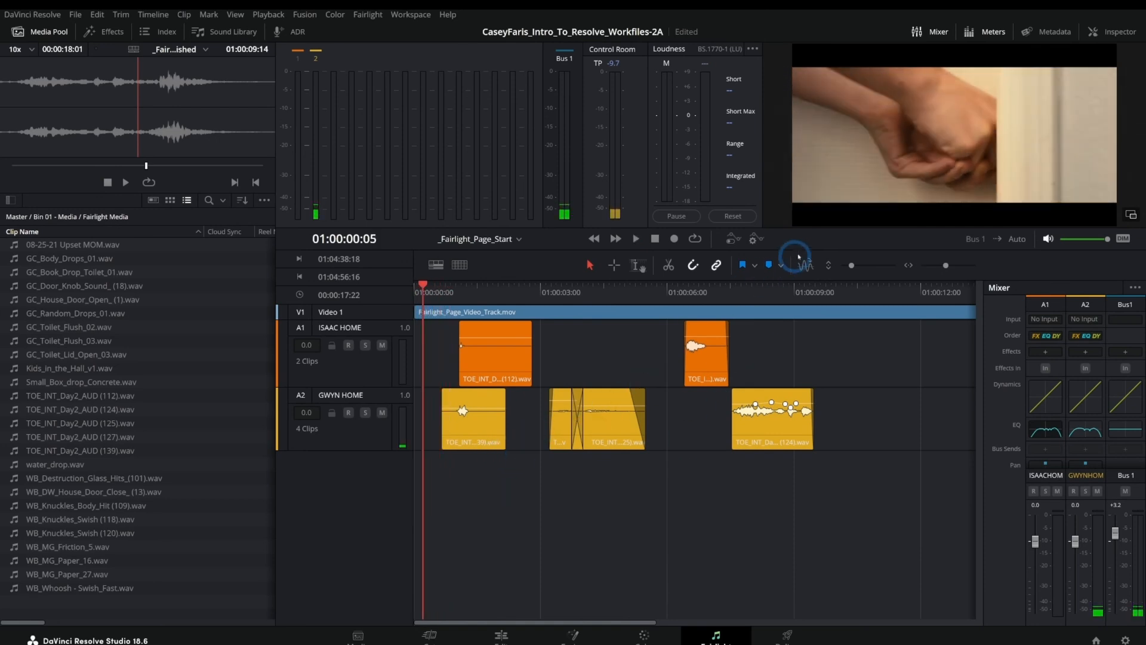
# Step: Place WB_DW_House_Door_Close_ (13).wav at the timeline start on a new audio track A3 below A2
pyautogui.click(33, 313)
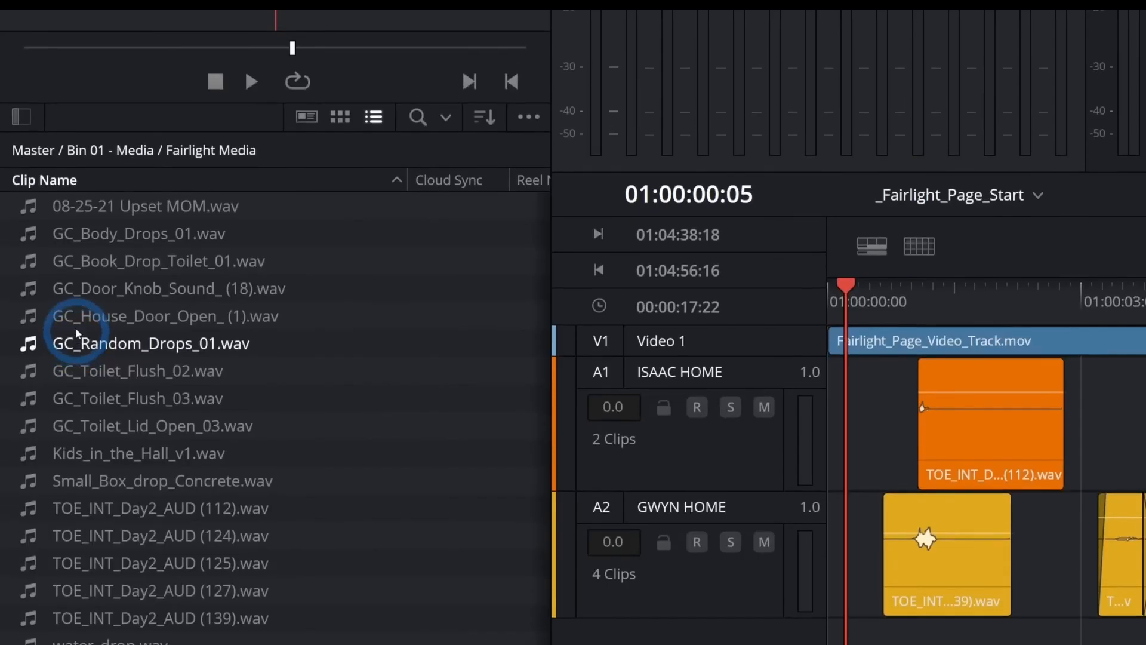
pyautogui.click(33, 300)
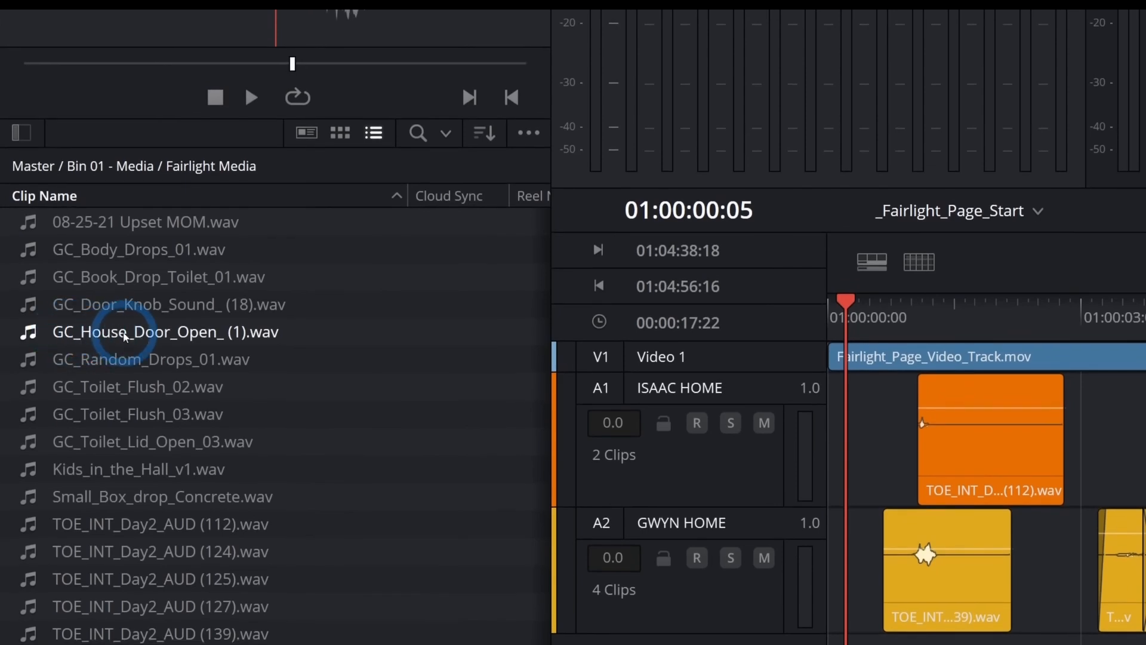
pyautogui.click(128, 309)
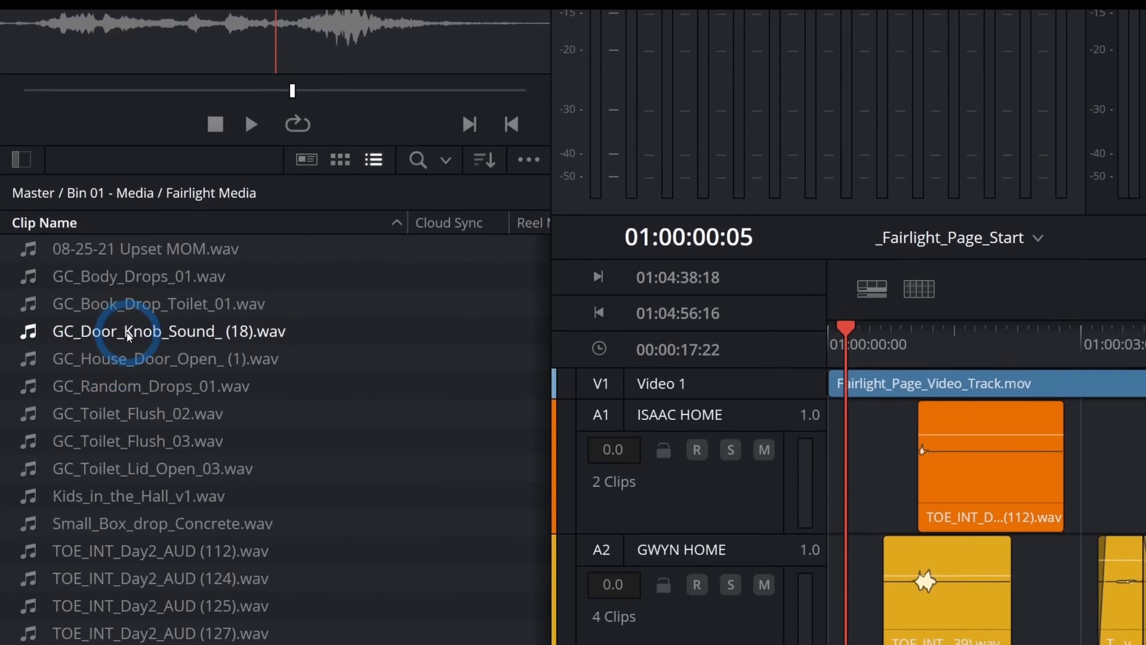
pyautogui.click(143, 352)
pyautogui.click(131, 331)
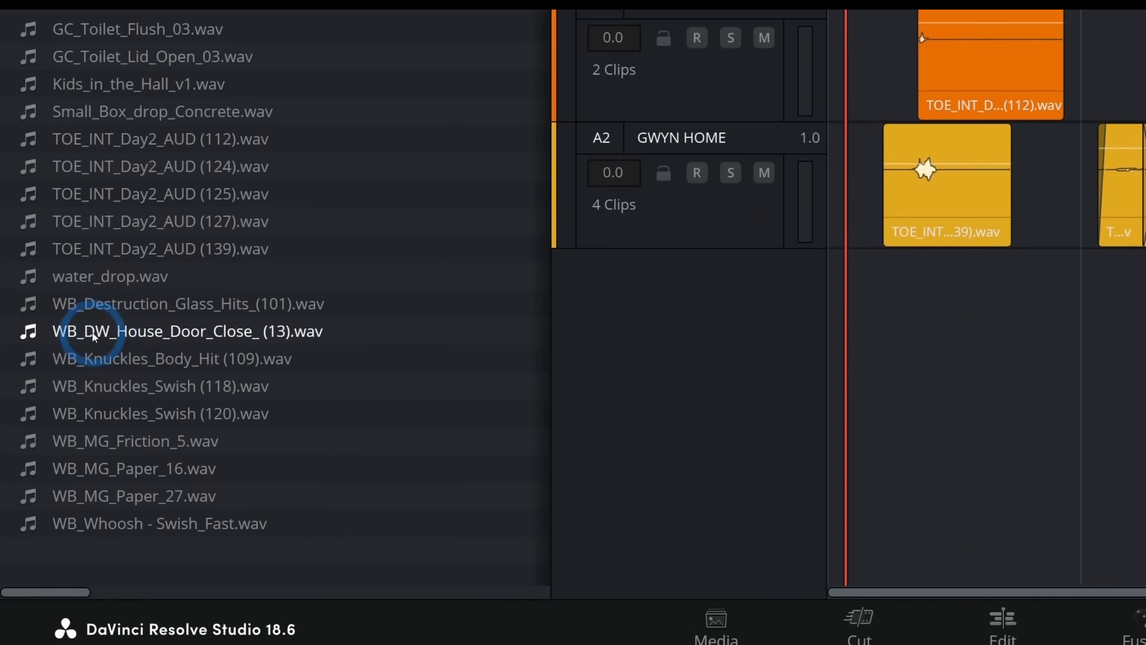
pyautogui.moveTo(94, 336); pyautogui.dragTo(865, 310)
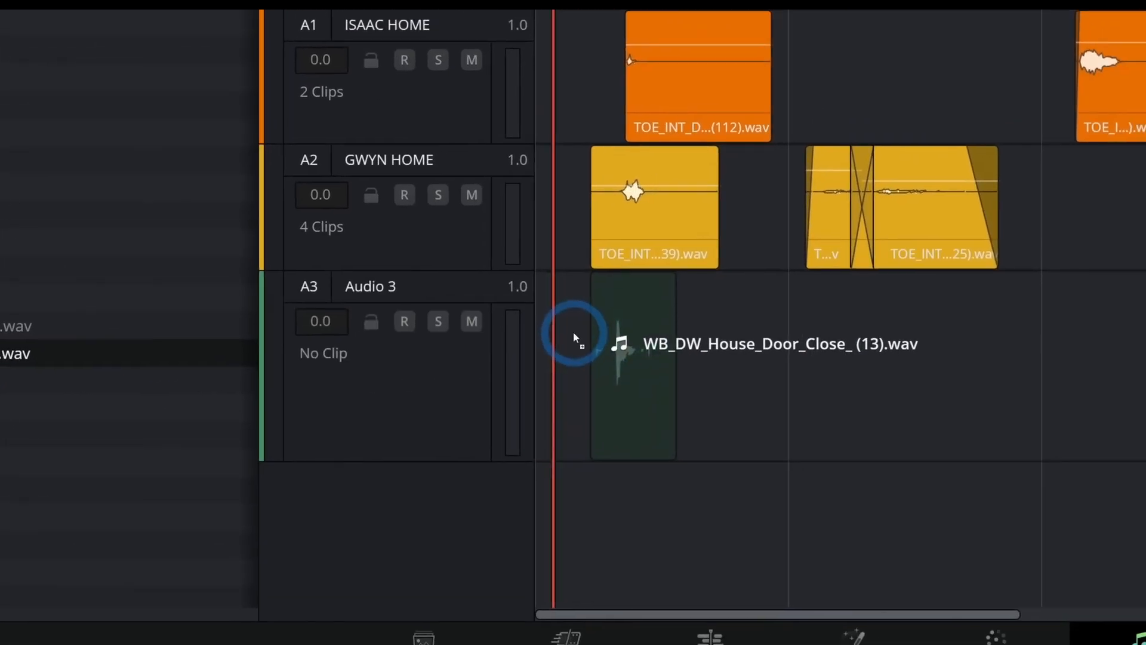
pyautogui.moveTo(572, 331); pyautogui.dragTo(506, 341)
# Step: Play and scrub the first second of the timeline to check the door close sound against the picture
pyautogui.scroll(1, 530, 192)
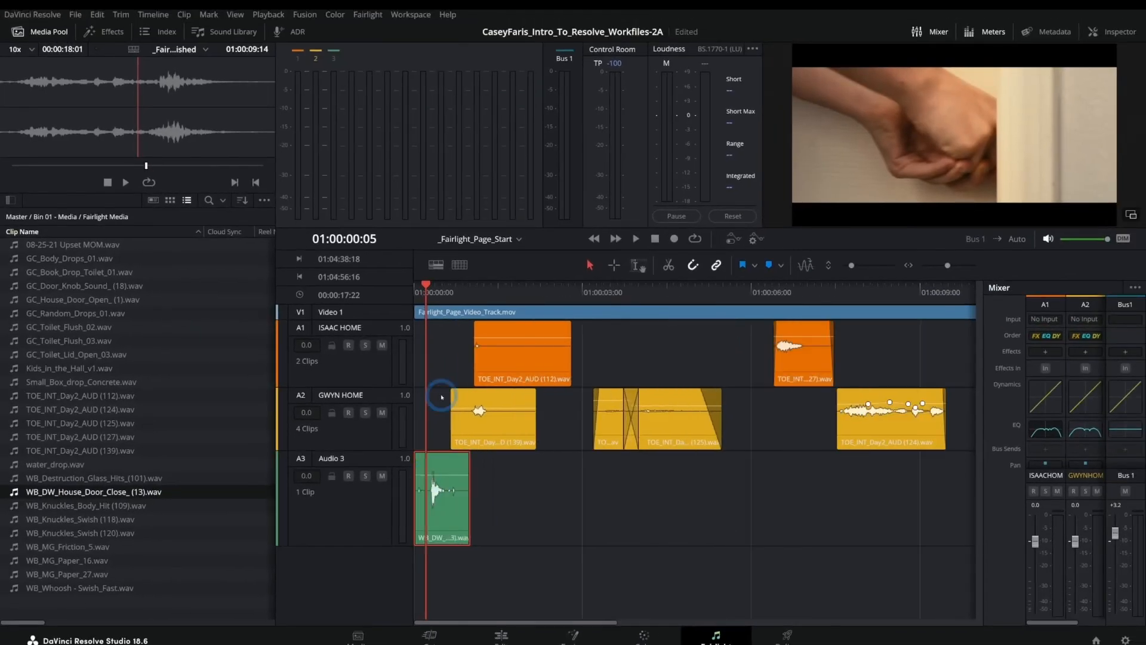
pyautogui.scroll(5, 441, 397)
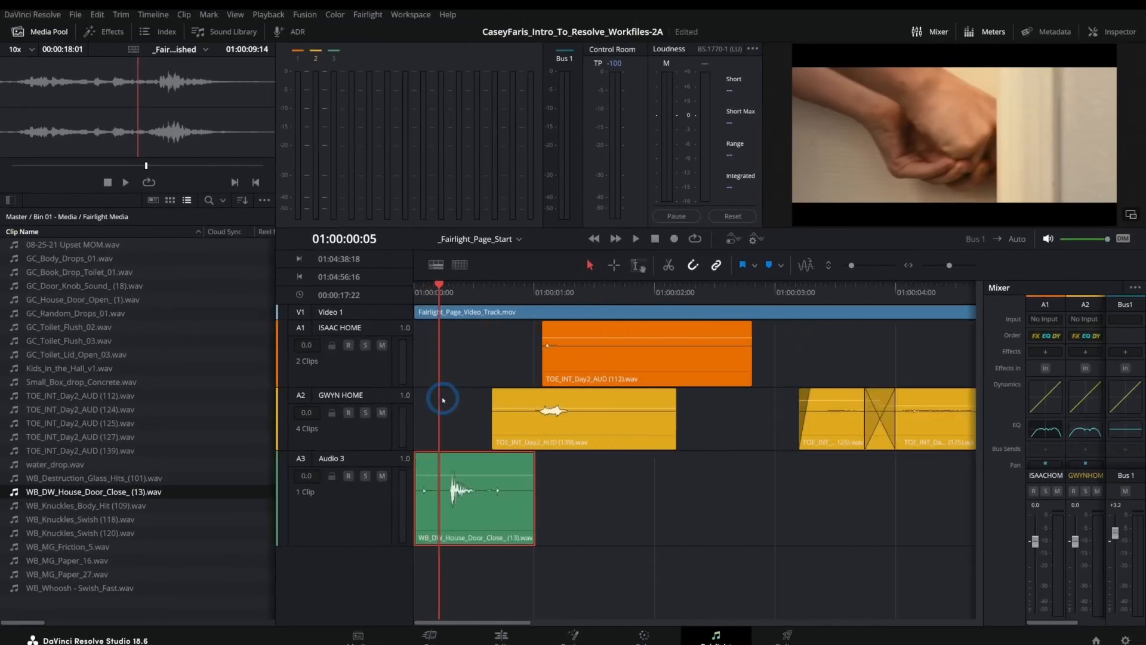
pyautogui.press('Home')
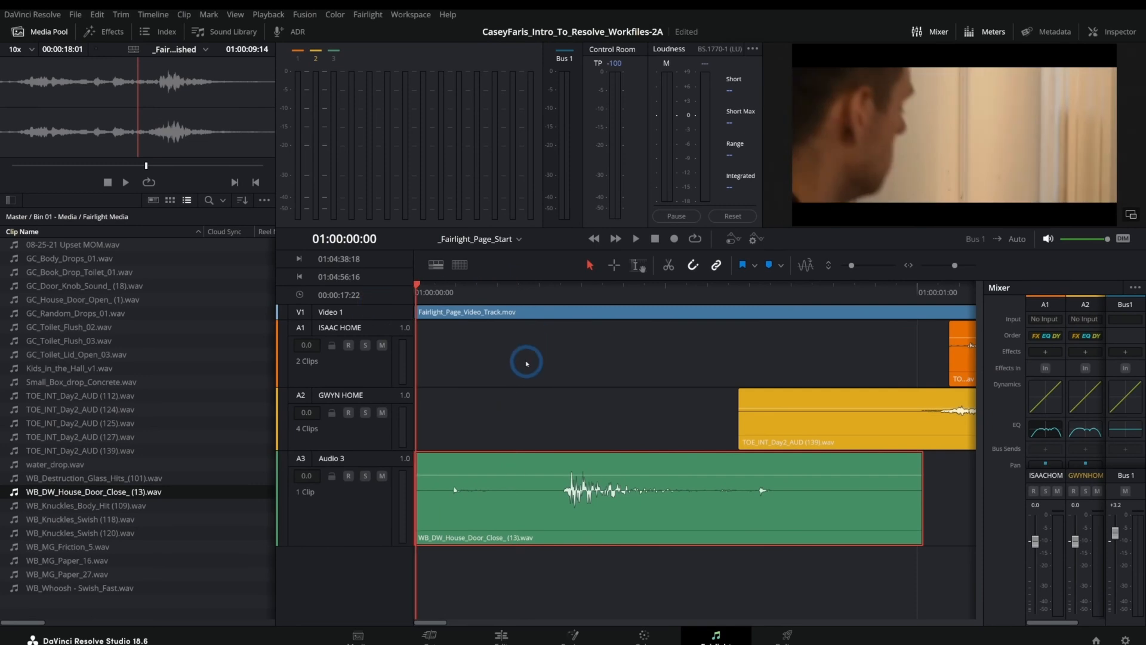
pyautogui.press('space')
pyautogui.press('space')
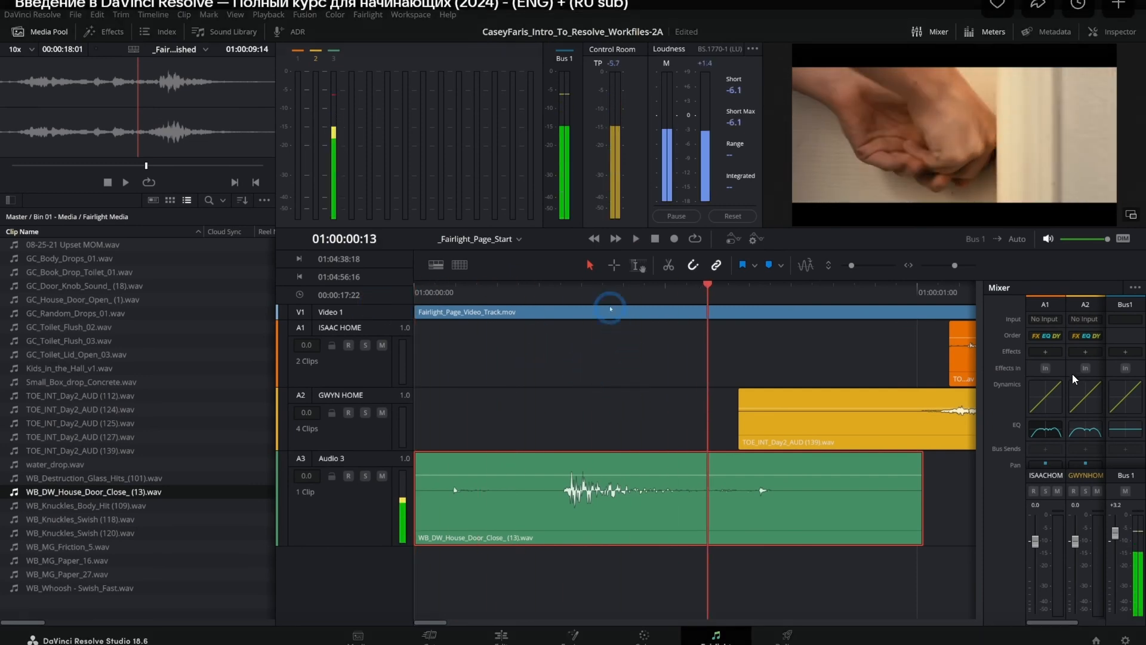
pyautogui.click(544, 297)
pyautogui.moveTo(545, 299); pyautogui.dragTo(595, 302)
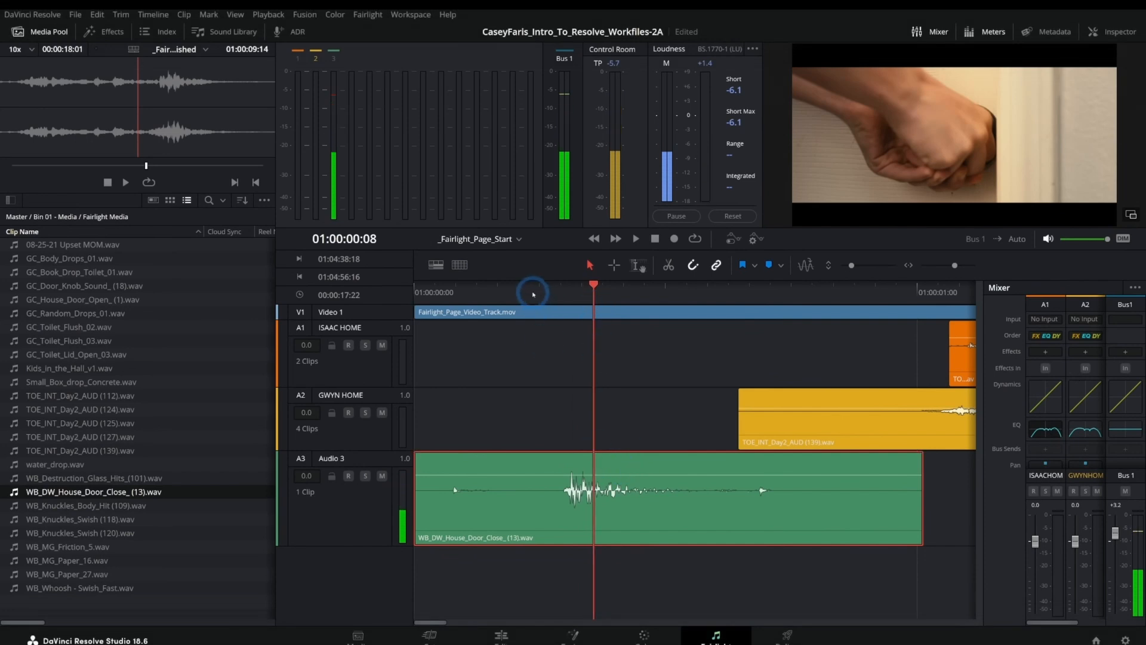
pyautogui.press('Home')
pyautogui.press('space')
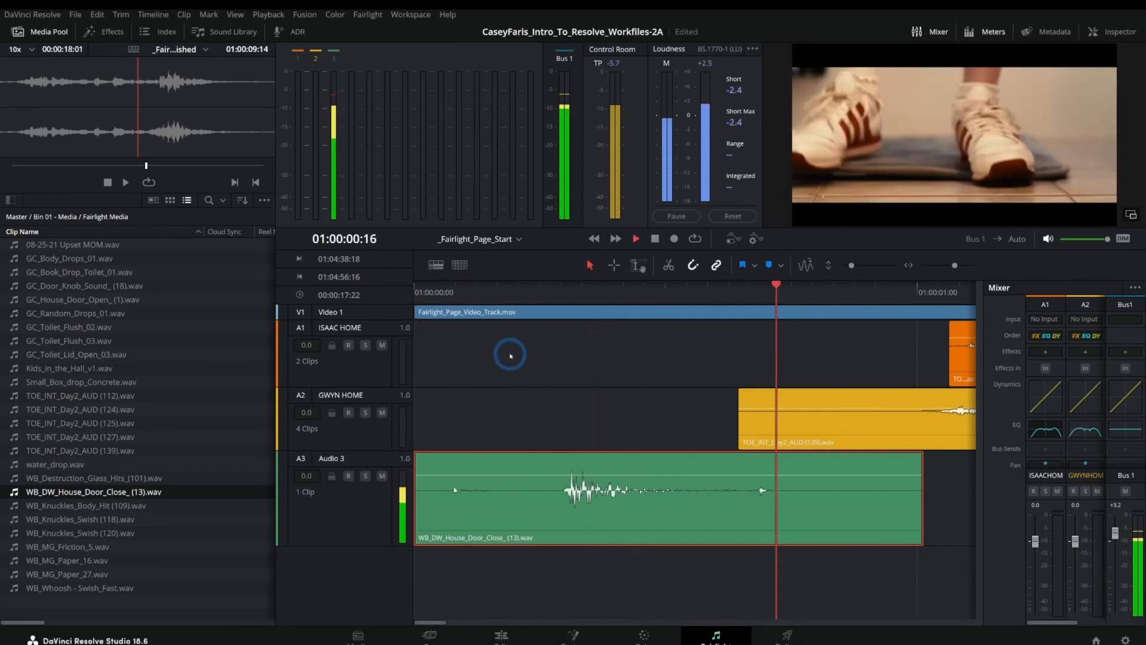
pyautogui.moveTo(498, 288); pyautogui.dragTo(287, 328)
pyautogui.press('space')
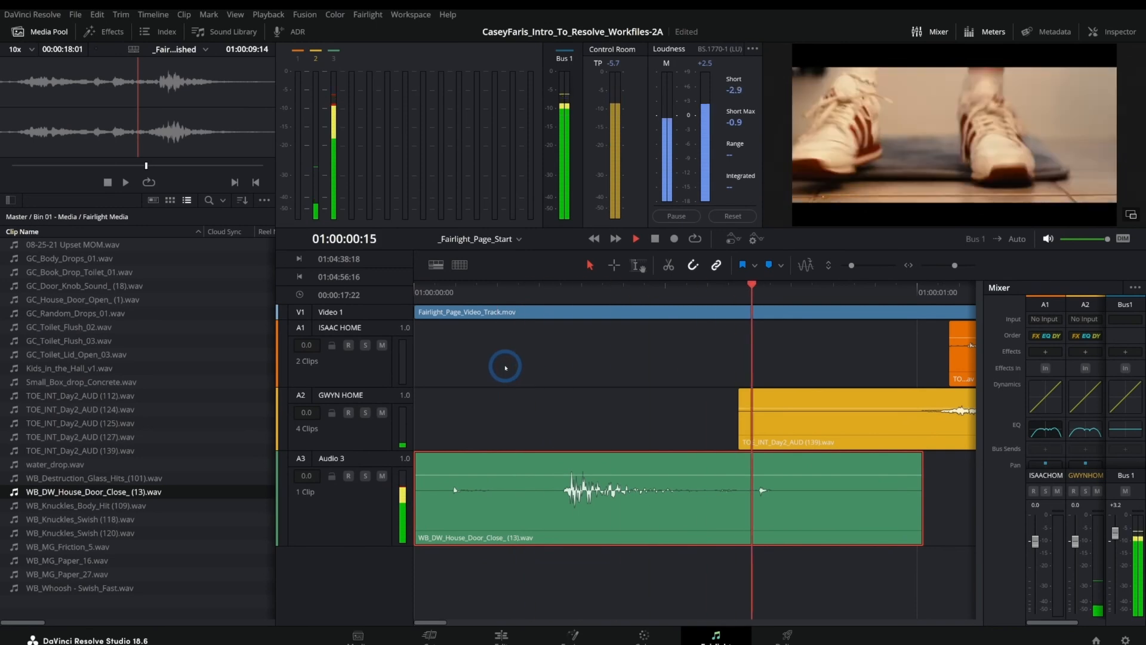
pyautogui.press('space')
pyautogui.moveTo(558, 506); pyautogui.dragTo(875, 509)
pyautogui.scroll(-1, 673, 505)
pyautogui.scroll(-4, 672, 504)
pyautogui.moveTo(470, 583); pyautogui.dragTo(646, 602)
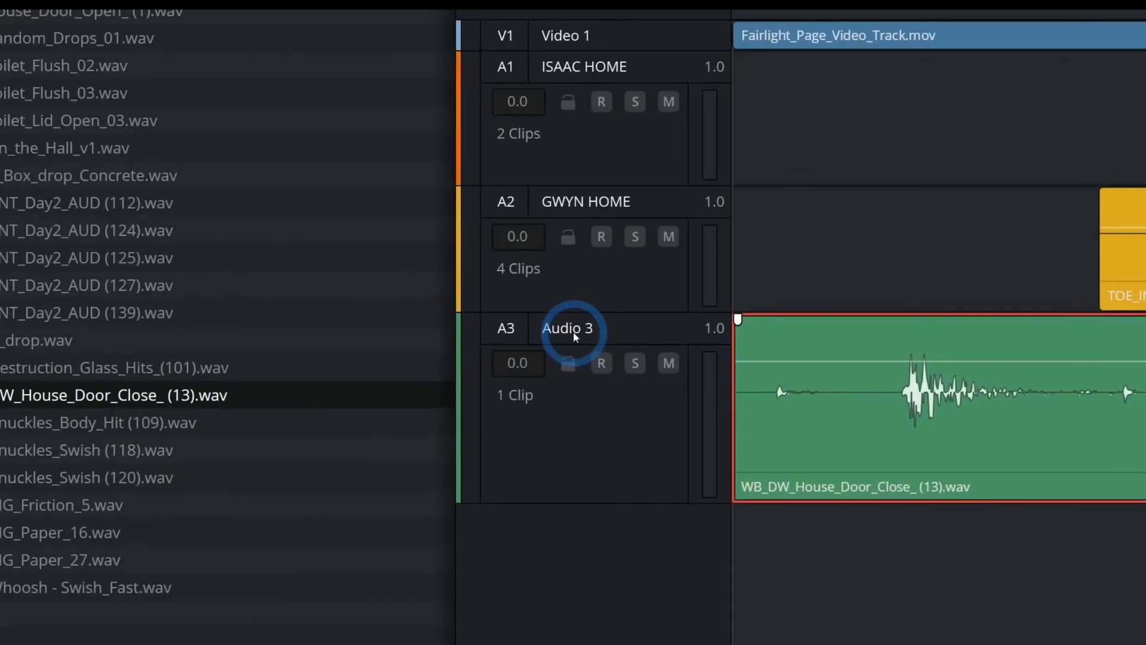
# Step: Rename audio track A3 as Door Sounds
pyautogui.click(334, 459)
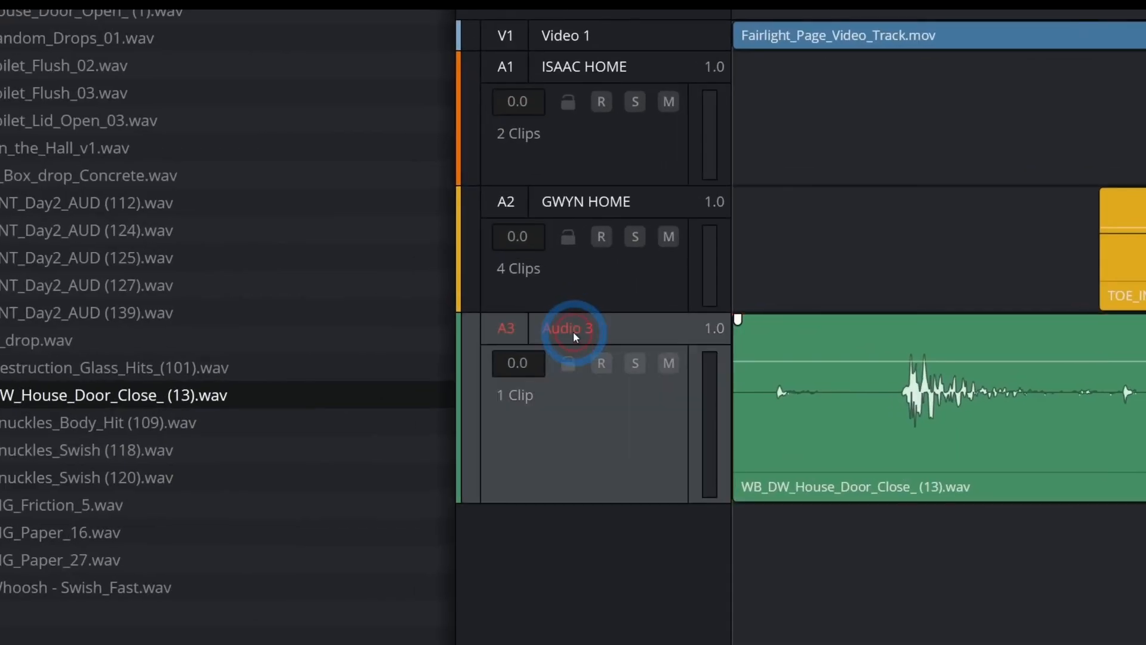
pyautogui.doubleClick(573, 331)
pyautogui.write('Door Sounds')
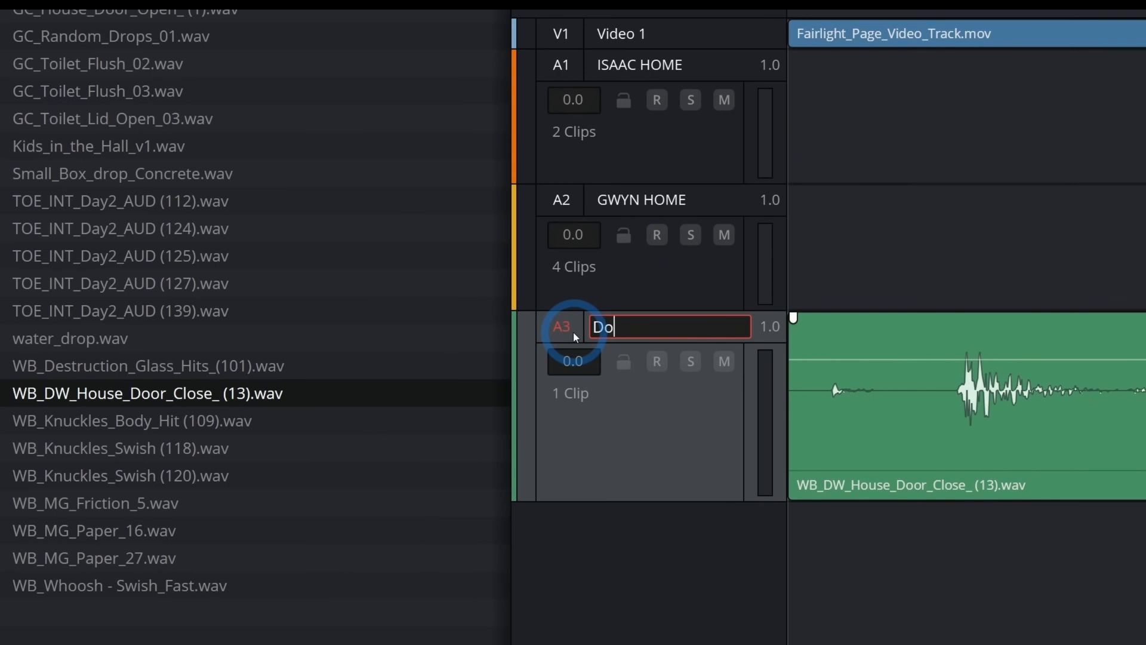
pyautogui.press('Return')
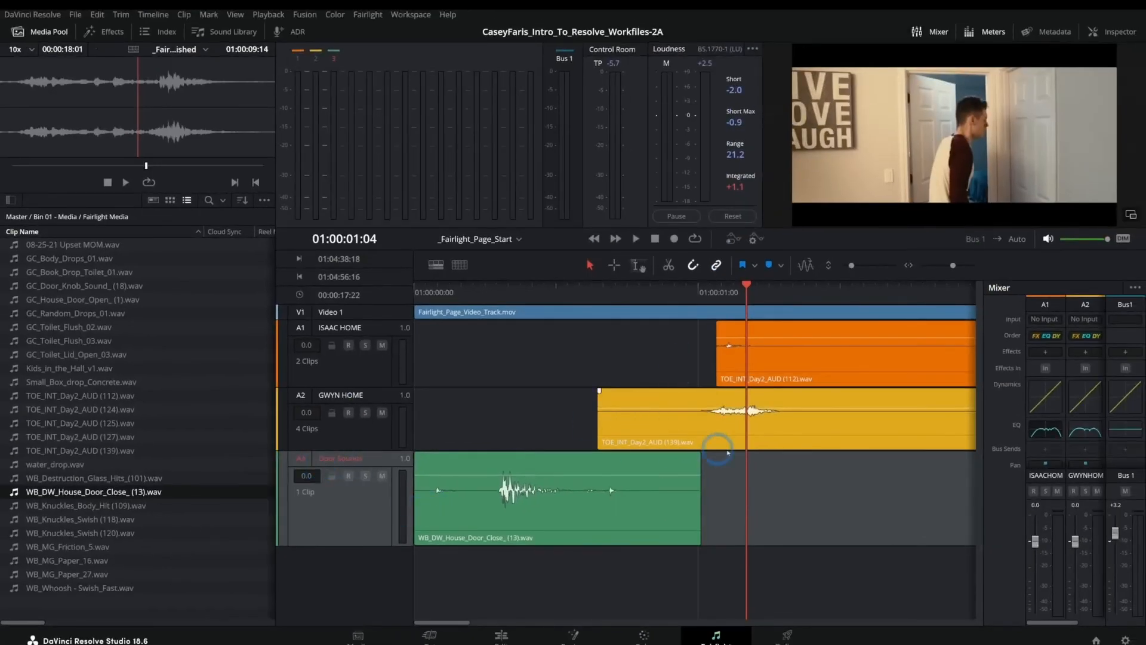
# Step: Audition GC_Door_Knob_Sound_ (18).wav and place it on the Door Sounds track at about 01:00:01:12, after the door close clip
pyautogui.scroll(-3, 716, 456)
pyautogui.moveTo(580, 292); pyautogui.dragTo(459, 308)
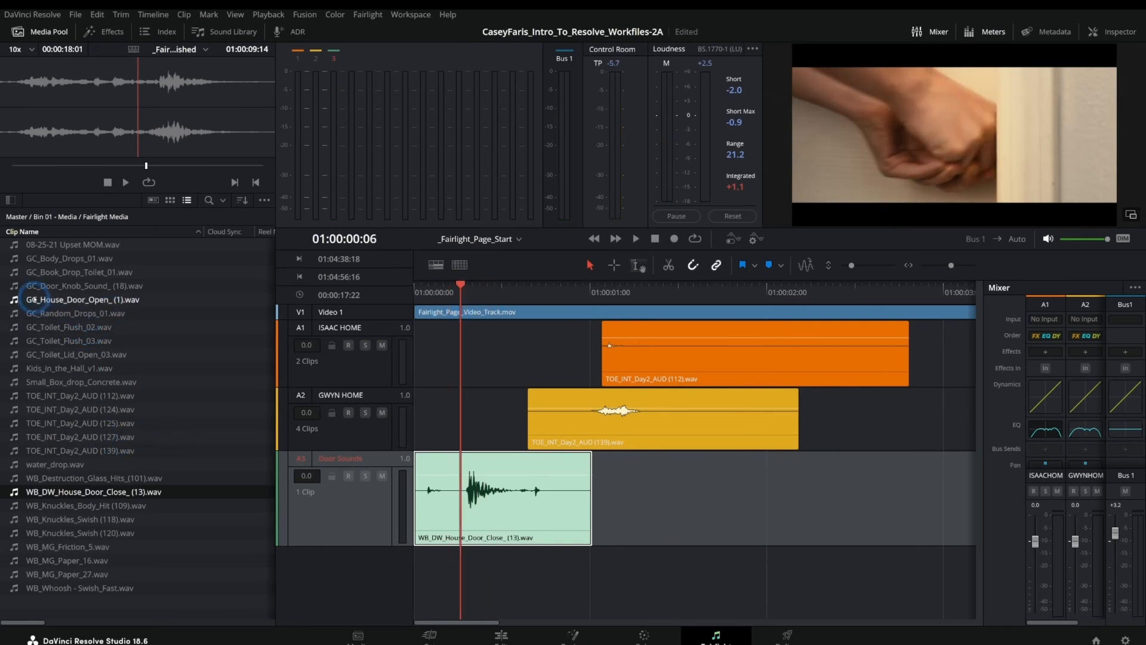
pyautogui.click(78, 285)
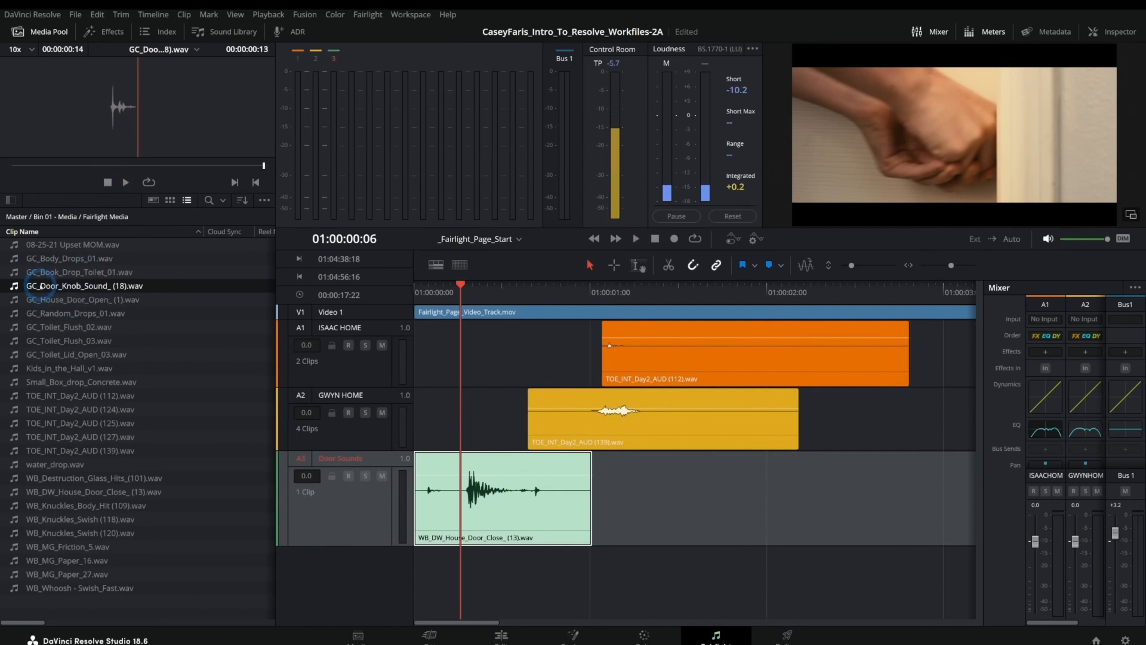
pyautogui.moveTo(13, 285); pyautogui.dragTo(693, 517)
pyautogui.moveTo(762, 506); pyautogui.dragTo(731, 507)
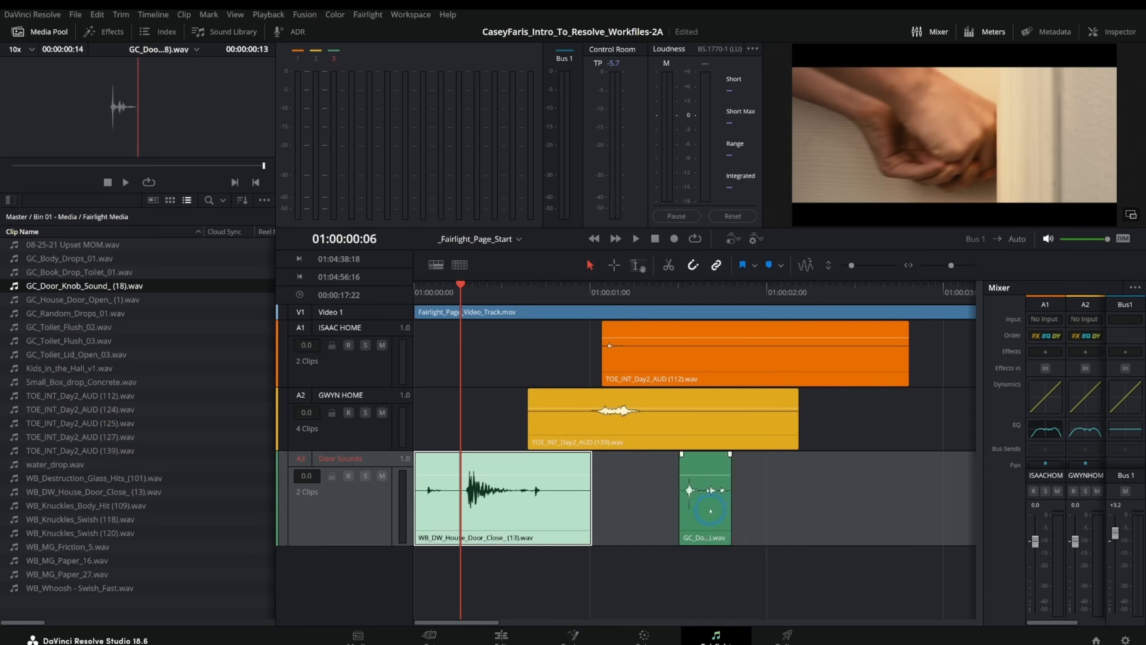
# Step: Replay the opening and move the door knob clip to a new track A4, starting at about 01:00:00:04
pyautogui.moveTo(470, 292); pyautogui.dragTo(407, 305)
pyautogui.press('space')
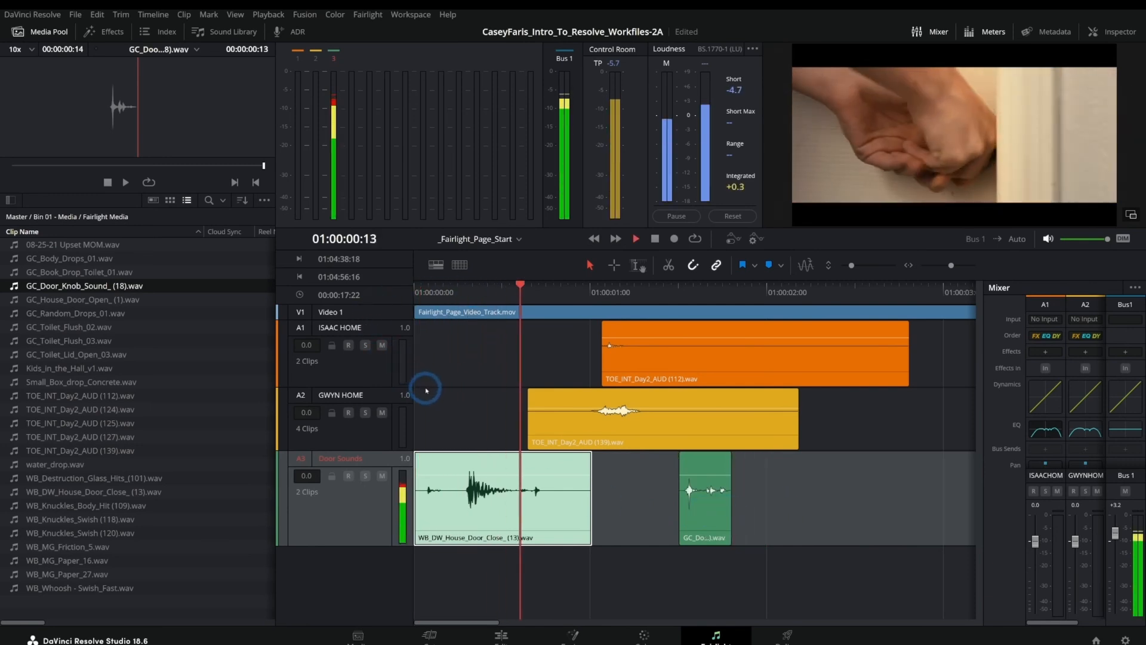
pyautogui.press('space')
pyautogui.moveTo(692, 523); pyautogui.dragTo(460, 592)
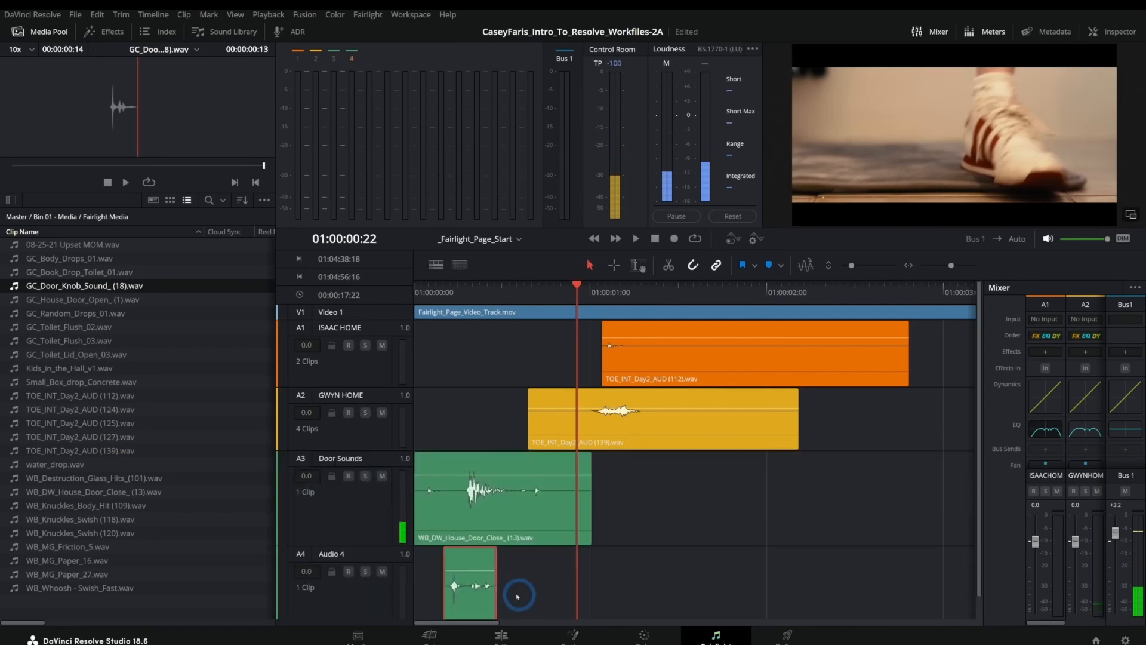
pyautogui.click(340, 555)
pyautogui.doubleClick(355, 531)
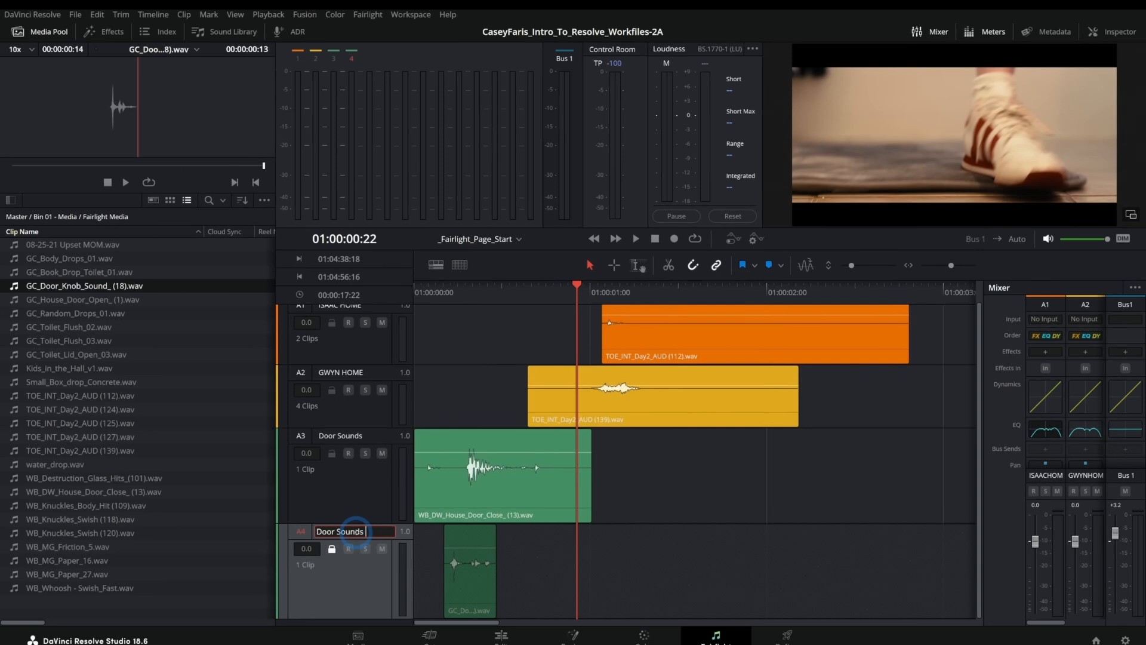
pyautogui.press('Escape')
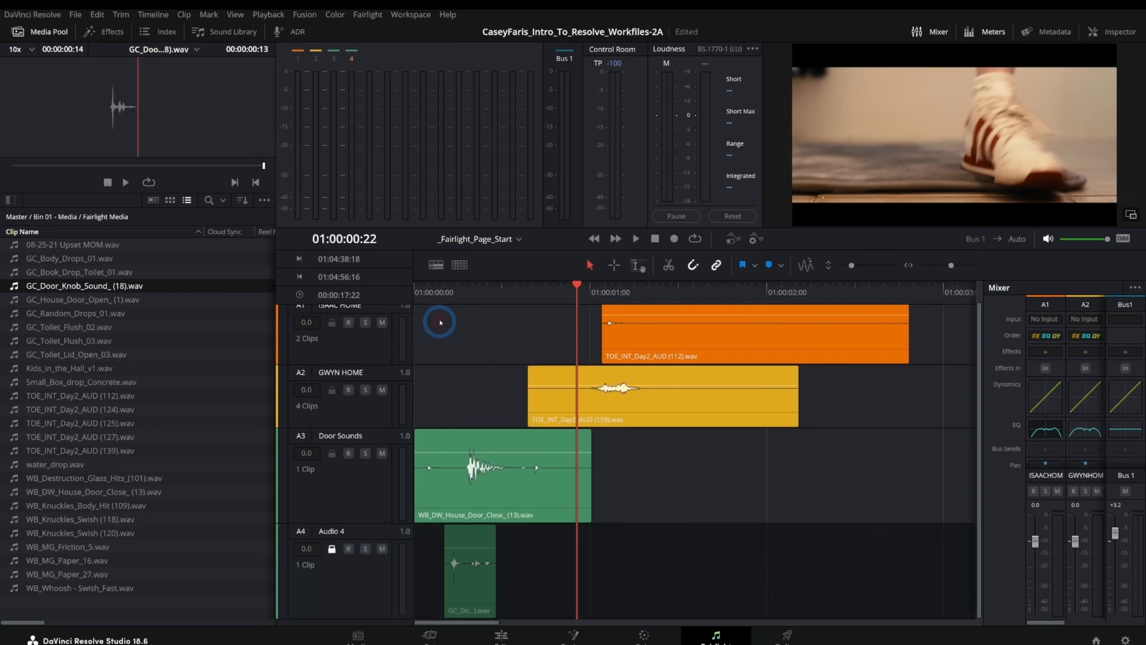
# Step: Unlock track A4 and shift the door knob clip slightly earlier so it starts at 01:00:00:03
pyautogui.click(442, 292)
pyautogui.click(454, 594)
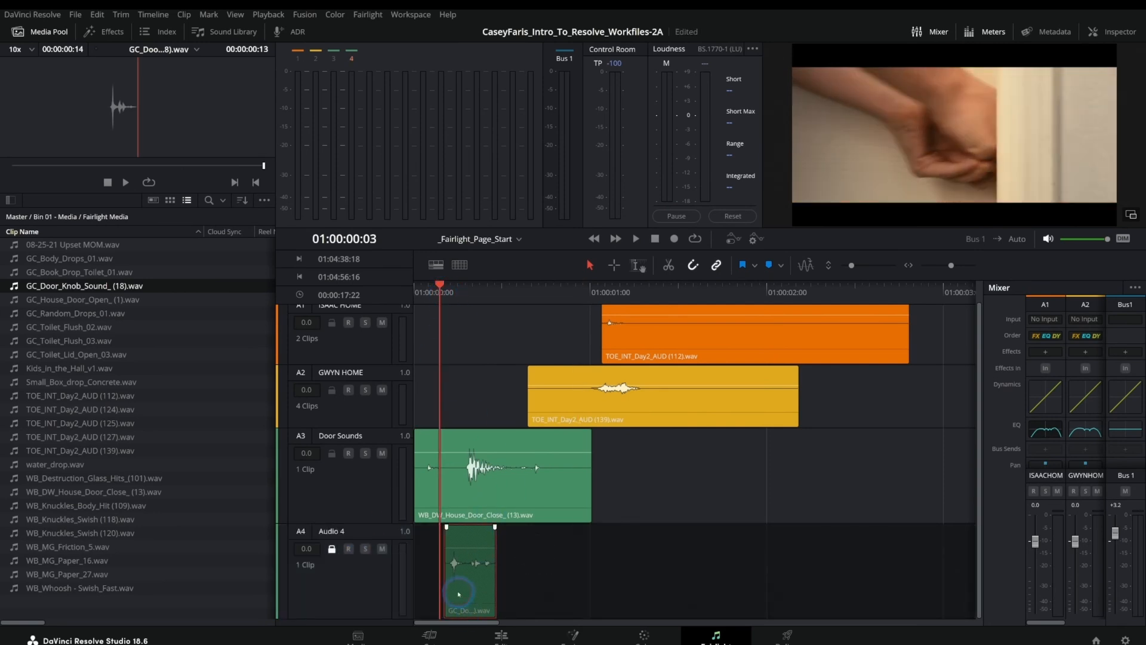
pyautogui.click(332, 549)
pyautogui.moveTo(472, 588); pyautogui.dragTo(468, 588)
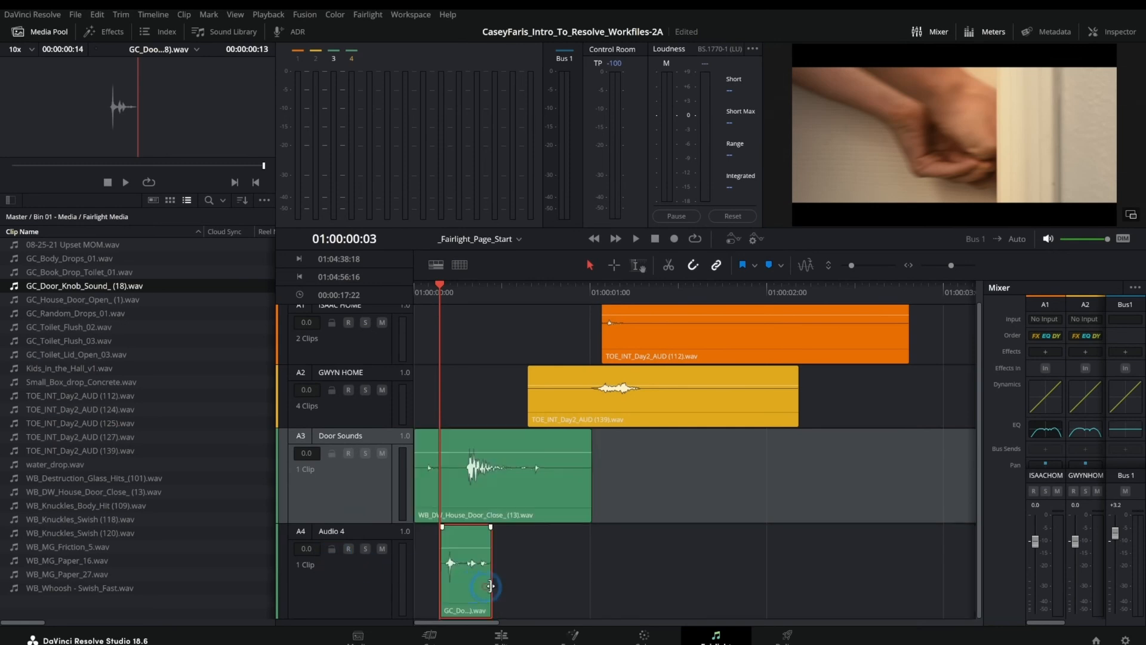
# Step: Play the opening with both door sounds and move the playhead to the footstep shot at 01:00:00:20
pyautogui.press('space')
pyautogui.click(421, 293)
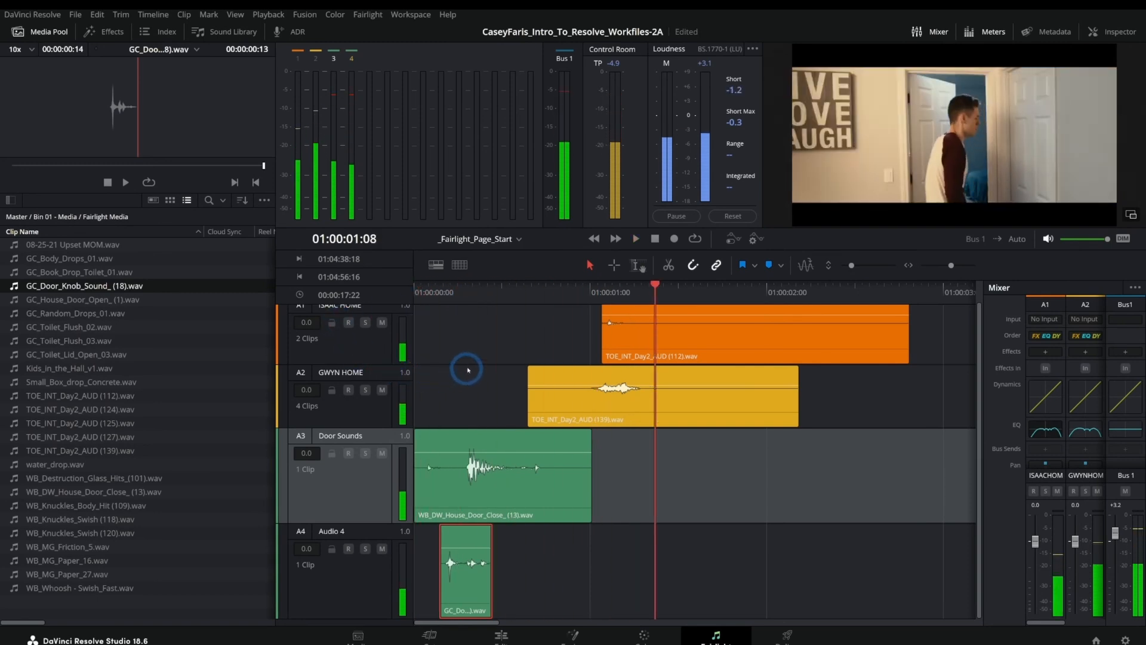
pyautogui.moveTo(582, 292)
pyautogui.mouseDown()
pyautogui.moveTo(599, 293)
pyautogui.moveTo(568, 295)
pyautogui.mouseUp()
# Step: Audition WB_MG_Friction_5.wav from the Fairlight Media bin
pyautogui.click(70, 551)
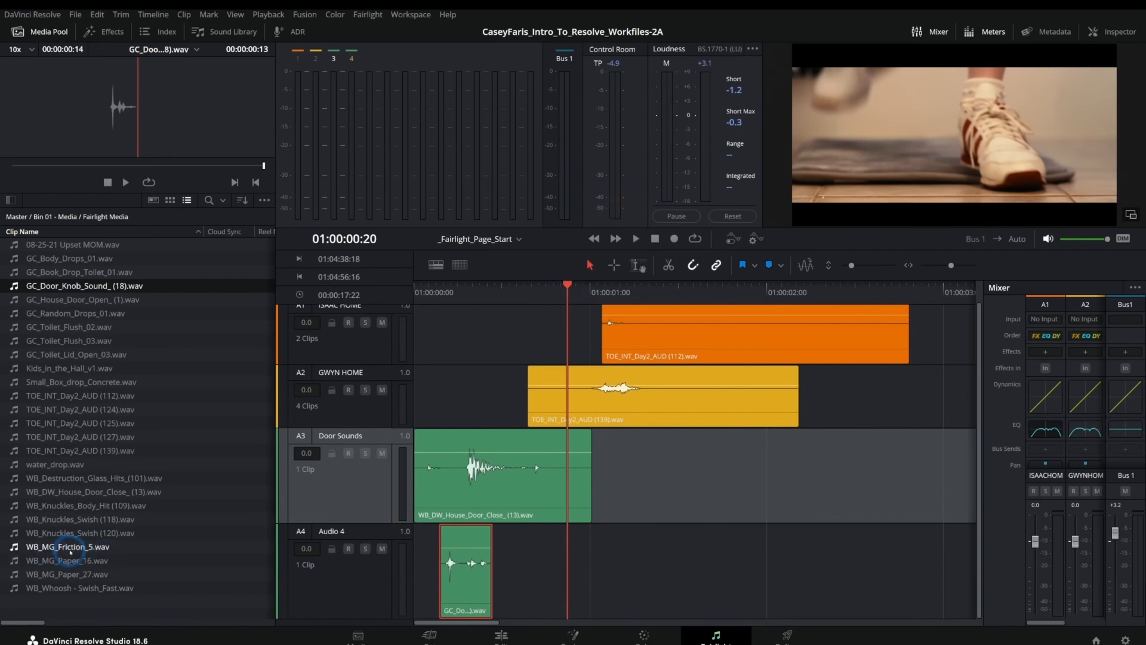
pyautogui.click(80, 549)
pyautogui.click(125, 183)
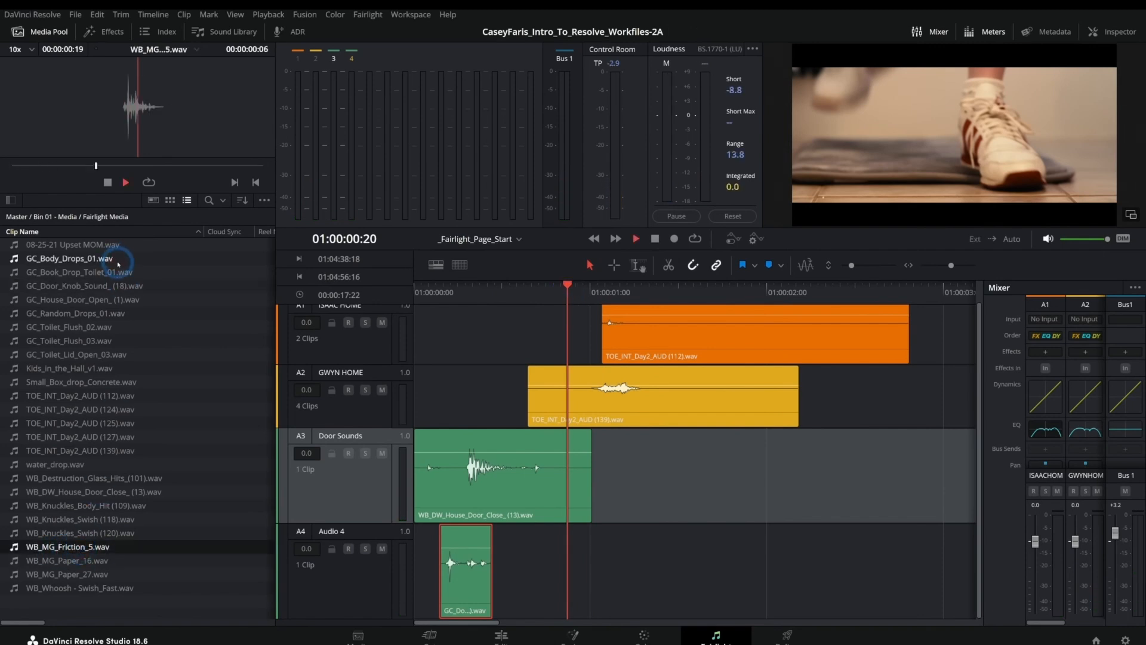
# Step: Place WB_MG_Friction_5.wav on a new track A5 at about 01:00:00:20 and play it against the footstep shot
pyautogui.moveTo(66, 547); pyautogui.dragTo(572, 564)
pyautogui.moveTo(567, 291); pyautogui.dragTo(516, 295)
pyautogui.press('space')
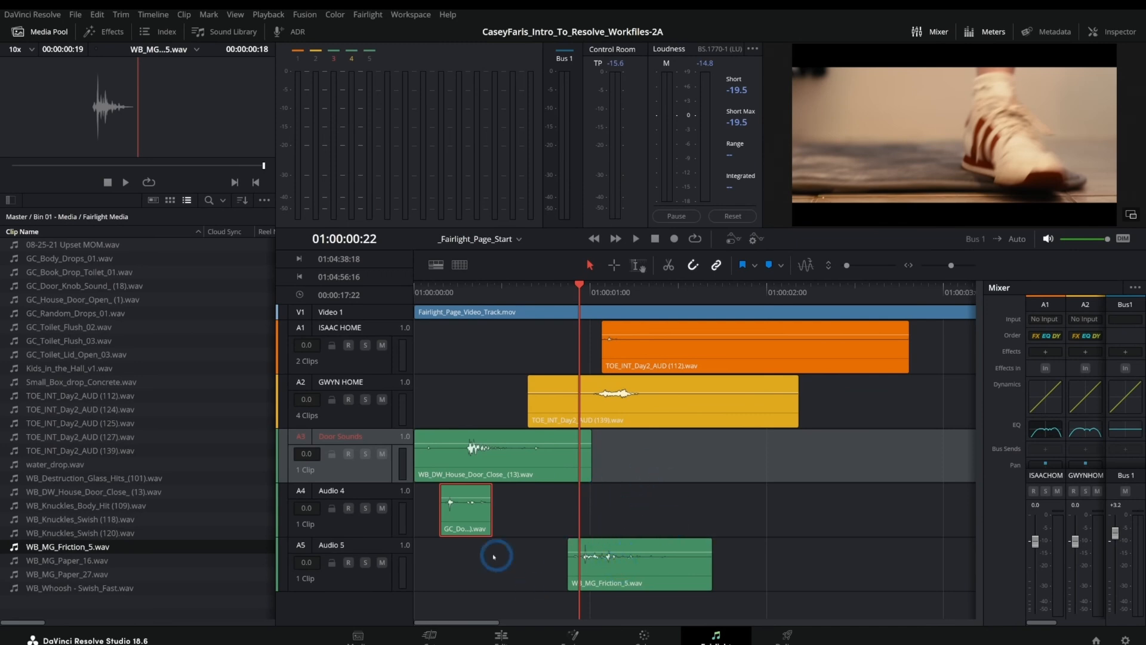
# Step: Rename track A4 as Door Sounds 2 and track A5 as Feet
pyautogui.click(334, 491)
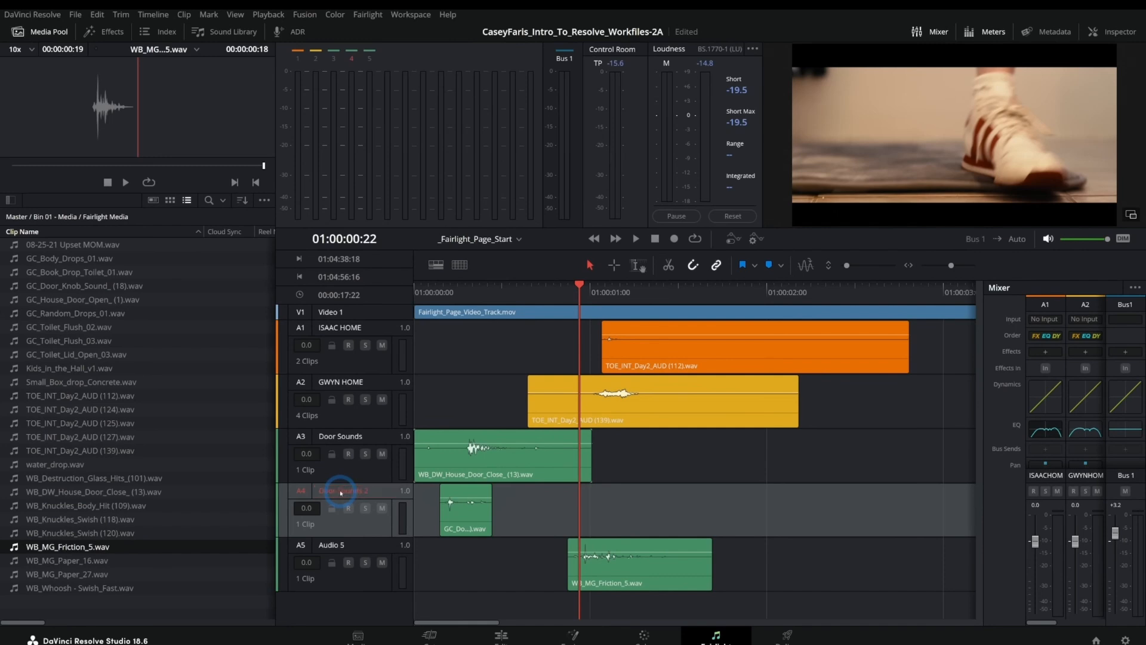
pyautogui.click(335, 545)
pyautogui.doubleClick(337, 544)
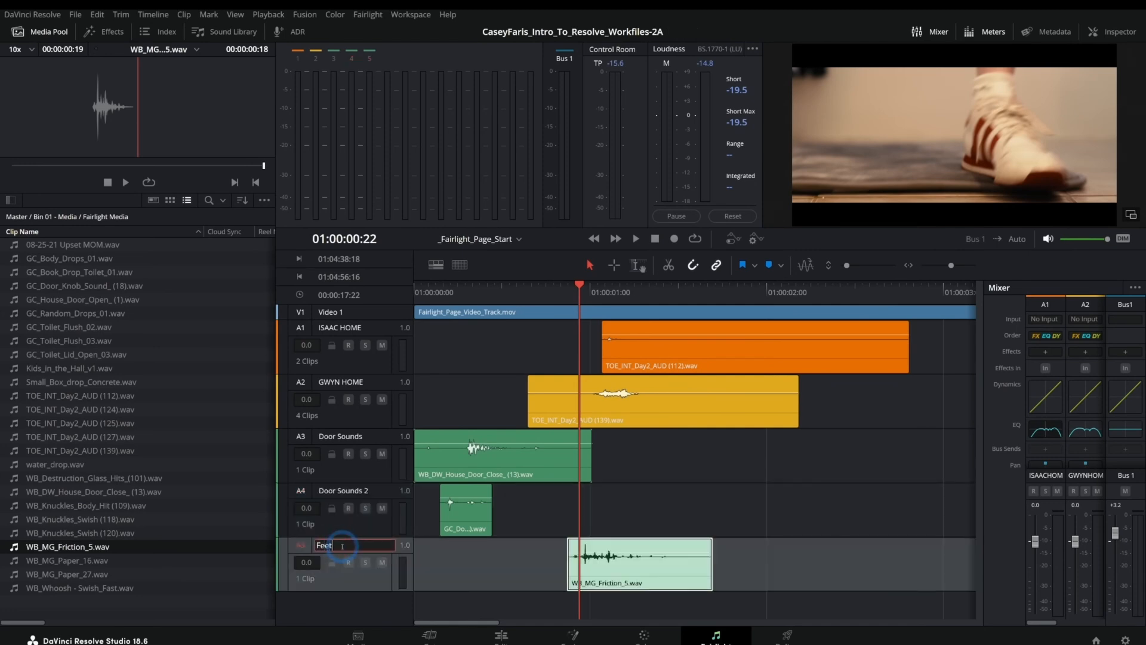
# Step: Shift the friction clip on the Feet track slightly earlier to start at about 01:00:00:18 and play the passage
pyautogui.moveTo(541, 291); pyautogui.dragTo(563, 302)
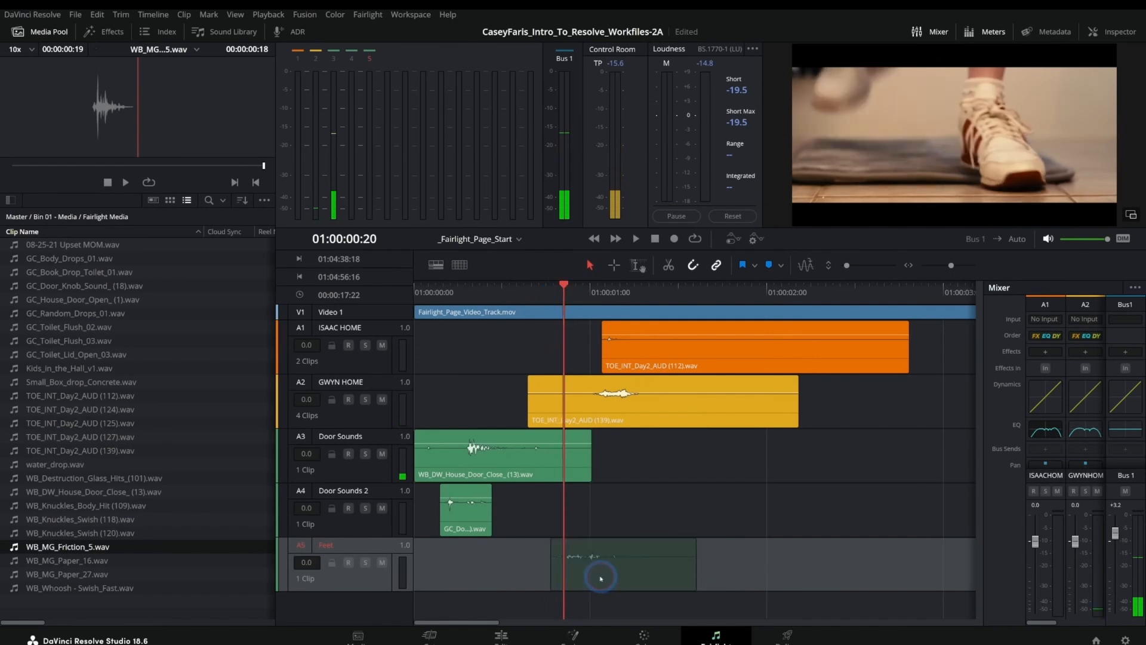
pyautogui.moveTo(593, 568); pyautogui.dragTo(577, 567)
pyautogui.click(528, 293)
pyautogui.press('space')
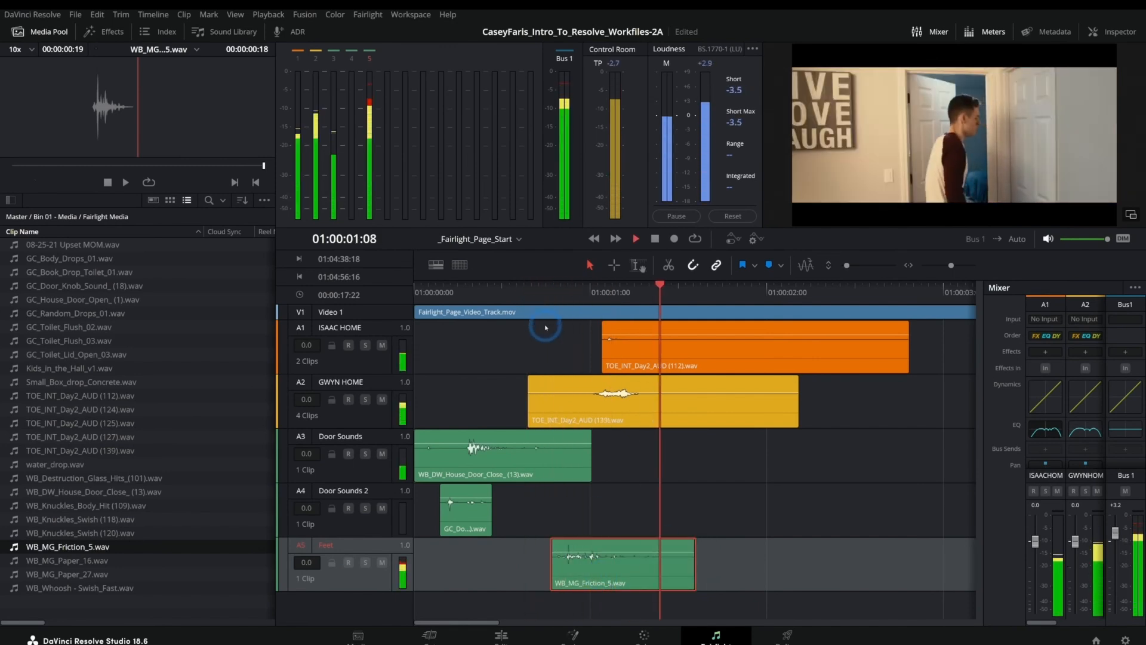
# Step: Review the picture following the footsteps and park the playhead at 01:00:02:05
pyautogui.click(623, 550)
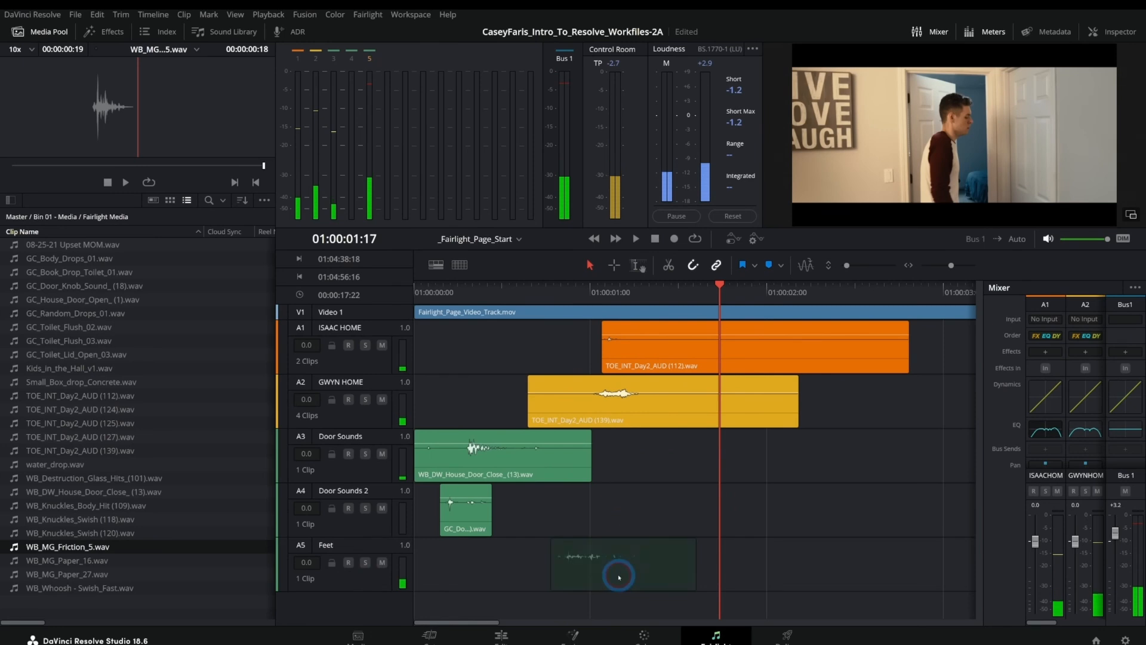
pyautogui.hscroll(2, 798, 501)
pyautogui.moveTo(604, 302); pyautogui.dragTo(754, 301)
pyautogui.press('space')
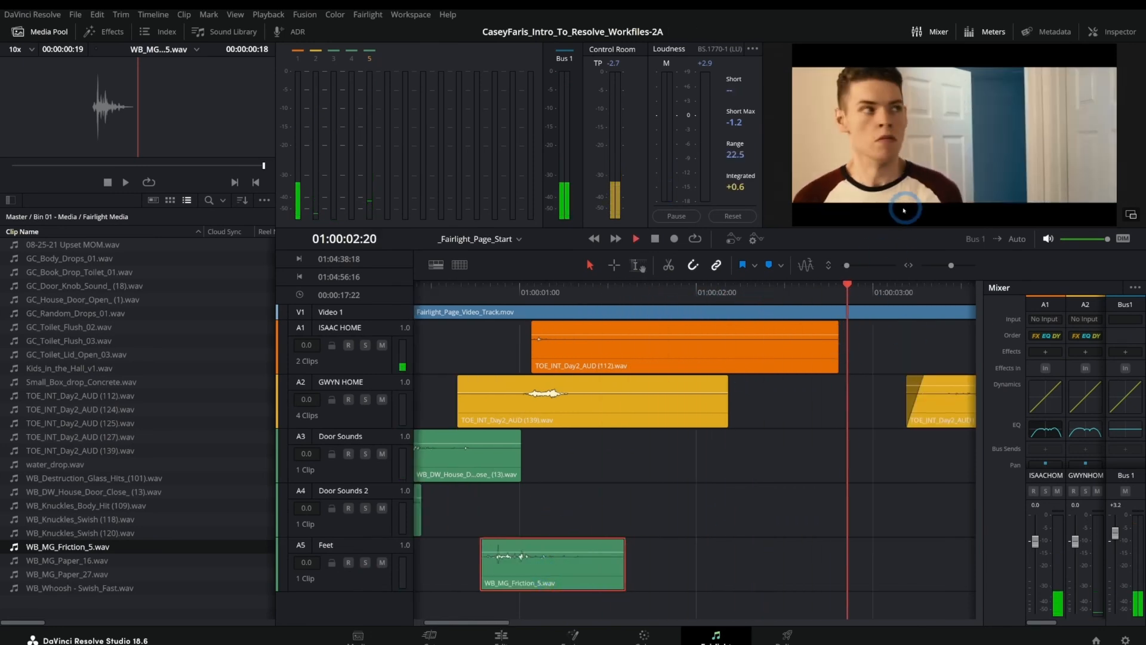
pyautogui.moveTo(869, 298); pyautogui.dragTo(732, 340)
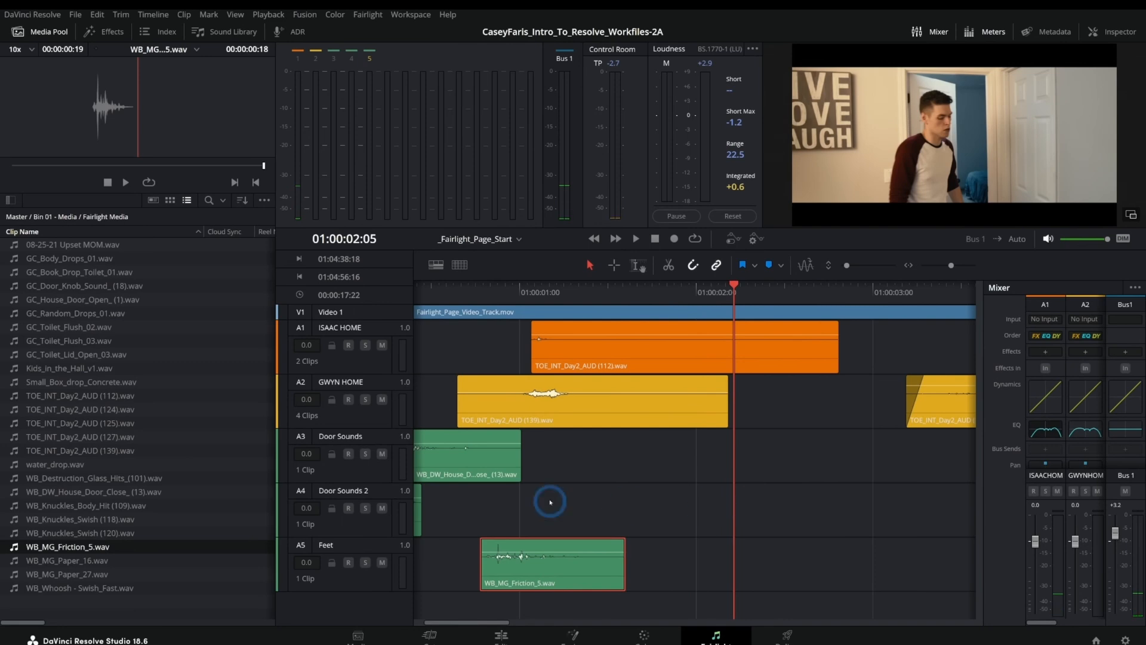
# Step: Audition WB_Destruction_Glass_Hits_(101).wav from the Fairlight Media bin
pyautogui.scroll(-3, 550, 501)
pyautogui.click(52, 477)
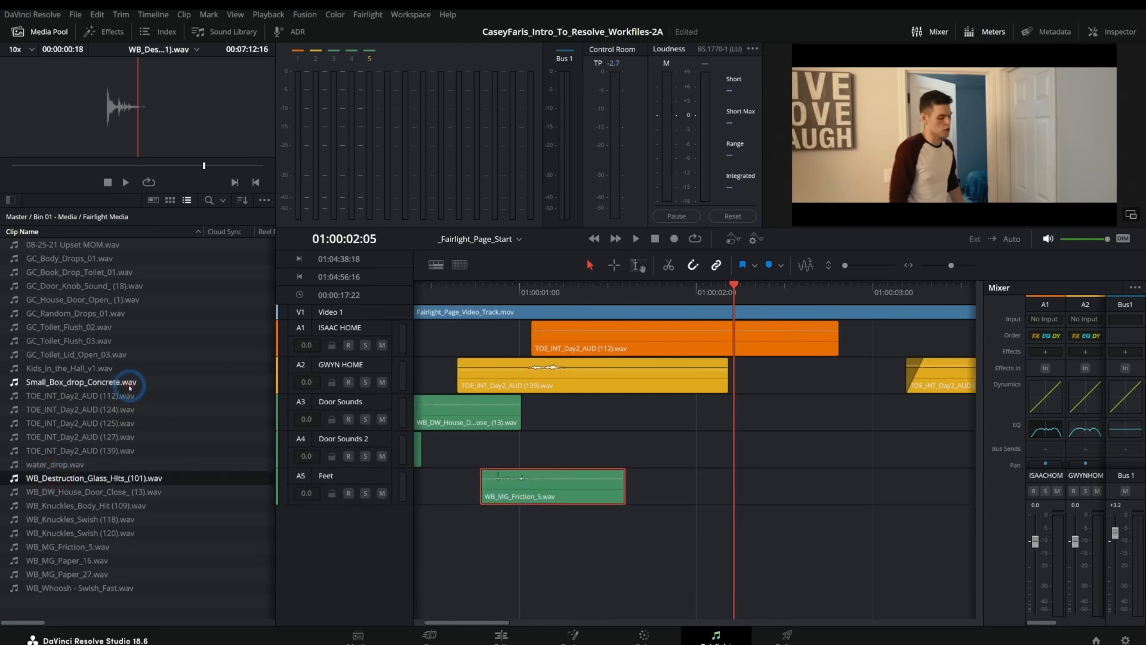
pyautogui.click(47, 168)
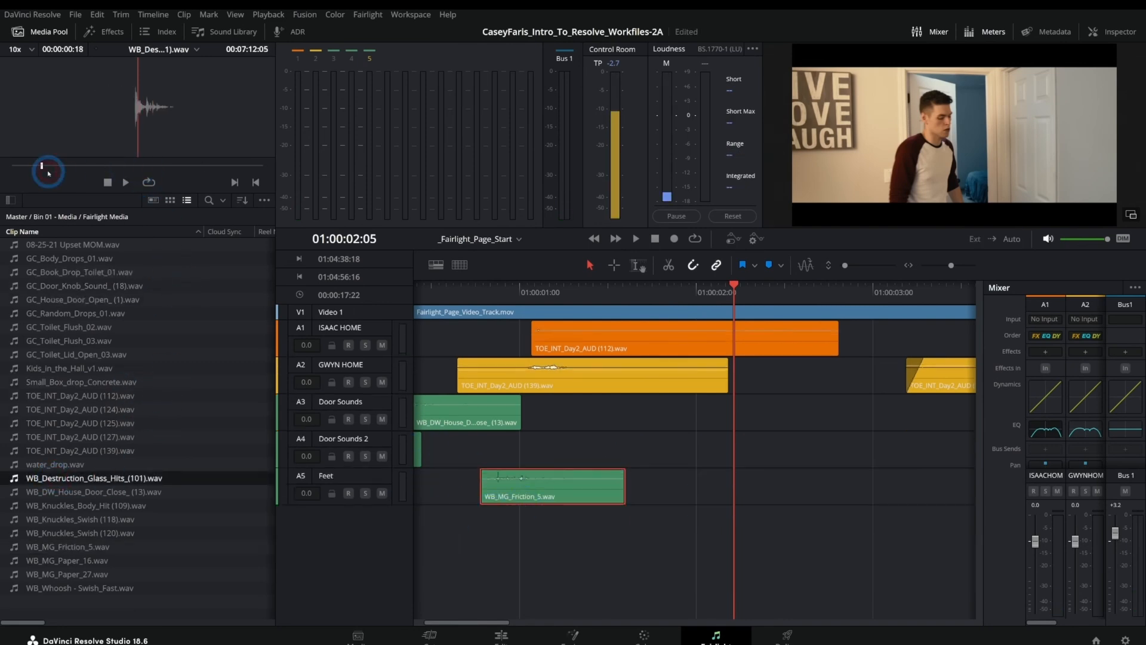
pyautogui.moveTo(87, 169); pyautogui.dragTo(1, 190)
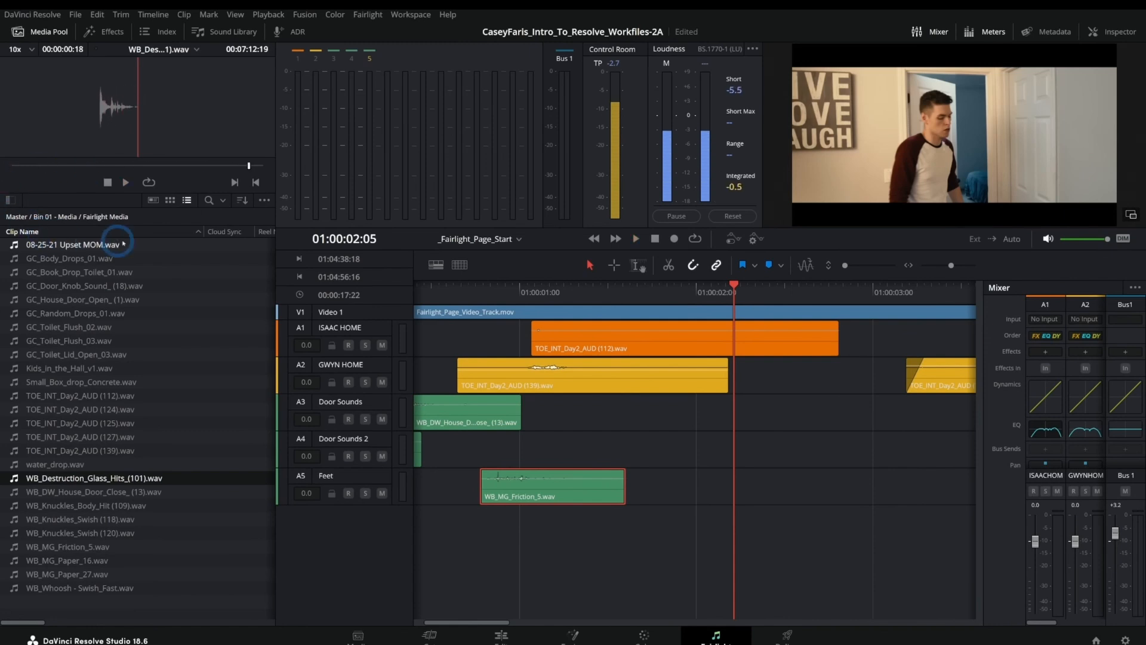
# Step: Audition several parts of GC_Random_Drops_01.wav in the Fairlight Media bin
pyautogui.click(164, 315)
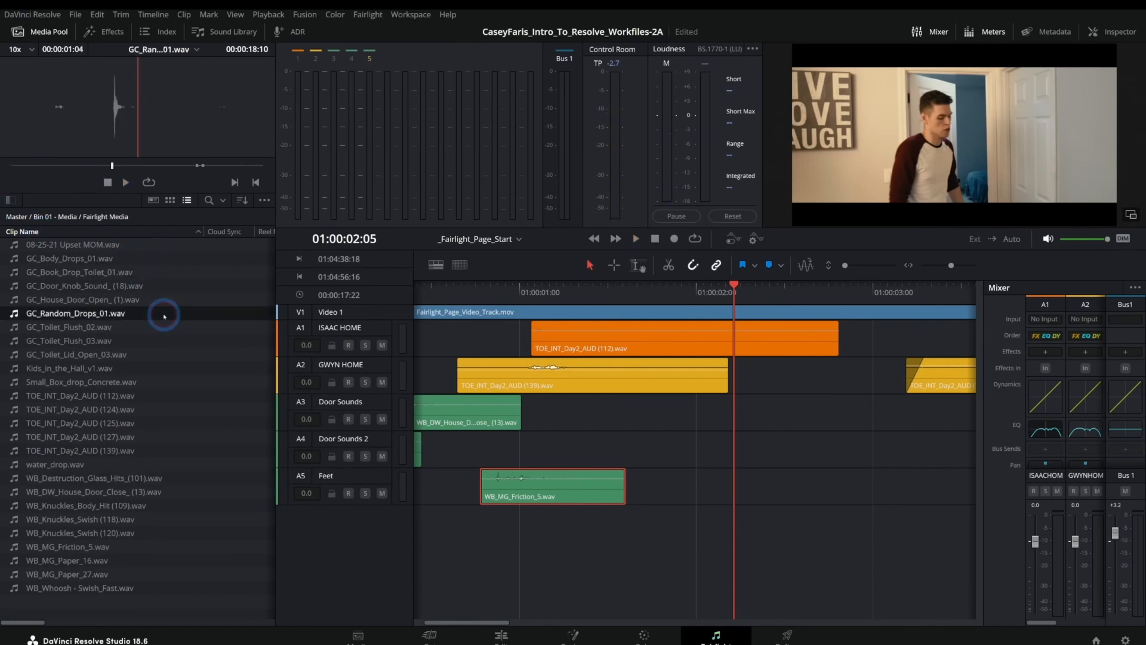
pyautogui.moveTo(138, 167); pyautogui.dragTo(103, 164)
pyautogui.press('space')
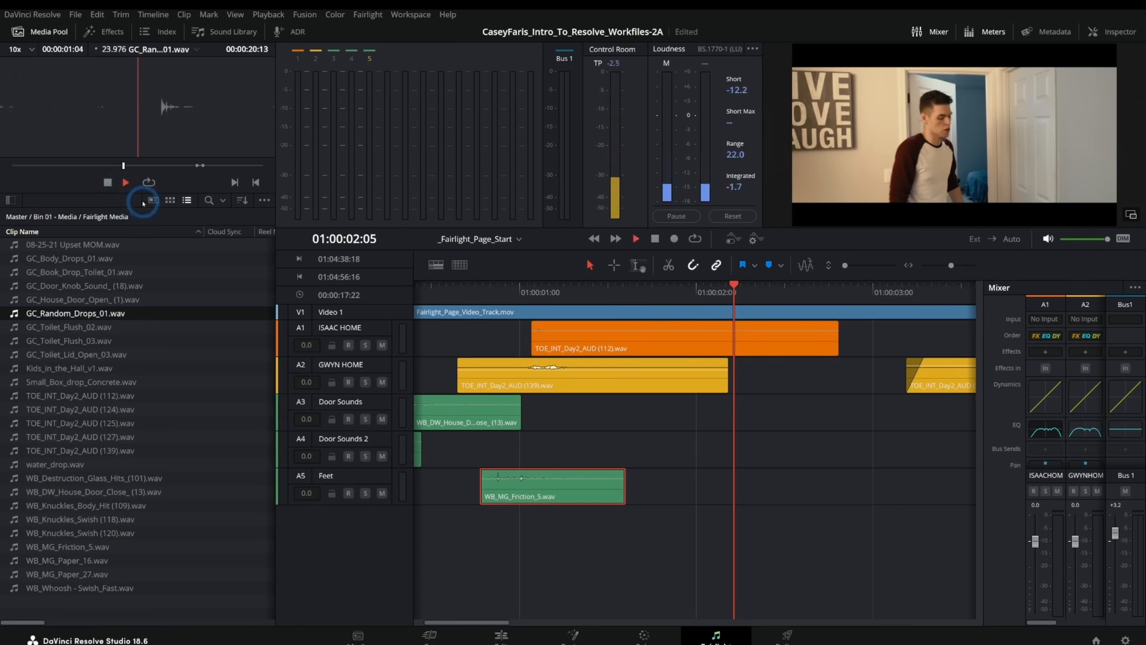
pyautogui.moveTo(177, 168); pyautogui.dragTo(197, 166)
pyautogui.press('space')
pyautogui.press('space')
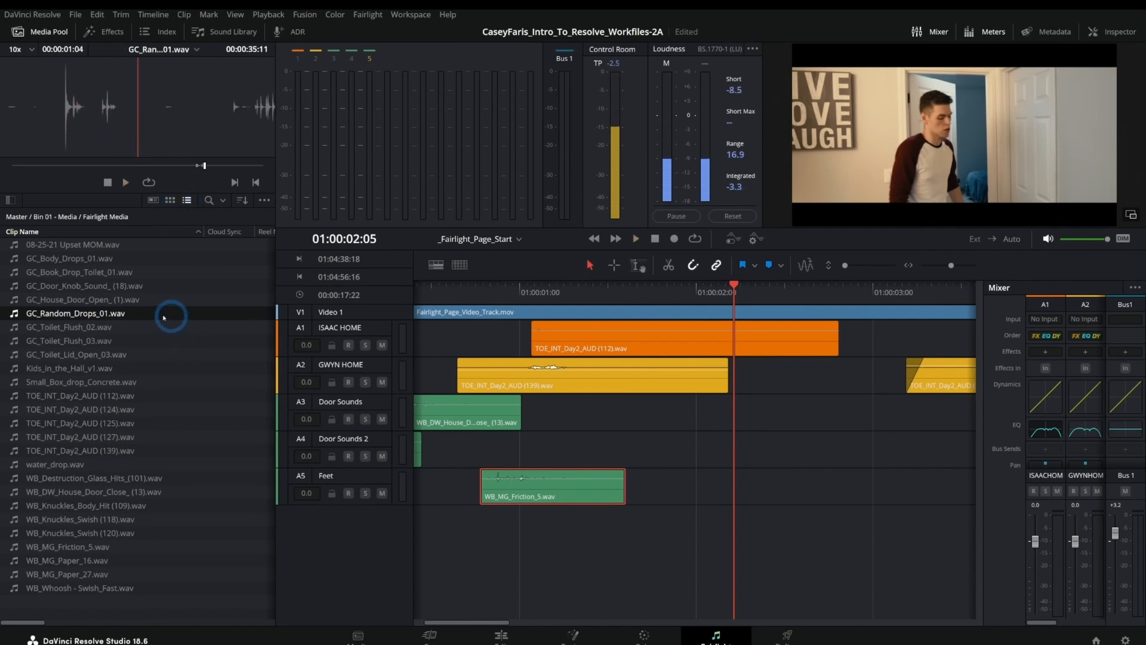
# Step: Place a 01:06 section of Small_Box_drop_Concrete.wav on a new track A6 at about 01:00:01:14 and play it back
pyautogui.click(156, 385)
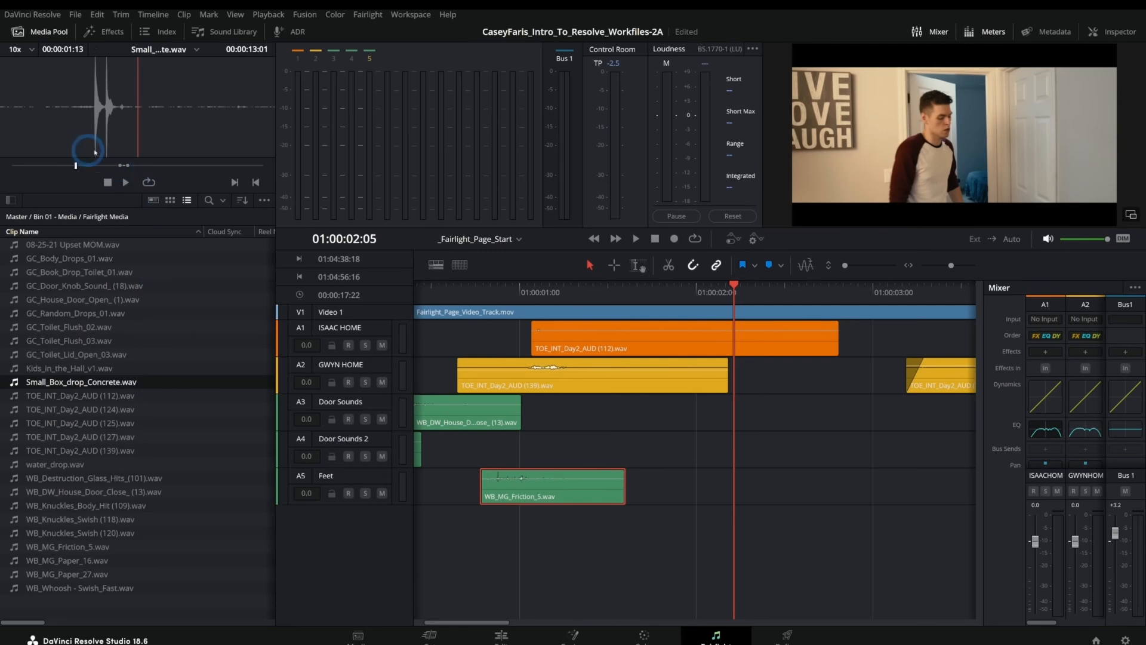
pyautogui.moveTo(75, 166); pyautogui.dragTo(54, 167)
pyautogui.press('space')
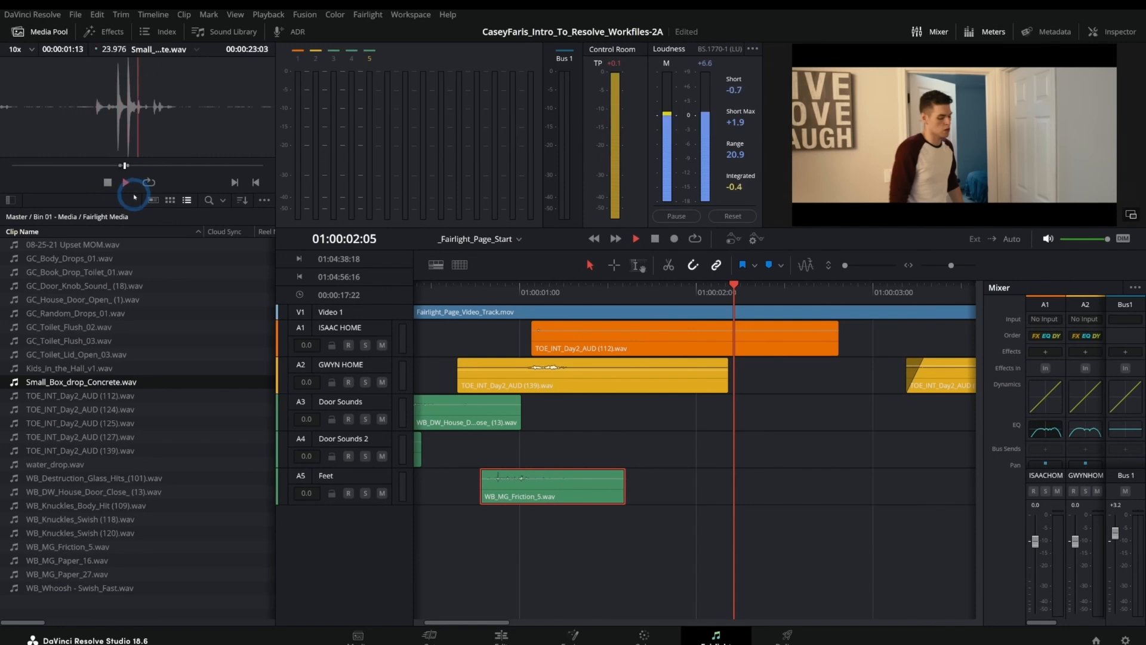
pyautogui.press('space')
pyautogui.moveTo(132, 173); pyautogui.dragTo(630, 540)
pyautogui.click(549, 293)
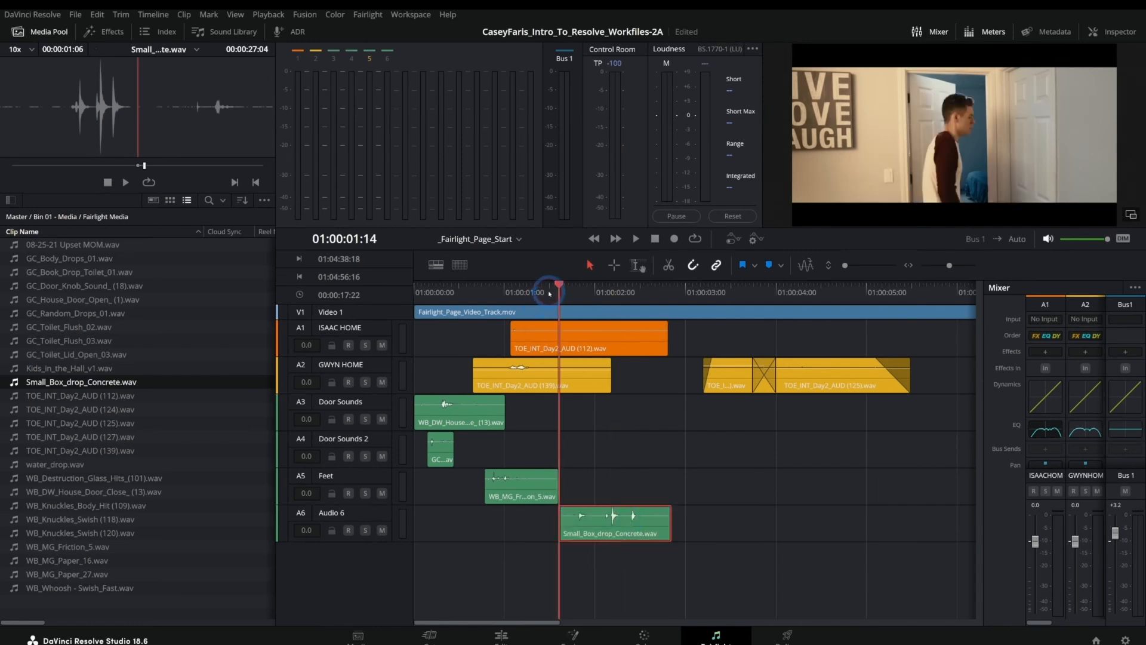
pyautogui.press('space')
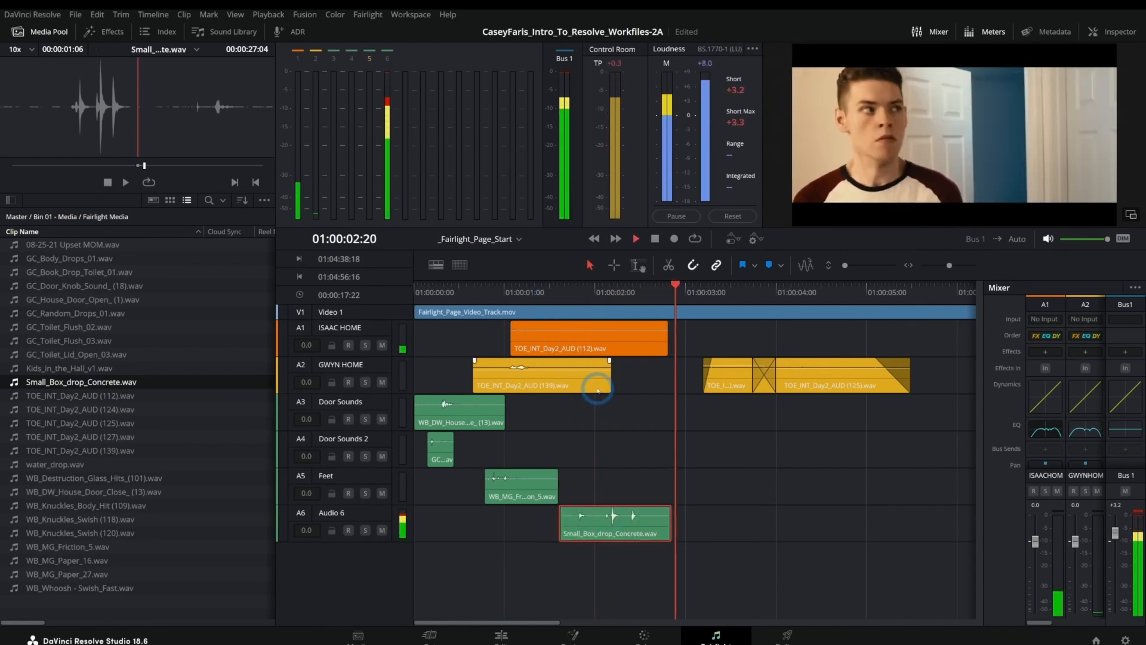
# Step: Audition WB_Knuckles_Body_Hit (109).wav from the Fairlight Media bin
pyautogui.click(29, 506)
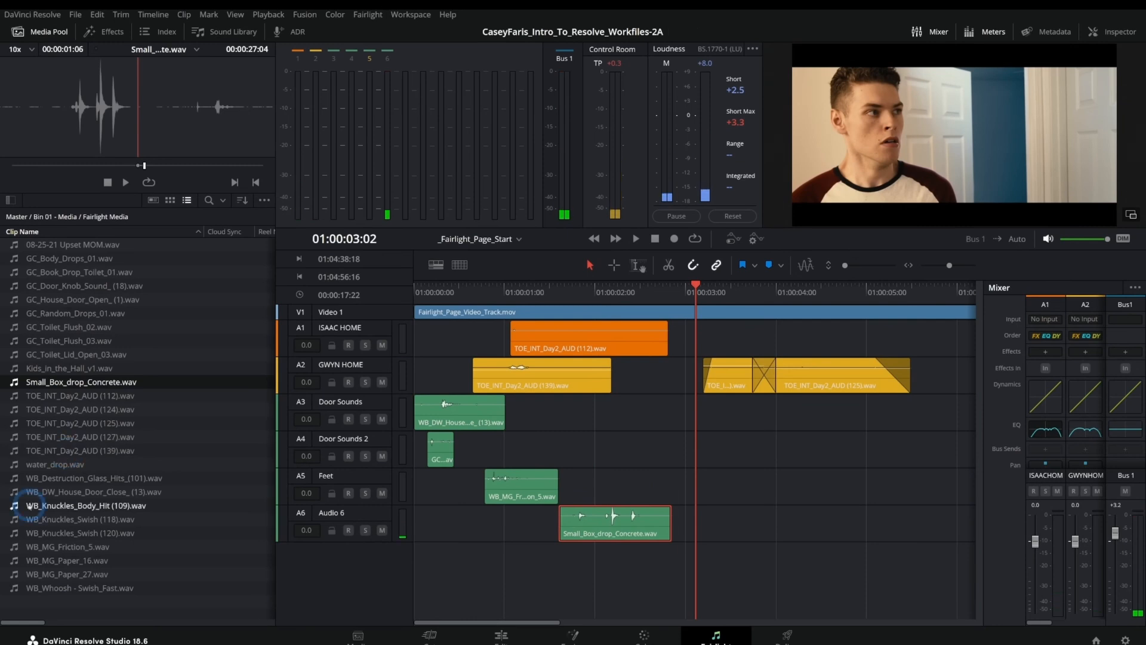
pyautogui.click(133, 181)
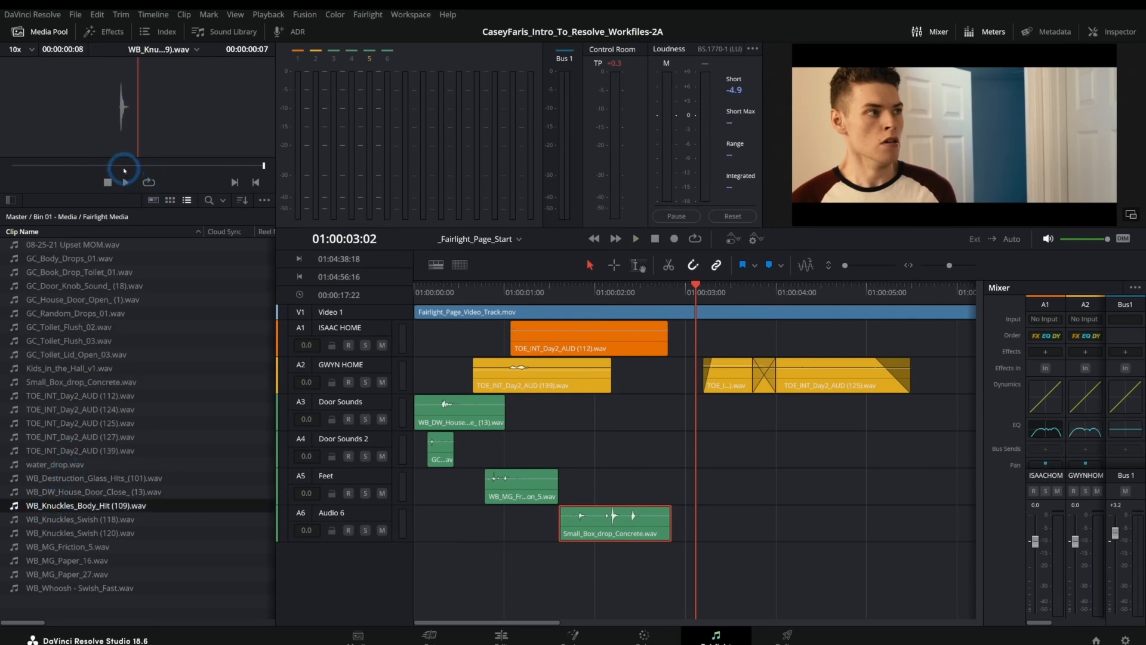
pyautogui.moveTo(111, 167); pyautogui.dragTo(1, 190)
pyautogui.press('space')
# Step: Add a different 01:10 section of Small_Box_drop_Concrete.wav to a new track A7 at about 01:00:01:22
pyautogui.click(134, 382)
pyautogui.click(156, 166)
pyautogui.moveTo(166, 171); pyautogui.dragTo(179, 170)
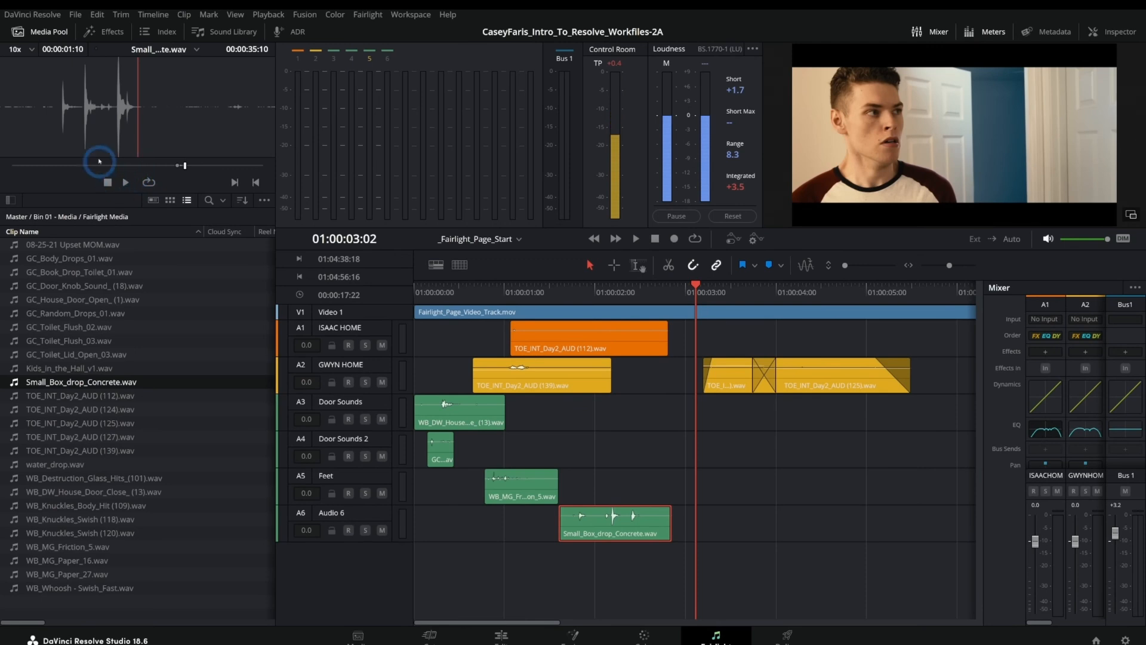
pyautogui.moveTo(116, 133); pyautogui.dragTo(590, 564)
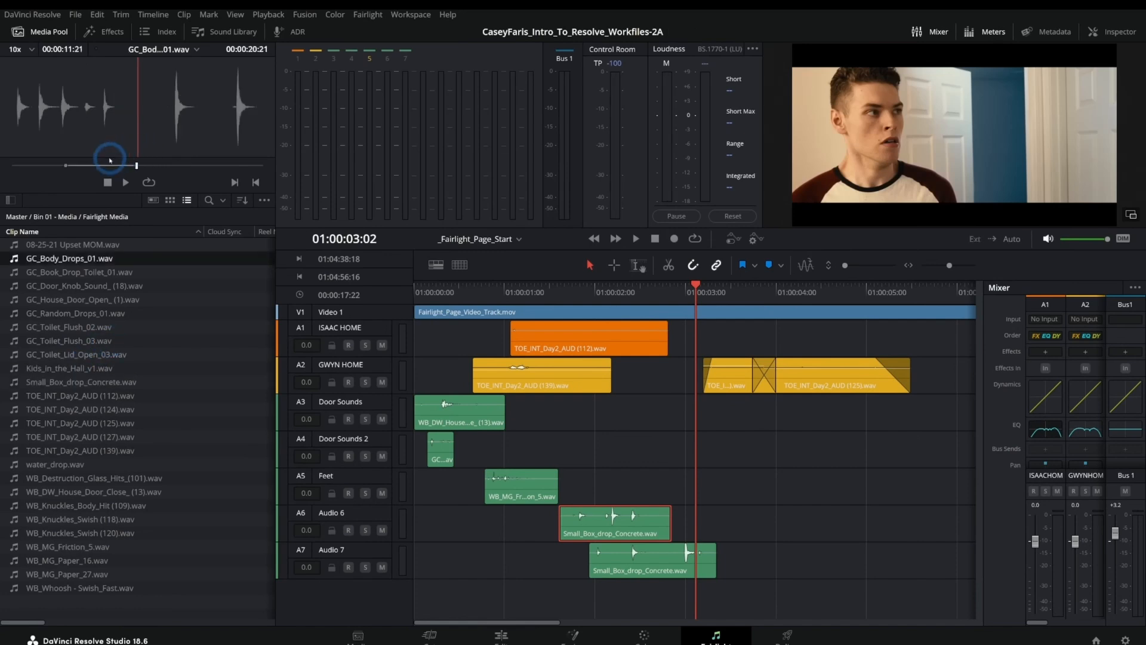
# Step: Audition GC_Body_Drops_01.wav and place a 01:06 section of it on a new track A8 at about 01:00:01:14
pyautogui.click(109, 161)
pyautogui.press('space')
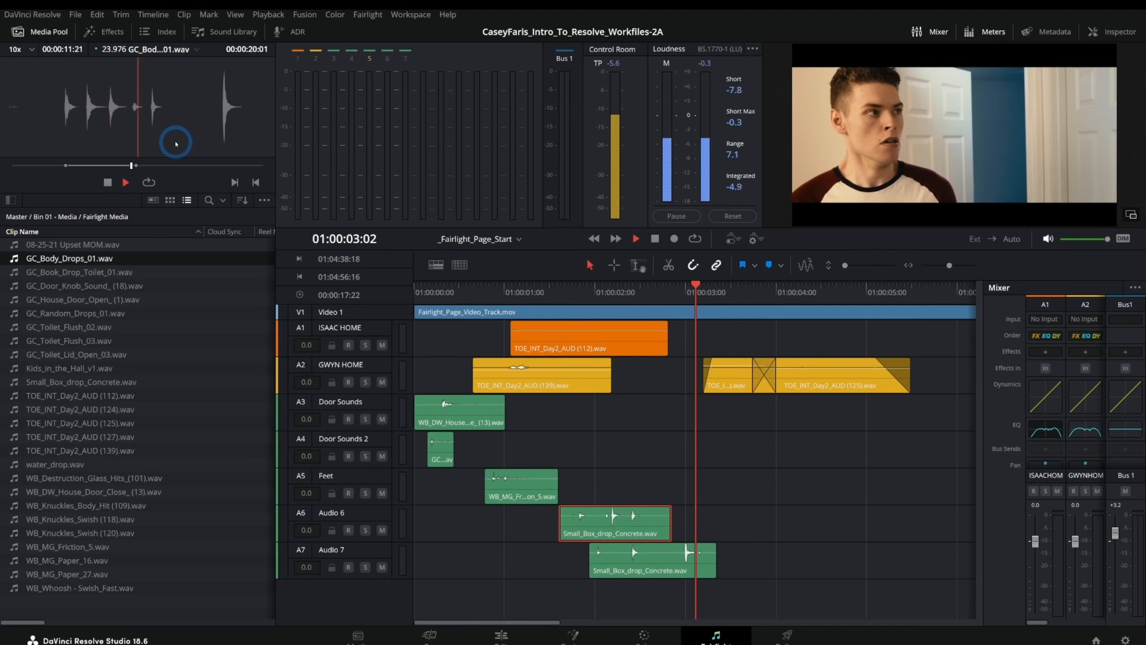
pyautogui.click(110, 165)
pyautogui.moveTo(110, 165); pyautogui.dragTo(110, 165)
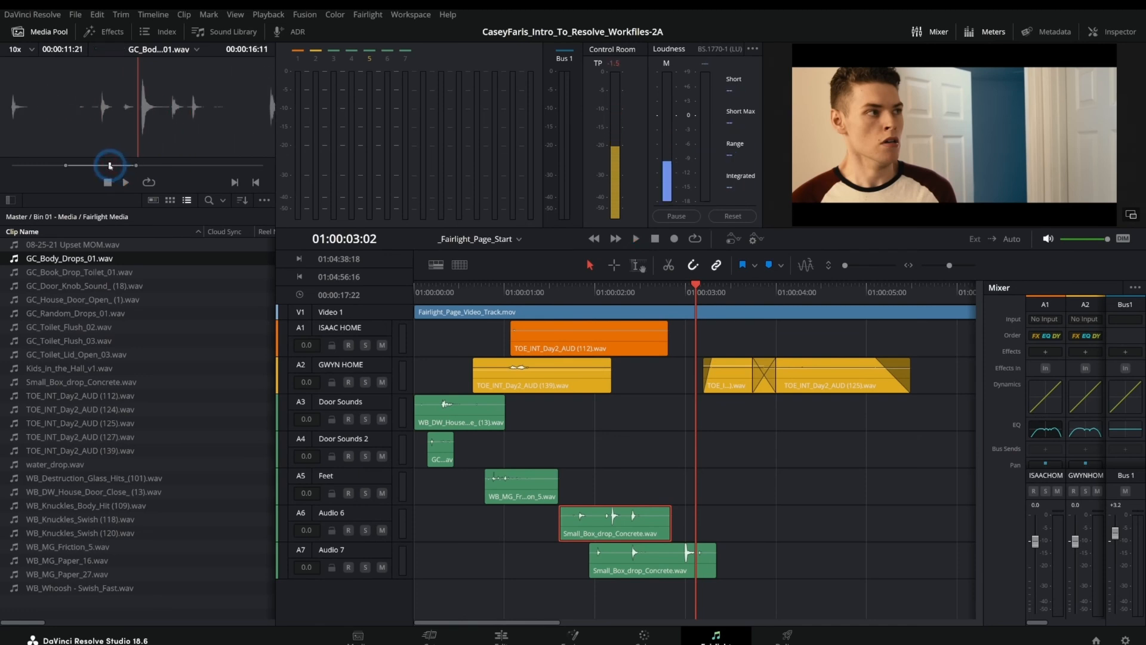
pyautogui.press('i')
pyautogui.press('space')
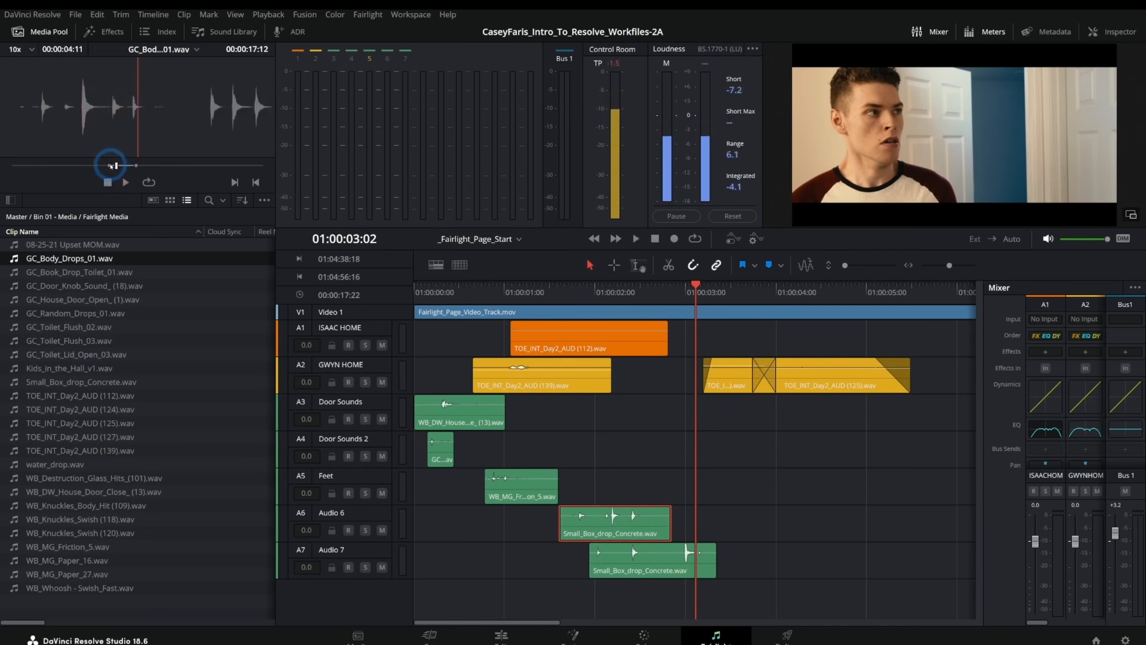
pyautogui.moveTo(662, 533); pyautogui.dragTo(557, 601)
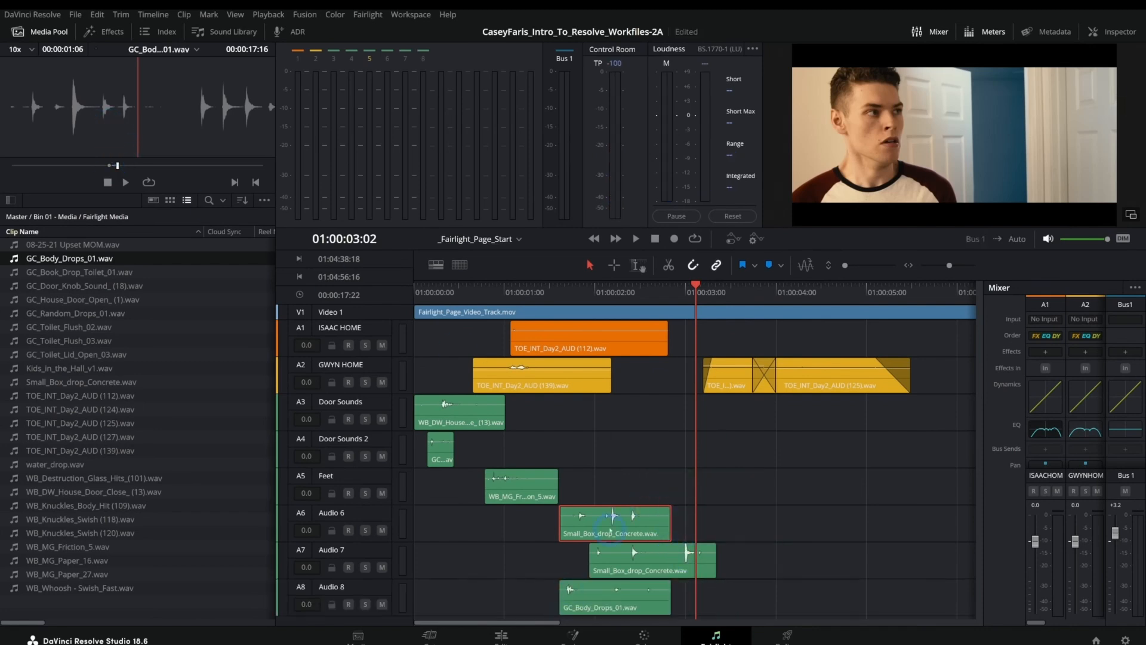
# Step: Play the scene from about 01:00:01:07 with the three layered drop effects
pyautogui.click(533, 292)
pyautogui.press('space')
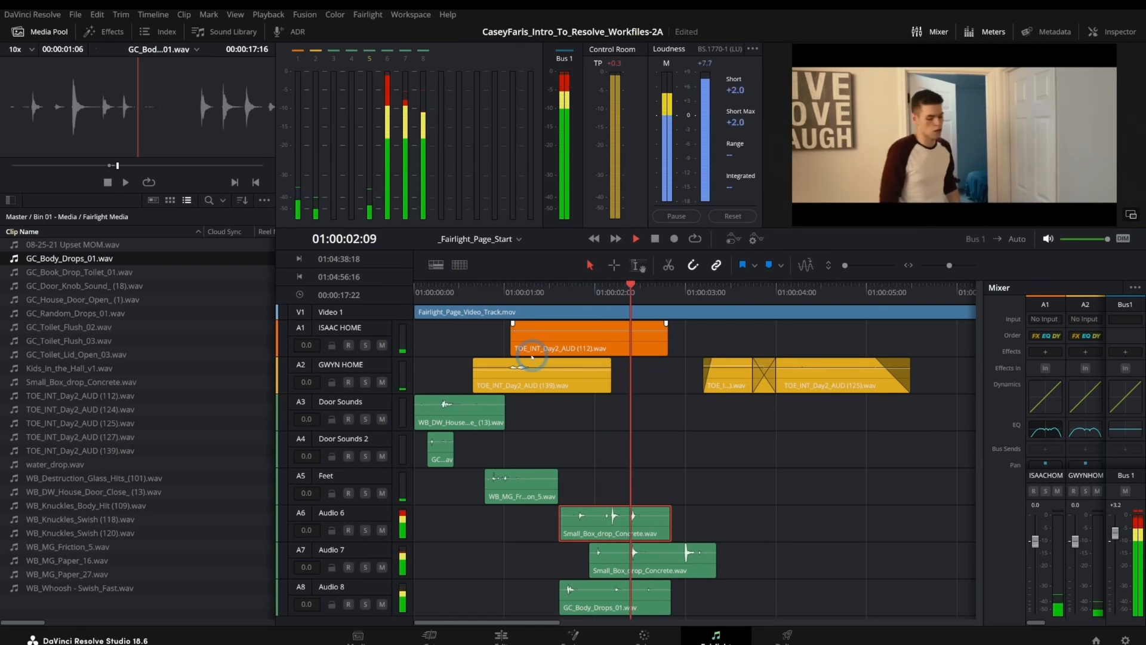
pyautogui.press('space')
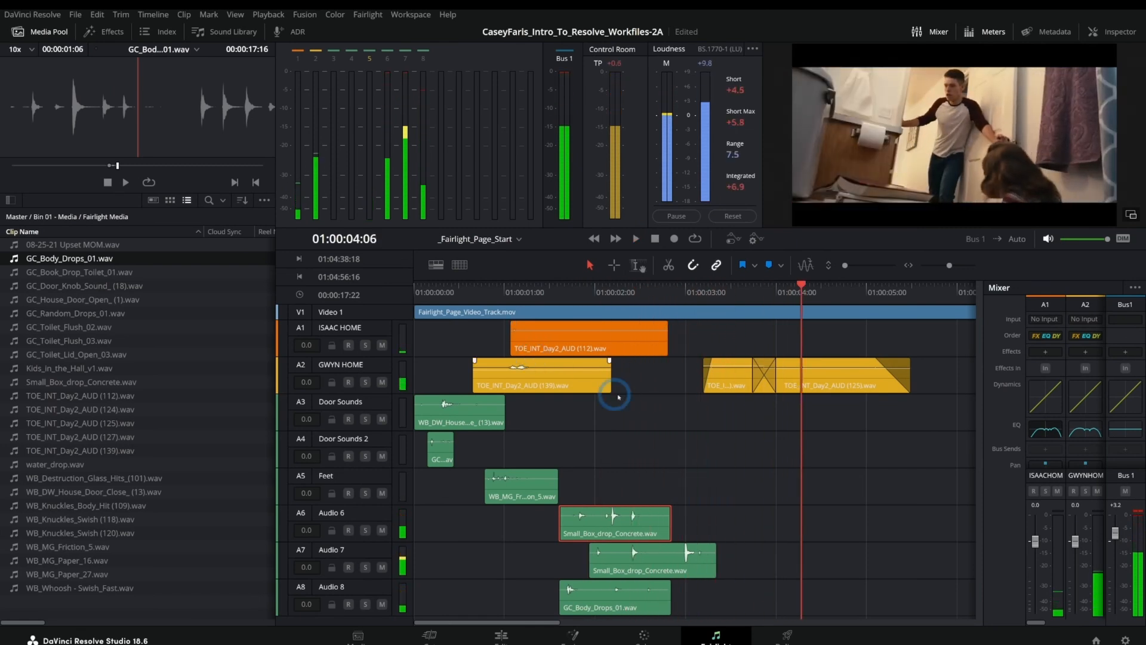
# Step: Move the drop clips on A6, A7 and A8 earlier together so the A6 and A8 clips start at about 01:00:01:01
pyautogui.click(512, 292)
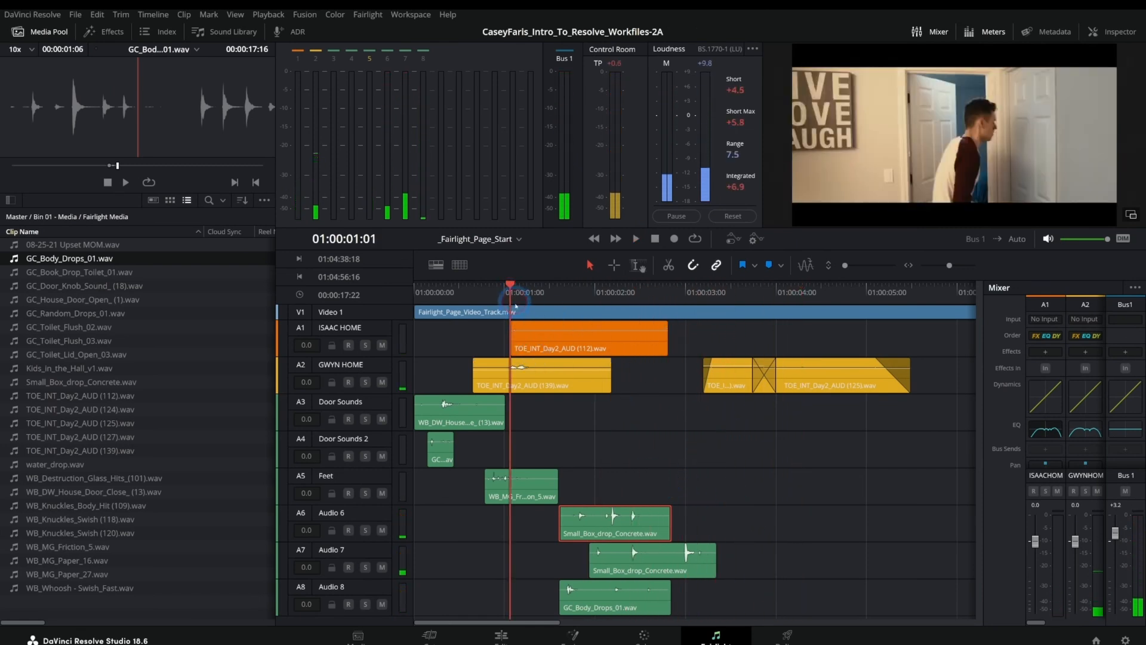
pyautogui.press('space')
pyautogui.press('space')
pyautogui.moveTo(515, 293); pyautogui.dragTo(526, 294)
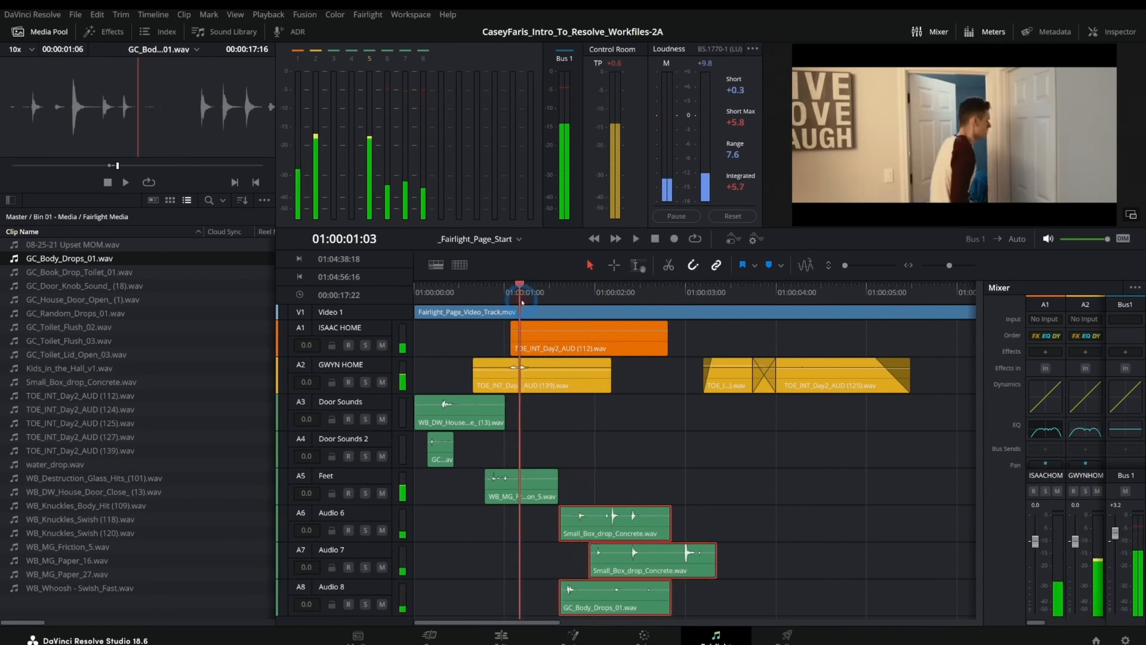
pyautogui.moveTo(644, 536); pyautogui.dragTo(595, 532)
# Step: Play the passage from about 01:00:00:16 with the shifted drop effects and deselect the clips
pyautogui.click(475, 288)
pyautogui.press('space')
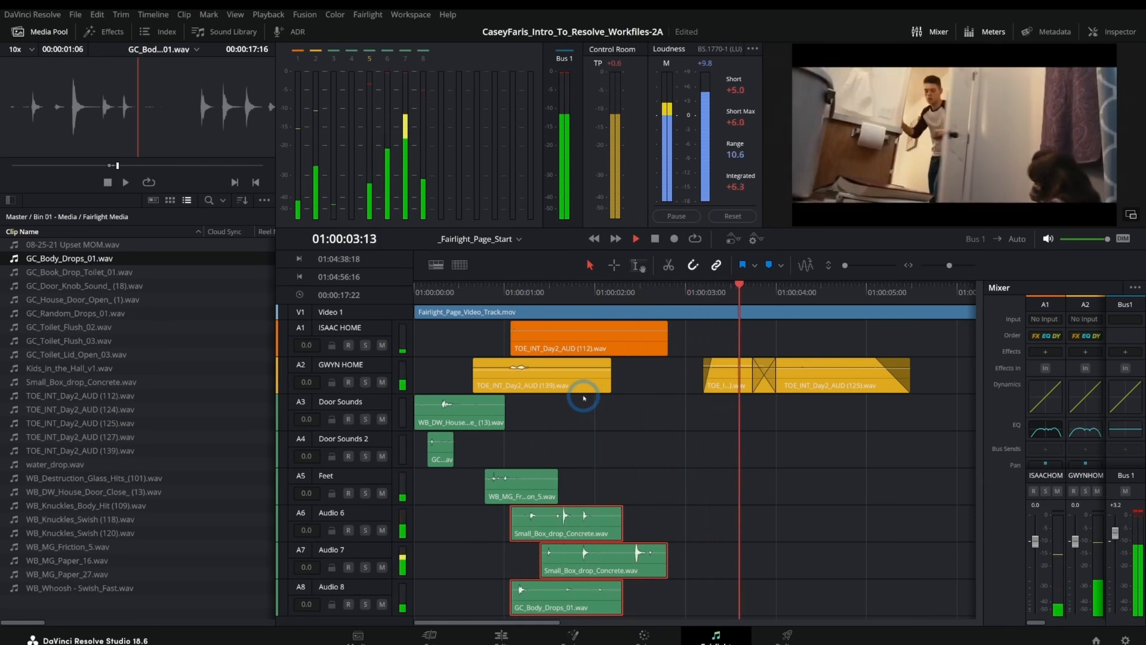
pyautogui.press('space')
pyautogui.click(660, 390)
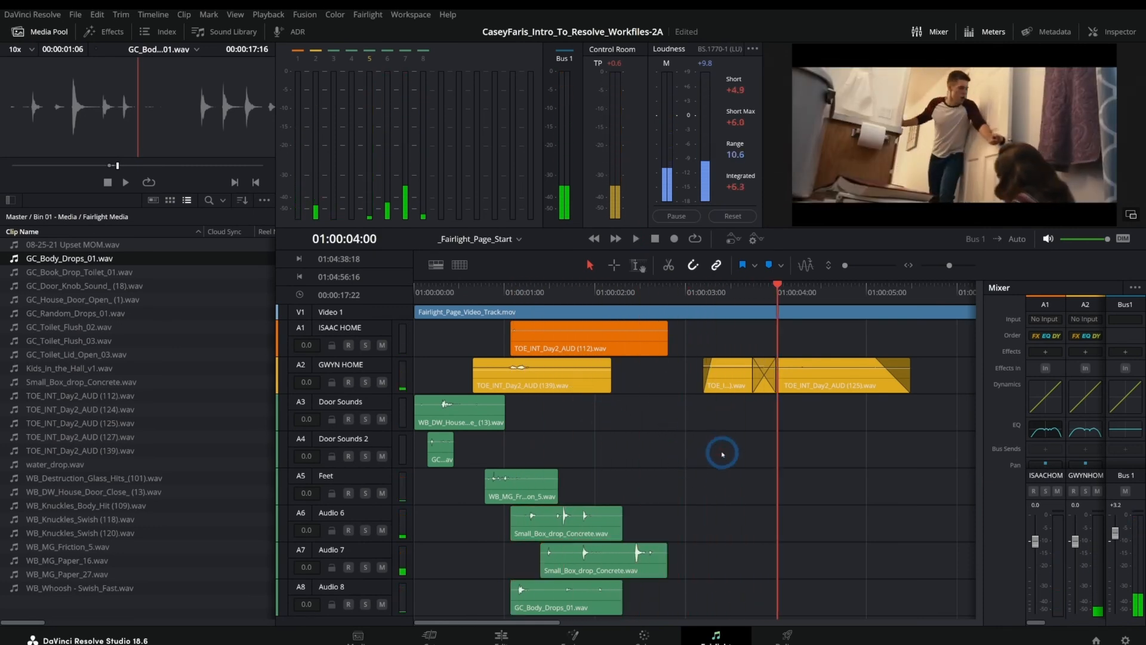
# Step: Rename tracks A6, A7 and A8 as Drops1, Drops2 and Drops3
pyautogui.doubleClick(350, 514)
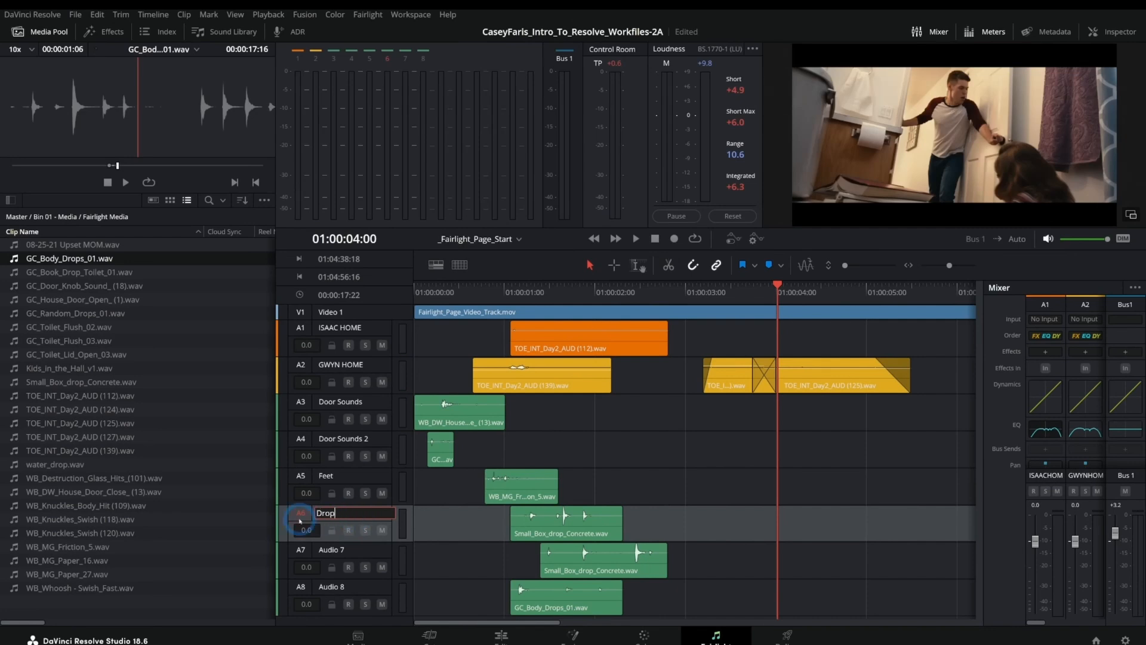
pyautogui.write('Drops1')
pyautogui.doubleClick(339, 550)
pyautogui.write('D')
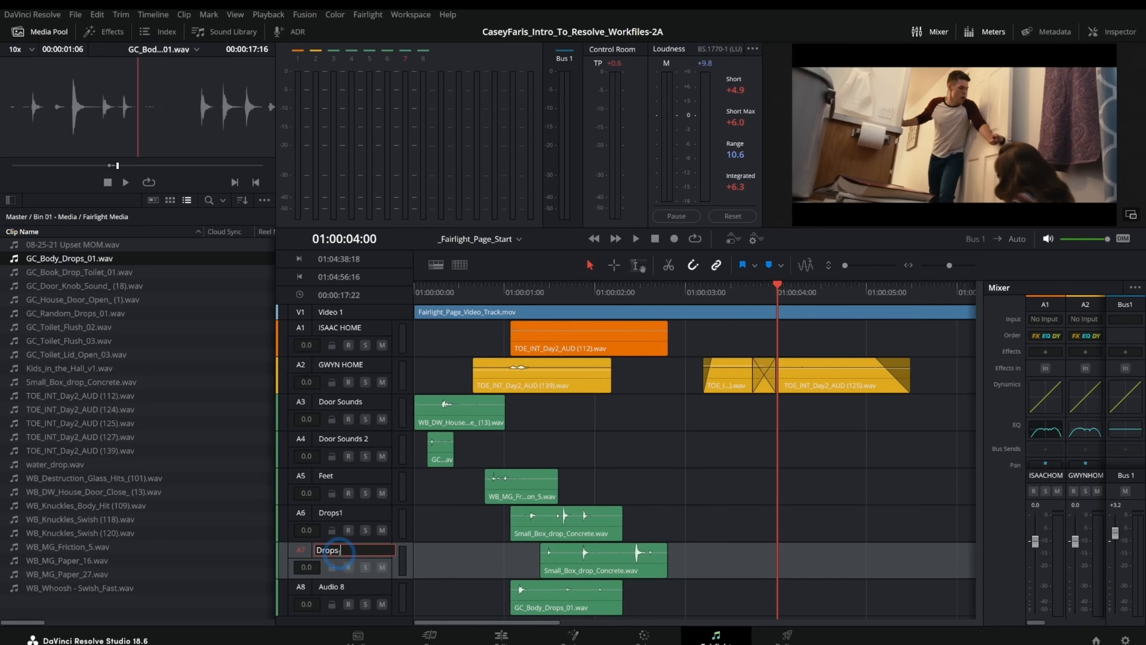
pyautogui.doubleClick(337, 590)
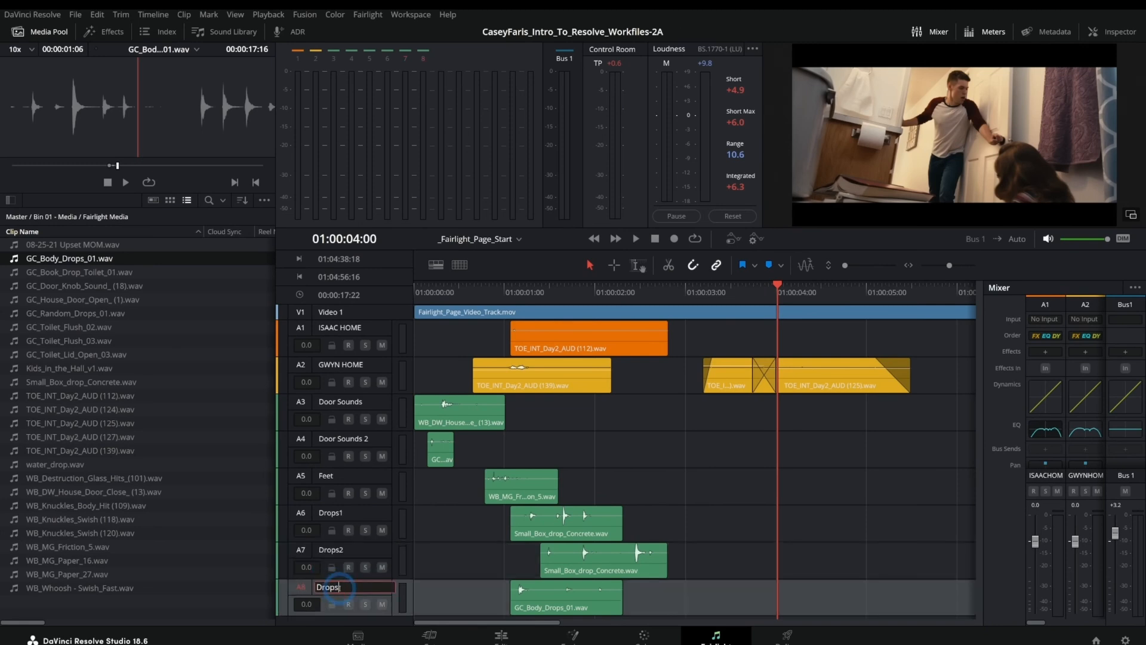
# Step: Change the track color of Drops1, Drops2 and Drops3 to teal together, and clear the track selection
pyautogui.click(372, 514)
pyautogui.keyDown('shift'); pyautogui.click(364, 585); pyautogui.keyUp('shift')
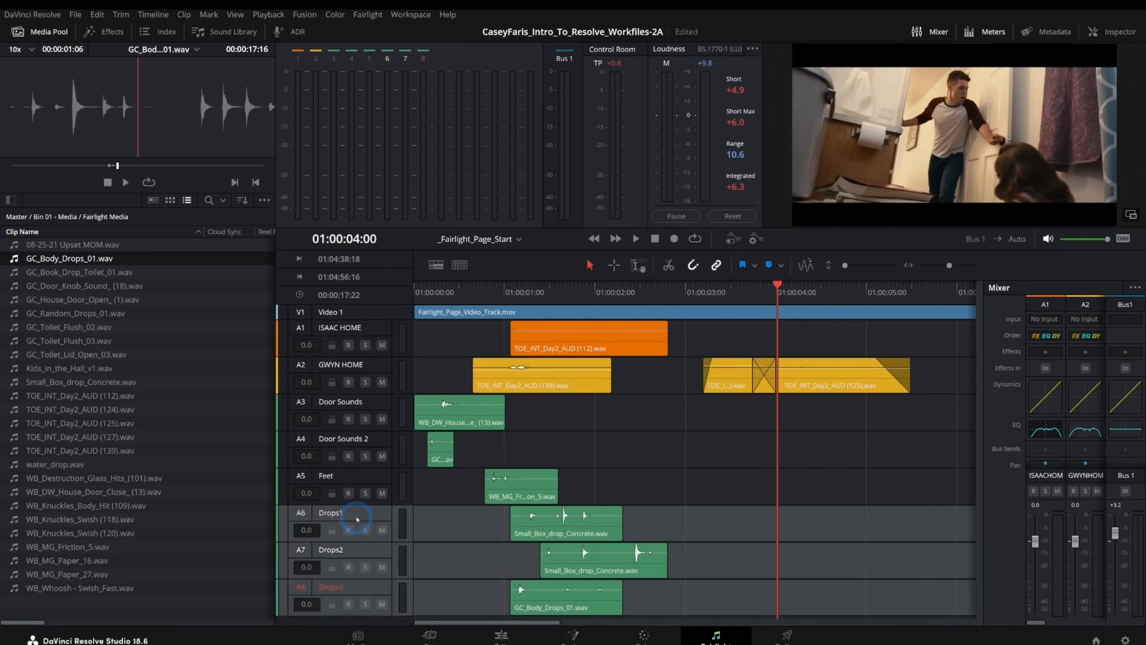
pyautogui.rightClick(357, 518)
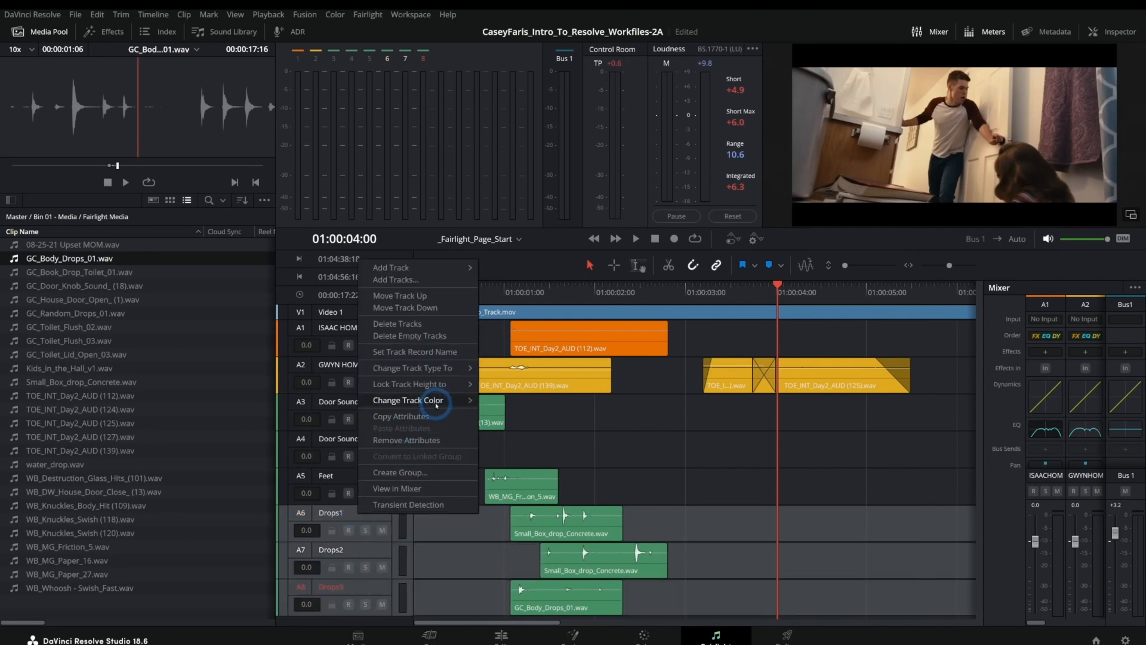
pyautogui.click(436, 405)
pyautogui.click(525, 505)
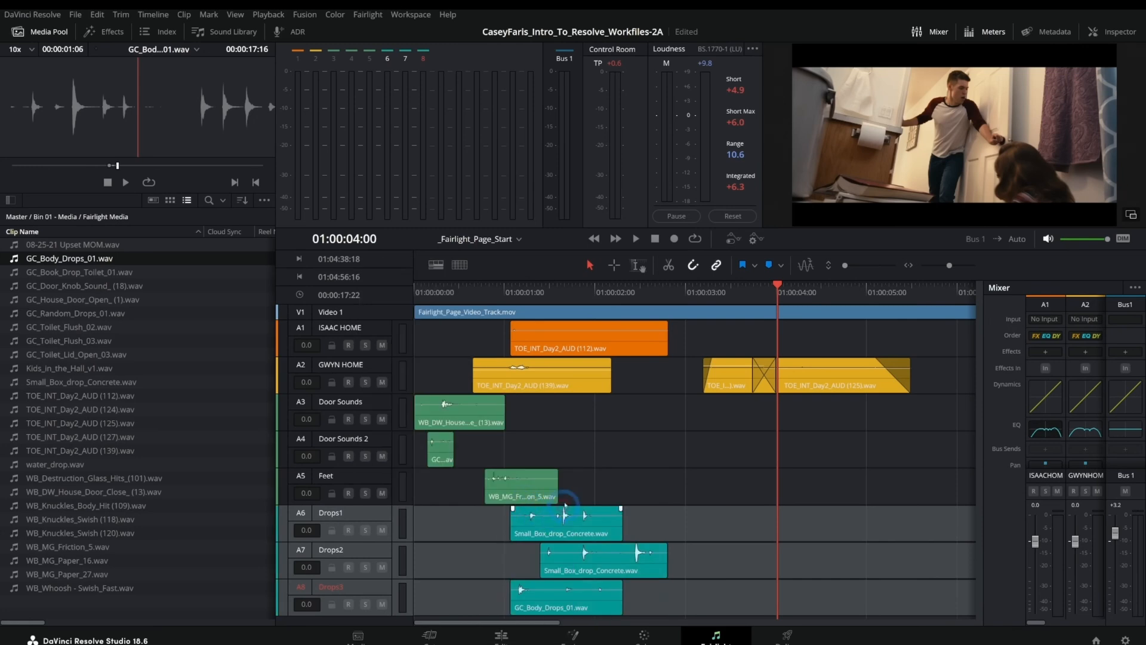
pyautogui.click(619, 459)
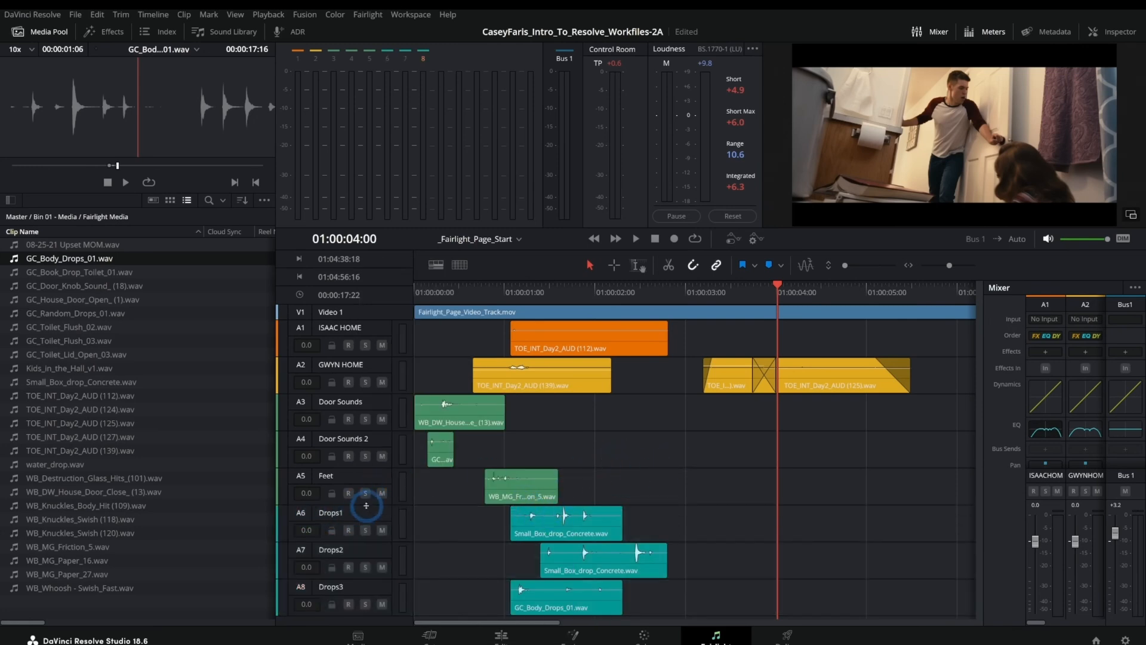
# Step: Shrink the track heights, park the playhead at 01:00:02:14 and switch to the _Fairlight_Page_Finished timeline
pyautogui.scroll(-2, 366, 506)
pyautogui.scroll(-2, 406, 514)
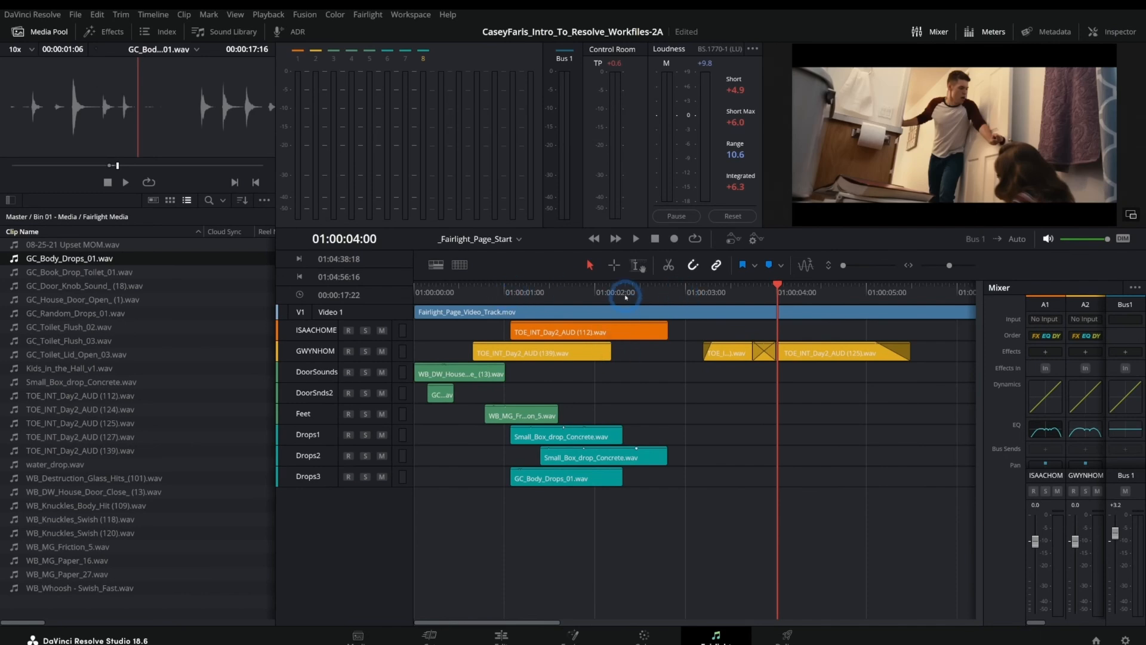
pyautogui.click(651, 295)
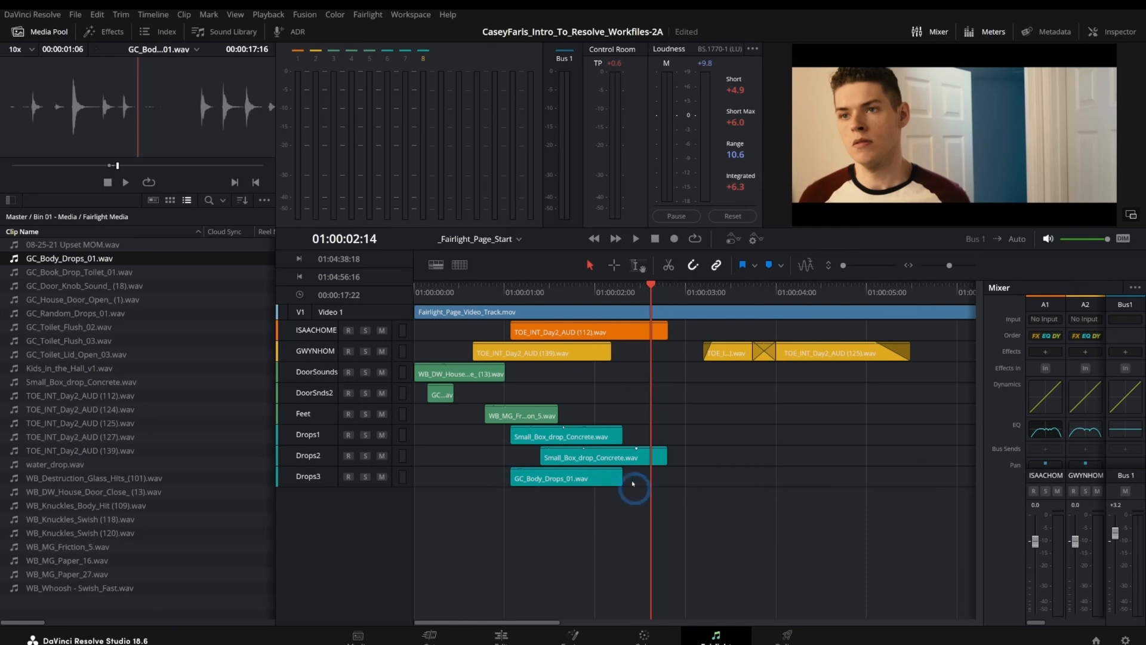
pyautogui.click(513, 239)
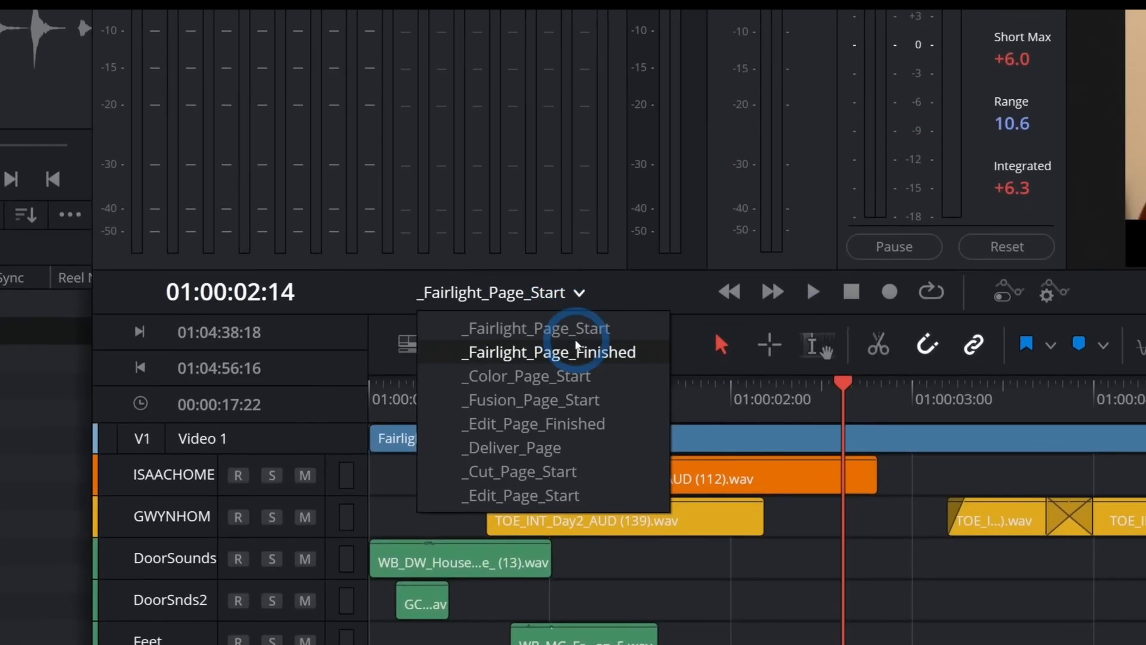
pyautogui.click(519, 267)
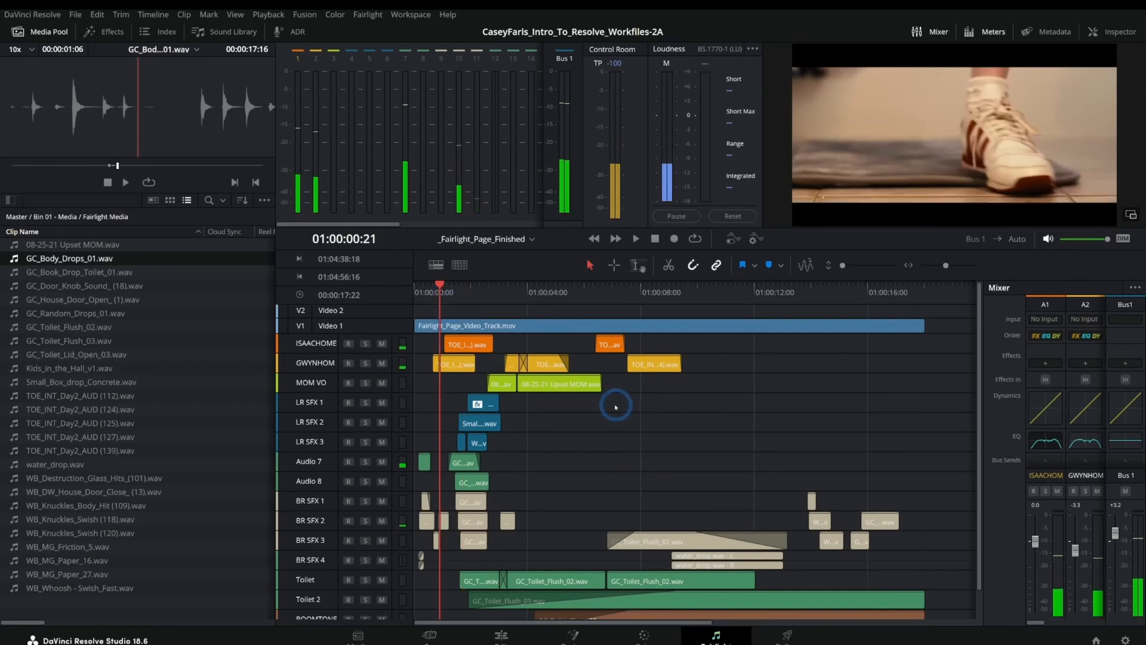
# Step: Hide the Media Pool, select the MOM VO clips and play that track soloed from about 01:00:02:13
pyautogui.scroll(-1, 616, 407)
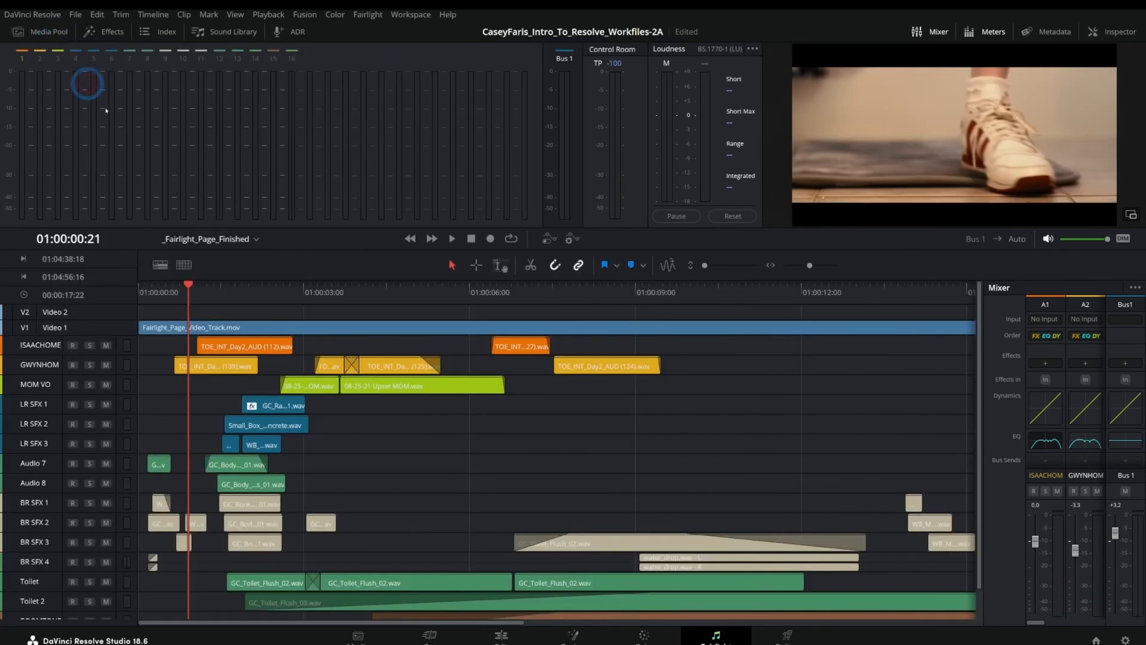
pyautogui.scroll(2, 464, 402)
pyautogui.moveTo(716, 343); pyautogui.dragTo(562, 344)
pyautogui.moveTo(590, 408); pyautogui.dragTo(276, 430)
pyautogui.click(279, 292)
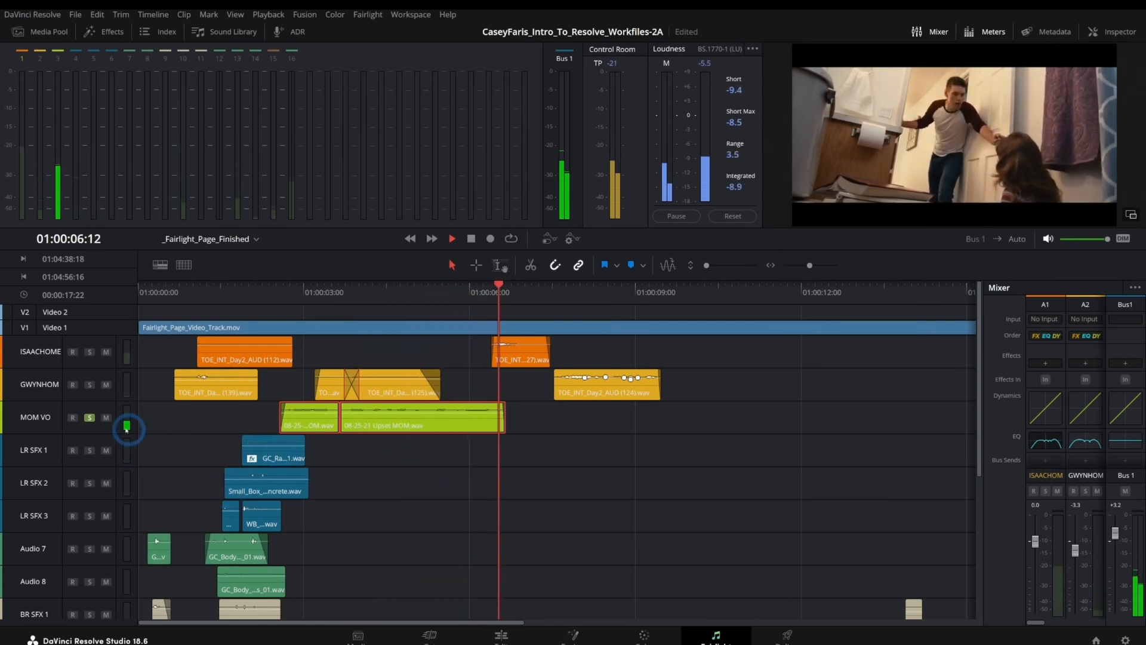
pyautogui.press('space')
# Step: Play the finished timeline's full mix from 01:00:00:00, looking through the effect tracks
pyautogui.click(217, 293)
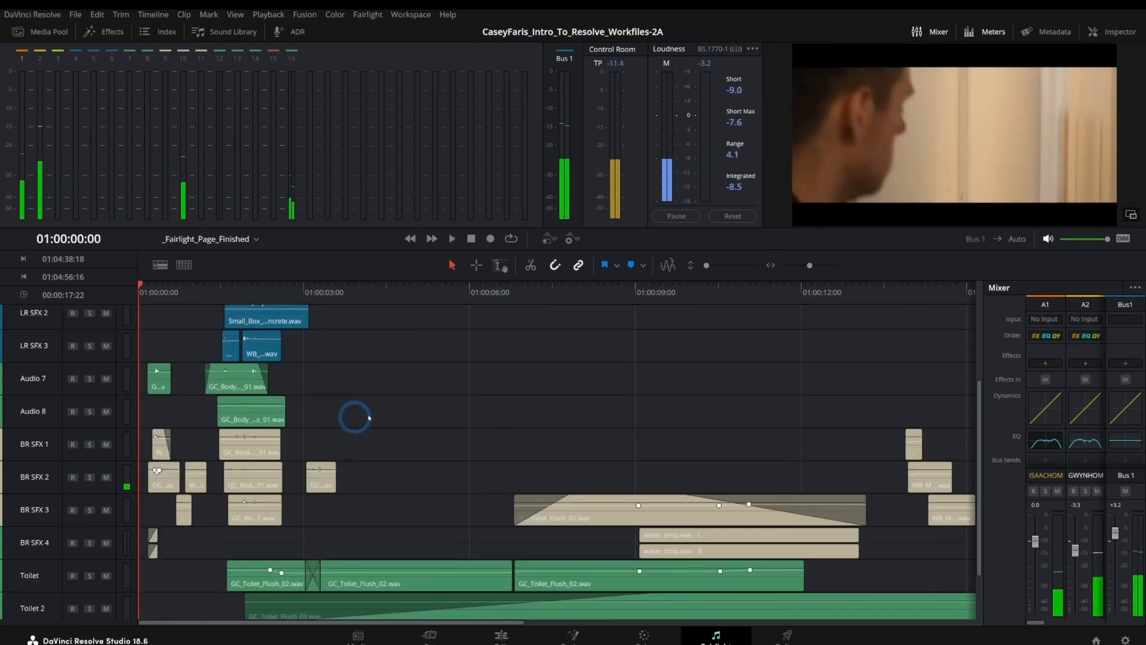
pyautogui.scroll(5, 265, 442)
pyautogui.scroll(-5, 257, 437)
pyautogui.scroll(5, 281, 439)
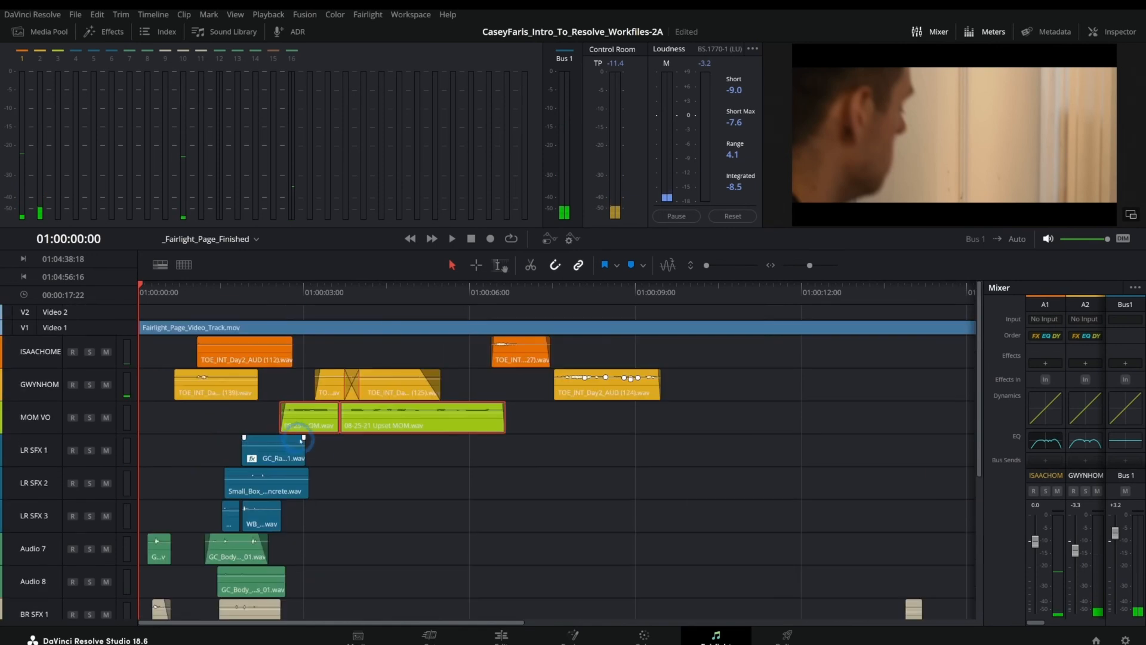
pyautogui.scroll(-2, 321, 448)
pyautogui.press('space')
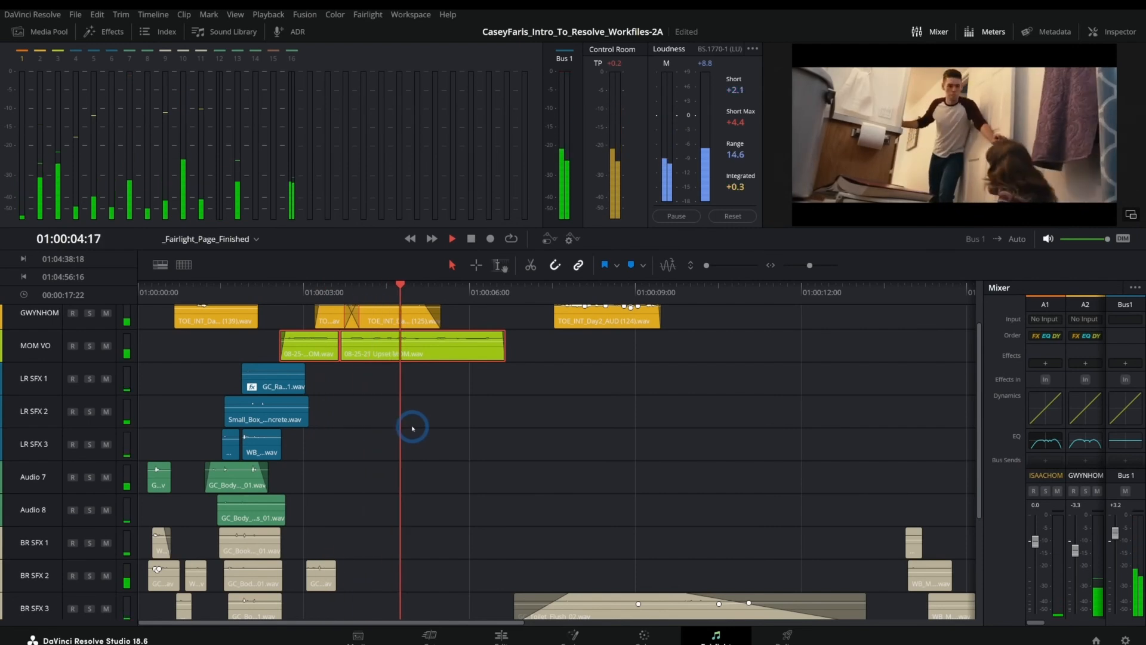
# Step: Scrub the background sounds from about 01:00:05:00 to 01:00:09:21, selecting the Toilet clips and those on Toilet 2 and ROOMTONE
pyautogui.scroll(-5, 410, 430)
pyautogui.moveTo(848, 494); pyautogui.dragTo(213, 514)
pyautogui.moveTo(414, 293); pyautogui.dragTo(552, 289)
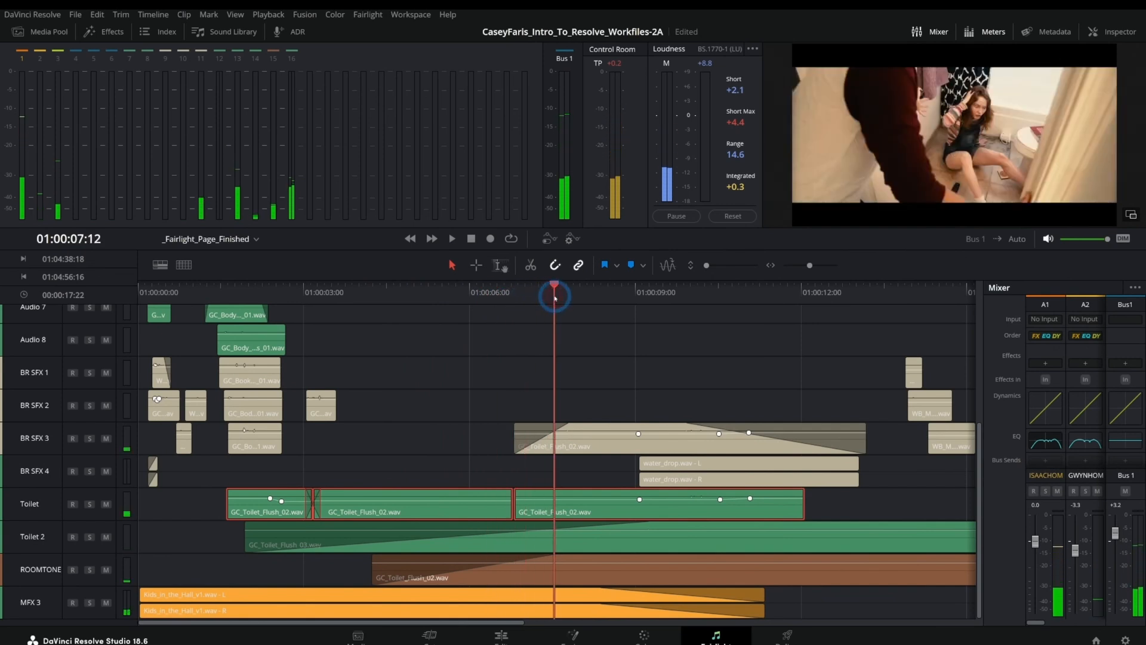
pyautogui.click(684, 291)
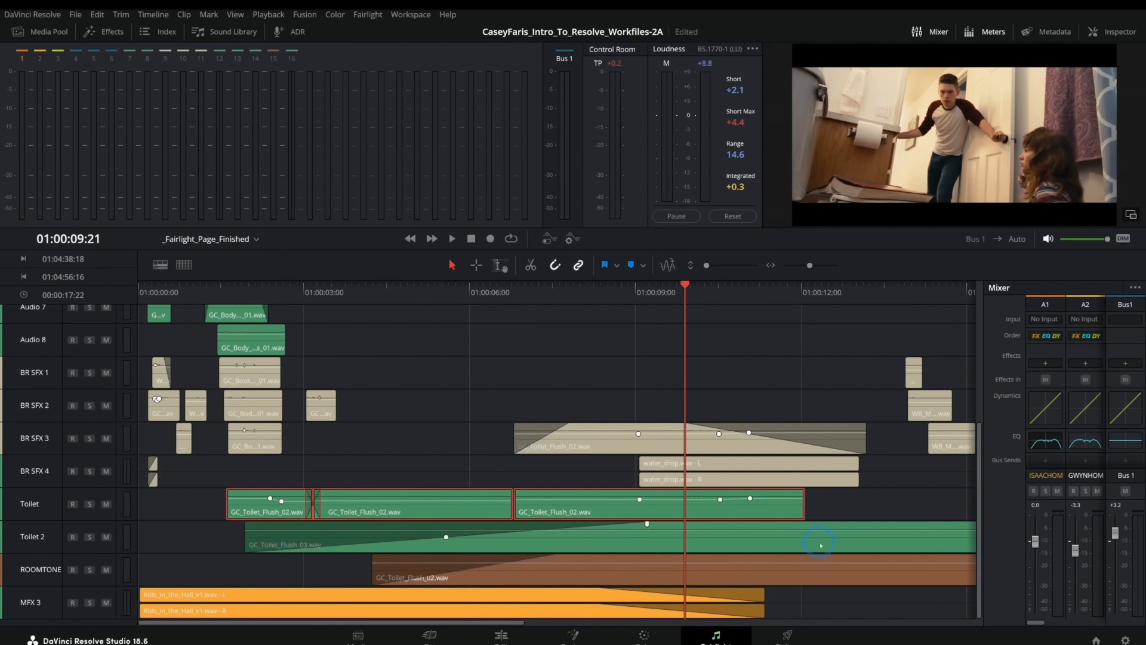
pyautogui.moveTo(857, 592); pyautogui.dragTo(617, 575)
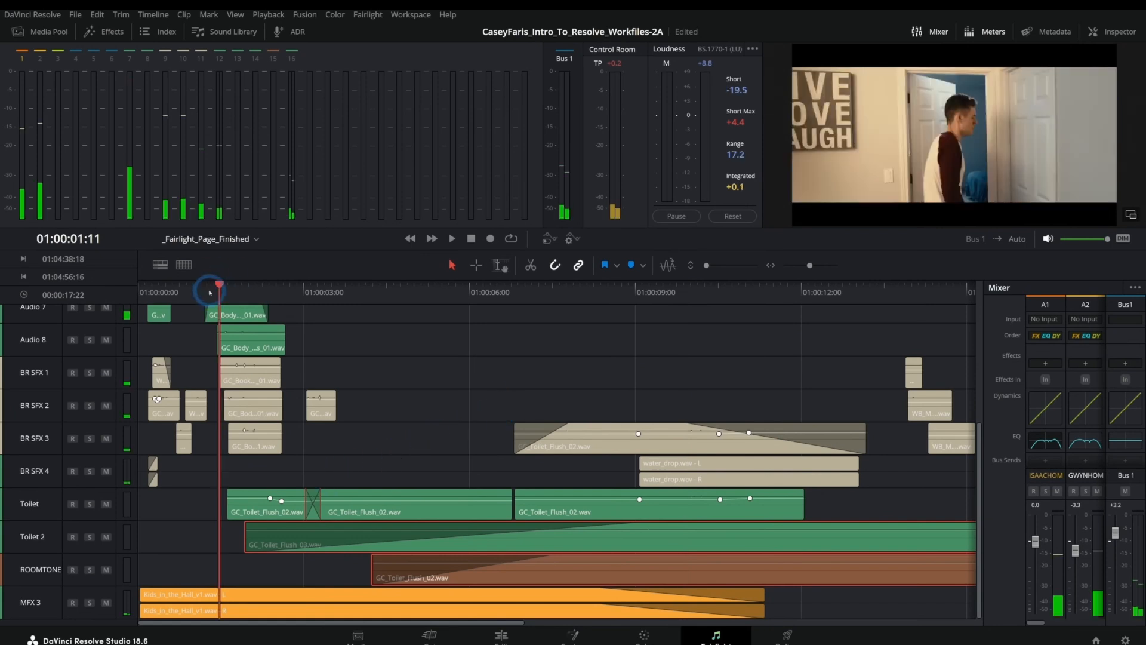
# Step: Solo the MFX 3 music track and play it from the start of the timeline
pyautogui.moveTo(202, 292); pyautogui.dragTo(142, 294)
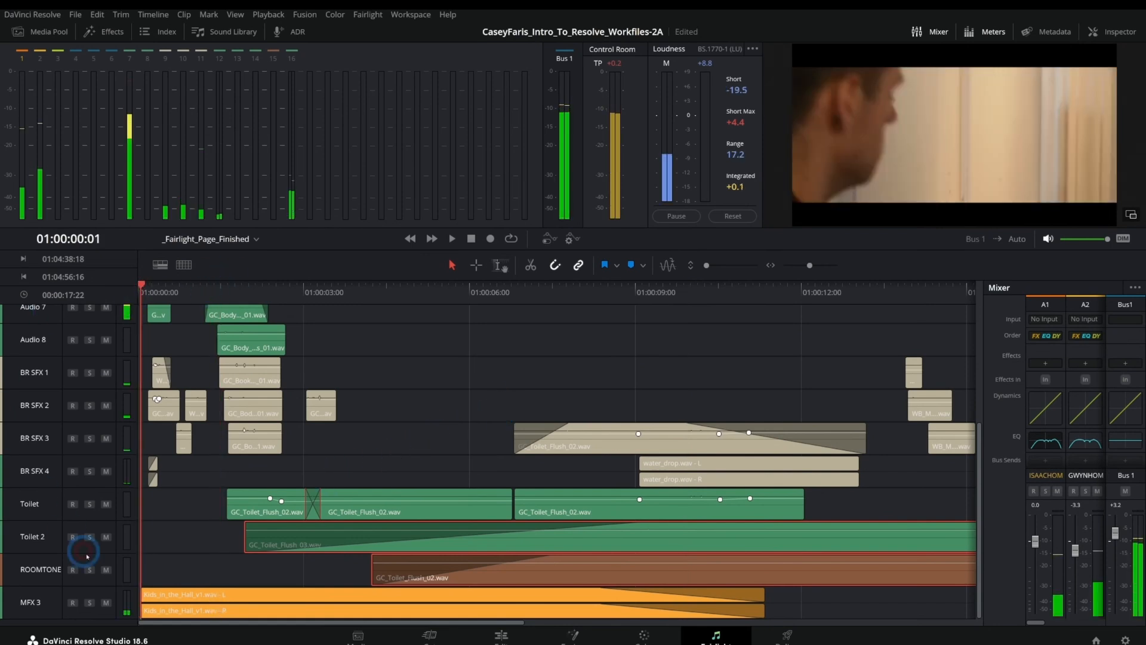
pyautogui.click(89, 601)
pyautogui.press('space')
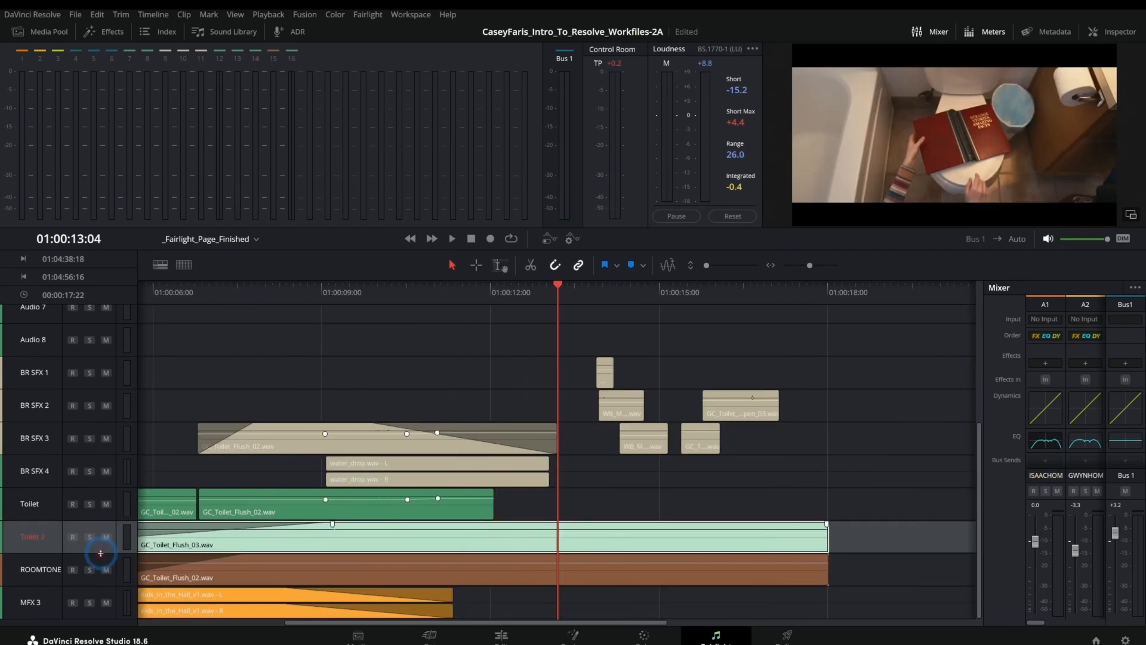
# Step: Make the Toilet 2 track taller and play the ending's bathroom effects from 01:00:14:00
pyautogui.moveTo(102, 552); pyautogui.dragTo(105, 589)
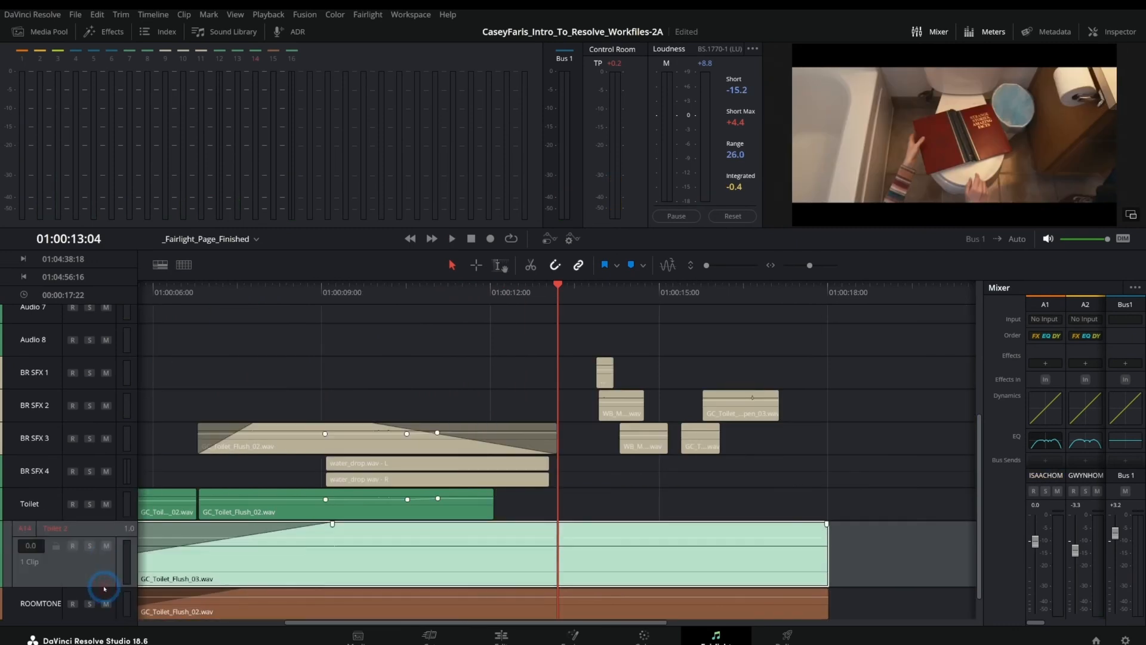
pyautogui.click(608, 452)
pyautogui.click(606, 292)
pyautogui.scroll(3, 644, 358)
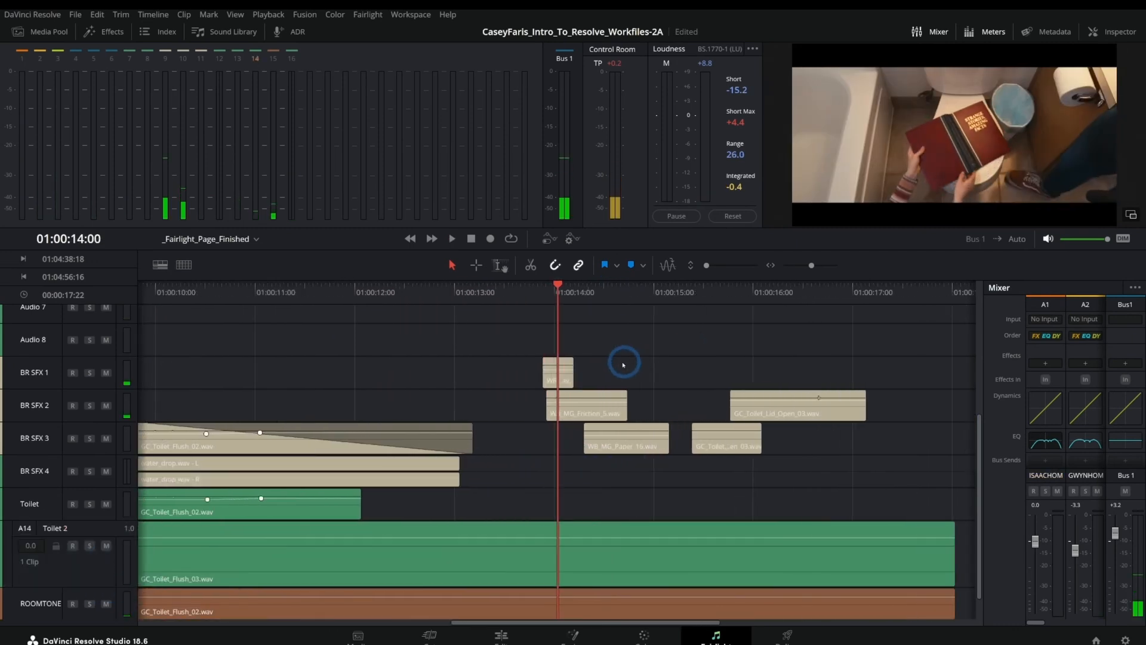
pyautogui.scroll(3, 623, 365)
pyautogui.press('space')
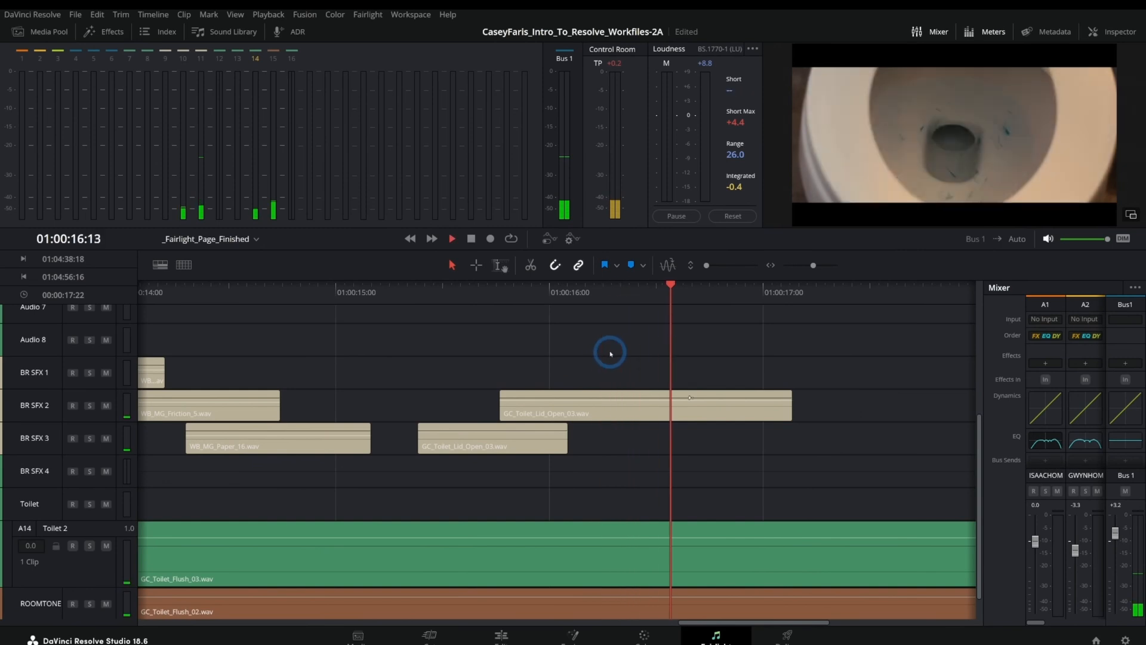
pyautogui.press('space')
# Step: Add a mono track below MOM VO and move both 08-25-21 Upset MOM.wav clips onto it
pyautogui.scroll(-5, 594, 383)
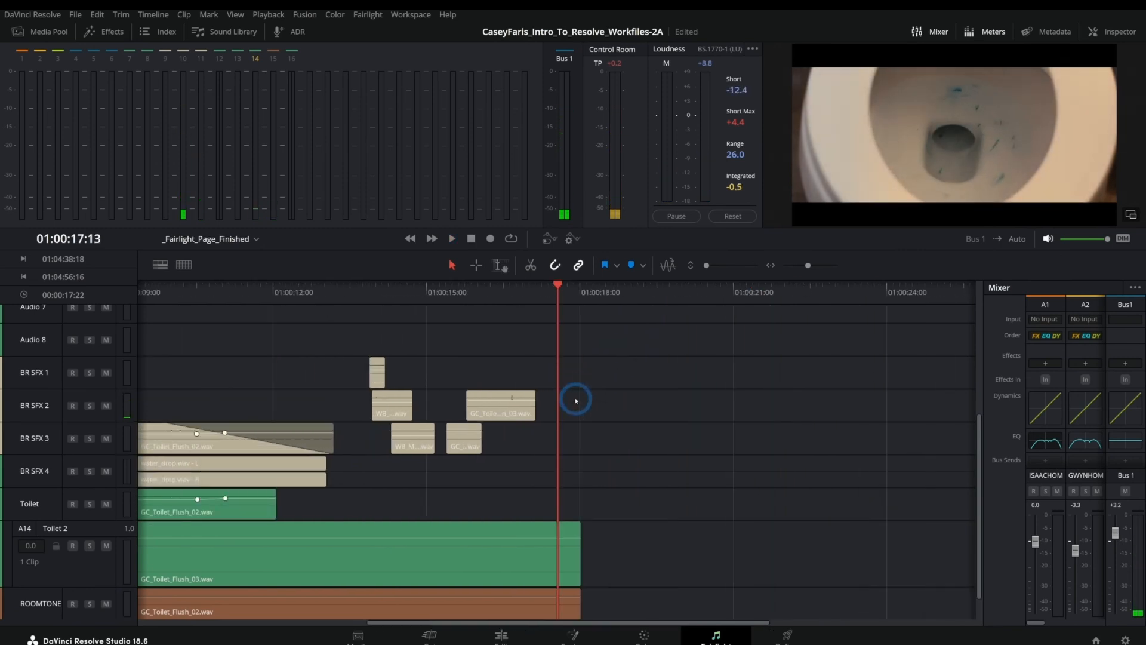
pyautogui.scroll(-1, 577, 403)
pyautogui.hscroll(-3, 597, 470)
pyautogui.hotkey('shift', 'z')
pyautogui.scroll(-4, 597, 406)
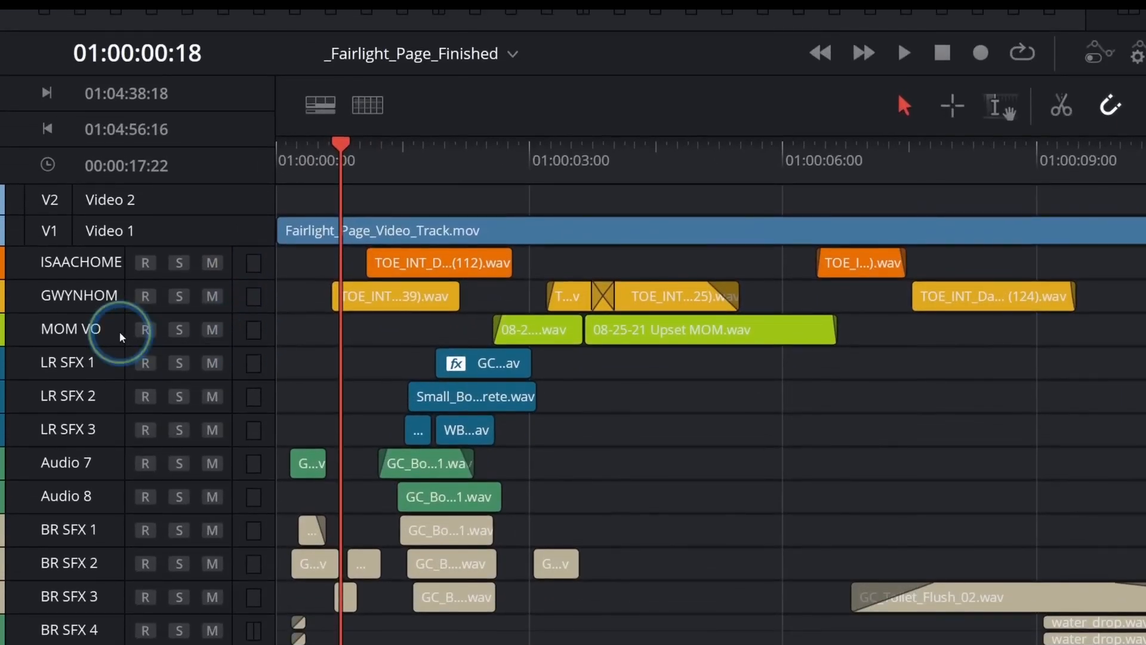
pyautogui.rightClick(121, 337)
pyautogui.moveTo(317, 349)
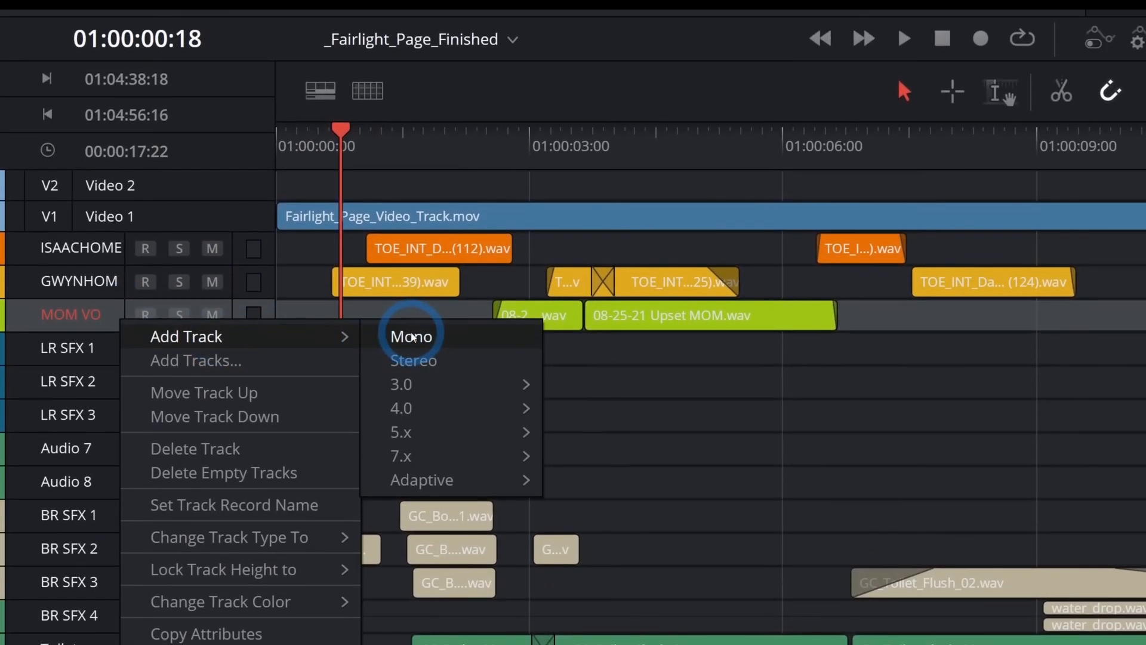
pyautogui.click(412, 337)
pyautogui.moveTo(525, 317); pyautogui.dragTo(555, 327)
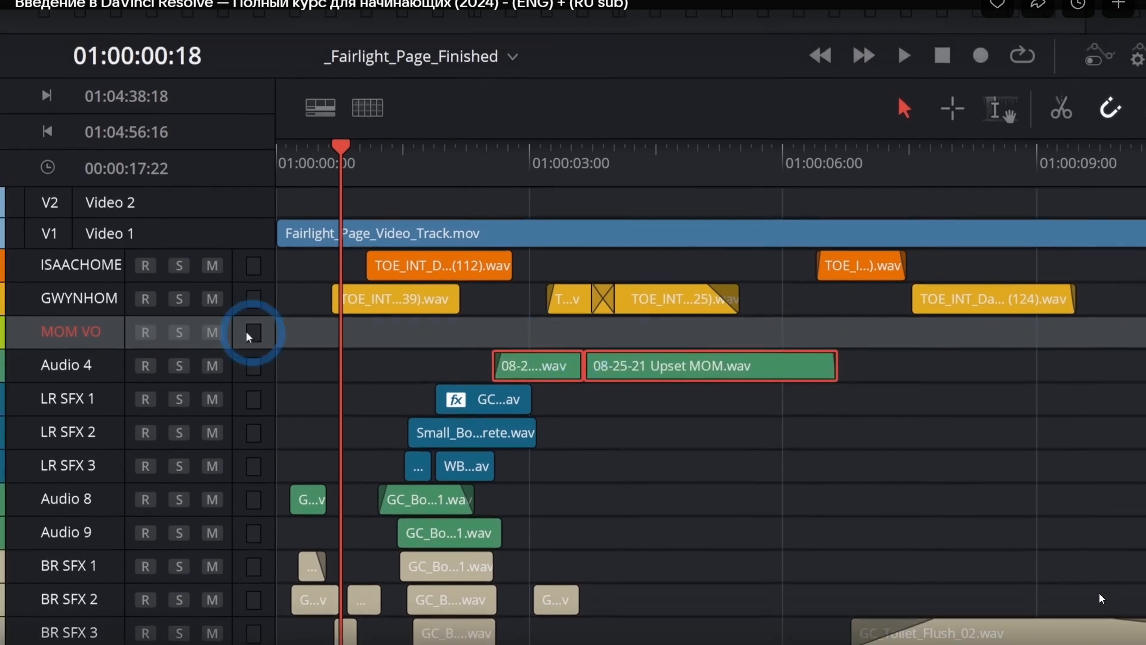
# Step: Solo the Audio 4 track, make it taller and play its voice clips from about 01:00:02:13
pyautogui.click(179, 359)
pyautogui.press('space')
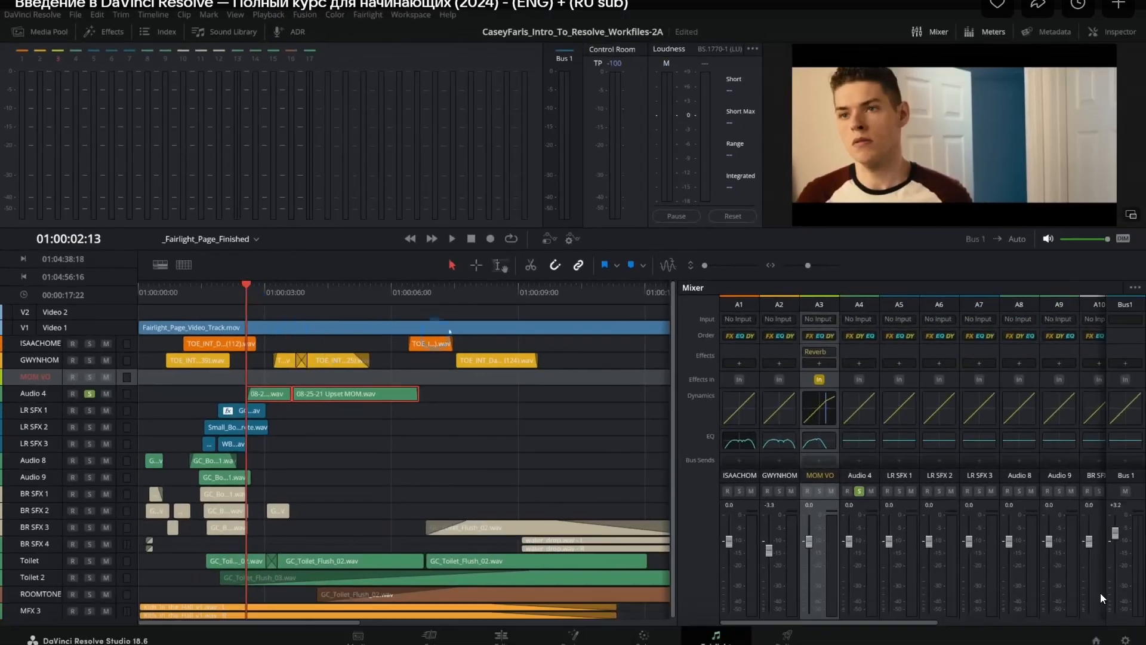
pyautogui.moveTo(109, 401); pyautogui.dragTo(120, 447)
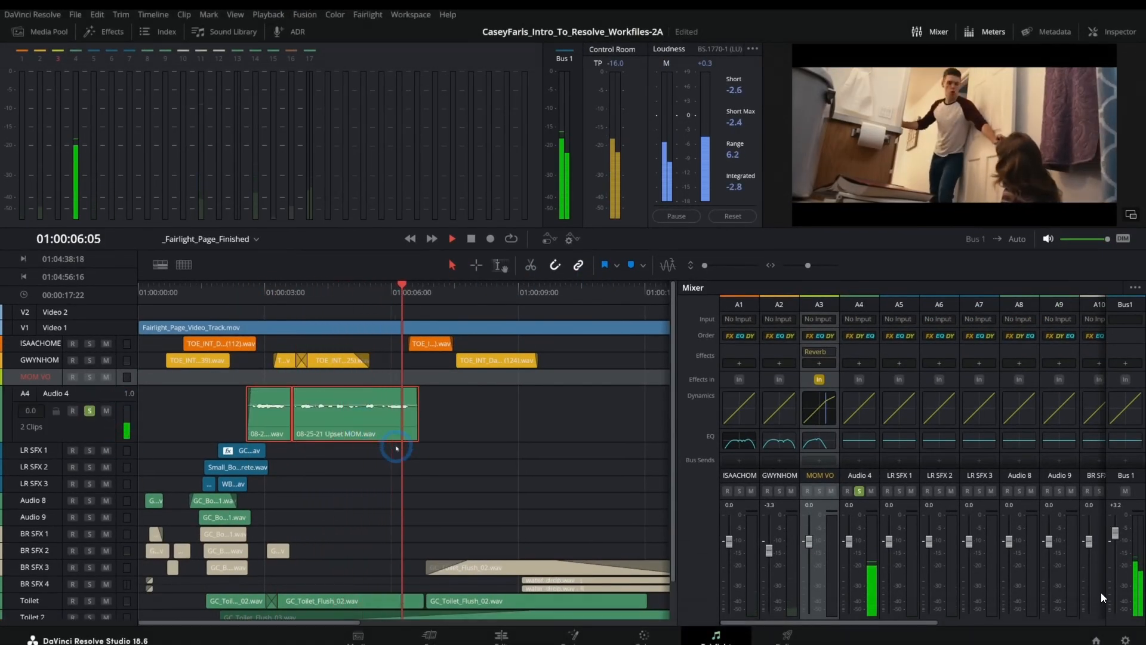
pyautogui.press('Left')
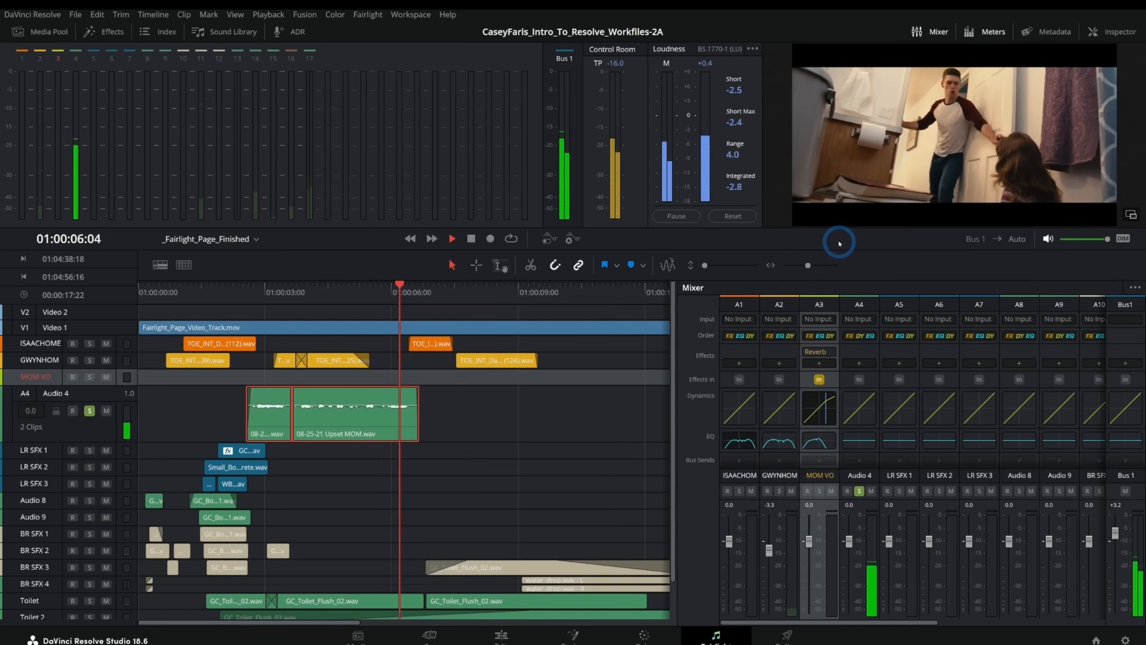
# Step: Enlarge the video viewer by widening it against the meters and extending it down over the timeline area
pyautogui.click(1042, 193)
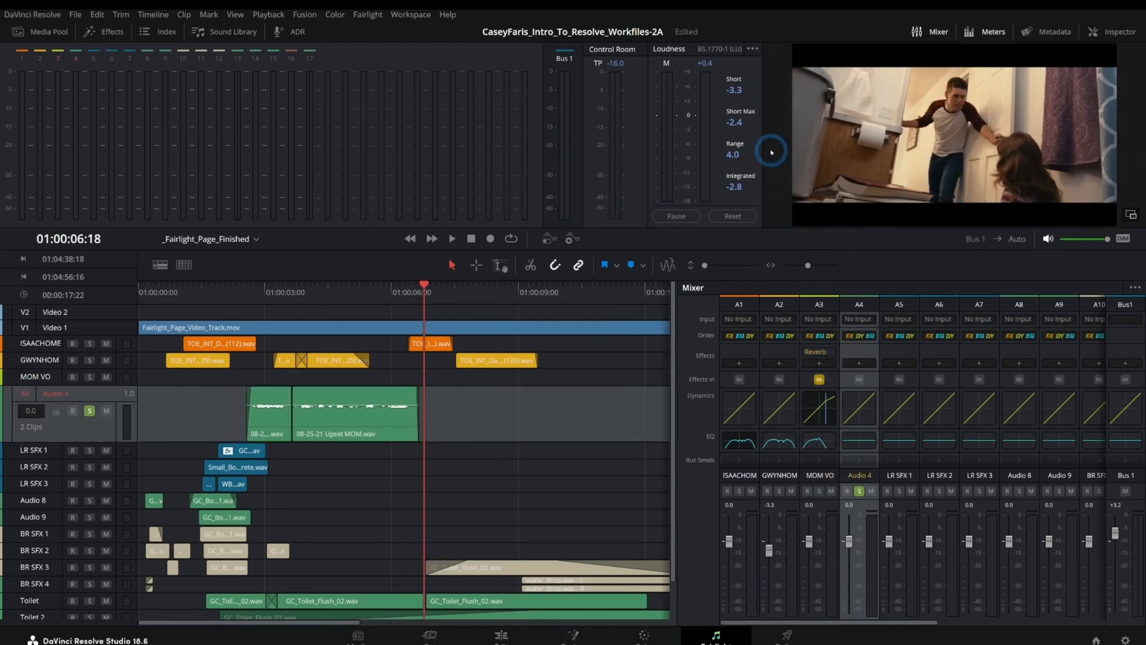
pyautogui.moveTo(761, 147); pyautogui.dragTo(564, 174)
pyautogui.moveTo(737, 248); pyautogui.dragTo(741, 370)
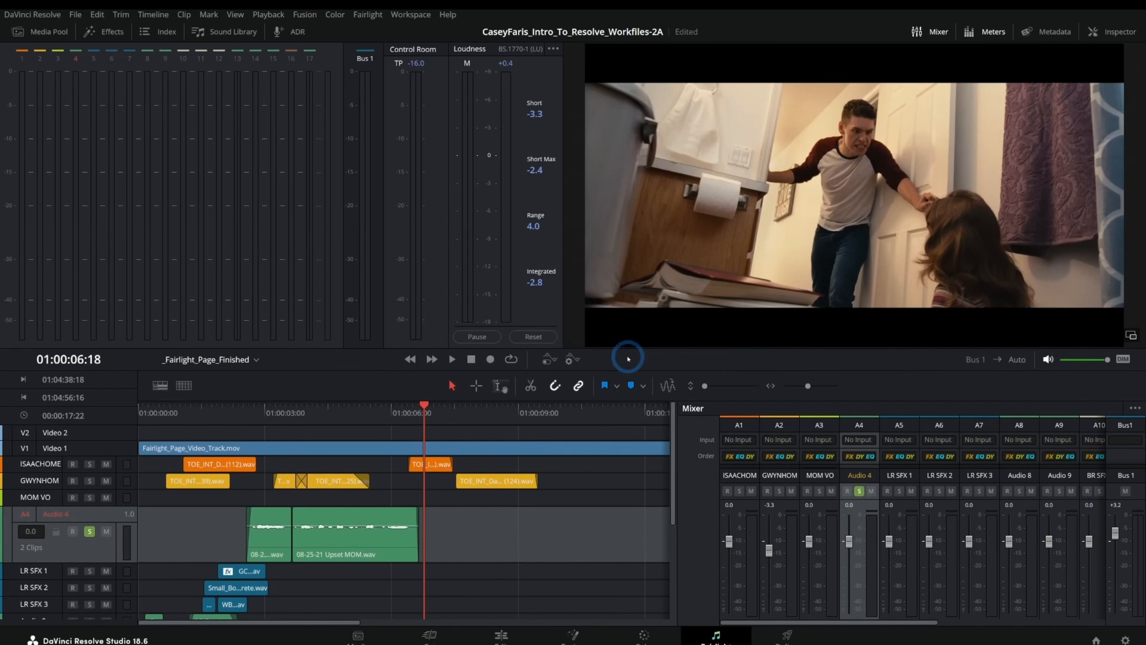
# Step: Play the soloed mother voice clips from about 01:00:02:22 to 01:00:06:14 in the larger viewer
pyautogui.click(263, 412)
pyautogui.press('space')
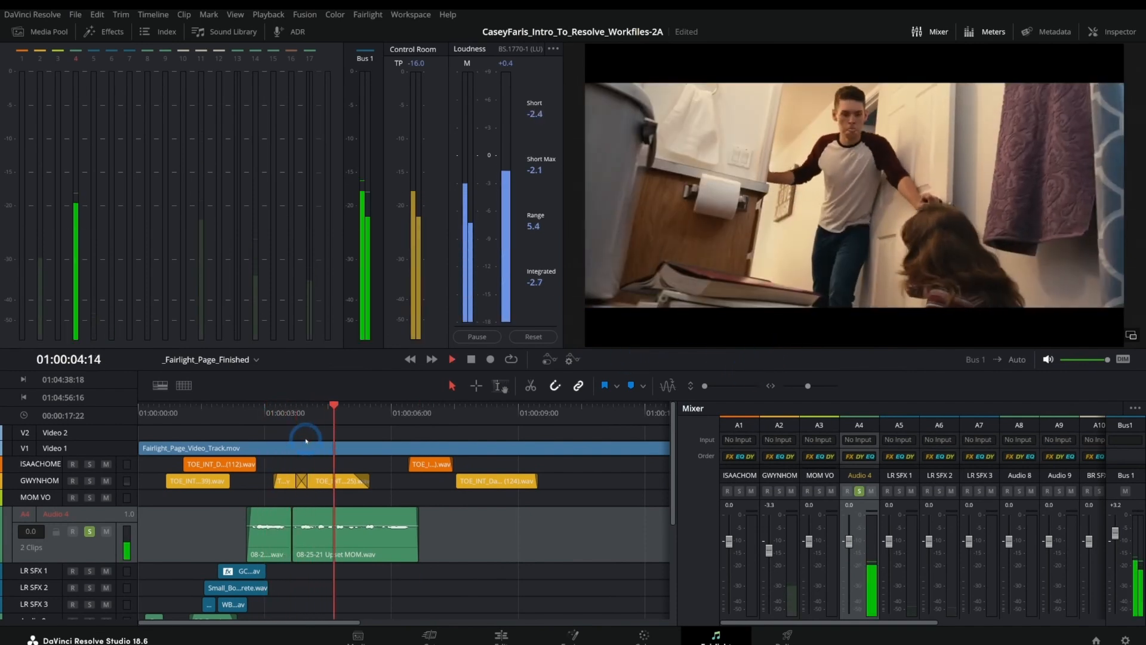
pyautogui.press('space')
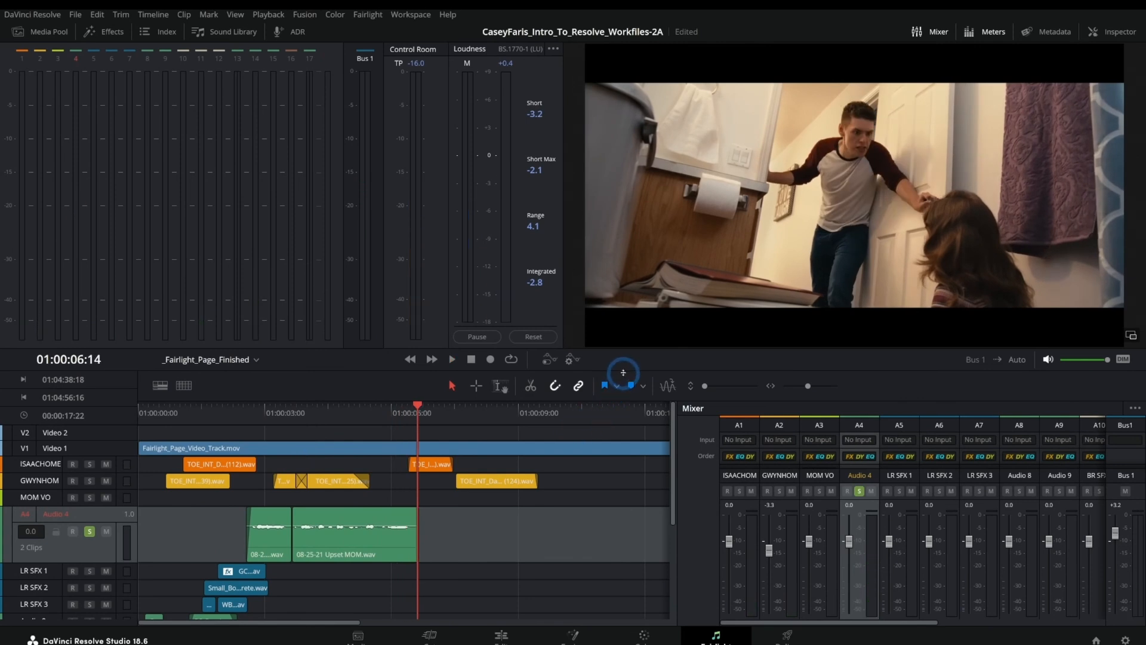
# Step: Shrink the video viewer to expose the full mixer strips and add a Reverb with the Studio2 preset to Audio 4
pyautogui.moveTo(624, 358); pyautogui.dragTo(611, 227)
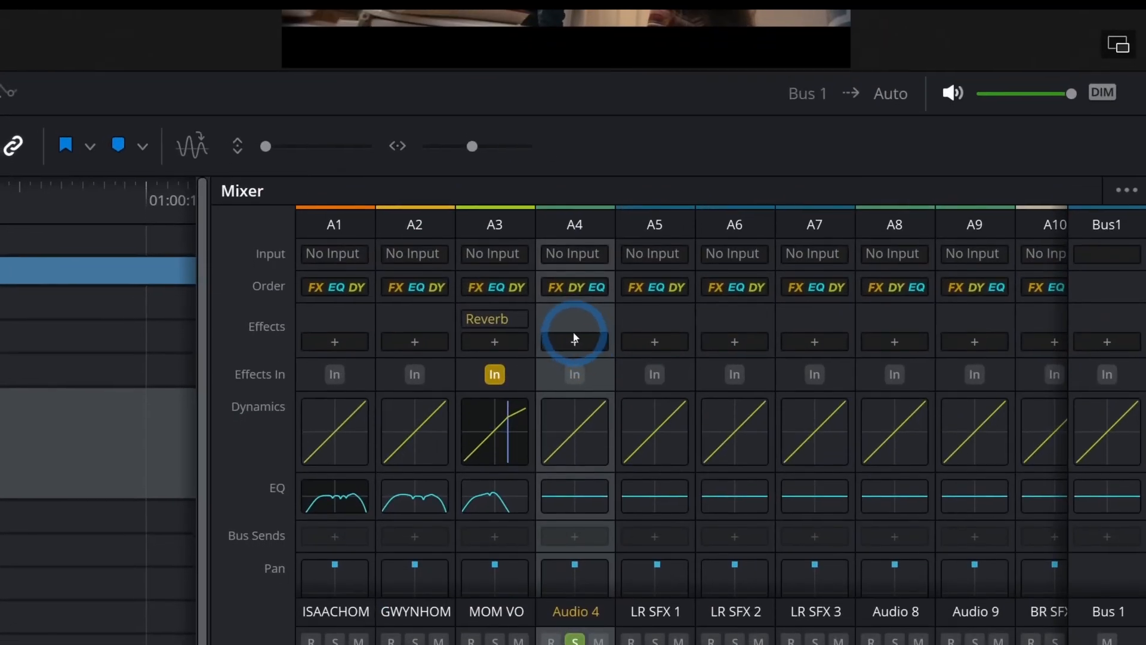
pyautogui.click(573, 329)
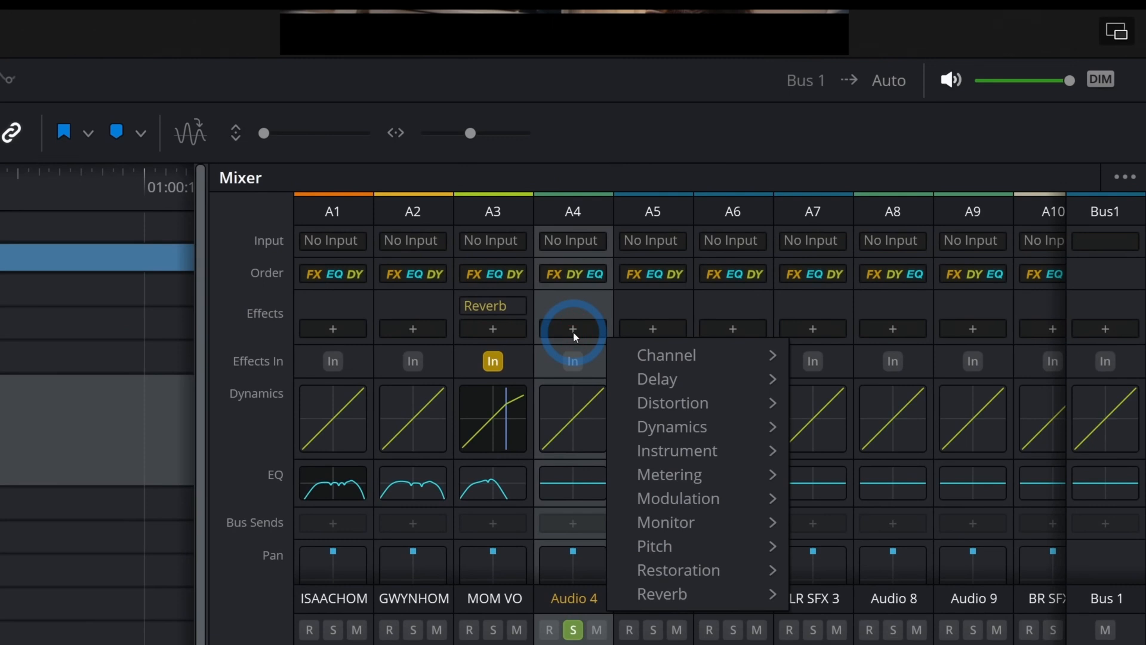
pyautogui.click(687, 431)
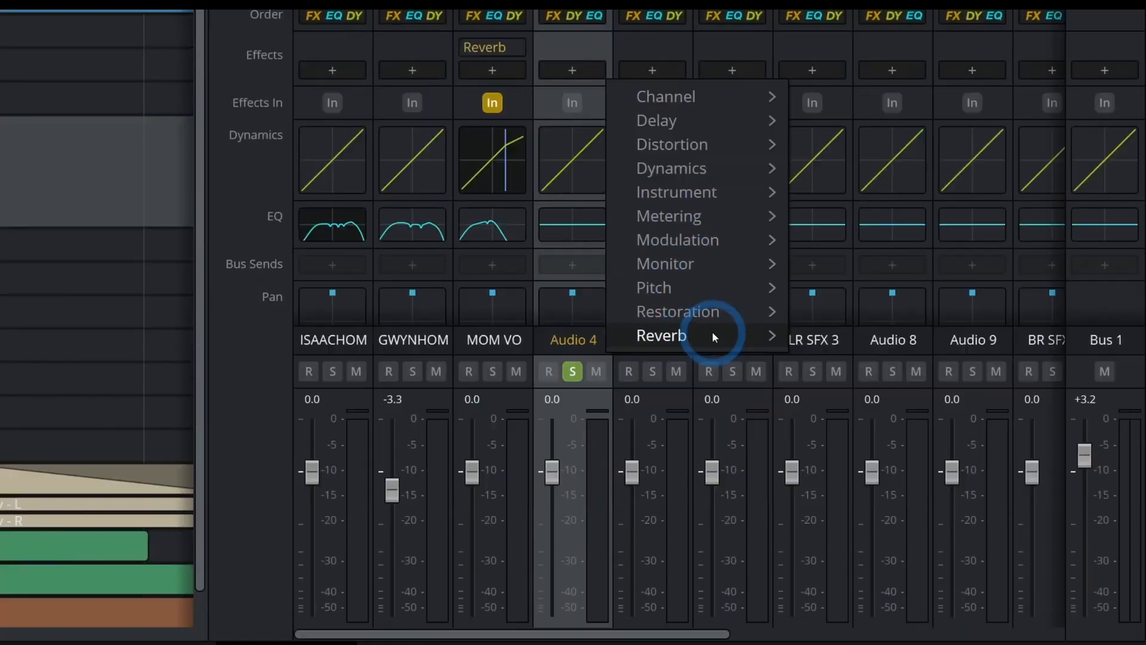
pyautogui.moveTo(713, 498)
pyautogui.click(830, 335)
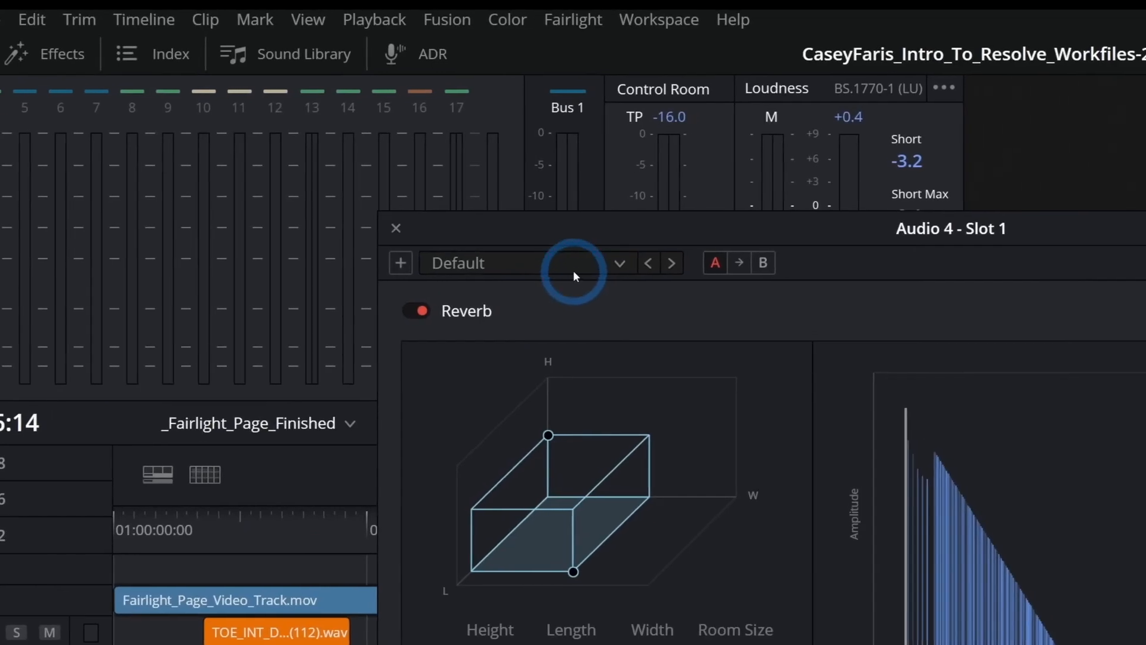
pyautogui.click(369, 140)
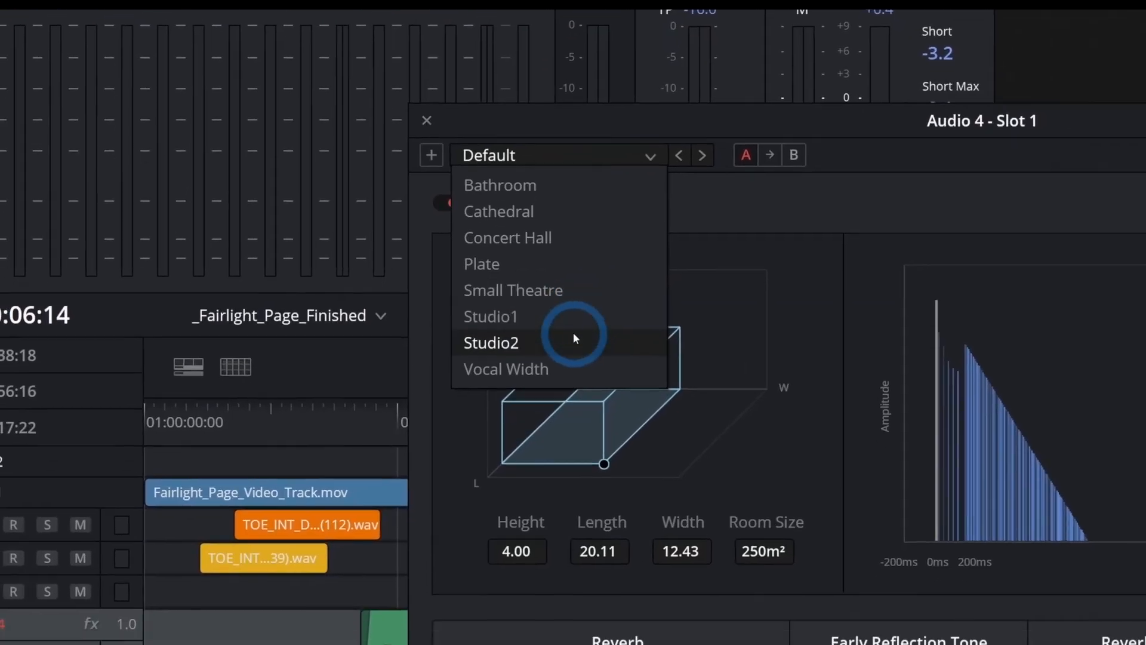
pyautogui.click(544, 448)
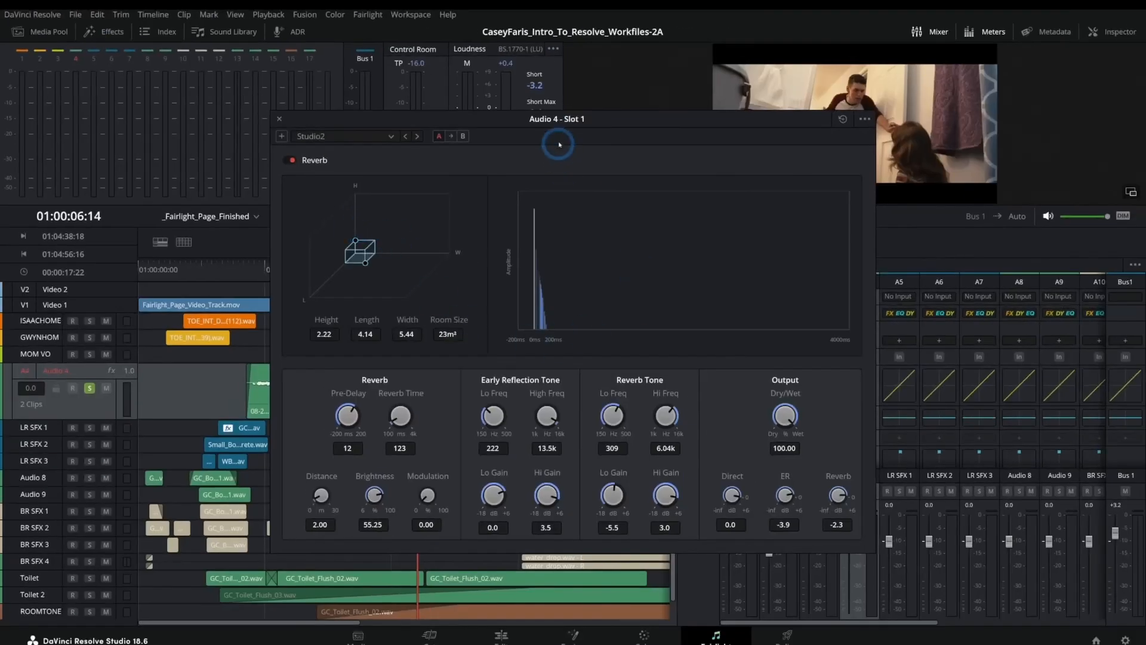
# Step: Move the reverb window off the clips, listen to the mother voice clips with reverb, close the window and play them again
pyautogui.moveTo(1009, 126); pyautogui.dragTo(970, 227)
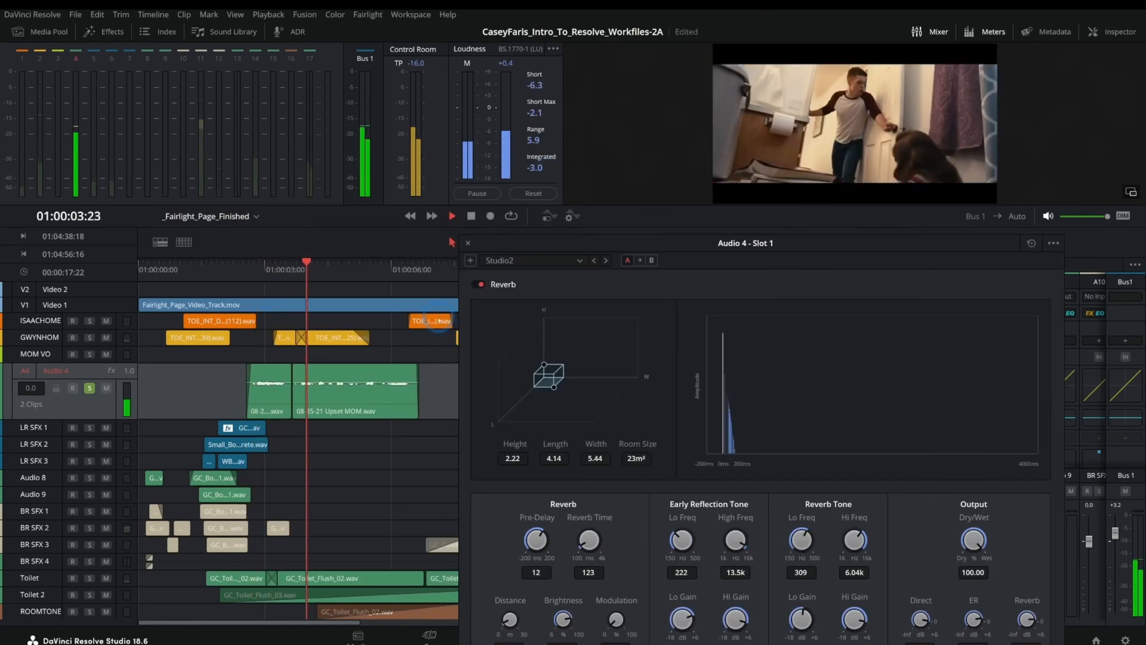
pyautogui.moveTo(664, 241); pyautogui.dragTo(590, 153)
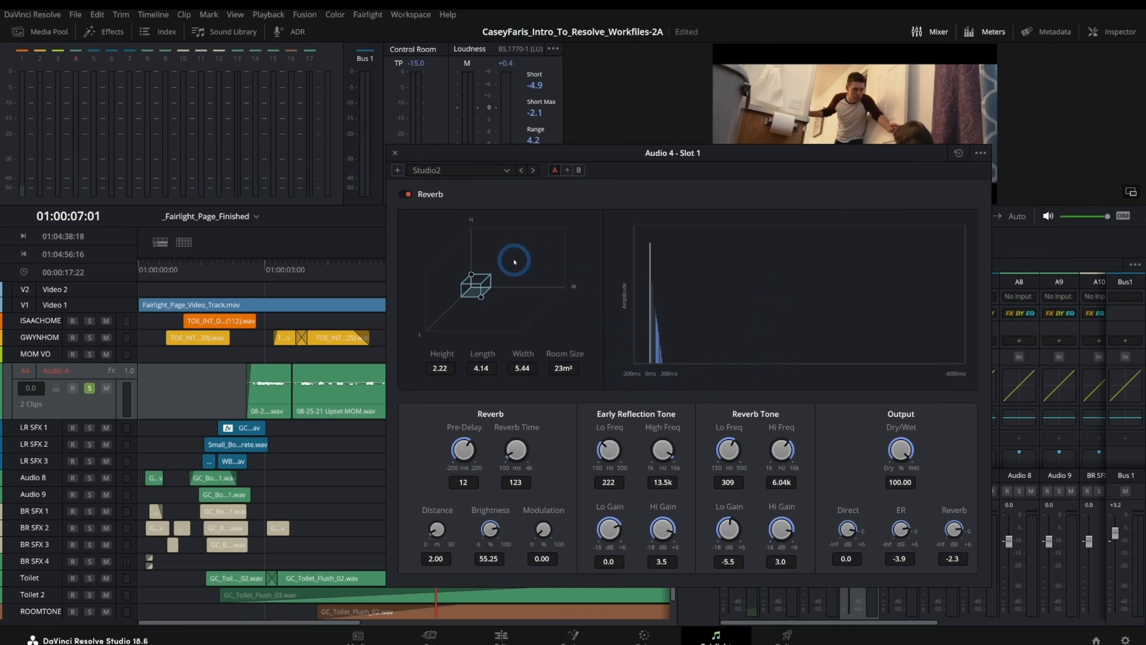
pyautogui.click(395, 152)
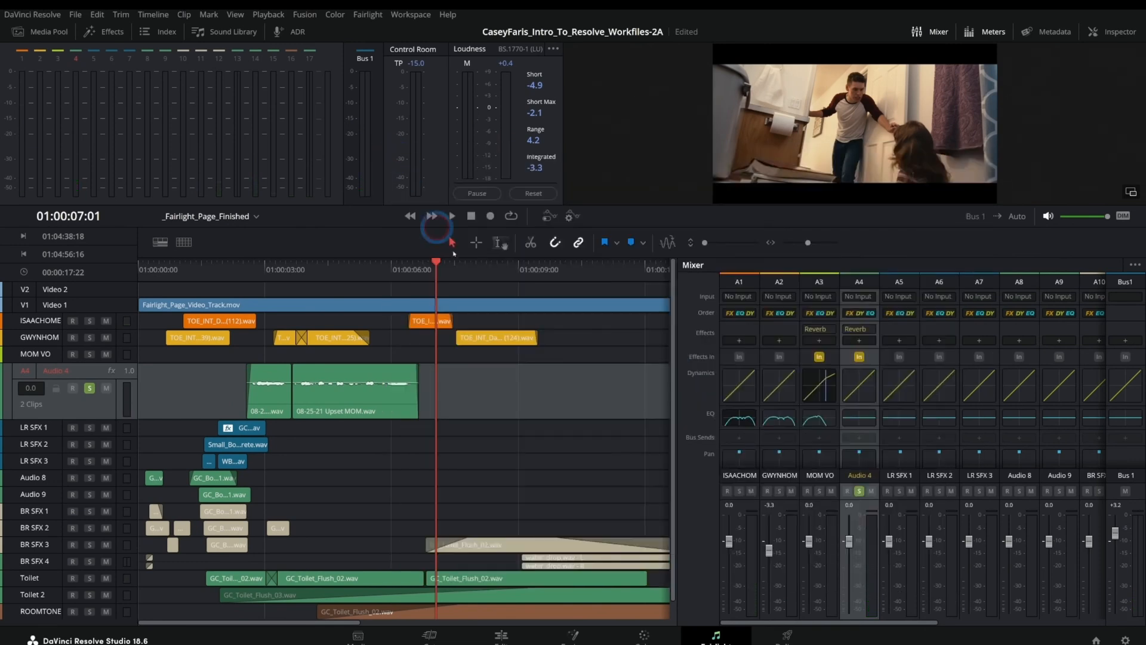
pyautogui.click(257, 267)
pyautogui.press('space')
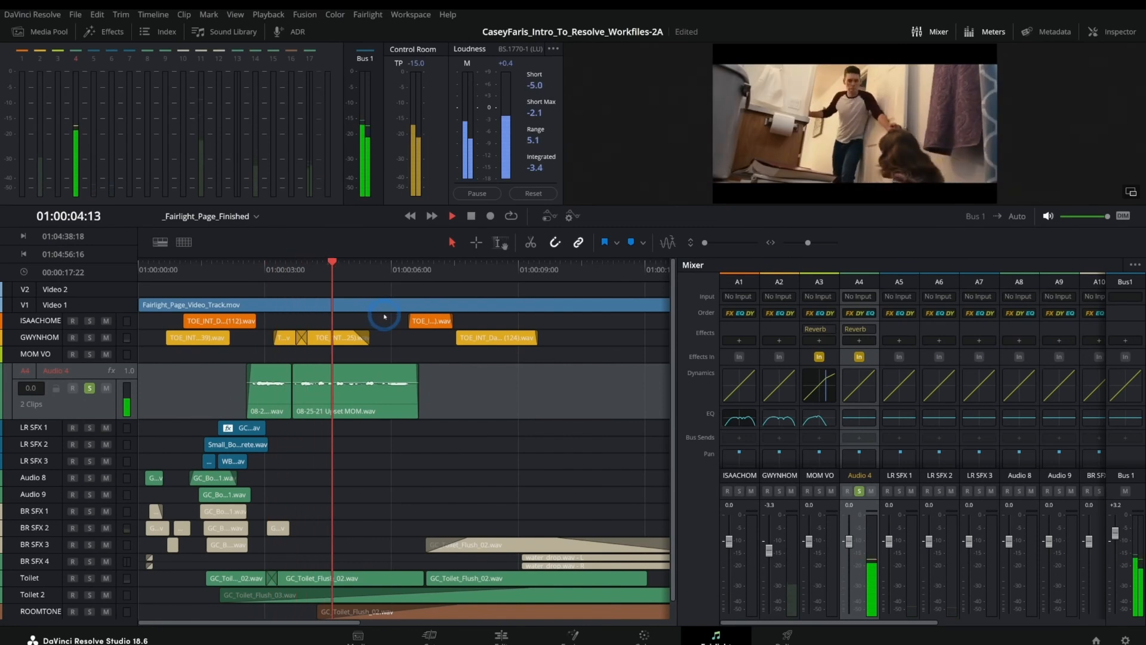
pyautogui.press('space')
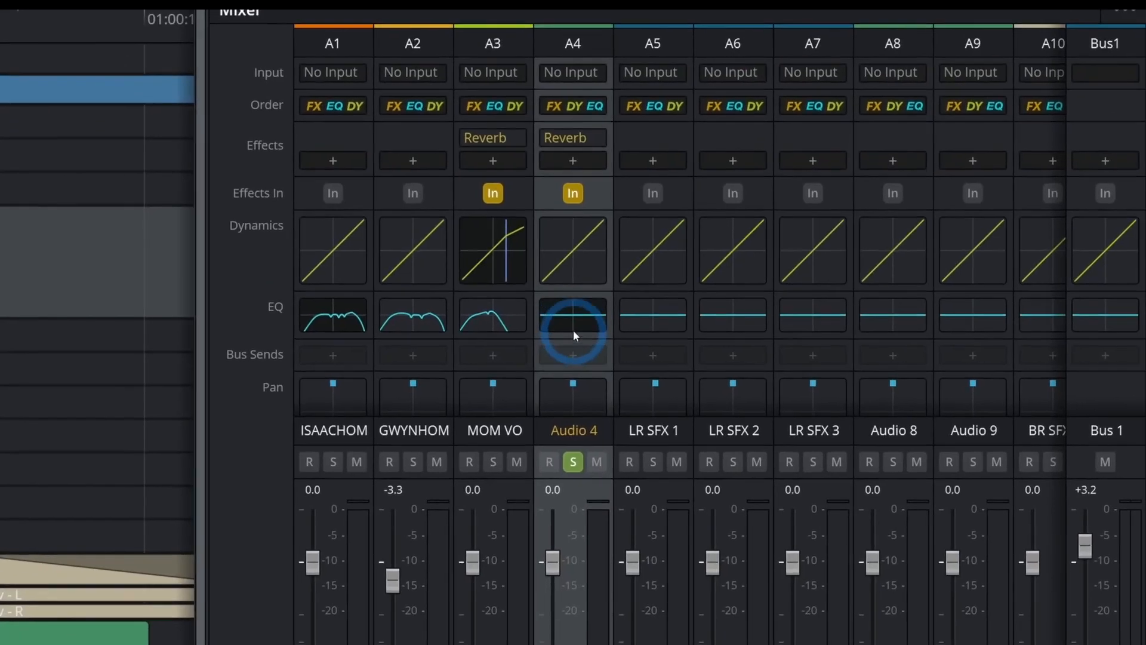
# Step: Lower the Band 5 high shelf in Audio 4's equalizer to 1k0 frequency and -16.7 dB gain
pyautogui.click(574, 333)
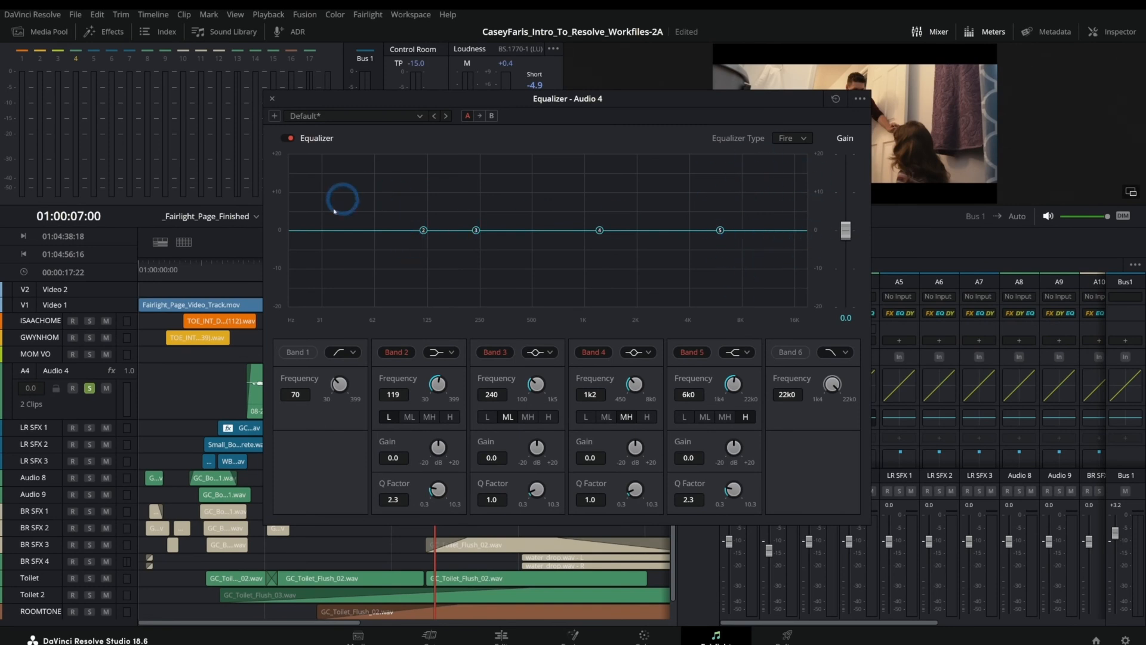
pyautogui.moveTo(423, 232); pyautogui.dragTo(419, 190)
pyautogui.hotkey('ctrl', 'z')
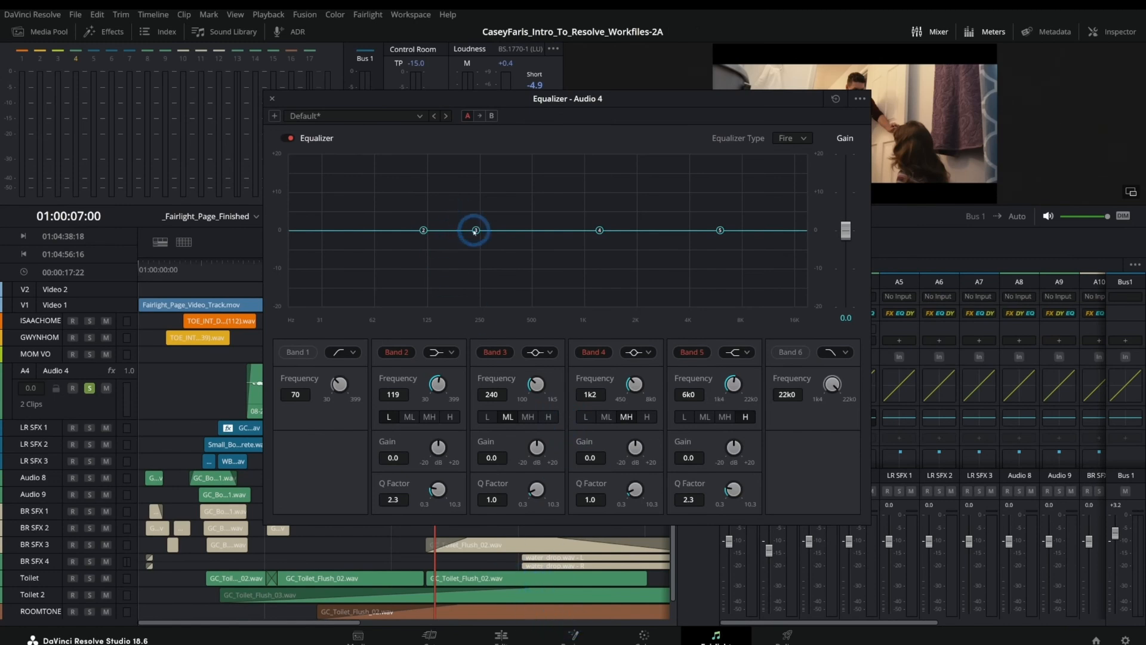
pyautogui.moveTo(720, 230); pyautogui.dragTo(615, 292)
pyautogui.moveTo(614, 291); pyautogui.dragTo(605, 291)
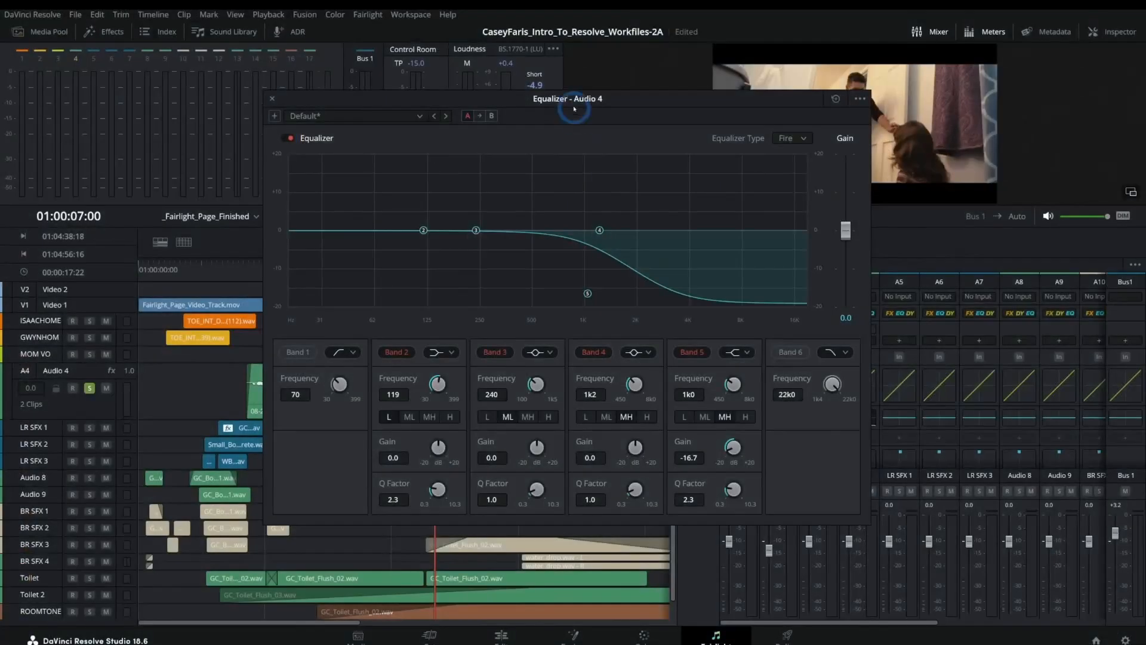
# Step: Play the voice clips with the equalizer window moved aside, compare with the equalizer bypassed, re-enable it and close the window
pyautogui.moveTo(571, 106); pyautogui.dragTo(816, 157)
pyautogui.click(233, 270)
pyautogui.press('space')
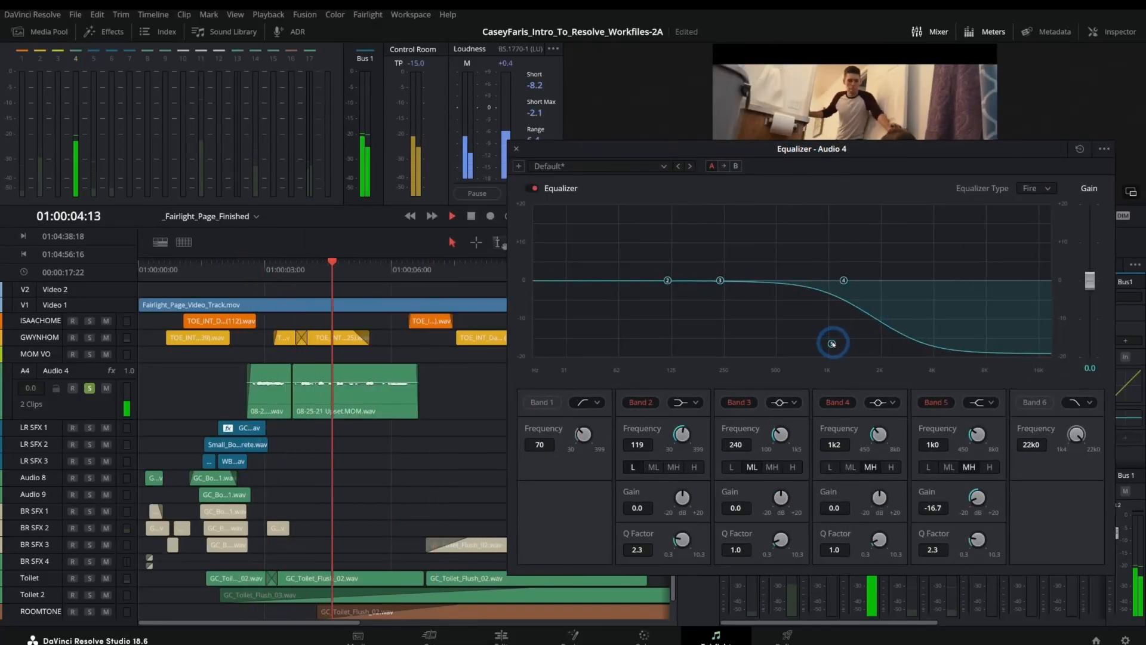
pyautogui.press('space')
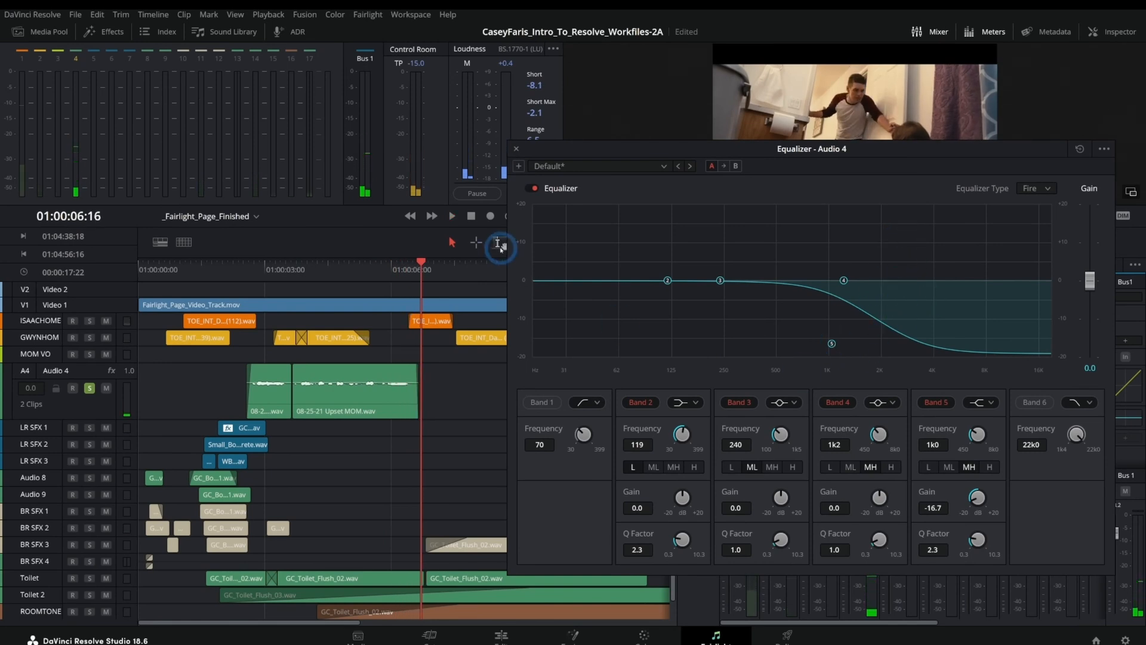
pyautogui.click(533, 188)
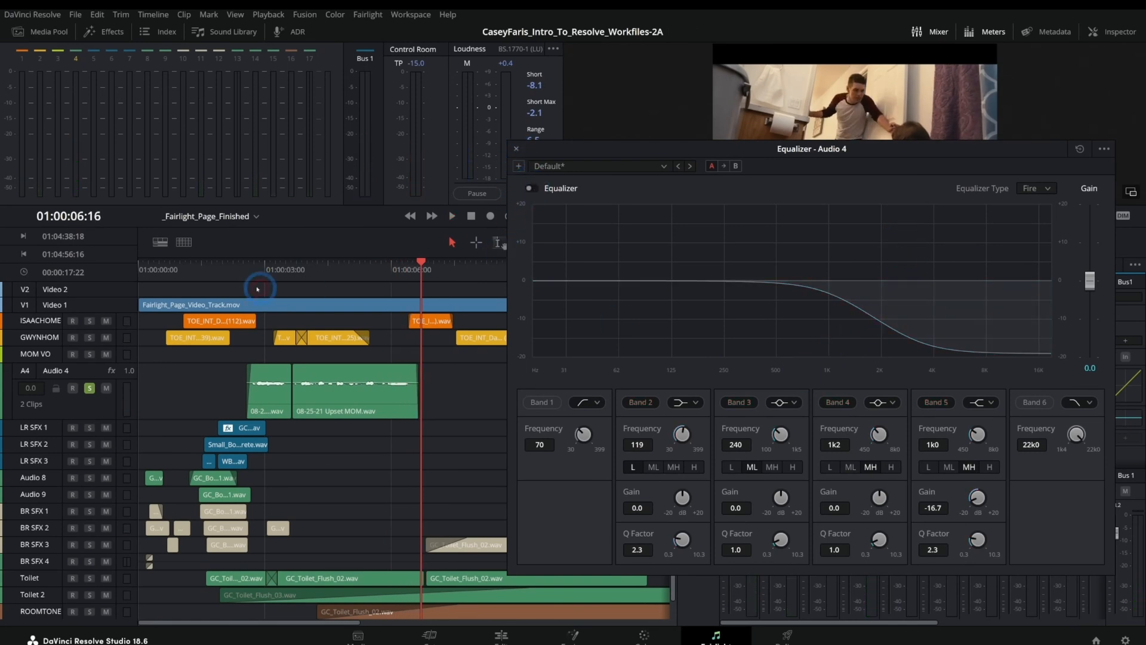
pyautogui.click(530, 189)
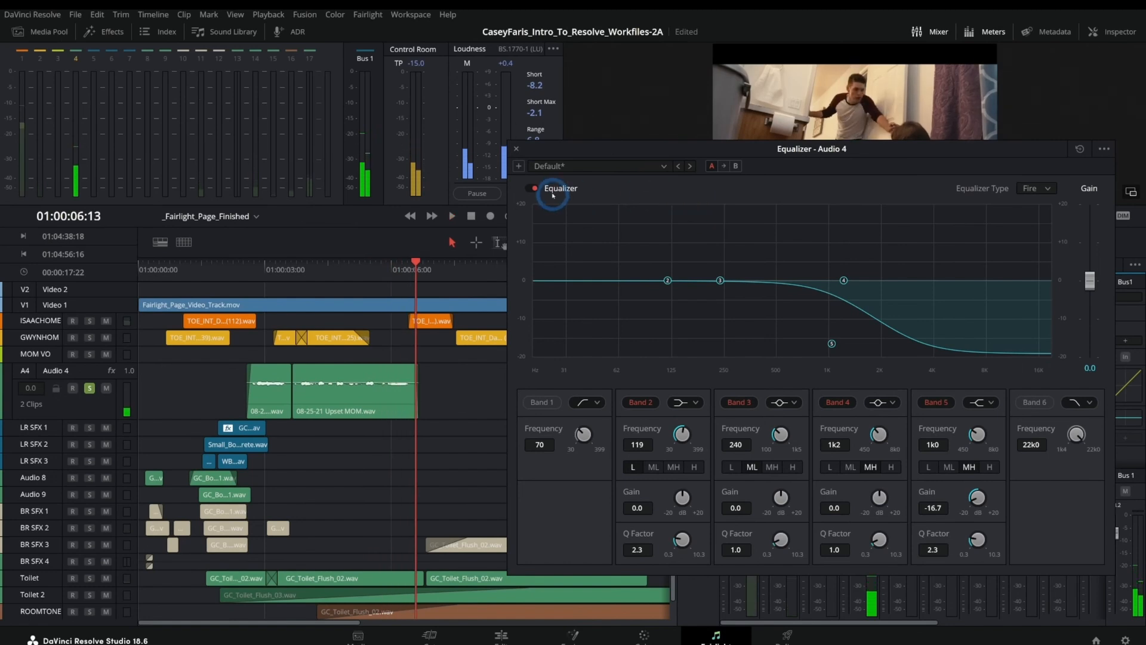
pyautogui.click(515, 150)
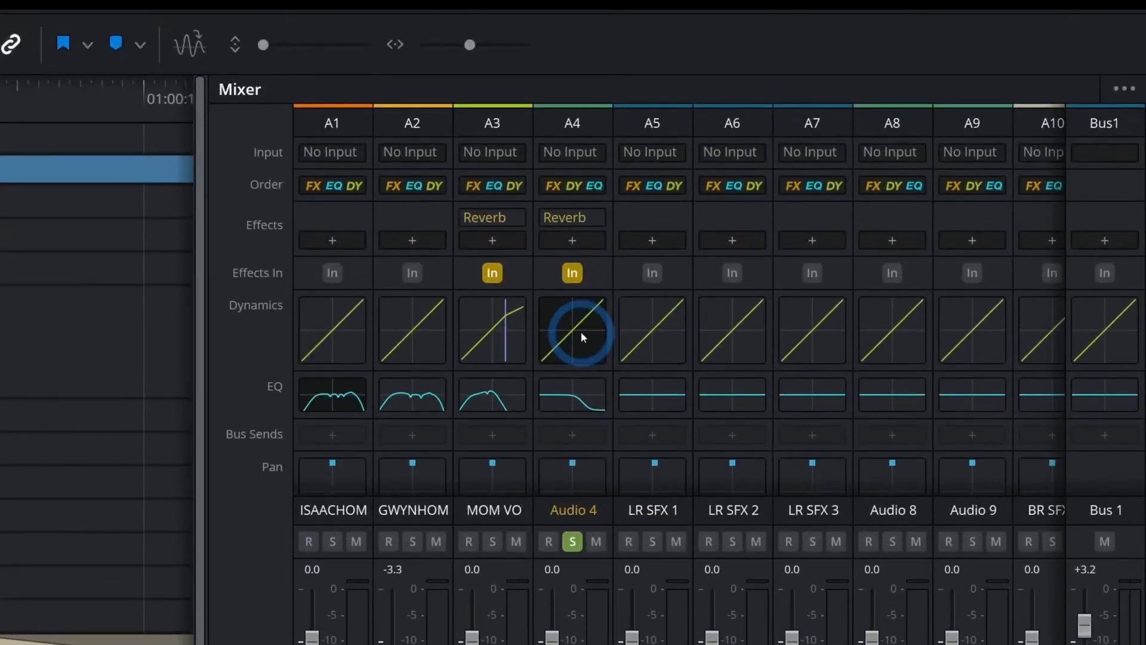
# Step: Apply the Dialog - Compression preset to Audio 4's dynamics and make the Audio 4 track taller
pyautogui.click(581, 331)
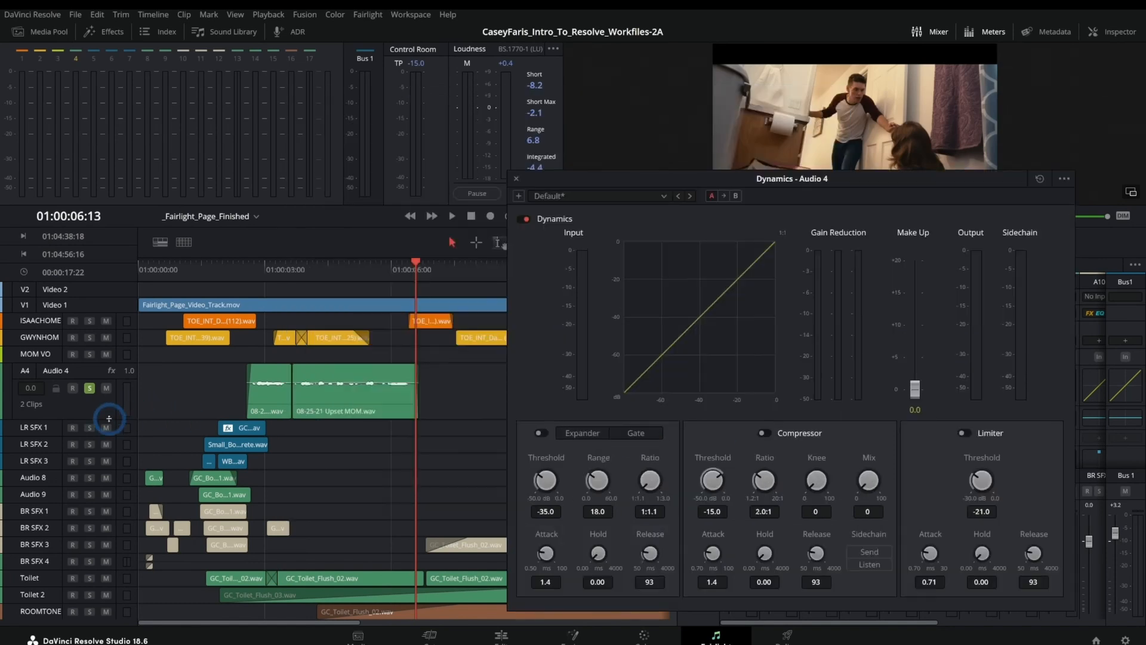
pyautogui.moveTo(109, 419); pyautogui.dragTo(109, 524)
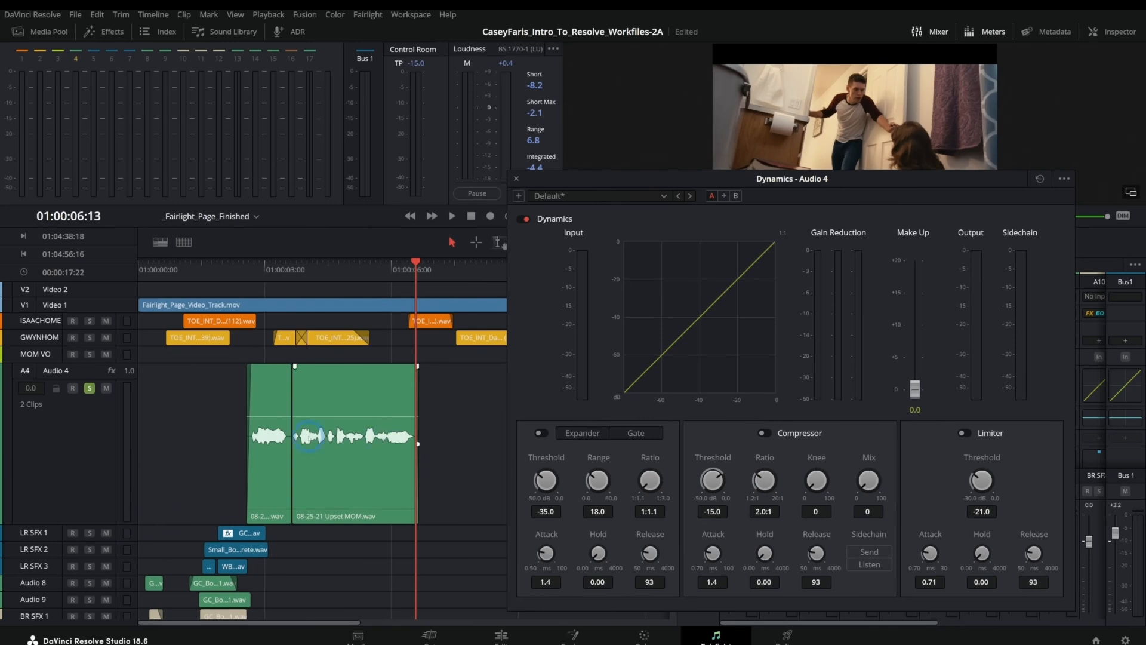
pyautogui.scroll(1, 310, 436)
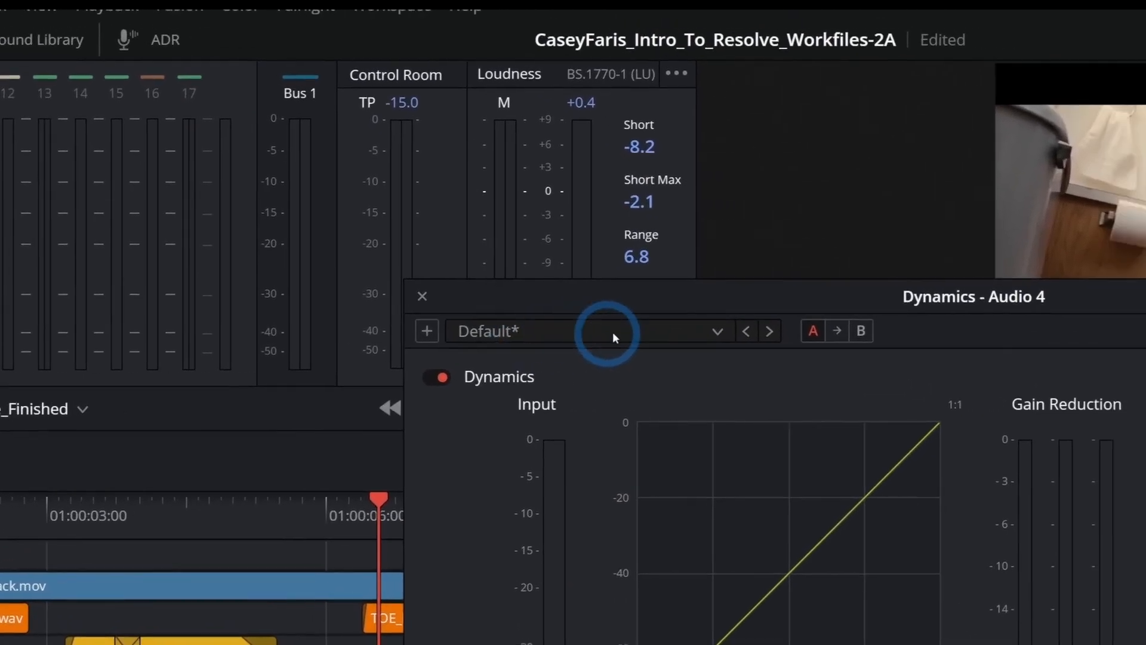
pyautogui.click(717, 331)
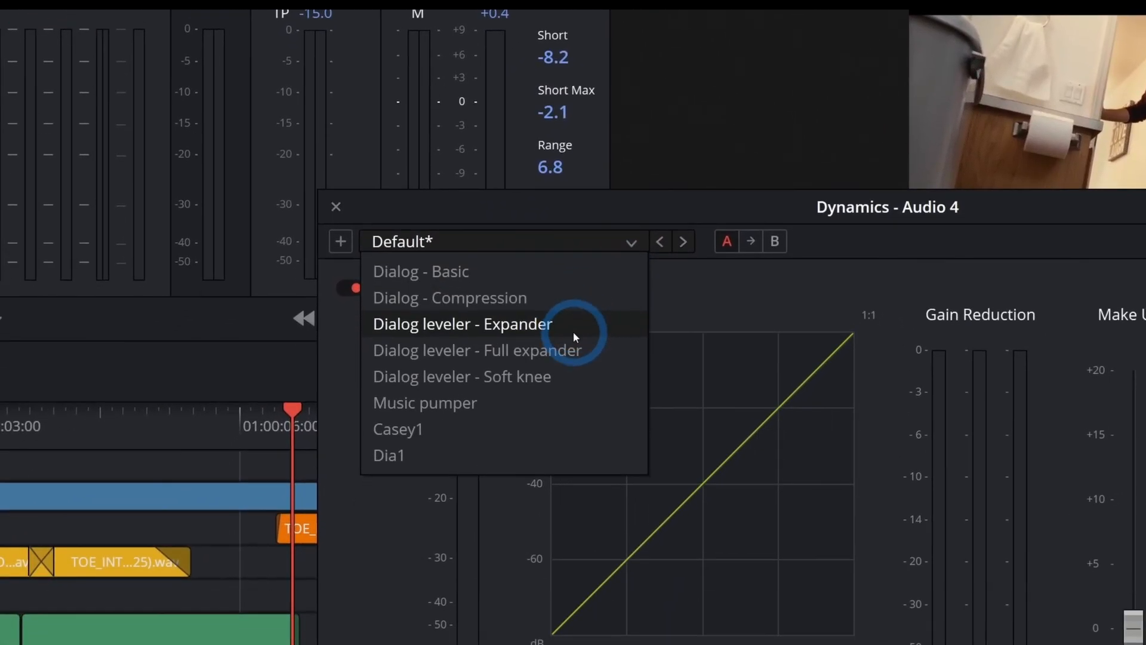
pyautogui.click(573, 298)
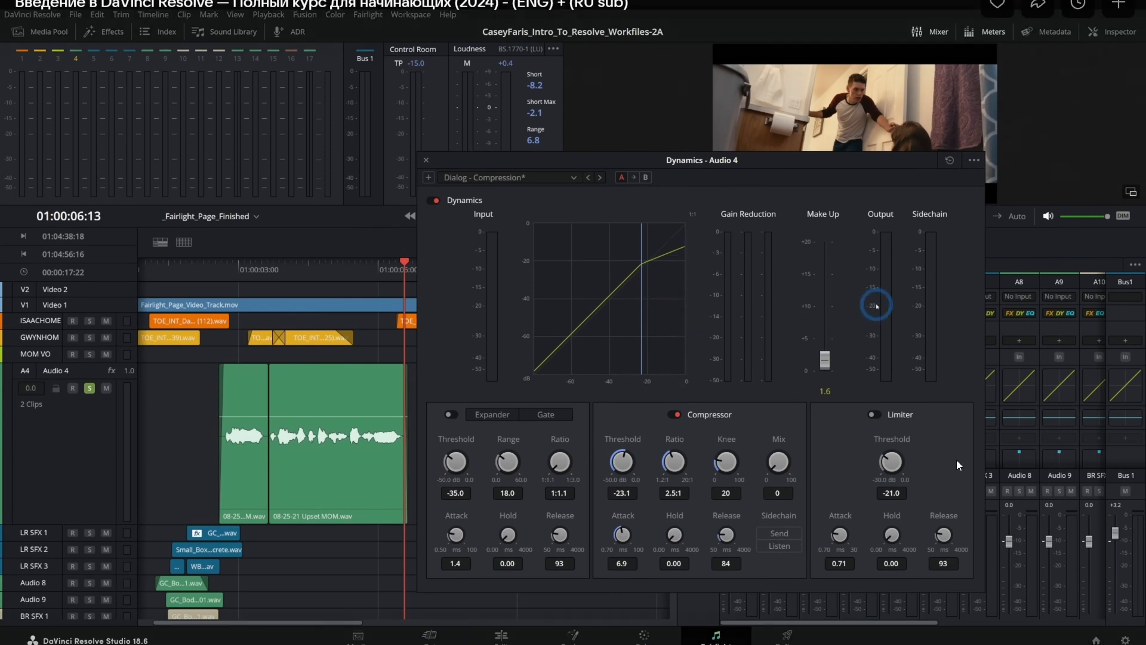
# Step: Move the dynamics window off the clips, play the compressed voice clips while watching its meters, and close the window
pyautogui.moveTo(820, 160); pyautogui.dragTo(949, 237)
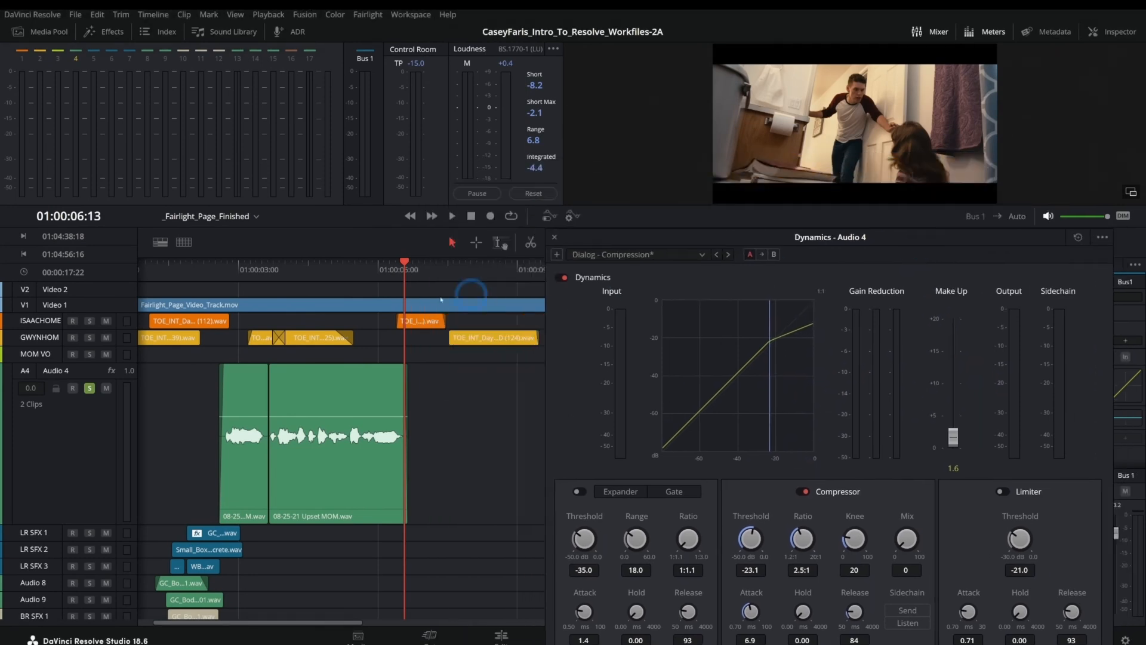
pyautogui.click(222, 270)
pyautogui.press('space')
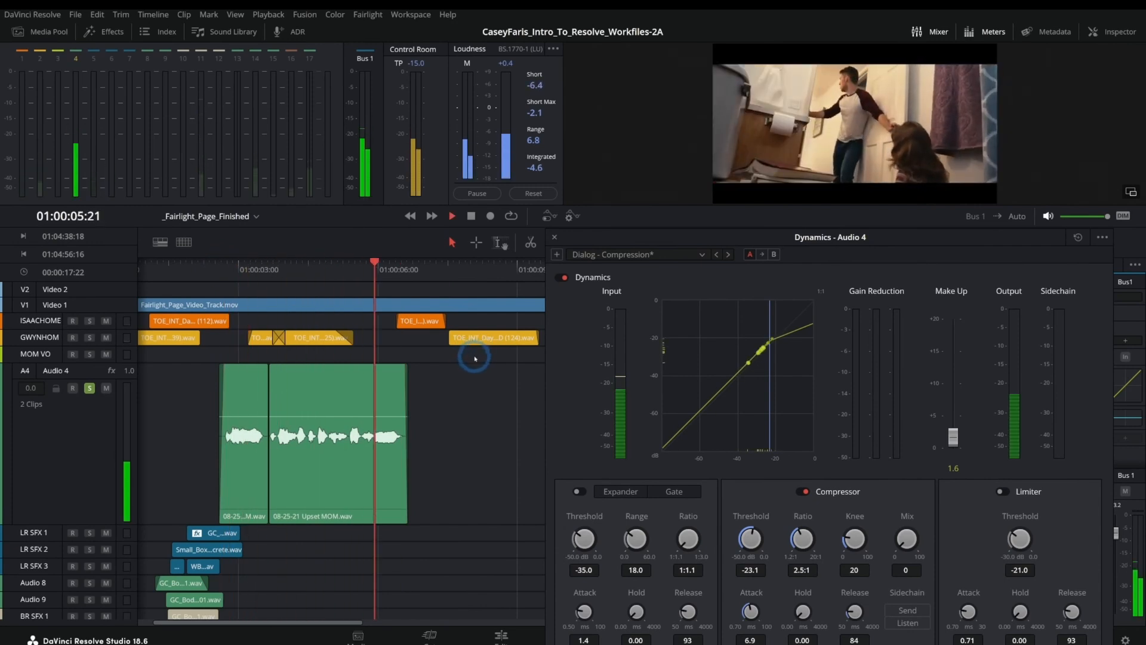
pyautogui.press('space')
pyautogui.moveTo(554, 237); pyautogui.dragTo(501, 163)
pyautogui.click(500, 163)
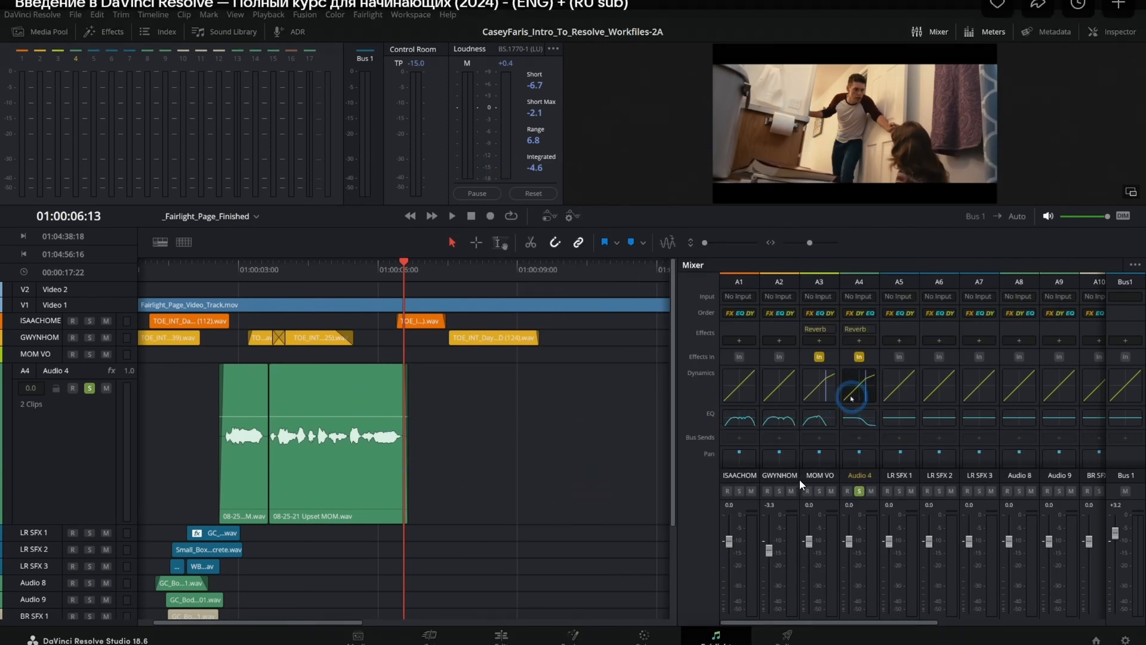
# Step: Play the voice clips through the combined reverb, EQ and dynamics, and increase the height of all audio tracks
pyautogui.moveTo(865, 336)
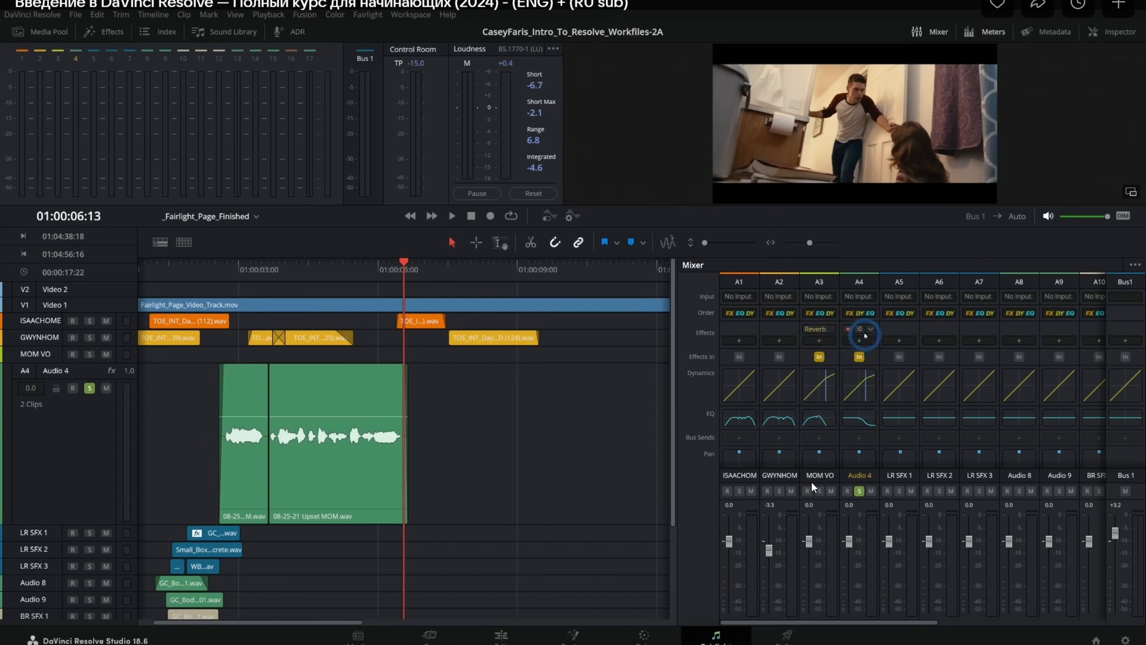
pyautogui.moveTo(195, 272); pyautogui.dragTo(186, 276)
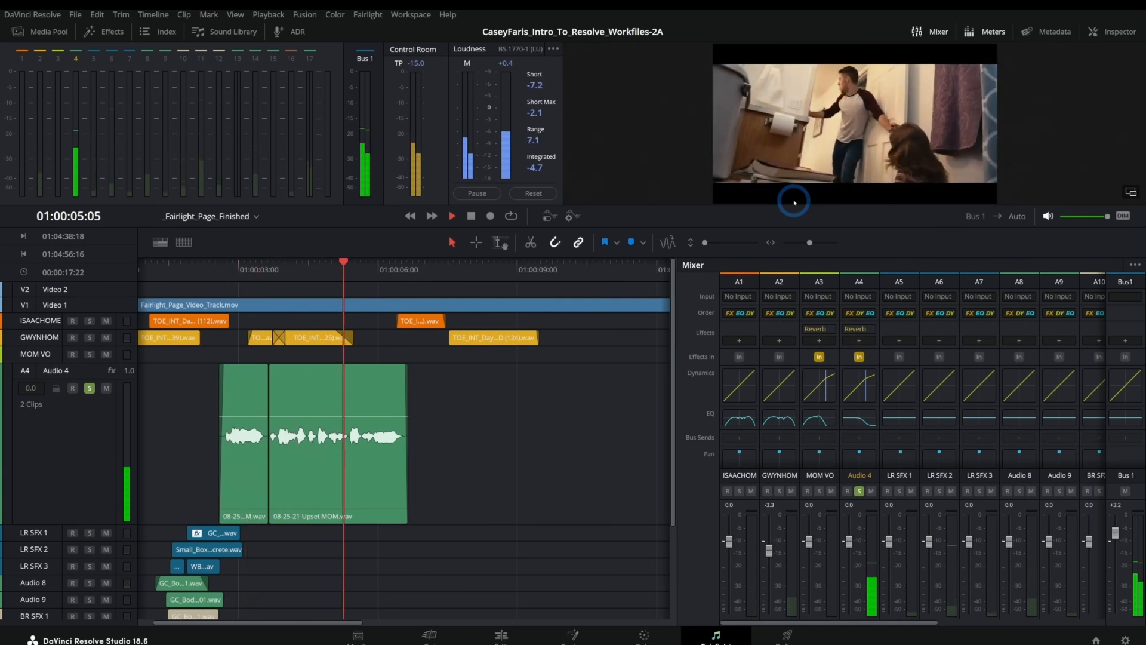
pyautogui.press('space')
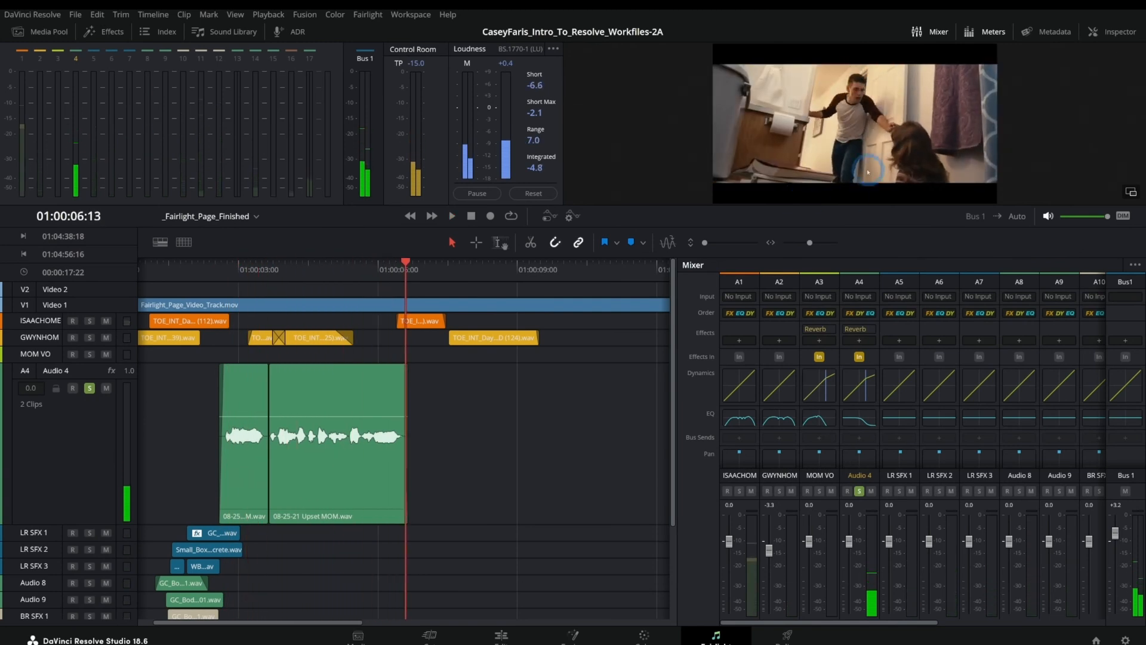
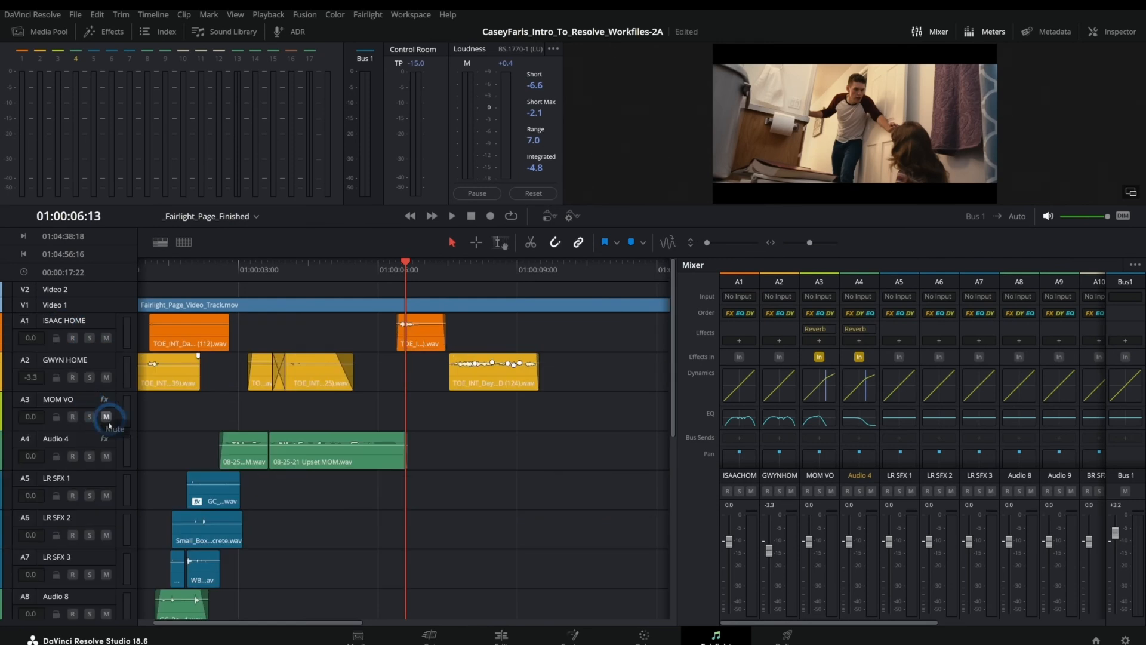
pyautogui.scroll(1, 86, 359)
pyautogui.scroll(2, 87, 358)
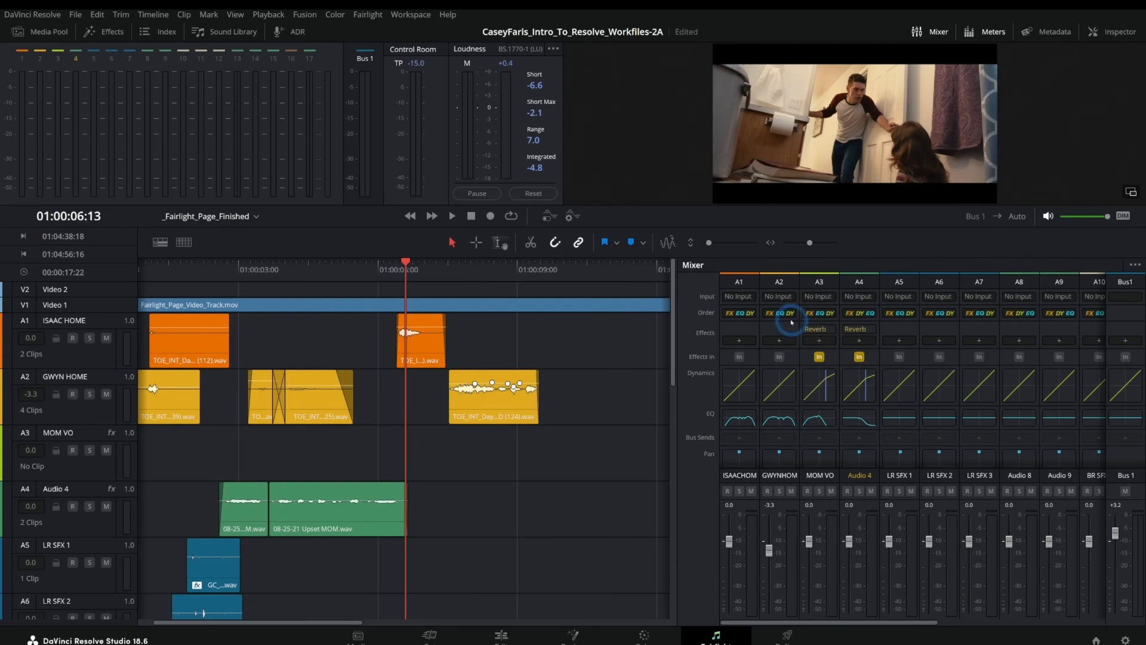
# Step: Switch to the _Fairlight_Page_Start timeline, make the ISAAC HOME and GWYN HOME tracks taller and show more of the timeline
pyautogui.click(246, 217)
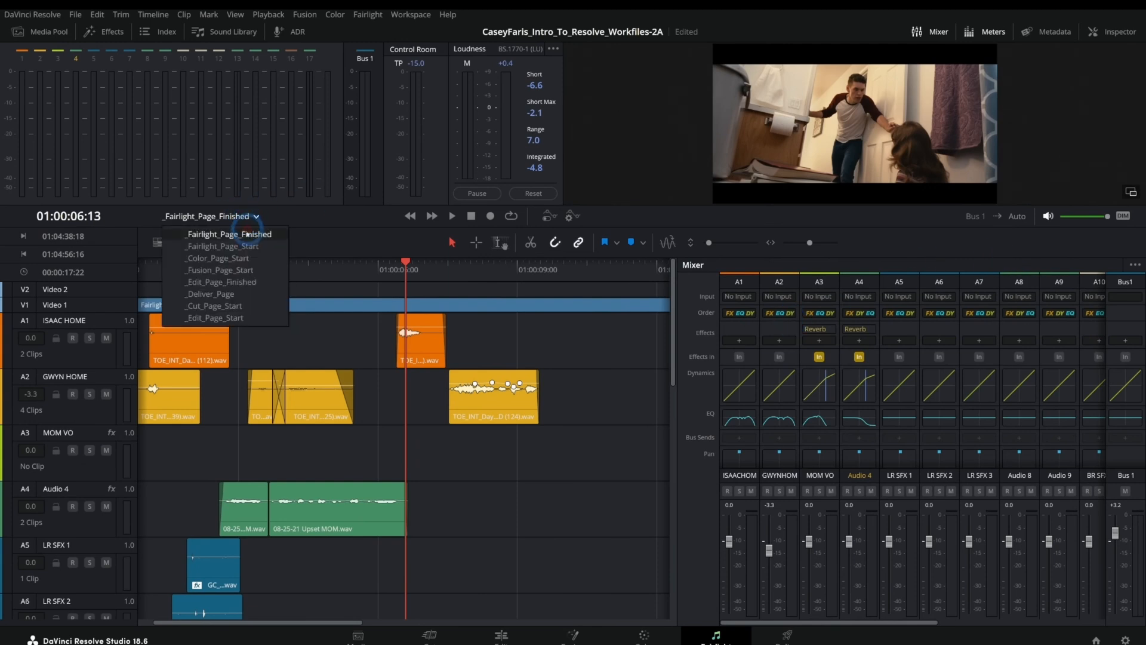
pyautogui.click(247, 246)
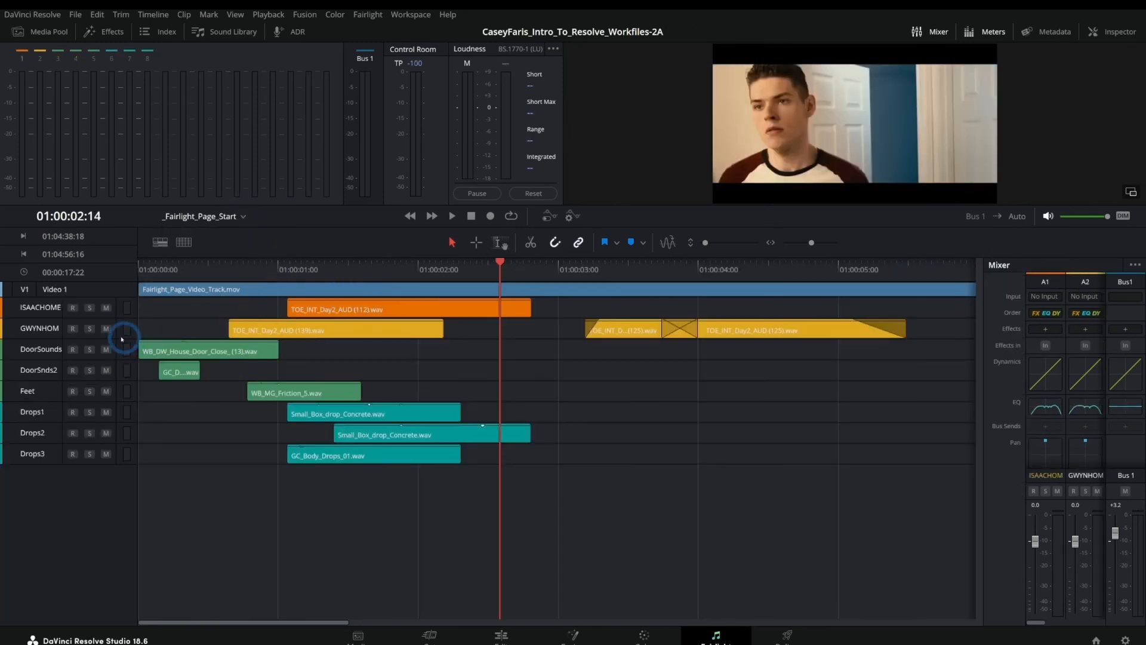
pyautogui.doubleClick(119, 340)
pyautogui.moveTo(111, 318); pyautogui.dragTo(119, 397)
pyautogui.scroll(-3, 528, 340)
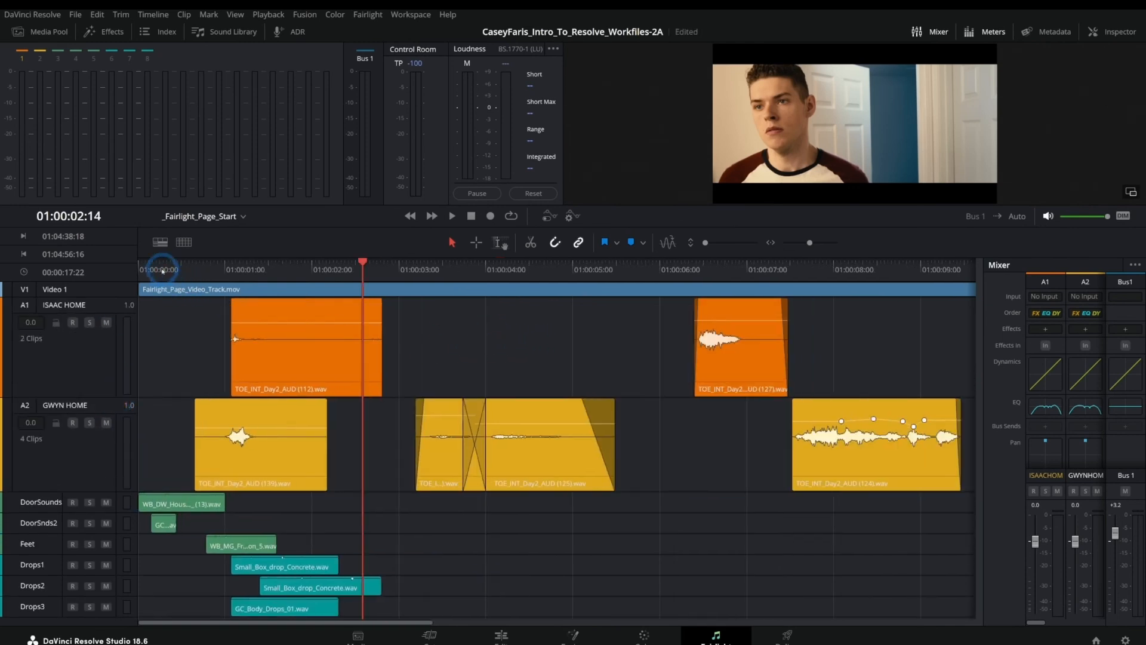
# Step: Play the scene from near its start to hear the current mix, and fit the whole timeline in view
pyautogui.moveTo(162, 269); pyautogui.dragTo(177, 272)
pyautogui.press('space')
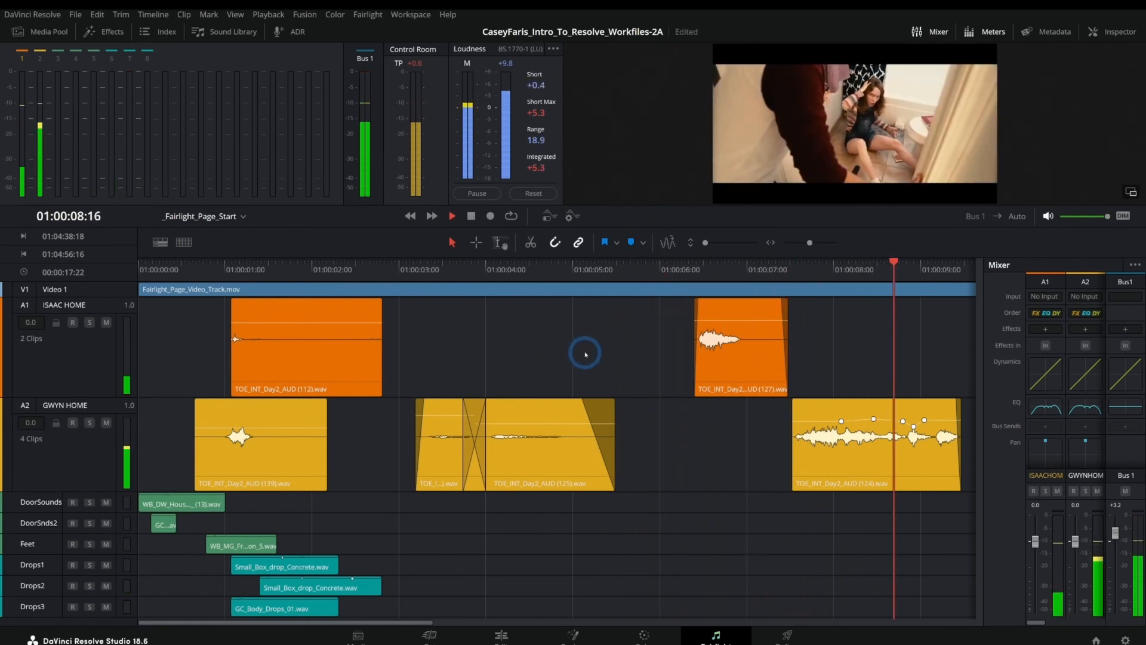
pyautogui.press('space')
pyautogui.hotkey('shift', 'z')
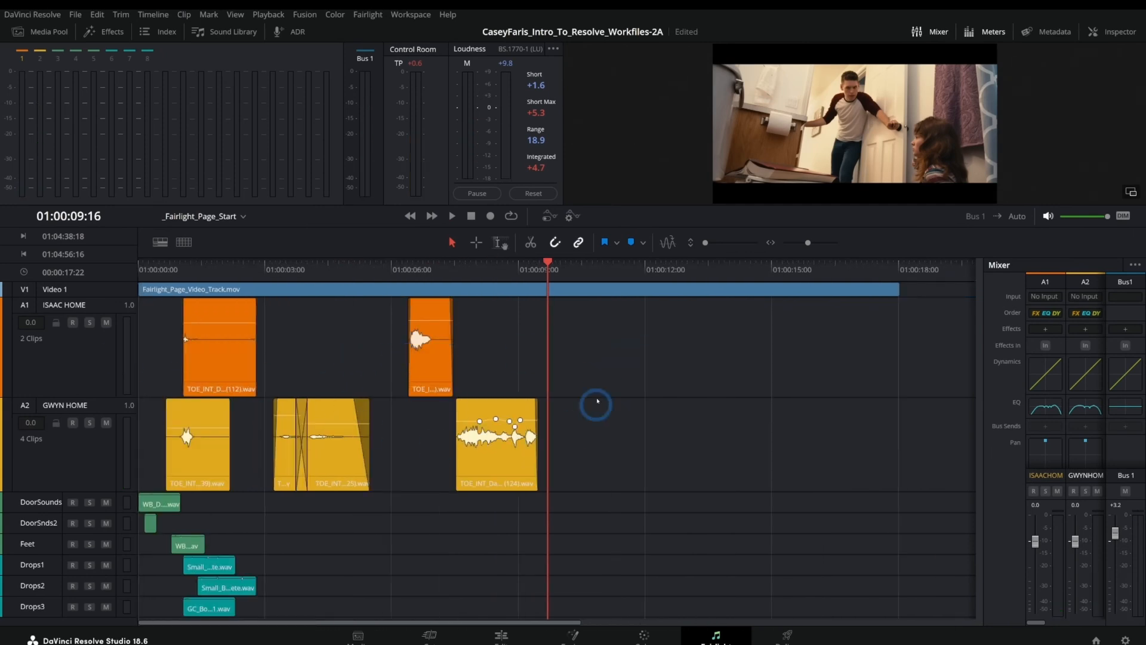
# Step: Add a second bus in the Bus Format settings, set its format to Stereo and name it DIA
pyautogui.click(160, 371)
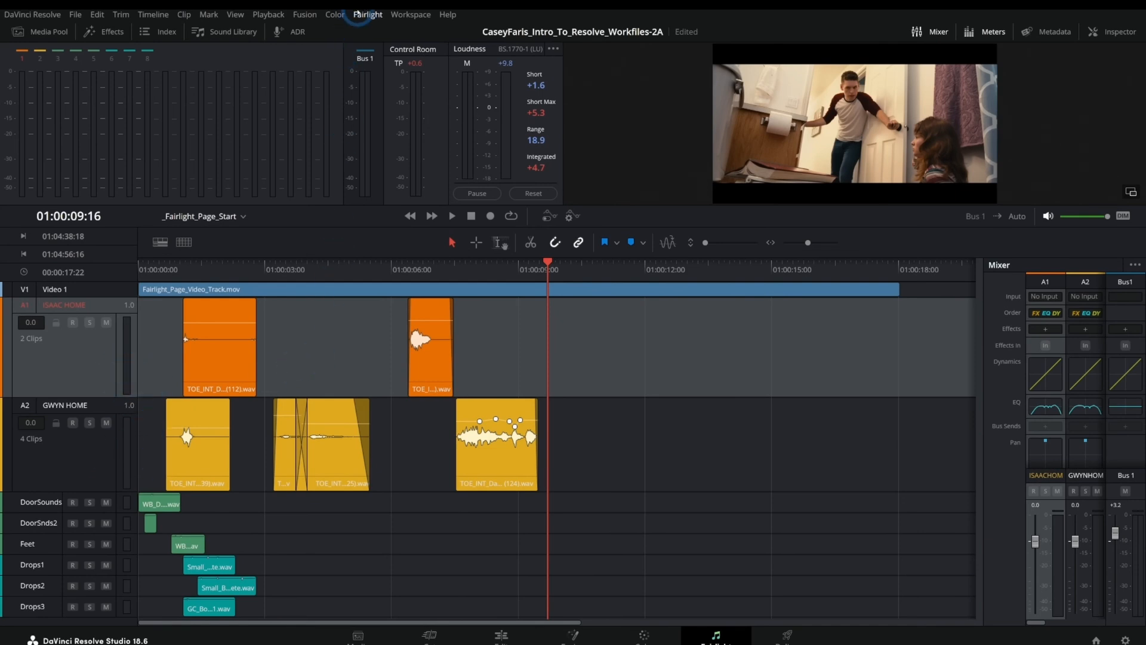
pyautogui.click(357, 12)
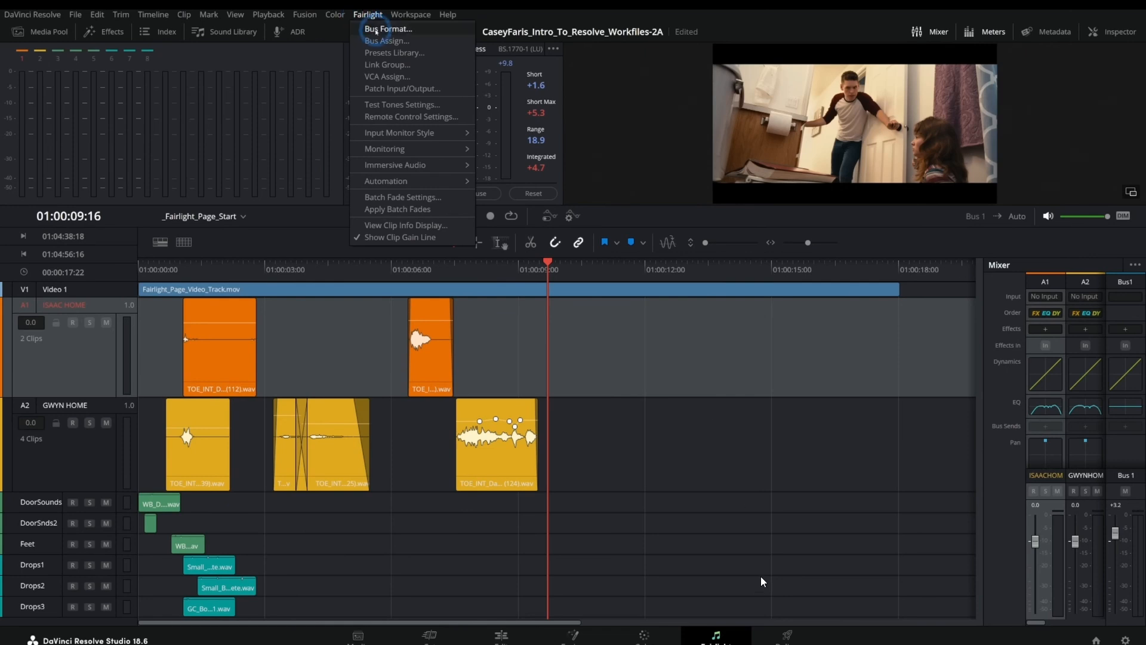
pyautogui.click(375, 29)
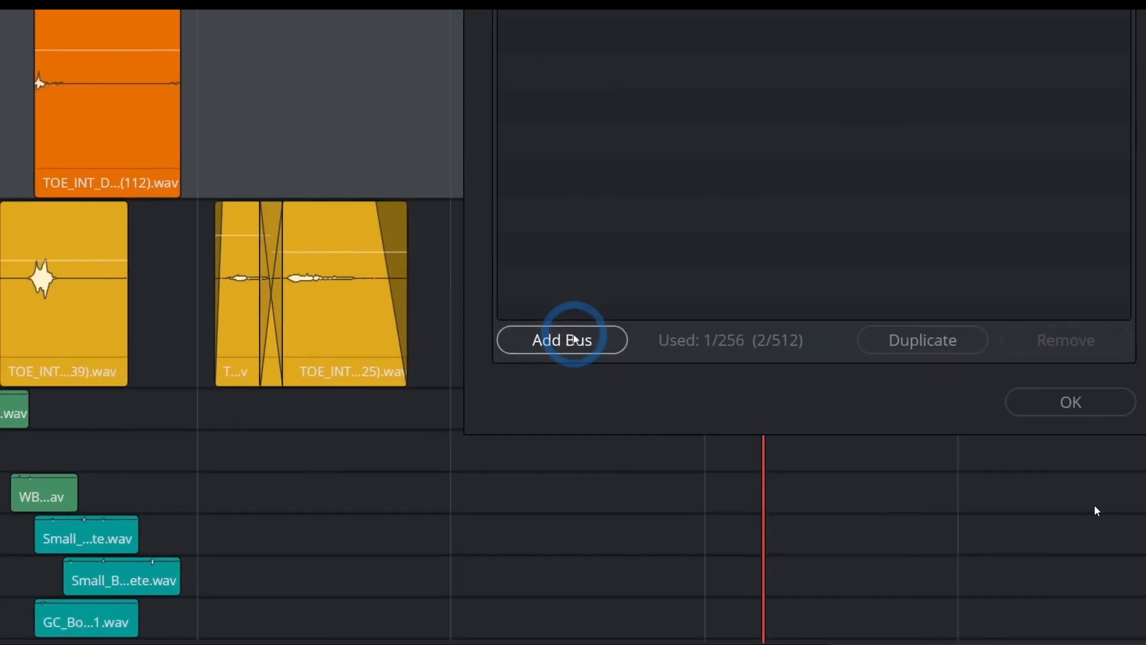
pyautogui.click(453, 466)
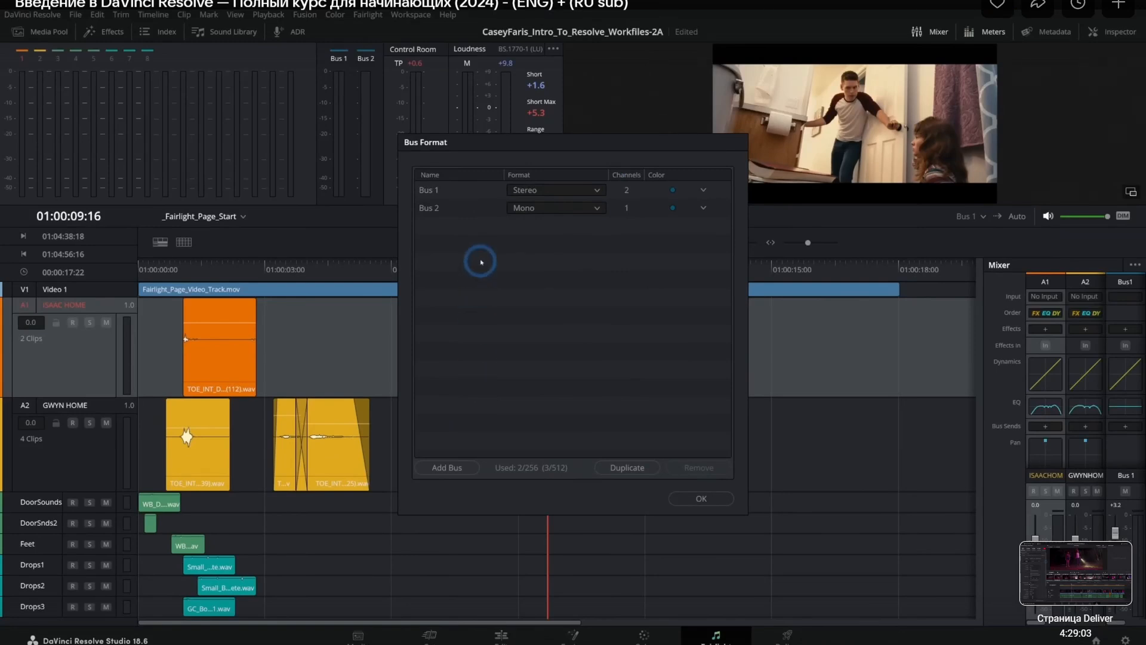
pyautogui.click(552, 208)
pyautogui.click(543, 232)
pyautogui.click(448, 209)
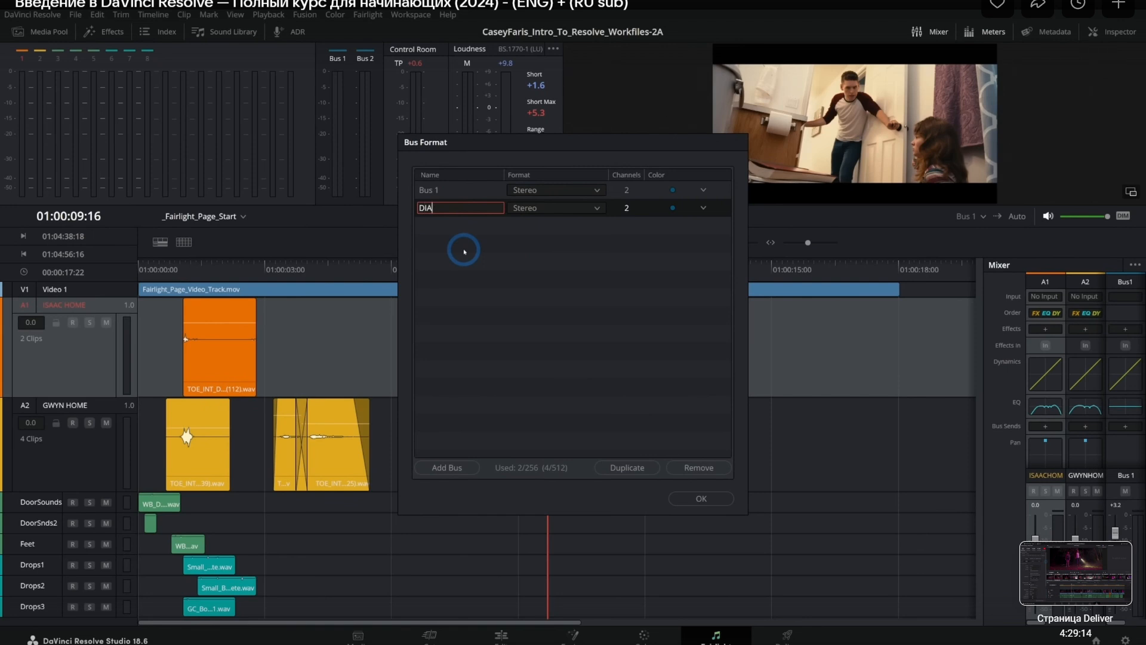
pyautogui.click(701, 499)
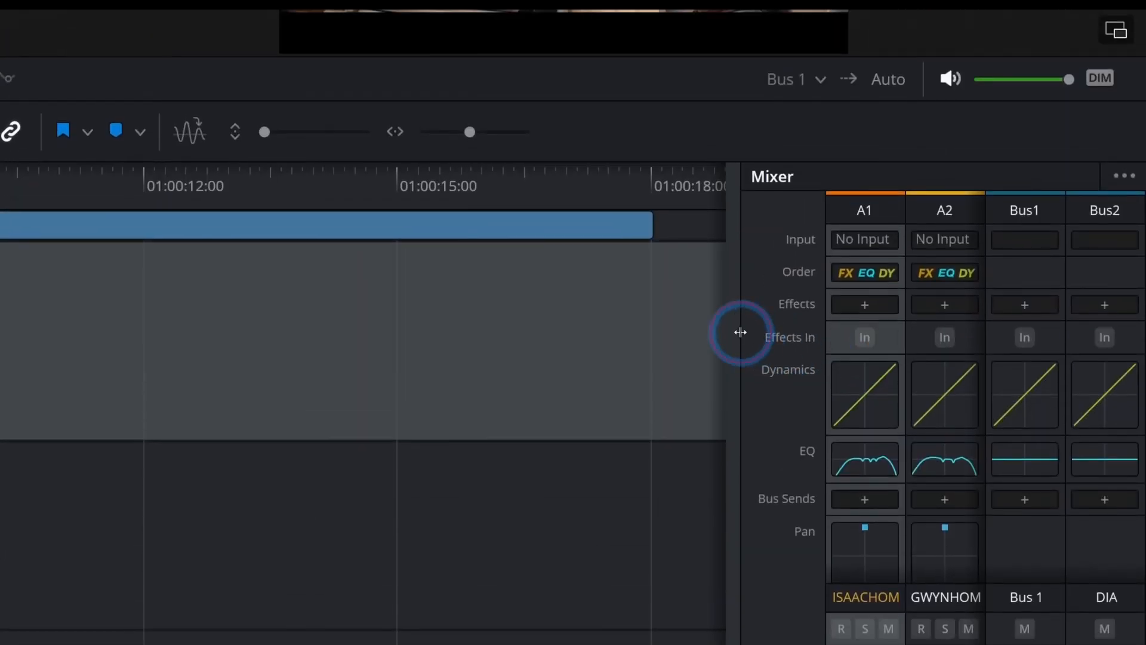
# Step: Widen the mixer to show more channel strips, check the tracks' bus outputs and play the scene while watching the Bus 1 meter
pyautogui.moveTo(738, 67); pyautogui.dragTo(630, 66)
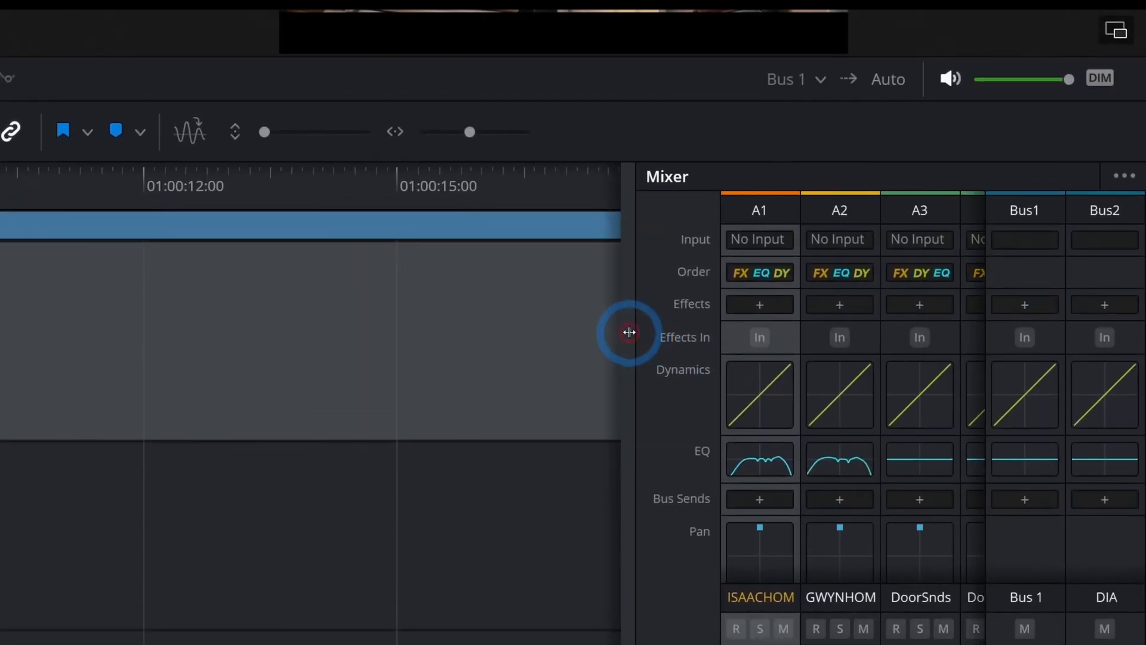
pyautogui.moveTo(629, 332); pyautogui.dragTo(623, 332)
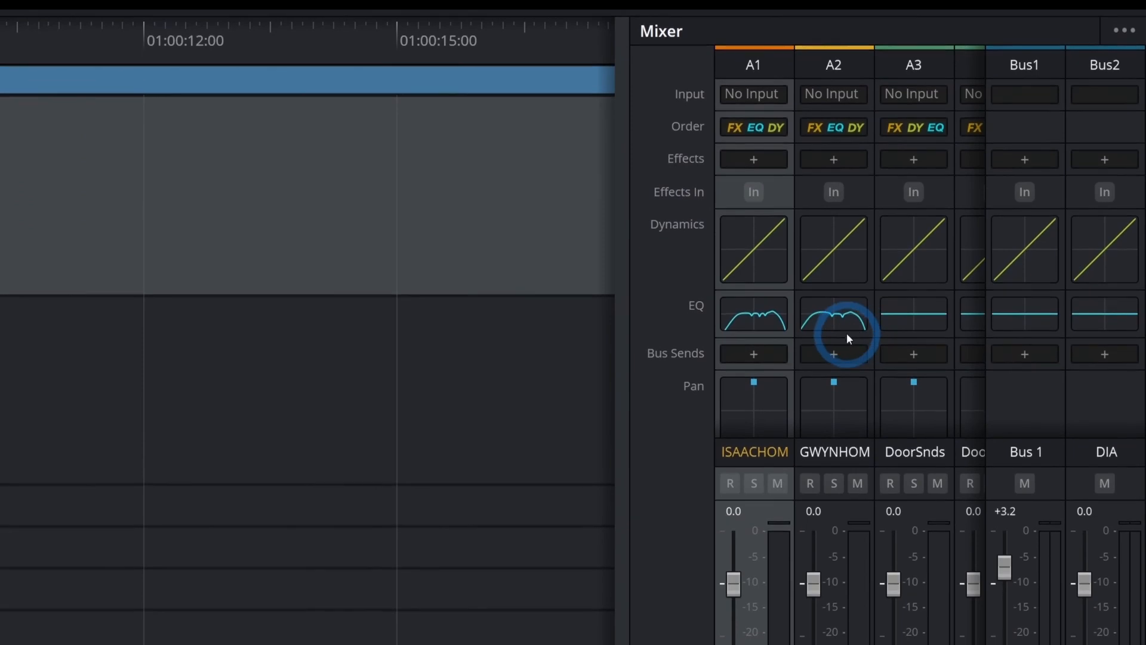
pyautogui.scroll(-3, 846, 332)
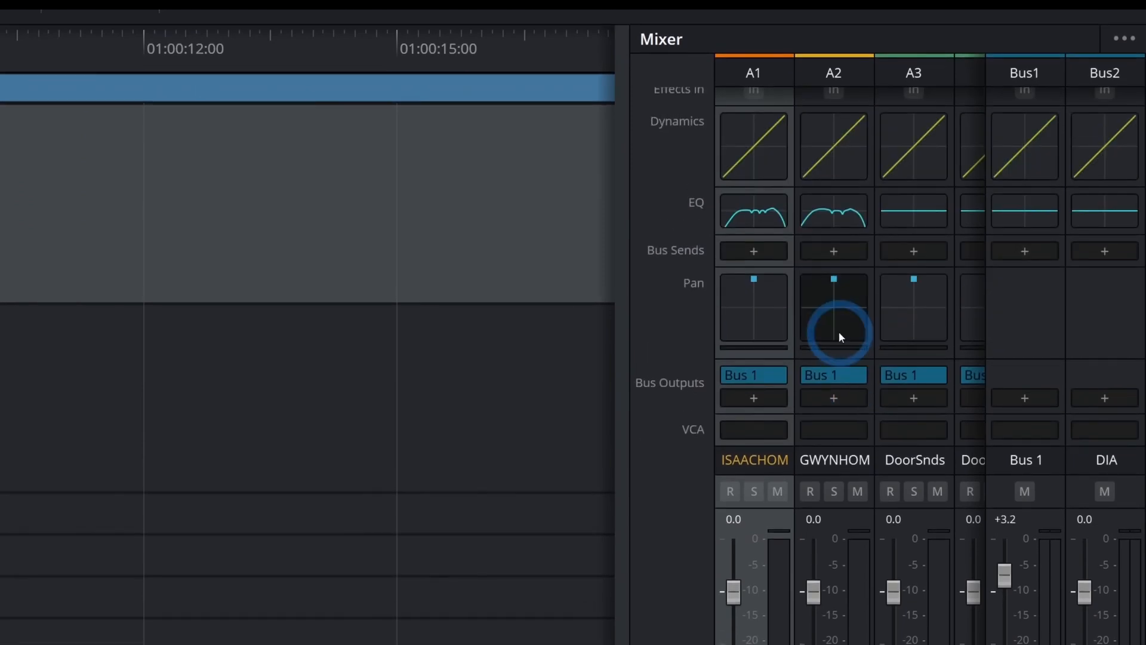
pyautogui.click(765, 365)
pyautogui.click(769, 333)
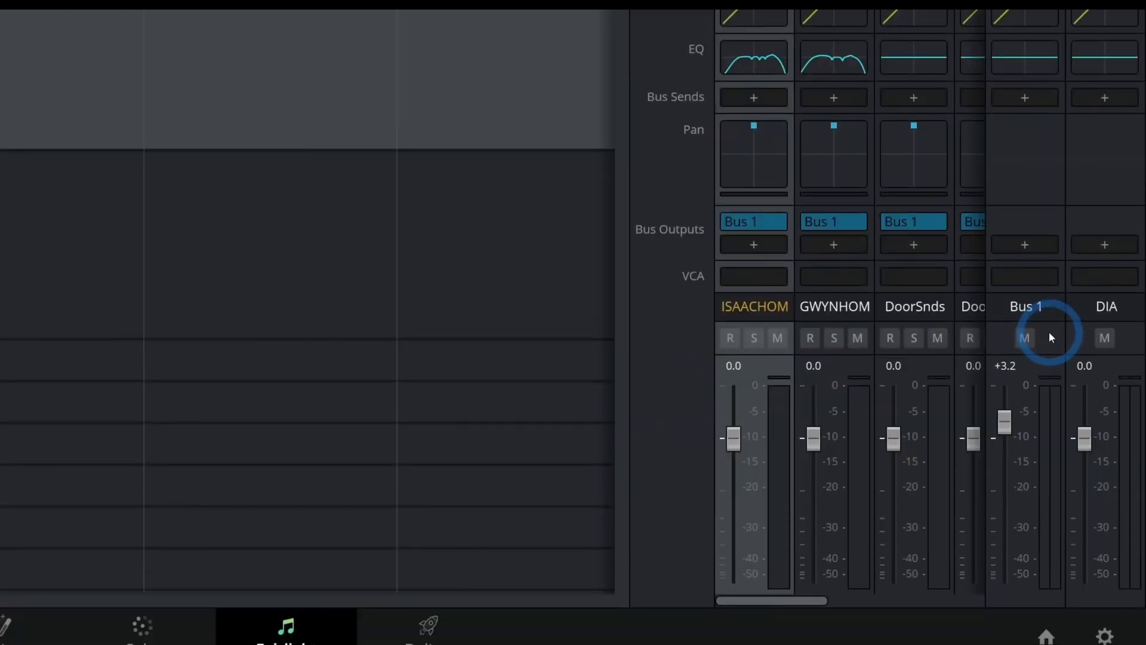
pyautogui.press('space')
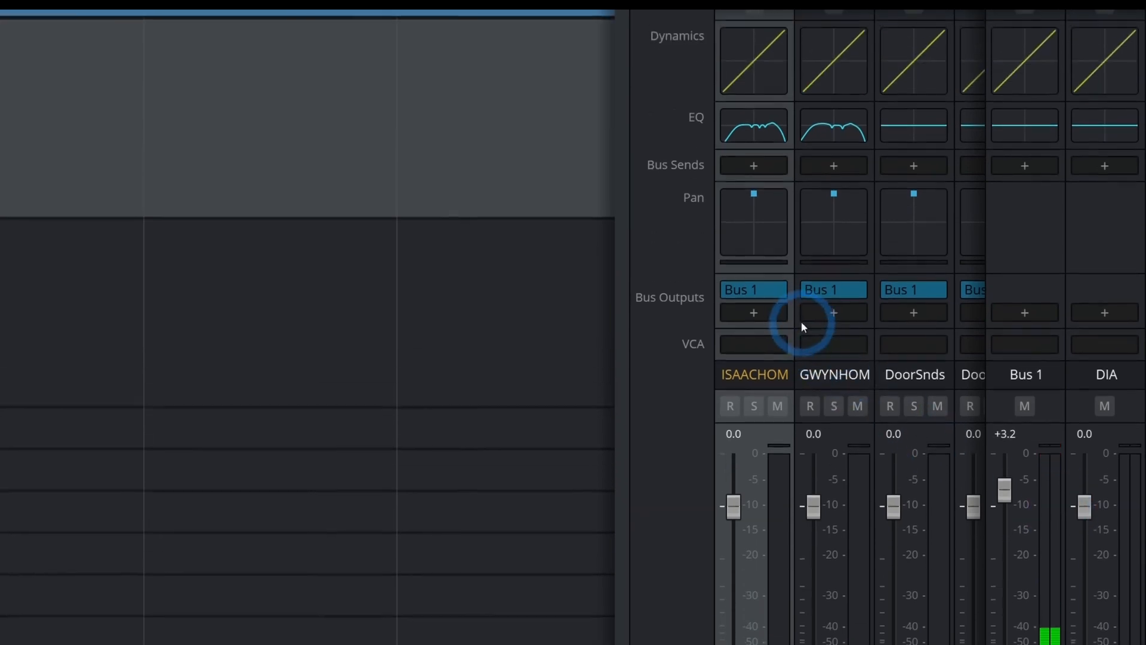
# Step: Change the bus output of the ISAAC HOME and GWYN HOME tracks from Bus 1 to DIA
pyautogui.click(769, 332)
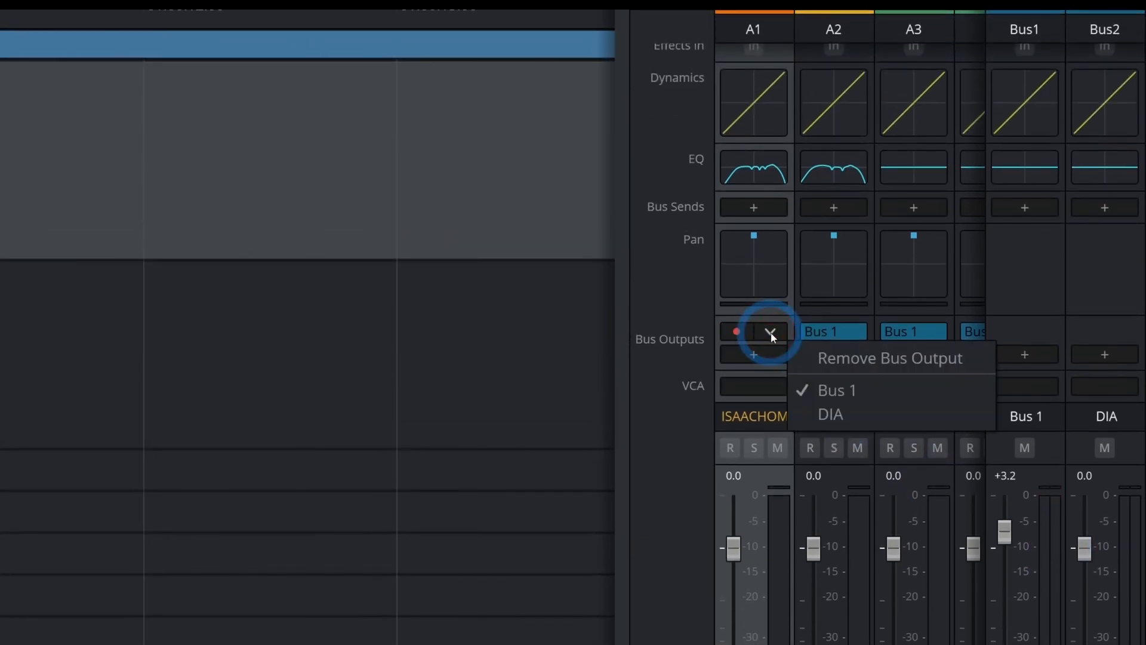
pyautogui.click(830, 414)
pyautogui.click(850, 332)
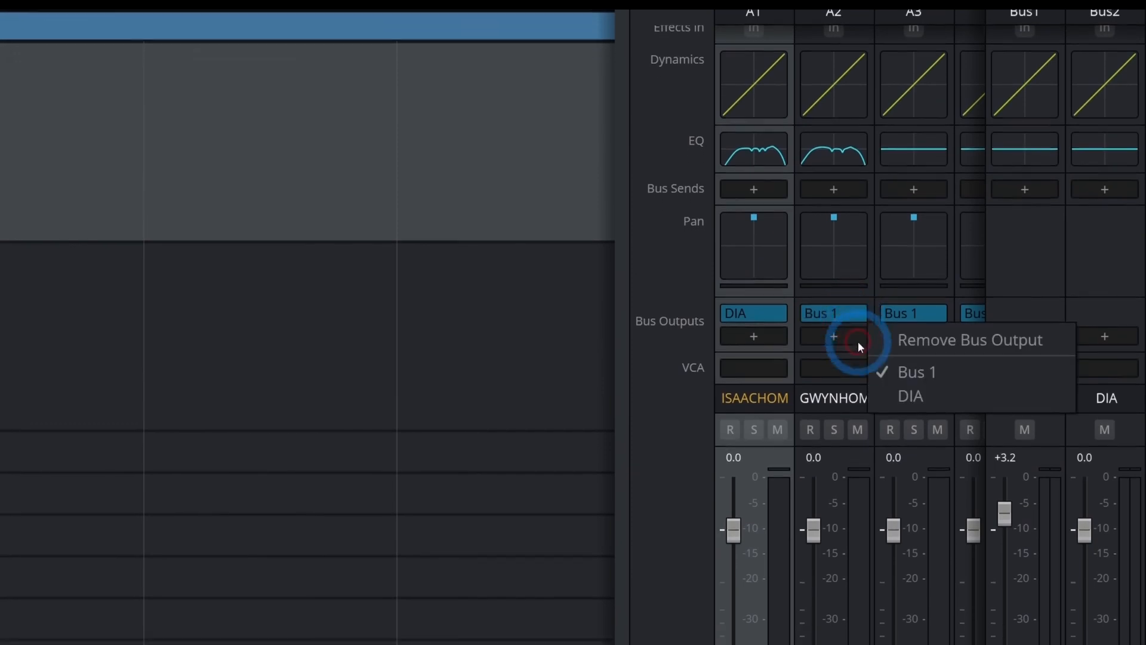
pyautogui.click(904, 396)
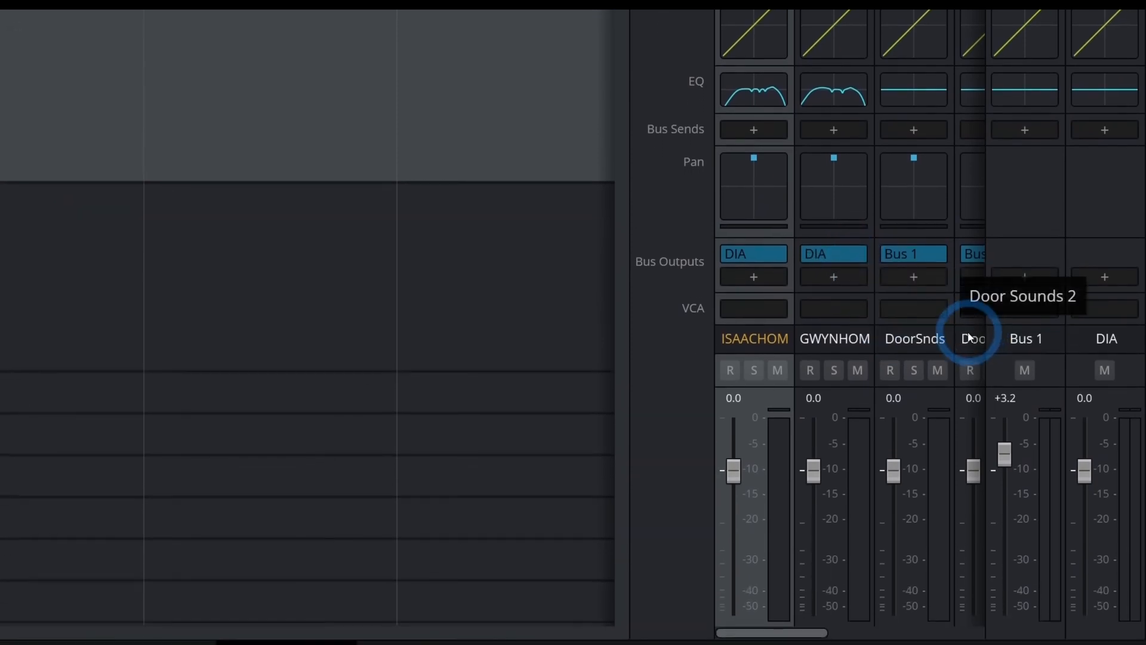
# Step: Play the scene from its start while comparing the Bus 1 and DIA levels on the meters
pyautogui.press('space')
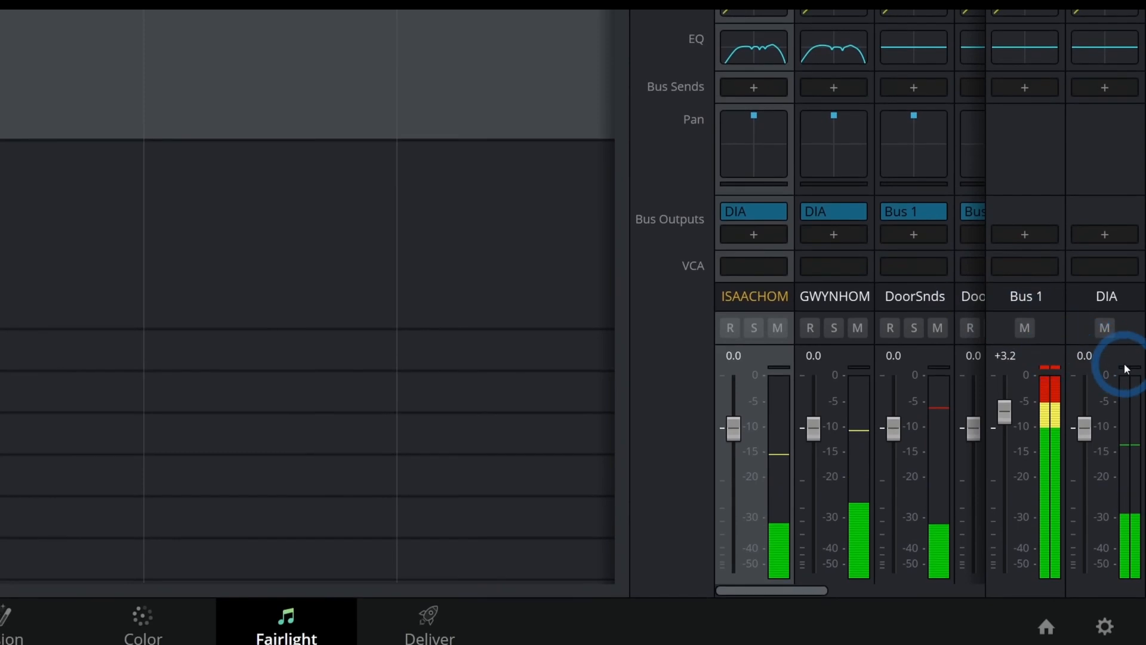
pyautogui.press('space')
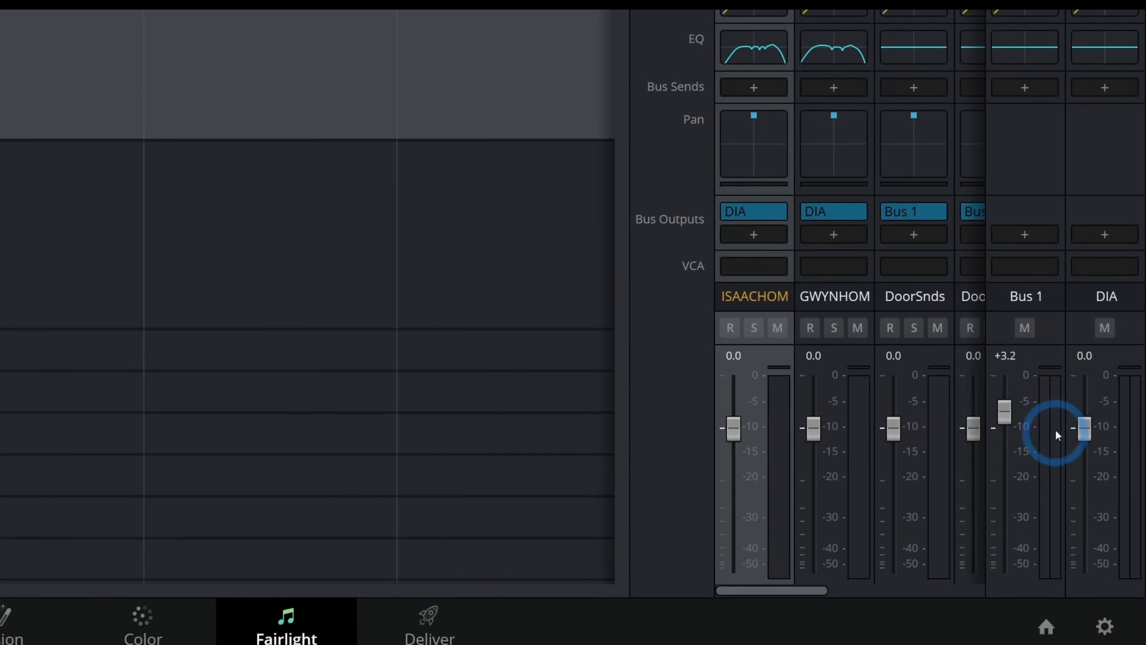
pyautogui.click(1024, 333)
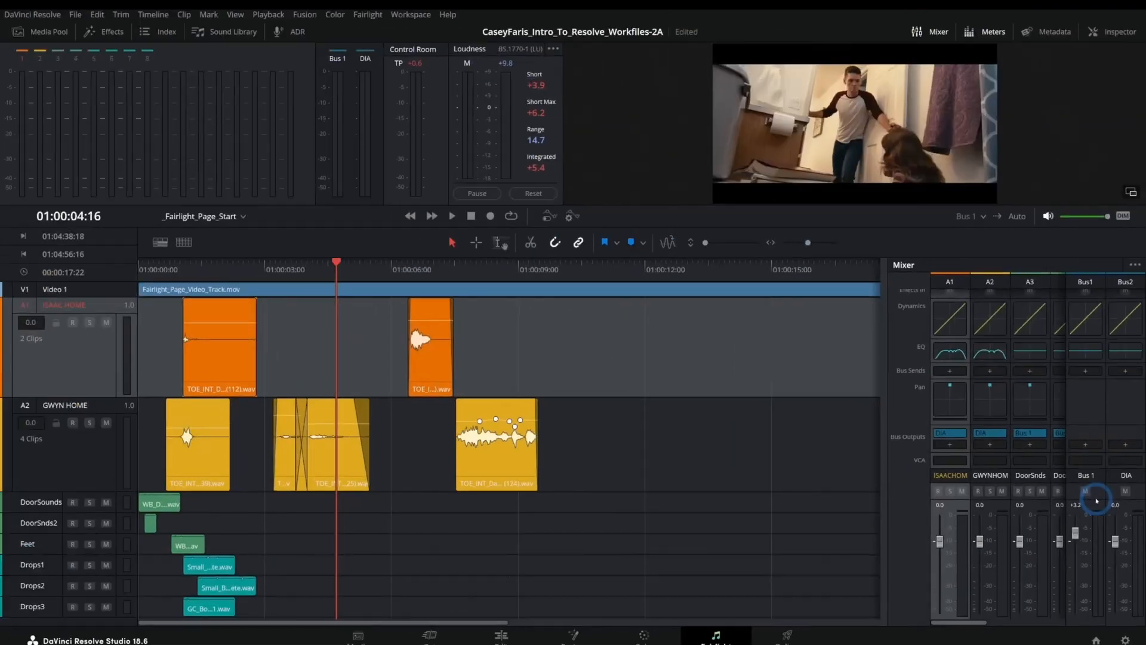
pyautogui.moveTo(200, 274); pyautogui.dragTo(148, 276)
pyautogui.press('space')
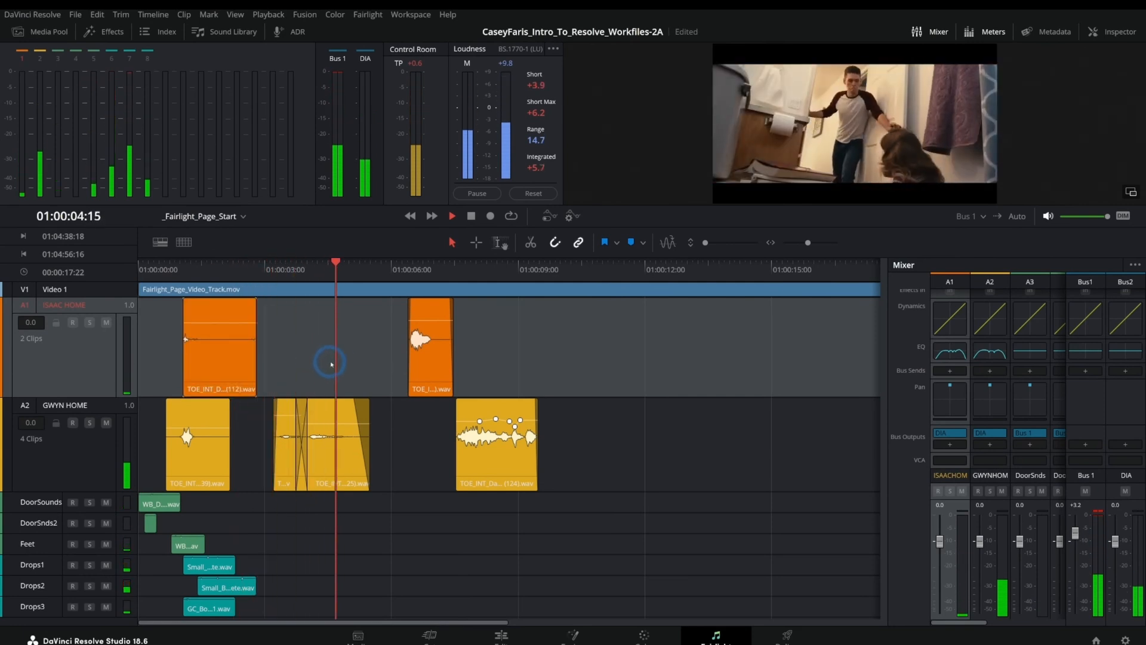
pyautogui.press('space')
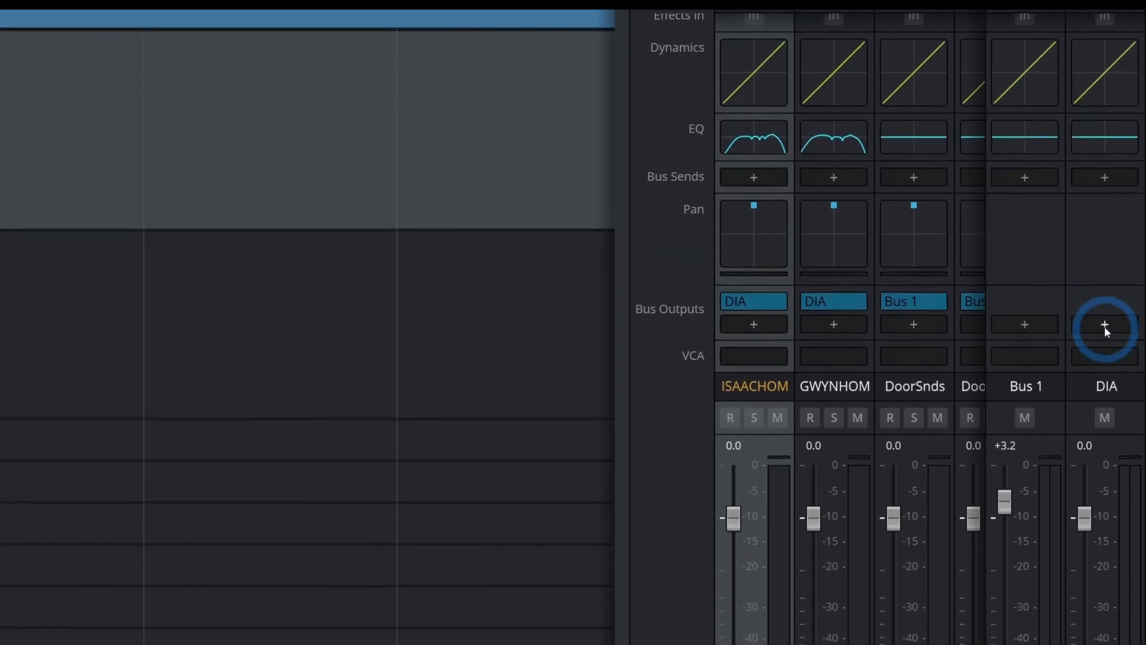
# Step: Add Bus 1 as the output of the DIA bus and play the scene through it
pyautogui.click(1104, 367)
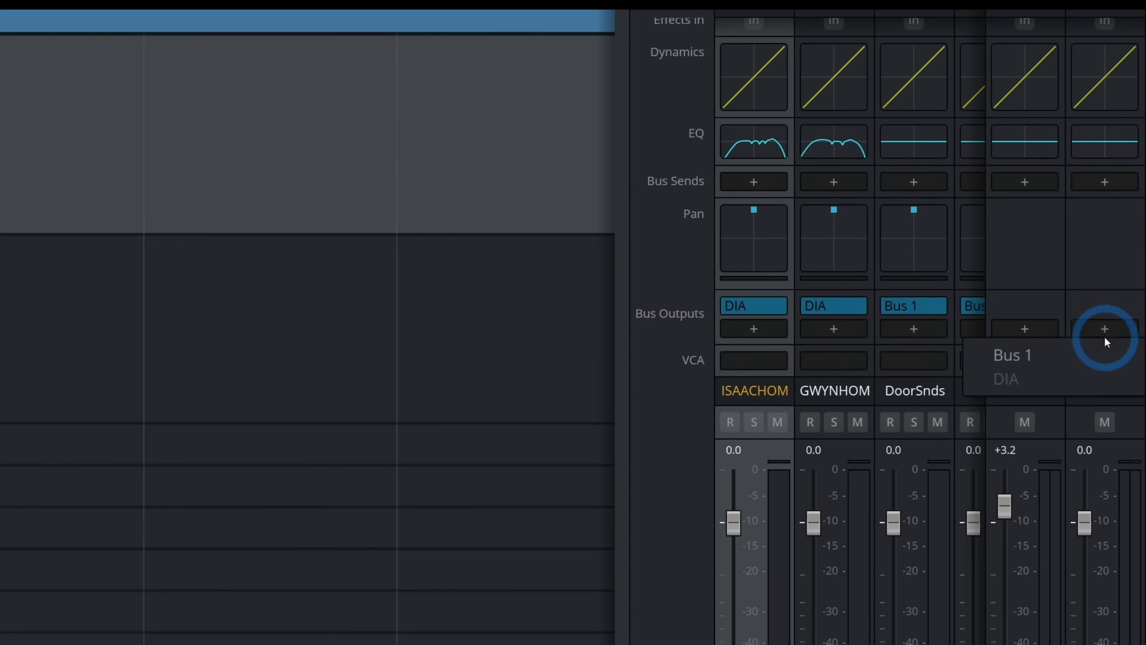
pyautogui.click(1081, 336)
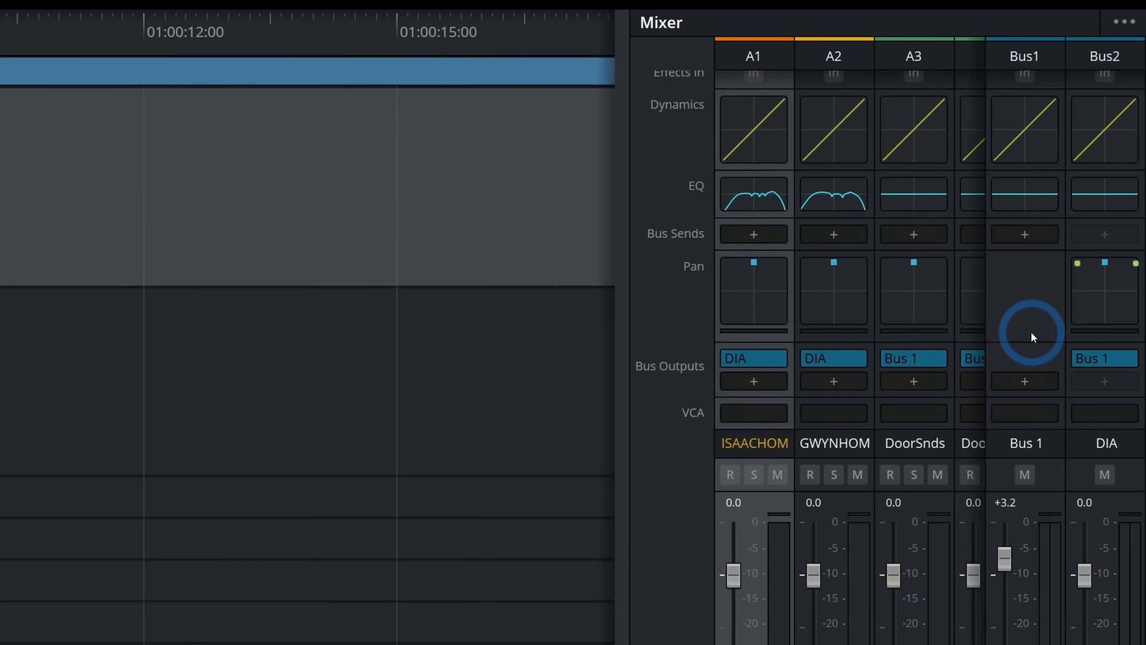
pyautogui.press('space')
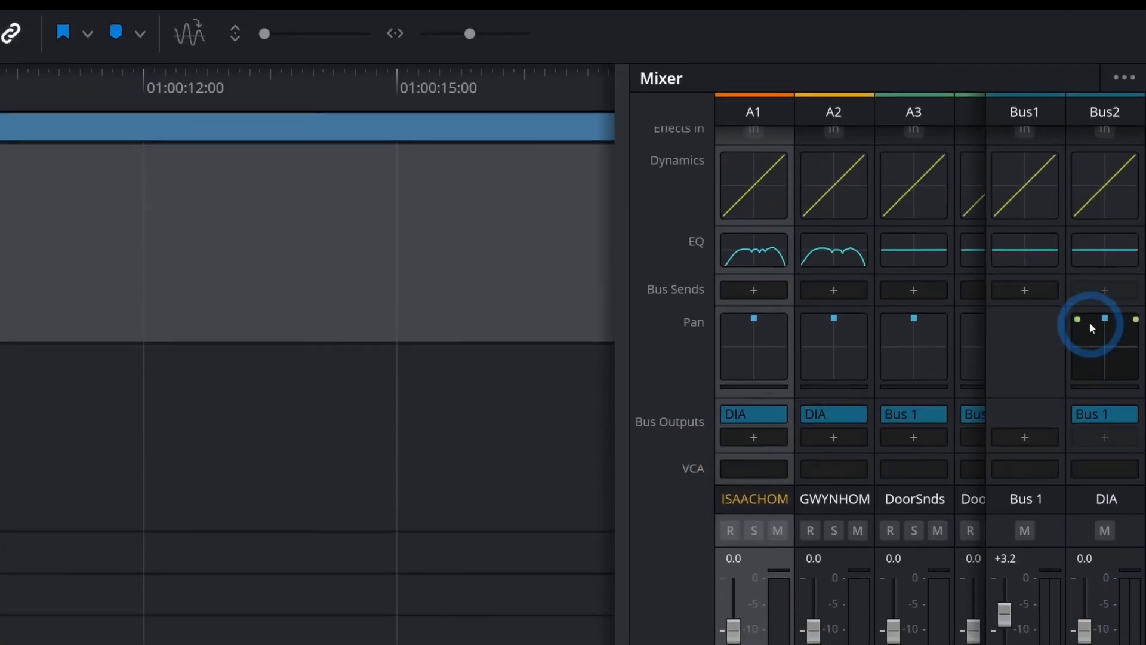
# Step: Try an EQ on the DIA bus during playback, with band 5 at 197 Hz and -18.2 dB and band 3 at 189 Hz and +9.4 dB
pyautogui.click(1098, 249)
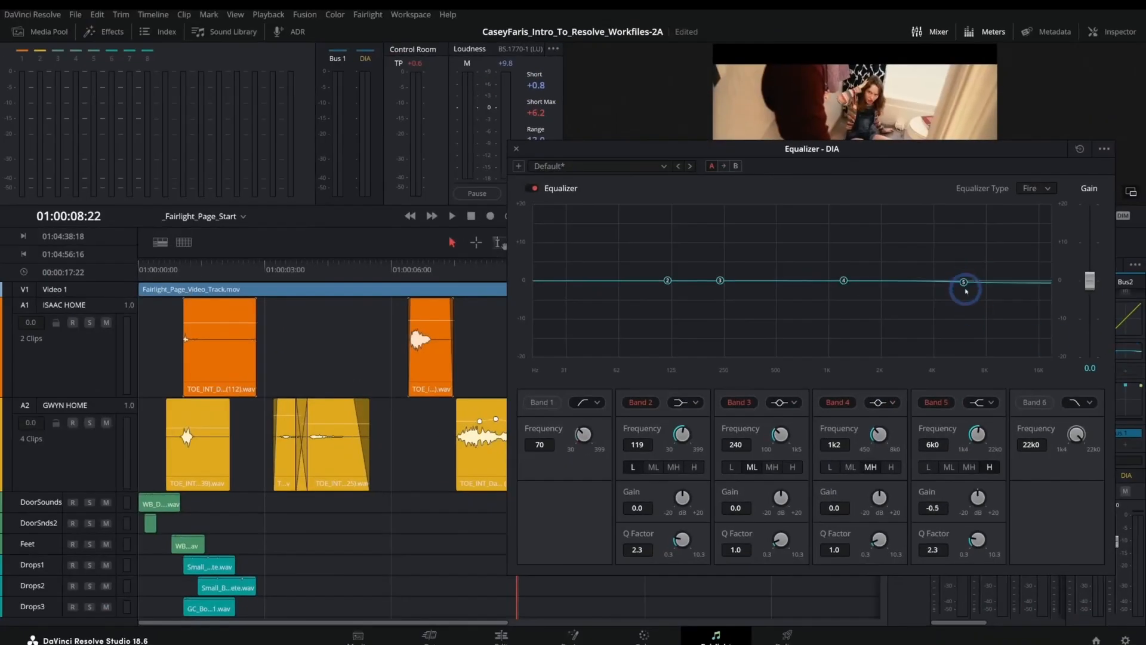
pyautogui.moveTo(965, 291); pyautogui.dragTo(746, 349)
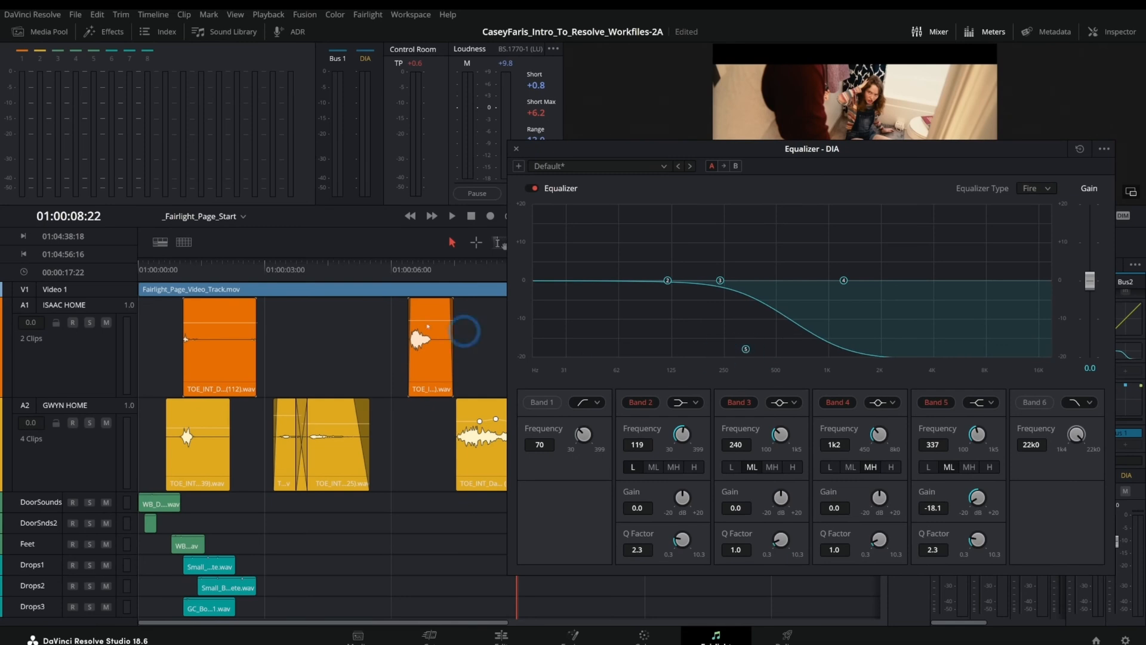
pyautogui.click(395, 270)
pyautogui.press('space')
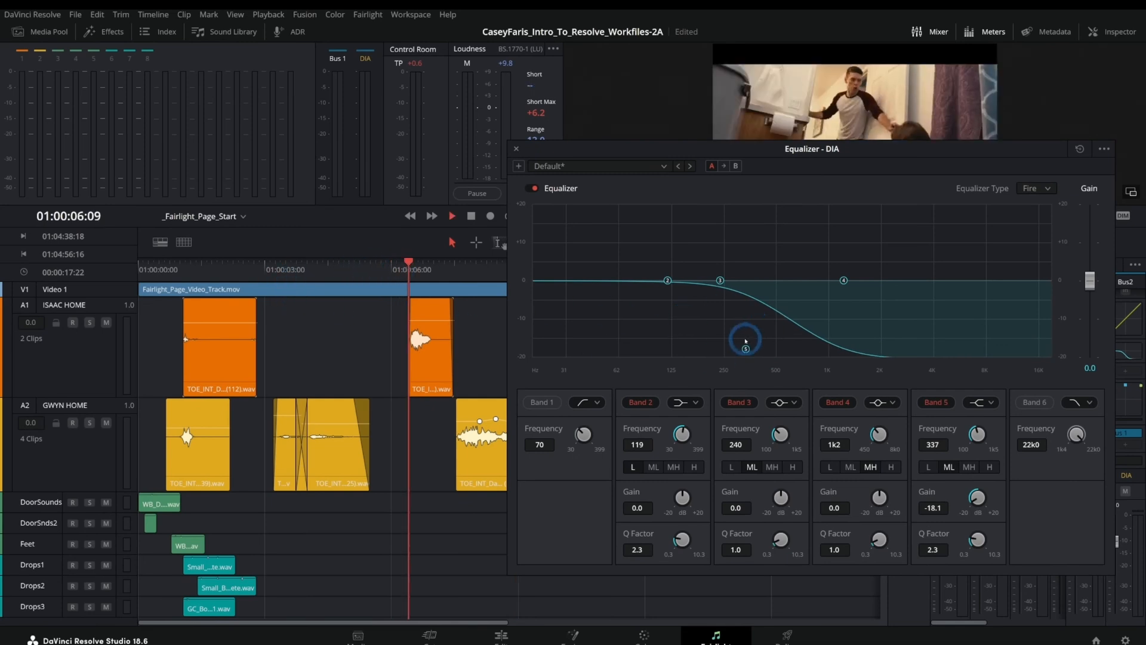
pyautogui.moveTo(745, 349); pyautogui.dragTo(704, 349)
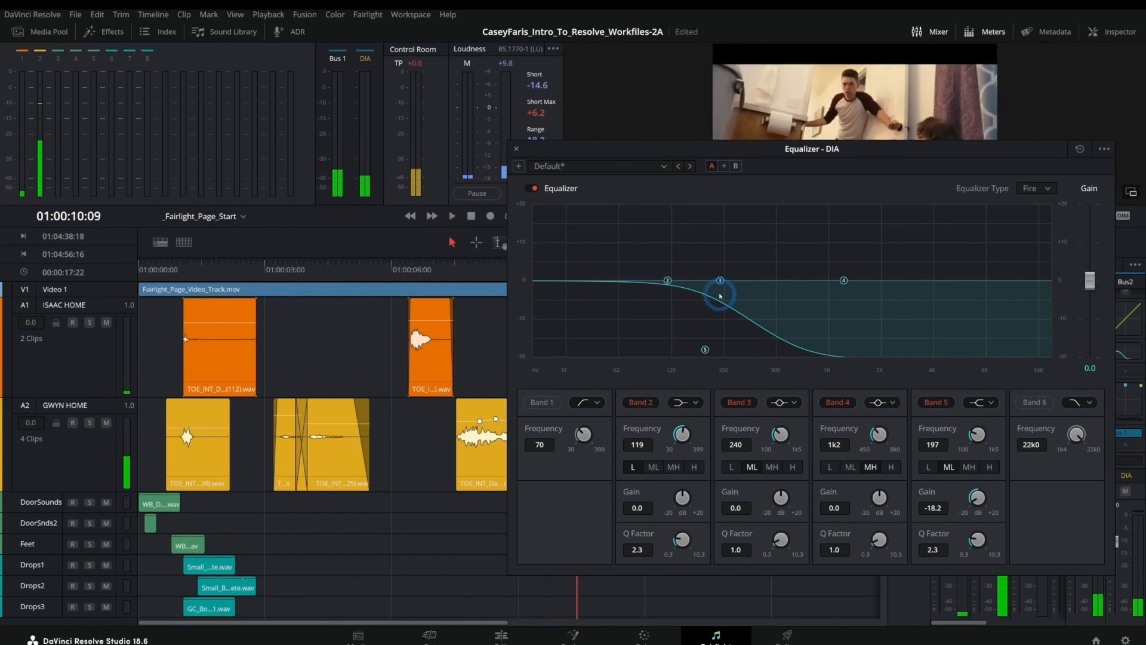
pyautogui.moveTo(721, 280); pyautogui.dragTo(702, 244)
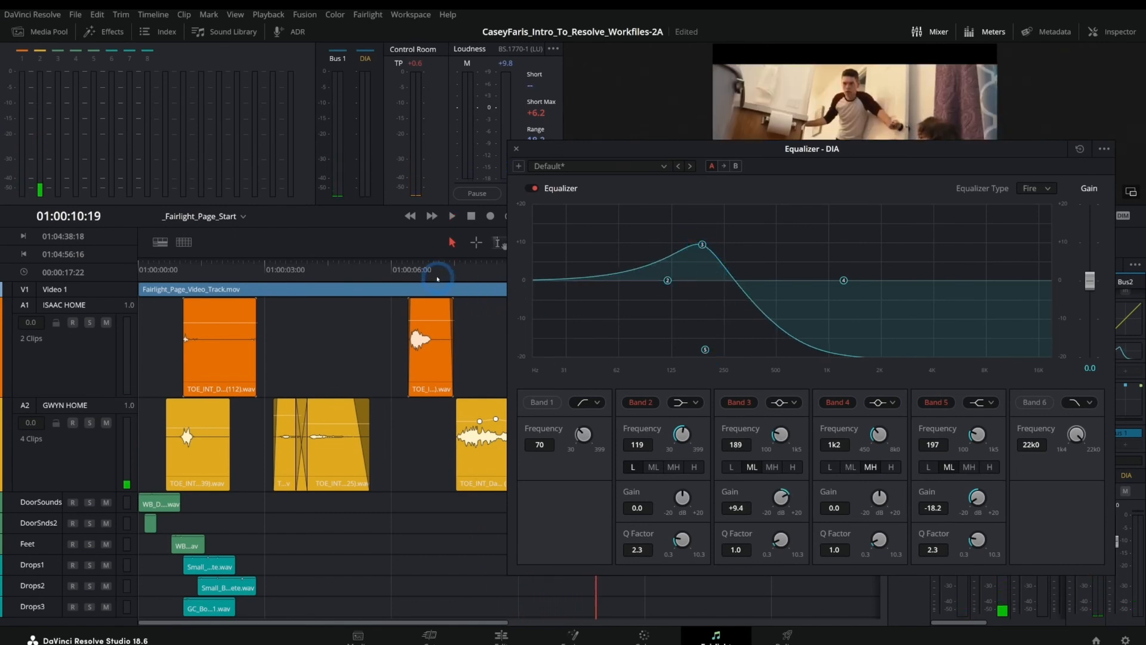
pyautogui.click(408, 270)
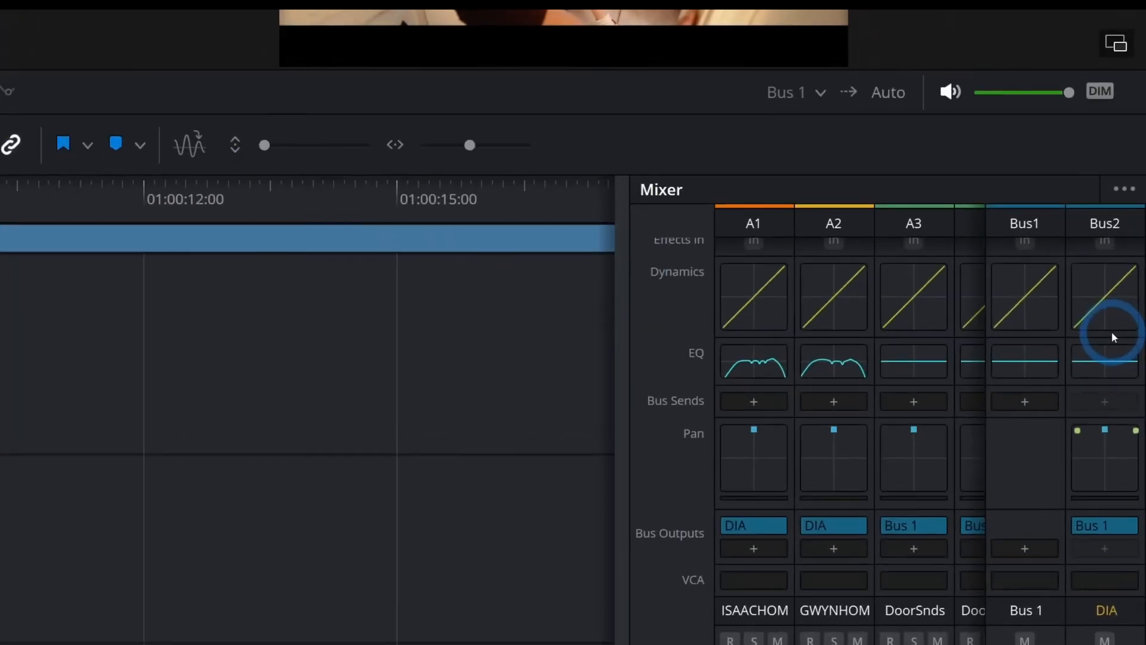
# Step: Open the DIA bus dynamics and apply the Dialog - Compression preset
pyautogui.doubleClick(1112, 331)
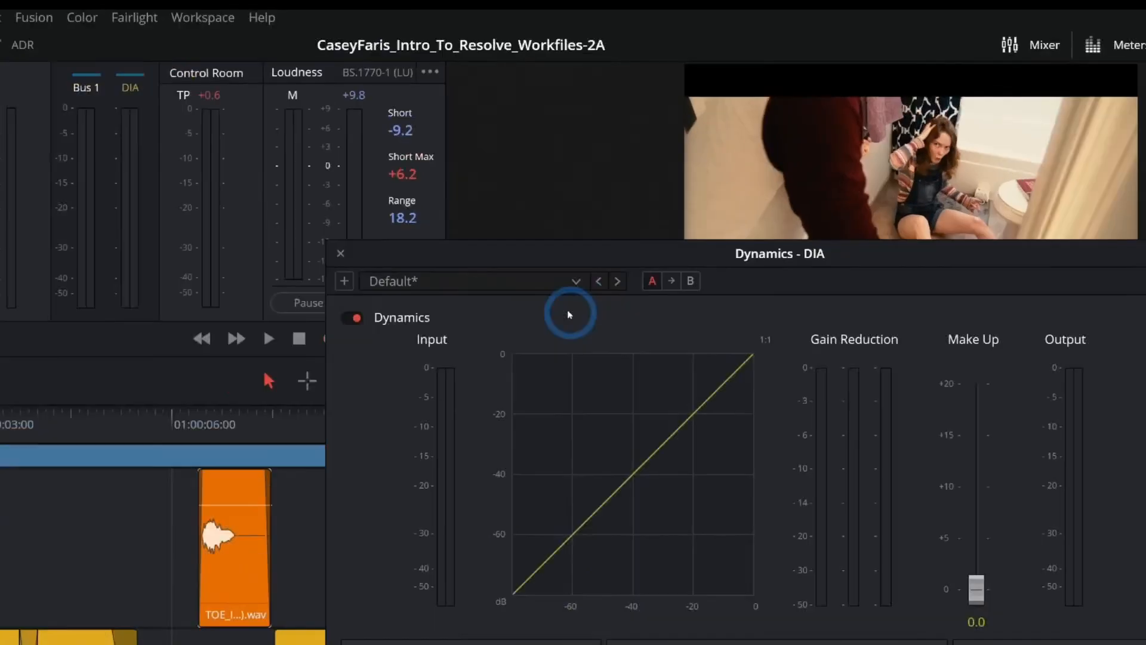
pyautogui.click(576, 281)
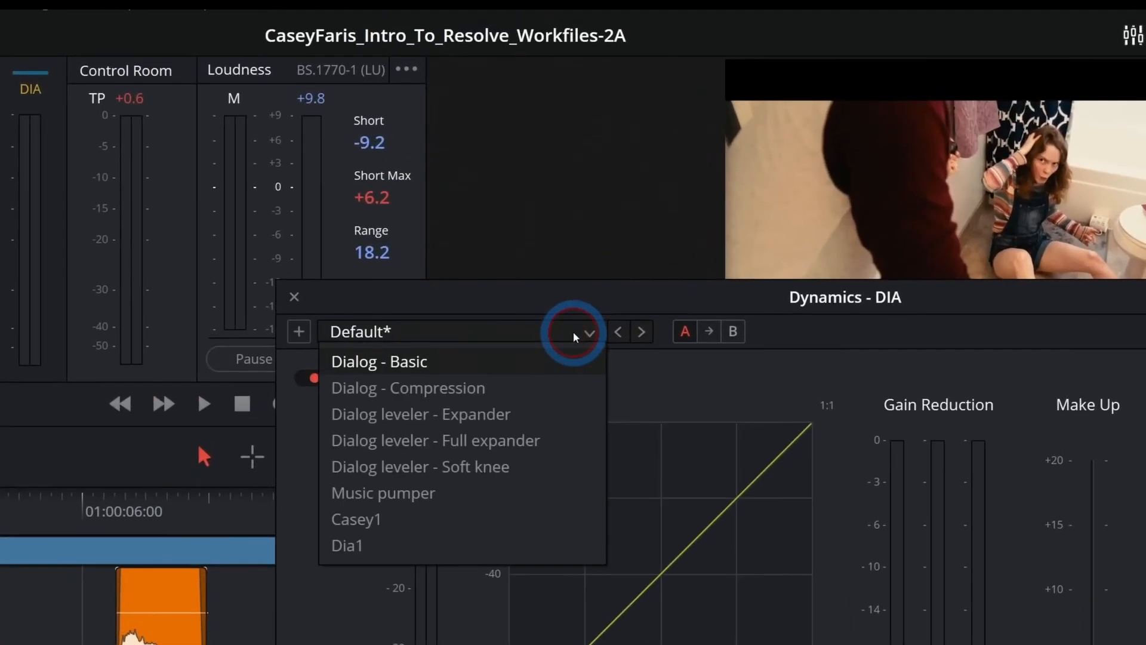
pyautogui.click(530, 325)
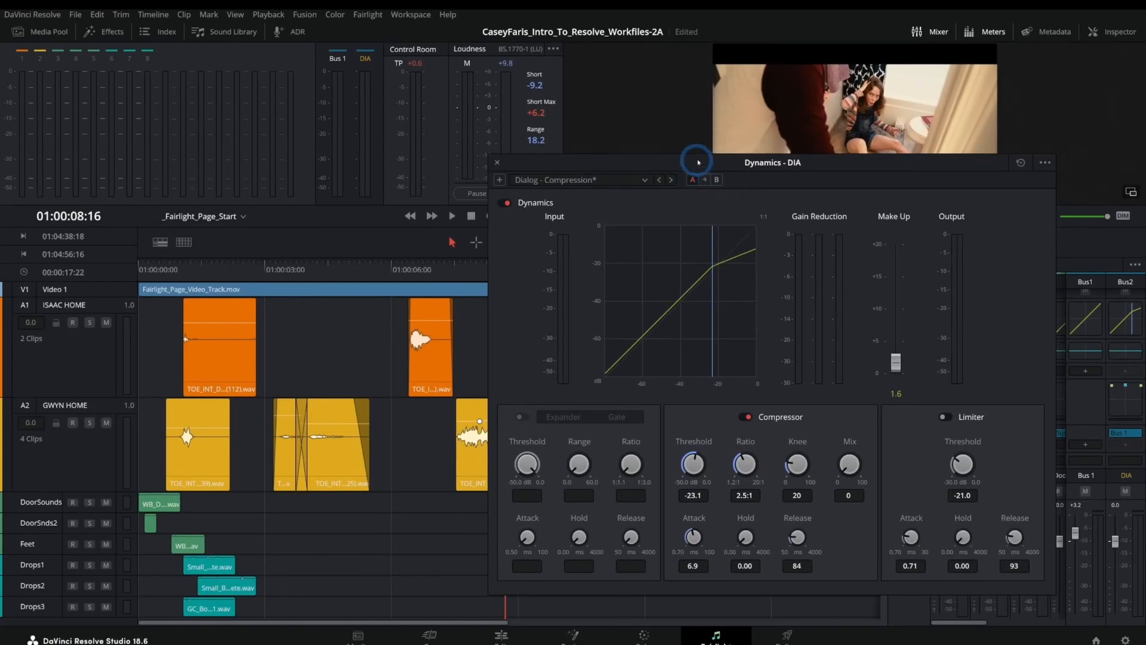
# Step: Reposition the DIA dynamics window and play the dialogue clips while watching the compression graph and meters
pyautogui.moveTo(697, 160); pyautogui.dragTo(710, 176)
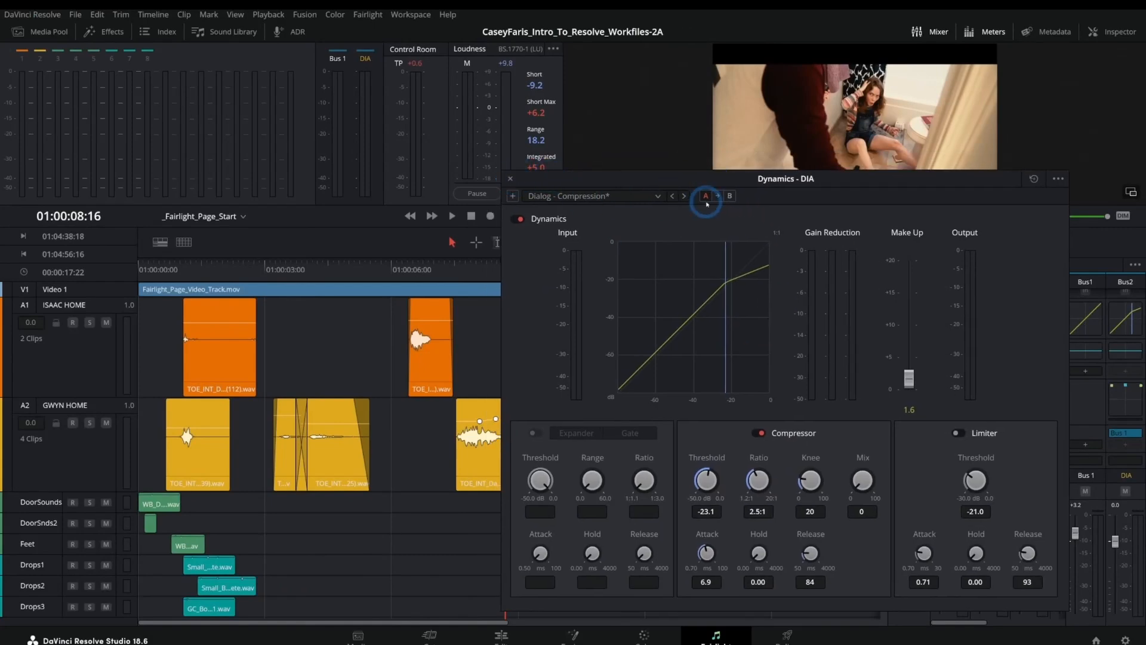
pyautogui.press('space')
pyautogui.click(400, 266)
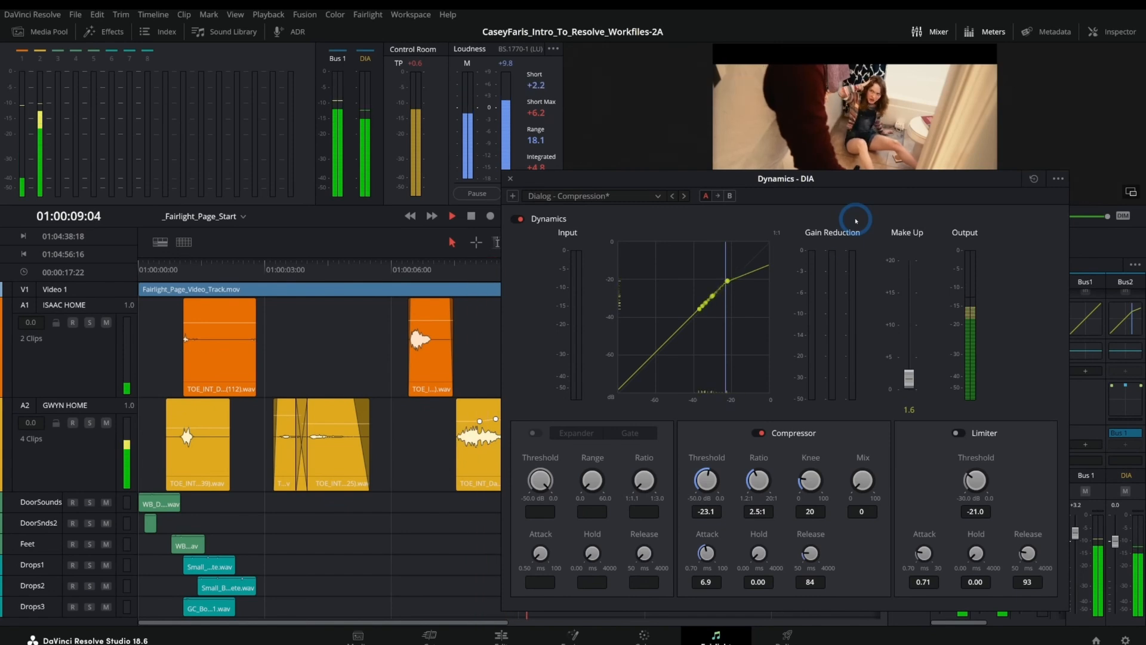
# Step: Stop playback and close the DIA bus dynamics window
pyautogui.press('space')
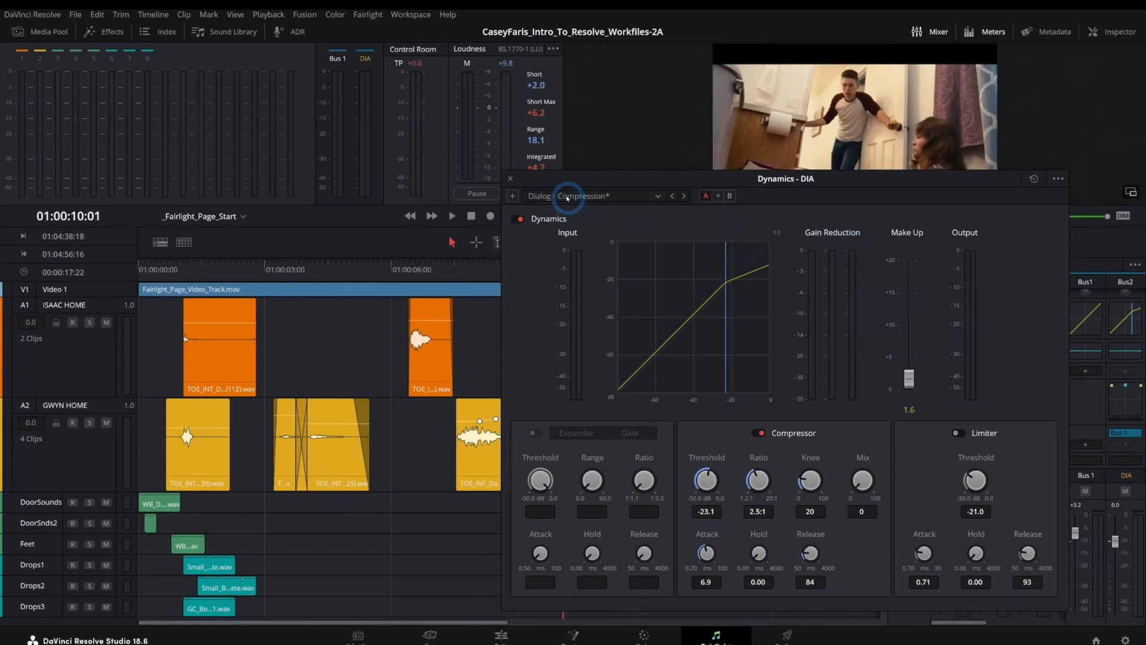
pyautogui.click(510, 178)
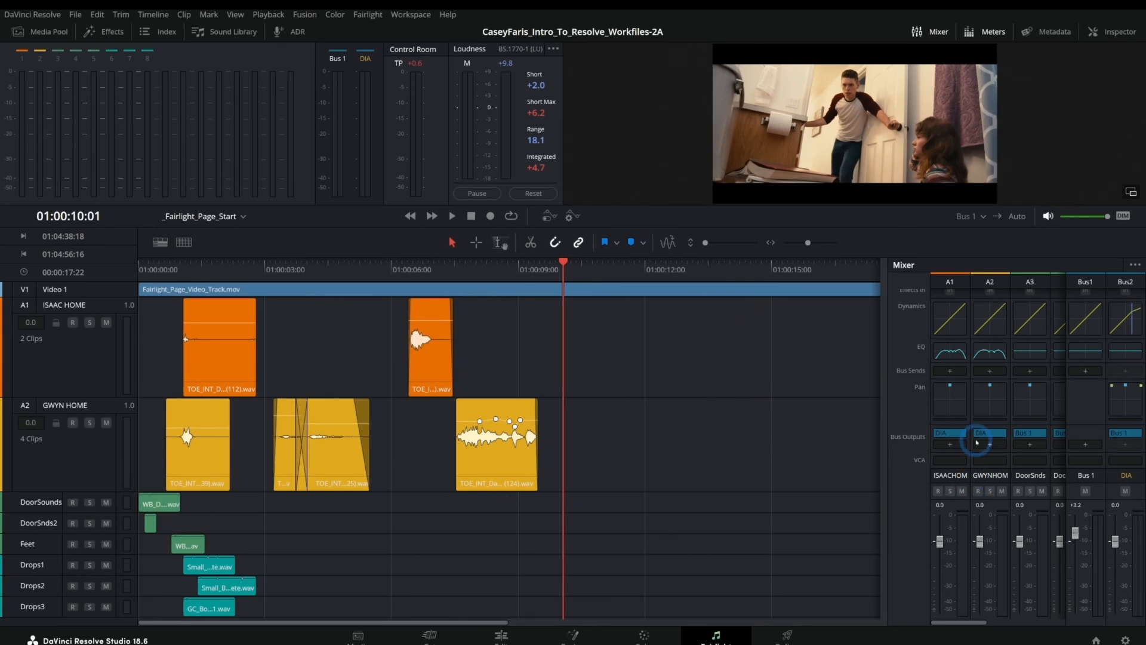
# Step: Enlarge the GWYN HOME track so the waveform and volume line of its last clip can be edited in detail
pyautogui.scroll(-3, 87, 442)
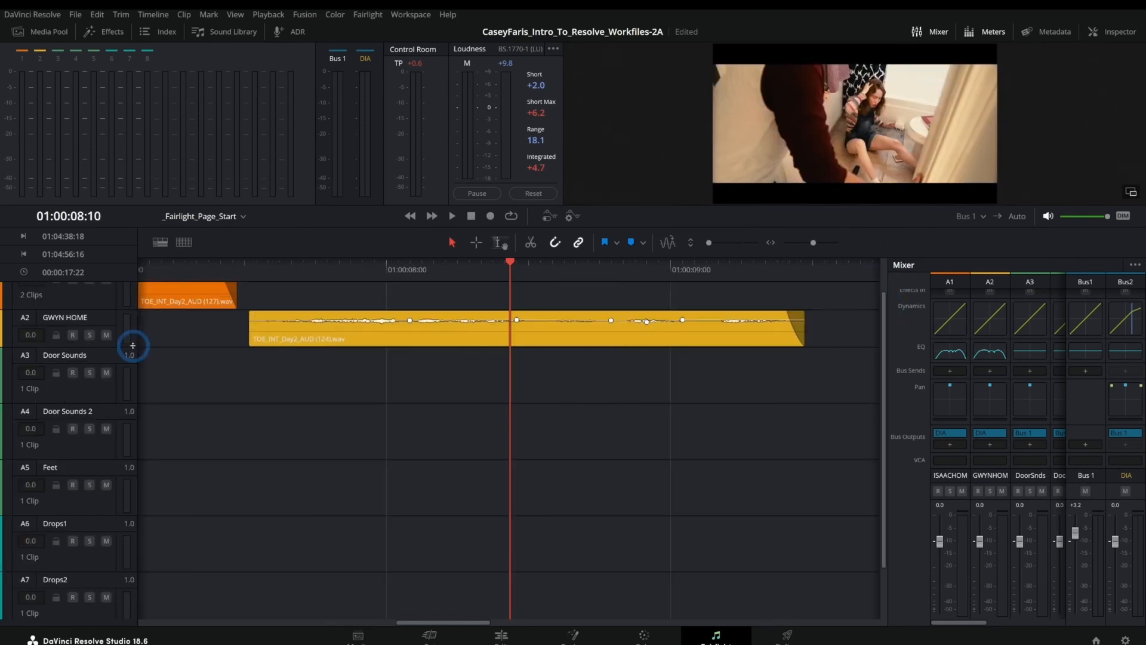
pyautogui.moveTo(133, 345); pyautogui.dragTo(145, 520)
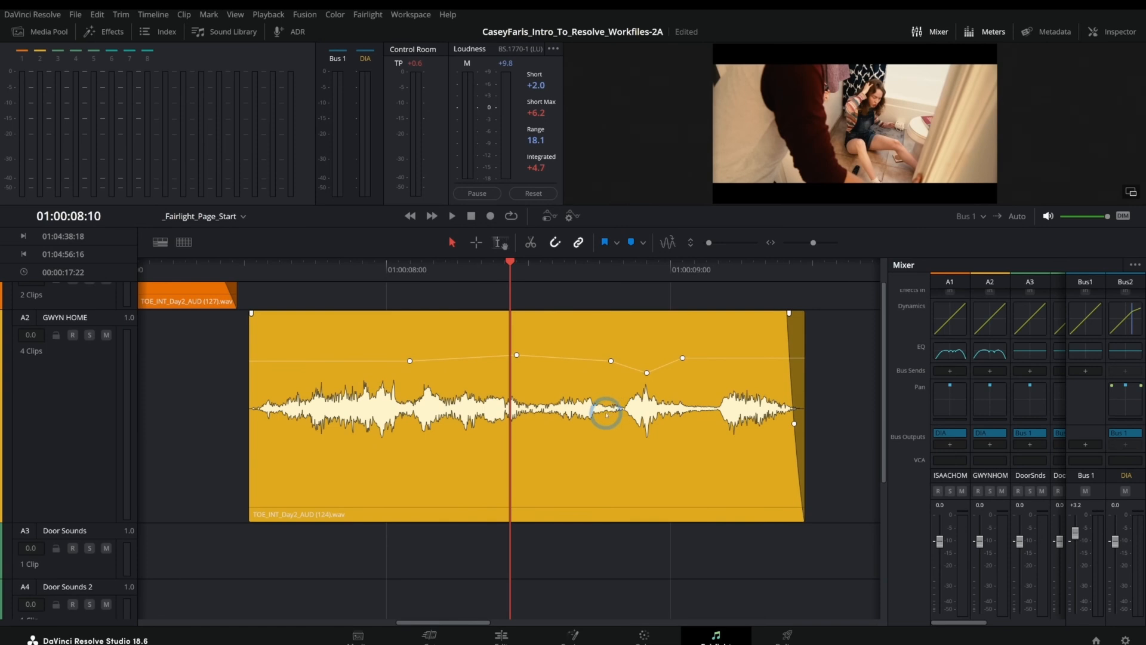
pyautogui.moveTo(106, 523); pyautogui.dragTo(110, 556)
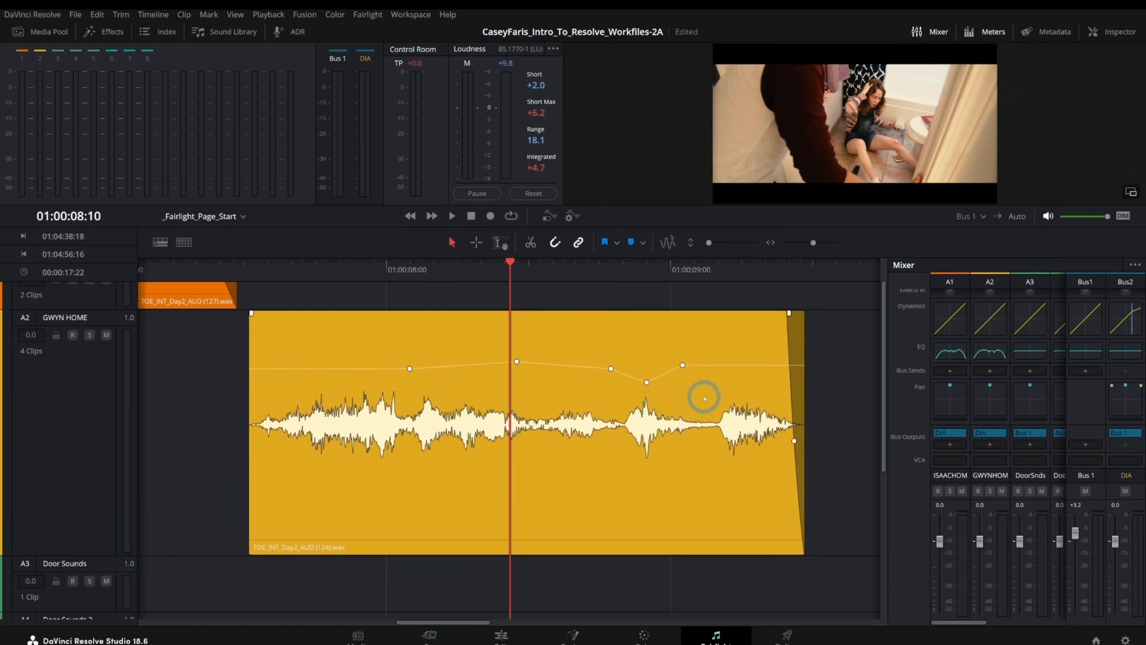
# Step: Add volume keyframes to the TOE_INT_Day2_AUD (124) clip, raising its quiet middle and setting its ending to about 5.5 dB
pyautogui.keyDown('alt'); pyautogui.click(743, 365); pyautogui.keyUp('alt')
pyautogui.moveTo(743, 366); pyautogui.dragTo(741, 359)
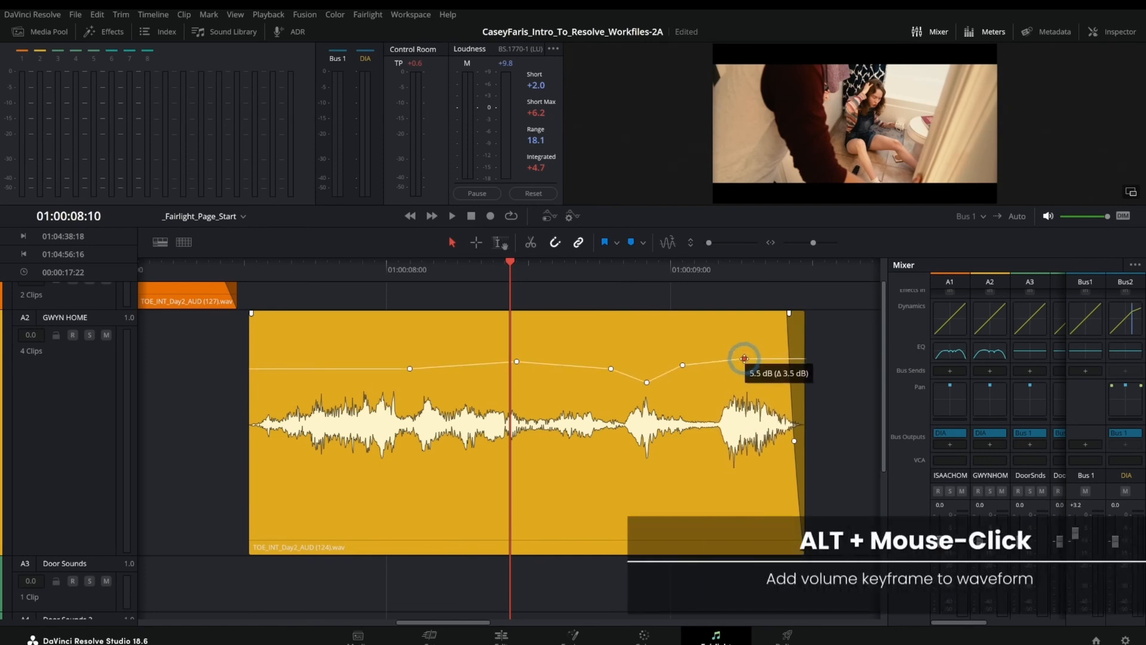
pyautogui.keyDown('alt'); pyautogui.click(457, 367); pyautogui.keyUp('alt')
pyautogui.moveTo(457, 367); pyautogui.dragTo(568, 346)
pyautogui.keyDown('alt'); pyautogui.click(495, 356); pyautogui.keyUp('alt')
pyautogui.keyDown('alt'); pyautogui.click(572, 355); pyautogui.keyUp('alt')
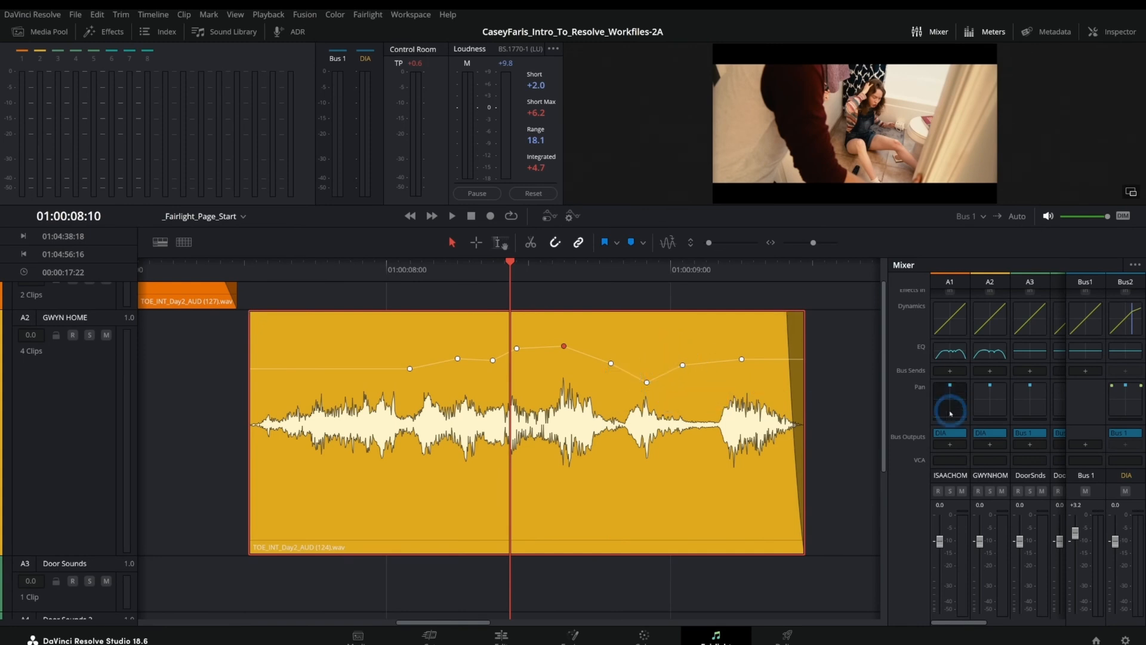
pyautogui.doubleClick(1118, 320)
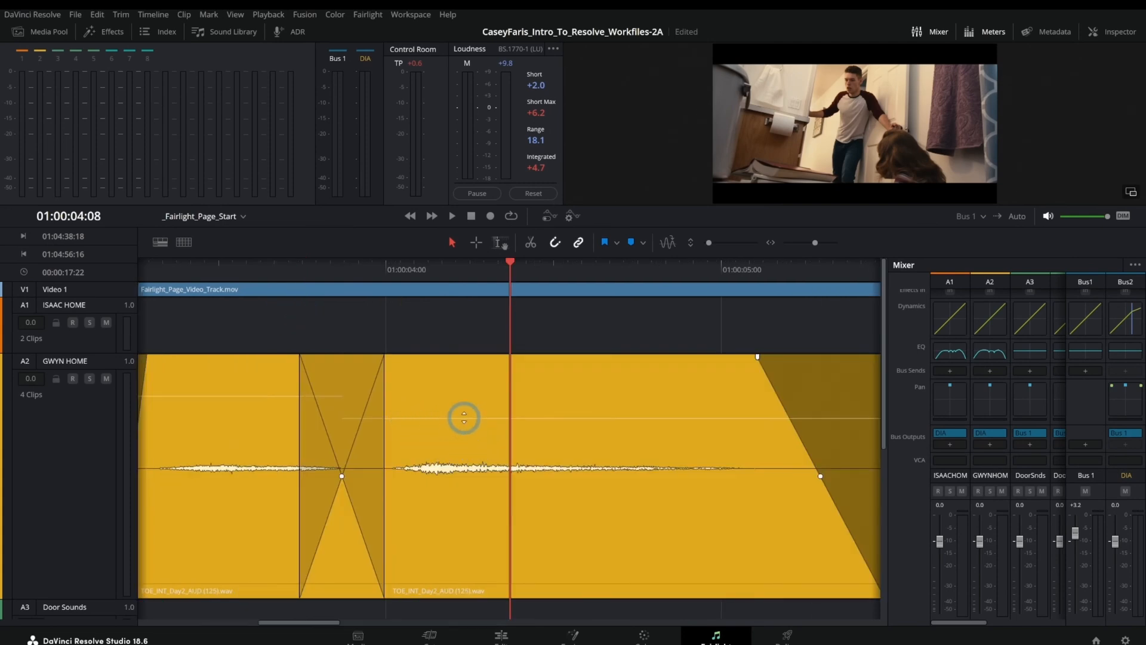
# Step: Raise the volume of the second TOE_INT_Day2_AUD (125) clip and shape it with three keyframes, boosting its middle and lowering its end
pyautogui.moveTo(461, 418)
pyautogui.mouseDown()
pyautogui.moveTo(467, 389)
pyautogui.moveTo(468, 401)
pyautogui.mouseUp()
pyautogui.keyDown('alt'); pyautogui.click(434, 403); pyautogui.keyUp('alt')
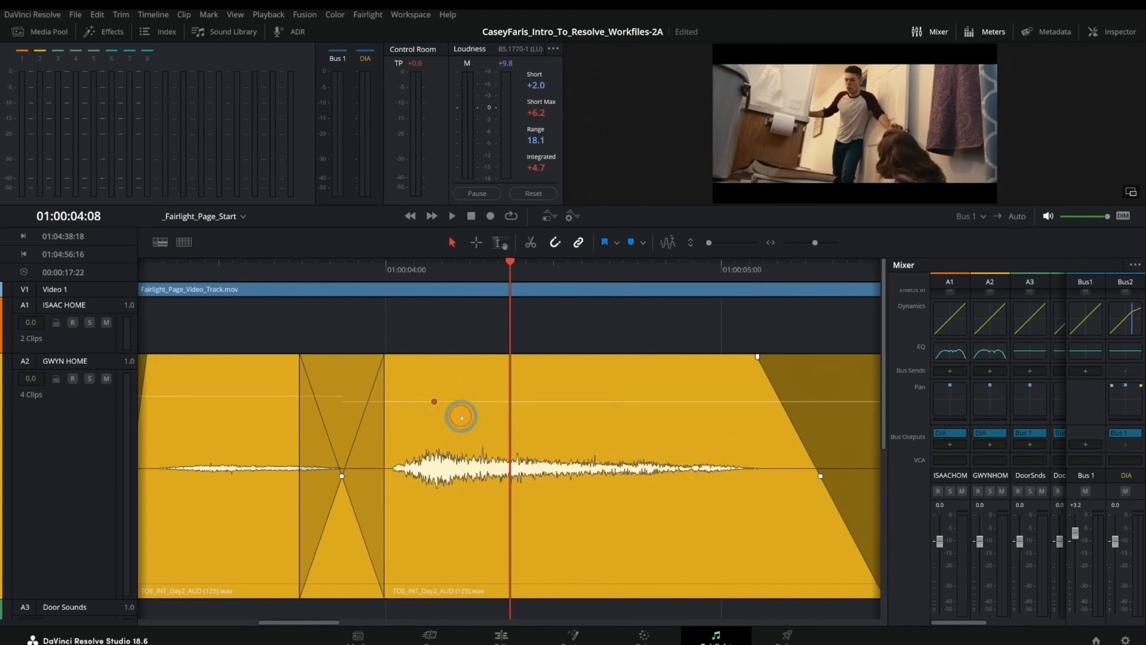
pyautogui.keyDown('alt'); pyautogui.click(559, 401); pyautogui.keyUp('alt')
pyautogui.moveTo(559, 401); pyautogui.dragTo(560, 391)
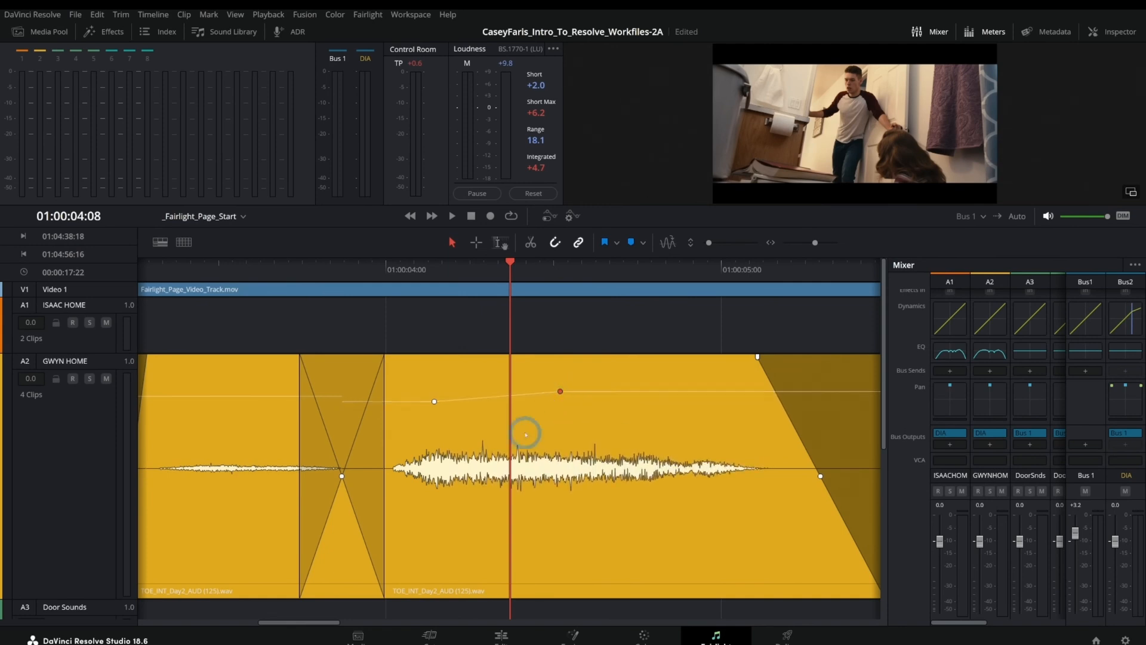
pyautogui.keyDown('alt'); pyautogui.click(755, 405); pyautogui.keyUp('alt')
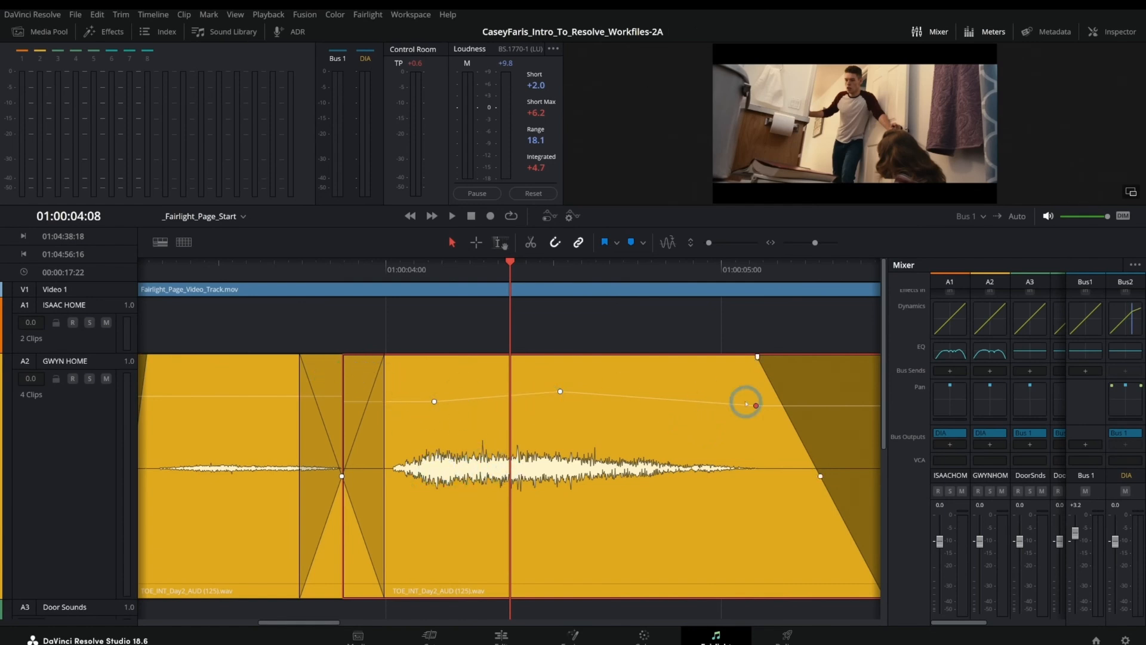
# Step: Lengthen the fade-out of the second TOE_INT_Day2_AUD (125) clip so it starts near 01:00:04:00, right after the crossfade
pyautogui.hscroll(5, 558, 427)
pyautogui.moveTo(542, 356)
pyautogui.mouseDown()
pyautogui.moveTo(512, 366)
pyautogui.moveTo(701, 366)
pyautogui.moveTo(546, 366)
pyautogui.moveTo(557, 365)
pyautogui.mouseUp()
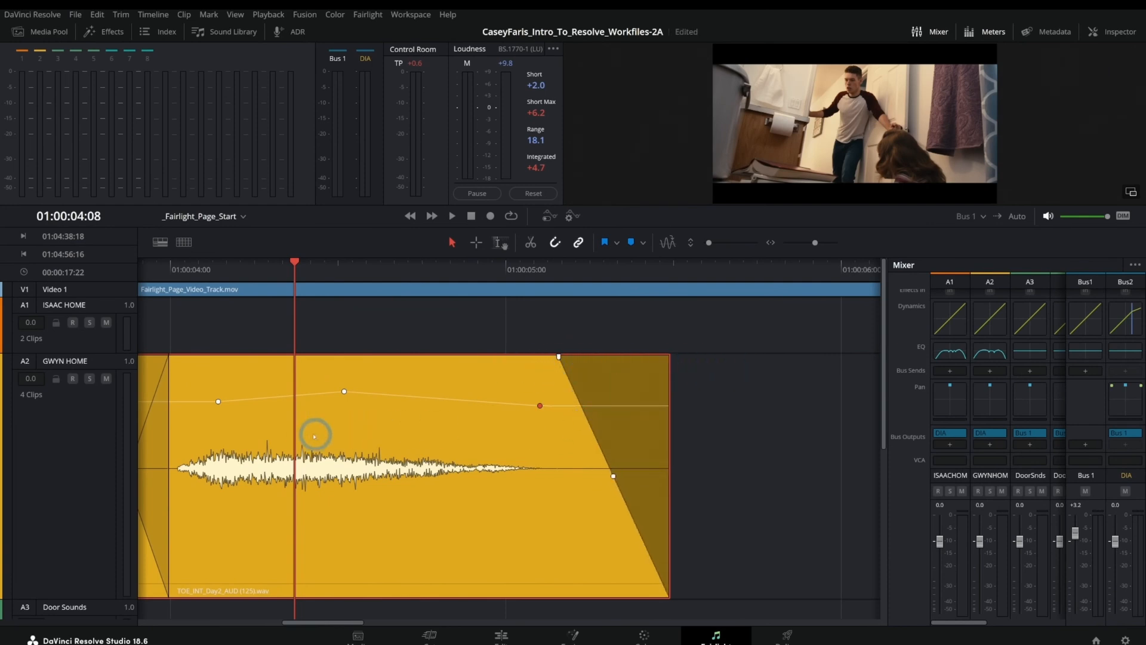
pyautogui.hscroll(-6, 621, 420)
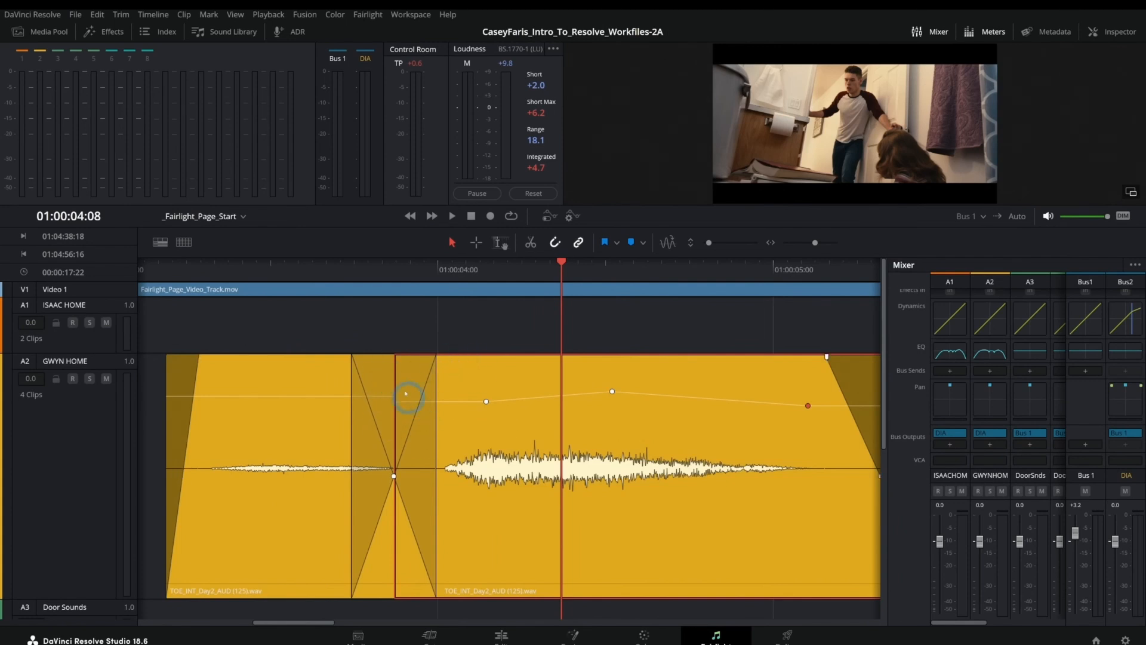
pyautogui.click(413, 432)
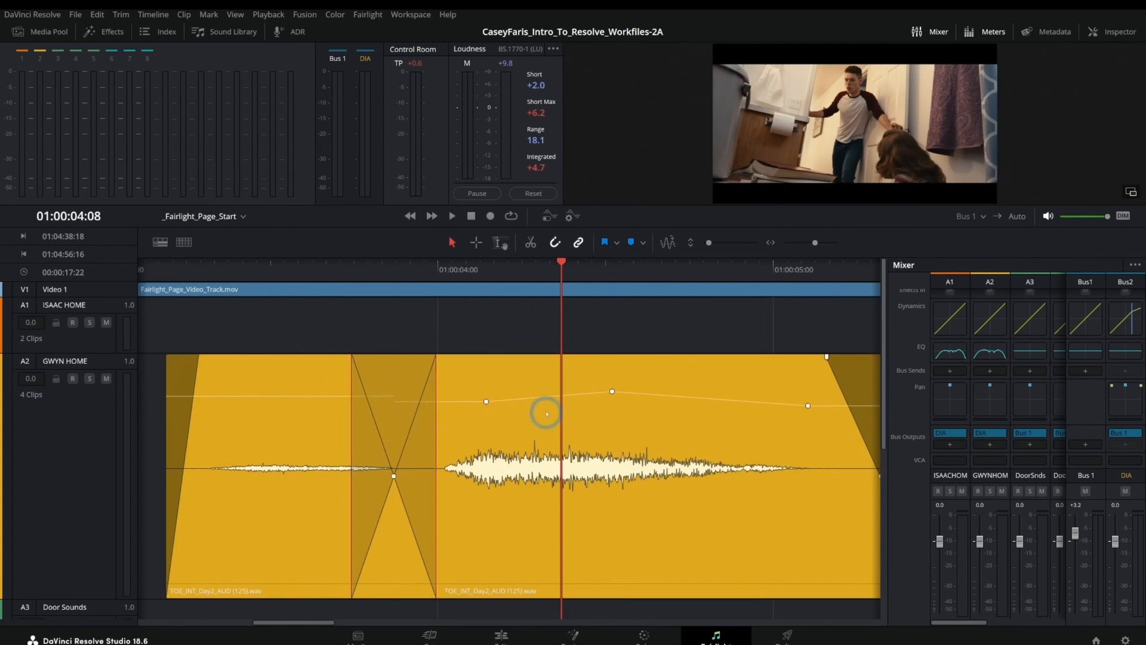
pyautogui.moveTo(828, 356); pyautogui.dragTo(443, 358)
pyautogui.scroll(-5, 578, 424)
pyautogui.scroll(-5, 634, 519)
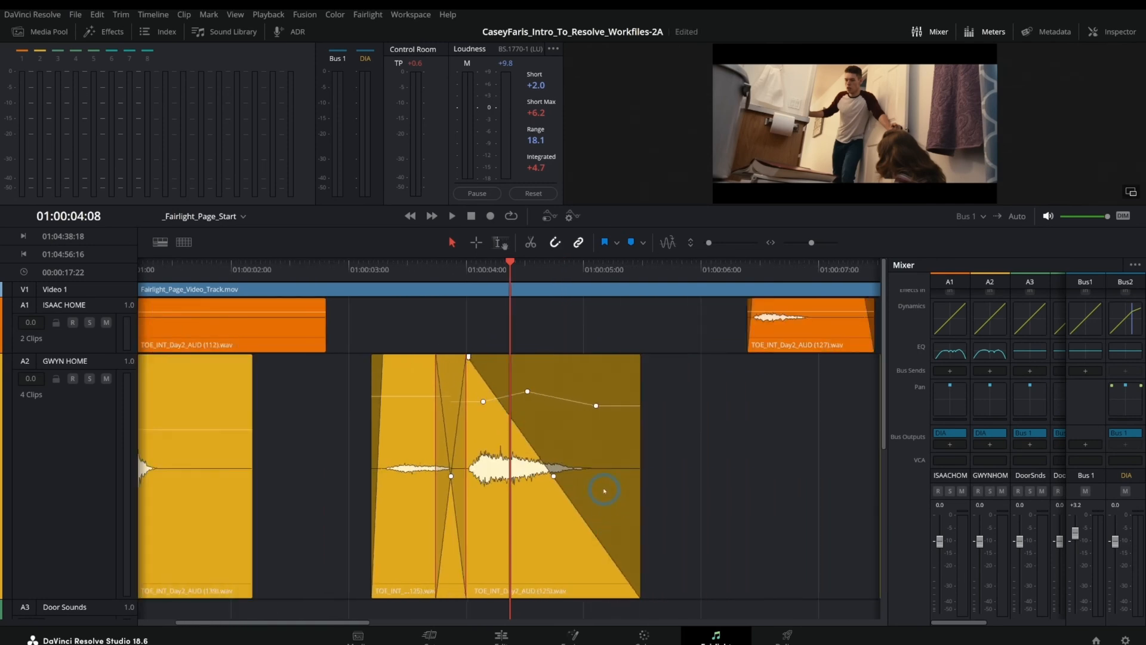
# Step: Switch to the Edit page and briefly play the mixed scene from shortly before 01:00:02:00
pyautogui.click(501, 634)
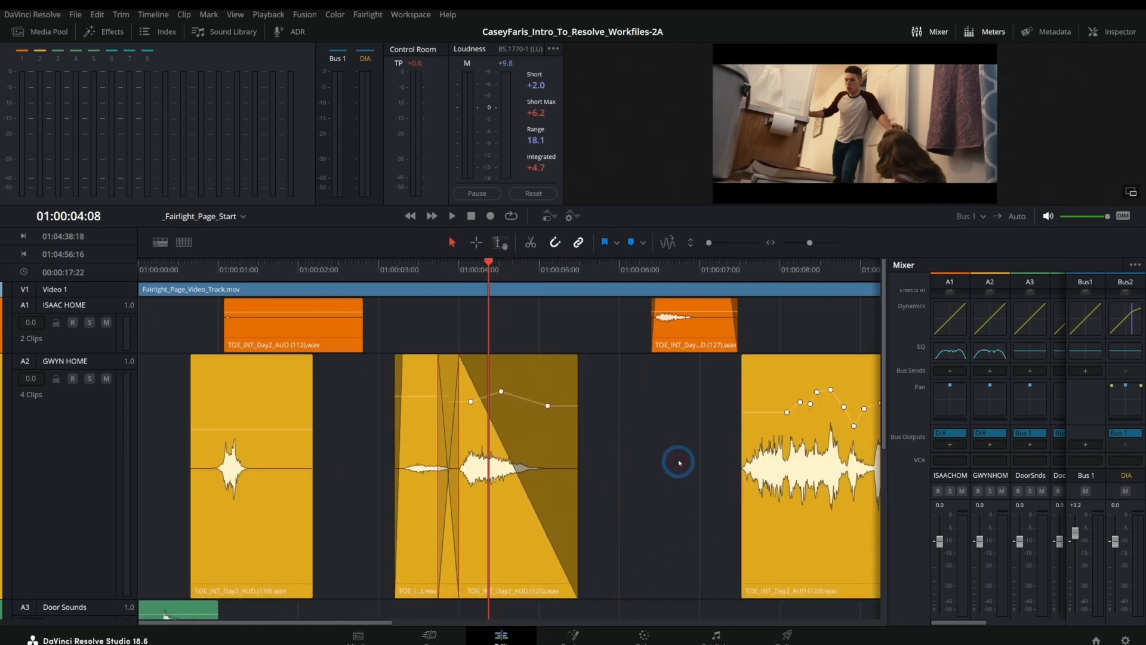
pyautogui.scroll(4, 510, 525)
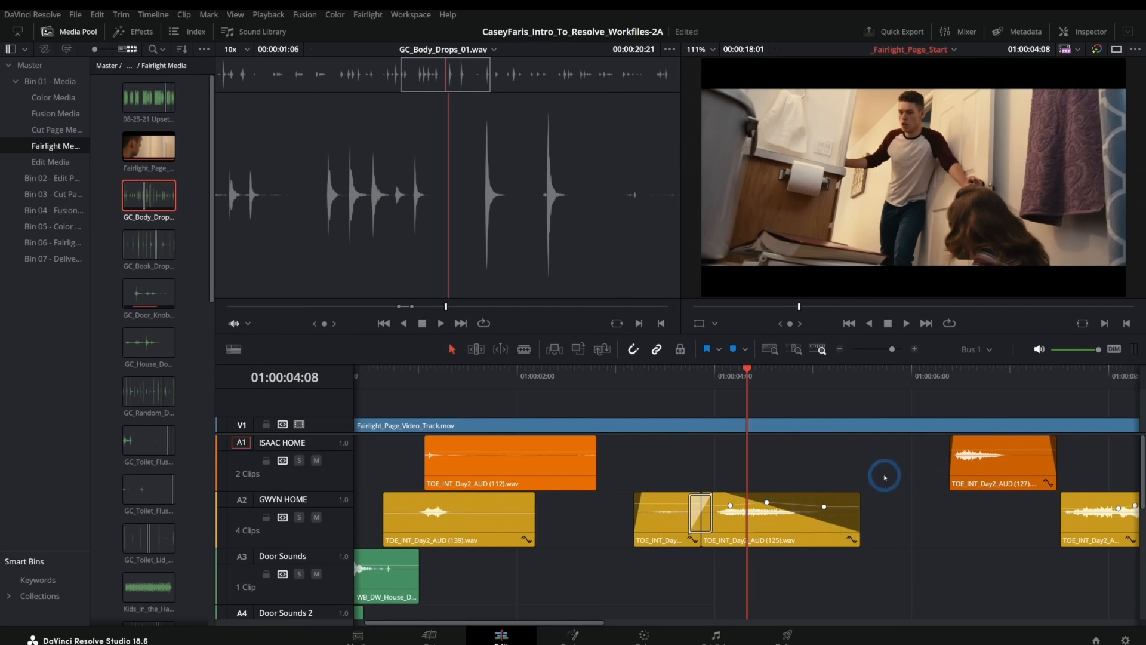
pyautogui.scroll(-1, 625, 473)
pyautogui.scroll(-5, 325, 515)
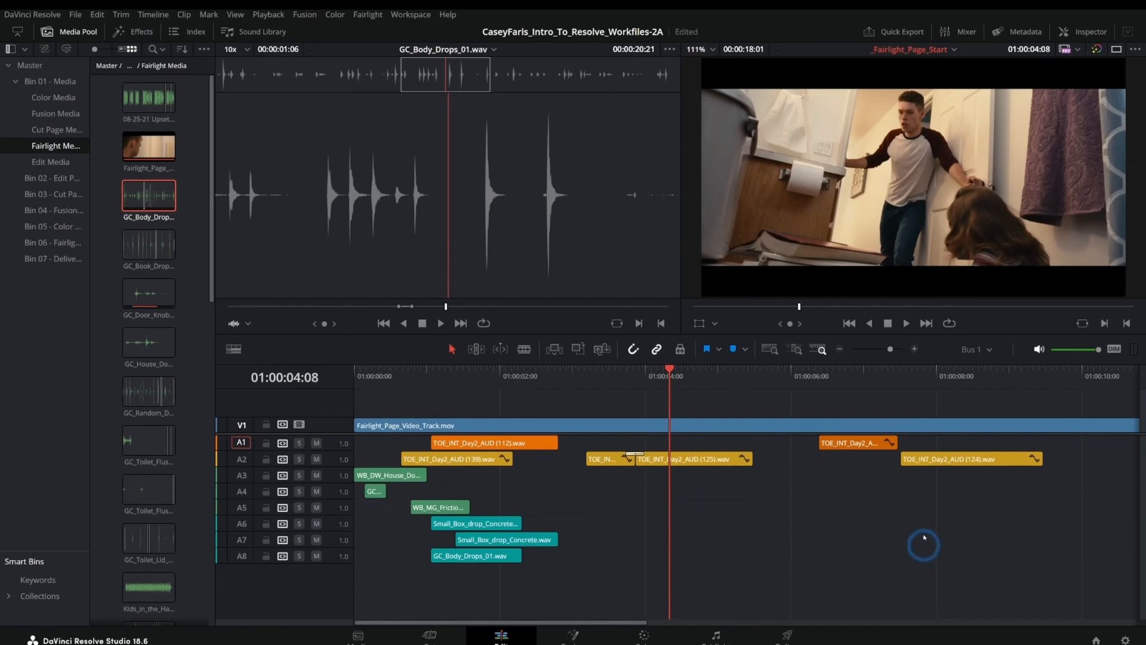
pyautogui.click(474, 371)
pyautogui.press('space')
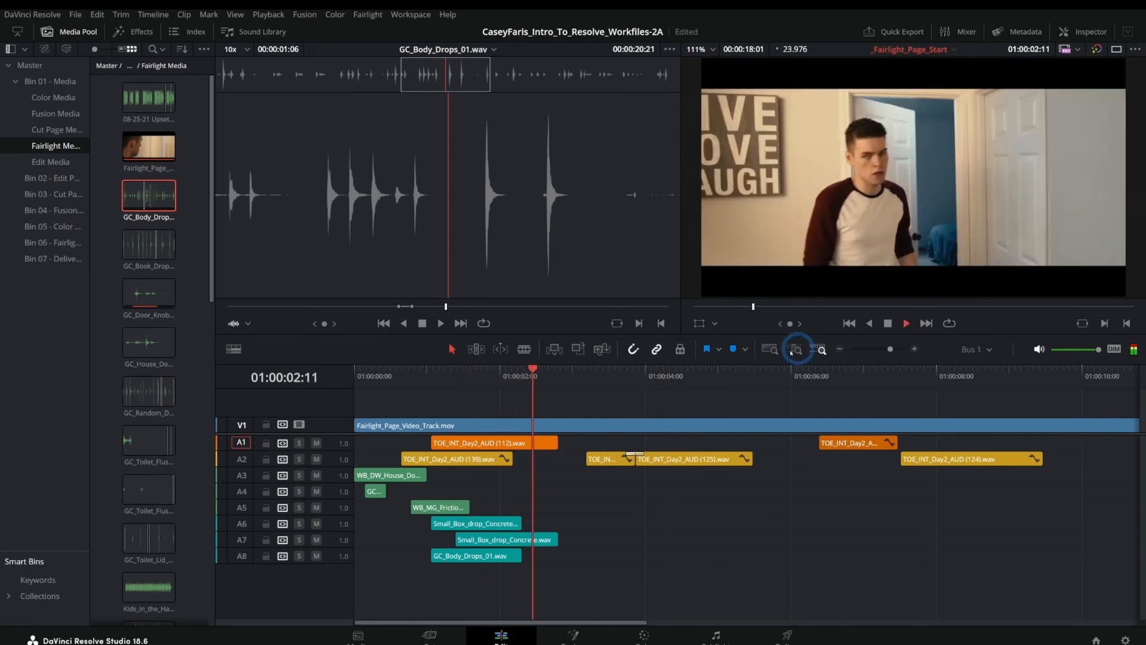
pyautogui.press('space')
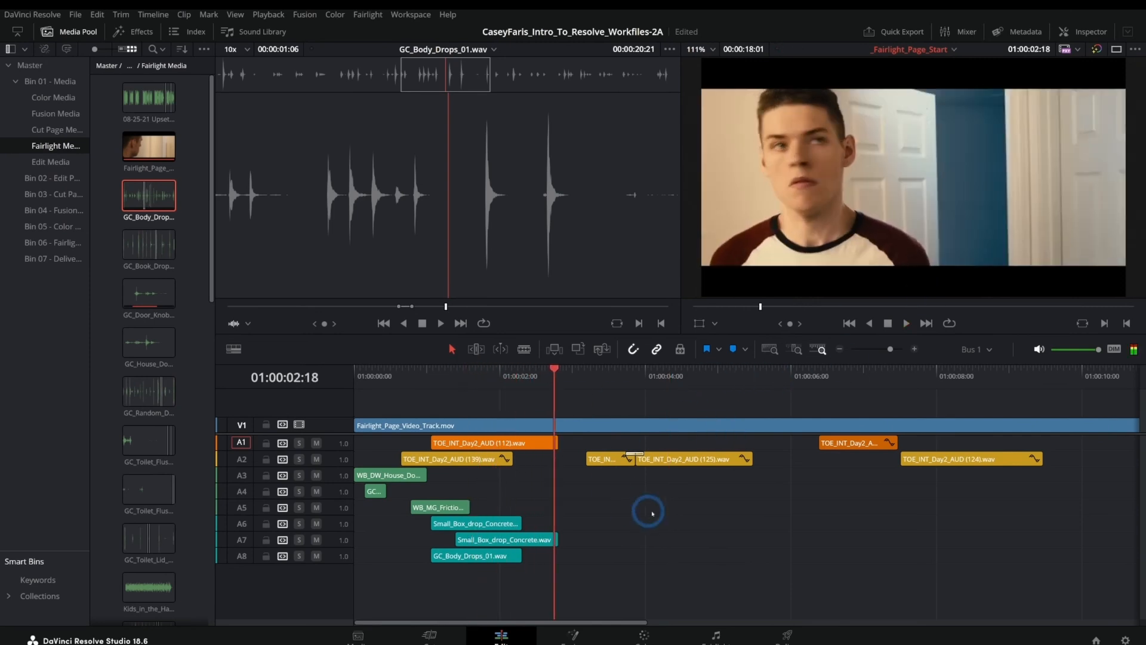
# Step: Return to the Fairlight page, shrink the tracks to fit the whole timeline, and place the playhead at 01:00:13:06
pyautogui.click(731, 631)
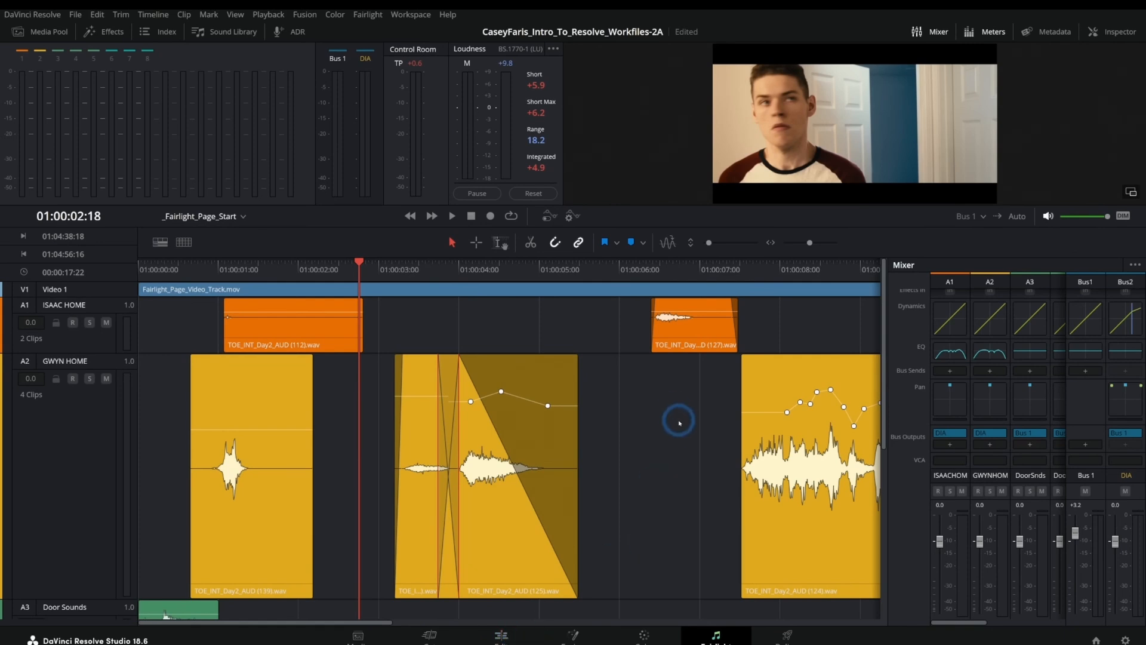
pyautogui.scroll(-2, 664, 425)
pyautogui.scroll(-1, 592, 412)
pyautogui.scroll(-3, 99, 425)
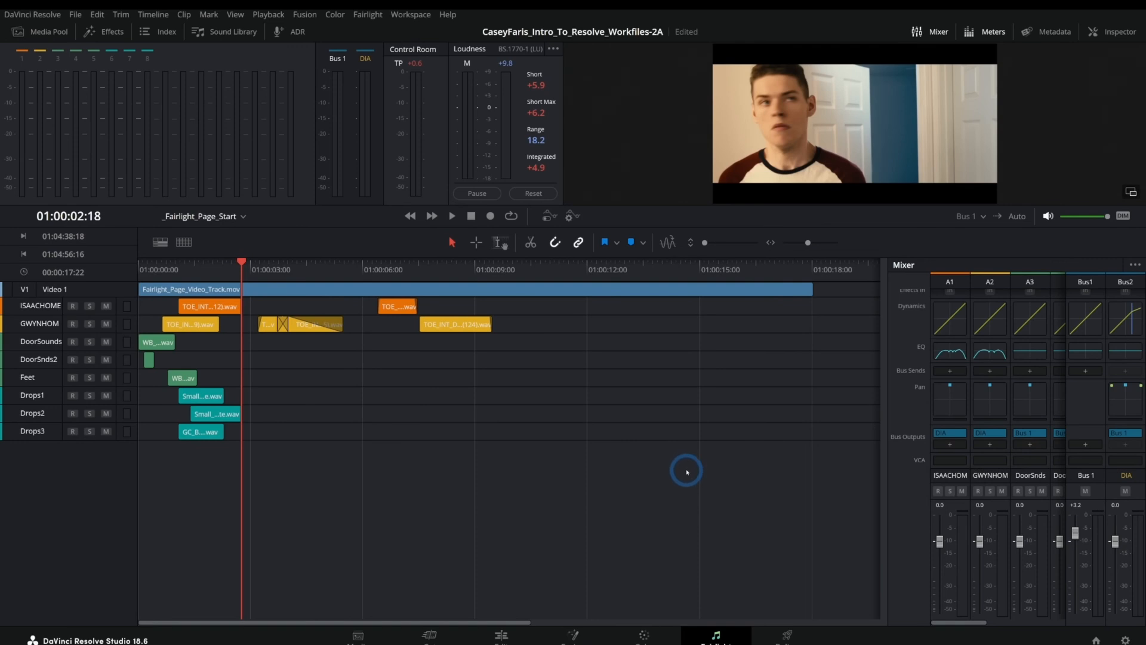
pyautogui.click(635, 360)
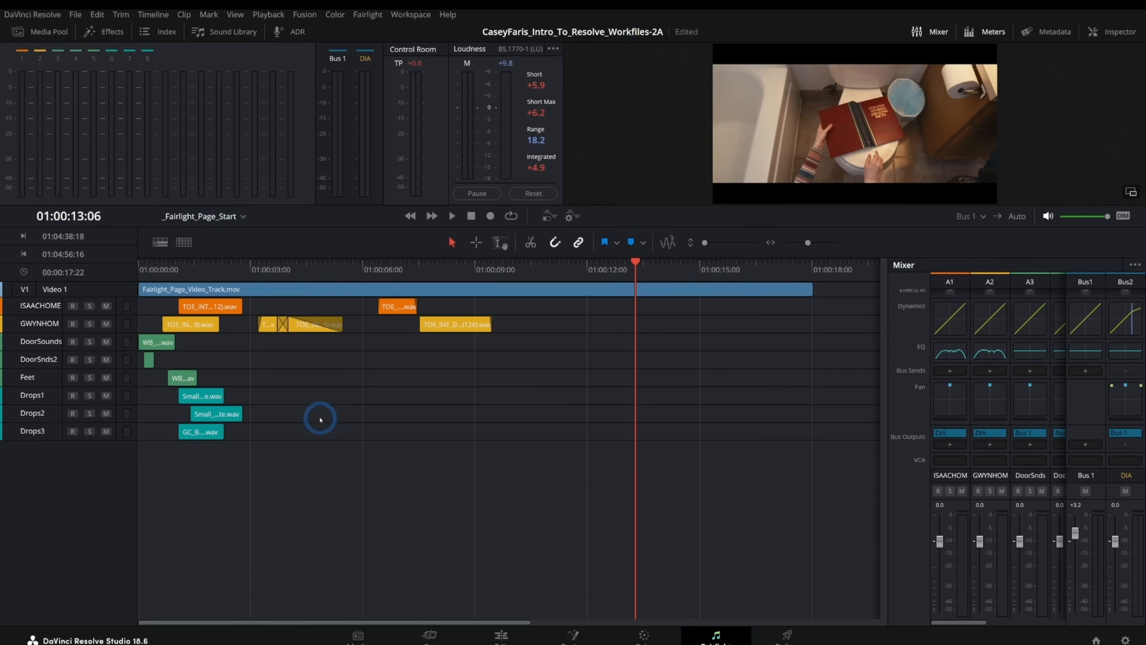
# Step: Show the media pool and select all the files in the Fairlight Media bin to survey them, ending with nothing selected
pyautogui.click(45, 32)
pyautogui.moveTo(74, 600); pyautogui.dragTo(167, 245)
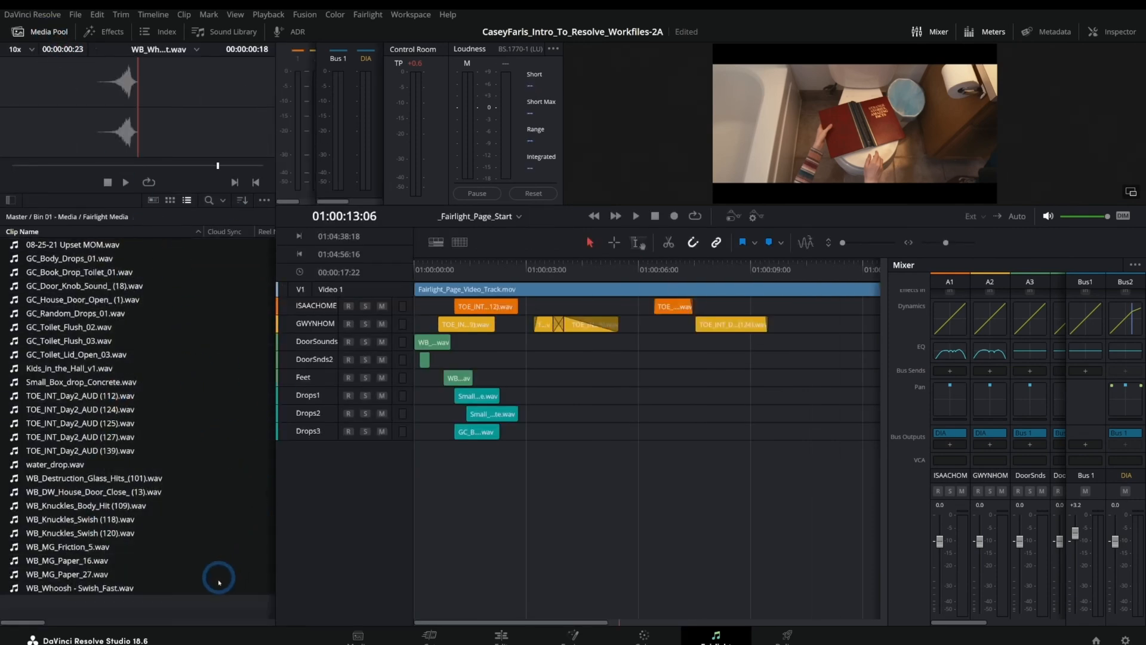
pyautogui.click(210, 602)
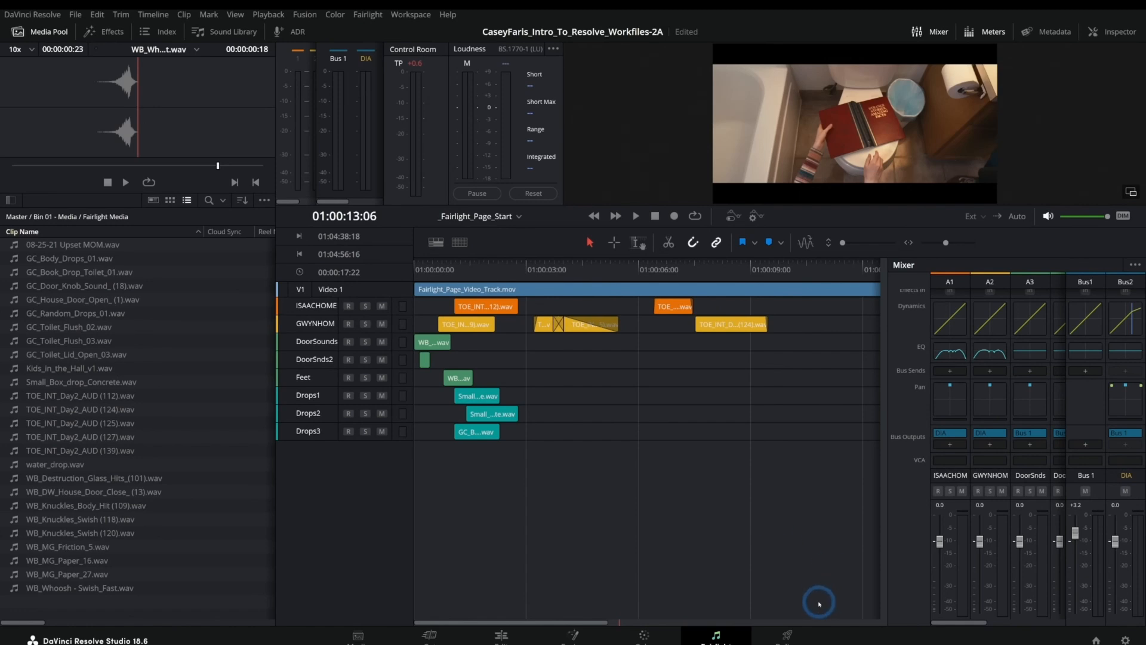
# Step: Go to the Deliver page with the _Deliver_Page timeline and centre the image in the viewer
pyautogui.click(787, 637)
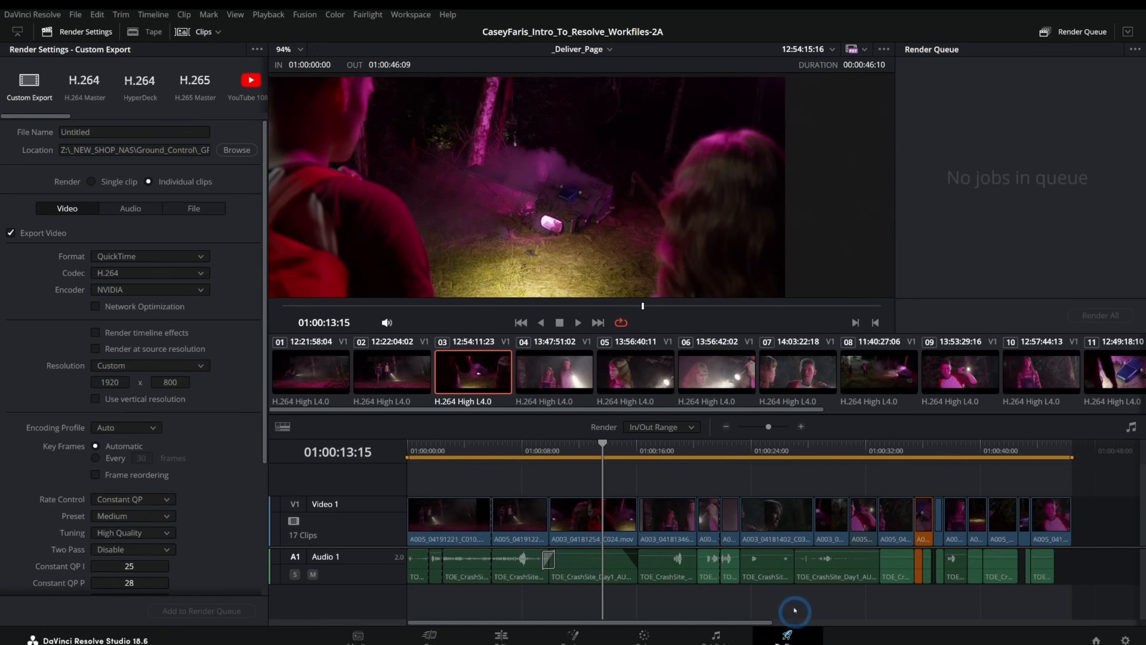
pyautogui.moveTo(593, 192); pyautogui.dragTo(651, 192)
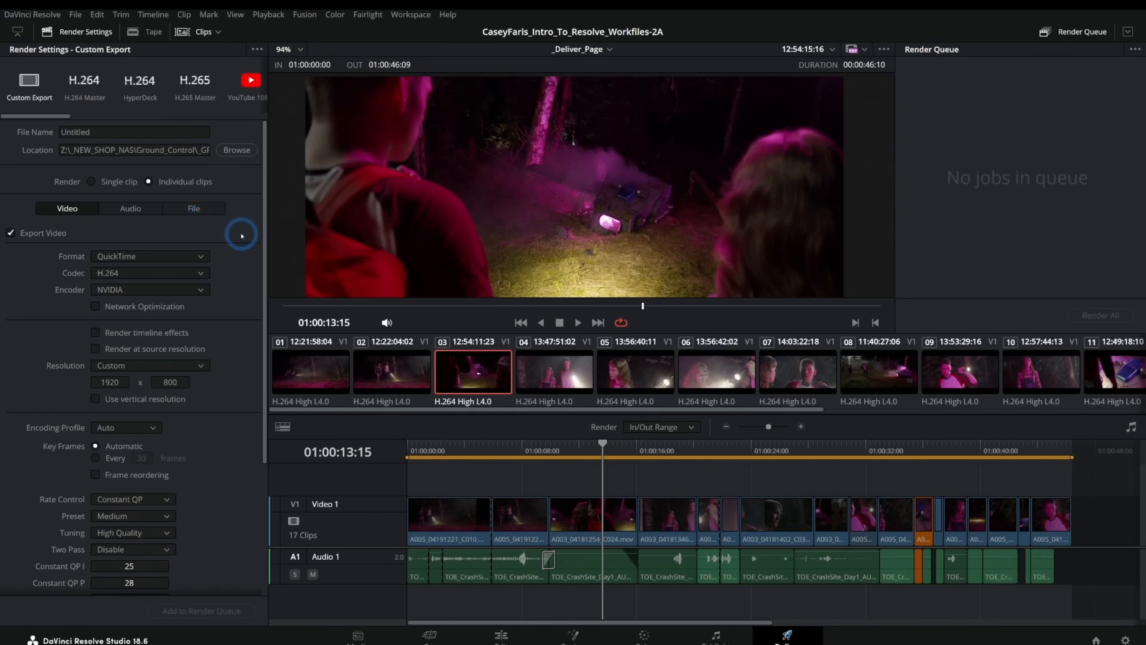
# Step: Open Quick Export from the Edit page for the _Deliver_Page timeline, look through its presets, and cancel without exporting
pyautogui.click(501, 635)
pyautogui.click(75, 14)
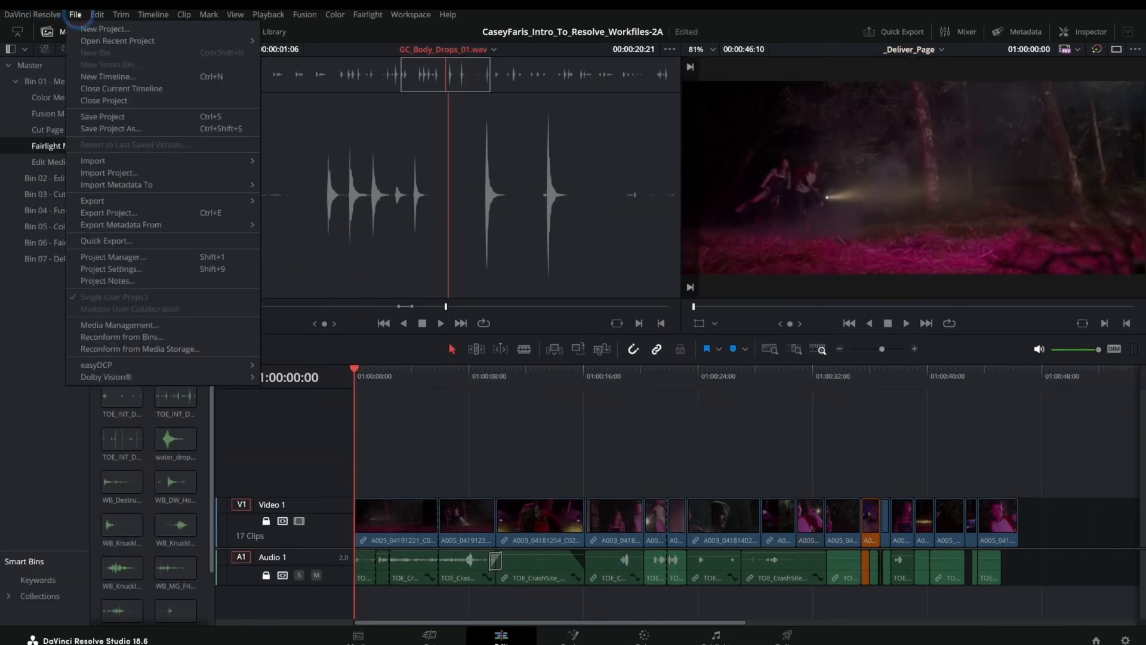
pyautogui.click(124, 241)
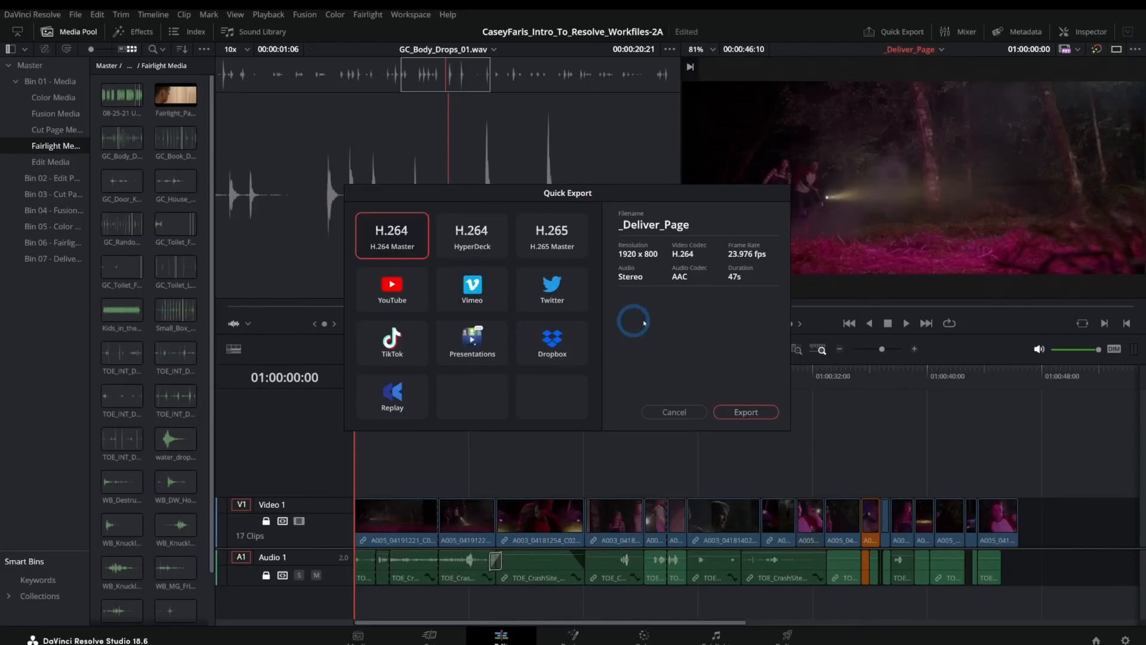
pyautogui.click(473, 287)
pyautogui.click(489, 250)
pyautogui.click(400, 251)
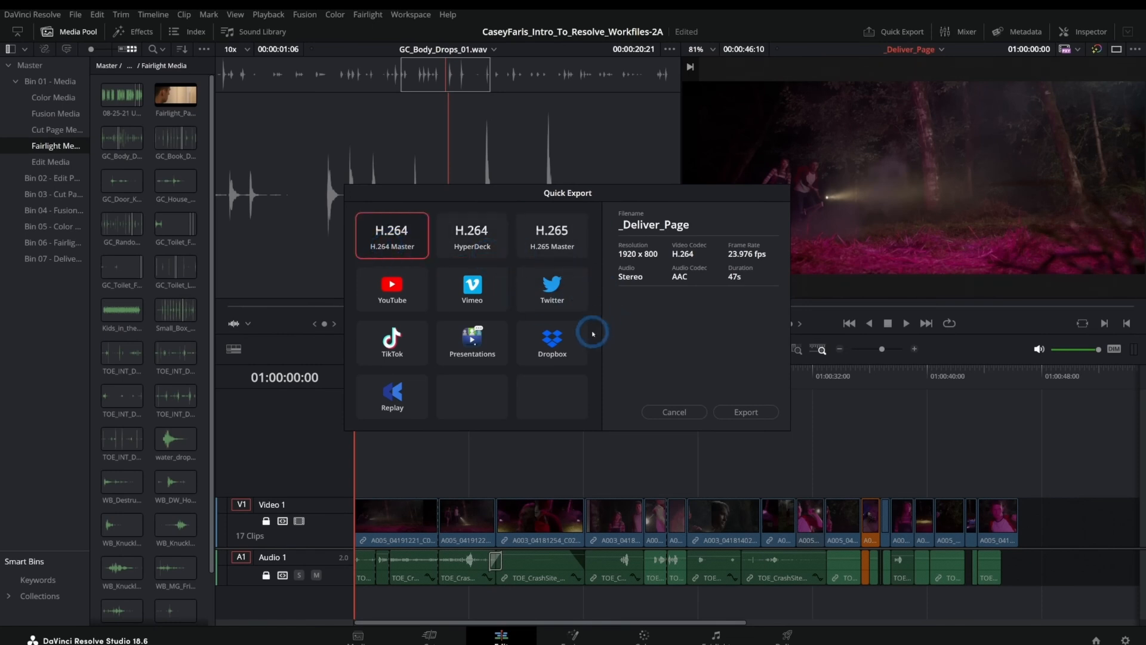
pyautogui.click(674, 411)
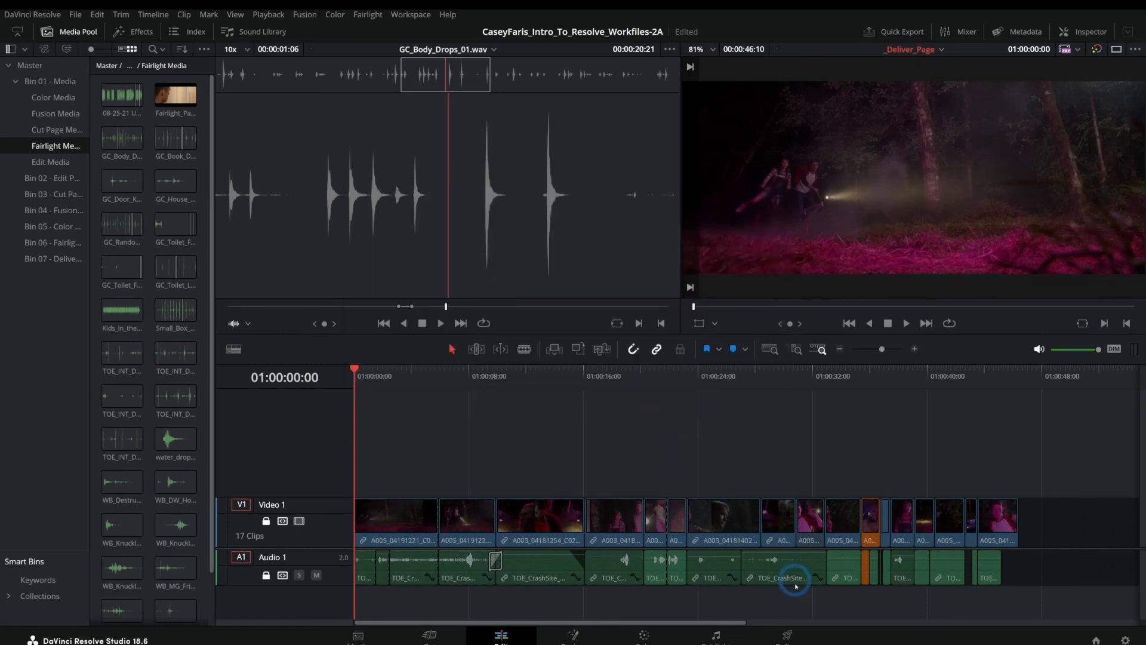
# Step: Return to the Deliver page and review the Custom Export video settings, from format and codec down to the encoding options
pyautogui.click(787, 634)
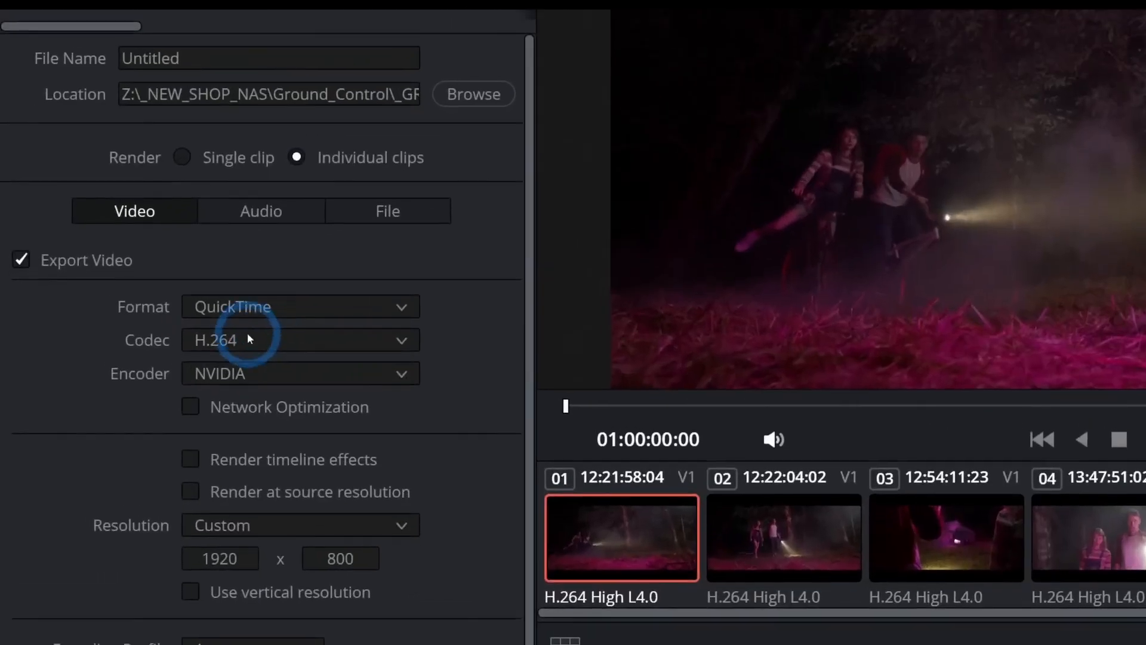
pyautogui.scroll(-5, 247, 332)
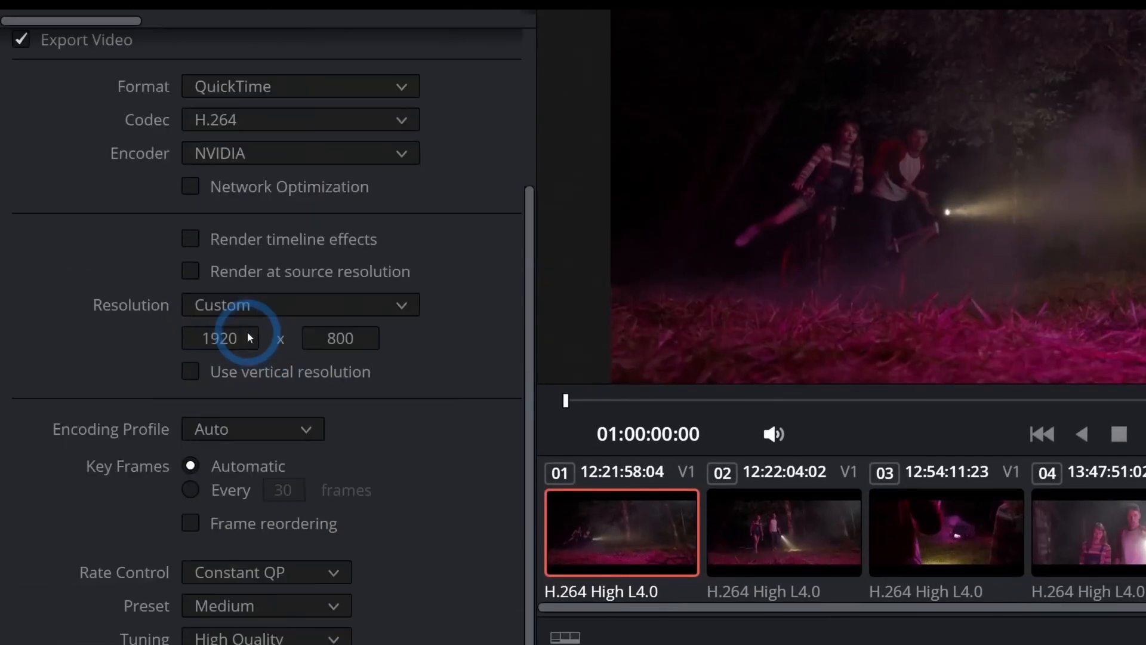
pyautogui.scroll(5, 247, 331)
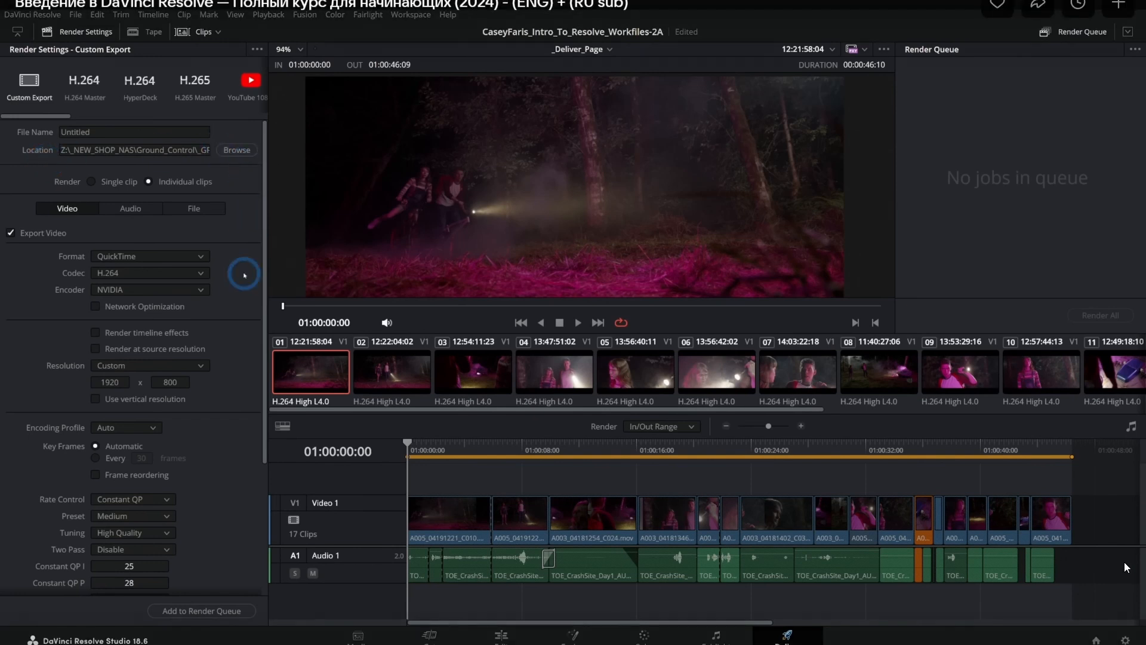
pyautogui.scroll(-5, 244, 275)
pyautogui.scroll(5, 245, 272)
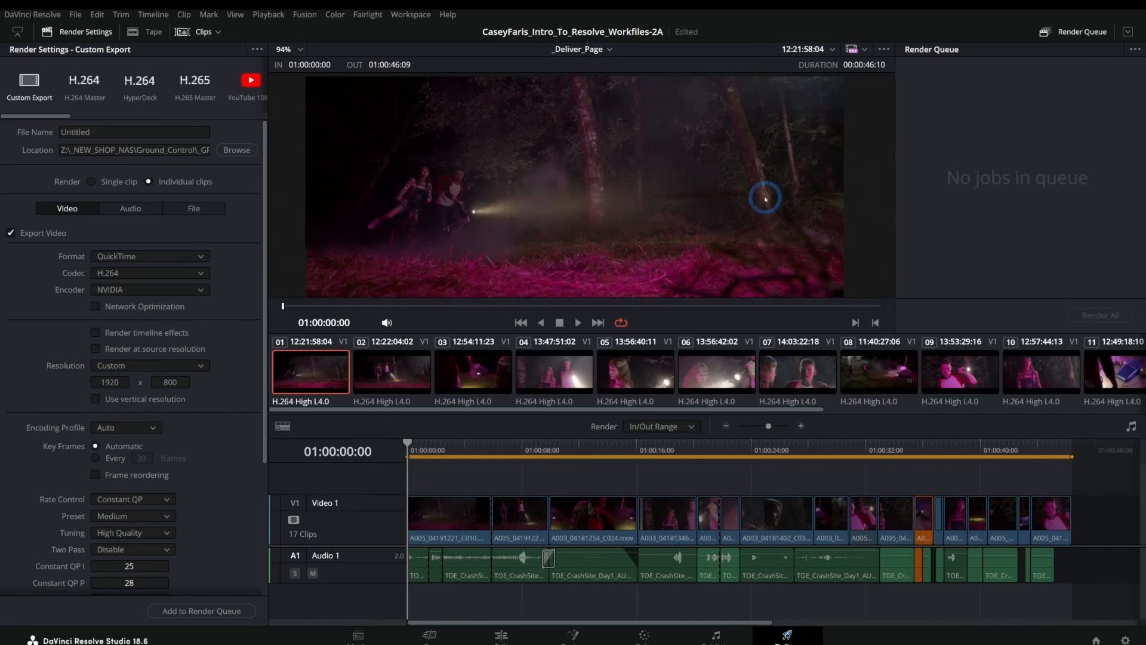
# Step: Look over the clips in the thumbnail strip and timeline, scrubbing to 01:00:08:11 and selecting individual clips
pyautogui.click(502, 367)
pyautogui.click(552, 373)
pyautogui.click(652, 377)
pyautogui.click(715, 382)
pyautogui.click(824, 373)
pyautogui.moveTo(436, 443); pyautogui.dragTo(528, 468)
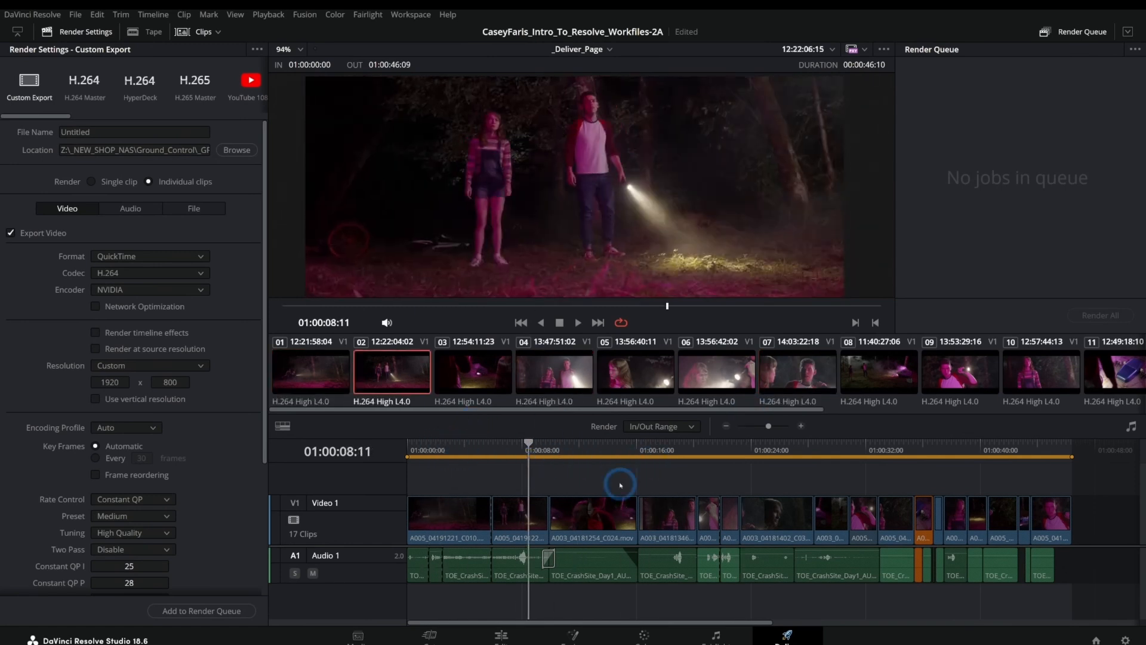
pyautogui.click(661, 516)
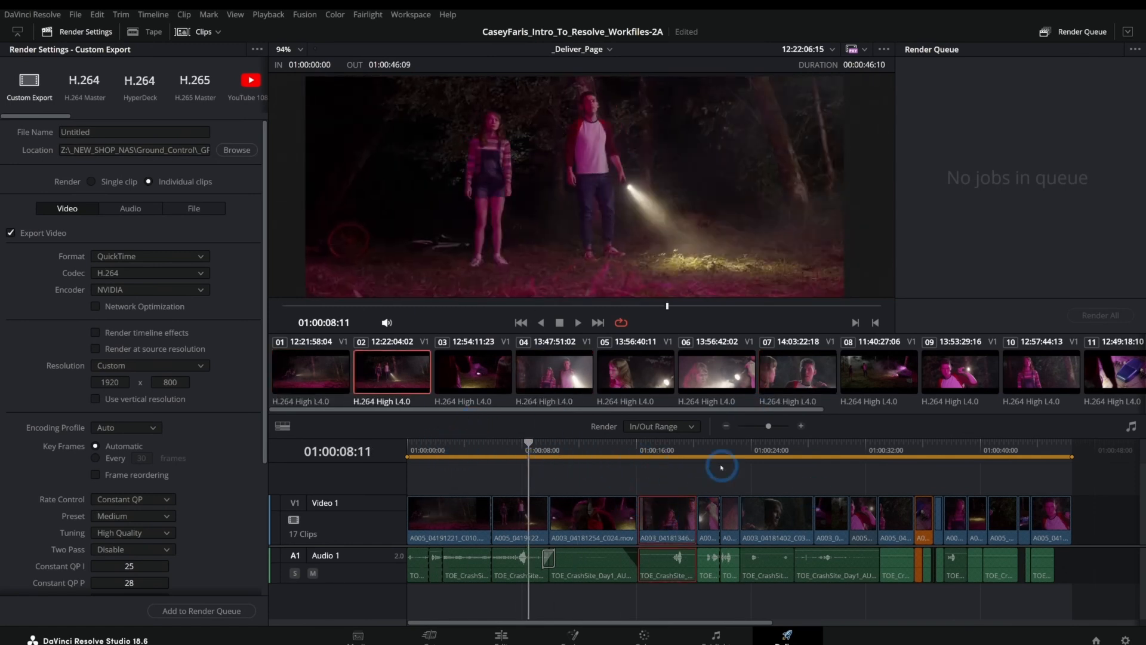
pyautogui.click(895, 514)
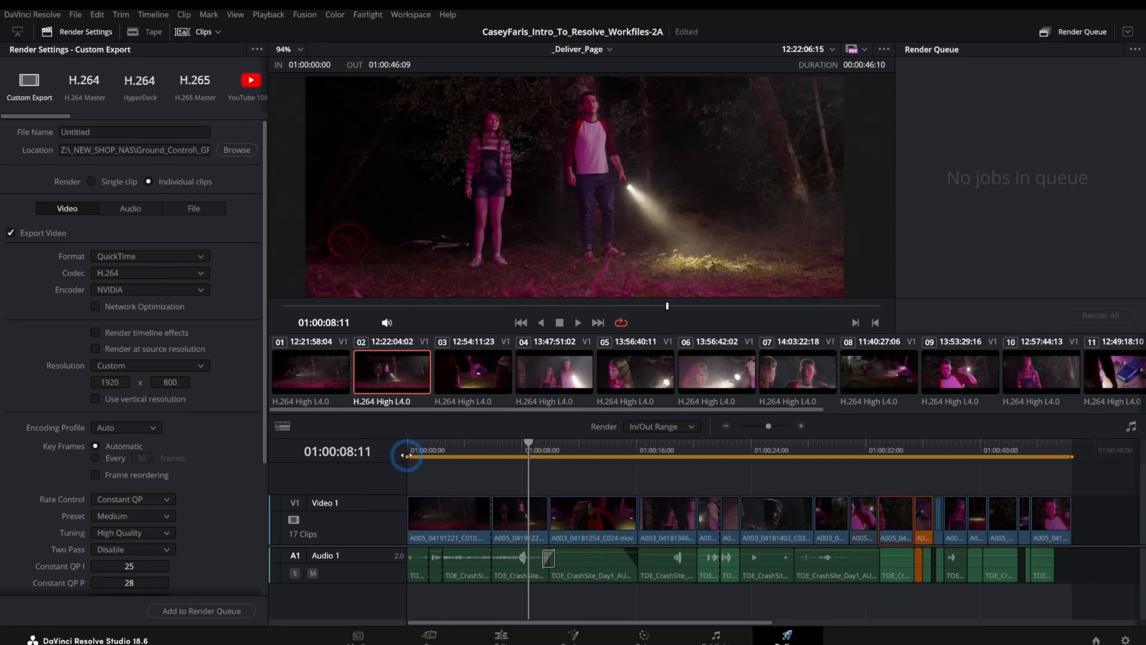
# Step: Try a render range spanning the second through sixth clips, then set the render range to Entire Timeline
pyautogui.moveTo(488, 459); pyautogui.dragTo(492, 457)
pyautogui.moveTo(1071, 456); pyautogui.dragTo(739, 478)
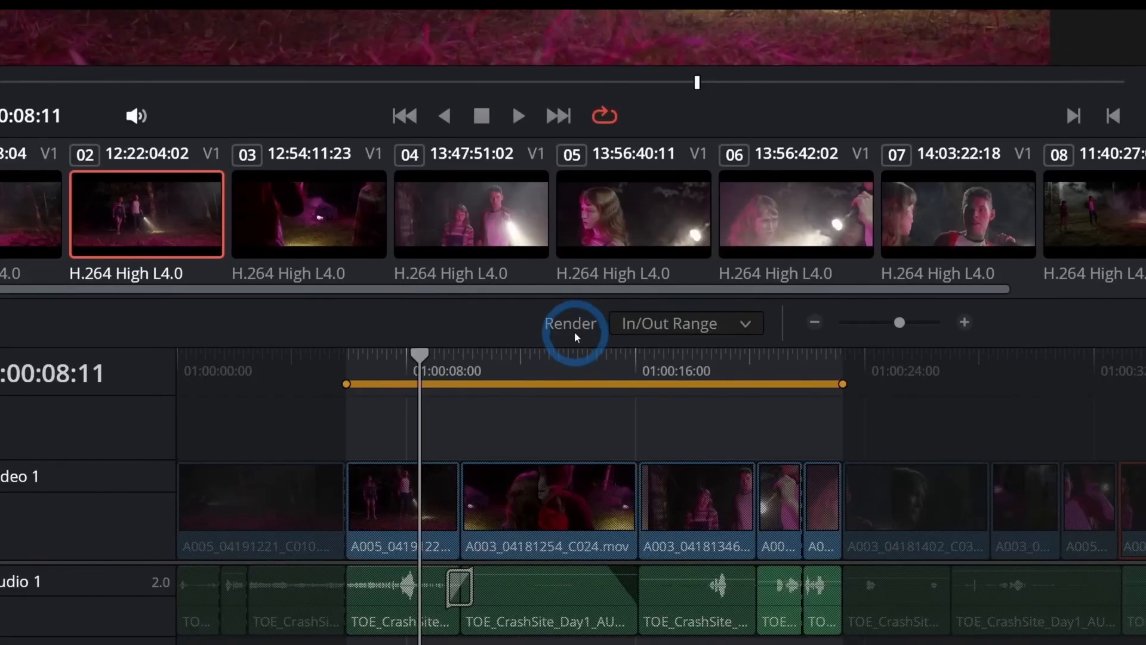
pyautogui.click(640, 426)
pyautogui.click(576, 343)
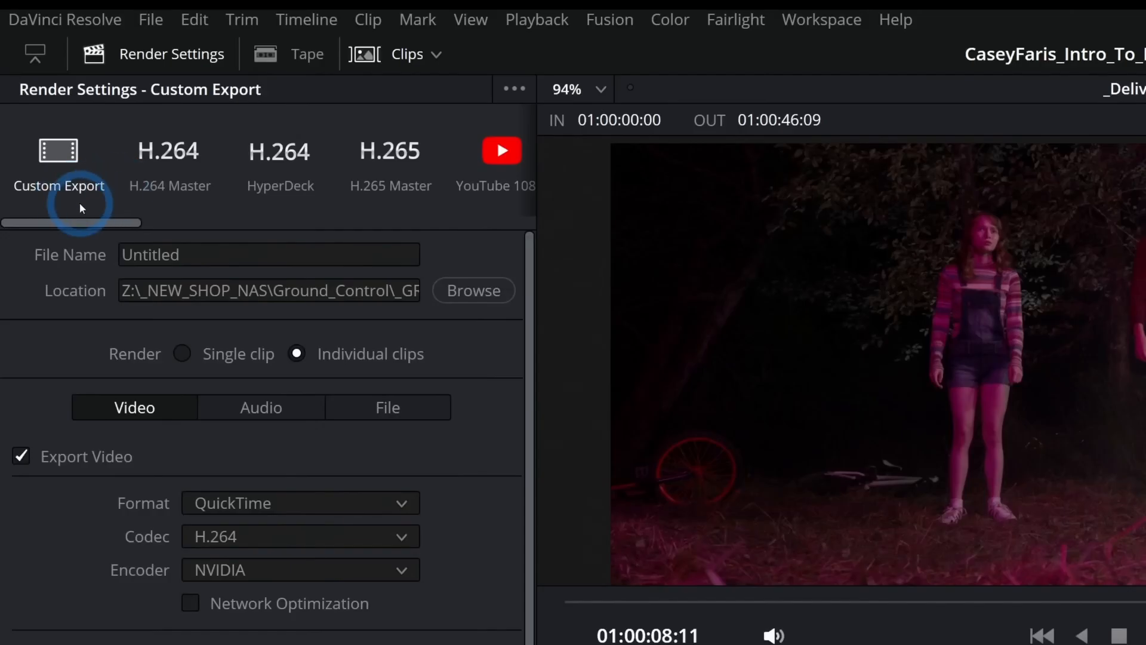
# Step: Load the YouTube 1080p preset and examine its save location, frame rate and format options
pyautogui.moveTo(78, 223); pyautogui.dragTo(118, 209)
pyautogui.click(336, 156)
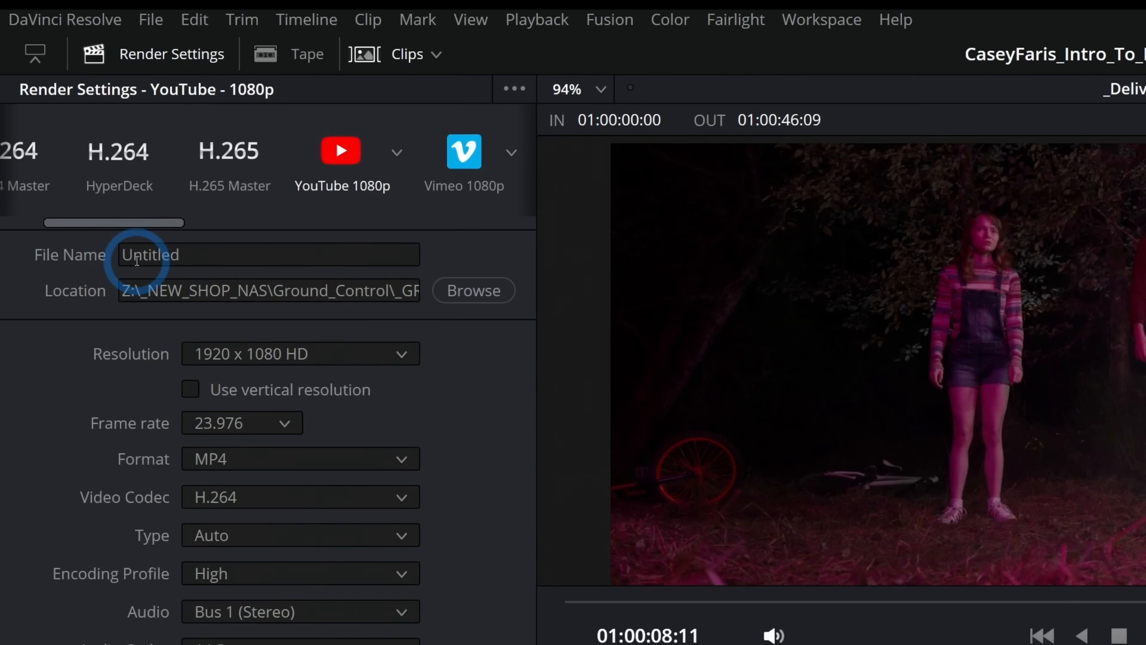
pyautogui.click(476, 297)
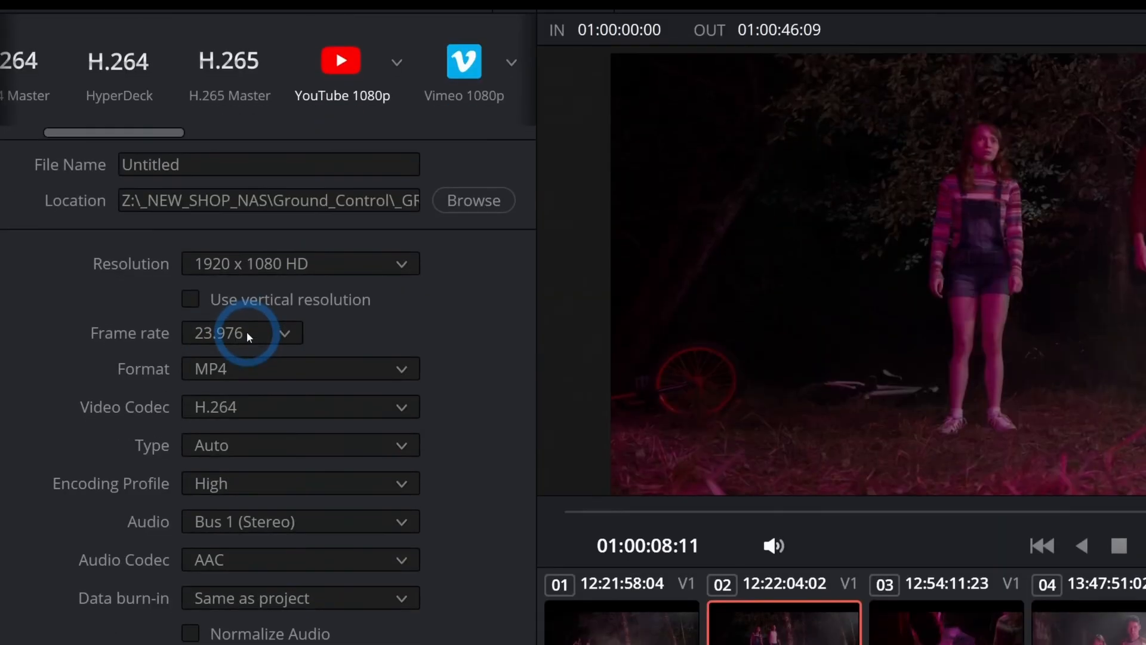
pyautogui.click(254, 432)
pyautogui.click(255, 333)
pyautogui.click(255, 368)
pyautogui.click(255, 369)
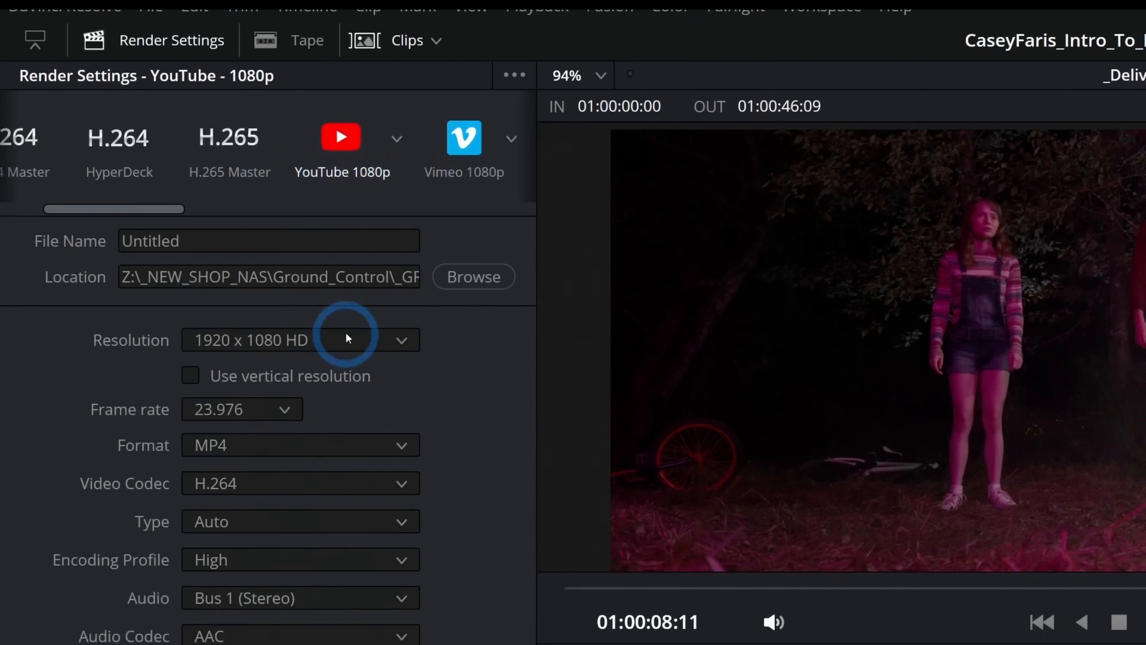
# Step: Switch back to Custom Export and review its video settings, from format and resolution down to rate control
pyautogui.moveTo(174, 222); pyautogui.dragTo(81, 204)
pyautogui.click(60, 151)
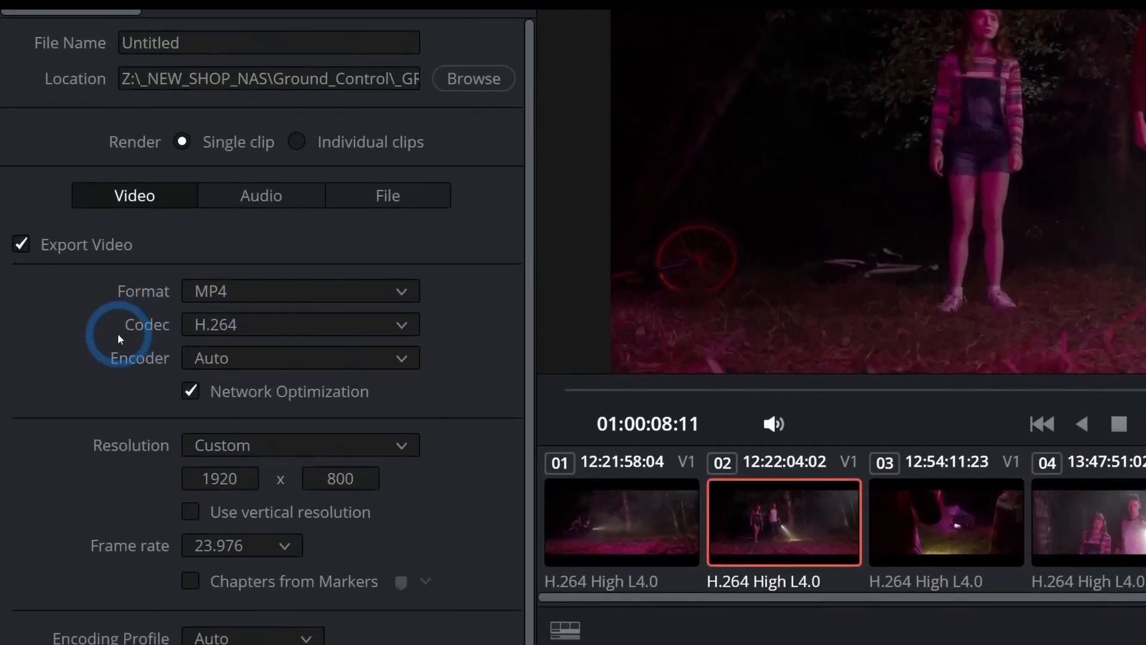
pyautogui.scroll(-5, 59, 280)
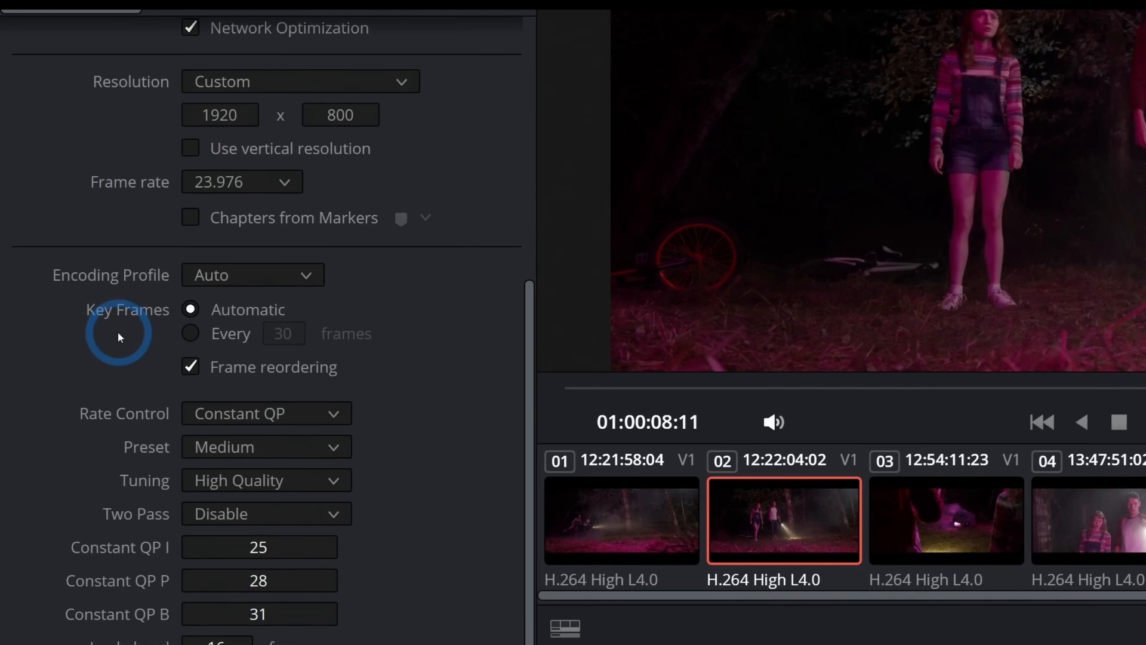
pyautogui.scroll(1, 117, 332)
pyautogui.scroll(-1, 117, 331)
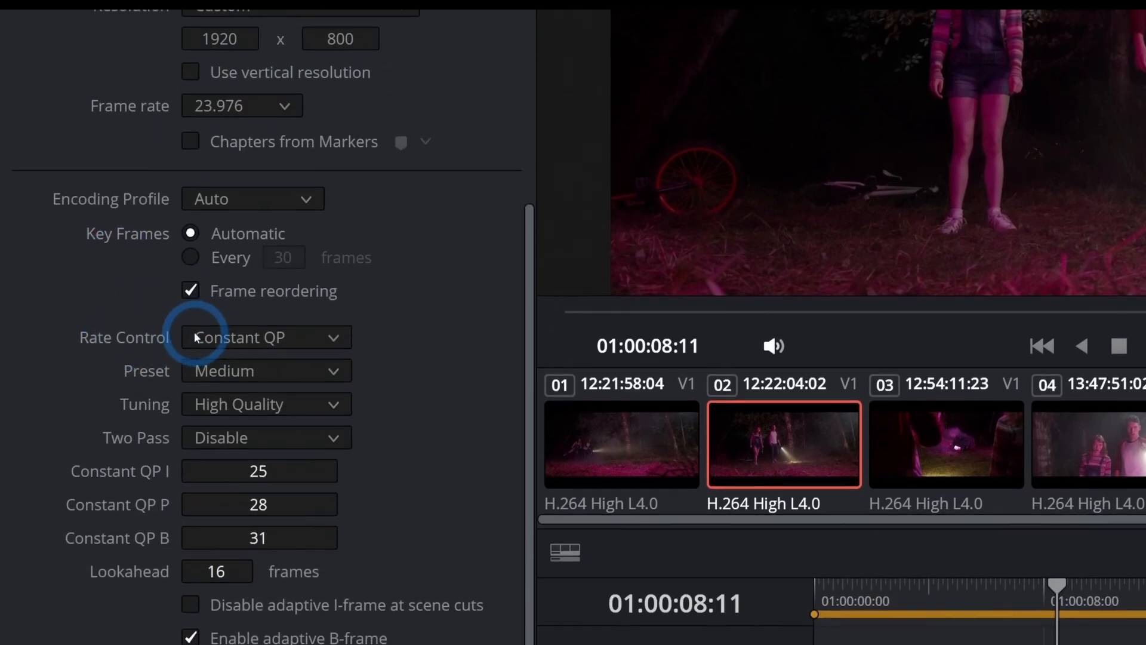
pyautogui.scroll(5, 138, 296)
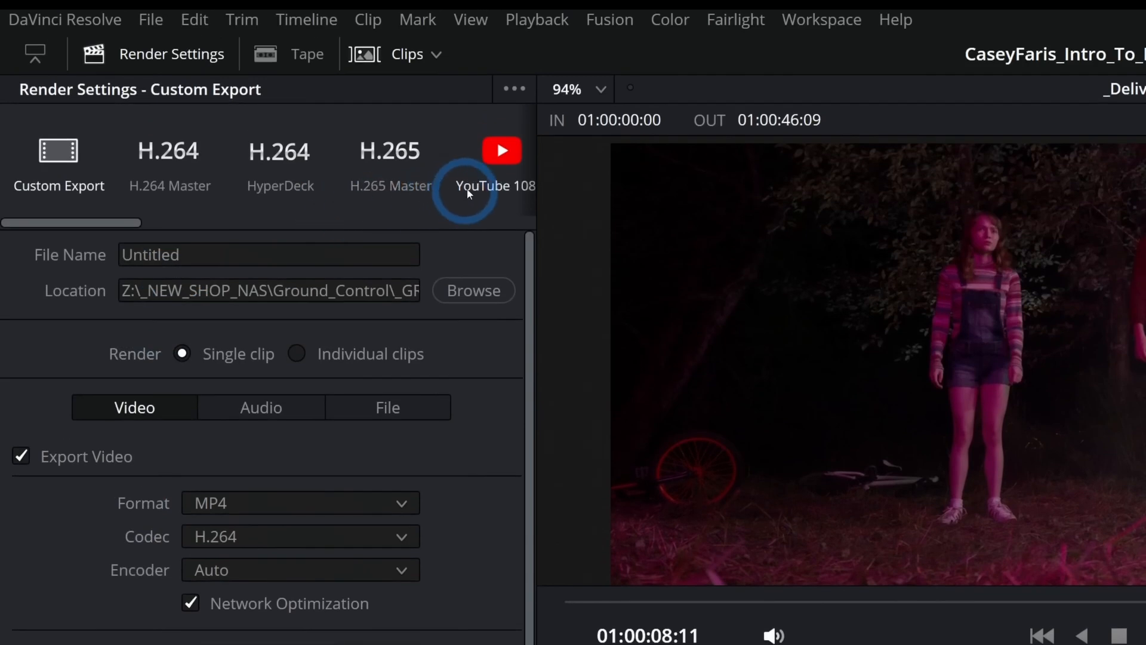
# Step: Compare the YouTube 1080p, H.264 Master and H.265 Master presets, then return to Custom Export with the YouTube preset's MP4 settings
pyautogui.click(493, 157)
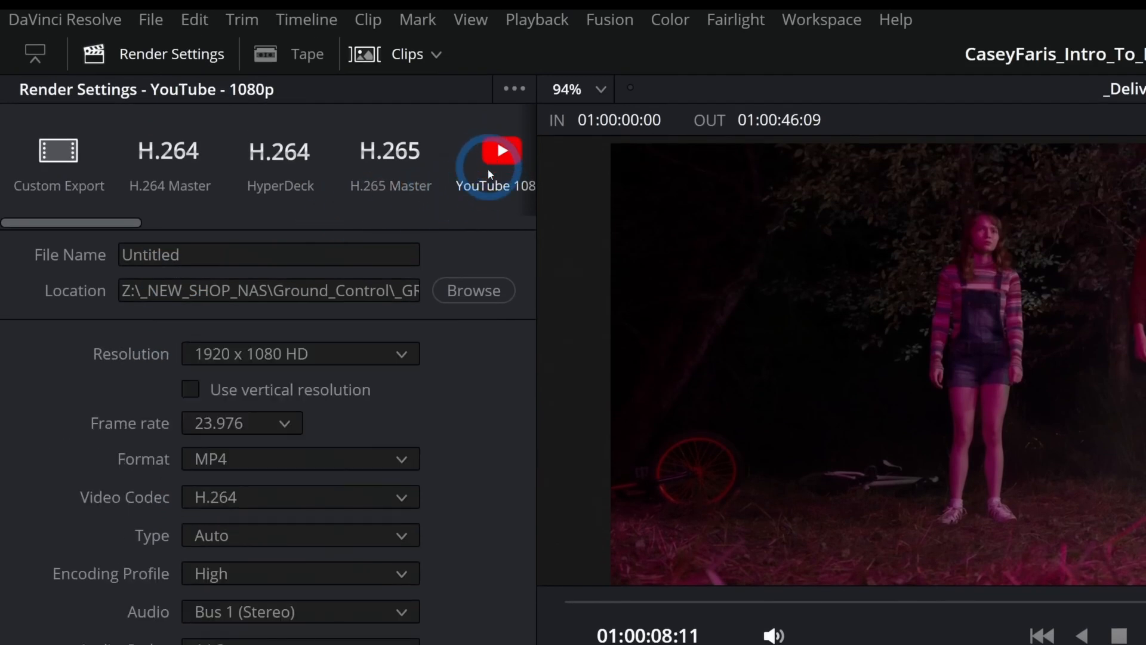
pyautogui.click(167, 156)
pyautogui.click(385, 158)
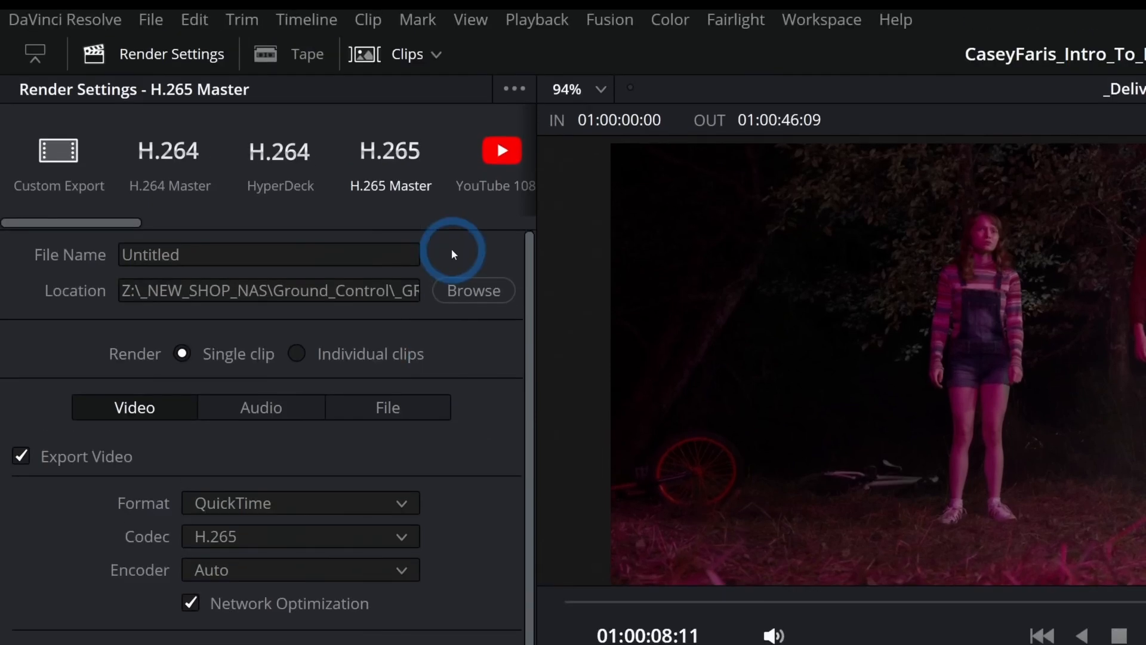
pyautogui.click(484, 161)
pyautogui.click(154, 181)
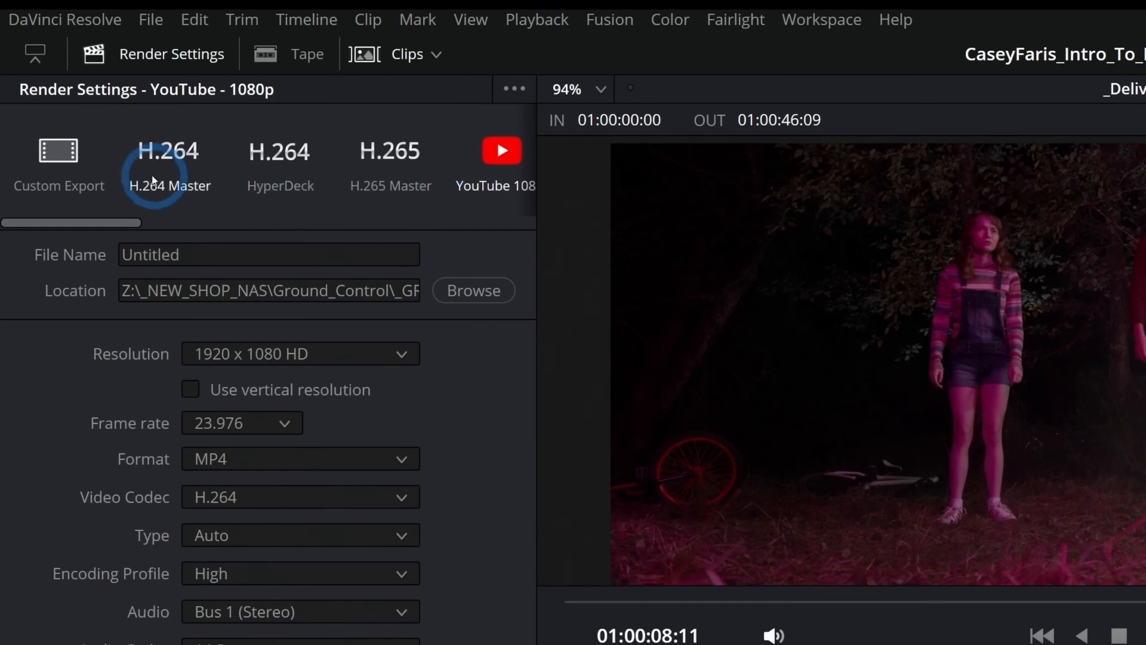
pyautogui.click(56, 158)
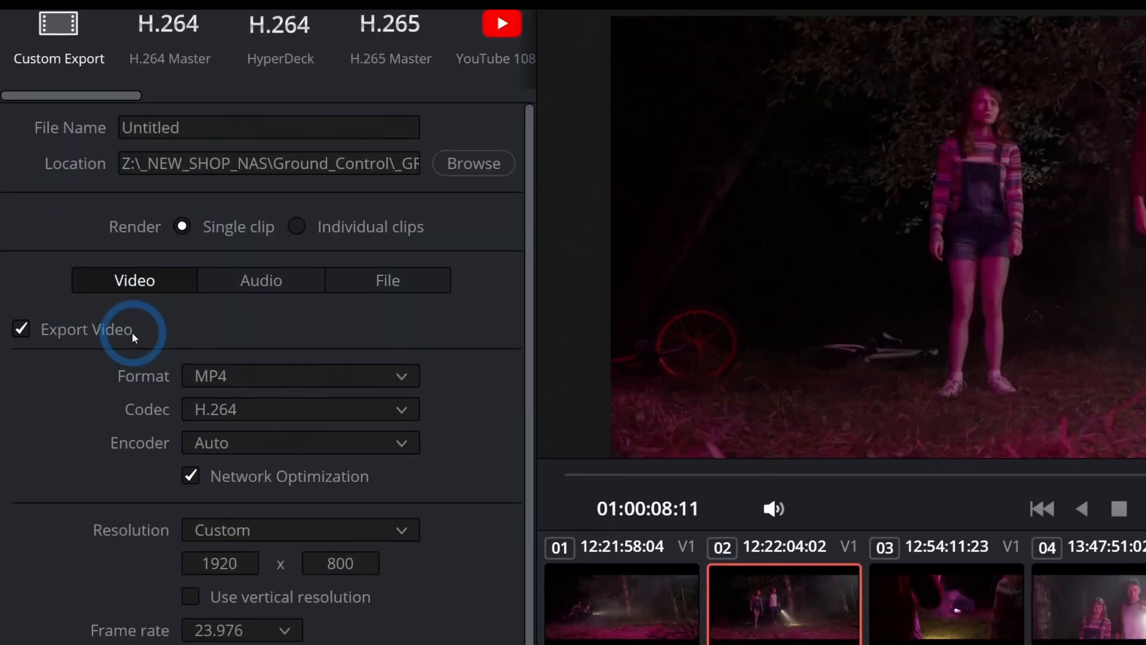
# Step: Set the custom export's codec to H.265 and its encoder to NVIDIA
pyautogui.scroll(-2, 131, 332)
pyautogui.click(221, 338)
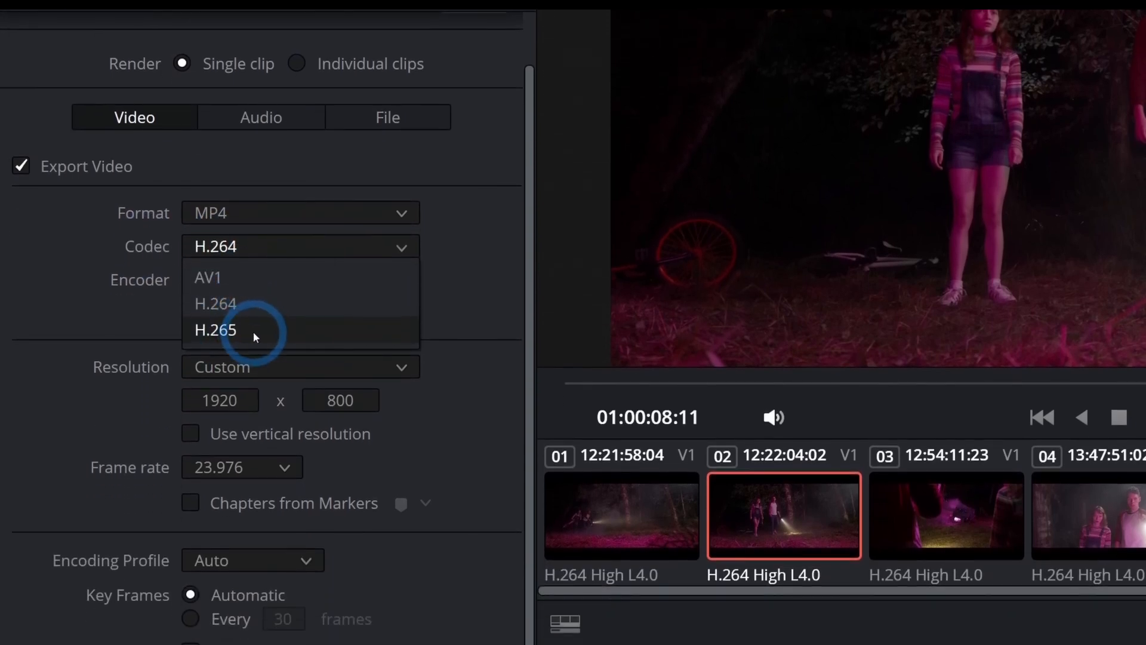
pyautogui.click(253, 331)
pyautogui.click(220, 279)
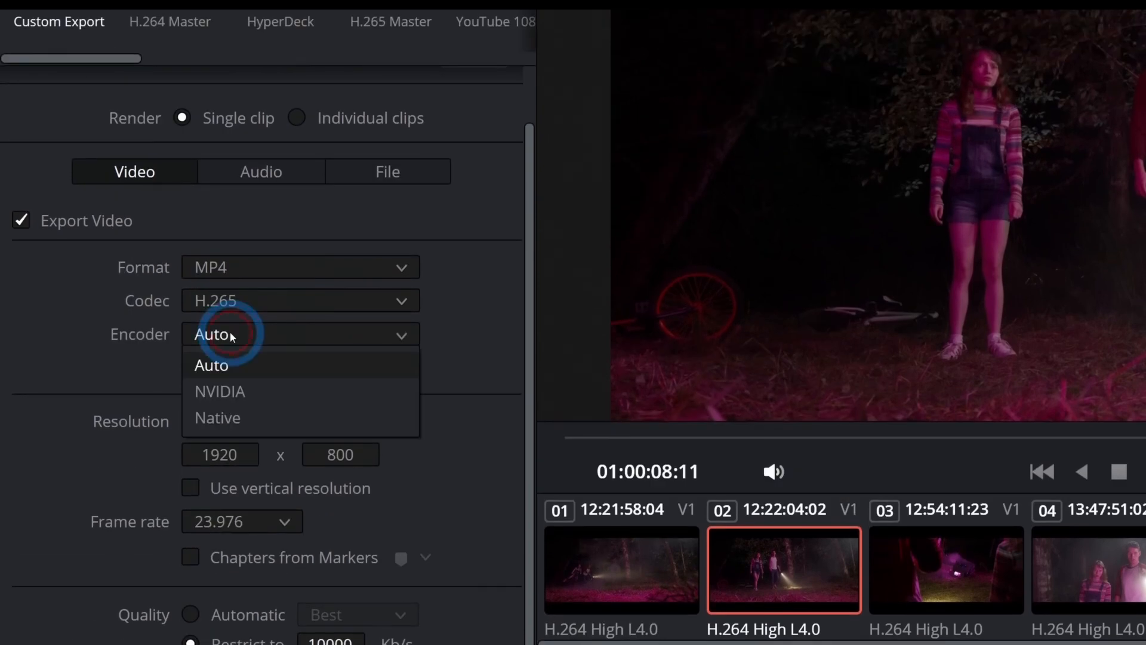
pyautogui.click(267, 331)
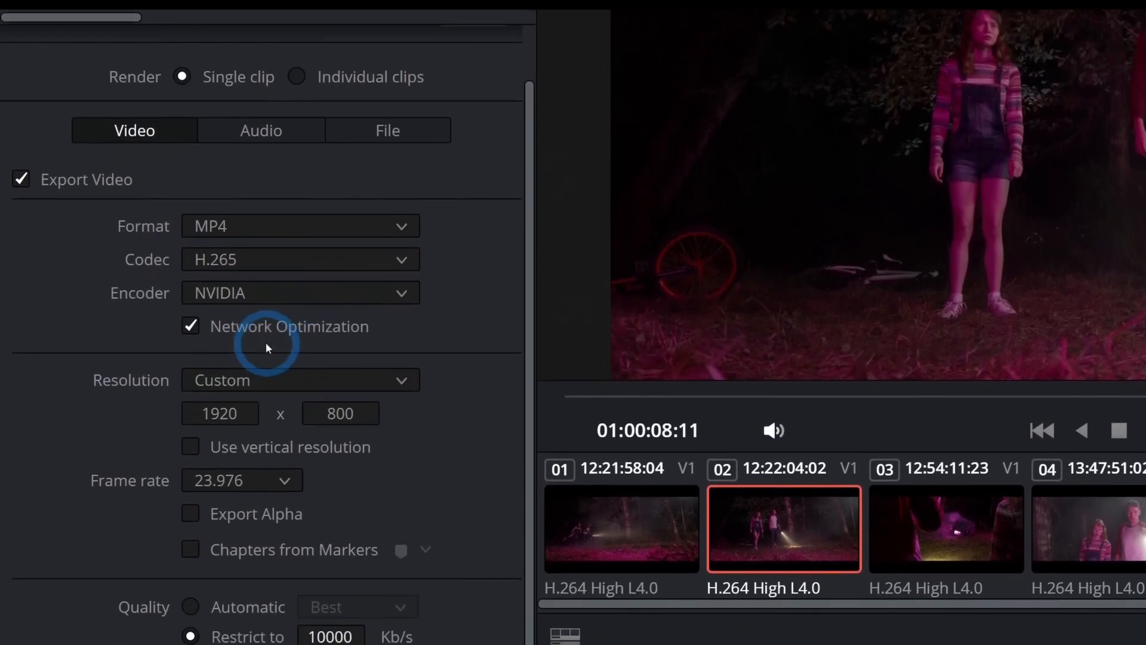
# Step: Set the export resolution to 3840 x 2160 Ultra HD
pyautogui.click(245, 332)
pyautogui.scroll(-5, 276, 334)
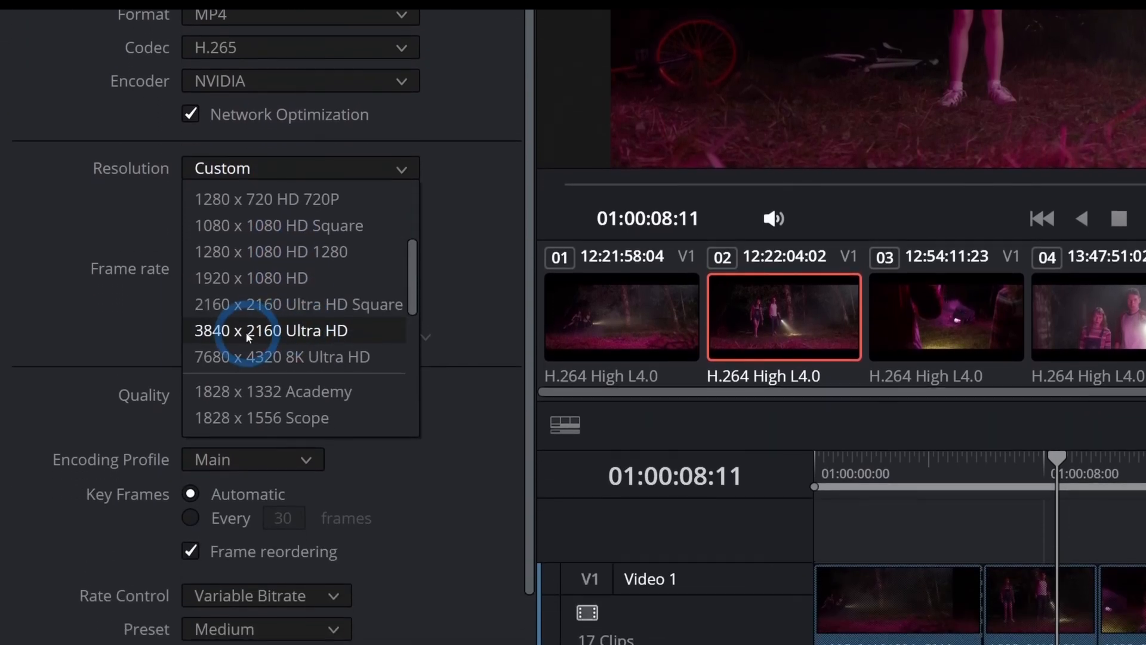
pyautogui.click(293, 334)
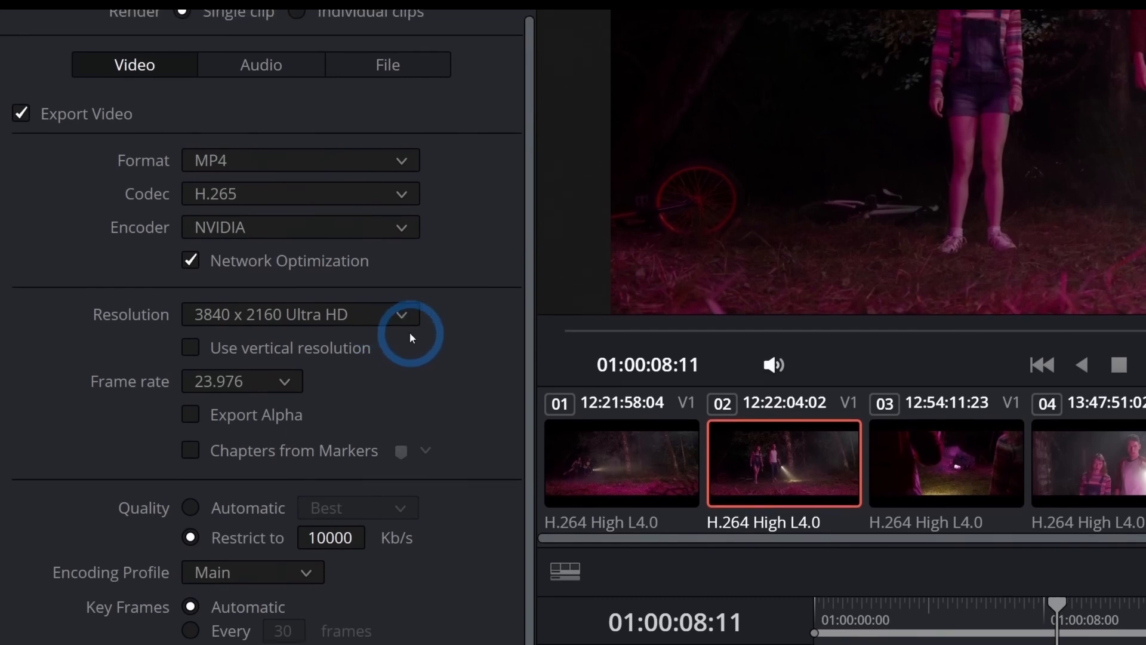
# Step: Restrict the export quality to 48000 Kb/s
pyautogui.scroll(-3, 439, 334)
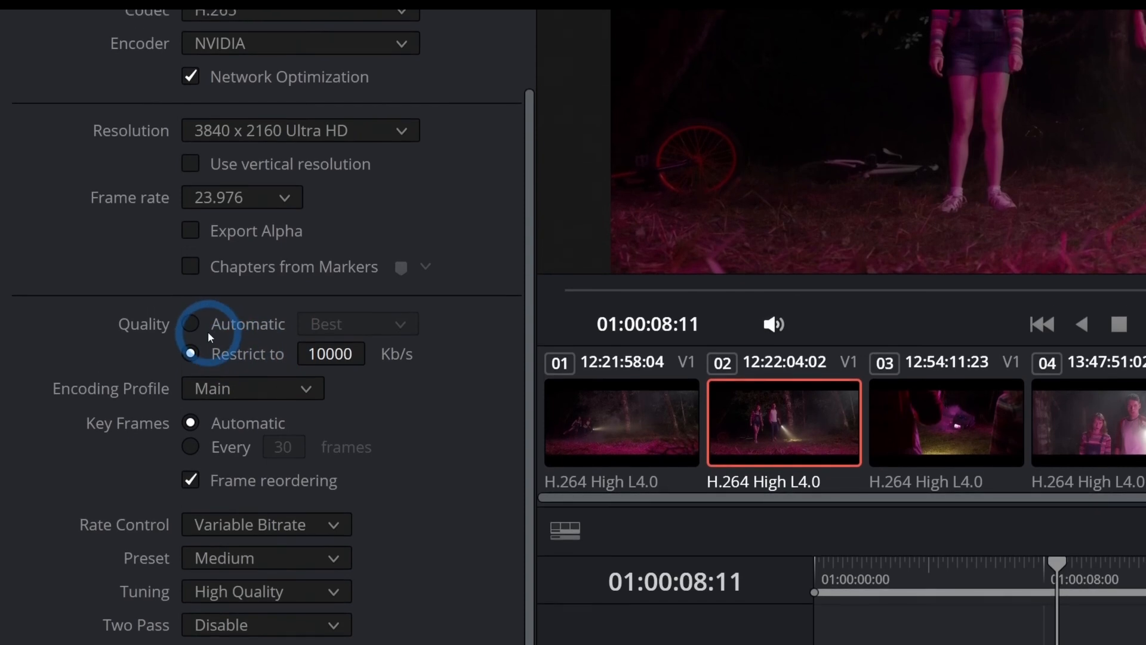
pyautogui.click(316, 338)
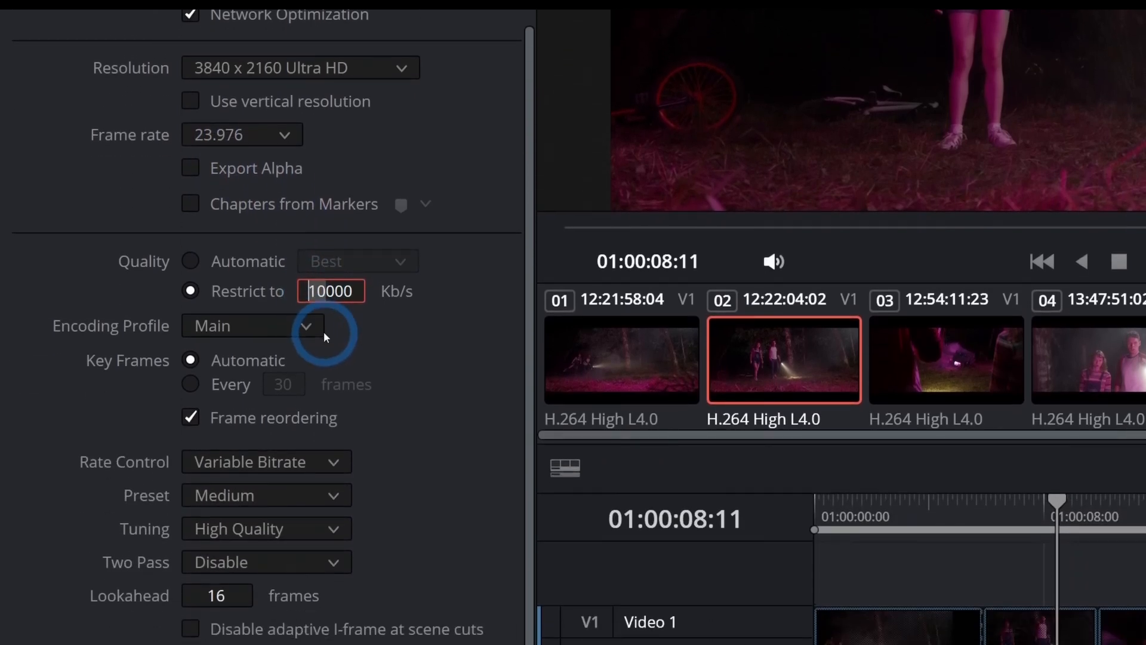
pyautogui.write('48')
pyautogui.click(399, 319)
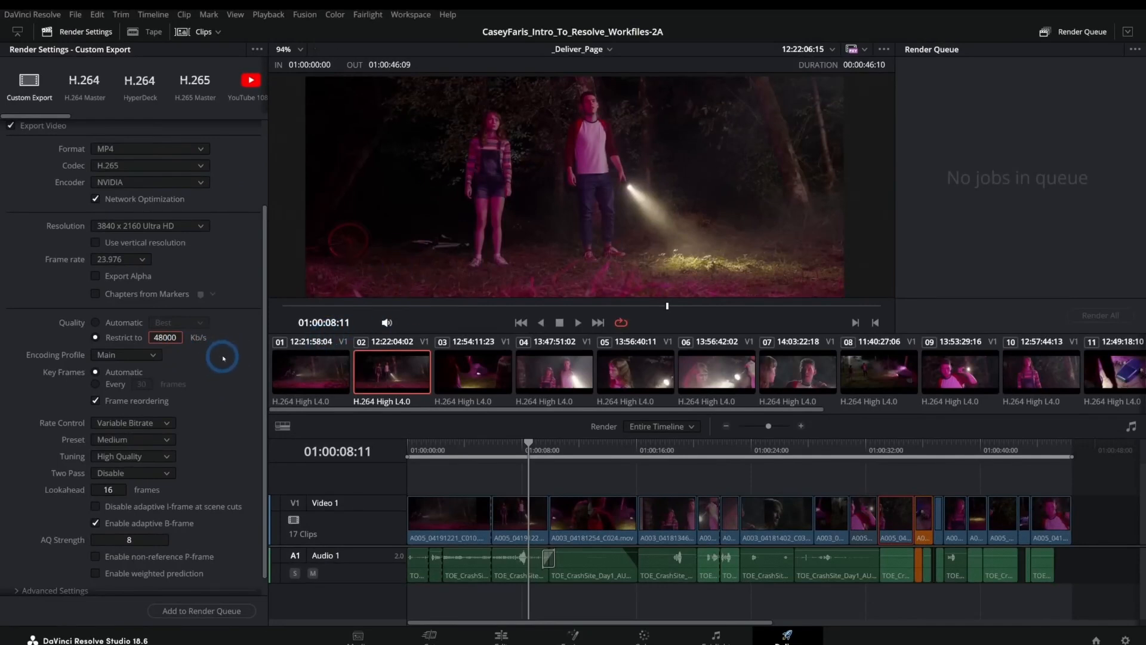
# Step: Review the audio export settings, including codec, data rate and output track
pyautogui.scroll(-1, 192, 412)
pyautogui.scroll(5, 211, 444)
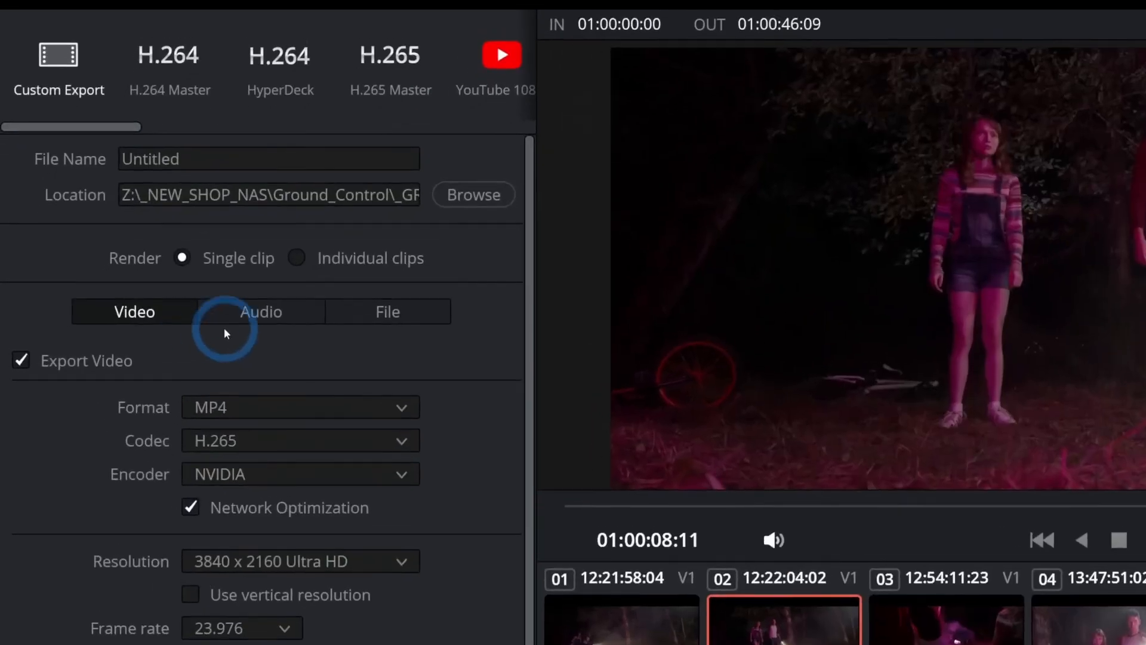
pyautogui.click(115, 212)
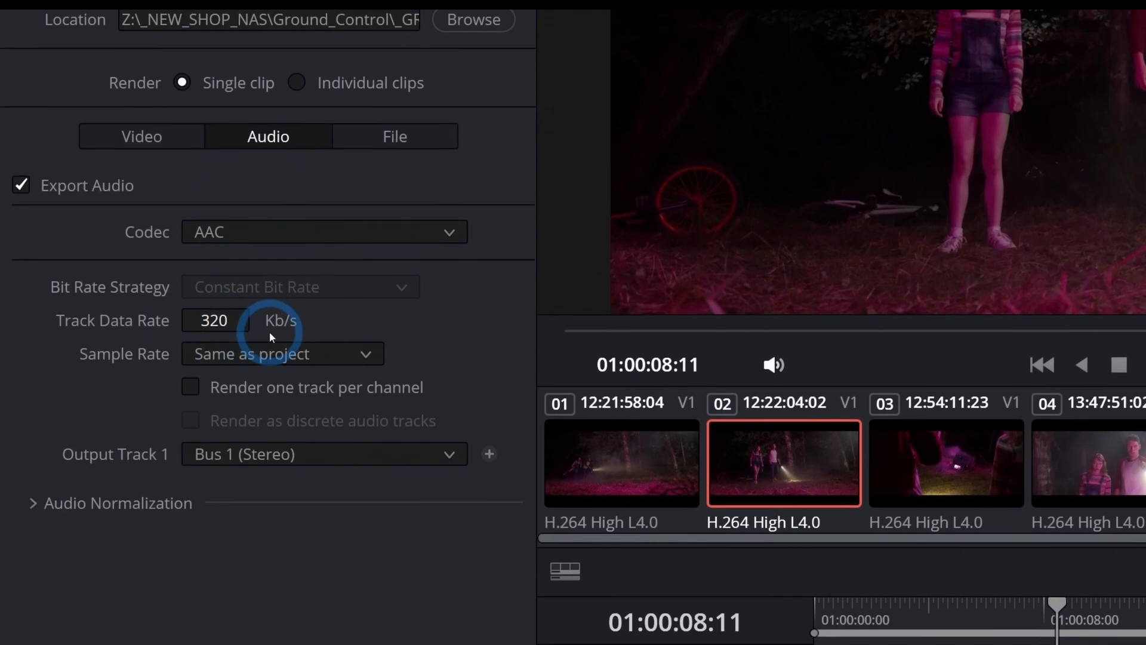
# Step: Name the output file after the timeline and add the job to the render queue, accepting the higher-resolution render
pyautogui.click(352, 145)
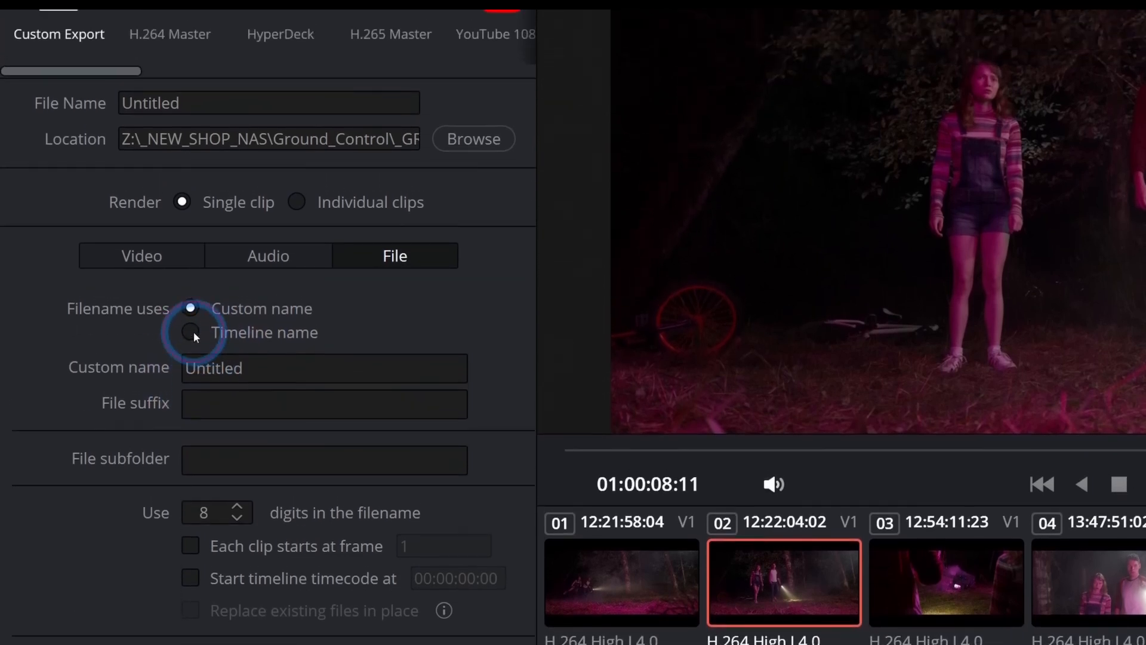
pyautogui.click(192, 332)
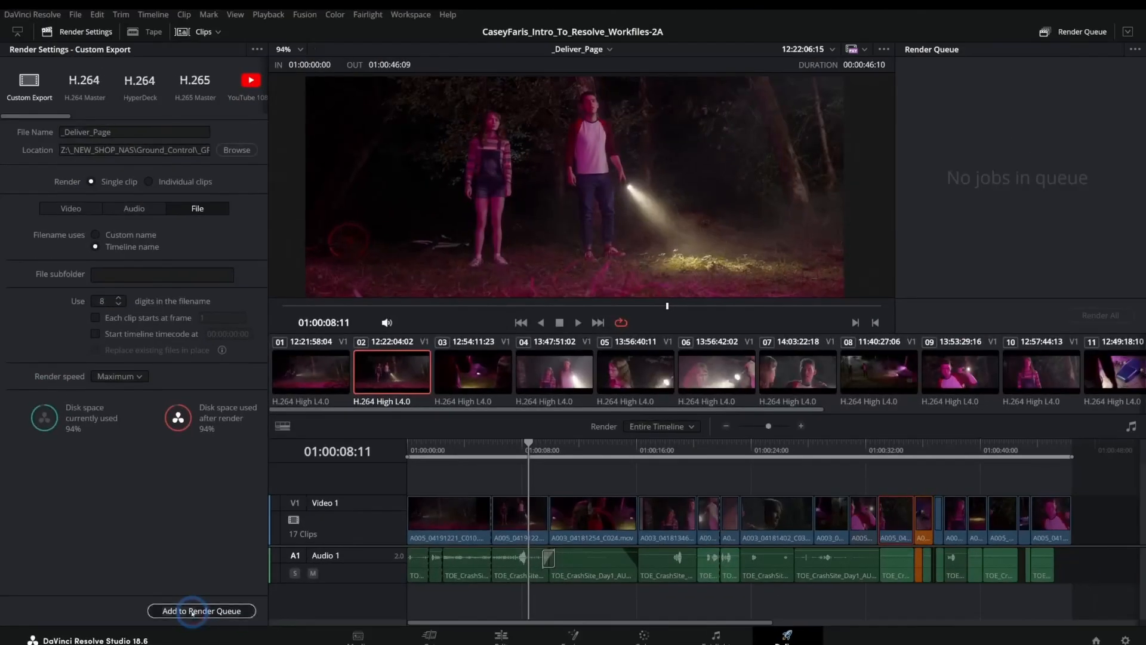
pyautogui.click(384, 572)
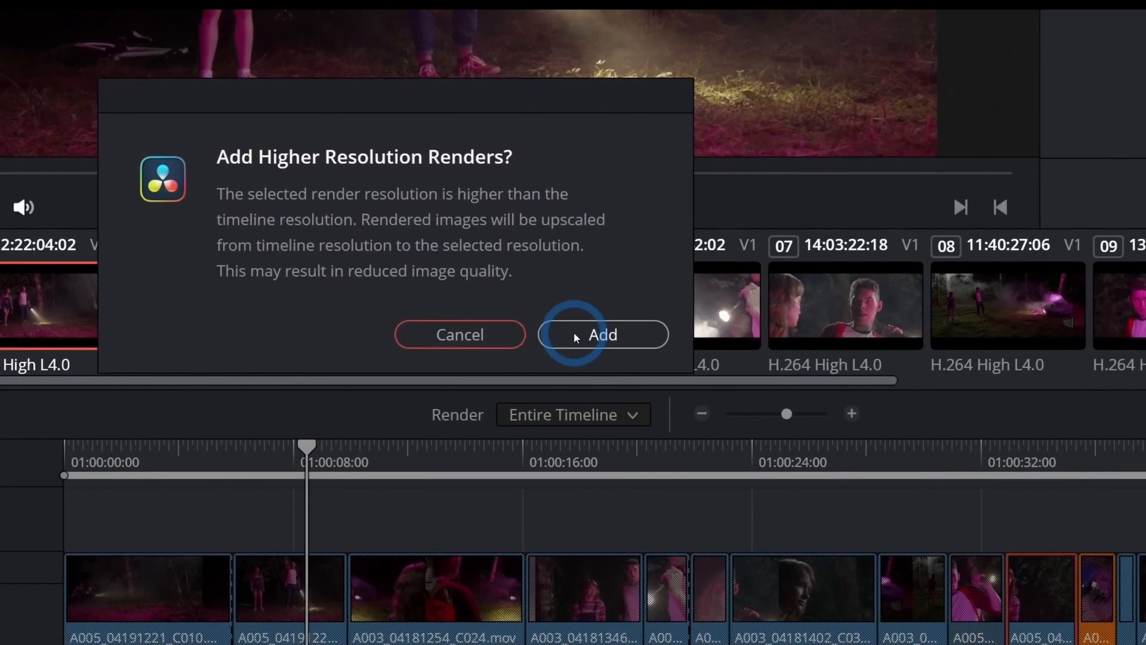
pyautogui.click(755, 405)
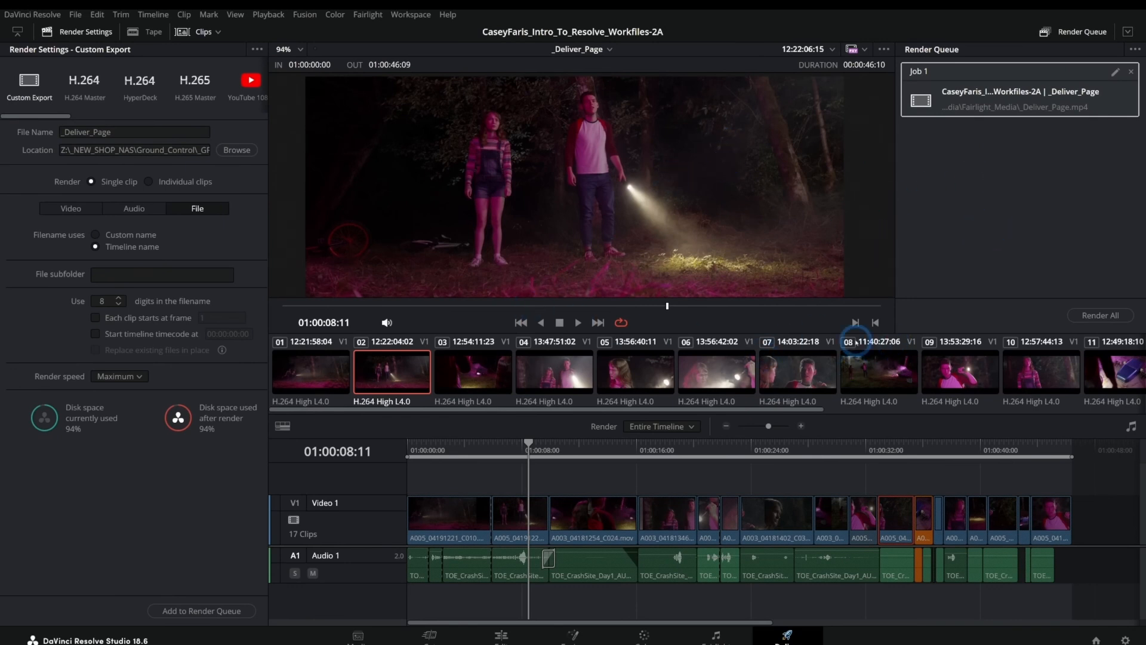
# Step: Load the H.265 Master preset, check its video settings, and add it to the render queue as a second job
pyautogui.moveTo(52, 117)
pyautogui.mouseDown()
pyautogui.moveTo(88, 117)
pyautogui.moveTo(56, 117)
pyautogui.mouseUp()
pyautogui.click(175, 85)
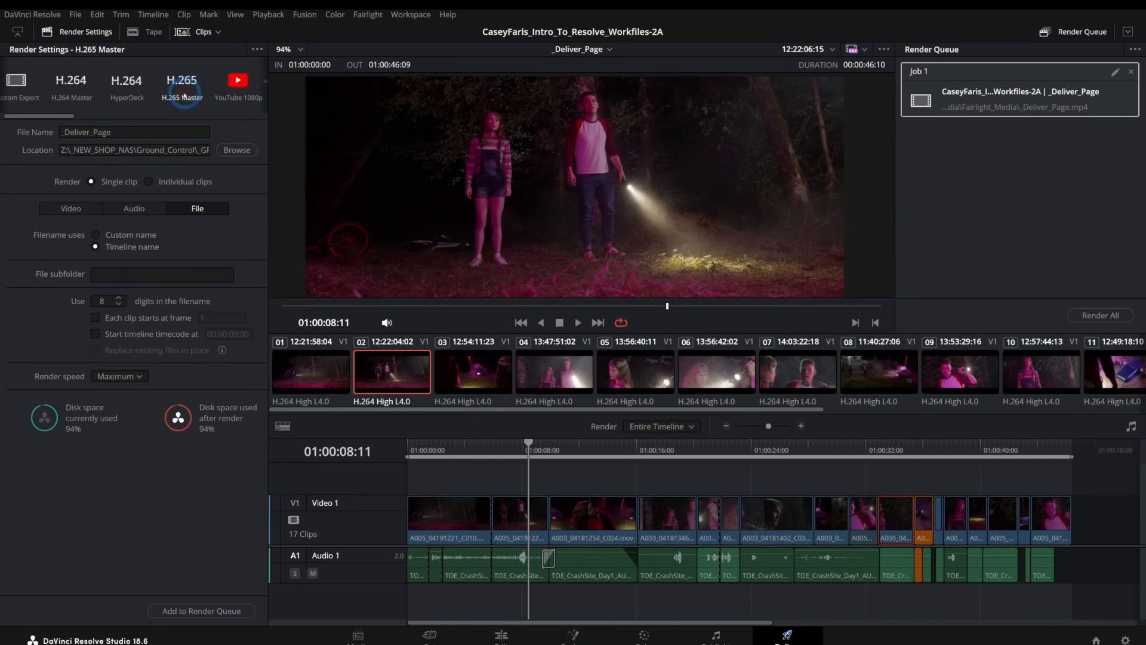
pyautogui.click(70, 206)
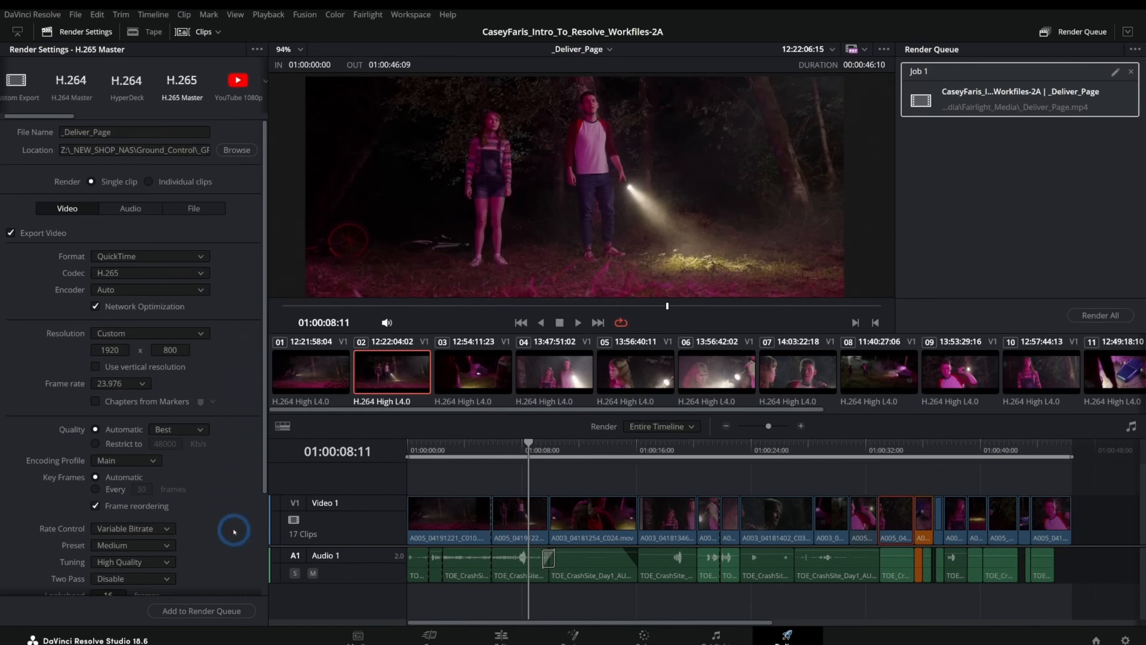
pyautogui.click(216, 610)
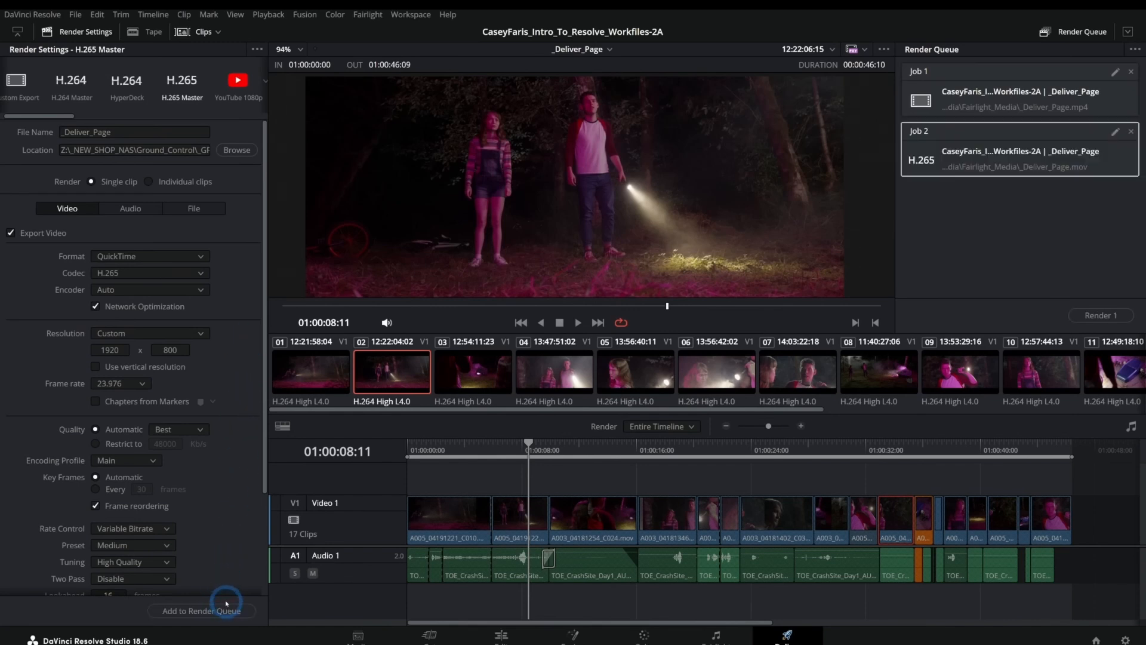
# Step: Give the H.265 Master export the custom file name HQ_H265 and add it to the render queue
pyautogui.click(189, 209)
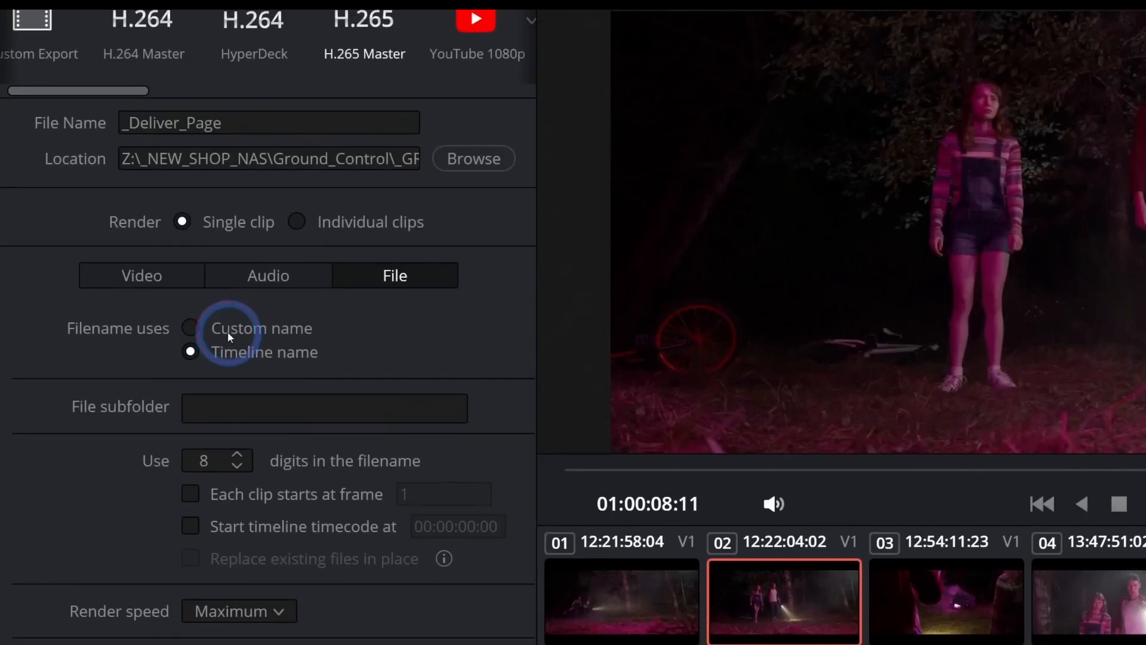
pyautogui.click(115, 234)
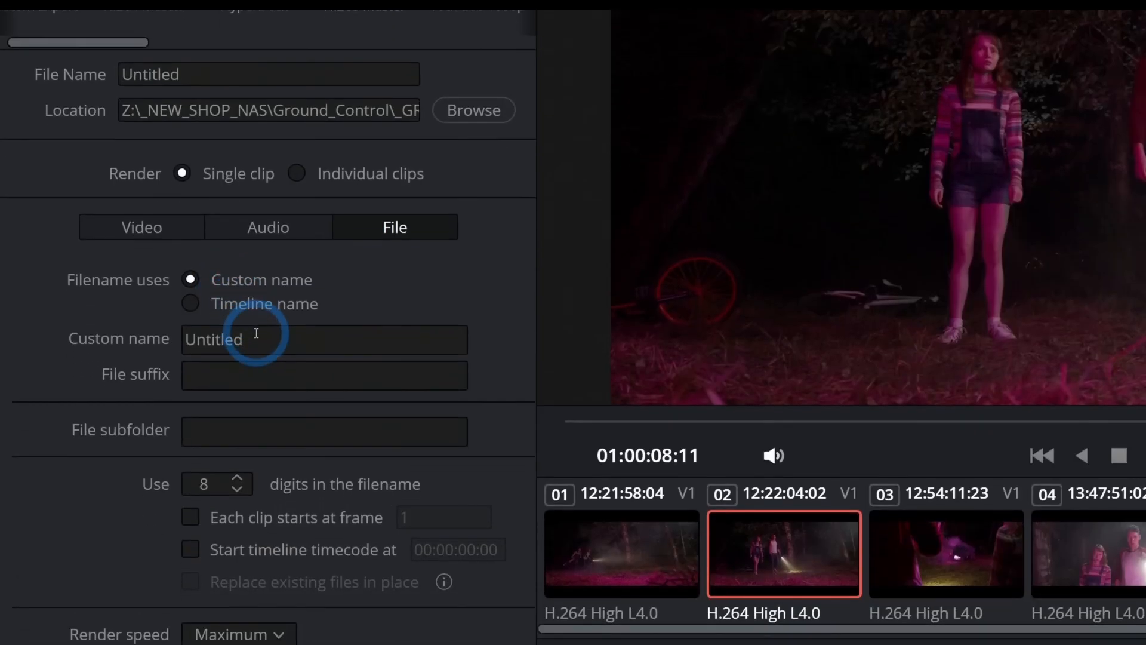
pyautogui.doubleClick(256, 332)
pyautogui.press('BackSpace')
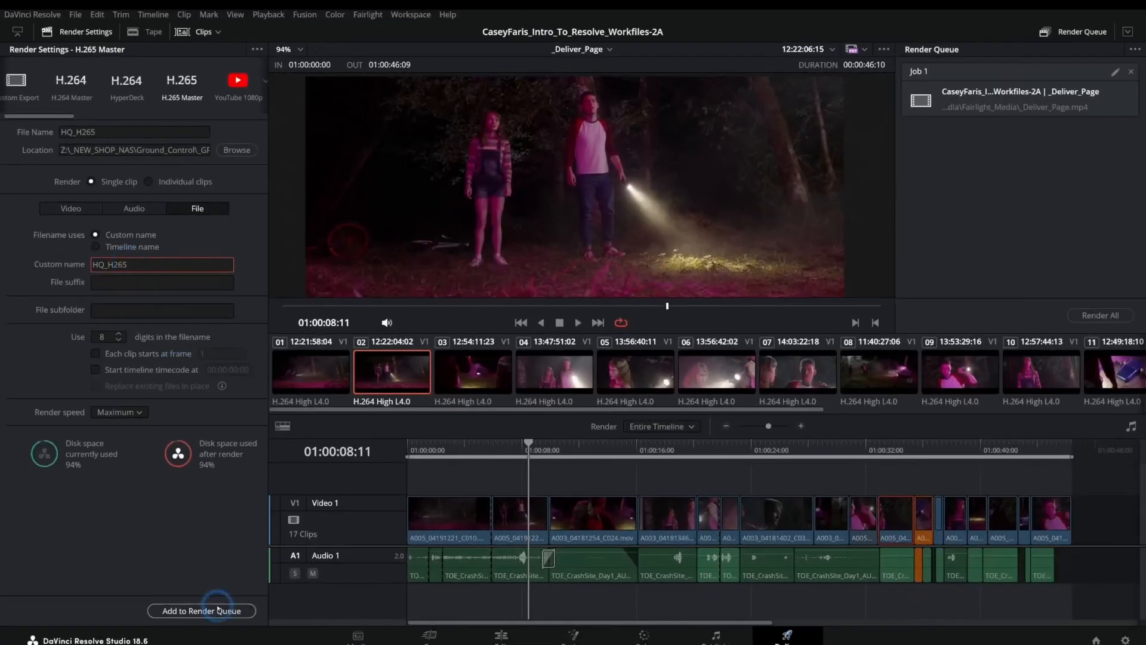
pyautogui.click(201, 611)
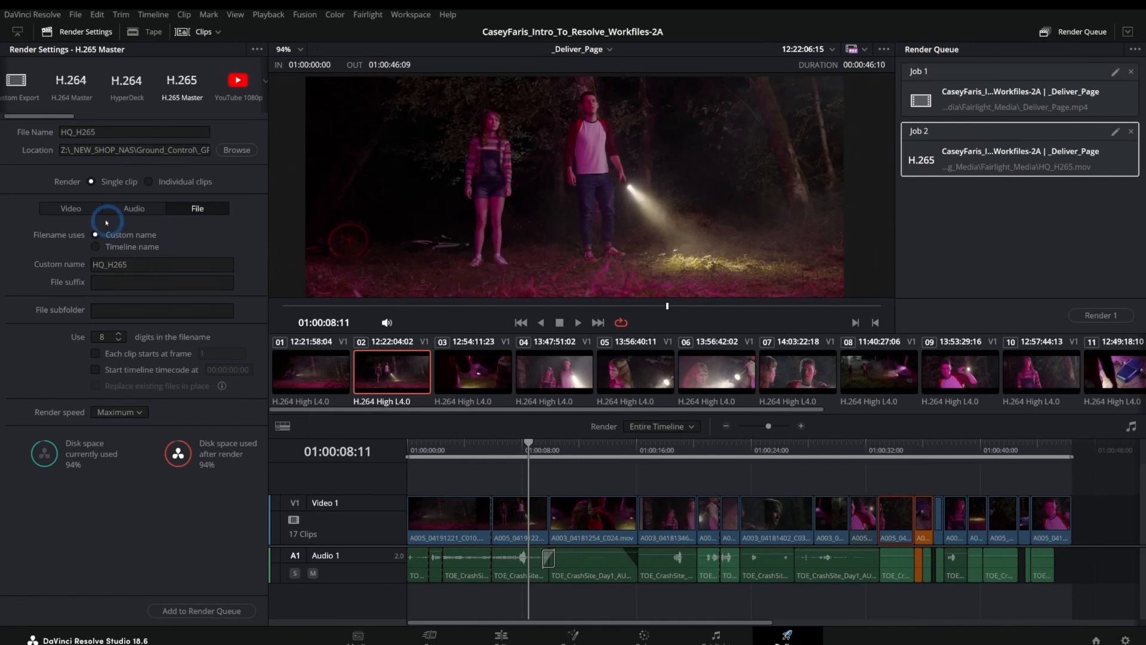
# Step: Switch to the Custom Export preset and set the QuickTime video codec to DNxHR with type DNxHR 444 12-bit
pyautogui.click(24, 88)
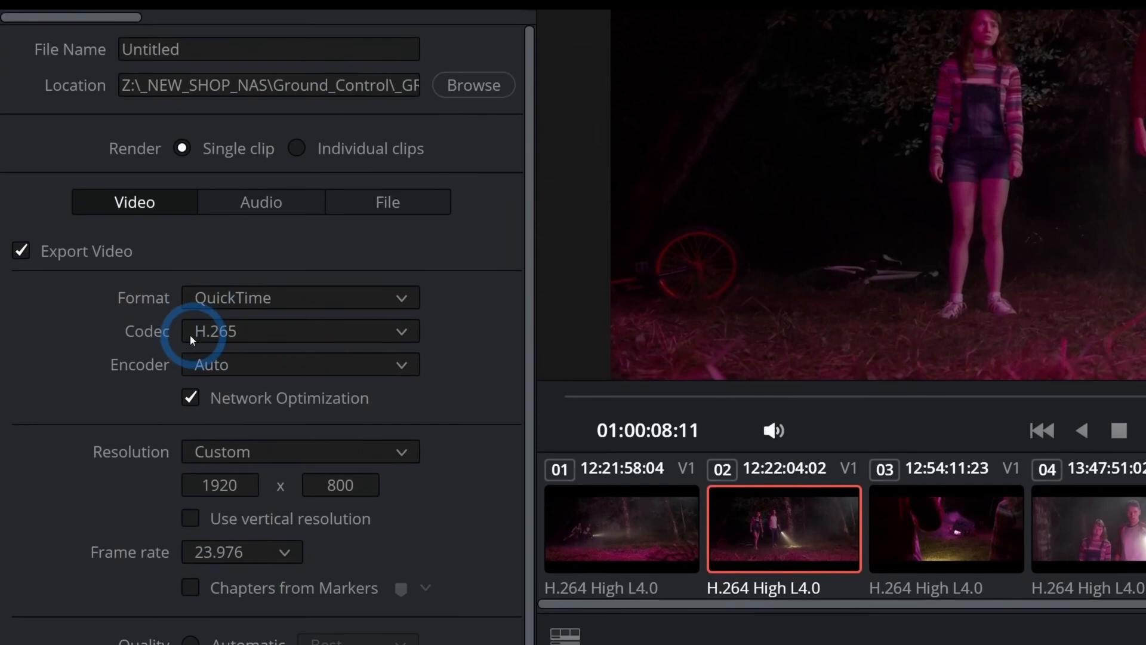
pyautogui.click(191, 336)
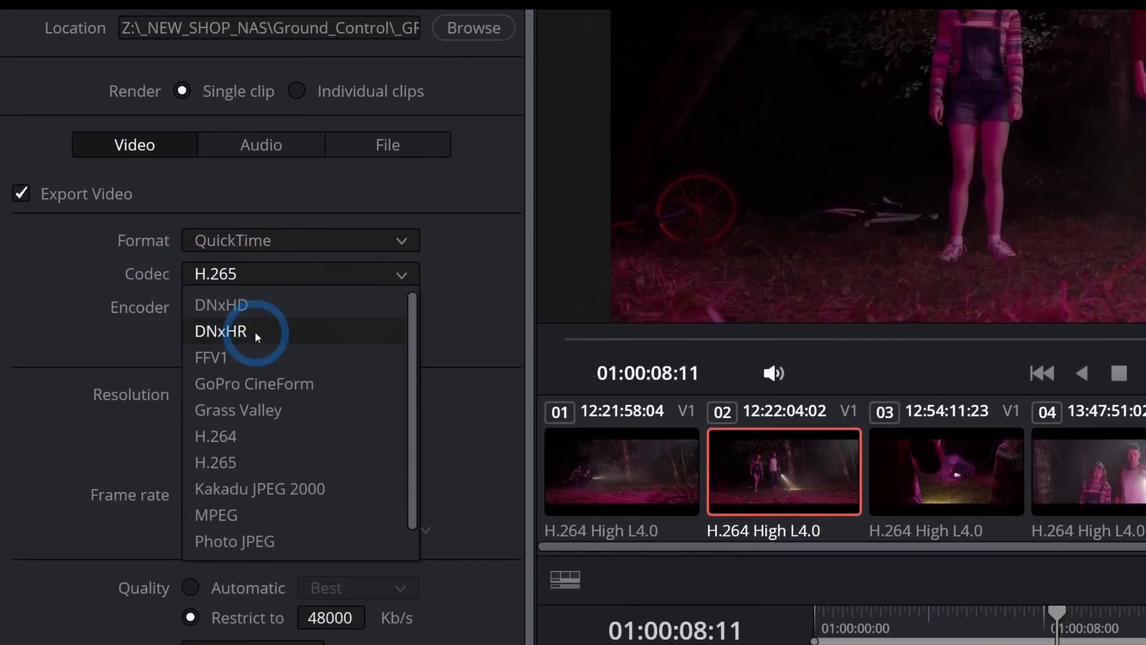
pyautogui.click(279, 333)
pyautogui.click(245, 312)
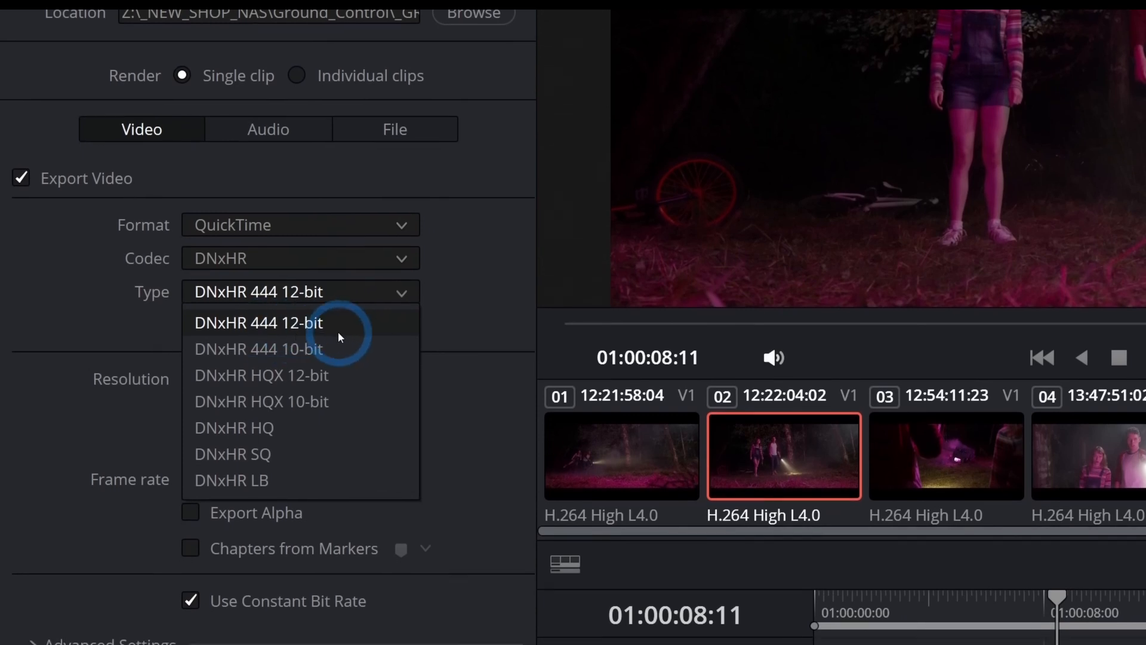
pyautogui.click(354, 325)
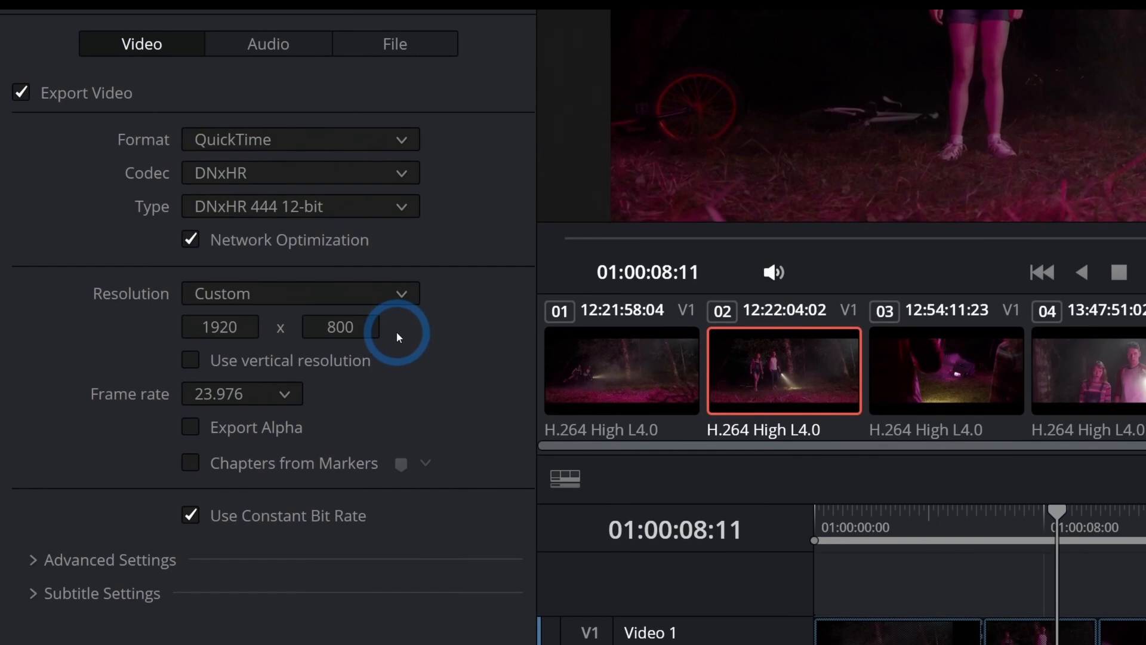
# Step: Set the export's audio codec to Linear PCM with a bit depth of 32
pyautogui.click(268, 43)
pyautogui.click(230, 332)
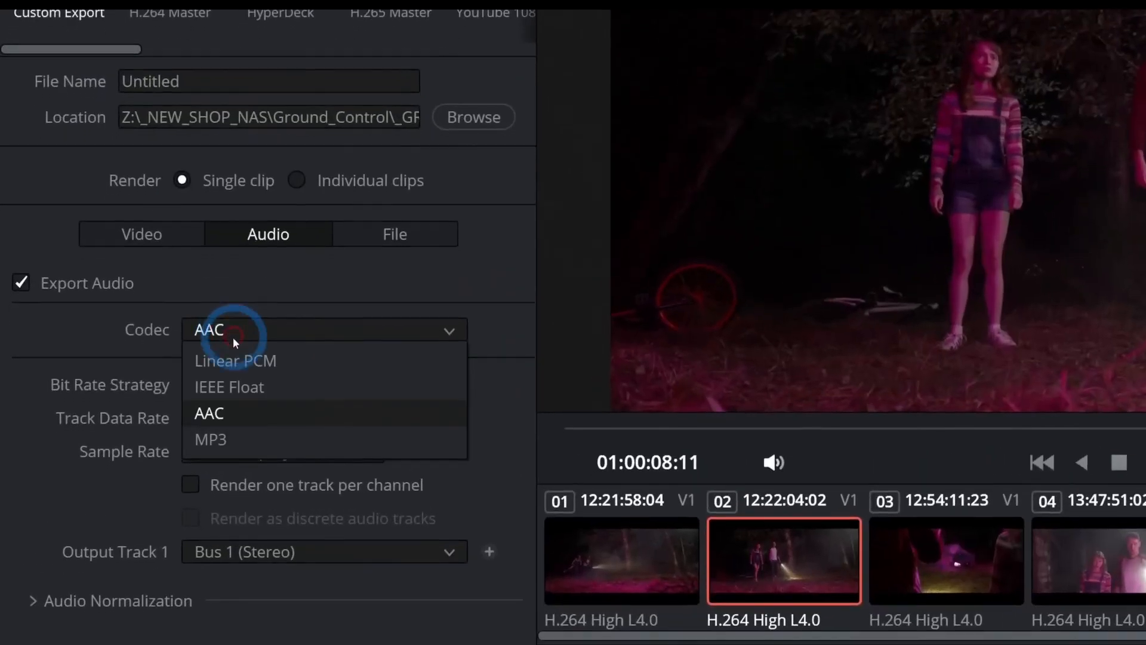
pyautogui.click(241, 360)
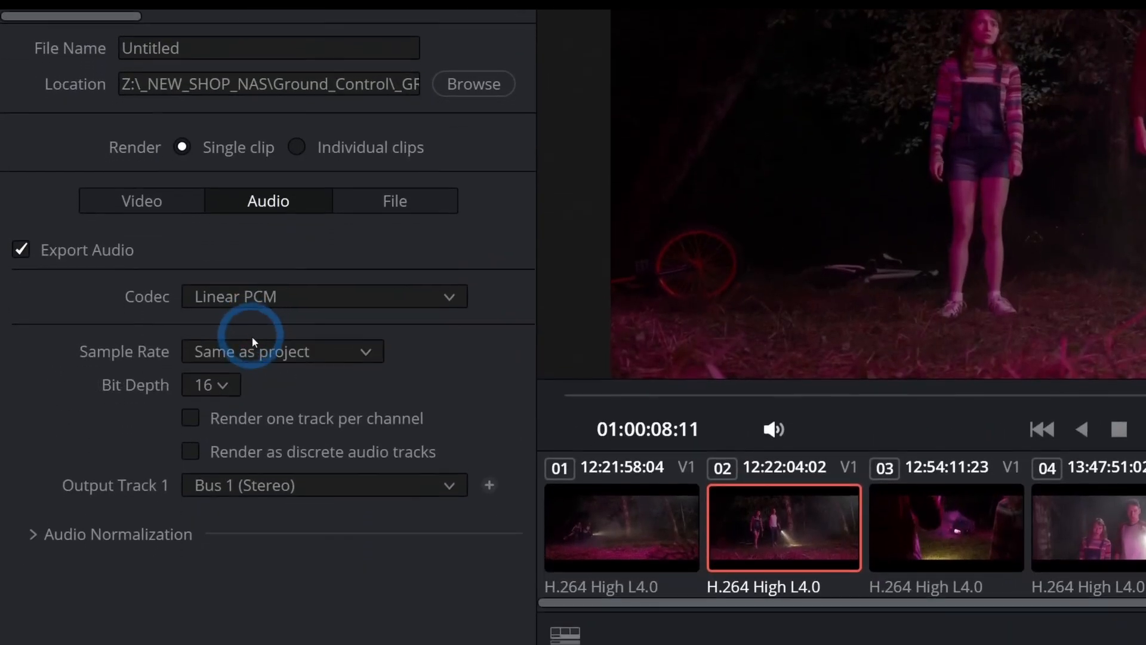
pyautogui.click(235, 342)
pyautogui.click(224, 425)
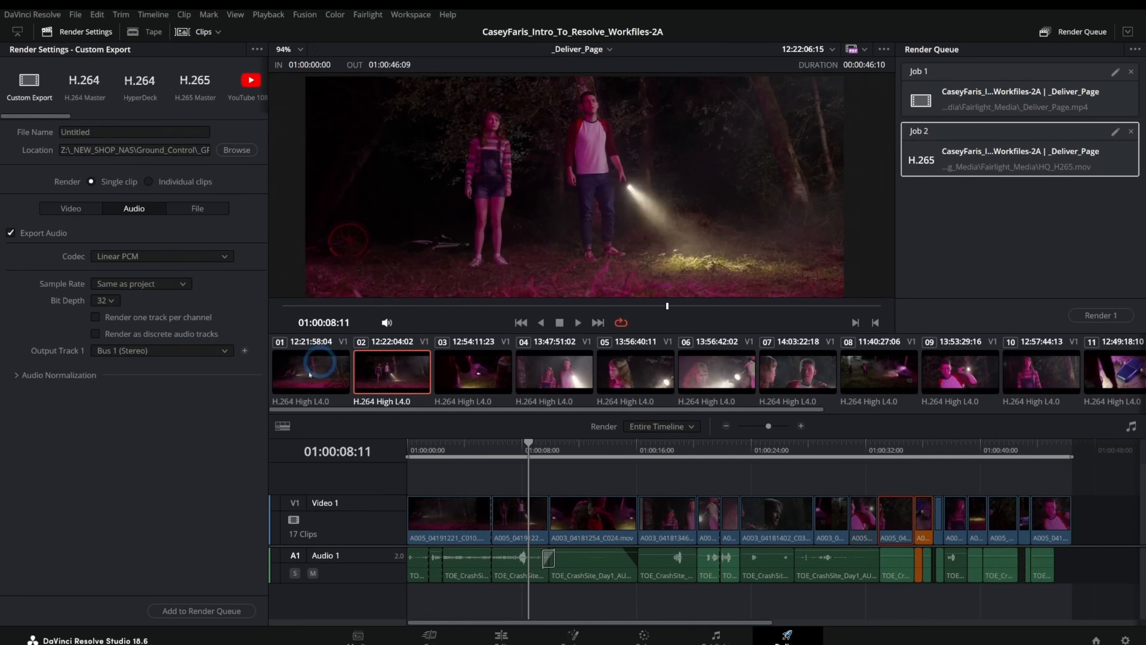
# Step: Name the output file Archive and add the DNxHR export to the render queue
pyautogui.click(108, 132)
pyautogui.write('Archive')
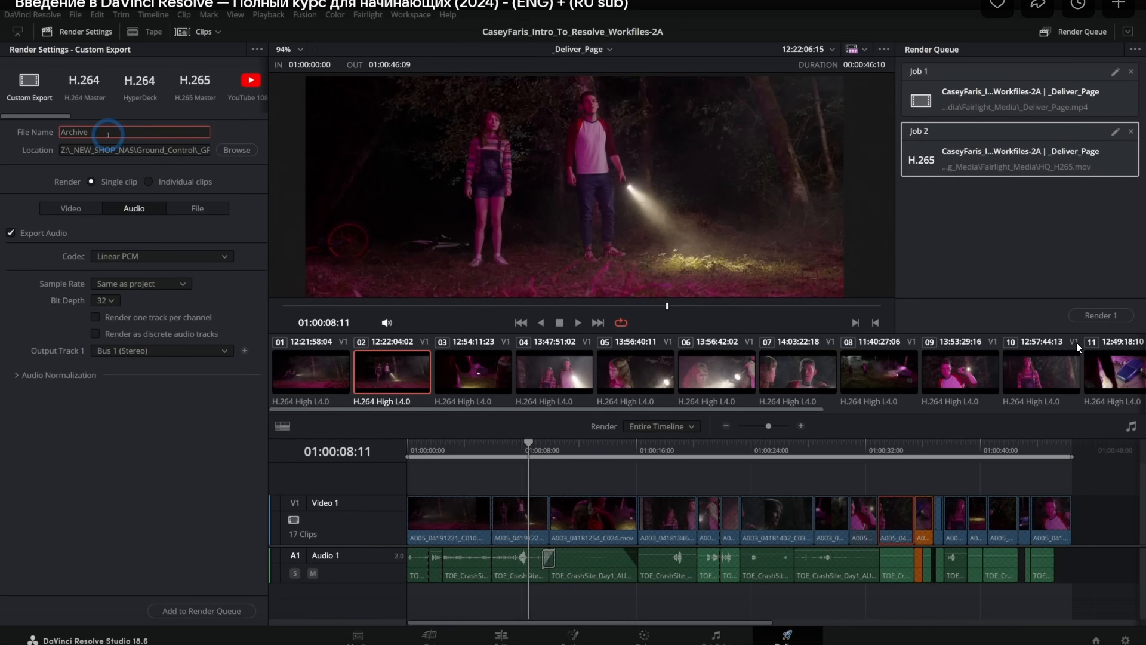
pyautogui.click(202, 610)
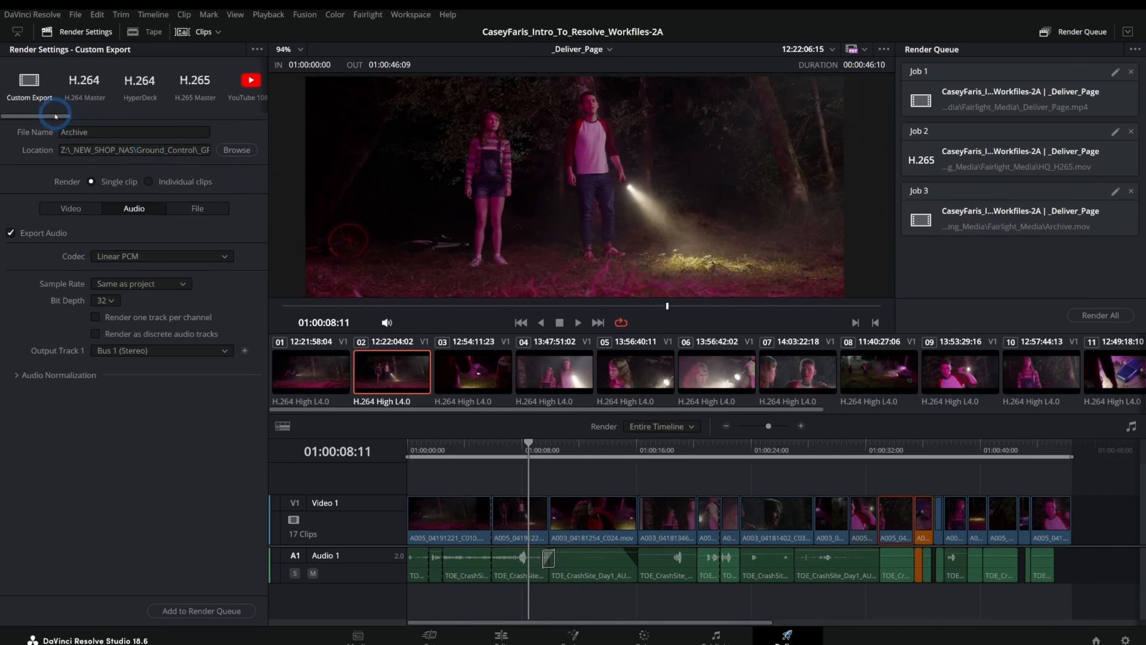
# Step: Load the Audio Only preset and display its audio export settings
pyautogui.moveTo(55, 118); pyautogui.dragTo(243, 117)
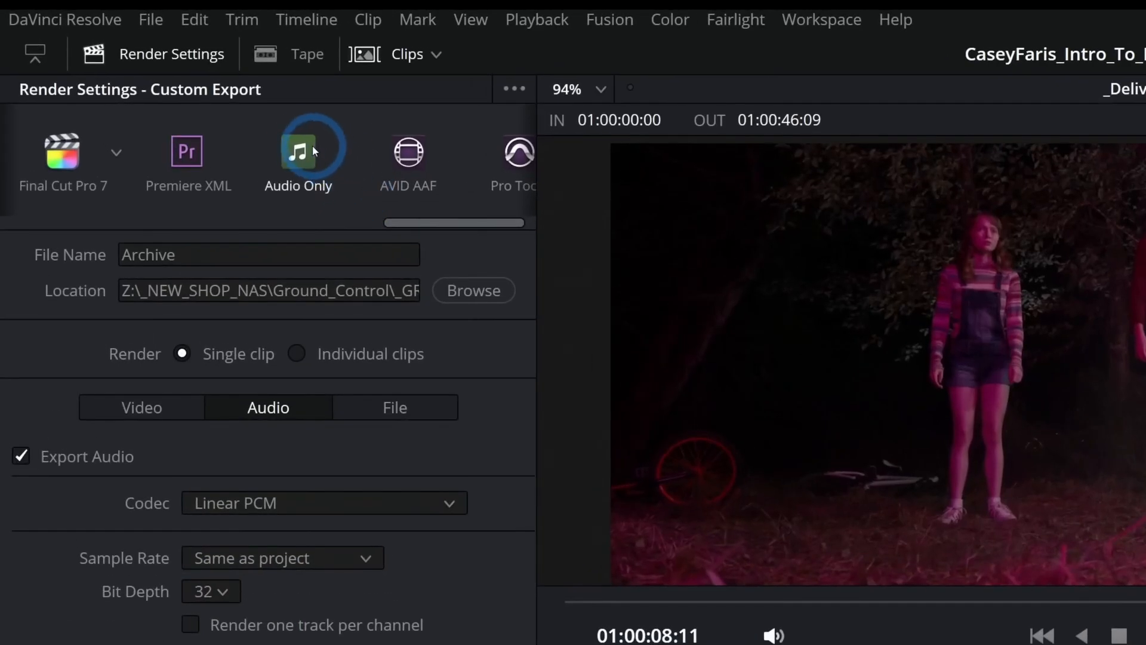
pyautogui.click(304, 143)
pyautogui.click(192, 415)
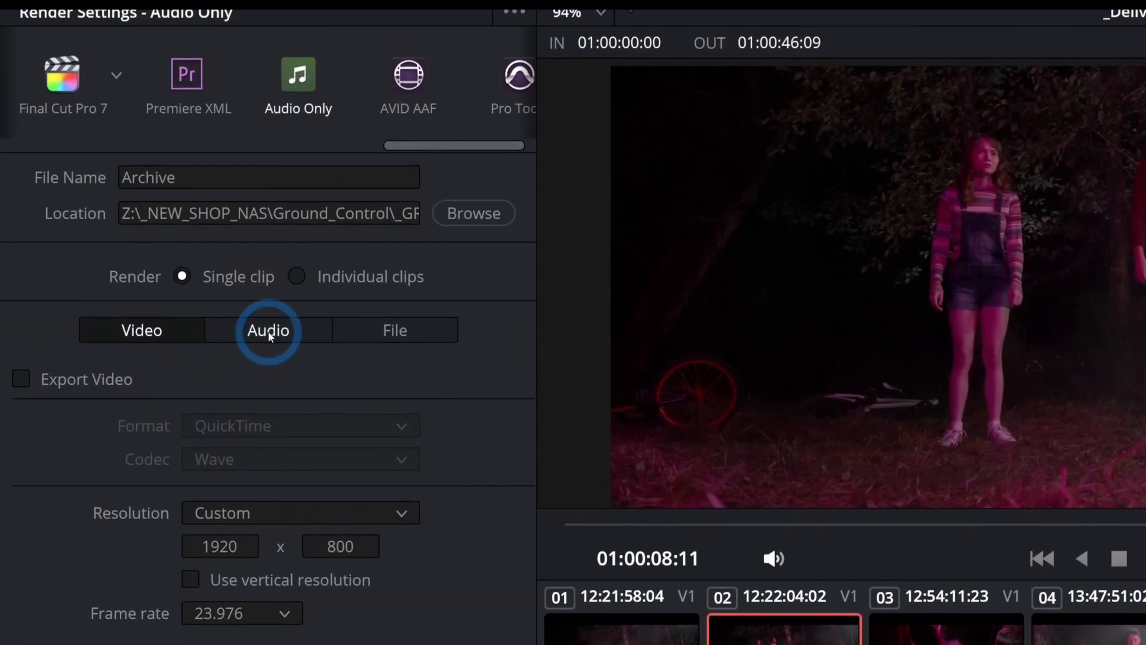
pyautogui.click(270, 334)
pyautogui.click(204, 425)
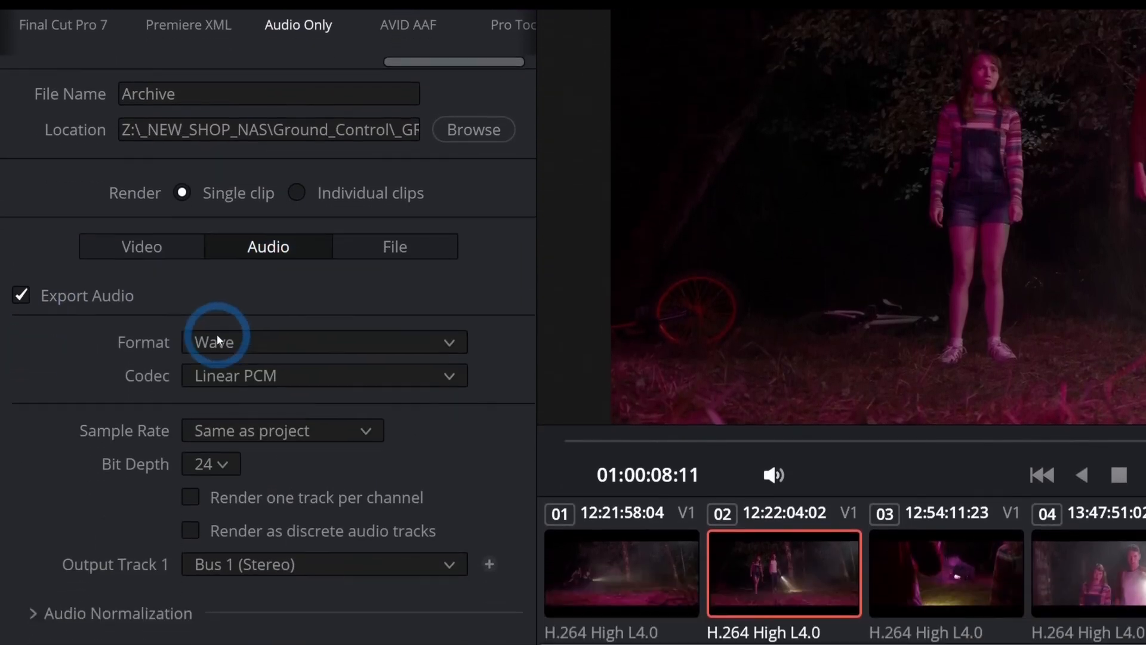
# Step: Set the audio-only export's format to MP3 and add it to the render queue
pyautogui.click(233, 358)
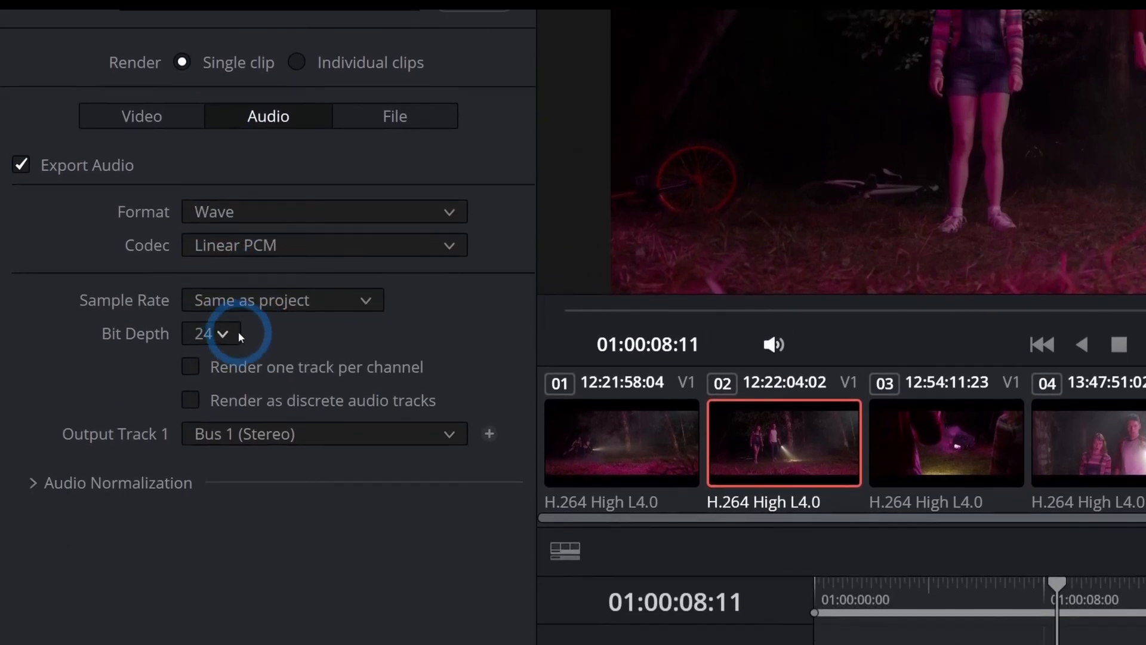
pyautogui.click(219, 335)
pyautogui.click(257, 216)
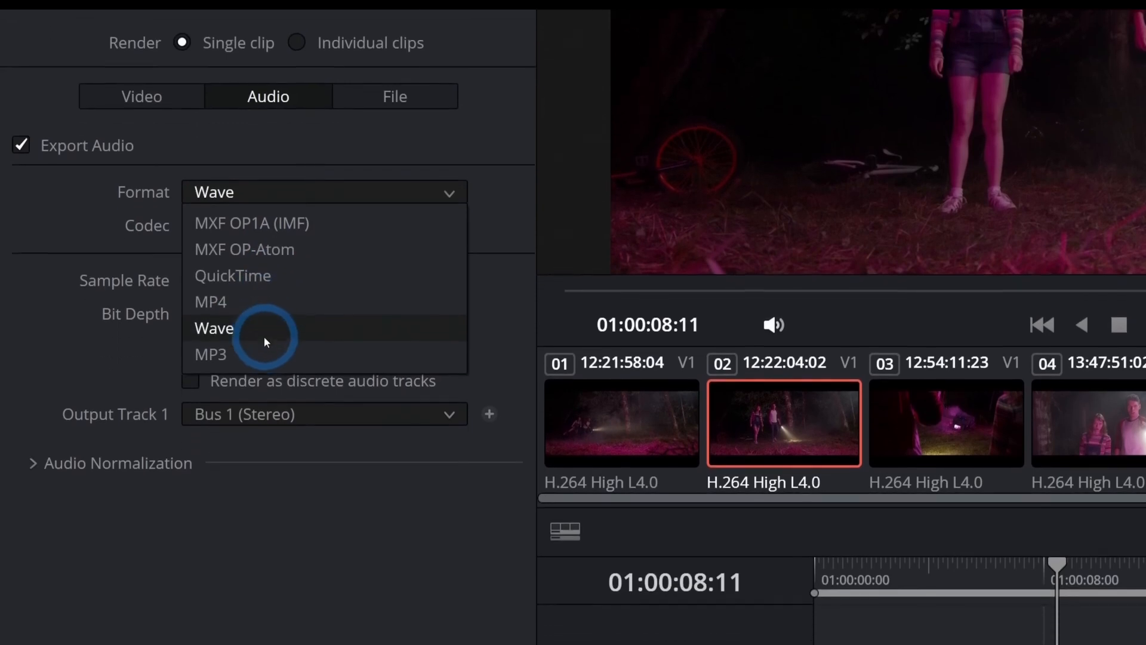
pyautogui.click(266, 377)
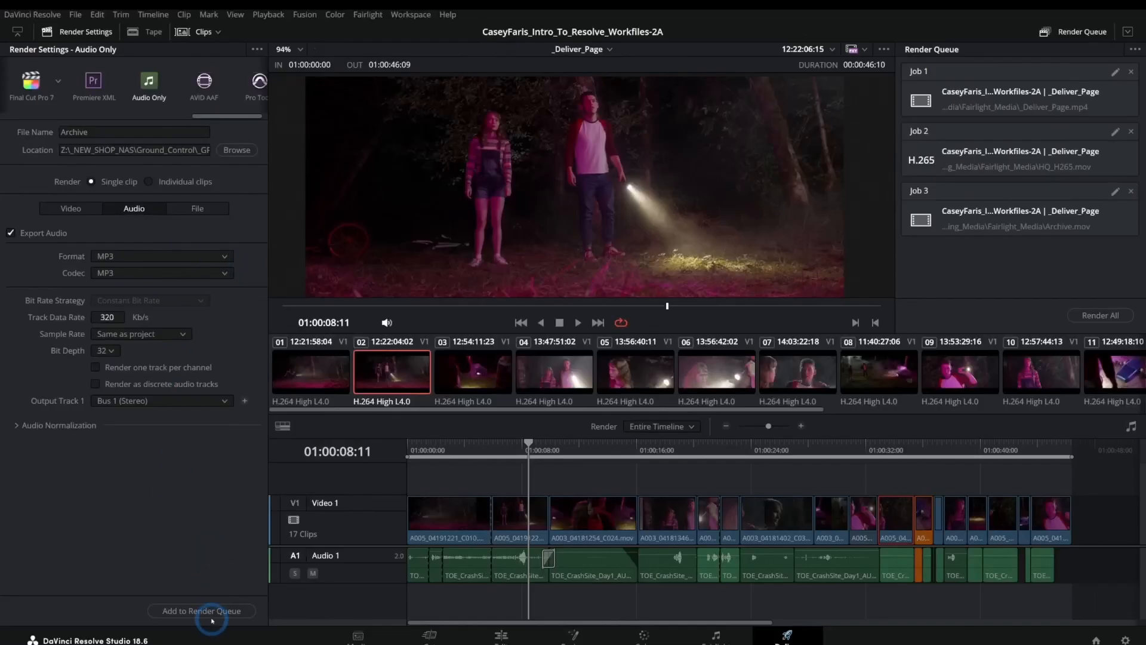
pyautogui.click(212, 615)
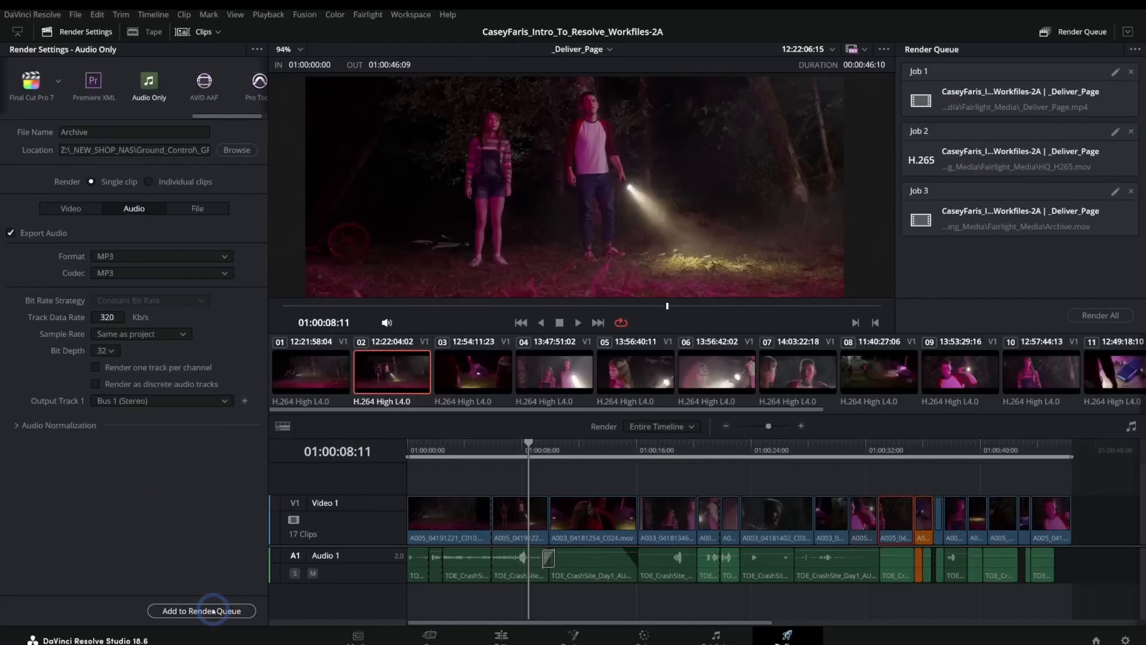
pyautogui.scroll(1, 1012, 209)
pyautogui.scroll(-1, 1044, 138)
pyautogui.scroll(1, 1045, 174)
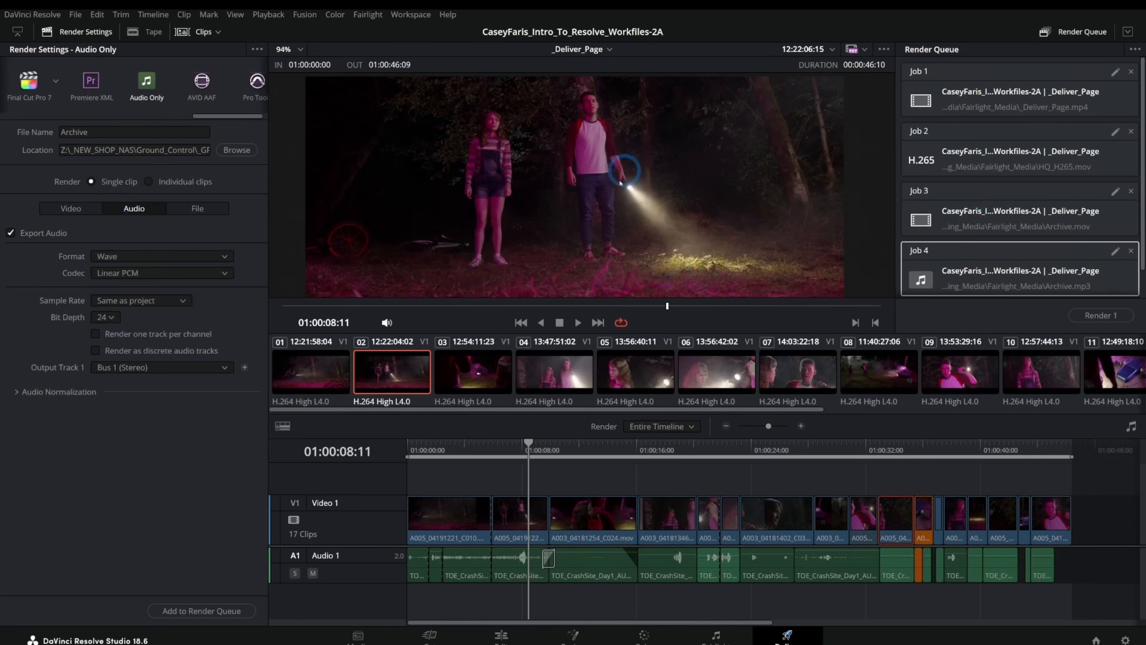
# Step: Switch to the _Fairlight_Page_Finished timeline and look through its audio tracks
pyautogui.click(606, 51)
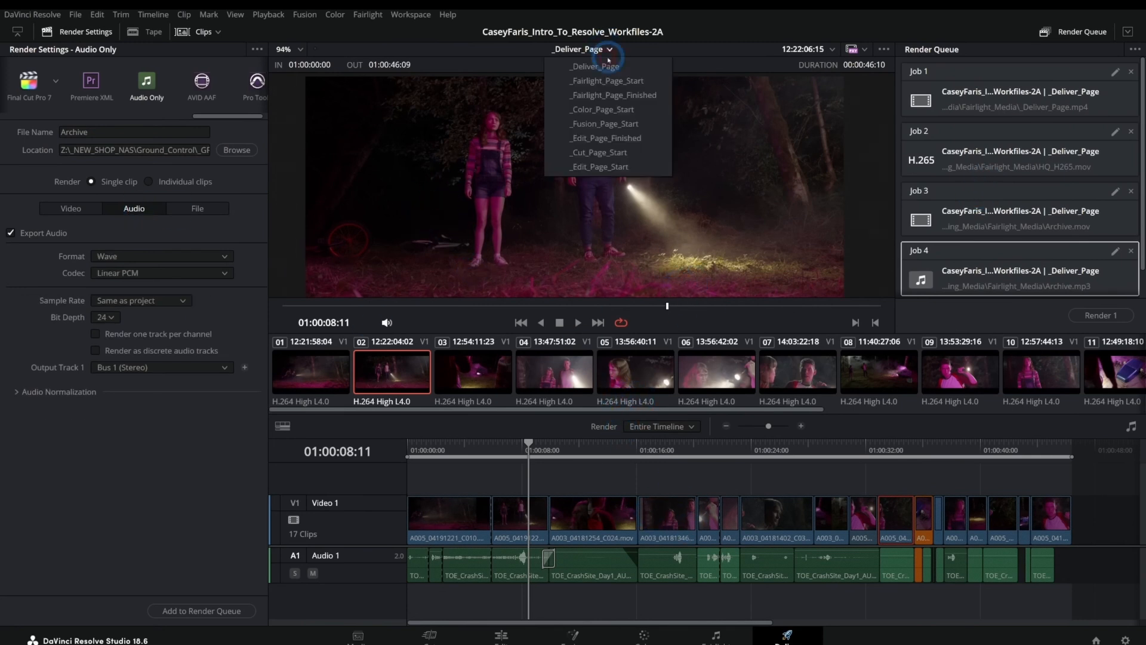
pyautogui.click(632, 97)
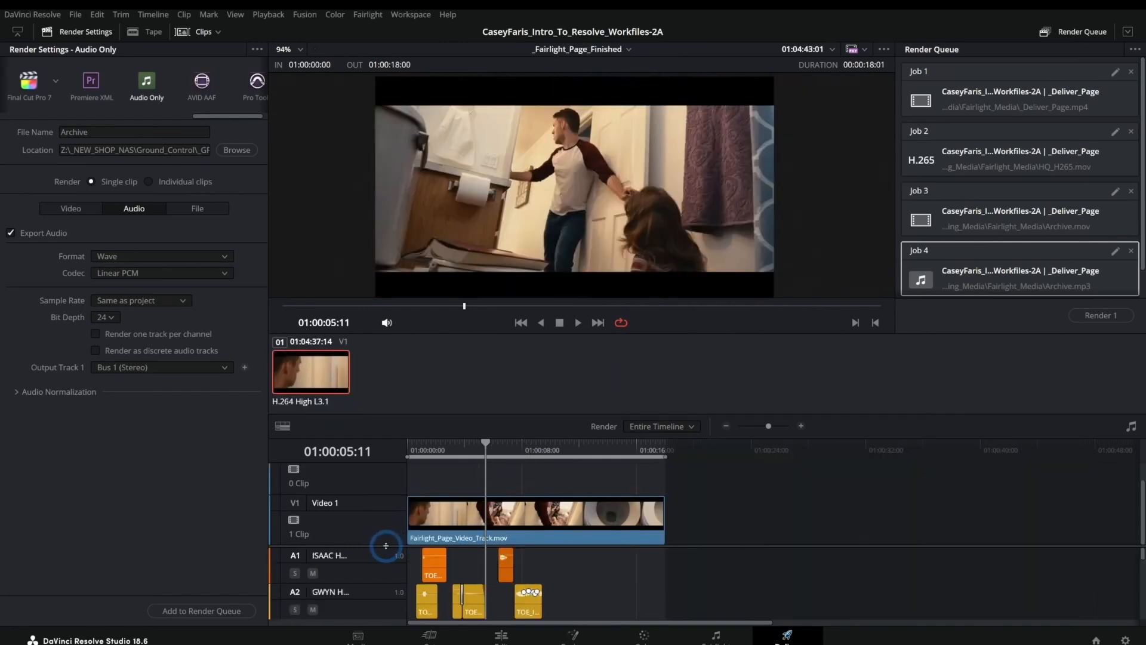
pyautogui.scroll(-2, 385, 545)
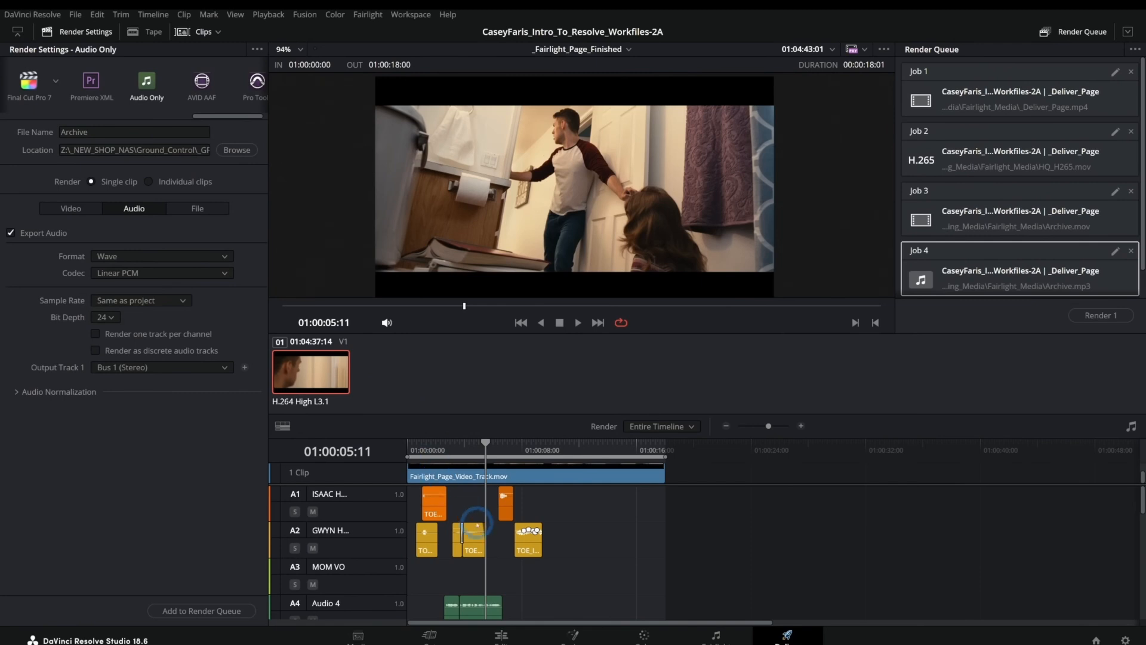
pyautogui.scroll(-12, 477, 522)
pyautogui.scroll(-3, 489, 528)
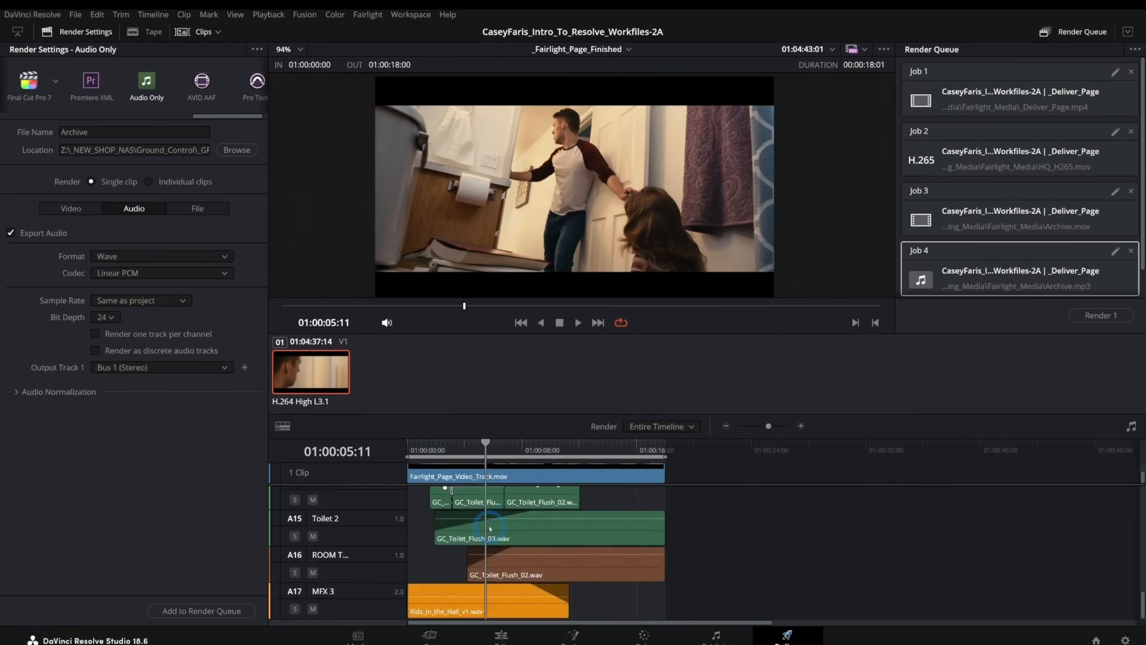
pyautogui.scroll(8, 490, 530)
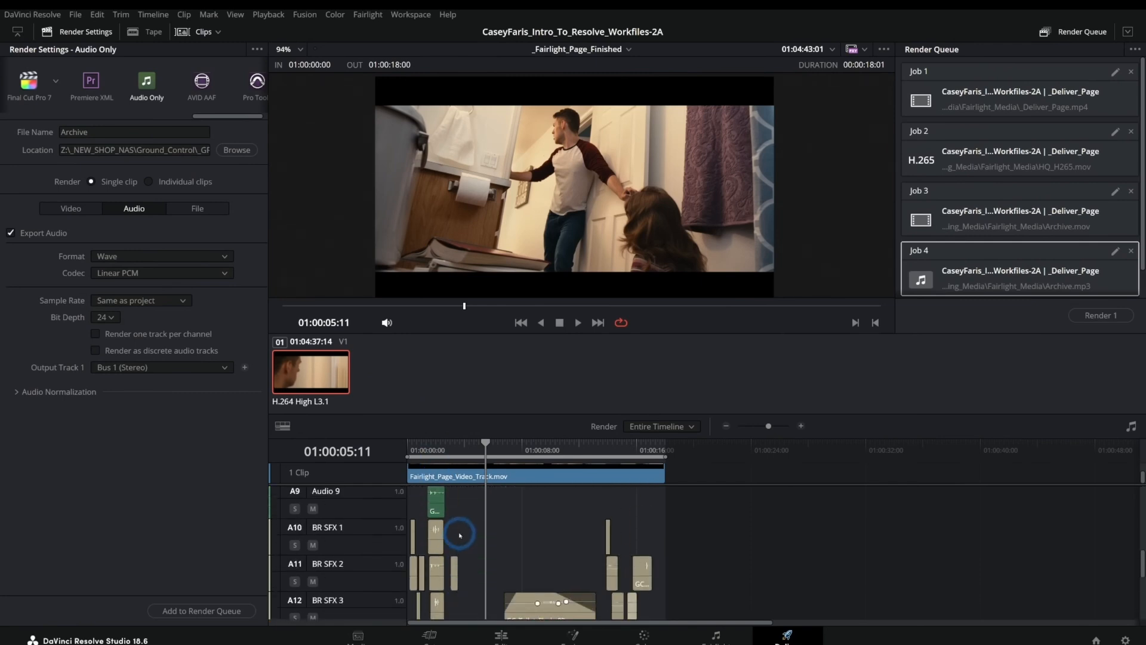
pyautogui.scroll(6, 457, 541)
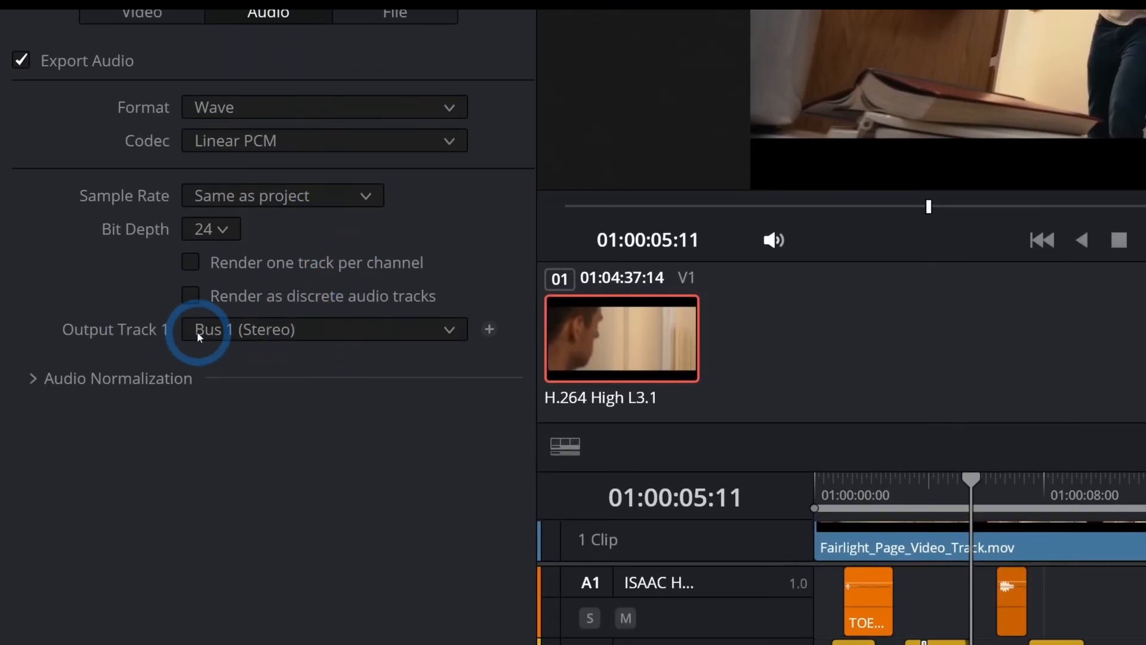
# Step: Set Output Track 1 of the Wave export to All Timeline Tracks and add the job to the render queue
pyautogui.click(279, 336)
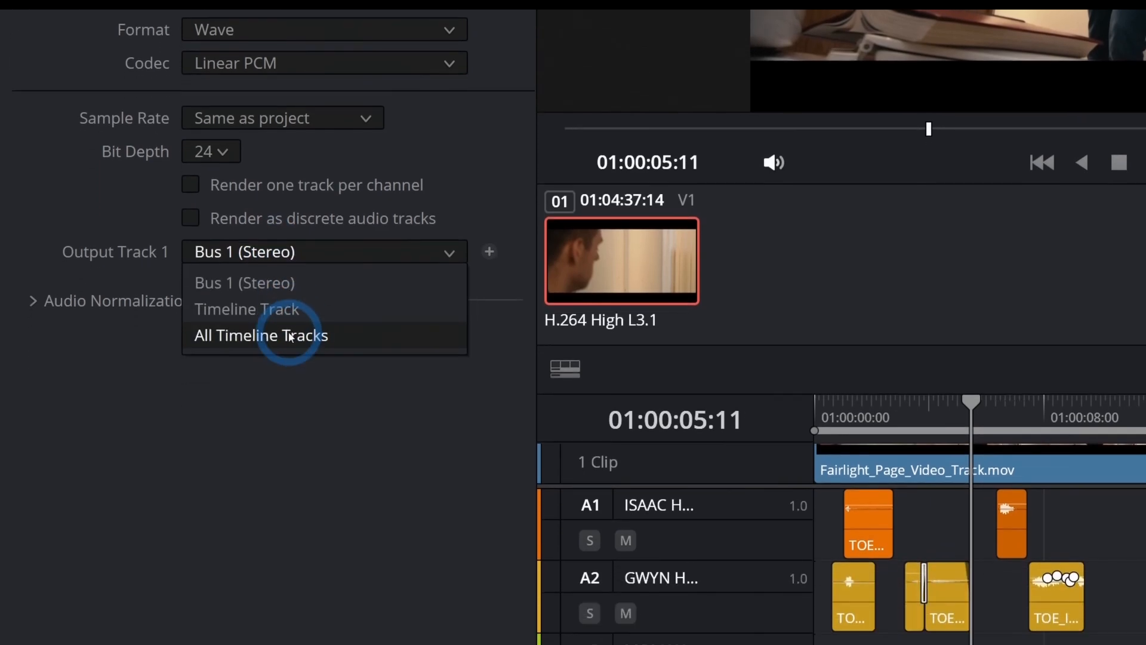
pyautogui.click(291, 336)
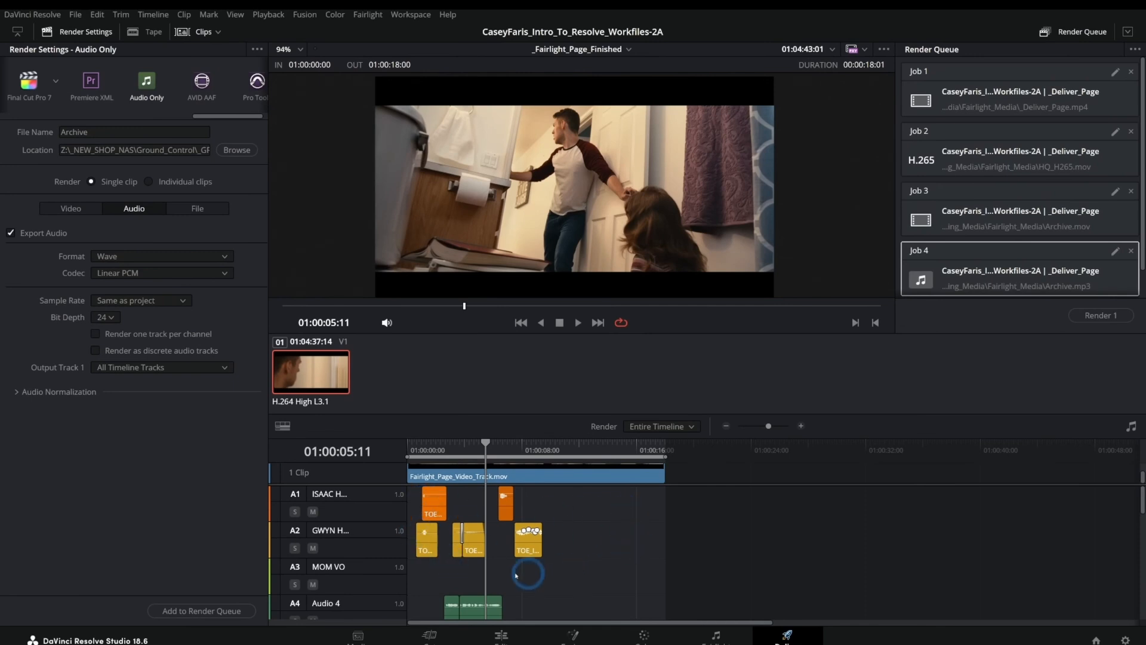
pyautogui.click(212, 610)
pyautogui.scroll(-2, 1006, 265)
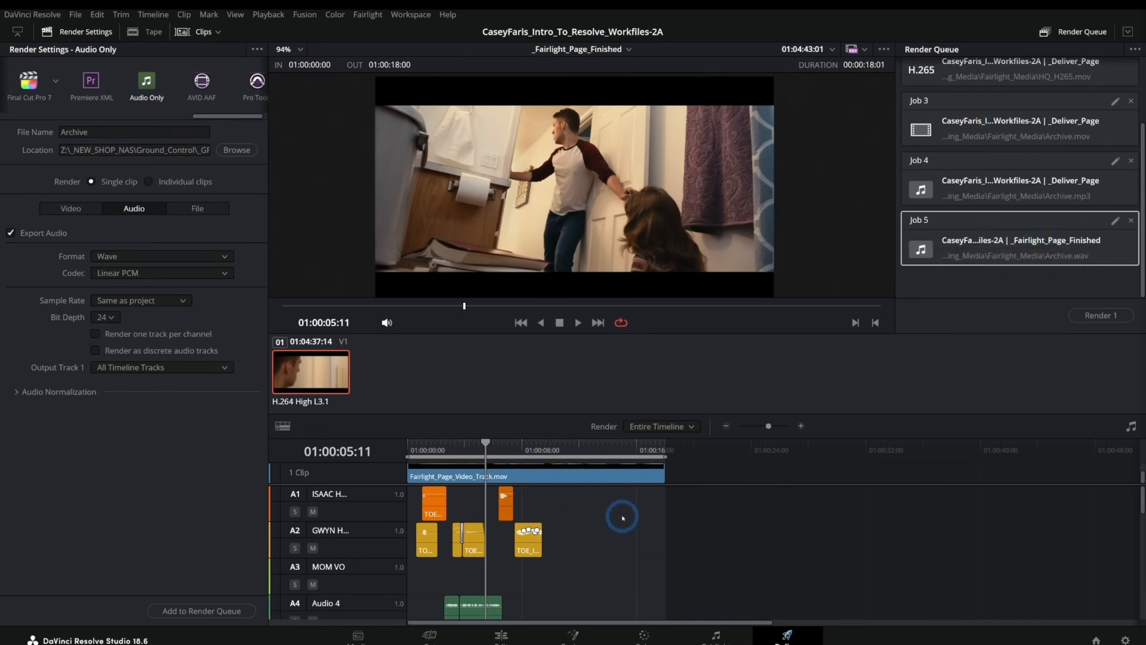
pyautogui.scroll(3, 953, 269)
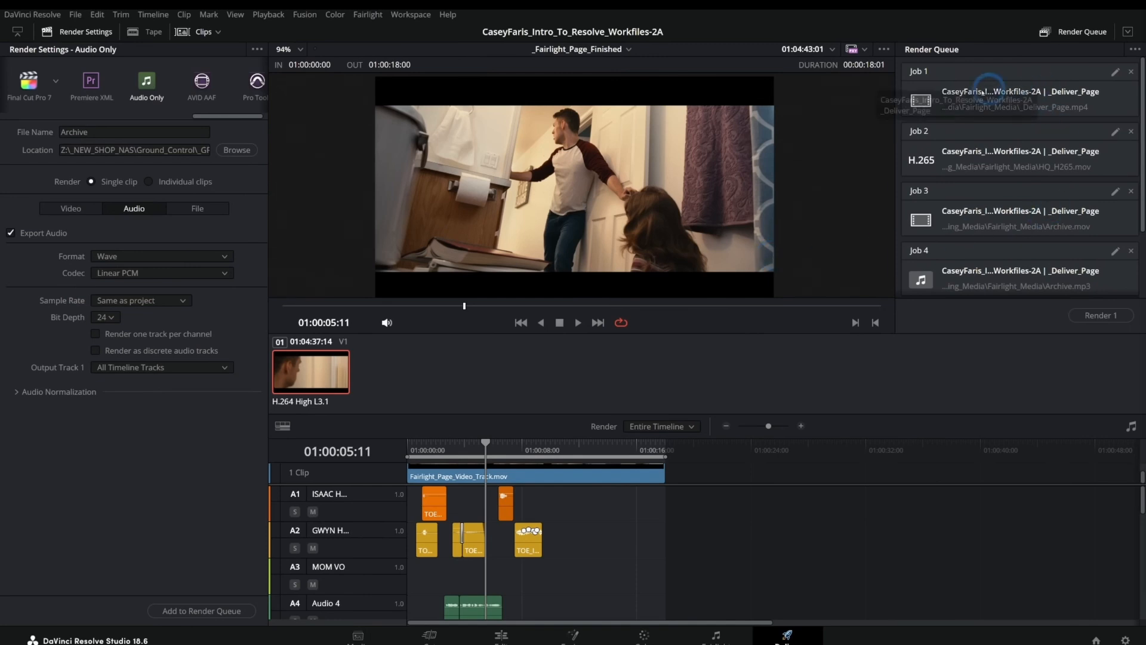
# Step: Select Jobs 1 through 5 in the render queue and review the list of queued exports
pyautogui.click(1008, 67)
pyautogui.scroll(-3, 1007, 143)
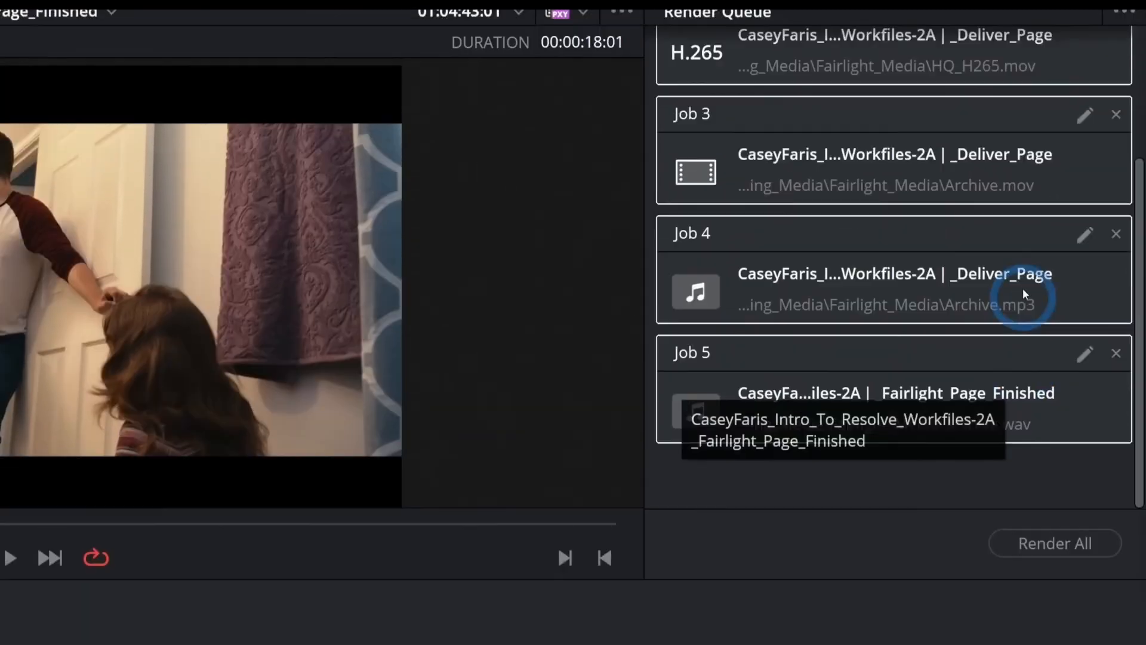
pyautogui.scroll(3, 1081, 179)
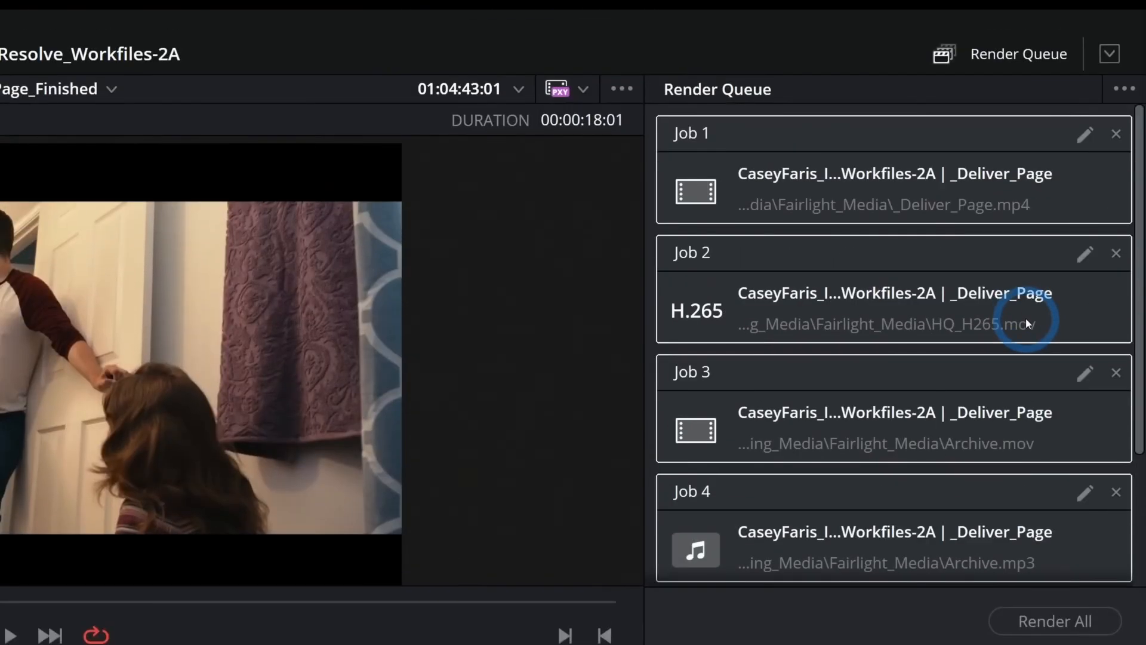
pyautogui.scroll(-3, 1026, 317)
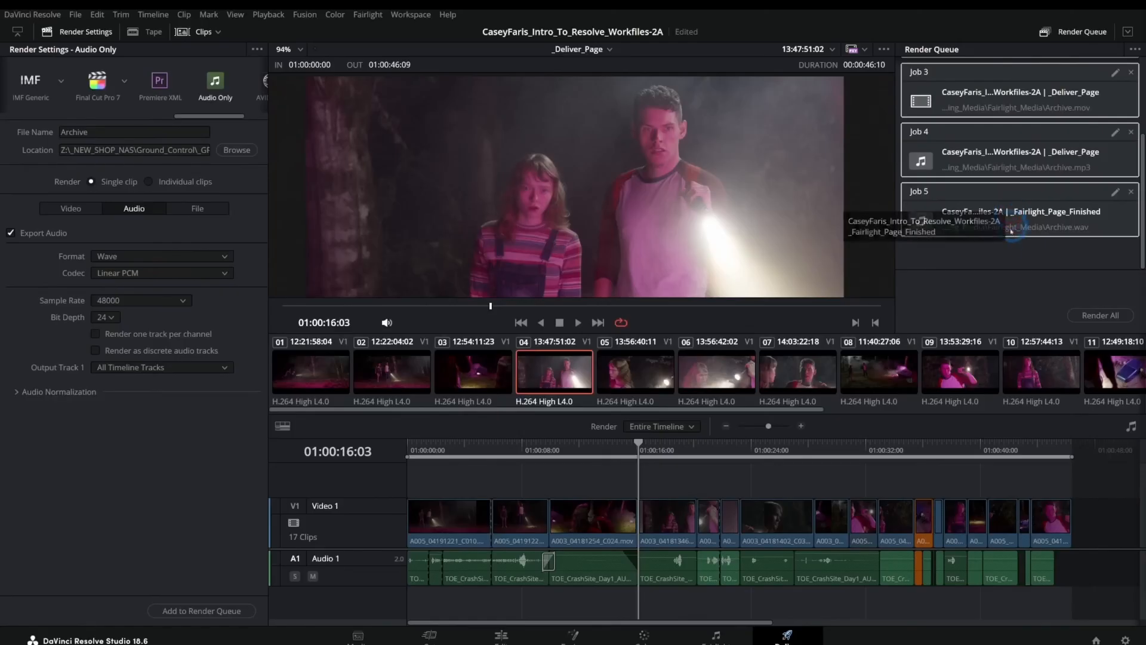
pyautogui.scroll(3, 1009, 233)
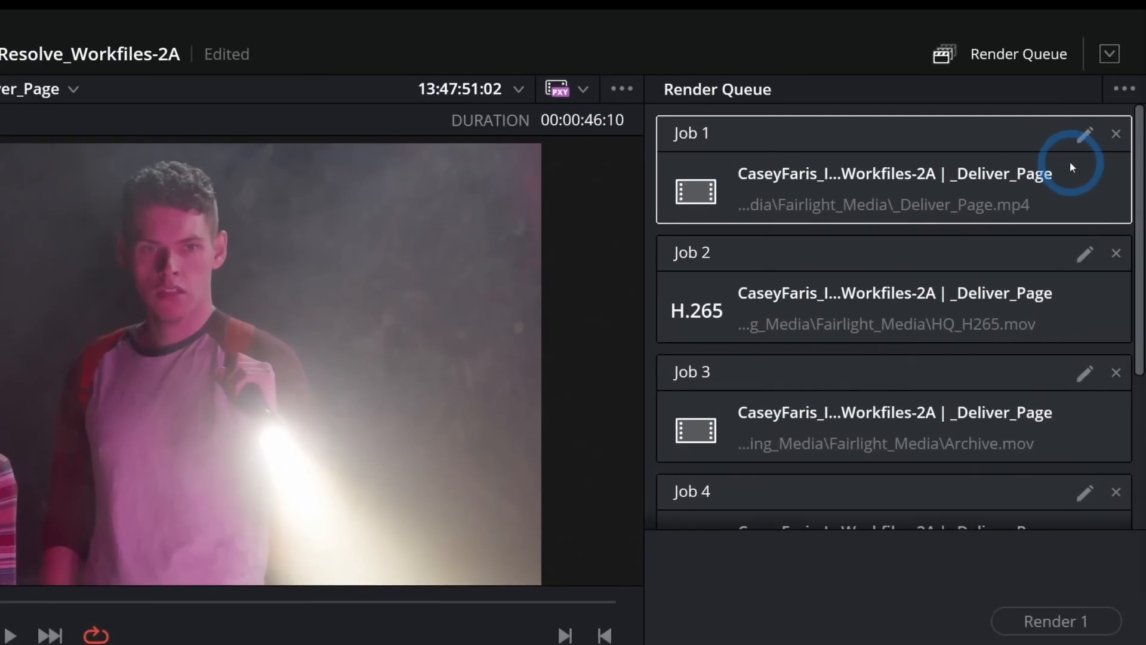
# Step: Load Job 1's render settings for editing, and leave the job edit without saving it
pyautogui.click(1086, 136)
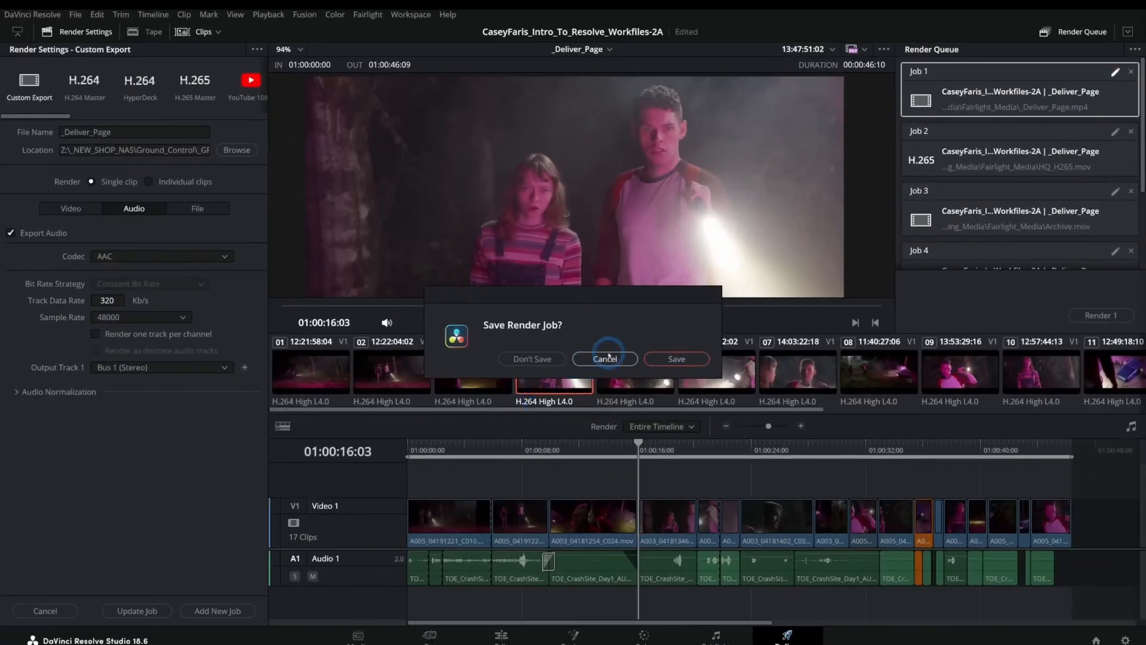
pyautogui.click(583, 371)
pyautogui.click(549, 361)
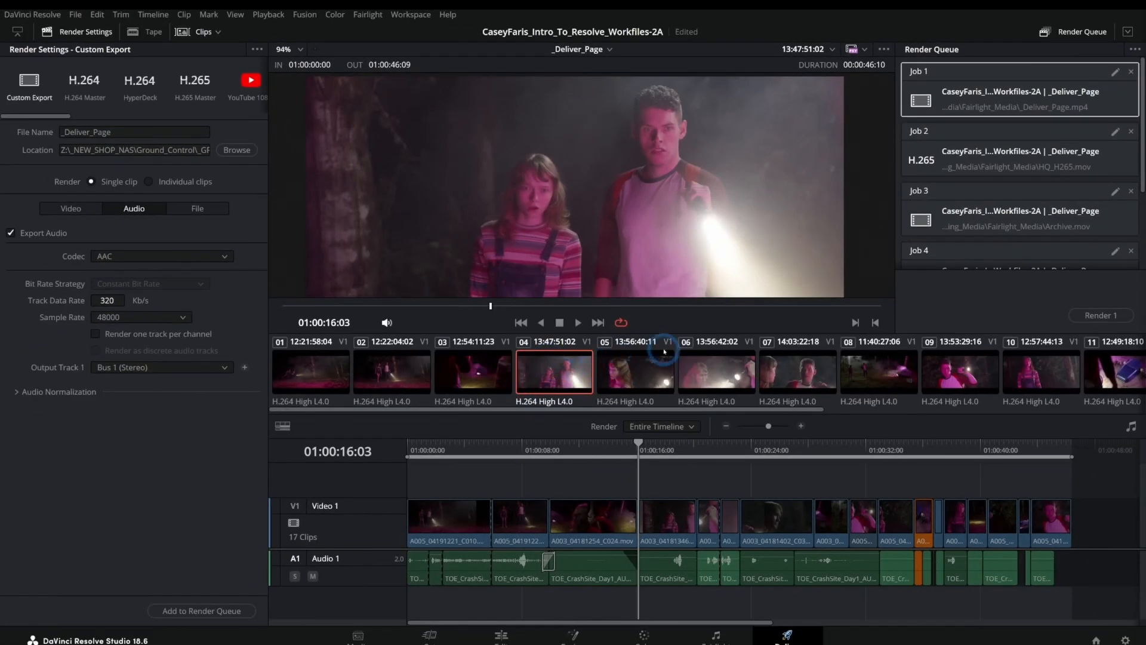
# Step: Set the MP4 H.265 export to a custom resolution of 3840 x 1600
pyautogui.click(76, 207)
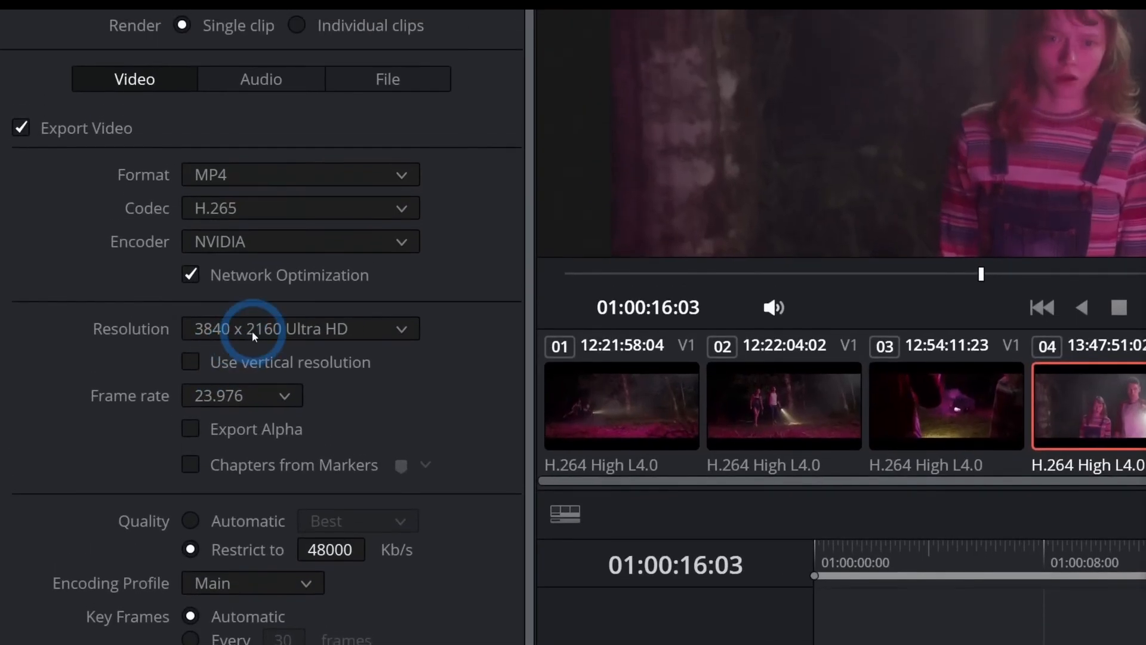
pyautogui.click(136, 335)
pyautogui.scroll(2, 239, 370)
pyautogui.click(273, 356)
pyautogui.click(233, 334)
pyautogui.write('3840')
pyautogui.press('Tab')
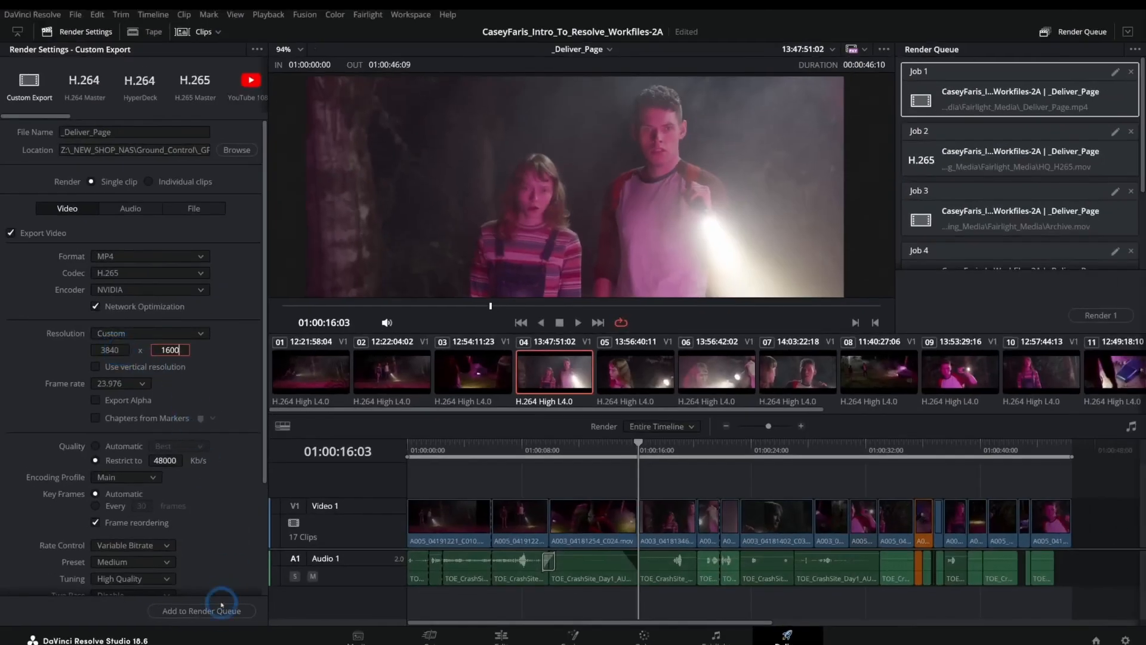
# Step: Add the _Deliver_Page export to the render queue, accepting the higher resolution and replacing the existing file
pyautogui.click(221, 609)
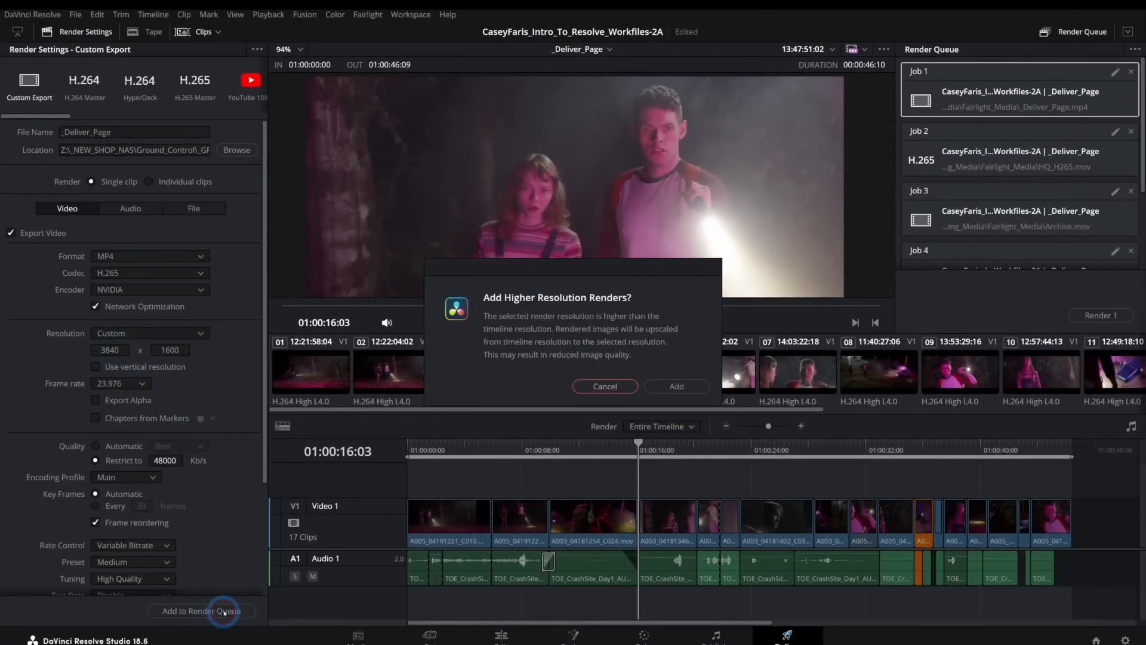
pyautogui.click(677, 386)
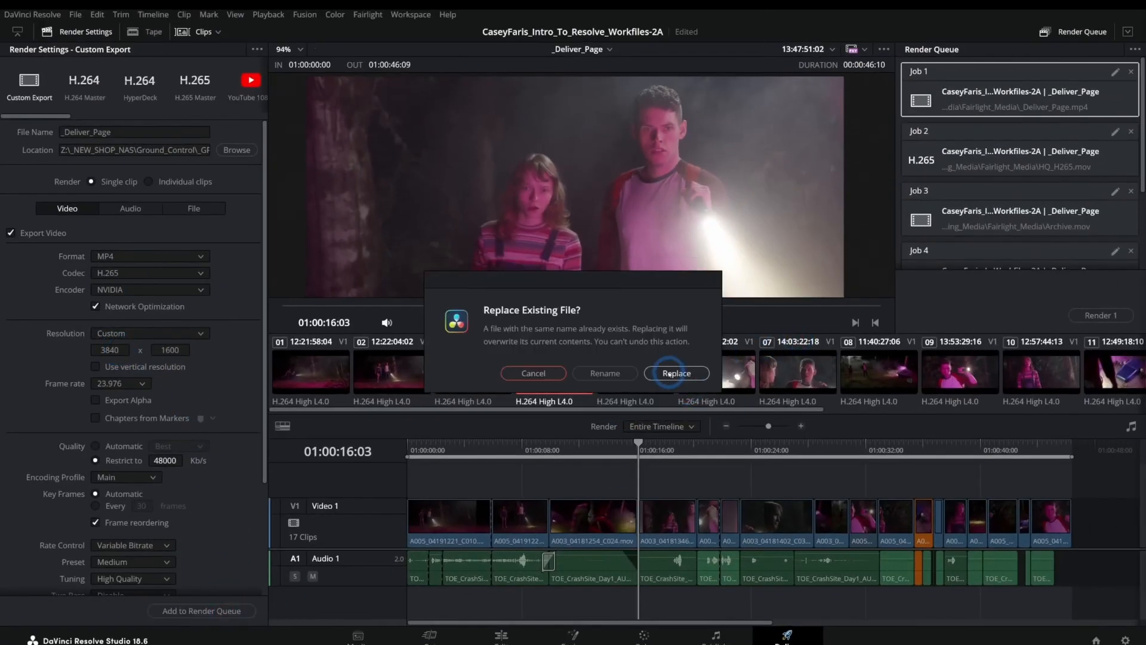
pyautogui.click(679, 374)
# Step: Remove the other jobs from the render queue, leaving only a single _Deliver_Page.mp4 job
pyautogui.scroll(5, 1032, 179)
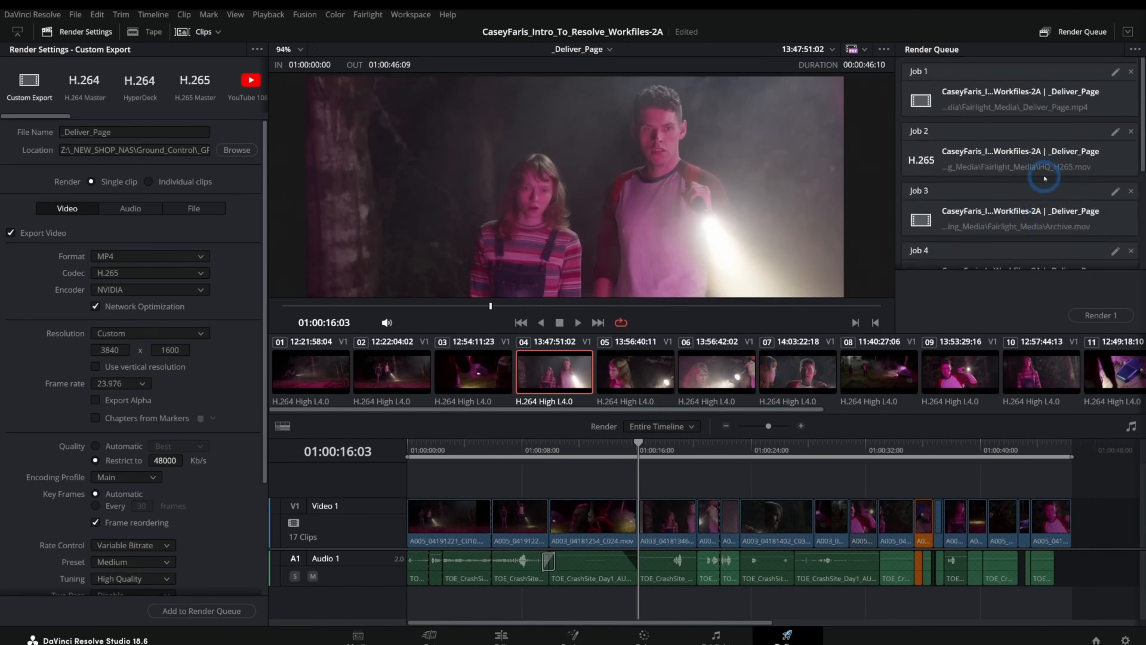
pyautogui.click(1131, 191)
pyautogui.click(1131, 191)
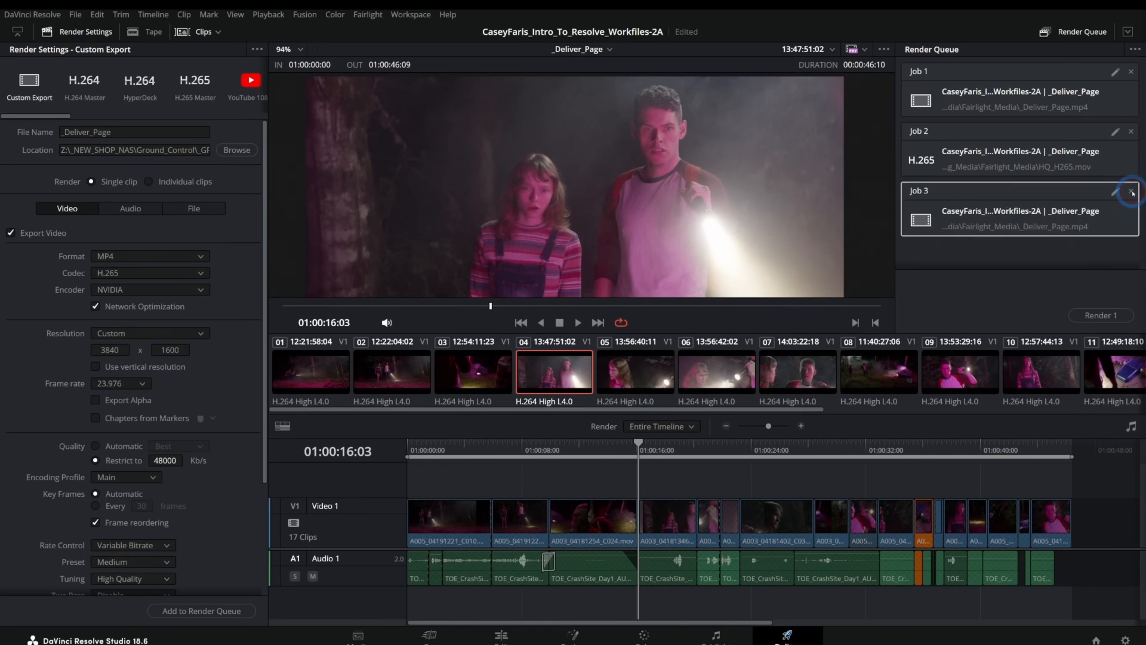
pyautogui.click(1131, 191)
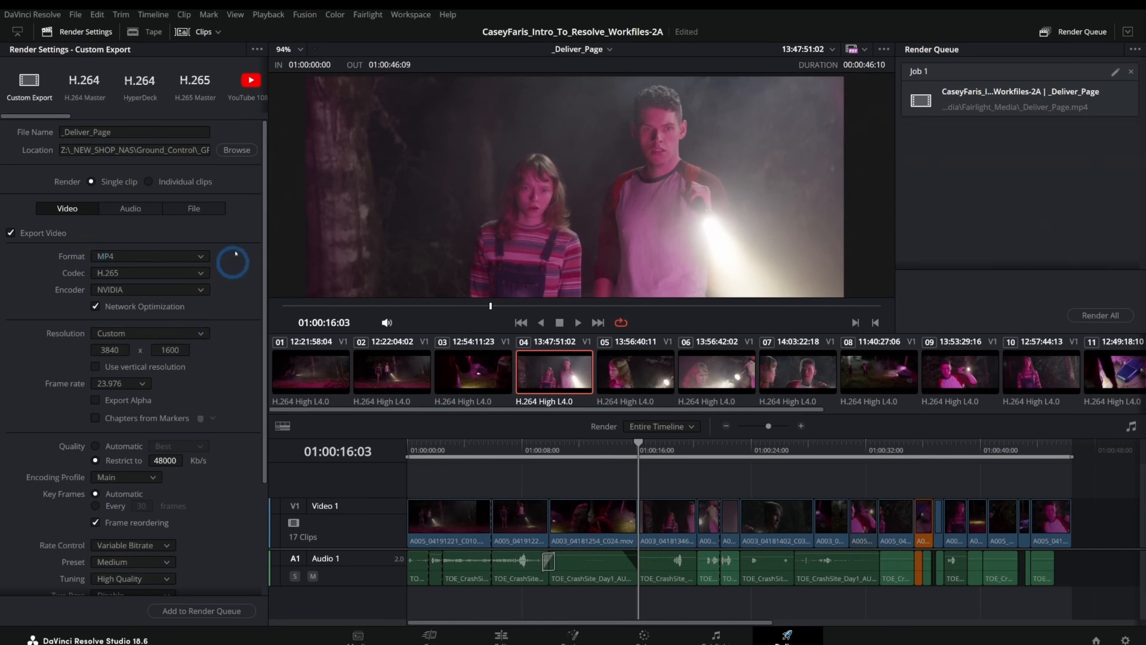
# Step: Set the export format to QuickTime with the DNxHR codec and type DNxHR 444 12-bit
pyautogui.click(106, 256)
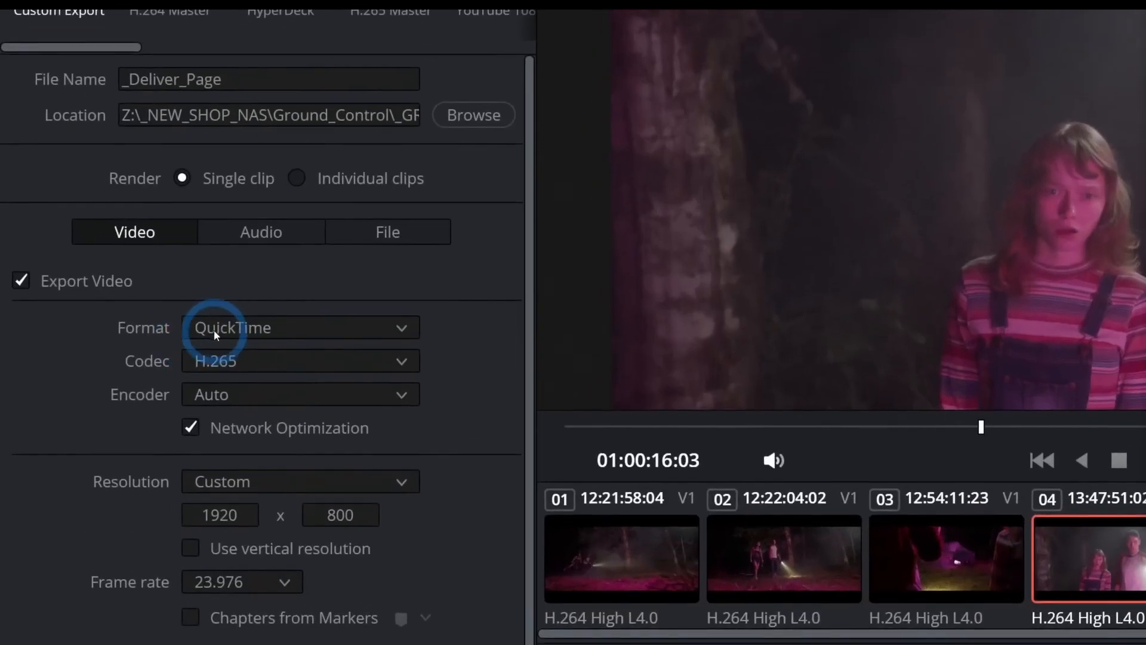
pyautogui.click(249, 358)
pyautogui.click(256, 416)
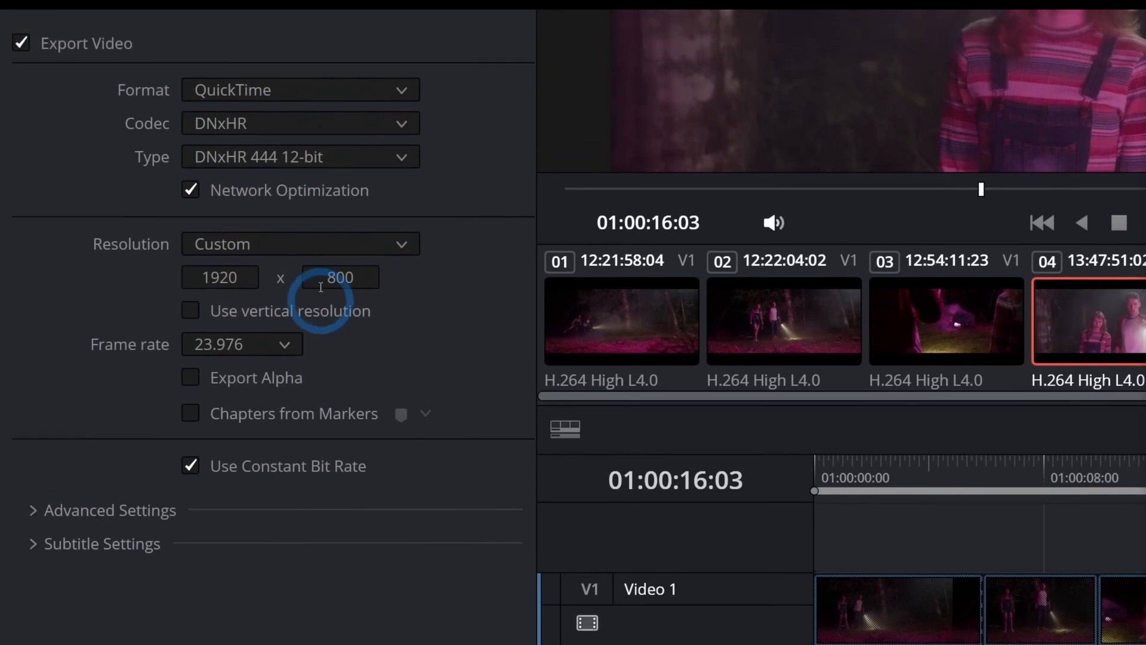
# Step: Set the export's audio codec to Linear PCM and Output Track 1 to All Timeline Tracks
pyautogui.click(269, 333)
pyautogui.click(281, 331)
pyautogui.click(288, 364)
pyautogui.click(298, 518)
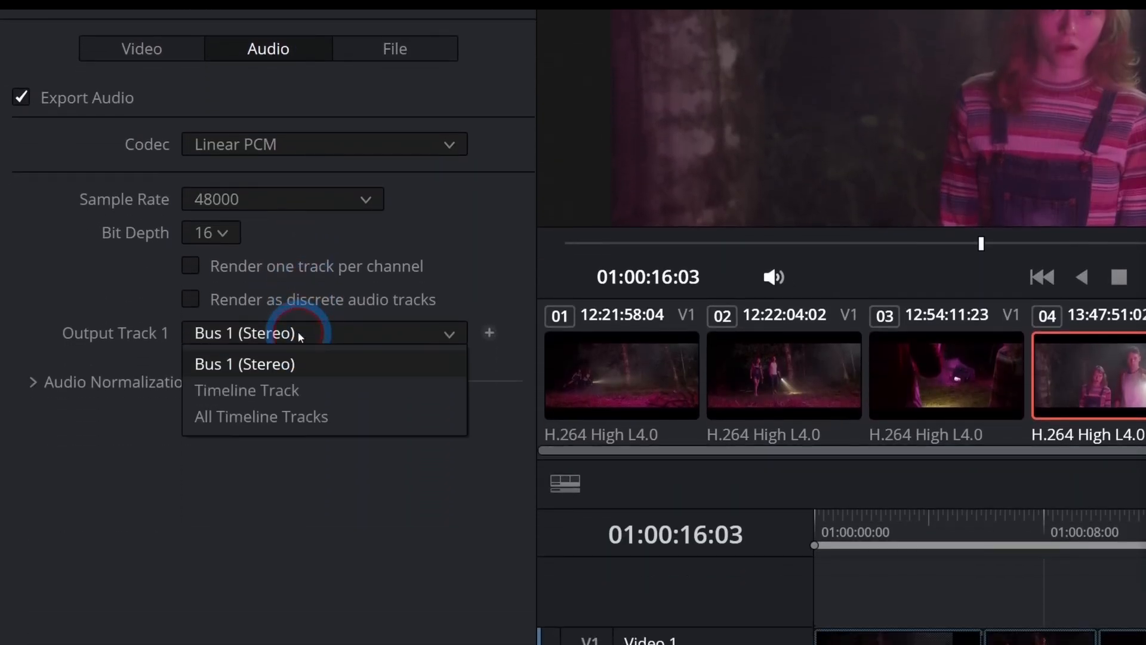
pyautogui.click(309, 417)
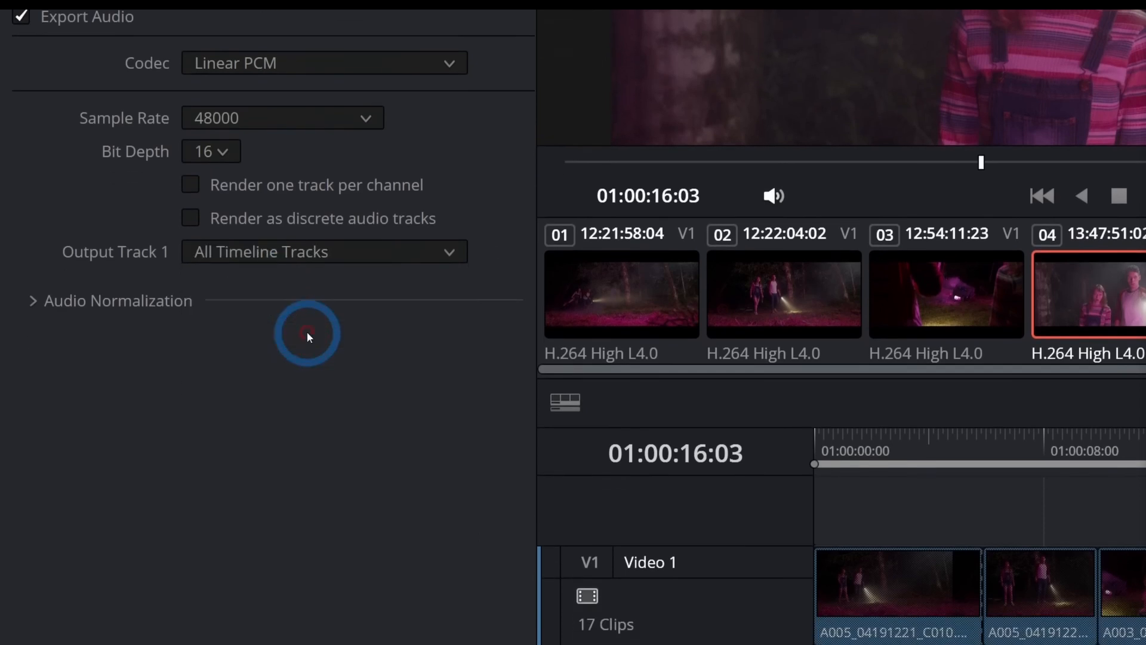
# Step: Change Output Track 1 to Timeline Track, add a second output track, and check the source choices for Output Track 1
pyautogui.click(312, 251)
pyautogui.click(298, 311)
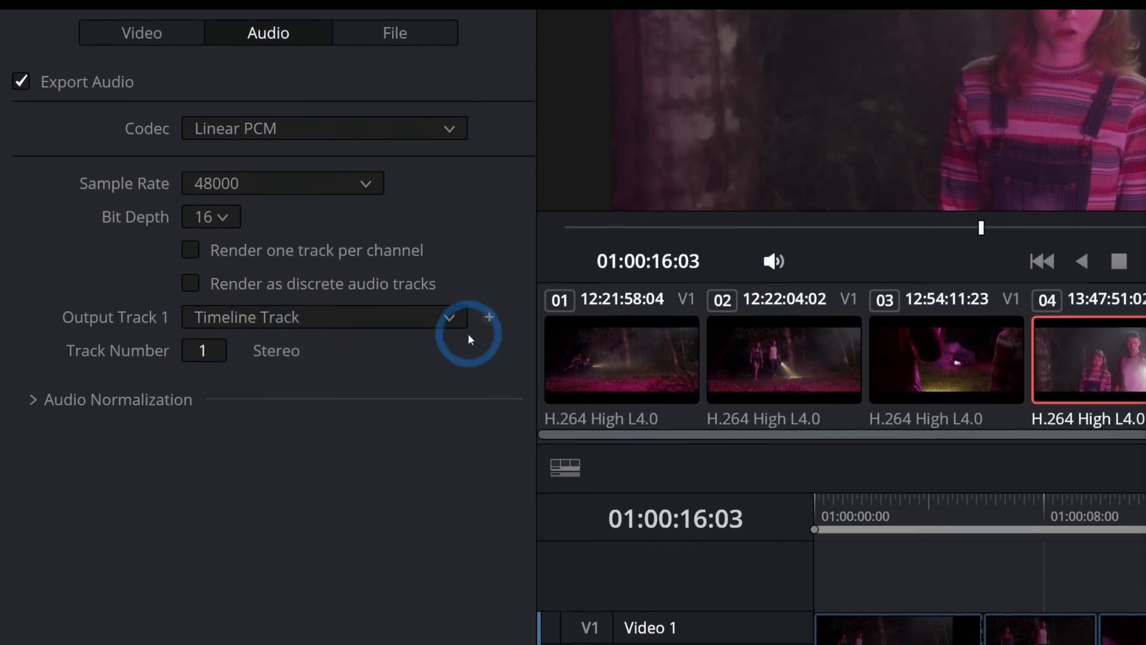
pyautogui.click(490, 317)
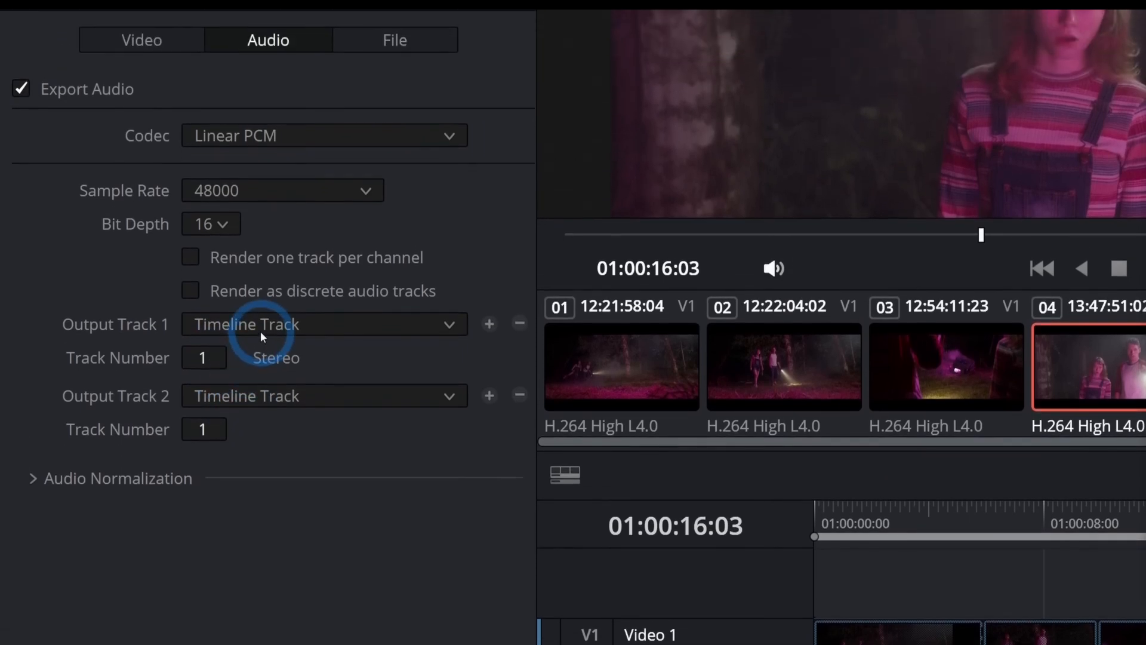
pyautogui.click(262, 298)
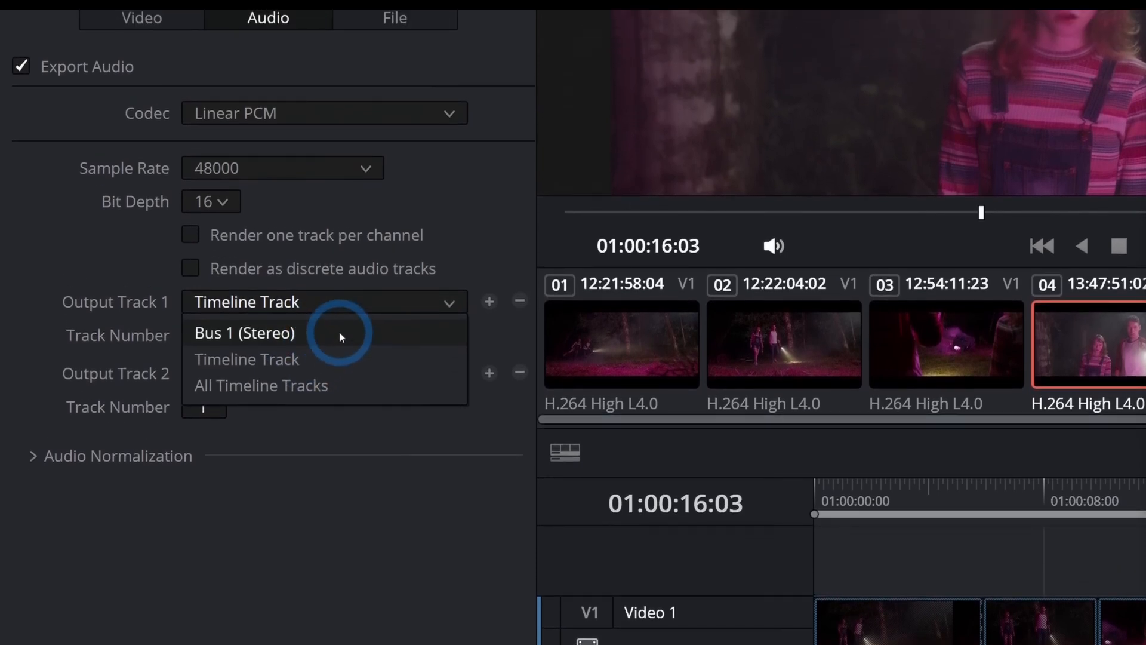
pyautogui.click(478, 242)
# Step: Switch to the _Fairlight_Page_Start timeline, set Output Track 1 to Bus 1 (Stereo), and choose the source for Output Track 2
pyautogui.click(599, 50)
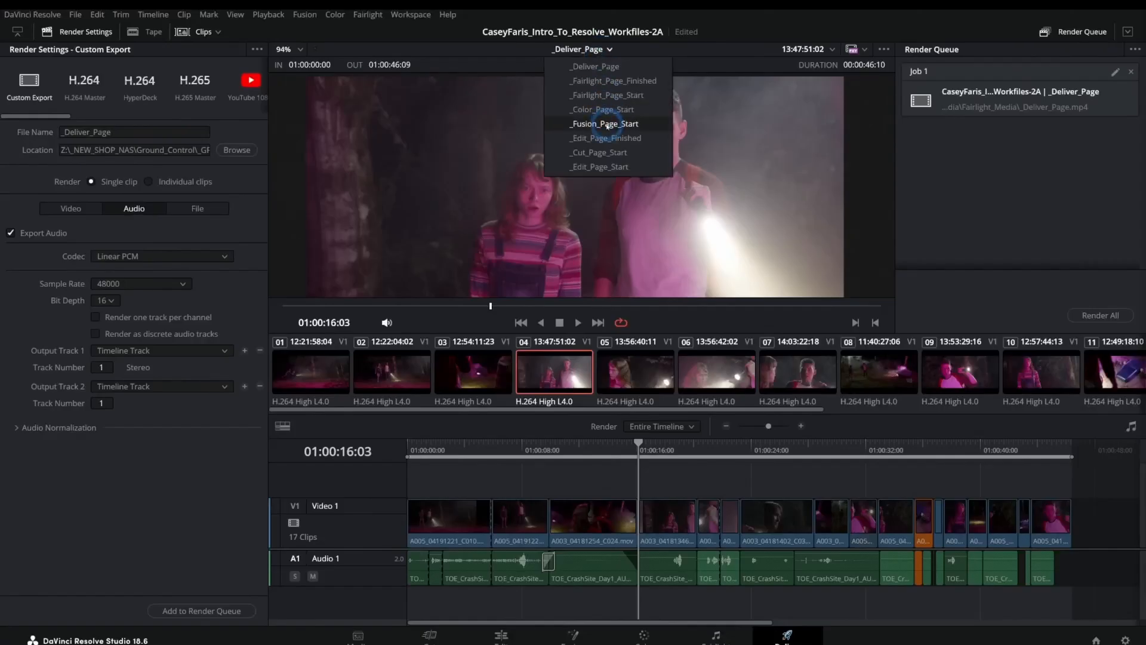
pyautogui.click(609, 96)
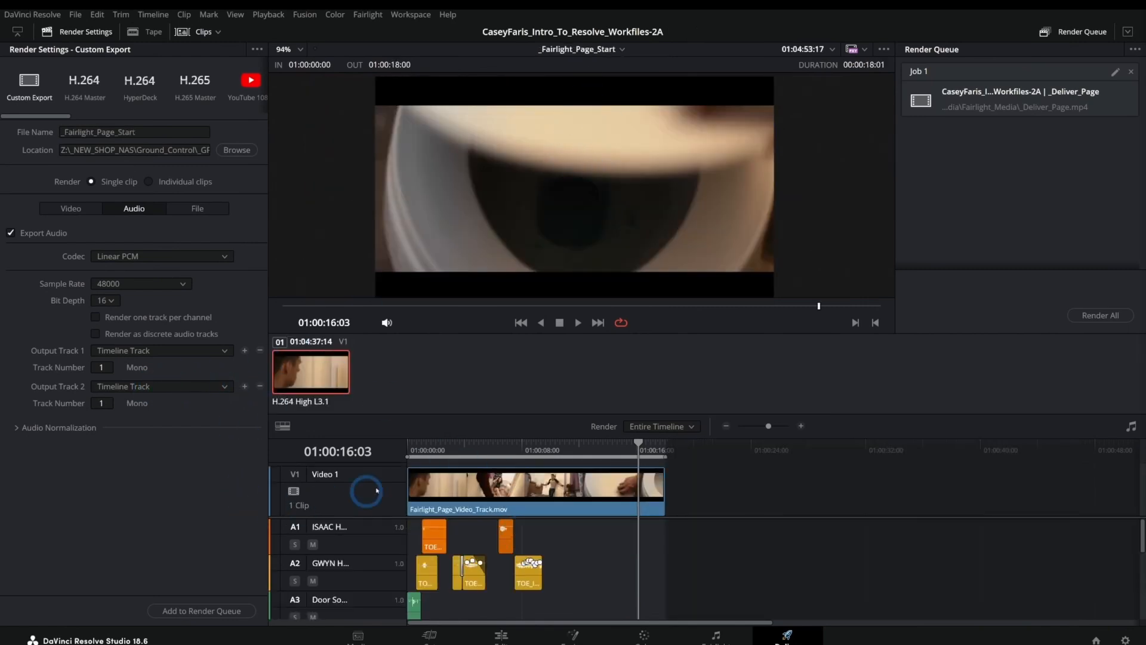
pyautogui.click(156, 350)
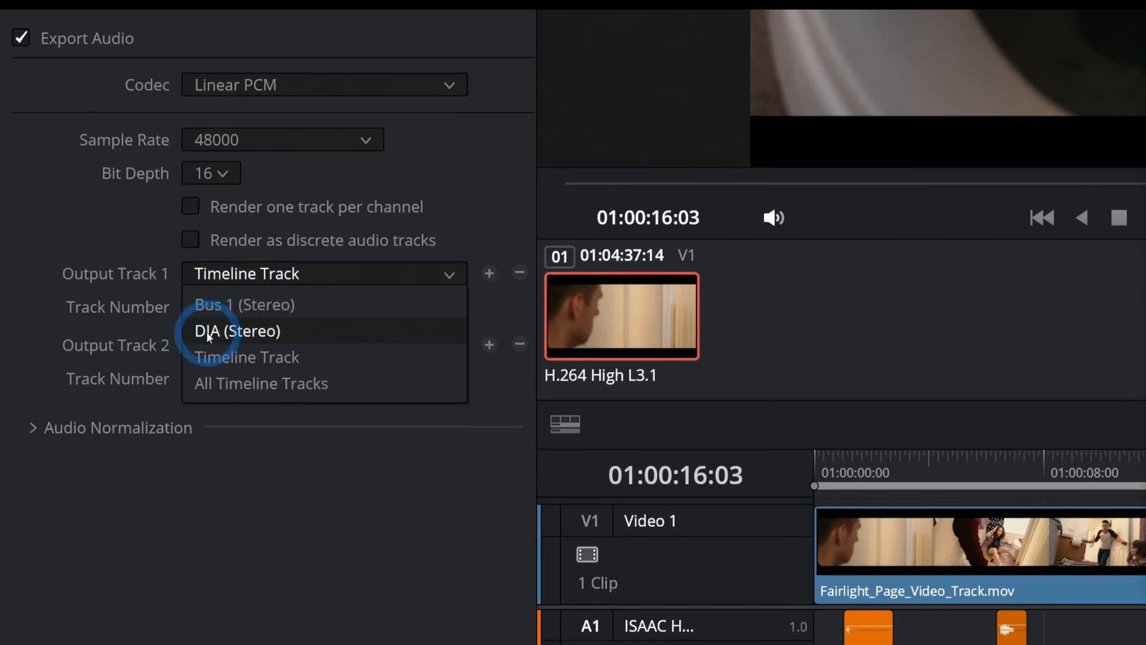
pyautogui.click(288, 333)
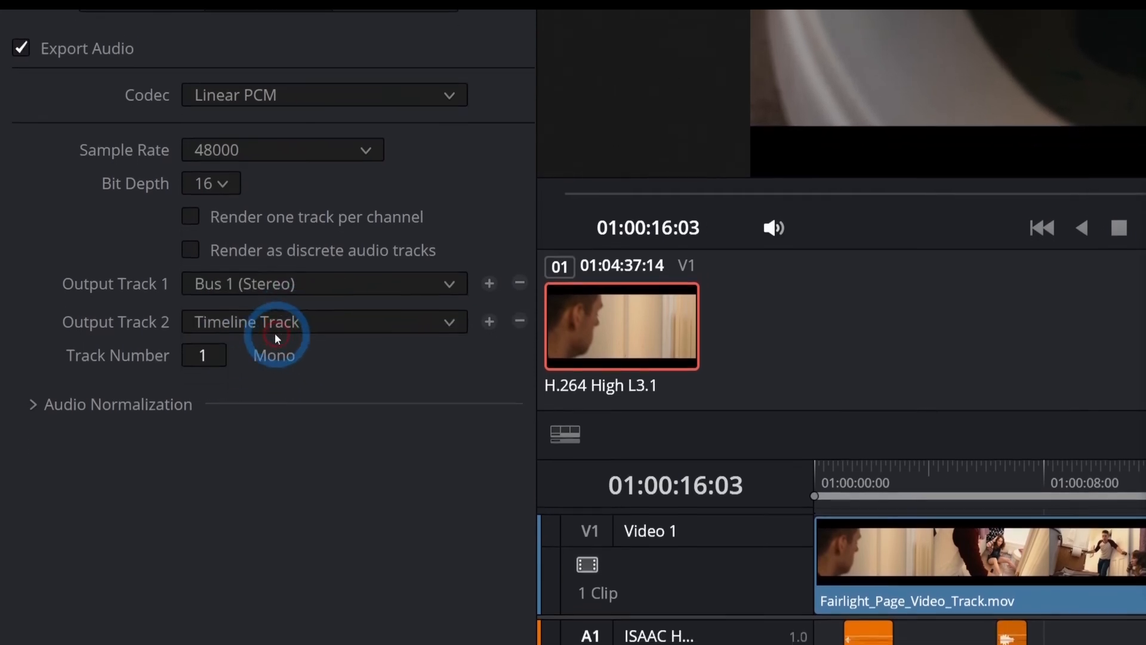
pyautogui.click(268, 319)
pyautogui.click(256, 363)
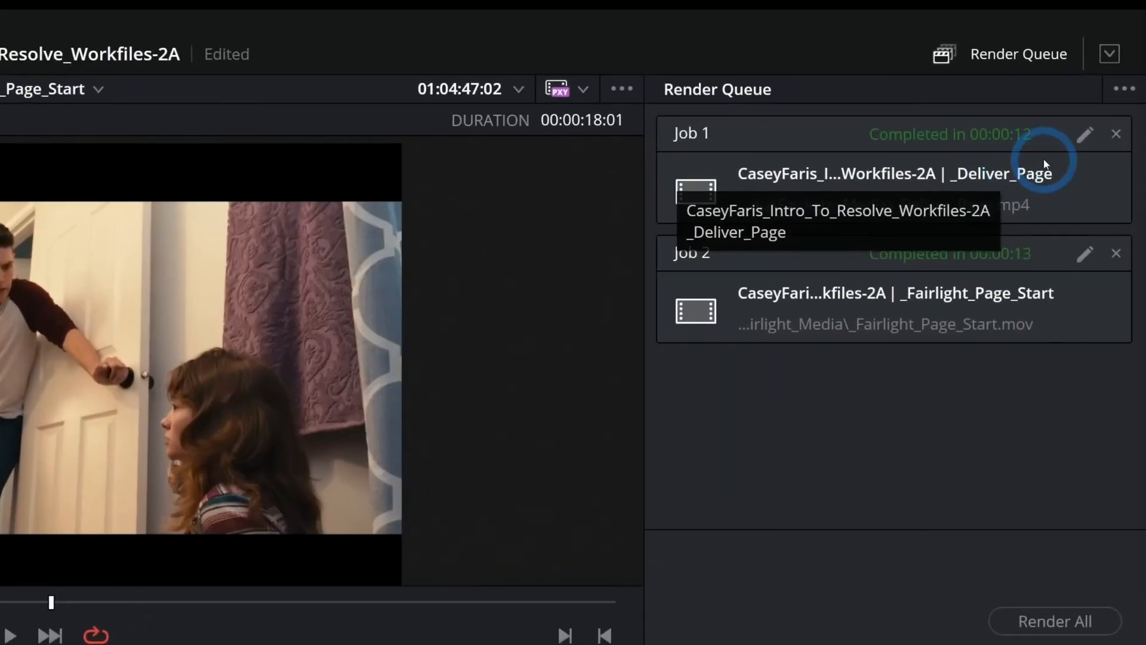
# Step: Open the rendered _Deliver_Page.mp4 in VLC media player and watch it full screen
pyautogui.click(1049, 203)
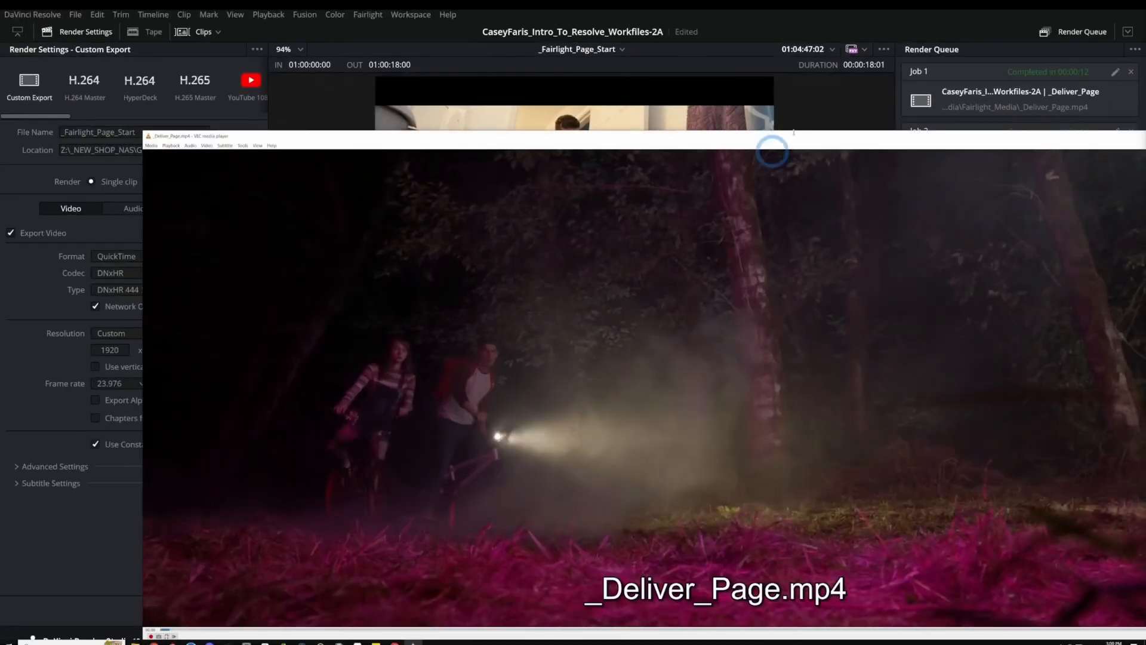
pyautogui.moveTo(800, 139); pyautogui.dragTo(644, 59)
pyautogui.doubleClick(666, 90)
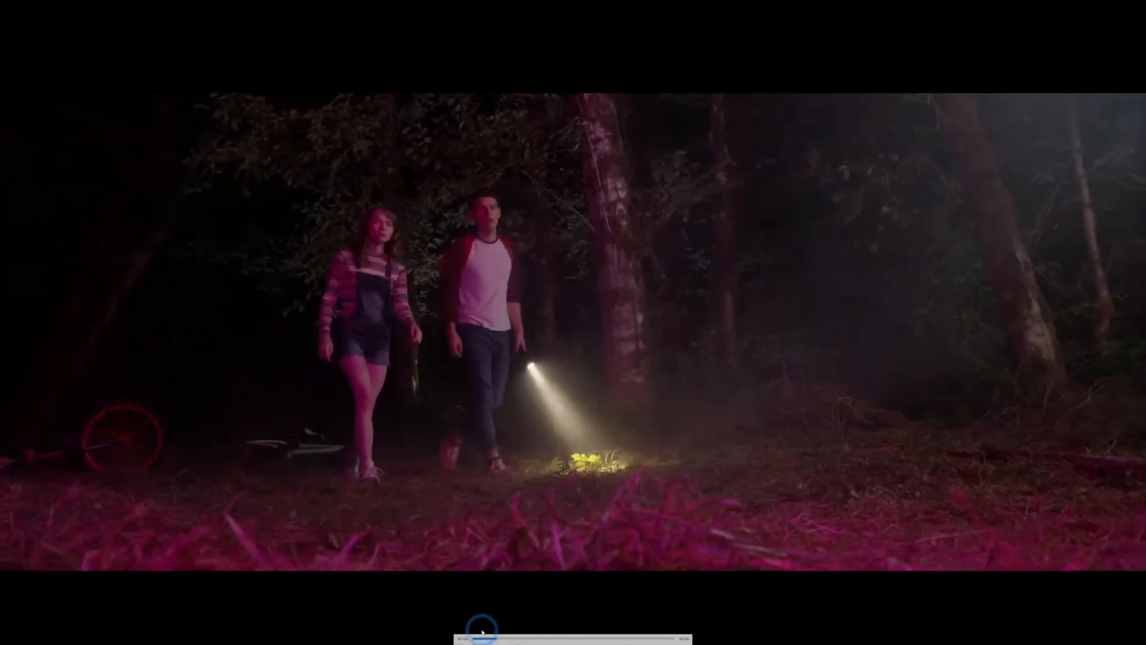